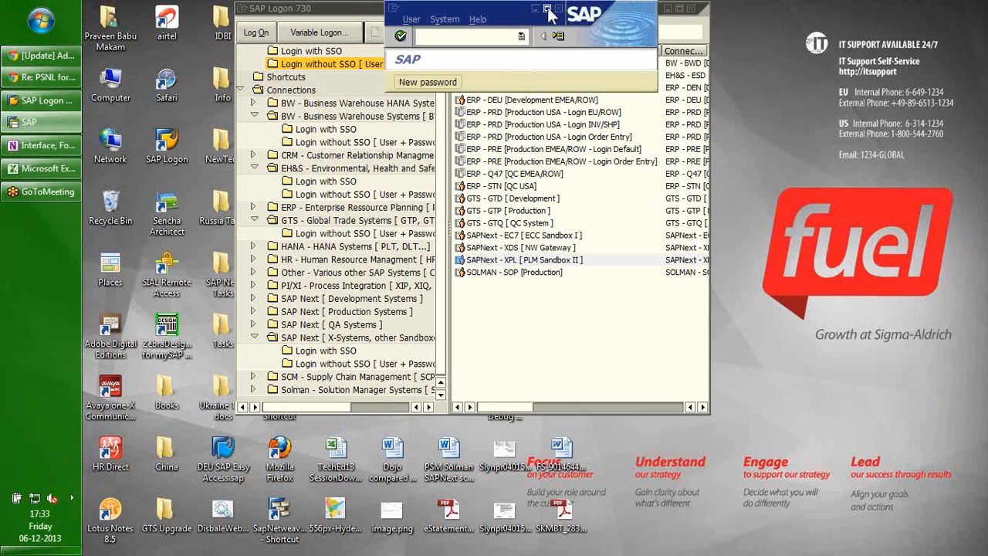
# Maximize the SAP window and log on to XPL client 100 with the user's credentials.
pyautogui.click(547, 9)
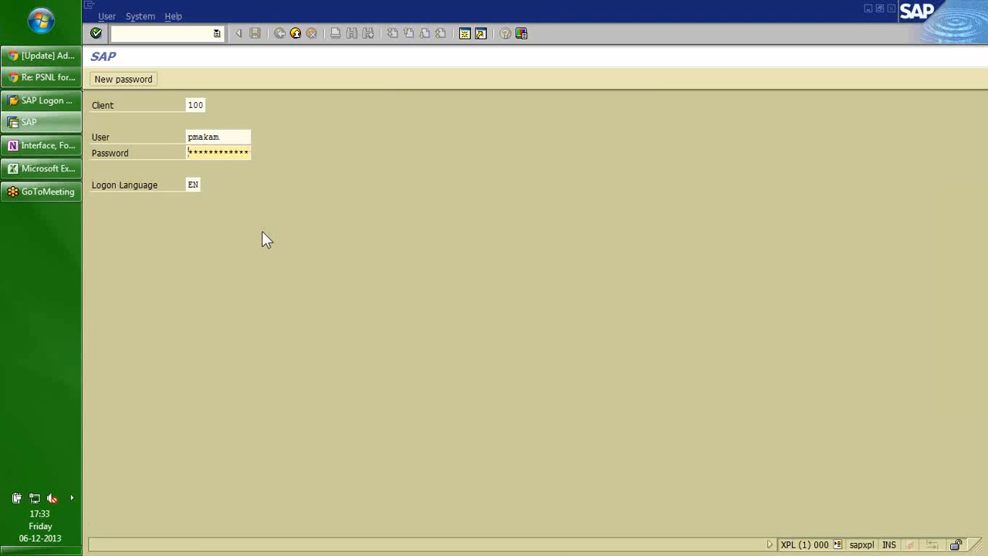
pyautogui.press('Return')
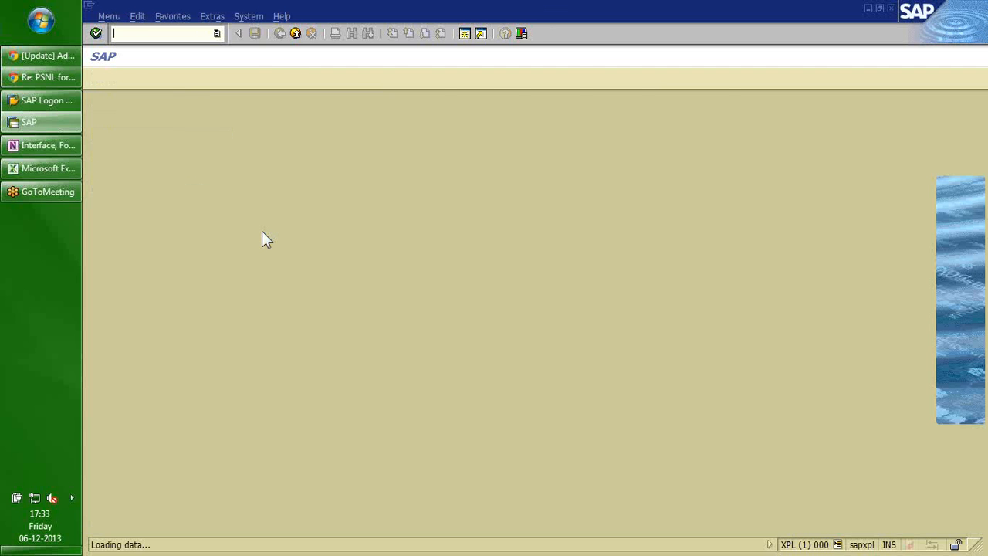
# Display the source code of report YPMAKAM_TEST_AF in the ABAP Editor via SE38.
pyautogui.write('se')
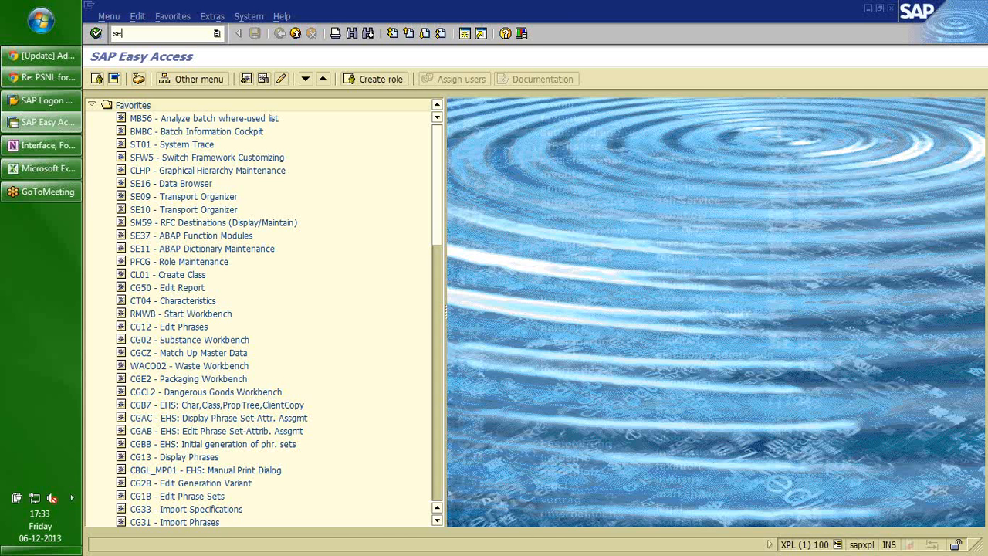
pyautogui.write('38')
pyautogui.press('Return')
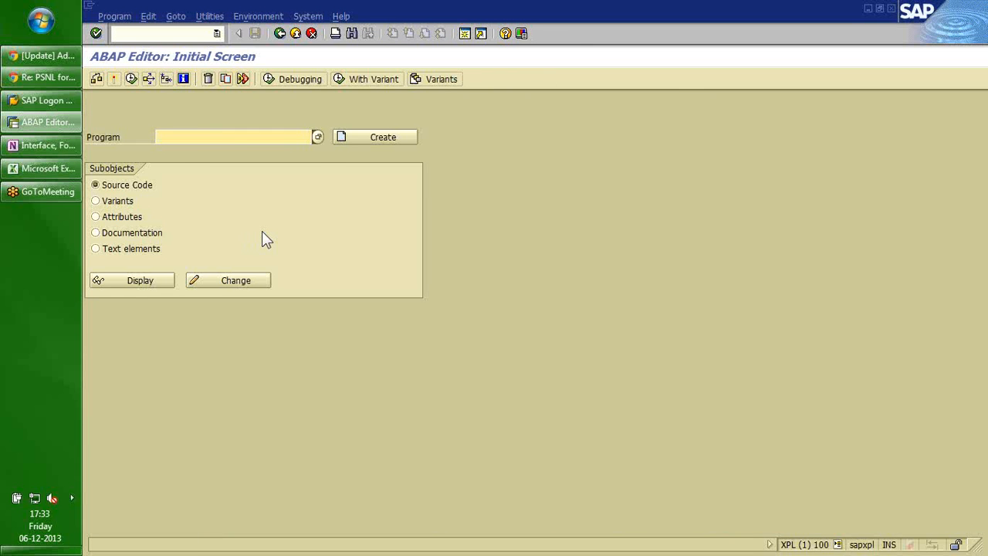
pyautogui.write('y')
pyautogui.press('Down')
pyautogui.press('Return')
pyautogui.press('Return')
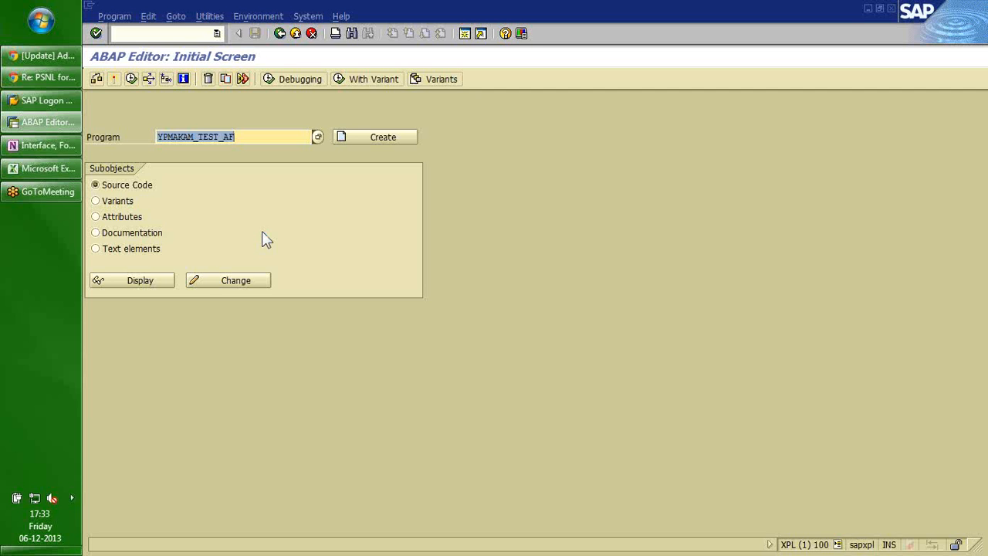
pyautogui.click(261, 139)
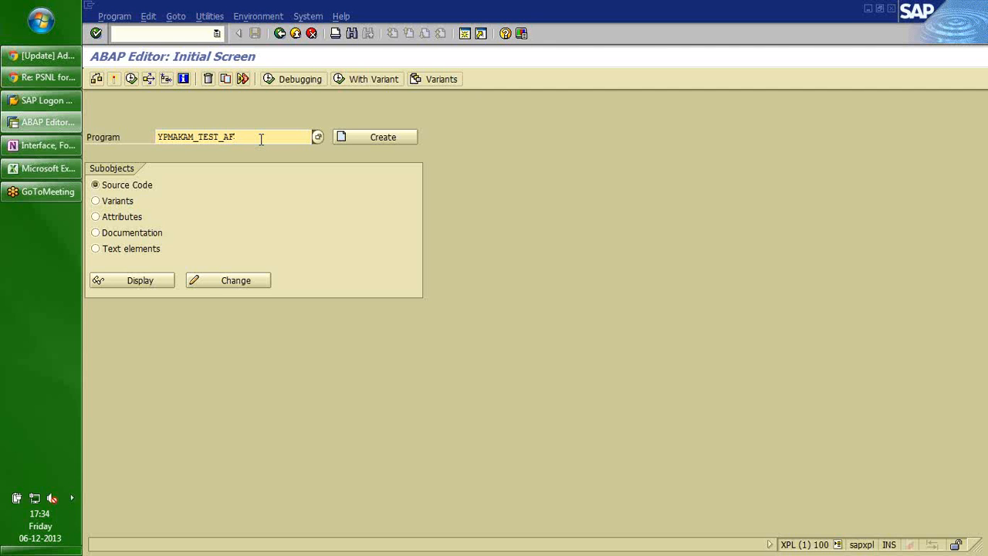
pyautogui.click(129, 280)
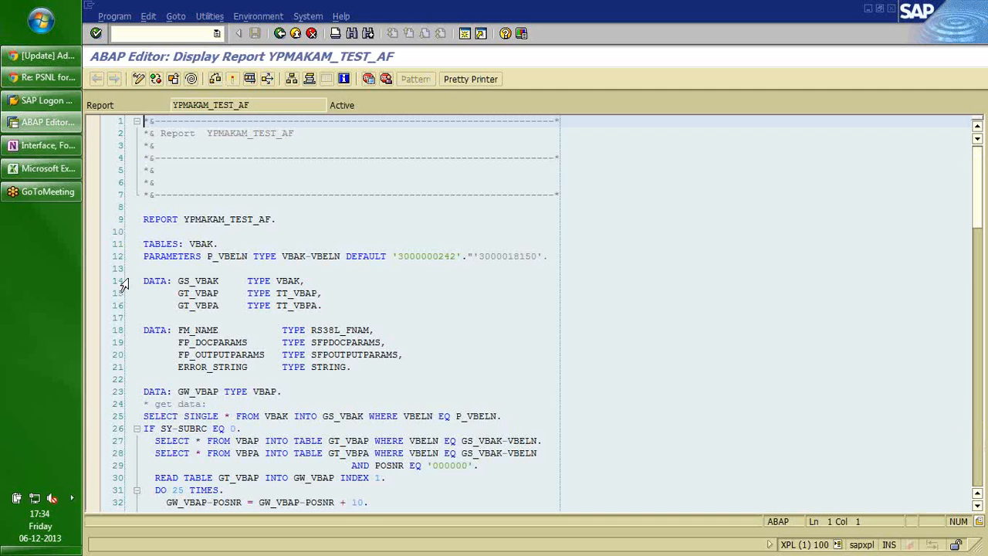
# Open the Form Builder in a new session with /osfp.
pyautogui.press('Down')
pyautogui.press('Down')
pyautogui.press('Down')
pyautogui.press('Down')
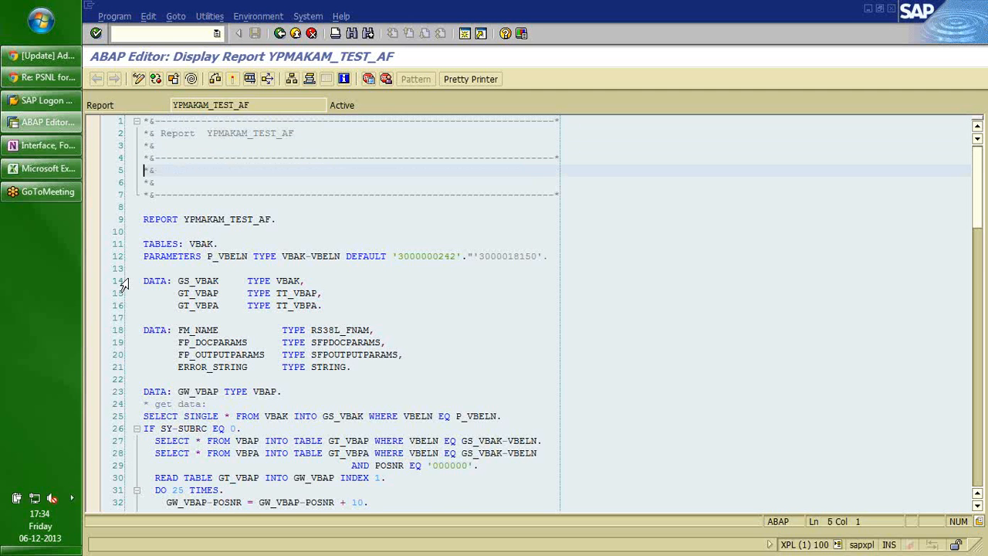
pyautogui.press('Down')
pyautogui.press('Down')
pyautogui.press('Down')
pyautogui.press('Down')
pyautogui.press('Up')
pyautogui.press('Up')
pyautogui.press('Up')
pyautogui.press('Up')
pyautogui.press('Up')
pyautogui.press('Up')
pyautogui.press('Up')
pyautogui.press('Up')
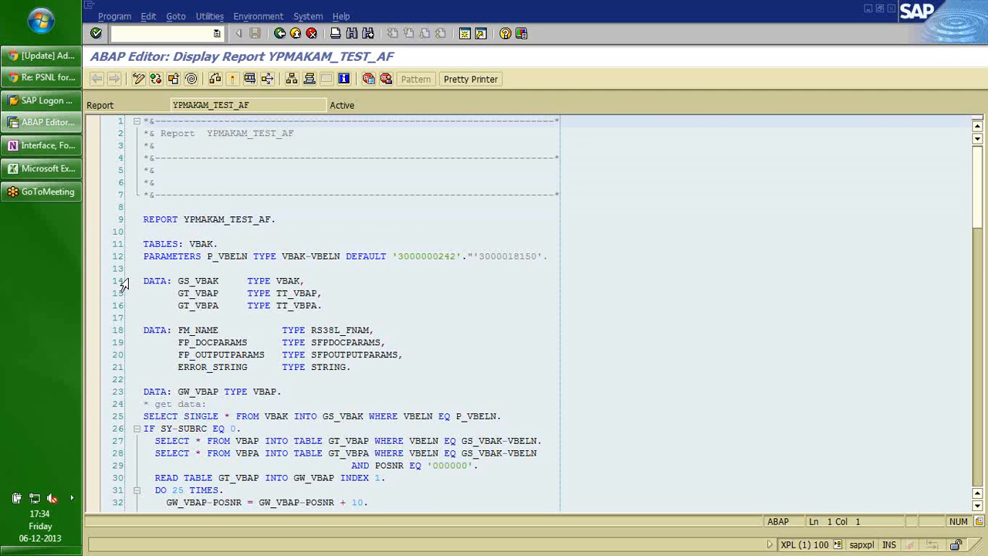
pyautogui.click(171, 34)
pyautogui.write('/osfp')
pyautogui.press('Return')
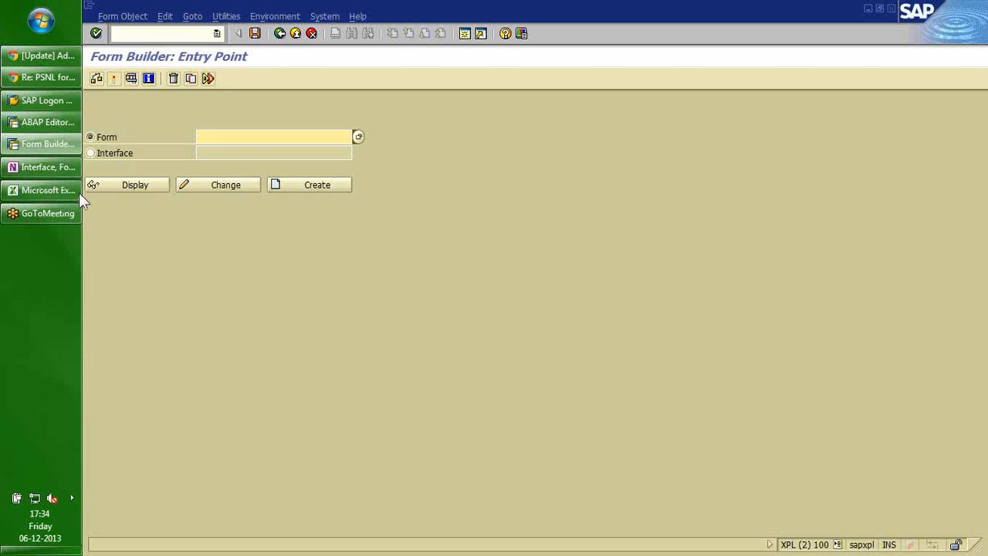
# Back in the ABAP Editor, review the report header and run YPMAKAM_TEST_AF with F8.
pyautogui.moveTo(49, 205)
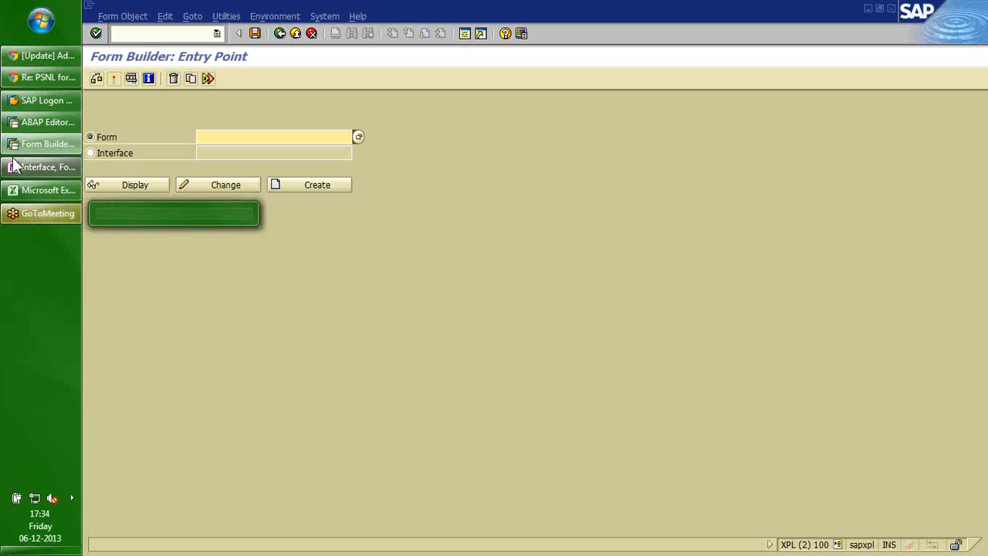
pyautogui.click(31, 124)
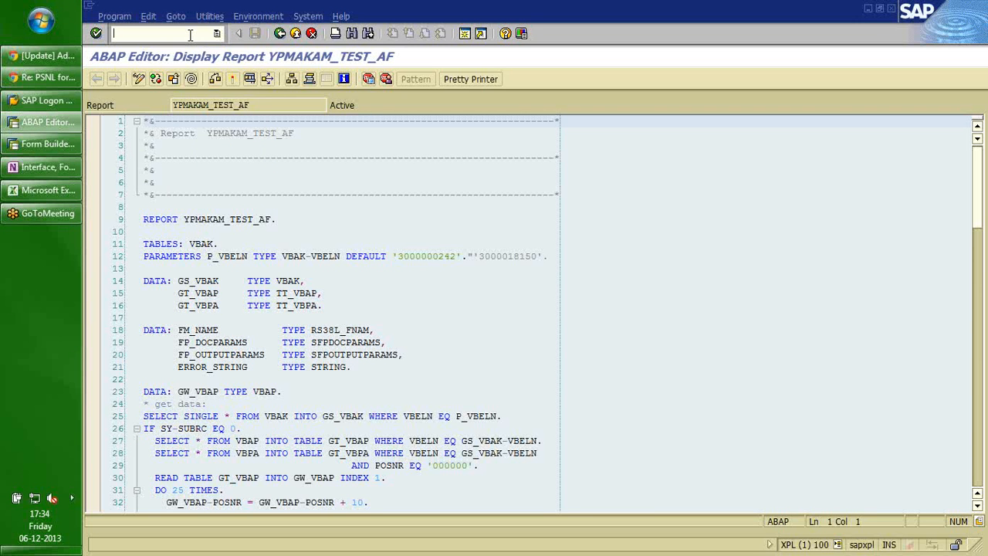
pyautogui.click(267, 104)
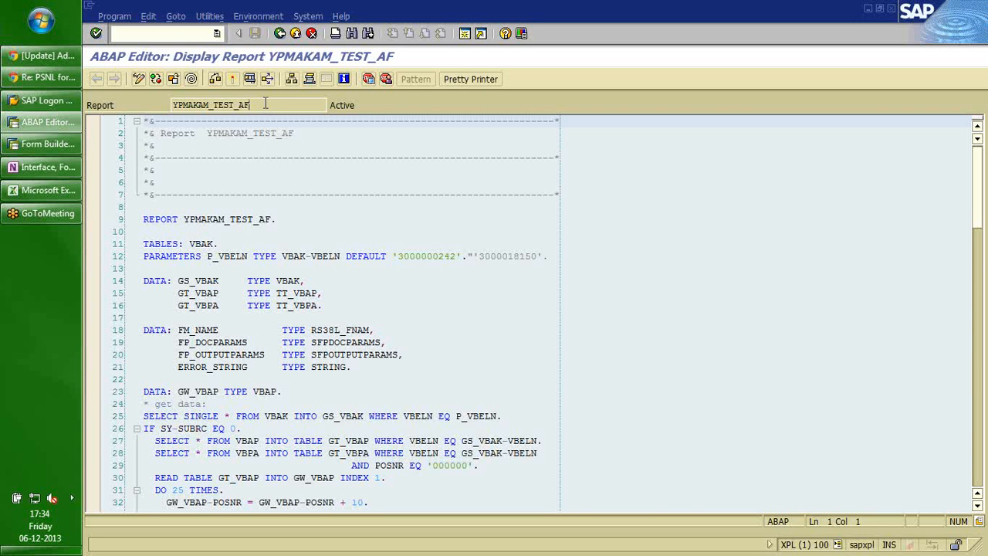
pyautogui.click(189, 207)
pyautogui.press('Down')
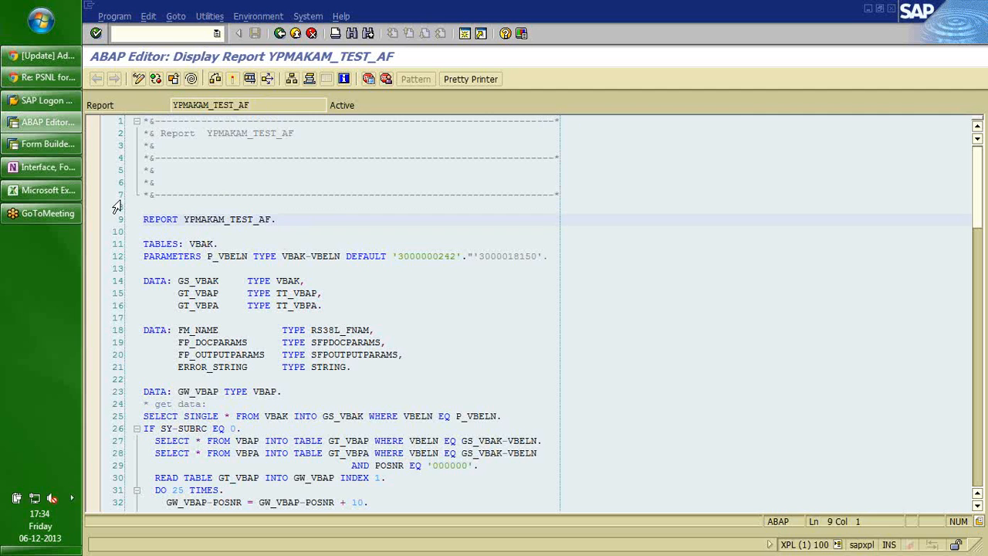
pyautogui.moveTo(40, 144)
pyautogui.keyDown('shift'); pyautogui.click(294, 222); pyautogui.keyUp('shift')
pyautogui.press('Down')
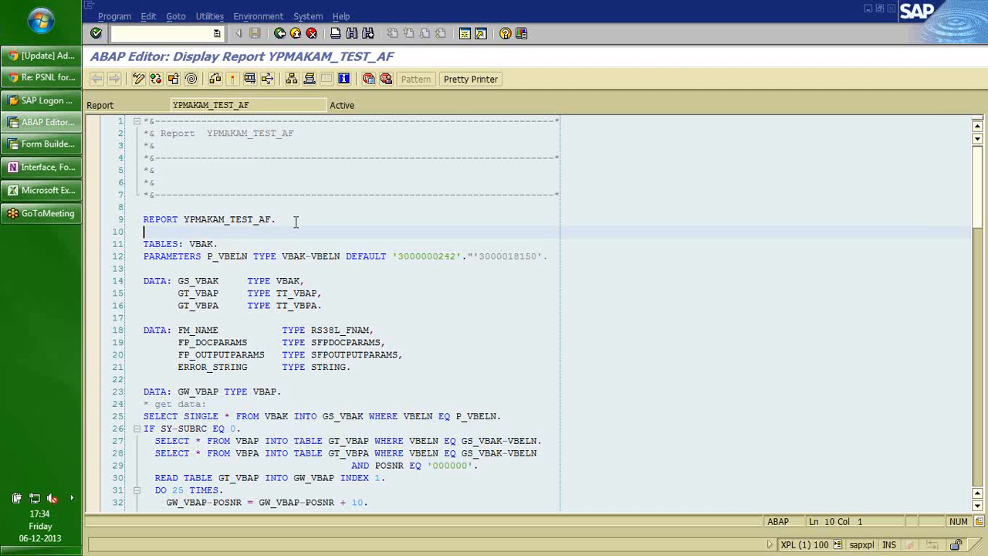
pyautogui.press('Down')
pyautogui.press('Home')
pyautogui.press('Down')
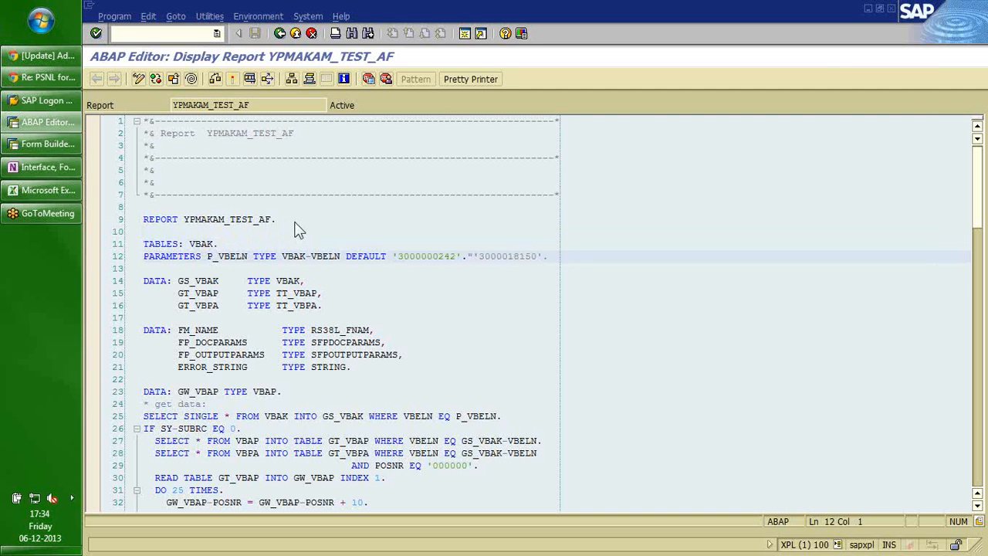
pyautogui.press('F8')
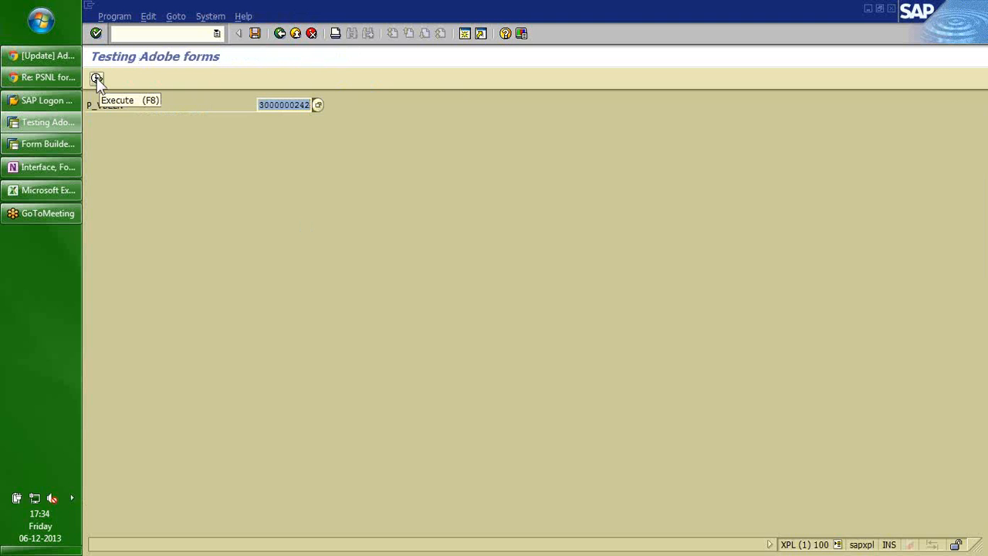
pyautogui.click(97, 80)
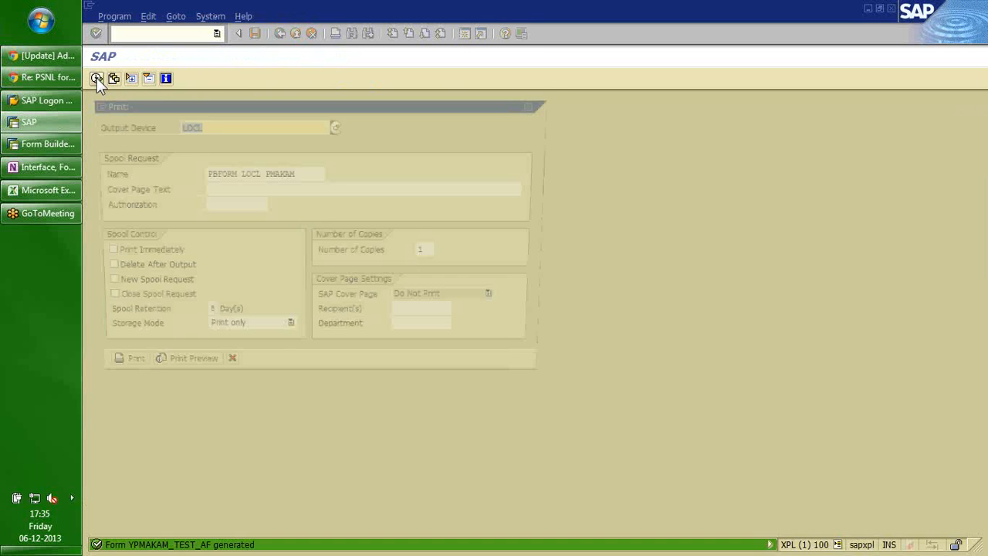
pyautogui.click(172, 373)
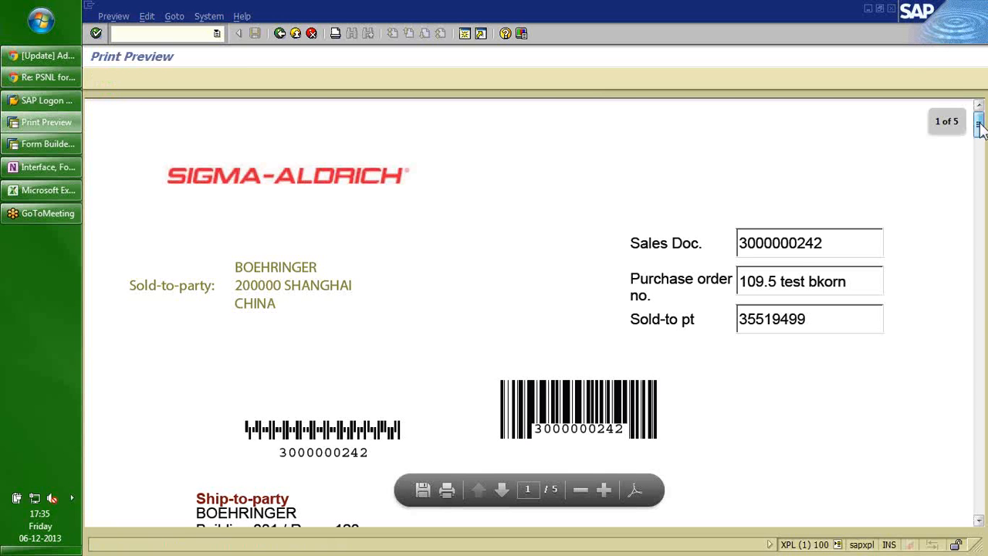
pyautogui.moveTo(978, 130); pyautogui.dragTo(980, 132)
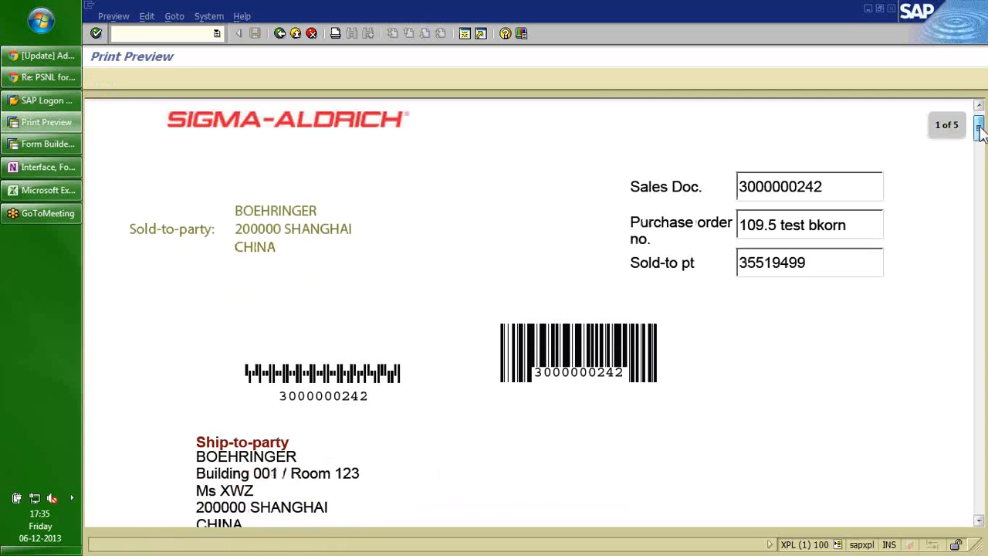
pyautogui.moveTo(978, 132)
pyautogui.mouseDown()
pyautogui.moveTo(978, 150)
pyautogui.moveTo(979, 132)
pyautogui.mouseUp()
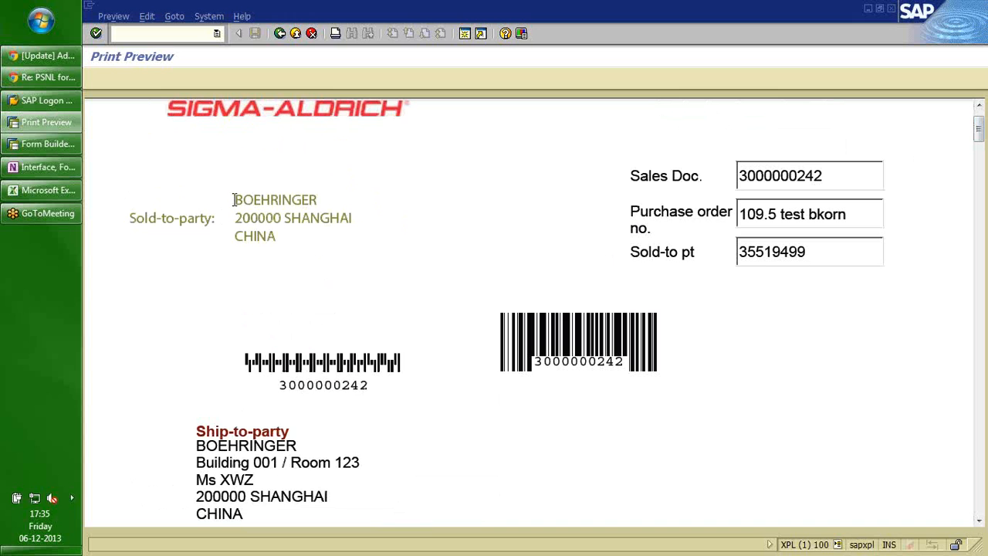
pyautogui.moveTo(235, 200); pyautogui.dragTo(324, 263)
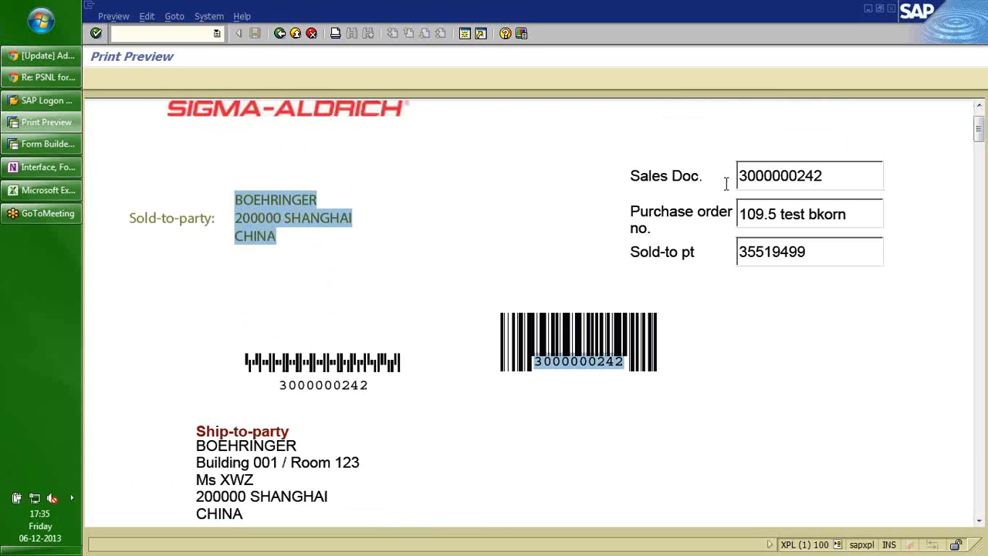
pyautogui.click(709, 174)
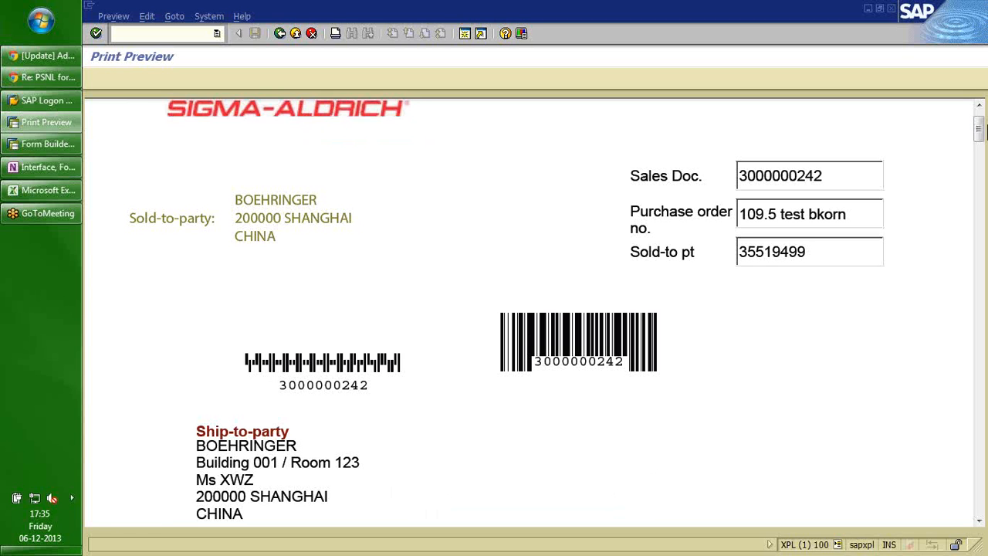
pyautogui.moveTo(978, 131); pyautogui.dragTo(980, 158)
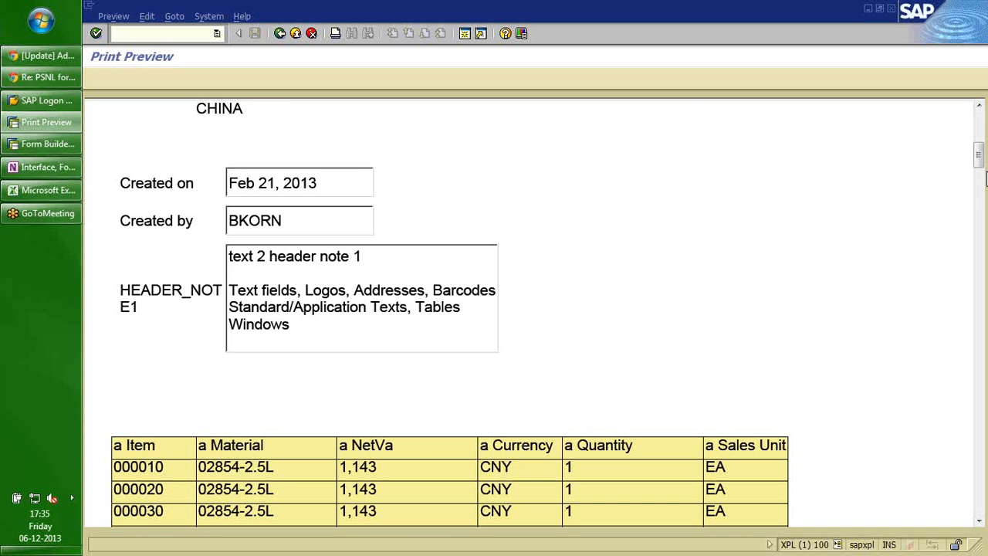
# Scroll through the remaining preview pages, then go back to the Testing Adobe forms screen.
pyautogui.moveTo(979, 155); pyautogui.dragTo(982, 303)
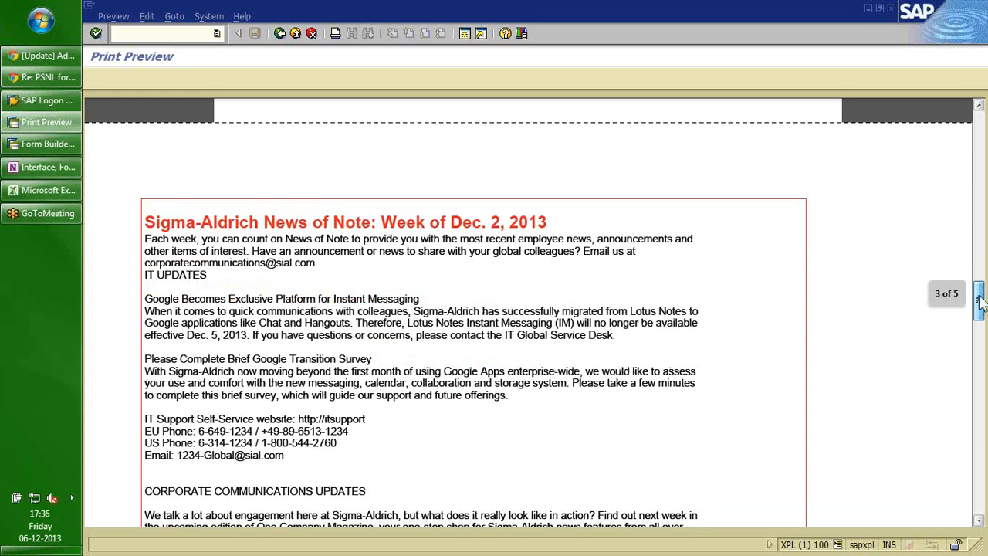
pyautogui.moveTo(981, 302); pyautogui.dragTo(981, 299)
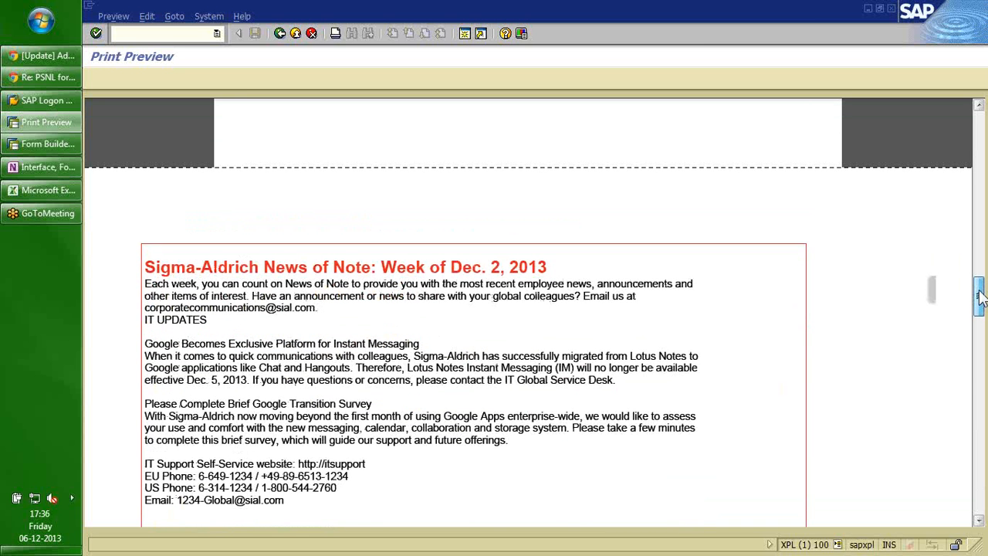
pyautogui.moveTo(980, 300); pyautogui.dragTo(980, 122)
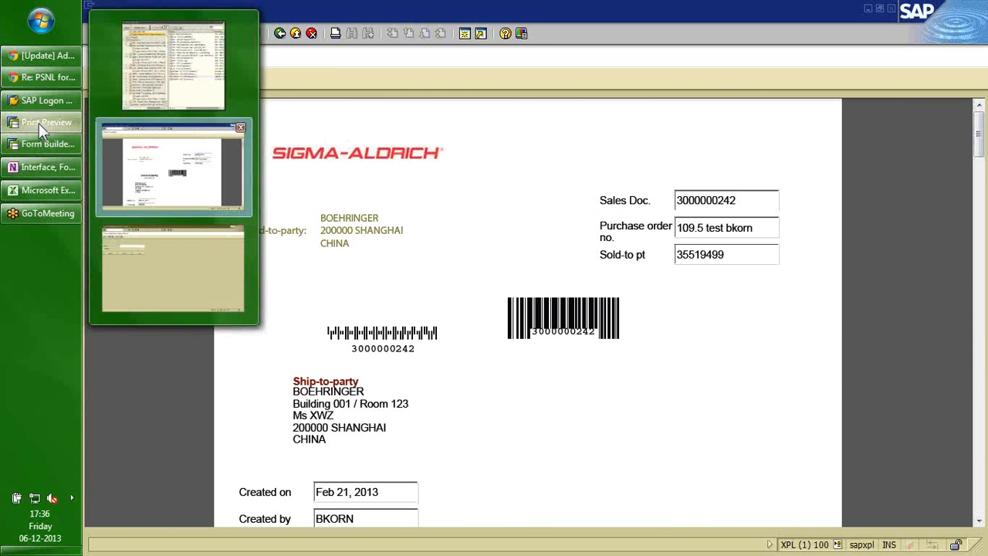
pyautogui.click(280, 34)
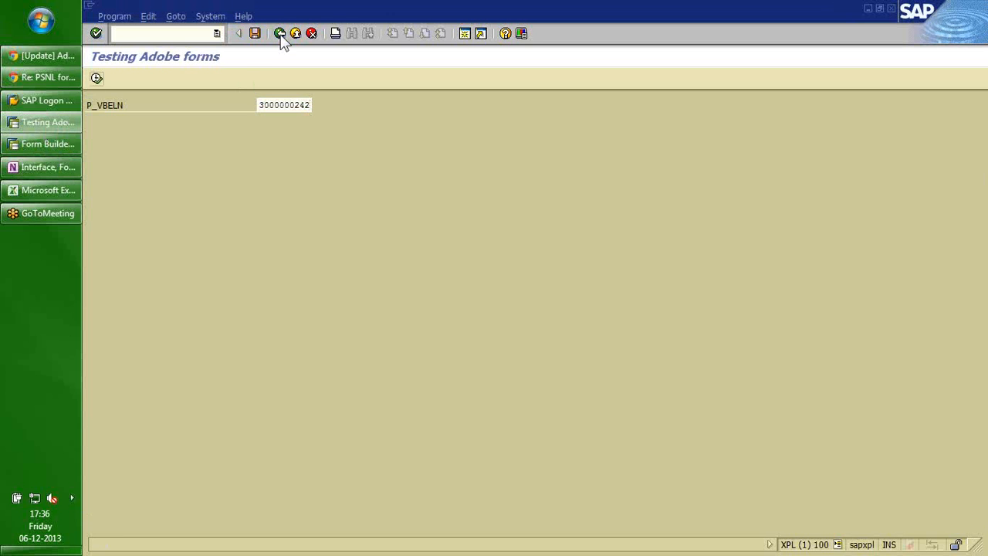
pyautogui.click(280, 34)
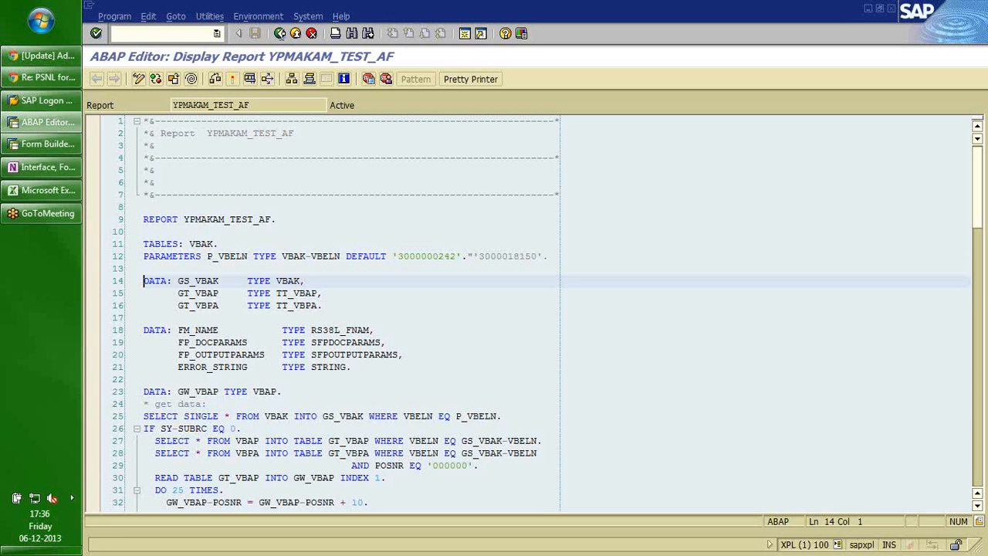
pyautogui.press('Down')
pyautogui.press('Up')
pyautogui.hotkey('shift', 'Down')
pyautogui.hotkey('shift', 'Down')
pyautogui.hotkey('shift', 'Down')
pyautogui.hotkey('shift', 'Left')
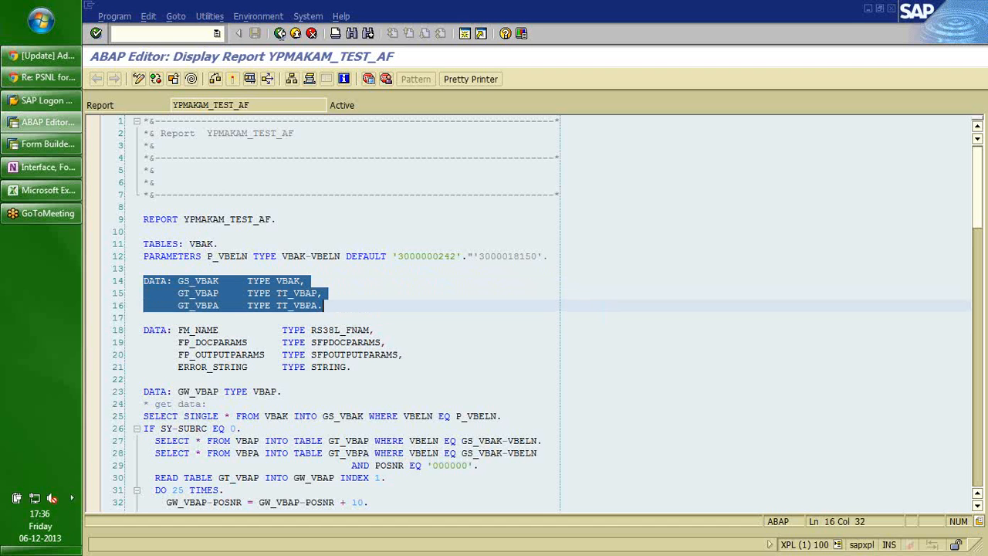
pyautogui.press('Down')
pyautogui.press('Down')
pyautogui.press('Down')
pyautogui.press('Down')
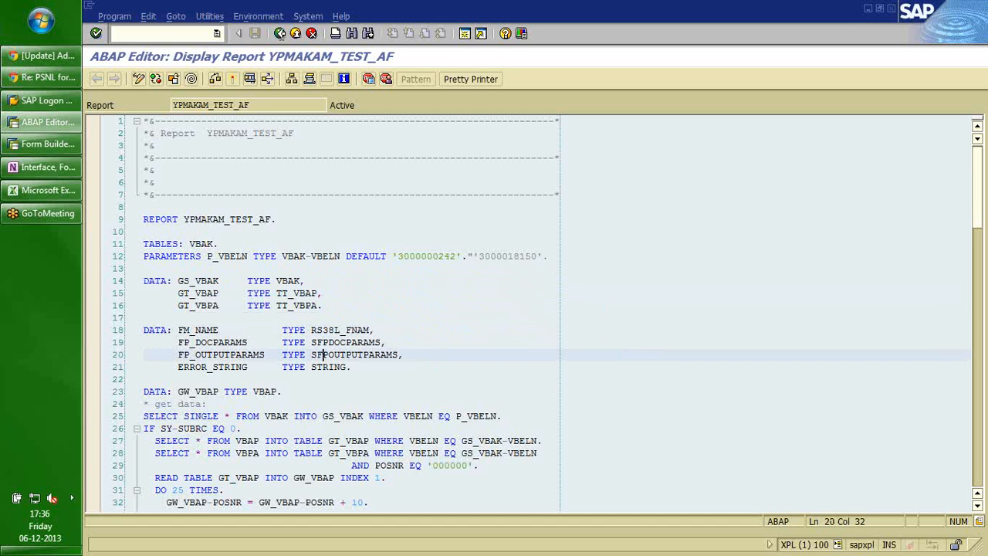
pyautogui.press('Up')
pyautogui.press('Up')
pyautogui.press('Home')
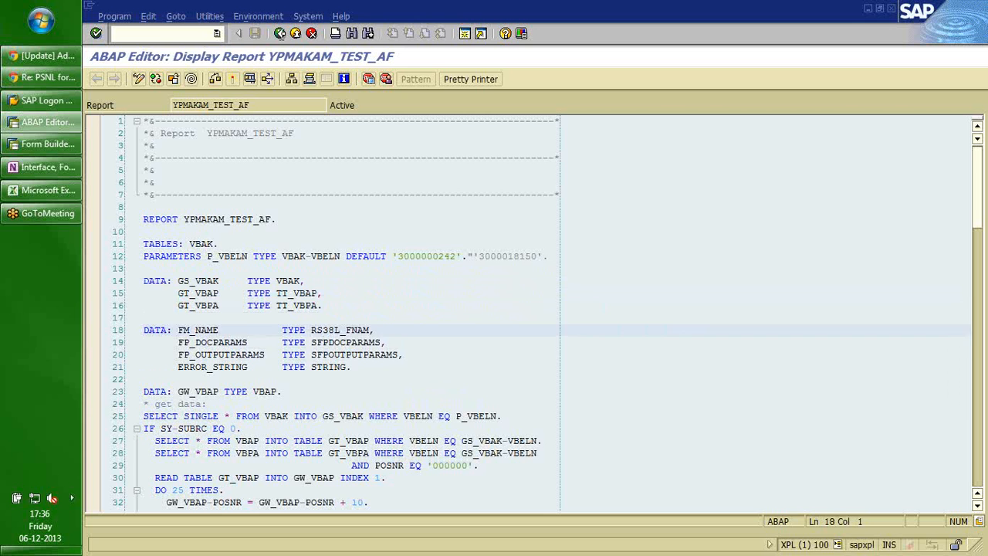
pyautogui.hotkey('shift', 'Down')
pyautogui.hotkey('shift', 'Down')
pyautogui.hotkey('shift', 'Down')
pyautogui.hotkey('shift', 'End')
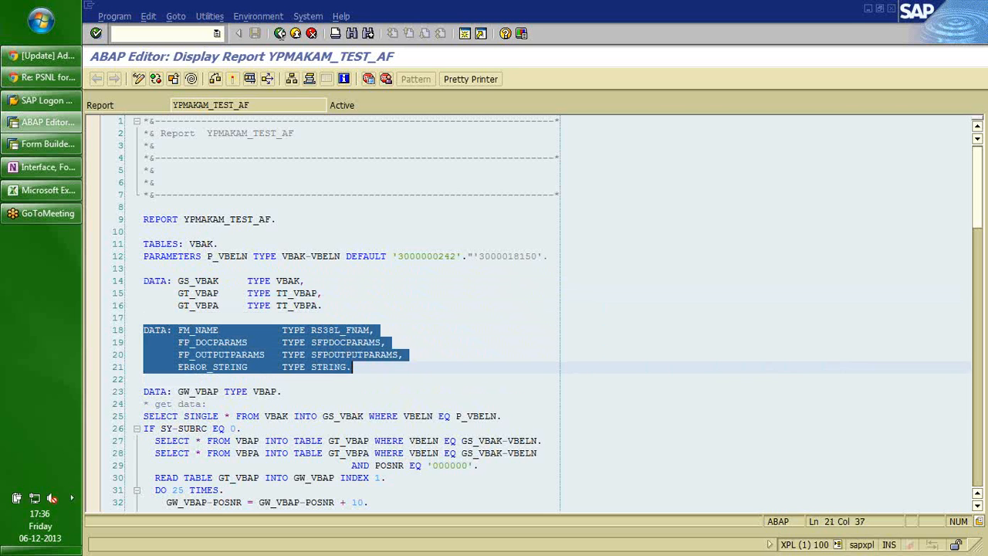
pyautogui.press('Down')
pyautogui.press('Down')
pyautogui.press('Down')
pyautogui.press('Down')
pyautogui.press('Down')
pyautogui.press('Up')
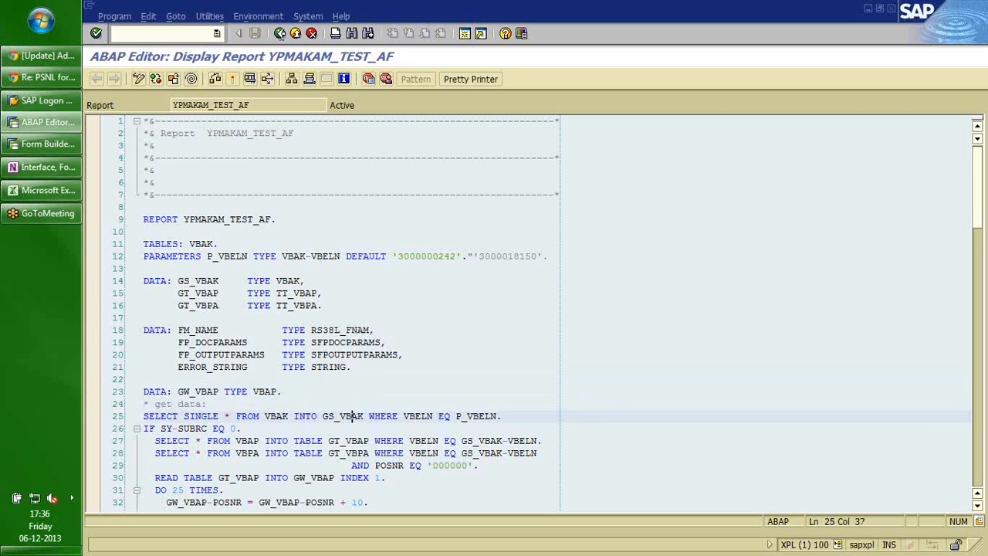
pyautogui.hotkey('shift', 'Down')
pyautogui.hotkey('shift', 'Down')
pyautogui.hotkey('shift', 'Down')
pyautogui.hotkey('shift', 'Down')
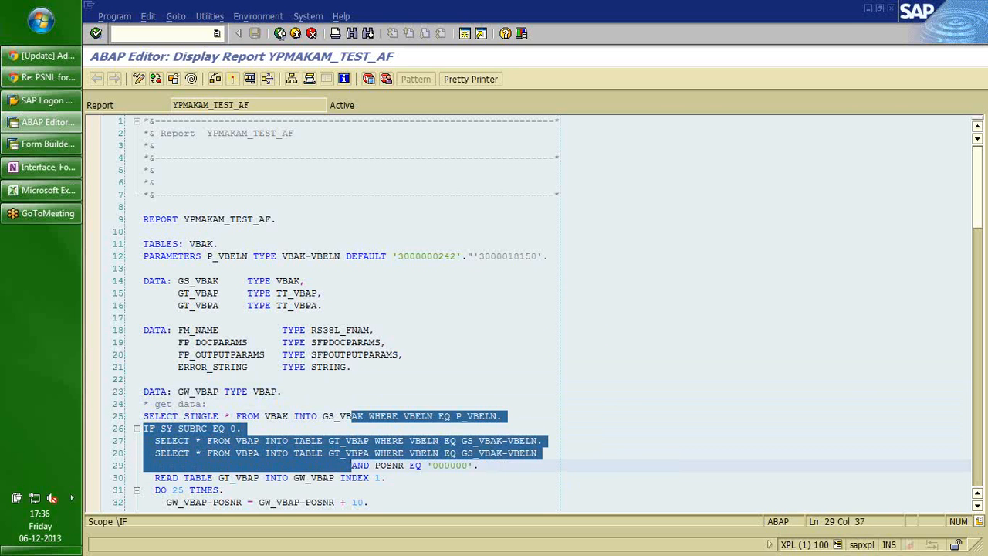
pyautogui.press('Down')
pyautogui.press('Down')
pyautogui.press('Down')
pyautogui.press('Down')
pyautogui.press('Down')
pyautogui.press('Down')
pyautogui.press('Down')
pyautogui.press('Down')
pyautogui.press('Down')
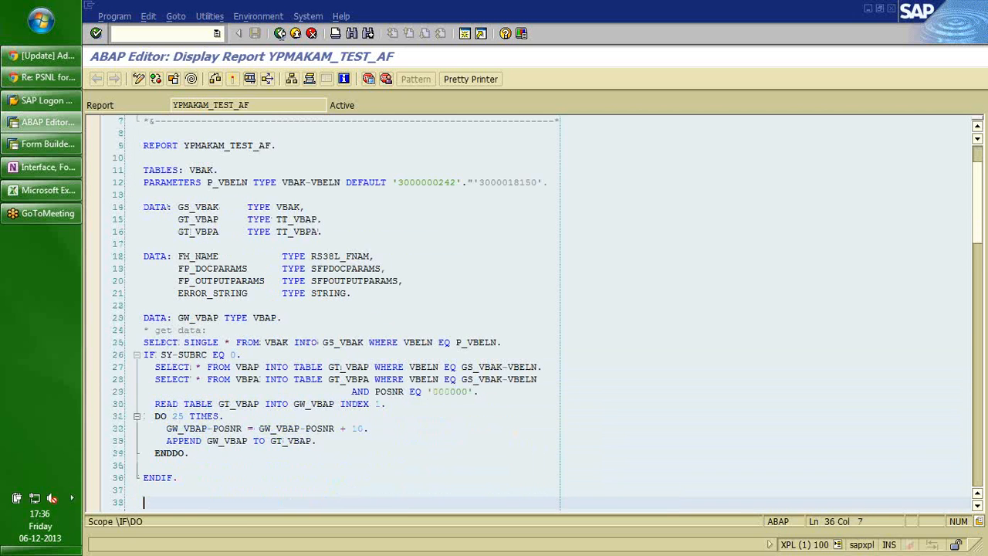
pyautogui.press('Down')
pyautogui.press('Down')
pyautogui.press('Down')
pyautogui.press('Down')
pyautogui.press('Down')
pyautogui.press('Down')
pyautogui.press('Up')
pyautogui.press('Up')
pyautogui.press('Up')
pyautogui.press('Up')
pyautogui.press('Up')
pyautogui.press('Up')
pyautogui.press('Up')
pyautogui.press('Up')
pyautogui.press('Up')
pyautogui.press('Up')
pyautogui.press('Up')
pyautogui.press('Up')
pyautogui.press('Up')
pyautogui.press('Up')
pyautogui.press('Home')
pyautogui.press('Down')
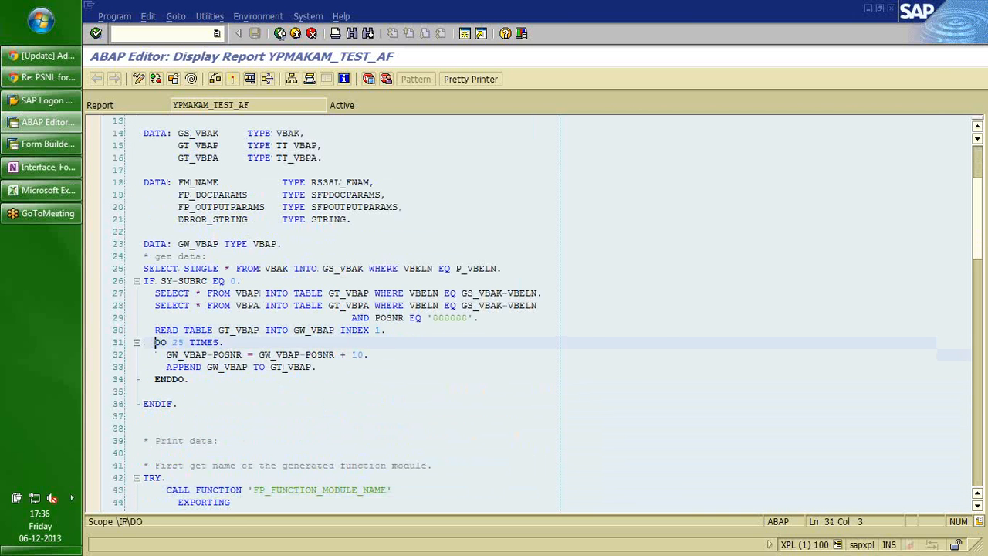
pyautogui.hotkey('shift', 'Down')
pyautogui.hotkey('shift', 'Down')
pyautogui.hotkey('shift', 'Down')
pyautogui.hotkey('shift', 'End')
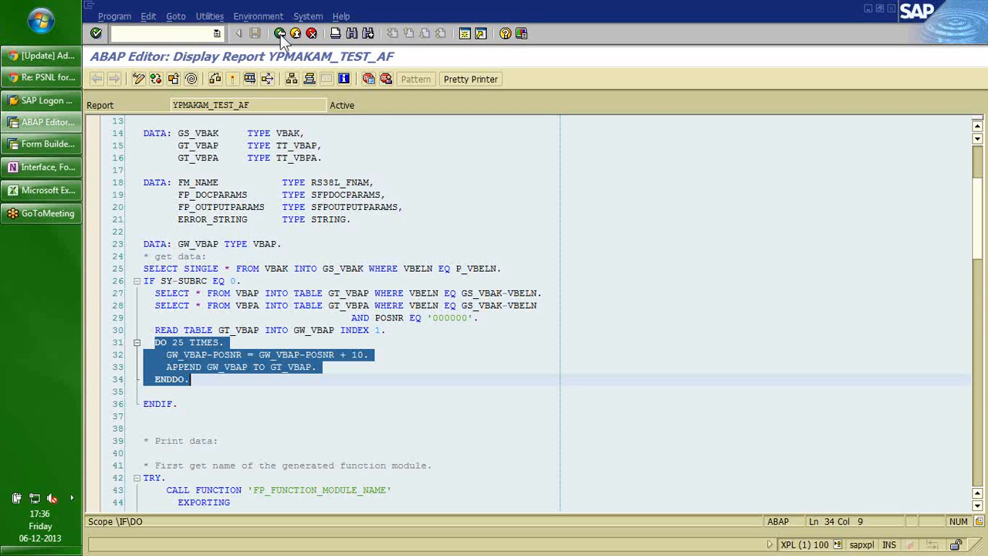
pyautogui.press('Down')
pyautogui.press('Down')
pyautogui.press('Down')
pyautogui.press('Down')
pyautogui.press('Down')
pyautogui.press('Down')
pyautogui.press('Down')
pyautogui.press('Down')
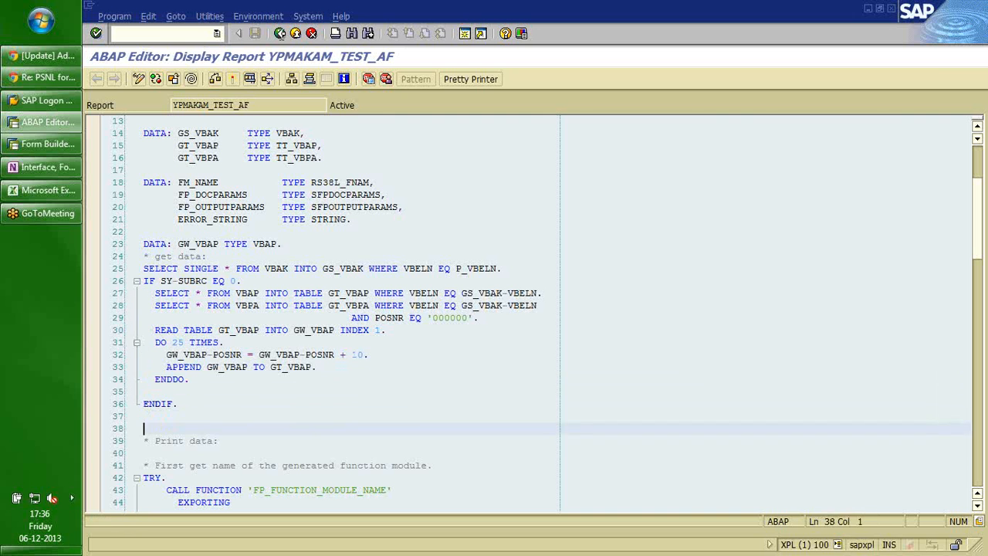
pyautogui.press('Down')
pyautogui.press('Down')
pyautogui.press('Down')
pyautogui.press('Down')
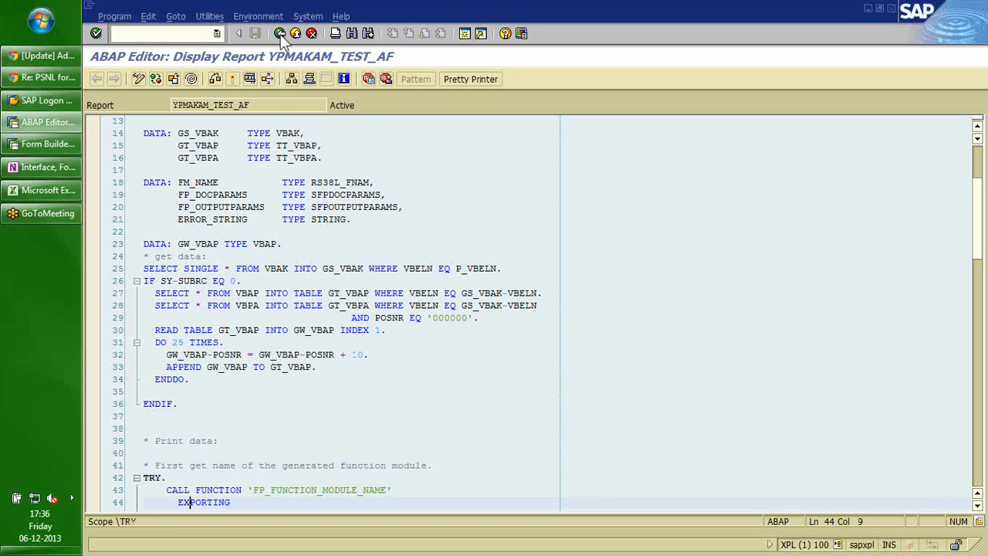
pyautogui.press('Down')
pyautogui.press('Down')
pyautogui.press('Down')
pyautogui.press('Down')
pyautogui.press('Down')
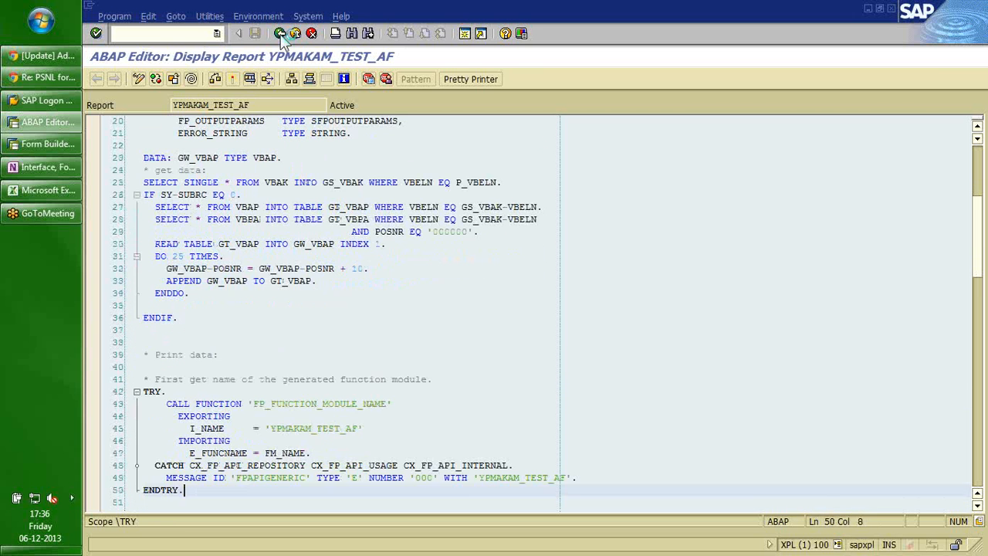
pyautogui.press('Up')
pyautogui.press('Up')
pyautogui.press('Up')
pyautogui.press('Up')
pyautogui.press('Up')
pyautogui.press('Up')
pyautogui.press('Up')
pyautogui.press('Up')
pyautogui.press('Up')
pyautogui.press('Up')
pyautogui.press('Up')
pyautogui.press('Up')
pyautogui.press('Up')
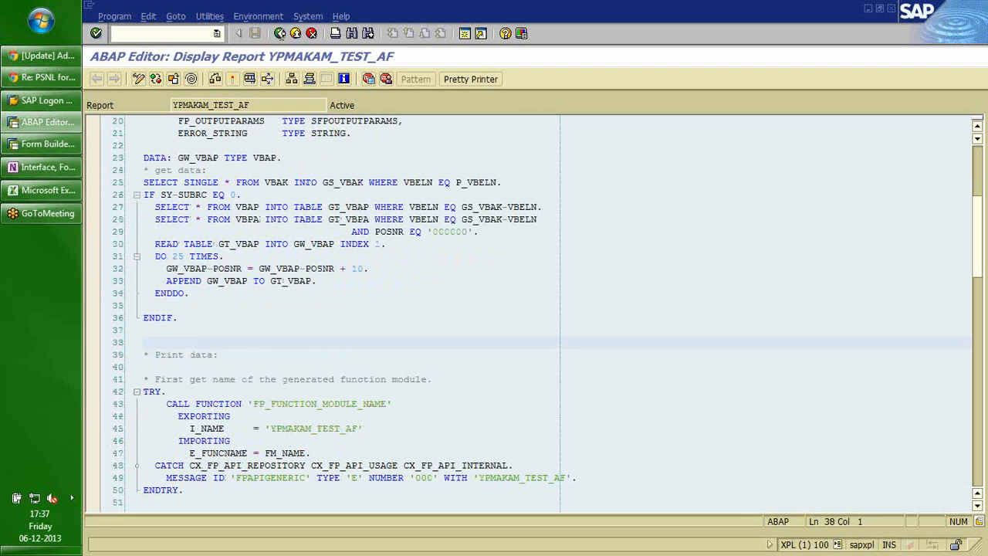
pyautogui.press('Down')
pyautogui.press('Down')
pyautogui.press('Down')
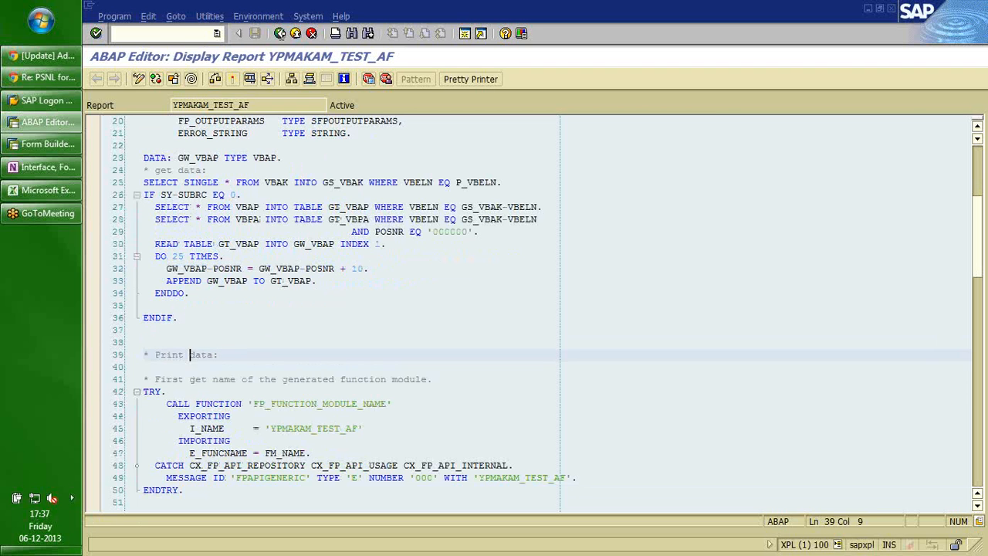
pyautogui.press('Up')
pyautogui.press('Down')
pyautogui.press('Down')
pyautogui.press('Down')
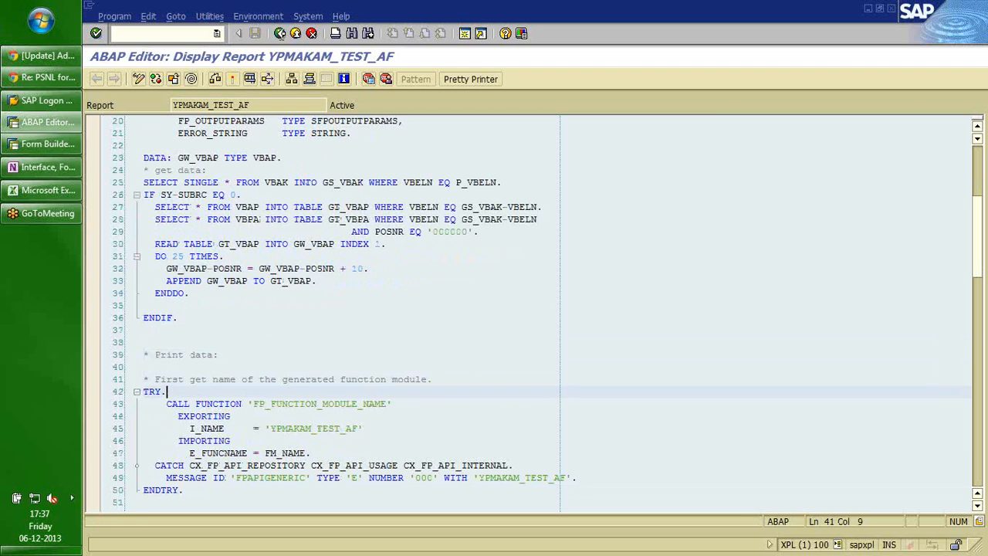
pyautogui.press('Home')
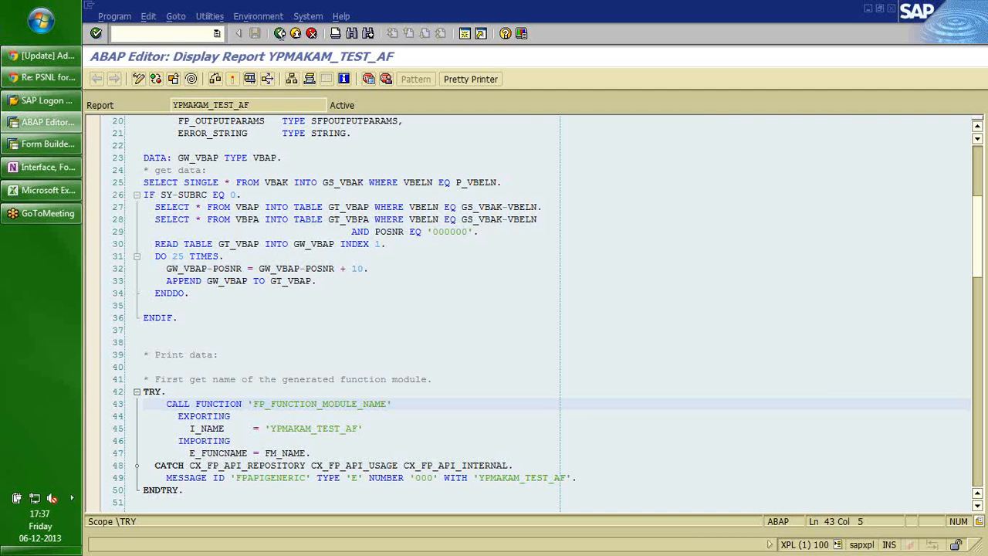
pyautogui.press('Down')
pyautogui.press('Down')
pyautogui.press('Down')
pyautogui.press('Down')
pyautogui.press('Down')
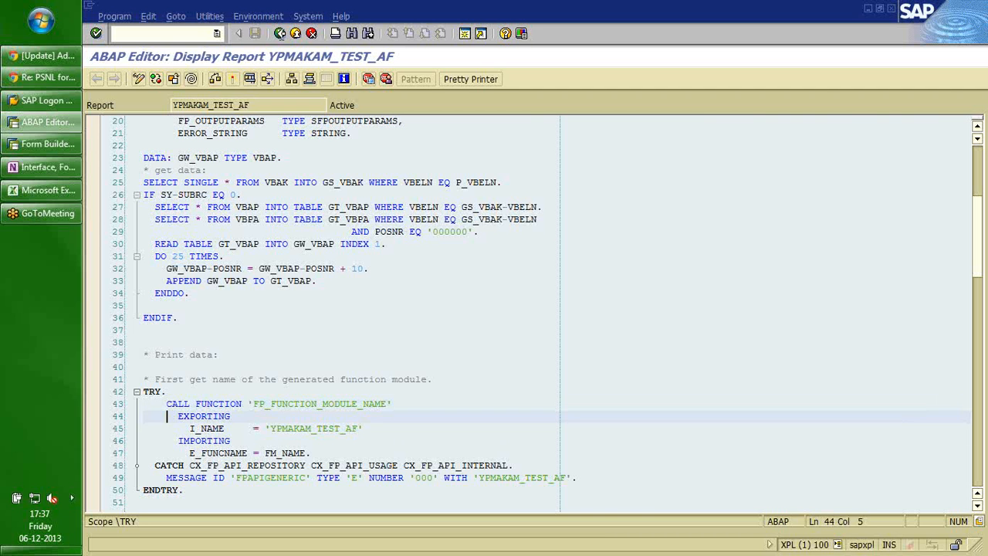
pyautogui.press('Up')
pyautogui.press('Up')
pyautogui.press('Up')
pyautogui.press('Up')
pyautogui.press('Up')
pyautogui.press('Up')
pyautogui.press('Up')
pyautogui.press('Up')
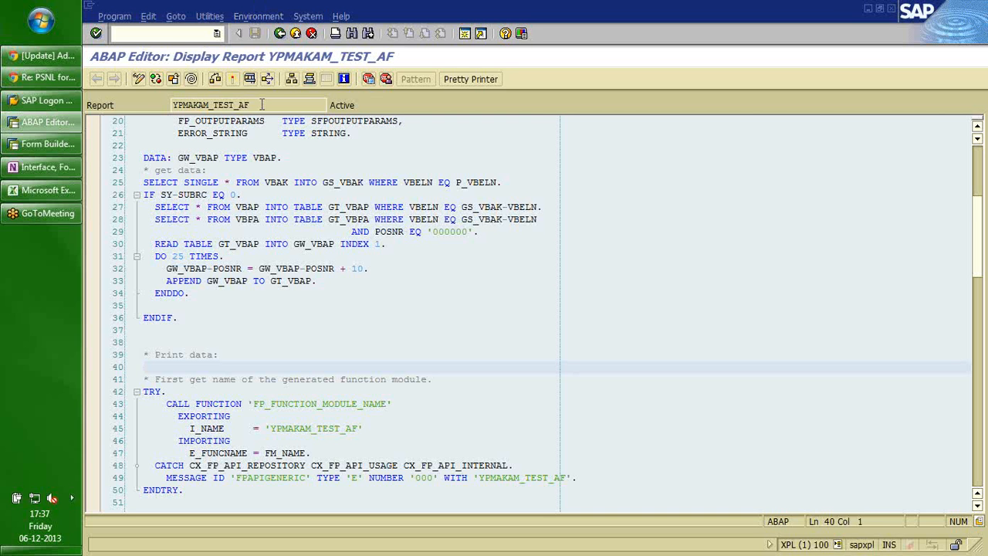
pyautogui.moveTo(262, 104); pyautogui.dragTo(162, 106)
pyautogui.click(162, 106)
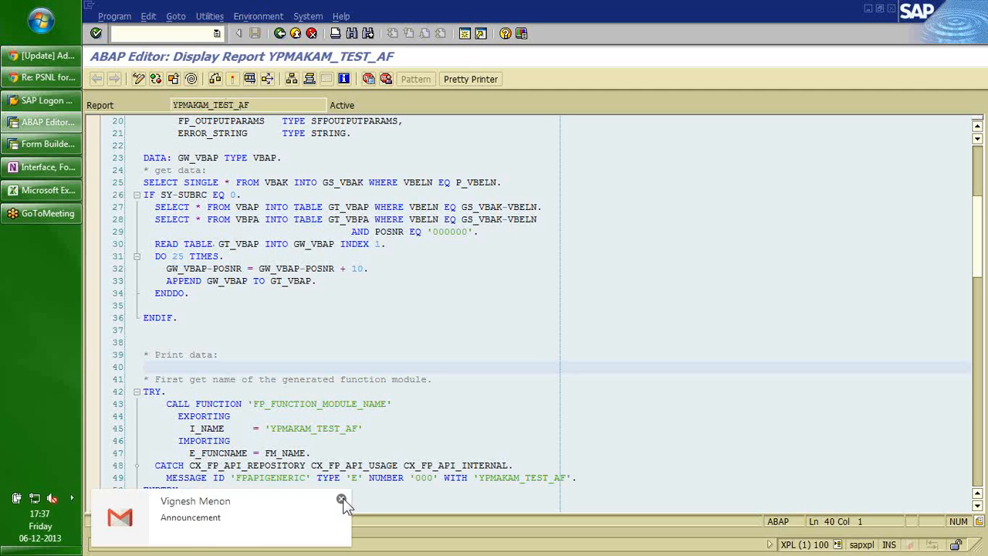
pyautogui.click(341, 500)
pyautogui.press('Down')
pyautogui.press('Down')
pyautogui.press('Down')
pyautogui.press('Down')
pyautogui.press('Down')
pyautogui.press('Down')
pyautogui.press('Down')
pyautogui.press('Down')
pyautogui.press('Down')
pyautogui.press('Down')
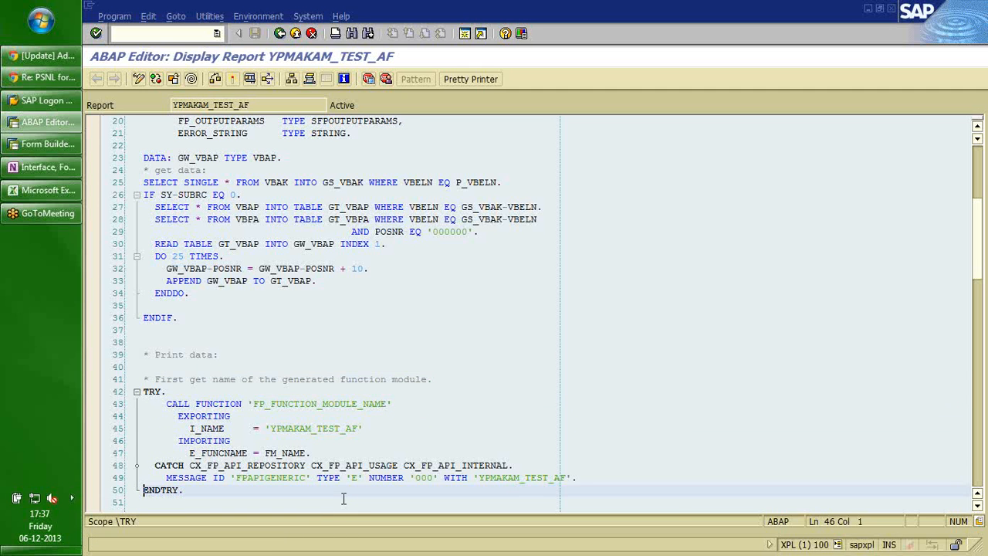
pyautogui.press('Down')
pyautogui.press('Down')
pyautogui.press('Down')
pyautogui.press('Down')
pyautogui.press('Up')
pyautogui.press('Up')
pyautogui.press('Up')
pyautogui.press('Up')
pyautogui.press('Up')
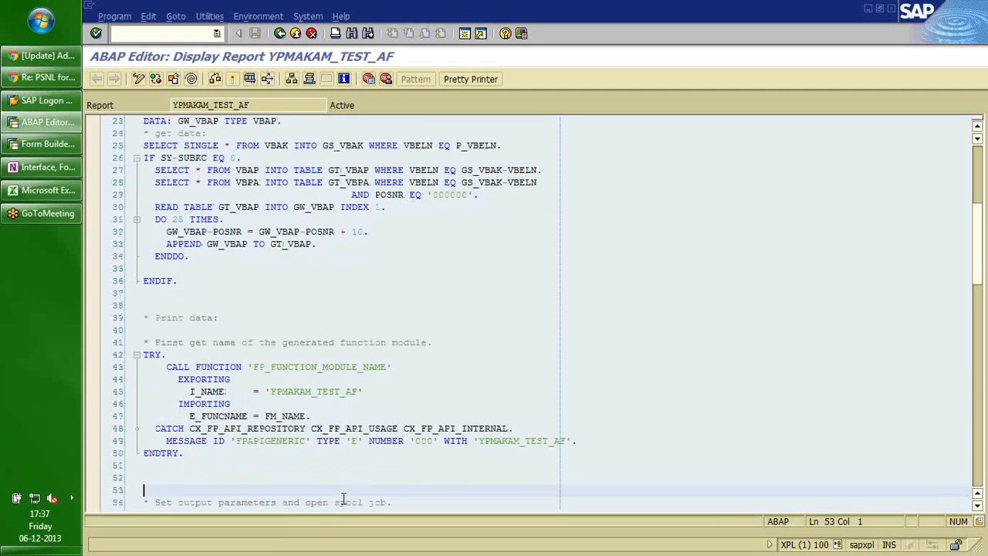
pyautogui.doubleClick(290, 418)
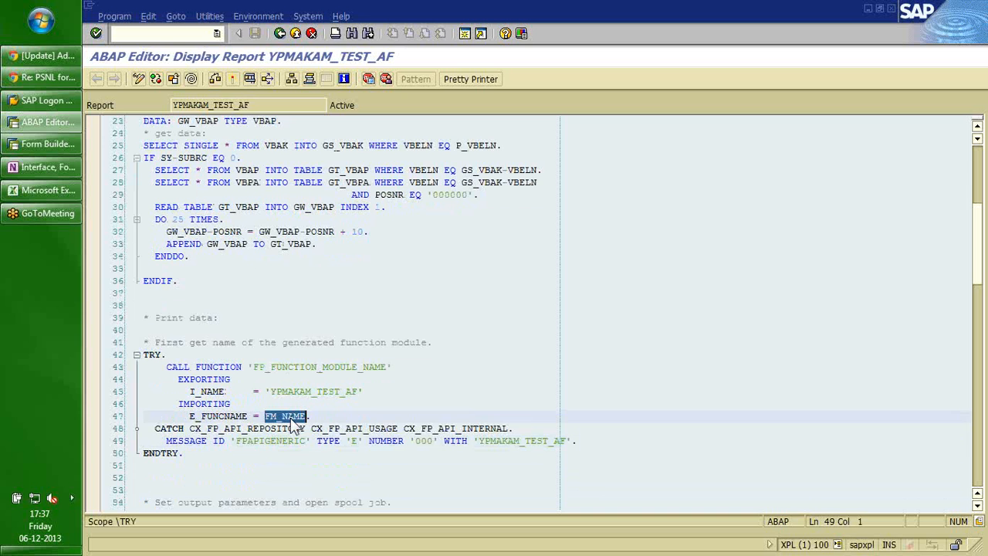
pyautogui.click(217, 462)
pyautogui.press('Down')
pyautogui.press('Down')
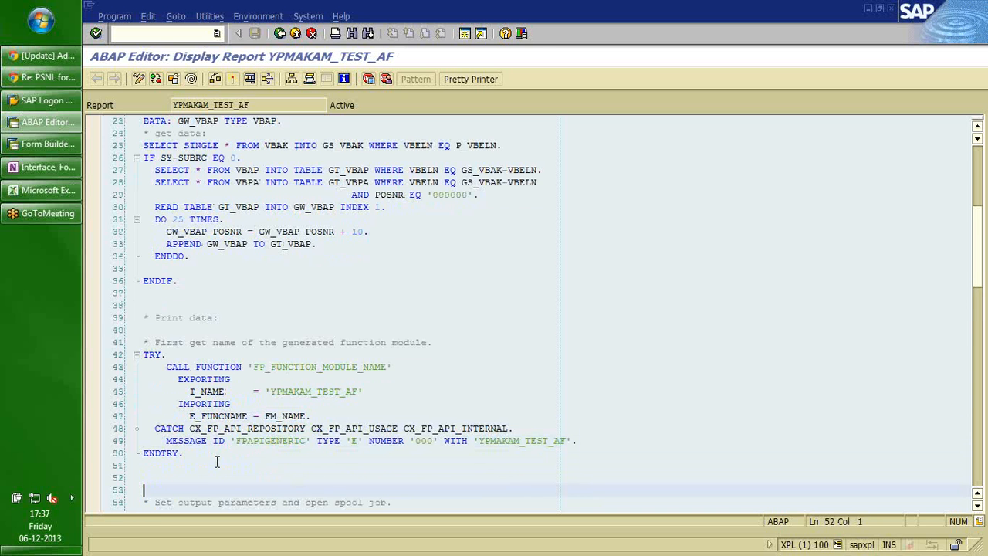
pyautogui.press('Down')
pyautogui.press('Down')
pyautogui.press('Down')
pyautogui.press('Down')
pyautogui.press('Down')
pyautogui.press('Down')
pyautogui.press('Down')
pyautogui.press('Down')
pyautogui.press('Down')
pyautogui.press('Down')
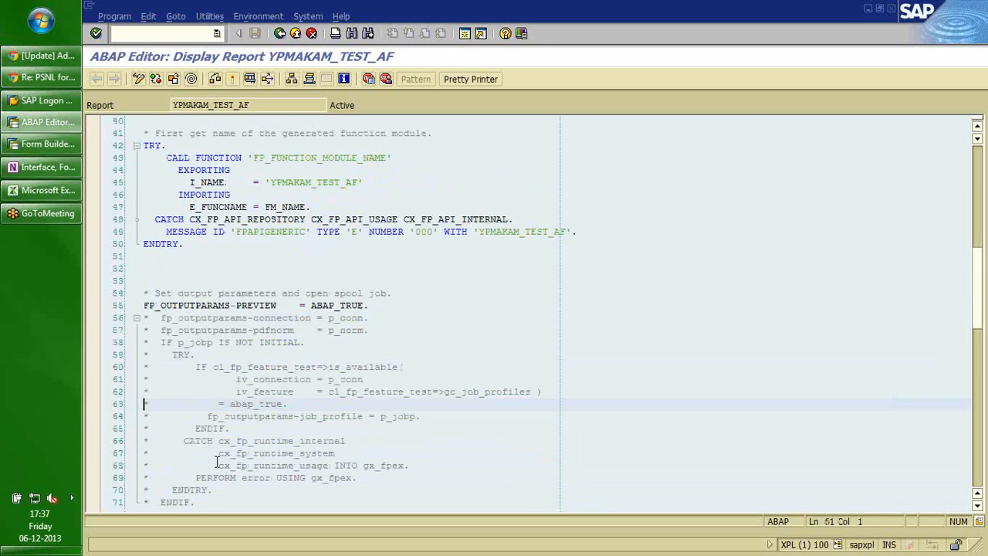
pyautogui.press('Down')
pyautogui.press('Down')
pyautogui.press('Down')
pyautogui.press('Down')
pyautogui.press('Down')
pyautogui.press('Down')
pyautogui.press('Down')
pyautogui.press('Down')
pyautogui.press('Down')
pyautogui.press('Down')
pyautogui.press('Down')
pyautogui.press('Down')
pyautogui.press('Down')
pyautogui.press('Down')
pyautogui.press('Down')
pyautogui.press('Down')
pyautogui.press('Down')
pyautogui.press('Up')
pyautogui.press('Up')
pyautogui.press('Up')
pyautogui.press('Up')
pyautogui.press('Up')
pyautogui.press('Up')
pyautogui.press('Up')
pyautogui.press('Up')
pyautogui.press('Up')
pyautogui.press('Up')
pyautogui.press('Up')
pyautogui.press('Up')
pyautogui.press('Up')
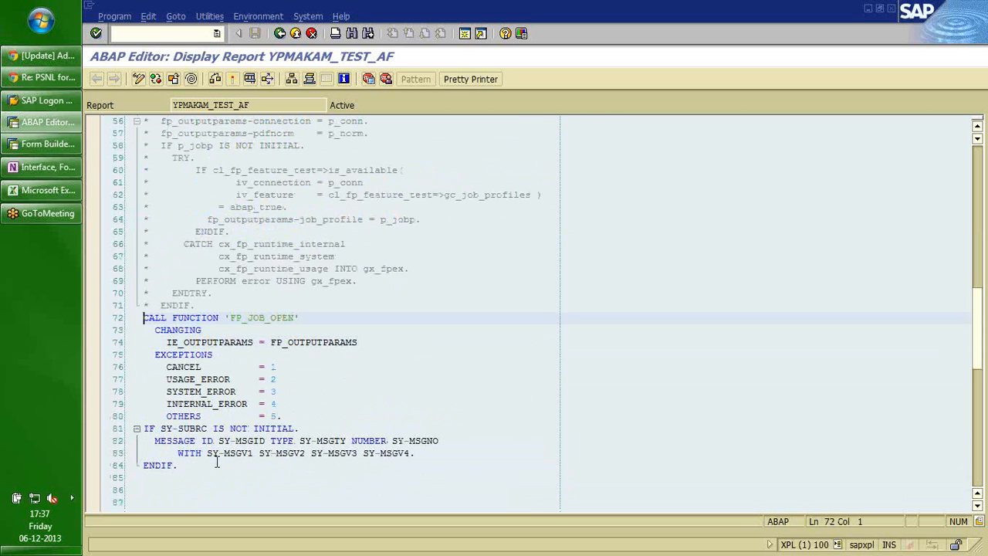
pyautogui.press('Down')
pyautogui.press('Down')
pyautogui.press('Down')
pyautogui.press('Down')
pyautogui.press('Down')
pyautogui.press('Down')
pyautogui.press('Down')
pyautogui.press('Down')
pyautogui.press('Down')
pyautogui.press('Down')
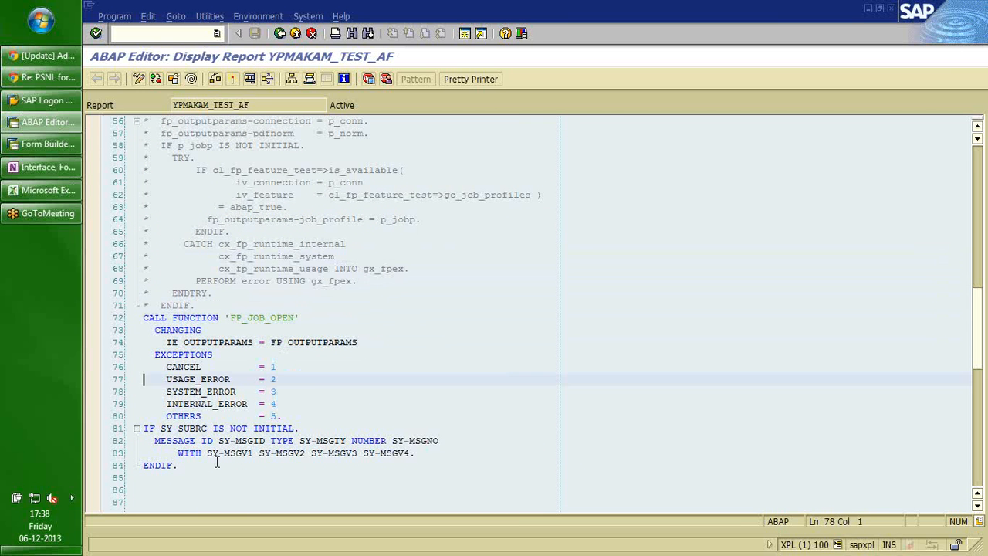
pyautogui.press('Up')
pyautogui.press('Up')
pyautogui.press('Up')
pyautogui.press('Up')
pyautogui.press('Up')
pyautogui.press('Up')
pyautogui.press('Up')
pyautogui.press('Up')
pyautogui.press('Up')
pyautogui.press('Up')
pyautogui.press('Up')
pyautogui.press('Up')
pyautogui.press('Up')
pyautogui.press('Up')
pyautogui.press('Up')
pyautogui.press('Up')
pyautogui.press('Up')
pyautogui.press('Up')
pyautogui.press('Up')
pyautogui.press('Up')
pyautogui.press('Up')
pyautogui.press('Up')
pyautogui.press('Up')
pyautogui.press('Up')
pyautogui.press('Up')
pyautogui.press('Up')
pyautogui.press('Up')
pyautogui.press('Up')
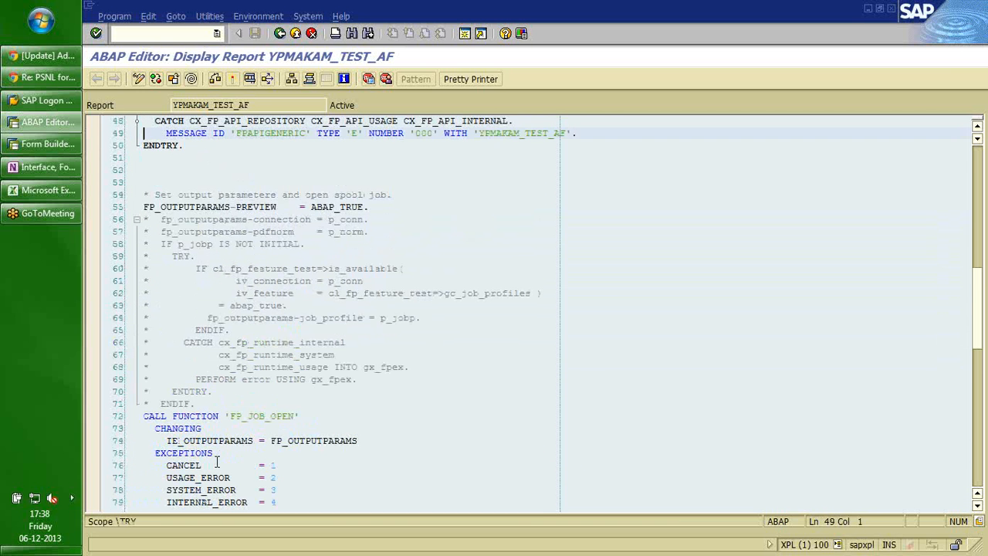
pyautogui.press('Down')
pyautogui.press('Down')
pyautogui.press('Down')
pyautogui.press('Down')
pyautogui.press('Down')
pyautogui.press('Down')
pyautogui.press('Down')
pyautogui.press('Down')
pyautogui.press('Down')
pyautogui.press('Up')
pyautogui.press('Up')
pyautogui.press('Up')
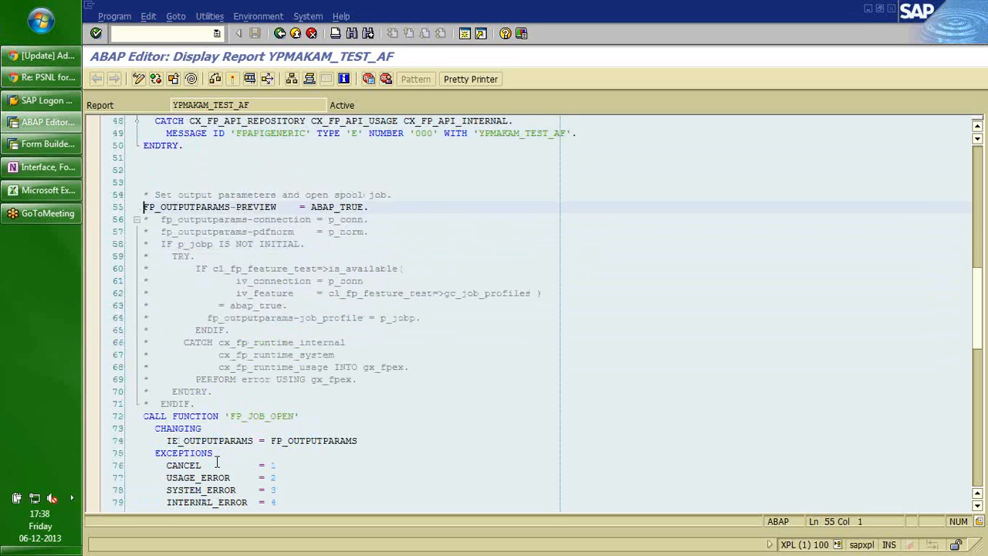
pyautogui.press('Down')
pyautogui.press('Down')
pyautogui.press('Down')
pyautogui.press('Down')
pyautogui.press('Down')
pyautogui.press('Down')
pyautogui.press('Down')
pyautogui.press('Down')
pyautogui.press('Down')
pyautogui.press('Down')
pyautogui.press('Down')
pyautogui.press('Down')
pyautogui.press('Down')
pyautogui.press('Down')
pyautogui.press('Down')
pyautogui.press('Down')
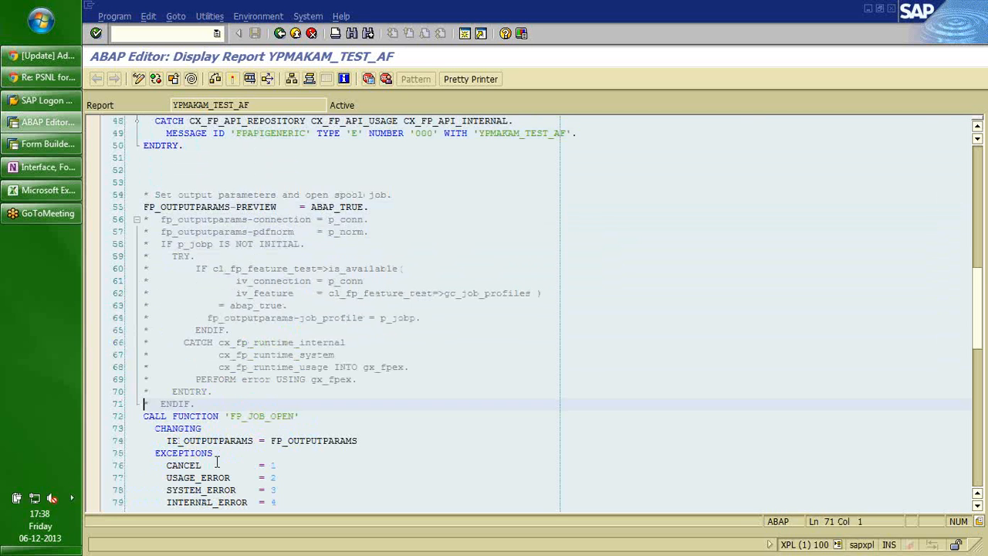
pyautogui.press('Down')
pyautogui.press('Down')
pyautogui.press('Down')
pyautogui.press('Down')
pyautogui.press('Down')
pyautogui.press('Down')
pyautogui.press('Down')
pyautogui.press('Down')
pyautogui.press('Down')
pyautogui.press('Down')
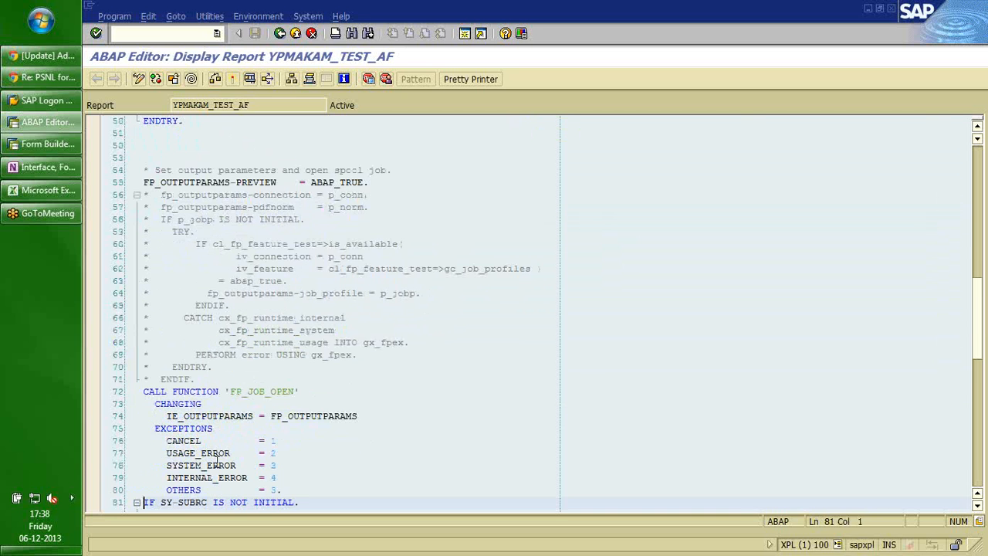
pyautogui.press('Down')
pyautogui.press('Down')
pyautogui.press('Down')
pyautogui.press('Down')
pyautogui.press('Down')
pyautogui.press('Down')
pyautogui.press('Down')
pyautogui.press('Down')
pyautogui.press('Down')
pyautogui.press('Down')
pyautogui.press('Down')
pyautogui.press('Down')
pyautogui.press('Down')
pyautogui.press('Down')
pyautogui.press('Down')
pyautogui.press('Down')
pyautogui.press('Down')
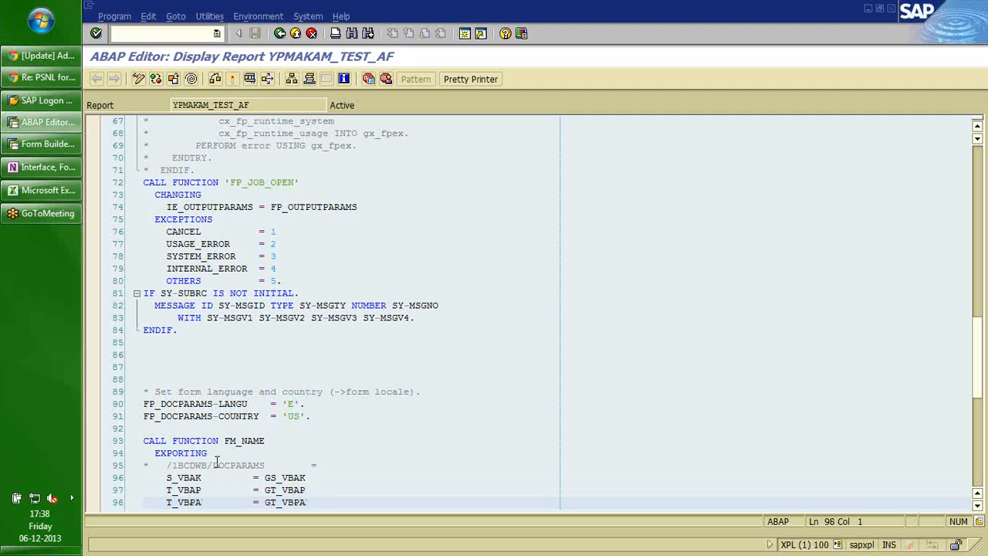
pyautogui.press('Up')
pyautogui.press('Up')
pyautogui.press('Up')
pyautogui.press('Up')
pyautogui.press('Up')
pyautogui.press('Up')
pyautogui.press('Up')
pyautogui.press('Up')
pyautogui.press('Up')
pyautogui.press('Up')
pyautogui.press('Up')
pyautogui.press('Up')
pyautogui.press('Up')
pyautogui.press('Up')
pyautogui.press('Up')
pyautogui.press('Up')
pyautogui.press('Up')
pyautogui.press('Up')
pyautogui.press('Up')
pyautogui.press('Up')
pyautogui.press('Down')
pyautogui.press('Down')
pyautogui.press('Down')
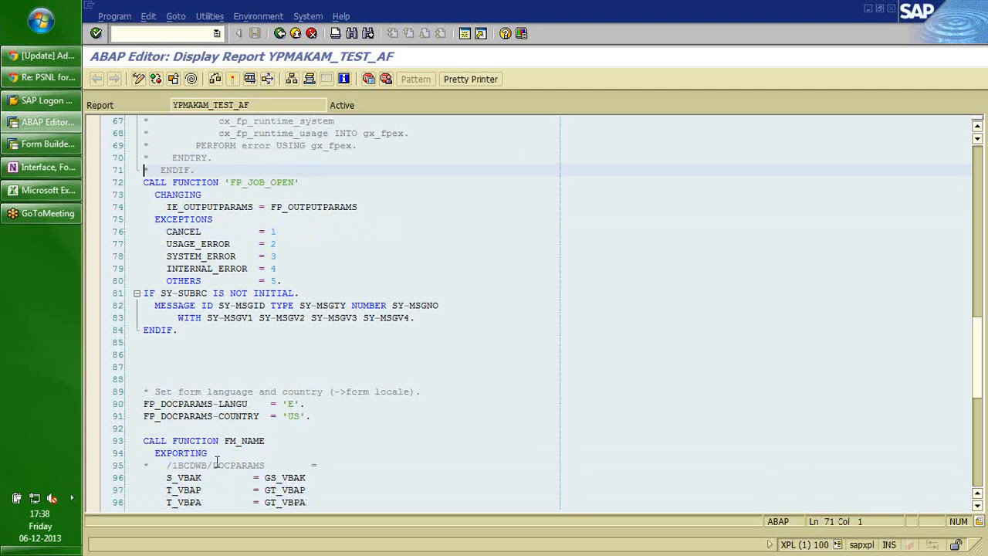
pyautogui.press('Up')
pyautogui.press('Up')
pyautogui.press('Up')
pyautogui.press('Up')
pyautogui.press('Up')
pyautogui.press('Up')
pyautogui.press('Up')
pyautogui.press('Up')
pyautogui.press('Up')
pyautogui.press('Up')
pyautogui.press('Up')
pyautogui.press('Up')
pyautogui.press('Up')
pyautogui.press('Up')
pyautogui.press('Up')
pyautogui.press('Up')
pyautogui.press('Up')
pyautogui.press('Up')
pyautogui.press('Up')
pyautogui.press('Up')
pyautogui.press('Up')
pyautogui.press('Up')
pyautogui.press('Up')
pyautogui.press('Up')
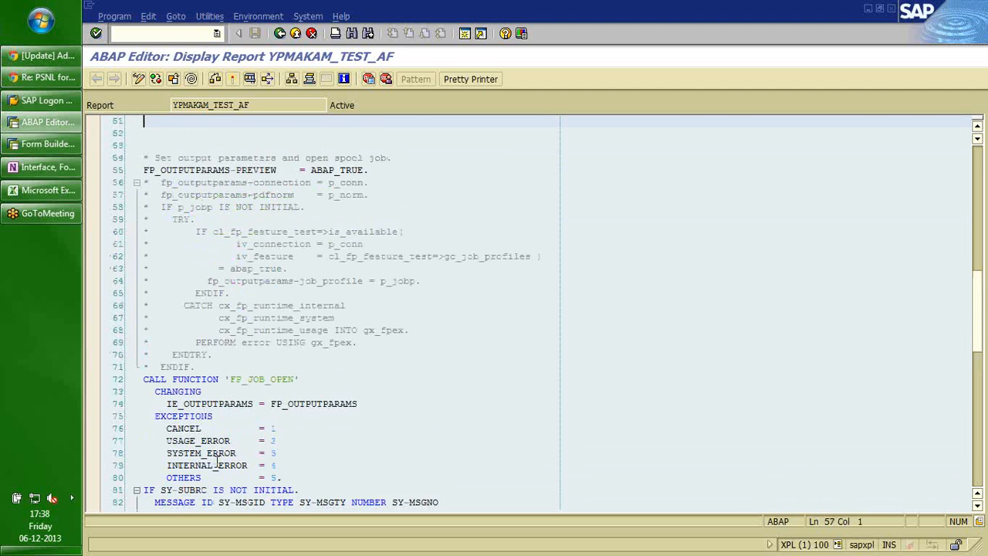
pyautogui.hotkey('shift', 'Down')
pyautogui.hotkey('shift', 'Down')
pyautogui.hotkey('shift', 'Down')
pyautogui.hotkey('shift', 'Down')
pyautogui.hotkey('shift', 'Down')
pyautogui.hotkey('shift', 'Down')
pyautogui.hotkey('shift', 'Down')
pyautogui.hotkey('shift', 'Down')
pyautogui.hotkey('shift', 'Down')
pyautogui.hotkey('shift', 'Down')
pyautogui.hotkey('shift', 'Down')
pyautogui.hotkey('shift', 'Down')
pyautogui.hotkey('shift', 'Down')
pyautogui.hotkey('shift', 'Down')
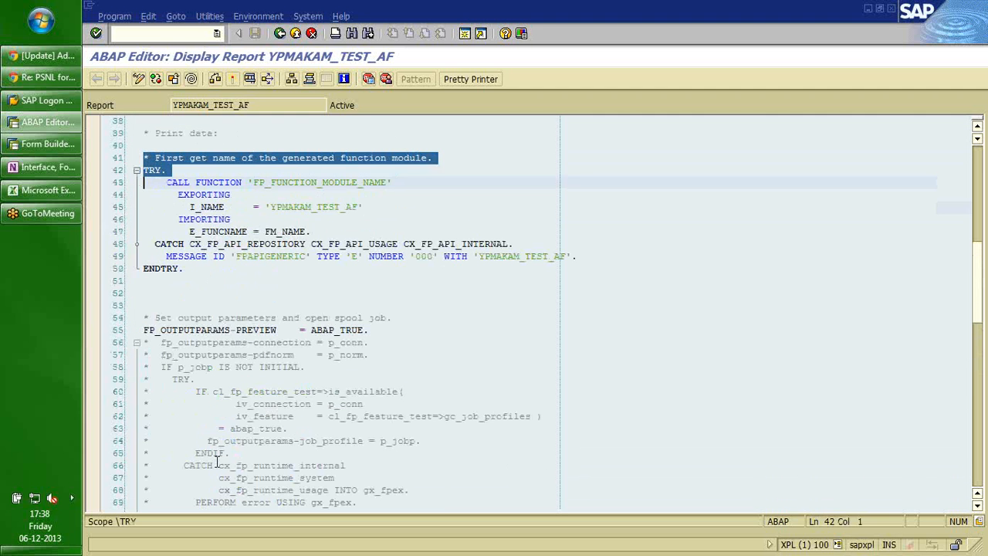
pyautogui.press('Up')
pyautogui.press('Up')
pyautogui.press('Down')
pyautogui.press('Down')
pyautogui.press('Down')
pyautogui.press('Down')
pyautogui.press('Down')
pyautogui.press('Down')
pyautogui.press('Down')
pyautogui.press('Down')
pyautogui.press('Down')
pyautogui.press('Down')
pyautogui.press('Down')
pyautogui.press('Down')
pyautogui.press('Down')
pyautogui.press('Down')
pyautogui.press('Down')
pyautogui.press('Down')
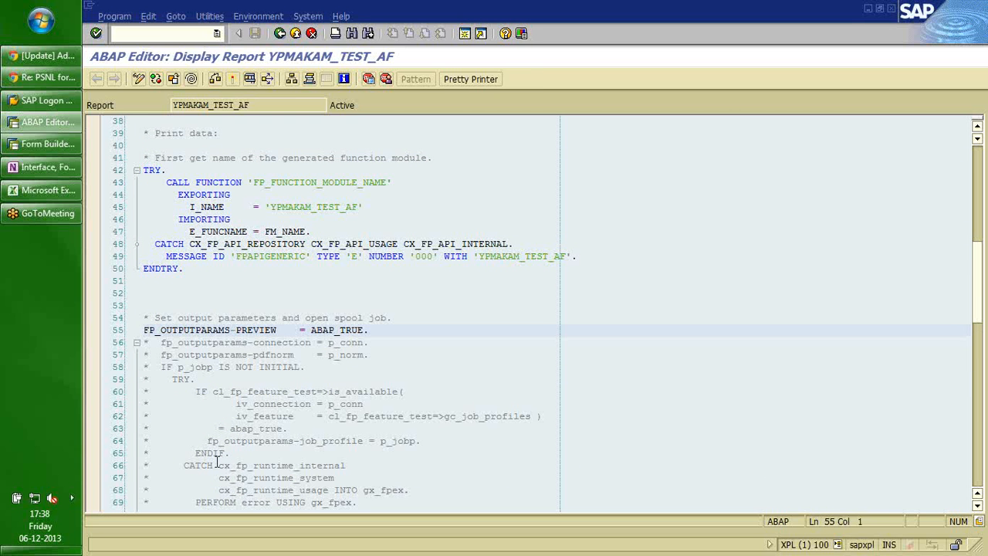
pyautogui.press('Down')
pyautogui.press('Down')
pyautogui.press('Down')
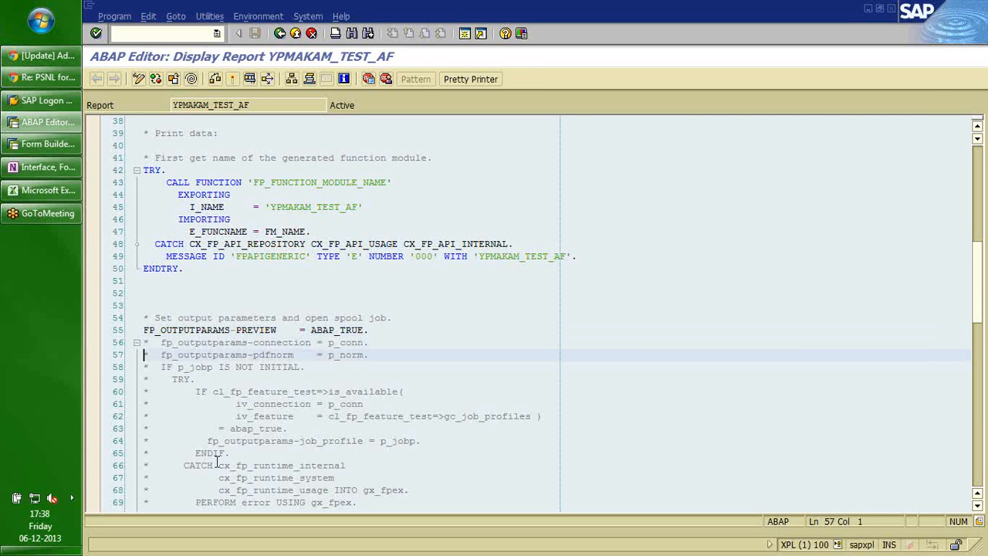
pyautogui.press('Up')
pyautogui.press('Up')
pyautogui.press('Up')
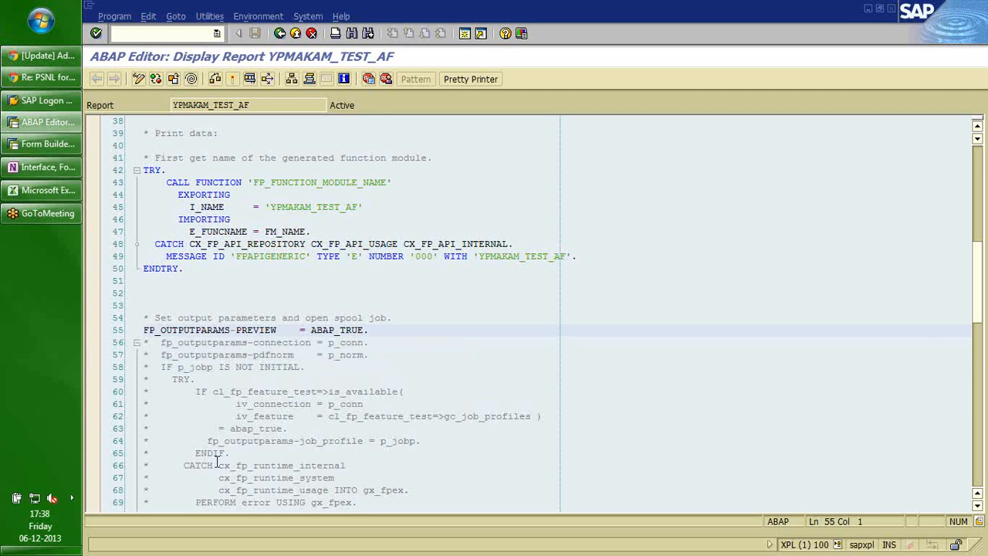
pyautogui.hotkey('shift', 'End')
pyautogui.press('Down')
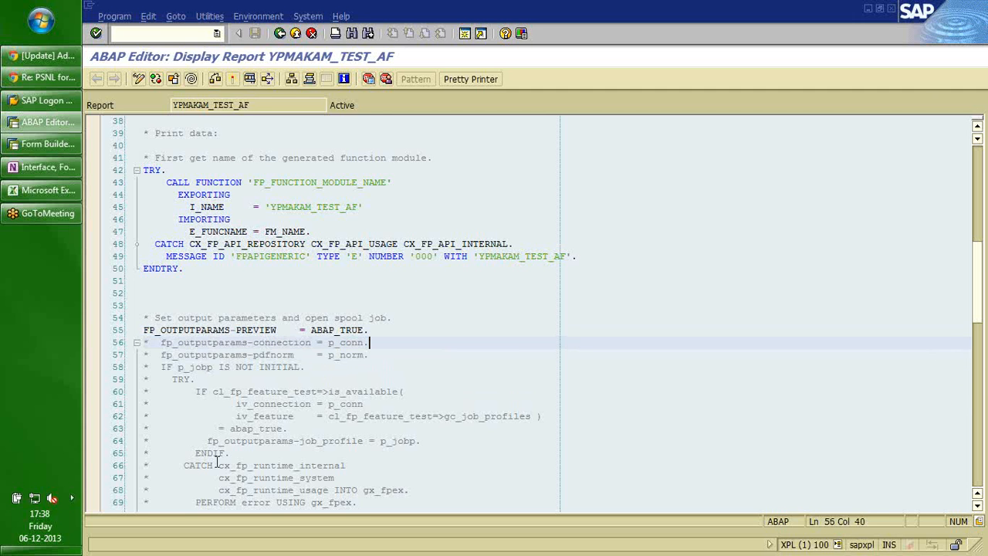
pyautogui.press('Down')
pyautogui.press('Down')
pyautogui.press('Down')
pyautogui.press('Down')
pyautogui.press('Down')
pyautogui.press('Down')
pyautogui.press('Down')
pyautogui.press('Down')
pyautogui.press('Down')
pyautogui.press('Down')
pyautogui.press('Down')
pyautogui.press('Down')
pyautogui.press('Down')
pyautogui.press('Down')
pyautogui.press('Down')
pyautogui.press('Down')
pyautogui.press('Down')
pyautogui.press('Down')
pyautogui.press('Down')
pyautogui.press('Down')
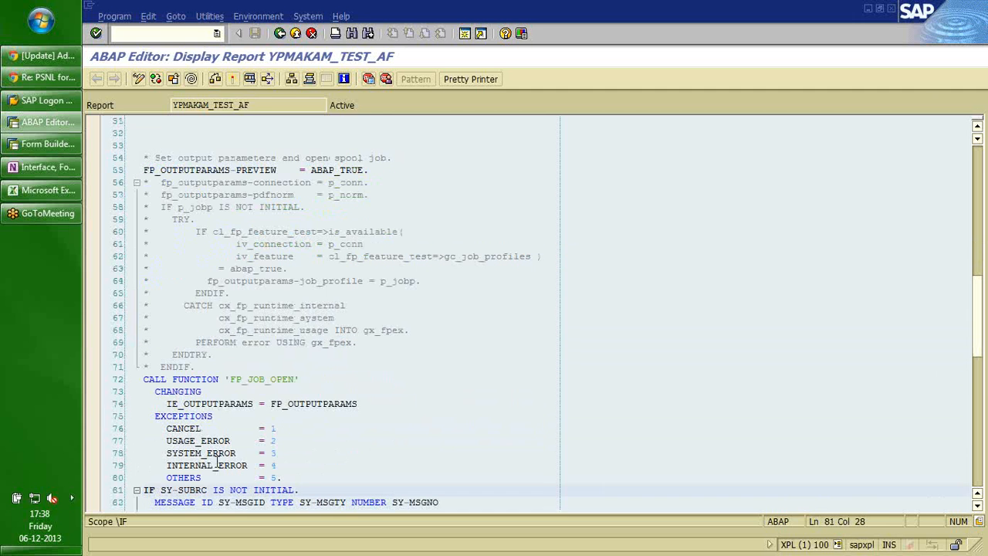
pyautogui.press('Down')
pyautogui.press('Down')
pyautogui.press('Down')
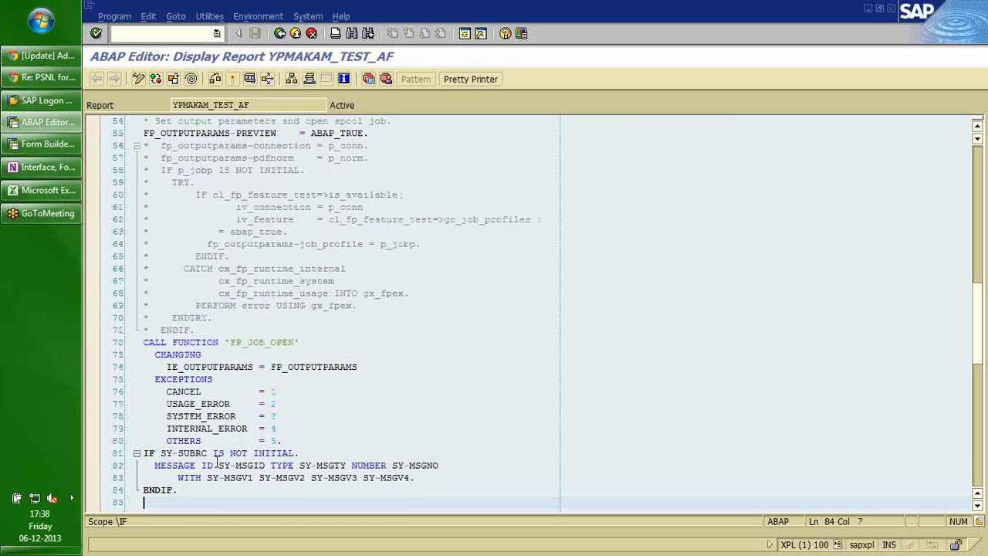
pyautogui.press('Up')
pyautogui.press('Up')
pyautogui.press('Up')
pyautogui.press('Up')
pyautogui.press('Up')
pyautogui.press('Up')
pyautogui.press('Up')
pyautogui.press('Up')
pyautogui.press('Up')
pyautogui.press('Up')
pyautogui.press('Up')
pyautogui.press('Up')
pyautogui.press('Home')
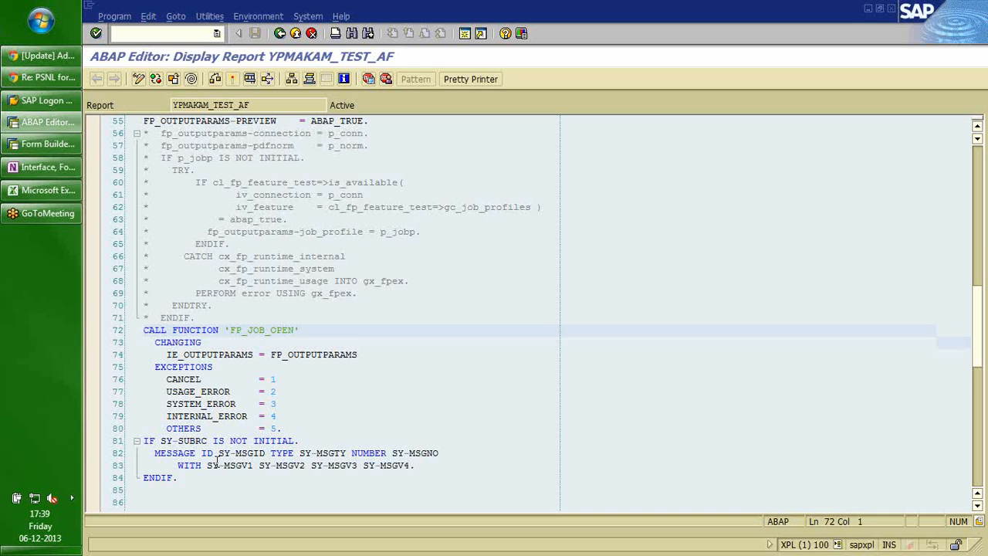
# Review the FP_JOB_OPEN call and its error handling on lines 72–84.
pyautogui.hotkey('shift', 'Down')
pyautogui.hotkey('shift', 'Down')
pyautogui.hotkey('shift', 'Down')
pyautogui.hotkey('shift', 'Down')
pyautogui.hotkey('shift', 'Down')
pyautogui.hotkey('shift', 'Down')
pyautogui.hotkey('shift', 'Down')
pyautogui.hotkey('shift', 'Down')
pyautogui.hotkey('shift', 'Down')
pyautogui.hotkey('shift', 'Down')
pyautogui.hotkey('shift', 'Down')
pyautogui.hotkey('shift', 'Down')
pyautogui.hotkey('shift', 'Down')
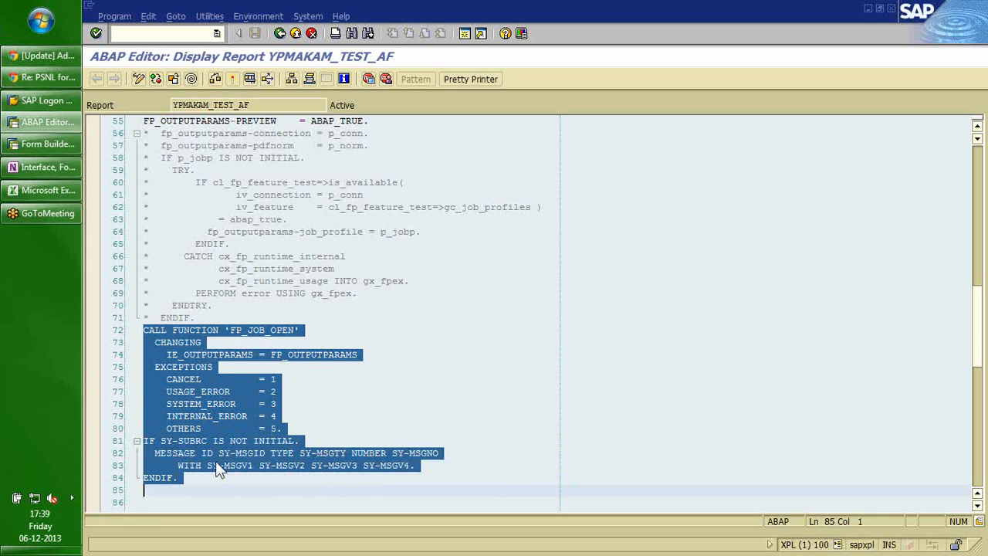
pyautogui.press('Down')
pyautogui.press('Up')
pyautogui.press('Up')
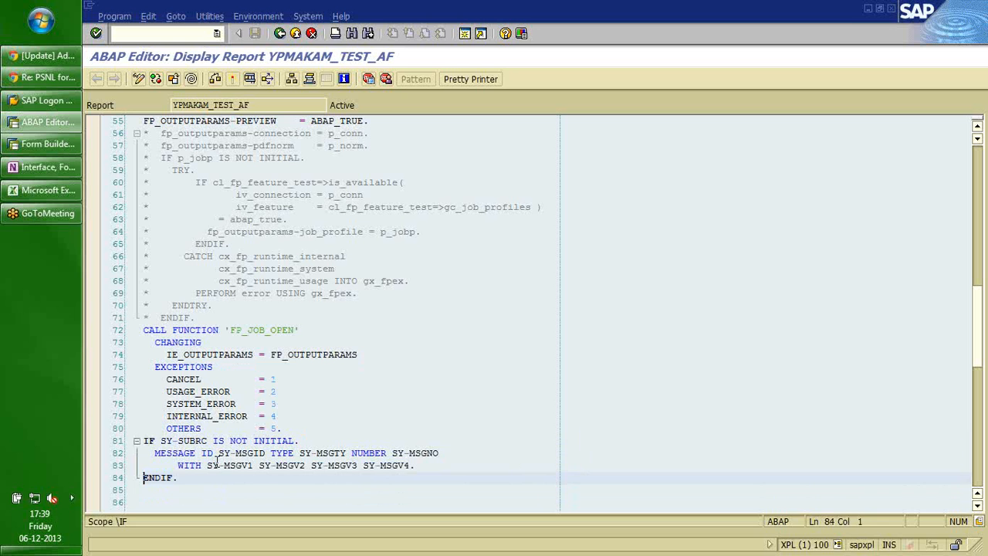
pyautogui.press('Up')
pyautogui.press('Up')
pyautogui.press('Up')
pyautogui.press('Up')
pyautogui.press('Up')
pyautogui.press('Up')
pyautogui.press('Up')
pyautogui.press('Up')
pyautogui.press('Up')
pyautogui.press('Up')
pyautogui.press('Up')
pyautogui.press('Up')
pyautogui.hotkey('shift', 'Down')
pyautogui.hotkey('shift', 'Down')
pyautogui.hotkey('shift', 'Down')
pyautogui.hotkey('shift', 'Down')
pyautogui.hotkey('shift', 'Down')
pyautogui.hotkey('shift', 'Down')
pyautogui.hotkey('shift', 'Down')
pyautogui.hotkey('shift', 'Down')
pyautogui.hotkey('shift', 'Down')
pyautogui.hotkey('shift', 'Down')
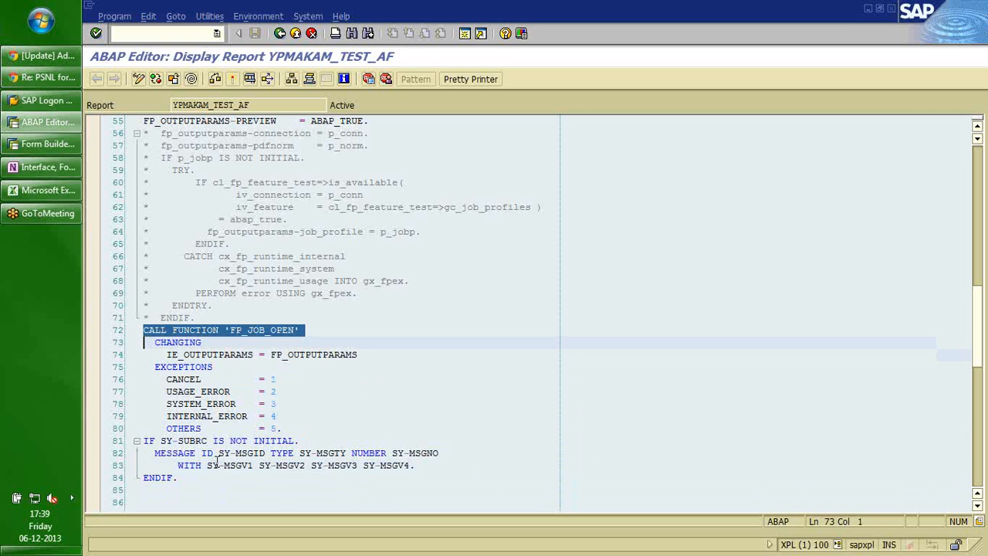
pyautogui.hotkey('shift', 'Down')
pyautogui.hotkey('shift', 'Down')
pyautogui.hotkey('shift', 'Down')
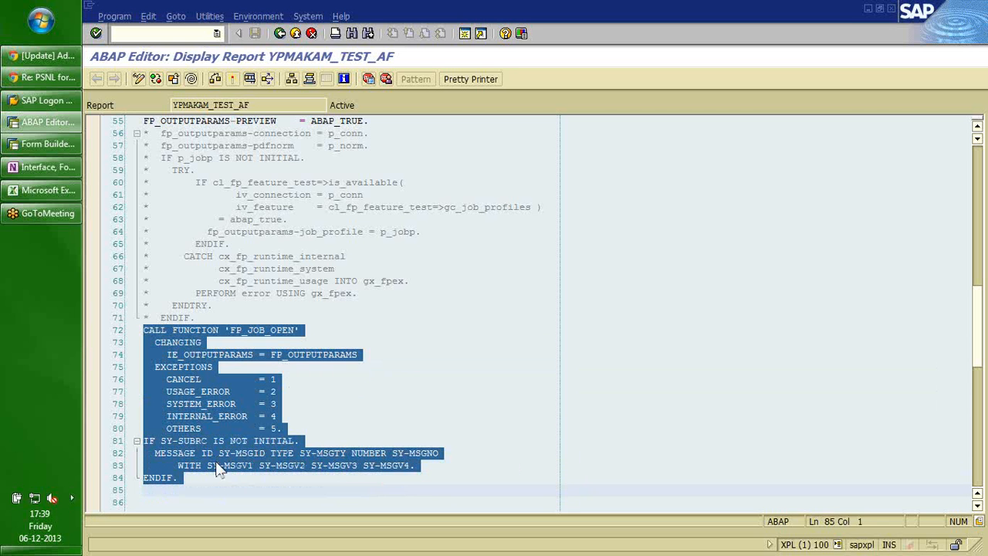
pyautogui.press('Up')
pyautogui.press('Up')
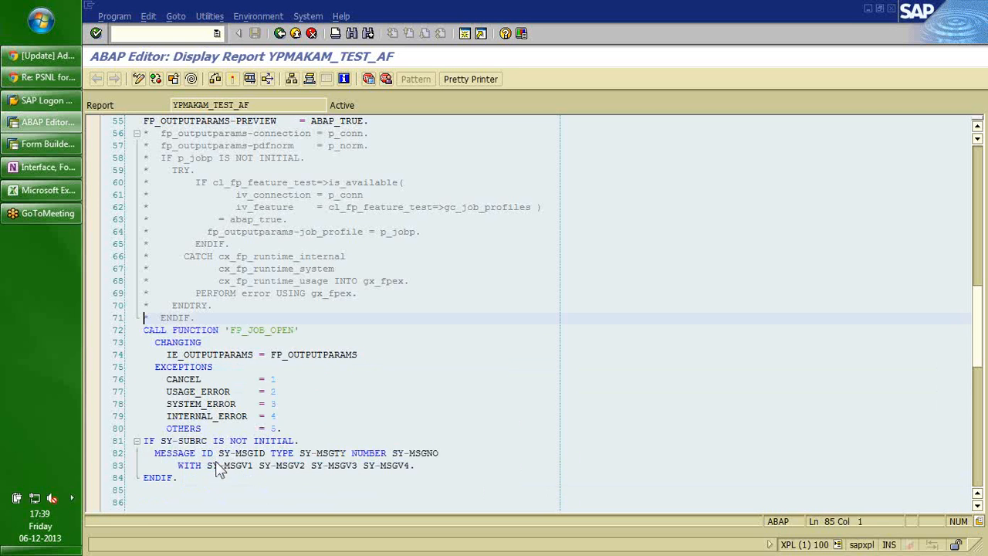
pyautogui.press('Down')
pyautogui.press('Down')
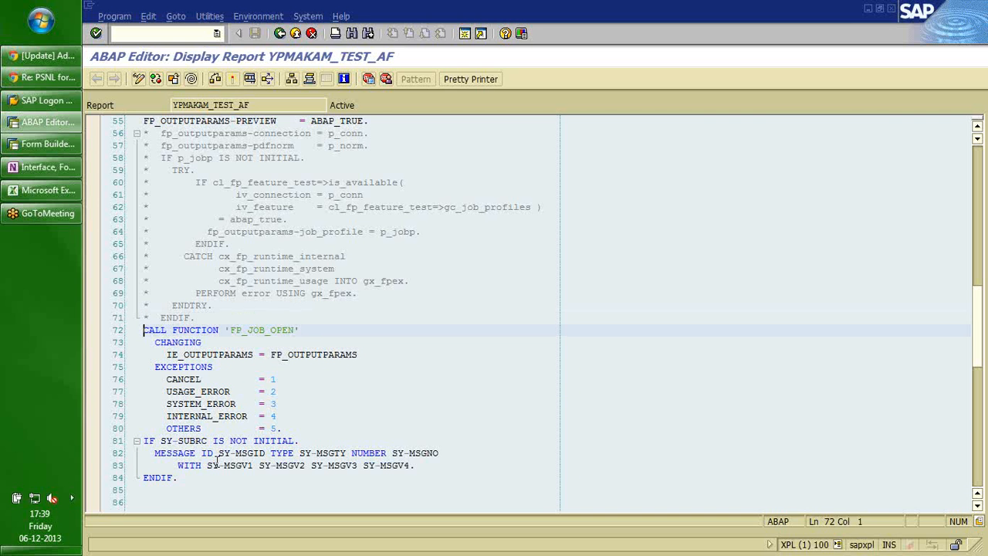
pyautogui.press('Down')
pyautogui.press('Down')
pyautogui.press('Down')
pyautogui.press('Down')
pyautogui.press('Down')
pyautogui.press('Down')
pyautogui.press('Down')
pyautogui.press('Down')
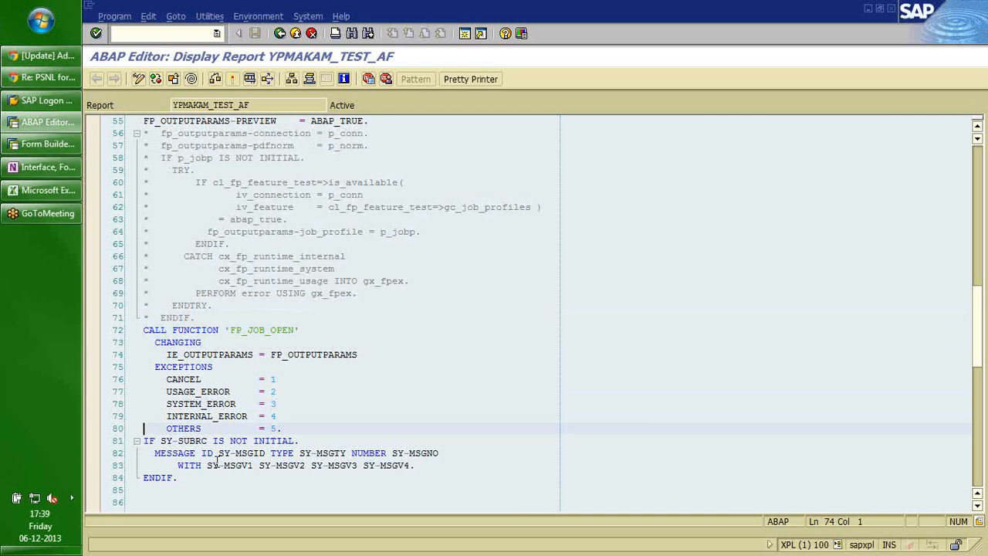
pyautogui.press('Down')
pyautogui.press('Down')
pyautogui.press('Down')
pyautogui.press('Down')
pyautogui.press('Down')
pyautogui.press('Down')
pyautogui.press('Down')
pyautogui.press('Down')
pyautogui.press('Down')
pyautogui.press('Down')
pyautogui.press('Down')
pyautogui.press('Down')
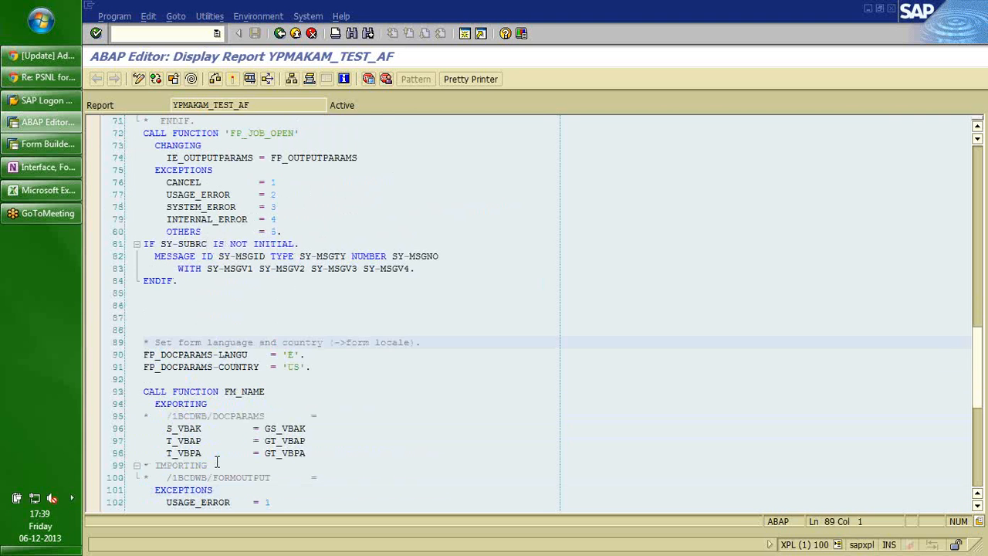
pyautogui.press('Down')
pyautogui.press('Down')
# Check the CALL FUNCTION FM_NAME parameters S_VBAK, T_VBAP, T_VBPA, then switch the report to change mode.
pyautogui.press('Up')
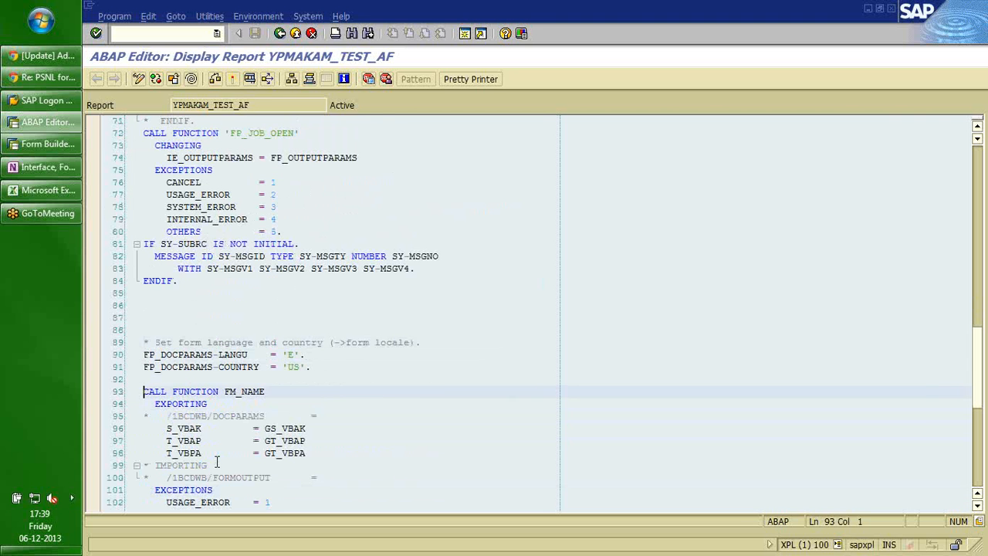
pyautogui.hotkey('shift', 'Down')
pyautogui.hotkey('shift', 'Down')
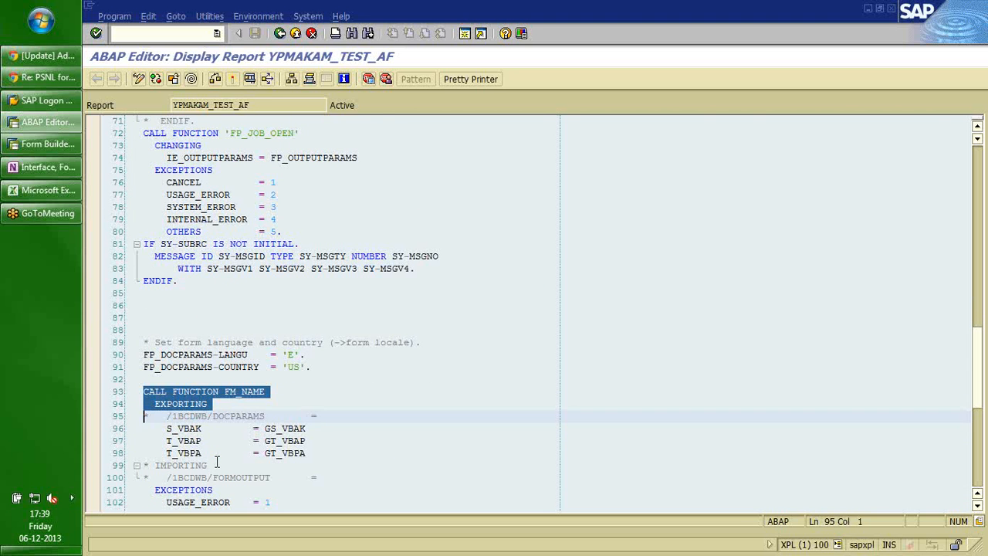
pyautogui.press('Down')
pyautogui.press('Down')
pyautogui.press('Down')
pyautogui.press('Down')
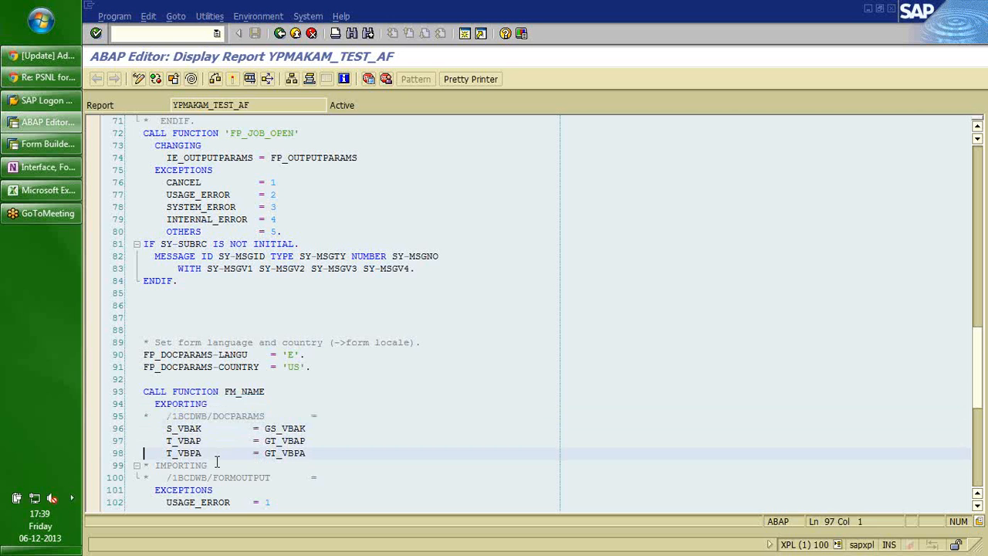
pyautogui.press('Up')
pyautogui.press('Up')
pyautogui.press('Up')
pyautogui.press('Up')
pyautogui.press('Up')
pyautogui.press('Up')
pyautogui.press('Up')
pyautogui.press('Up')
pyautogui.press('Up')
pyautogui.press('Up')
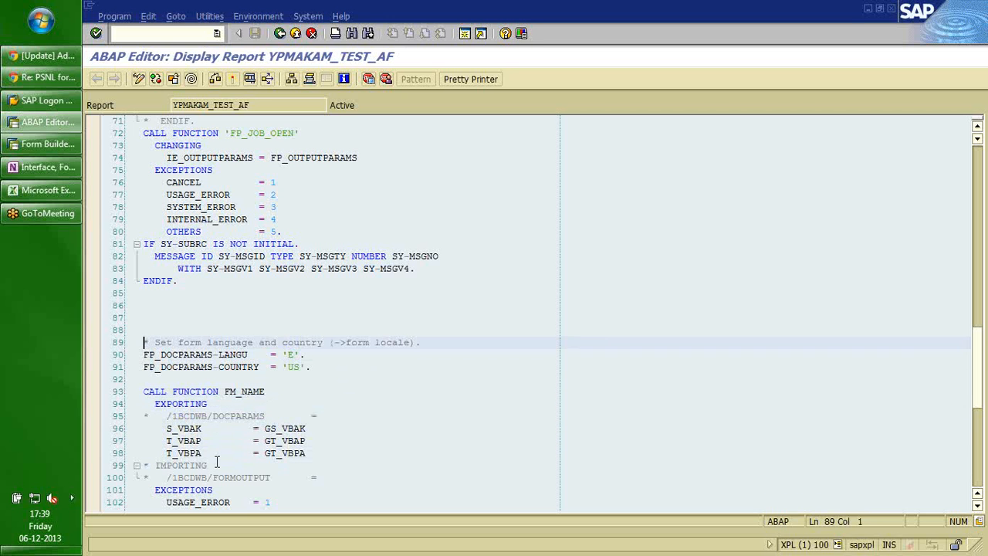
pyautogui.press('Up')
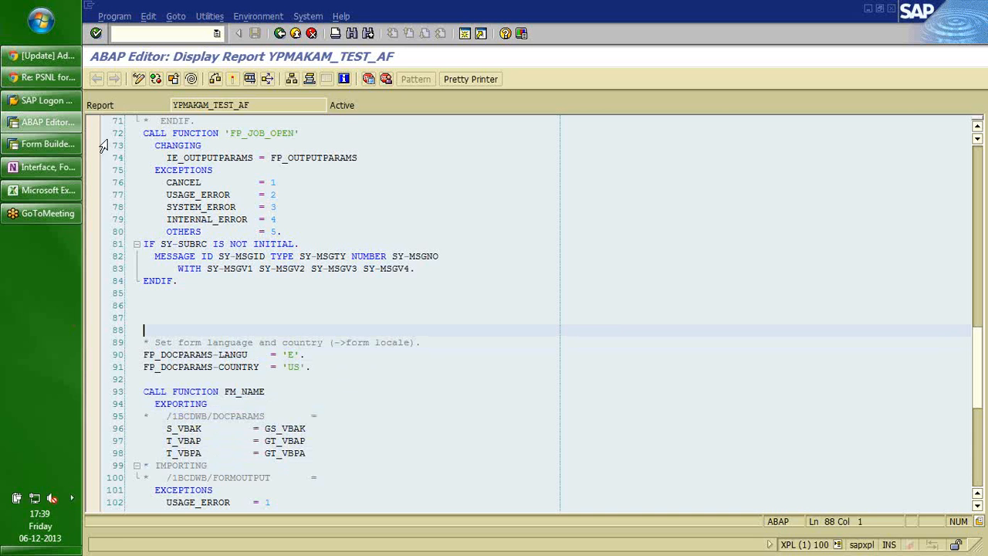
pyautogui.click(139, 79)
# Wrap the form call in a loop. … ENDLOOP. block with blank lines around ENDLOOP.
pyautogui.write('loop.')
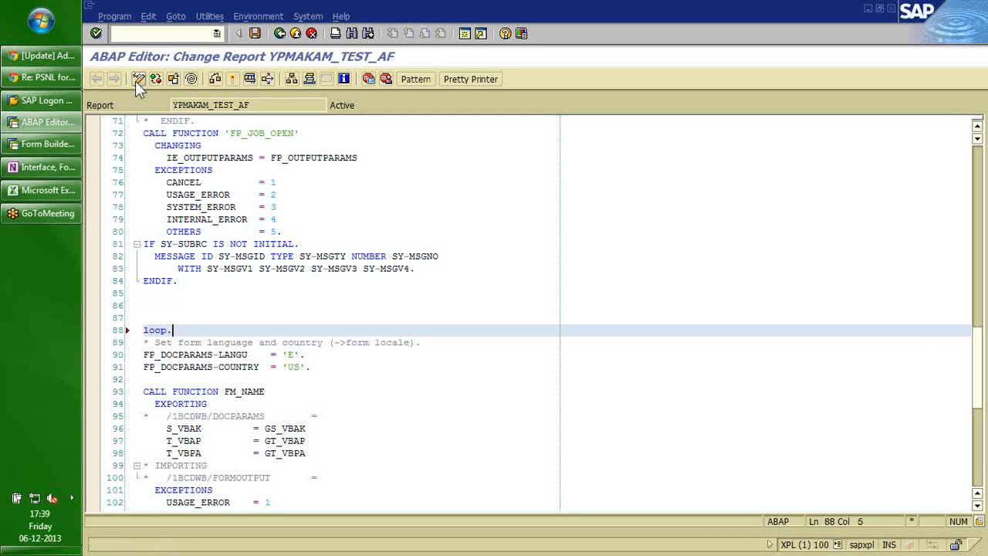
pyautogui.press('Down')
pyautogui.press('Down')
pyautogui.press('Down')
pyautogui.press('Down')
pyautogui.press('Down')
pyautogui.press('Down')
pyautogui.press('Down')
pyautogui.press('Down')
pyautogui.press('Down')
pyautogui.press('Down')
pyautogui.press('Down')
pyautogui.press('Down')
pyautogui.press('Down')
pyautogui.press('Down')
pyautogui.press('Down')
pyautogui.press('Down')
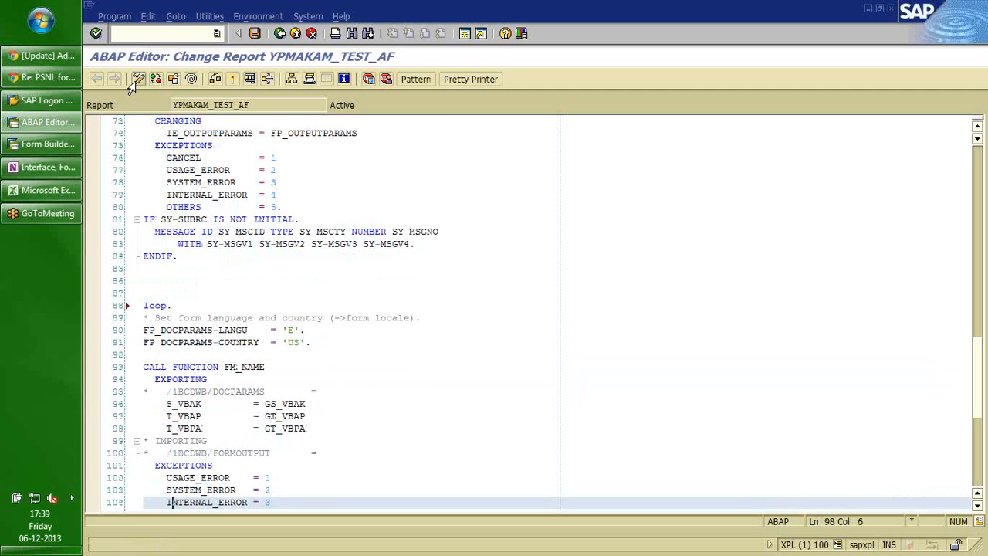
pyautogui.press('Down')
pyautogui.press('Down')
pyautogui.press('Down')
pyautogui.press('Down')
pyautogui.press('Down')
pyautogui.press('Down')
pyautogui.press('Down')
pyautogui.press('Down')
pyautogui.press('Down')
pyautogui.press('Down')
pyautogui.press('Down')
pyautogui.press('Down')
pyautogui.press('Down')
pyautogui.press('Down')
pyautogui.press('Down')
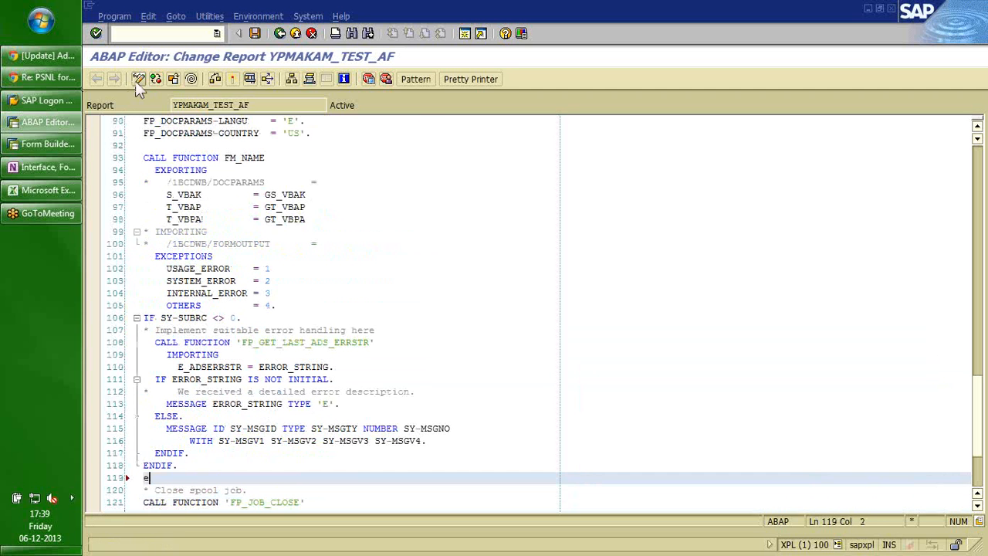
pyautogui.write('ENDLOOP.')
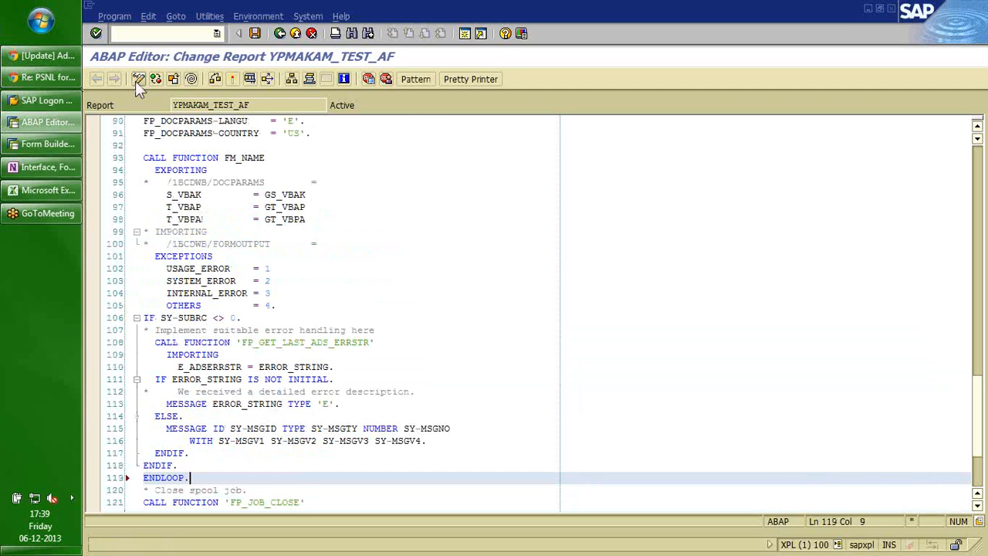
pyautogui.press('Return')
pyautogui.press('Up')
pyautogui.press('Return')
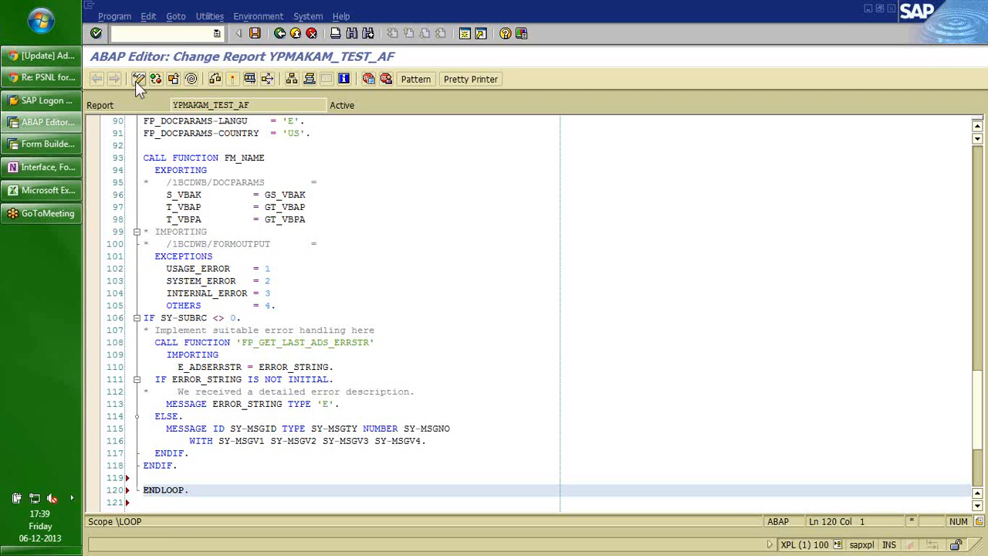
# Delete the ENDLOOP. line and the loop. line at line 88.
pyautogui.hotkey('shift', 'Down')
pyautogui.hotkey('ctrl', 'x')
pyautogui.press('Up')
pyautogui.press('Up')
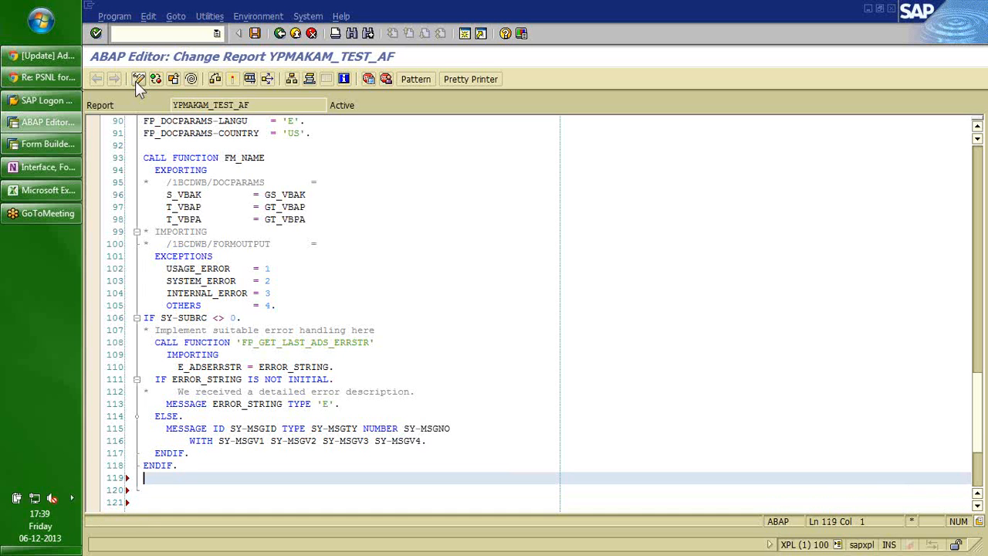
pyautogui.press('Up')
pyautogui.press('Up')
pyautogui.press('Up')
pyautogui.press('Up')
pyautogui.press('Up')
pyautogui.press('Up')
pyautogui.press('Up')
pyautogui.press('Up')
pyautogui.press('Up')
pyautogui.press('Up')
pyautogui.press('Up')
pyautogui.press('Up')
pyautogui.press('Up')
pyautogui.press('Up')
pyautogui.press('Up')
pyautogui.press('Up')
pyautogui.press('Up')
pyautogui.press('Up')
pyautogui.press('Up')
pyautogui.press('Up')
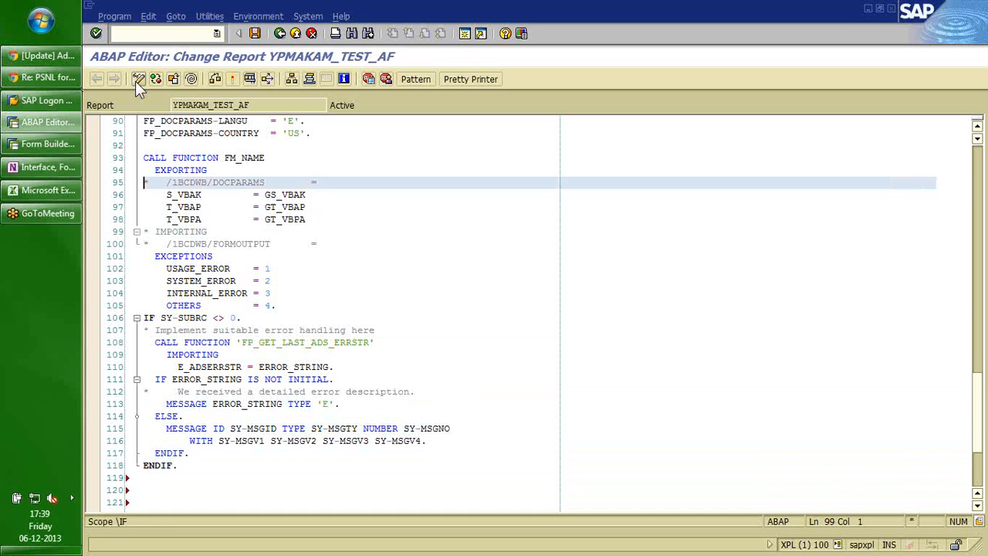
pyautogui.press('Up')
pyautogui.press('Up')
pyautogui.press('Up')
pyautogui.press('Up')
pyautogui.press('Up')
pyautogui.press('Up')
pyautogui.press('Up')
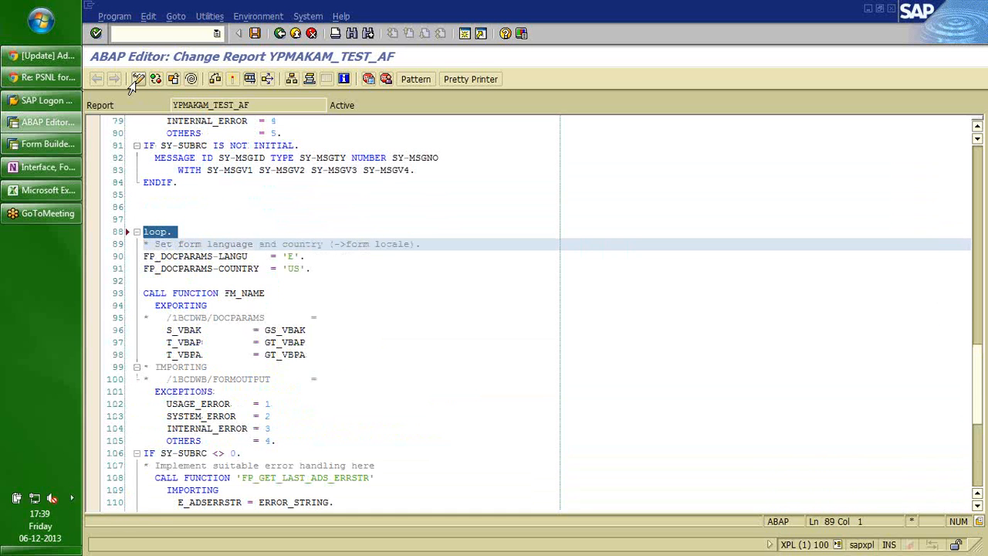
pyautogui.press('Down')
pyautogui.press('Down')
pyautogui.press('Down')
pyautogui.press('Down')
pyautogui.press('Down')
pyautogui.press('Down')
pyautogui.press('Down')
pyautogui.press('Down')
pyautogui.press('Down')
pyautogui.press('Down')
pyautogui.press('Down')
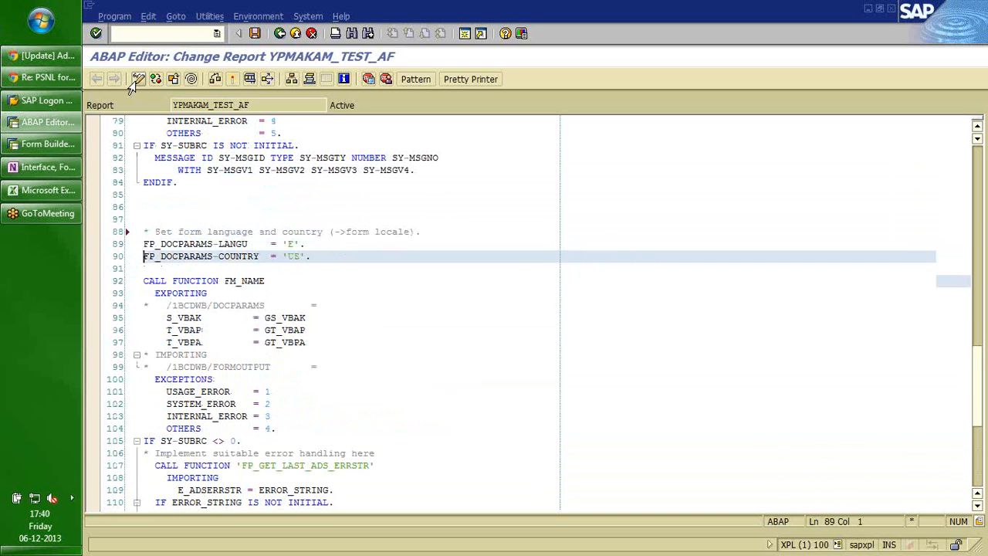
pyautogui.press('Down')
pyautogui.press('Down')
pyautogui.press('Down')
pyautogui.press('Down')
pyautogui.press('Down')
pyautogui.press('Down')
pyautogui.press('Down')
pyautogui.press('Down')
pyautogui.press('Down')
pyautogui.press('Down')
pyautogui.press('Down')
pyautogui.press('Down')
pyautogui.press('Down')
pyautogui.press('Down')
pyautogui.press('Down')
pyautogui.press('Down')
pyautogui.press('Down')
pyautogui.press('Down')
pyautogui.press('Down')
pyautogui.press('Down')
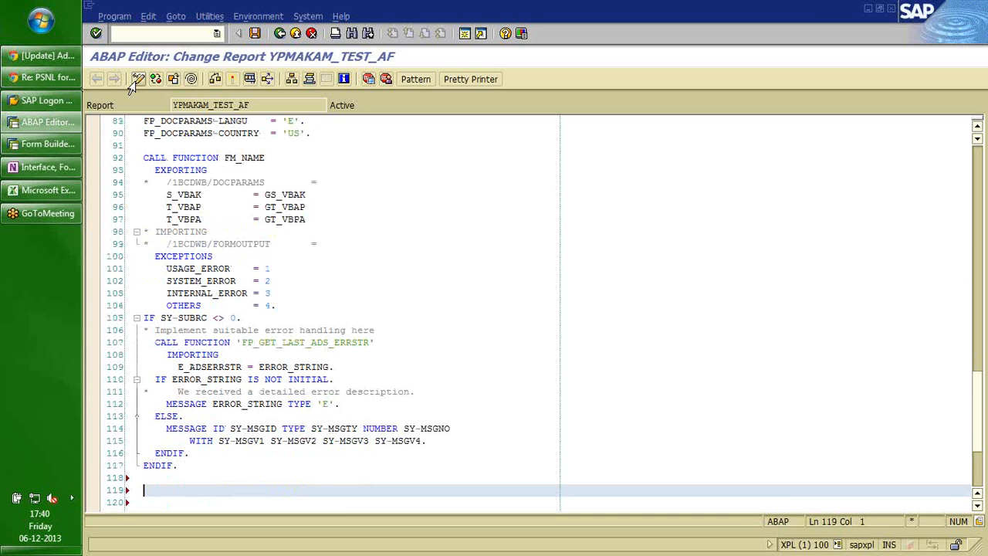
pyautogui.press('Down')
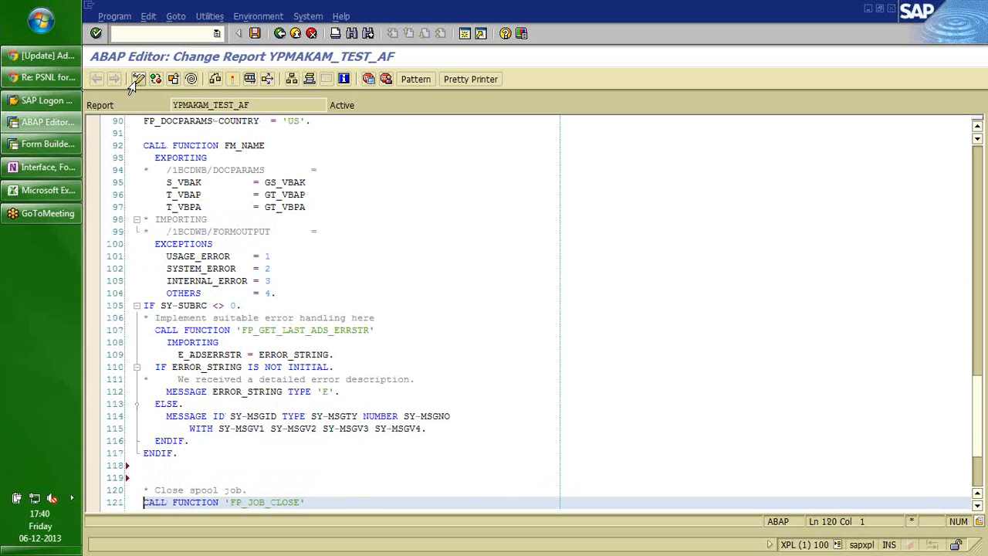
pyautogui.press('Up')
pyautogui.press('Down')
pyautogui.hotkey('ctrl', 'v')
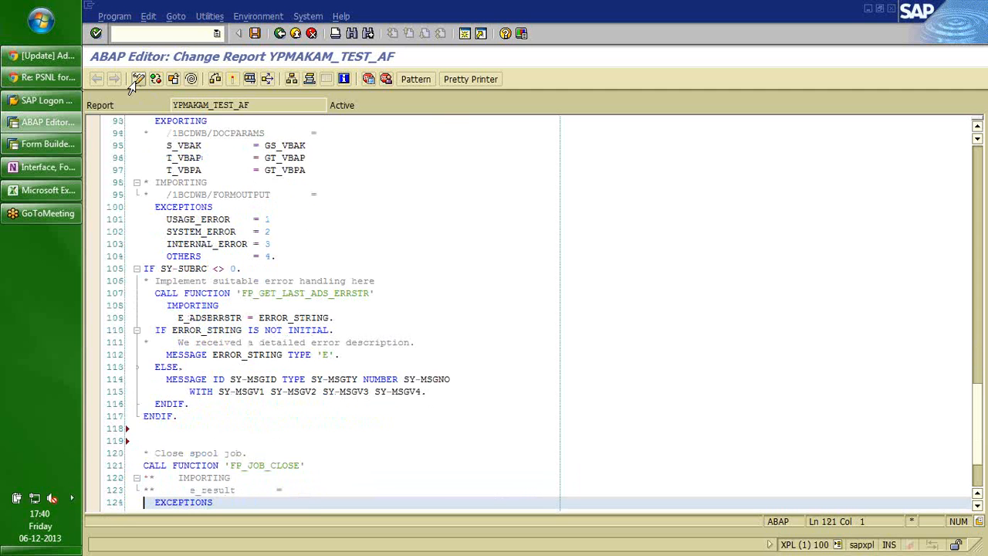
pyautogui.press('Up')
pyautogui.press('Up')
pyautogui.hotkey('shift', 'Down')
pyautogui.hotkey('shift', 'Down')
pyautogui.hotkey('shift', 'Down')
pyautogui.hotkey('shift', 'Down')
pyautogui.hotkey('shift', 'Down')
pyautogui.hotkey('shift', 'Down')
pyautogui.hotkey('shift', 'Down')
pyautogui.hotkey('shift', 'Down')
pyautogui.hotkey('shift', 'Down')
pyautogui.hotkey('shift', 'Down')
pyautogui.hotkey('shift', 'Down')
pyautogui.hotkey('shift', 'Down')
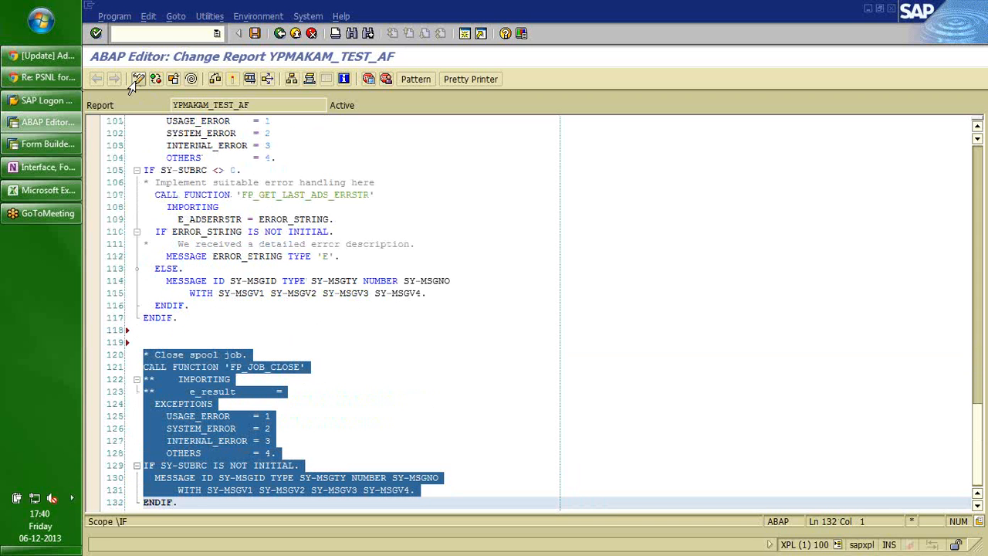
pyautogui.hotkey('shift', 'Right')
pyautogui.hotkey('shift', 'Right')
pyautogui.hotkey('shift', 'Right')
pyautogui.hotkey('shift', 'Right')
pyautogui.hotkey('shift', 'Right')
pyautogui.hotkey('shift', 'Right')
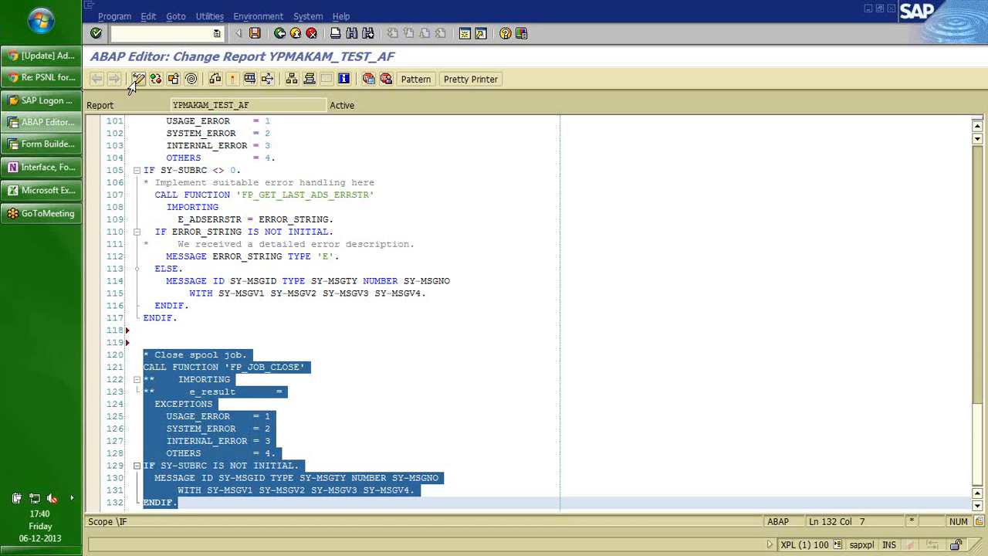
pyautogui.press('Up')
pyautogui.press('Down')
pyautogui.press('Up')
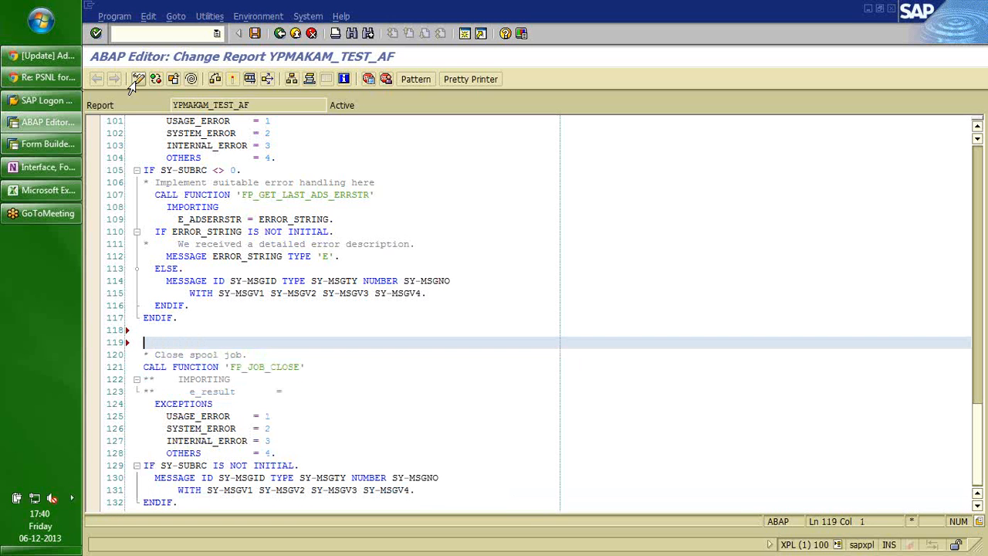
pyautogui.press('Down')
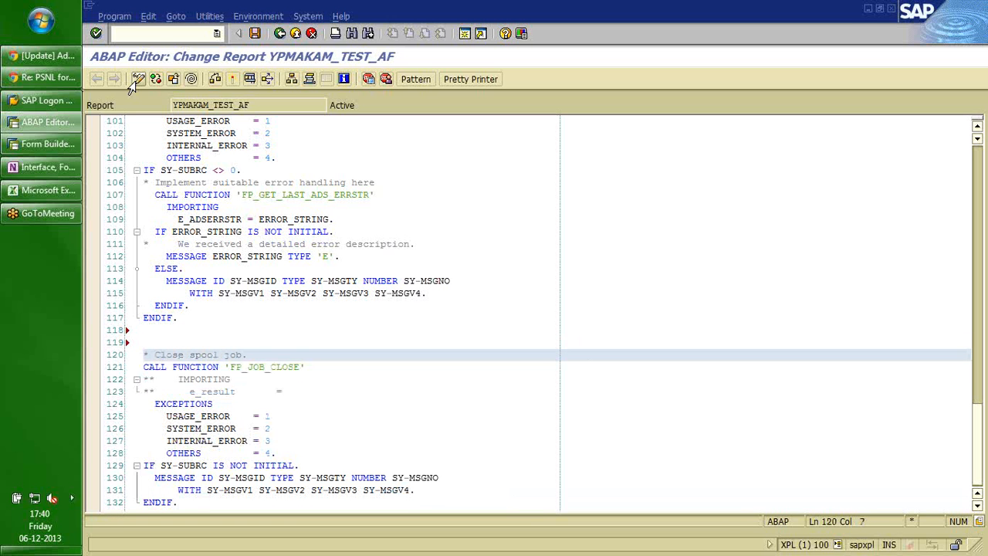
pyautogui.press('Home')
pyautogui.press('Up')
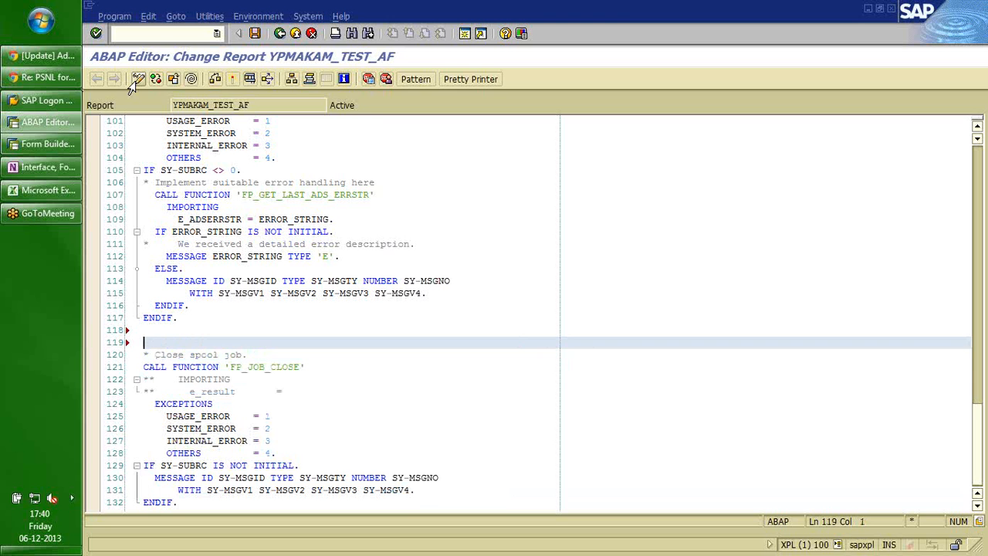
pyautogui.press('Down')
pyautogui.press('Up')
pyautogui.press('Down')
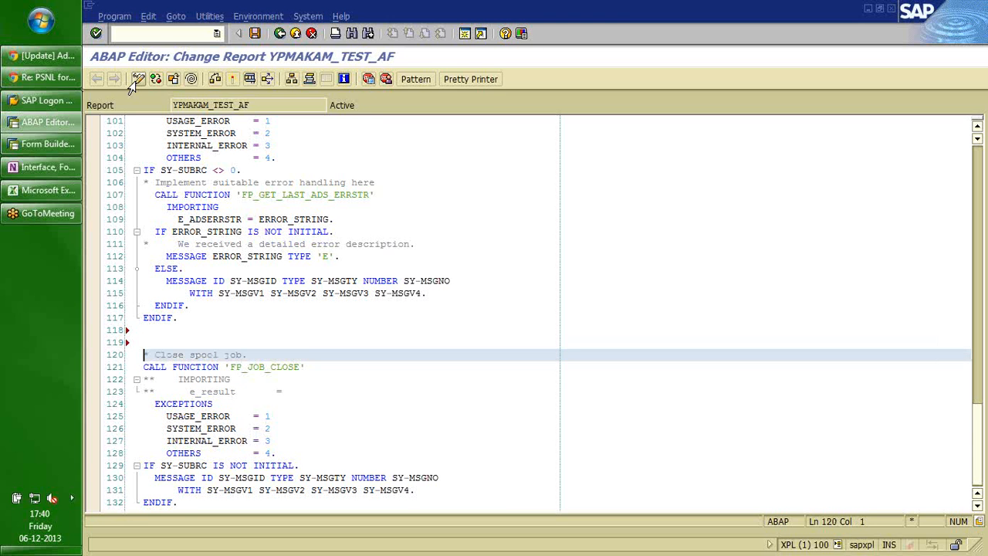
pyautogui.press('Down')
pyautogui.press('Down')
pyautogui.press('Down')
pyautogui.press('Down')
pyautogui.press('Down')
pyautogui.press('Down')
pyautogui.press('Down')
pyautogui.press('Down')
pyautogui.press('Down')
pyautogui.press('Down')
pyautogui.press('Down')
pyautogui.press('Down')
pyautogui.press('End')
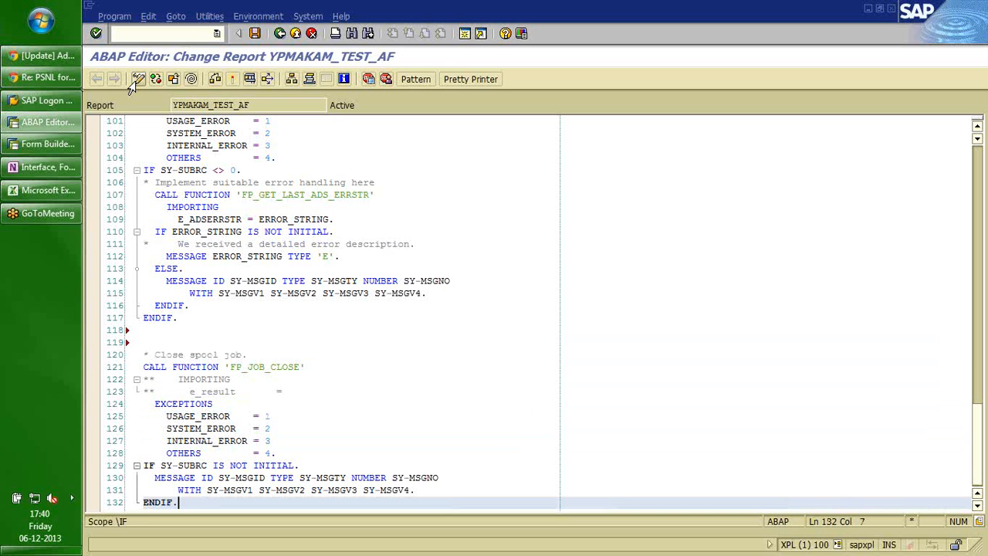
pyautogui.hotkey('shift', 'Up')
pyautogui.hotkey('shift', 'Up')
pyautogui.hotkey('shift', 'Up')
pyautogui.hotkey('shift', 'Up')
pyautogui.hotkey('shift', 'Up')
pyautogui.hotkey('shift', 'Up')
pyautogui.hotkey('shift', 'Up')
pyautogui.hotkey('shift', 'Up')
pyautogui.hotkey('shift', 'Up')
pyautogui.hotkey('shift', 'Up')
pyautogui.hotkey('shift', 'Up')
pyautogui.hotkey('shift', 'Up')
pyautogui.hotkey('shift', 'Up')
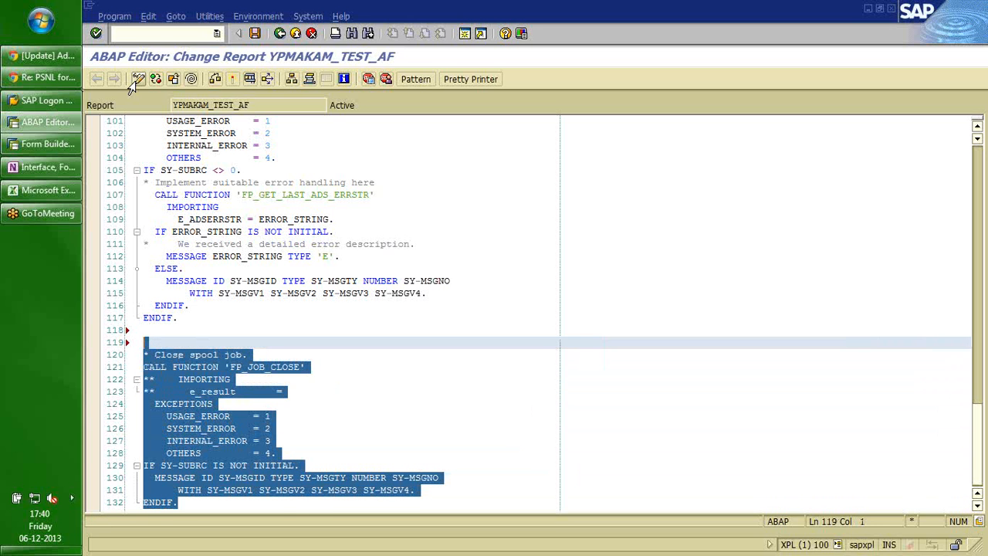
pyautogui.press('Up')
pyautogui.press('Up')
pyautogui.press('Up')
pyautogui.press('Up')
pyautogui.press('Up')
pyautogui.press('Up')
pyautogui.press('Up')
pyautogui.press('Up')
pyautogui.press('Up')
pyautogui.press('Up')
pyautogui.press('Up')
pyautogui.press('Up')
pyautogui.press('Up')
pyautogui.press('Up')
pyautogui.press('Up')
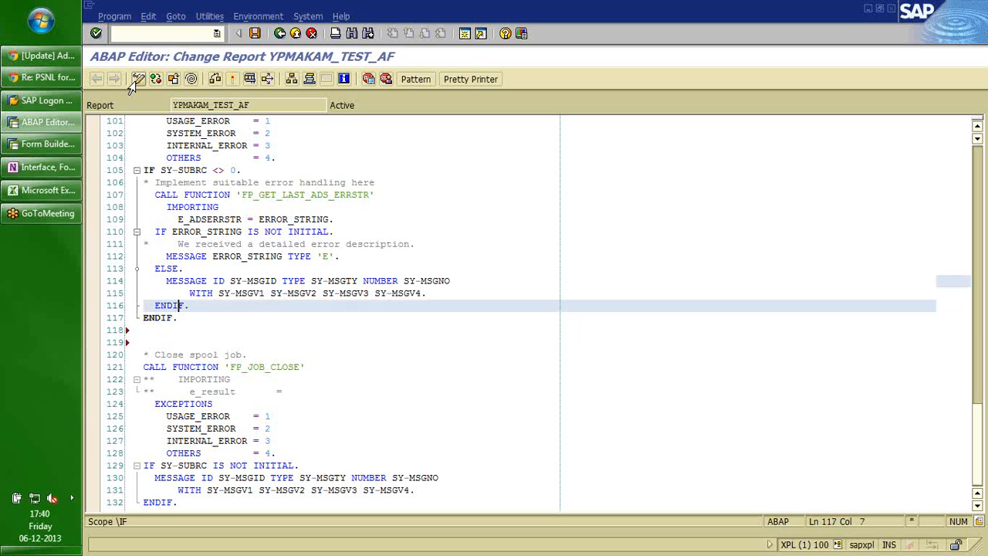
pyautogui.press('Up')
pyautogui.press('Up')
pyautogui.press('Up')
pyautogui.press('Up')
pyautogui.press('Up')
pyautogui.press('Up')
pyautogui.press('Up')
pyautogui.press('Up')
pyautogui.press('Up')
pyautogui.press('Up')
pyautogui.press('Up')
pyautogui.press('Up')
pyautogui.press('Up')
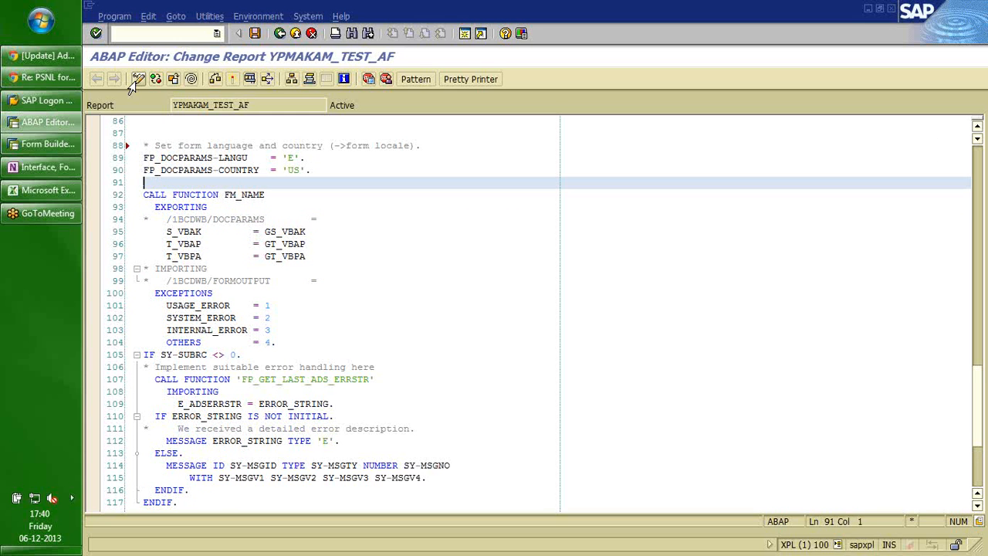
# Sketch a 'Loop at t_bkpf.' … 'ENDLOOP.' block containing a copy of CALL FUNCTION FM_NAME.
pyautogui.press('Return')
pyautogui.press('Return')
pyautogui.press('Return')
pyautogui.press('Return')
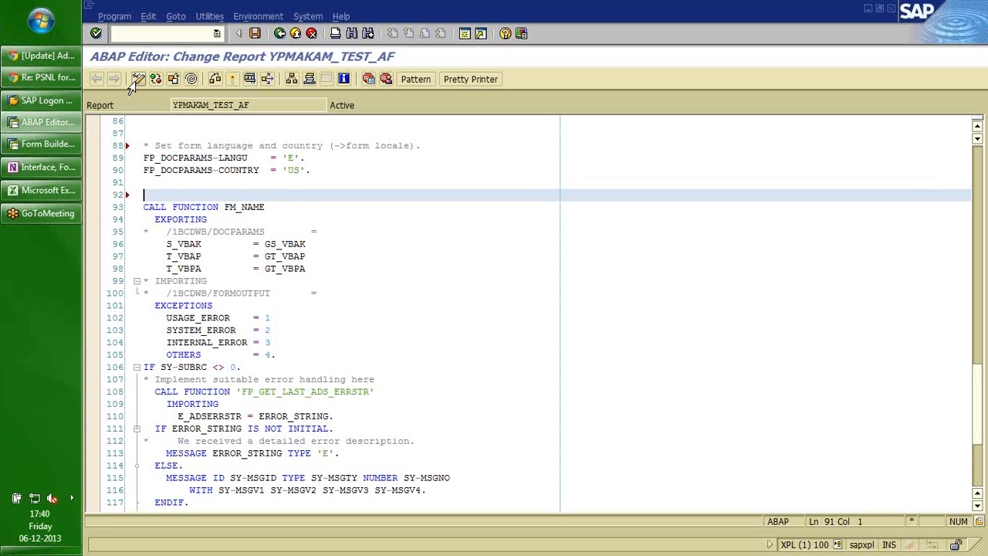
pyautogui.press('Up')
pyautogui.press('Up')
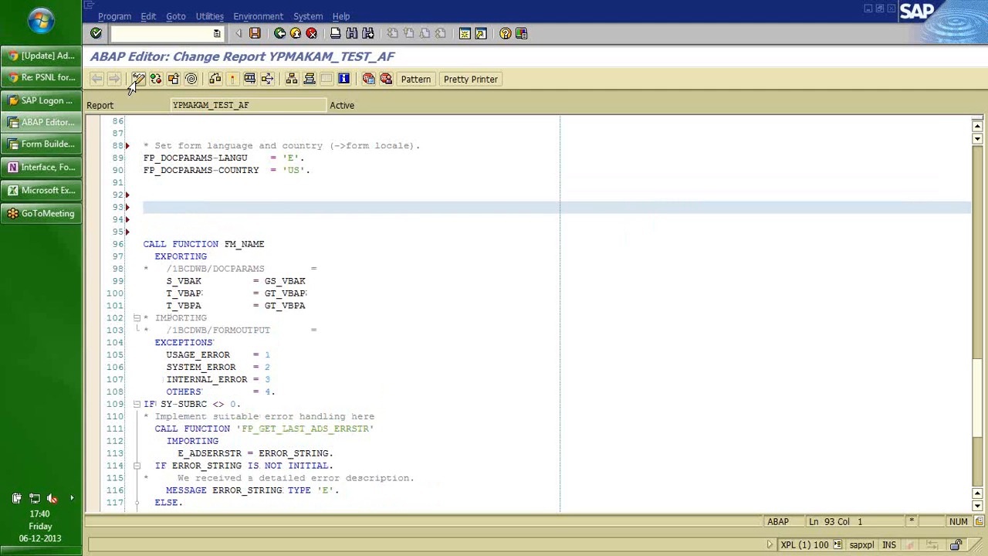
pyautogui.write('Loop at t_bkpf.')
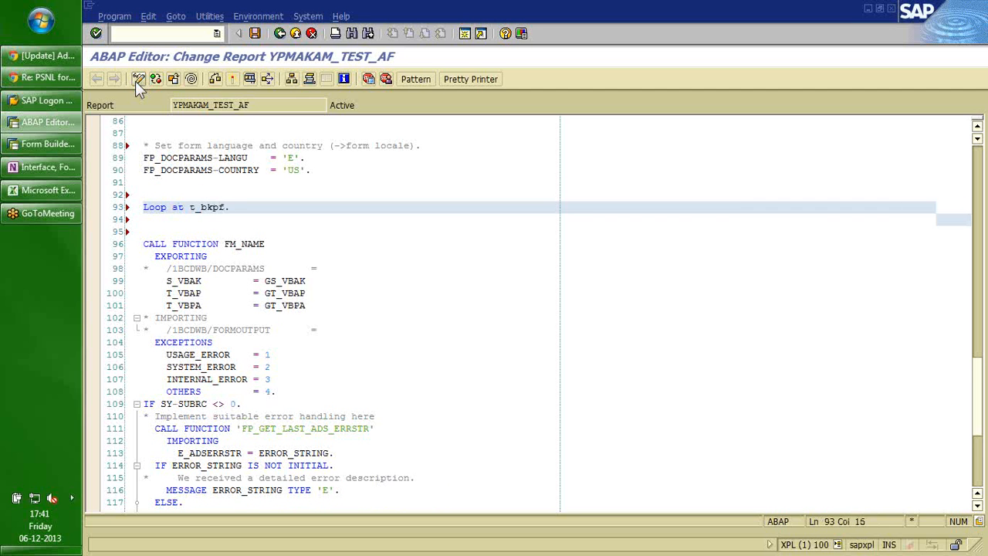
pyautogui.press('Return')
pyautogui.press('Return')
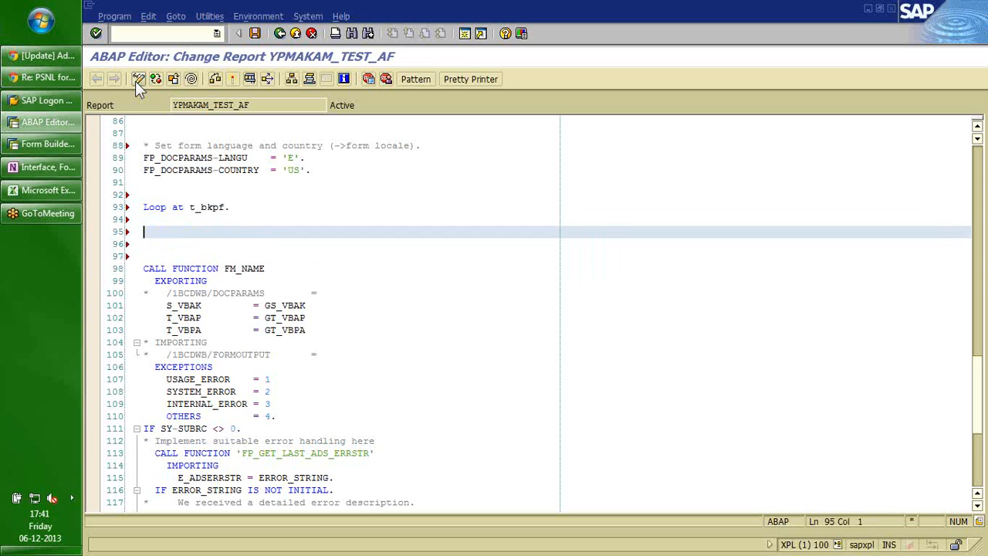
pyautogui.write('ENDLOOP.')
pyautogui.press('Up')
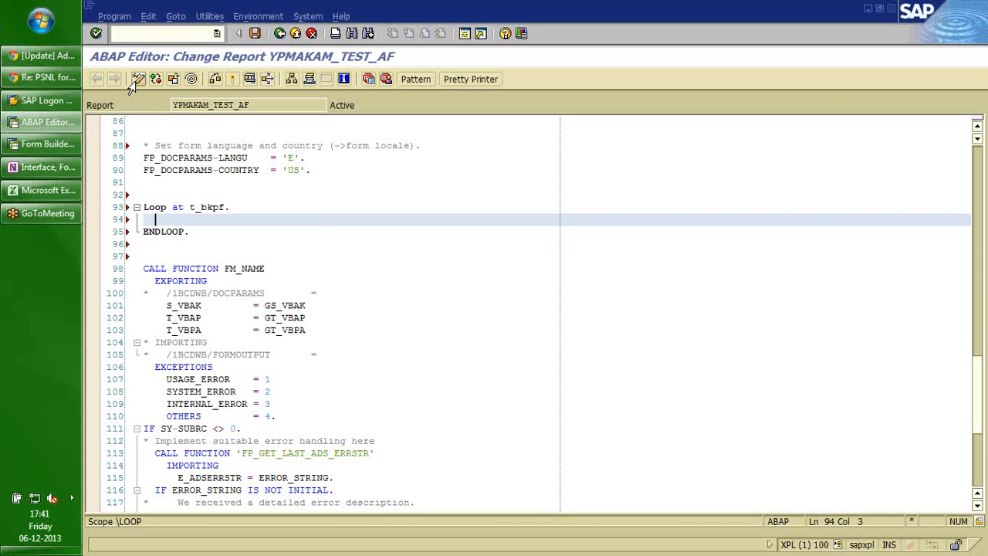
pyautogui.press('Down')
pyautogui.press('Down')
pyautogui.press('Up')
pyautogui.press('Up')
pyautogui.press('Down')
pyautogui.press('Down')
pyautogui.press('Down')
pyautogui.press('Down')
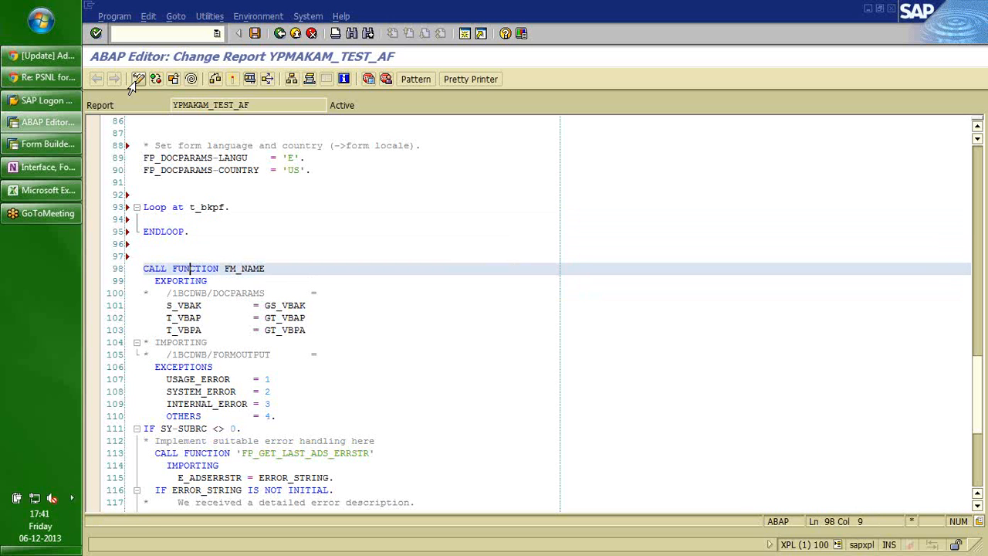
pyautogui.press('End')
pyautogui.hotkey('shift', 'Home')
pyautogui.hotkey('ctrl', 'c')
pyautogui.press('Up')
pyautogui.press('Up')
pyautogui.press('Up')
pyautogui.press('Up')
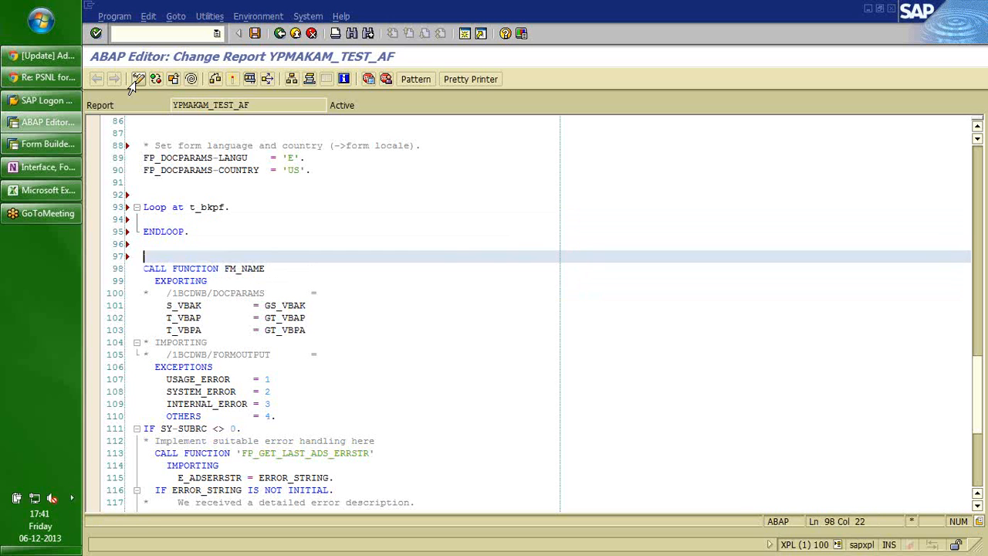
pyautogui.hotkey('ctrl', 'v')
pyautogui.press('Up')
pyautogui.press('Up')
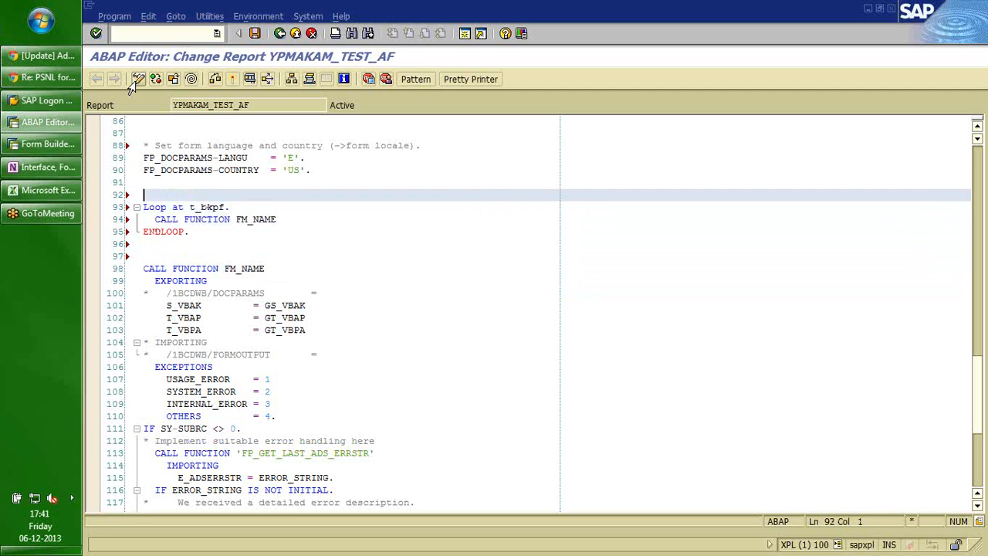
# Add placeholder lines 'fm fp_job_open.' and 'fp_close_job.' around the loop sketch.
pyautogui.write('fp_job_open.')
pyautogui.press('Home')
pyautogui.write('fm')
pyautogui.press('Down')
pyautogui.press('Down')
pyautogui.press('Down')
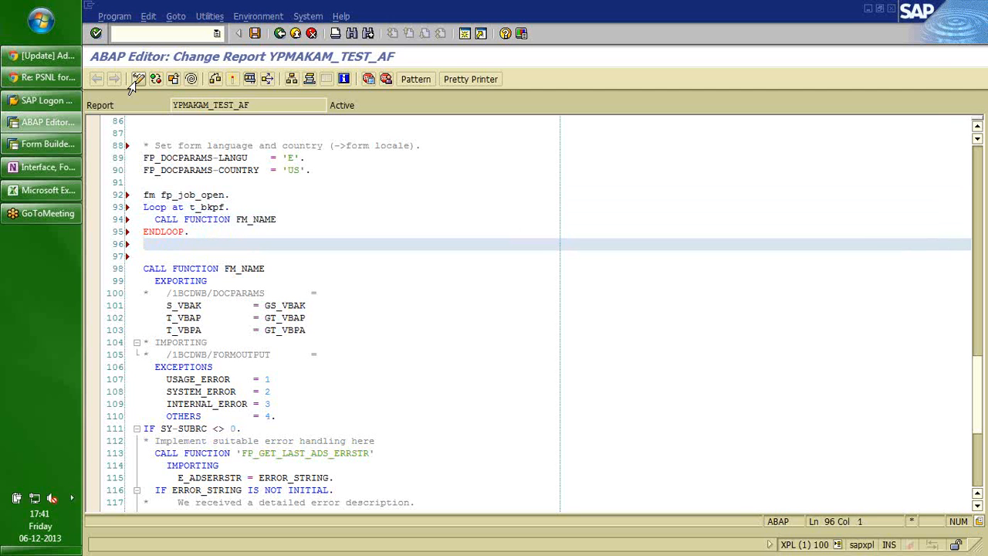
pyautogui.press('Up')
pyautogui.press('End')
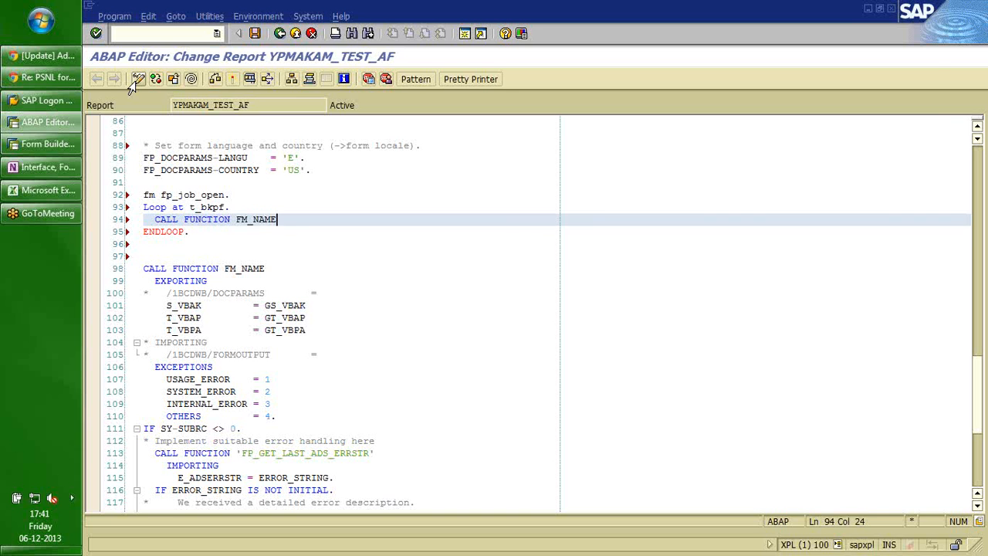
pyautogui.press('Down')
pyautogui.press('Down')
pyautogui.write('e')
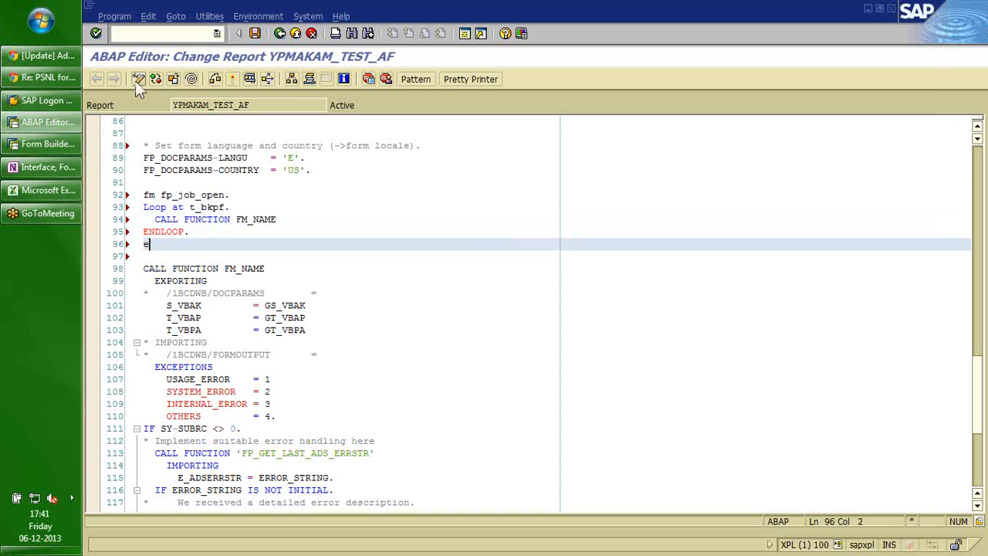
pyautogui.press('BackSpace')
pyautogui.write('fp_close_job.')
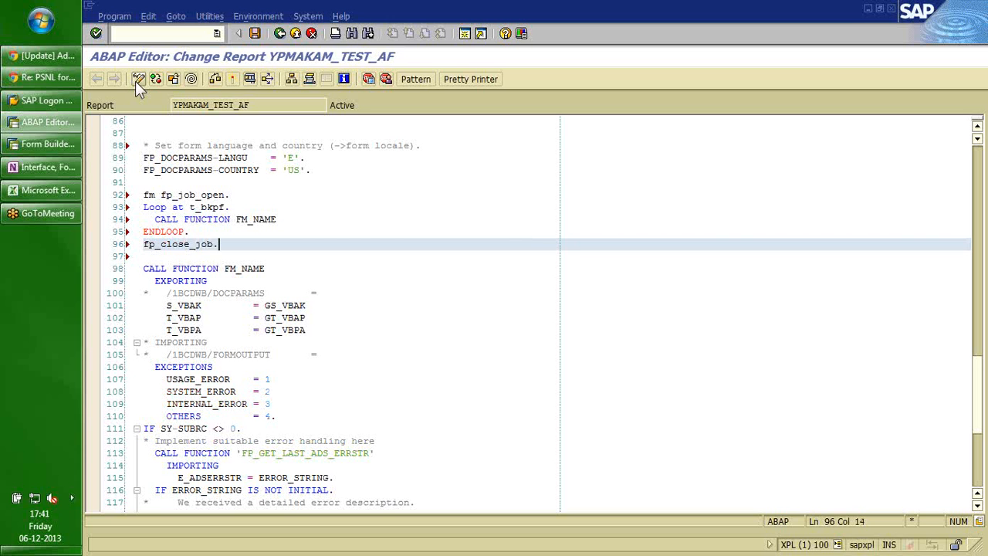
# Delete the fp_close_job. and fm fp_job_open. placeholder lines.
pyautogui.hotkey('shift', 'Home')
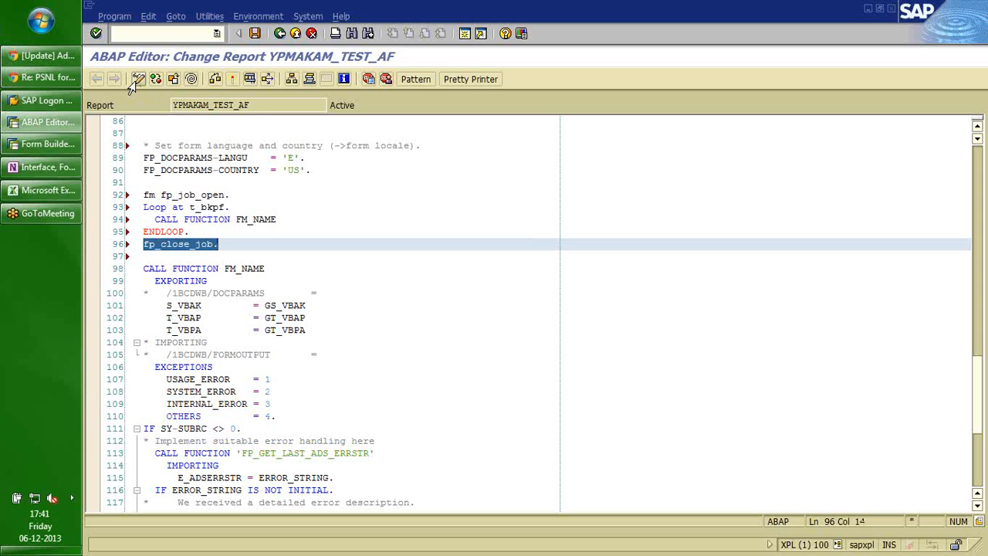
pyautogui.press('Delete')
pyautogui.press('Up')
pyautogui.press('Up')
pyautogui.press('Up')
pyautogui.press('Up')
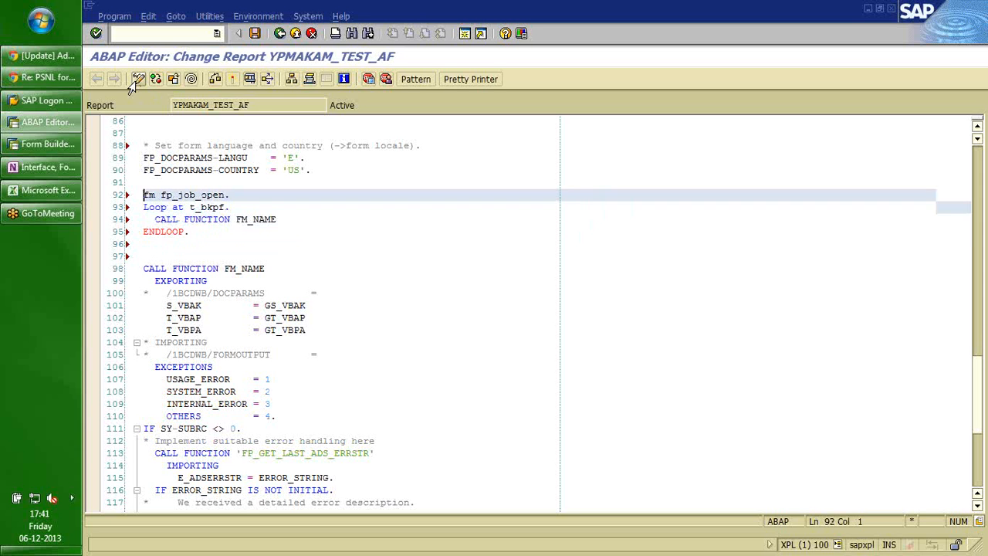
pyautogui.hotkey('shift', 'Down')
pyautogui.press('Delete')
pyautogui.hotkey('shift', 'Down')
pyautogui.hotkey('shift', 'Down')
pyautogui.hotkey('shift', 'Down')
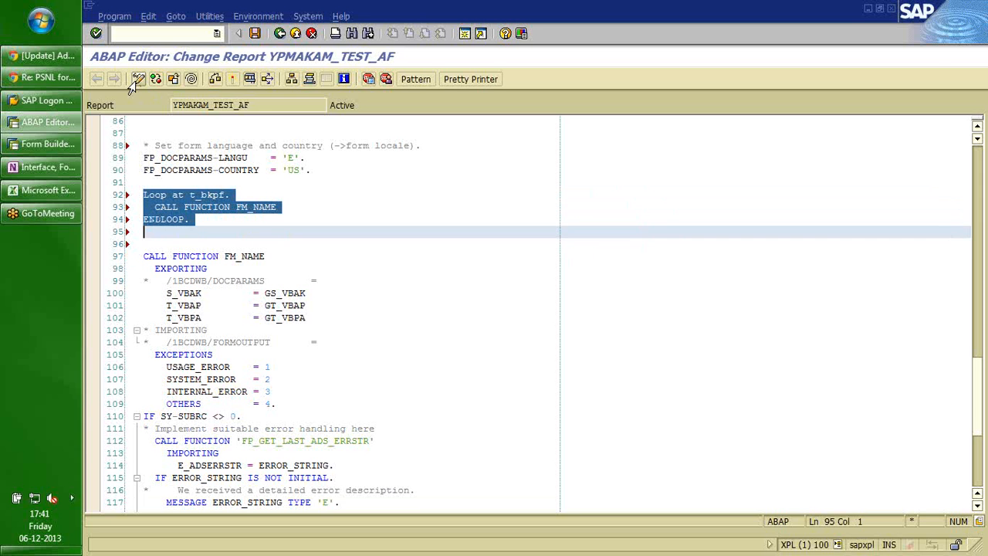
# Delete the 'Loop at t_bkpf' sketch lines and the empty line before CALL FUNCTION FM_NAME.
pyautogui.press('Delete')
pyautogui.press('Delete')
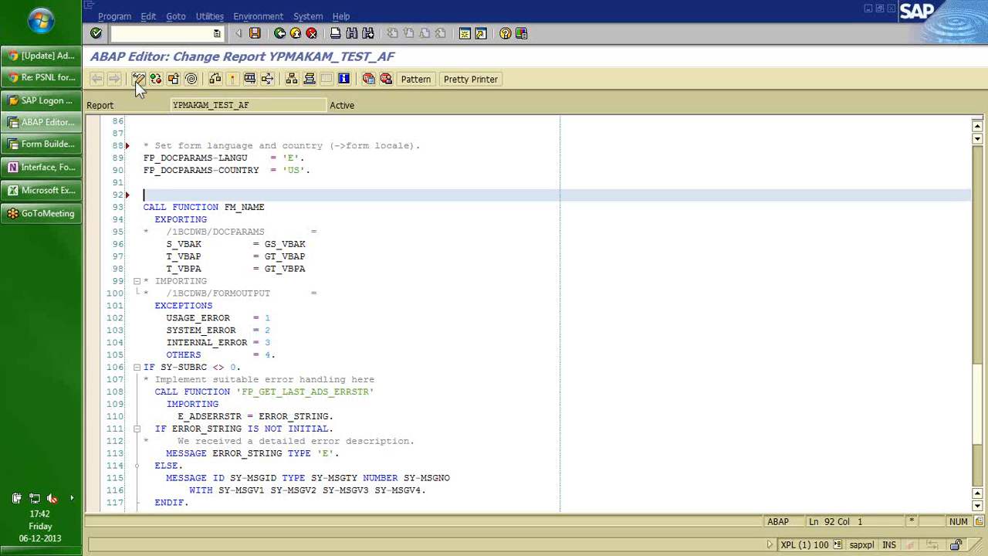
pyautogui.press('Delete')
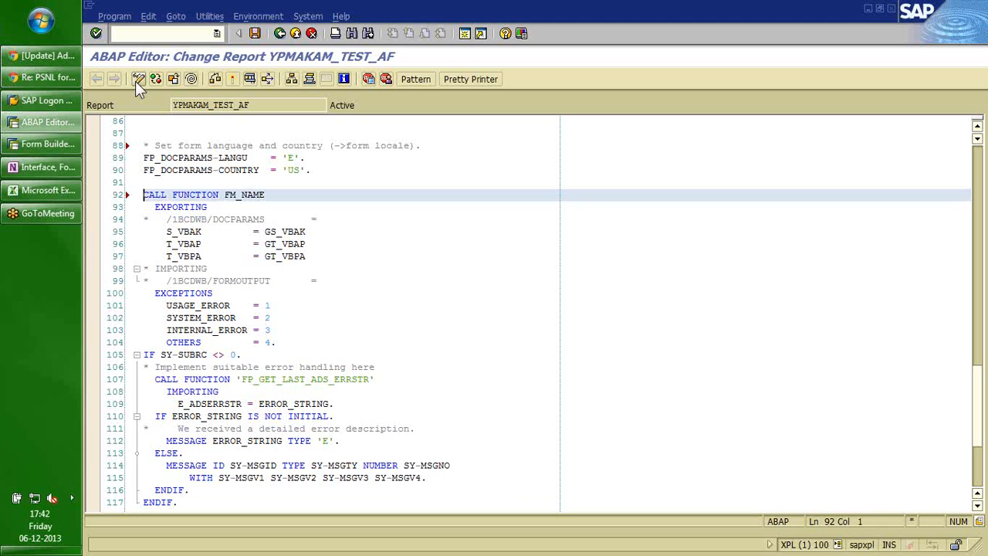
pyautogui.press('Down')
pyautogui.press('Down')
pyautogui.press('Down')
pyautogui.press('Down')
pyautogui.press('Down')
pyautogui.press('Down')
pyautogui.press('Down')
pyautogui.press('Down')
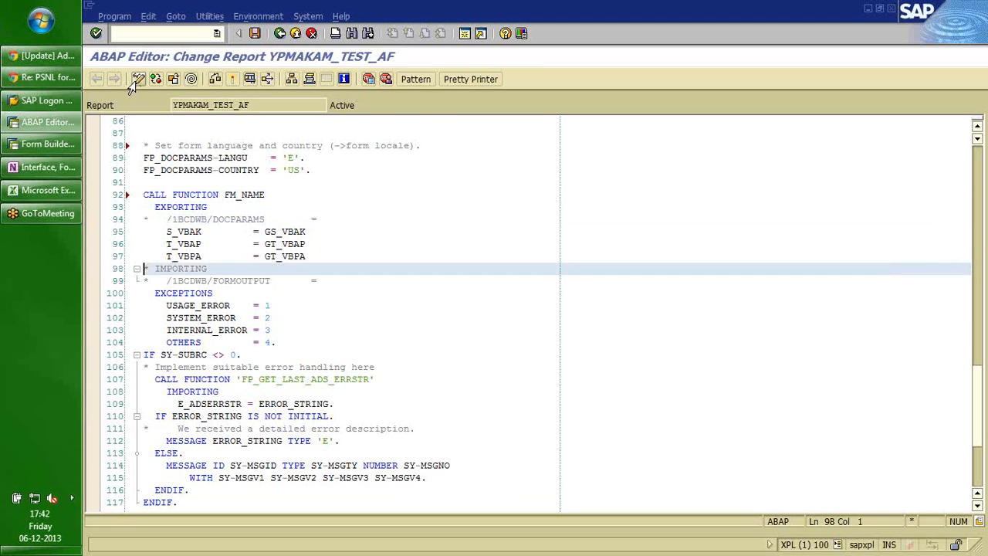
pyautogui.press('Down')
pyautogui.press('Down')
pyautogui.press('Down')
pyautogui.press('Down')
pyautogui.press('Down')
pyautogui.press('Down')
pyautogui.press('Down')
pyautogui.press('Down')
pyautogui.press('Down')
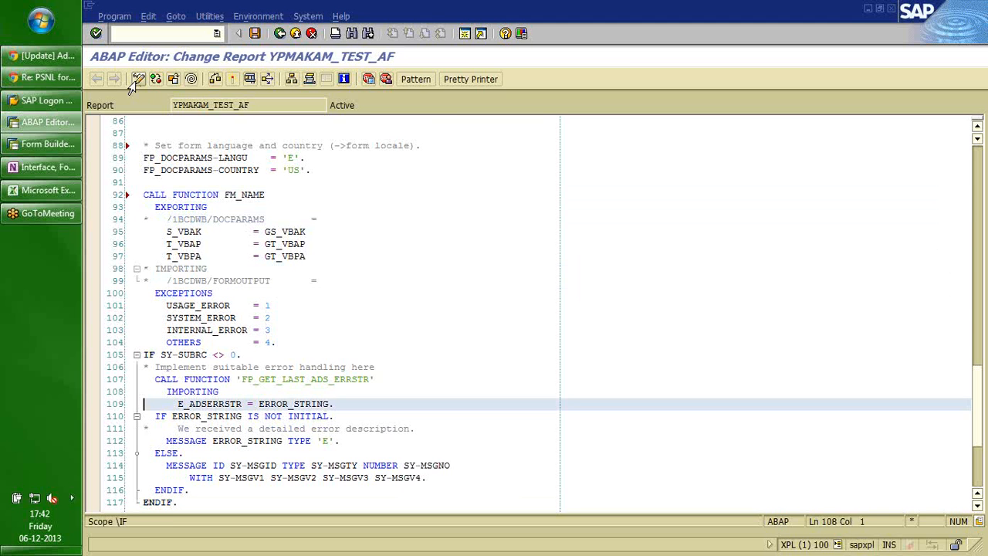
pyautogui.press('Down')
pyautogui.press('Down')
pyautogui.press('Down')
pyautogui.press('Down')
pyautogui.press('Down')
pyautogui.press('Down')
pyautogui.press('Down')
pyautogui.press('Down')
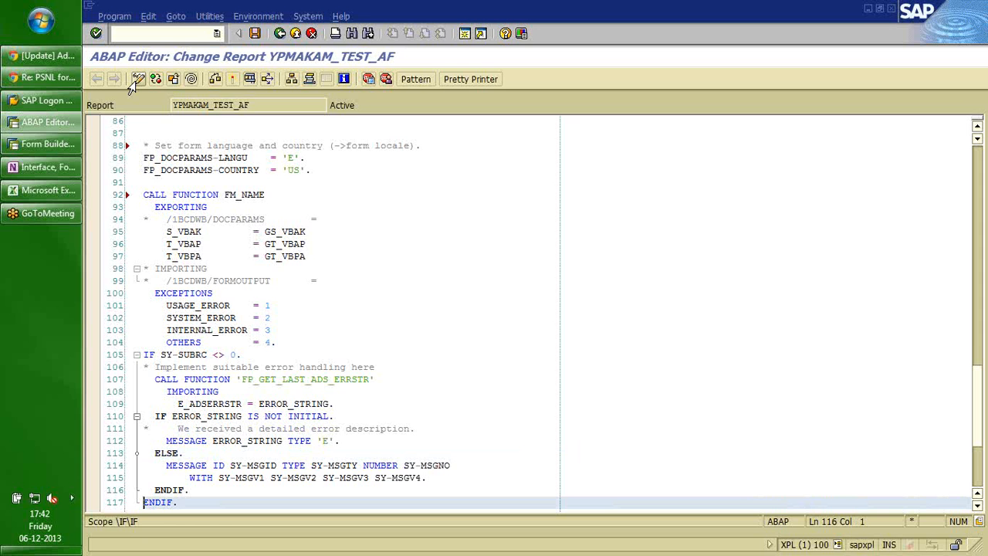
# Insert blank lines after the form call's ENDIF. and after the report's final ENDIF.
pyautogui.press('End')
pyautogui.press('Return')
pyautogui.press('Return')
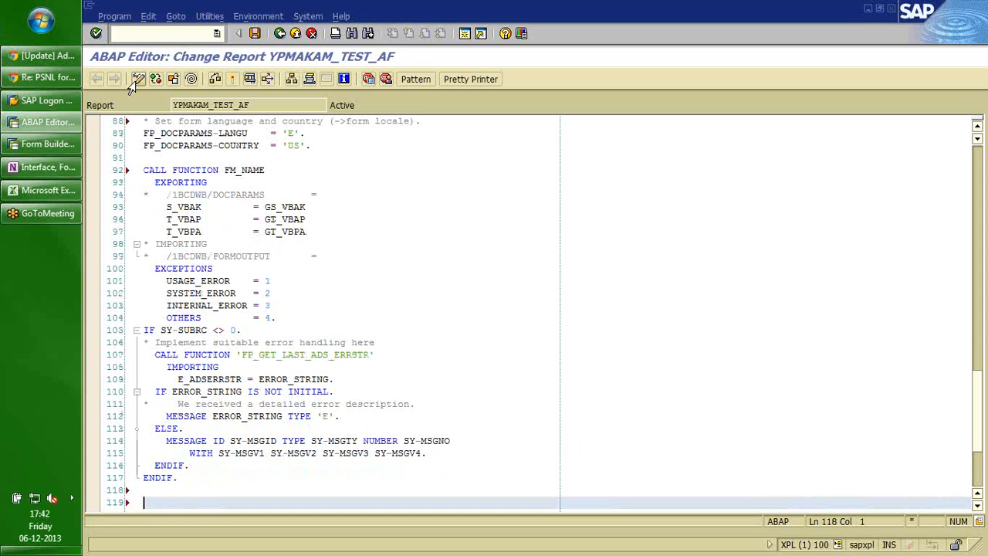
pyautogui.press('Up')
pyautogui.press('Up')
pyautogui.press('Up')
pyautogui.press('Up')
pyautogui.press('Up')
pyautogui.press('Up')
pyautogui.press('Up')
pyautogui.press('Up')
pyautogui.press('Up')
pyautogui.press('Up')
pyautogui.press('Up')
pyautogui.press('Up')
pyautogui.press('Up')
pyautogui.press('Up')
pyautogui.hotkey('shift', 'Down')
pyautogui.hotkey('shift', 'Down')
pyautogui.hotkey('shift', 'Down')
pyautogui.hotkey('shift', 'Down')
pyautogui.hotkey('shift', 'Down')
pyautogui.hotkey('shift', 'Down')
pyautogui.hotkey('shift', 'Down')
pyautogui.hotkey('shift', 'Down')
pyautogui.hotkey('shift', 'Down')
pyautogui.hotkey('shift', 'Down')
pyautogui.hotkey('shift', 'Down')
pyautogui.hotkey('shift', 'Down')
pyautogui.hotkey('shift', 'Down')
pyautogui.hotkey('shift', 'Left')
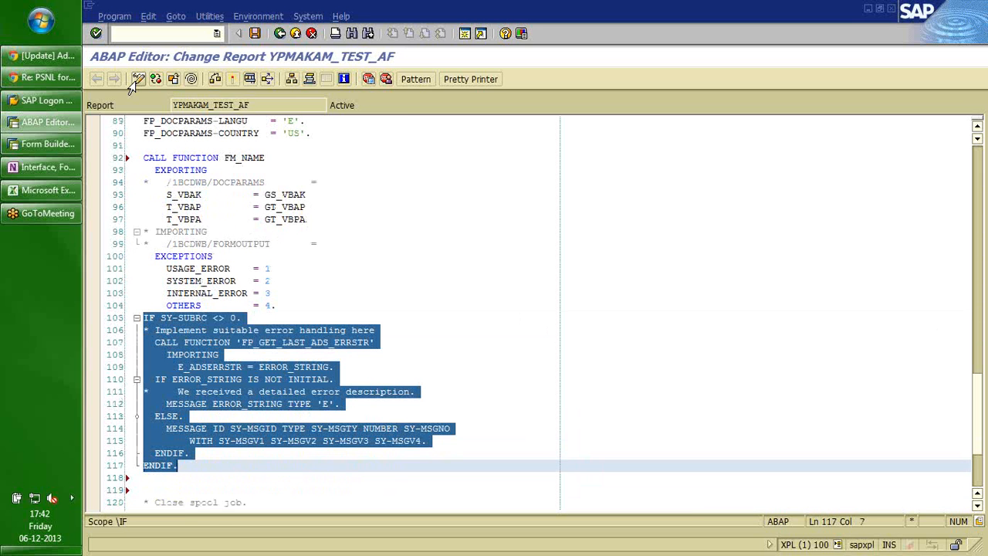
pyautogui.press('Up')
pyautogui.press('Up')
pyautogui.press('Up')
pyautogui.press('Up')
pyautogui.press('Up')
pyautogui.press('Up')
pyautogui.press('Up')
pyautogui.press('Up')
pyautogui.press('Up')
pyautogui.press('Up')
pyautogui.press('Up')
pyautogui.press('Up')
pyautogui.press('Up')
pyautogui.press('Up')
pyautogui.press('Up')
pyautogui.press('Up')
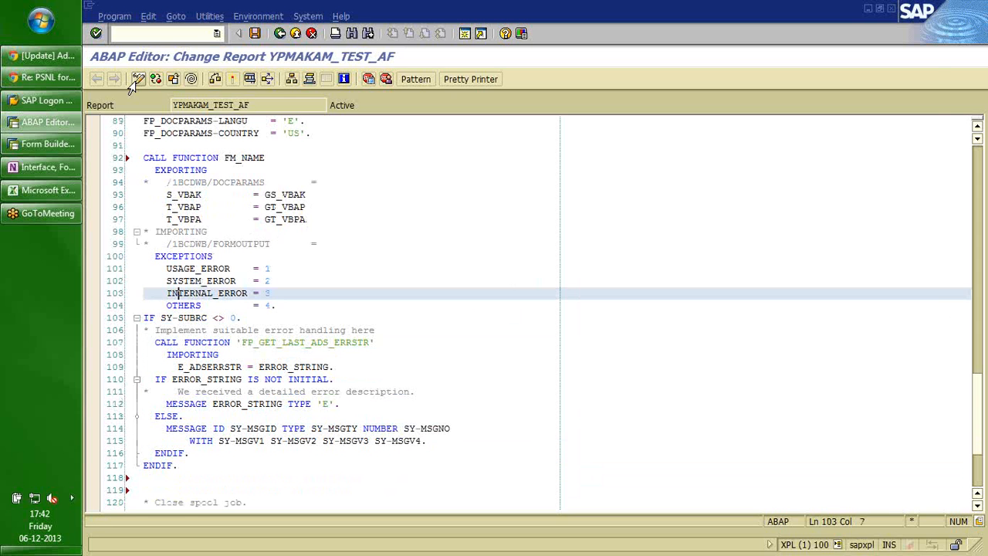
pyautogui.press('Down')
pyautogui.press('Down')
pyautogui.press('Down')
pyautogui.press('Down')
pyautogui.press('Down')
pyautogui.press('Down')
pyautogui.press('Down')
pyautogui.press('Down')
pyautogui.press('Down')
pyautogui.press('Down')
pyautogui.press('Down')
pyautogui.press('Down')
pyautogui.press('Down')
pyautogui.press('Down')
pyautogui.press('Down')
pyautogui.press('Down')
pyautogui.press('Down')
pyautogui.press('Down')
pyautogui.press('Down')
pyautogui.press('Down')
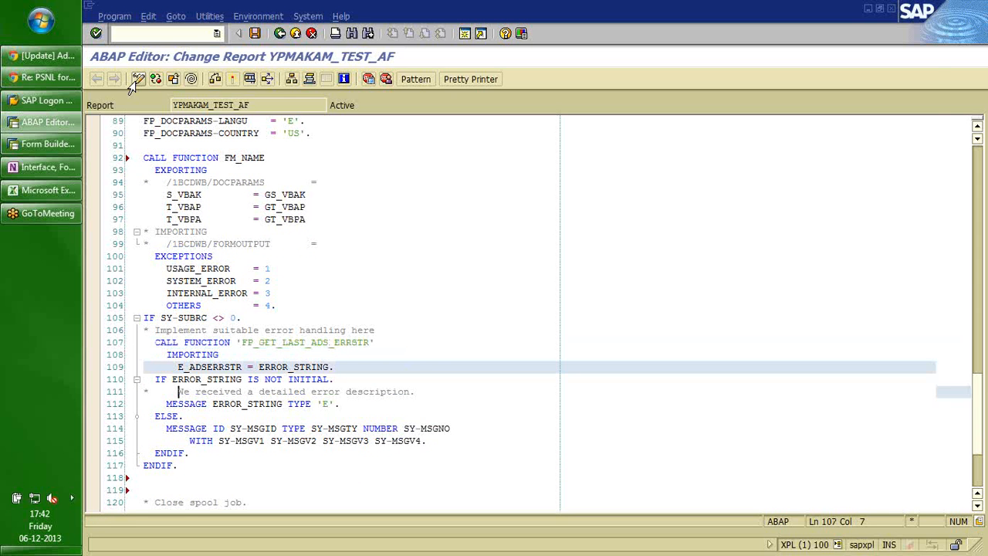
pyautogui.press('Down')
pyautogui.press('Down')
pyautogui.press('Down')
pyautogui.press('Down')
pyautogui.press('Down')
pyautogui.press('Down')
pyautogui.press('Down')
pyautogui.press('Return')
pyautogui.press('Return')
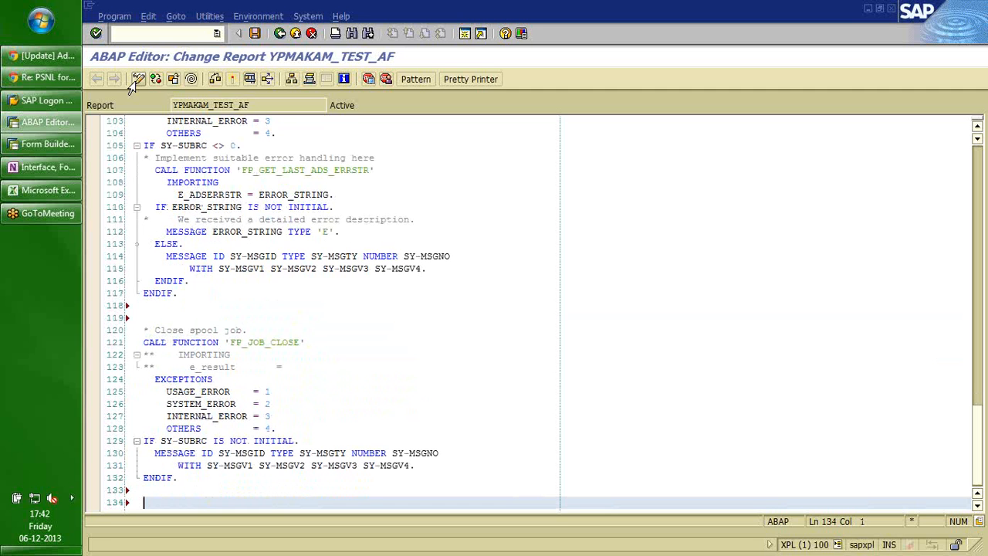
pyautogui.press('pageup')
pyautogui.press('Up')
pyautogui.press('Up')
pyautogui.press('Up')
pyautogui.press('Up')
pyautogui.press('Up')
pyautogui.press('Up')
pyautogui.press('Up')
pyautogui.press('Up')
pyautogui.press('Up')
pyautogui.press('Up')
pyautogui.press('Up')
pyautogui.press('Up')
pyautogui.press('Up')
pyautogui.press('Up')
pyautogui.press('Up')
pyautogui.press('Up')
pyautogui.press('Up')
pyautogui.press('Up')
pyautogui.press('Up')
pyautogui.press('Up')
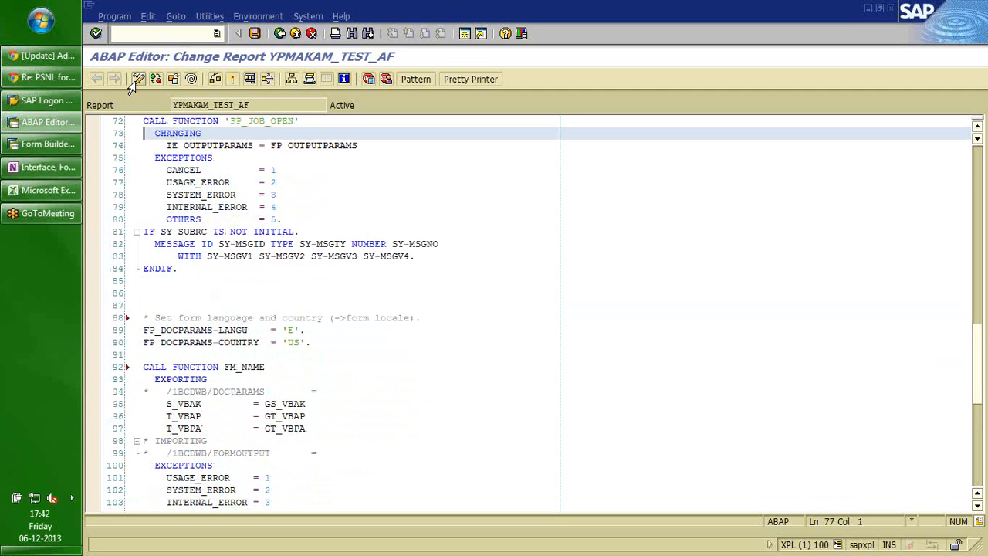
pyautogui.press('Up')
pyautogui.press('Up')
pyautogui.press('Up')
pyautogui.press('Up')
pyautogui.press('Up')
pyautogui.press('Up')
pyautogui.press('Up')
pyautogui.press('Up')
pyautogui.press('Up')
pyautogui.press('Up')
pyautogui.press('Up')
pyautogui.press('Up')
pyautogui.press('Up')
pyautogui.press('Up')
pyautogui.press('Up')
pyautogui.press('Up')
pyautogui.press('Up')
pyautogui.press('Up')
pyautogui.press('Up')
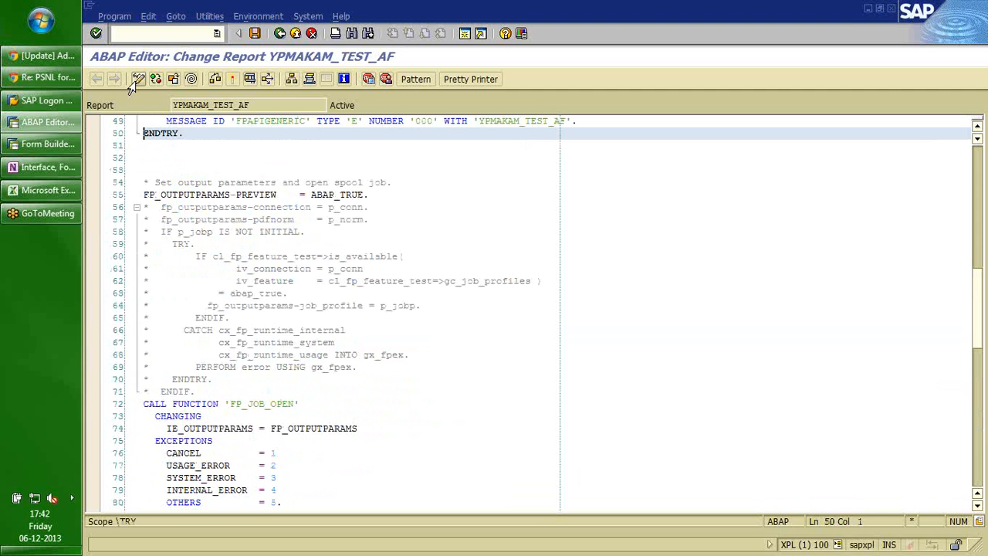
pyautogui.press('Up')
pyautogui.press('Up')
pyautogui.press('Up')
pyautogui.press('Up')
pyautogui.press('Up')
pyautogui.press('Up')
pyautogui.press('Up')
pyautogui.press('Up')
pyautogui.press('Up')
pyautogui.press('Up')
pyautogui.press('Up')
pyautogui.press('Up')
pyautogui.press('Up')
pyautogui.press('Up')
pyautogui.press('Up')
pyautogui.press('Down')
pyautogui.press('Down')
pyautogui.press('Down')
pyautogui.press('Down')
pyautogui.press('Down')
pyautogui.press('Down')
pyautogui.press('Down')
pyautogui.press('Down')
pyautogui.press('Down')
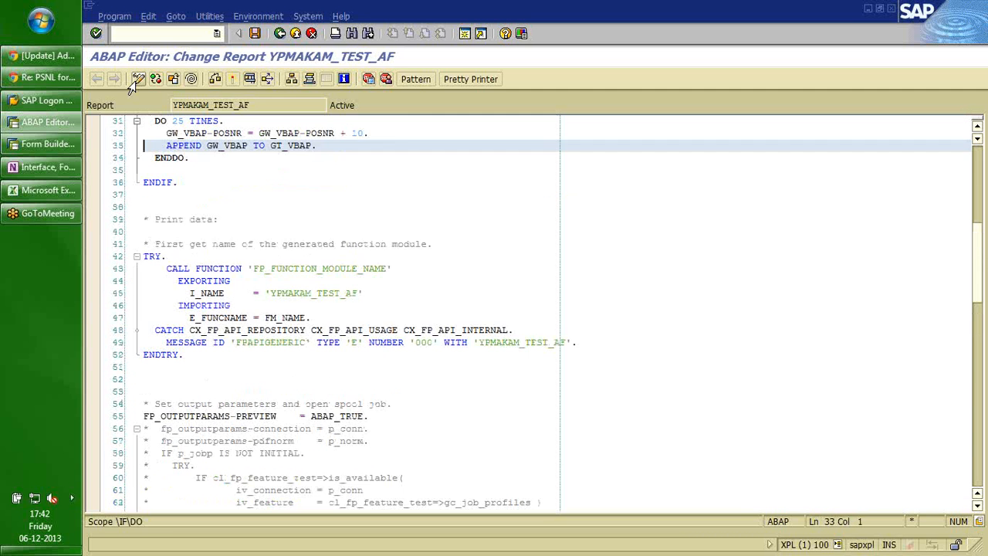
pyautogui.hotkey('shift', 'Down')
pyautogui.hotkey('shift', 'Down')
pyautogui.hotkey('shift', 'Down')
pyautogui.hotkey('shift', 'Down')
pyautogui.hotkey('shift', 'Down')
pyautogui.hotkey('shift', 'Down')
pyautogui.hotkey('shift', 'Down')
pyautogui.hotkey('shift', 'Down')
pyautogui.hotkey('shift', 'Down')
pyautogui.hotkey('shift', 'Down')
pyautogui.hotkey('shift', 'Down')
pyautogui.hotkey('shift', 'Down')
pyautogui.hotkey('shift', 'Down')
pyautogui.hotkey('shift', 'Down')
pyautogui.hotkey('shift', 'Down')
pyautogui.hotkey('shift', 'Down')
pyautogui.hotkey('shift', 'Up')
pyautogui.hotkey('shift', 'Up')
pyautogui.press('Down')
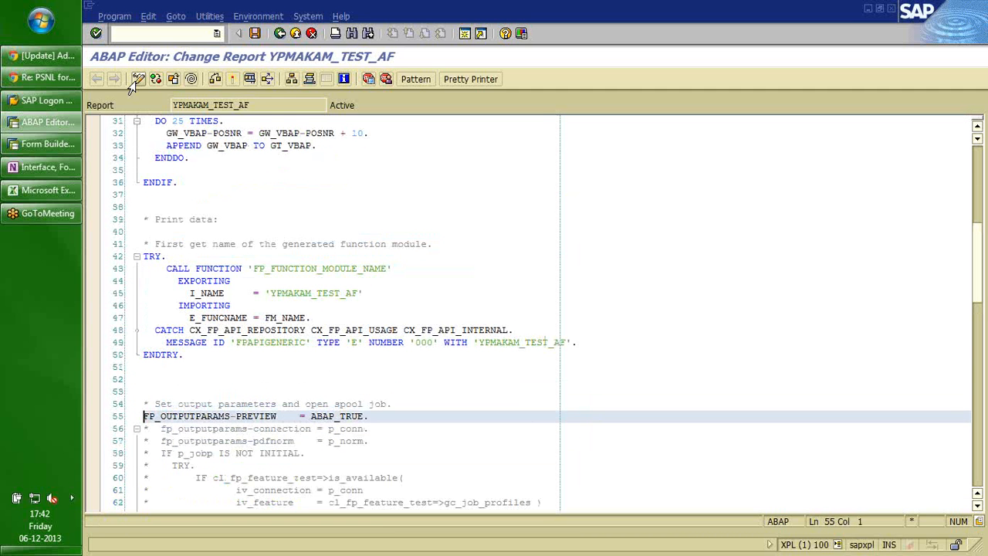
pyautogui.hotkey('ctrl', 'End')
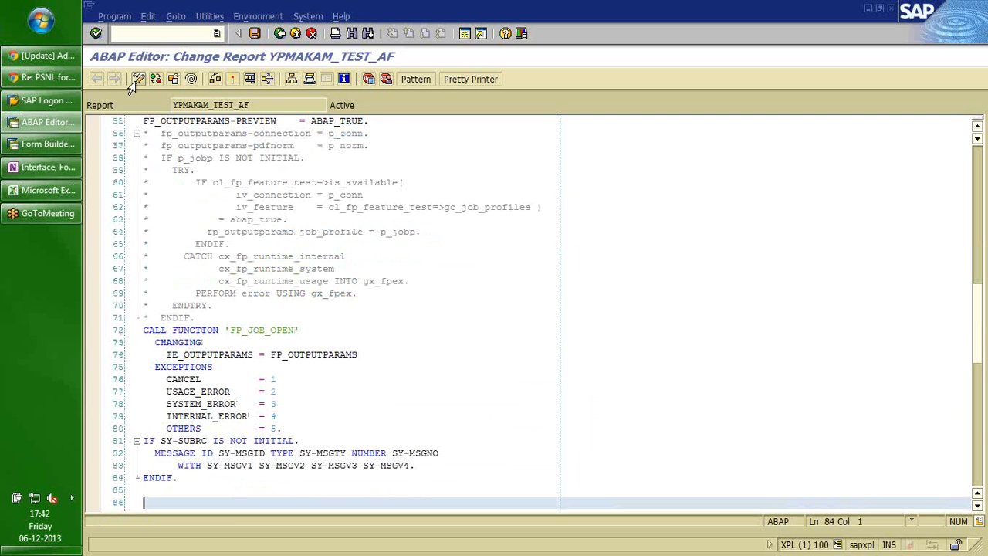
pyautogui.write("* * Set form language and country (->form locale). FP_DOCPARAMS-LANGU    = 'E'. FP_DOCPARAMS-COUNTRY  = 'US'.")
pyautogui.press('Down')
pyautogui.press('Down')
pyautogui.press('Down')
pyautogui.press('Down')
pyautogui.press('Down')
pyautogui.press('Down')
pyautogui.press('Down')
pyautogui.press('Down')
pyautogui.press('Down')
pyautogui.press('Down')
pyautogui.press('Down')
pyautogui.press('Down')
pyautogui.press('Down')
pyautogui.press('Down')
pyautogui.press('Down')
pyautogui.press('Down')
pyautogui.press('Down')
pyautogui.press('Down')
pyautogui.press('Down')
pyautogui.press('Down')
pyautogui.press('Up')
pyautogui.press('Up')
pyautogui.press('Up')
pyautogui.press('Up')
pyautogui.press('Up')
pyautogui.press('Up')
pyautogui.press('Up')
pyautogui.press('Up')
pyautogui.press('Up')
pyautogui.press('Up')
pyautogui.press('Up')
pyautogui.press('Up')
pyautogui.press('Up')
pyautogui.press('Up')
pyautogui.press('Up')
pyautogui.press('Up')
pyautogui.press('Up')
pyautogui.press('Up')
pyautogui.press('Up')
pyautogui.press('Up')
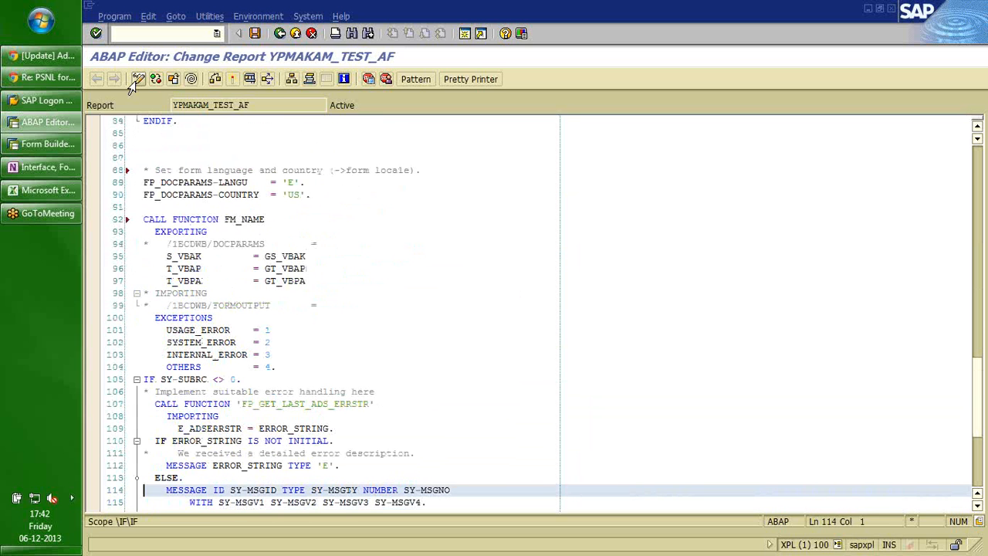
pyautogui.press('Down')
pyautogui.press('Down')
pyautogui.press('Down')
pyautogui.hotkey('shift', 'Down')
pyautogui.hotkey('shift', 'Down')
pyautogui.hotkey('shift', 'Down')
pyautogui.hotkey('shift', 'Down')
pyautogui.hotkey('shift', 'Down')
pyautogui.hotkey('shift', 'Down')
pyautogui.hotkey('shift', 'Down')
pyautogui.hotkey('shift', 'Down')
pyautogui.hotkey('shift', 'Down')
pyautogui.hotkey('shift', 'Down')
pyautogui.hotkey('shift', 'Down')
pyautogui.hotkey('shift', 'Down')
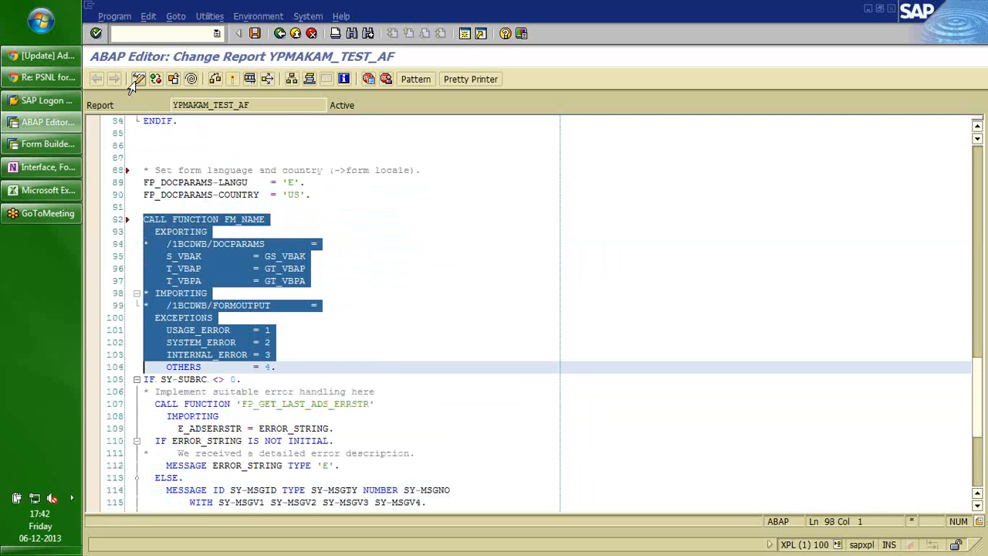
pyautogui.hotkey('shift', 'Down')
pyautogui.hotkey('shift', 'Down')
pyautogui.hotkey('shift', 'Down')
pyautogui.hotkey('shift', 'Down')
pyautogui.hotkey('shift', 'Down')
pyautogui.hotkey('shift', 'Down')
pyautogui.hotkey('shift', 'Down')
pyautogui.hotkey('shift', 'Down')
pyautogui.hotkey('shift', 'Down')
pyautogui.hotkey('shift', 'Down')
pyautogui.hotkey('shift', 'Down')
pyautogui.hotkey('shift', 'Down')
pyautogui.hotkey('shift', 'Down')
pyautogui.hotkey('shift', 'Down')
pyautogui.hotkey('shift', 'Down')
pyautogui.hotkey('shift', 'Down')
pyautogui.hotkey('shift', 'Down')
pyautogui.hotkey('shift', 'Down')
pyautogui.hotkey('shift', 'Down')
pyautogui.hotkey('shift', 'Down')
pyautogui.press('Up')
pyautogui.press('Up')
pyautogui.press('Up')
pyautogui.press('Up')
pyautogui.press('Up')
pyautogui.hotkey('shift', 'Down')
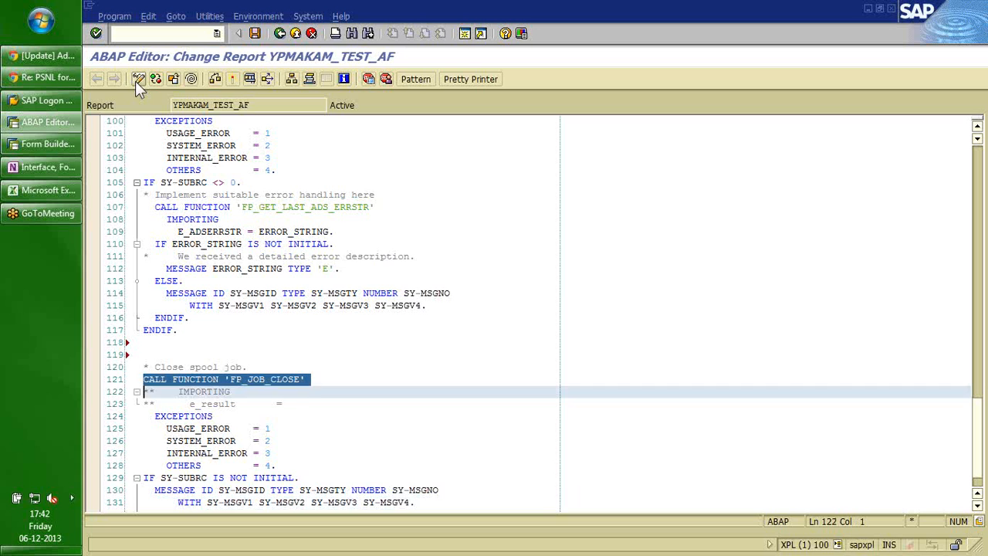
pyautogui.hotkey('shift', 'Down')
pyautogui.hotkey('shift', 'Down')
pyautogui.hotkey('shift', 'Down')
pyautogui.hotkey('shift', 'Down')
pyautogui.hotkey('shift', 'Down')
pyautogui.hotkey('shift', 'Down')
pyautogui.hotkey('shift', 'Down')
pyautogui.hotkey('shift', 'Down')
pyautogui.hotkey('shift', 'Down')
pyautogui.hotkey('shift', 'Down')
pyautogui.hotkey('shift', 'Down')
pyautogui.hotkey('shift', 'Down')
# Activate YPMAKAM_TEST_AF, confirming it in the Inactive Objects dialog.
pyautogui.press('Up')
pyautogui.press('Up')
pyautogui.press('Up')
pyautogui.press('Up')
pyautogui.press('Up')
pyautogui.press('Up')
pyautogui.press('Up')
pyautogui.press('Up')
pyautogui.press('Up')
pyautogui.press('Up')
pyautogui.press('Up')
pyautogui.press('Up')
pyautogui.press('Up')
pyautogui.press('Up')
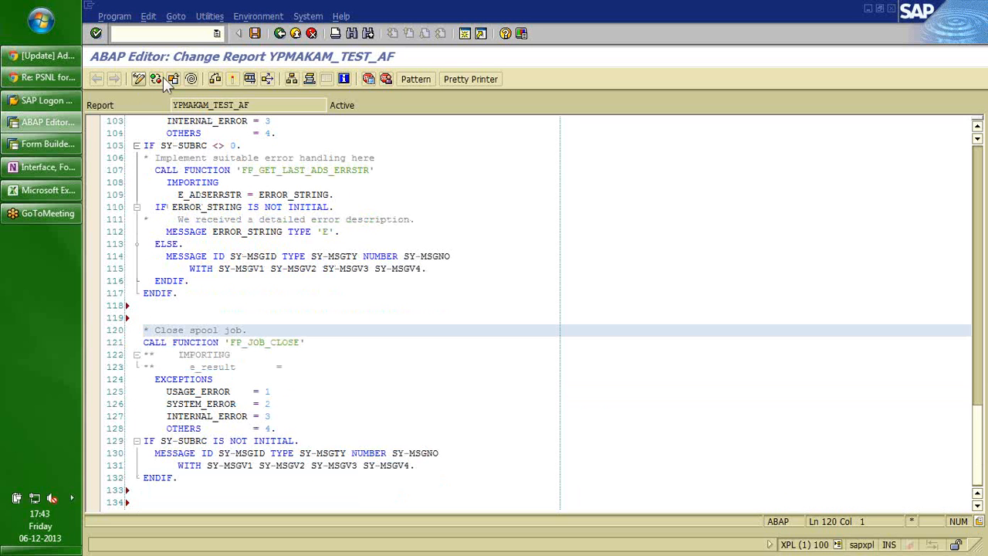
pyautogui.click(232, 79)
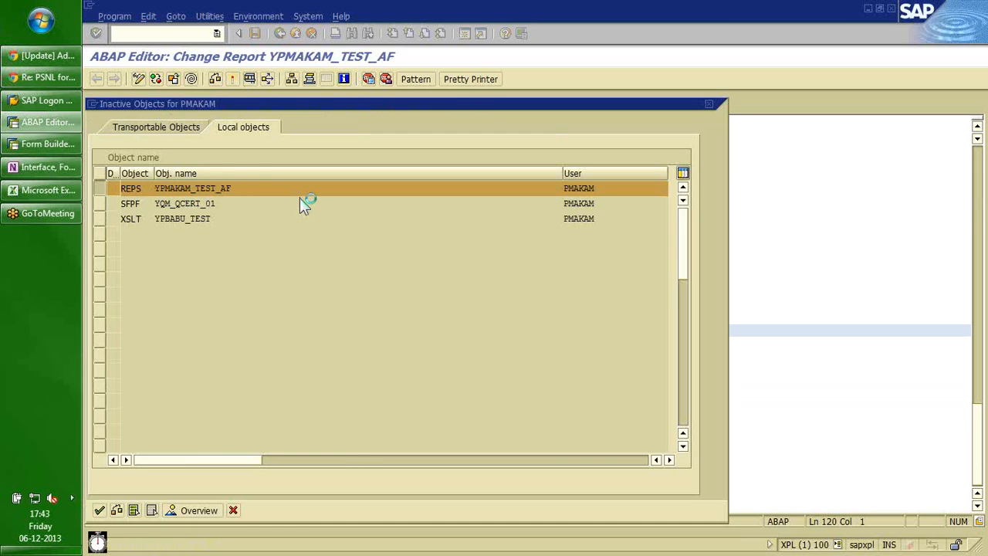
pyautogui.press('Return')
pyautogui.press('Up')
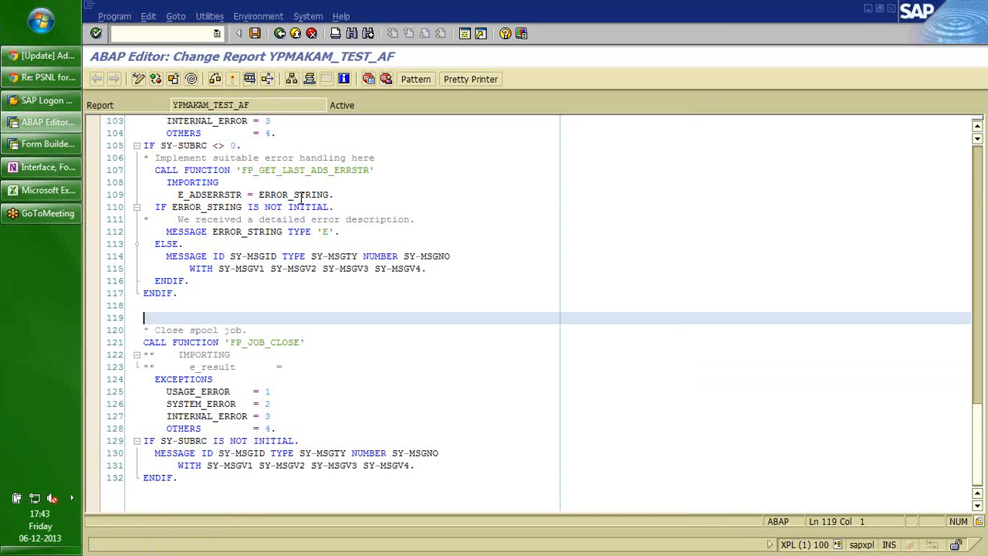
pyautogui.press('Up')
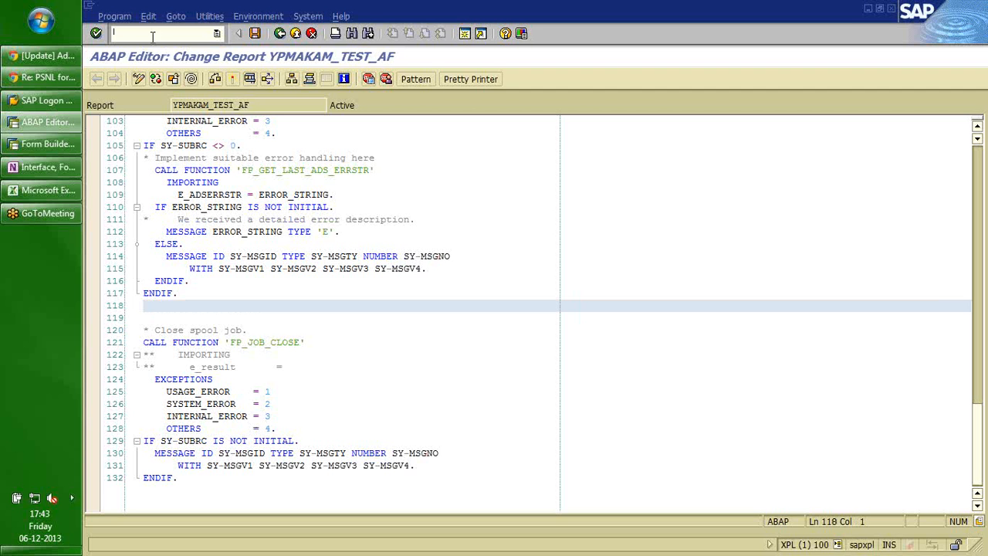
# Start a second ABAP editor session with /ose38, bring Form Builder forward, then switch to Excel.
pyautogui.write('/ose38')
pyautogui.press('Return')
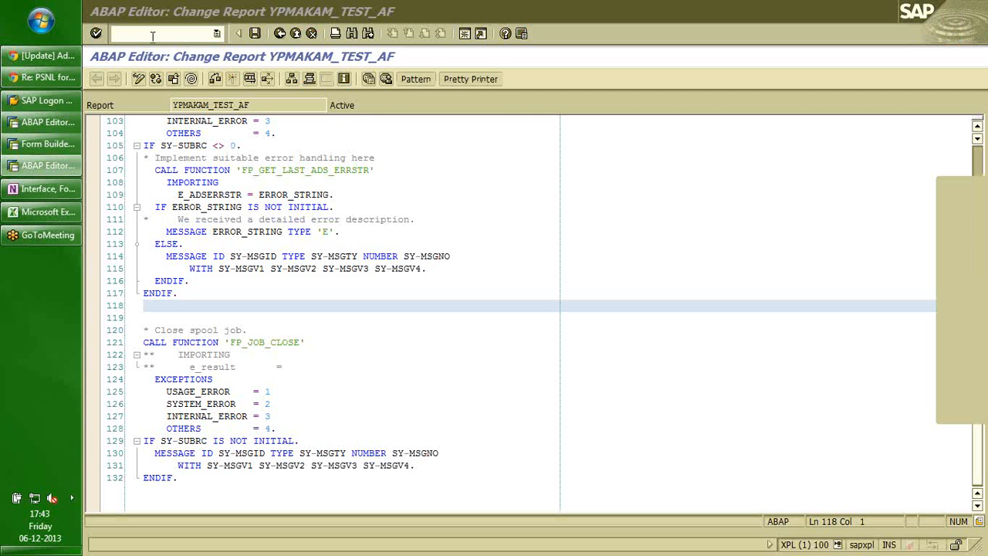
pyautogui.click(52, 144)
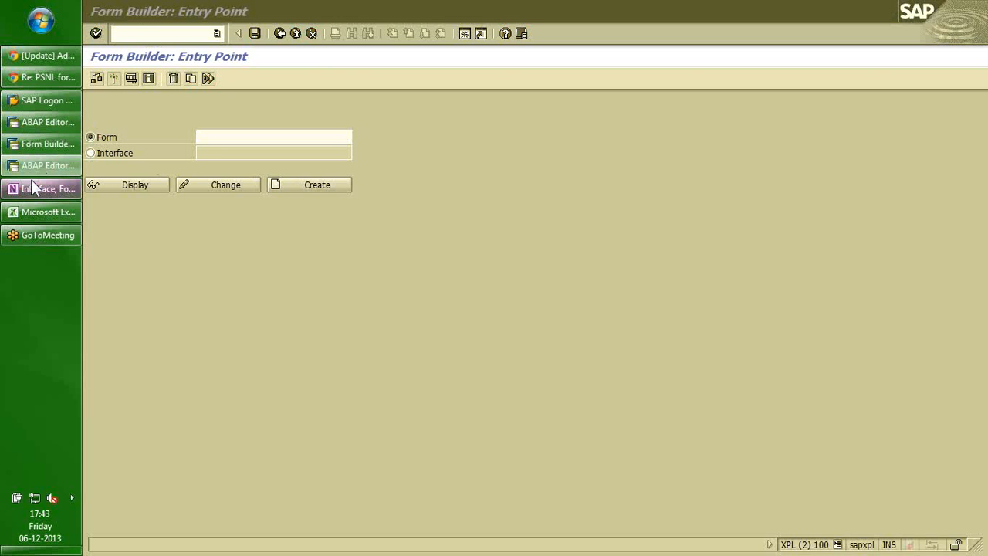
pyautogui.click(37, 212)
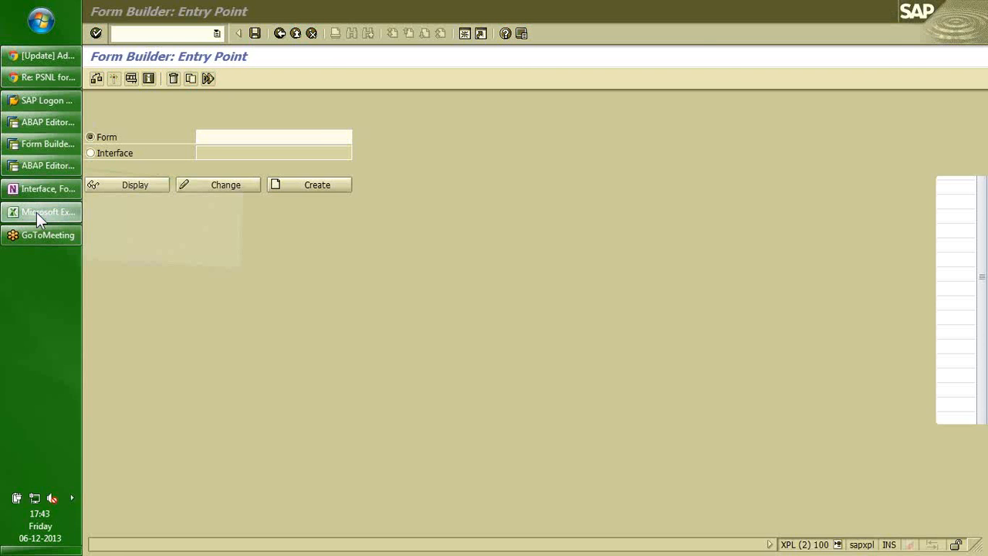
# Enter the search pattern FP_TEST* in Excel cell A3, then switch to the OneNote interface notes.
pyautogui.write('FP_TES')
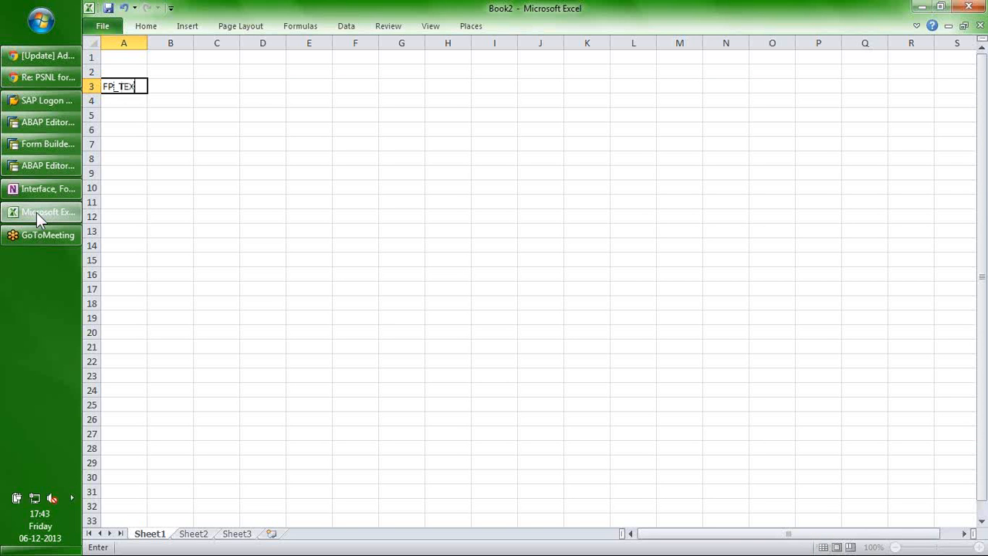
pyautogui.write('T*')
pyautogui.press('Return')
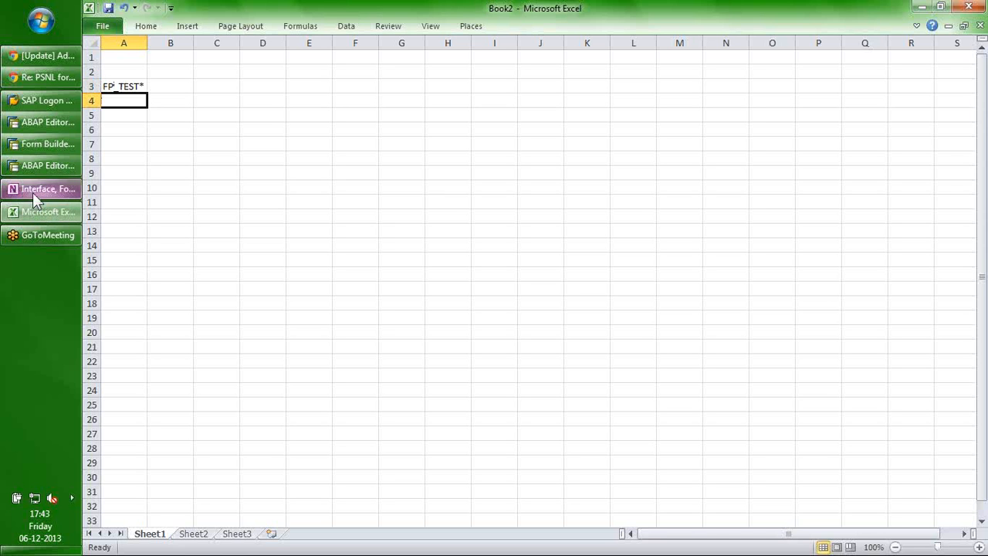
pyautogui.click(31, 189)
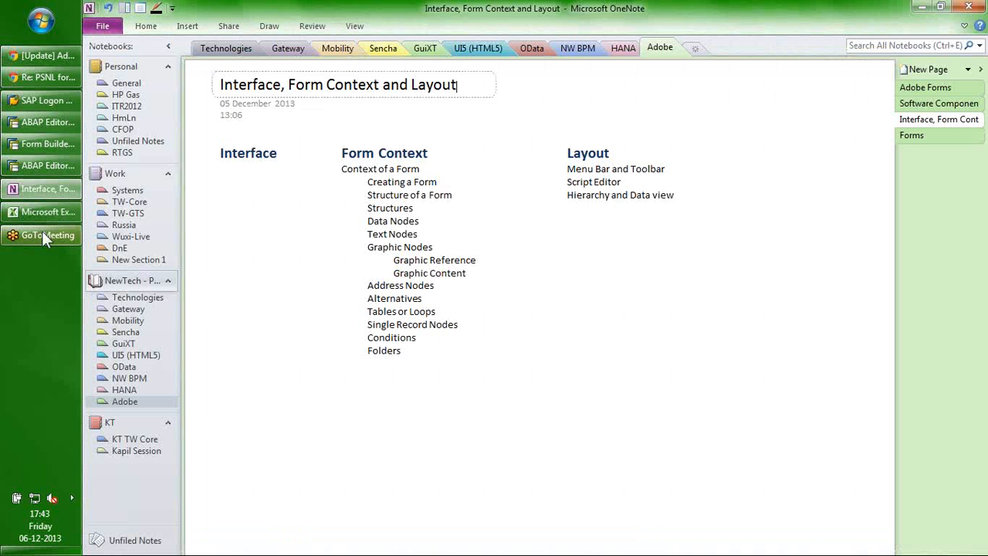
# Bring the YPMAKAM_TEST_AF driver program source back into view in the ABAP editor.
pyautogui.click(38, 143)
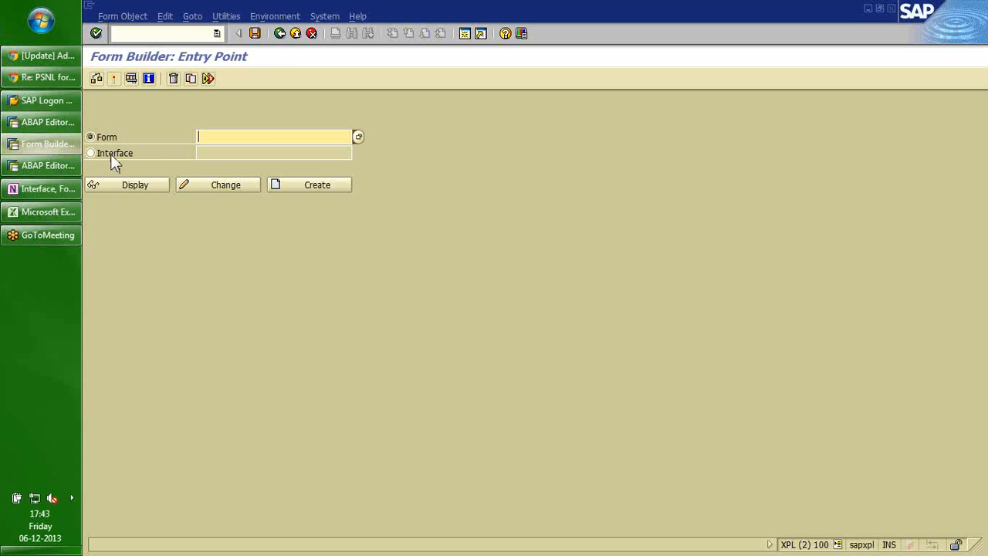
pyautogui.click(57, 164)
pyautogui.click(43, 121)
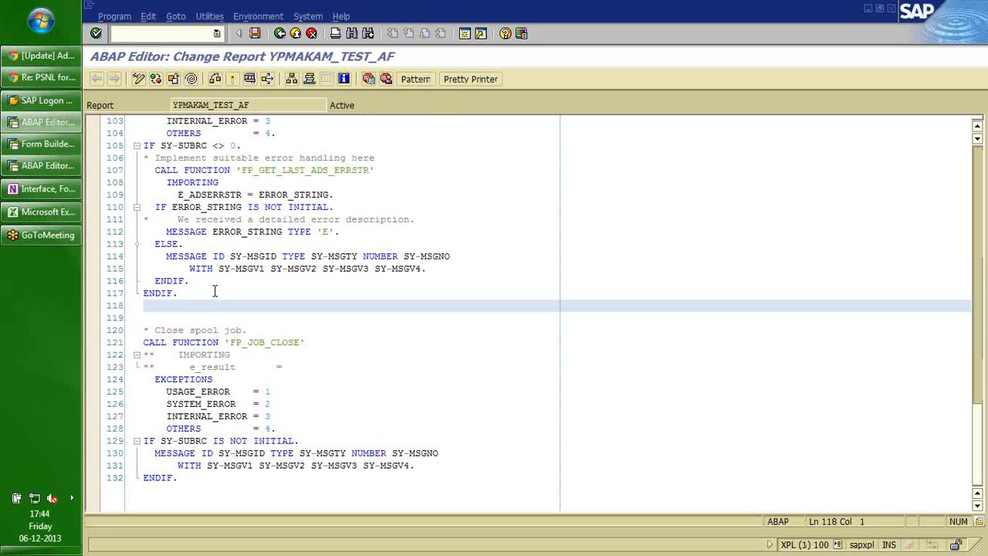
pyautogui.click(215, 292)
pyautogui.click(53, 147)
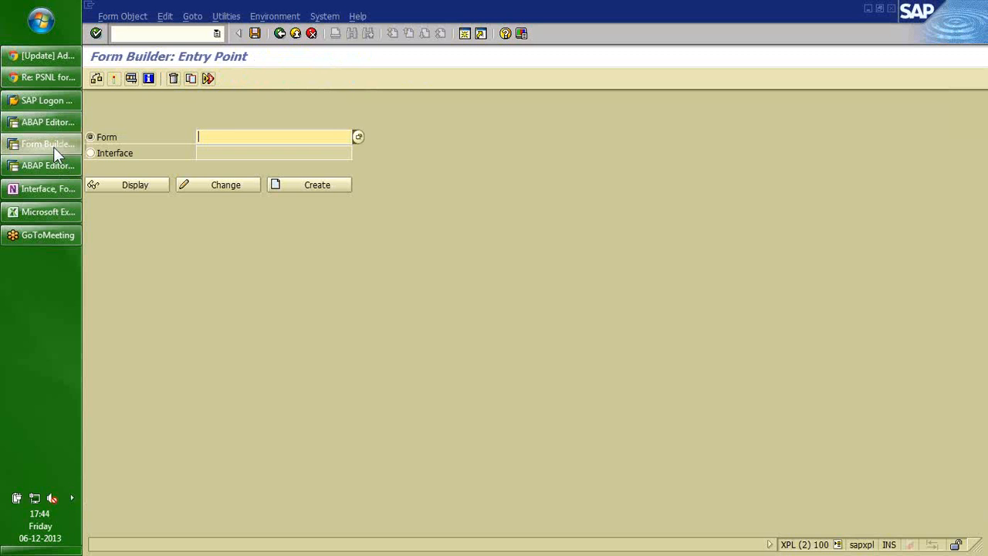
pyautogui.click(50, 162)
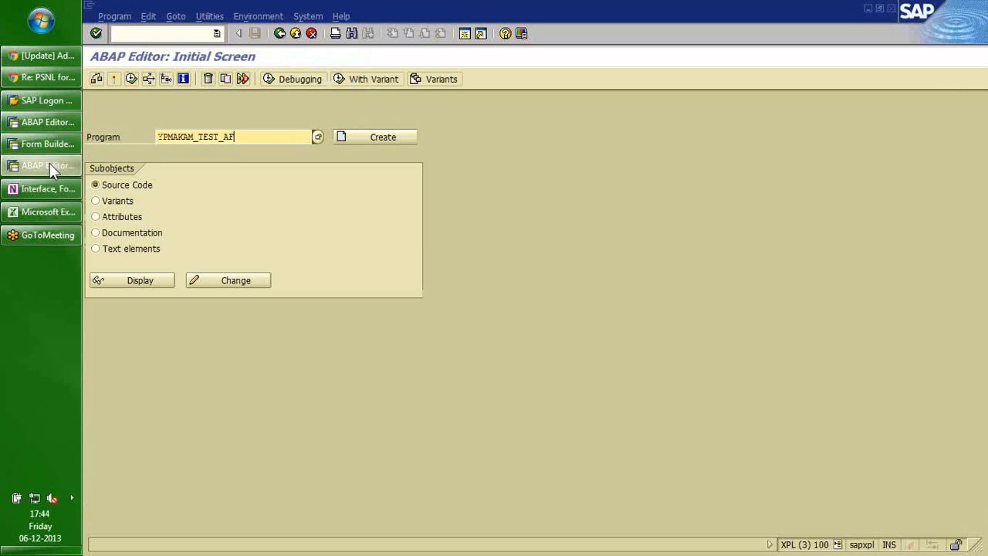
pyautogui.click(50, 121)
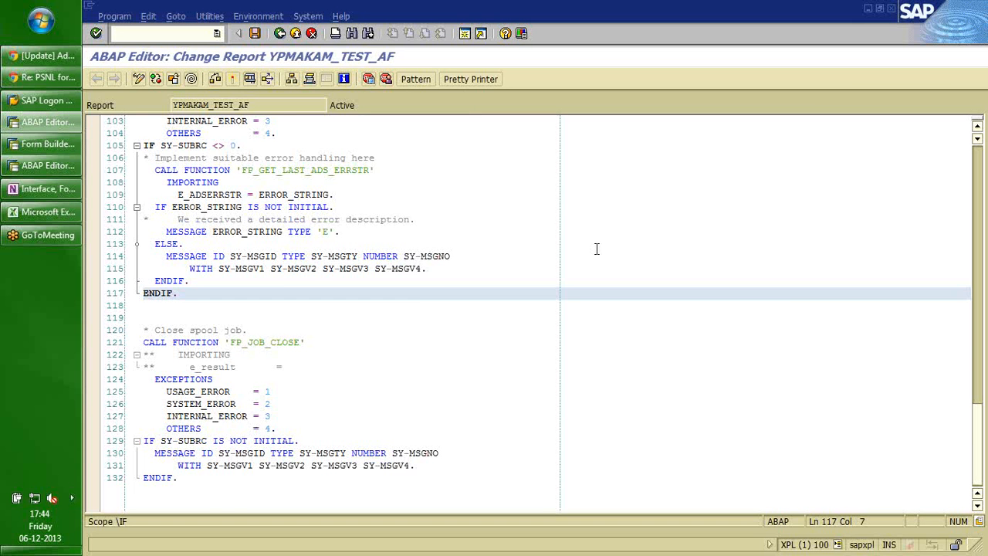
# Page up to the data declarations and select the GS_VBAK and GT_VBAP lines.
pyautogui.press('pageup')
pyautogui.press('pageup')
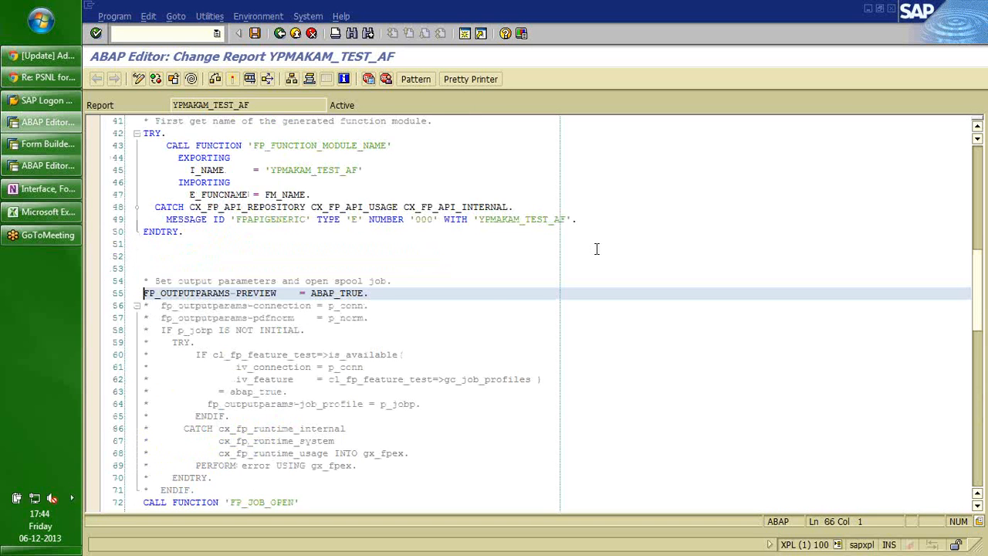
pyautogui.press('pageup')
pyautogui.press('Up')
pyautogui.press('Up')
pyautogui.press('Up')
pyautogui.press('Up')
pyautogui.press('Up')
pyautogui.press('Up')
pyautogui.press('Up')
pyautogui.press('Up')
pyautogui.press('Up')
pyautogui.press('Up')
pyautogui.hotkey('shift', 'Down')
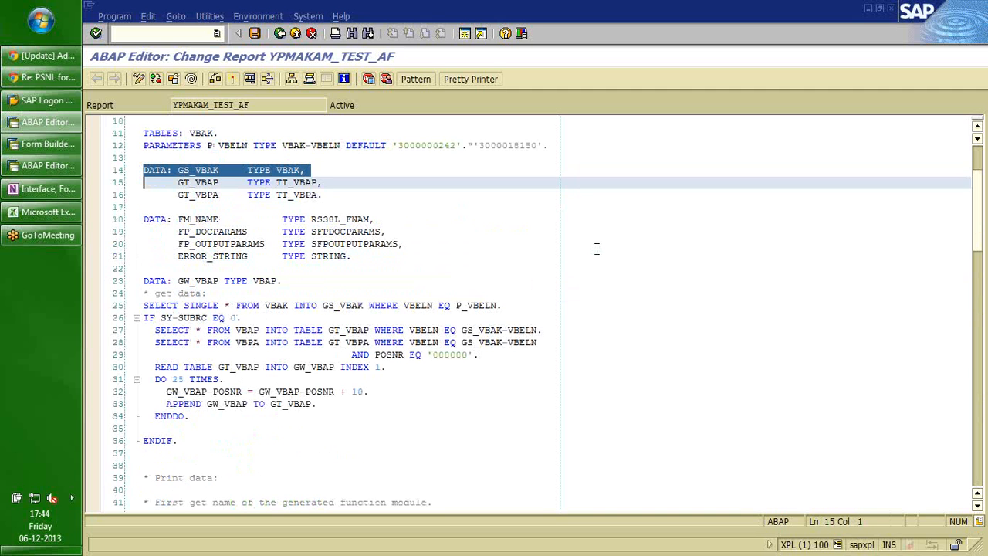
pyautogui.hotkey('shift', 'Down')
pyautogui.hotkey('shift', 'Up')
pyautogui.hotkey('shift', 'Left')
pyautogui.press('Down')
pyautogui.press('Up')
pyautogui.press('Left')
pyautogui.press('Left')
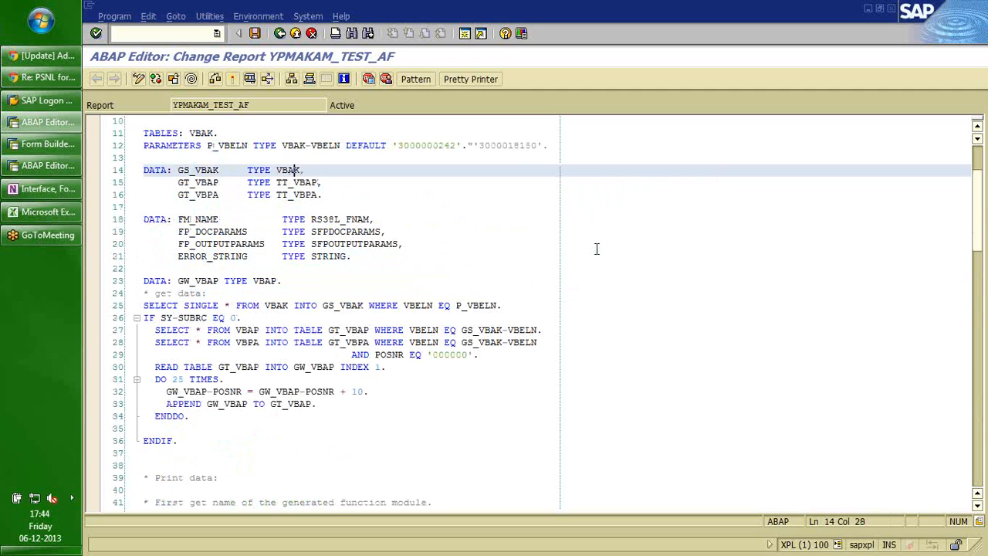
# Highlight the GS_/GT_ prefixes of GS_VBAK, GT_VBAP and GT_VBPA, then return to Form Builder.
pyautogui.press('Left')
pyautogui.press('Left')
pyautogui.press('Left')
pyautogui.press('Left')
pyautogui.press('Left')
pyautogui.press('Left')
pyautogui.press('Left')
pyautogui.press('Left')
pyautogui.press('Left')
pyautogui.press('Left')
pyautogui.press('Left')
pyautogui.press('Left')
pyautogui.press('Left')
pyautogui.press('Left')
pyautogui.press('Left')
pyautogui.press('Left')
pyautogui.press('Left')
pyautogui.press('Left')
pyautogui.press('Left')
pyautogui.press('Left')
pyautogui.press('Right')
pyautogui.press('Right')
pyautogui.press('Right')
pyautogui.press('Right')
pyautogui.press('Down')
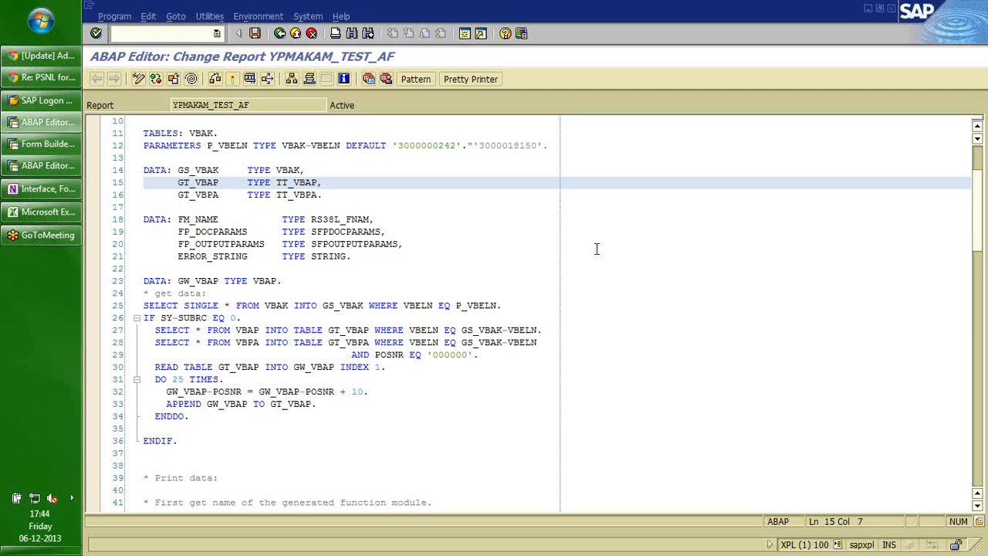
pyautogui.press('Right')
pyautogui.press('Right')
pyautogui.press('Down')
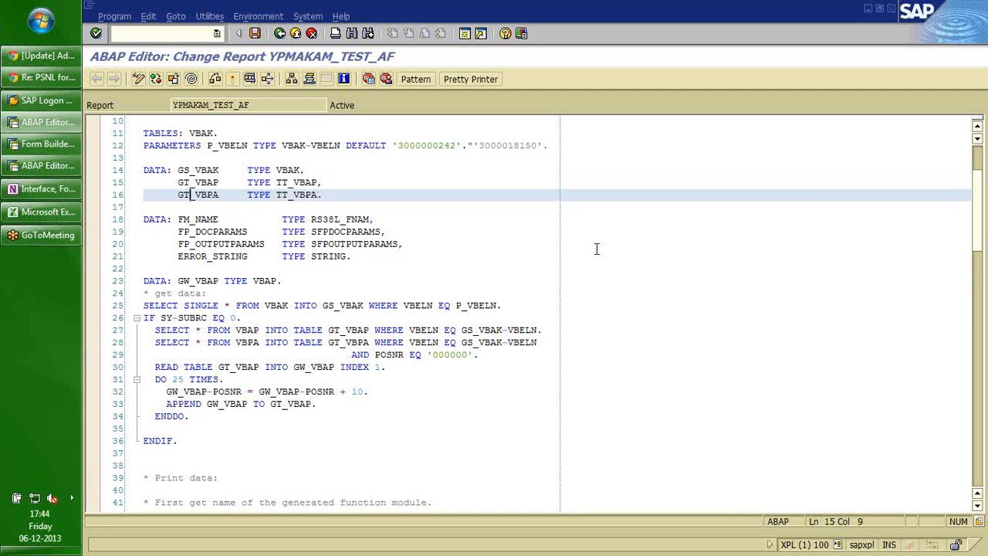
pyautogui.hotkey('shift', 'Right')
pyautogui.hotkey('shift', 'Right')
pyautogui.hotkey('shift', 'Right')
pyautogui.press('Up')
pyautogui.hotkey('shift', 'Left')
pyautogui.hotkey('shift', 'Left')
pyautogui.hotkey('shift', 'Left')
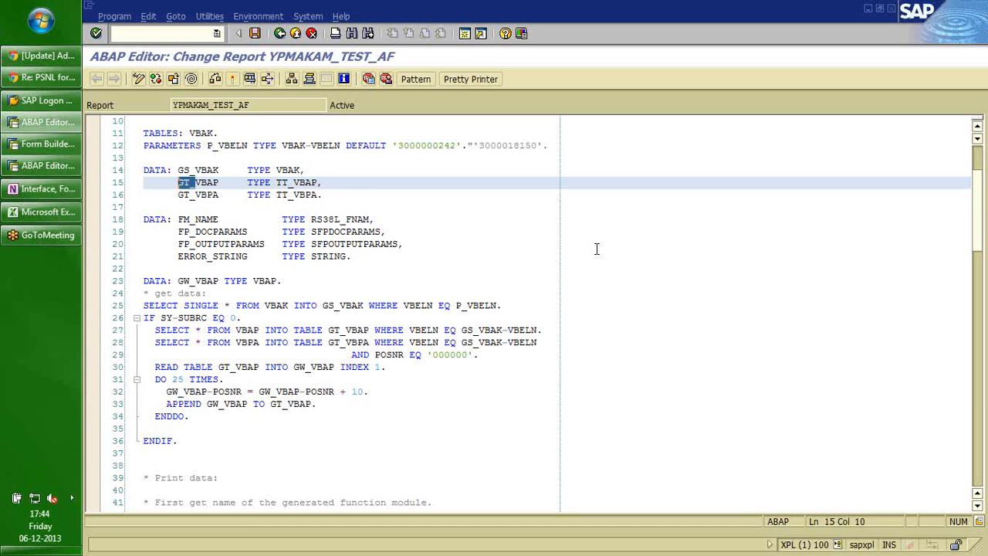
pyautogui.press('Up')
pyautogui.hotkey('shift', 'Right')
pyautogui.hotkey('shift', 'Right')
pyautogui.hotkey('shift', 'Right')
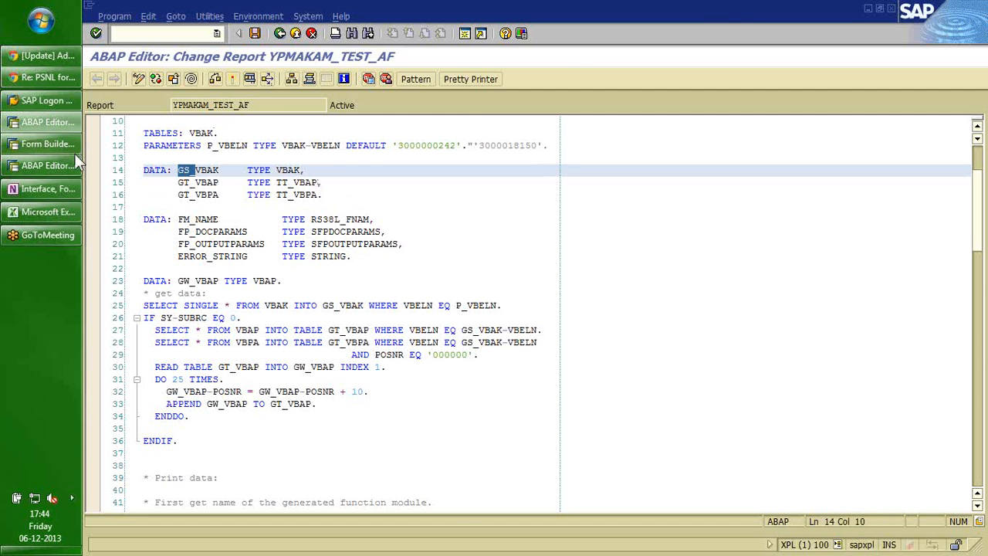
pyautogui.click(46, 147)
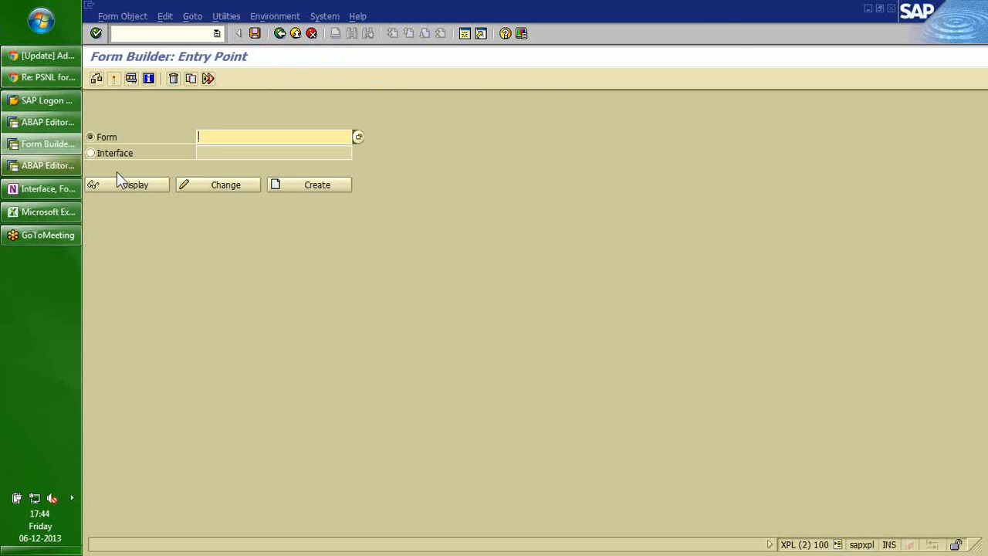
# Choose Interface, enter the name ydemo_test_af and create it.
pyautogui.click(92, 155)
pyautogui.click(217, 156)
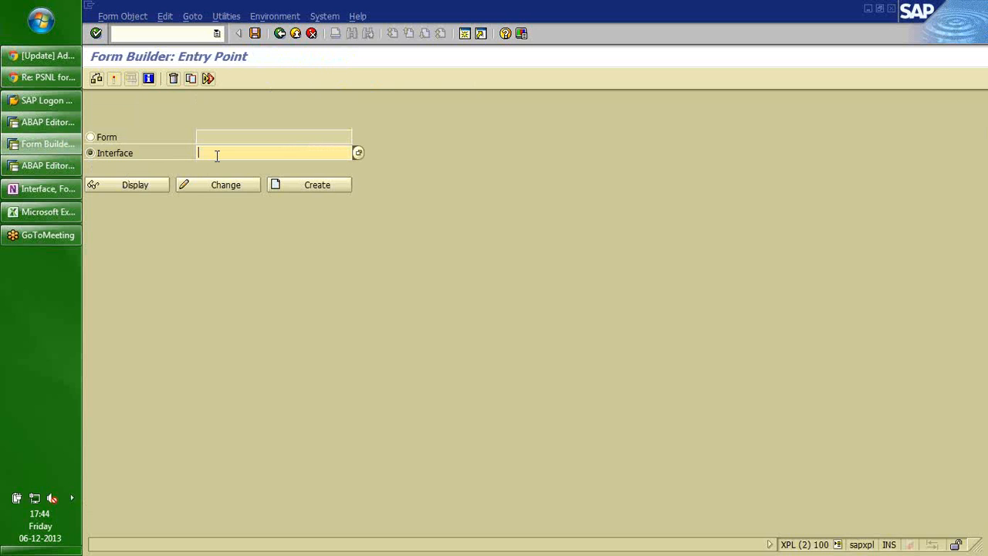
pyautogui.write('p')
pyautogui.press('BackSpace')
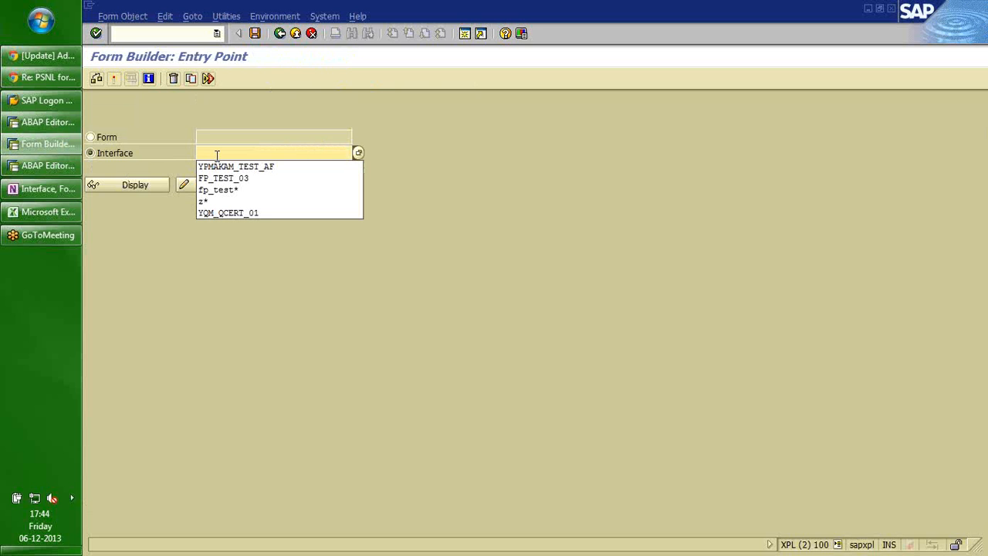
pyautogui.write('ydemo')
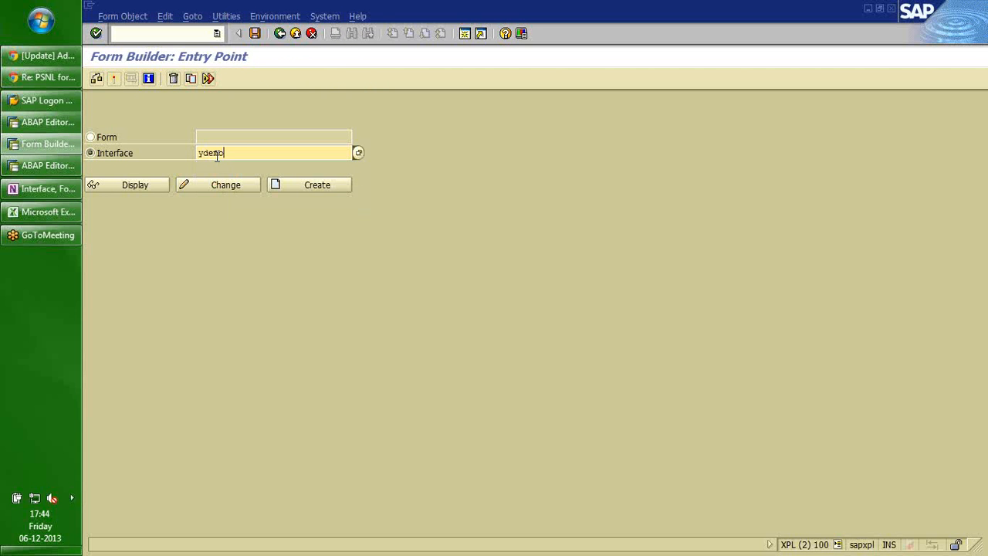
pyautogui.write('_test_af')
pyautogui.click(300, 185)
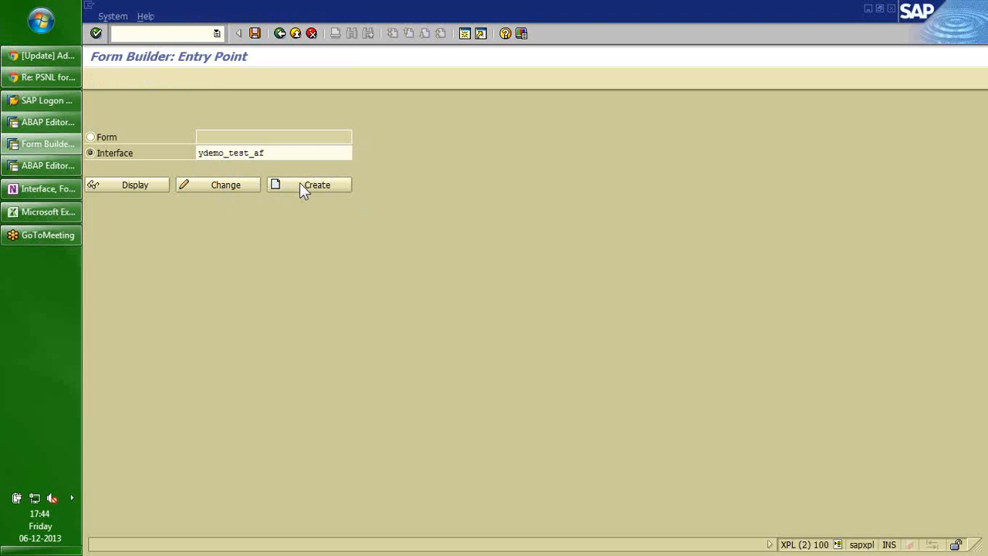
# Give the interface the description 'Test Adobe forms' and save it as a local object.
pyautogui.write('Test ')
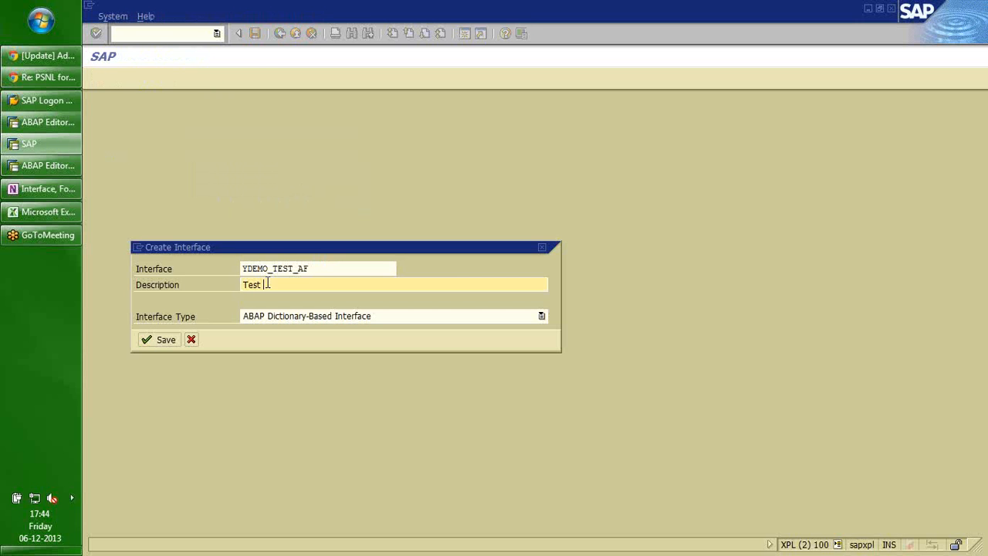
pyautogui.write('Adobe forms')
pyautogui.press('Return')
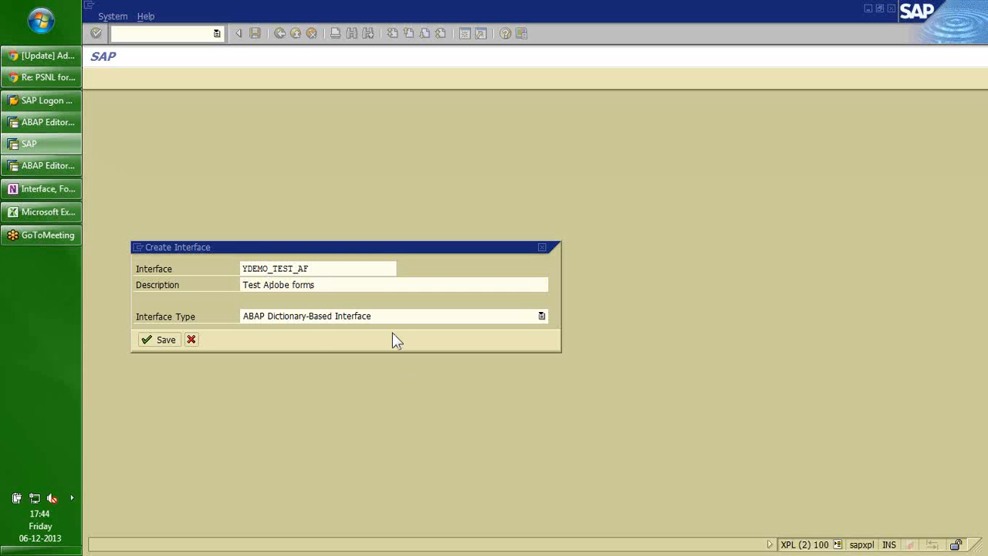
pyautogui.click(224, 318)
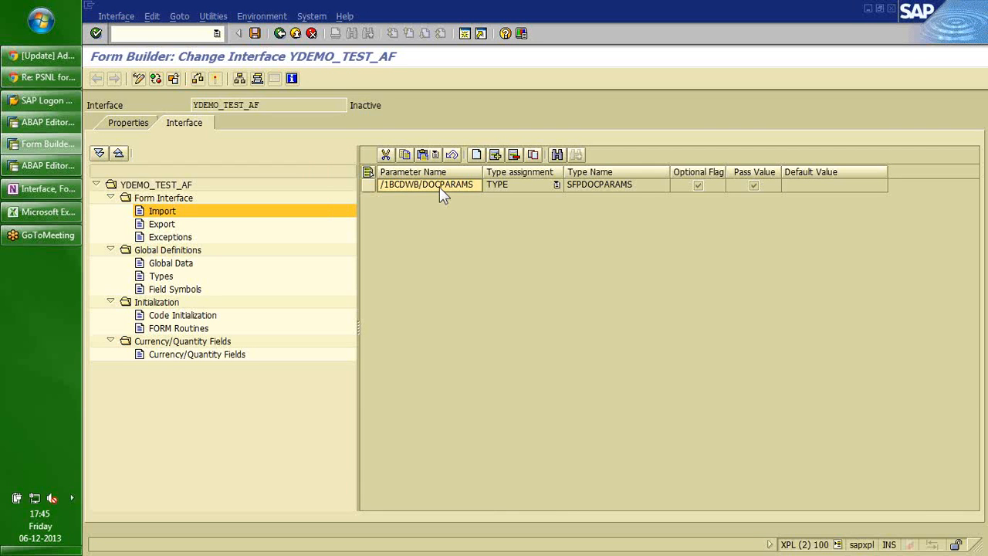
# Inspect the SFPDOCPARAMS structure's components such as REPLANGU1, then go back to the YPMAKAM_TEST_AF code.
pyautogui.click(586, 185)
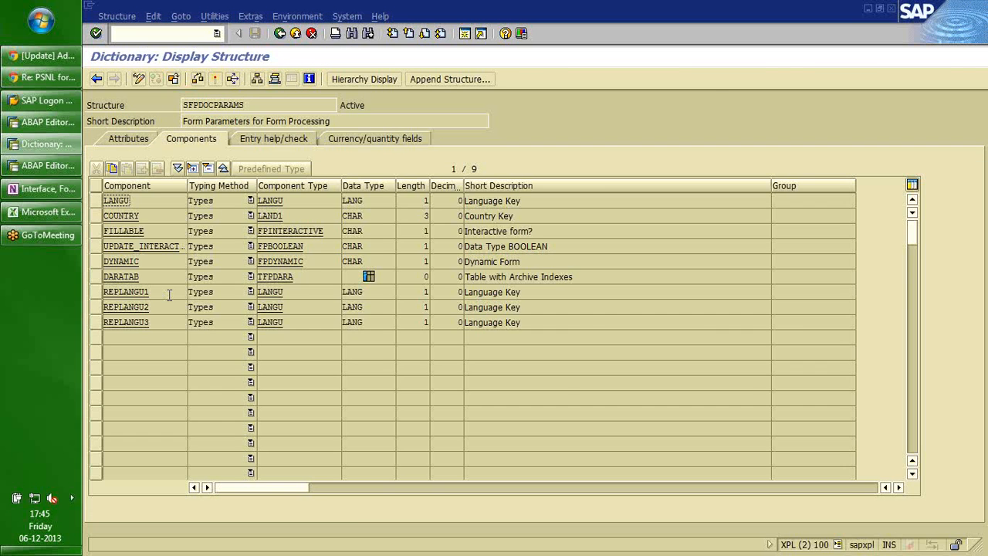
pyautogui.click(169, 294)
pyautogui.click(277, 32)
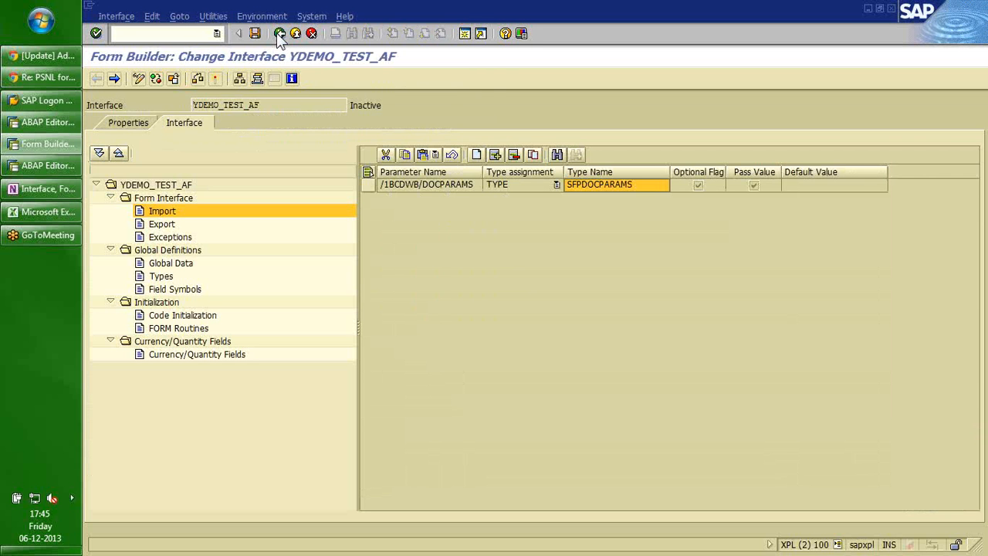
pyautogui.click(42, 123)
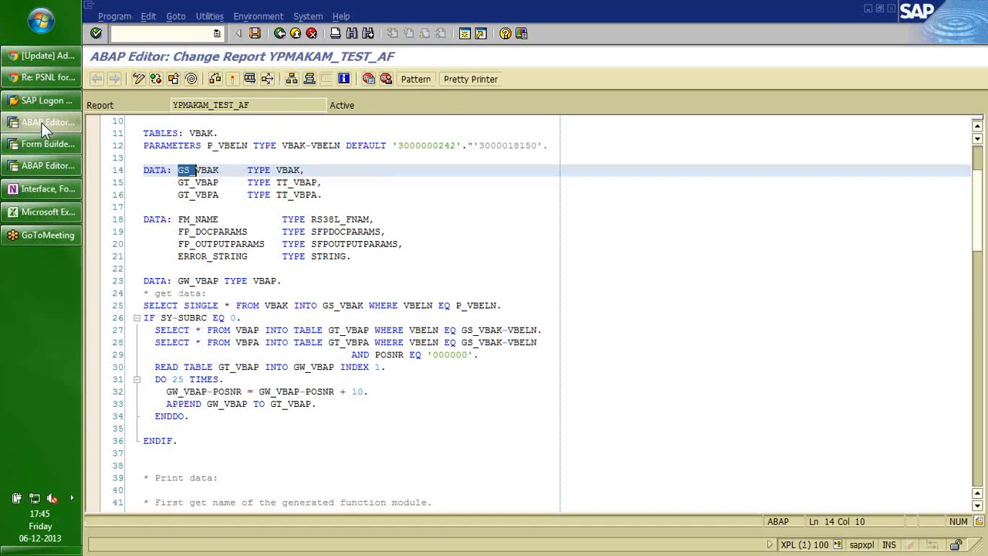
# Page down to the form call and drill from IE_OUTPUTPARAMS into FP_OUTPUTPARAMS's SFPOUTPUTPARAMS structure.
pyautogui.click(368, 305)
pyautogui.press('pagedown')
pyautogui.press('pagedown')
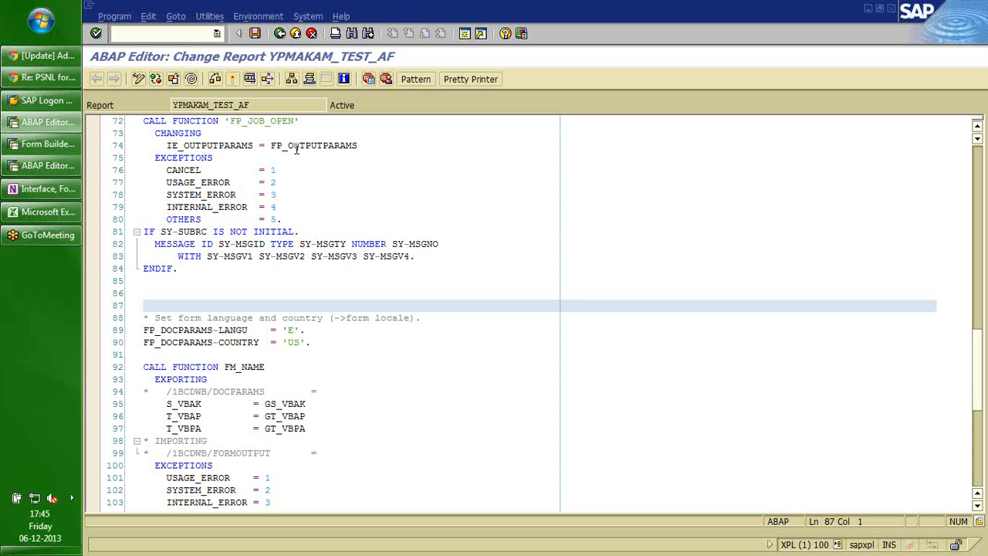
pyautogui.click(296, 148)
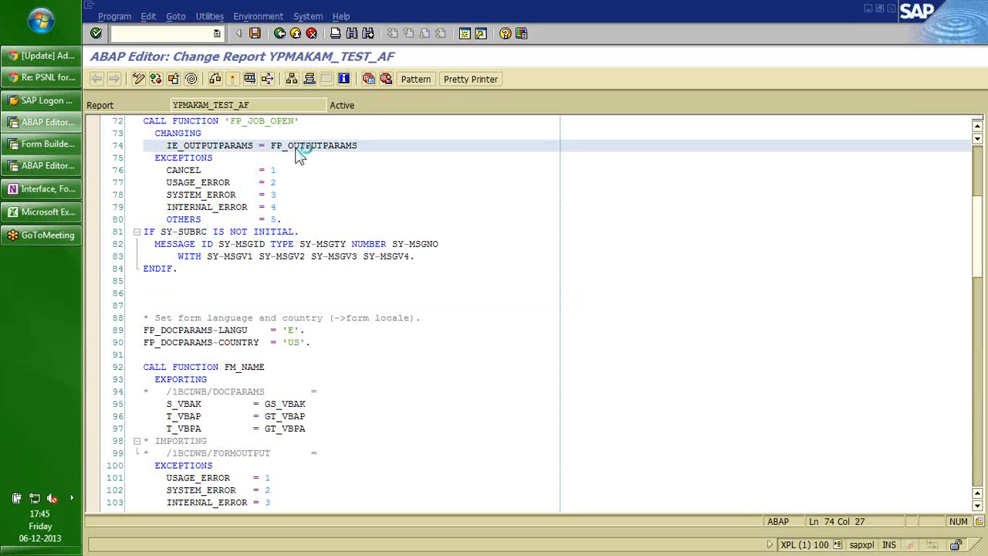
pyautogui.doubleClick(297, 148)
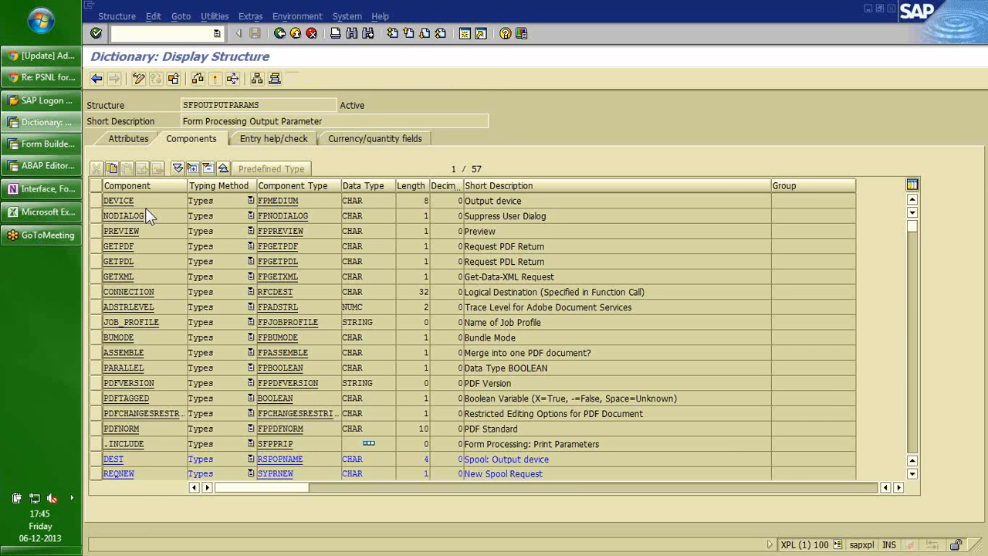
# Step through SFPOUTPUTPARAMS fields GETPDL, GETXML, CONNECTION, ADSTRLEVEL, PDFNORM and spool fields, then return to the report.
pyautogui.scroll(-1, 145, 209)
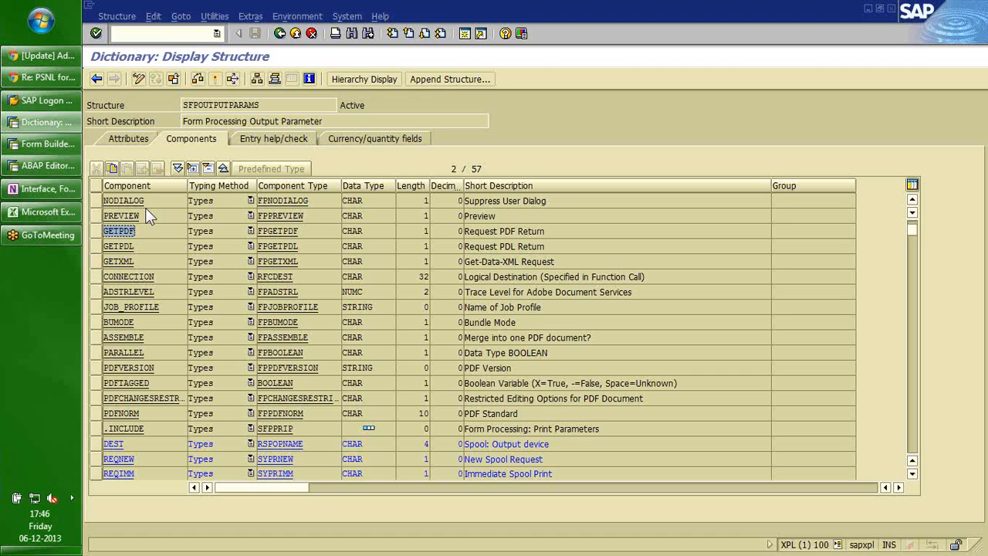
pyautogui.press('Down')
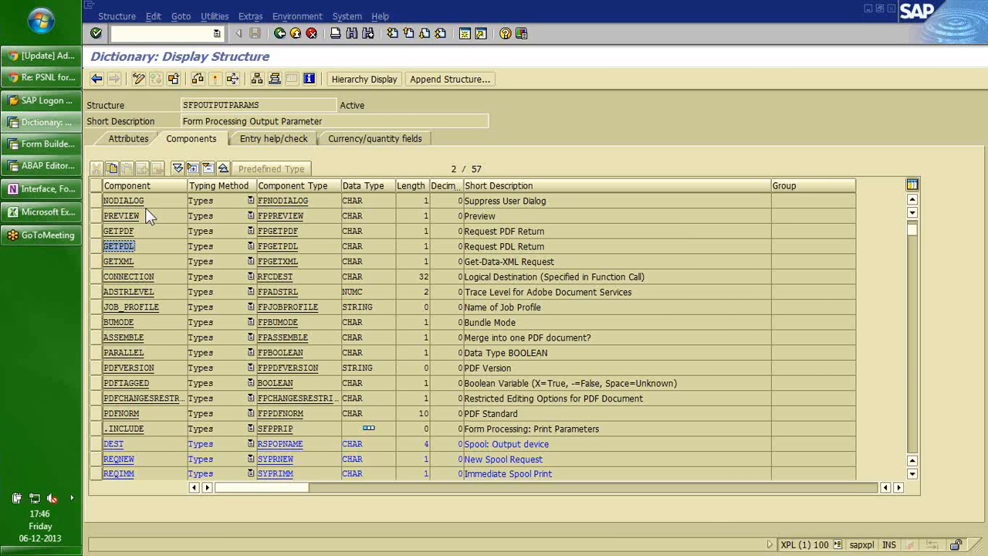
pyautogui.press('Down')
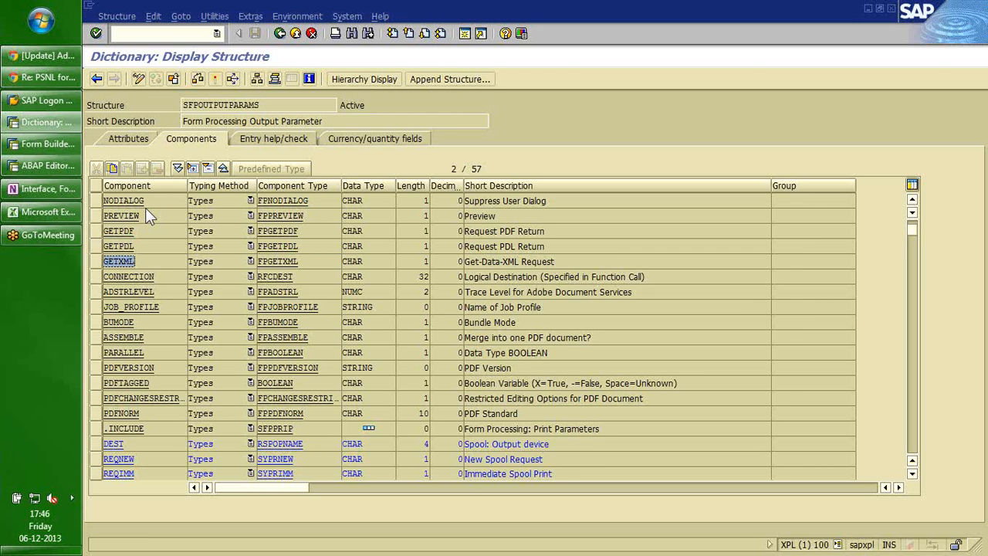
pyautogui.press('Down')
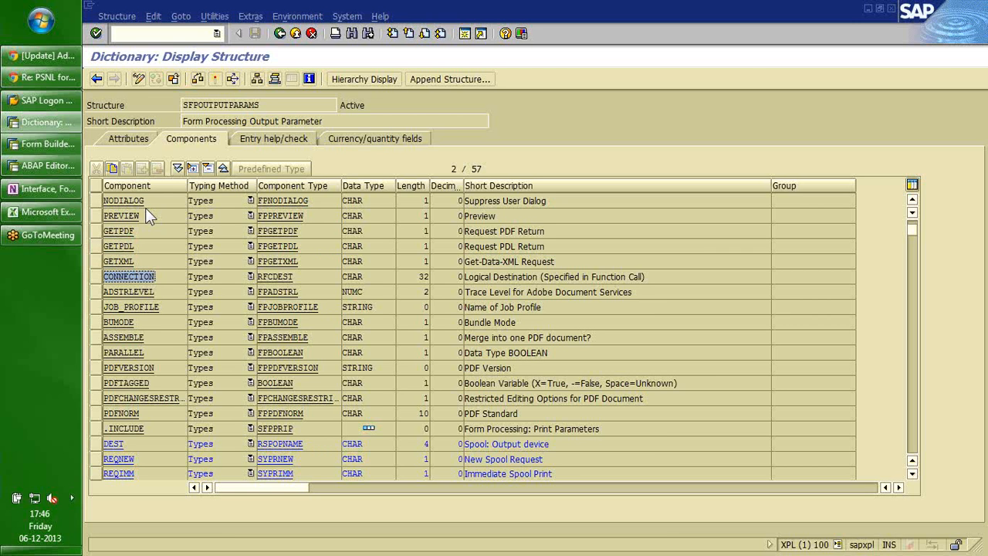
pyautogui.press('Down')
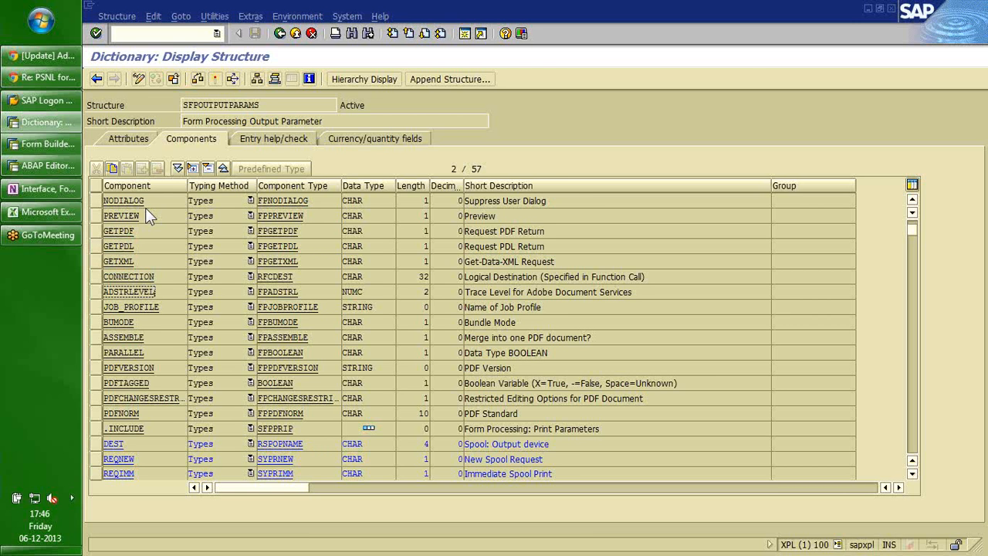
pyautogui.press('Down')
pyautogui.press('Down')
pyautogui.press('Down')
pyautogui.press('Down')
pyautogui.press('Down')
pyautogui.press('Down')
pyautogui.press('Down')
pyautogui.press('Down')
pyautogui.press('Down')
pyautogui.press('Down')
pyautogui.press('Down')
pyautogui.press('Down')
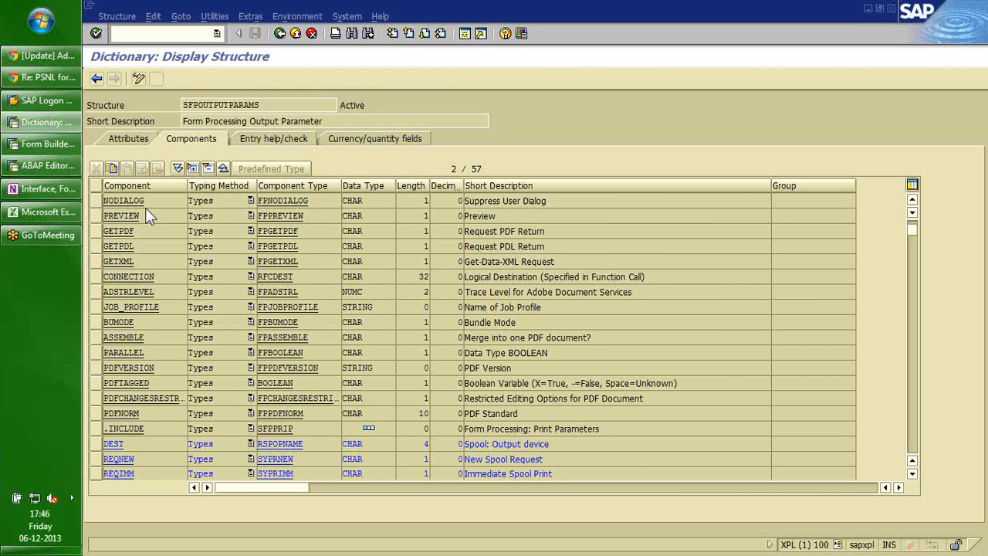
pyautogui.press('Down')
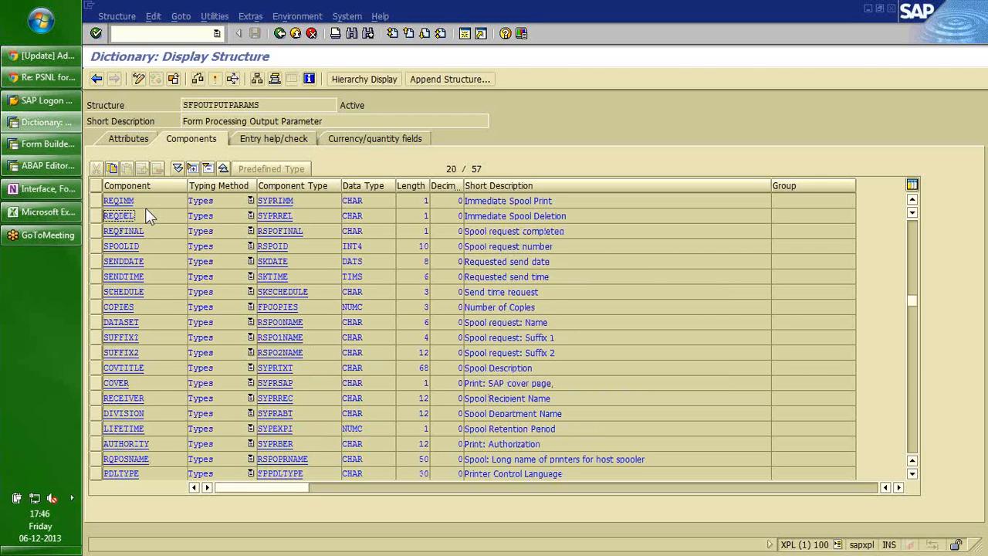
pyautogui.press('Down')
pyautogui.press('Down')
pyautogui.press('Down')
pyautogui.press('Down')
pyautogui.press('Down')
pyautogui.press('Down')
pyautogui.press('Down')
pyautogui.press('Down')
pyautogui.press('Down')
pyautogui.press('Down')
pyautogui.press('Down')
pyautogui.press('Down')
pyautogui.press('Down')
pyautogui.press('Down')
pyautogui.press('Down')
pyautogui.press('Down')
pyautogui.press('Down')
pyautogui.press('Down')
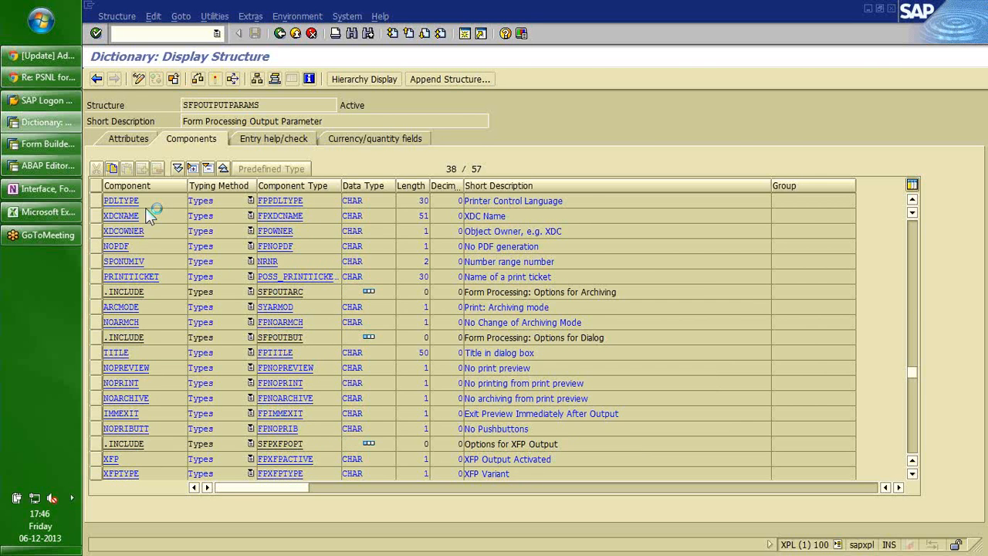
pyautogui.press('F3')
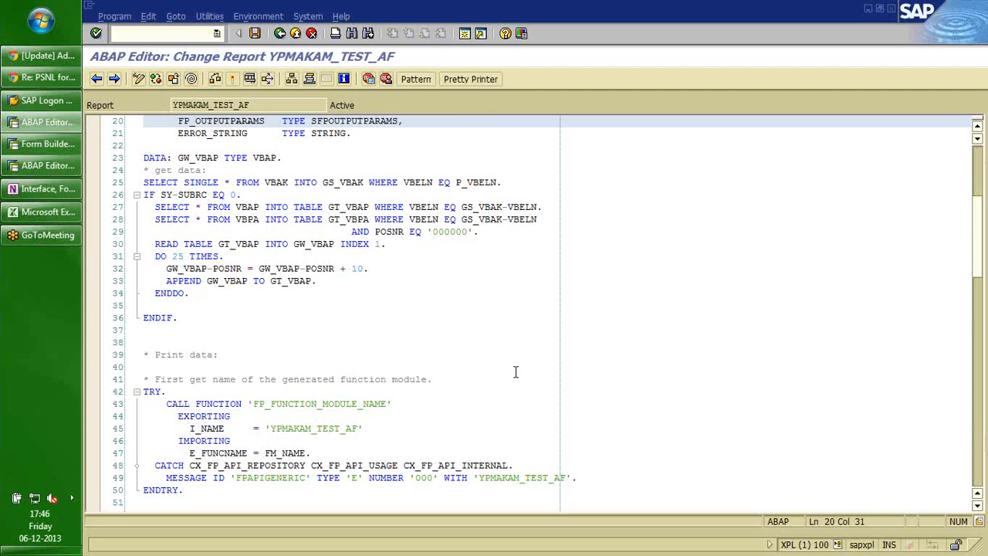
# Page down through the report to the spool job closing code and select the FP_JOB_CLOSE call.
pyautogui.click(381, 353)
pyautogui.press('Up')
pyautogui.press('Down')
pyautogui.press('Down')
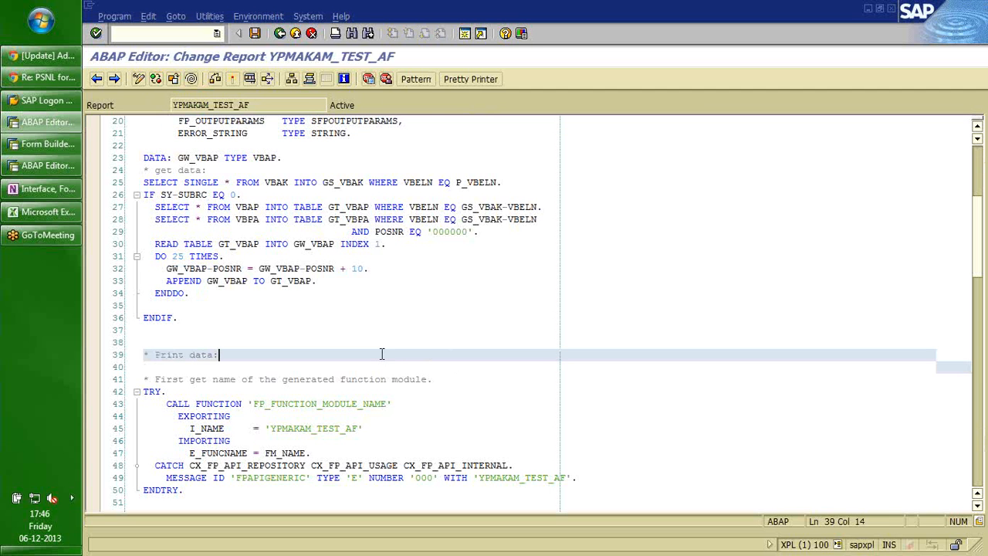
pyautogui.write('* Set output parameters and open spool job. FP_OUTPUTPARAMS-PREVIEW    = ABAP_TRUE. *  fp_outputparams-connection = p_conn.')
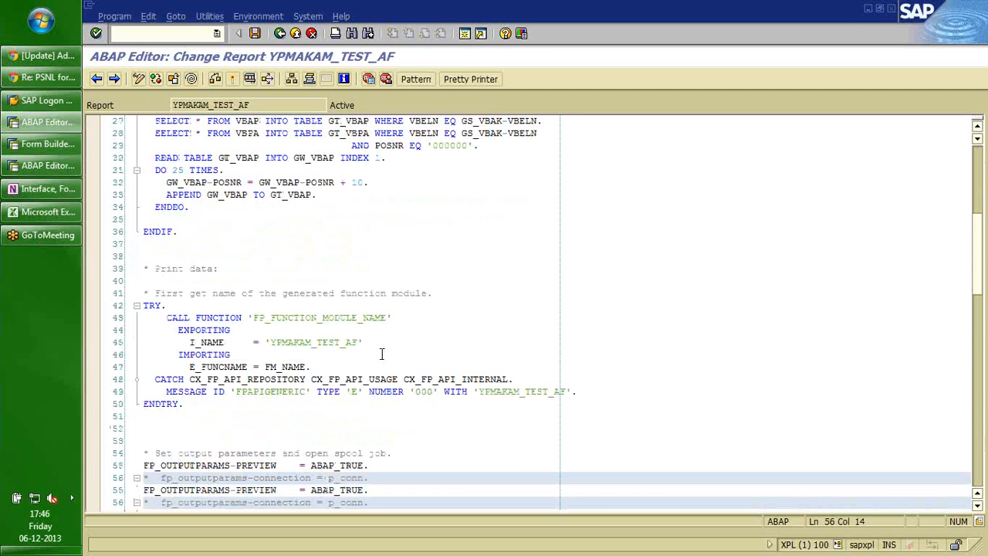
pyautogui.press('Down')
pyautogui.press('Down')
pyautogui.press('Down')
pyautogui.press('Down')
pyautogui.press('Down')
pyautogui.press('Down')
pyautogui.press('Down')
pyautogui.press('Down')
pyautogui.press('Down')
pyautogui.press('Down')
pyautogui.press('Down')
pyautogui.press('Down')
pyautogui.press('Down')
pyautogui.press('Down')
pyautogui.press('Down')
pyautogui.press('Down')
pyautogui.press('Down')
pyautogui.press('Down')
pyautogui.press('Down')
pyautogui.press('Down')
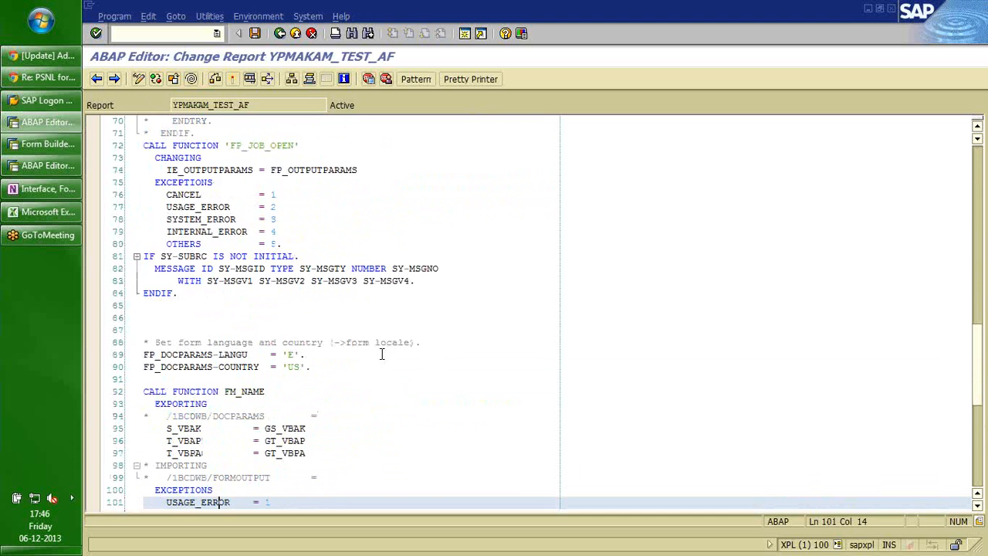
pyautogui.press('Down')
pyautogui.press('Down')
pyautogui.press('Down')
pyautogui.press('Down')
pyautogui.press('Down')
pyautogui.press('Down')
pyautogui.press('Down')
pyautogui.press('Down')
pyautogui.press('Down')
pyautogui.press('Down')
pyautogui.press('Down')
pyautogui.press('Down')
pyautogui.press('Down')
pyautogui.press('Down')
pyautogui.press('Down')
pyautogui.press('Down')
pyautogui.press('Down')
pyautogui.press('Down')
pyautogui.press('Down')
pyautogui.press('Down')
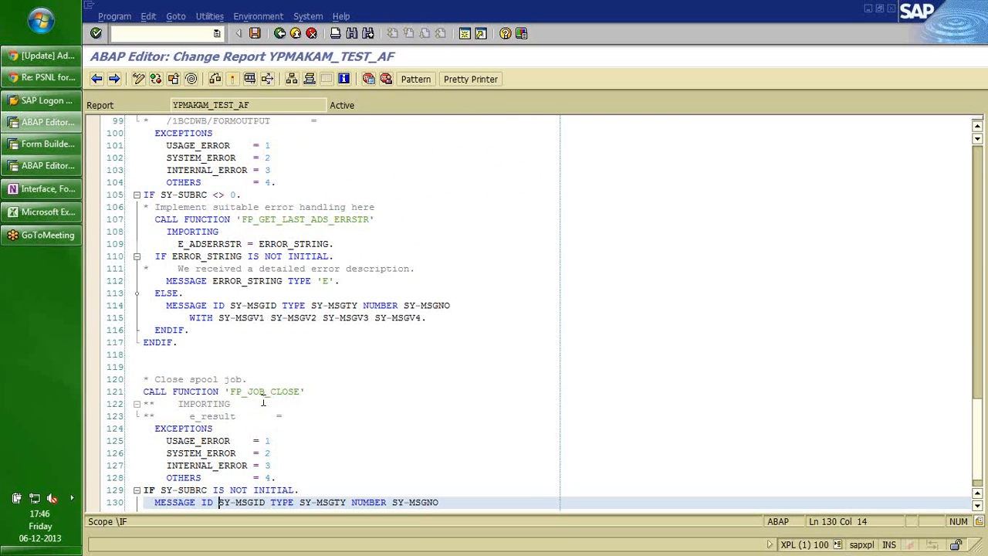
pyautogui.click(260, 395)
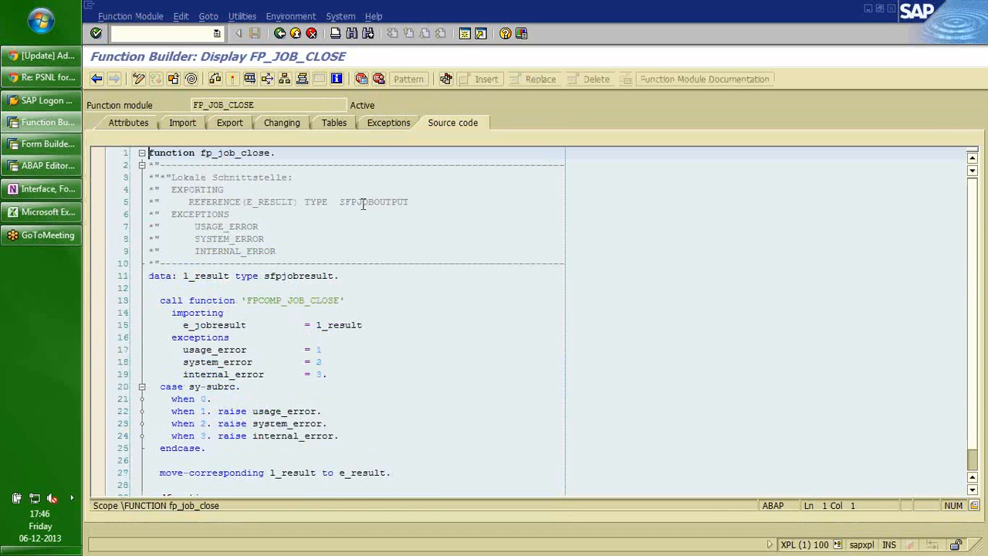
# Inspect the SFPJOBOUTPUT structure and its SPOOLIDS field, then back out to the YPMAKAM_TEST_AF report.
pyautogui.click(363, 204)
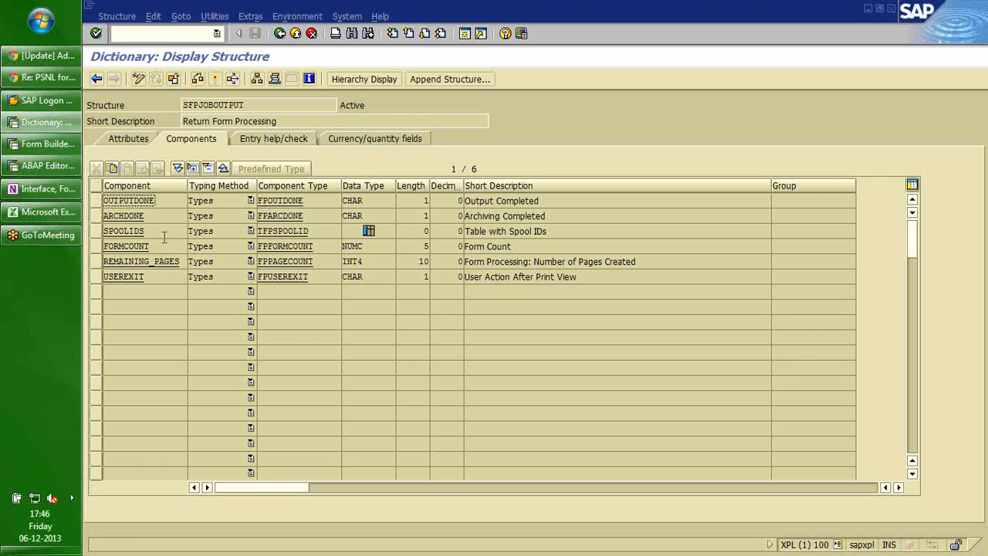
pyautogui.click(163, 231)
pyautogui.click(96, 80)
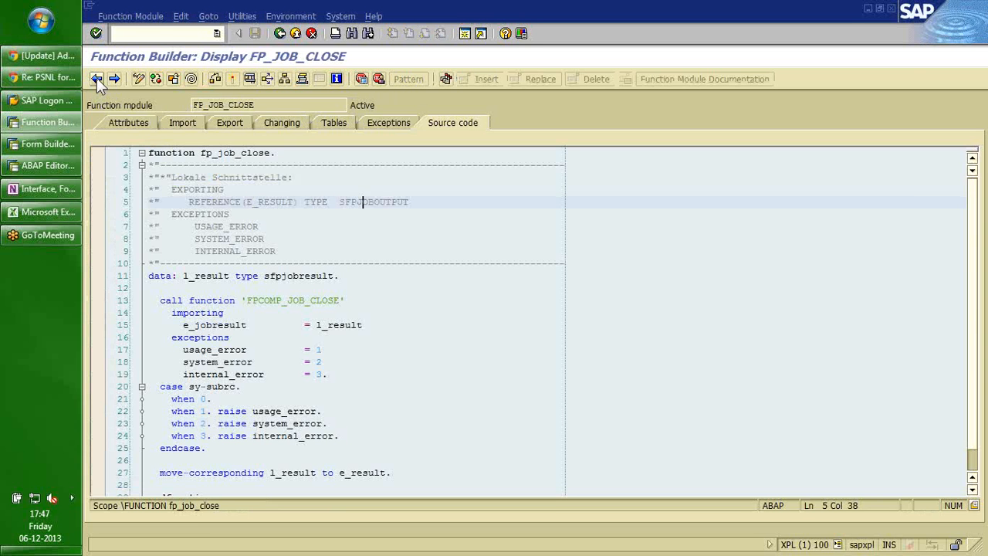
pyautogui.click(96, 79)
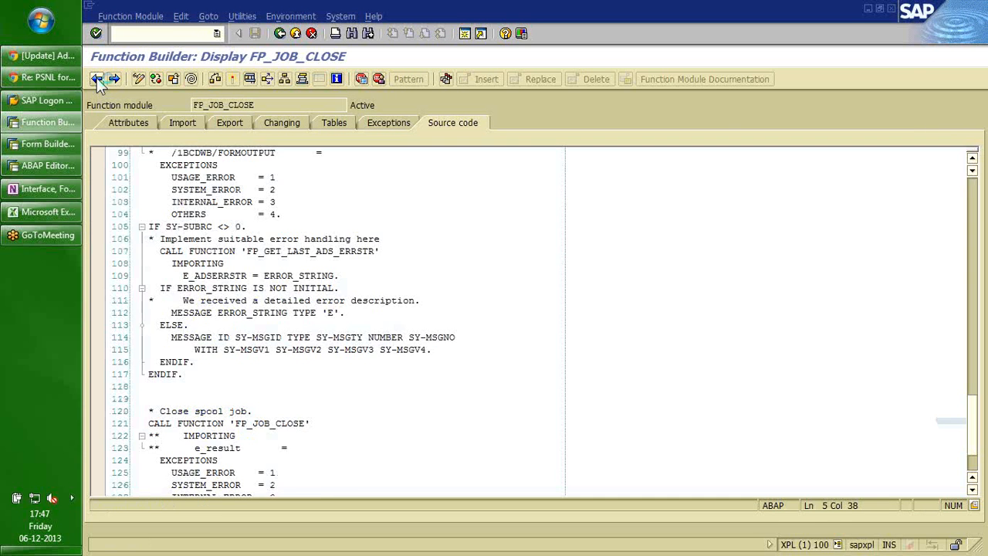
# Scroll up to the commented /1BCDWB/FORMOUTPUT line, then bring up the YDEMO_TEST_AF interface.
pyautogui.press('Up')
pyautogui.press('Up')
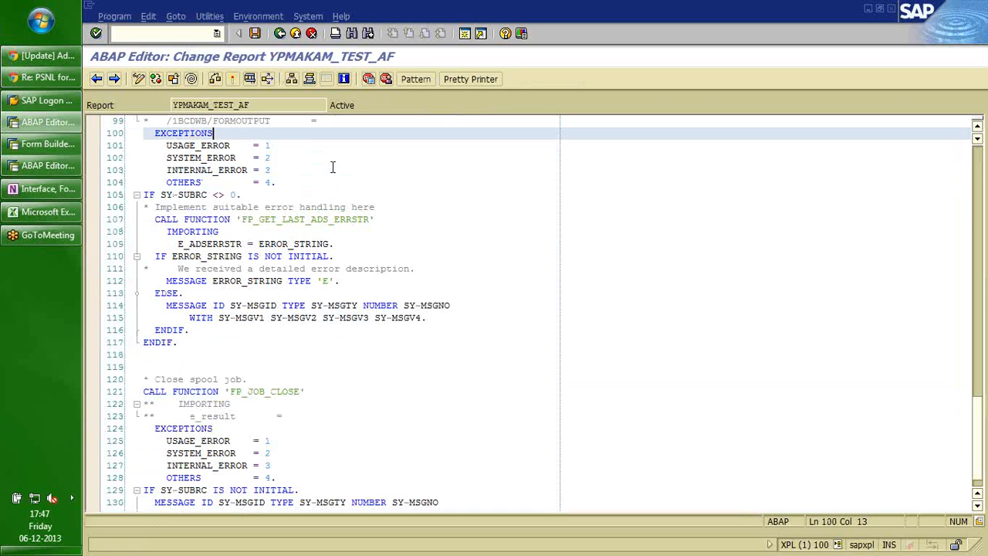
pyautogui.scroll(3, 338, 224)
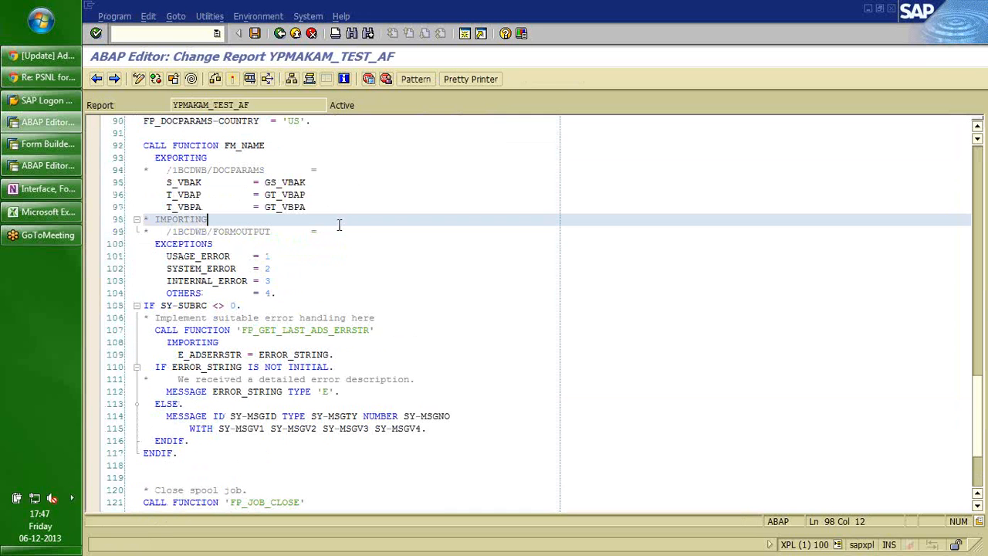
pyautogui.click(338, 225)
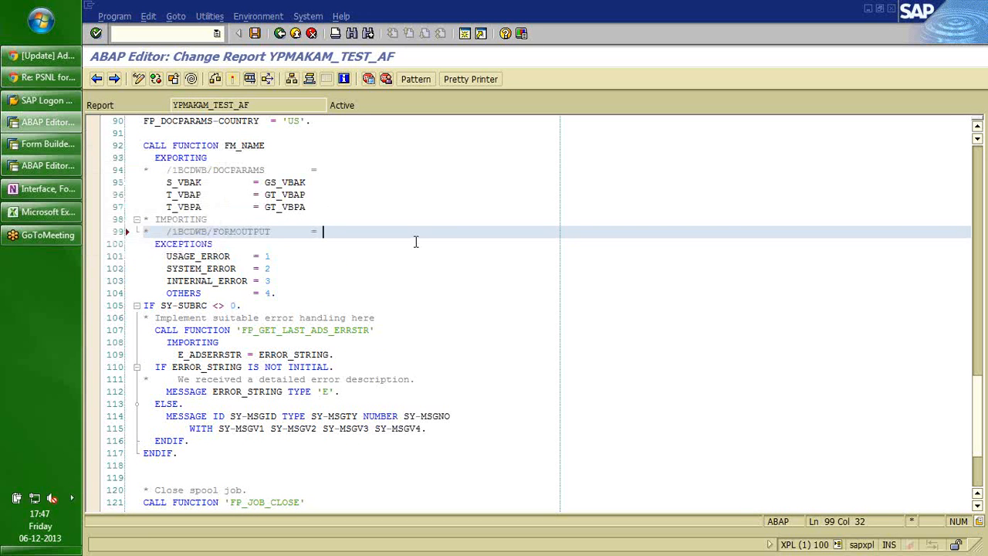
pyautogui.click(43, 145)
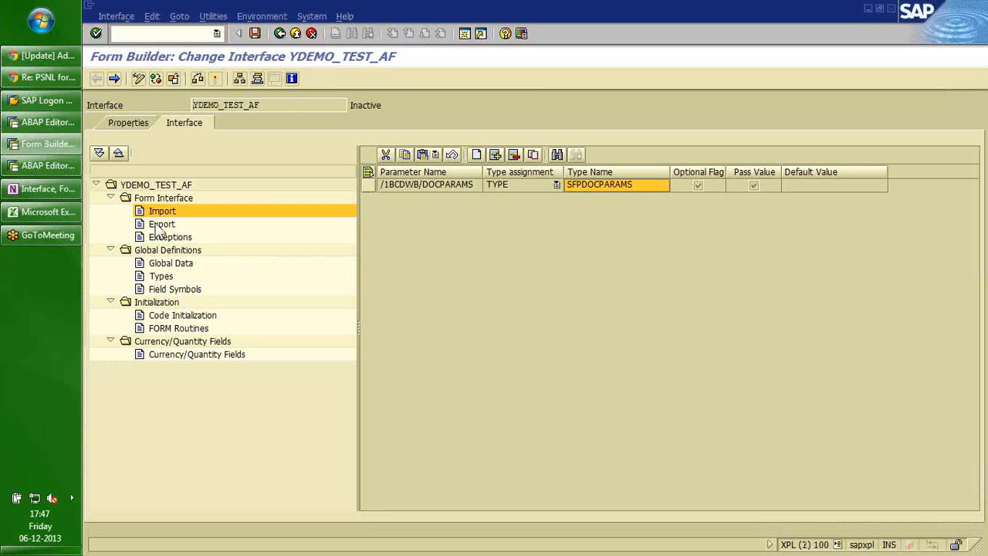
# Inspect the export parameter's FPFORMOUTPUT structure and its PDF (RAWSTRING), PDL and XML fields.
pyautogui.click(161, 224)
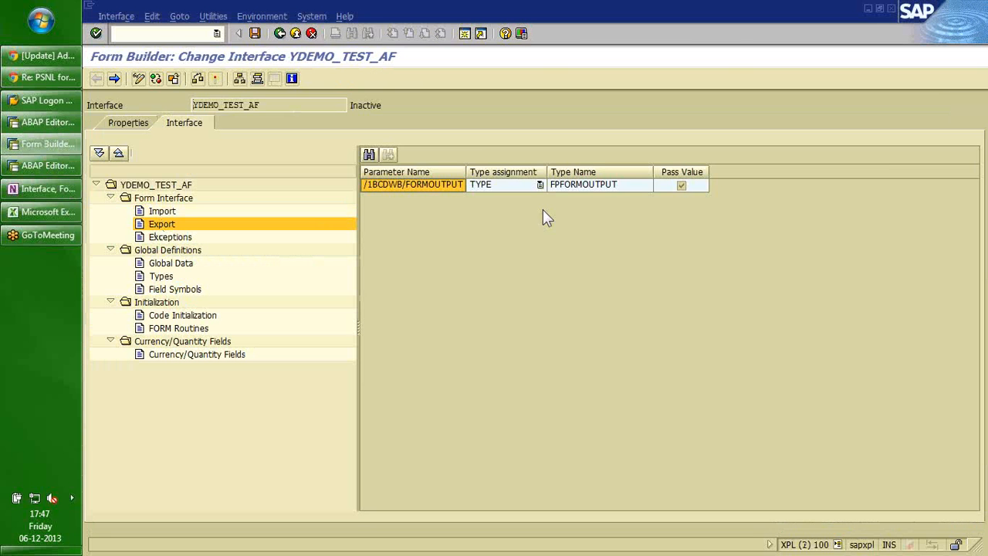
pyautogui.click(586, 185)
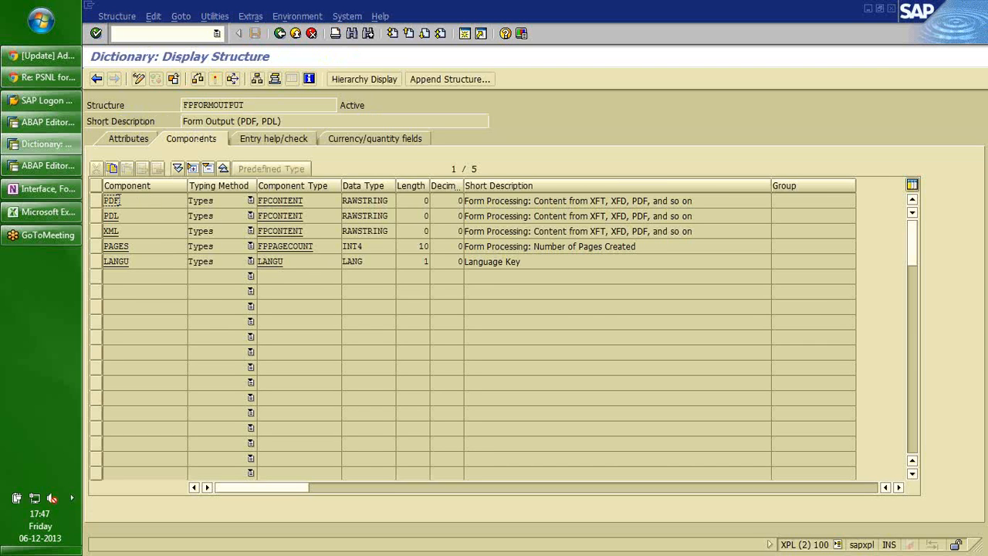
pyautogui.moveTo(147, 201); pyautogui.dragTo(105, 201)
pyautogui.click(104, 202)
pyautogui.click(367, 202)
pyautogui.click(132, 219)
pyautogui.click(128, 232)
pyautogui.click(96, 80)
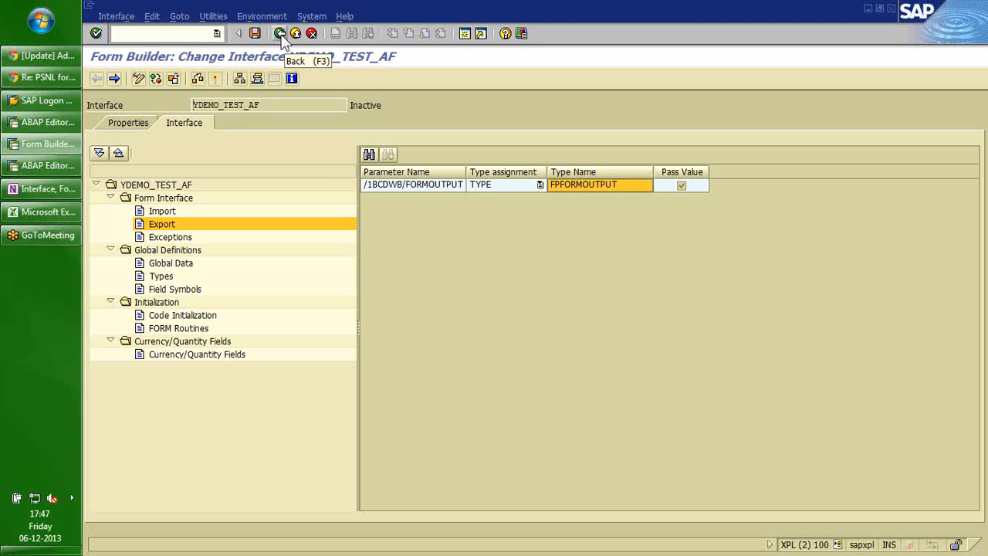
# Switch YDEMO_TEST_AF to change mode at its Import parameters, then return to the driver's function call.
pyautogui.click(126, 125)
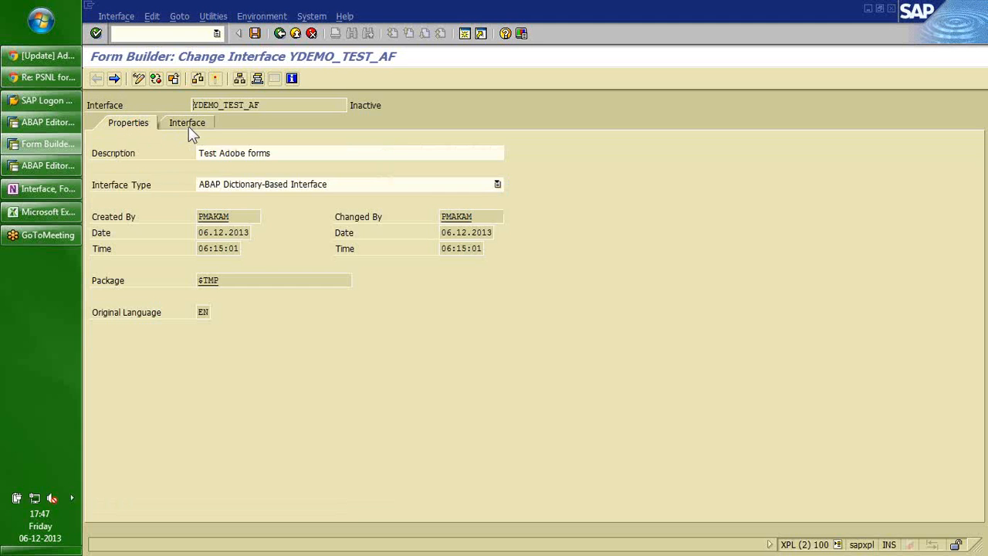
pyautogui.click(188, 126)
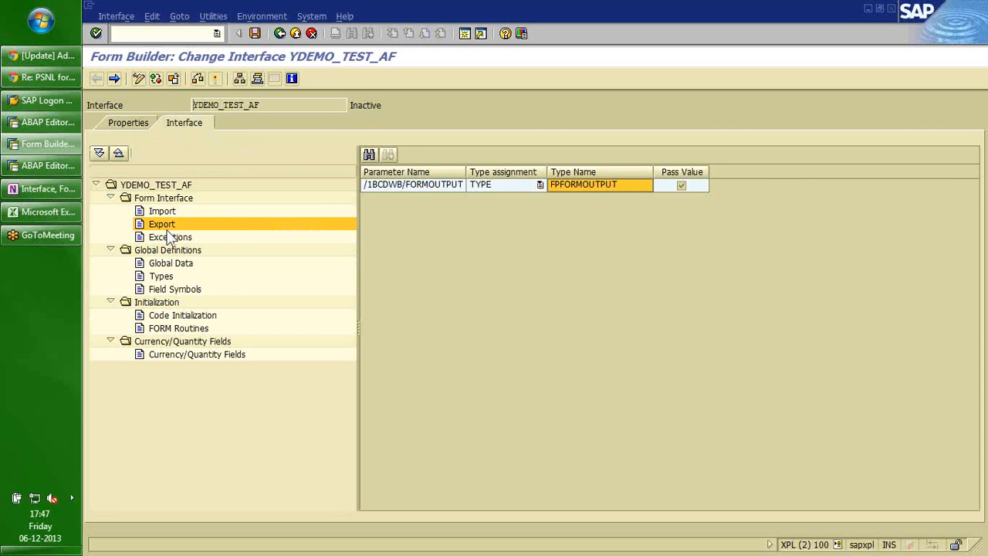
pyautogui.click(137, 78)
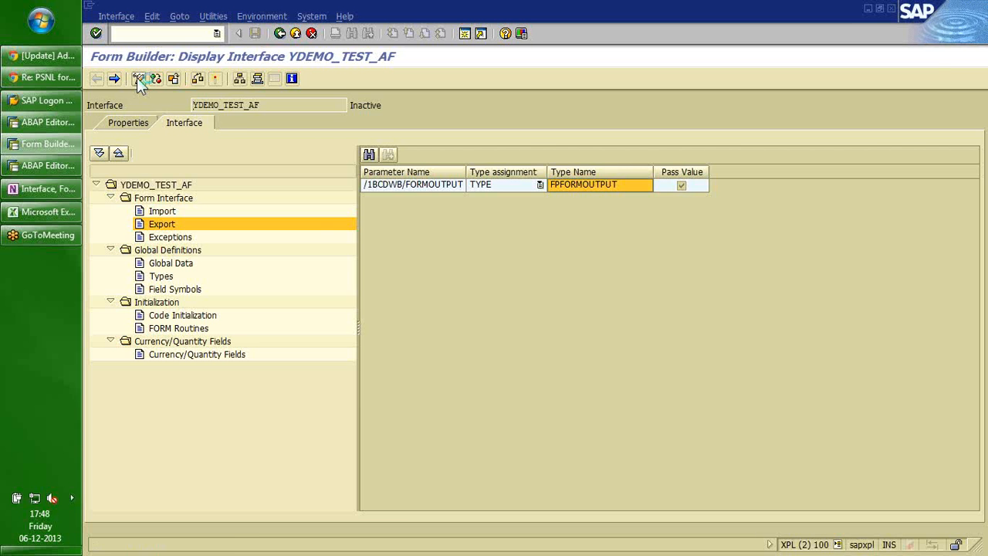
pyautogui.click(136, 78)
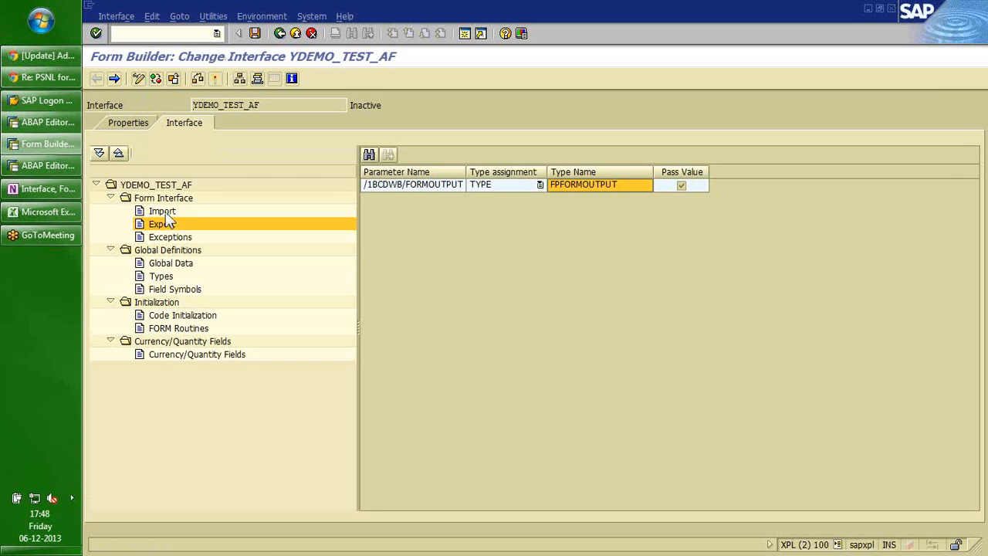
pyautogui.click(166, 214)
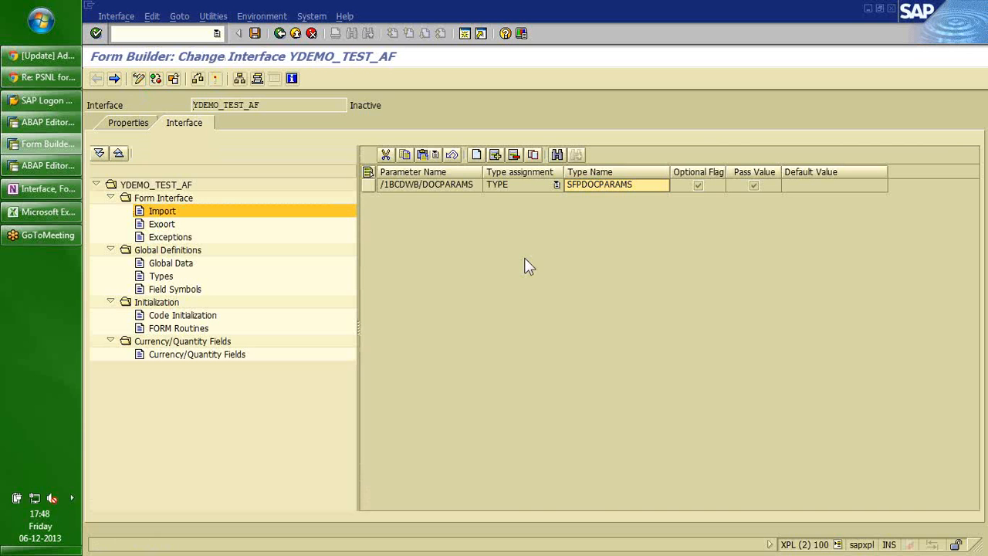
pyautogui.click(57, 126)
pyautogui.click(317, 182)
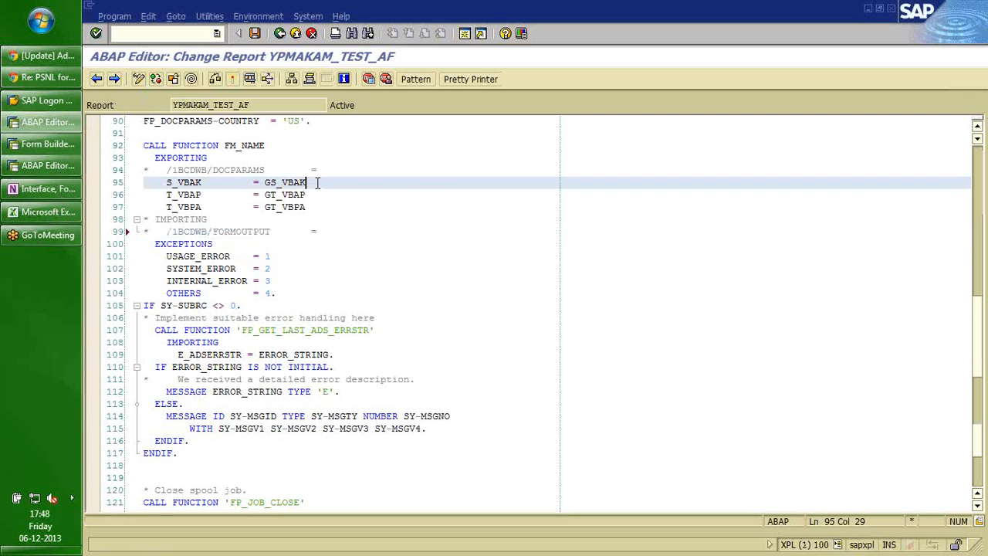
# Scroll up to the DATA declarations at the top of the driver program.
pyautogui.press('pageup')
pyautogui.press('pageup')
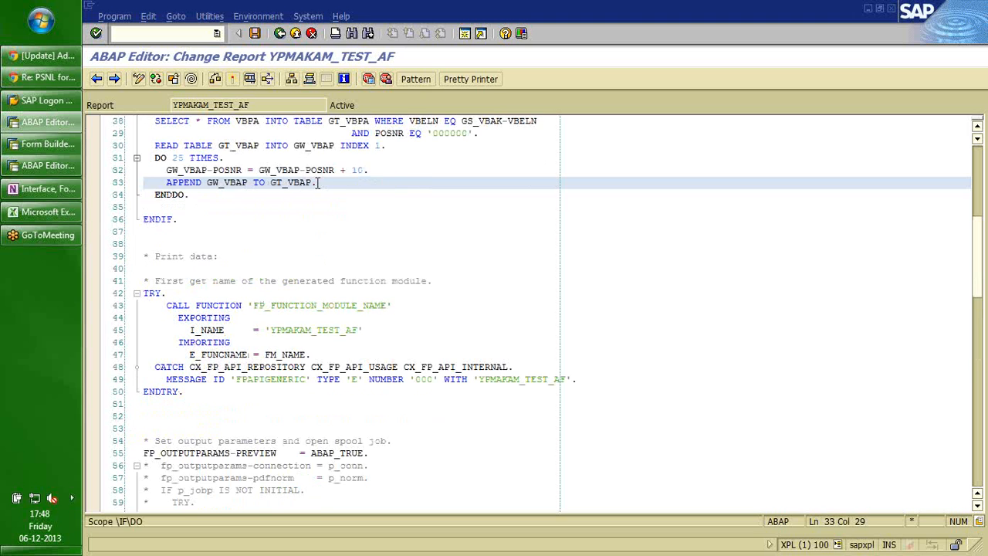
pyautogui.press('pageup')
pyautogui.press('Down')
pyautogui.press('Down')
pyautogui.press('Down')
pyautogui.press('Down')
pyautogui.press('Down')
pyautogui.press('Down')
pyautogui.press('Down')
pyautogui.press('Down')
pyautogui.press('Down')
pyautogui.press('Down')
pyautogui.press('Down')
pyautogui.press('Down')
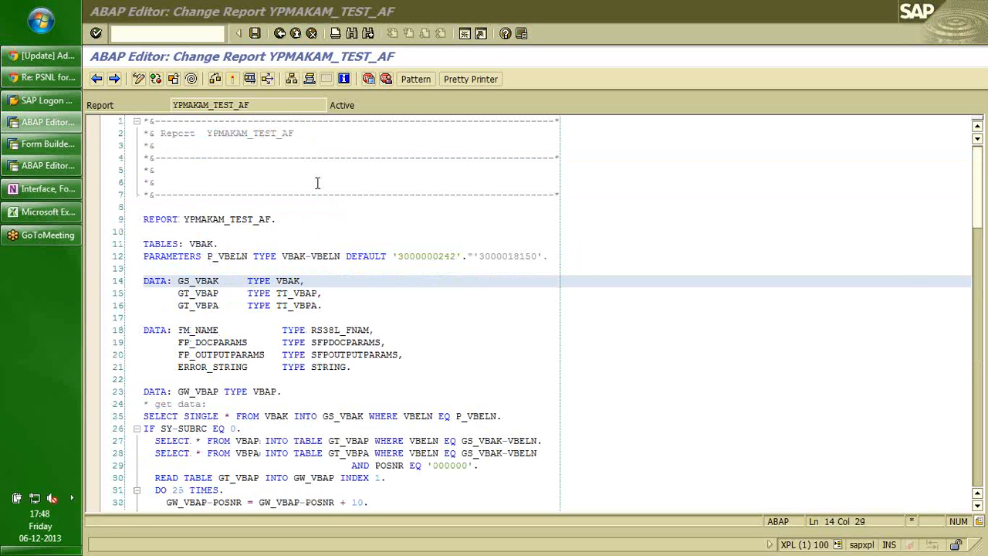
# Add import parameter S_VBAK of type VBAK to interface YDEMO_TEST_AF.
pyautogui.hotkey('alt', 'Tab')
pyautogui.click(476, 156)
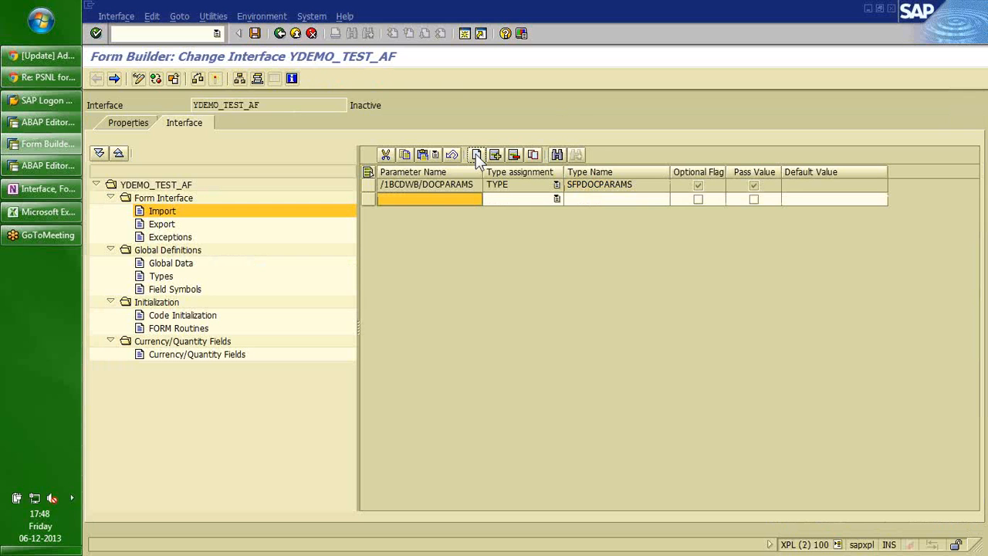
pyautogui.click(445, 202)
pyautogui.press('capslock')
pyautogui.write('S_')
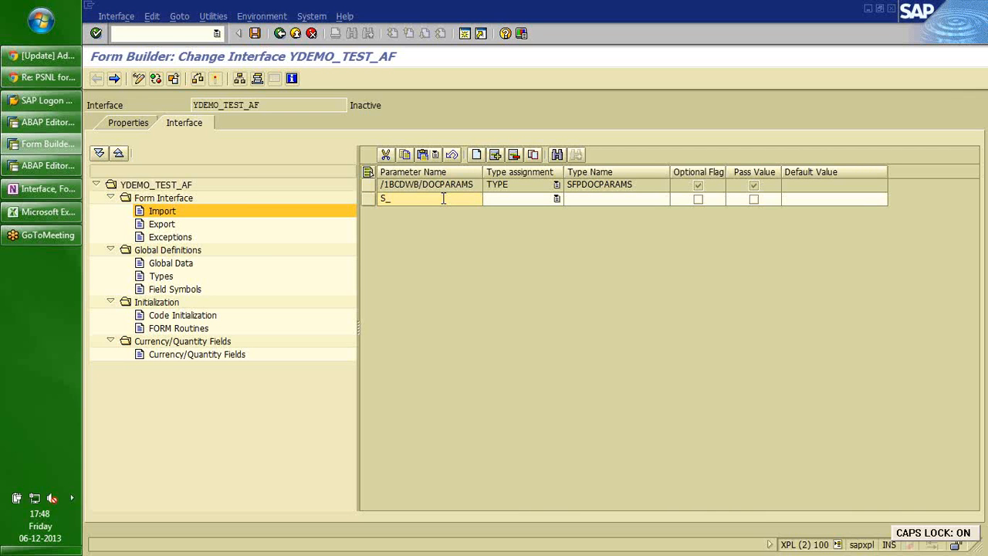
pyautogui.write('VBAK')
pyautogui.press('Tab')
pyautogui.press('Tab')
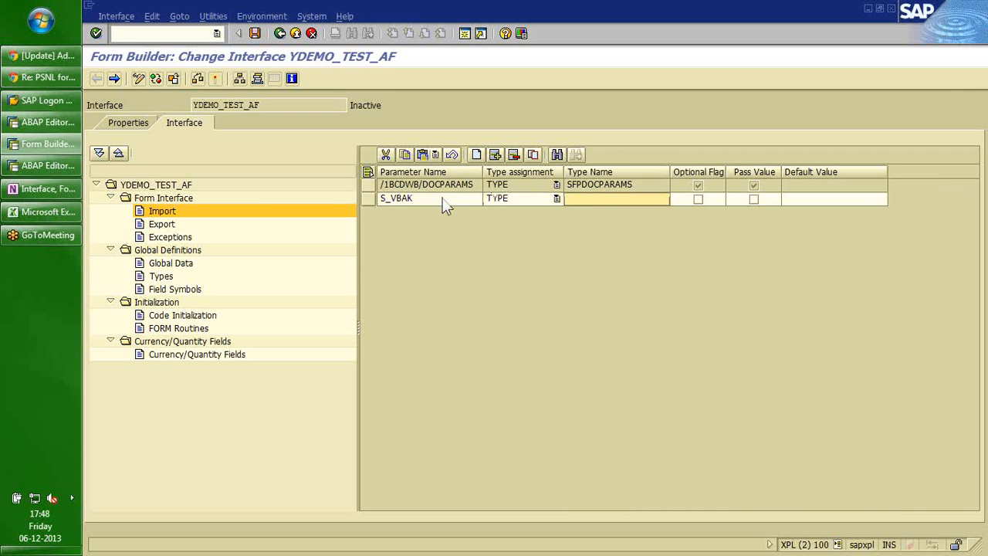
pyautogui.write('VBAK')
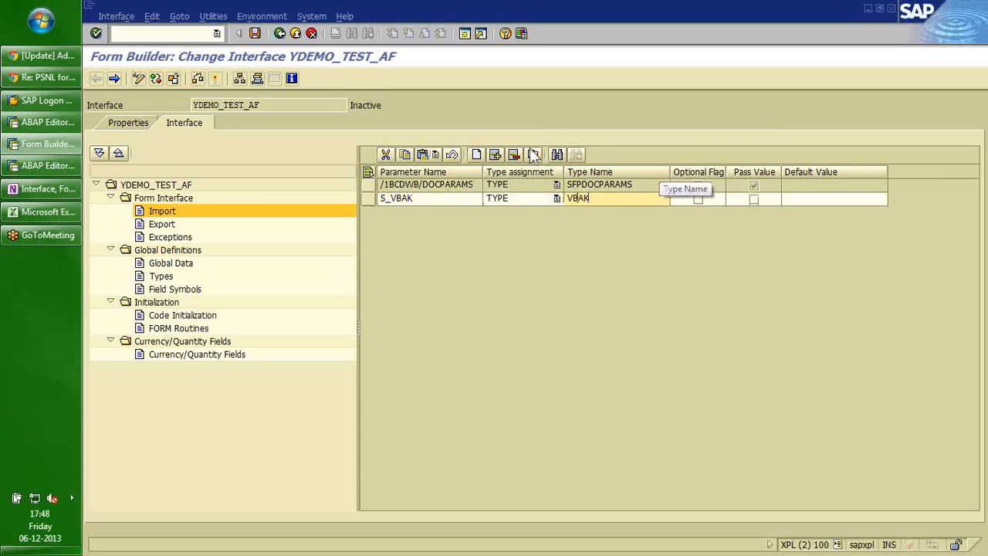
# Add a second import parameter T_VBAP with TYPE TT_VBAP.
pyautogui.click(476, 156)
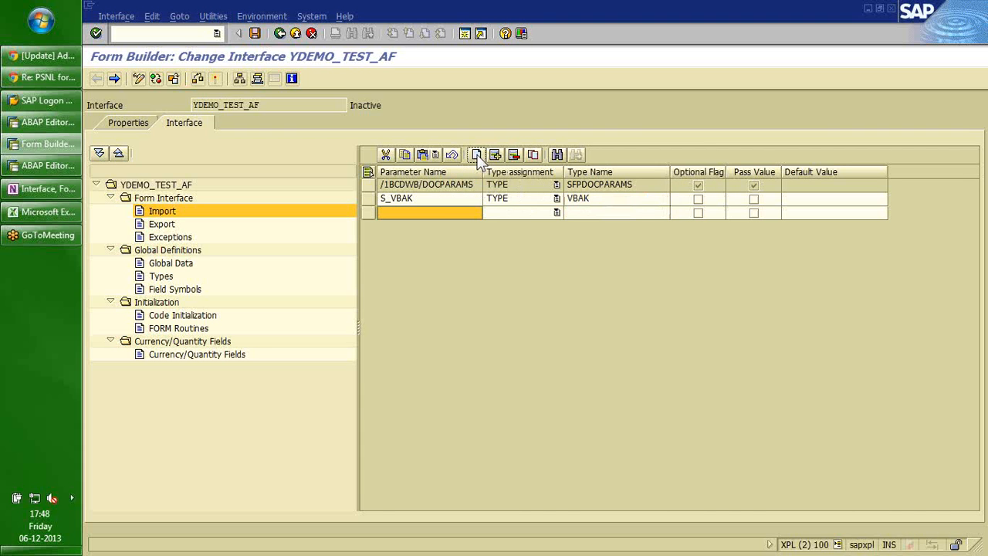
pyautogui.click(431, 212)
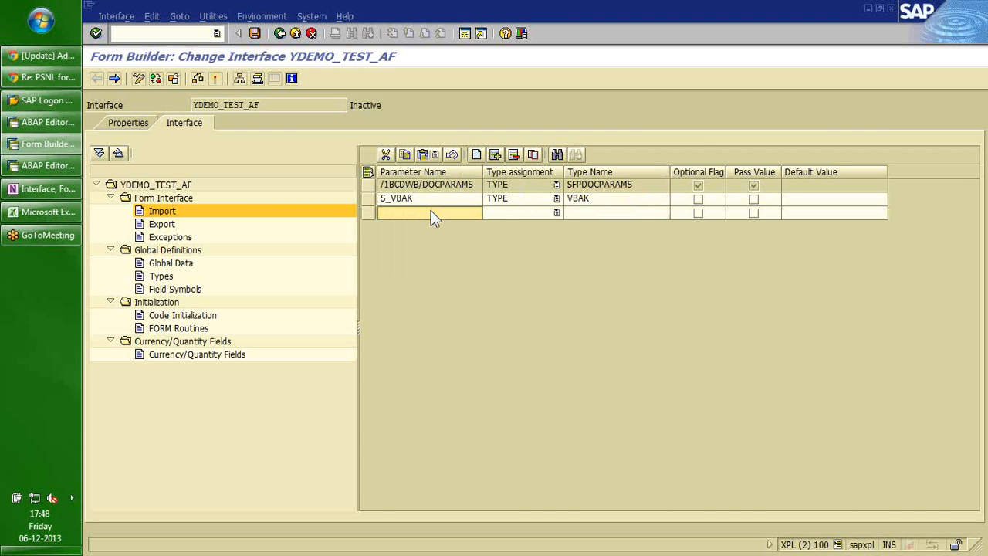
pyautogui.write('T_VBAP')
pyautogui.press('Tab')
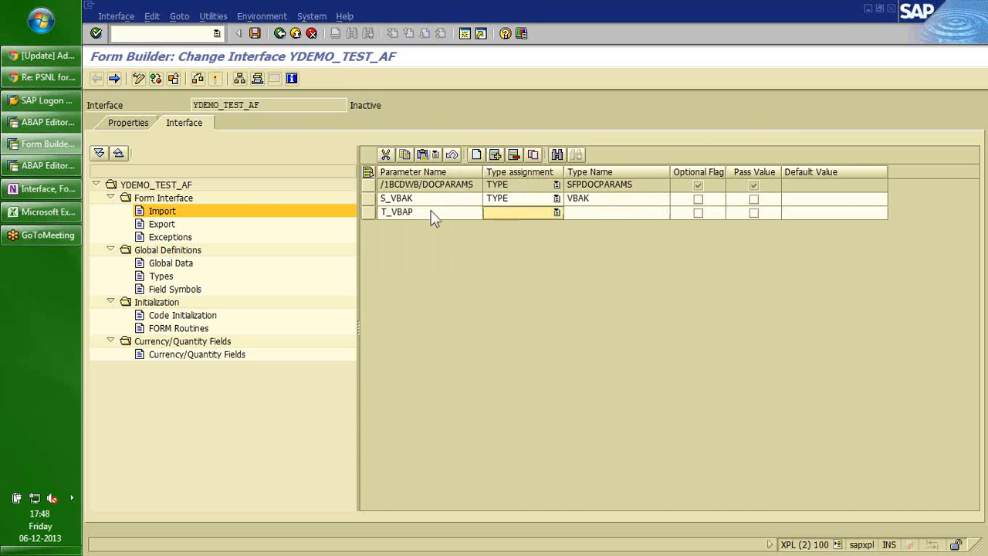
pyautogui.write('TYPE')
pyautogui.press('Tab')
pyautogui.write('TT_VBAP')
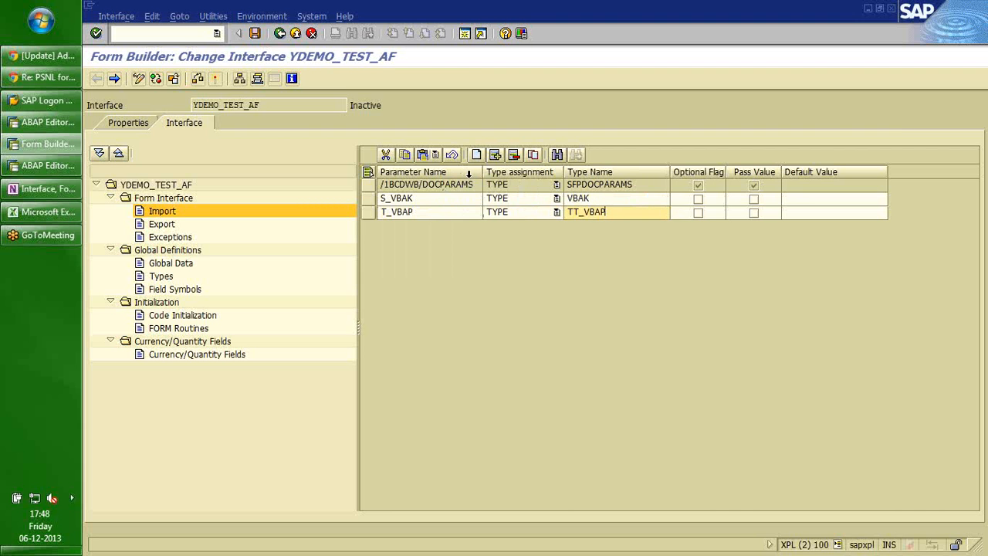
# Add import parameter T_VBPA of type TT_VBPA and save the interface.
pyautogui.click(476, 154)
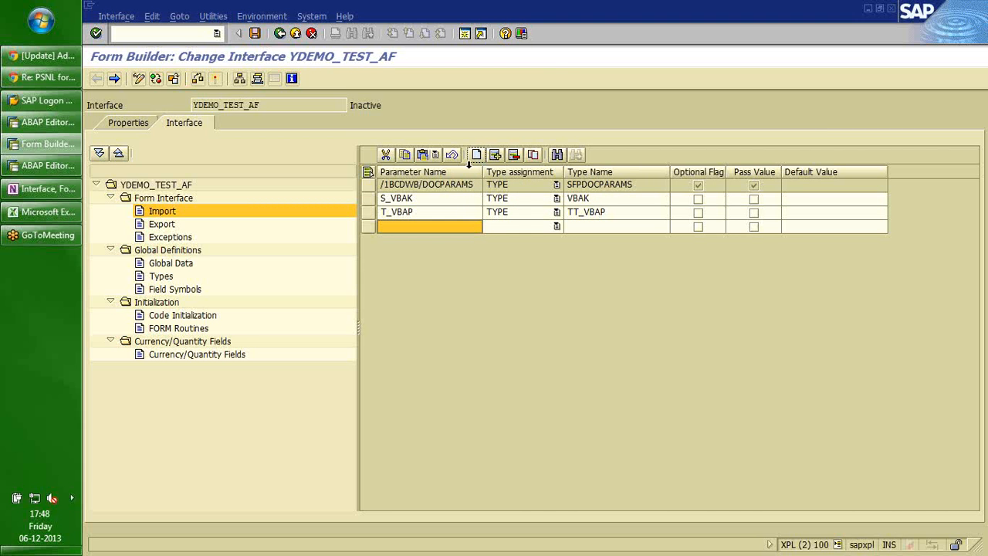
pyautogui.click(432, 225)
pyautogui.write('T_VBPA')
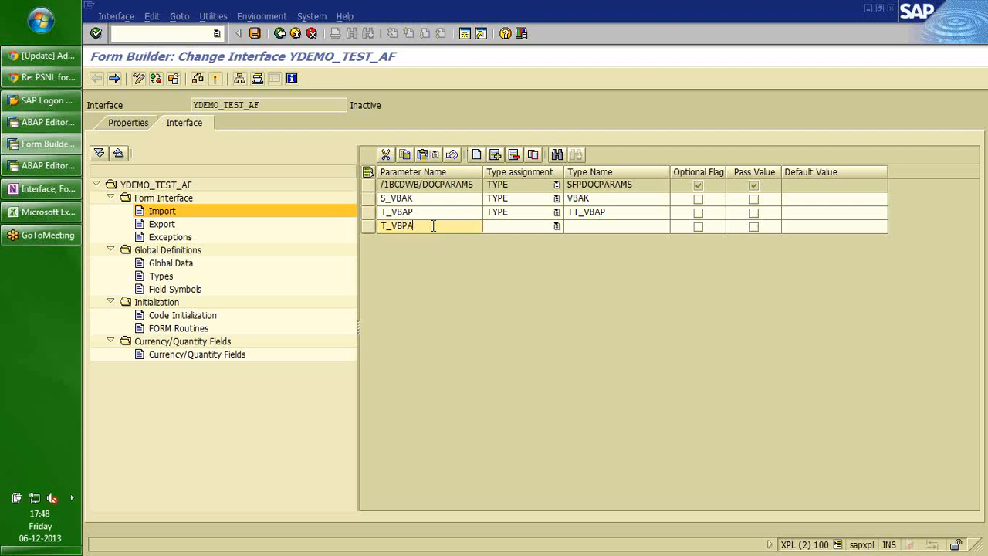
pyautogui.press('Tab')
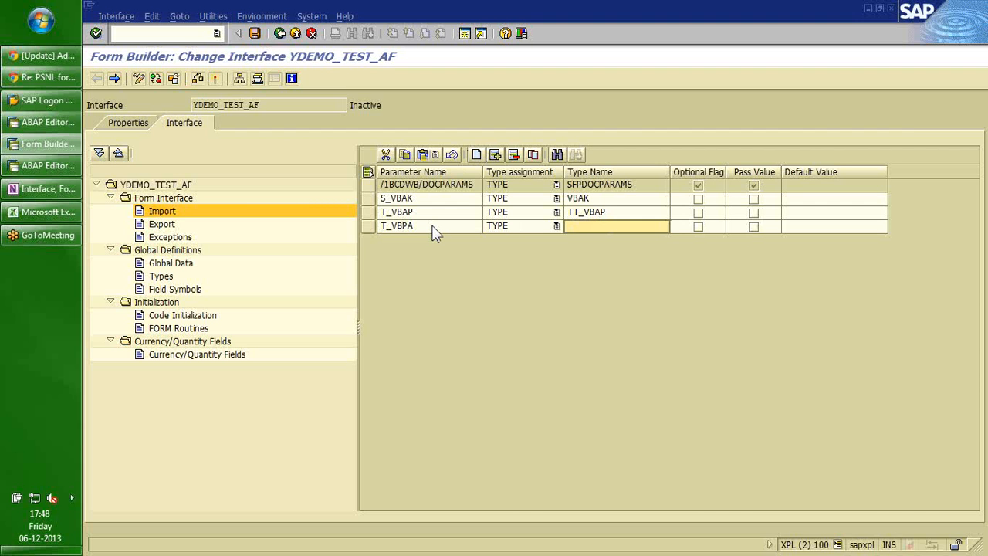
pyautogui.write('TT_VBPA')
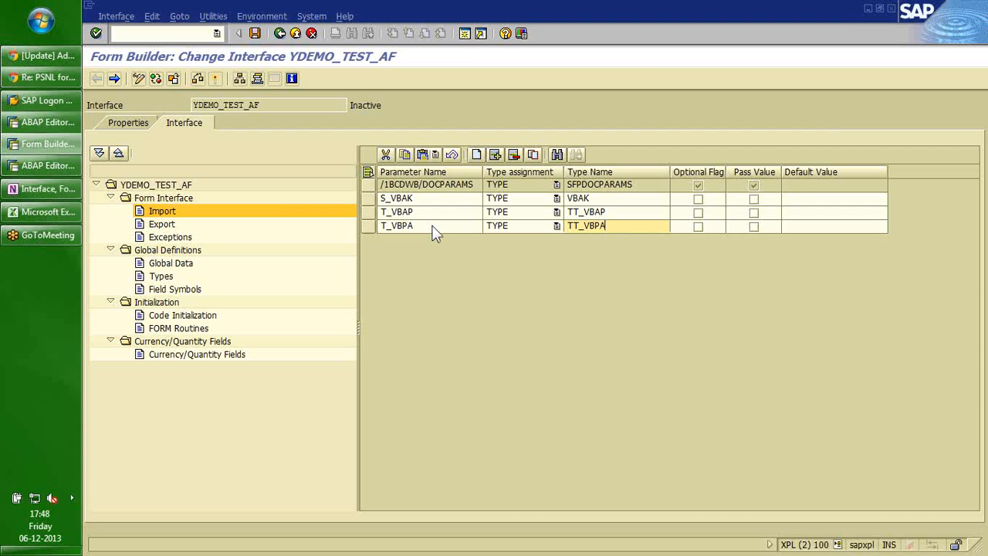
pyautogui.press('Return')
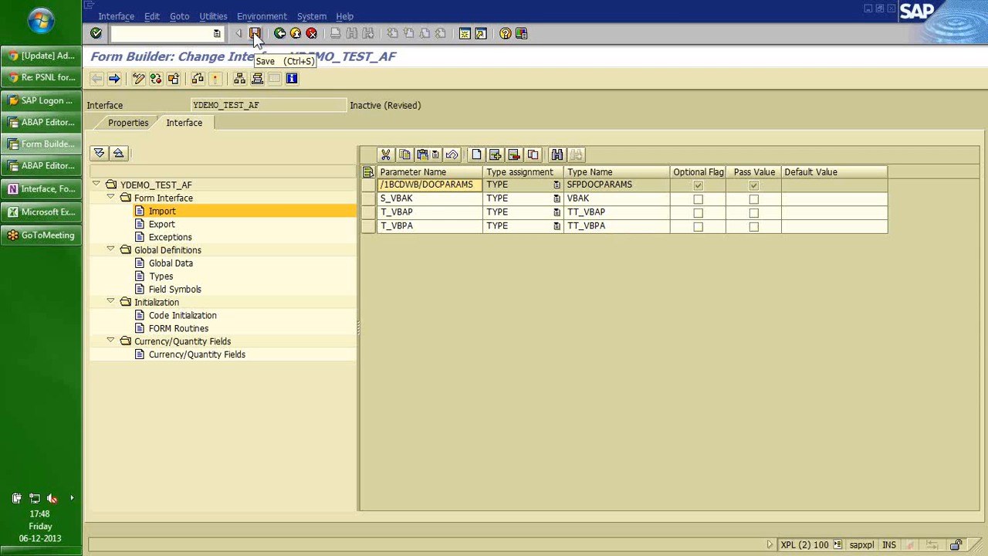
pyautogui.click(255, 34)
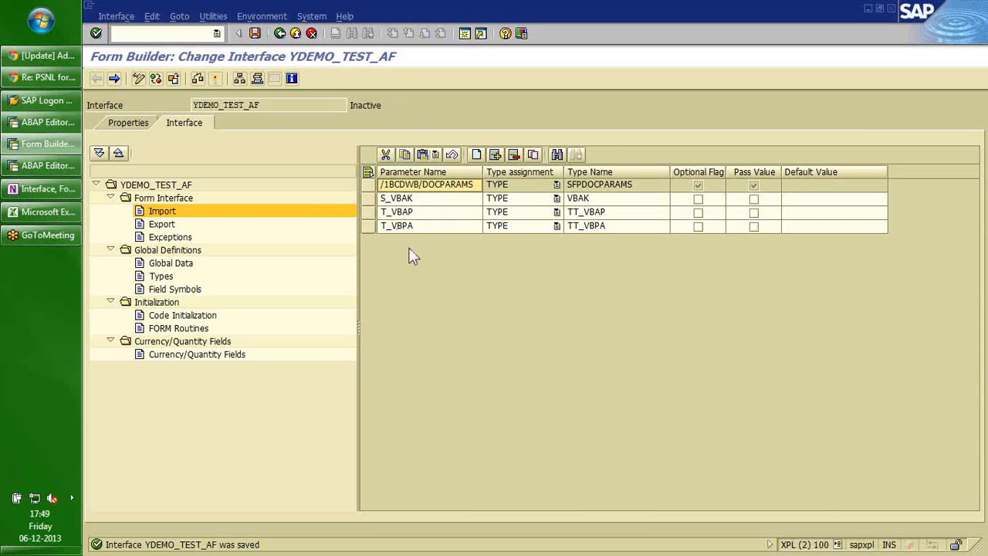
# Insert an empty row in Global Data, check Code Initialization and FORM Routines, return to Global Data.
pyautogui.click(165, 265)
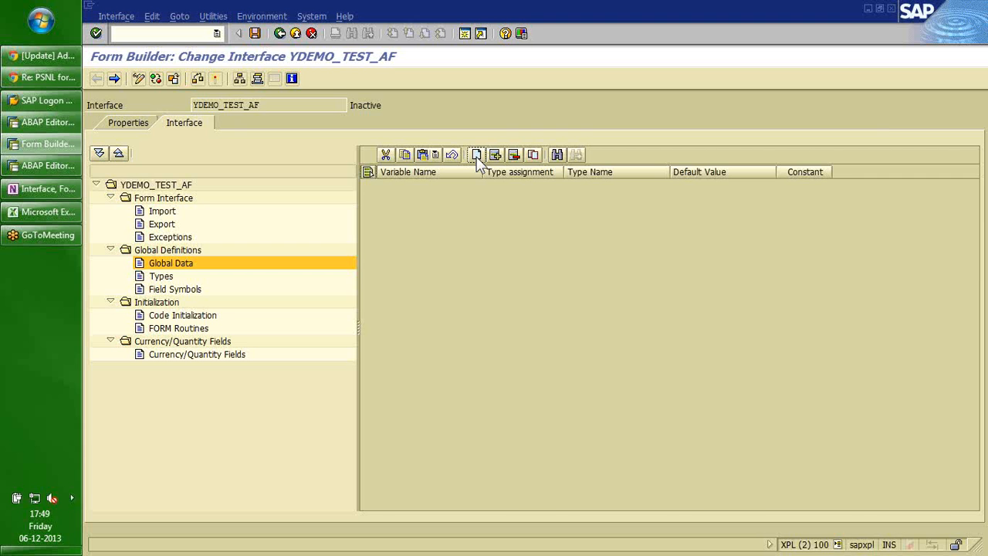
pyautogui.click(477, 155)
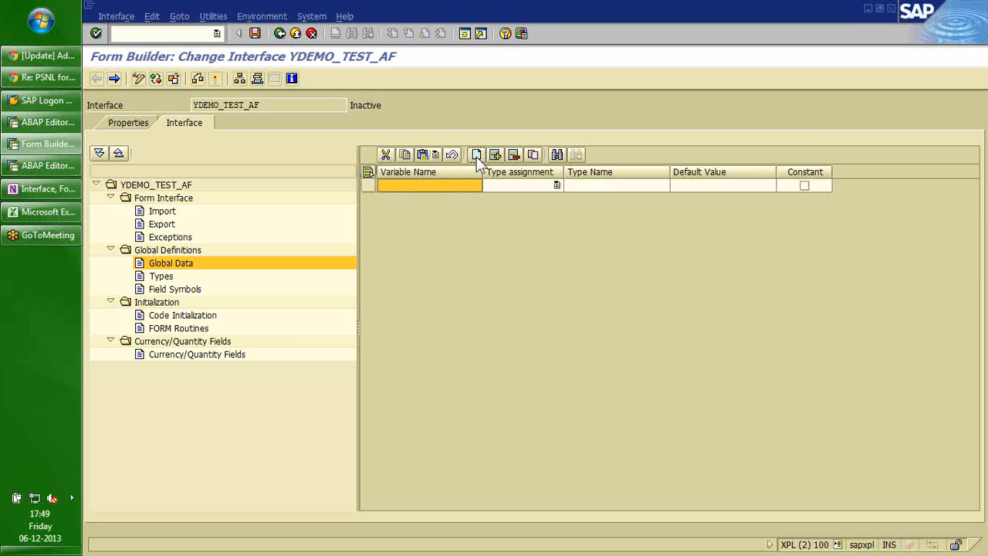
pyautogui.click(169, 318)
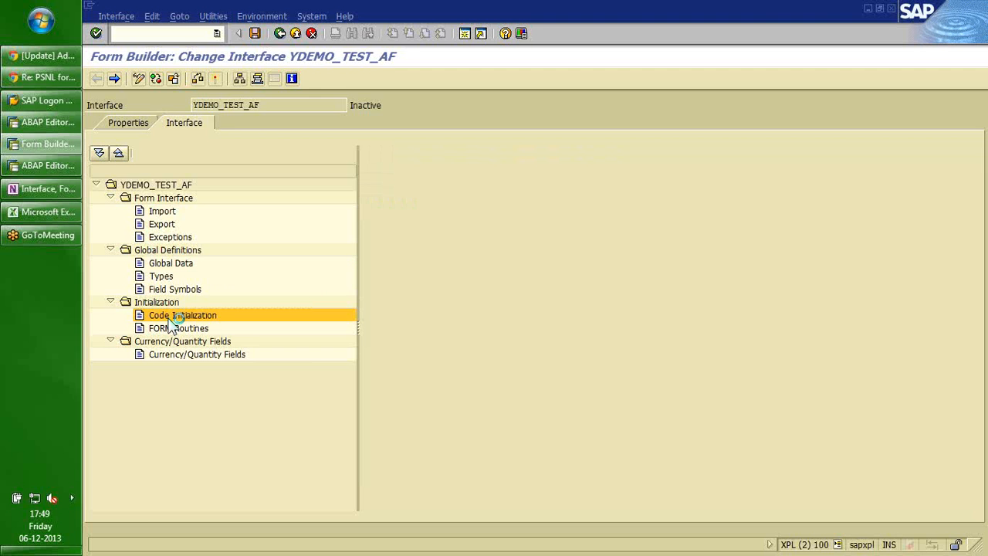
pyautogui.click(171, 330)
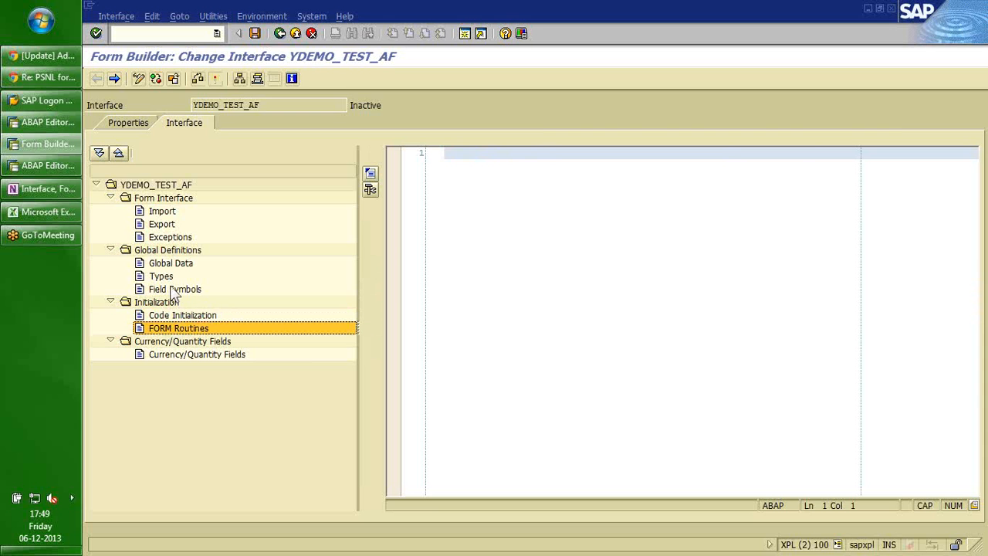
pyautogui.click(158, 264)
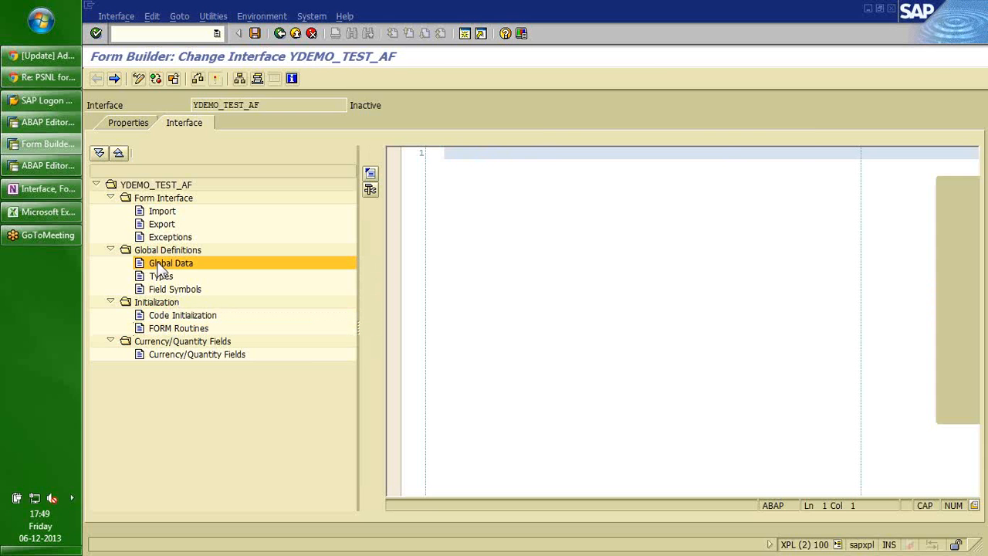
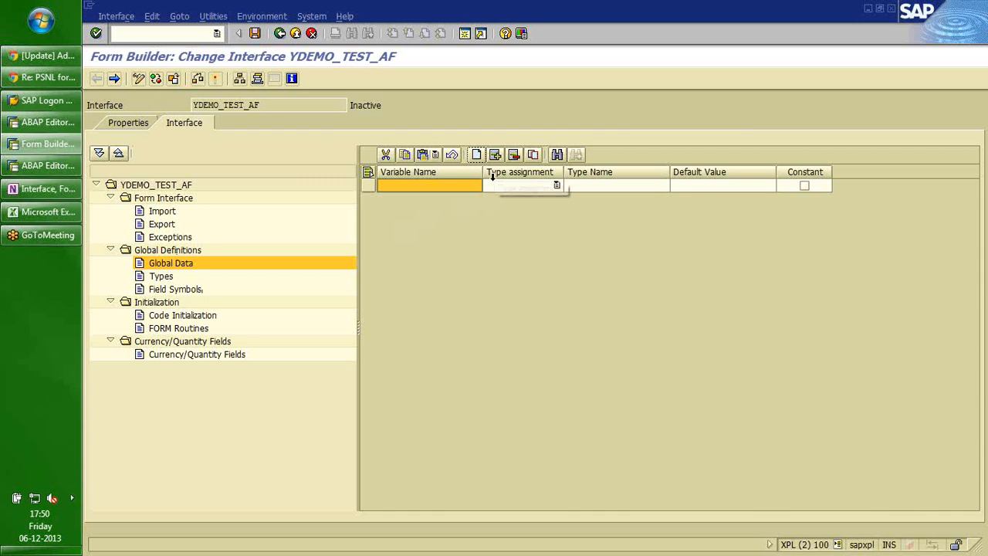
# Delete the empty Global Data row, then save and activate the YDEMO_TEST_AF interface.
pyautogui.click(513, 154)
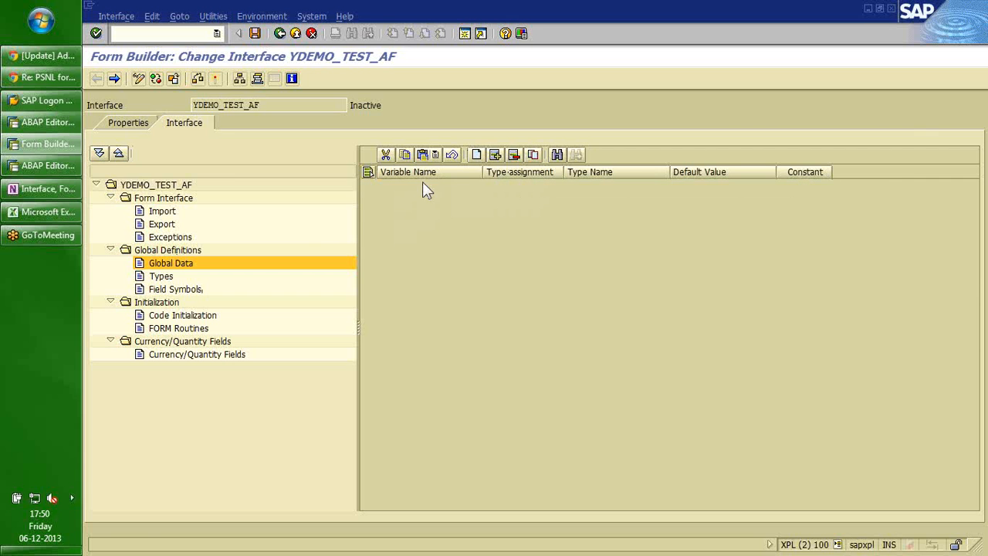
pyautogui.click(254, 33)
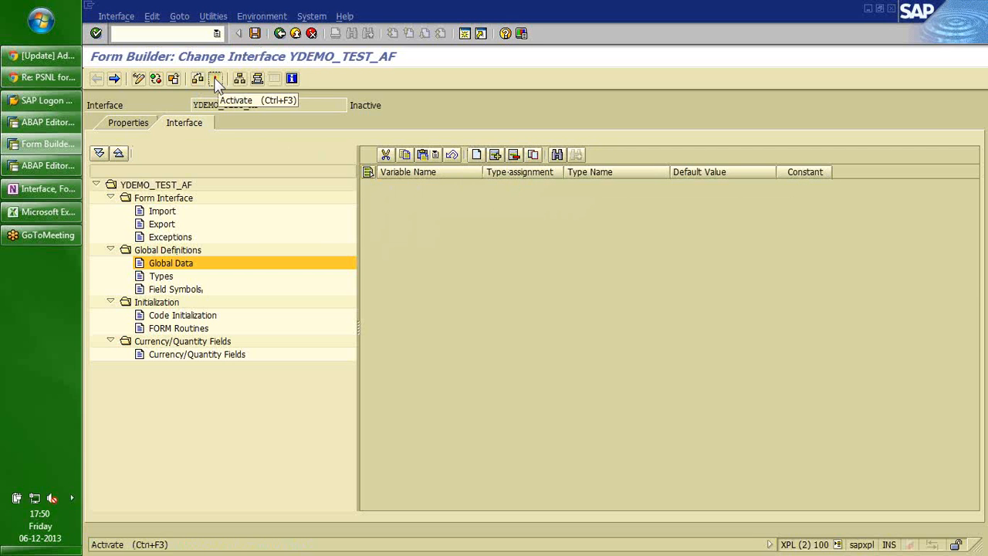
pyautogui.click(216, 79)
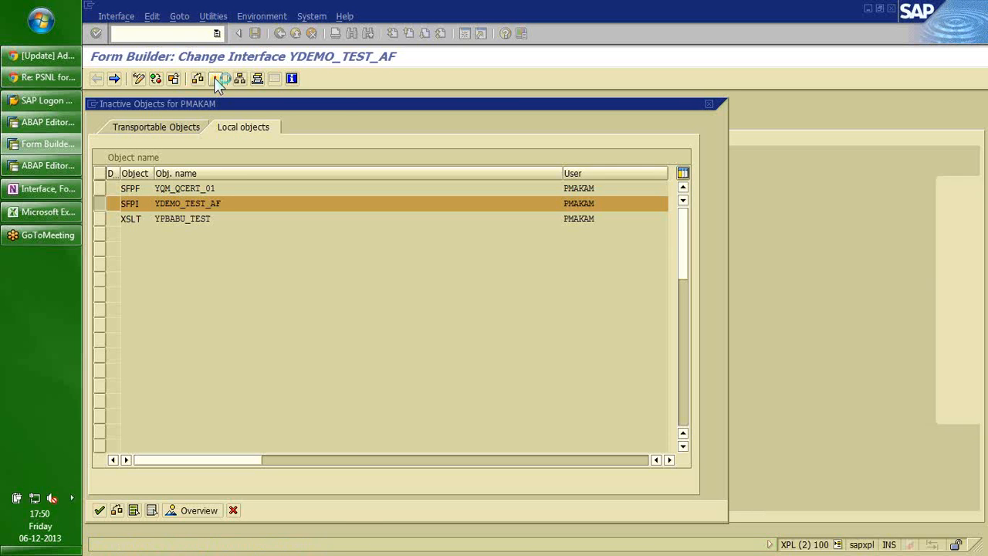
pyautogui.press('Return')
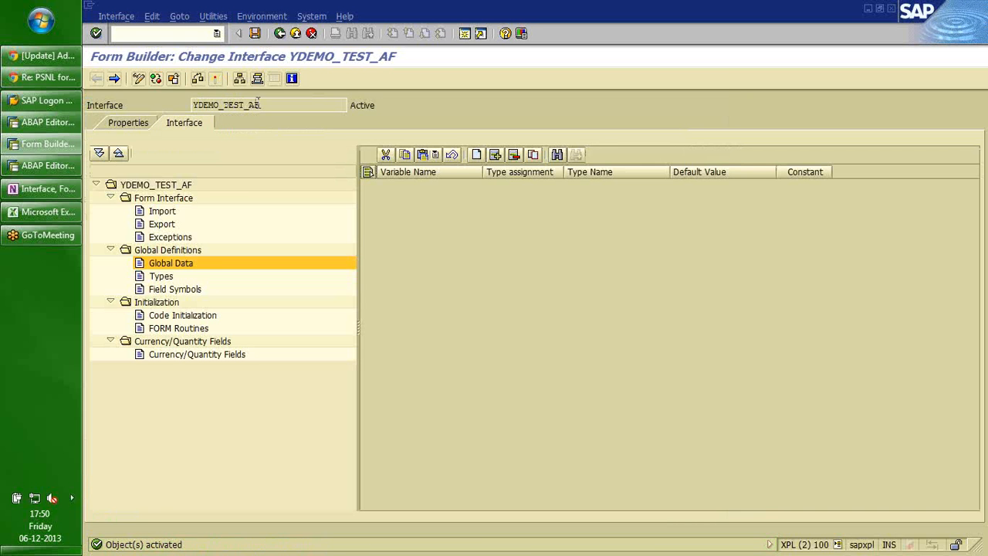
# Copy the interface name YDEMO_TEST_AF and return to the Form Builder entry screen.
pyautogui.moveTo(260, 105); pyautogui.dragTo(188, 105)
pyautogui.hotkey('ctrl', 'c')
pyautogui.click(279, 34)
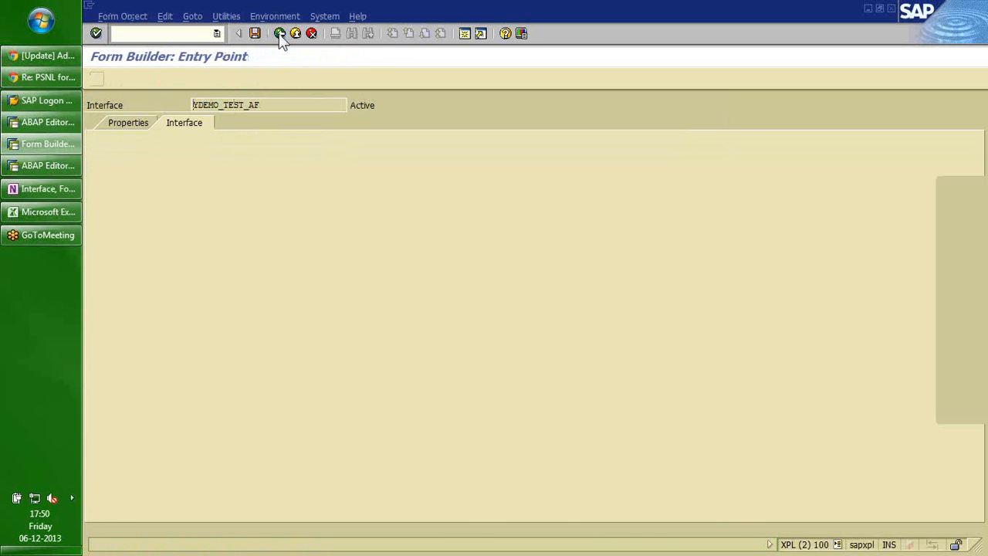
# Enter YDEMO_TEST_AF as the form name and start creating the form.
pyautogui.click(98, 139)
pyautogui.click(256, 137)
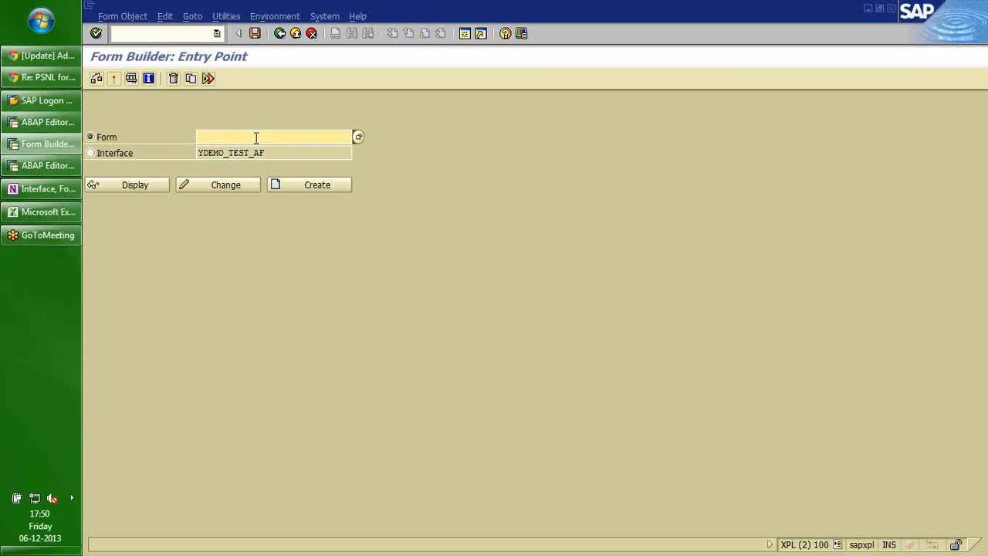
pyautogui.hotkey('ctrl', 'v')
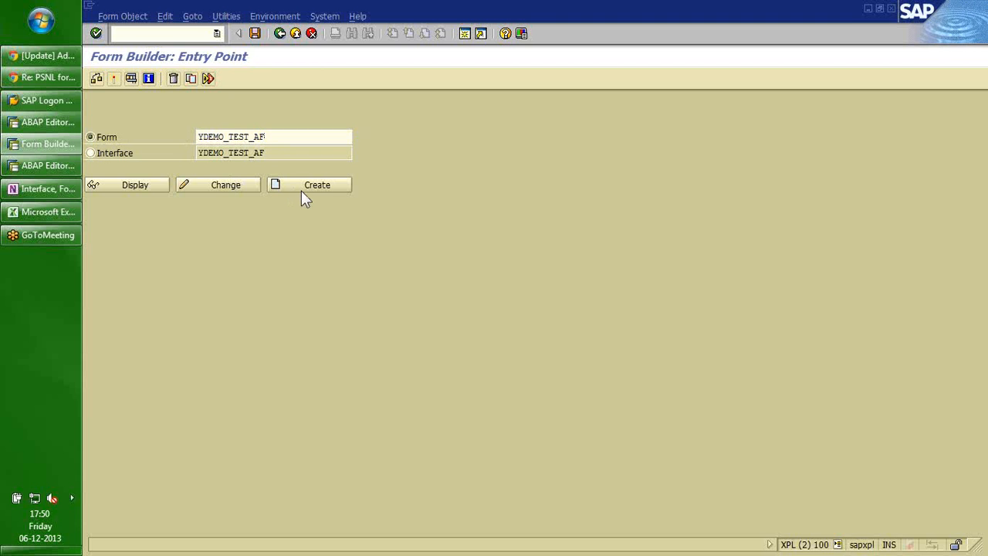
pyautogui.click(307, 186)
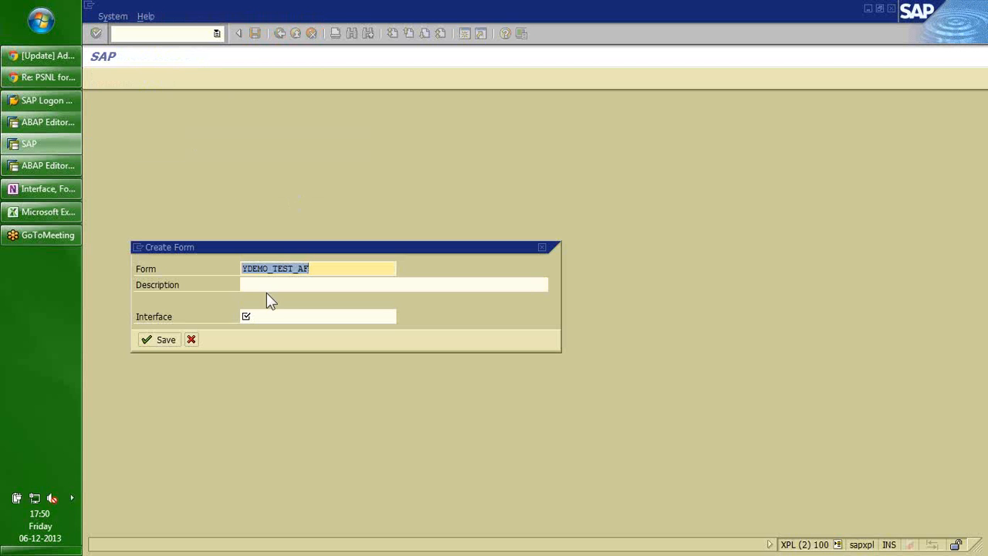
# Give the new form the description 'Test'.
pyautogui.click(266, 286)
pyautogui.write('tEST')
pyautogui.press('BackSpace')
pyautogui.press('BackSpace')
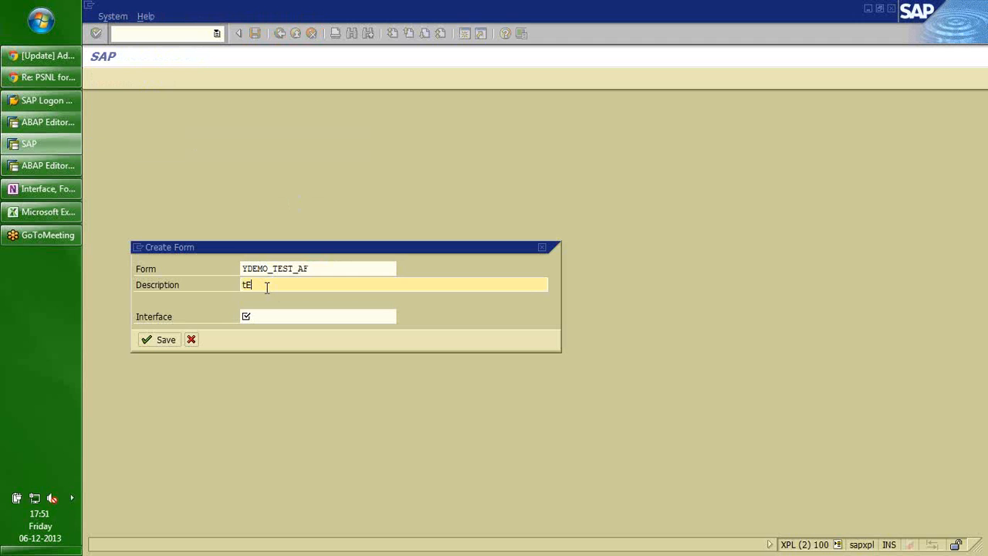
pyautogui.press('BackSpace')
pyautogui.press('capslock')
pyautogui.press('BackSpace')
pyautogui.press('capslock')
pyautogui.write('TES')
pyautogui.press('BackSpace')
pyautogui.press('BackSpace')
pyautogui.press('BackSpace')
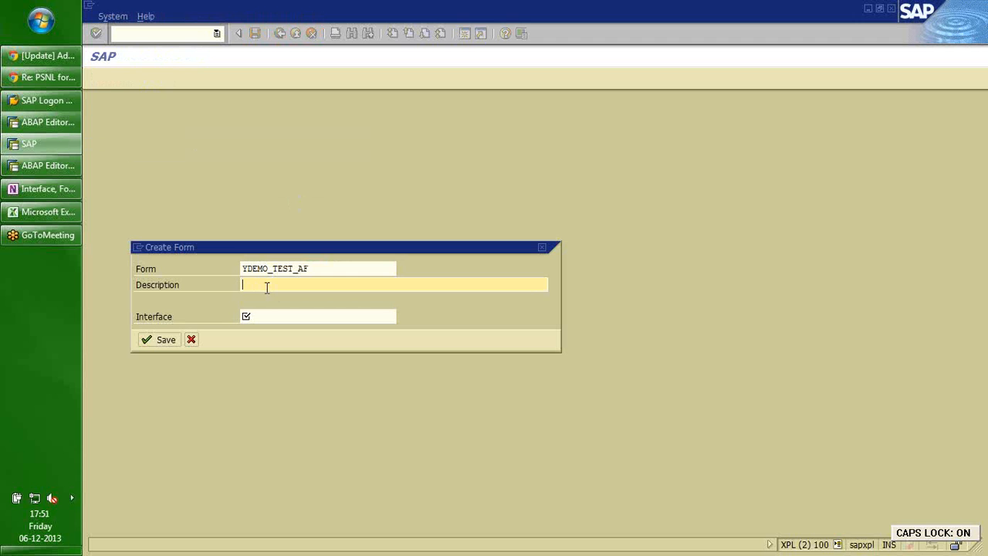
pyautogui.press('capslock')
pyautogui.write('Test')
pyautogui.press('Tab')
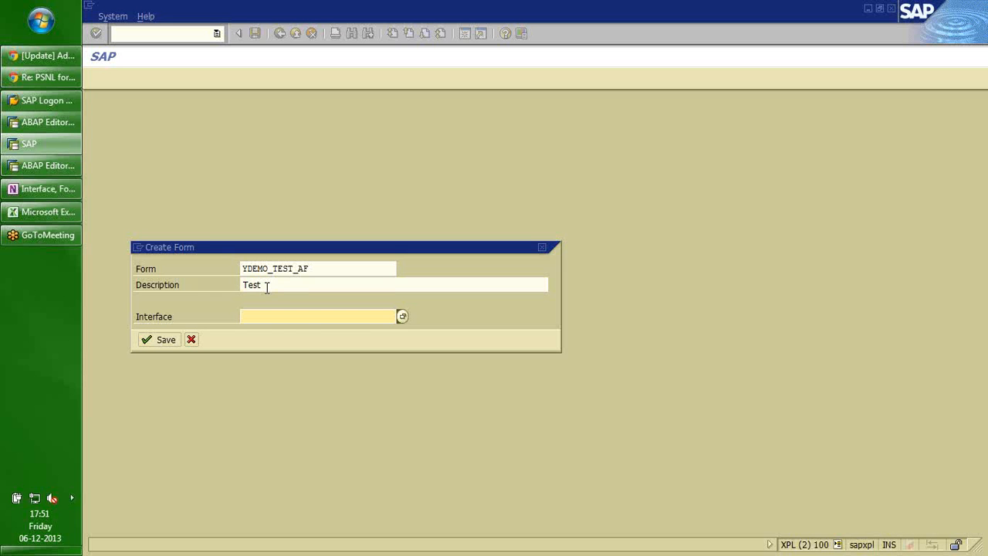
# Set the form's interface to YDEMO_TEST_AF and save it as a local object.
pyautogui.hotkey('ctrl', 'v')
pyautogui.press('Return')
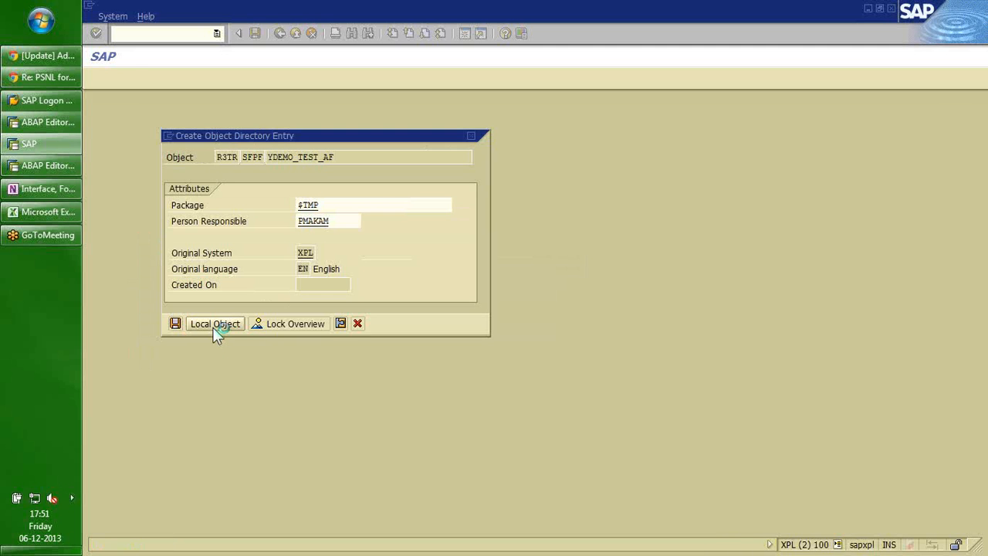
pyautogui.click(215, 324)
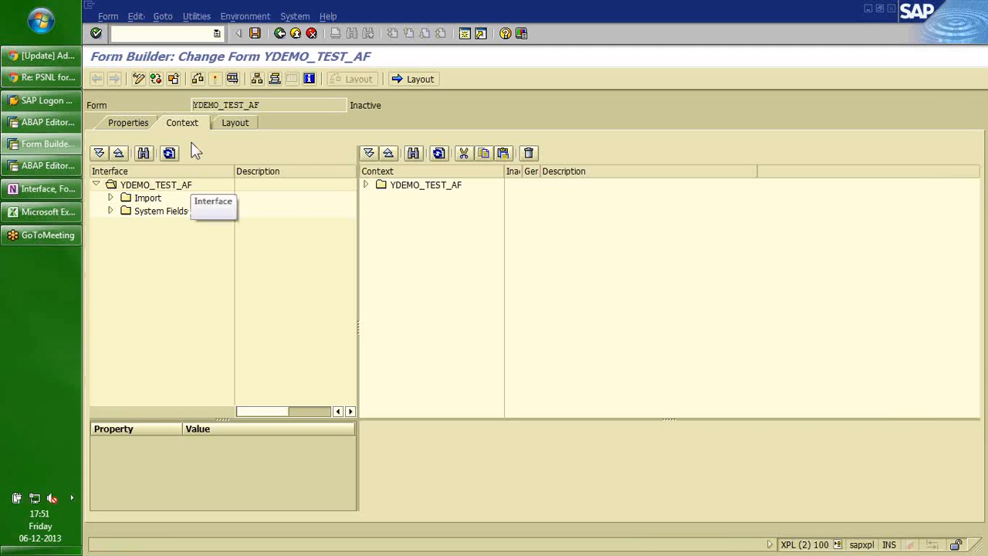
# Try activating the new form and cancel the resulting error dialog.
pyautogui.click(269, 229)
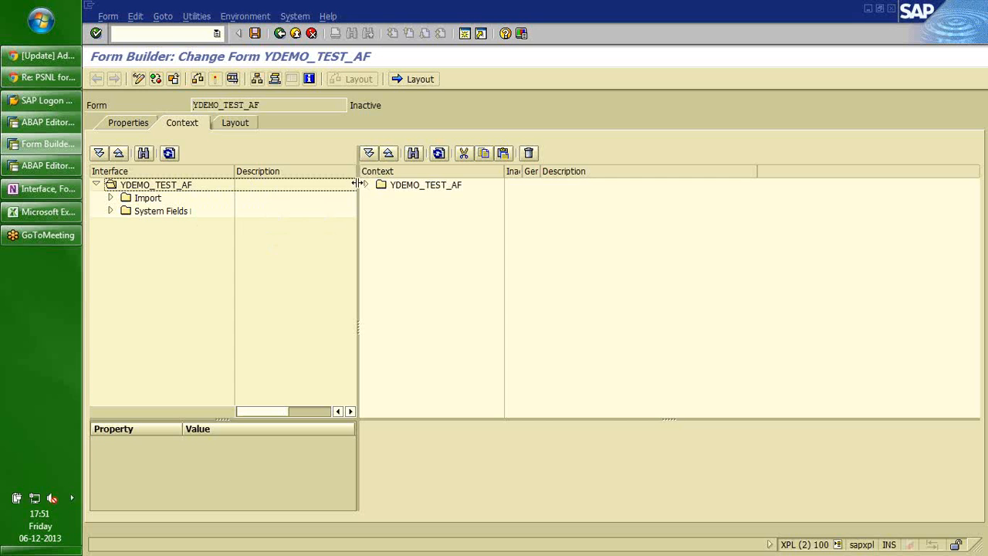
pyautogui.click(216, 78)
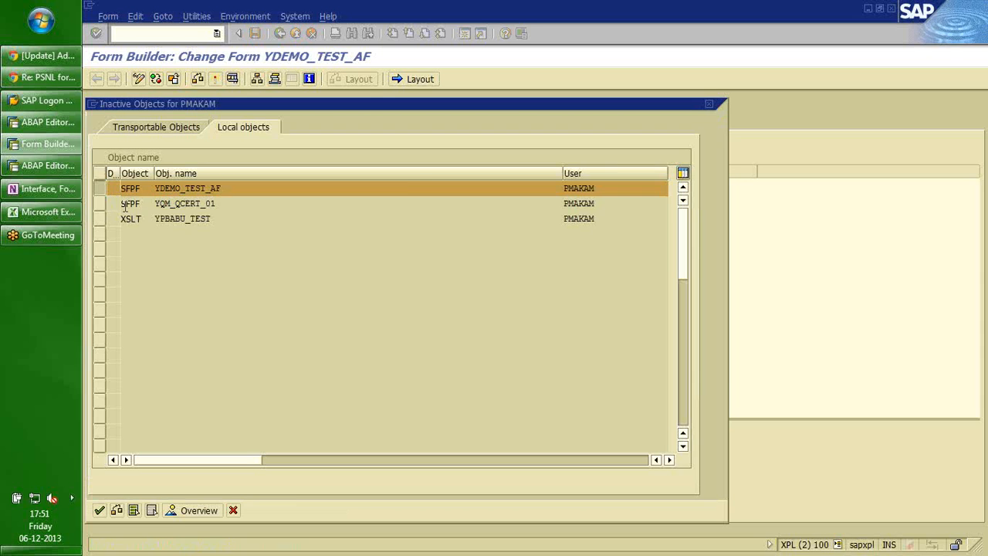
pyautogui.click(352, 272)
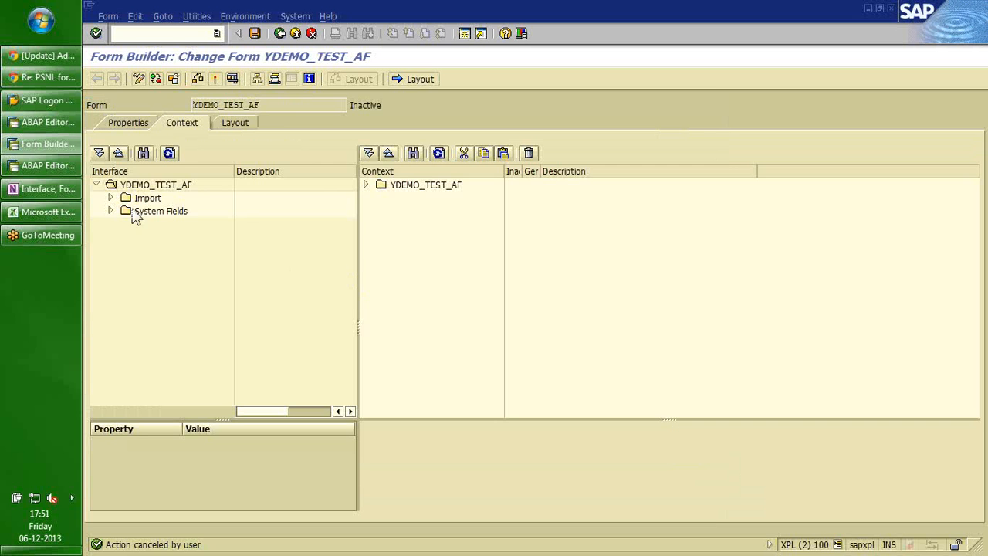
# Expand the interface's Import parameters and System Fields, plus the form context root.
pyautogui.click(112, 199)
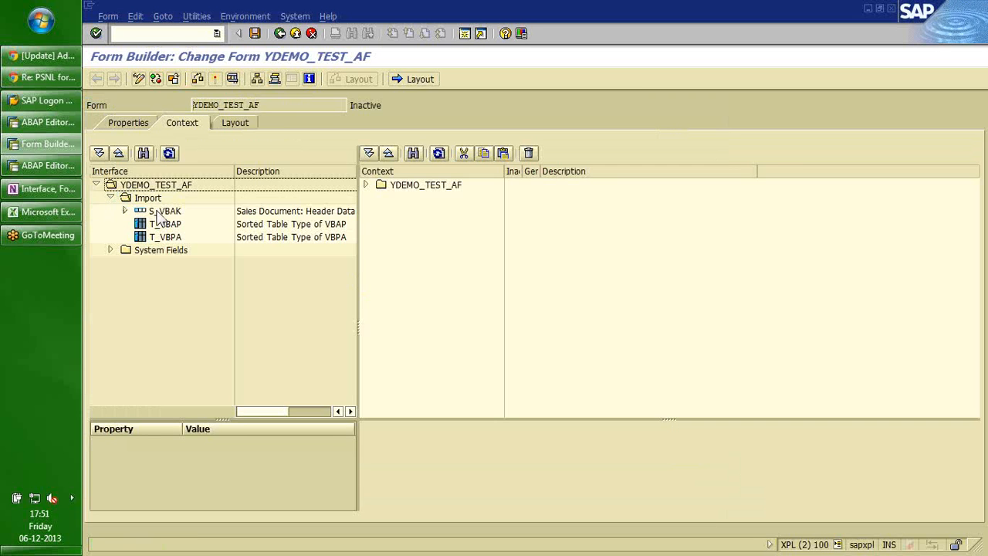
pyautogui.click(157, 215)
pyautogui.press('Down')
pyautogui.press('Down')
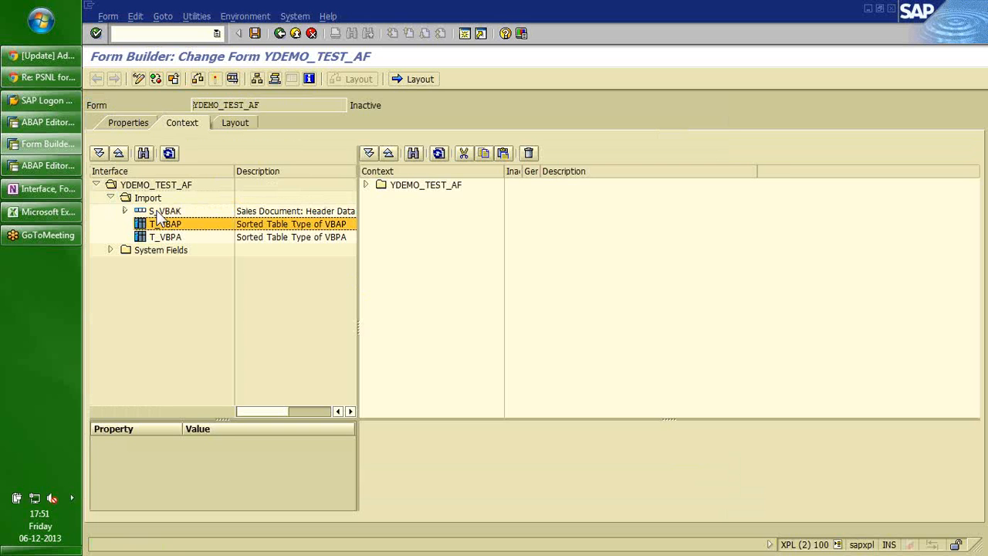
pyautogui.click(109, 250)
pyautogui.click(366, 185)
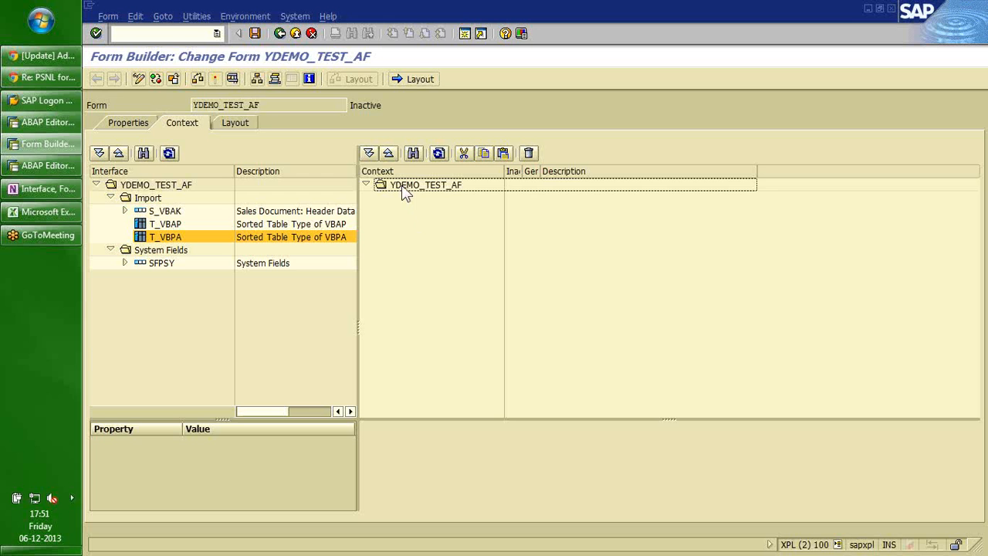
# Create a folder node under the YDEMO_TEST_AF context root and name it Header.
pyautogui.rightClick(403, 192)
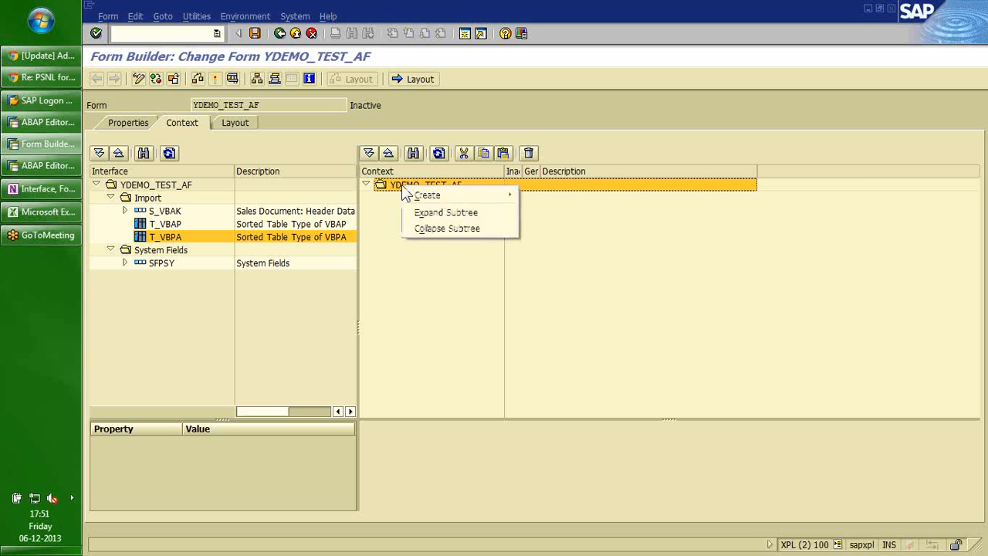
pyautogui.moveTo(444, 196)
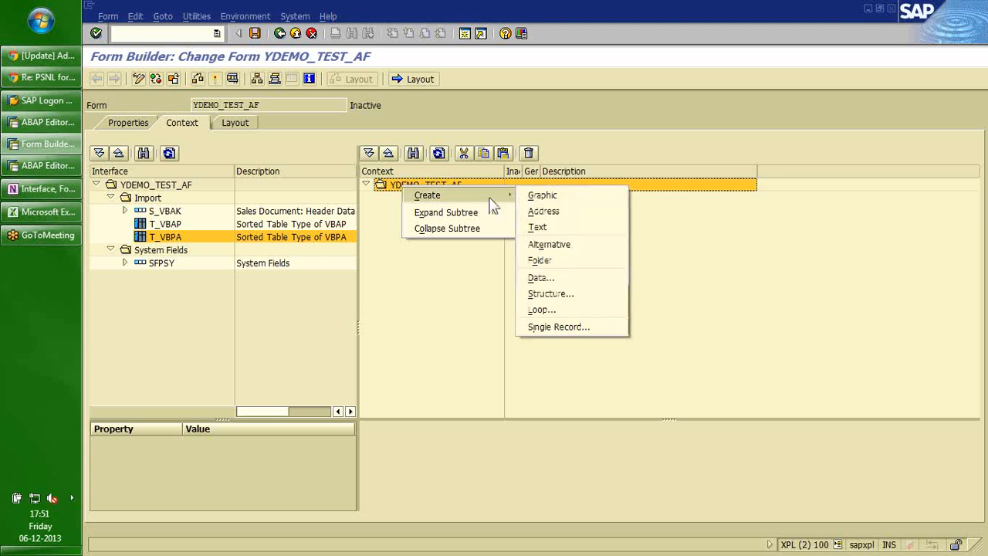
pyautogui.click(547, 260)
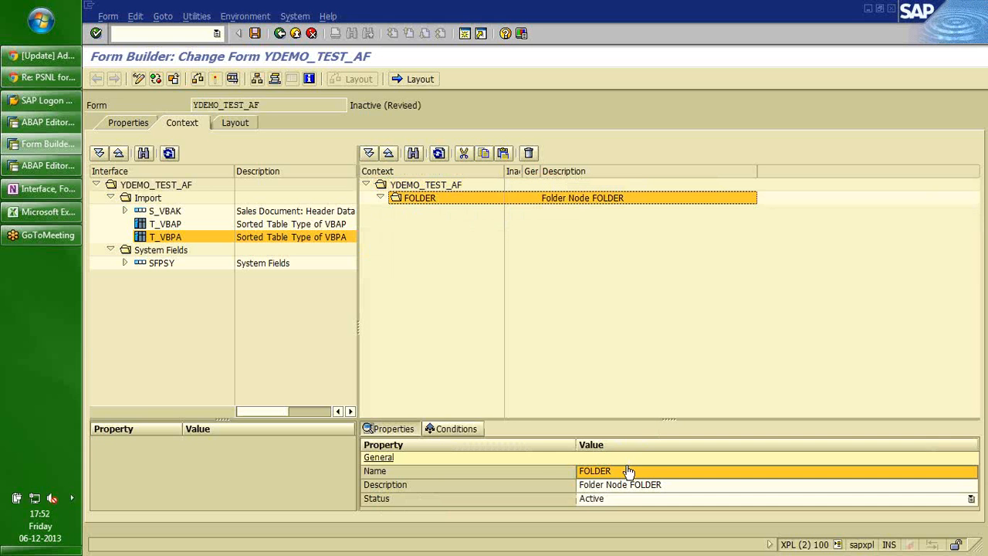
pyautogui.click(625, 474)
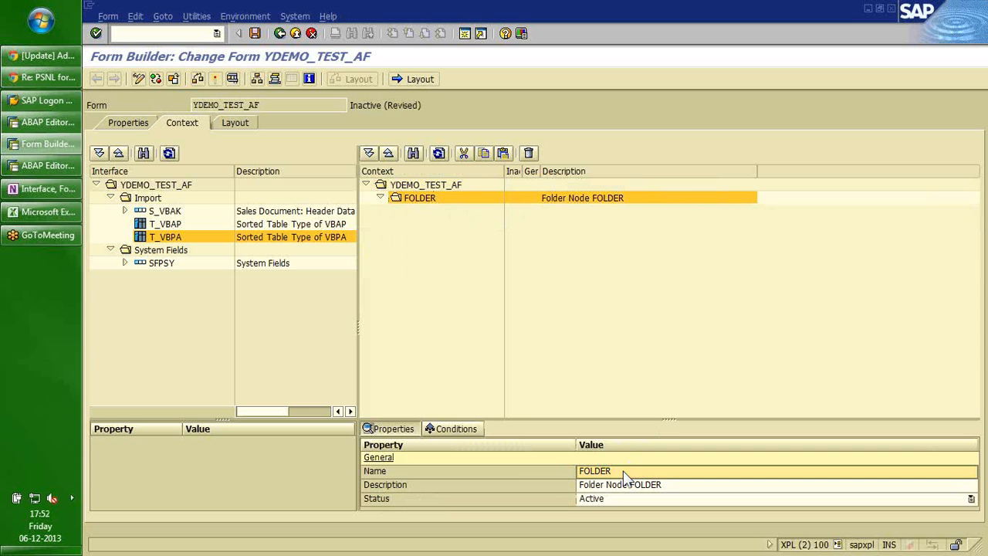
pyautogui.click(624, 474)
pyautogui.write('Header')
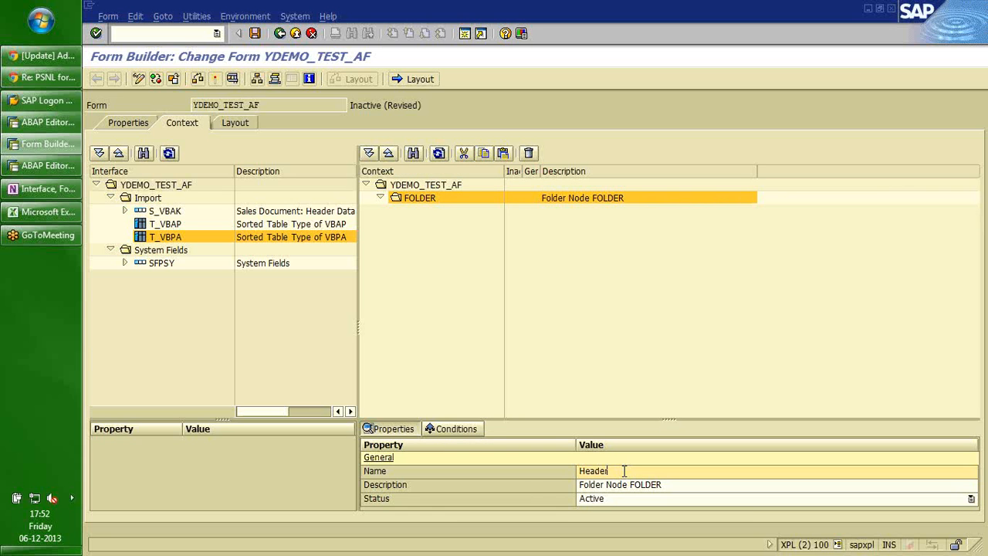
pyautogui.press('Return')
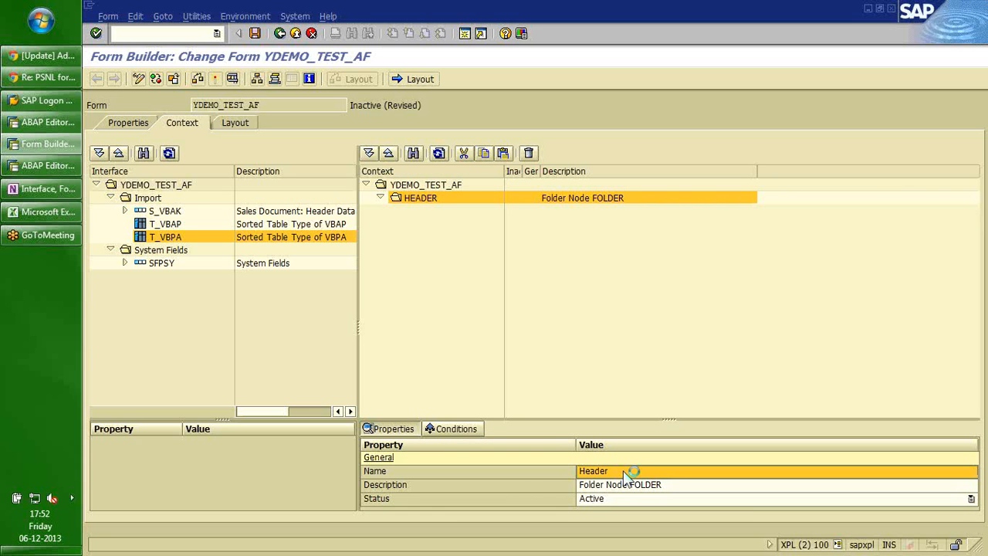
pyautogui.click(124, 210)
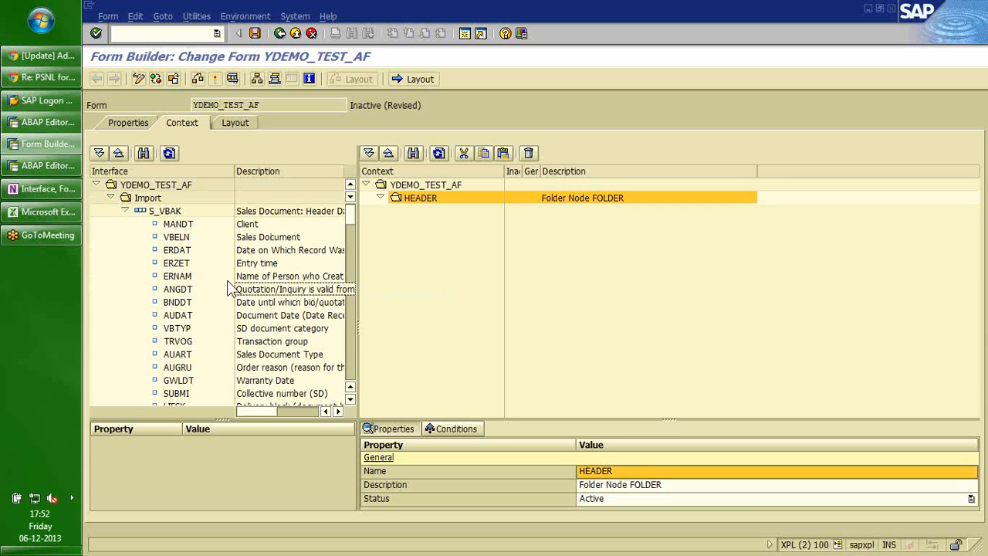
# Drag ERDAT and ERNAM into the HEADER folder, then copy the whole S_VBAK structure into the context.
pyautogui.click(171, 253)
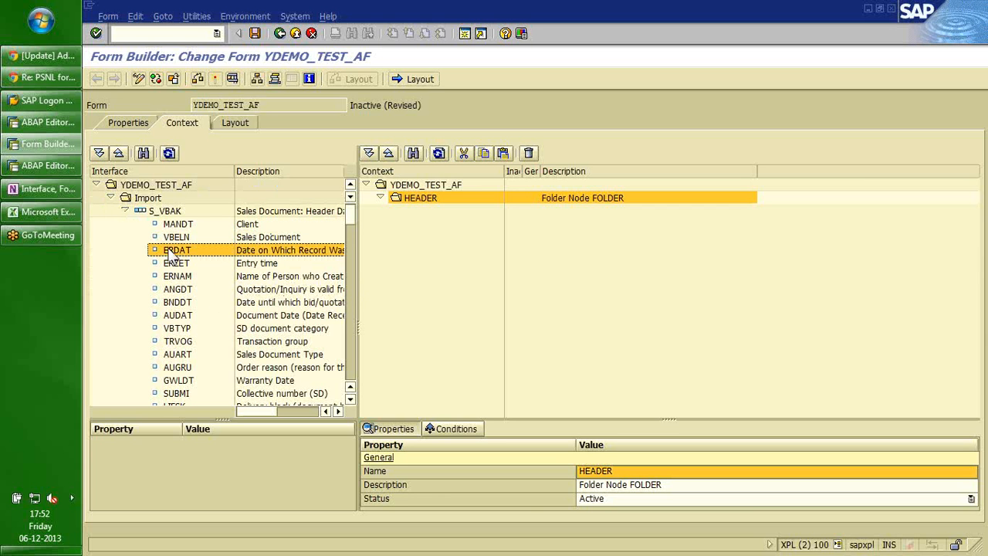
pyautogui.moveTo(171, 257); pyautogui.dragTo(413, 210)
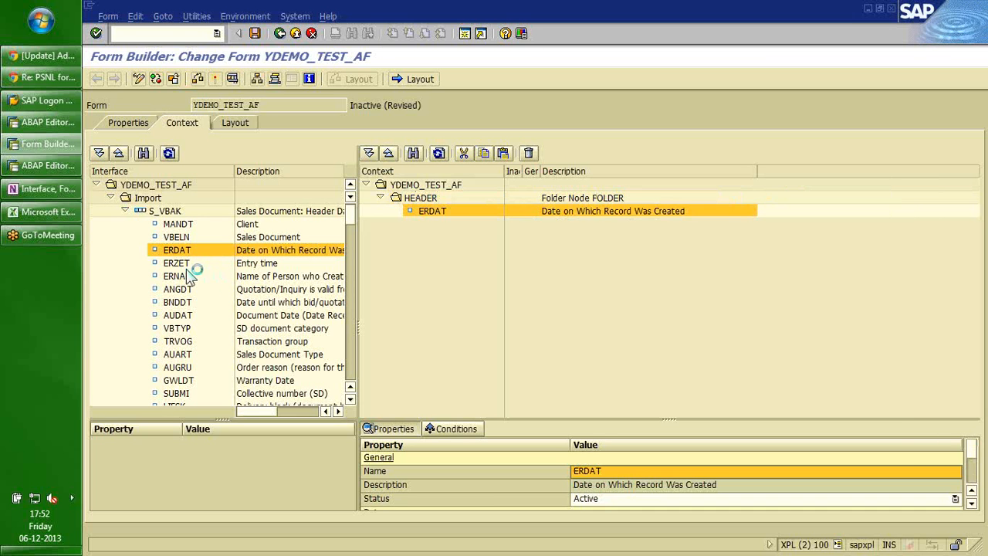
pyautogui.moveTo(185, 284); pyautogui.dragTo(449, 217)
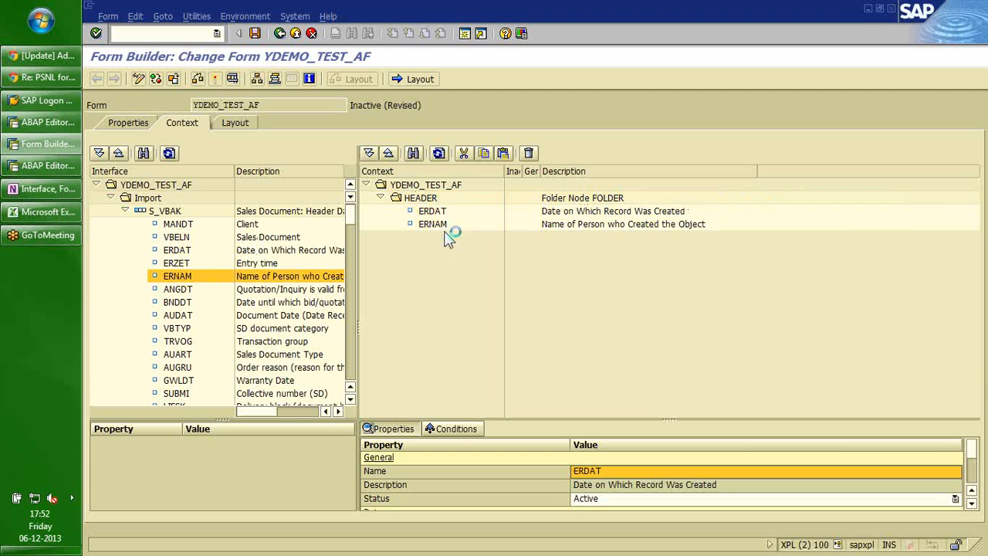
pyautogui.click(432, 263)
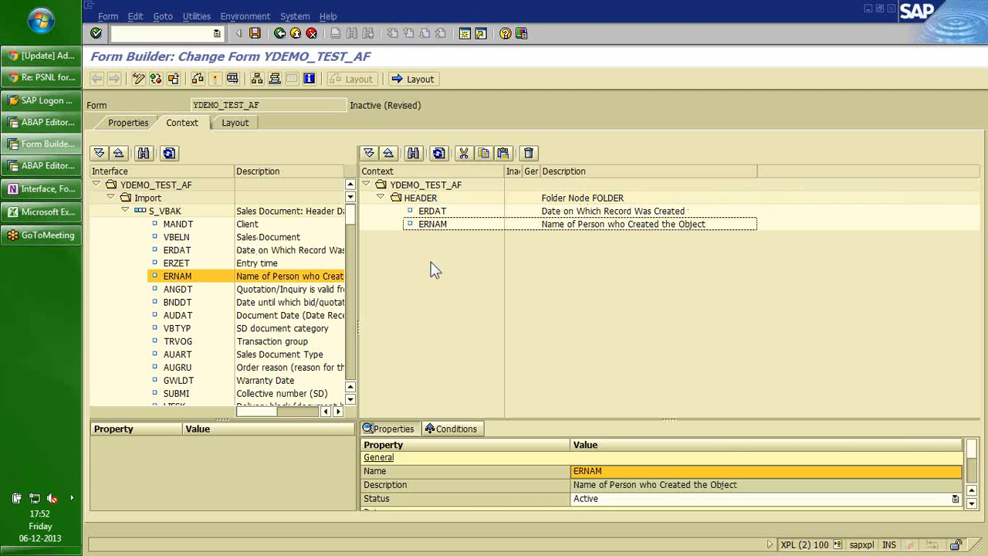
pyautogui.click(124, 211)
pyautogui.moveTo(165, 211); pyautogui.dragTo(412, 191)
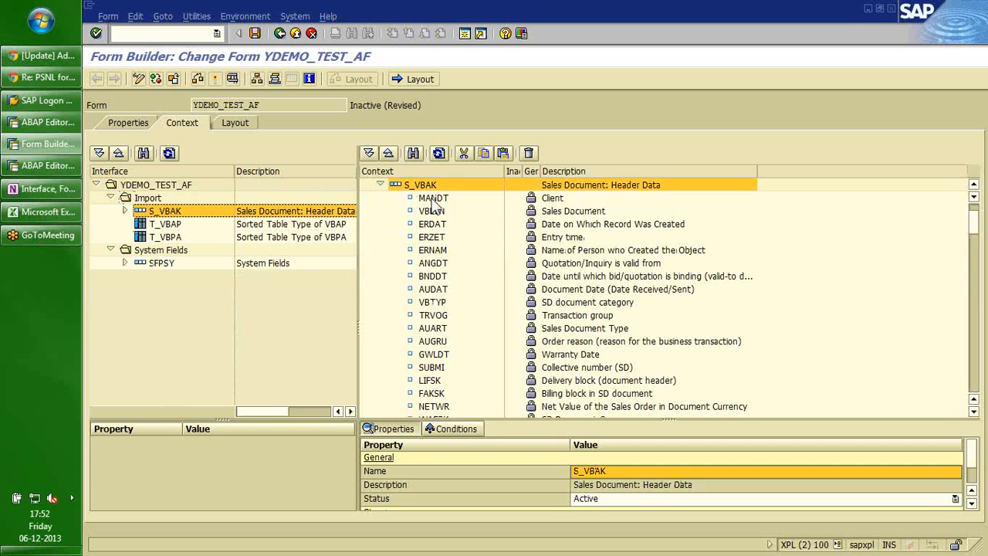
# Select all S_VBAK fields from MANDT downward and deactivate them.
pyautogui.click(432, 200)
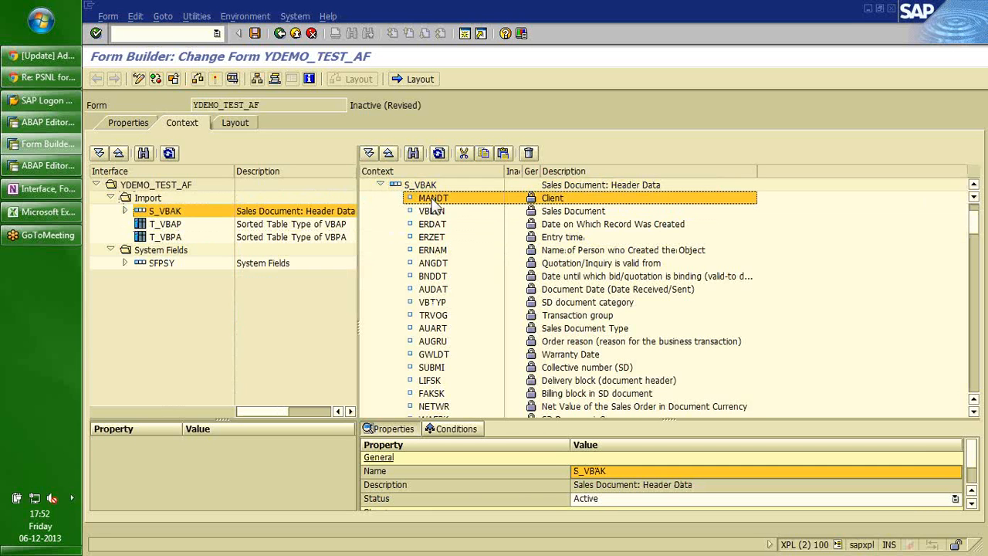
pyautogui.hotkey('shift', 'pagedown')
pyautogui.hotkey('shift', 'pagedown')
pyautogui.hotkey('shift', 'pagedown')
pyautogui.hotkey('shift', 'pagedown')
pyautogui.hotkey('shift', 'pagedown')
pyautogui.hotkey('shift', 'pagedown')
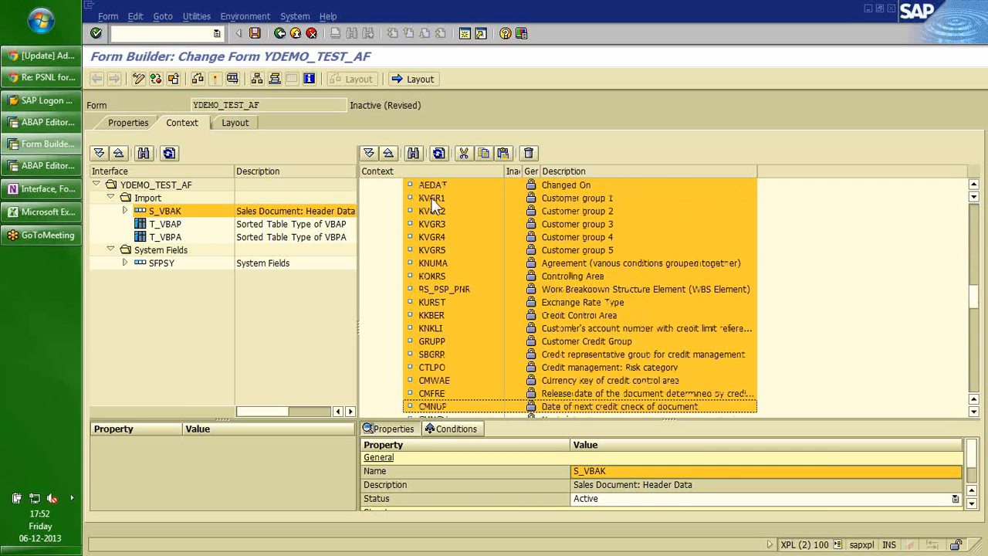
pyautogui.hotkey('shift', 'pagedown')
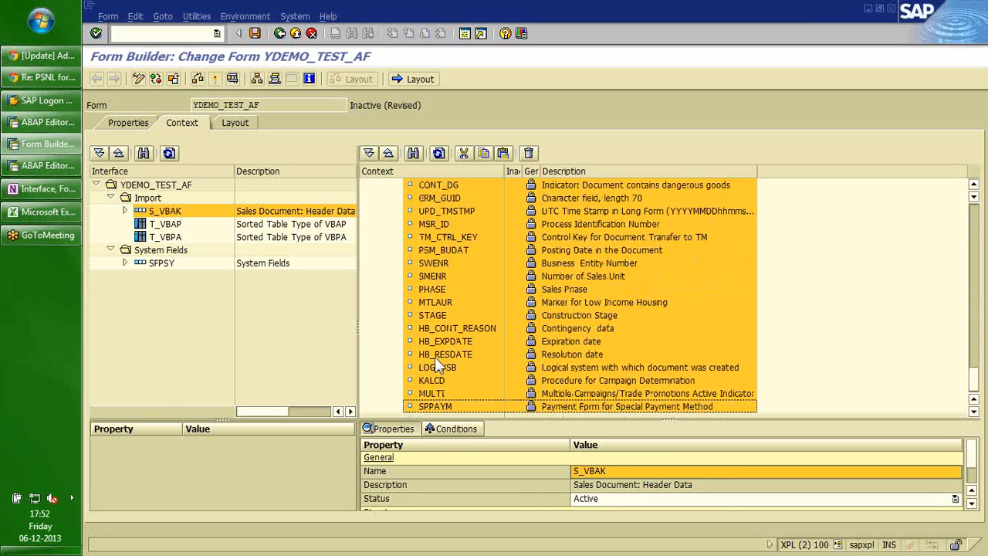
pyautogui.rightClick(438, 409)
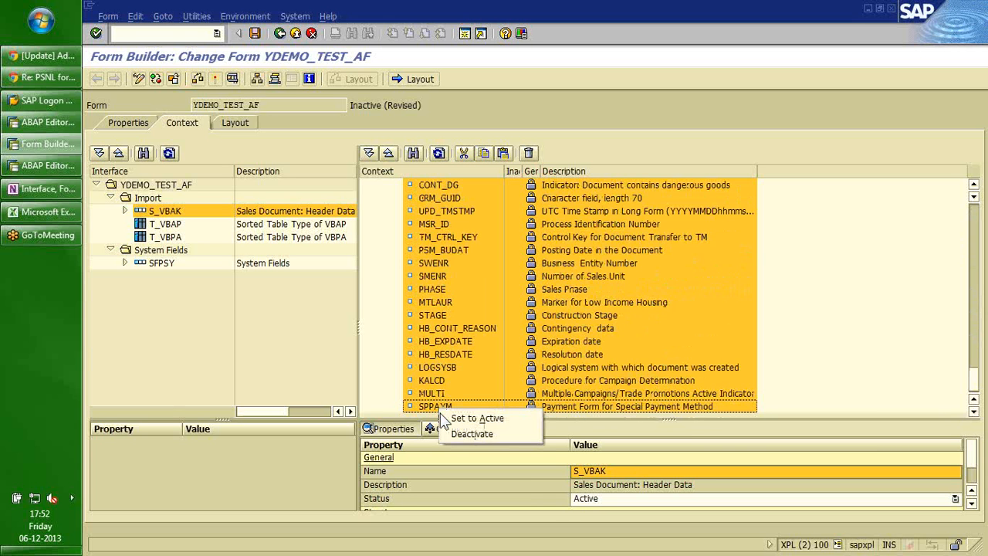
pyautogui.click(467, 433)
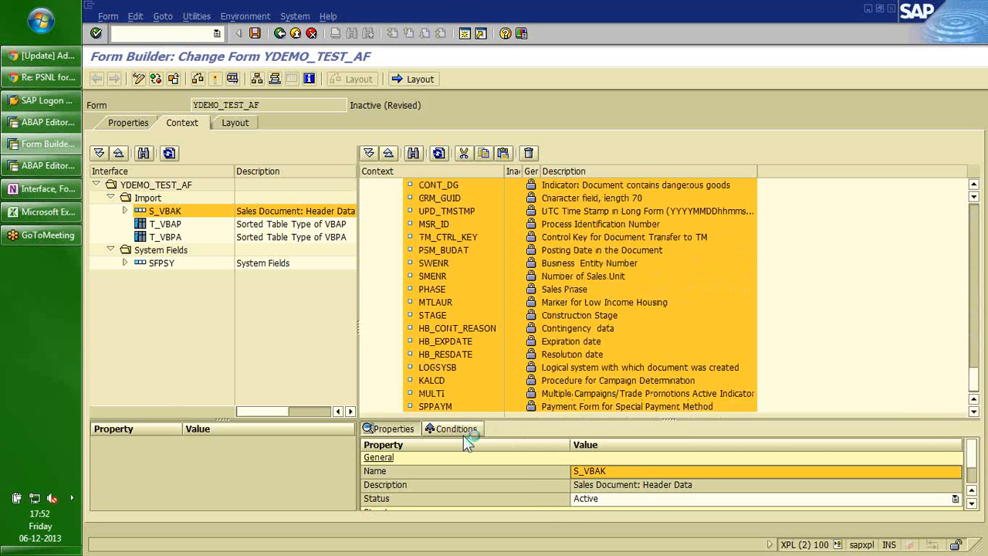
# Browse the deactivated S_VBAK fields, selecting VBELN and the KUNNR sold-to party field.
pyautogui.click(448, 341)
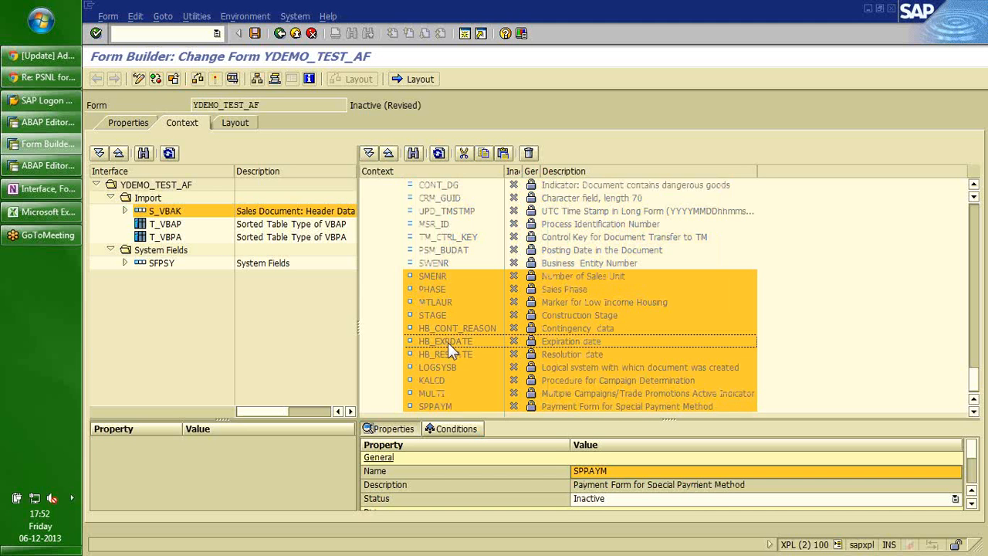
pyautogui.press('pageup')
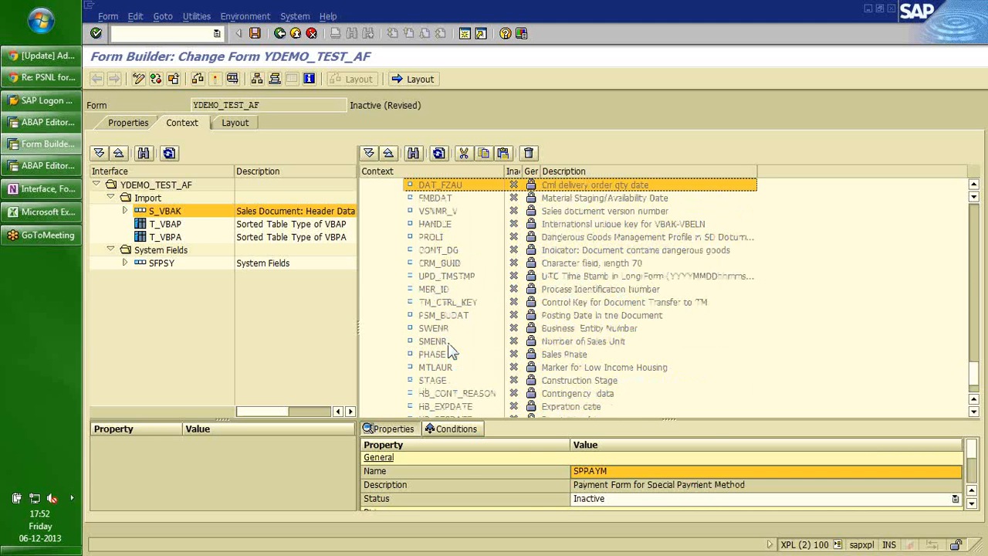
pyautogui.press('pageup')
pyautogui.press('pageup')
pyautogui.press('pageup')
pyautogui.press('pageup')
pyautogui.press('pageup')
pyautogui.click(432, 266)
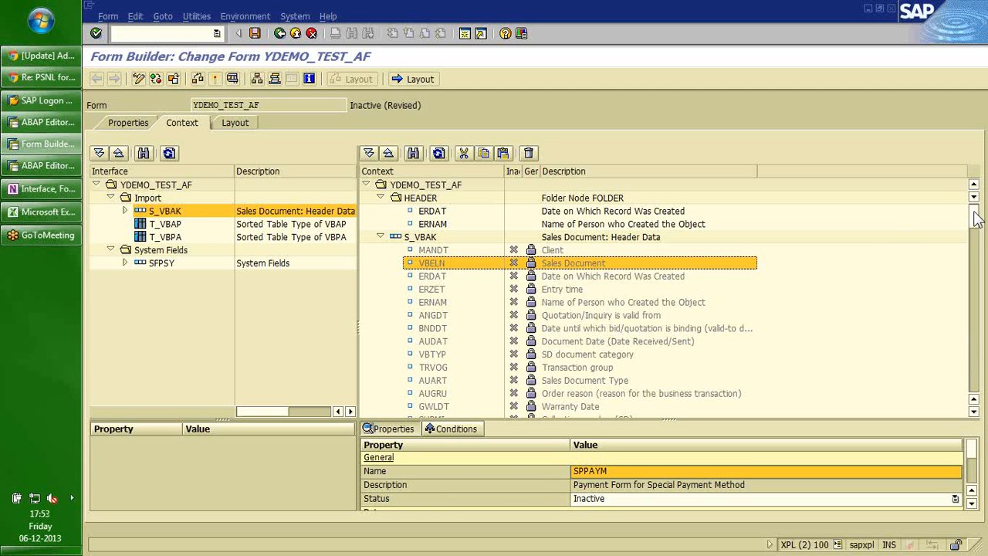
pyautogui.hotkey('alt', 'Tab')
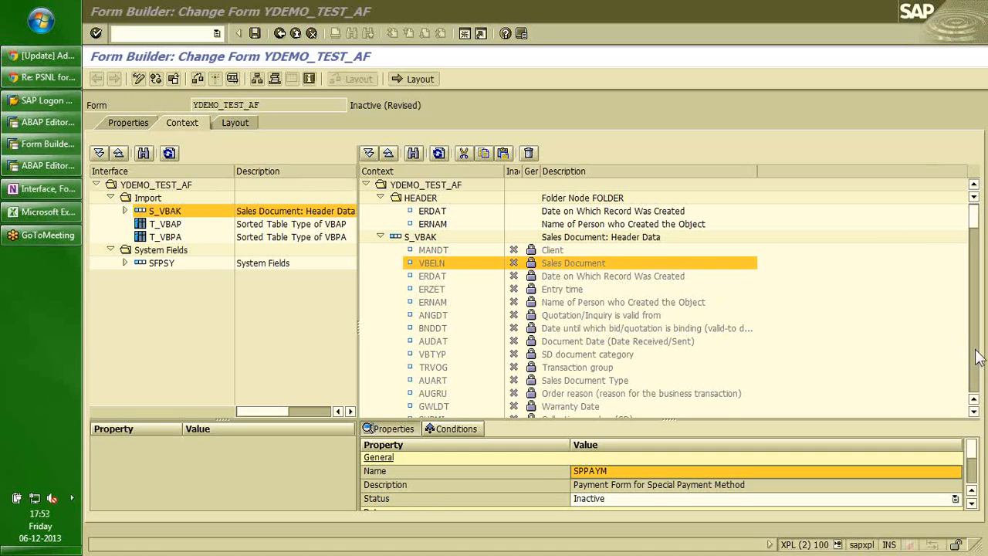
pyautogui.click(976, 356)
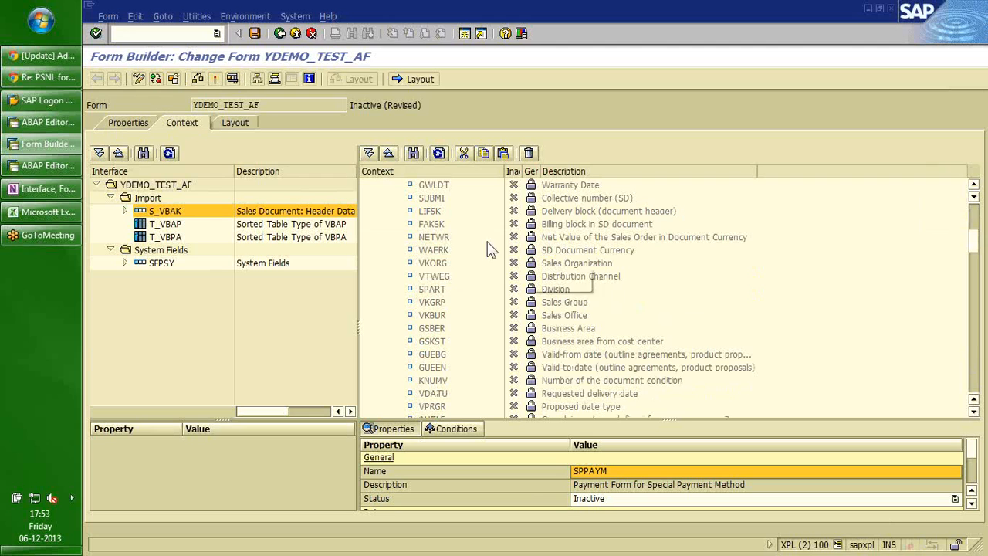
pyautogui.click(974, 349)
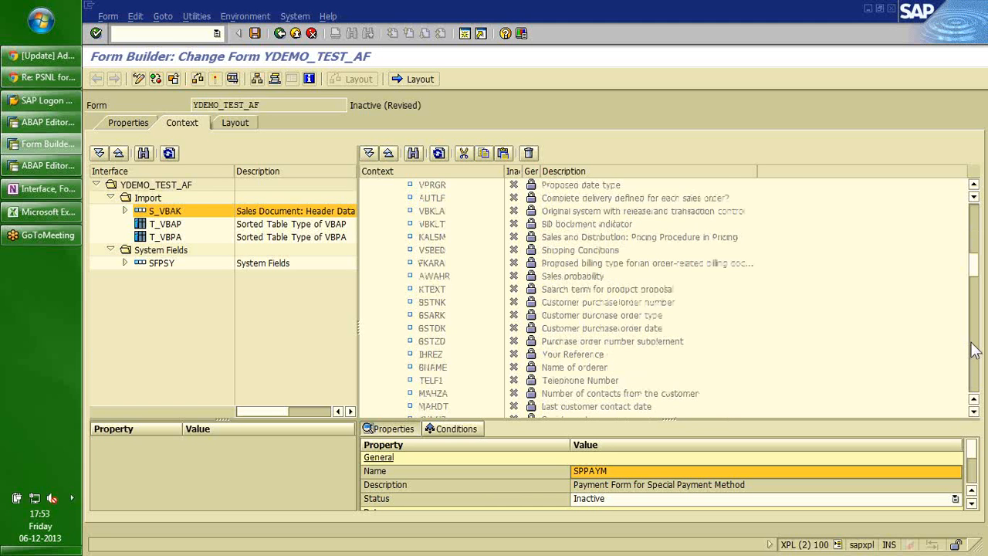
pyautogui.click(975, 350)
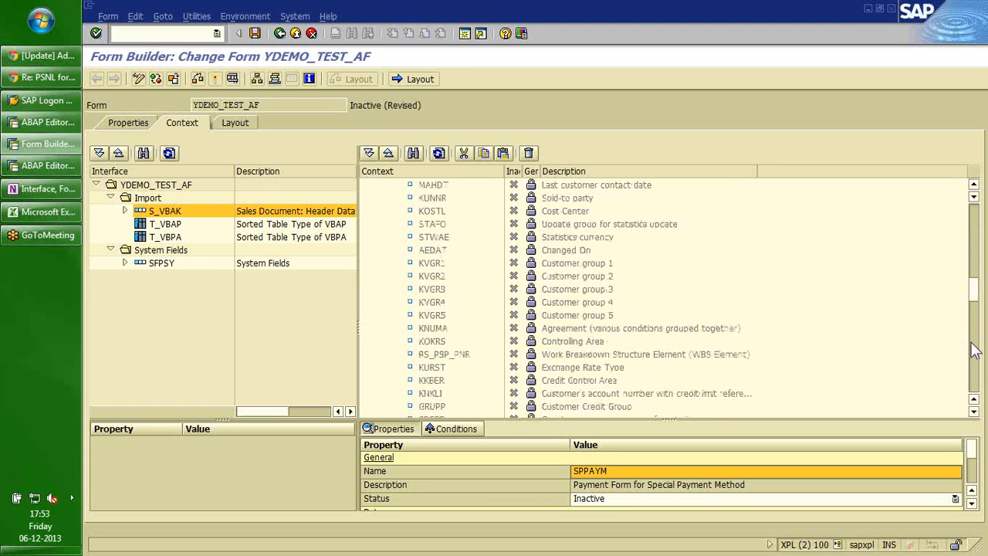
pyautogui.click(438, 199)
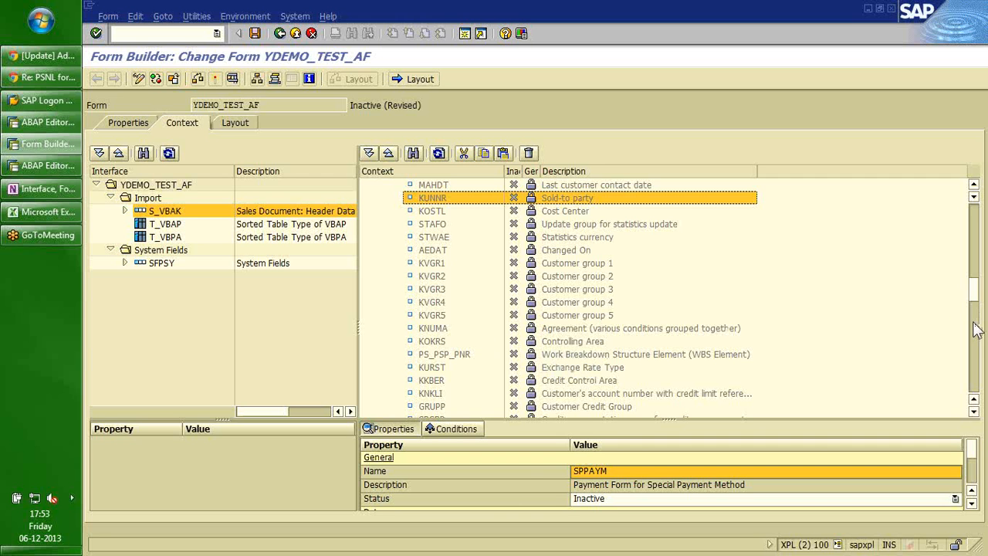
pyautogui.click(977, 363)
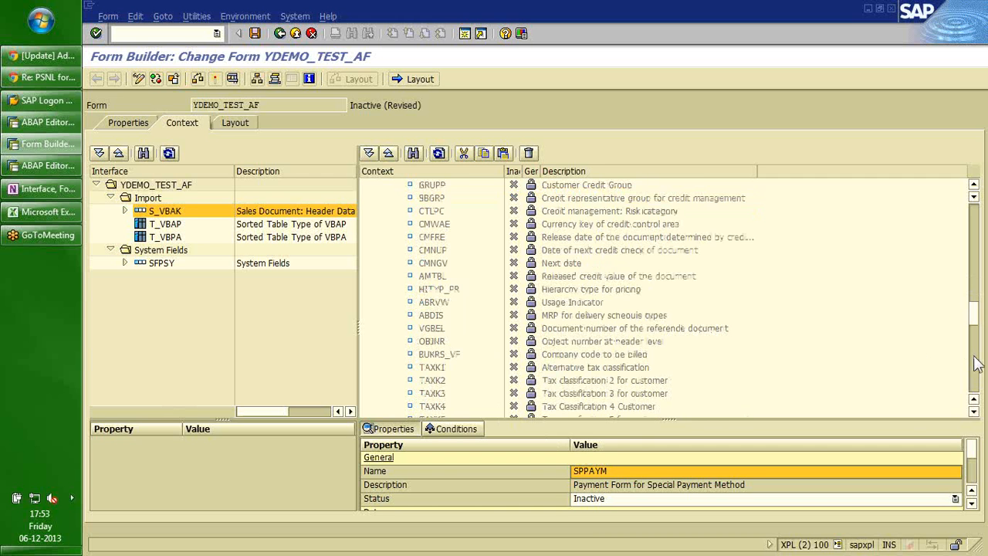
pyautogui.click(977, 364)
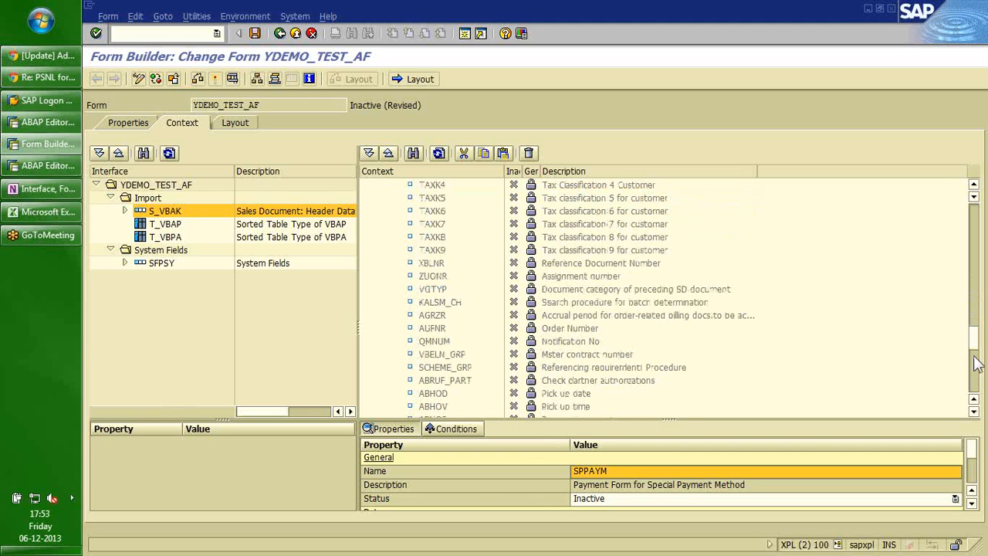
pyautogui.click(977, 364)
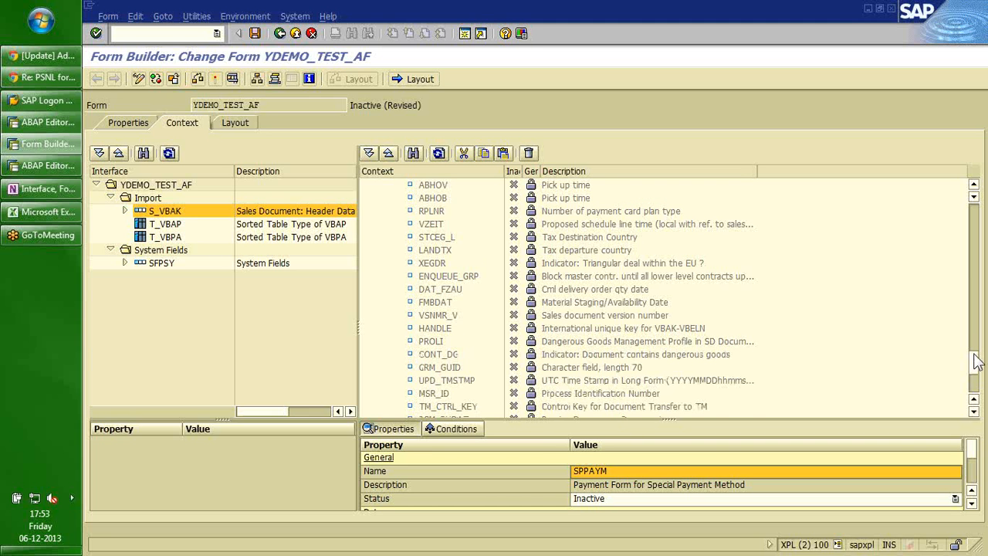
pyautogui.moveTo(974, 354); pyautogui.dragTo(977, 219)
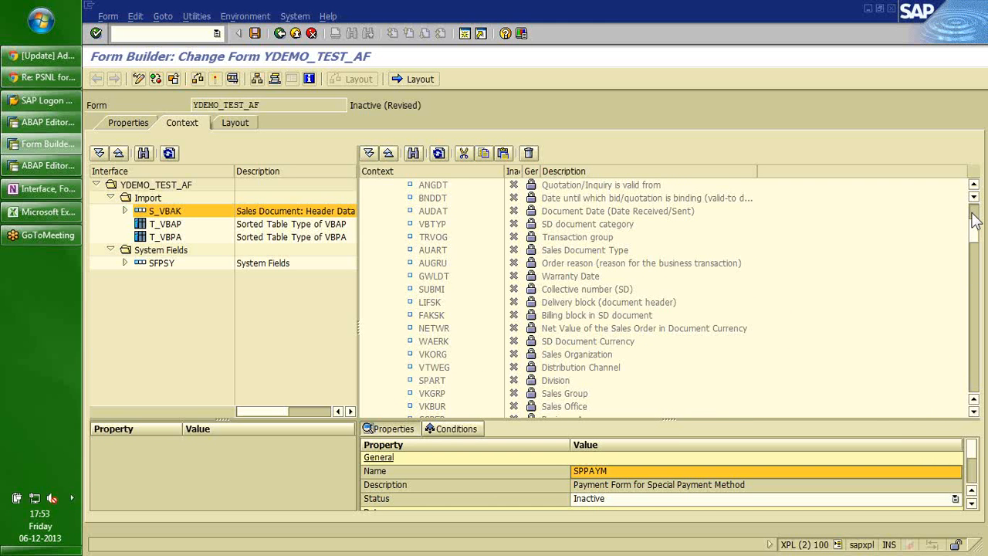
pyautogui.moveTo(975, 220); pyautogui.dragTo(974, 210)
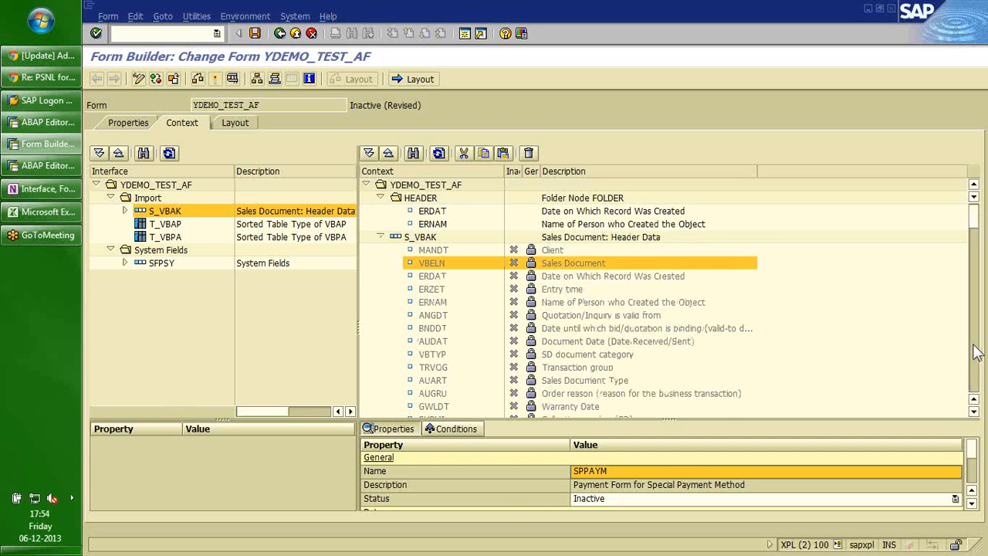
# Locate the BSTNK field, then set the S_VBAK VBELN field back to active.
pyautogui.click(975, 352)
pyautogui.click(975, 352)
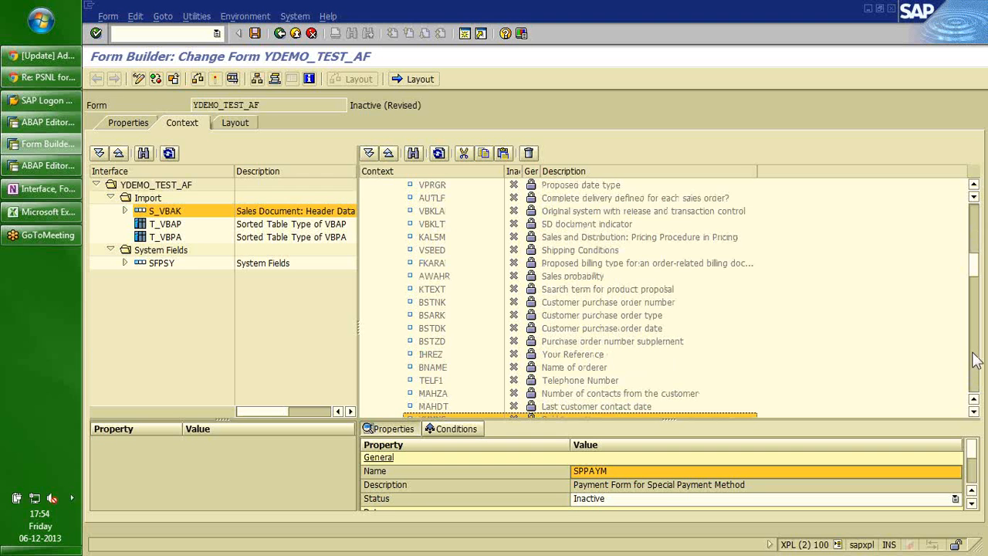
pyautogui.click(430, 304)
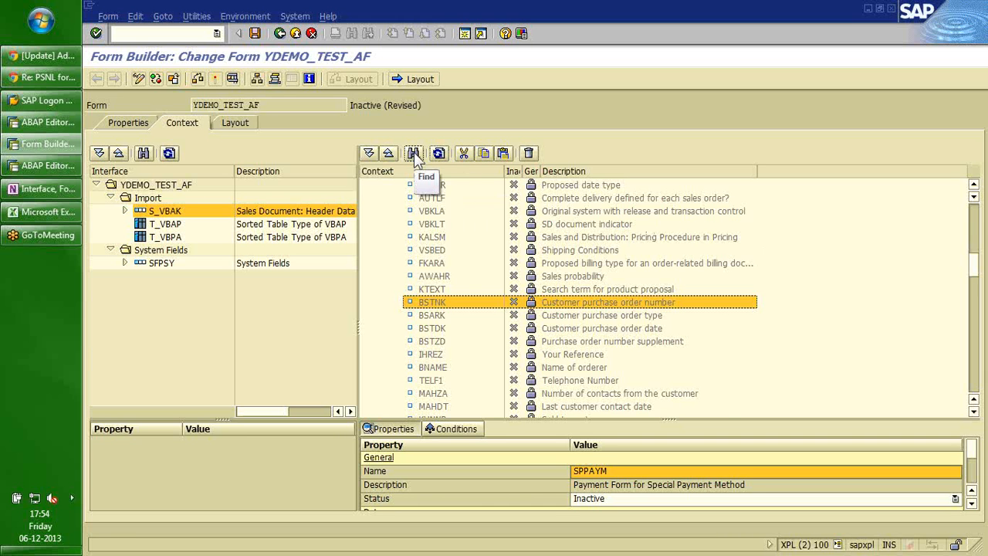
pyautogui.click(974, 222)
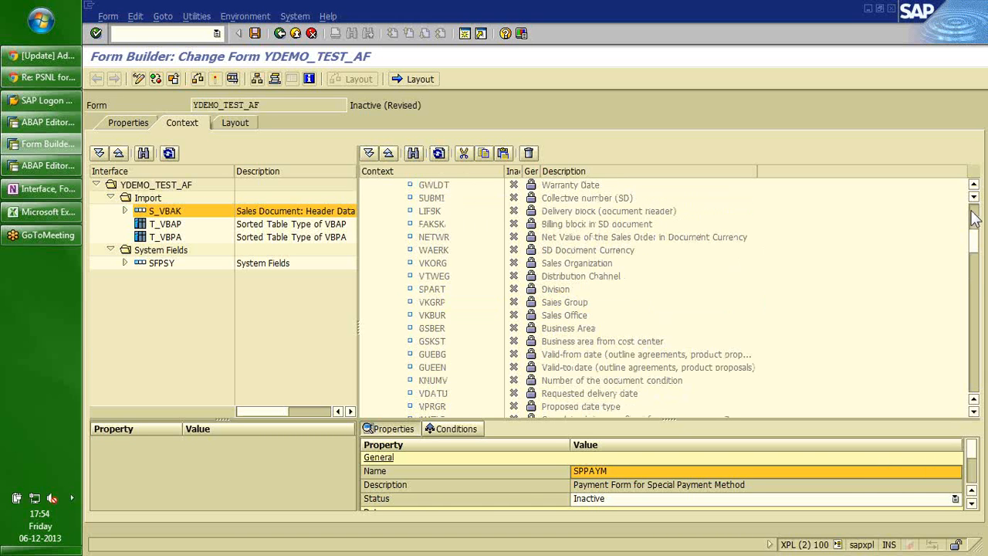
pyautogui.click(974, 219)
pyautogui.click(432, 265)
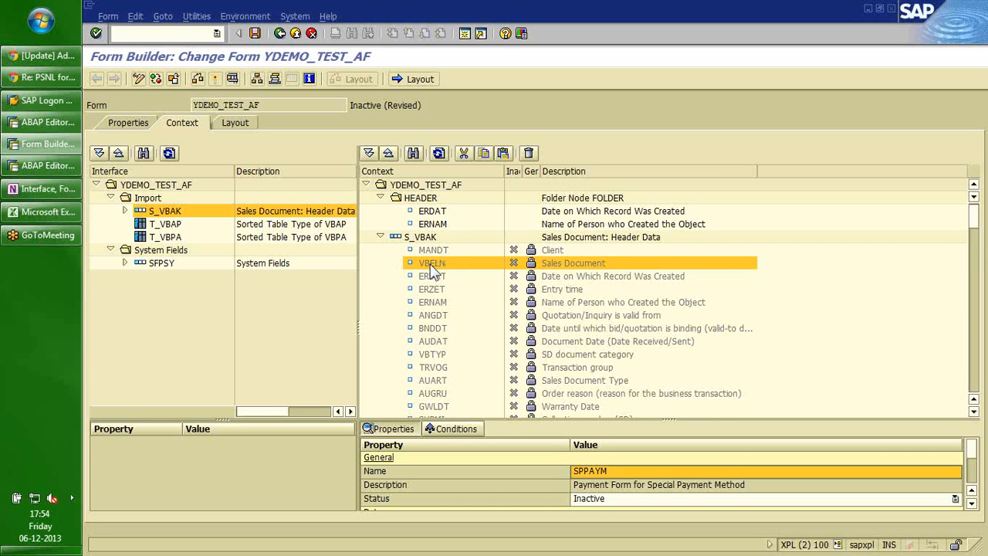
pyautogui.rightClick(434, 271)
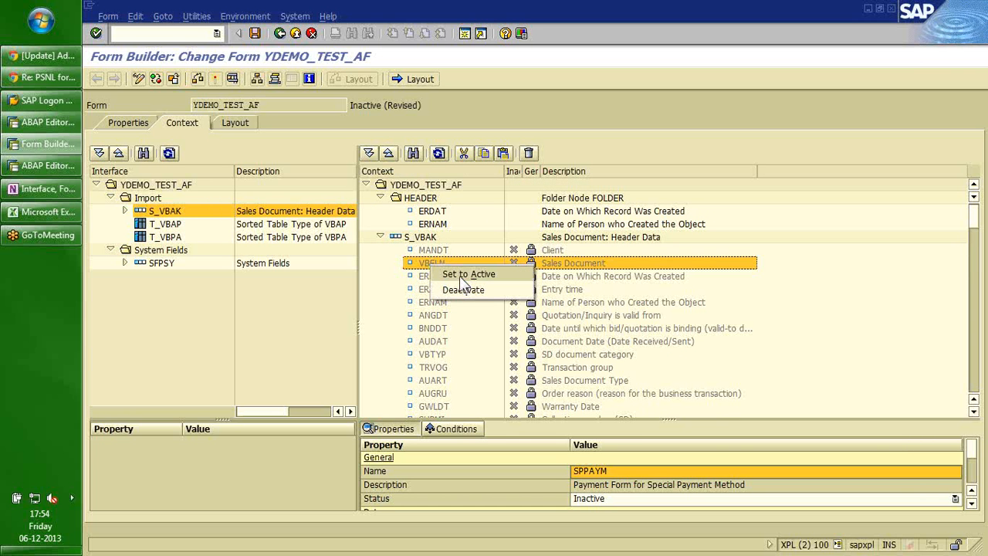
pyautogui.click(460, 277)
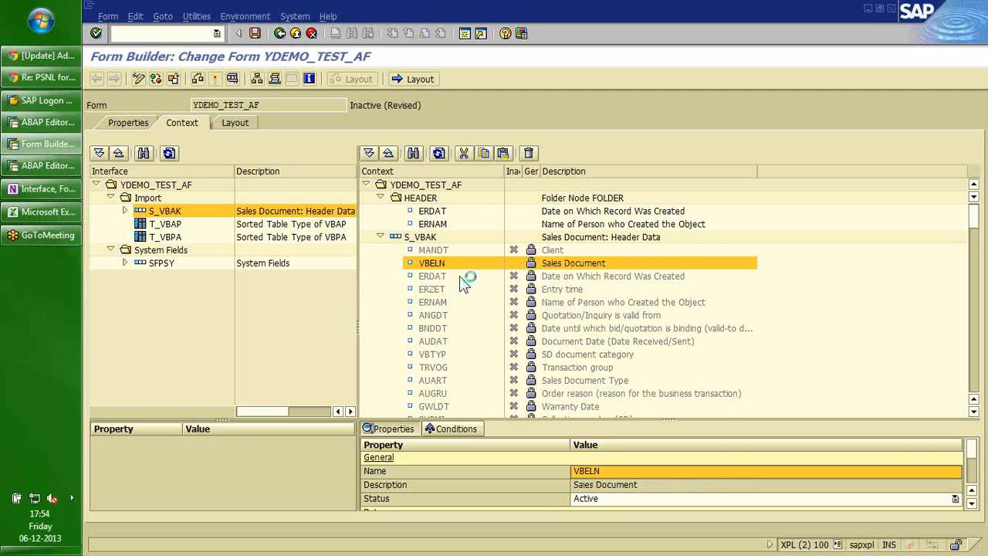
# Set the BSTDK purchase order date field back to active.
pyautogui.click(974, 359)
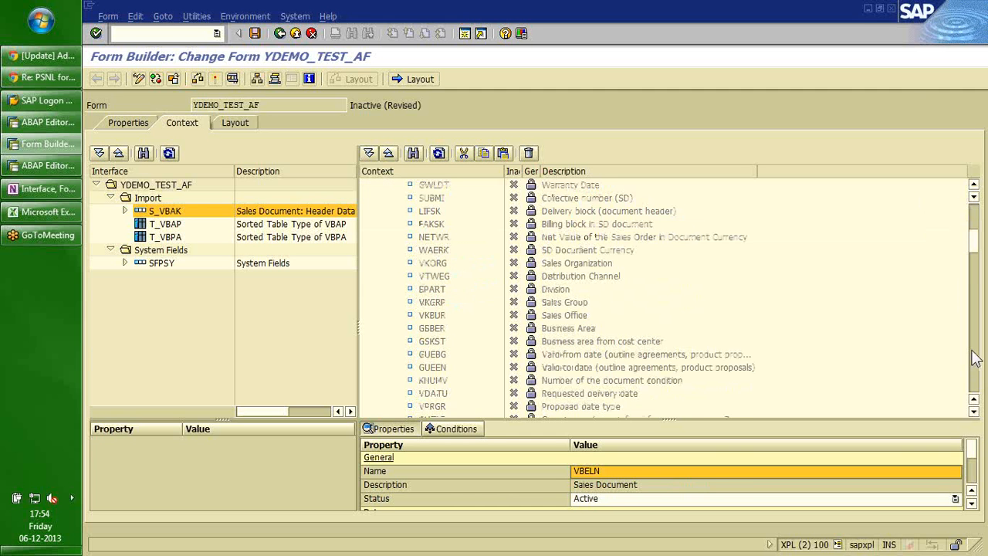
pyautogui.click(975, 359)
pyautogui.click(432, 302)
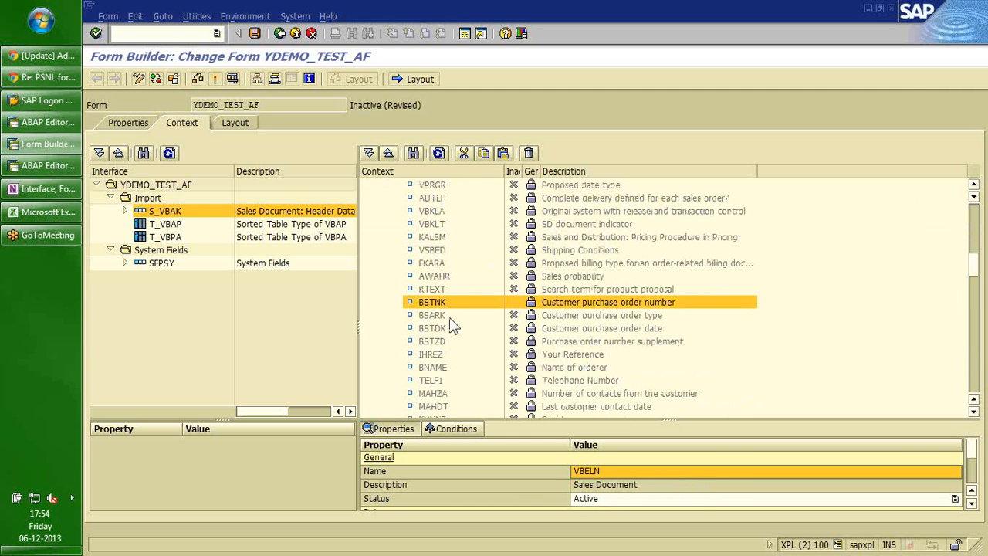
pyautogui.click(435, 330)
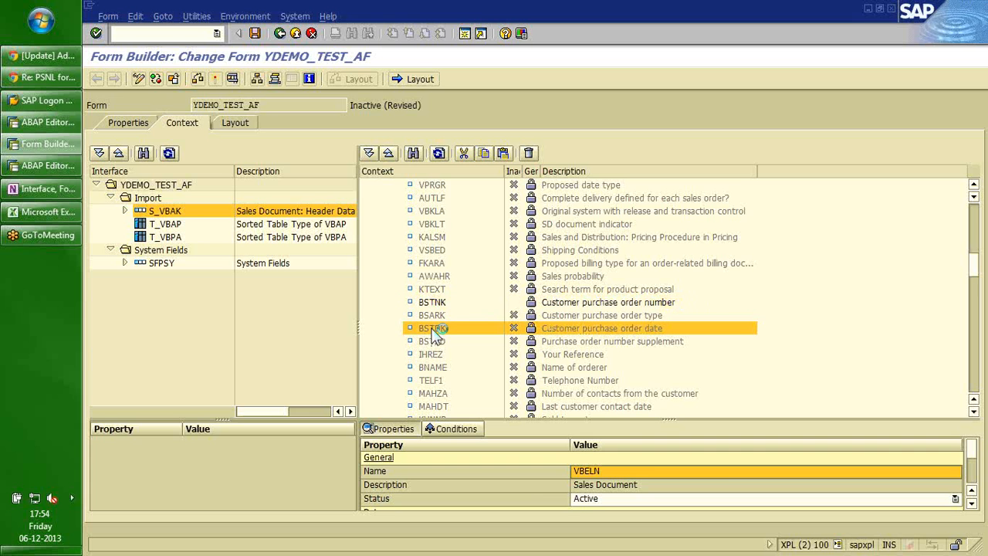
pyautogui.rightClick(434, 332)
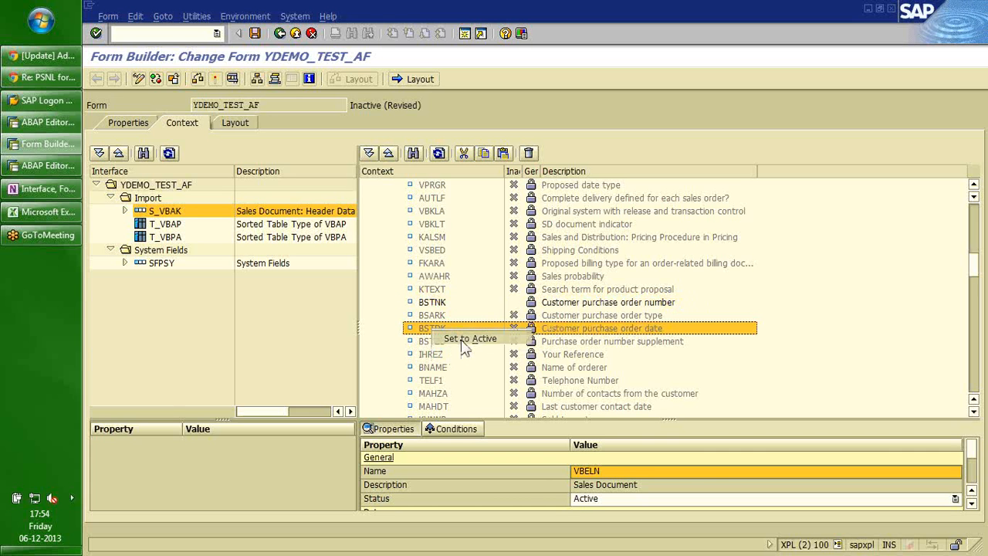
pyautogui.click(461, 339)
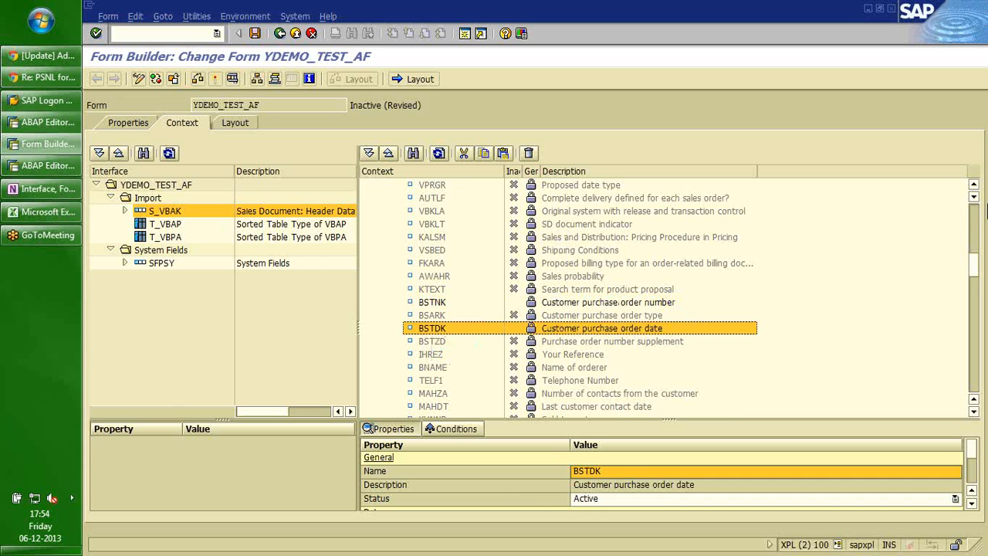
# Collapse the S_VBAK node and add the T_VBAP table to the form context.
pyautogui.click(972, 213)
pyautogui.click(971, 213)
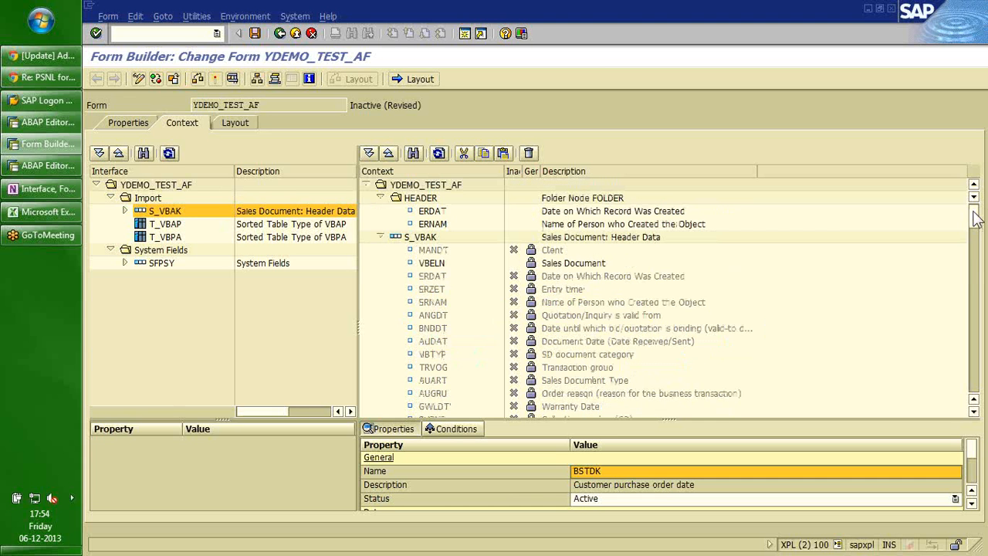
pyautogui.click(380, 237)
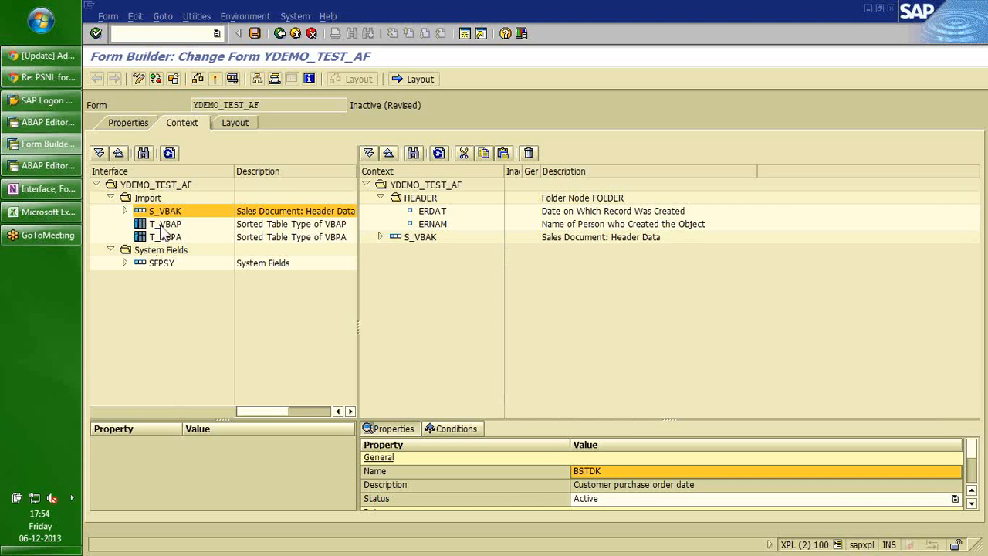
pyautogui.moveTo(163, 225); pyautogui.dragTo(417, 189)
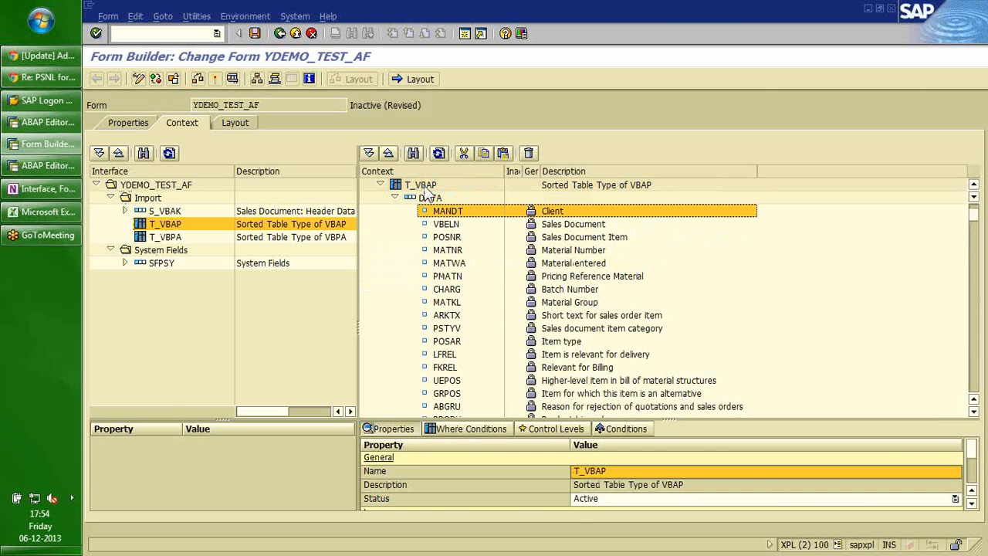
# Select every field of T_VBAP's DATA structure from MANDT down and deactivate them.
pyautogui.click(426, 187)
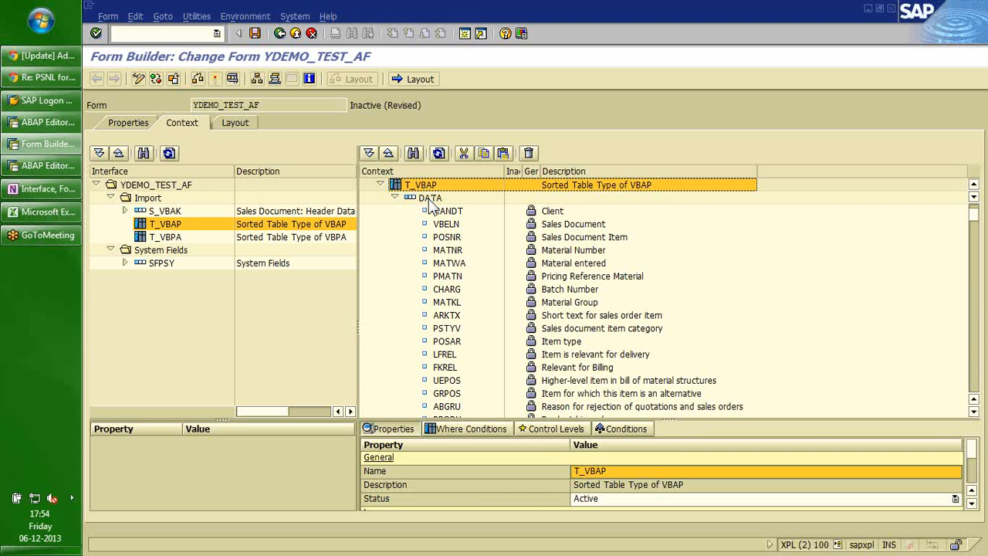
pyautogui.click(431, 199)
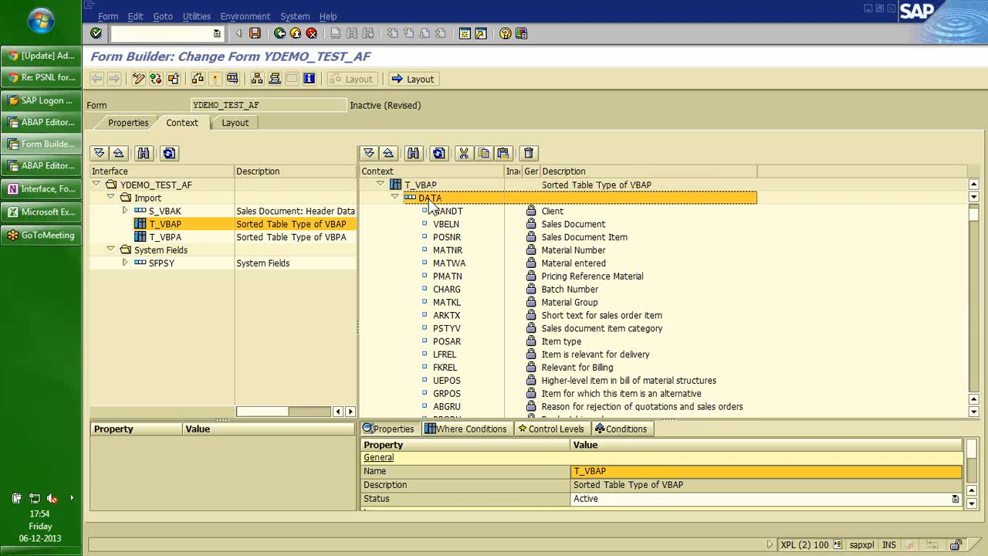
pyautogui.press('Down')
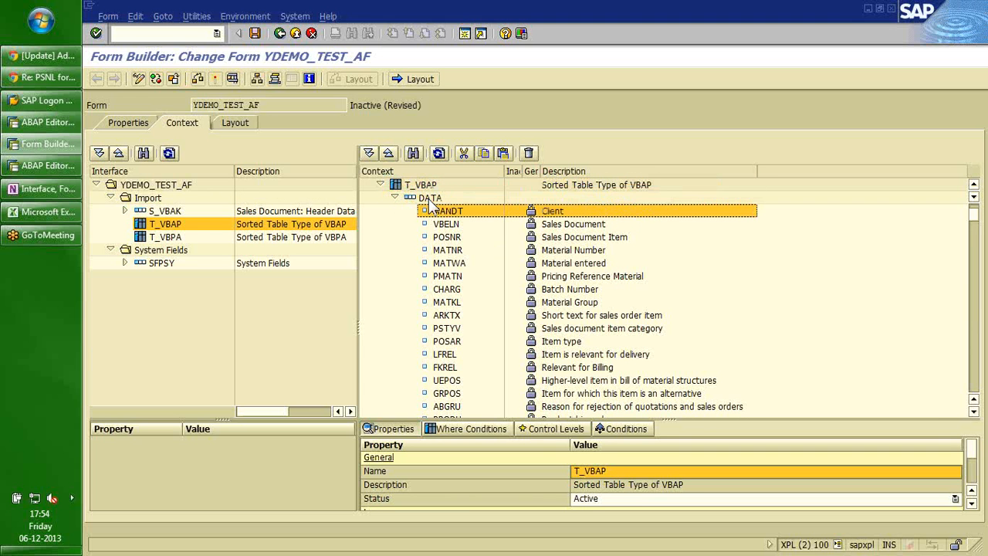
pyautogui.hotkey('shift', 'pagedown')
pyautogui.hotkey('shift', 'pagedown')
pyautogui.hotkey('shift', 'pagedown')
pyautogui.hotkey('shift', 'pagedown')
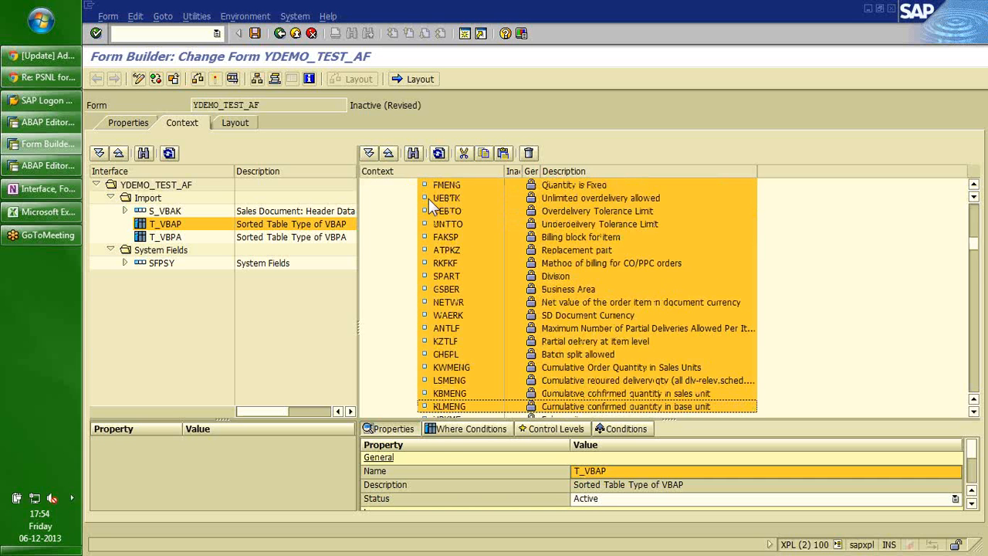
pyautogui.hotkey('shift', 'pagedown')
pyautogui.hotkey('shift', 'pagedown')
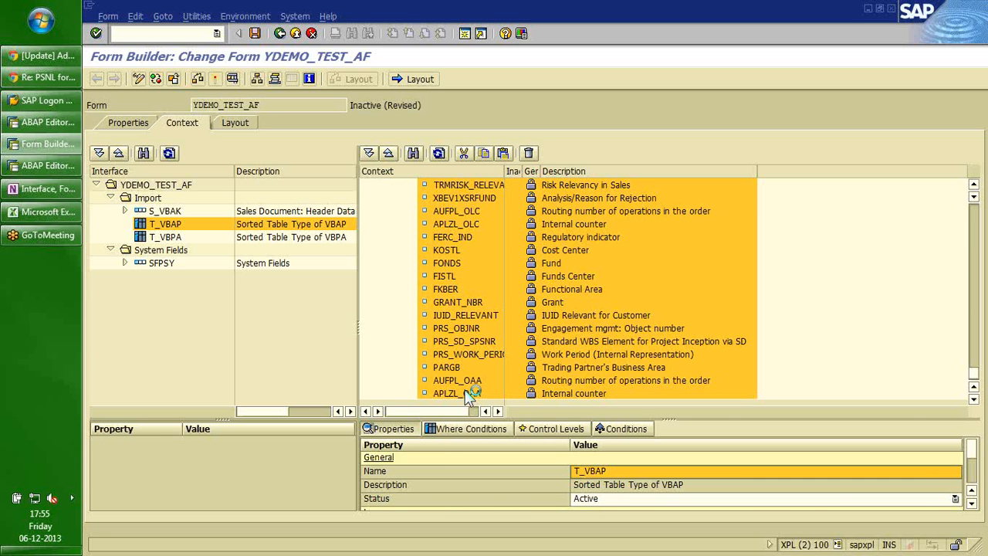
pyautogui.rightClick(467, 392)
pyautogui.click(498, 416)
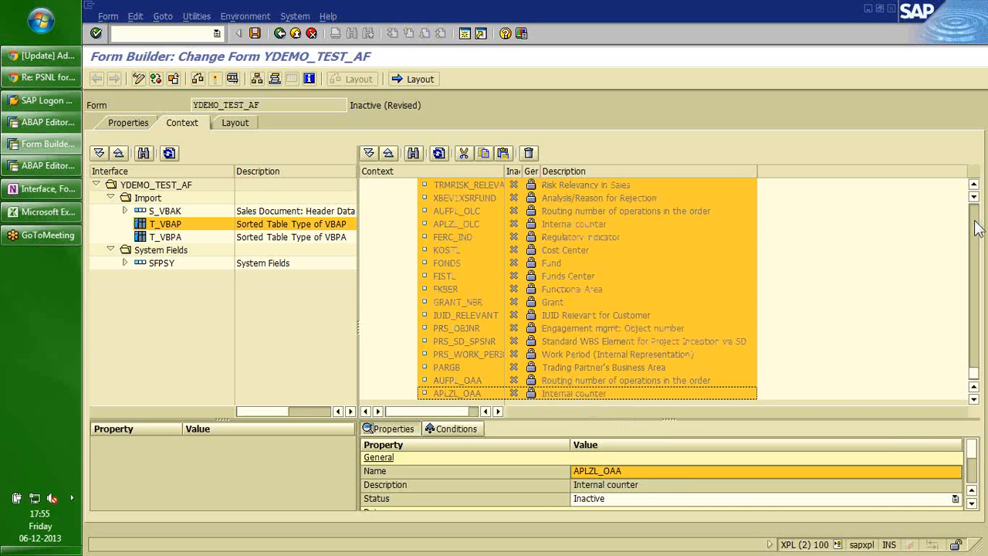
pyautogui.click(977, 226)
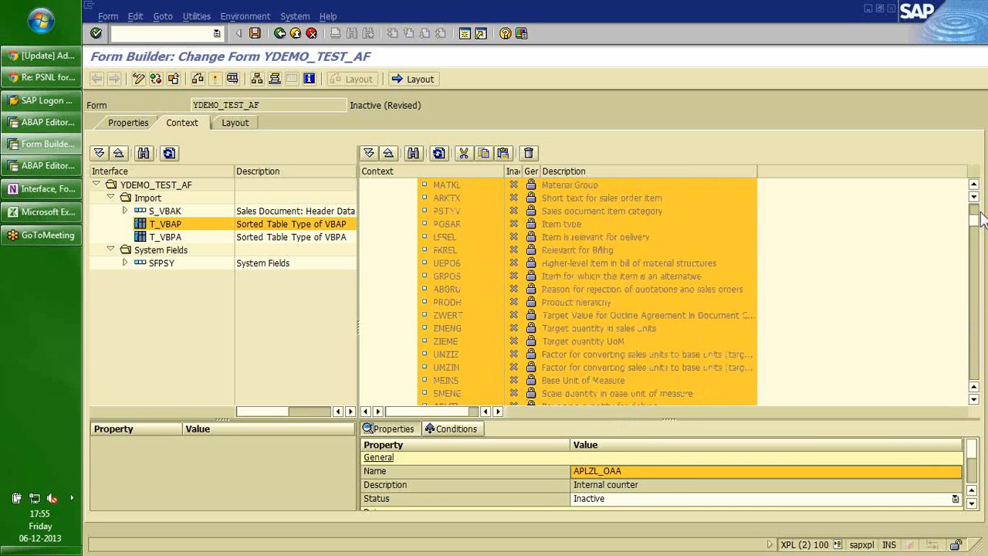
pyautogui.click(975, 211)
pyautogui.click(446, 290)
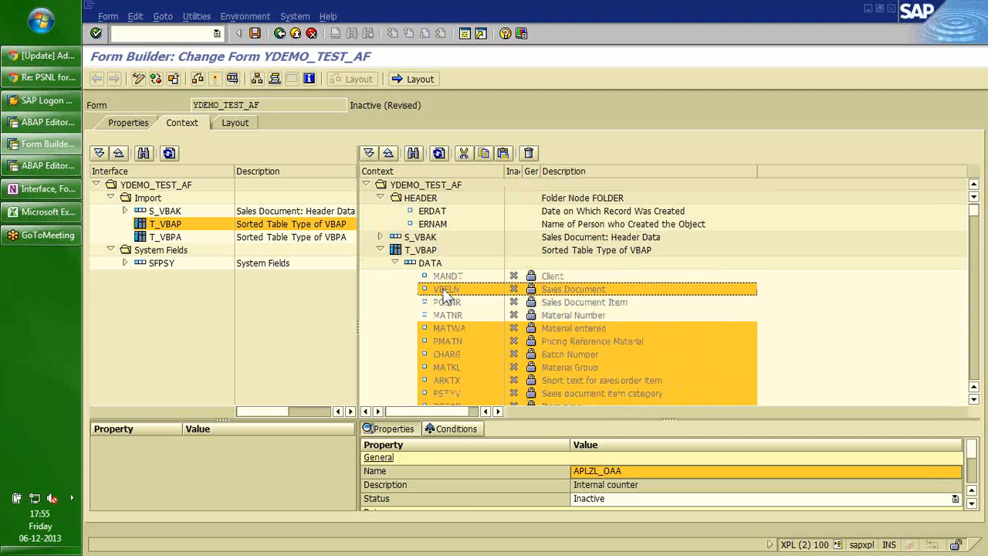
# Multi-select POSNR, MATNR, NETWR, WAERK, KWMENG and VRKME in T_VBAP's DATA and set them active.
pyautogui.click(445, 304)
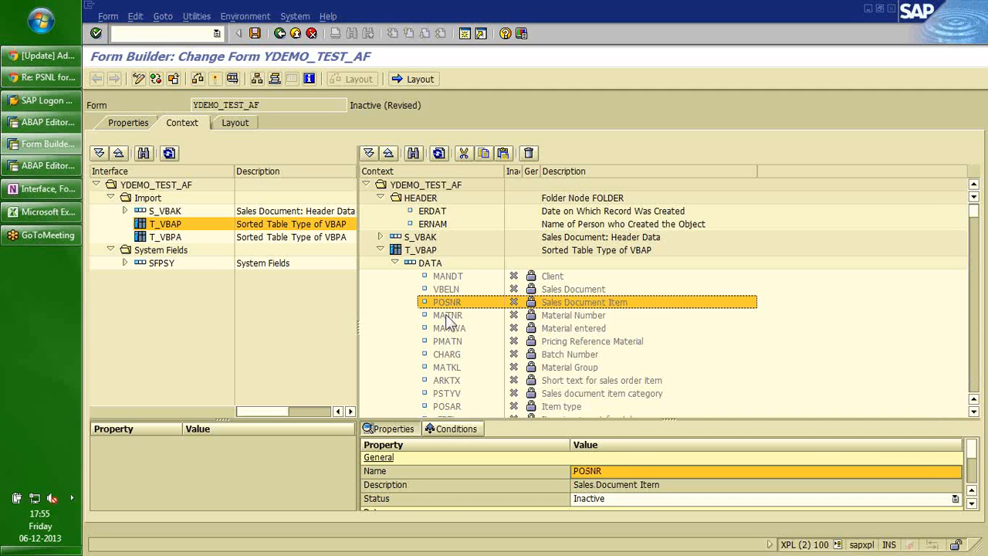
pyautogui.keyDown('ctrl'); pyautogui.click(446, 316); pyautogui.keyUp('ctrl')
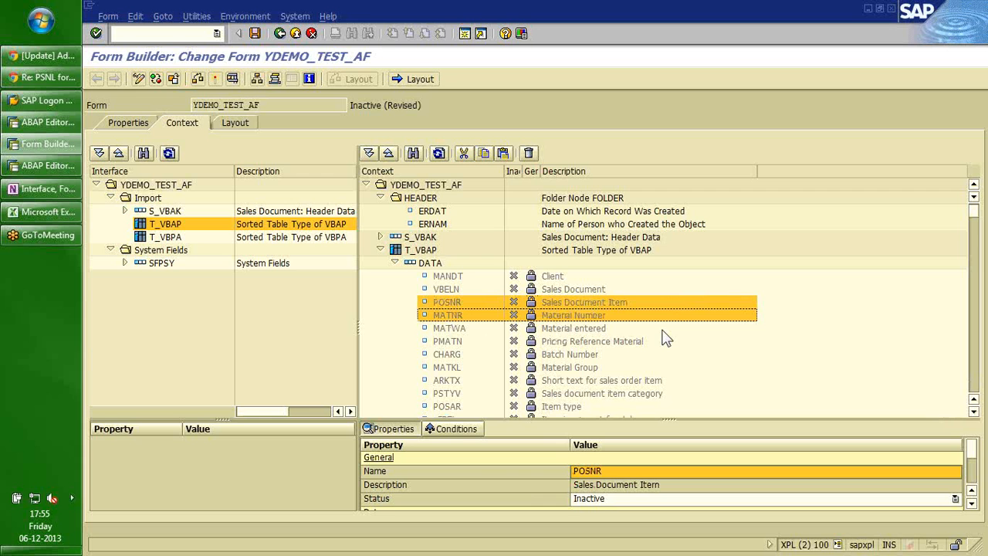
pyautogui.click(976, 358)
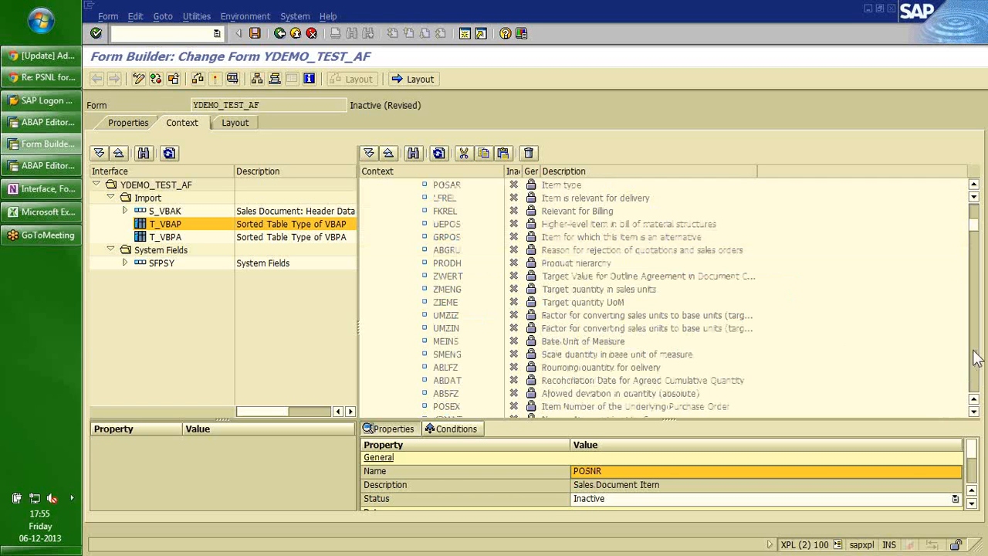
pyautogui.click(976, 357)
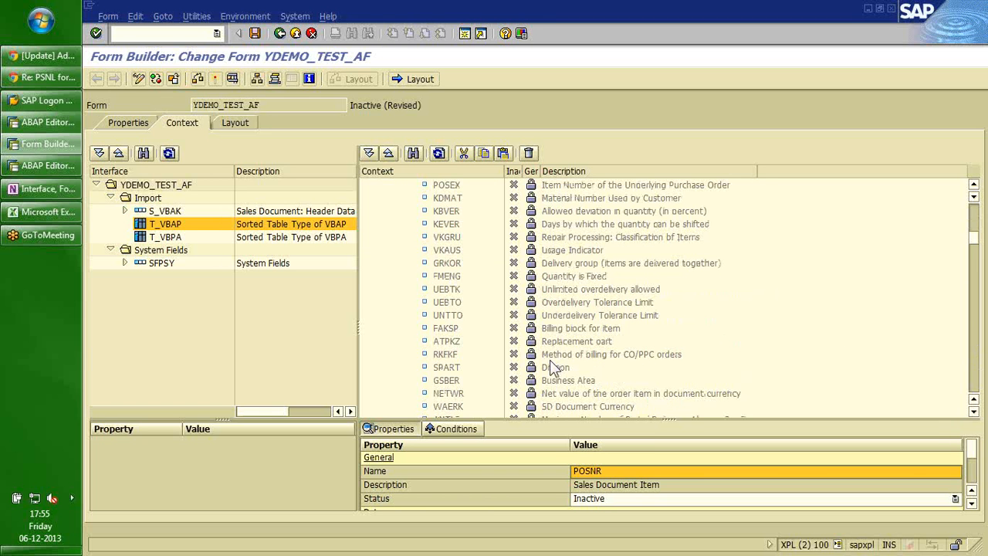
pyautogui.click(459, 395)
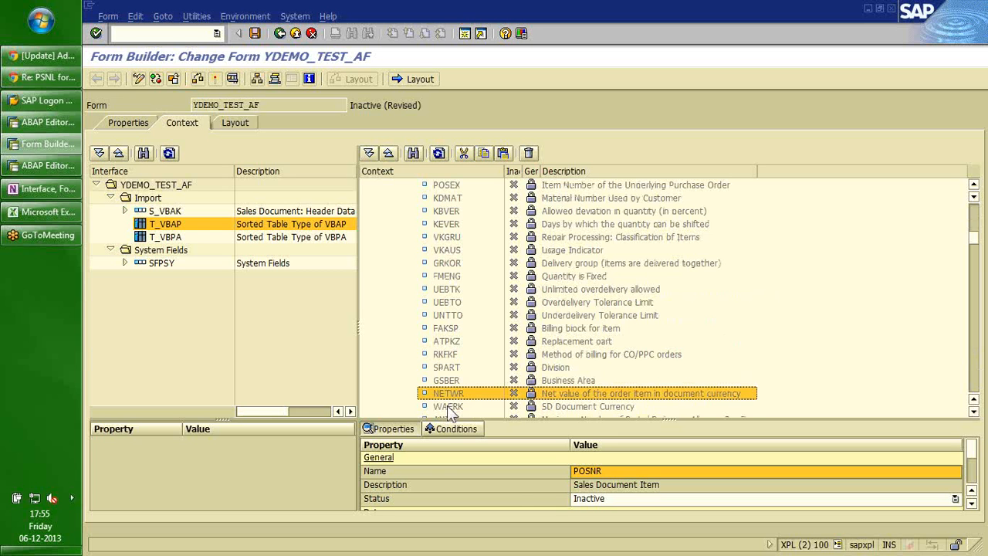
pyautogui.keyDown('shift'); pyautogui.click(448, 406); pyautogui.keyUp('shift')
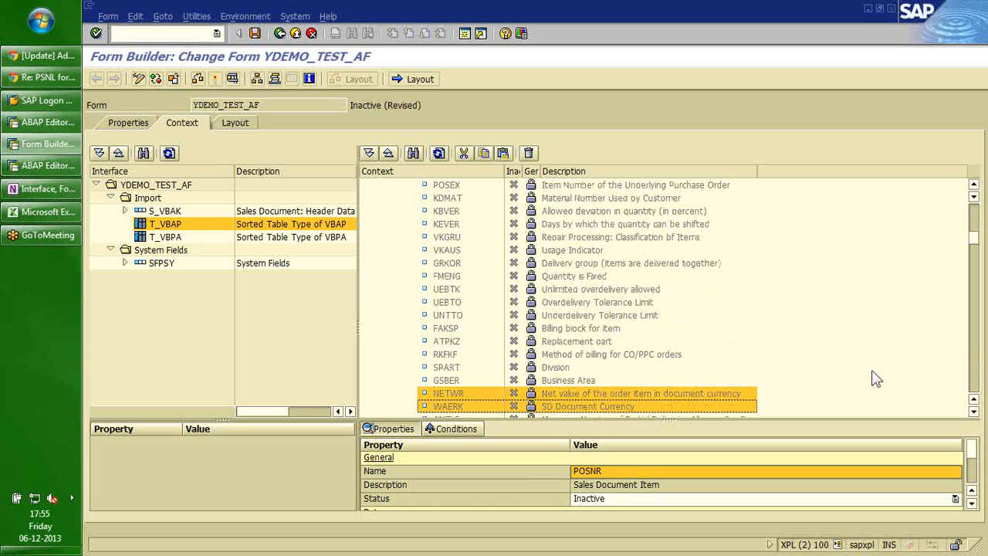
pyautogui.click(974, 361)
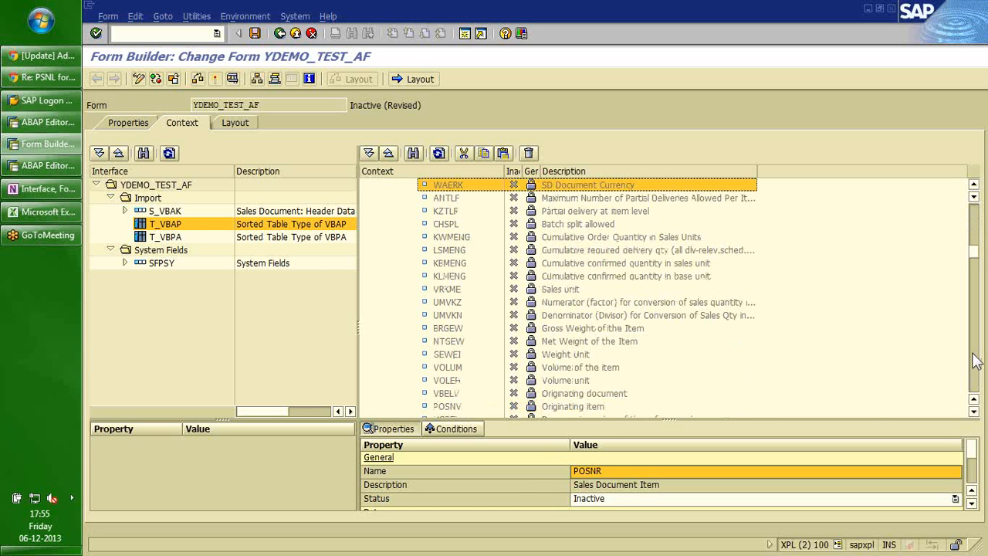
pyautogui.keyDown('ctrl'); pyautogui.click(459, 238); pyautogui.keyUp('ctrl')
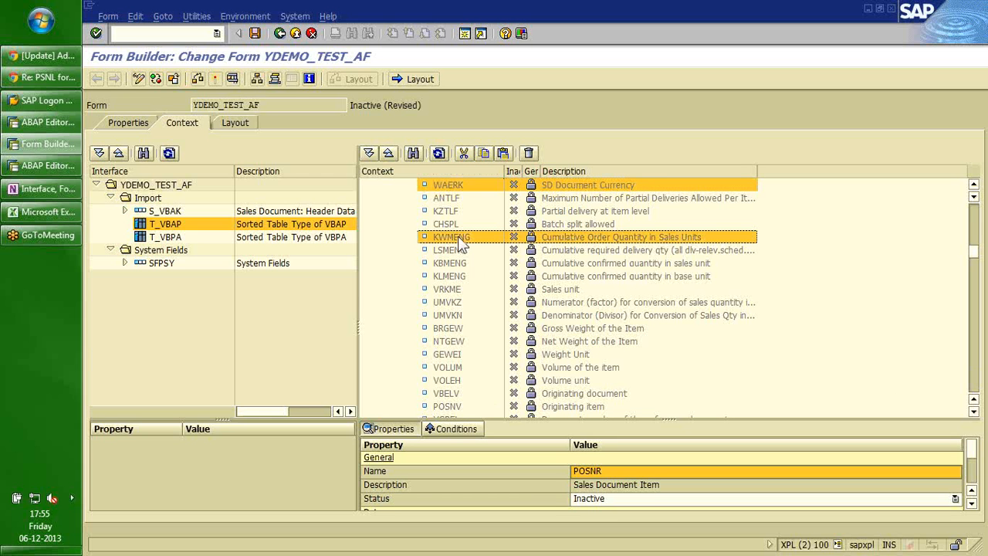
pyautogui.keyDown('ctrl'); pyautogui.click(450, 291); pyautogui.keyUp('ctrl')
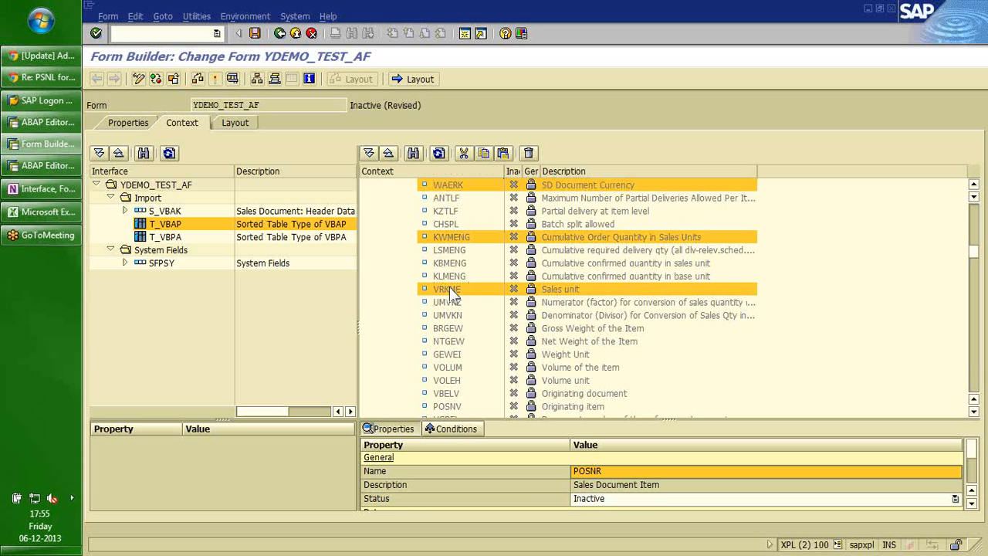
pyautogui.rightClick(450, 290)
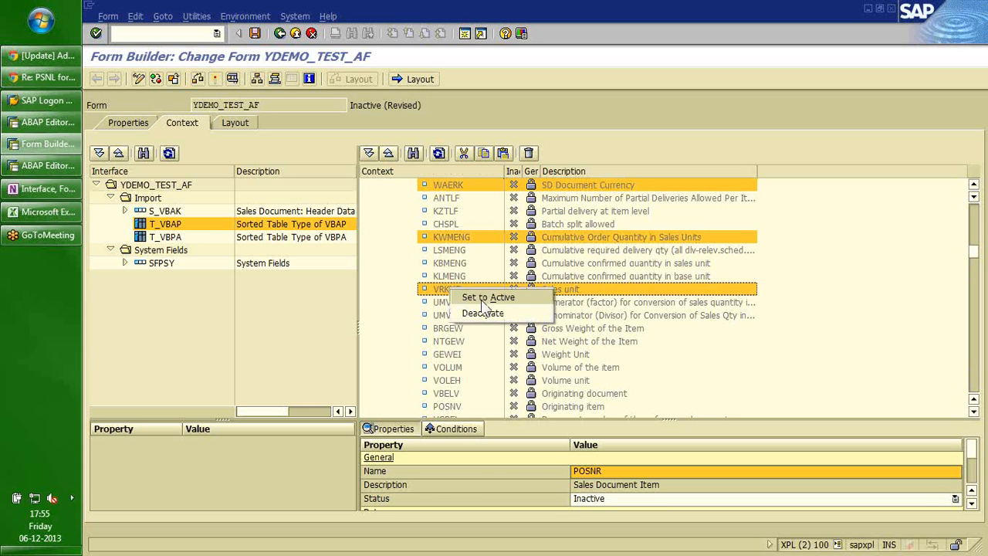
pyautogui.click(482, 301)
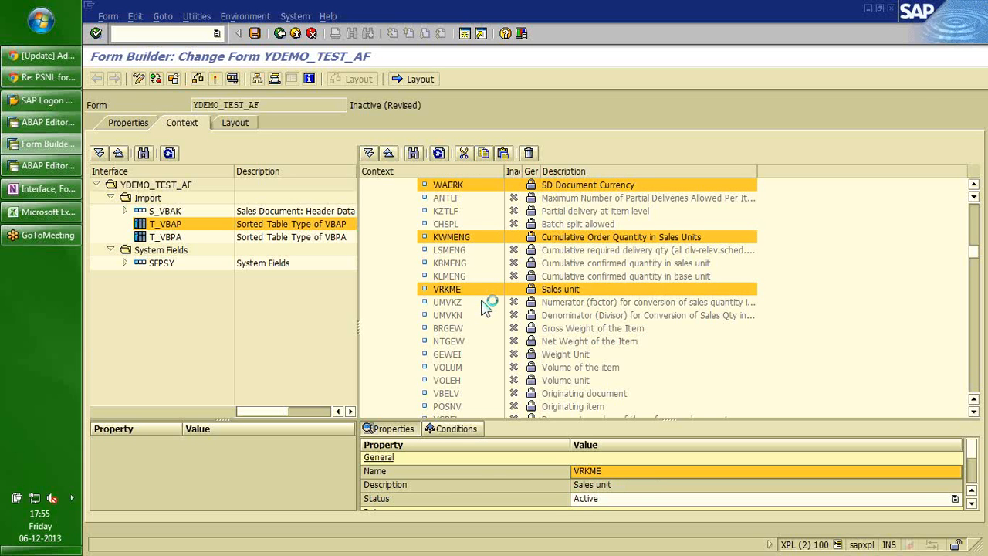
pyautogui.click(976, 226)
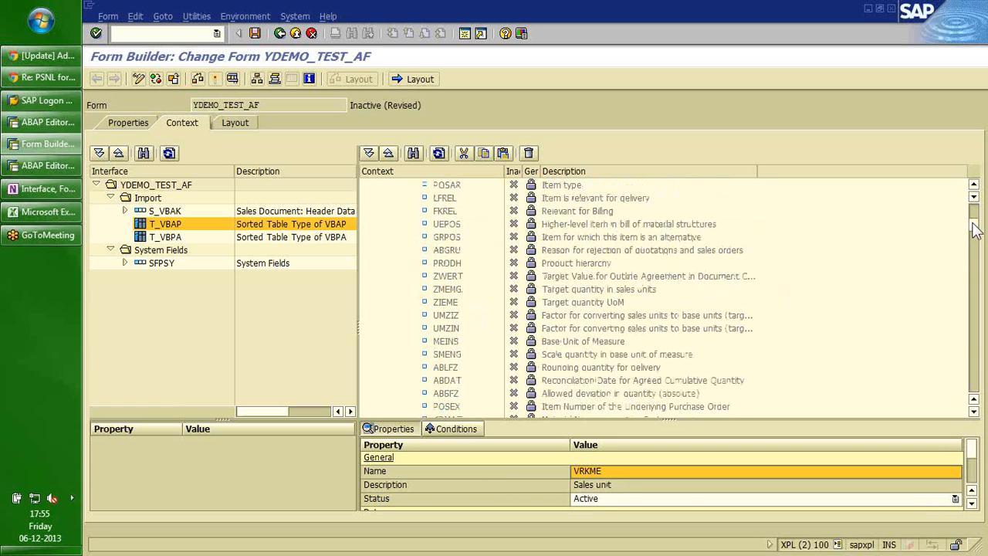
pyautogui.scroll(6, 975, 226)
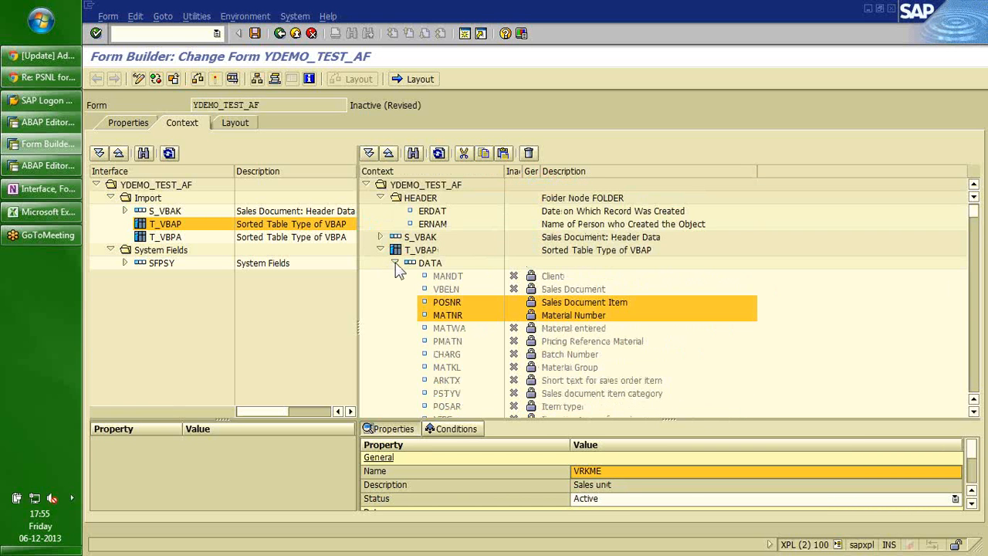
# Collapse the DATA, T_VBAP and HEADER nodes in the context tree.
pyautogui.click(395, 263)
pyautogui.click(380, 249)
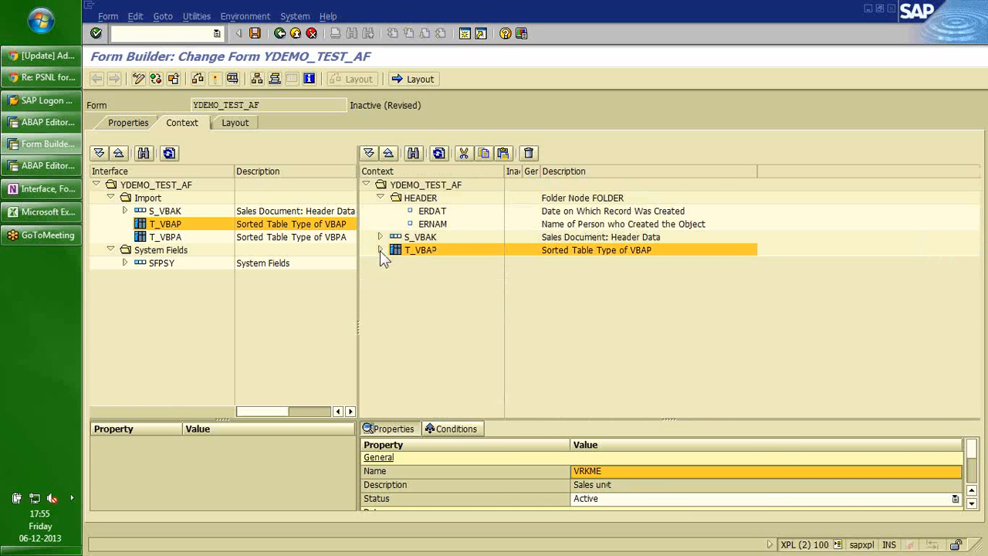
pyautogui.click(380, 197)
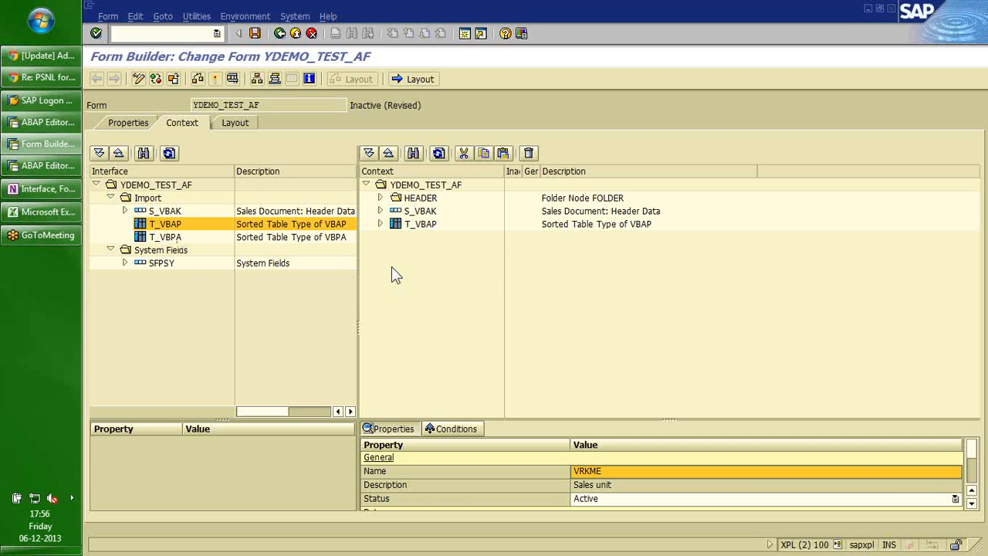
# Bring up the Create node options for the HEADER folder.
pyautogui.rightClick(395, 191)
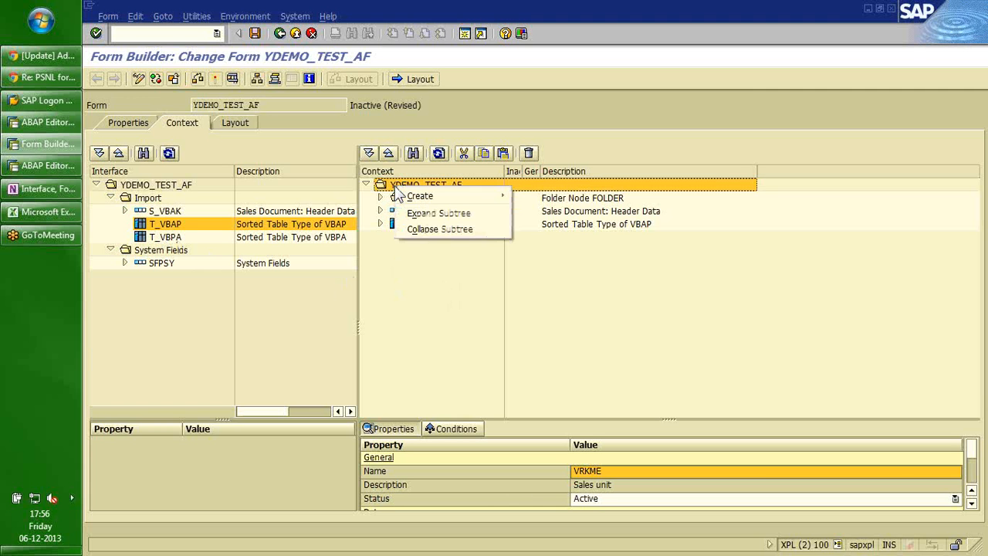
pyautogui.click(429, 270)
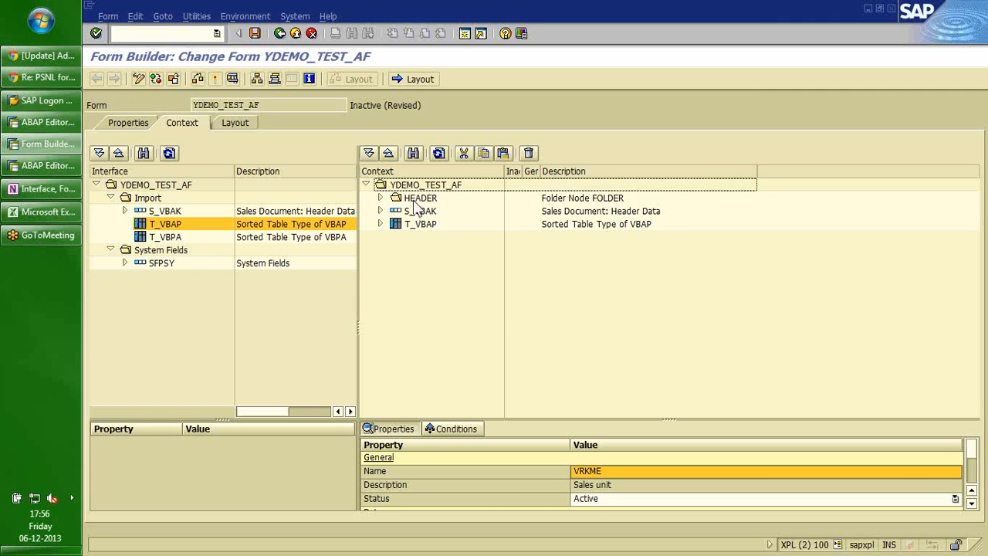
pyautogui.rightClick(413, 201)
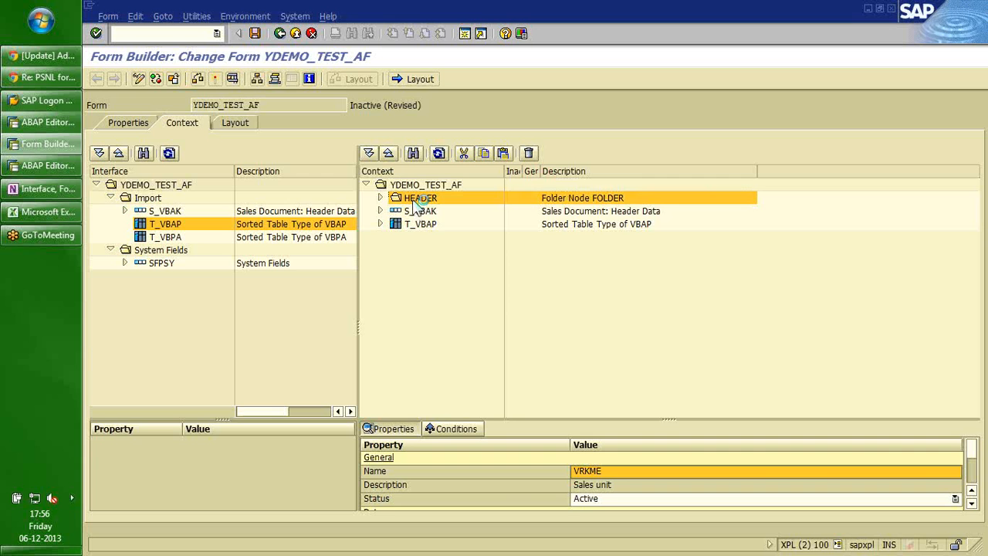
pyautogui.rightClick(414, 201)
pyautogui.moveTo(463, 207)
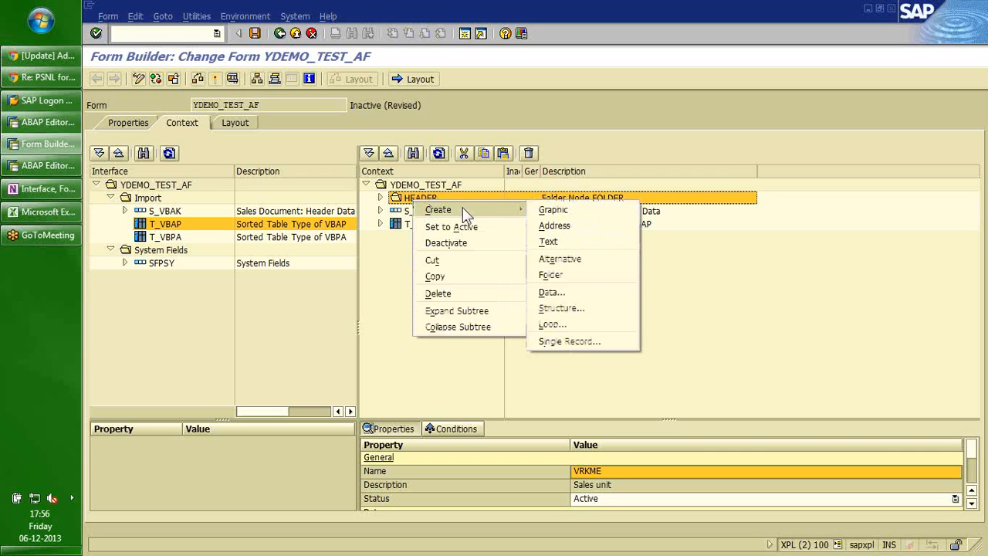
# Create a TEXT node under HEADER as an Include Text named S_VBAK-VBELN.
pyautogui.click(549, 242)
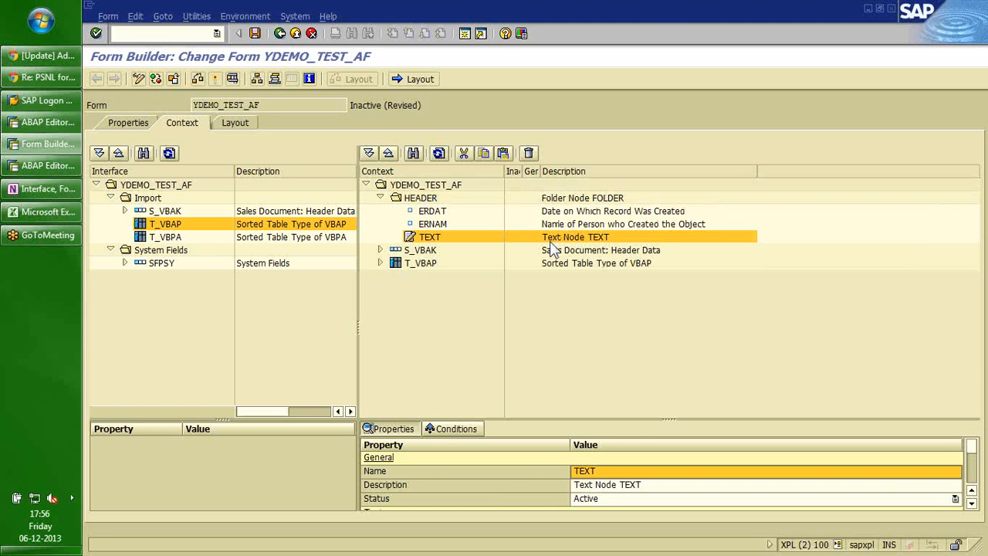
pyautogui.moveTo(624, 417); pyautogui.dragTo(631, 333)
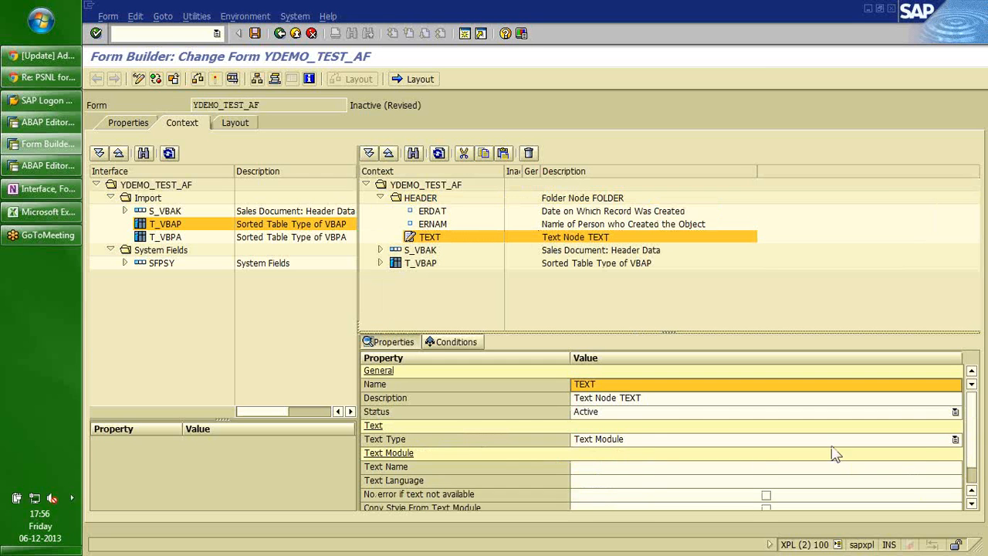
pyautogui.click(956, 440)
pyautogui.click(745, 463)
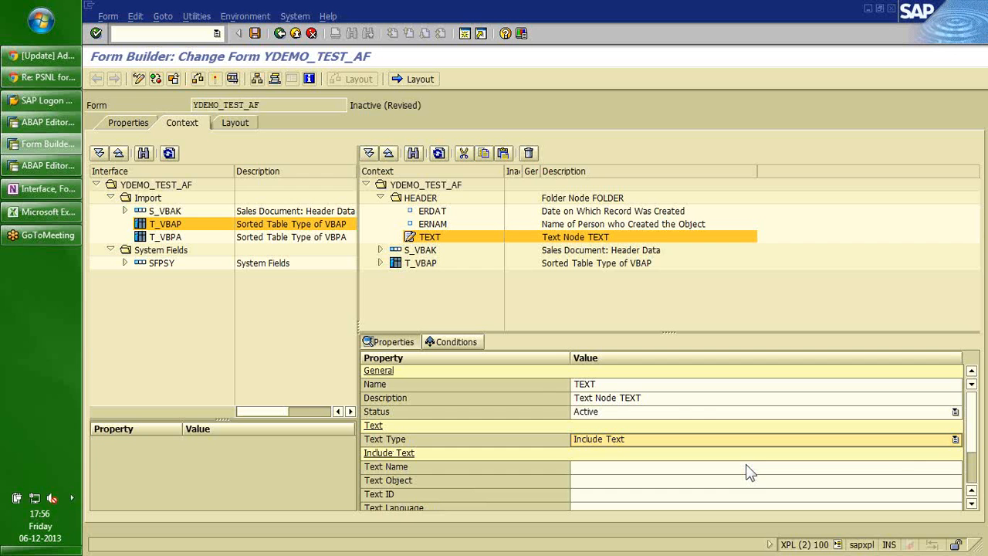
pyautogui.click(125, 210)
pyautogui.moveTo(166, 211); pyautogui.dragTo(607, 477)
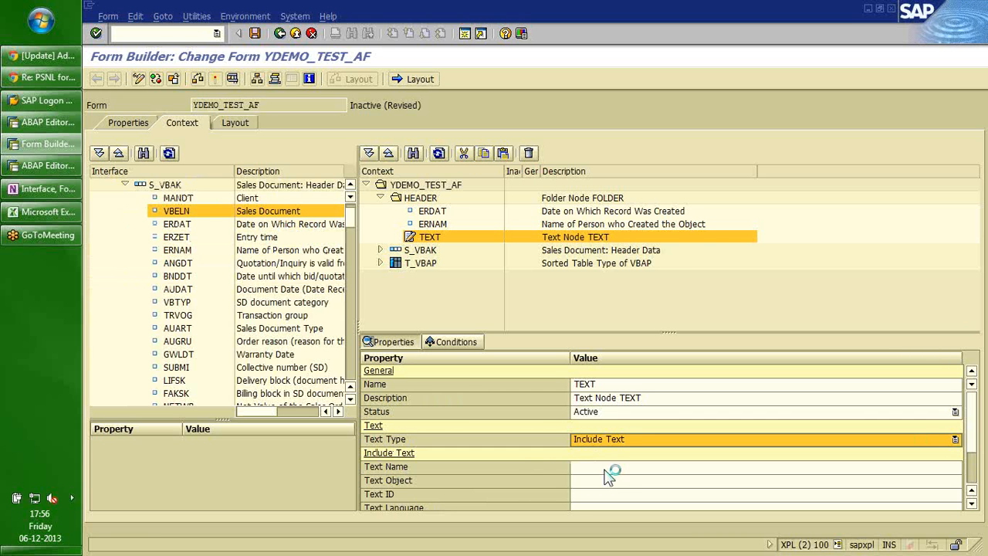
# Enter text object VBBK, text ID 0002 and text language EN.
pyautogui.click(600, 482)
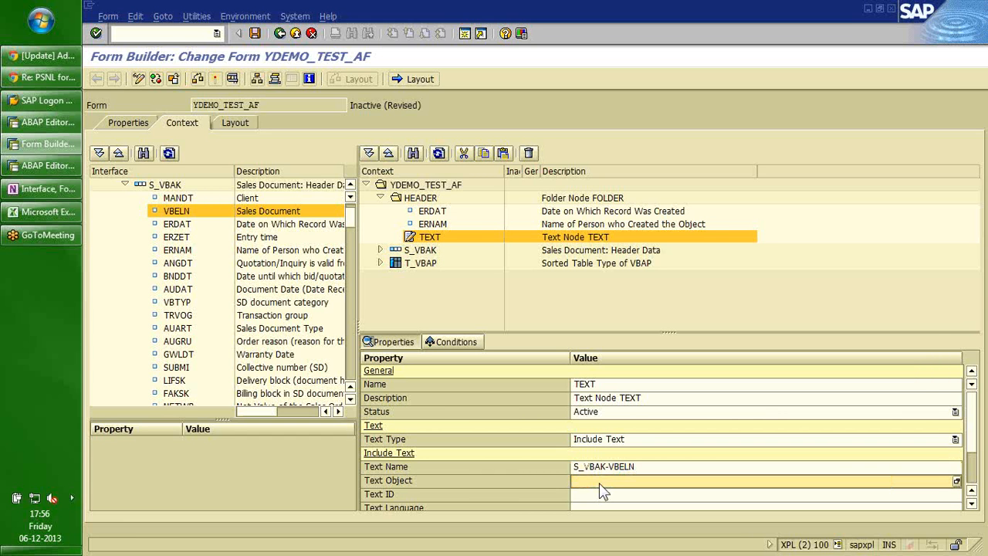
pyautogui.write("'")
pyautogui.press('capslock')
pyautogui.write('V')
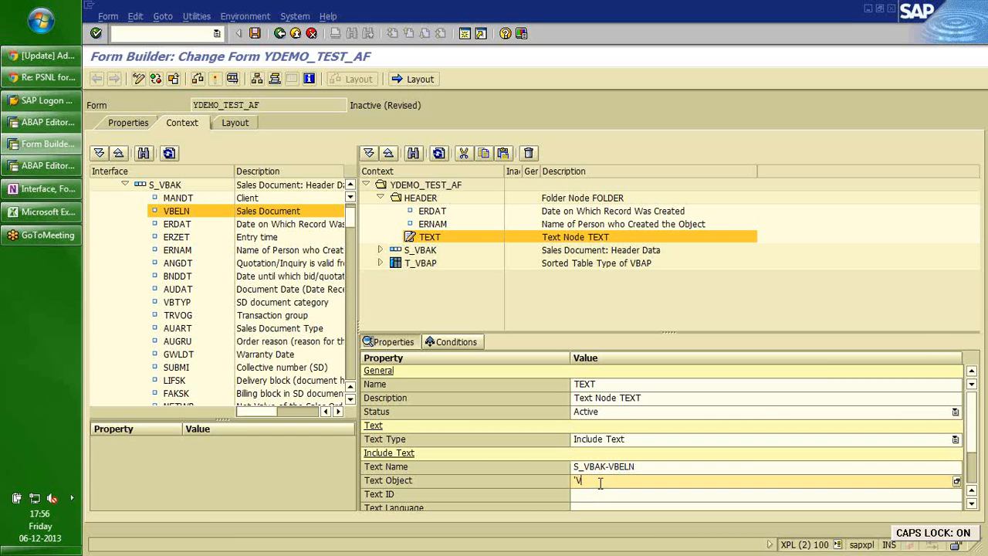
pyautogui.write("BBK'")
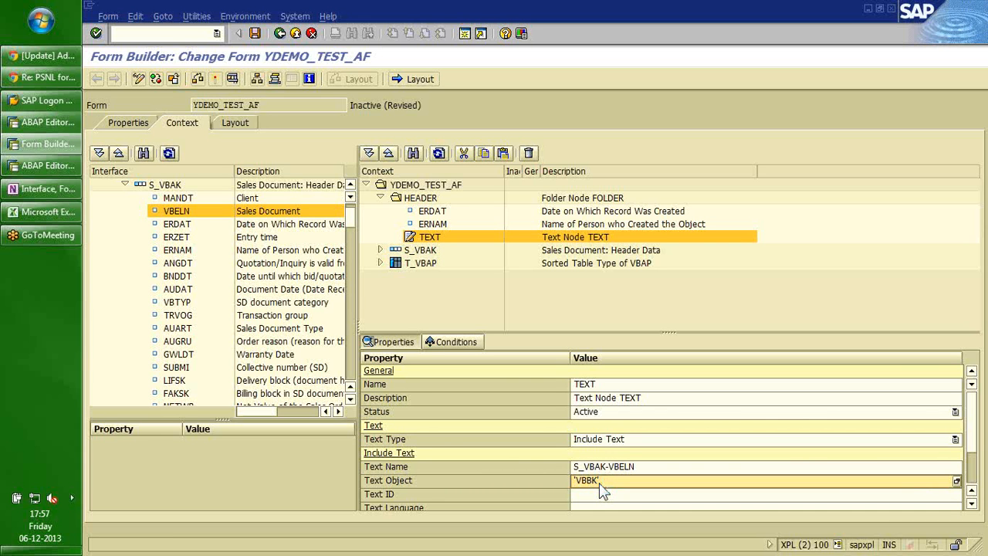
pyautogui.press('Up')
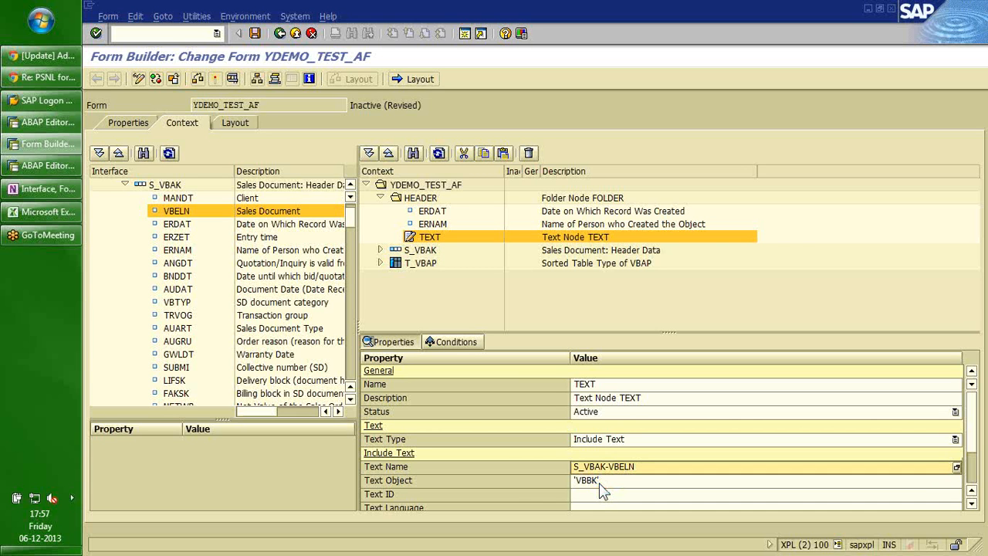
pyautogui.press('Down')
pyautogui.press('Down')
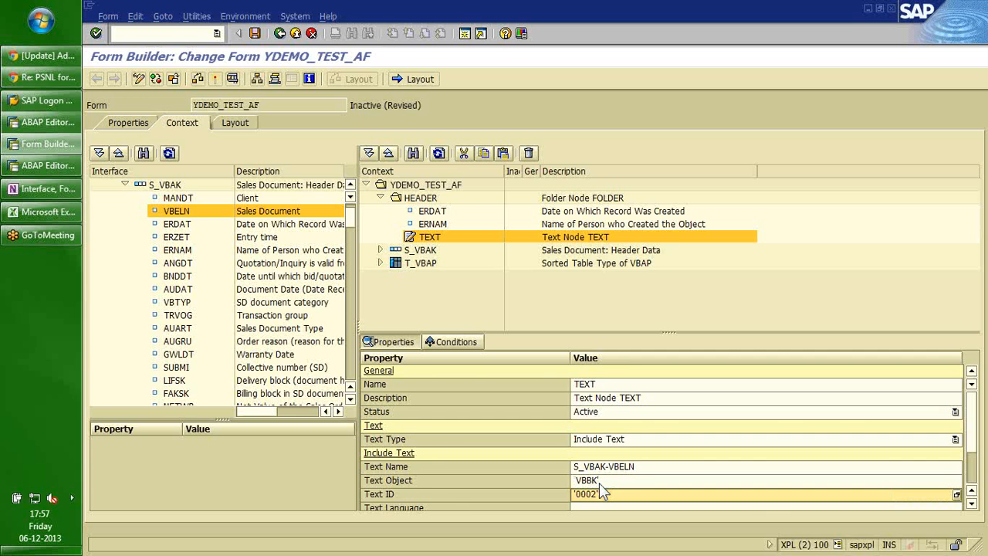
pyautogui.press('Down')
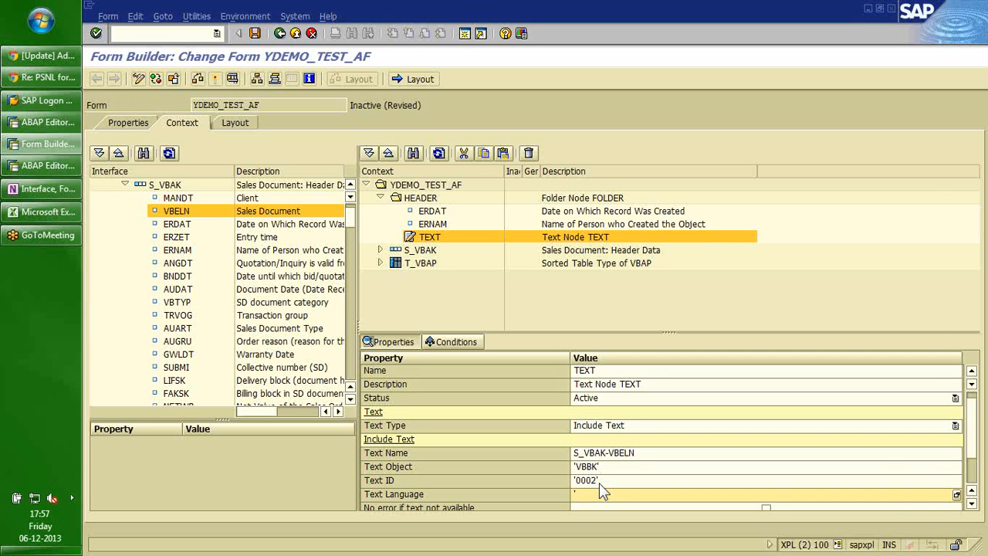
pyautogui.press('F4')
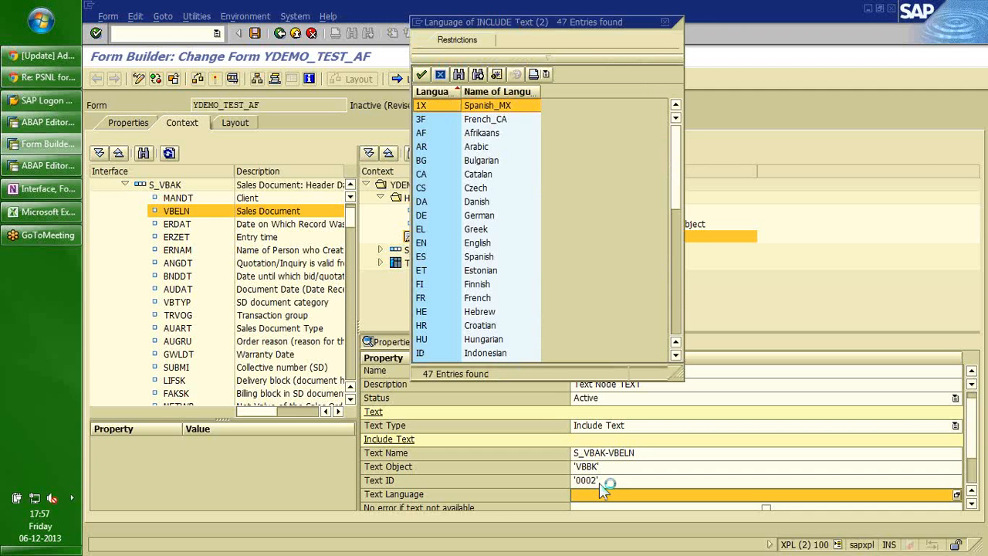
pyautogui.click(422, 243)
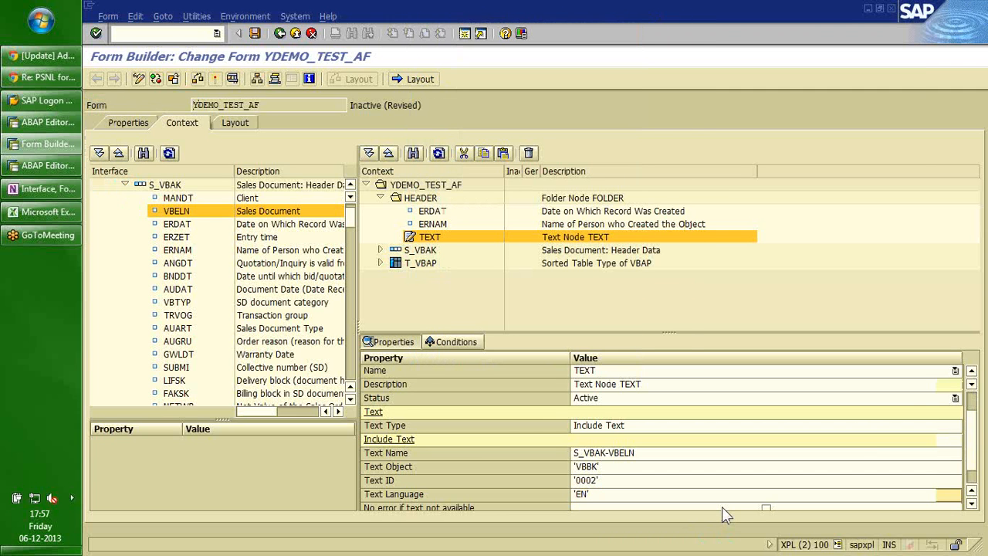
# Tick 'No error if text not available' and save the form.
pyautogui.scroll(-1, 722, 509)
pyautogui.scroll(-2, 721, 507)
pyautogui.click(766, 455)
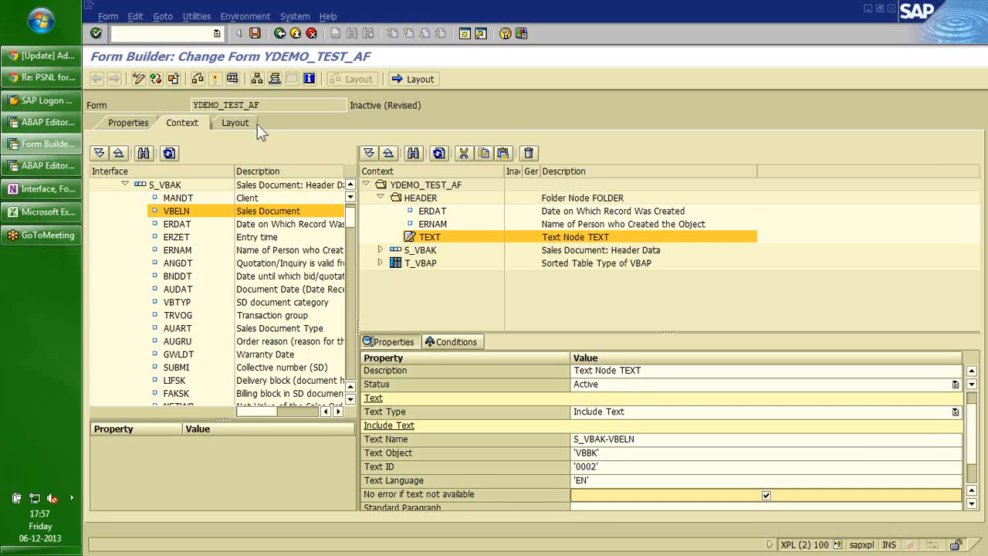
pyautogui.click(255, 33)
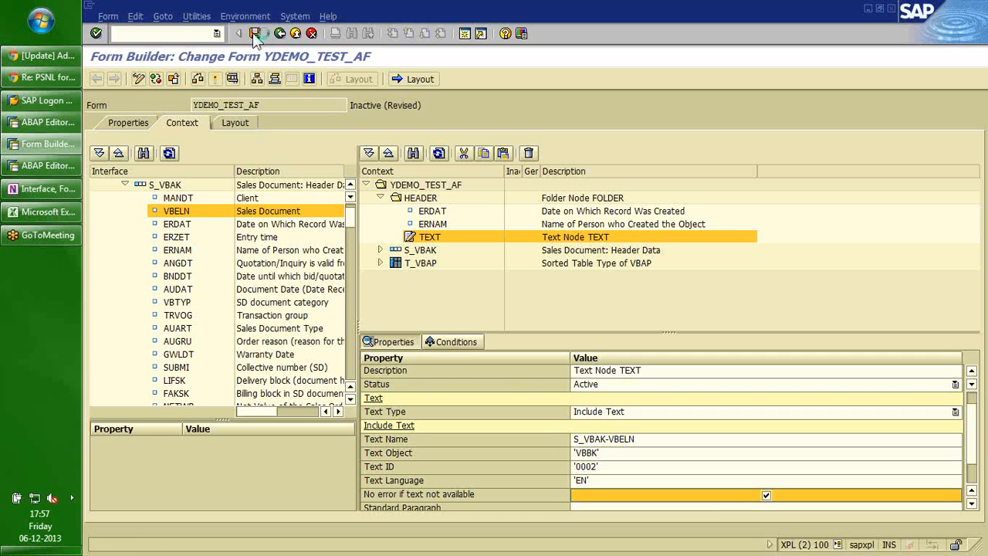
# Create a single-record context node based on table T_VBPA.
pyautogui.click(428, 279)
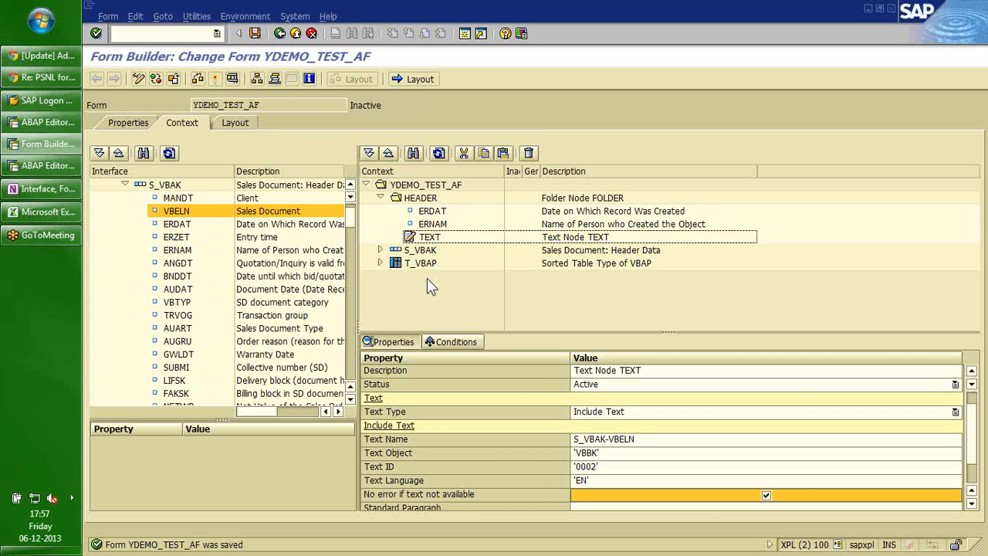
pyautogui.scroll(1, 349, 224)
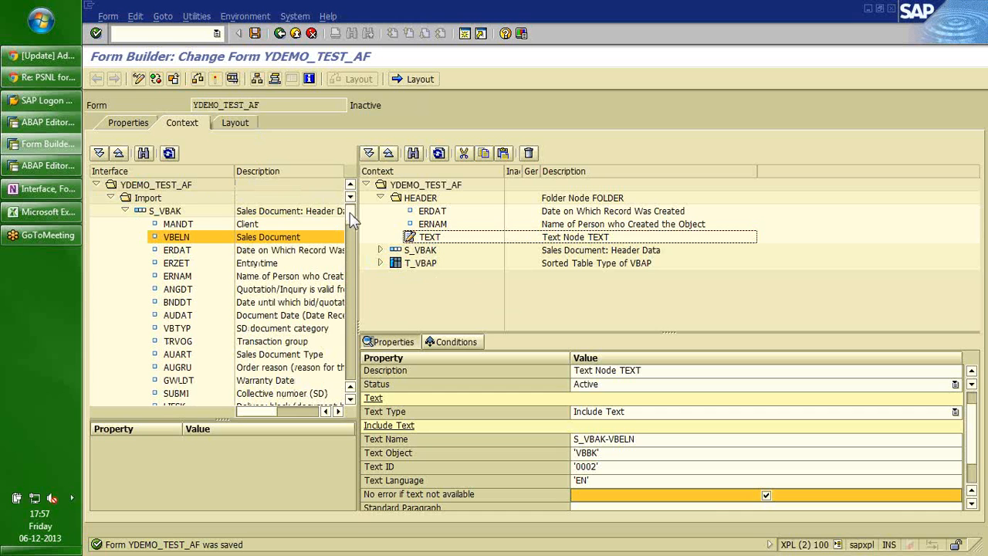
pyautogui.click(125, 211)
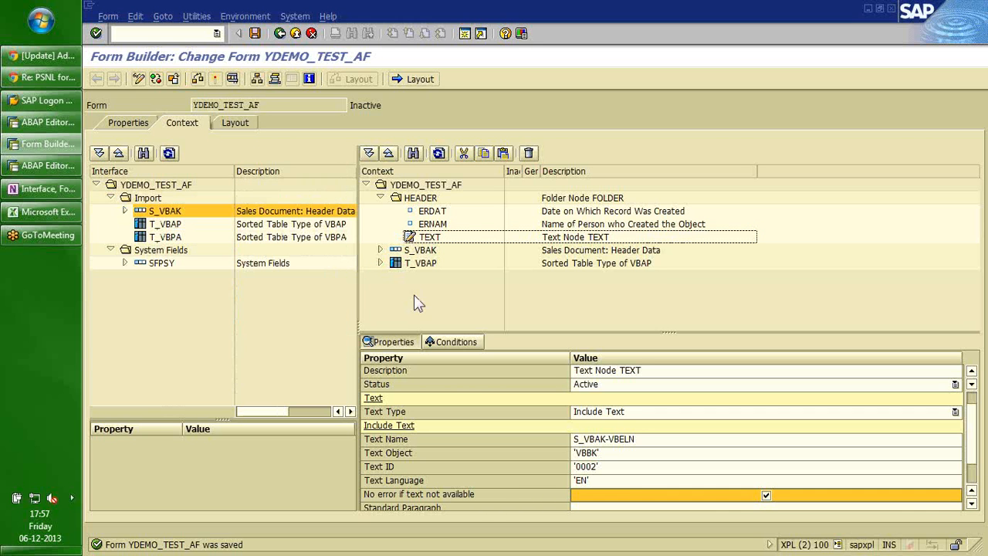
pyautogui.rightClick(418, 189)
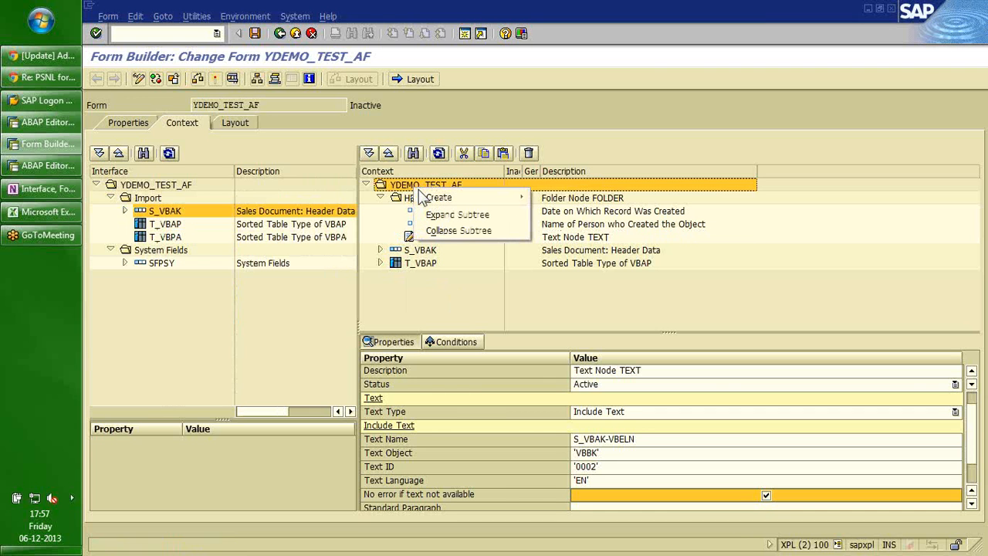
pyautogui.moveTo(436, 197)
pyautogui.click(586, 332)
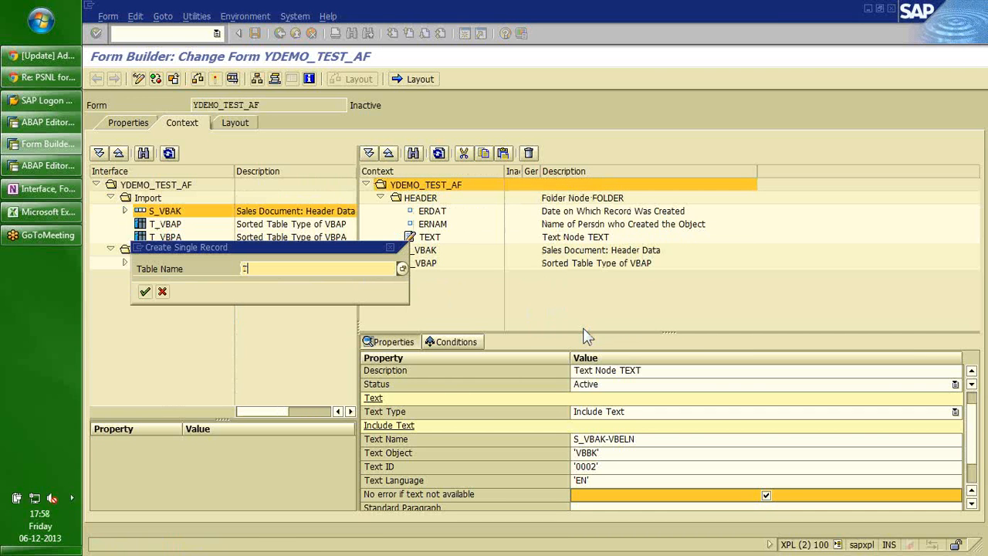
pyautogui.write('T_VBPA')
pyautogui.press('Return')
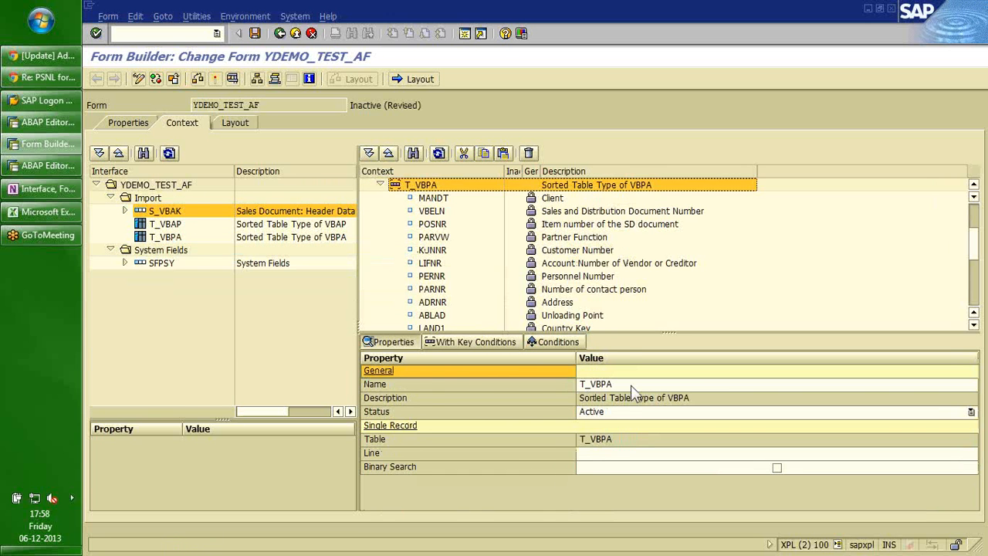
# Rename the new node to T_VBPA_AG.
pyautogui.click(626, 443)
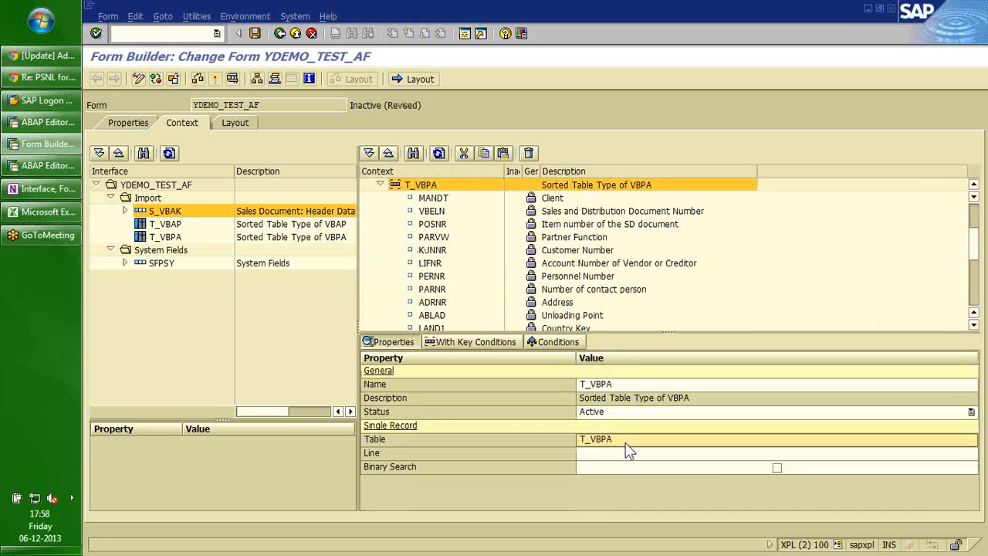
pyautogui.click(624, 384)
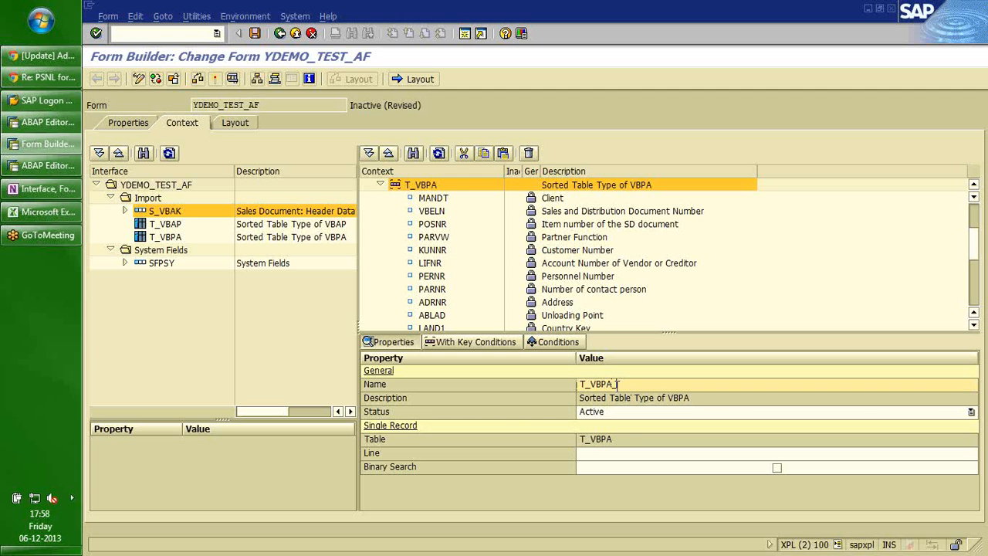
pyautogui.write('_AG')
pyautogui.press('Return')
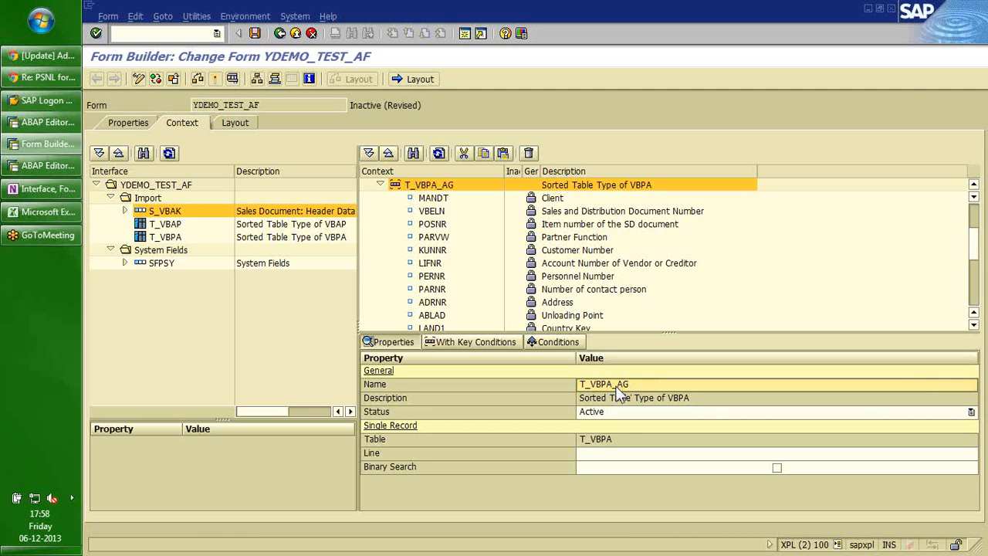
# Add a key condition to T_VBPA_AG so PARVW equals 'AG'.
pyautogui.click(485, 345)
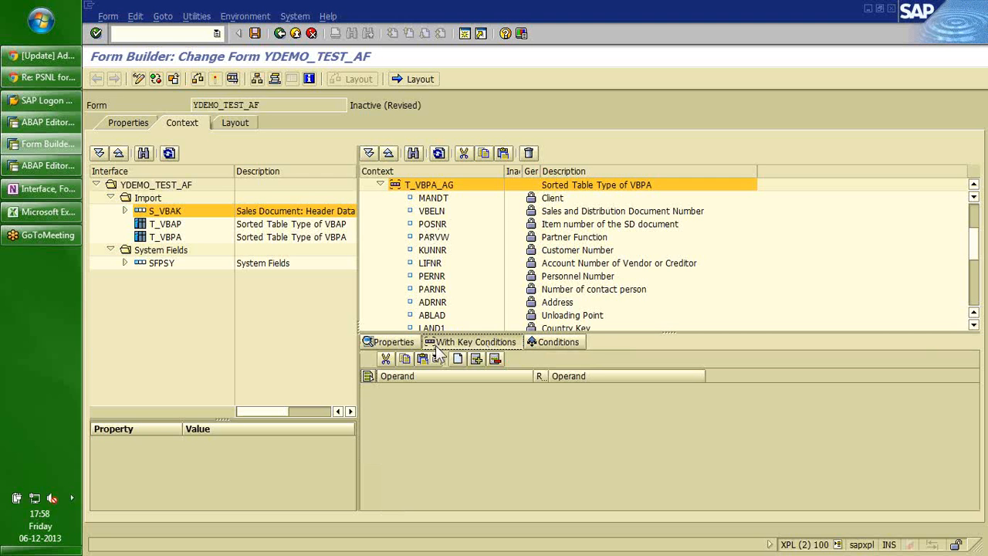
pyautogui.click(457, 360)
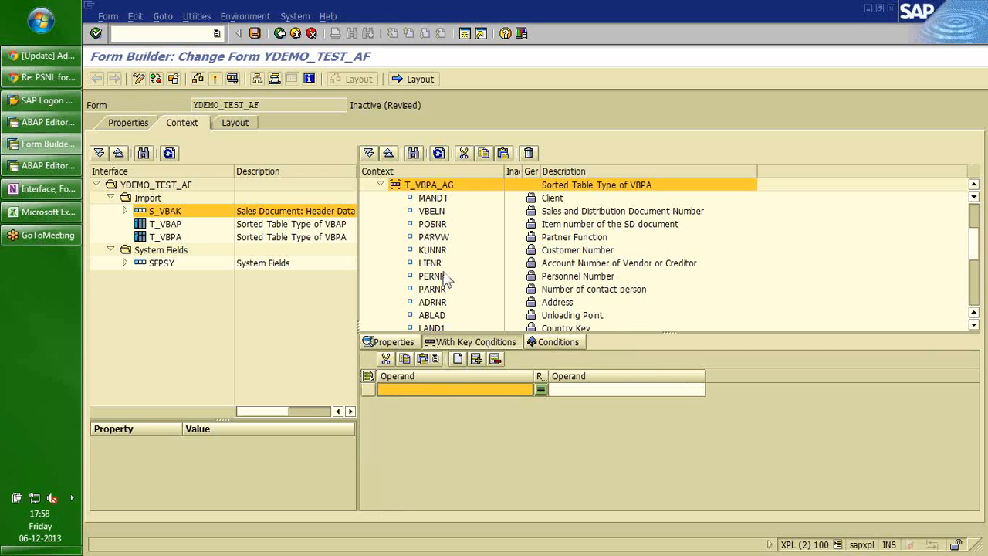
pyautogui.click(432, 241)
pyautogui.moveTo(431, 241); pyautogui.dragTo(433, 392)
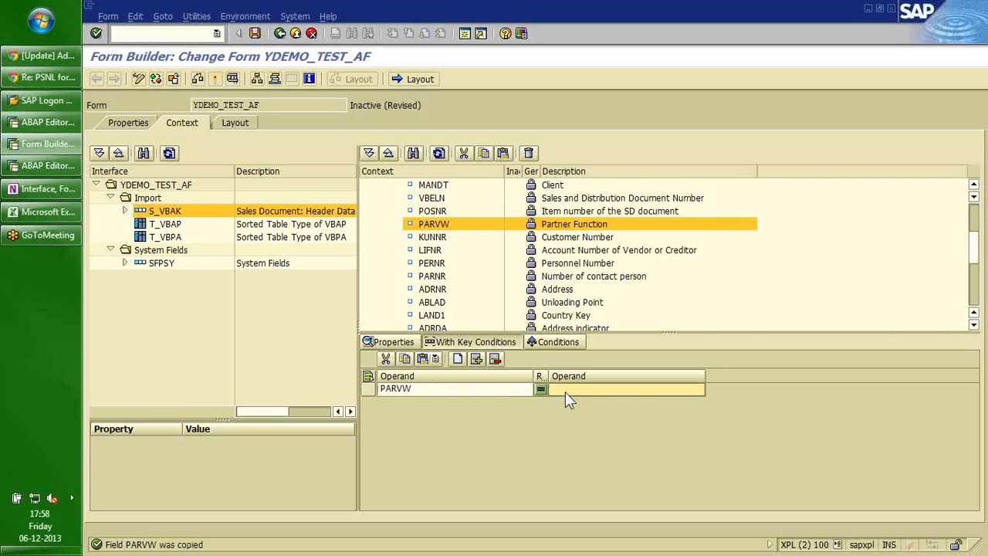
pyautogui.click(565, 391)
pyautogui.write("'AG'")
pyautogui.press('Return')
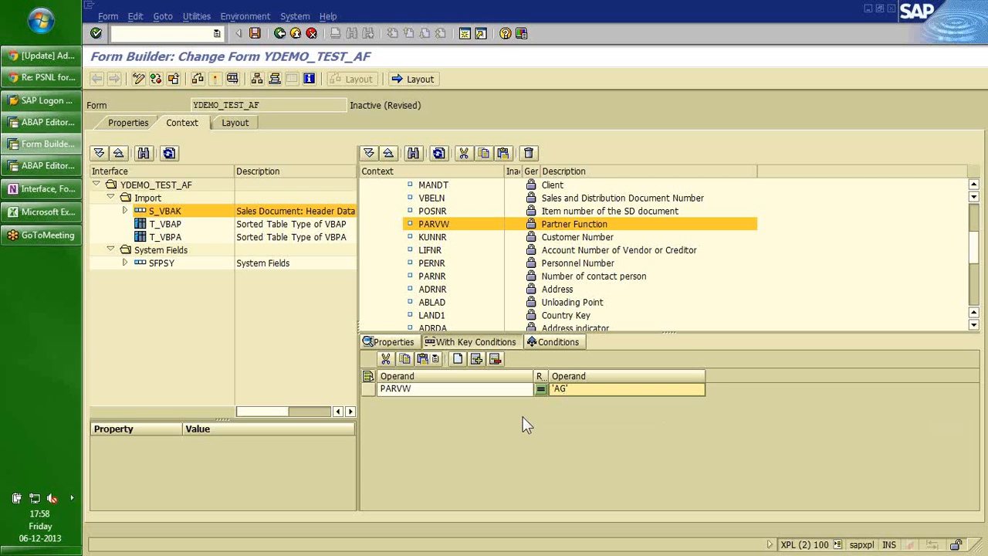
pyautogui.click(434, 230)
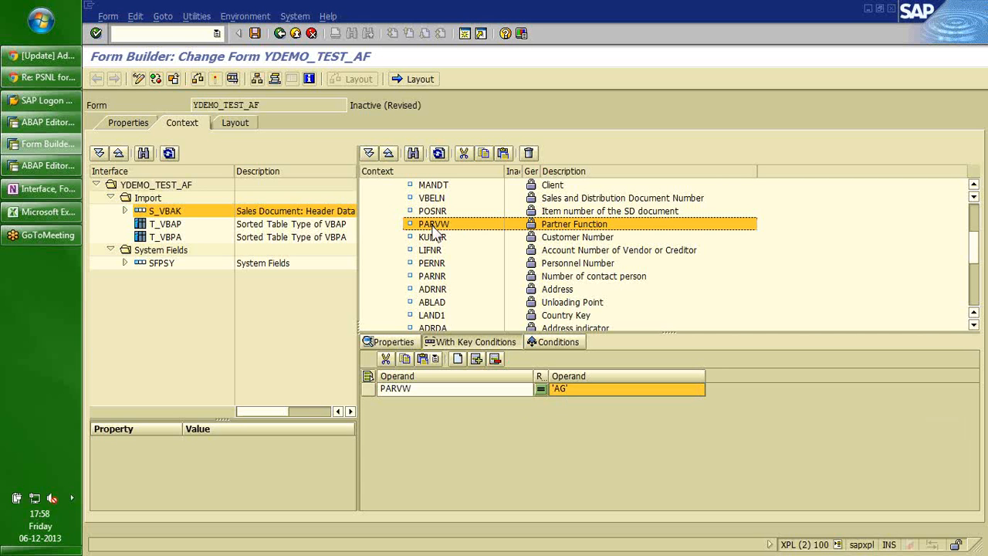
# Deactivate the selected T_VBPA_AG fields, including MANDT, VBELN and POSNR.
pyautogui.press('Up')
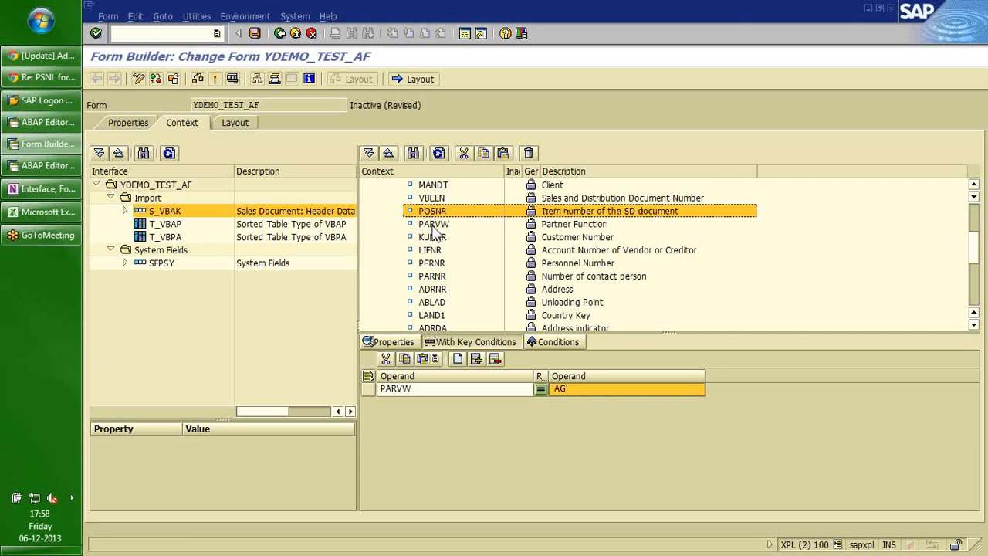
pyautogui.press('Down')
pyautogui.press('Up')
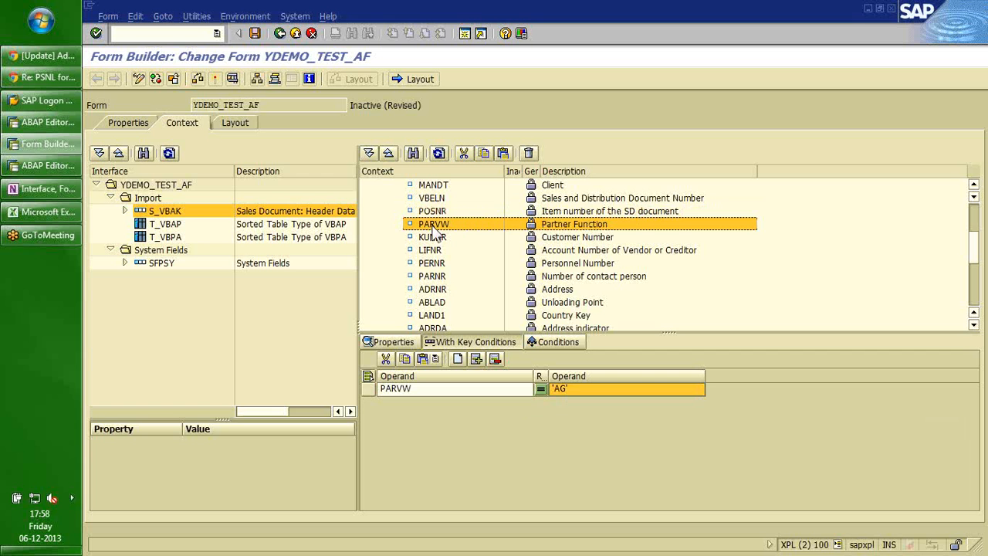
pyautogui.press('Up')
pyautogui.press('Down')
pyautogui.press('Up')
pyautogui.press('Up')
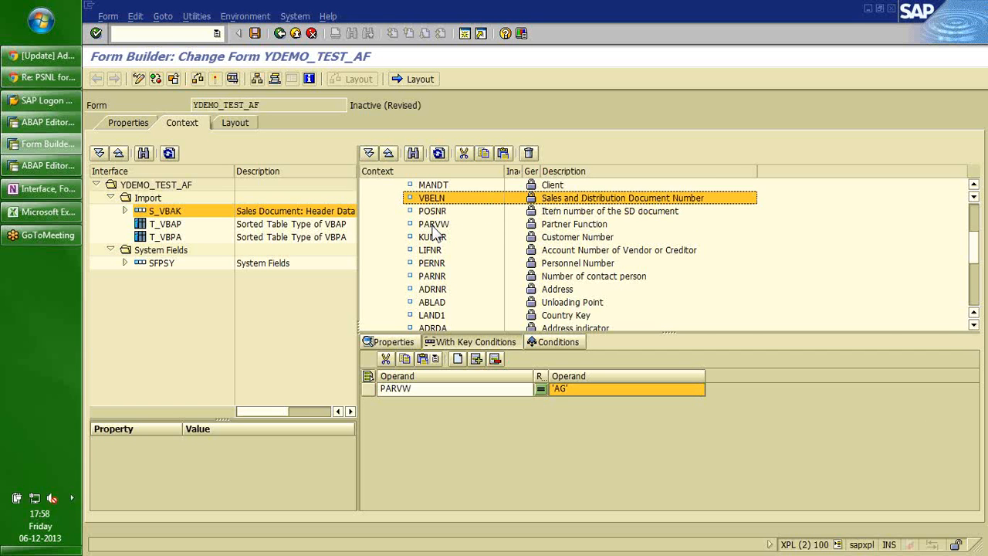
pyautogui.press('Up')
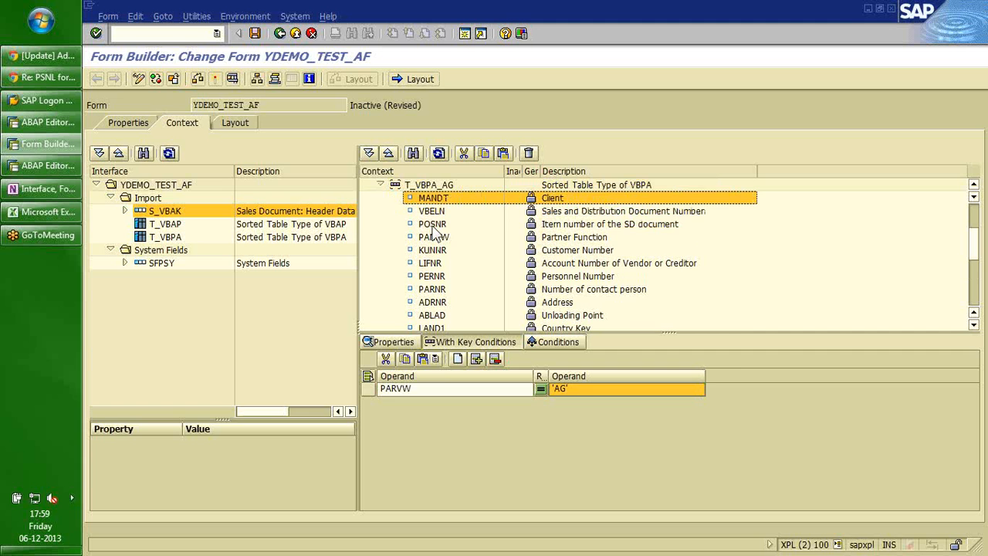
pyautogui.hotkey('shift', 'Down')
pyautogui.hotkey('shift', 'Down')
pyautogui.hotkey('shift', 'Down')
pyautogui.hotkey('shift', 'Down')
pyautogui.hotkey('shift', 'Down')
pyautogui.hotkey('shift', 'Down')
pyautogui.hotkey('shift', 'Down')
pyautogui.hotkey('shift', 'Down')
pyautogui.hotkey('shift', 'Down')
pyautogui.hotkey('shift', 'Down')
pyautogui.hotkey('shift', 'Down')
pyautogui.hotkey('shift', 'Down')
pyautogui.hotkey('shift', 'Down')
pyautogui.hotkey('shift', 'Down')
pyautogui.hotkey('shift', 'Down')
pyautogui.hotkey('shift', 'Down')
pyautogui.hotkey('shift', 'Down')
pyautogui.hotkey('shift', 'Down')
pyautogui.hotkey('shift', 'Down')
pyautogui.hotkey('shift', 'Down')
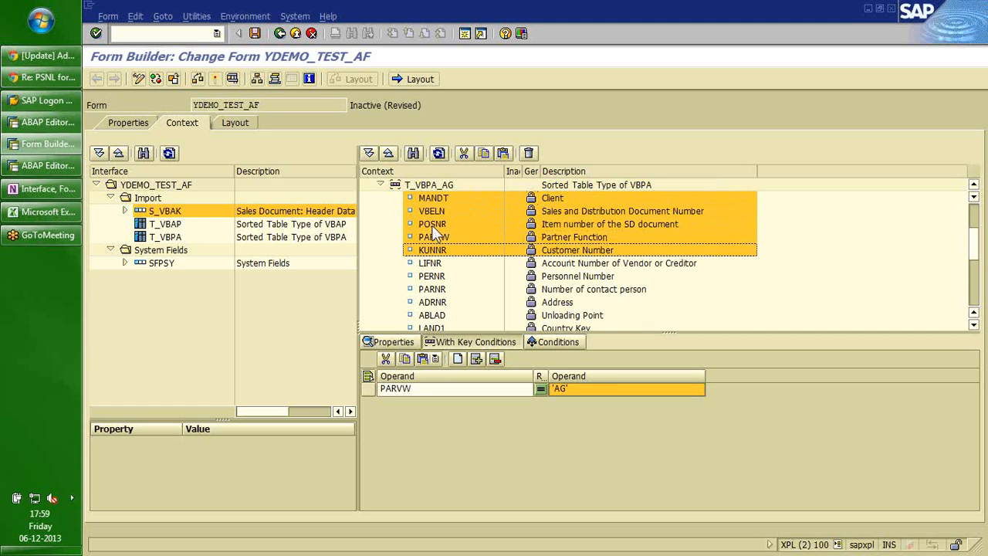
pyautogui.hotkey('shift', 'Down')
pyautogui.hotkey('shift', 'Down')
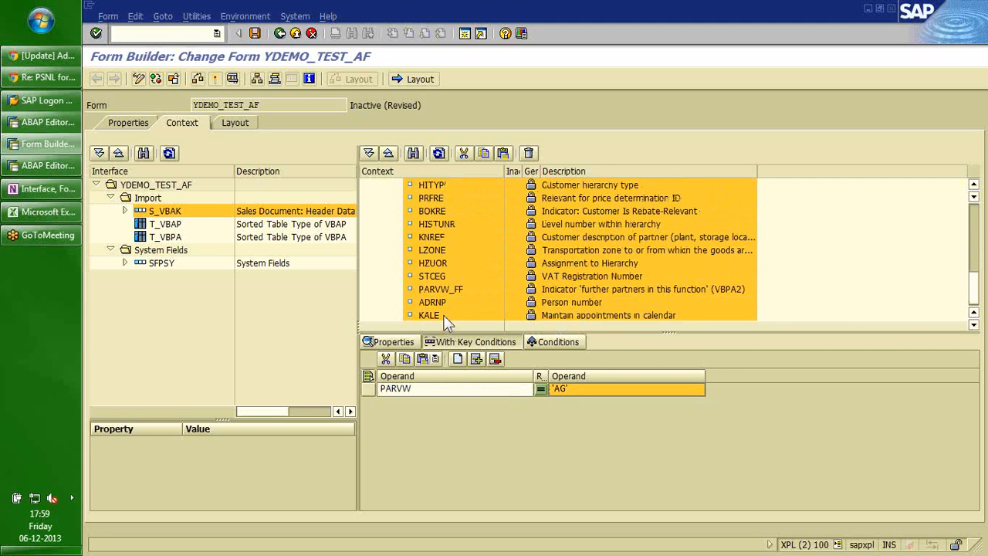
pyautogui.rightClick(445, 318)
pyautogui.click(467, 341)
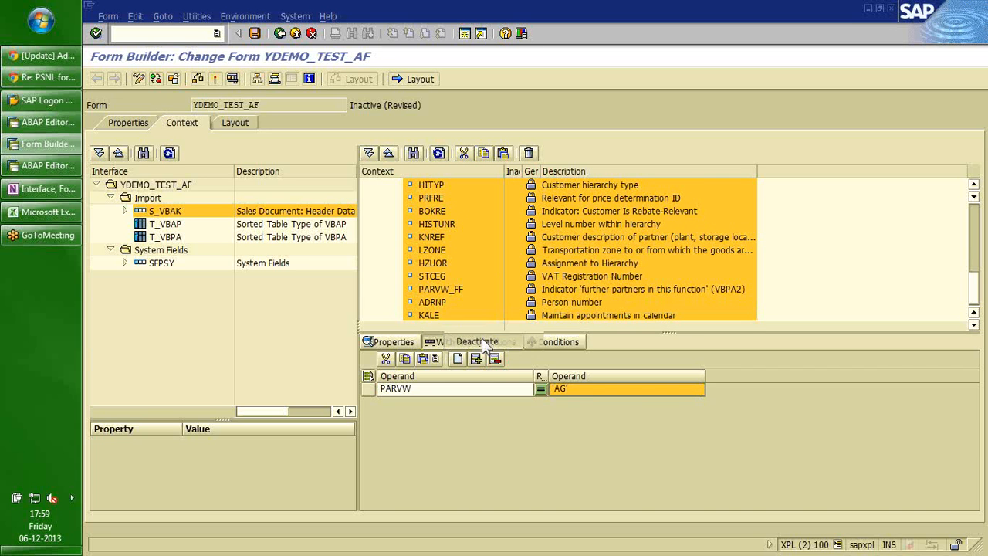
pyautogui.click(974, 241)
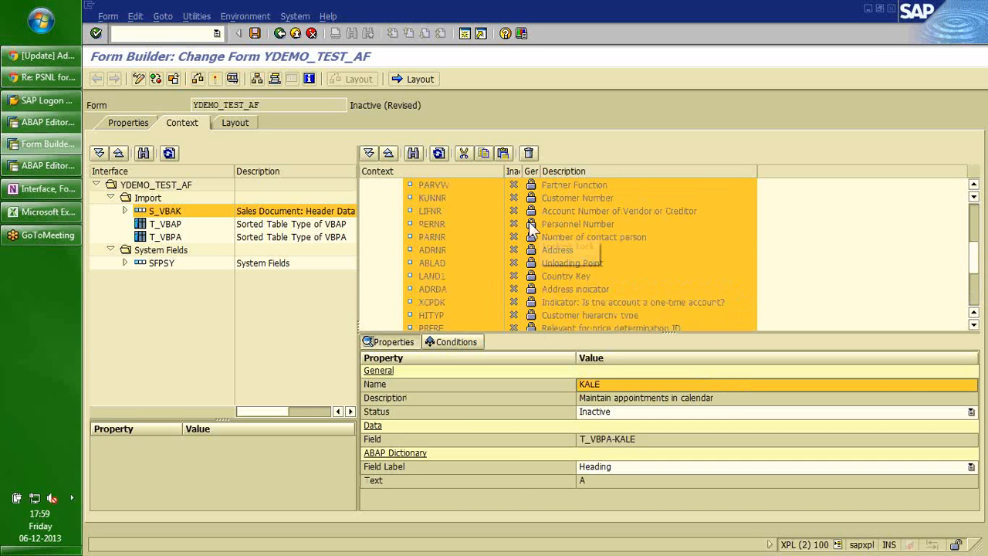
# Set the PARVW, KUNNR and ADRNR fields to active.
pyautogui.click(429, 187)
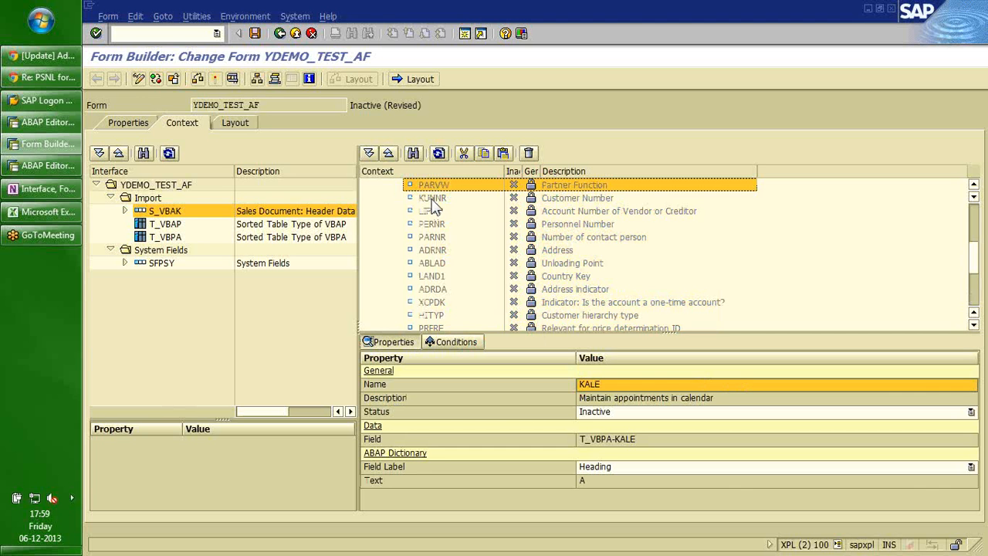
pyautogui.keyDown('shift'); pyautogui.click(432, 199); pyautogui.keyUp('shift')
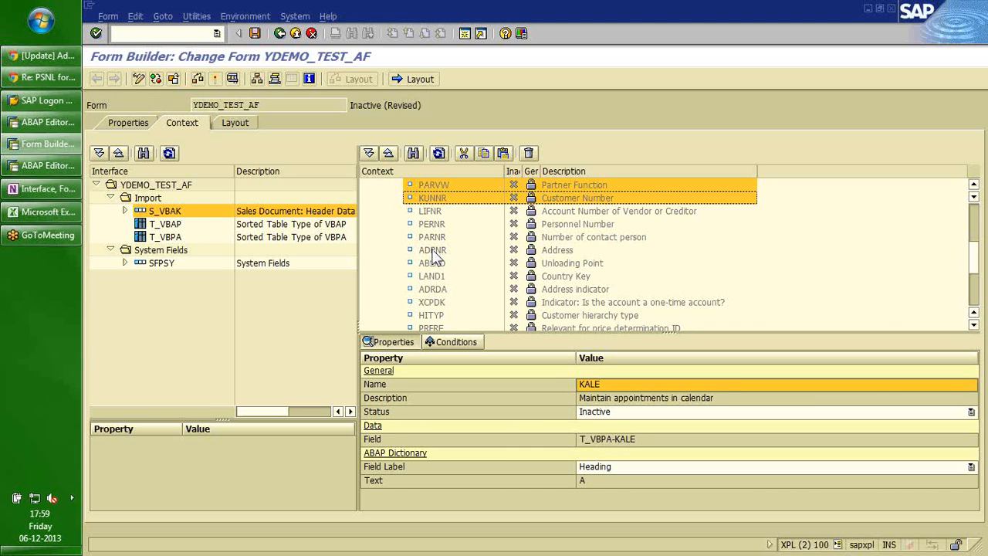
pyautogui.keyDown('ctrl'); pyautogui.click(433, 252); pyautogui.keyUp('ctrl')
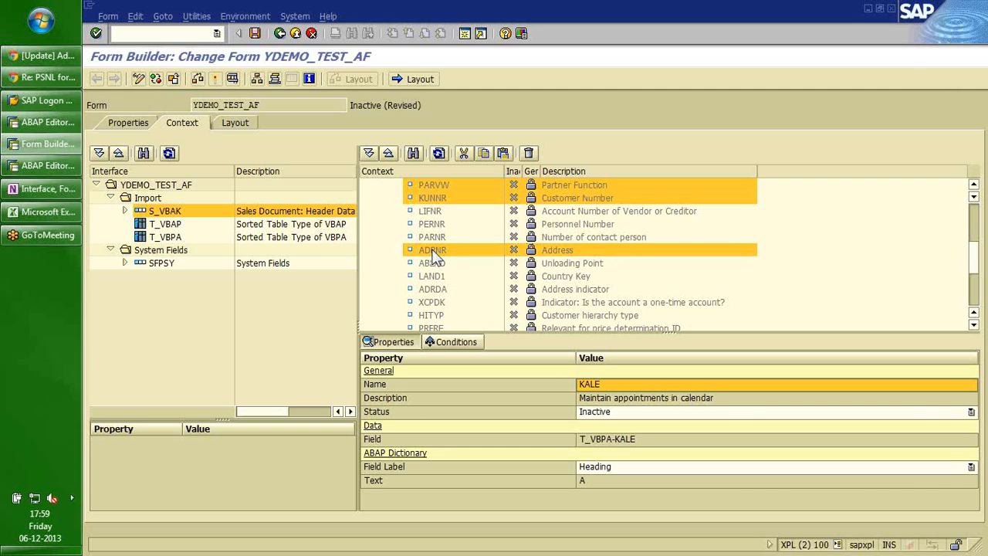
pyautogui.rightClick(434, 255)
pyautogui.click(457, 262)
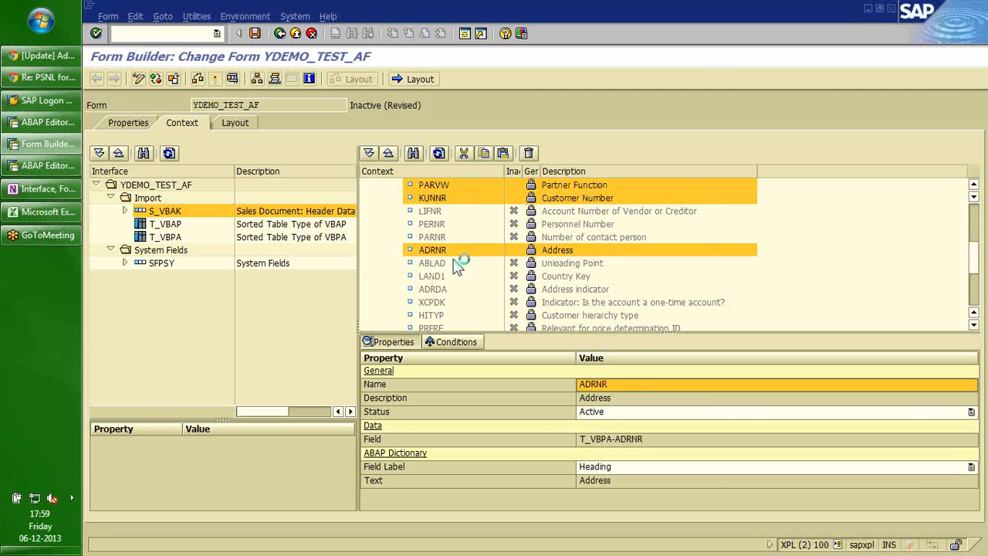
# Check T_VBPA_AG's key condition PARVW = 'AG', then collapse the node.
pyautogui.scroll(3, 975, 230)
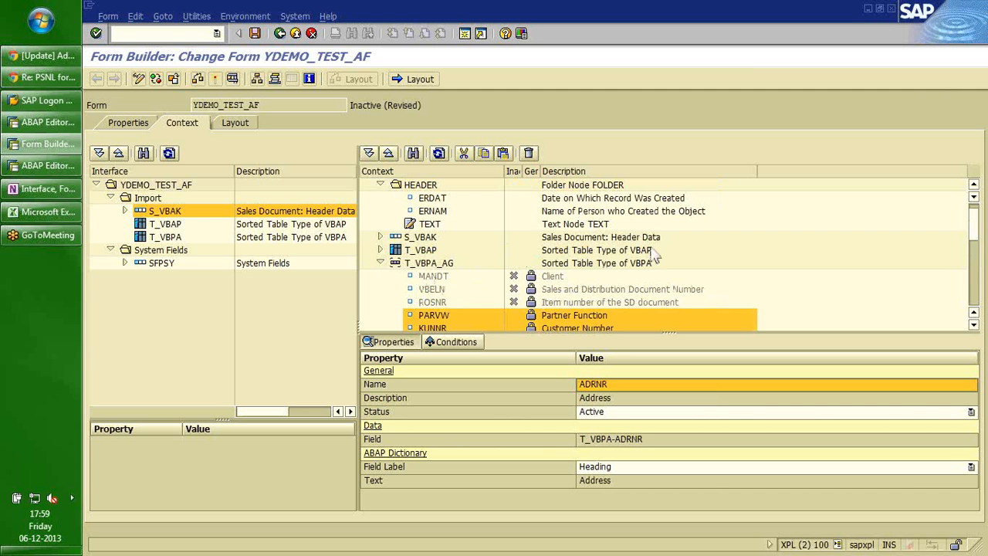
pyautogui.click(424, 264)
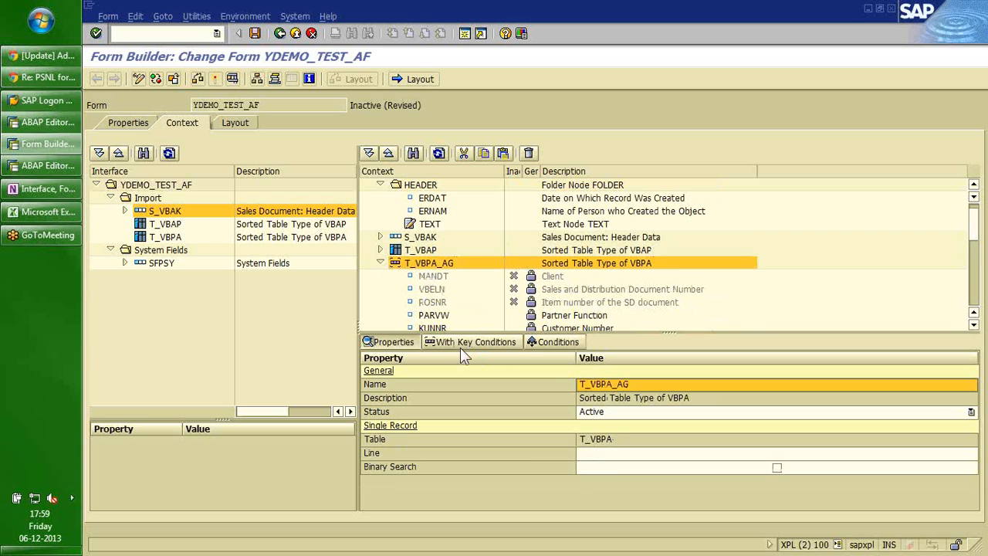
pyautogui.click(457, 343)
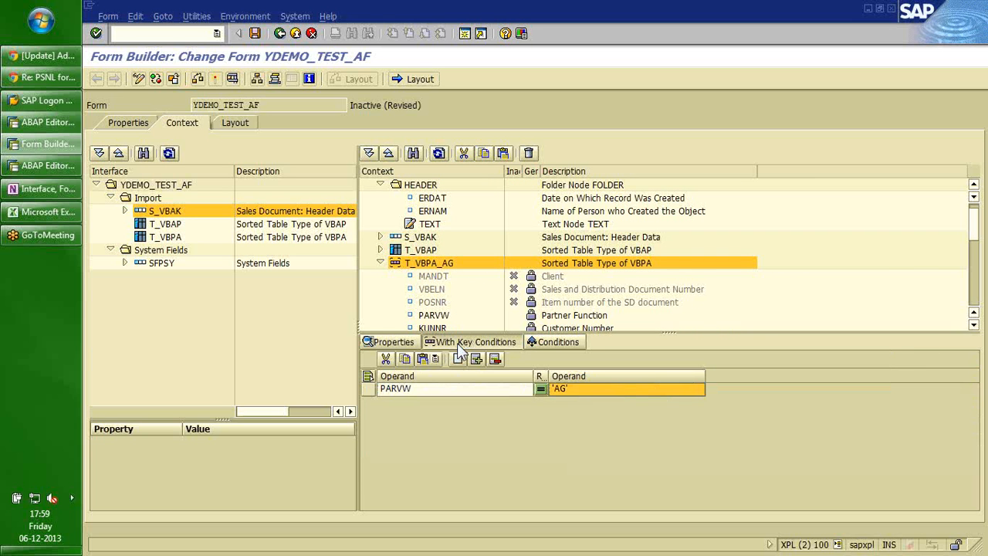
pyautogui.click(421, 264)
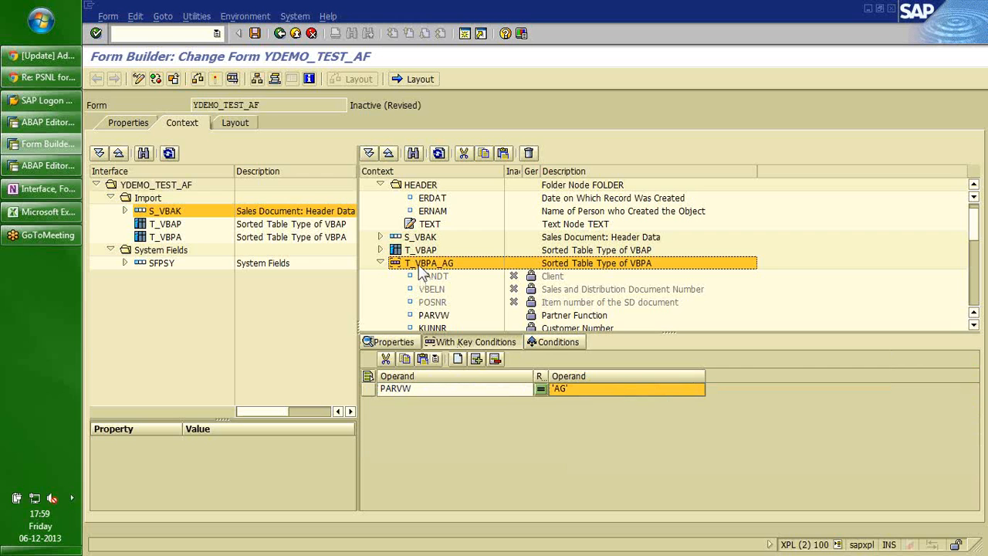
pyautogui.click(380, 263)
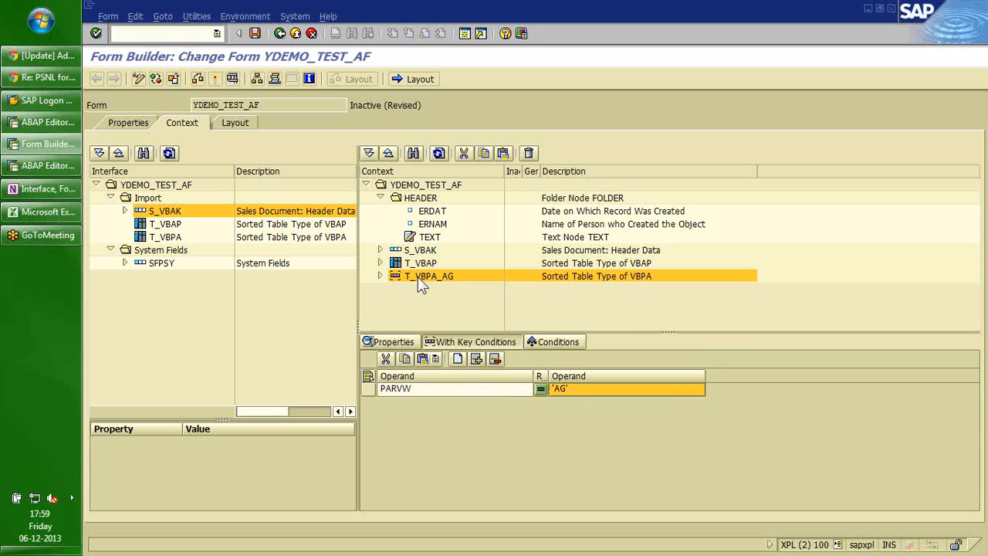
# Copy and paste the T_VBPA_AG node to create a duplicate.
pyautogui.rightClick(420, 285)
pyautogui.click(446, 373)
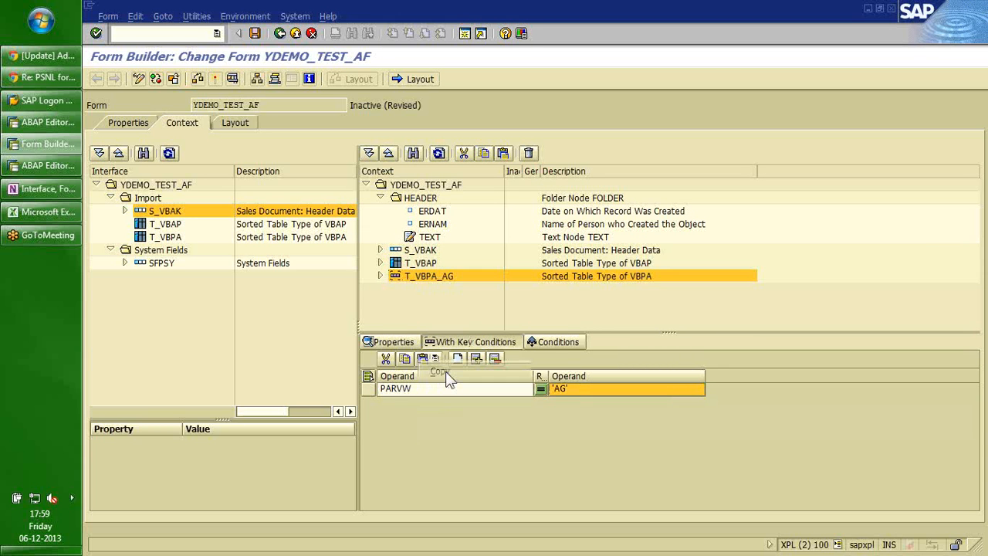
pyautogui.rightClick(430, 284)
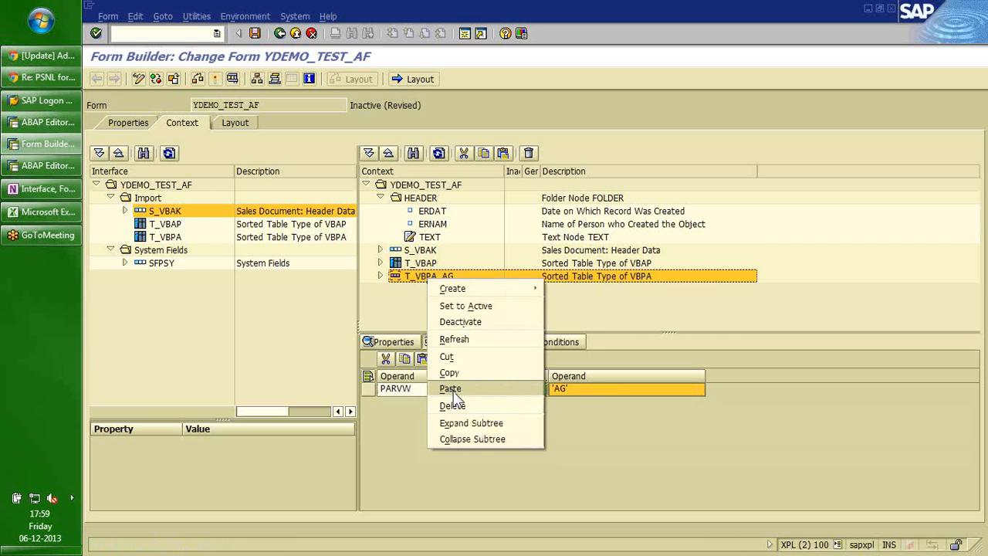
pyautogui.click(452, 393)
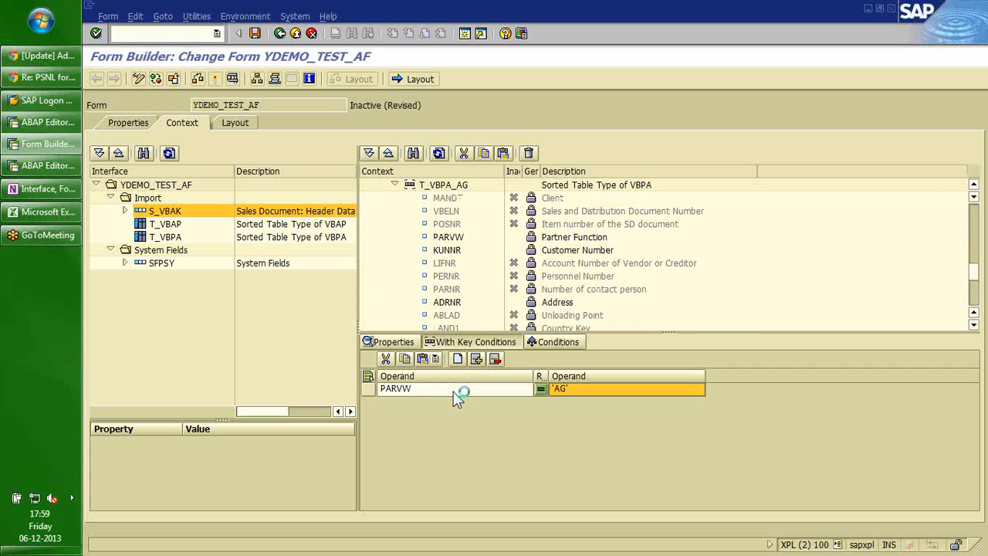
pyautogui.click(405, 187)
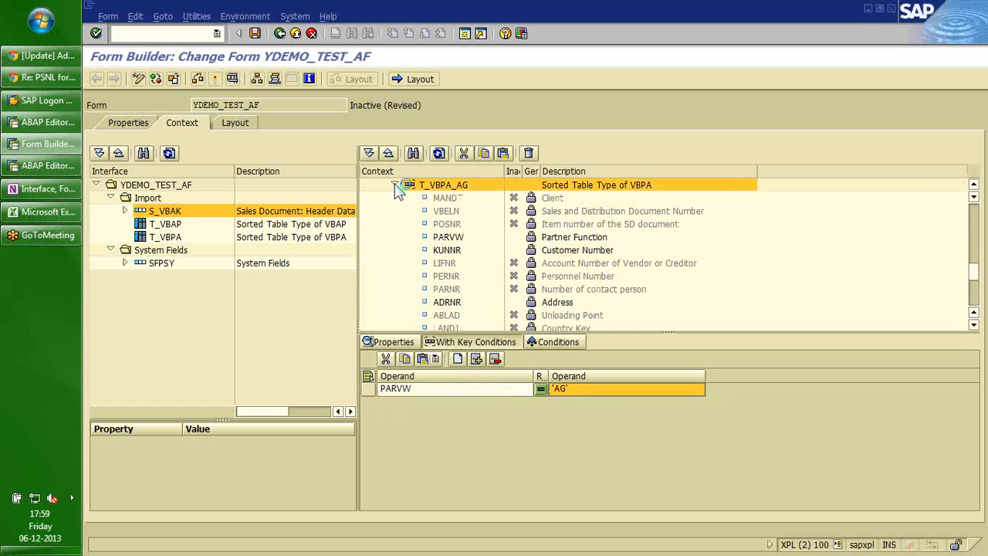
pyautogui.click(395, 187)
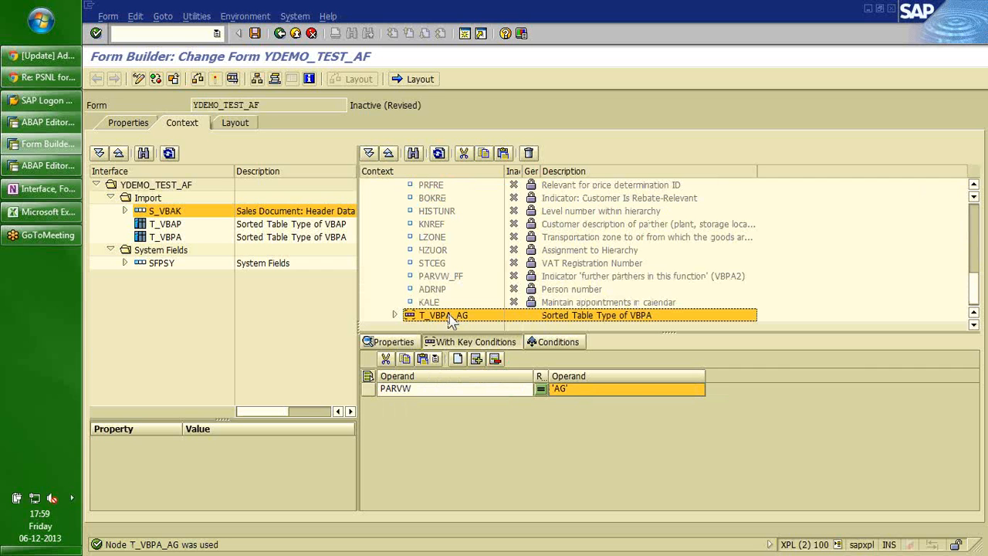
pyautogui.moveTo(448, 313); pyautogui.dragTo(444, 249)
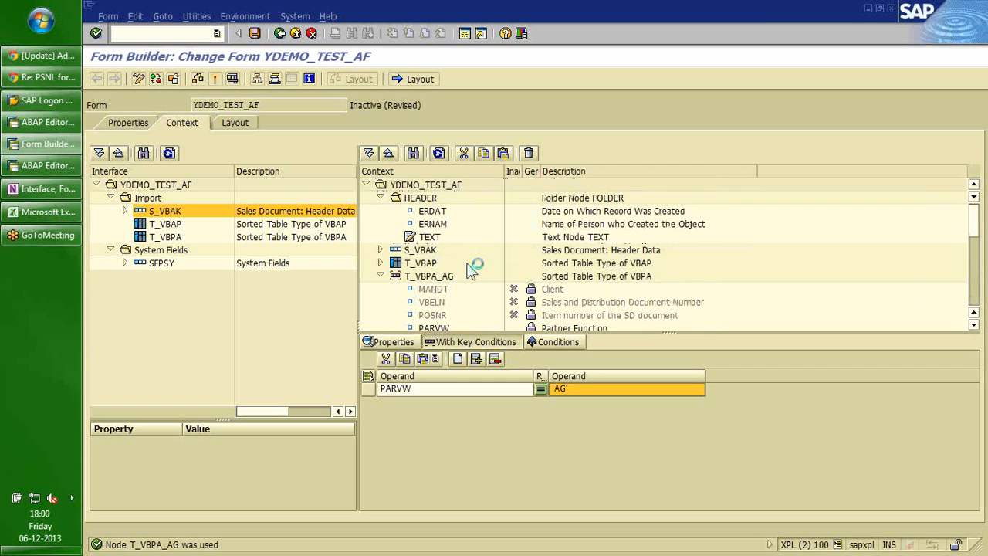
# Rename the copied node to T_VBPA_WE.
pyautogui.click(392, 188)
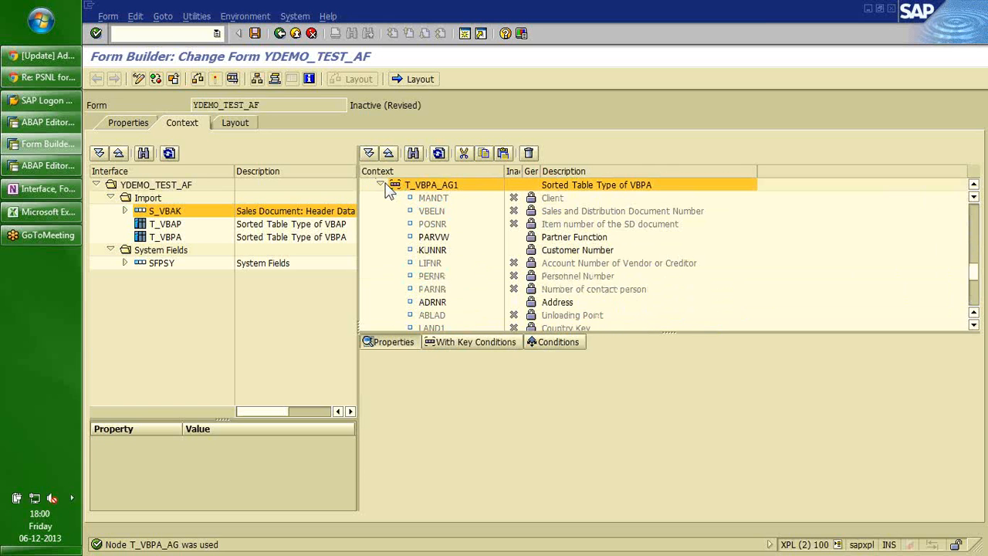
pyautogui.click(632, 385)
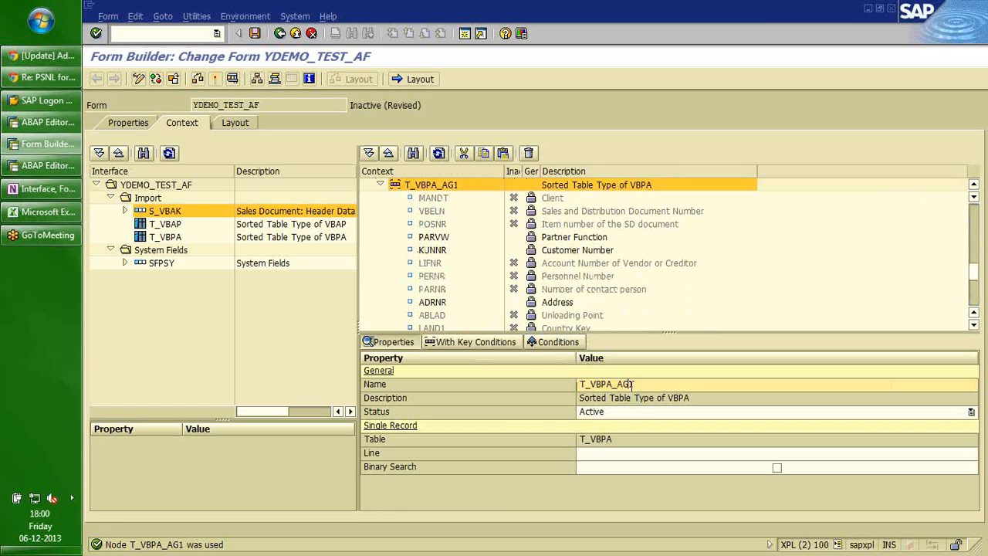
pyautogui.press('BackSpace')
pyautogui.press('BackSpace')
pyautogui.press('BackSpace')
pyautogui.write('WD')
pyautogui.press('Return')
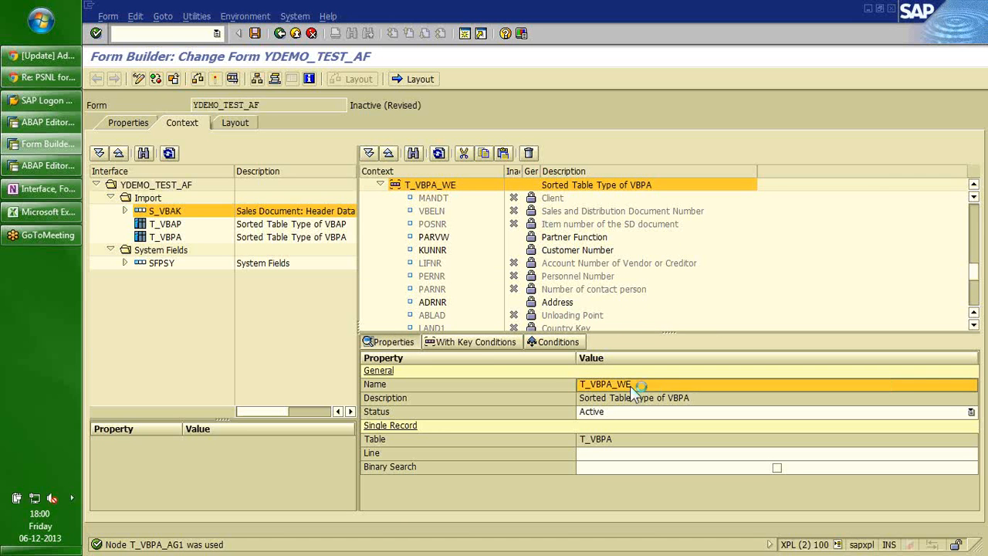
# Change the copy's key condition value to 'WE' and save the form.
pyautogui.click(484, 343)
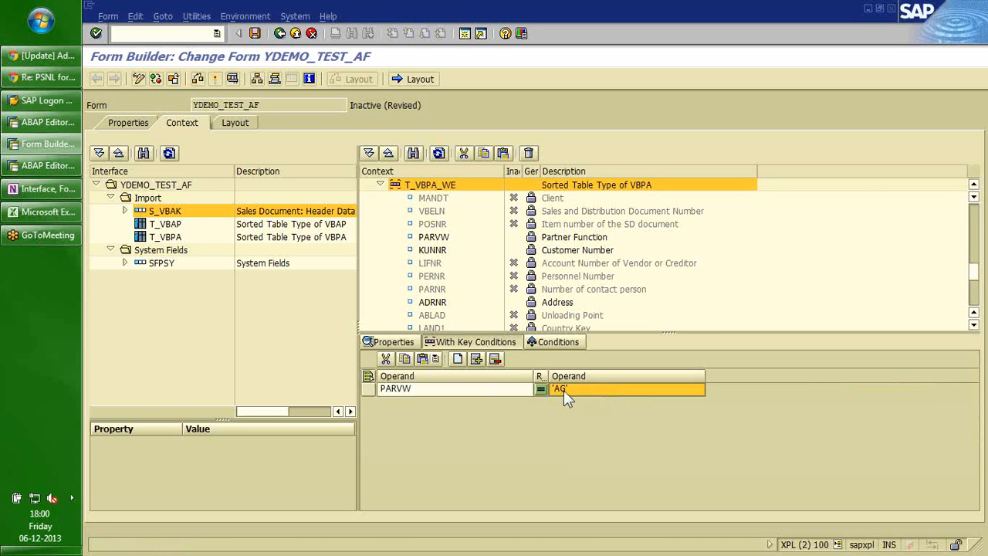
pyautogui.click(564, 390)
pyautogui.press('BackSpace')
pyautogui.press('BackSpace')
pyautogui.write('WE')
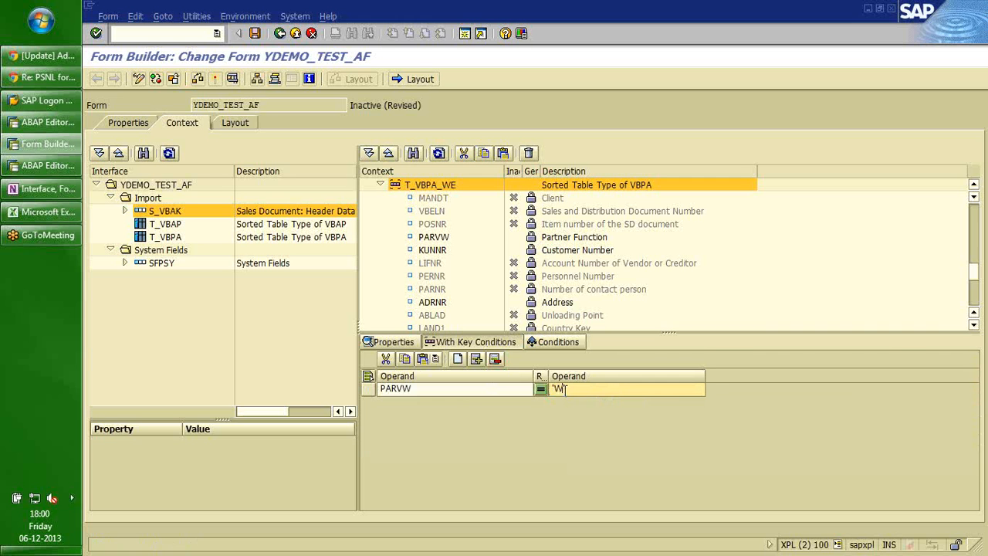
pyautogui.press('Return')
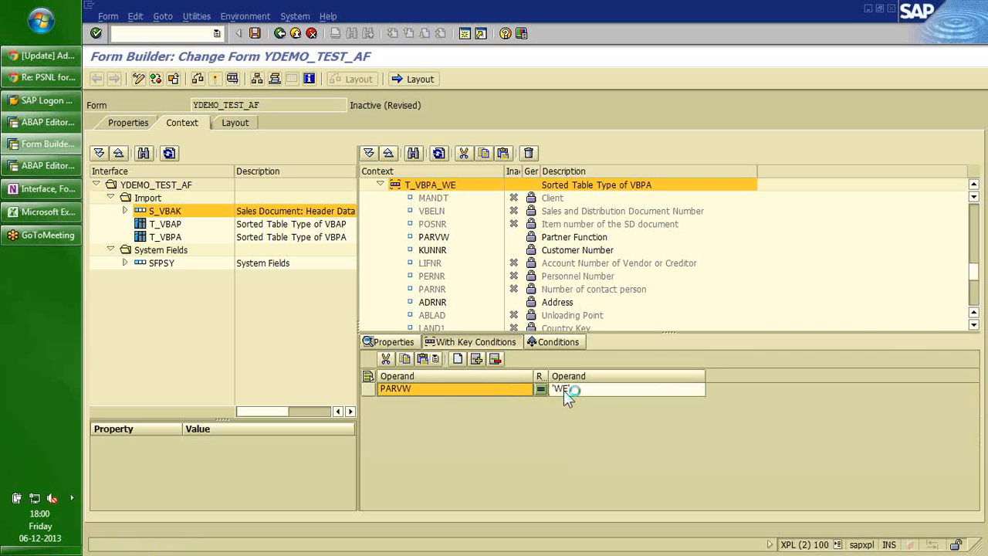
pyautogui.click(256, 35)
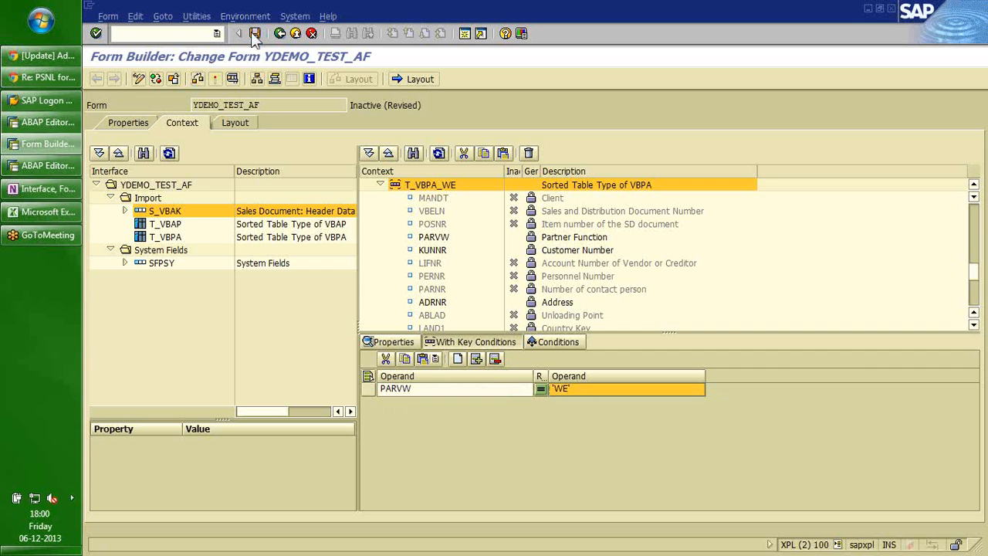
pyautogui.click(379, 186)
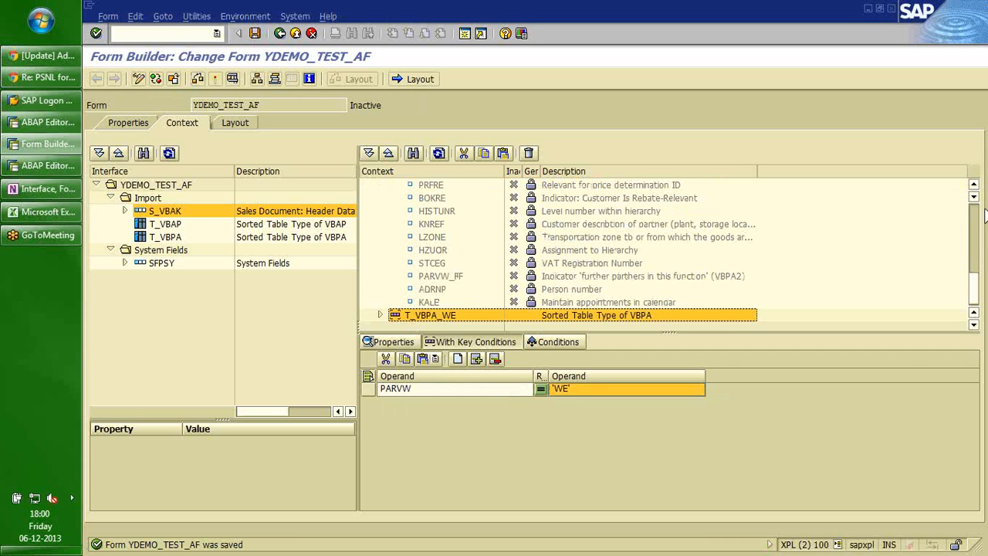
# Create an address node under T_VBPA_AG.
pyautogui.scroll(5, 976, 218)
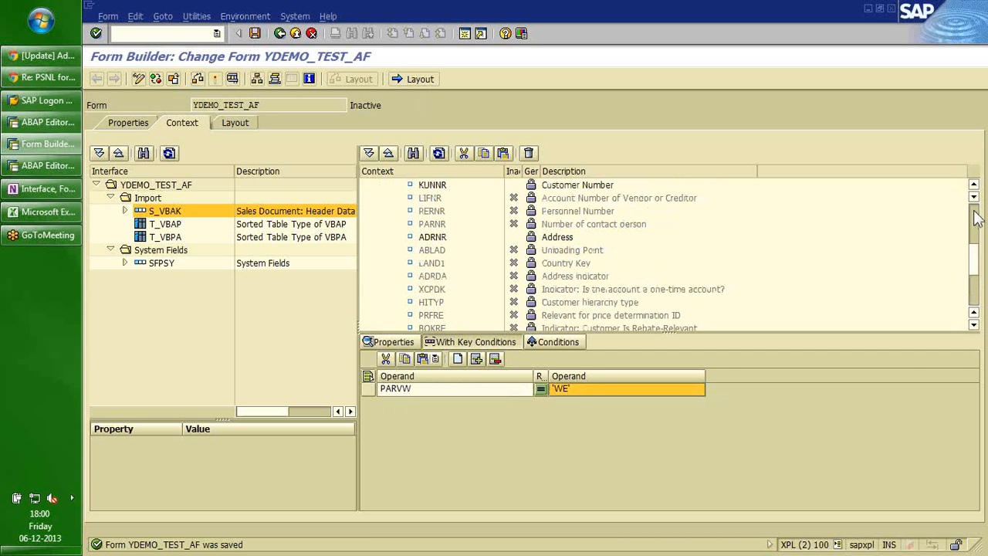
pyautogui.click(379, 250)
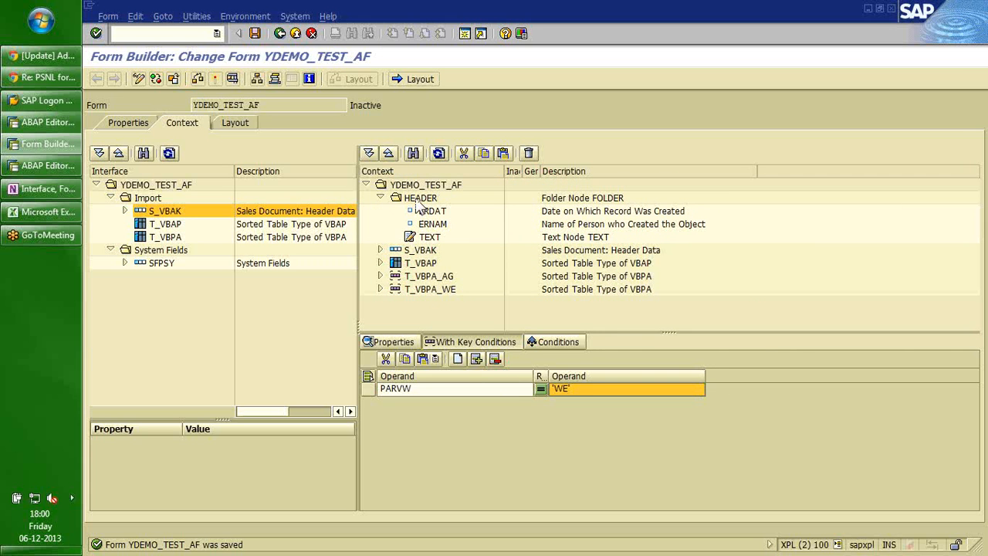
pyautogui.click(429, 238)
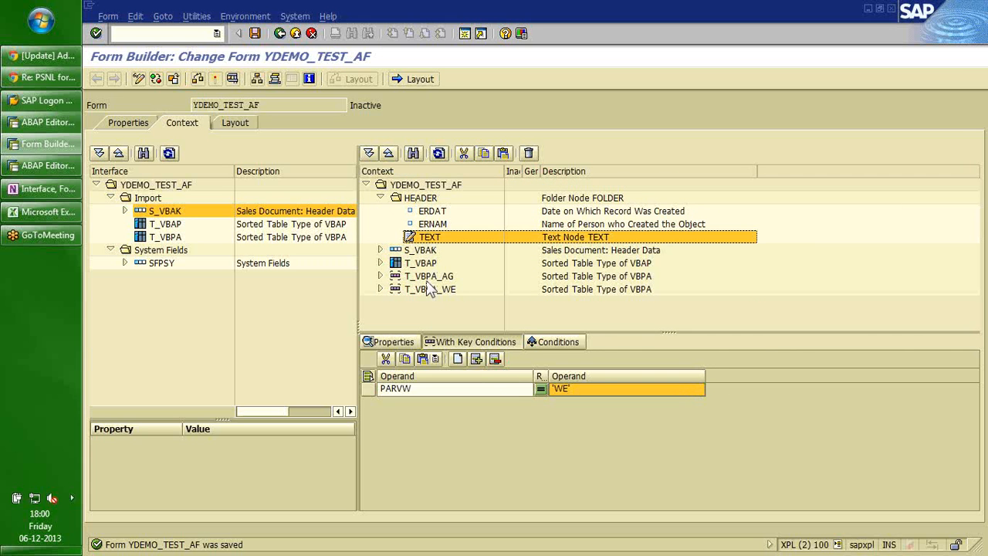
pyautogui.click(381, 277)
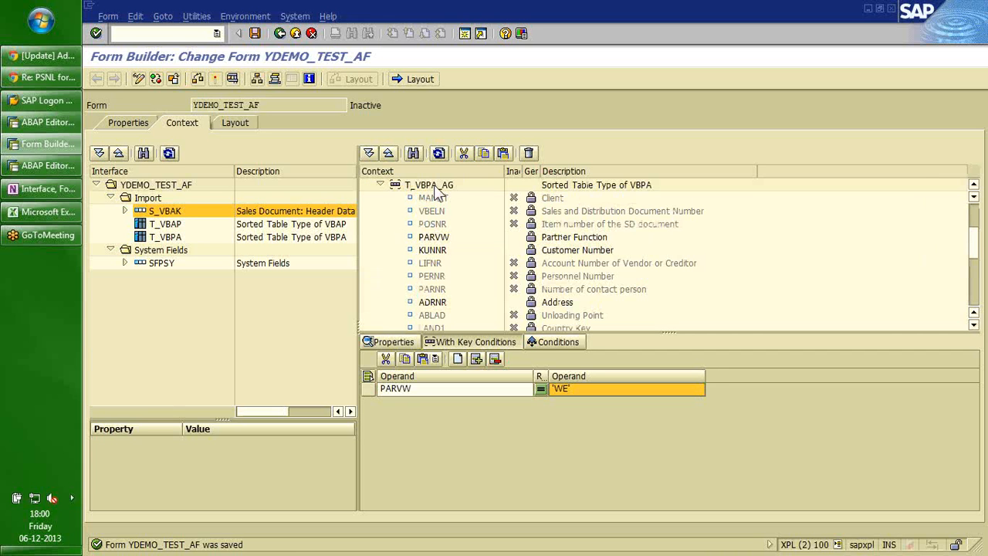
pyautogui.click(438, 187)
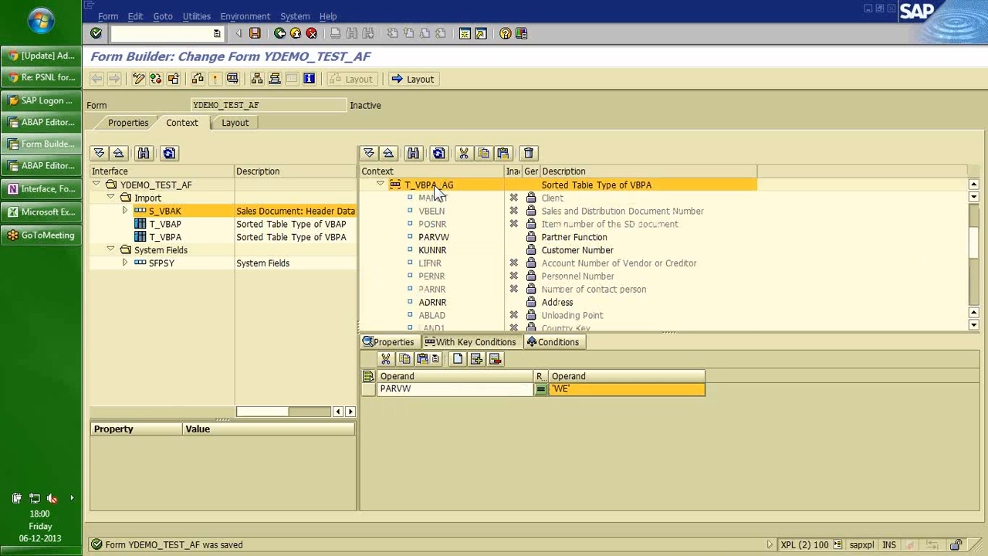
pyautogui.rightClick(438, 193)
pyautogui.moveTo(503, 198)
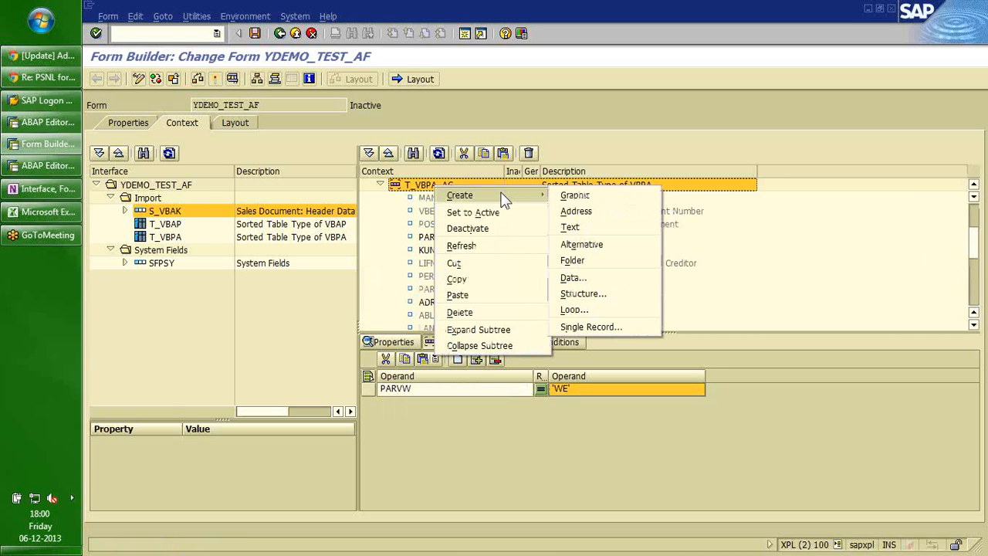
pyautogui.click(584, 215)
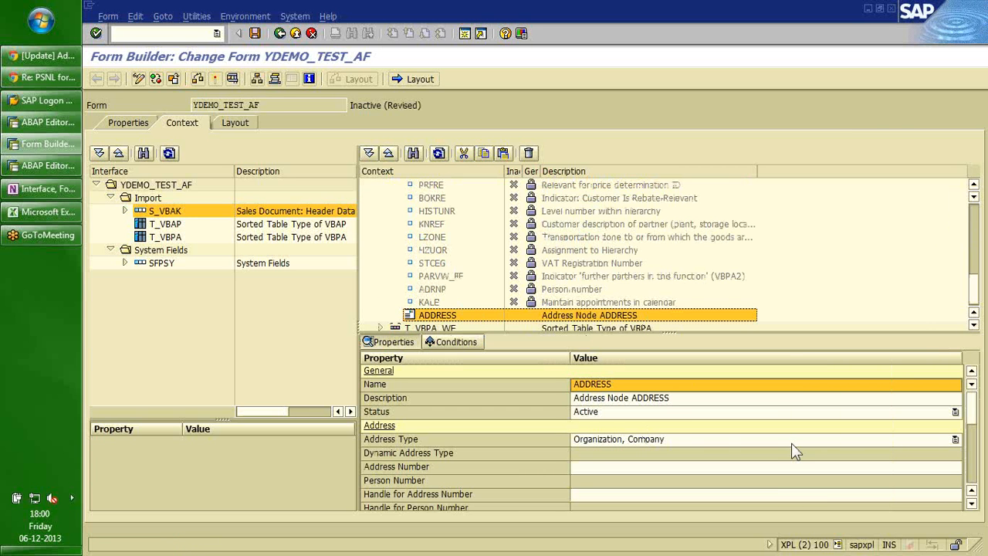
# Name the new address node ADDRESS_AG.
pyautogui.click(659, 467)
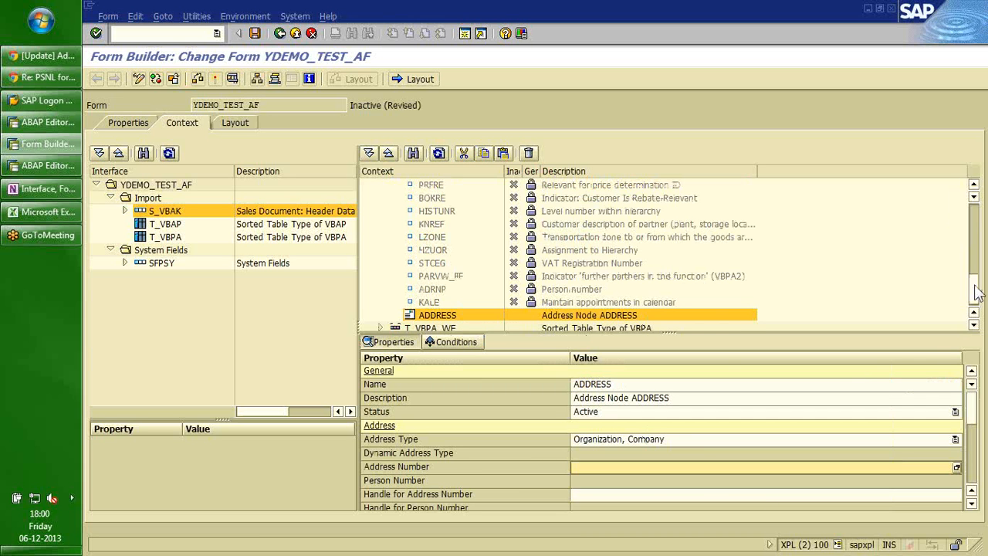
pyautogui.scroll(1, 977, 291)
pyautogui.moveTo(974, 284)
pyautogui.mouseDown()
pyautogui.moveTo(974, 265)
pyautogui.moveTo(974, 287)
pyautogui.mouseUp()
pyautogui.click(657, 385)
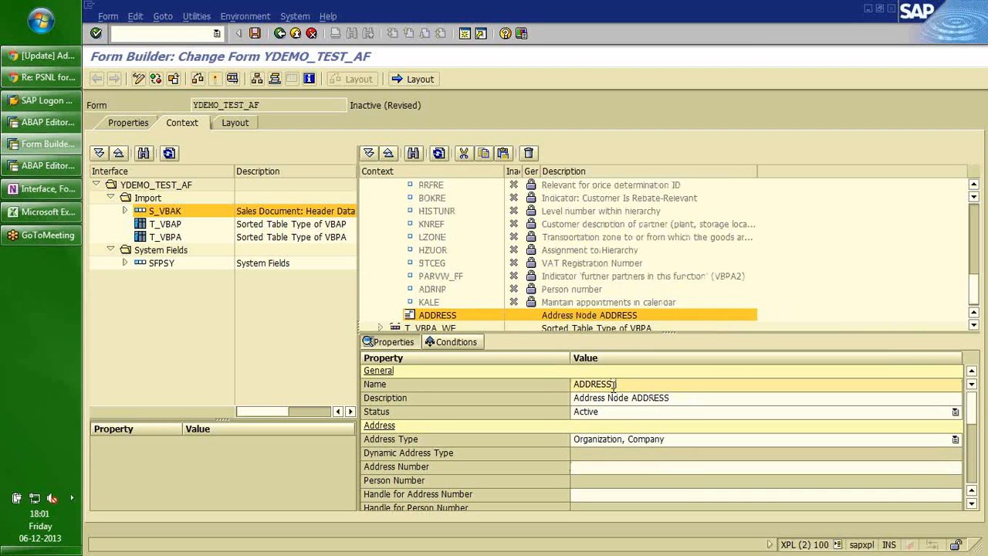
pyautogui.write('TAG')
pyautogui.press('Return')
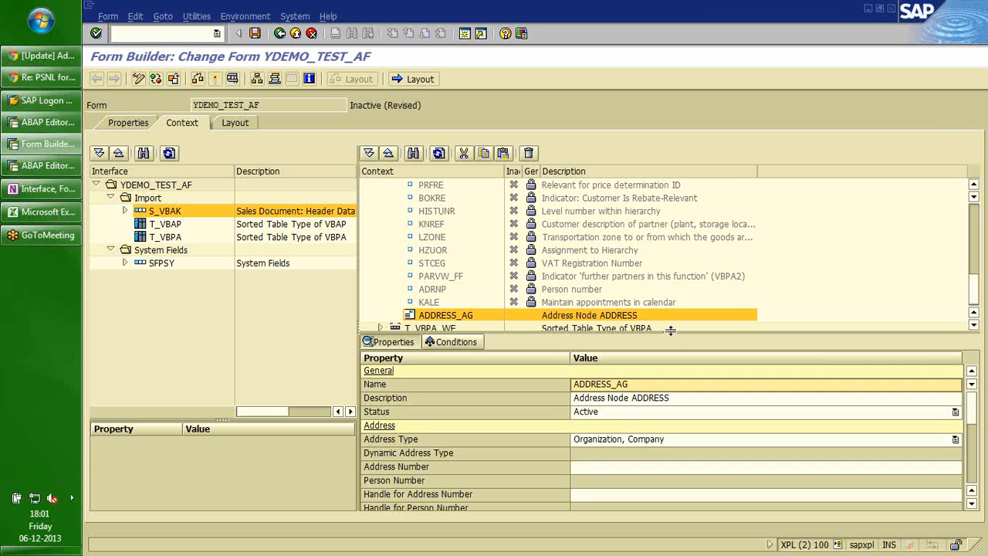
# Bind ADDRESS_AG's Address Number to the T_VBPA-ADRNR field.
pyautogui.moveTo(670, 330); pyautogui.dragTo(673, 368)
pyautogui.click(974, 235)
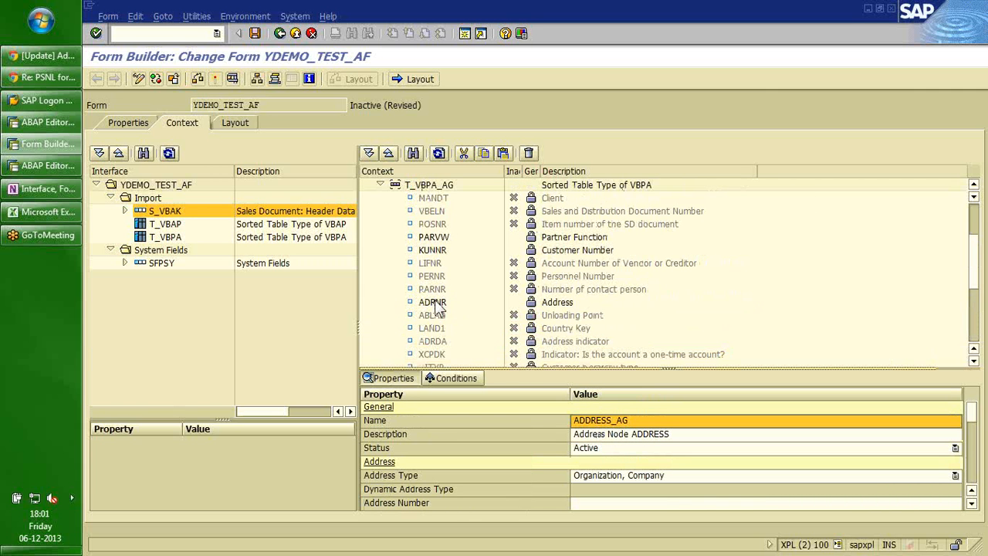
pyautogui.moveTo(437, 307); pyautogui.dragTo(608, 450)
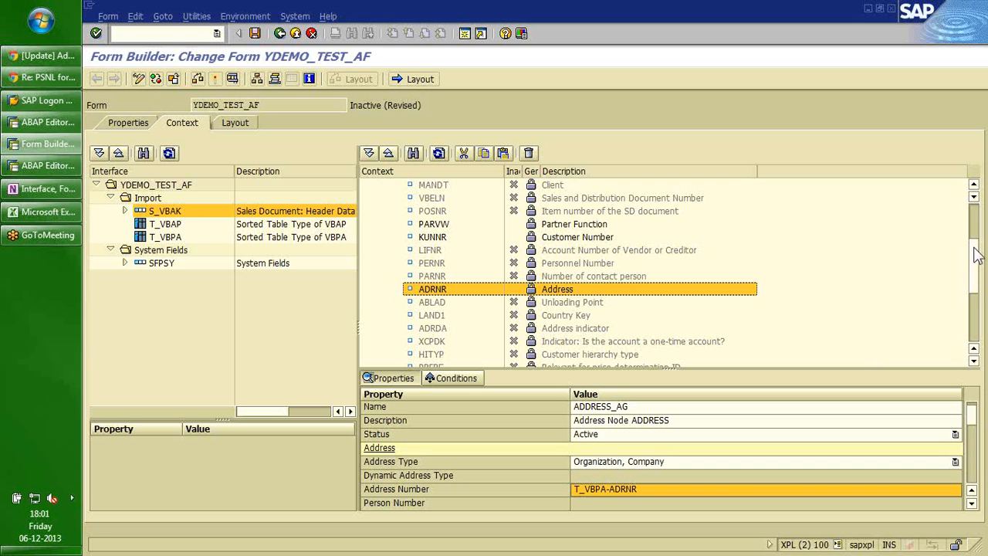
pyautogui.scroll(3, 975, 235)
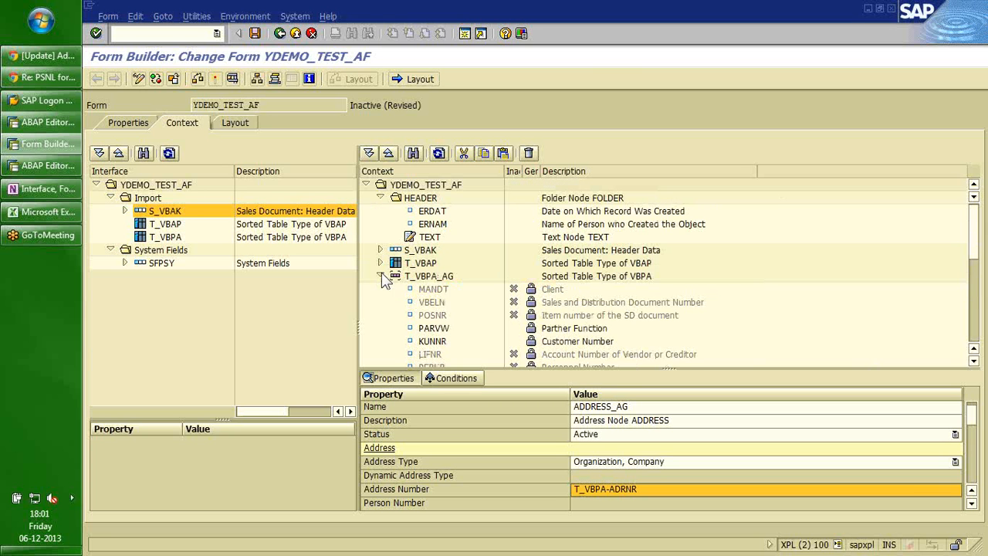
# Create an address node named ADDRESS_WE under T_VBPA_WE.
pyautogui.click(380, 275)
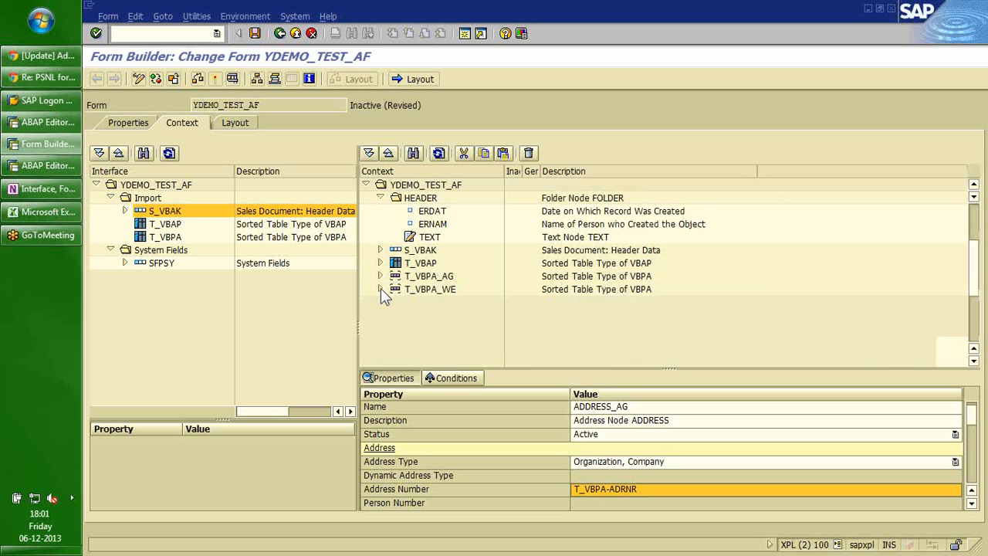
pyautogui.click(380, 289)
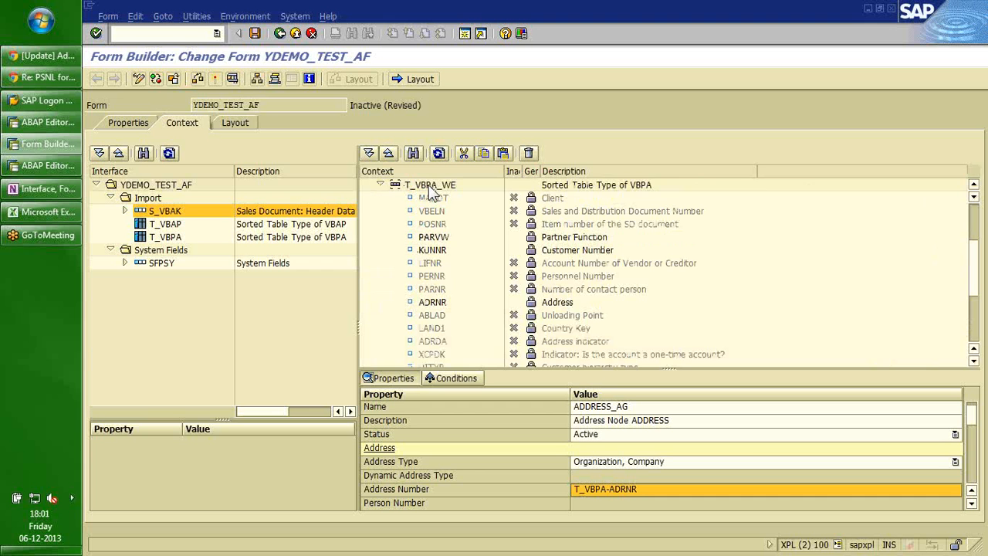
pyautogui.click(430, 186)
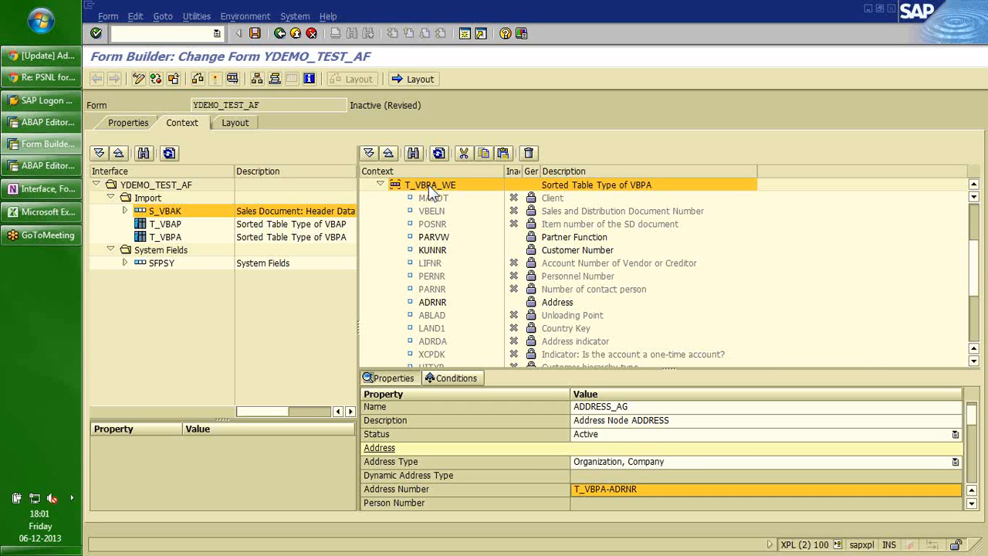
pyautogui.rightClick(428, 185)
pyautogui.moveTo(463, 195)
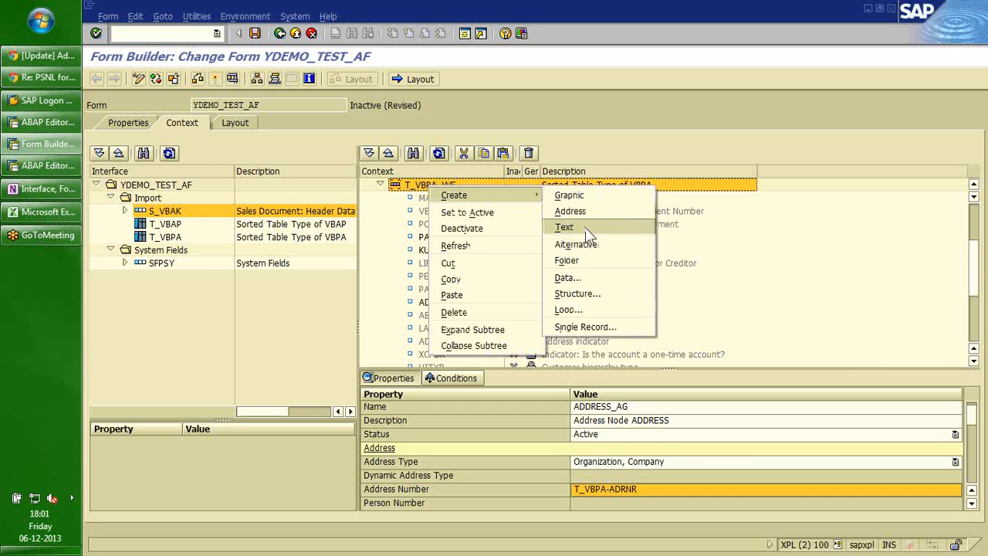
pyautogui.click(578, 216)
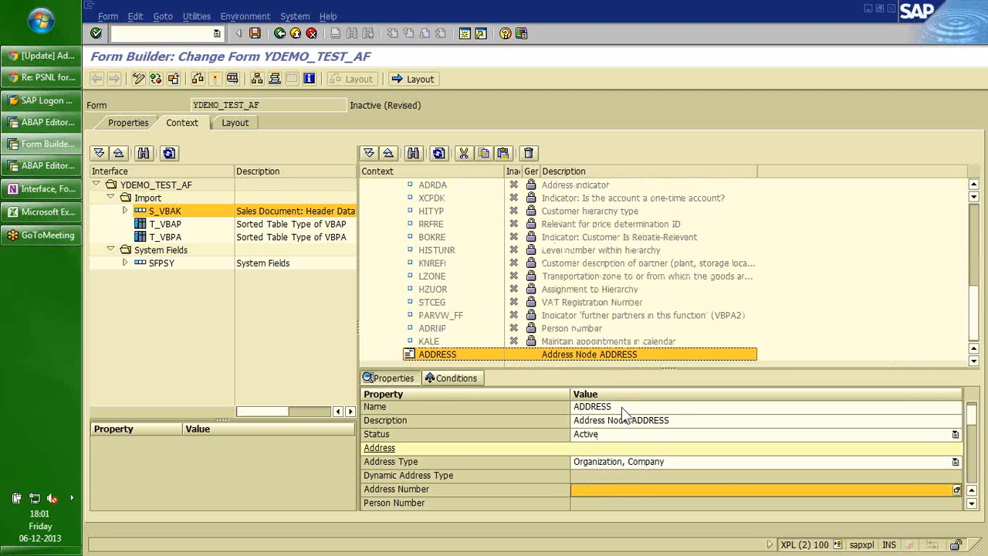
pyautogui.click(622, 409)
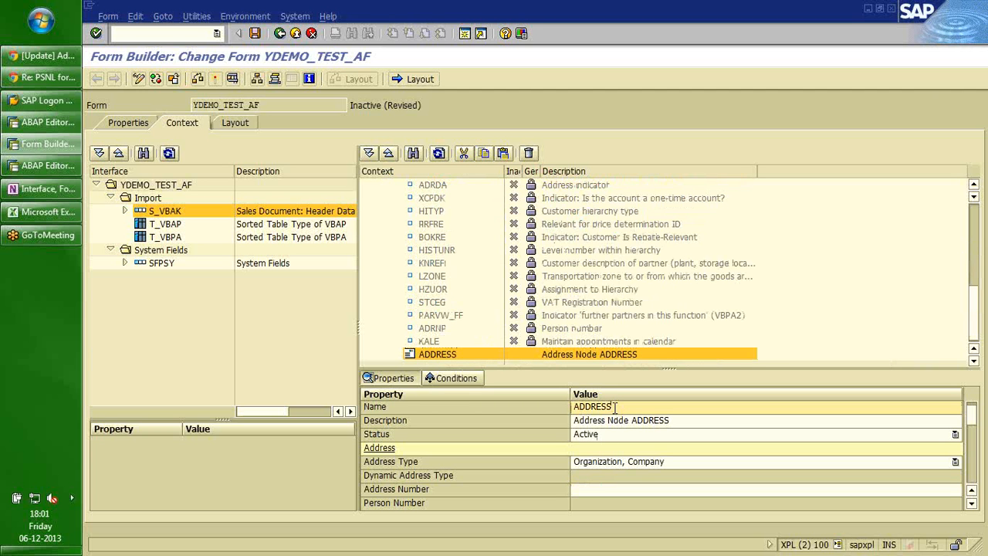
pyautogui.write('_WE')
# Fill ADDRESS_WE's Address Number with T_VBPA-ADRNR and collapse T_VBPA_WE.
pyautogui.click(974, 251)
pyautogui.click(432, 318)
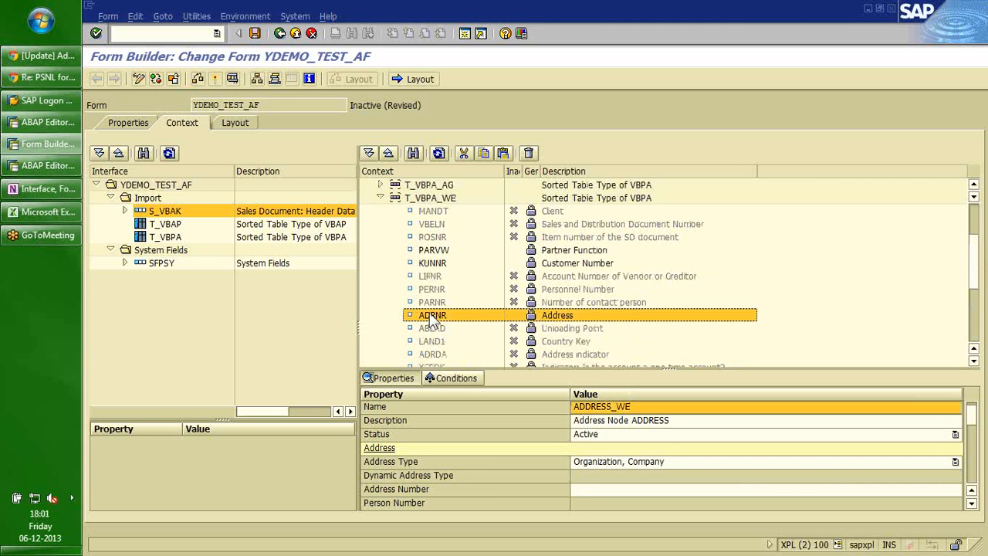
pyautogui.click(578, 490)
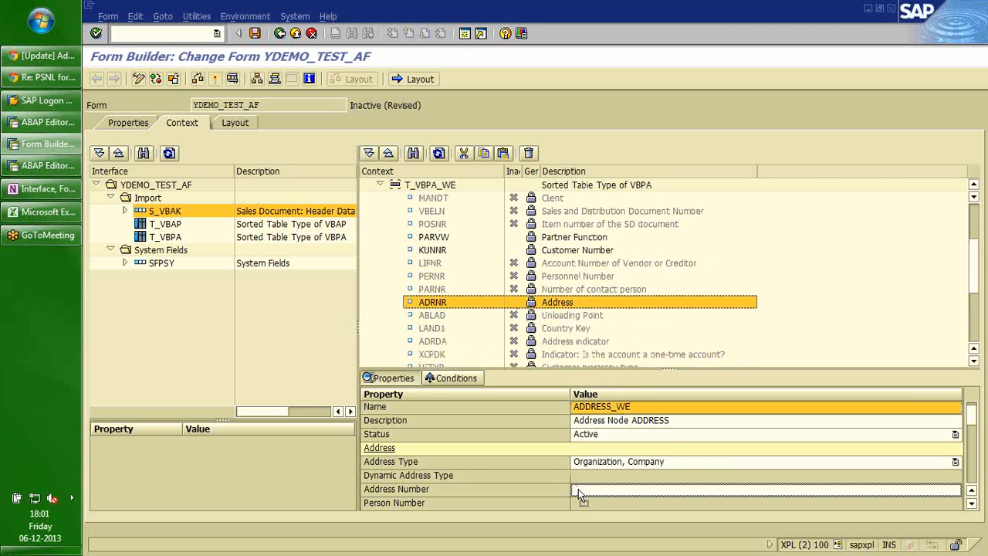
pyautogui.moveTo(578, 488); pyautogui.dragTo(578, 488)
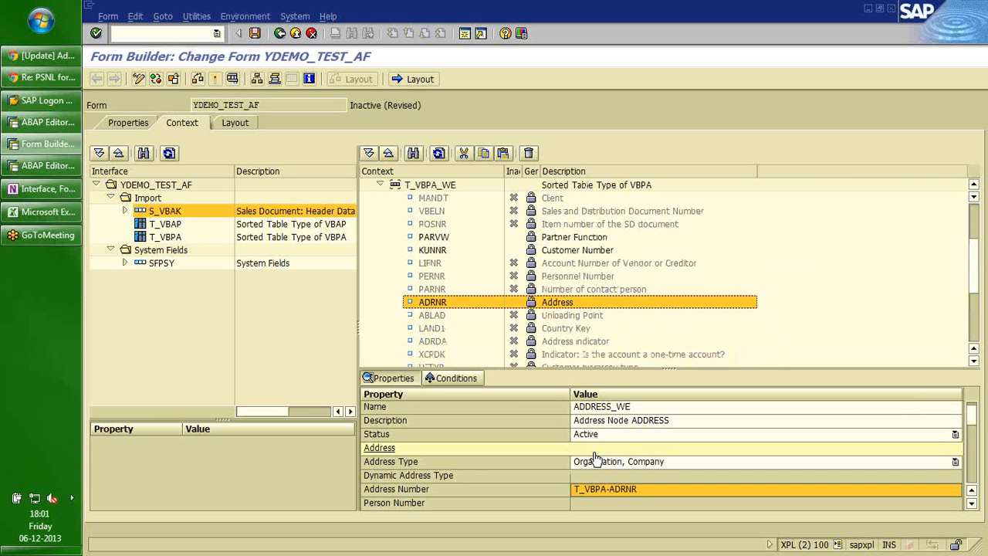
pyautogui.click(379, 185)
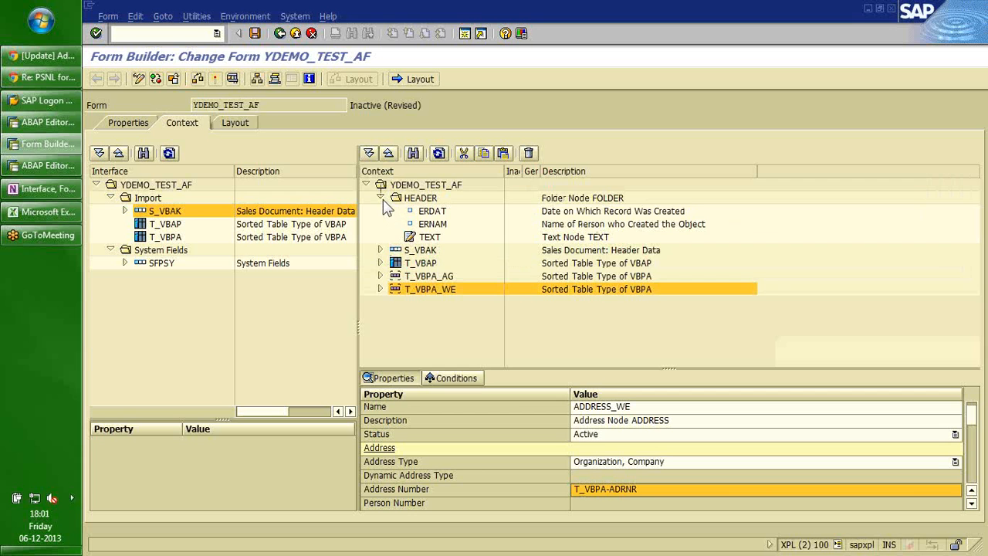
# Review the context nodes ERDAT, ERNAM, S_VBAK, T_VBAP, T_VBPA_AG and ADDRESS_AG.
pyautogui.click(431, 211)
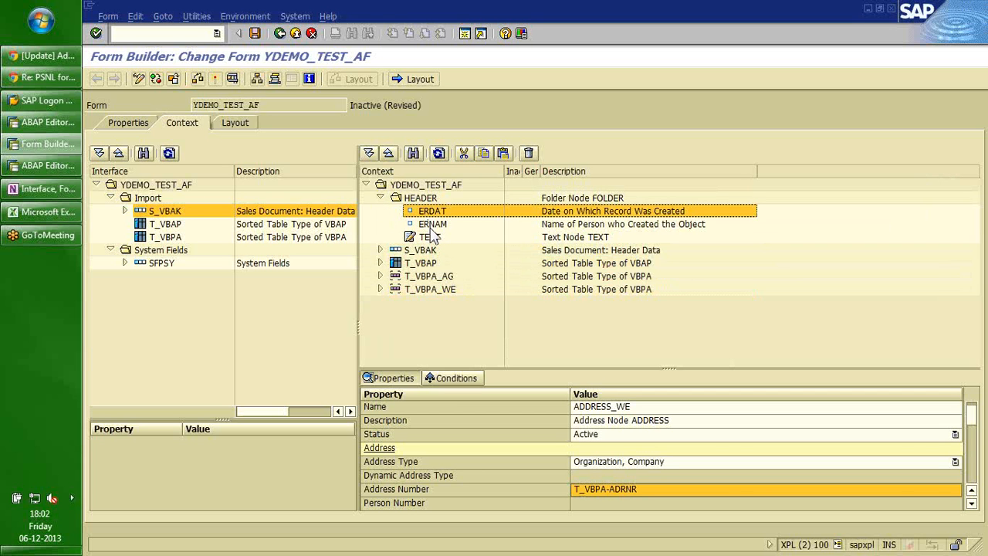
pyautogui.click(429, 229)
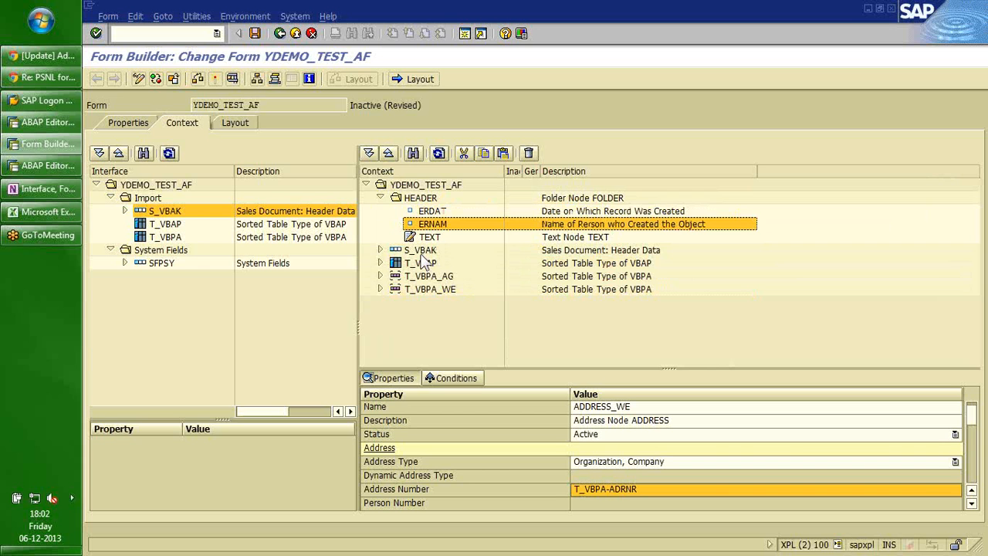
pyautogui.click(420, 251)
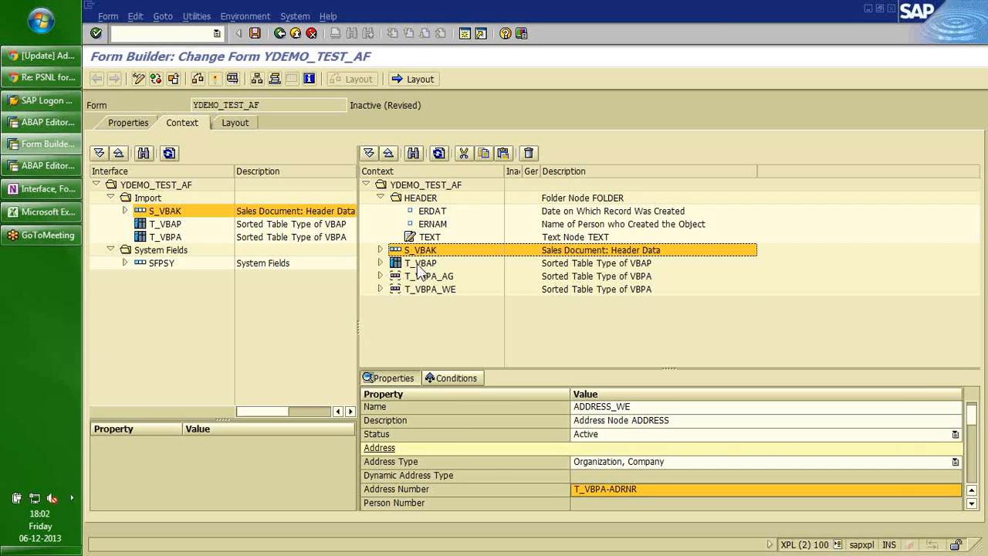
pyautogui.click(418, 264)
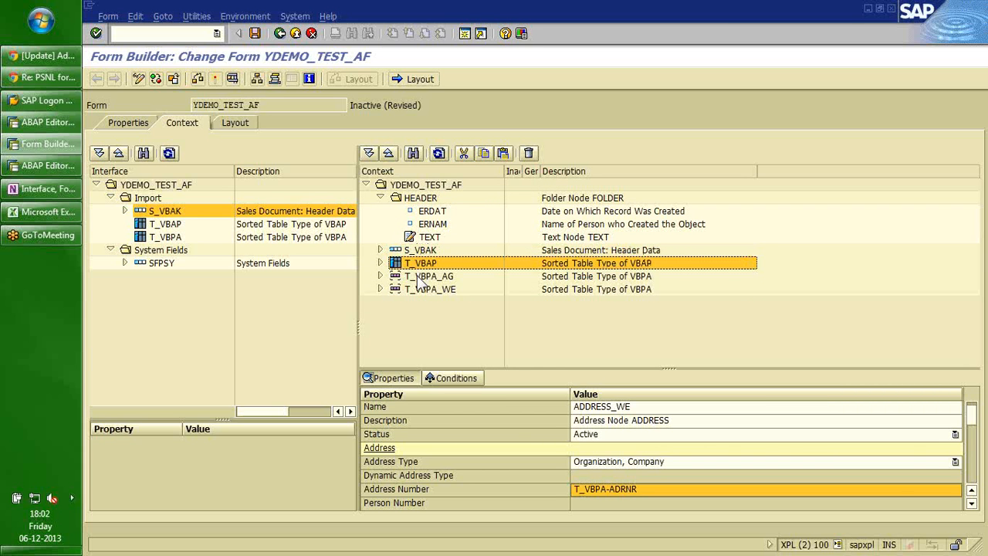
pyautogui.click(418, 278)
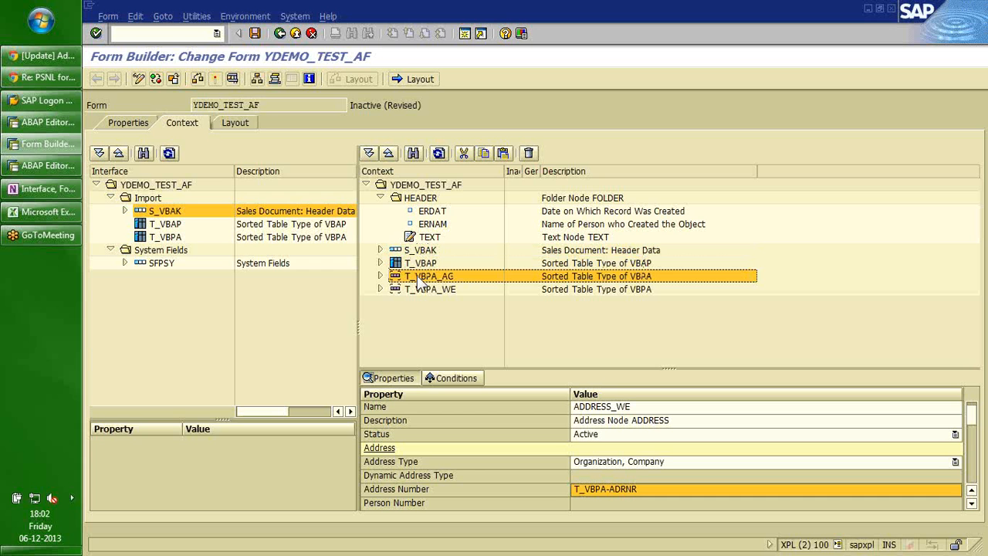
pyautogui.click(381, 276)
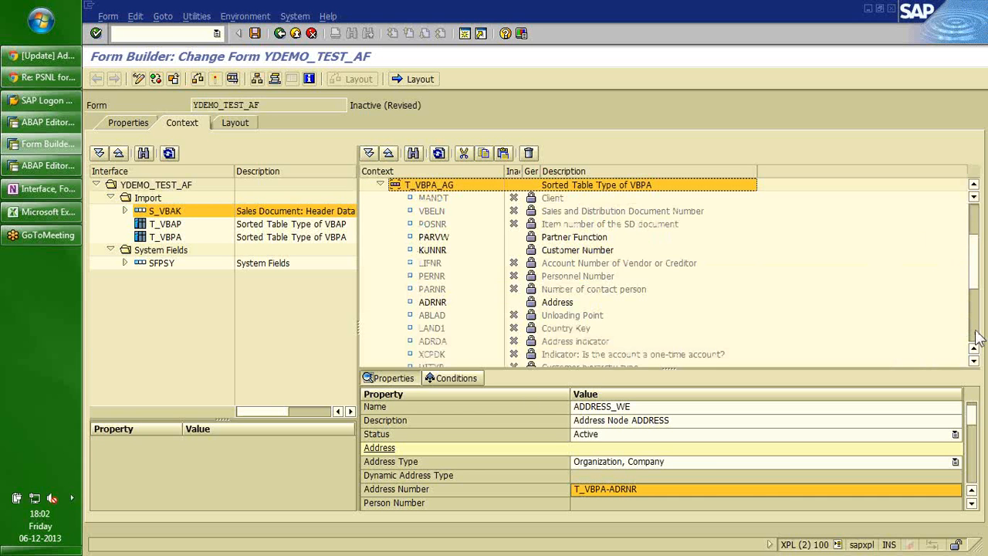
pyautogui.click(975, 333)
pyautogui.click(446, 344)
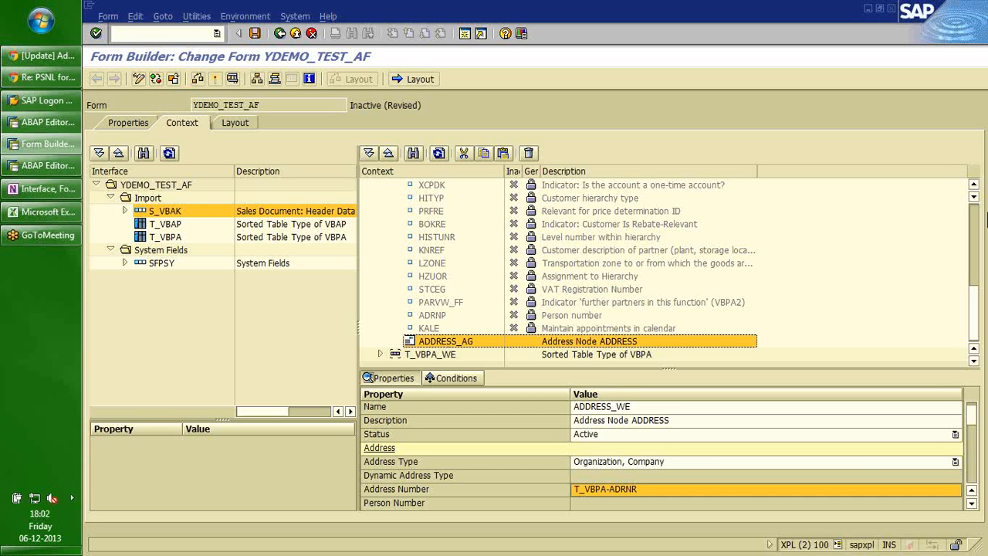
# Save form YDEMO_TEST_AF.
pyautogui.click(976, 220)
pyautogui.click(975, 220)
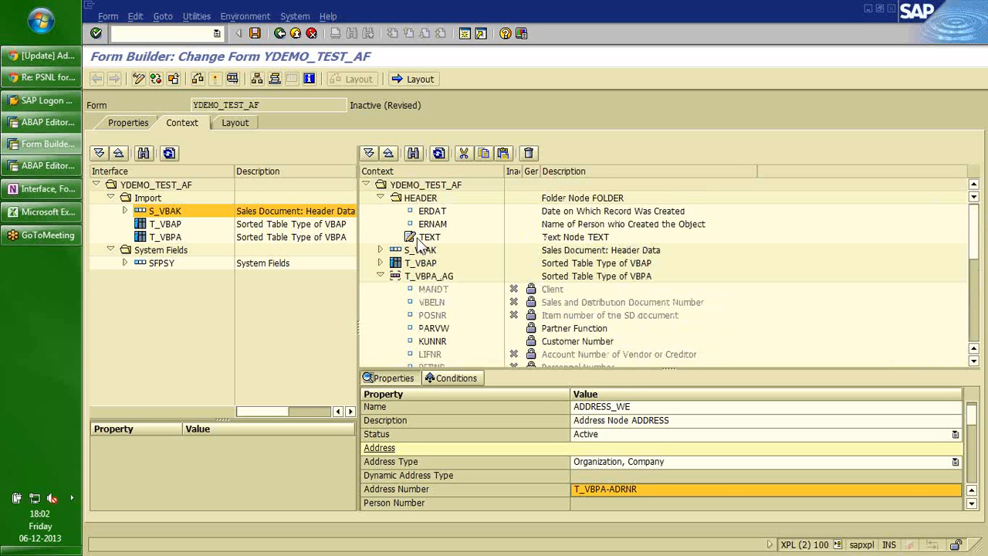
pyautogui.click(253, 33)
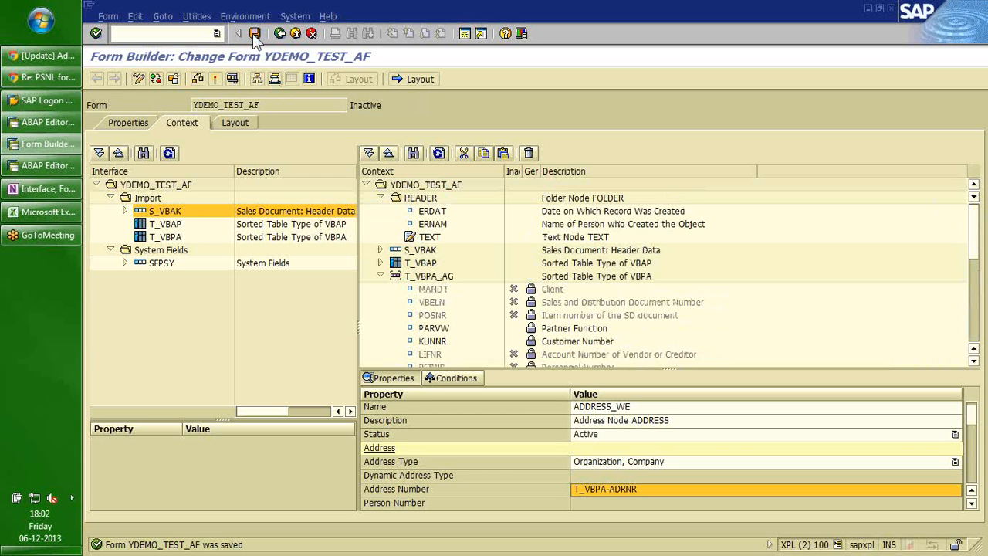
pyautogui.click(215, 78)
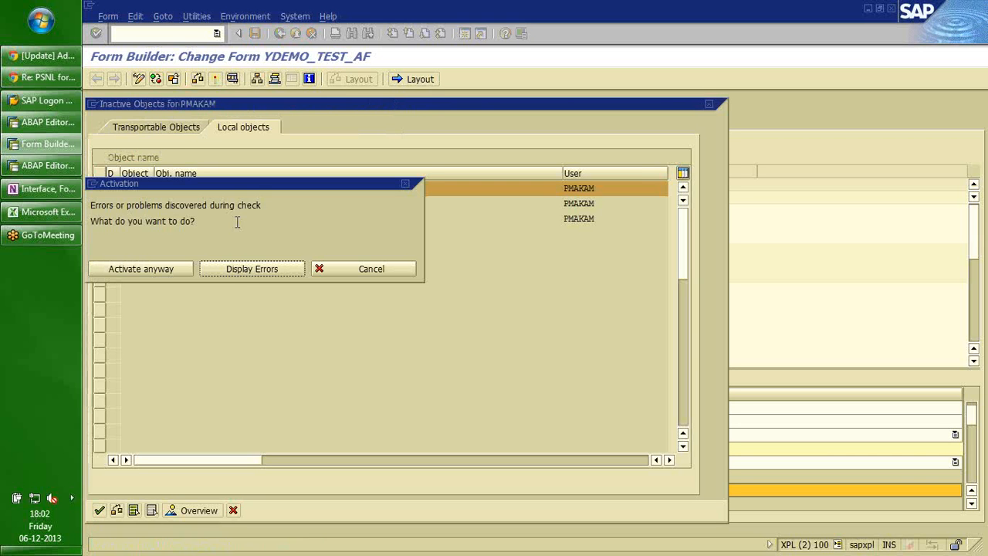
pyautogui.click(248, 276)
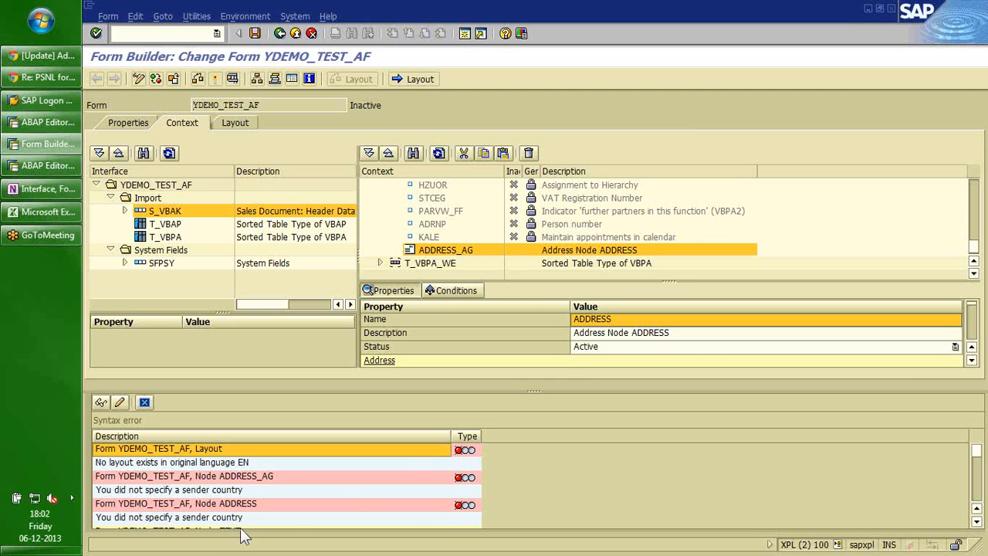
pyautogui.click(144, 402)
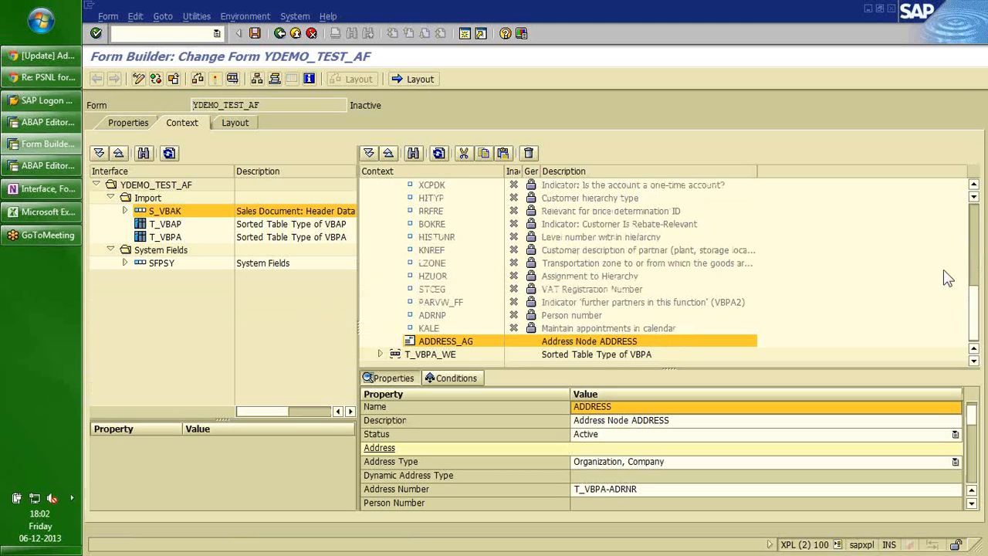
# Set the Sending Country of the ADDRESS_AG address node to 'IN'.
pyautogui.scroll(10, 974, 313)
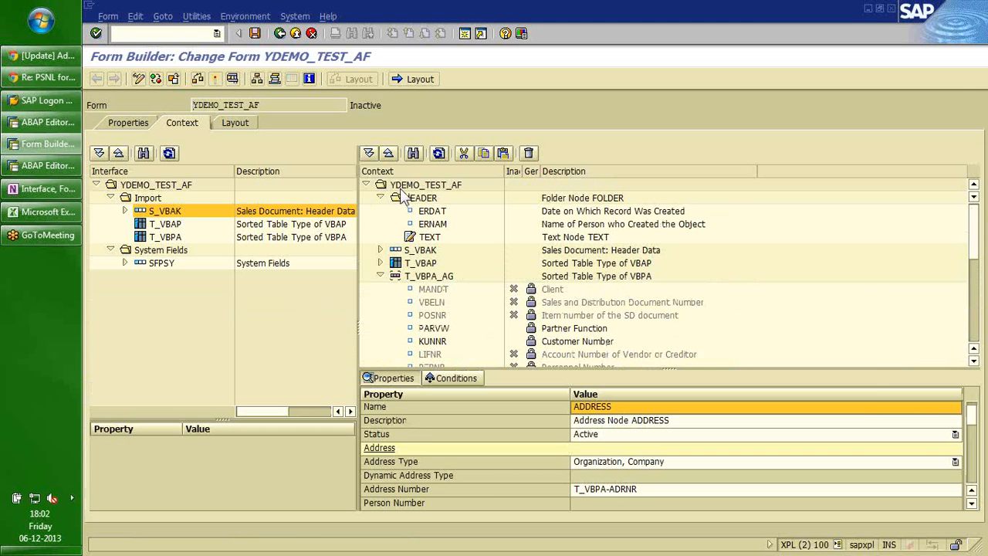
pyautogui.click(399, 187)
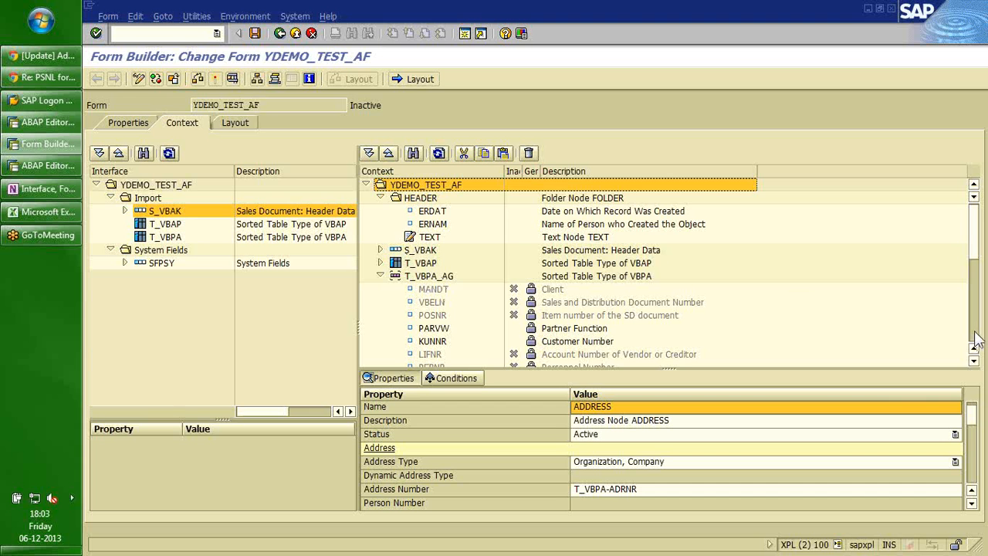
pyautogui.moveTo(974, 249); pyautogui.dragTo(975, 332)
pyautogui.doubleClick(445, 345)
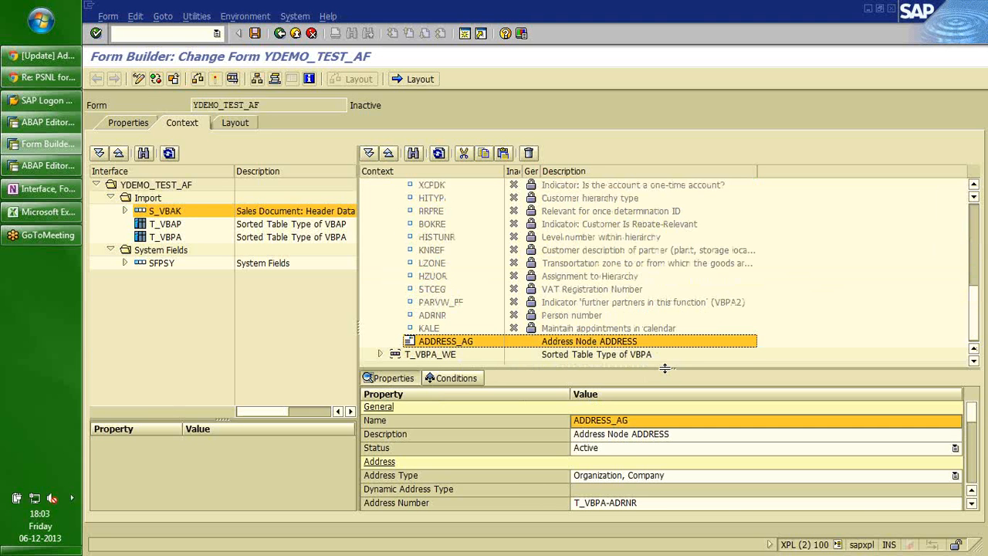
pyautogui.moveTo(665, 368); pyautogui.dragTo(660, 263)
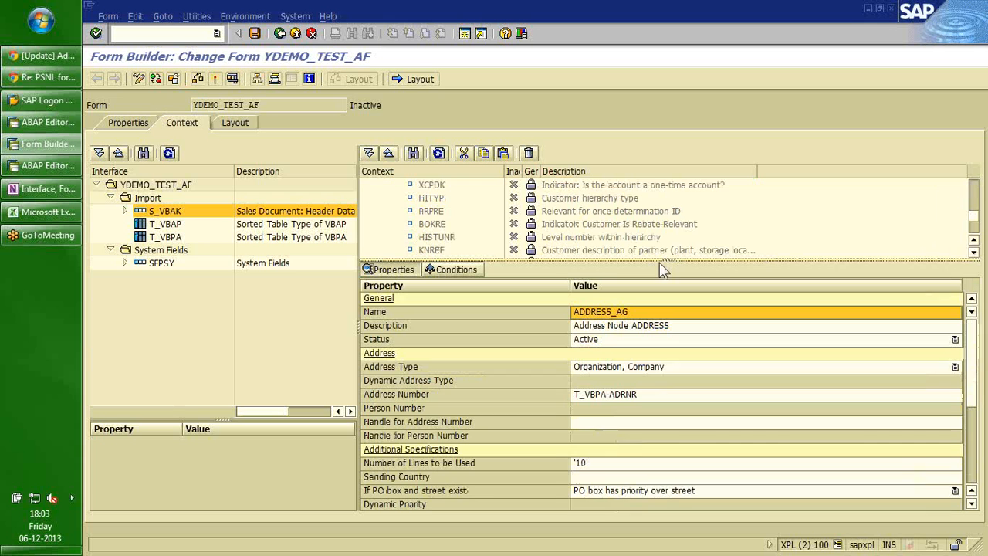
pyautogui.click(608, 477)
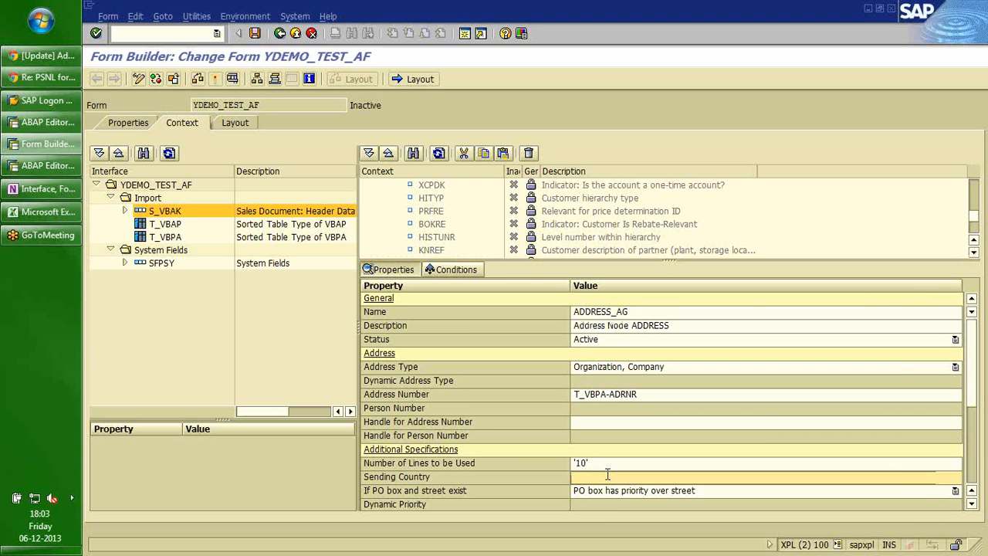
pyautogui.write("'IN")
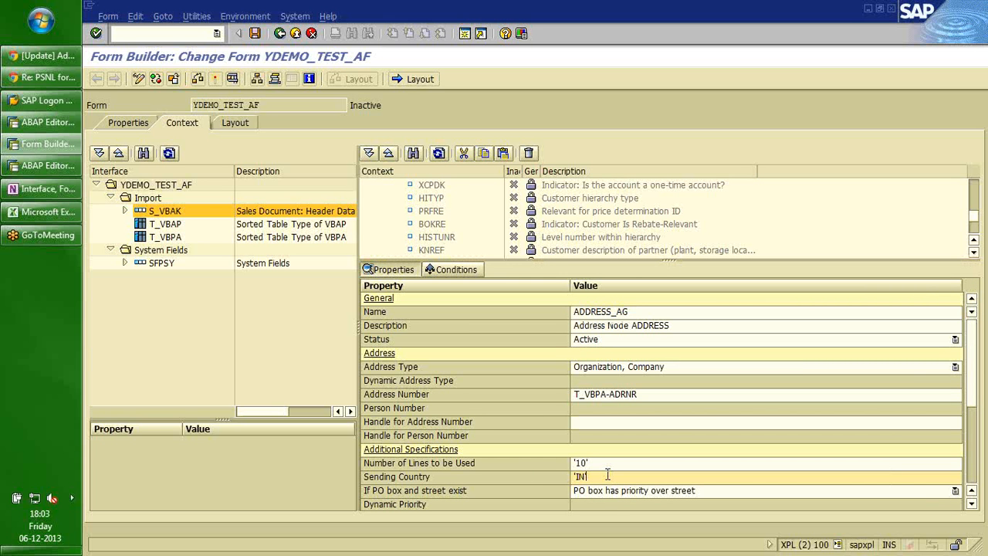
pyautogui.write("'")
pyautogui.press('Return')
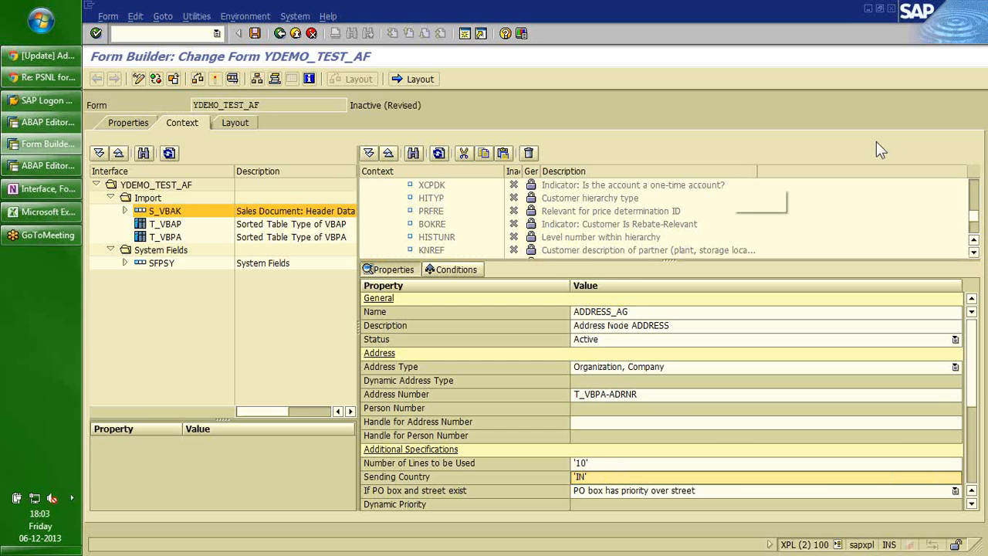
# Expand T_VBPA_WE and give its ADDRESS node the Sending Country 'IN'.
pyautogui.click(974, 236)
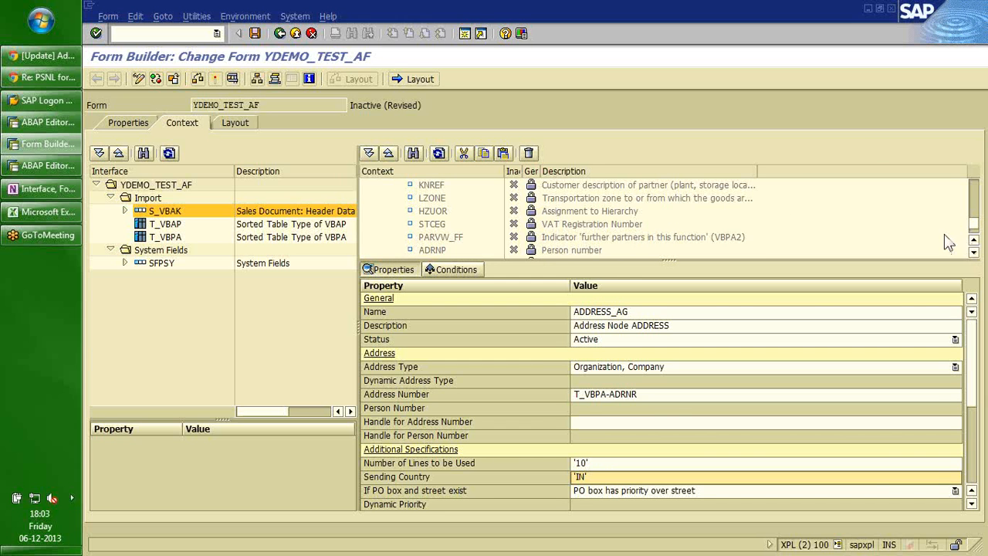
pyautogui.moveTo(652, 259); pyautogui.dragTo(653, 348)
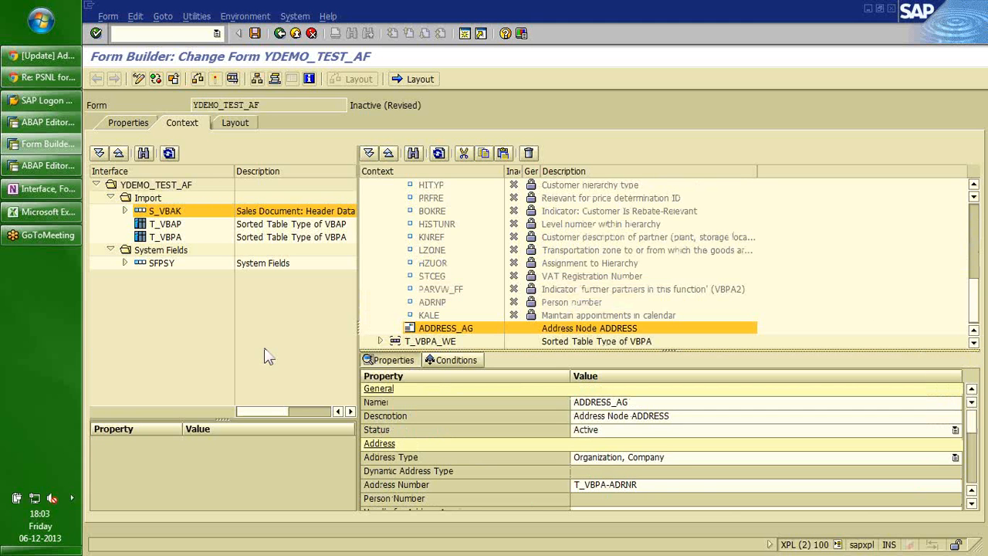
pyautogui.click(380, 340)
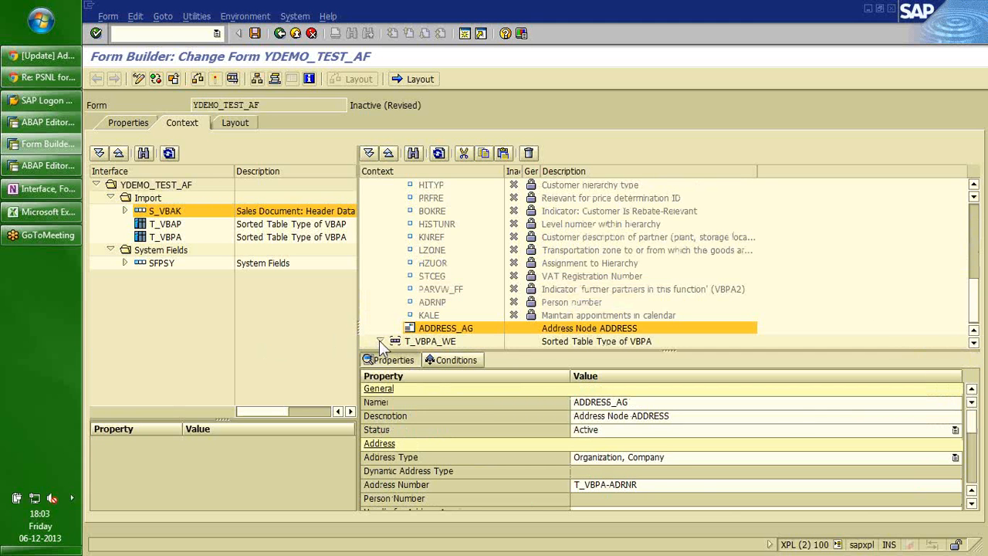
pyautogui.click(974, 319)
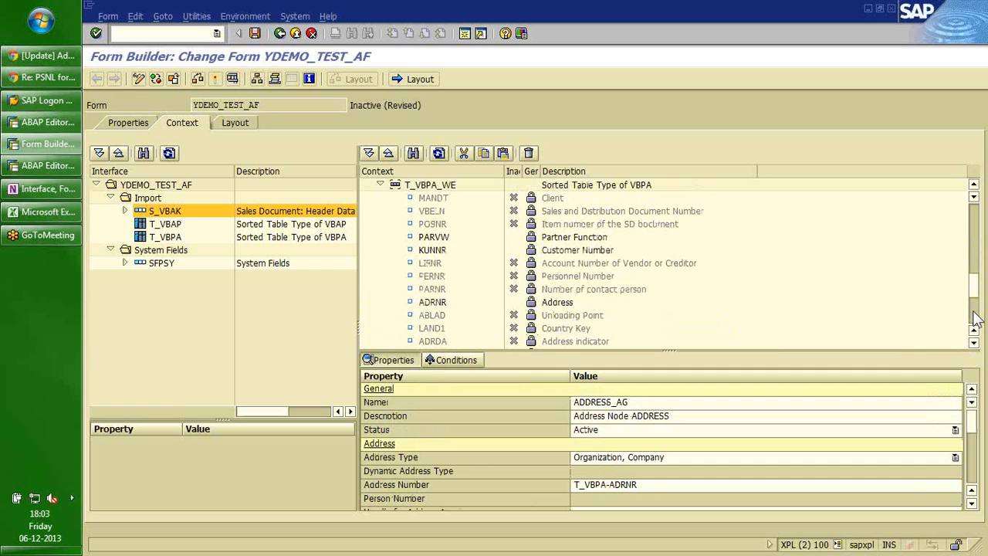
pyautogui.click(975, 319)
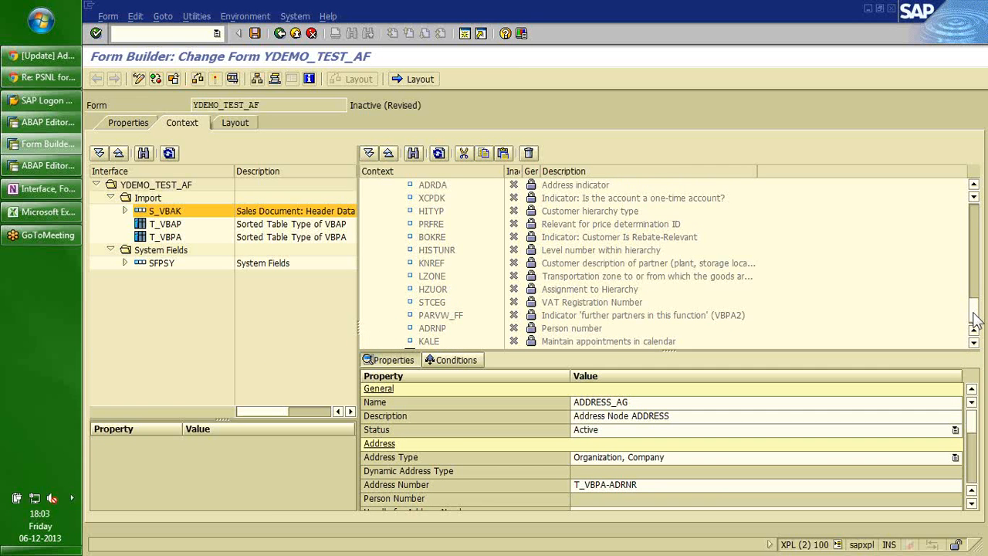
pyautogui.click(975, 319)
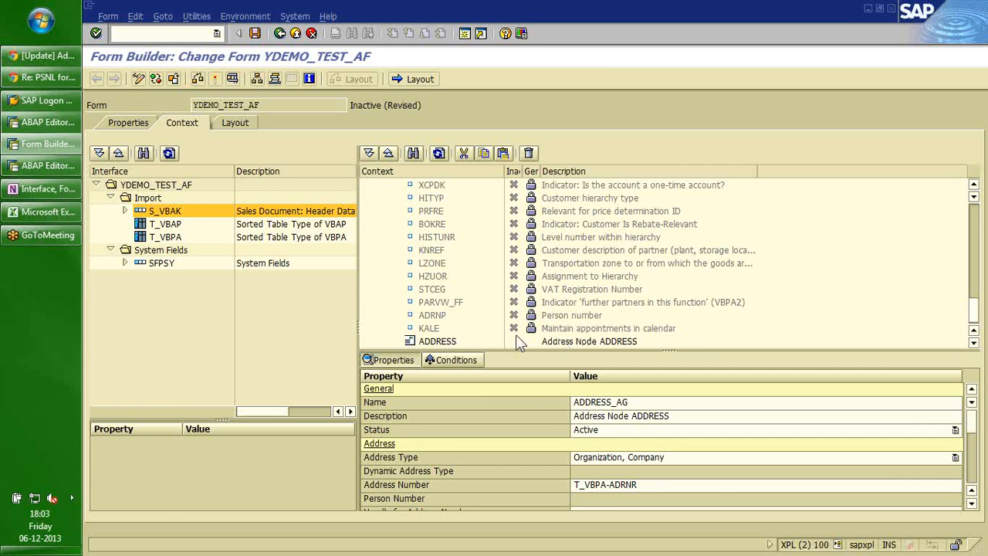
pyautogui.click(436, 341)
pyautogui.scroll(-2, 809, 384)
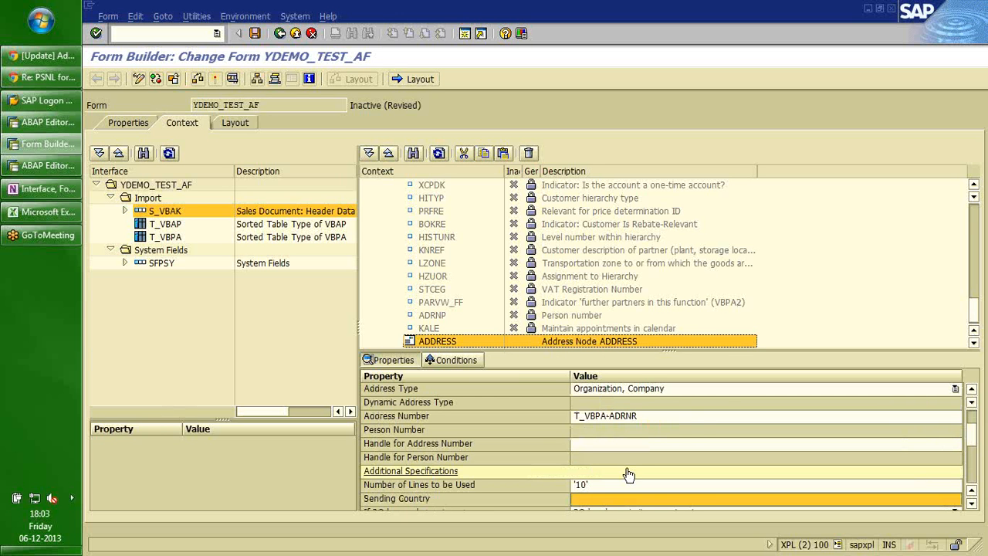
pyautogui.click(606, 503)
pyautogui.write("'IN")
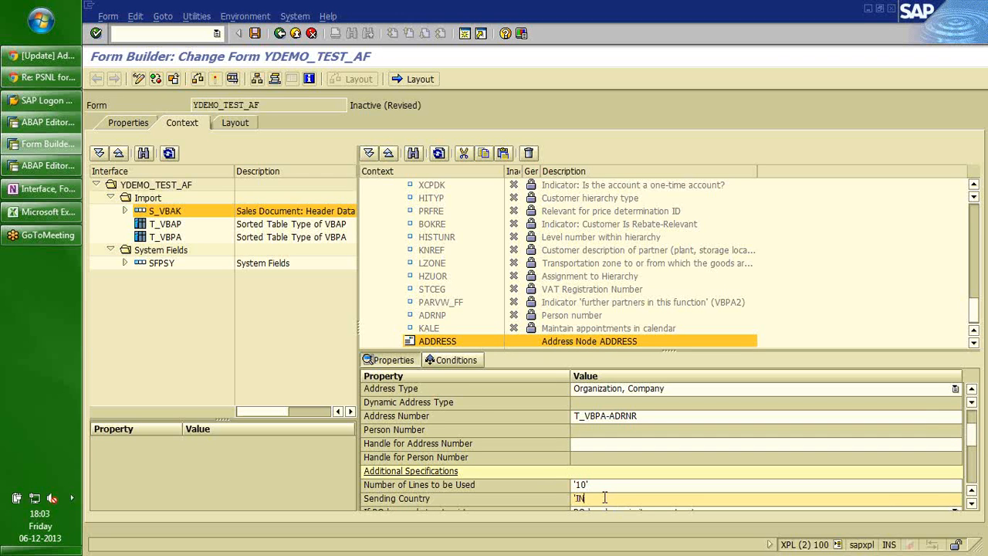
pyautogui.write("'")
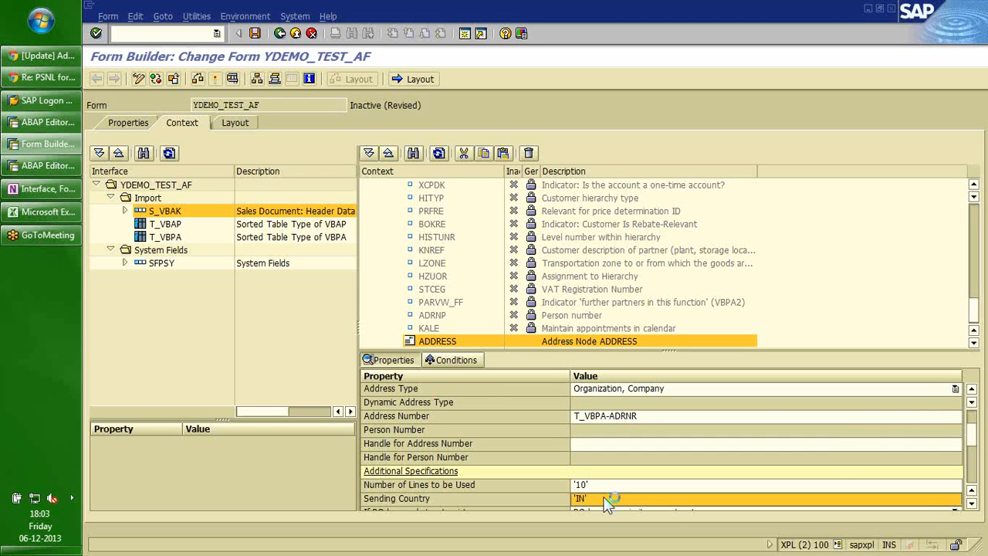
pyautogui.press('Return')
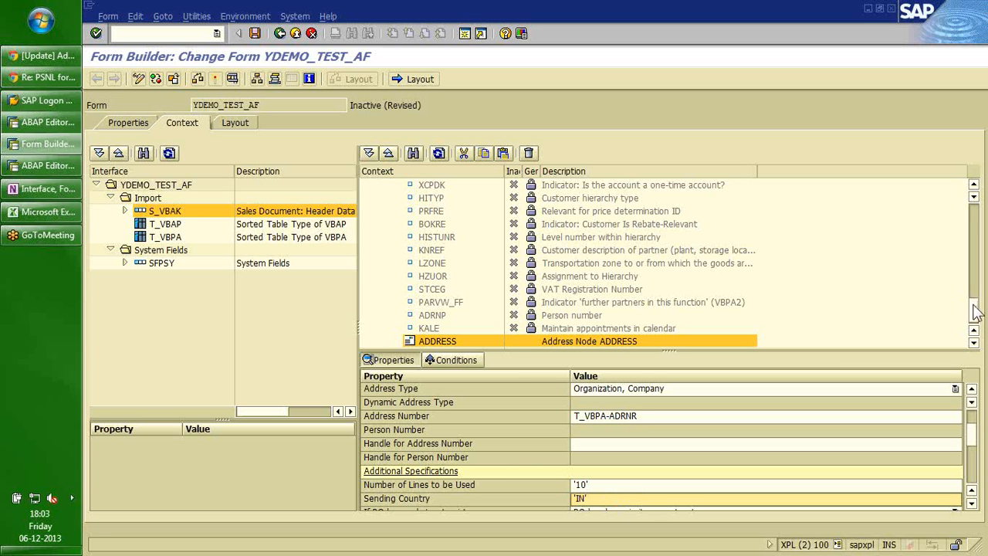
pyautogui.scroll(1, 976, 311)
# Append '_WE' to the T_VBPA_WE address node's Name so it reads ADDRESS_WE.
pyautogui.moveTo(977, 311); pyautogui.dragTo(977, 281)
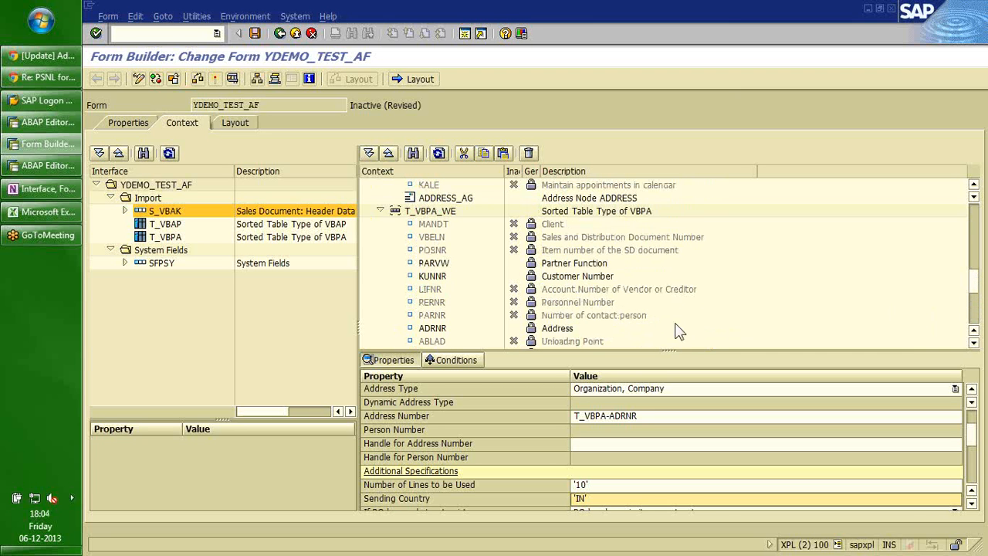
pyautogui.click(973, 318)
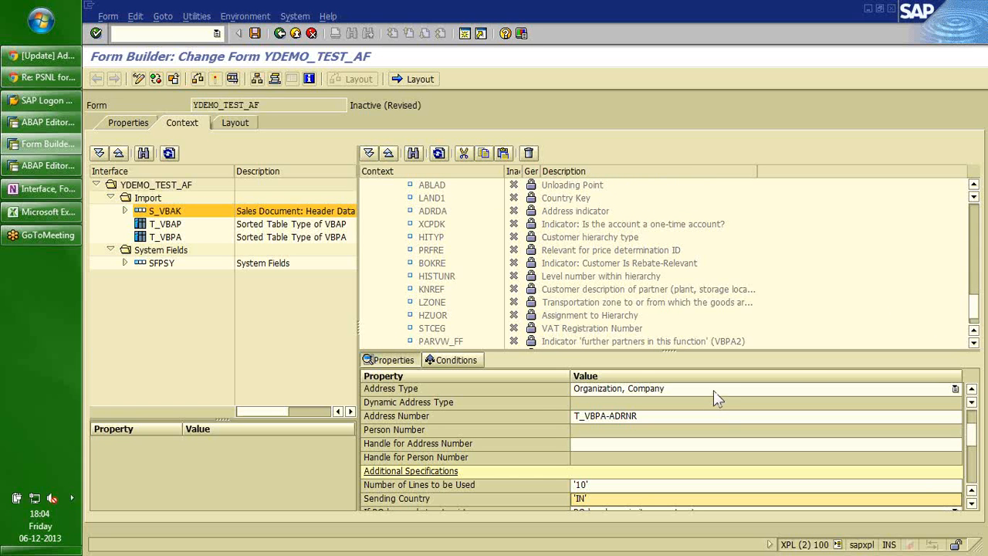
pyautogui.scroll(3, 714, 394)
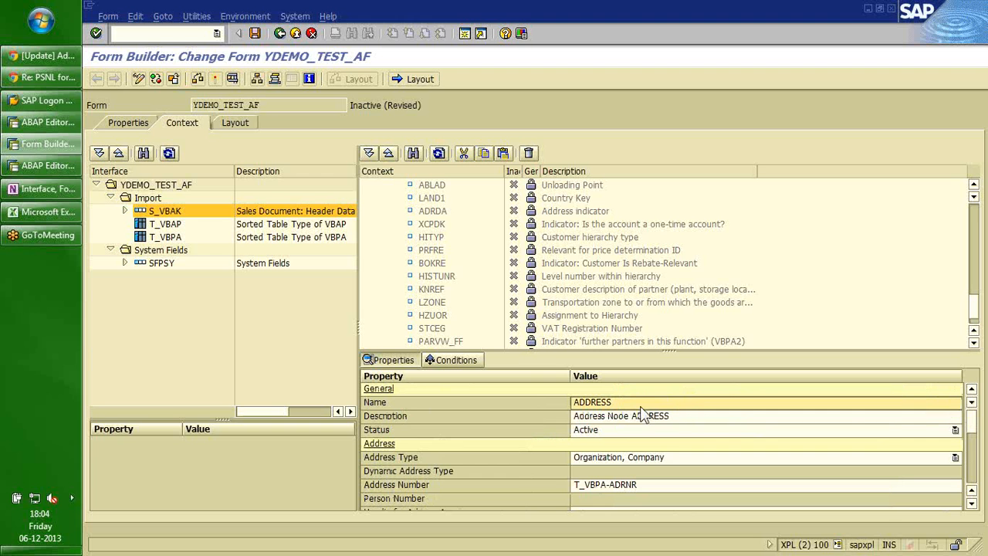
pyautogui.click(612, 402)
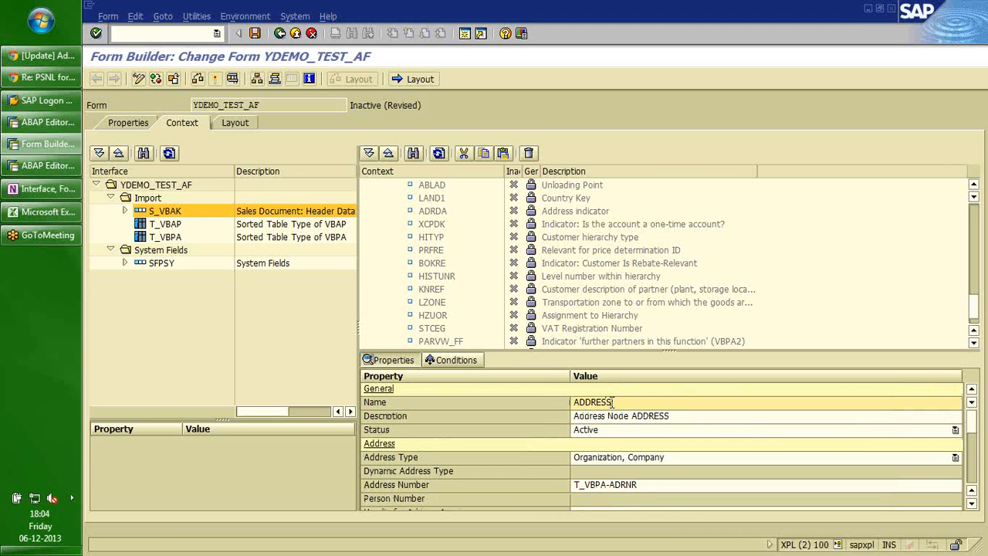
pyautogui.write('_WE')
pyautogui.press('Return')
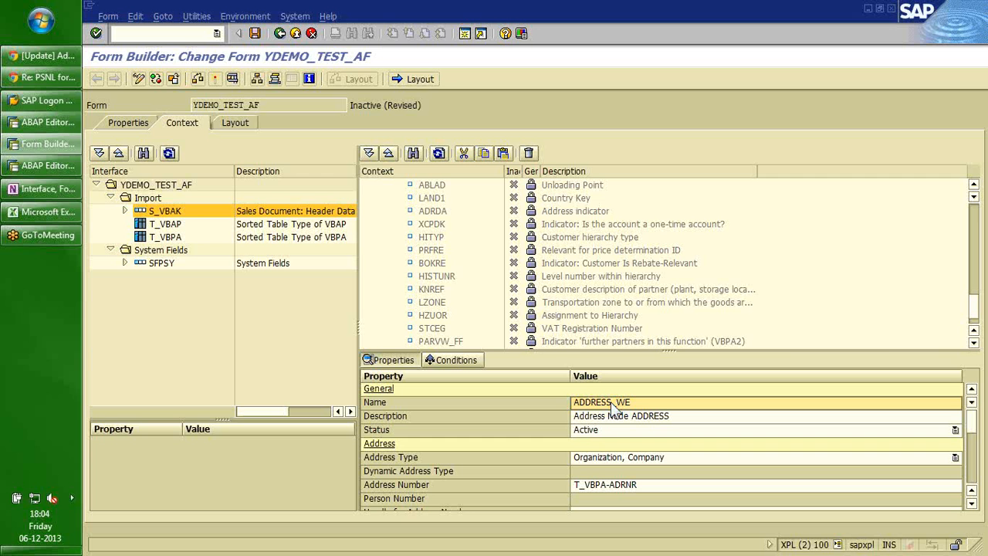
# Activate YDEMO_TEST_AF and review the Node TEXT warning and the missing EN layout error.
pyautogui.click(217, 79)
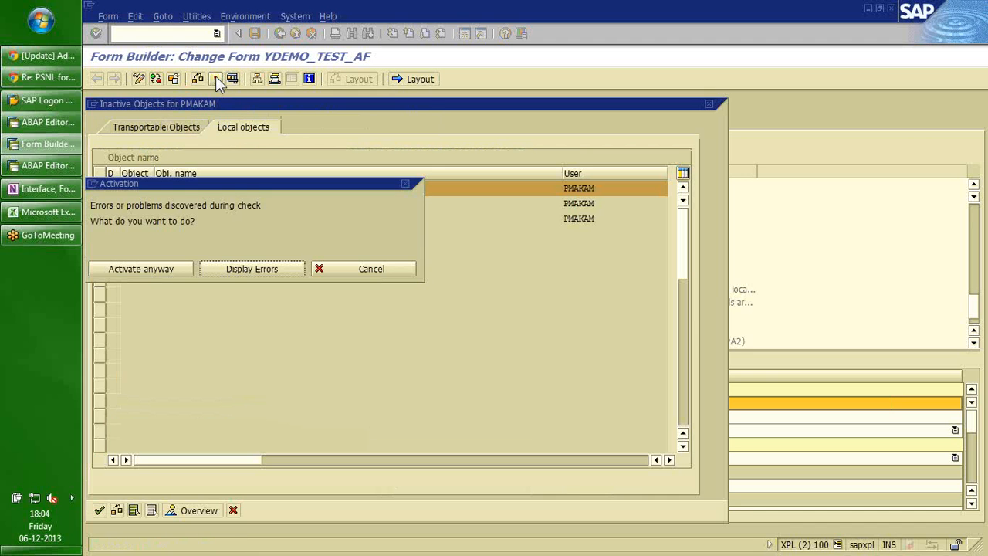
pyautogui.click(234, 274)
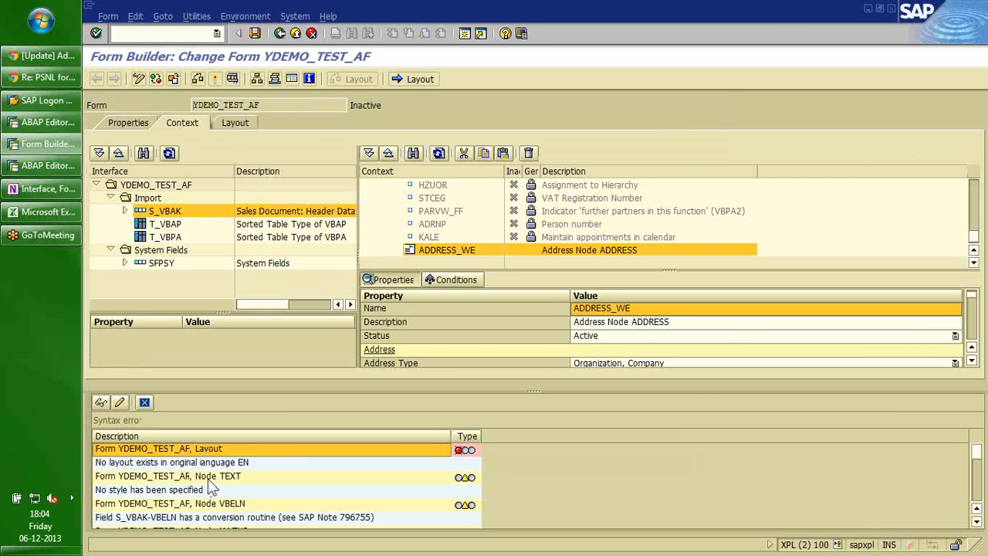
pyautogui.click(207, 478)
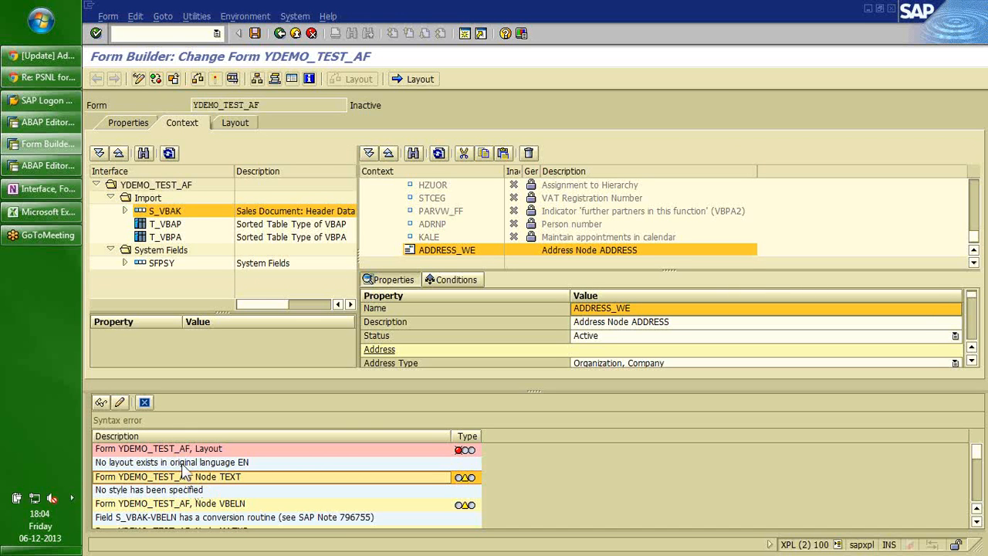
pyautogui.click(182, 465)
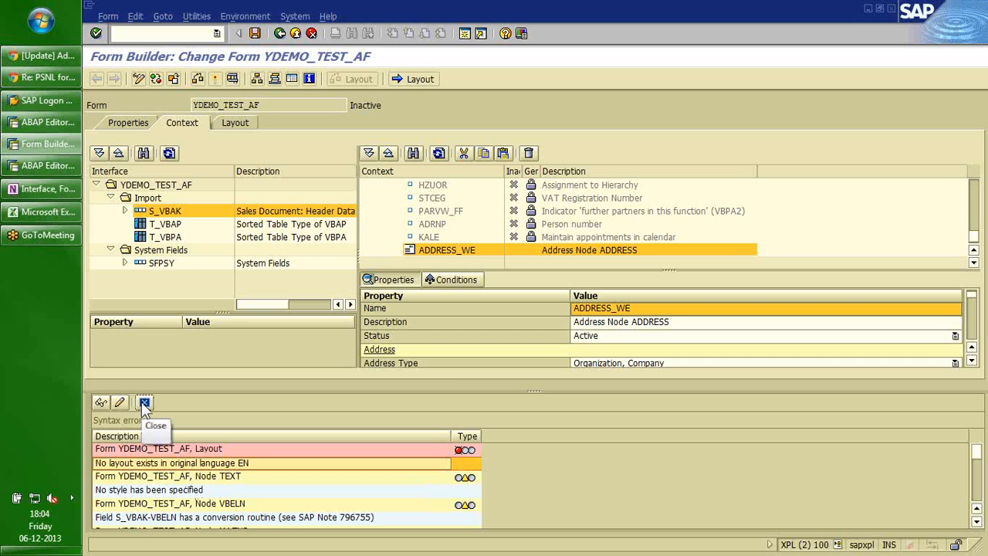
# Close the error list and go through the TEXT node's include-text properties.
pyautogui.click(144, 403)
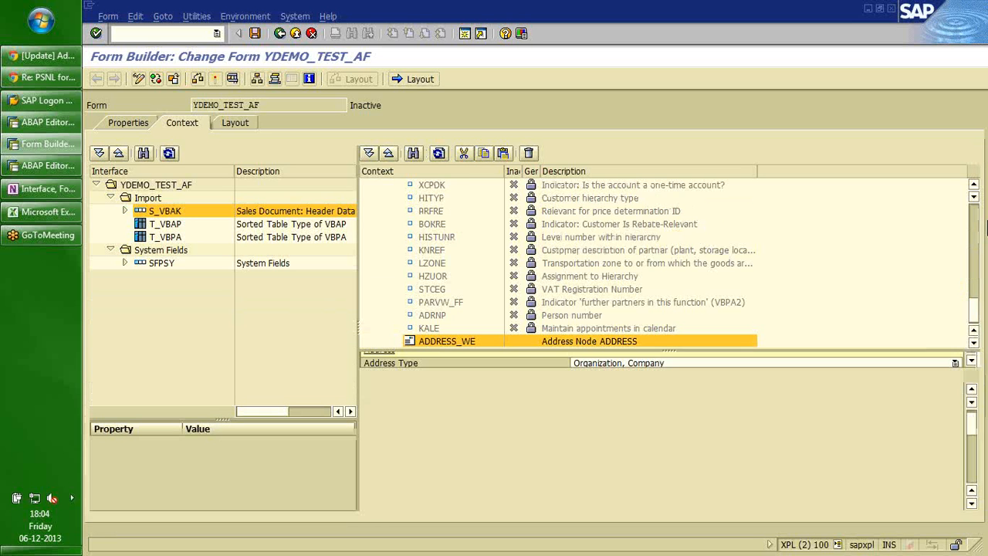
pyautogui.scroll(-5, 976, 220)
pyautogui.scroll(8, 976, 220)
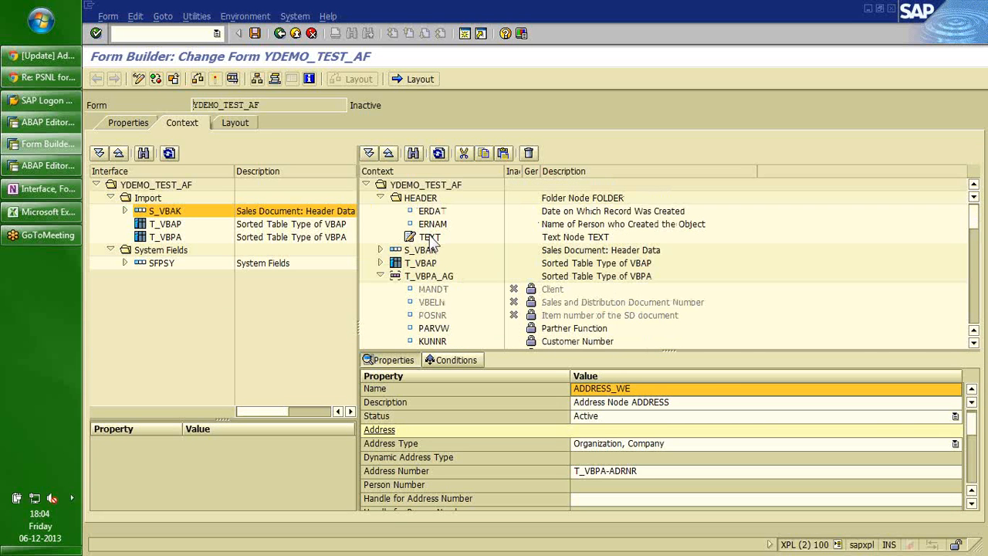
pyautogui.click(431, 240)
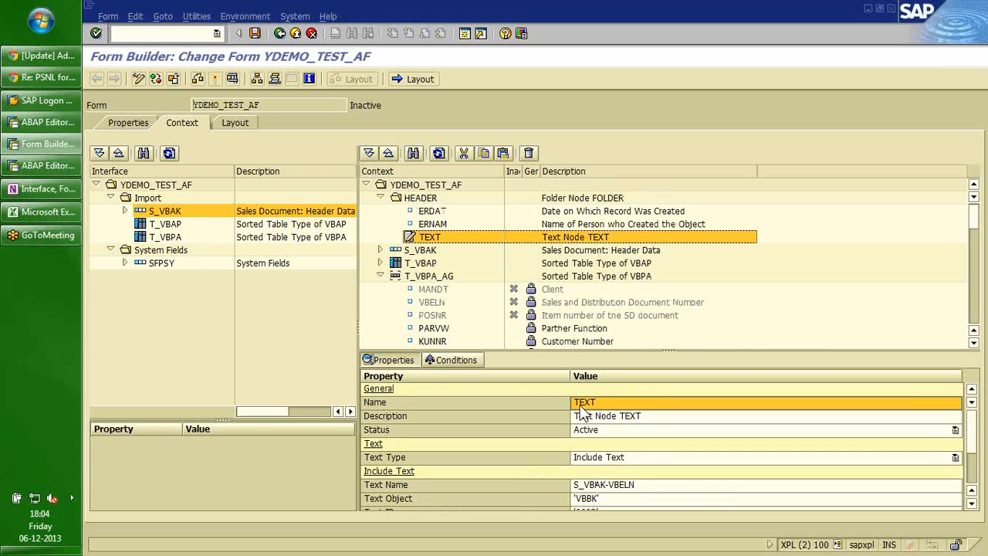
pyautogui.click(641, 446)
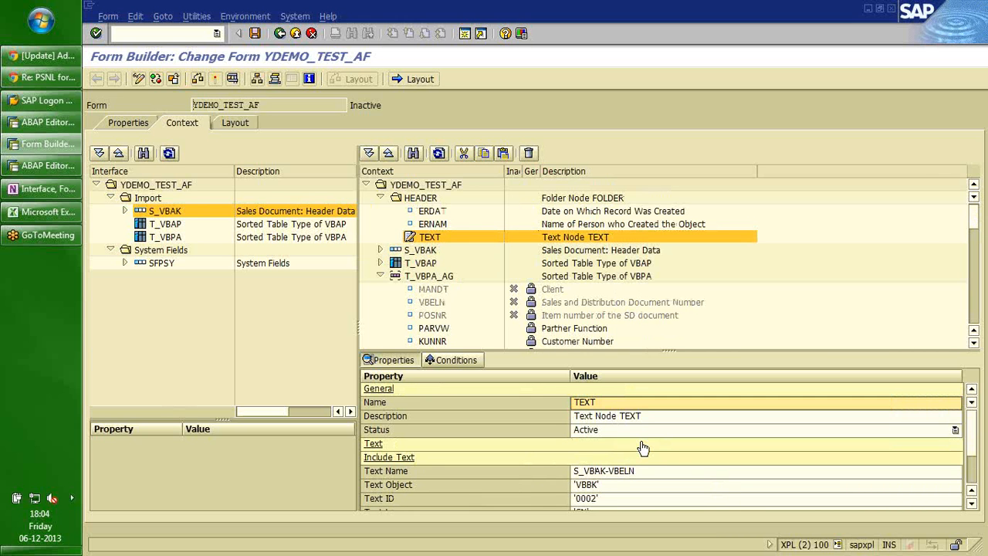
pyautogui.press('Down')
pyautogui.press('Down')
pyautogui.press('Down')
pyautogui.press('Down')
pyautogui.press('Down')
pyautogui.press('Up')
pyautogui.press('Up')
pyautogui.press('Up')
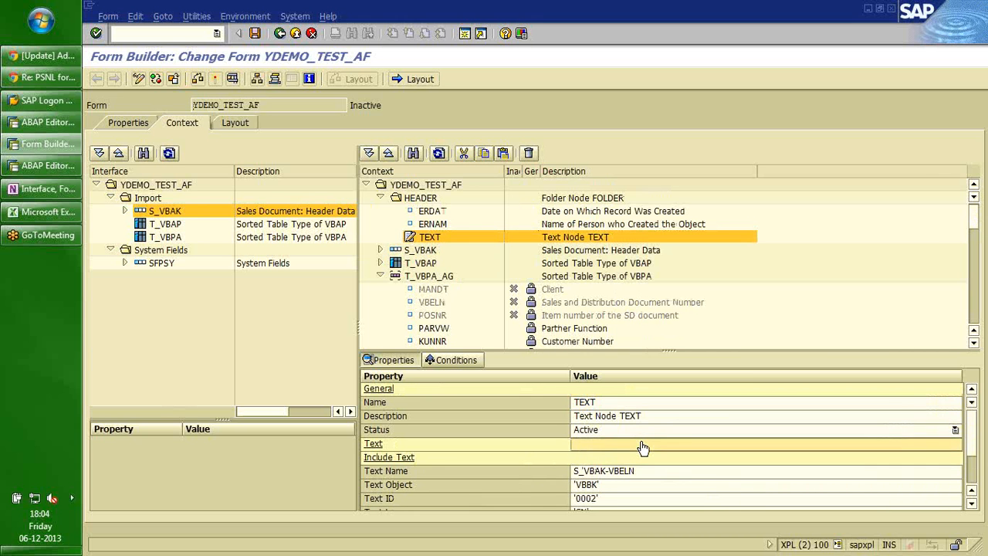
pyautogui.press('Down')
pyautogui.press('Down')
pyautogui.press('Down')
pyautogui.press('Down')
pyautogui.press('Down')
pyautogui.press('Down')
pyautogui.press('Down')
pyautogui.press('Down')
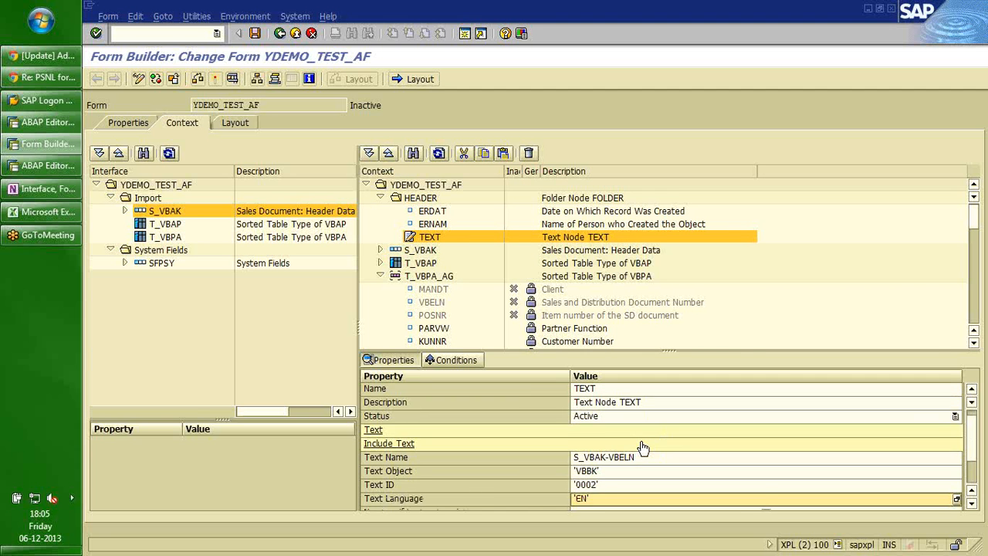
pyautogui.press('Down')
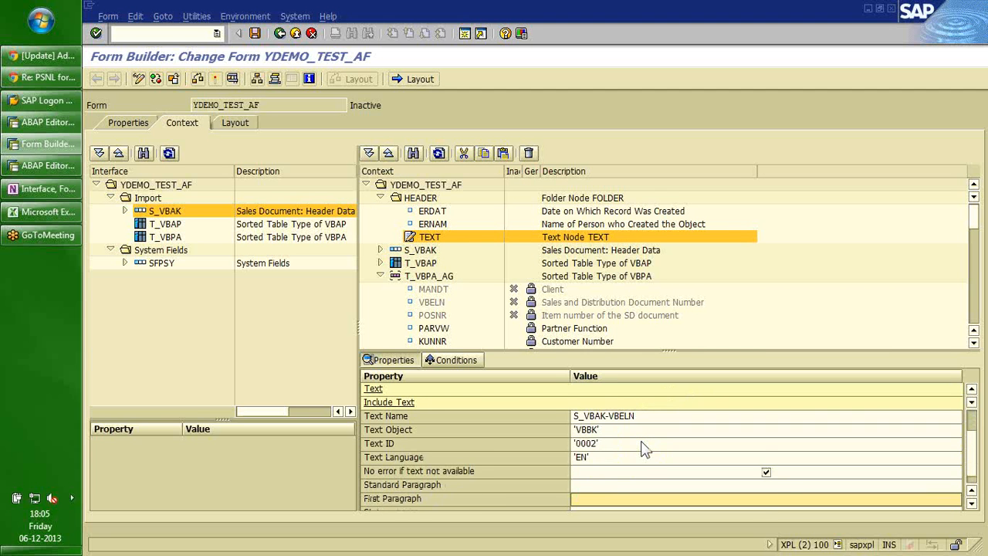
pyautogui.press('Down')
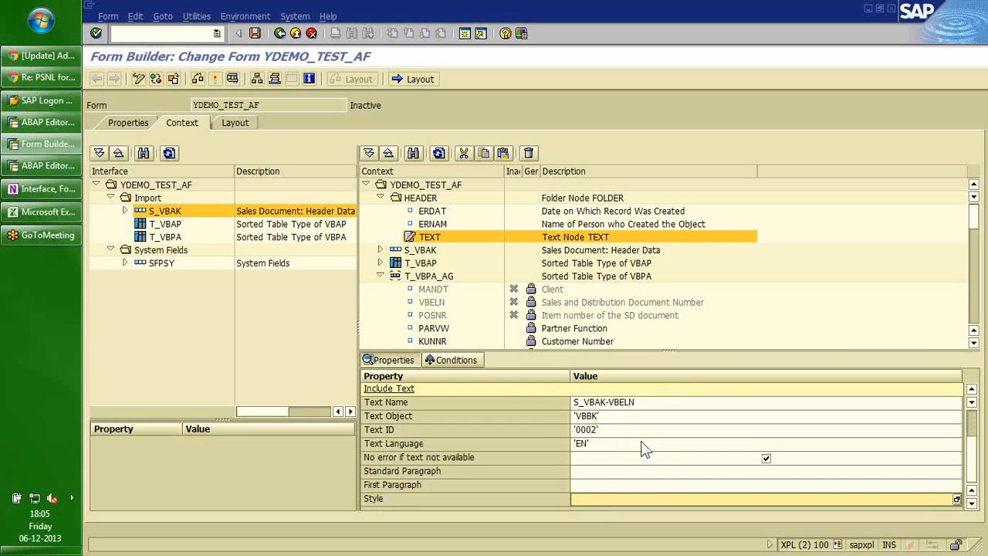
pyautogui.press('Up')
pyautogui.press('Up')
pyautogui.press('Up')
pyautogui.press('Up')
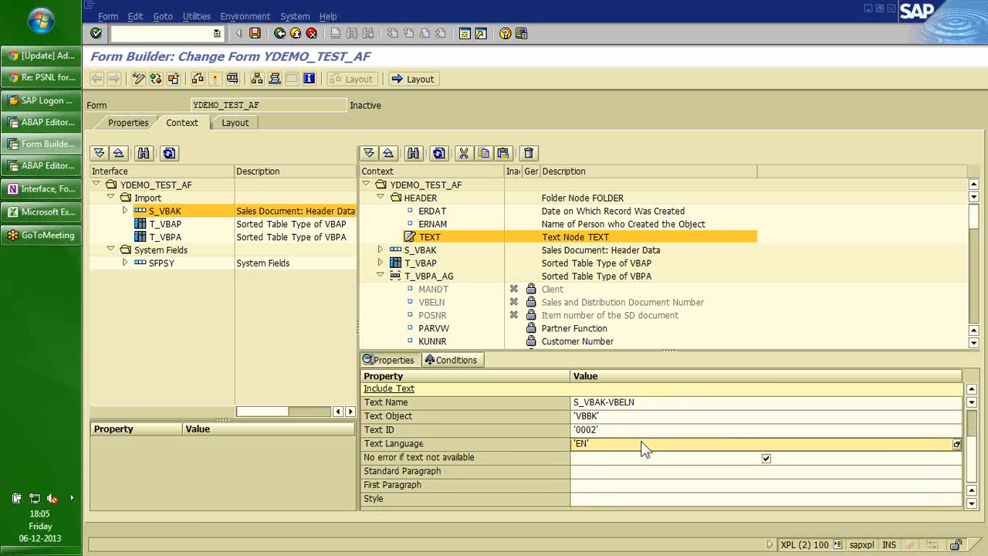
pyautogui.press('Up')
pyautogui.press('Up')
pyautogui.press('Up')
pyautogui.press('Up')
pyautogui.press('Up')
pyautogui.press('Up')
pyautogui.press('Up')
pyautogui.press('Up')
pyautogui.press('Up')
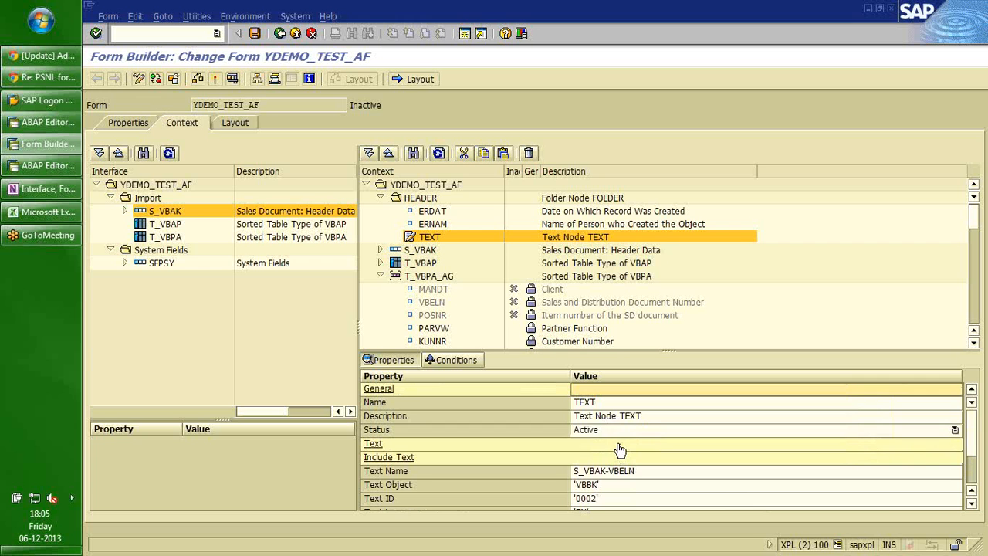
pyautogui.press('Down')
pyautogui.press('Down')
pyautogui.press('Down')
pyautogui.press('Down')
pyautogui.press('Down')
pyautogui.press('Down')
pyautogui.press('Down')
pyautogui.press('Down')
pyautogui.press('Down')
pyautogui.press('Down')
pyautogui.press('Down')
pyautogui.press('Down')
pyautogui.press('Down')
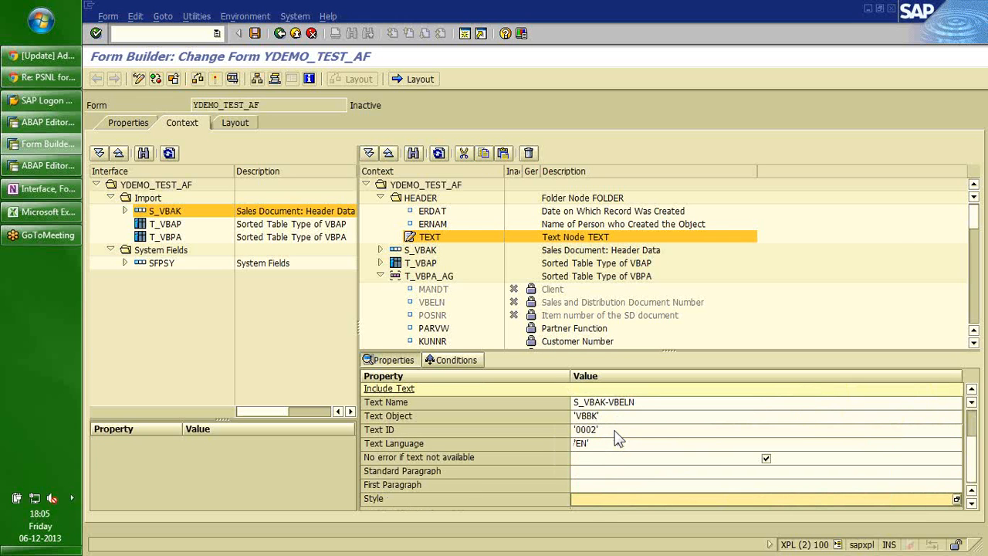
# Set the TEXT node's include text language to EN and try saving the form.
pyautogui.click(841, 443)
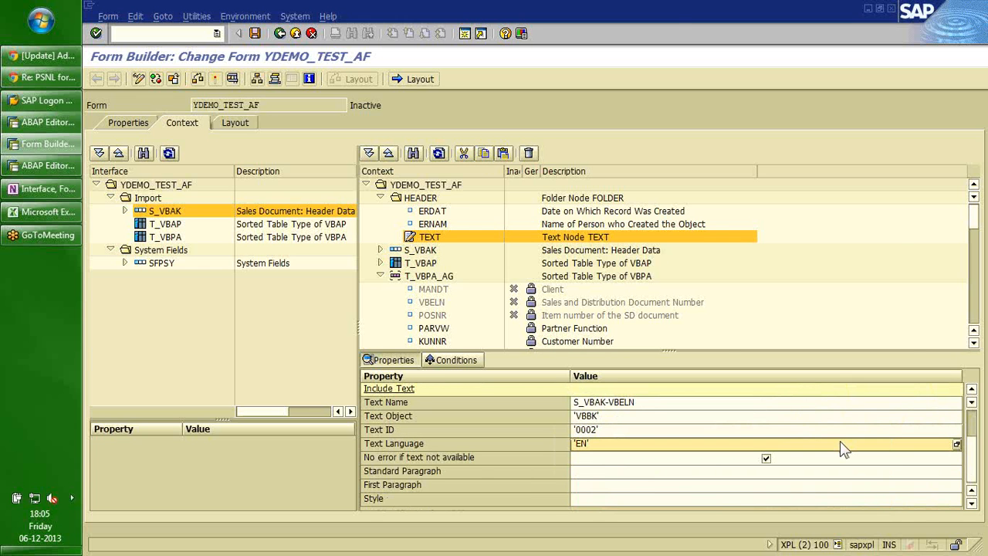
pyautogui.press('F4')
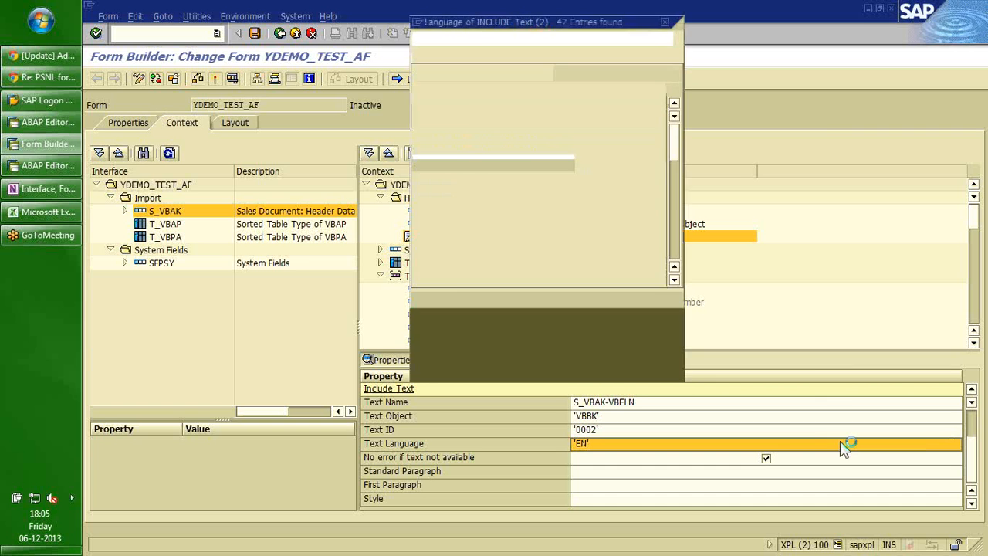
pyautogui.doubleClick(421, 242)
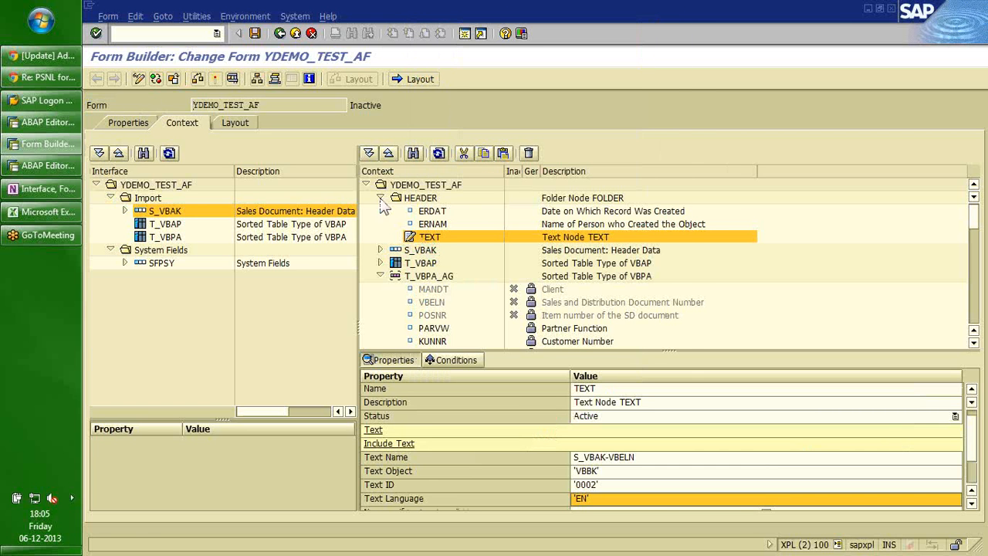
pyautogui.click(254, 33)
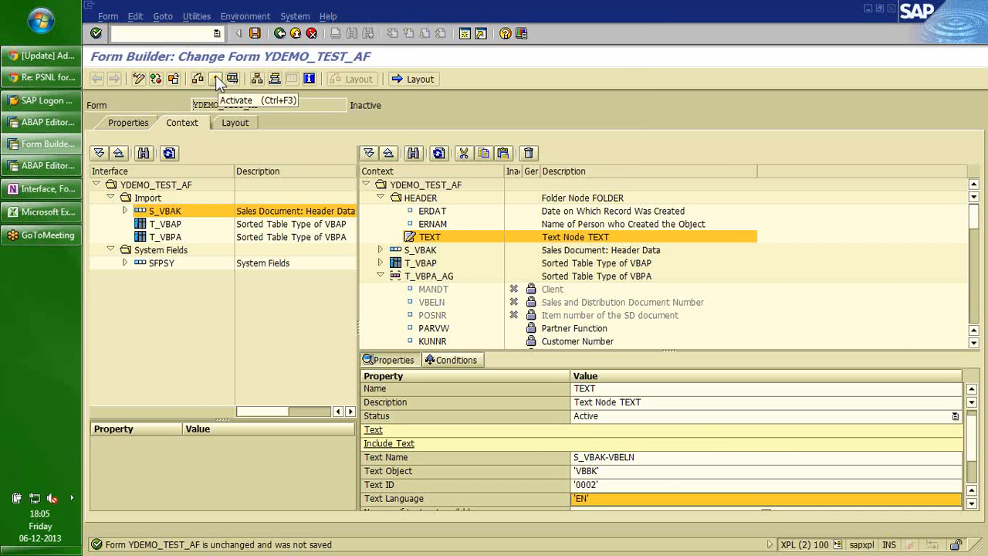
# Rename the text node to HEADER_NOTE, then activate and inspect the missing layout error.
pyautogui.click(575, 391)
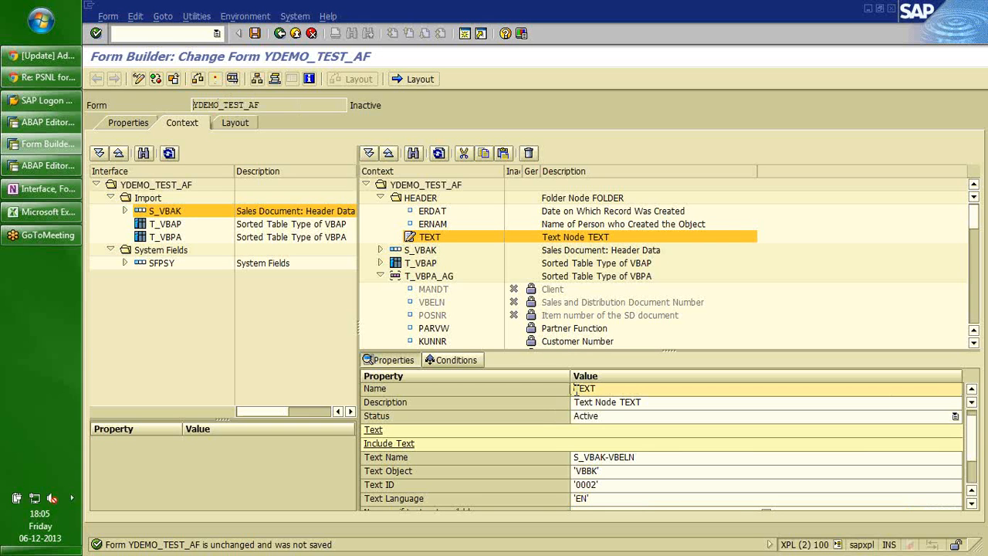
pyautogui.write('HEADER_NOT')
pyautogui.press('BackSpace')
pyautogui.press('Return')
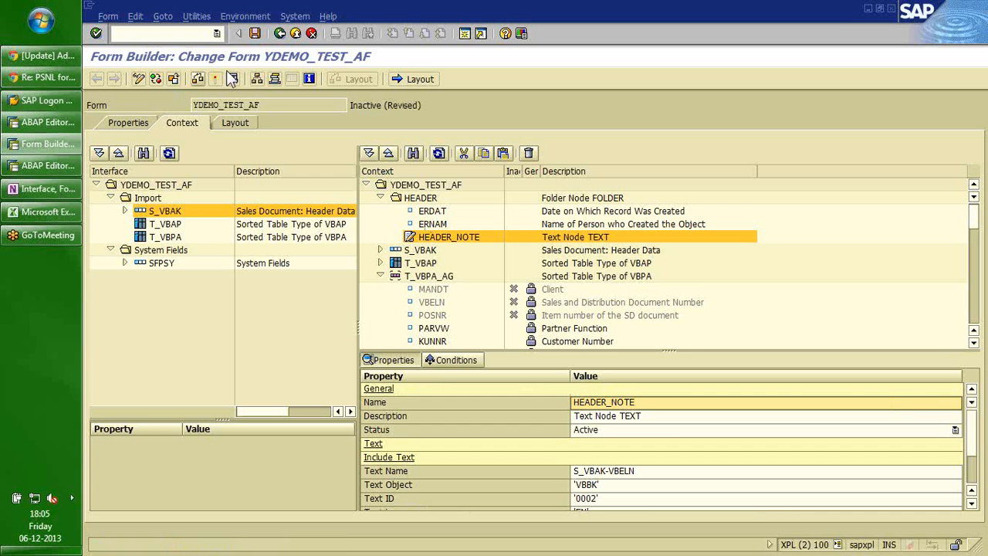
pyautogui.click(216, 80)
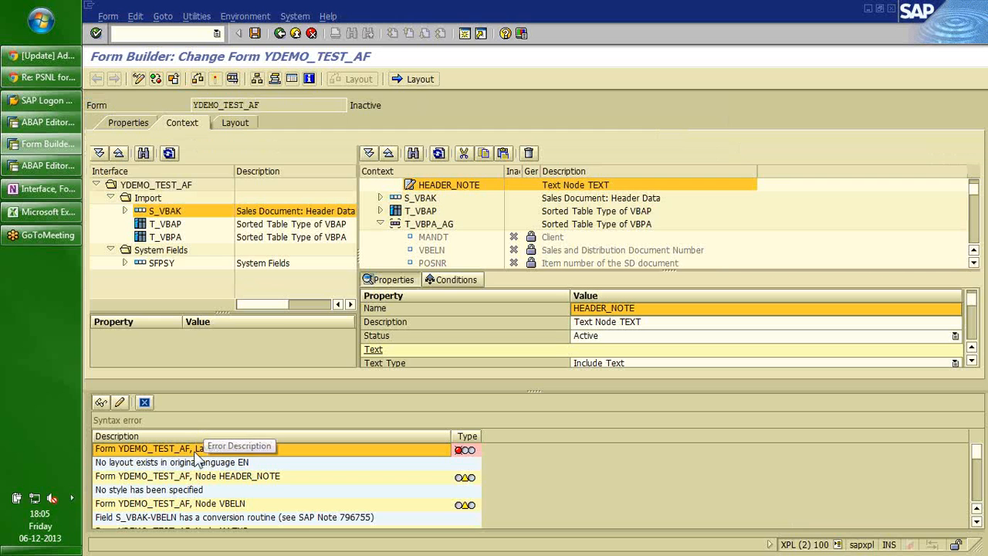
pyautogui.click(183, 465)
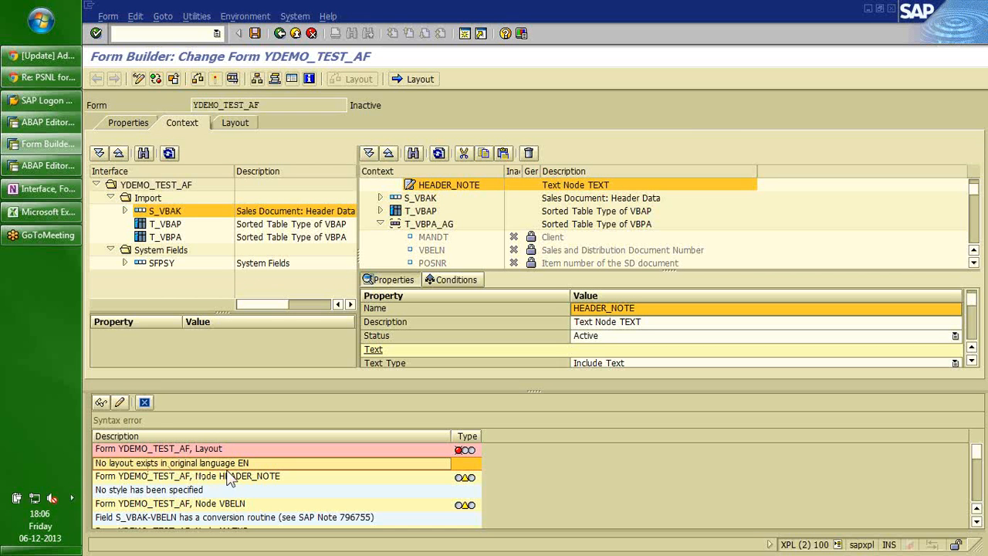
# Close the error list, save, and collapse the HEADER, T_VBPA_AG and T_VBPA_WE nodes.
pyautogui.click(144, 403)
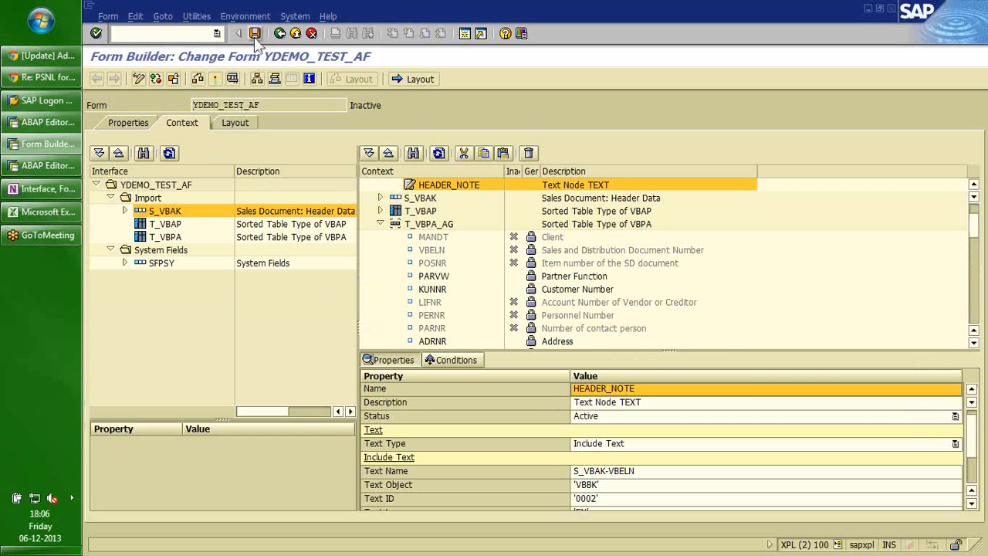
pyautogui.click(254, 34)
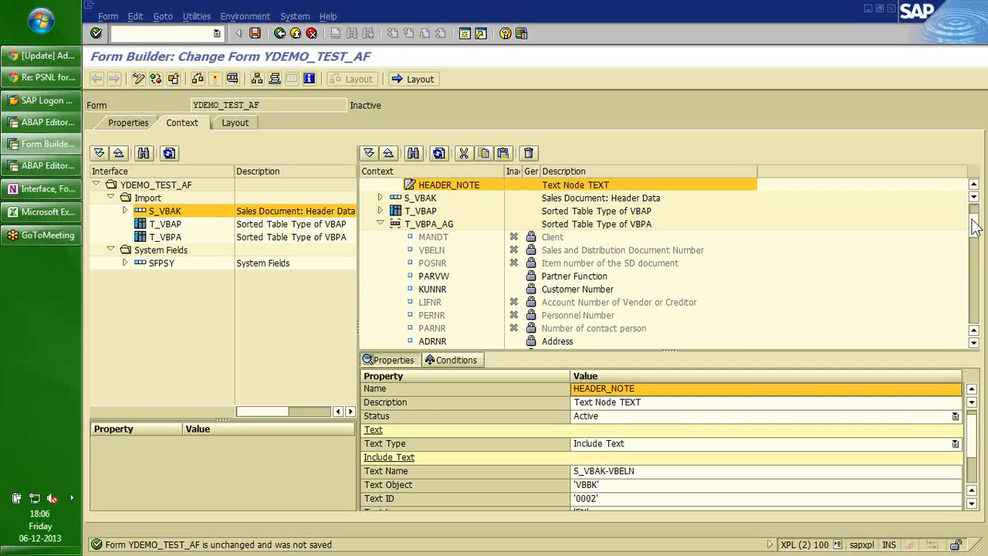
pyautogui.scroll(2, 974, 226)
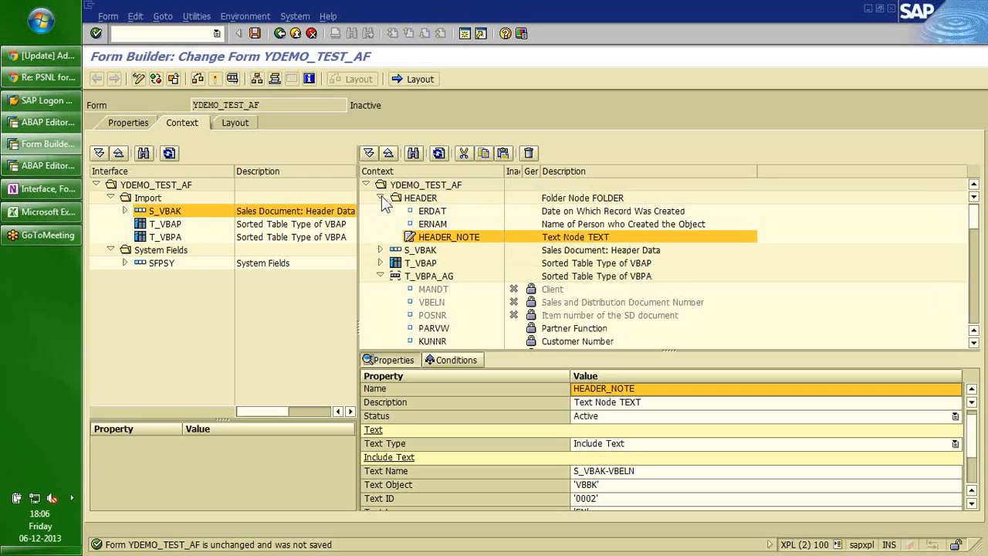
pyautogui.click(382, 197)
pyautogui.click(380, 238)
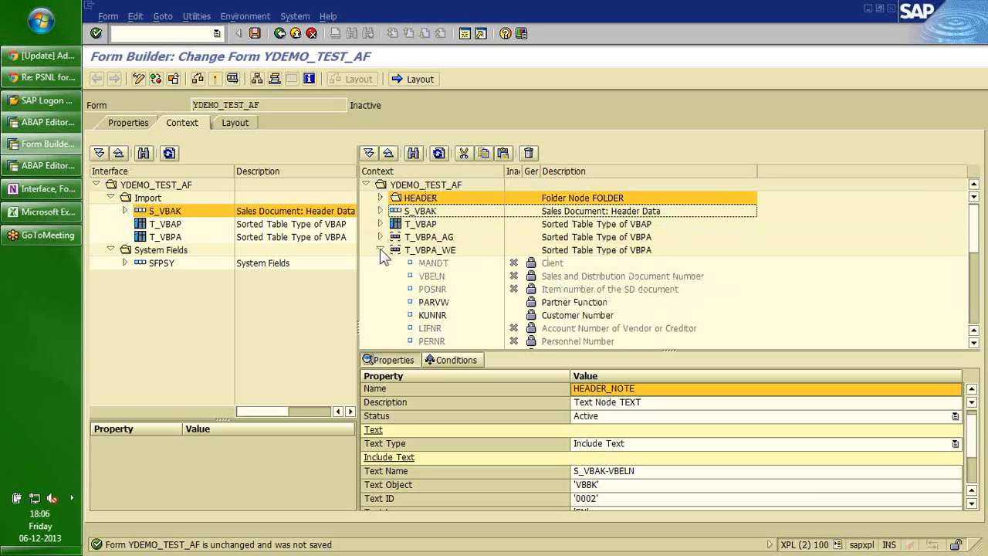
pyautogui.click(381, 250)
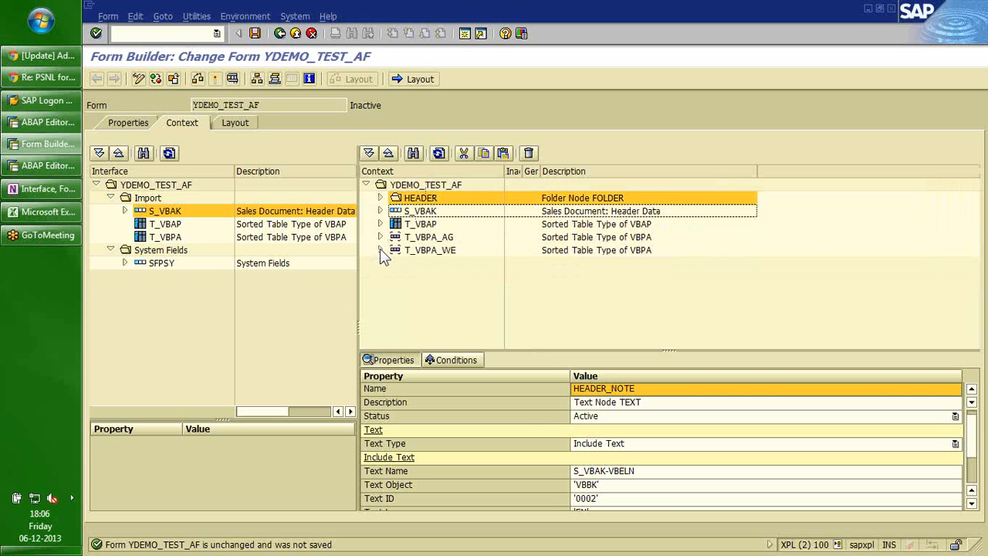
# Add a GRAPHIC node under the form root and set its Graphic Type to Graphic Content.
pyautogui.rightClick(423, 186)
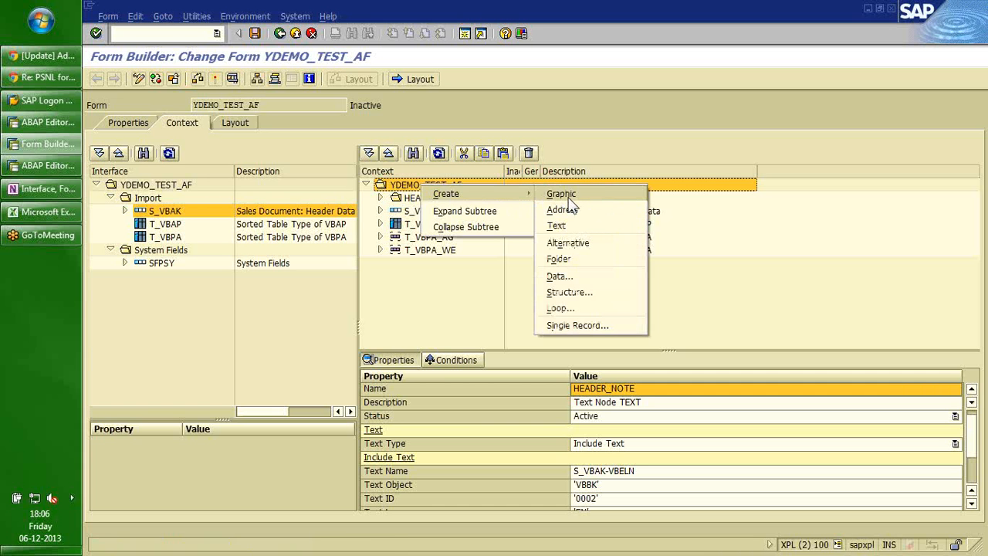
pyautogui.click(569, 199)
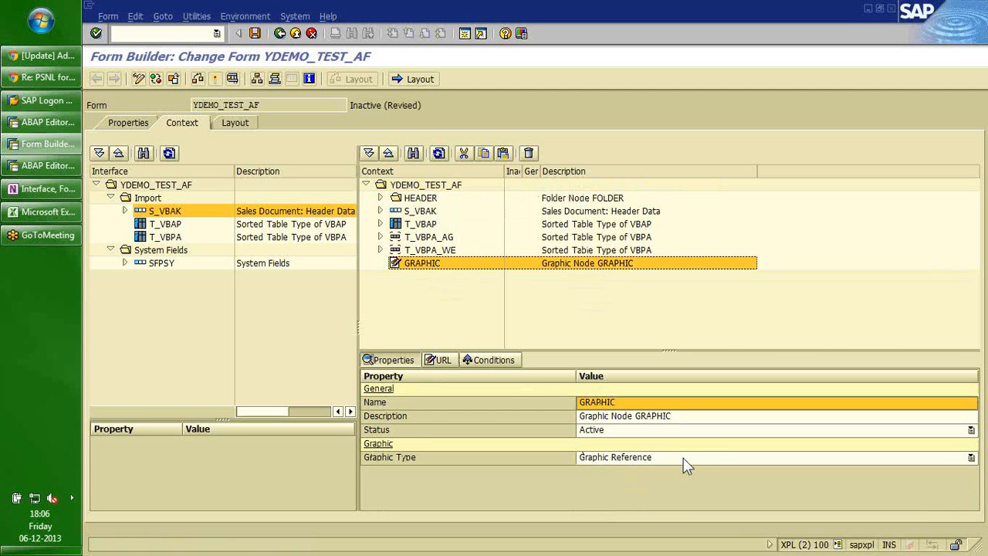
pyautogui.click(442, 360)
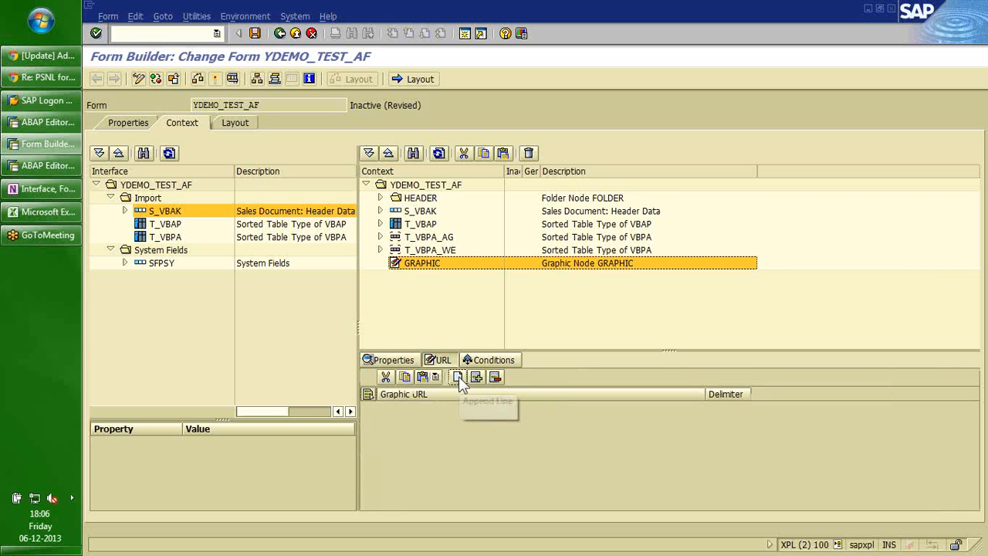
pyautogui.click(458, 375)
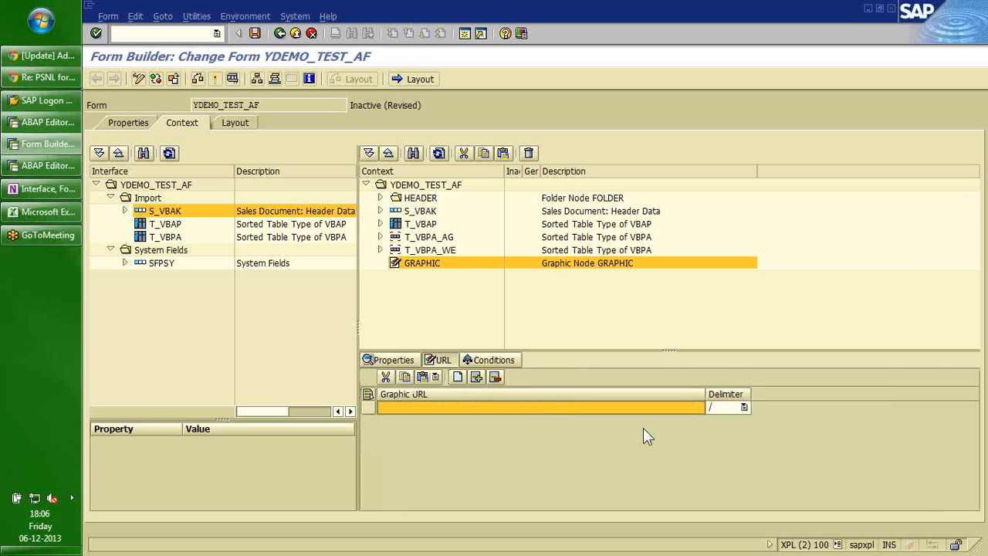
pyautogui.click(690, 412)
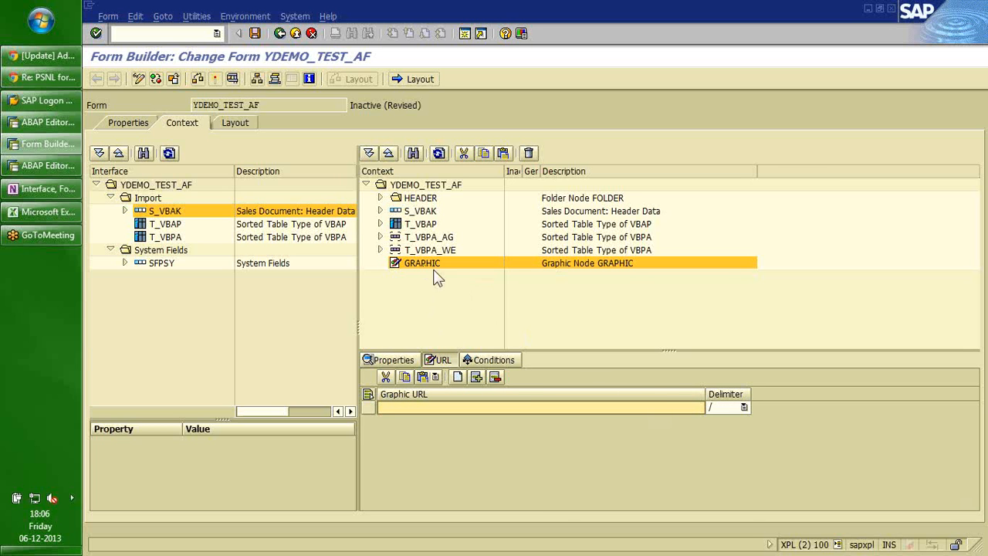
pyautogui.click(388, 363)
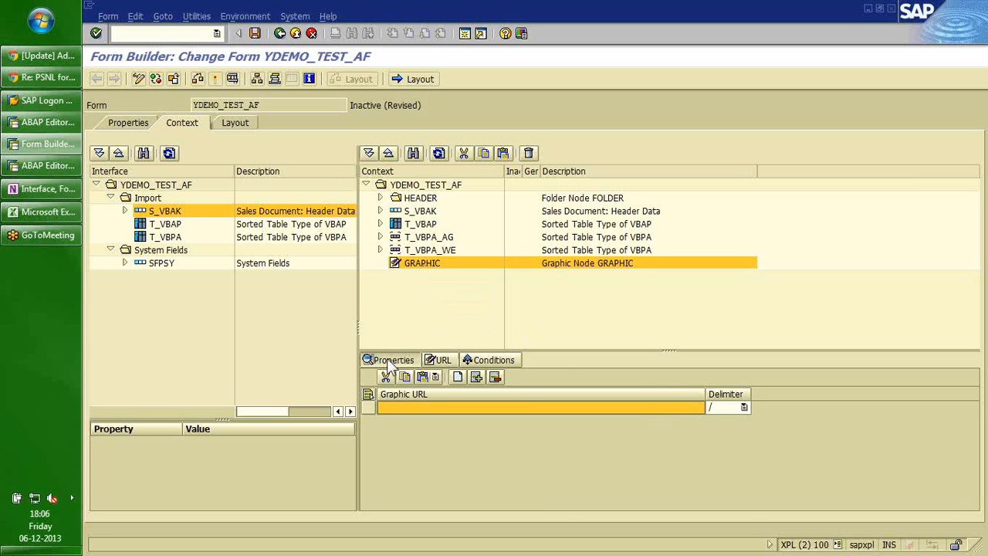
pyautogui.click(778, 459)
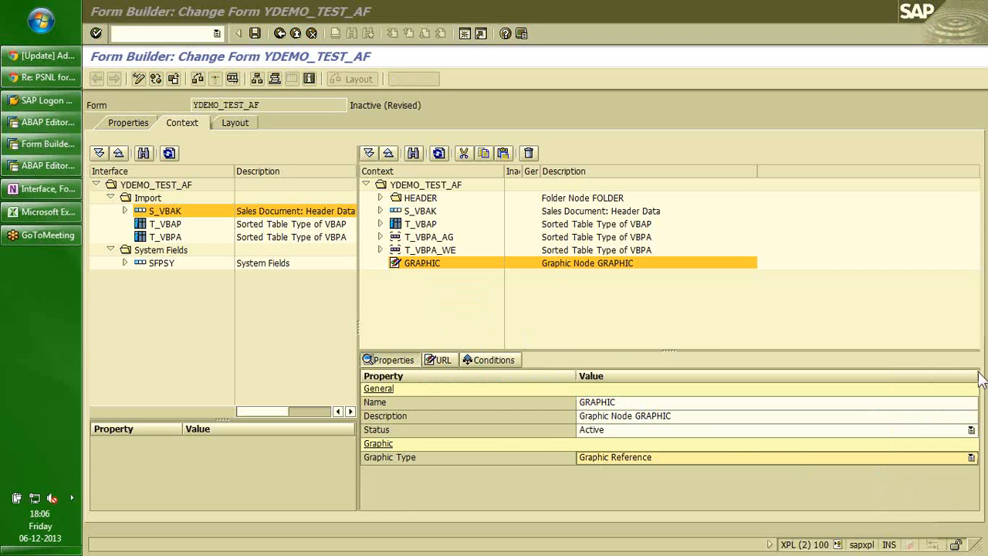
pyautogui.click(970, 458)
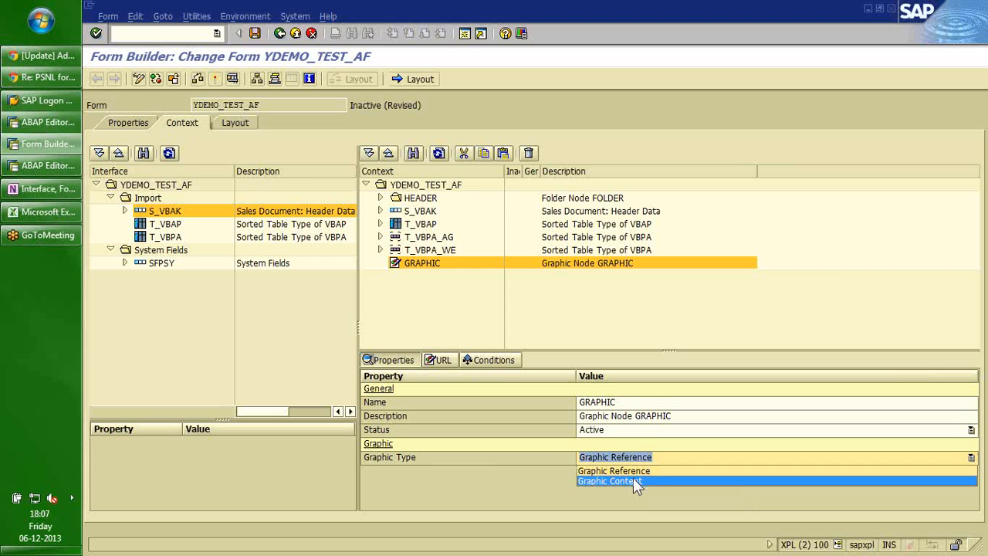
pyautogui.click(630, 480)
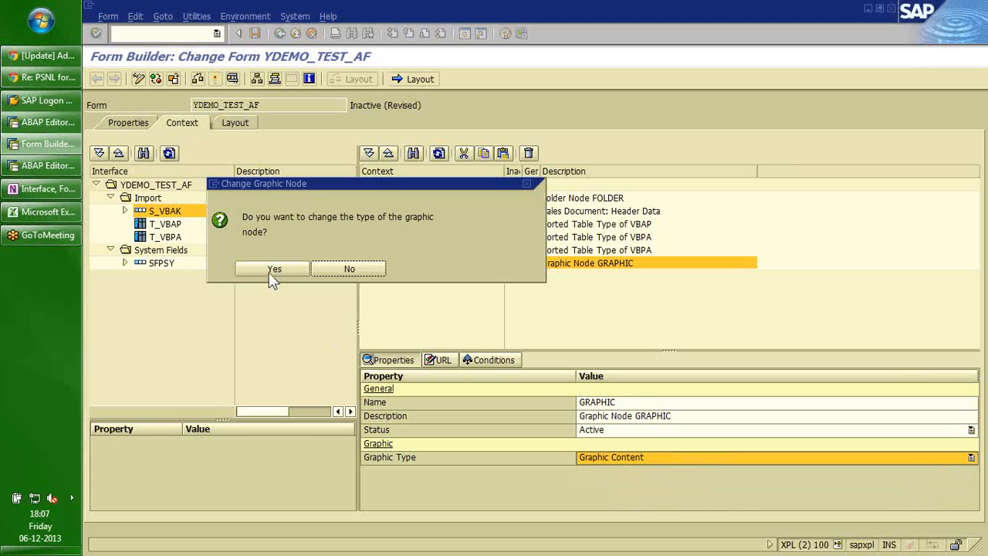
pyautogui.click(272, 274)
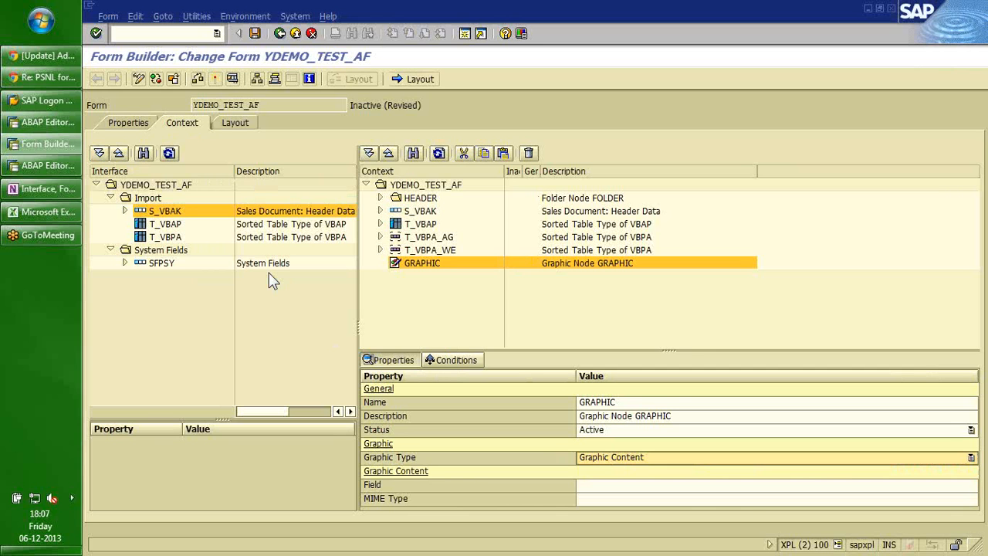
pyautogui.click(606, 485)
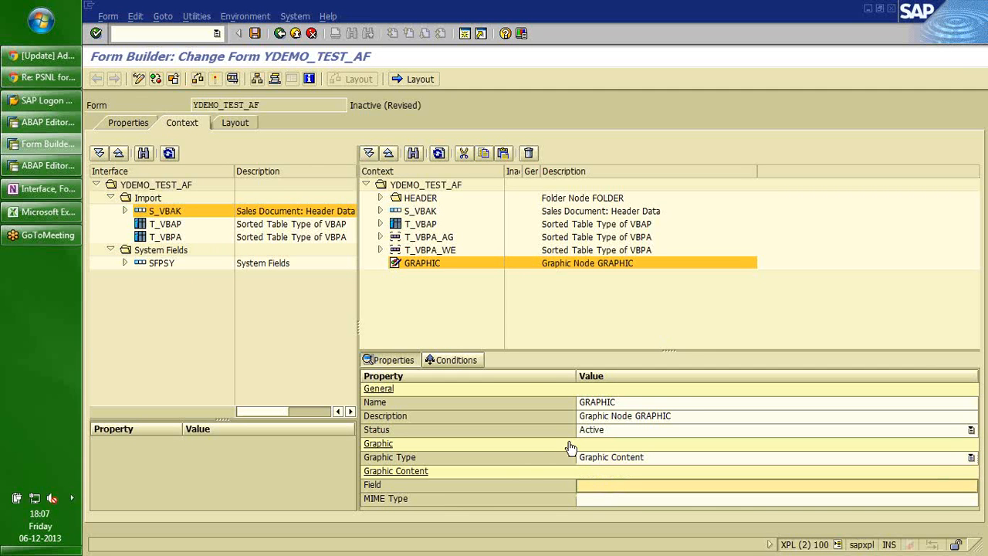
# Delete the GRAPHIC node and save the form YDEMO_TEST_AF.
pyautogui.click(413, 267)
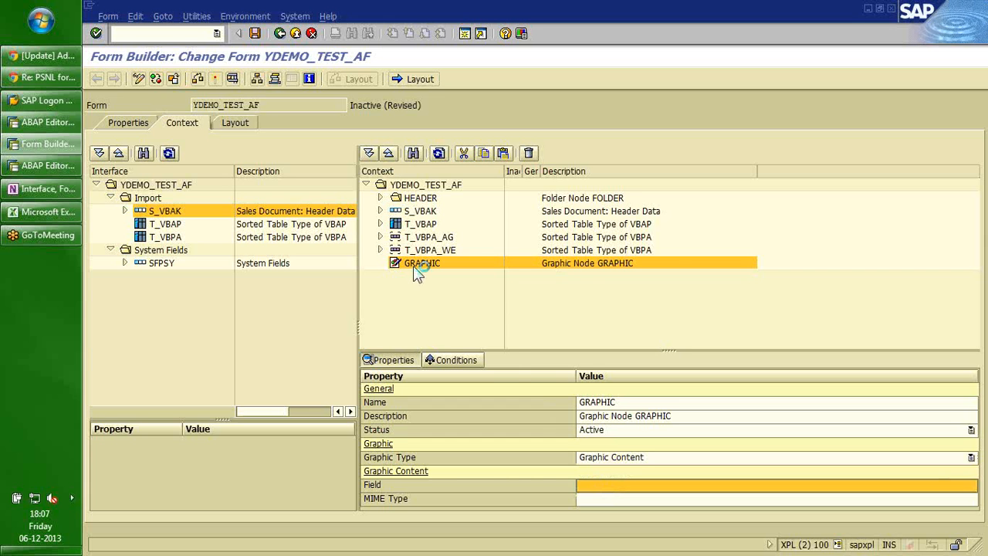
pyautogui.rightClick(413, 266)
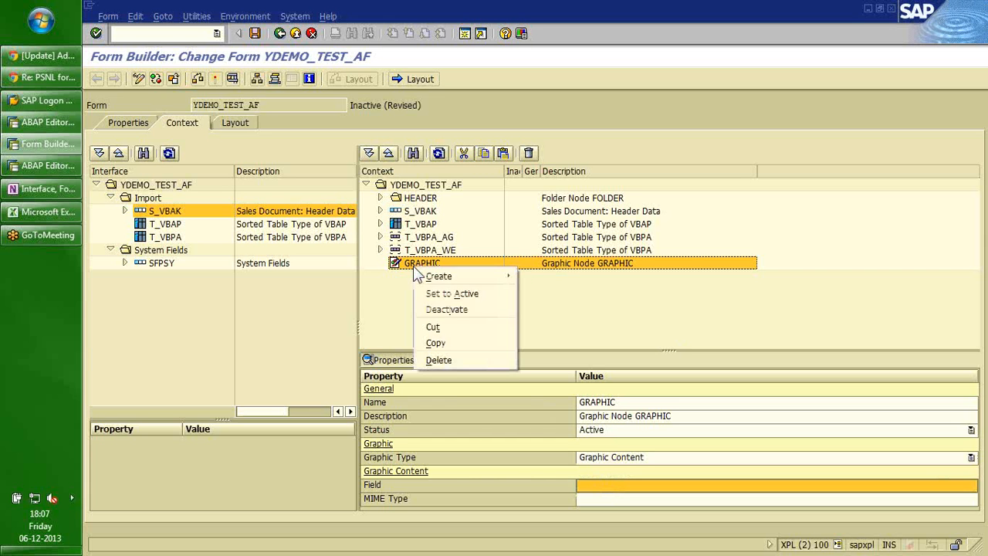
pyautogui.click(449, 359)
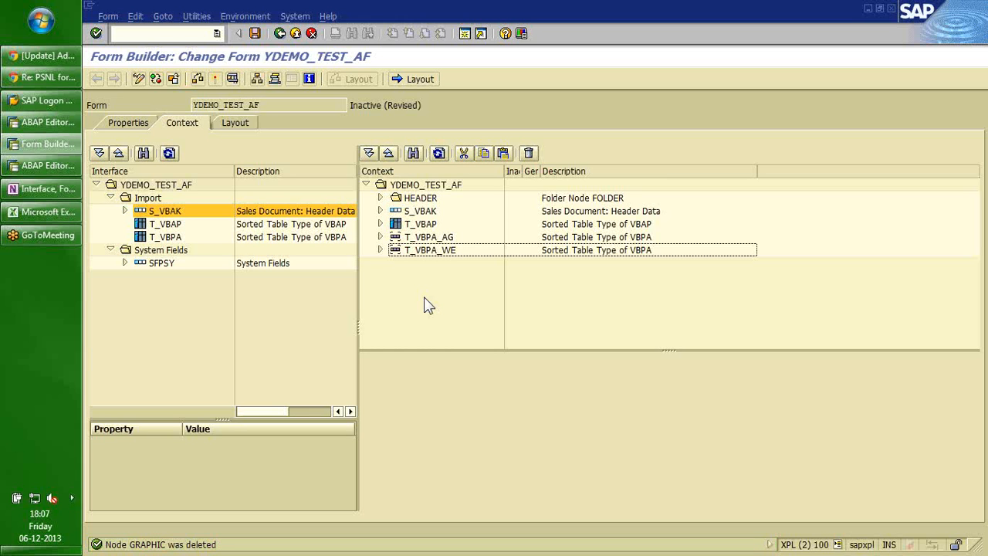
pyautogui.click(256, 34)
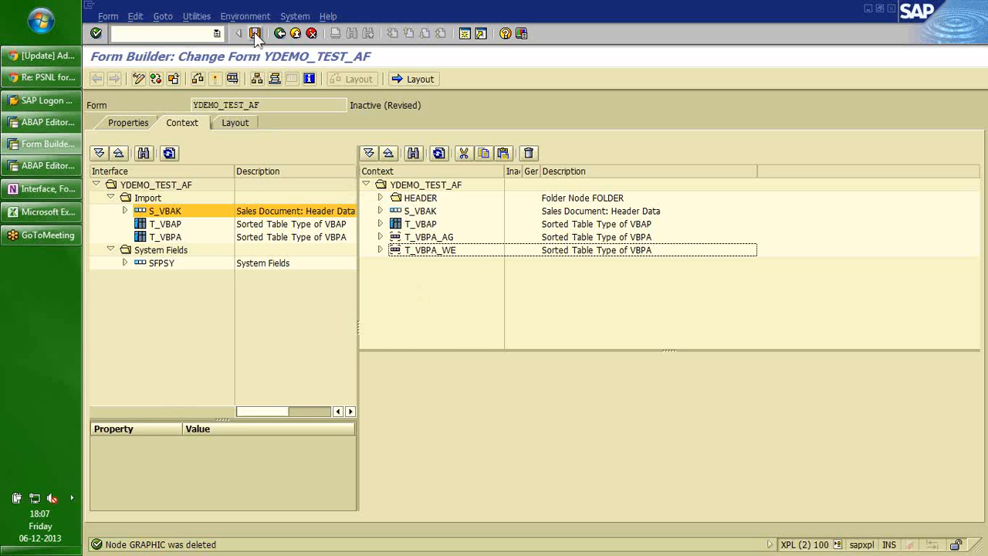
pyautogui.click(235, 124)
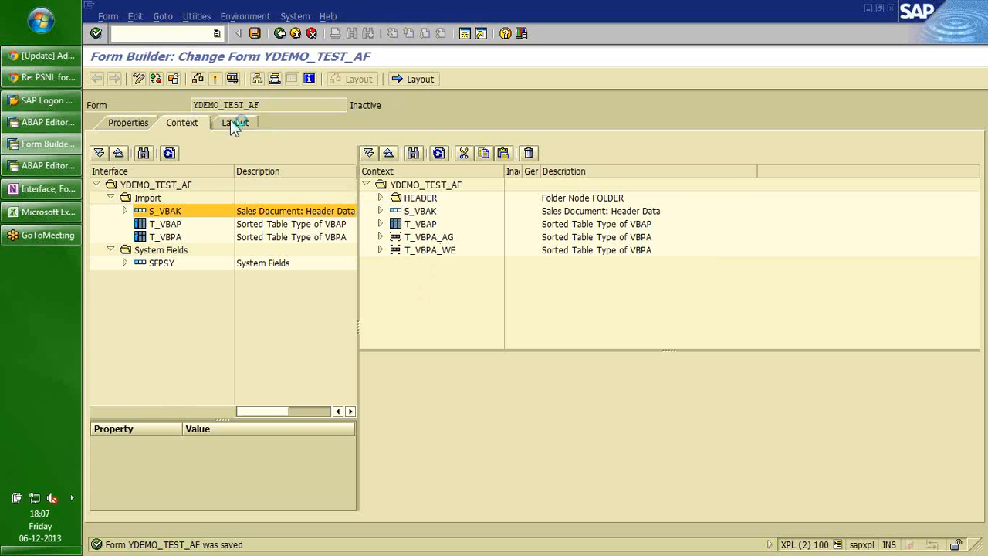
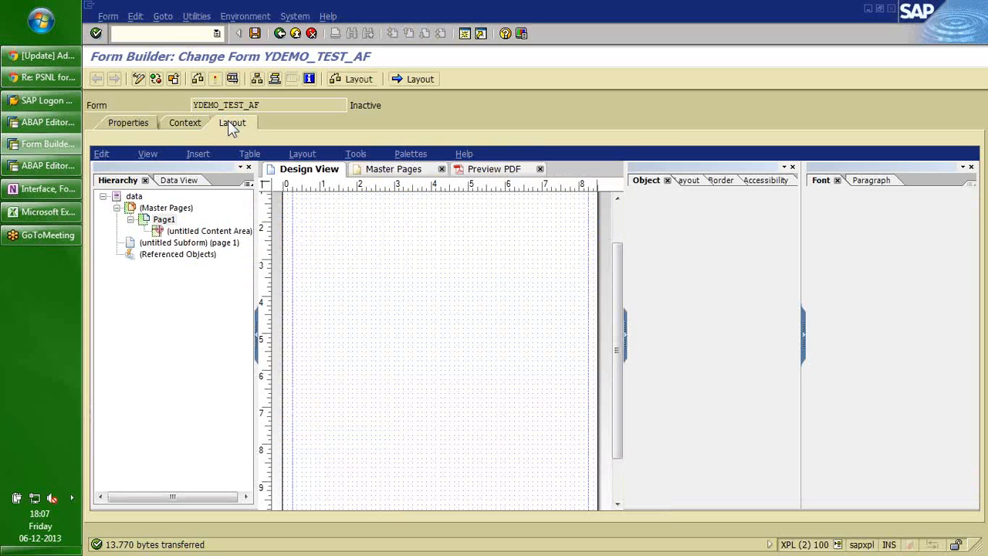
# Show the Data View tree and step through the header fields down to T_VBAP.
pyautogui.click(178, 184)
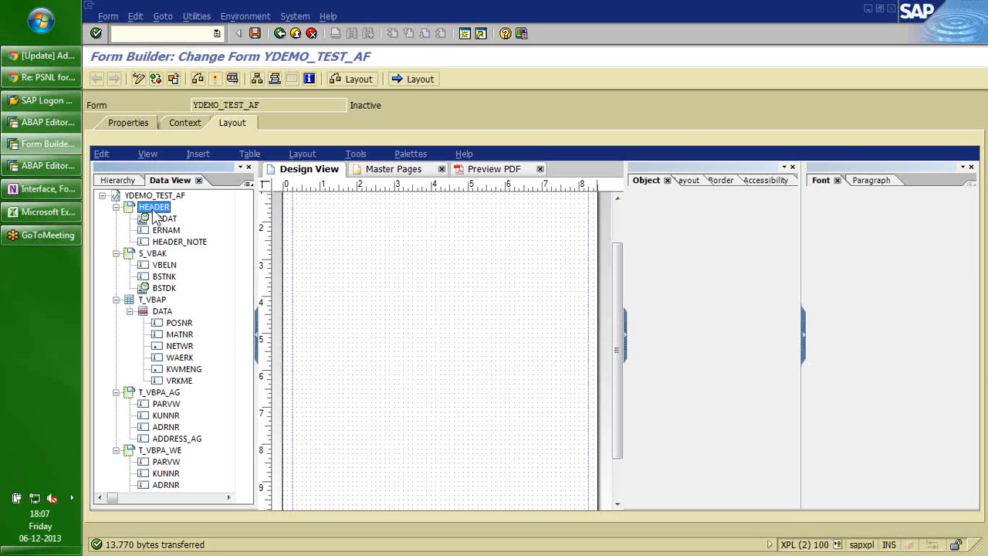
pyautogui.click(164, 219)
pyautogui.press('Down')
pyautogui.press('Down')
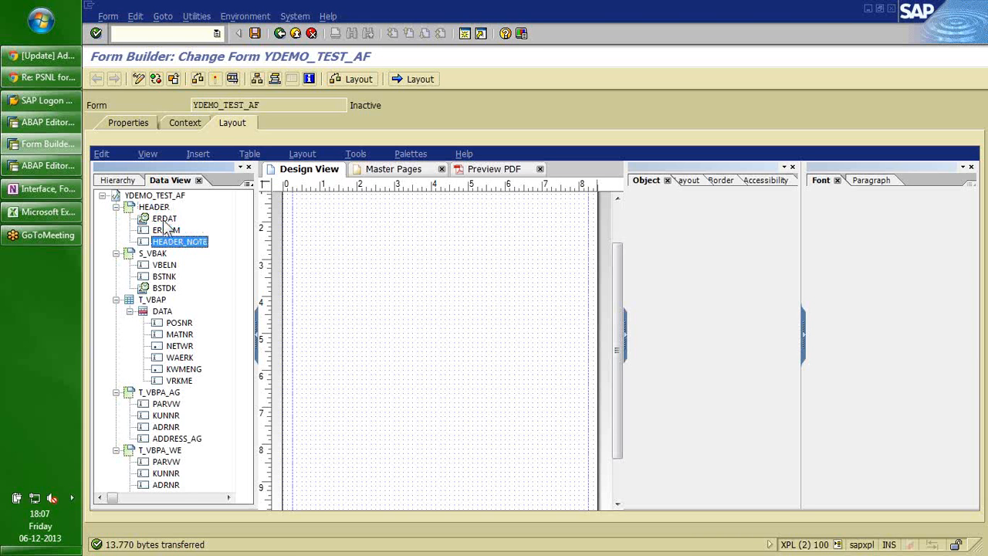
pyautogui.press('Down')
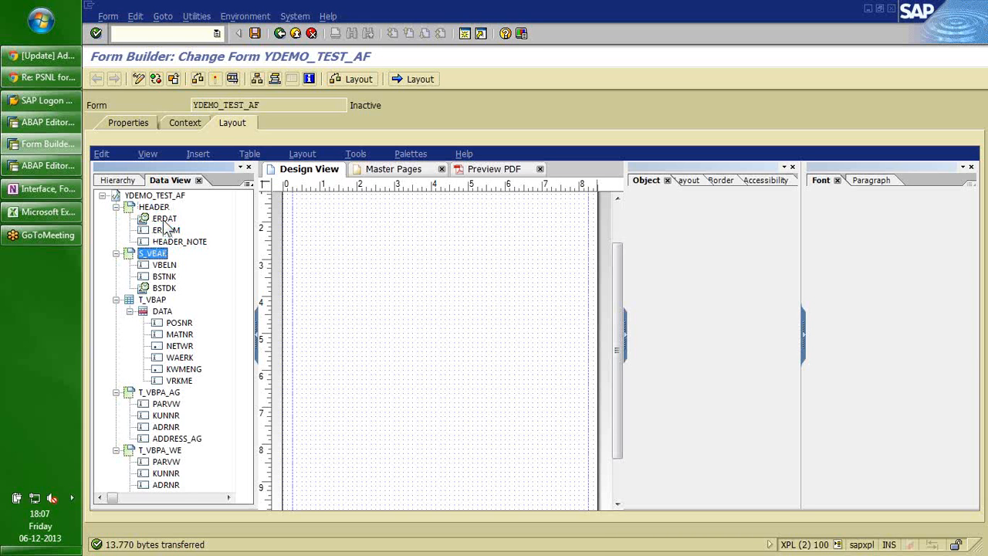
pyautogui.press('Down')
pyautogui.press('Down')
pyautogui.press('Down')
pyautogui.press('Down')
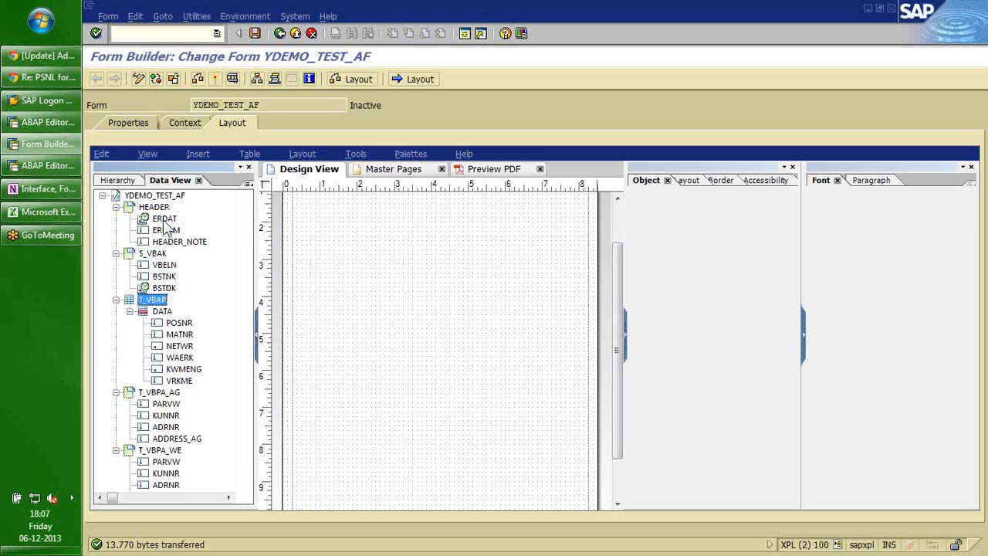
# Collapse T_VBAP, T_VBPA_AG and T_VBPA_WE, then open the Master Pages layout.
pyautogui.click(116, 300)
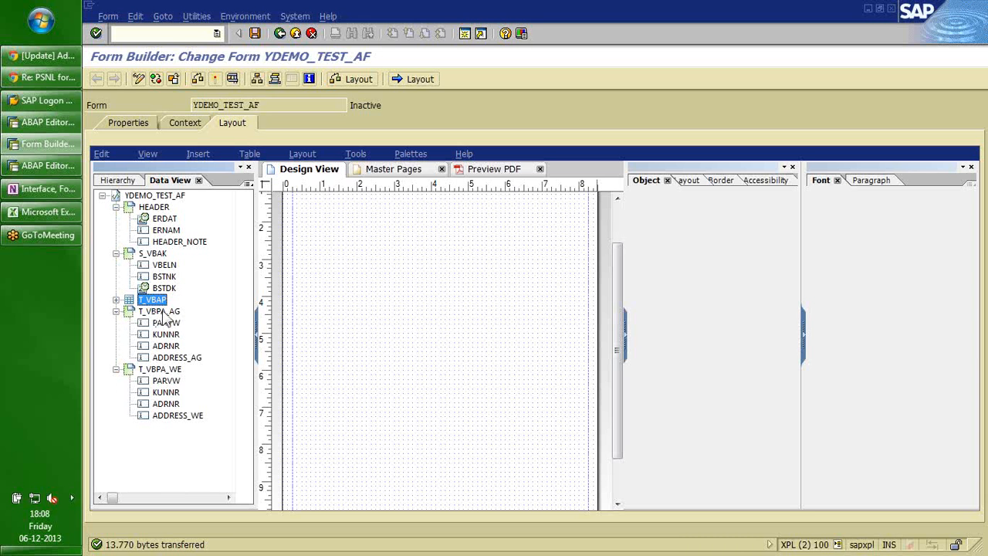
pyautogui.click(164, 313)
pyautogui.click(116, 311)
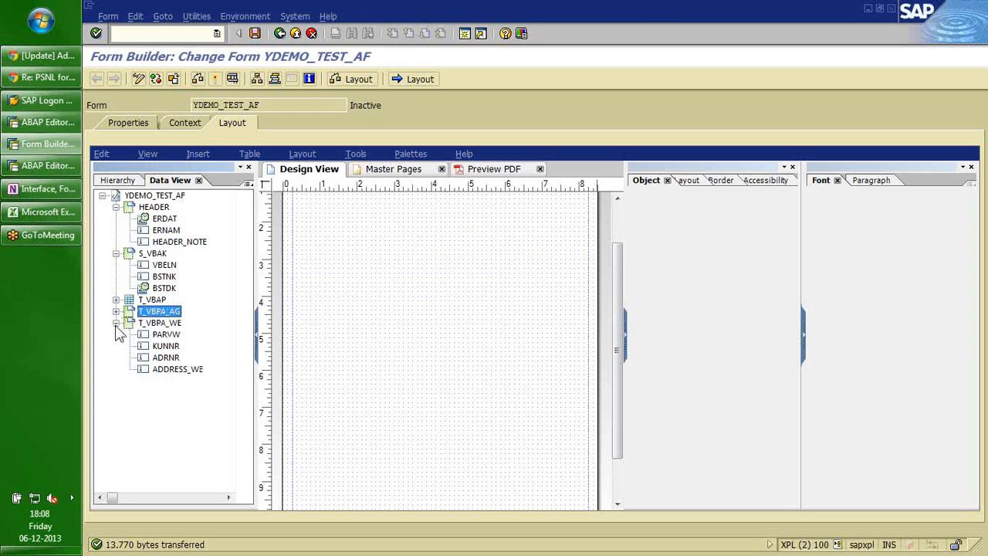
pyautogui.click(116, 322)
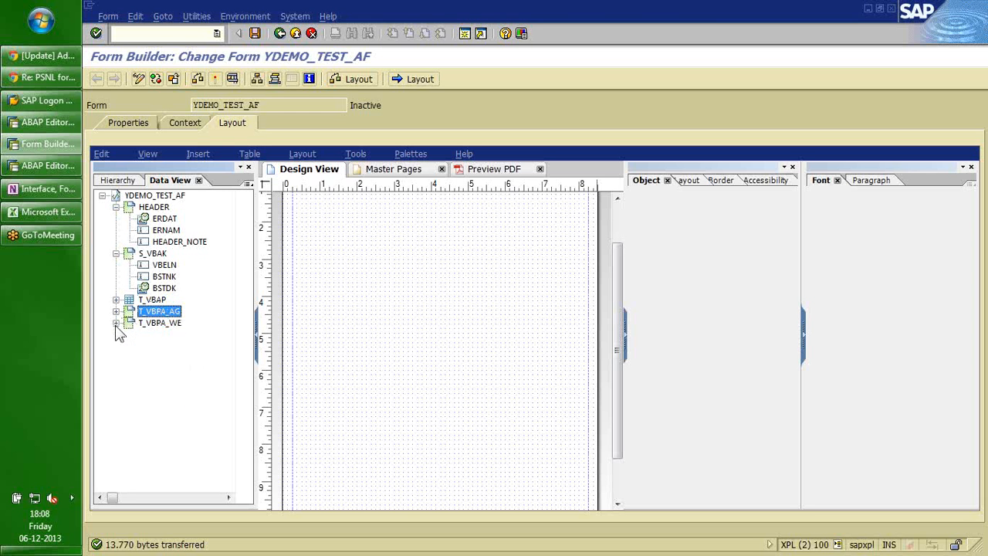
pyautogui.click(390, 170)
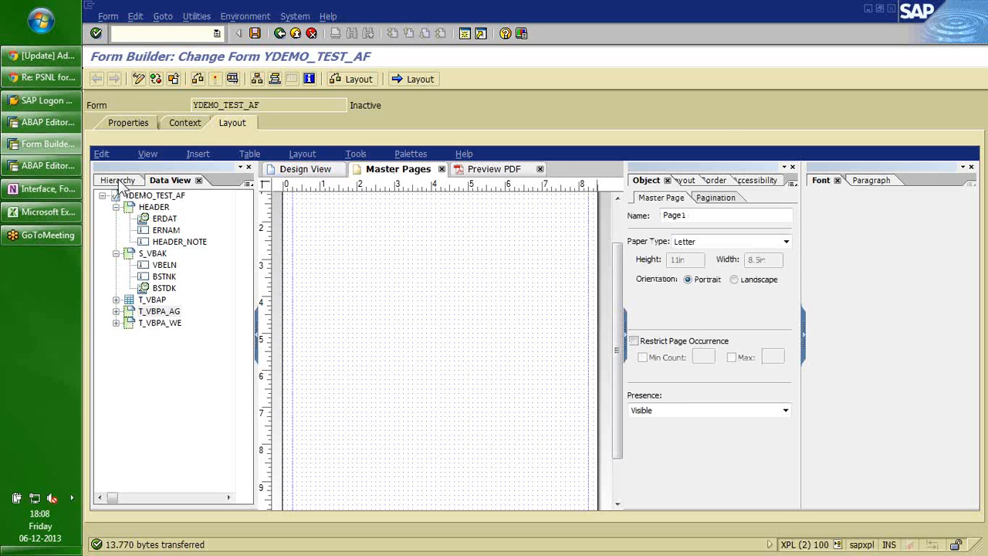
# Close the Object and Font palettes and show the Hierarchy tree with the page top in view.
pyautogui.click(792, 167)
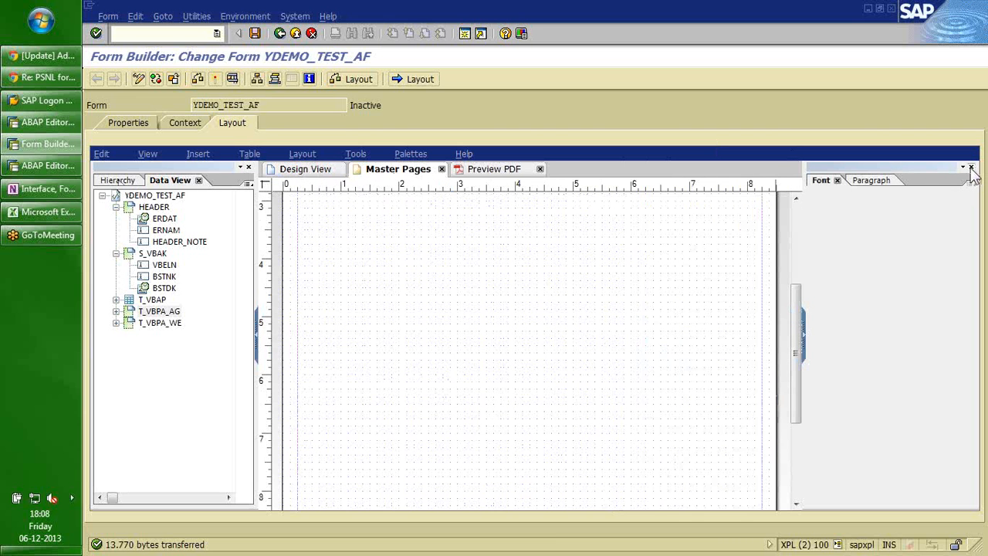
pyautogui.click(971, 167)
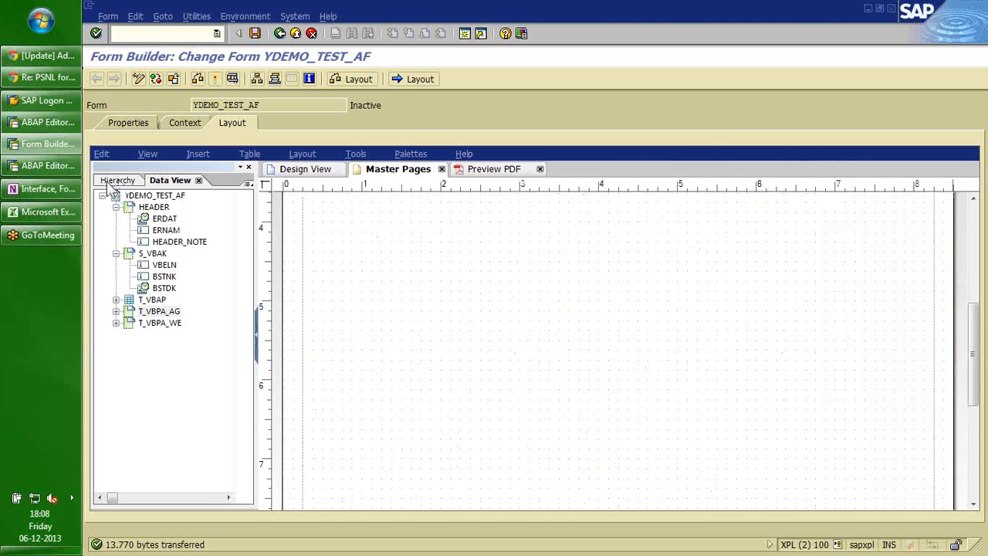
pyautogui.click(108, 179)
pyautogui.click(154, 208)
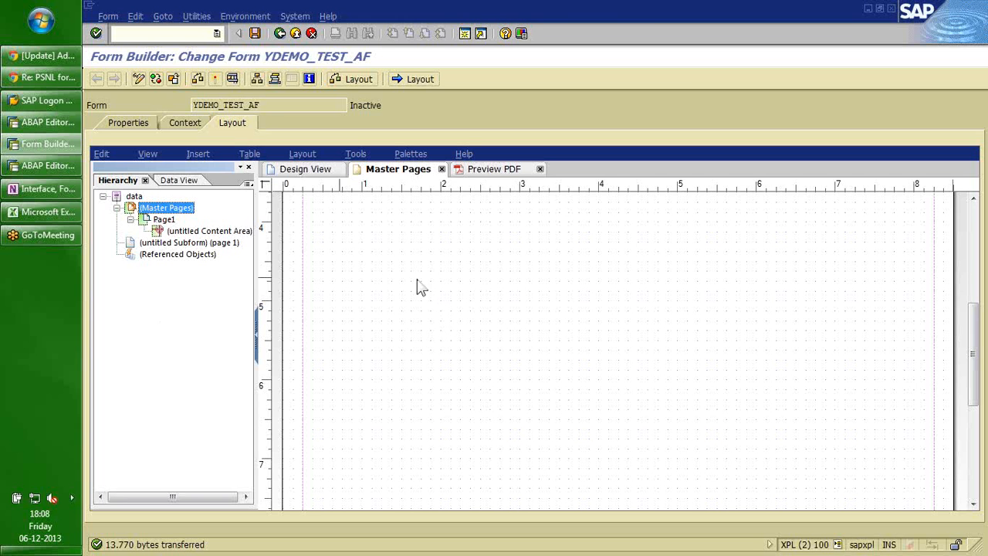
pyautogui.click(456, 284)
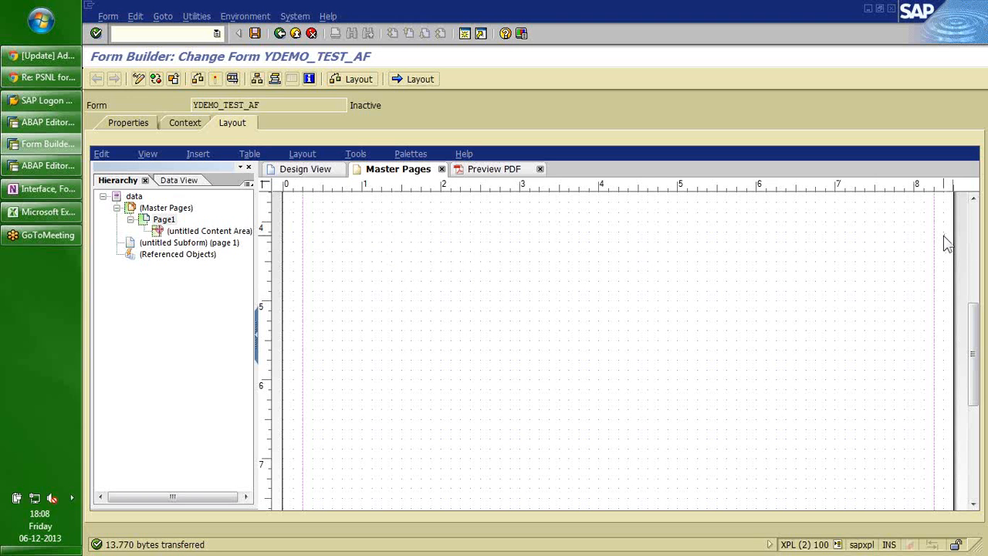
pyautogui.scroll(-1, 944, 236)
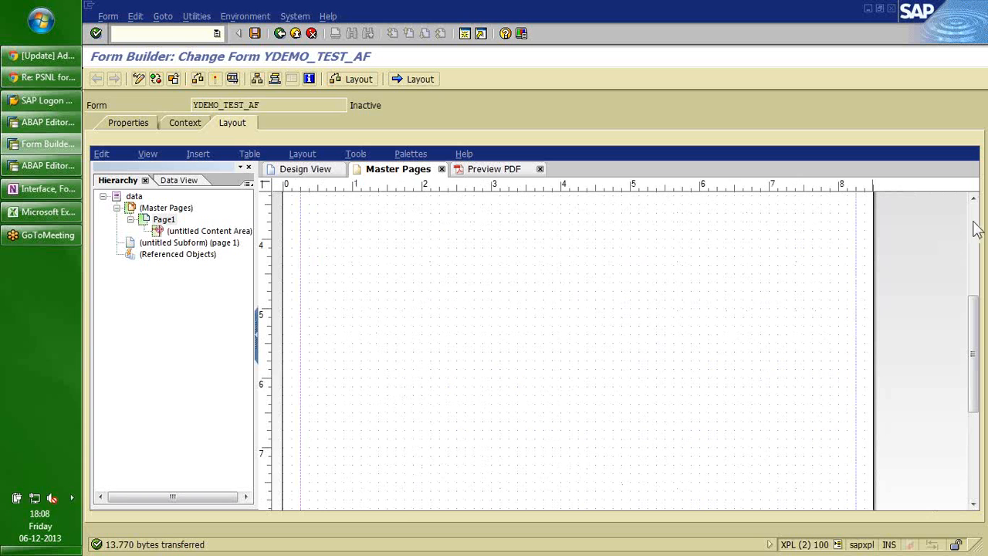
pyautogui.click(976, 223)
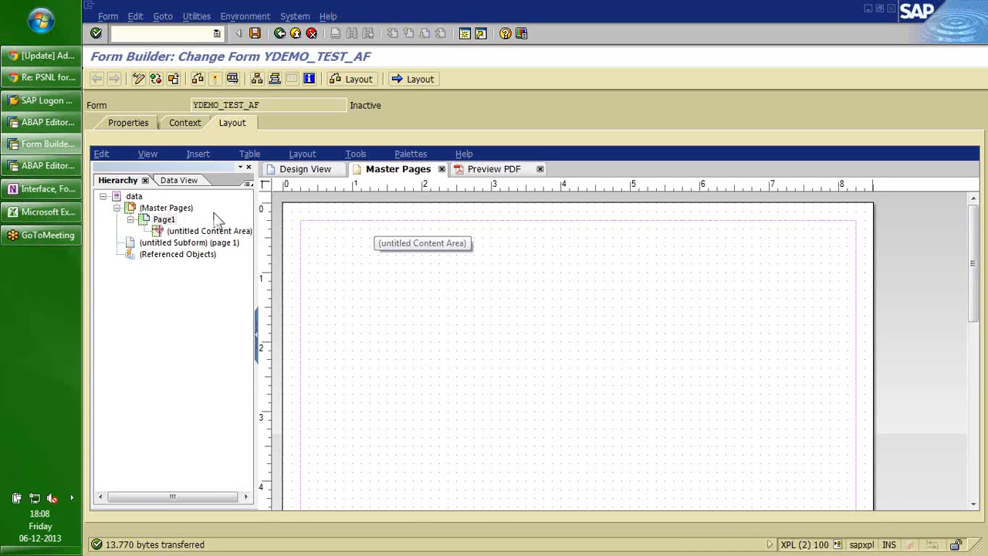
# Rename master page Page1 to Mater1.
pyautogui.click(163, 220)
pyautogui.click(162, 220)
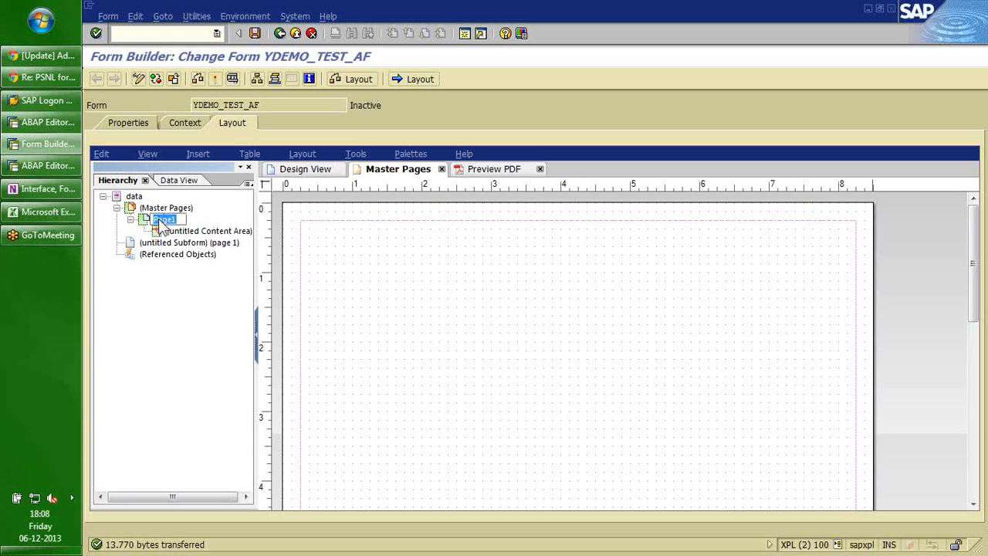
pyautogui.write('mA')
pyautogui.press('capslock')
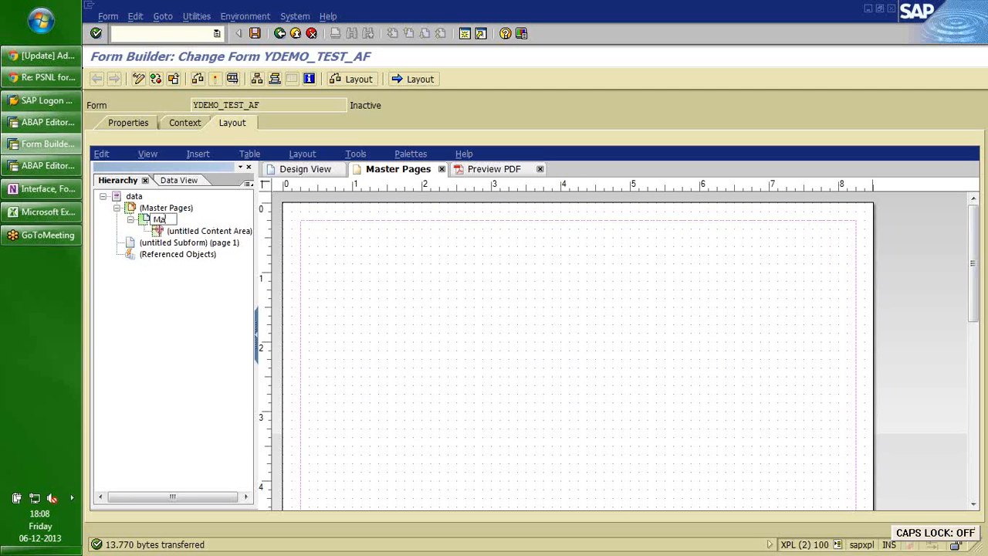
pyautogui.write('ter1')
pyautogui.press('Return')
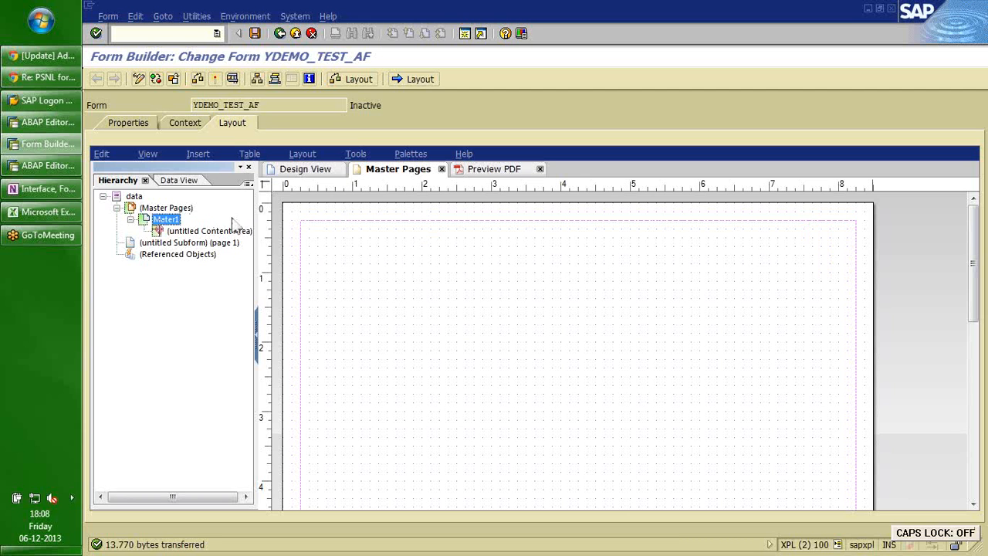
# Rename the untitled content area to ContentArea1.
pyautogui.click(199, 234)
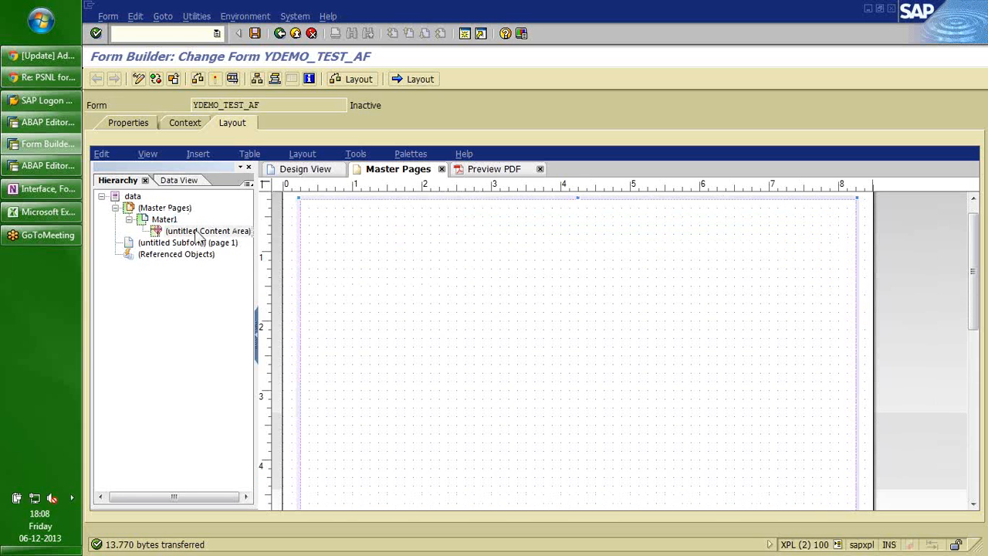
pyautogui.click(199, 233)
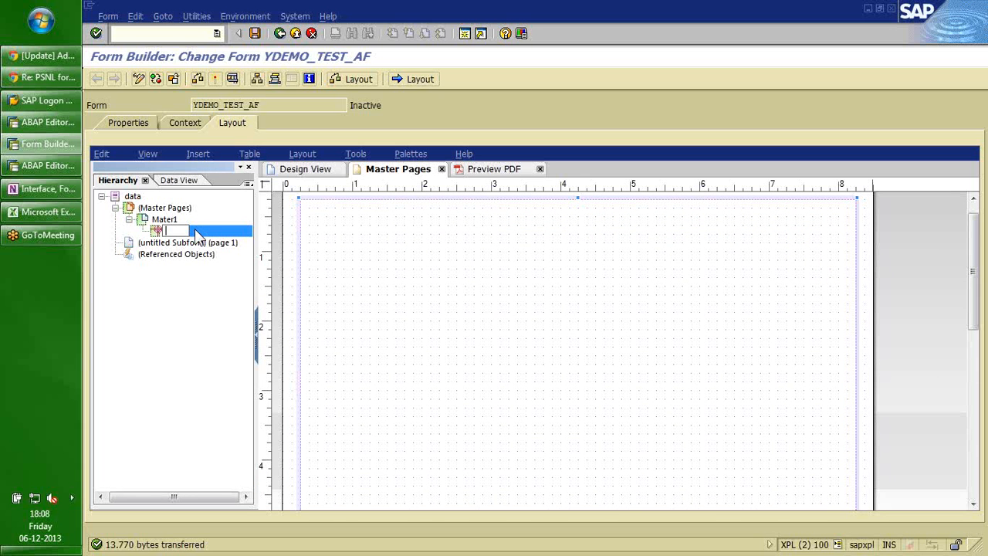
pyautogui.write('Content')
pyautogui.press('Return')
pyautogui.click(197, 232)
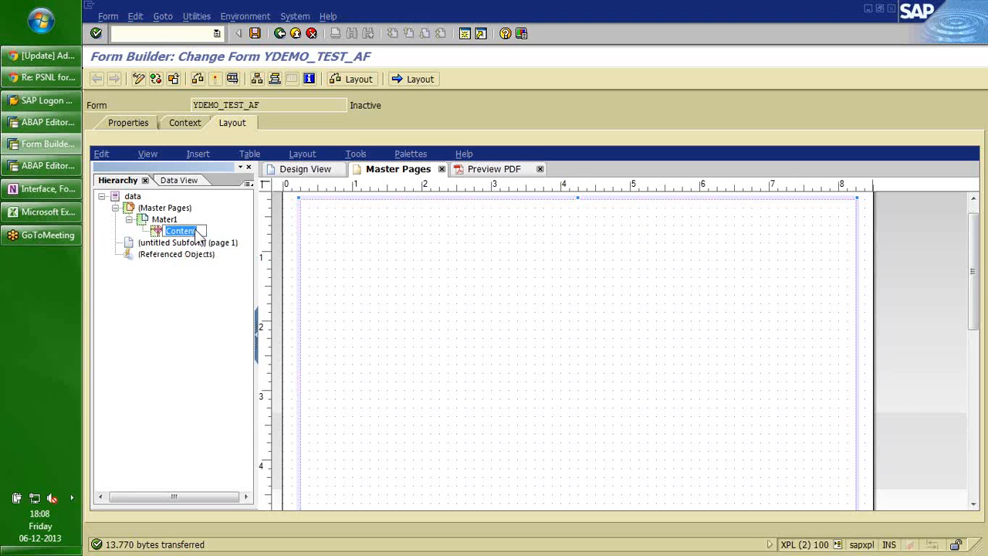
pyautogui.press('End')
pyautogui.write('Area1')
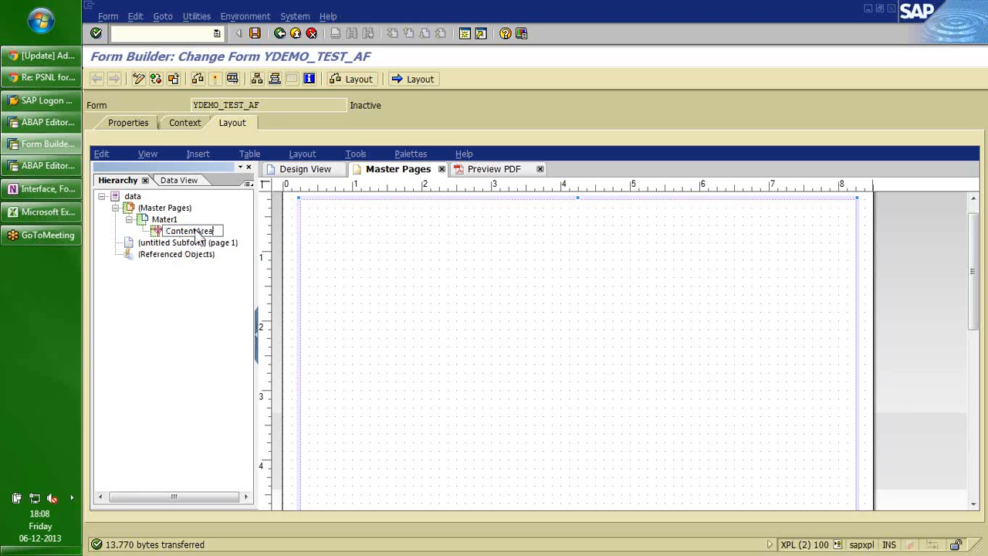
pyautogui.press('Return')
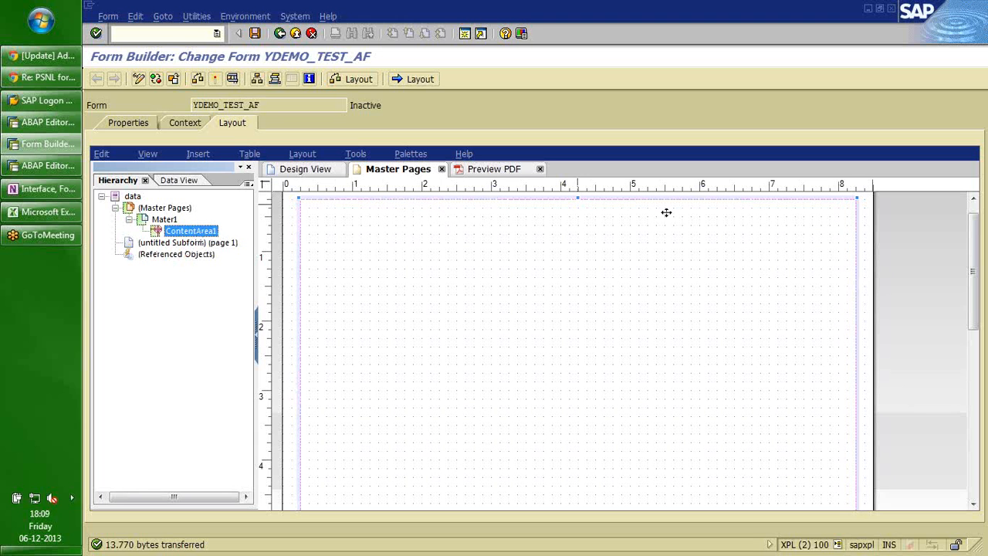
# Lower ContentArea1's top edge to about 3.5 inches down the page.
pyautogui.moveTo(974, 222); pyautogui.dragTo(975, 213)
pyautogui.moveTo(577, 219); pyautogui.dragTo(573, 446)
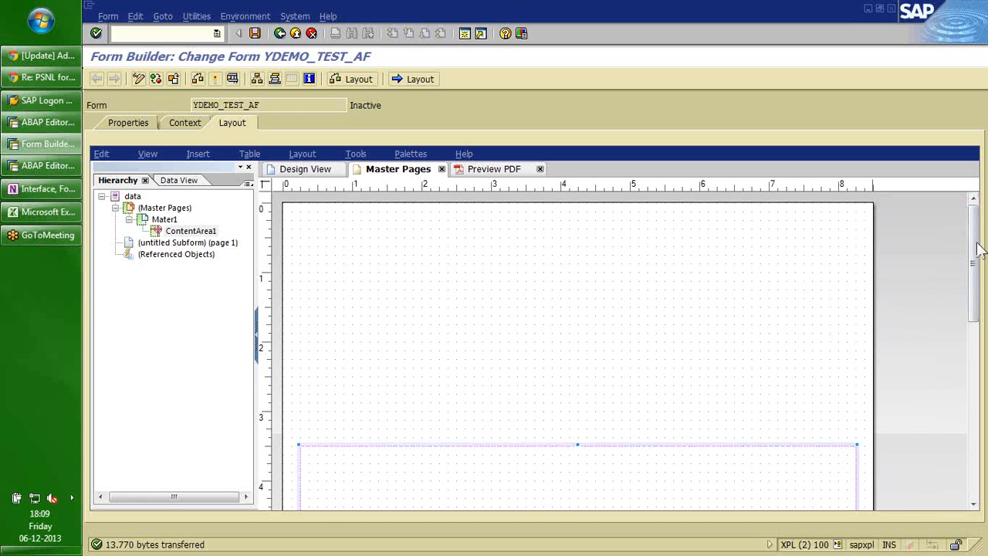
pyautogui.moveTo(975, 222)
pyautogui.mouseDown()
pyautogui.moveTo(975, 240)
pyautogui.moveTo(975, 221)
pyautogui.mouseUp()
pyautogui.click(584, 320)
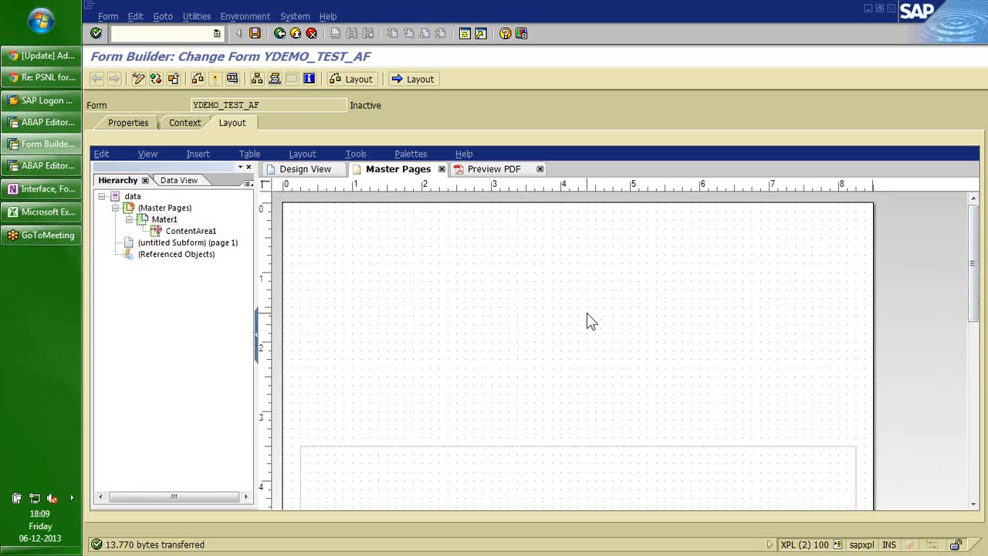
# Rename the untitled page subform to BodyPage1.
pyautogui.click(150, 244)
pyautogui.write('Bo')
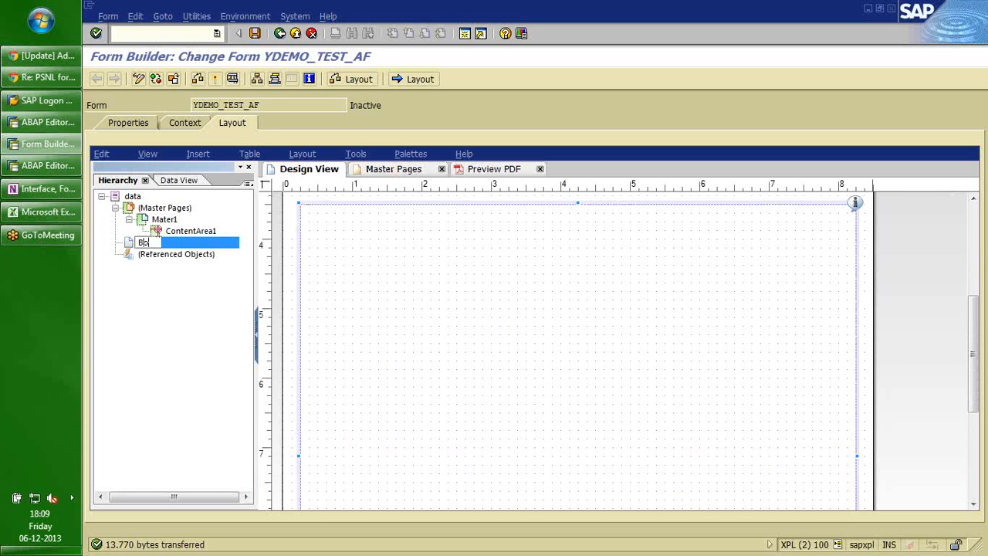
pyautogui.write('dyPage')
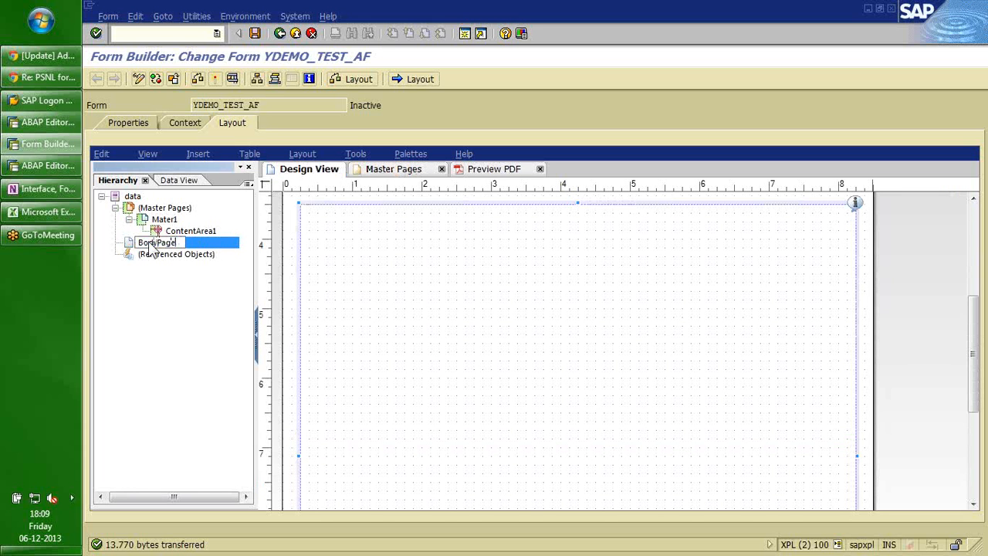
pyautogui.write('1')
pyautogui.press('Return')
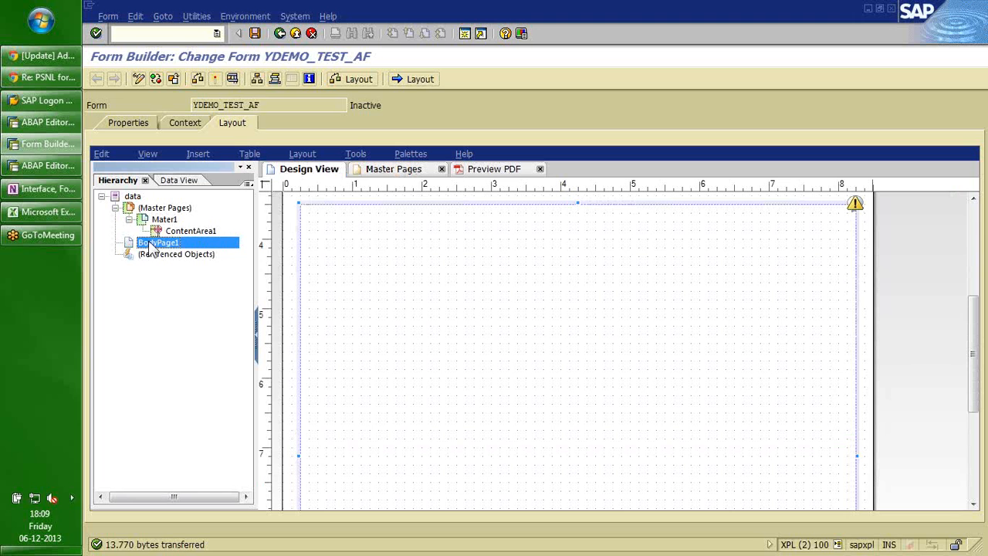
pyautogui.click(974, 224)
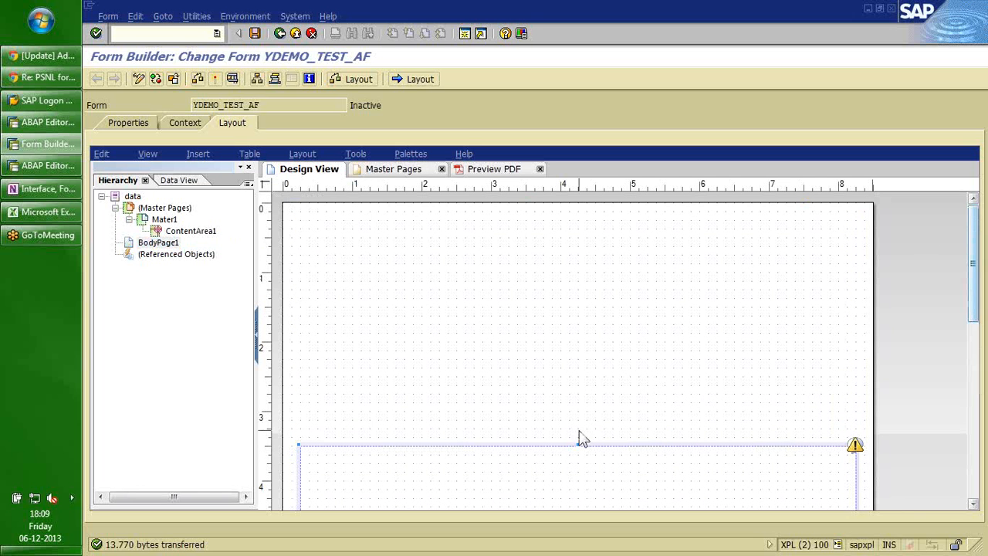
pyautogui.click(165, 244)
pyautogui.click(191, 238)
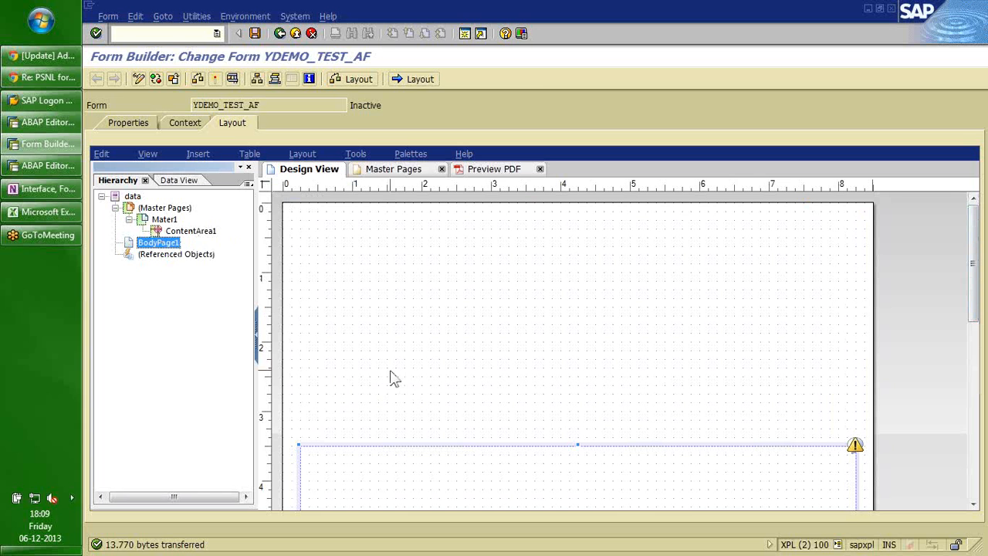
# Check master page Mater1, then return to the BodyPage1 body page in Design View.
pyautogui.click(395, 170)
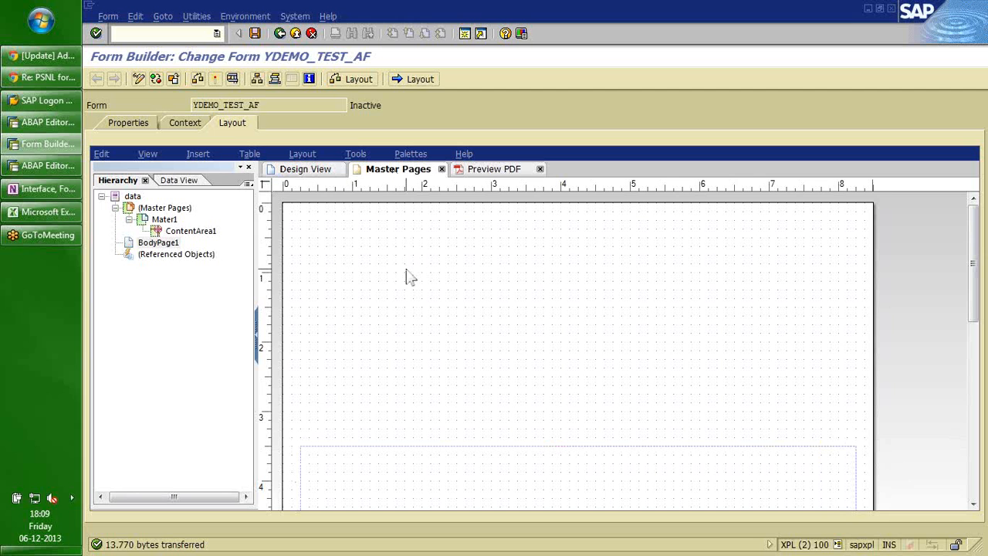
pyautogui.click(162, 220)
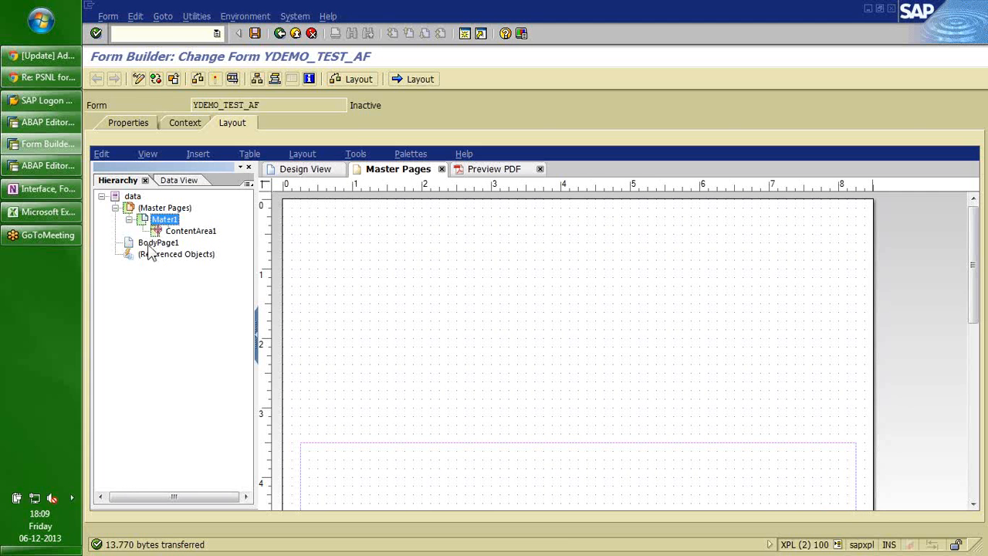
pyautogui.click(157, 243)
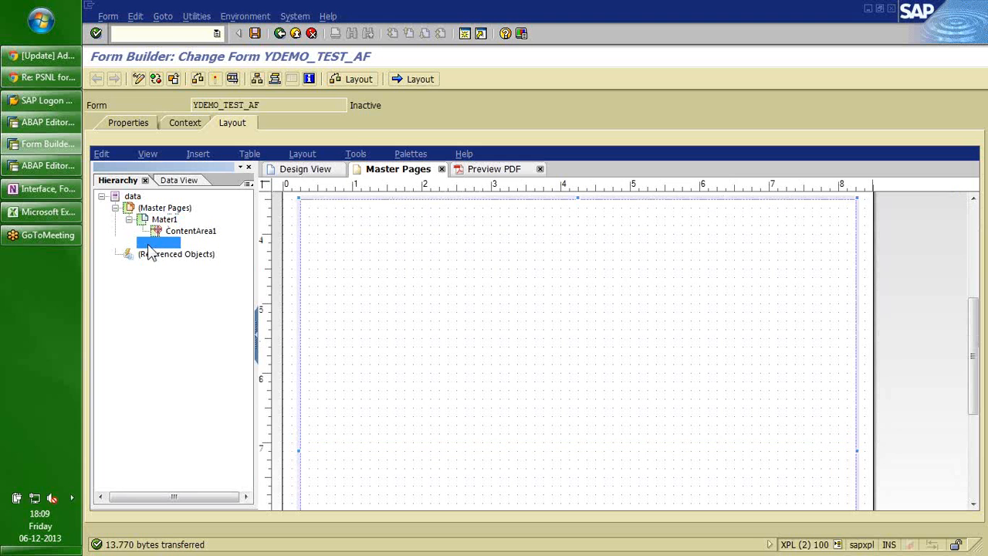
pyautogui.click(162, 208)
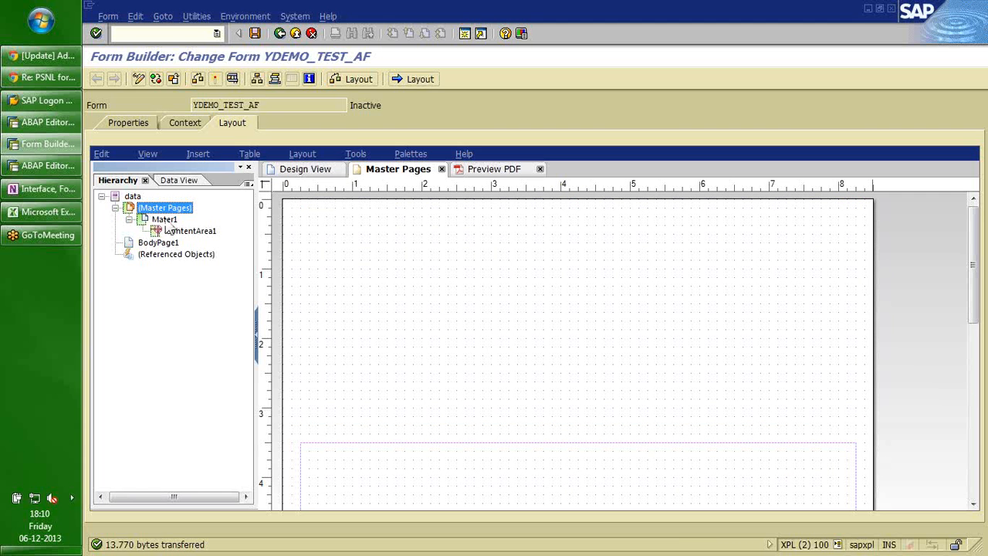
pyautogui.click(164, 220)
pyautogui.click(157, 244)
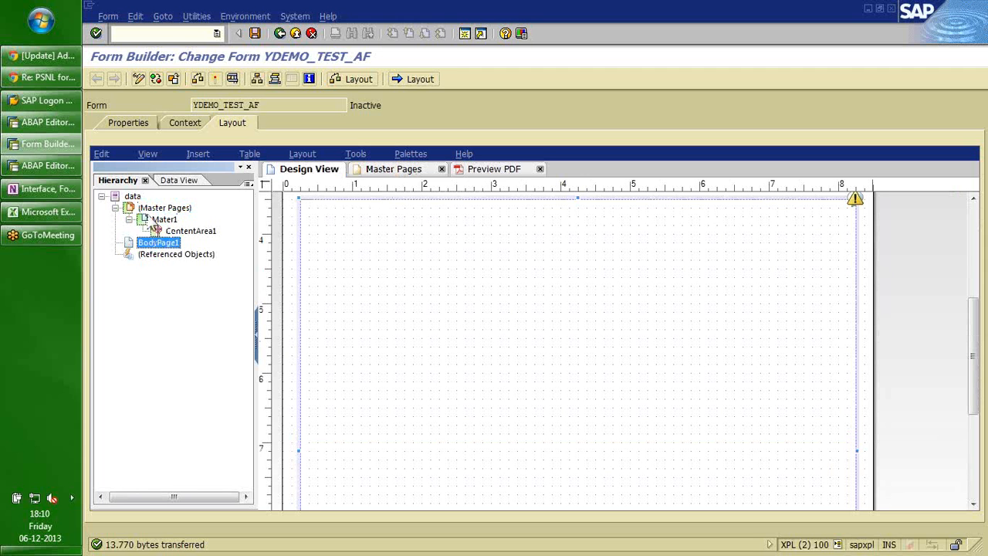
# Switch to the Master Pages tab, then open and close the Object Library palette.
pyautogui.click(147, 154)
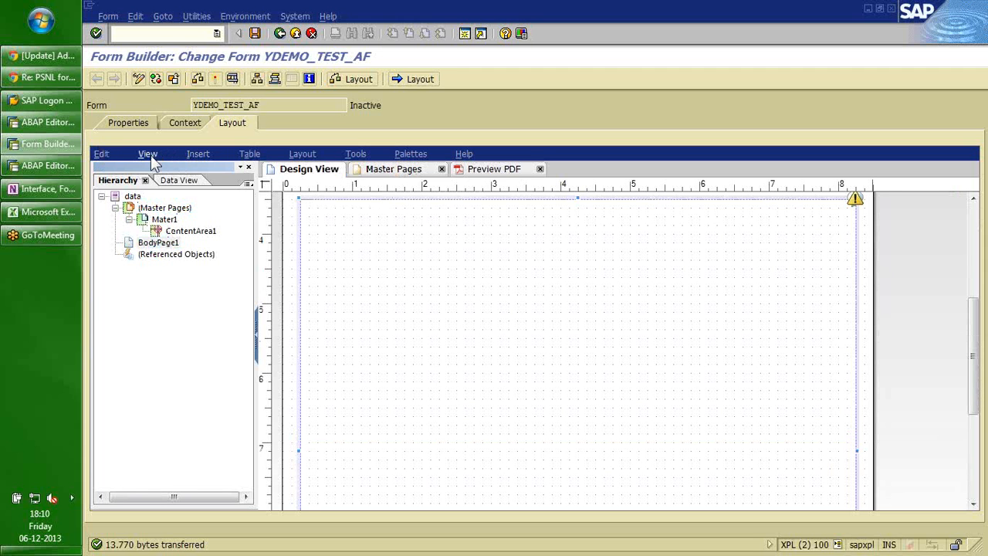
pyautogui.click(373, 289)
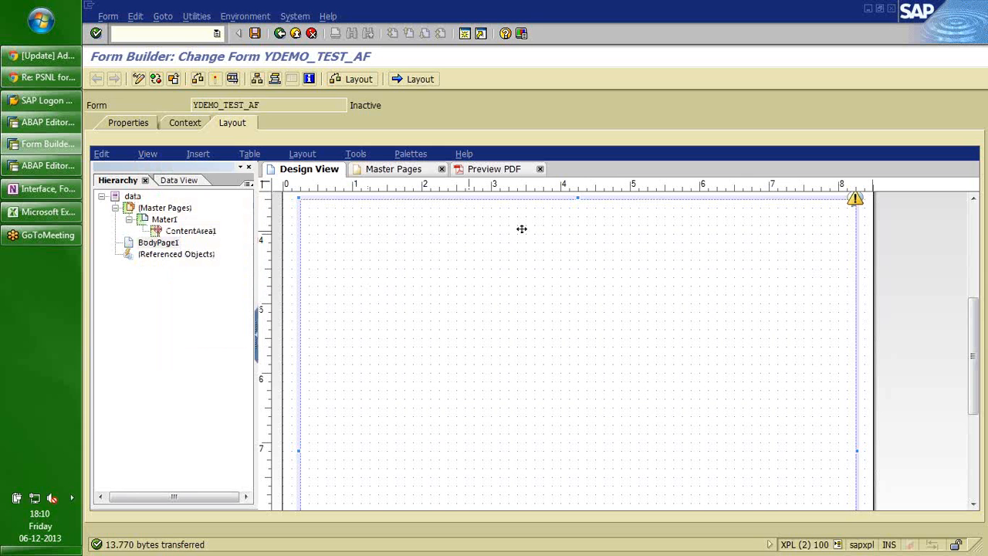
pyautogui.click(975, 226)
pyautogui.click(398, 169)
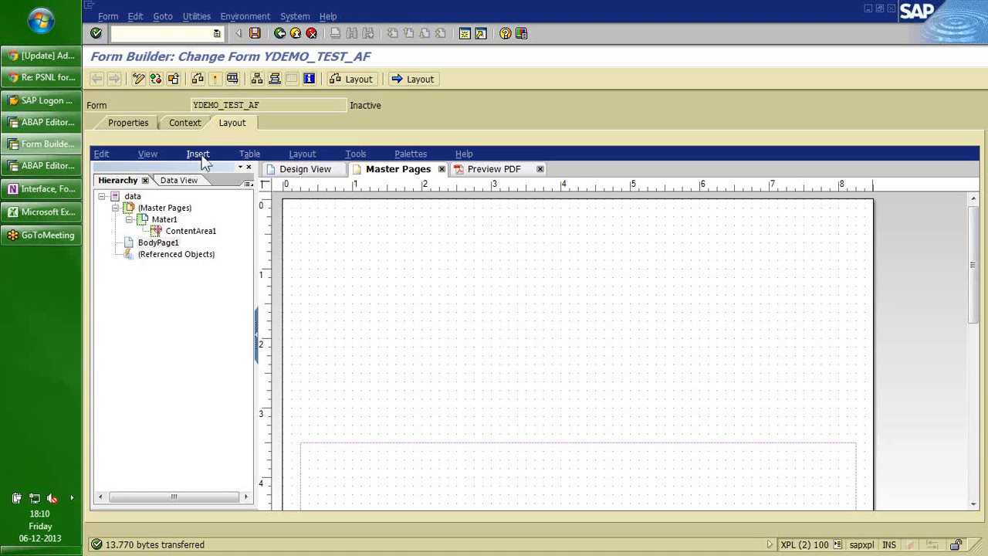
pyautogui.click(410, 154)
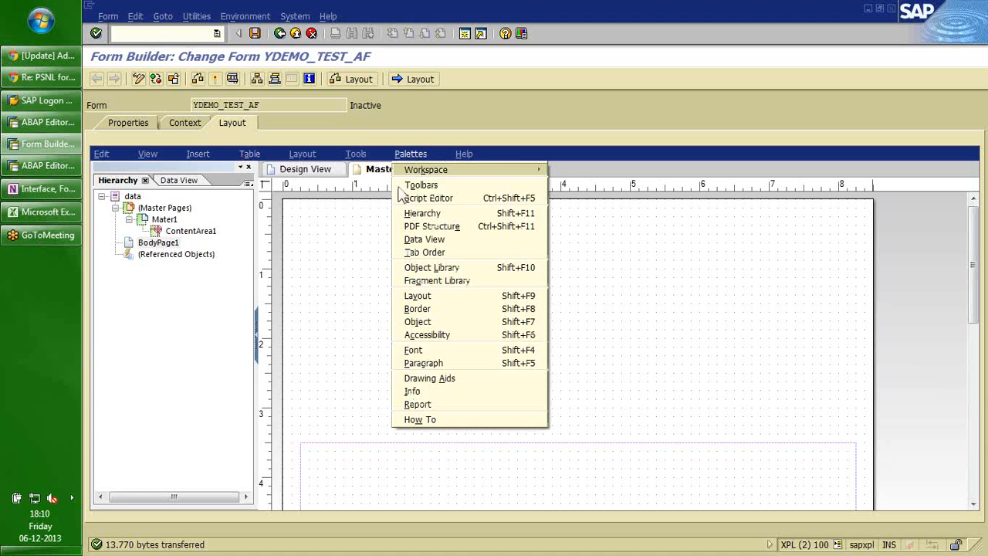
pyautogui.click(420, 267)
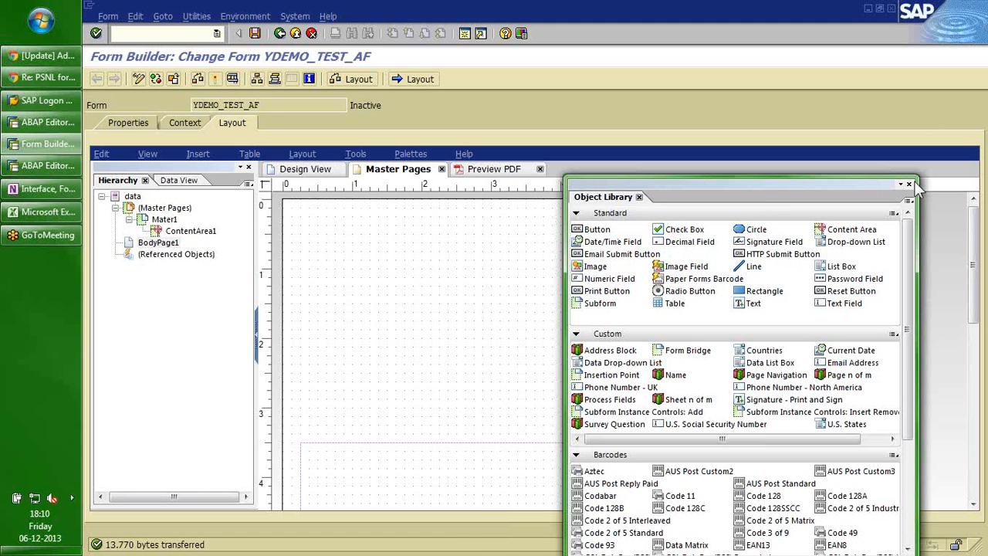
pyautogui.click(910, 185)
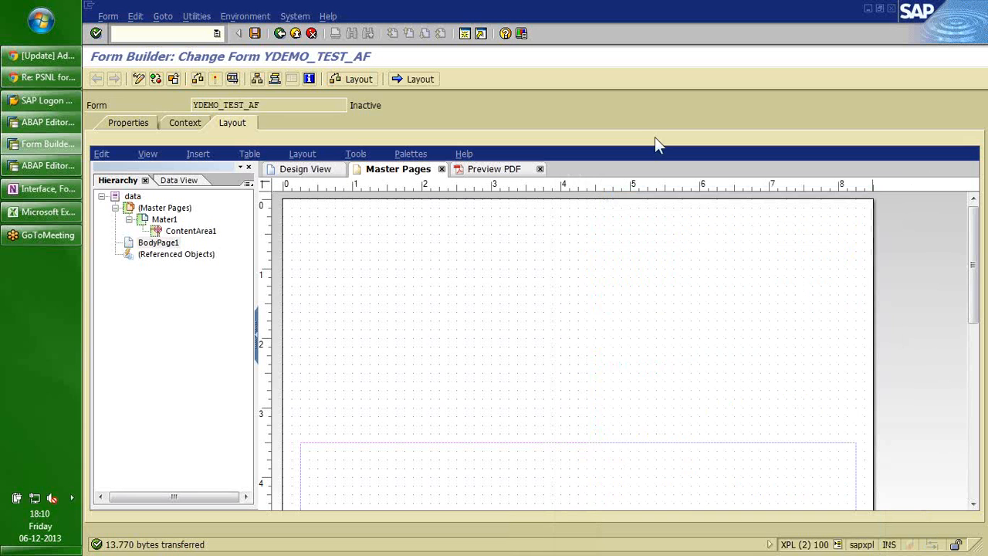
# Insert a standard Image object and drag it to the top-left of master page Mater1.
pyautogui.click(197, 154)
pyautogui.click(468, 267)
pyautogui.click(197, 155)
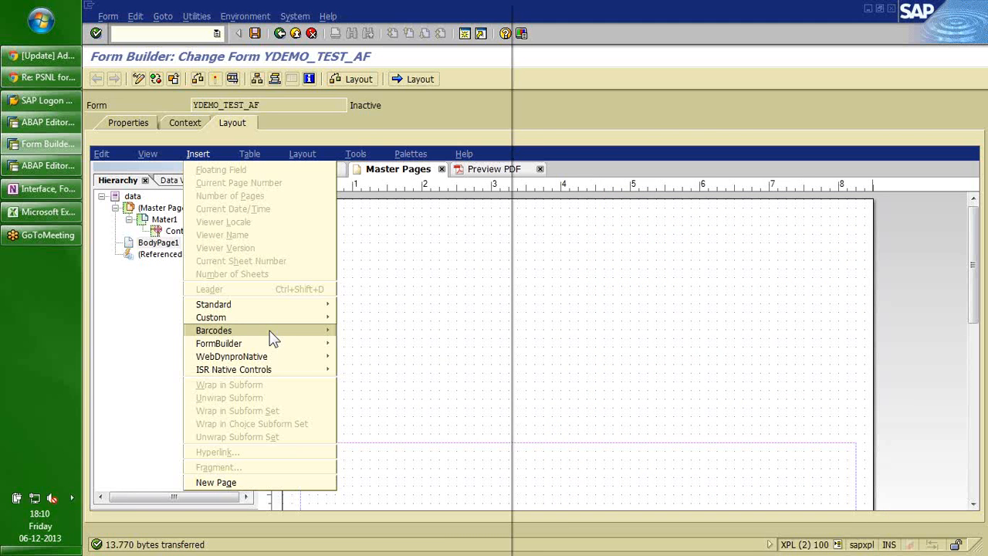
pyautogui.moveTo(260, 308)
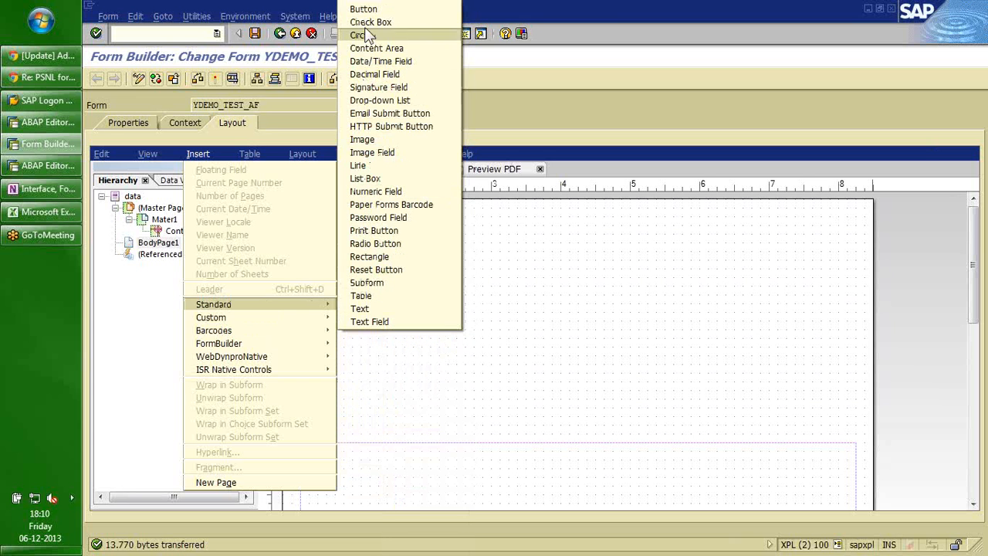
pyautogui.moveTo(266, 324)
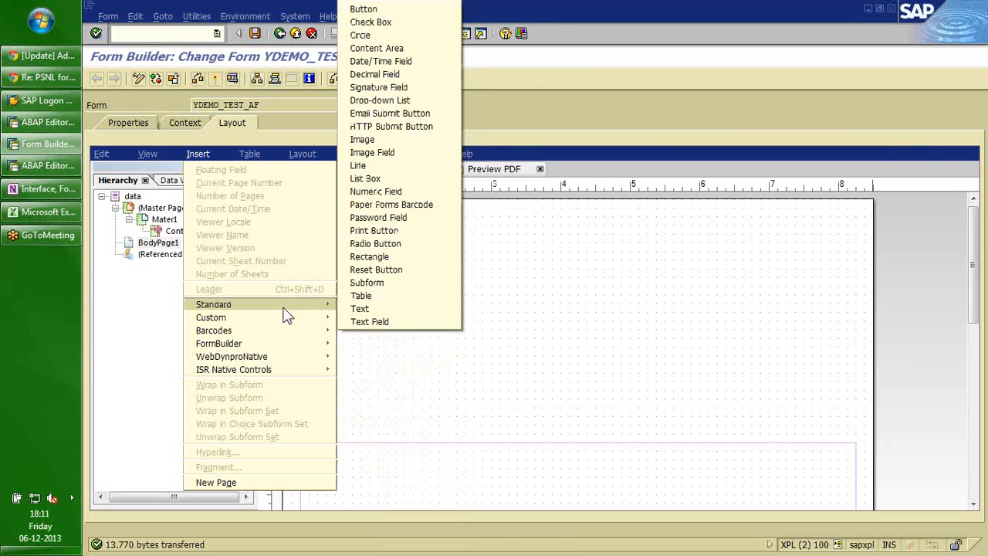
pyautogui.click(365, 147)
pyautogui.moveTo(577, 353); pyautogui.dragTo(381, 271)
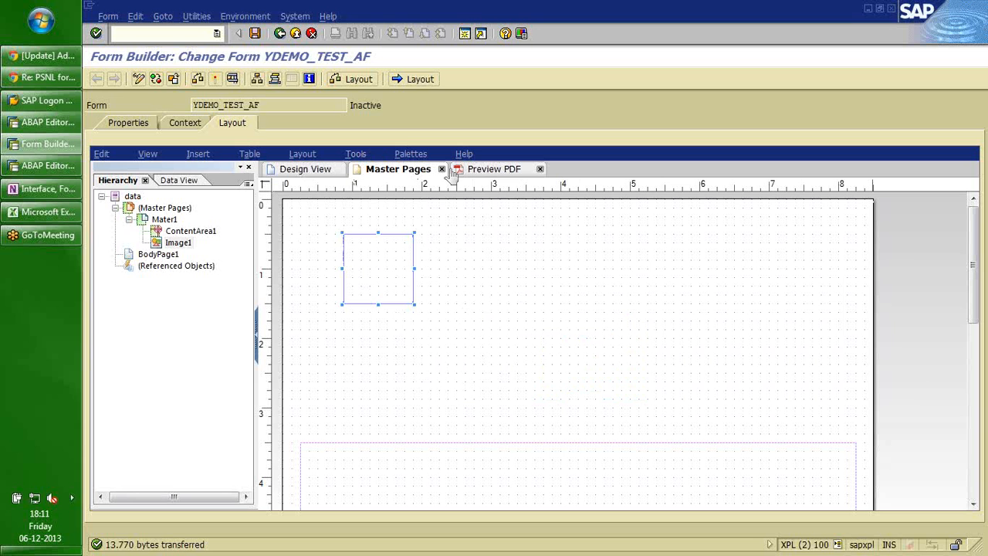
# Show the Object properties palette for Image1.
pyautogui.click(409, 154)
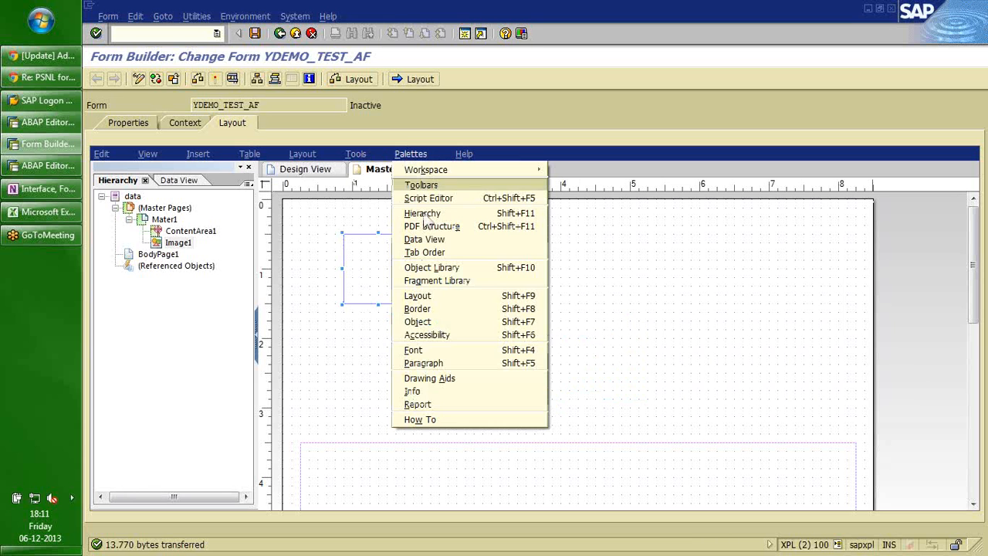
pyautogui.click(418, 322)
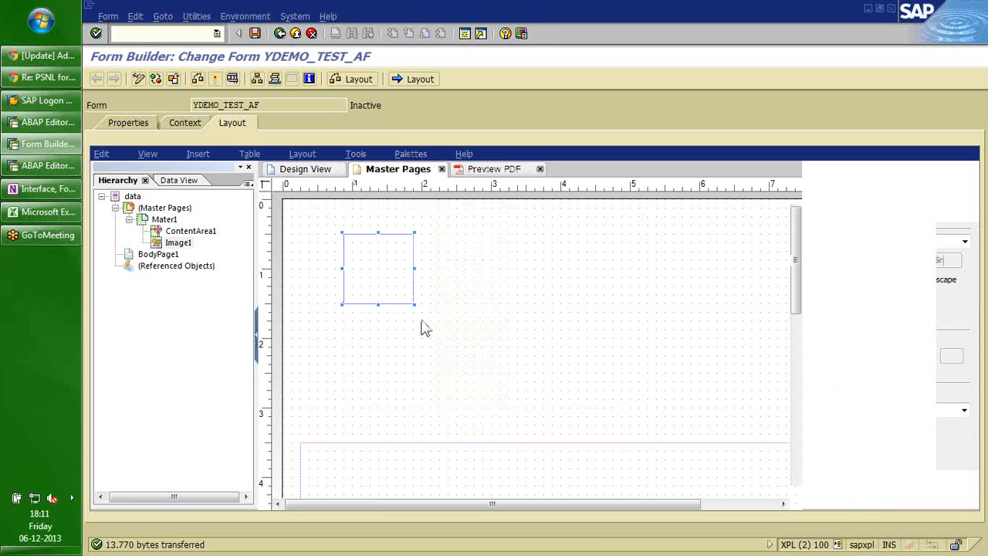
pyautogui.click(409, 154)
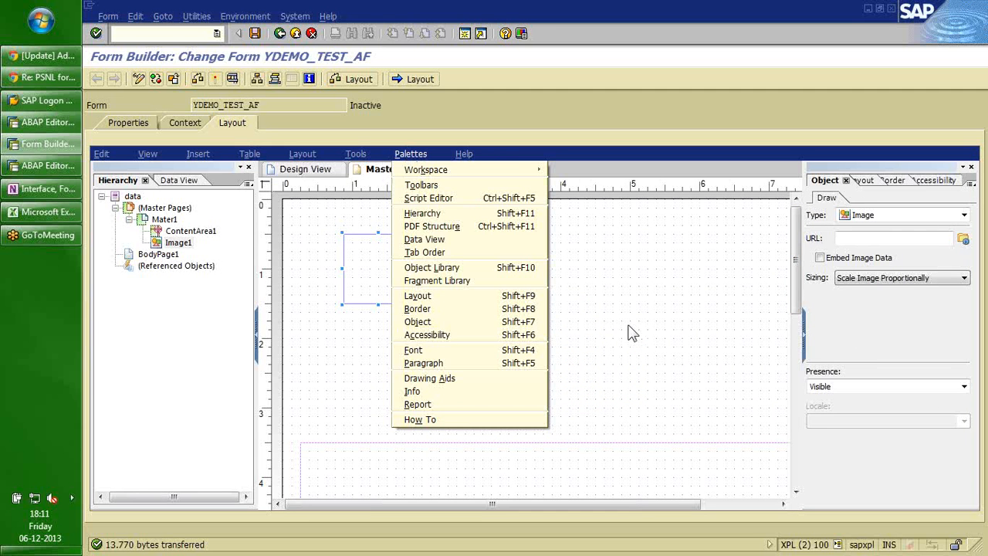
pyautogui.click(715, 281)
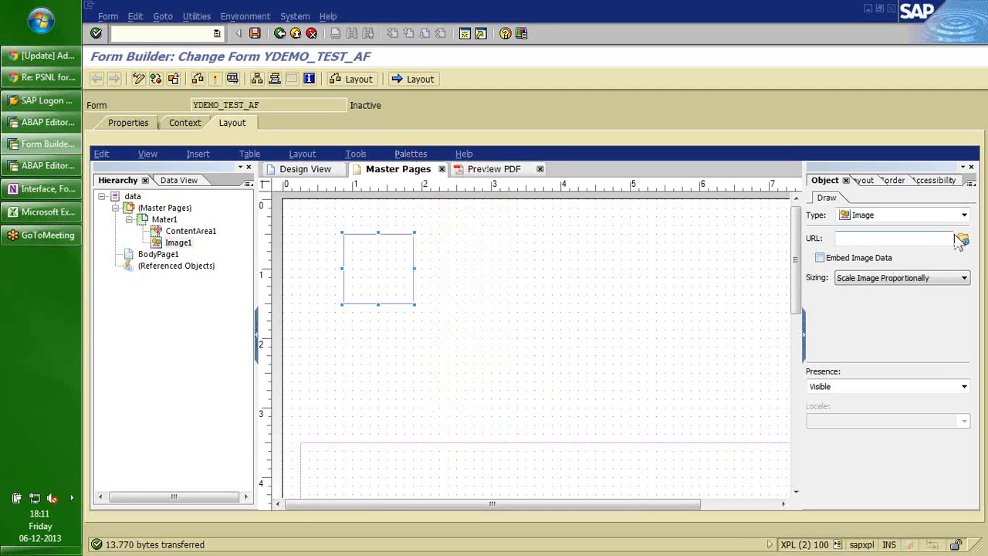
# Browse for Image1's URL file, dismissing the Network Connection Not Found warning.
pyautogui.click(892, 238)
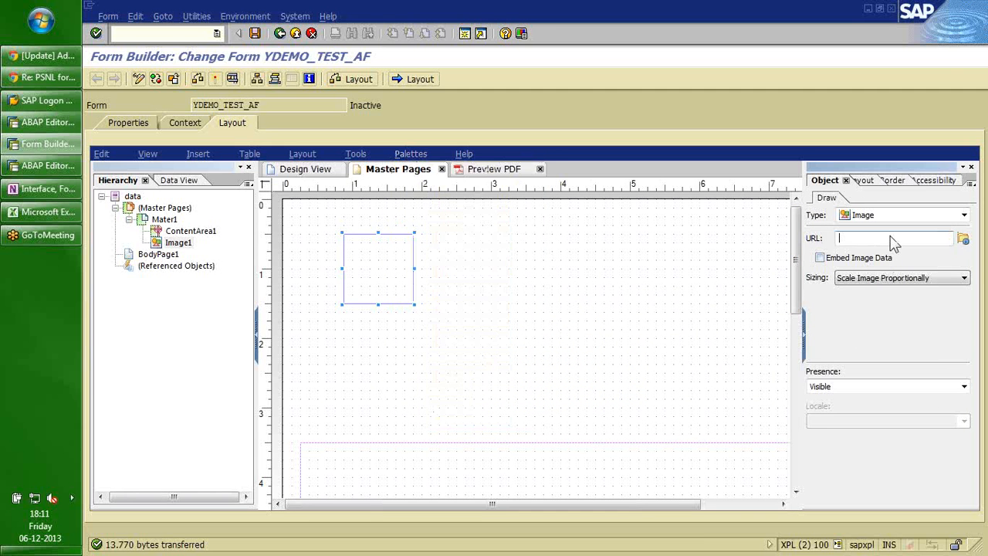
pyautogui.click(963, 241)
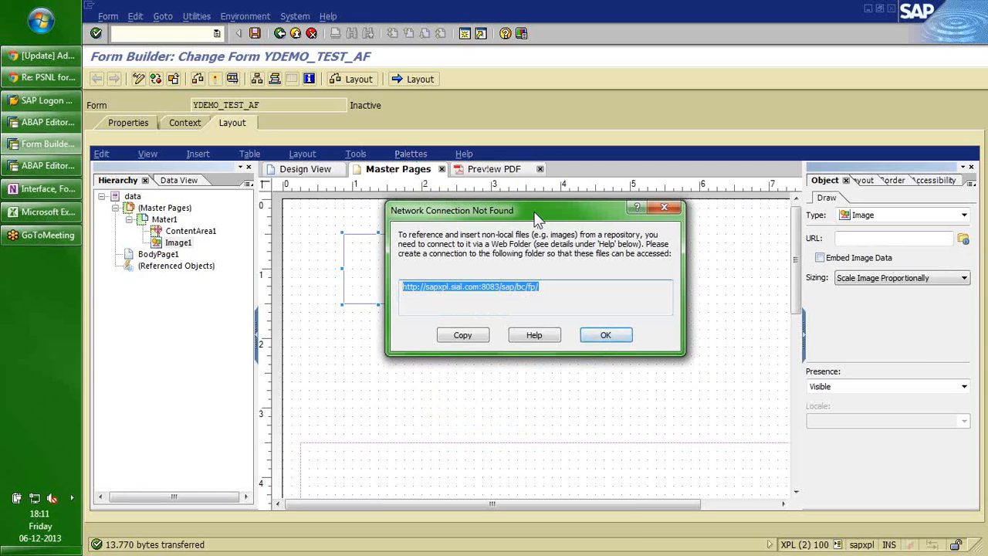
pyautogui.moveTo(538, 219); pyautogui.dragTo(510, 218)
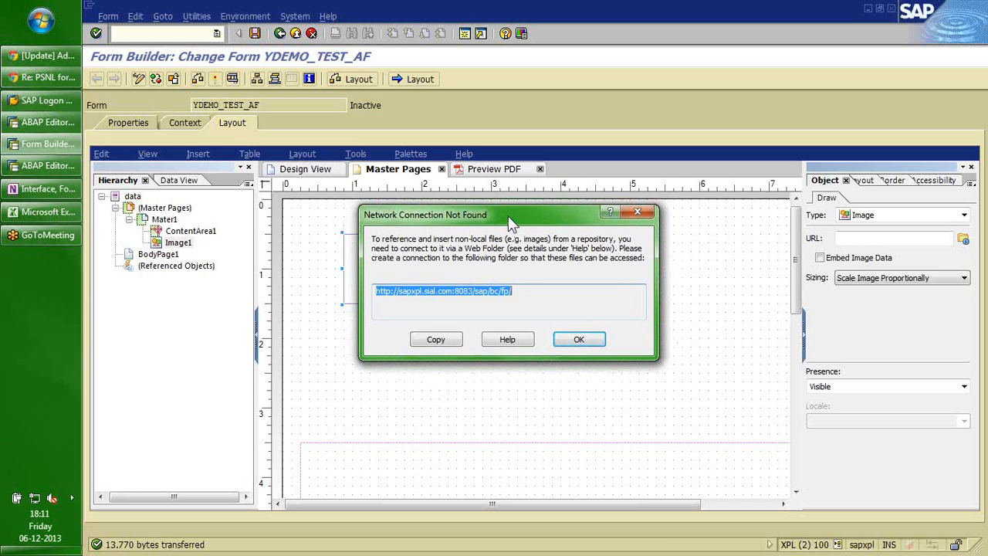
pyautogui.moveTo(508, 216); pyautogui.dragTo(508, 211)
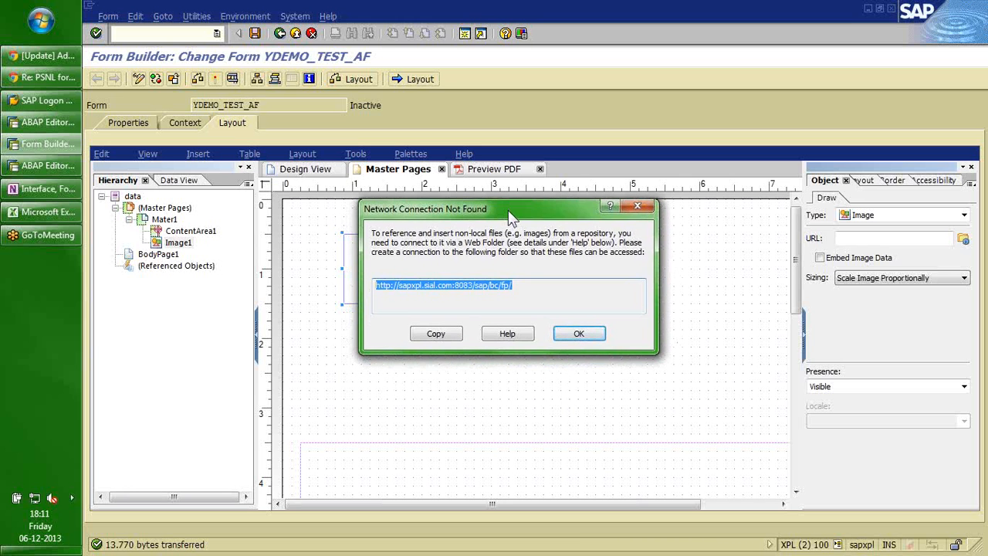
pyautogui.click(575, 333)
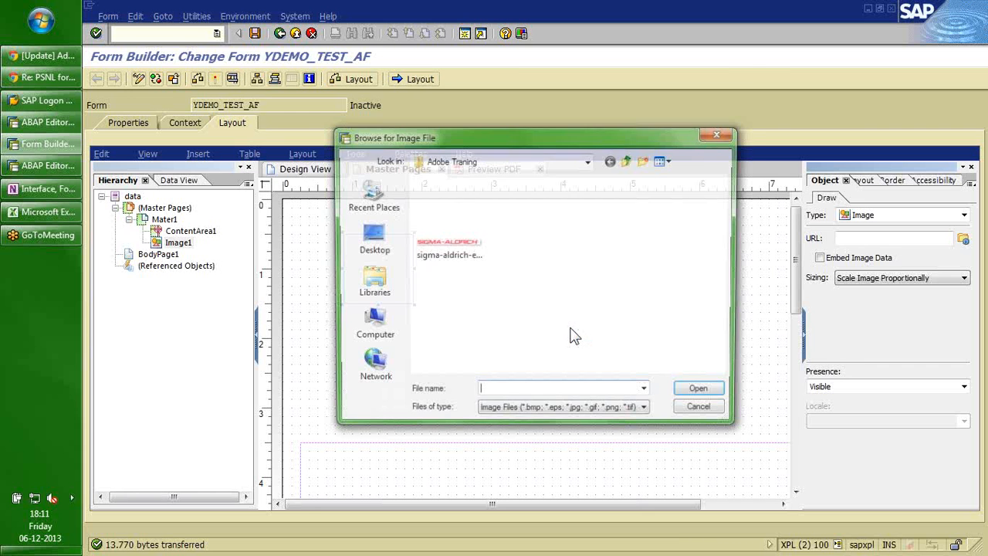
# Load sigma-aldrich-email-logo.gif into Image1 with its image data embedded.
pyautogui.click(451, 246)
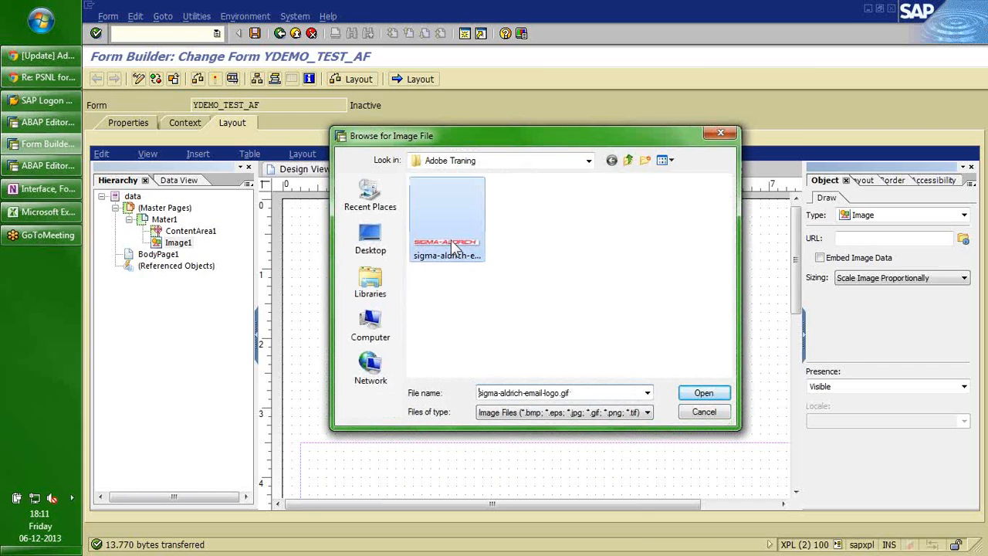
pyautogui.click(705, 397)
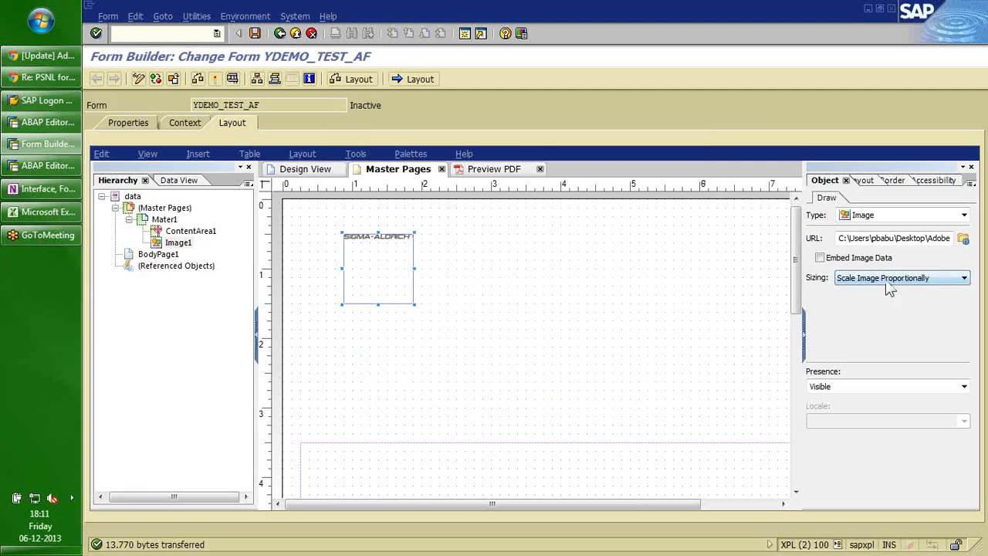
pyautogui.click(819, 257)
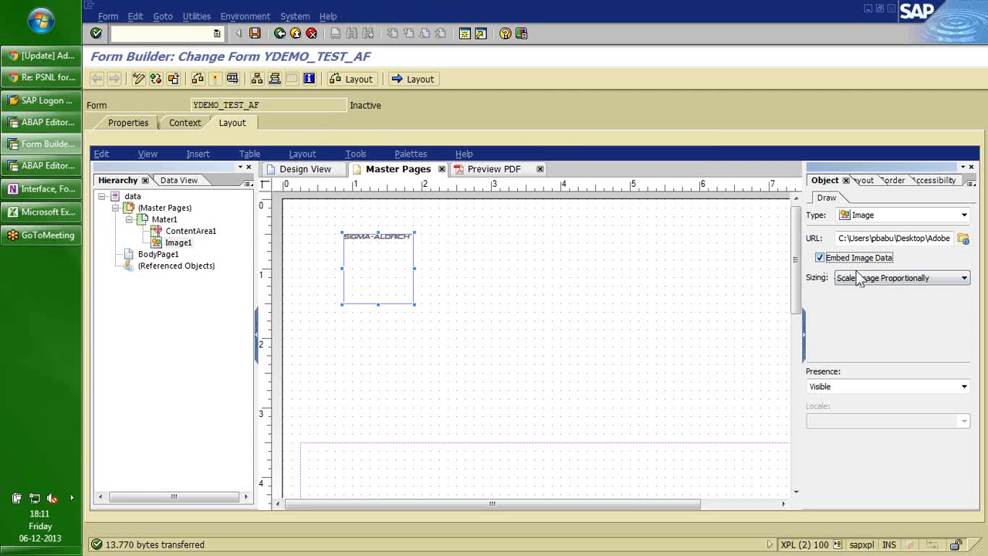
# Compare the image sizing options, settling on original size for the logo.
pyautogui.click(879, 281)
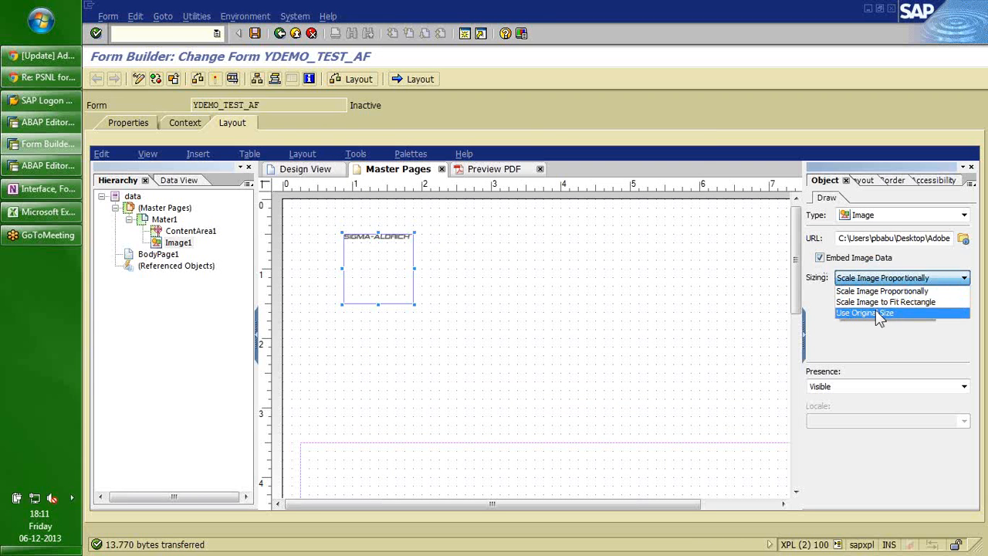
pyautogui.click(875, 310)
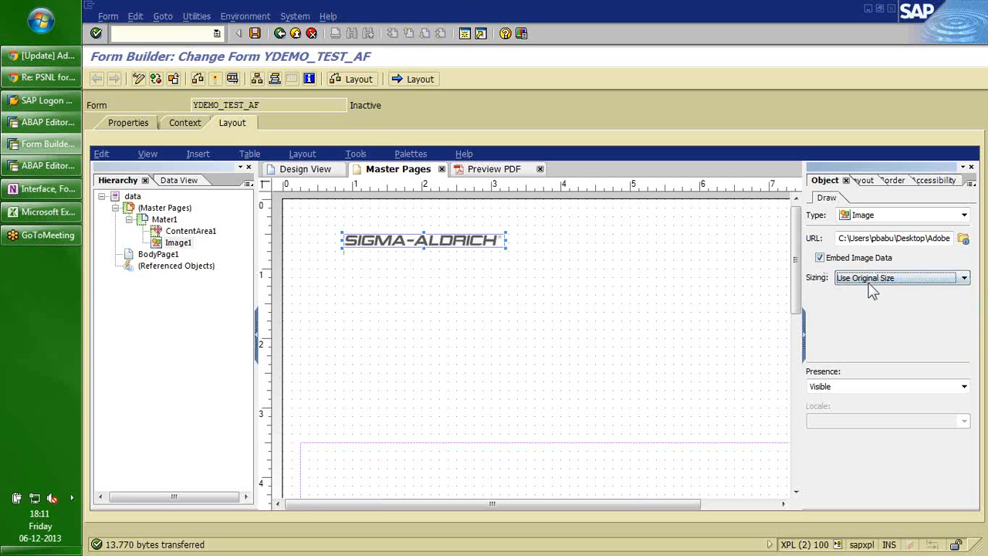
pyautogui.click(872, 285)
pyautogui.click(865, 303)
pyautogui.click(862, 282)
pyautogui.click(862, 297)
pyautogui.click(860, 286)
pyautogui.click(862, 312)
# Nudge the logo toward the top-left margin and check it in the PDF preview.
pyautogui.moveTo(436, 240); pyautogui.dragTo(402, 255)
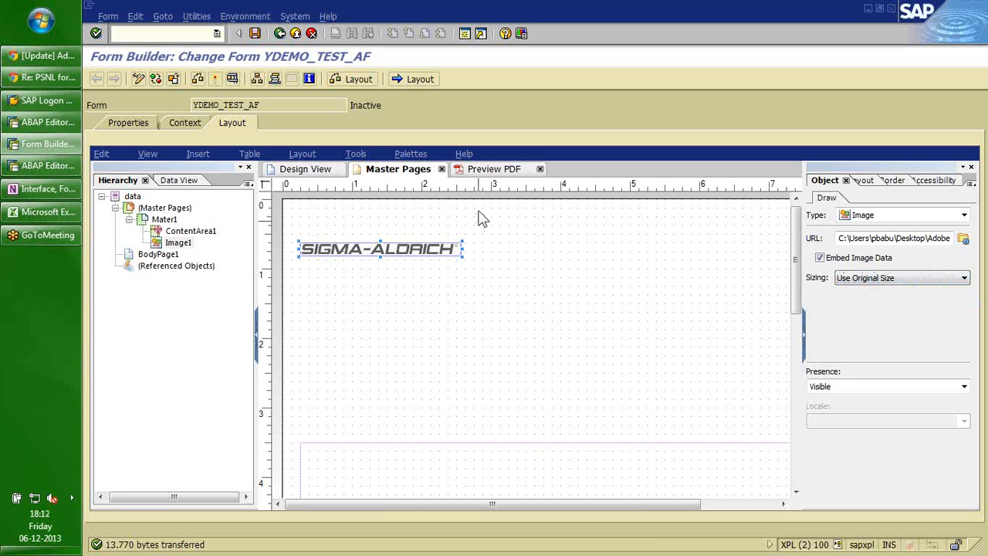
pyautogui.click(478, 173)
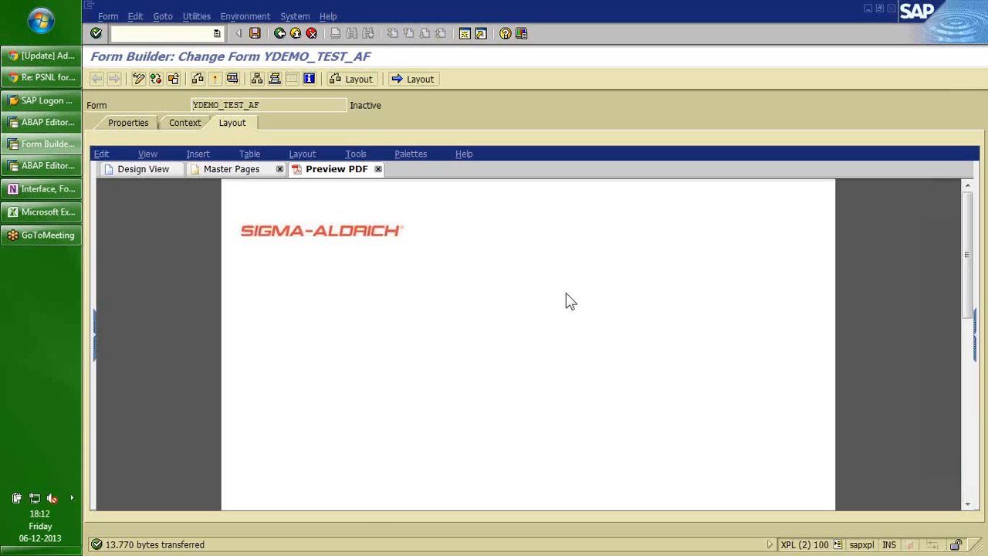
pyautogui.click(216, 172)
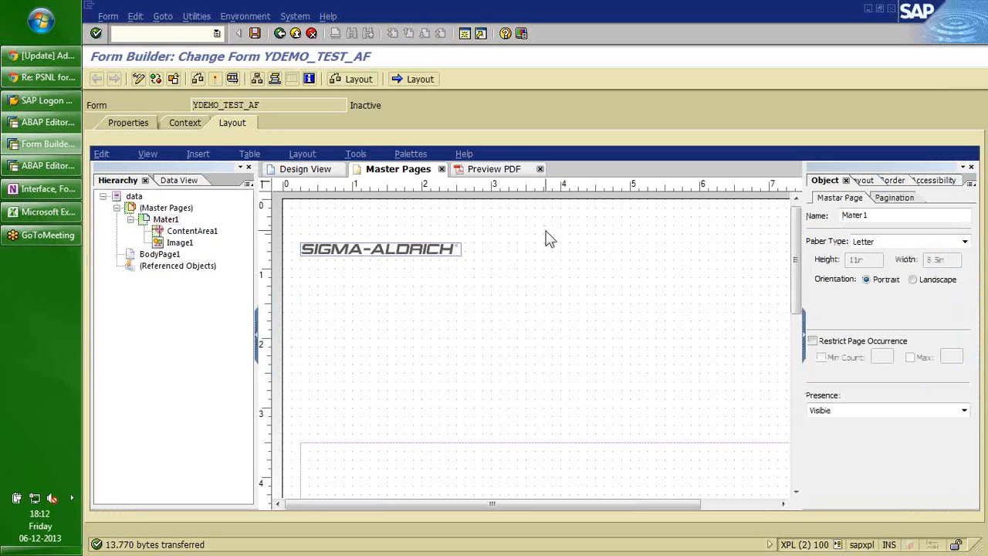
# Drag the S_VBAK node onto the master page, accept the space warning and reposition the subform.
pyautogui.click(196, 156)
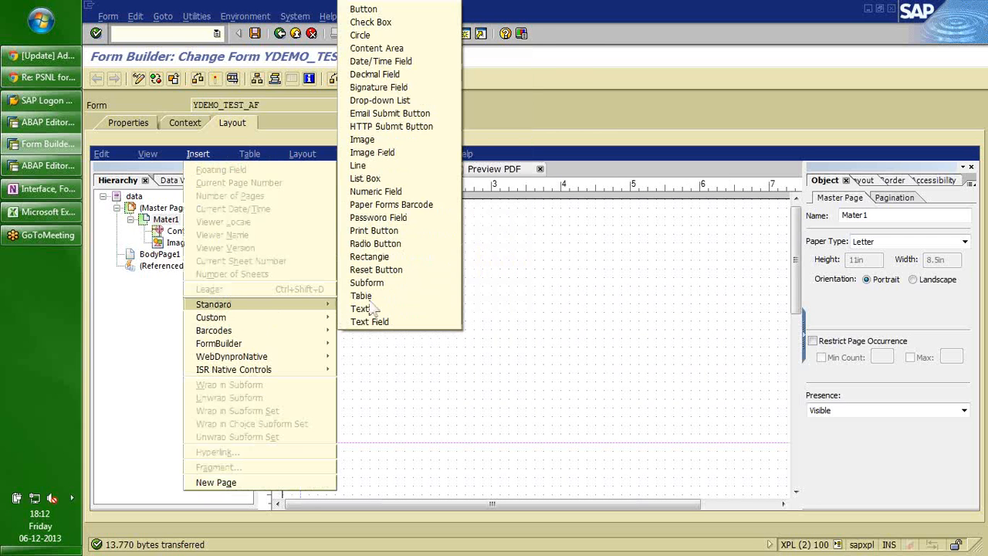
pyautogui.click(564, 308)
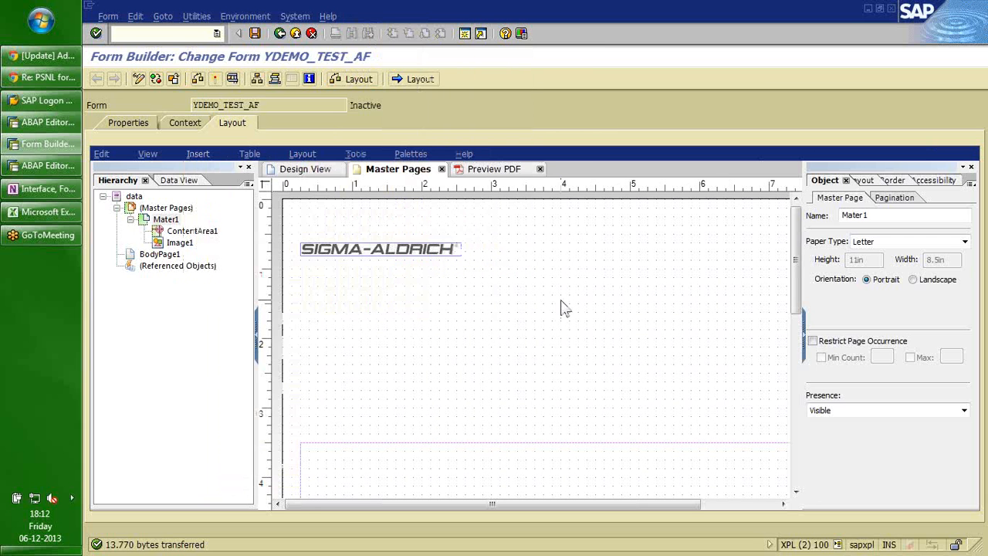
pyautogui.click(181, 182)
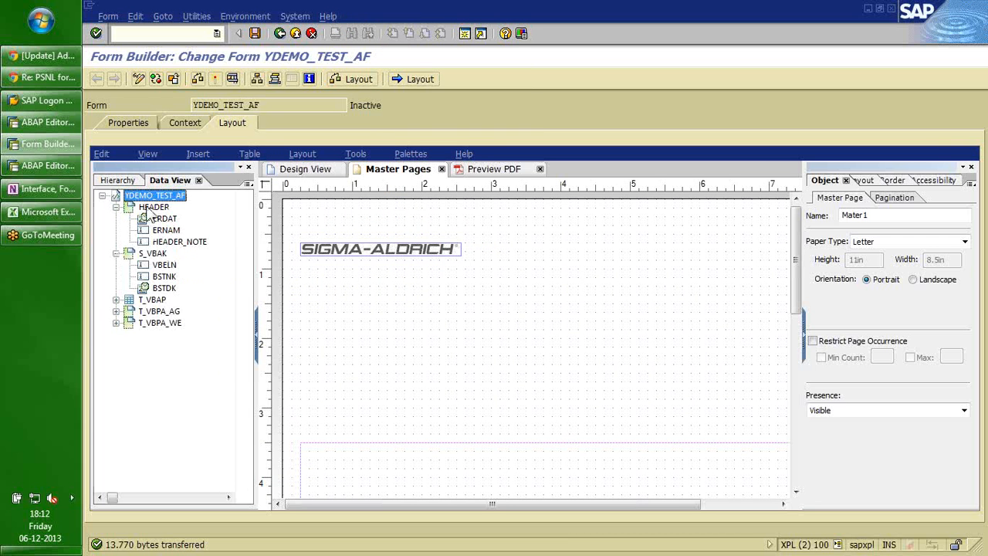
pyautogui.click(149, 210)
pyautogui.click(154, 256)
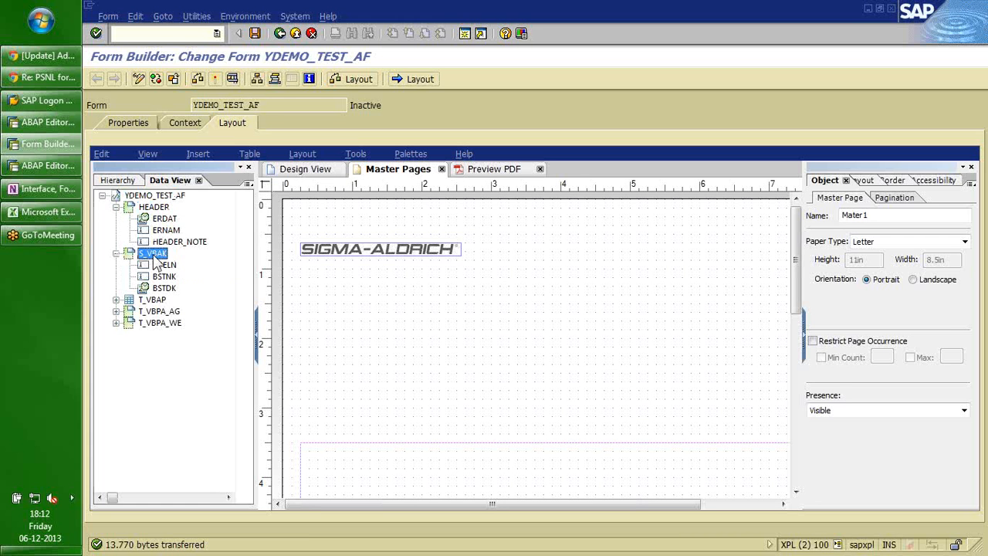
pyautogui.moveTo(155, 258); pyautogui.dragTo(544, 275)
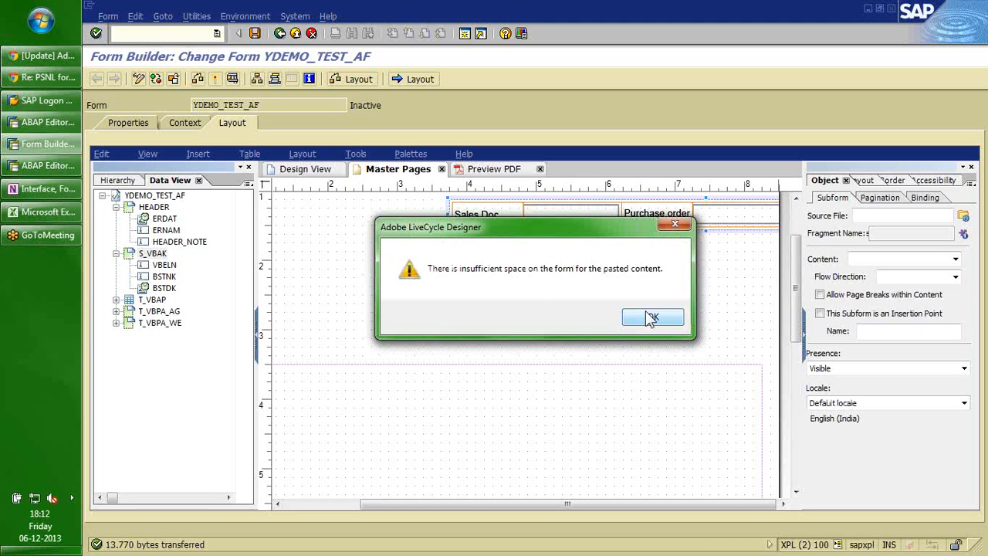
pyautogui.click(653, 318)
pyautogui.moveTo(452, 223); pyautogui.dragTo(494, 255)
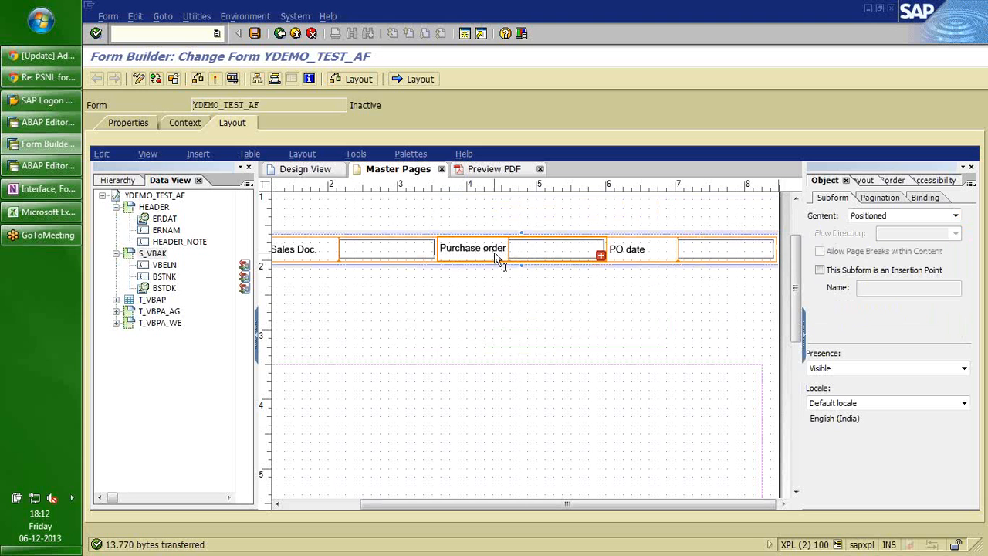
pyautogui.click(118, 181)
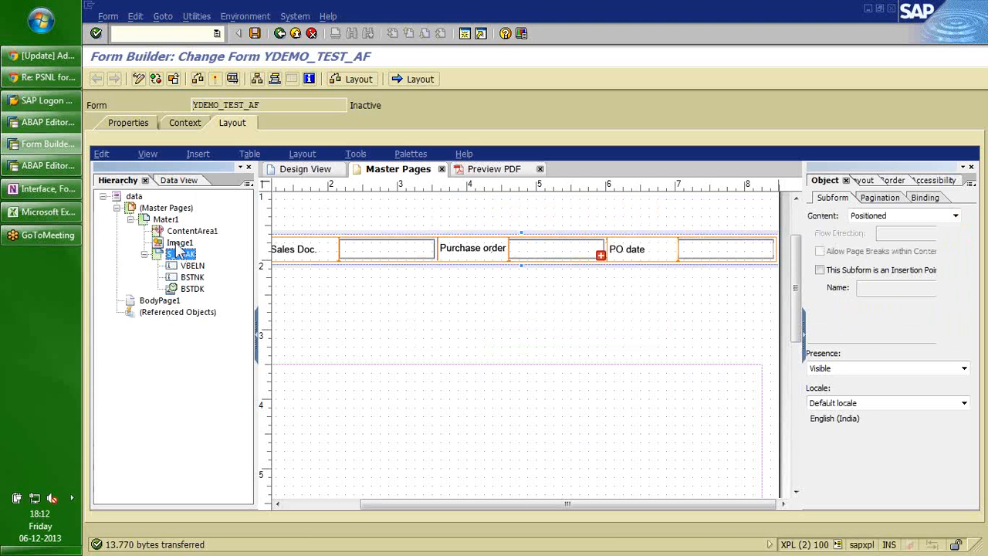
# Rename the logo image Image1 to SigmaLogo in the Hierarchy palette.
pyautogui.click(179, 243)
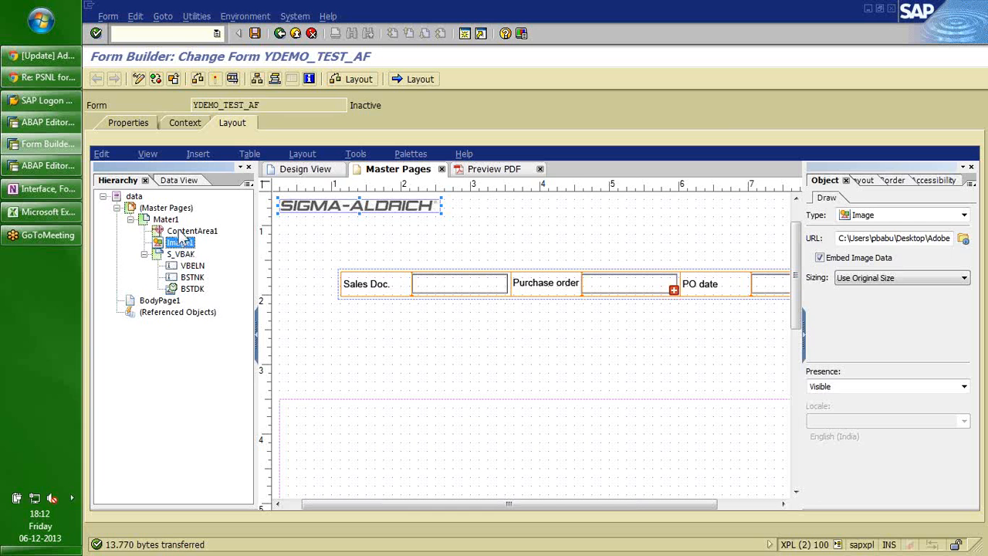
pyautogui.click(178, 230)
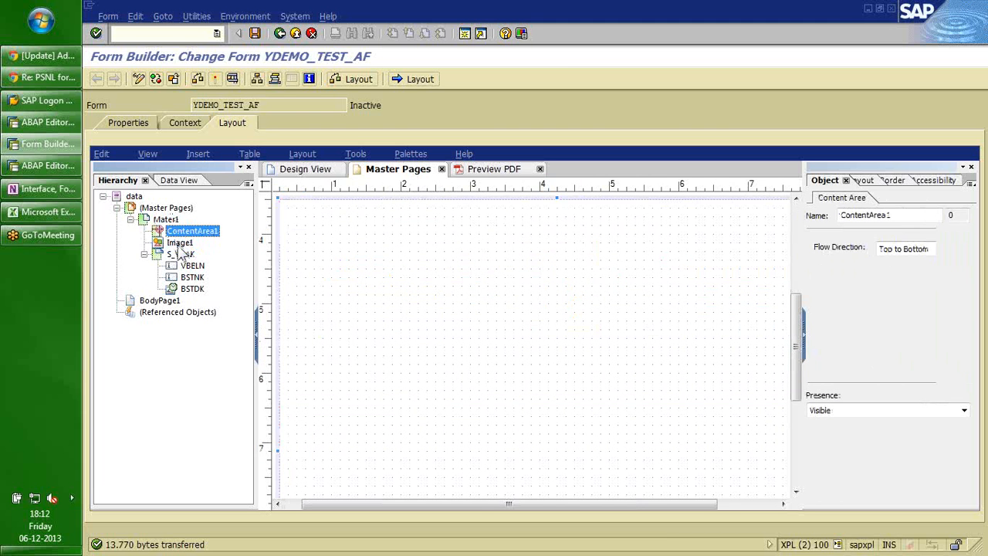
pyautogui.click(179, 243)
pyautogui.click(179, 244)
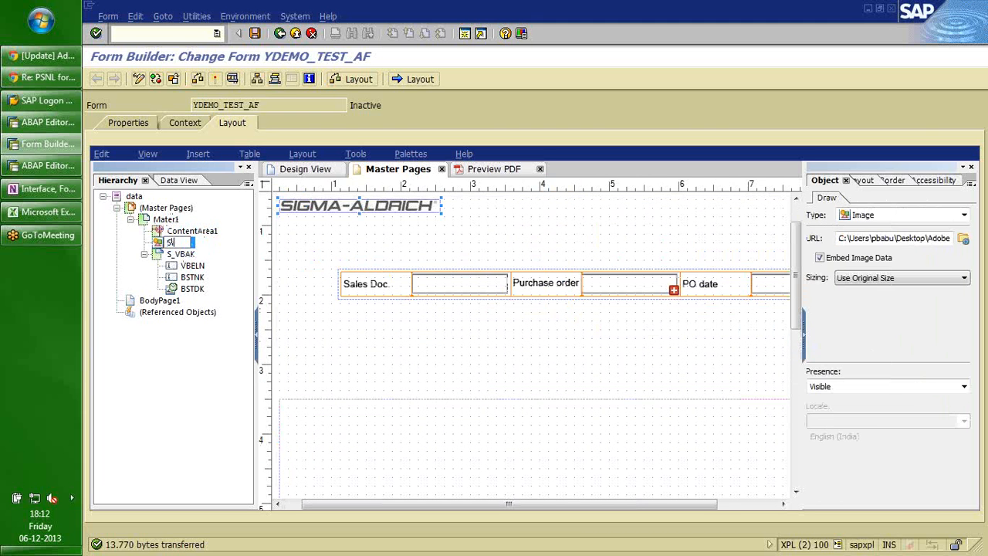
pyautogui.write('SigmaLogo')
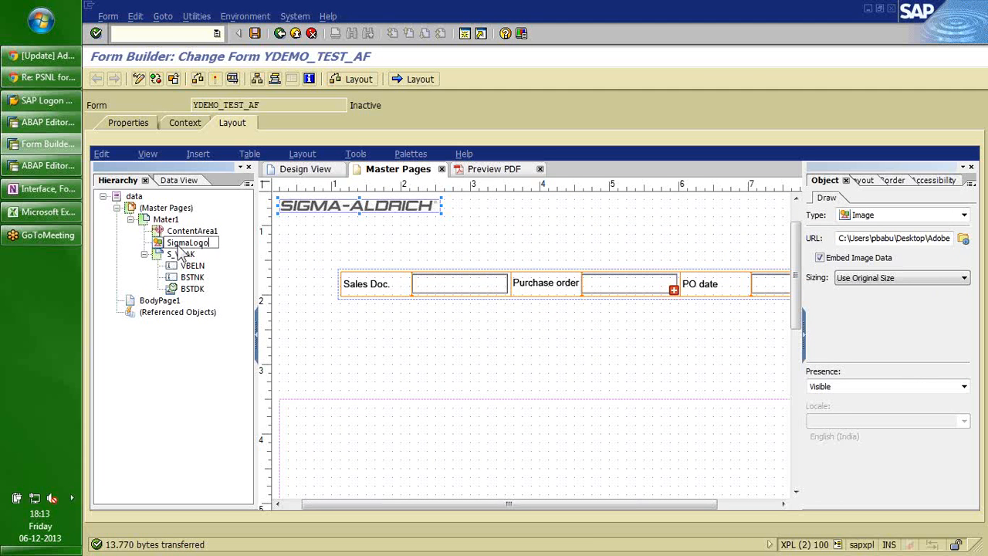
pyautogui.click(180, 255)
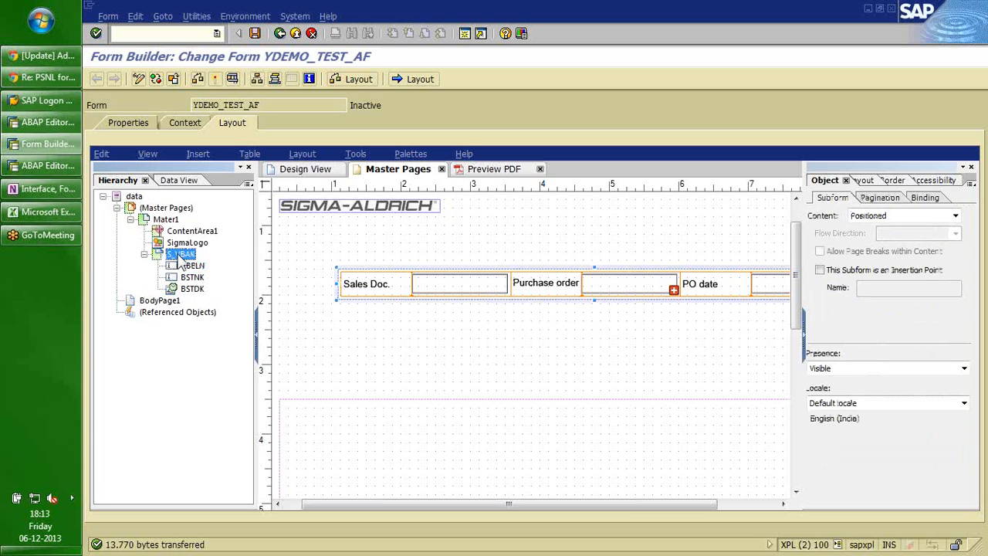
# Set the subform's Content to Flowed with Top to Bottom flow direction.
pyautogui.click(955, 217)
pyautogui.click(956, 218)
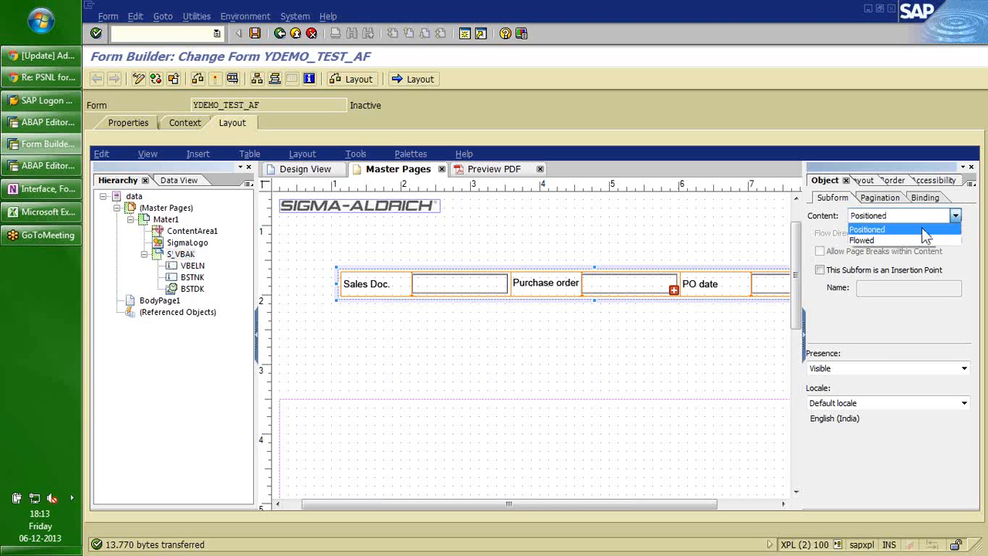
pyautogui.click(876, 242)
pyautogui.click(876, 241)
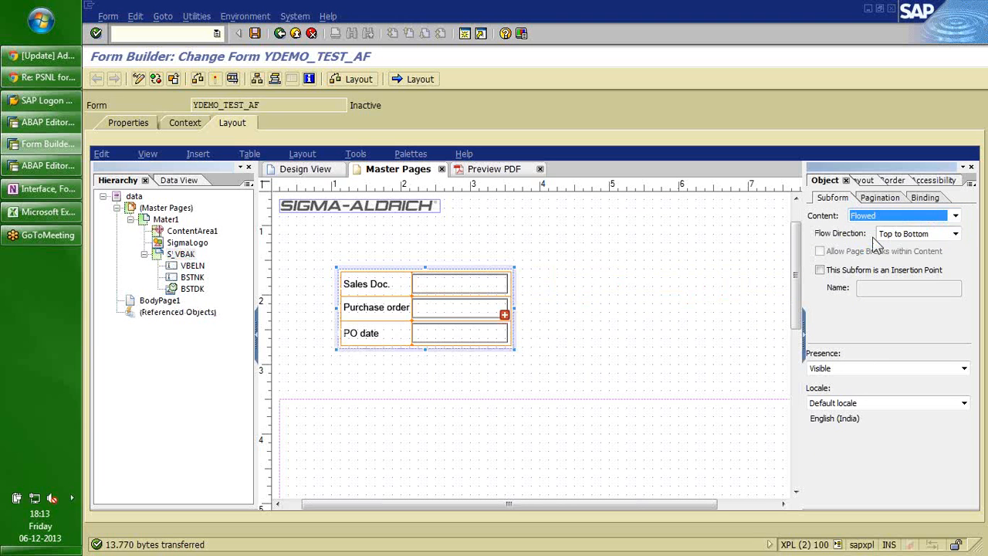
pyautogui.click(955, 236)
pyautogui.click(934, 259)
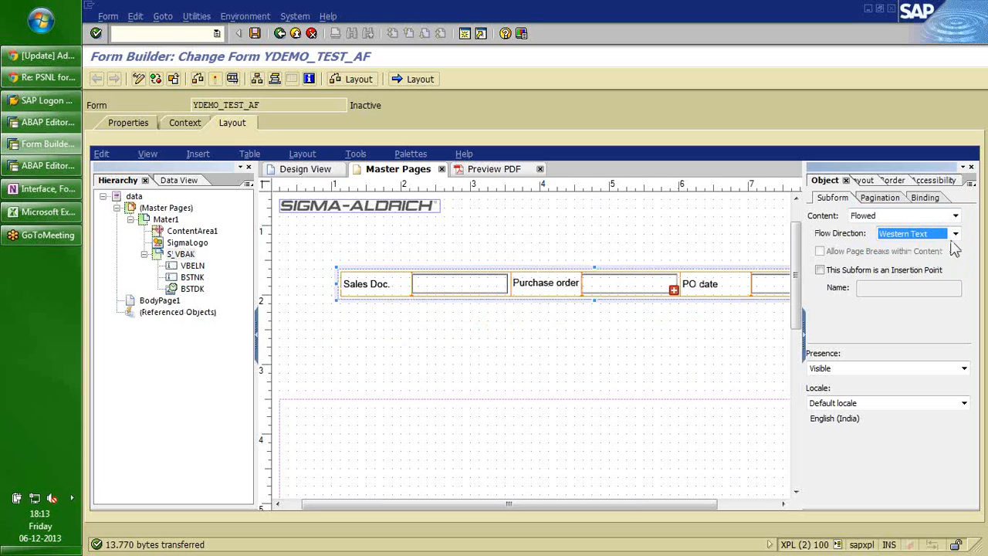
pyautogui.click(956, 235)
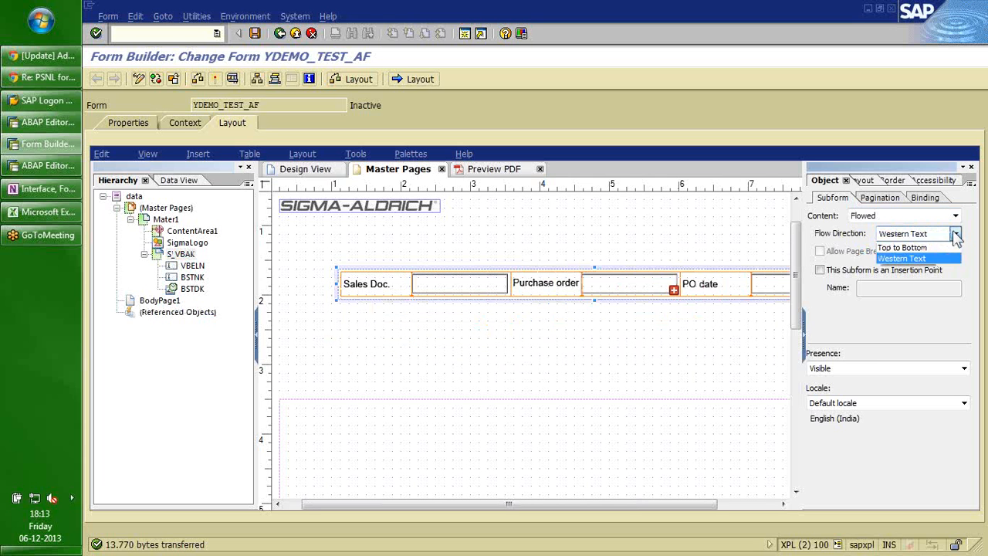
pyautogui.click(915, 247)
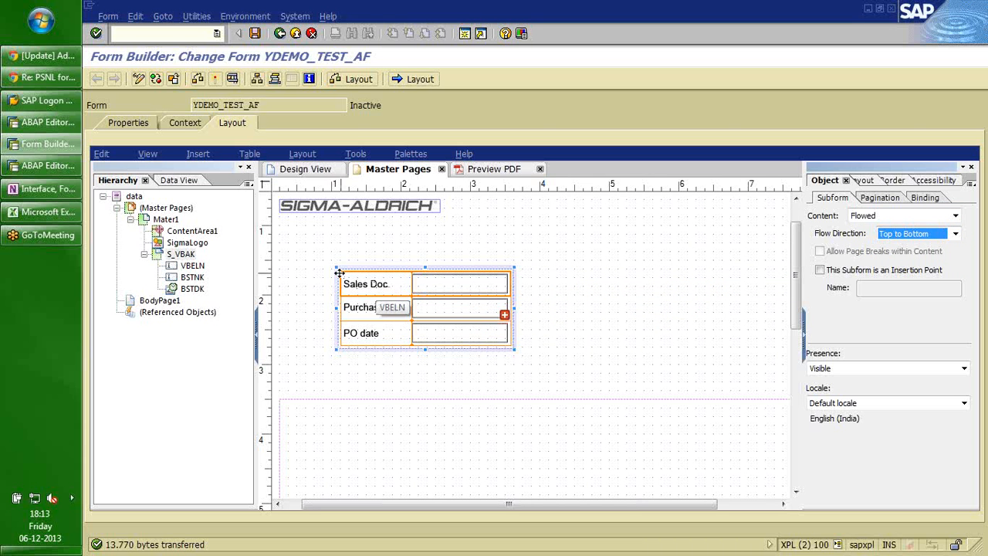
# Drag the sales-document subform to the upper right of the page.
pyautogui.moveTo(339, 273); pyautogui.dragTo(604, 261)
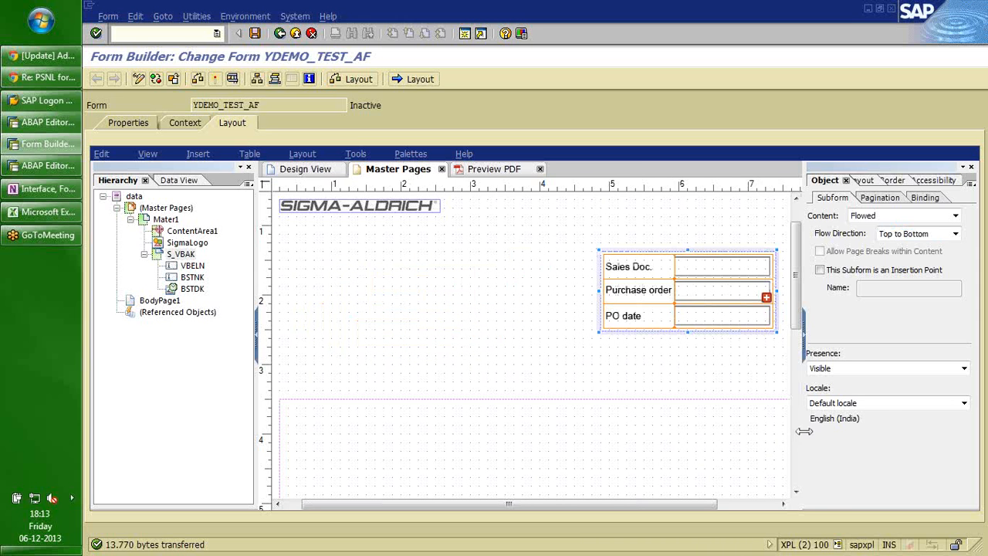
pyautogui.moveTo(804, 431); pyautogui.dragTo(827, 433)
pyautogui.click(606, 357)
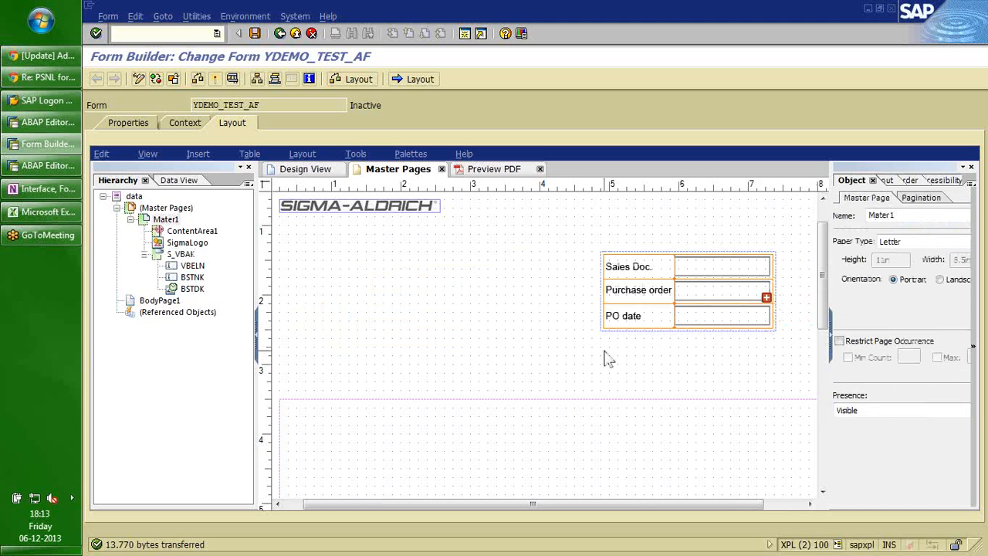
pyautogui.scroll(-1, 606, 357)
pyautogui.click(558, 280)
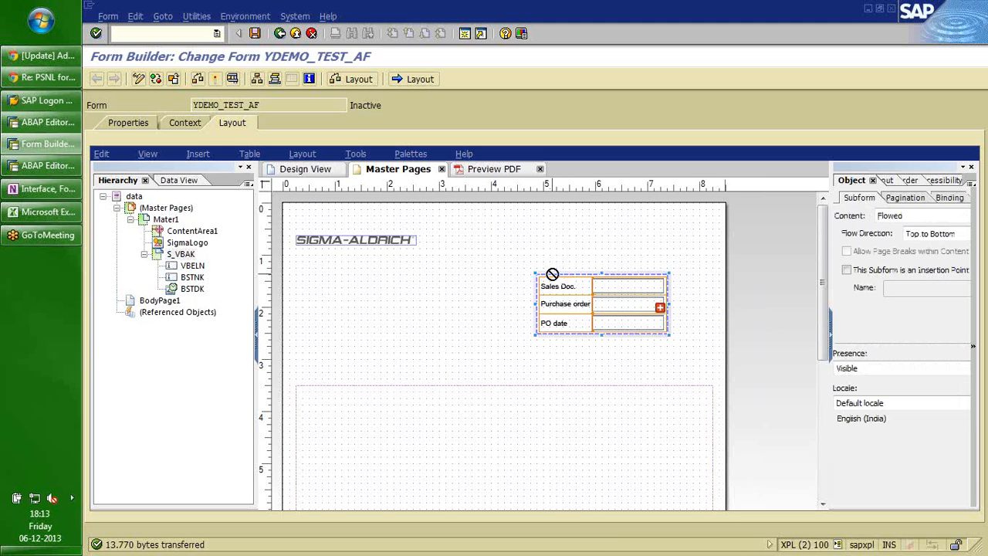
pyautogui.moveTo(564, 276); pyautogui.dragTo(580, 275)
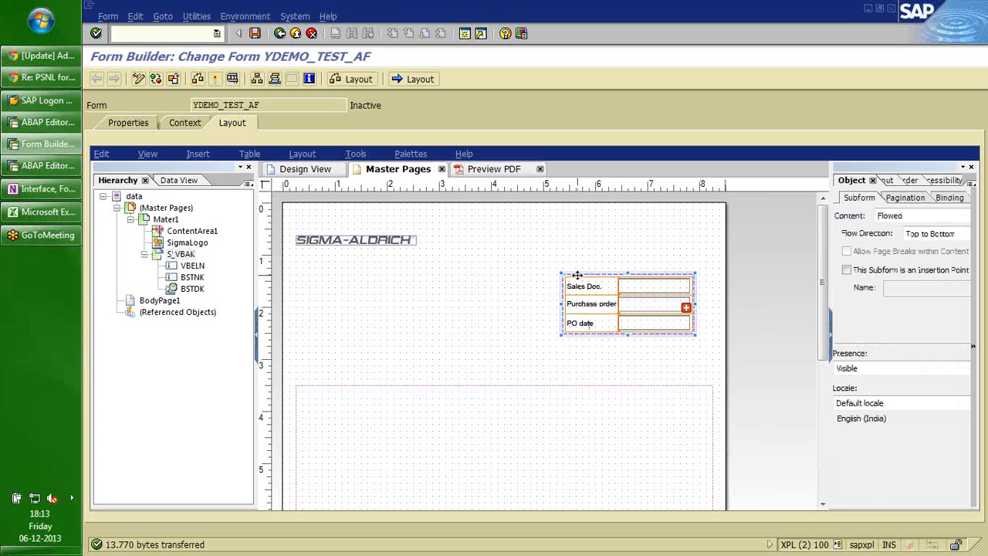
pyautogui.click(510, 301)
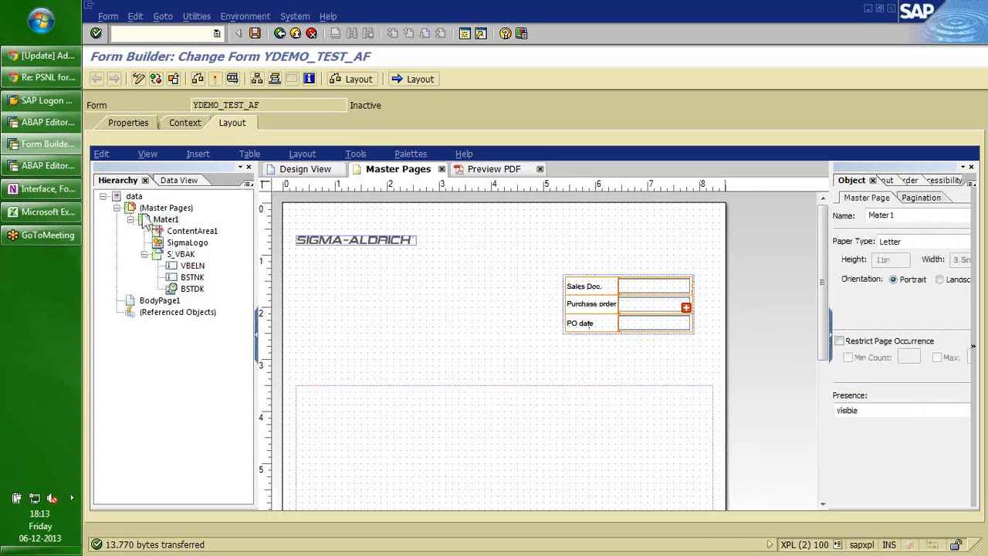
# Show the data tree and select the Purchase order field inside the subform.
pyautogui.click(185, 181)
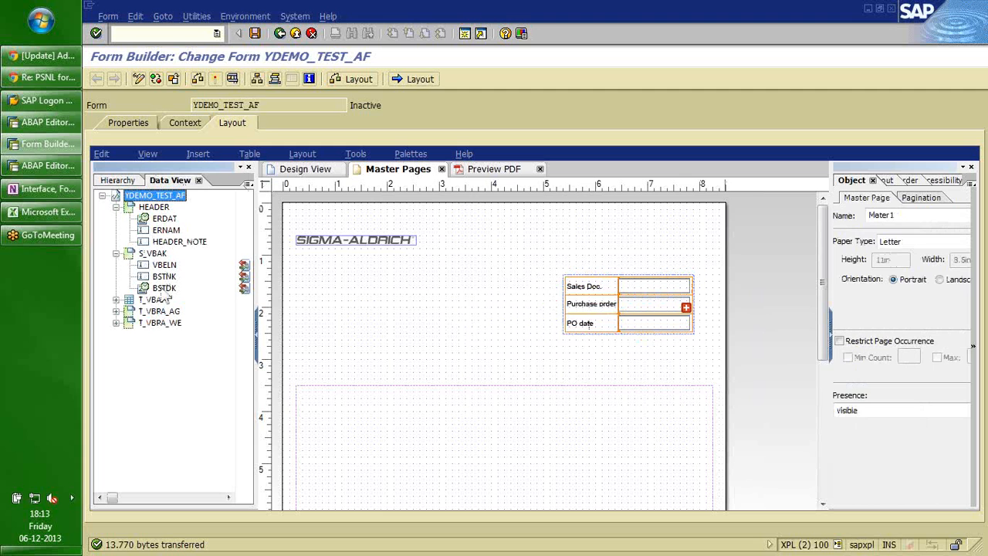
pyautogui.click(382, 241)
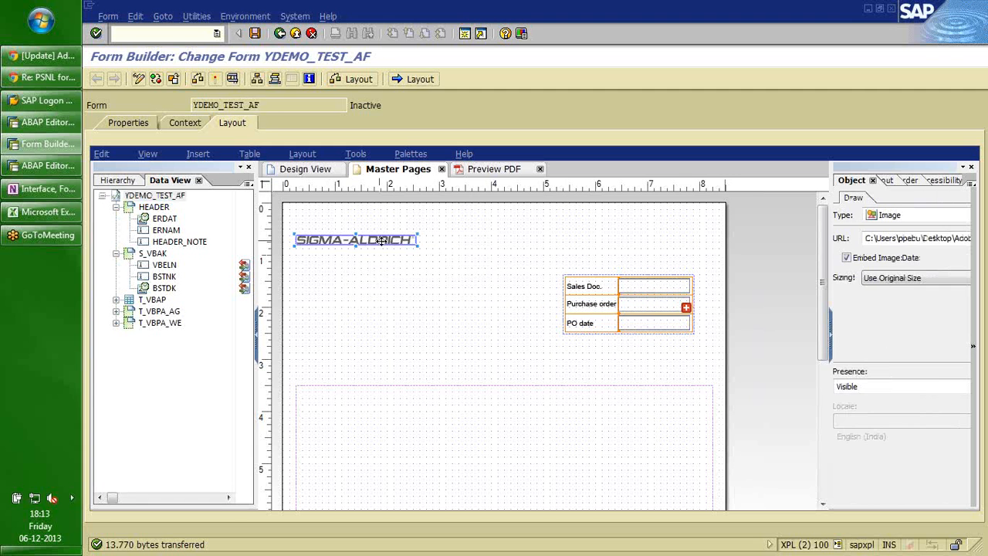
pyautogui.click(573, 268)
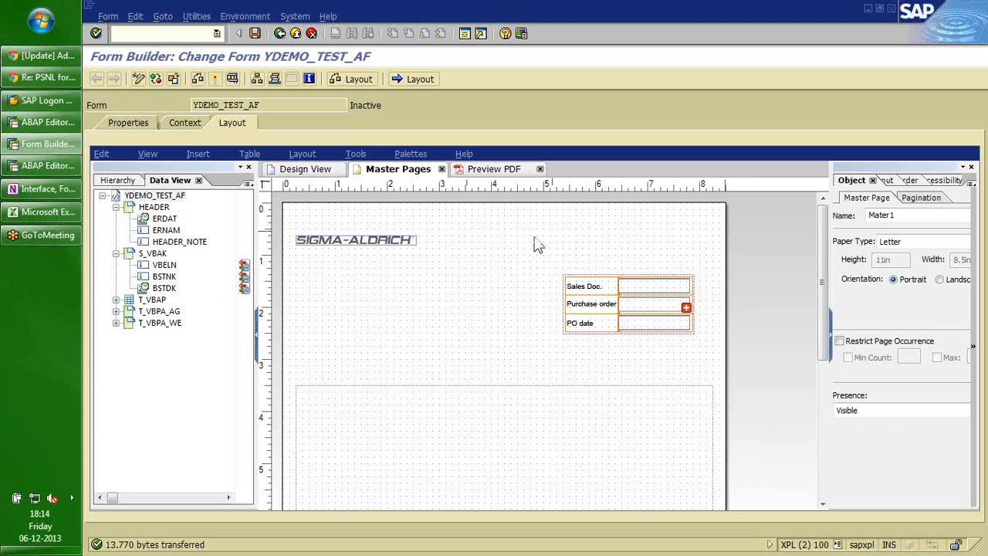
pyautogui.click(568, 284)
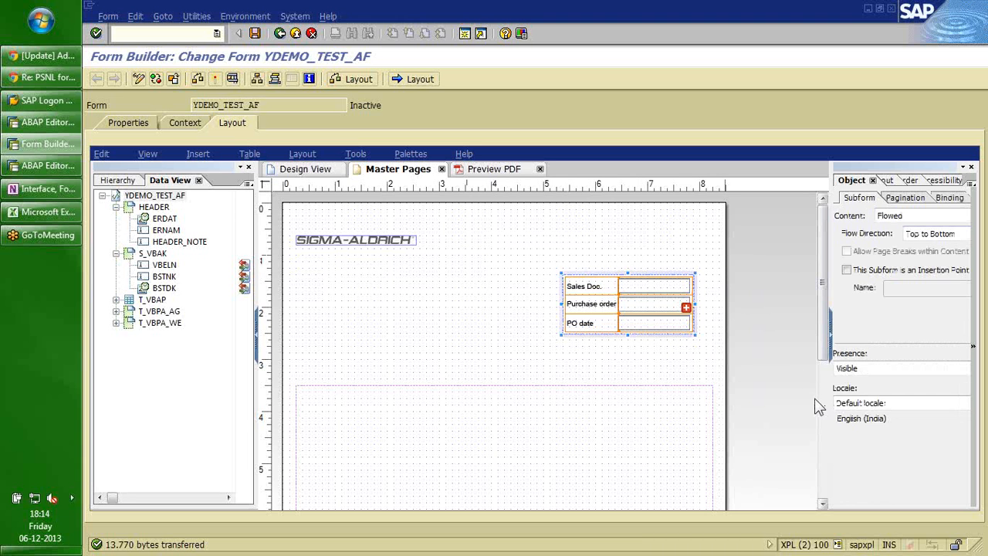
pyautogui.click(651, 322)
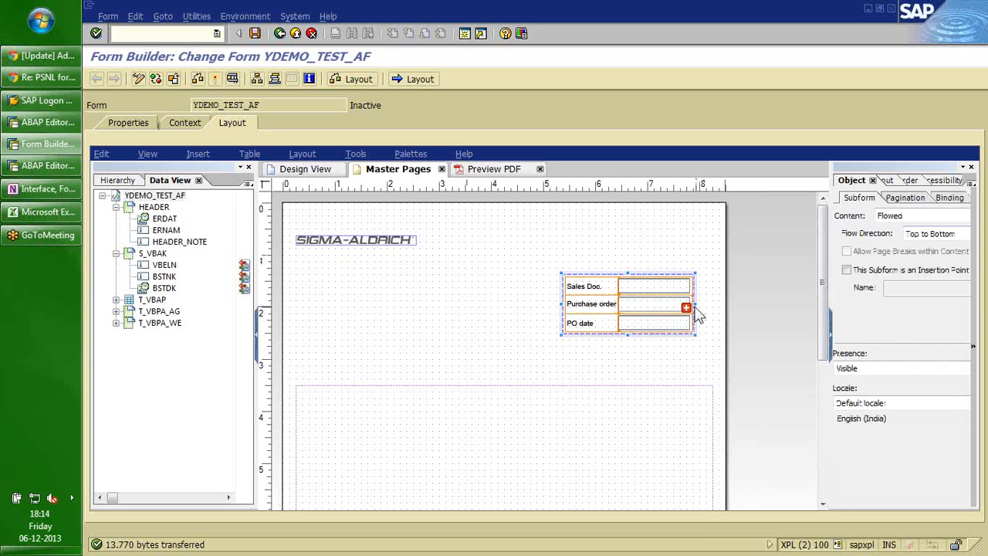
pyautogui.moveTo(686, 309)
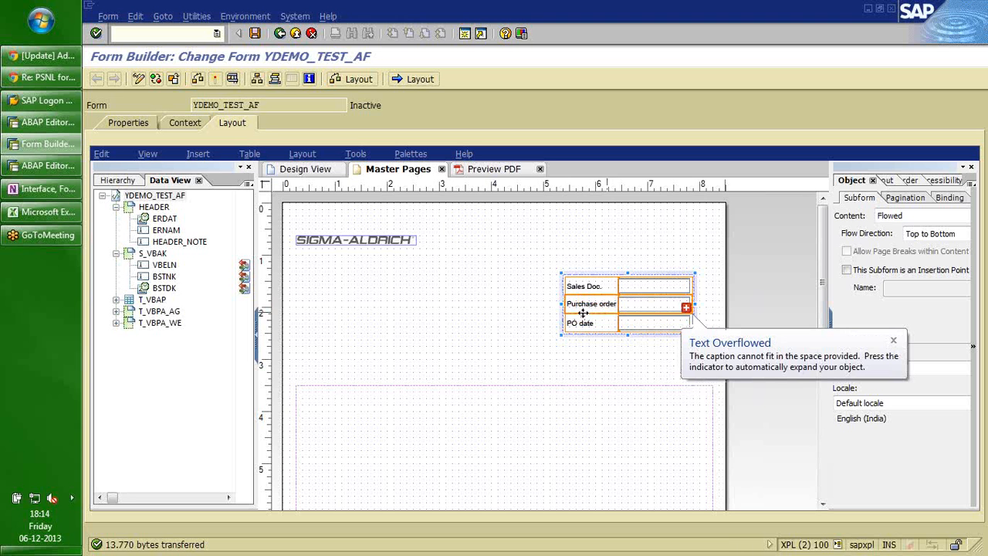
pyautogui.click(625, 306)
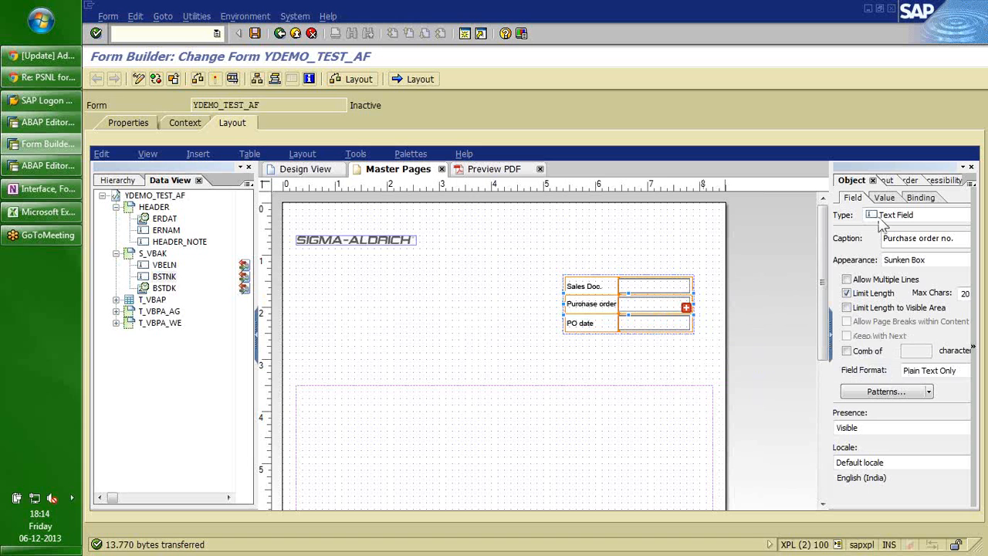
# Tick width Expand to fit for the Purchase order field in Layout and widen it slightly.
pyautogui.click(848, 181)
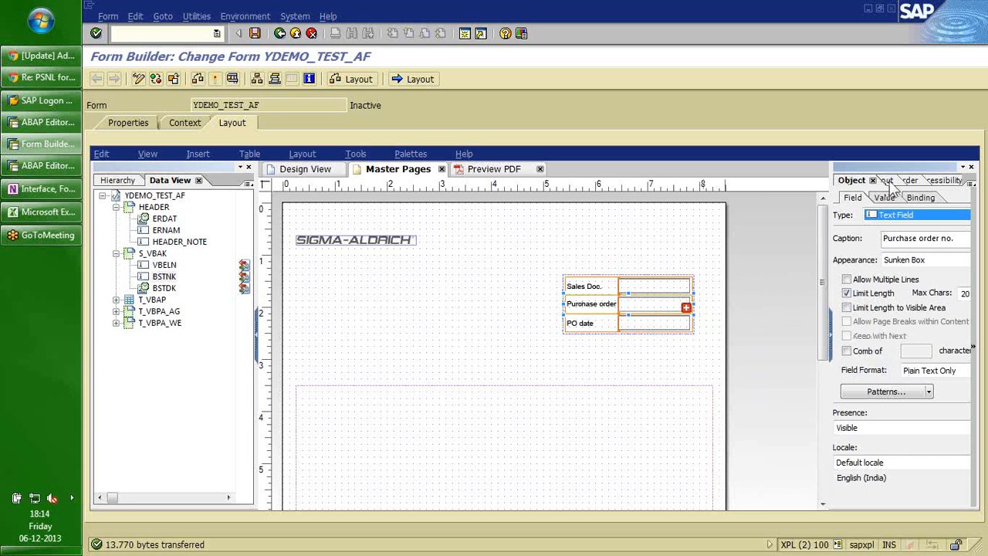
pyautogui.click(889, 181)
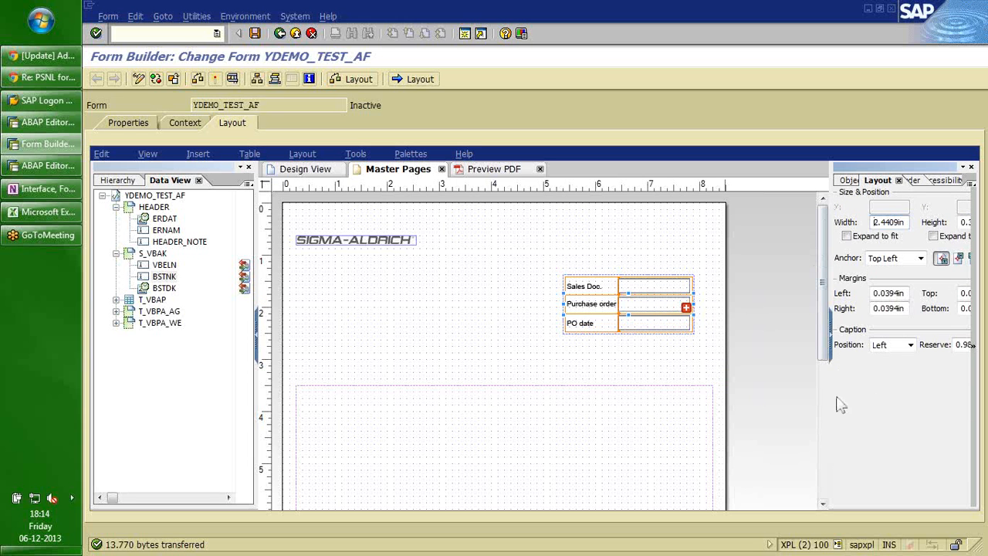
pyautogui.moveTo(828, 402); pyautogui.dragTo(775, 400)
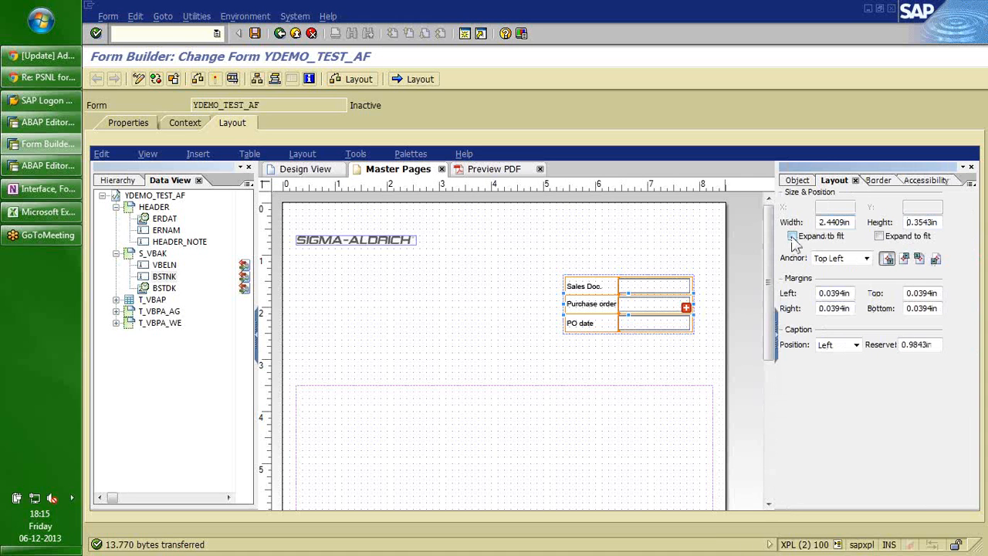
pyautogui.click(793, 236)
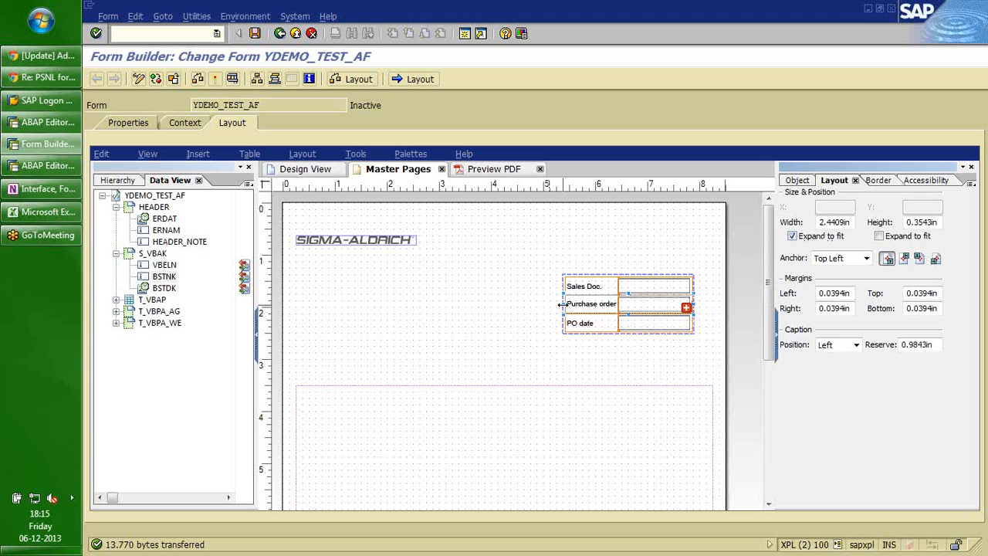
pyautogui.moveTo(561, 304)
pyautogui.mouseDown()
pyautogui.moveTo(502, 305)
pyautogui.moveTo(563, 312)
pyautogui.mouseUp()
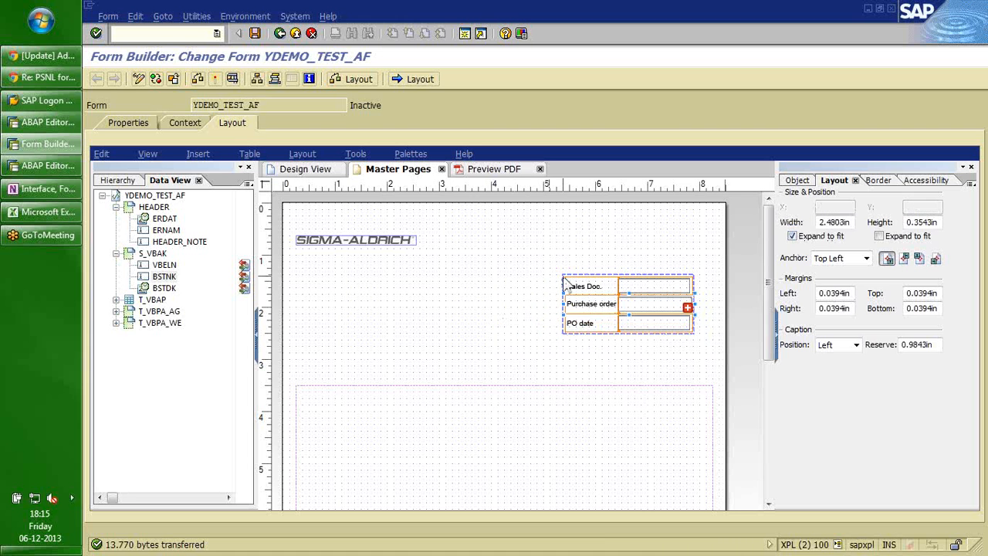
pyautogui.click(565, 284)
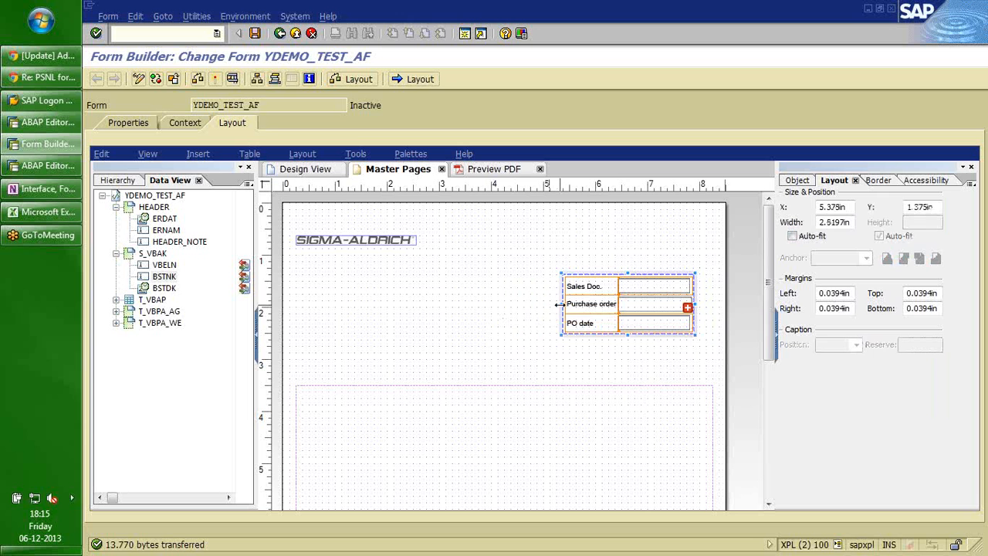
# Extend the field group leftward, stretch the Purchase order field across it, and save YDEMO_TEST_AF.
pyautogui.moveTo(557, 304); pyautogui.dragTo(497, 304)
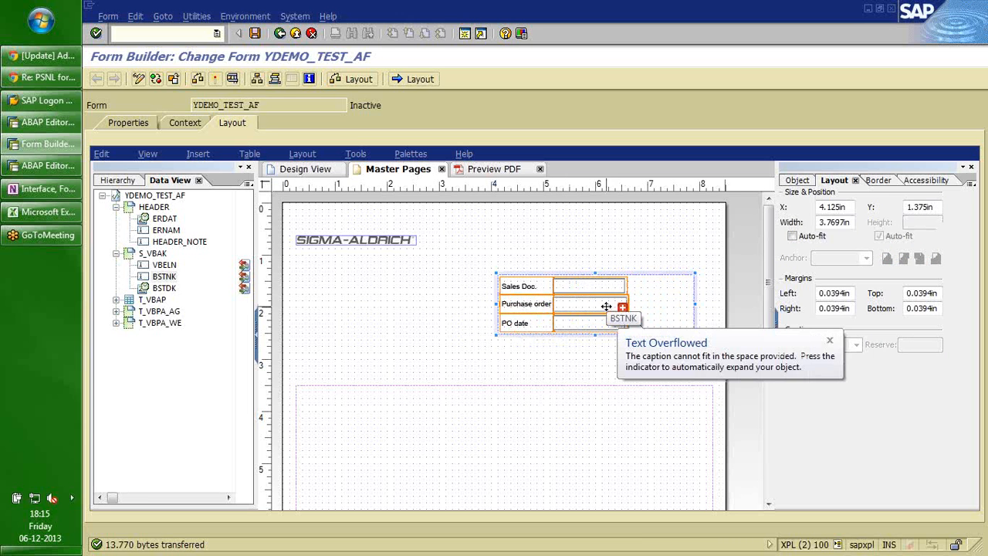
pyautogui.click(606, 306)
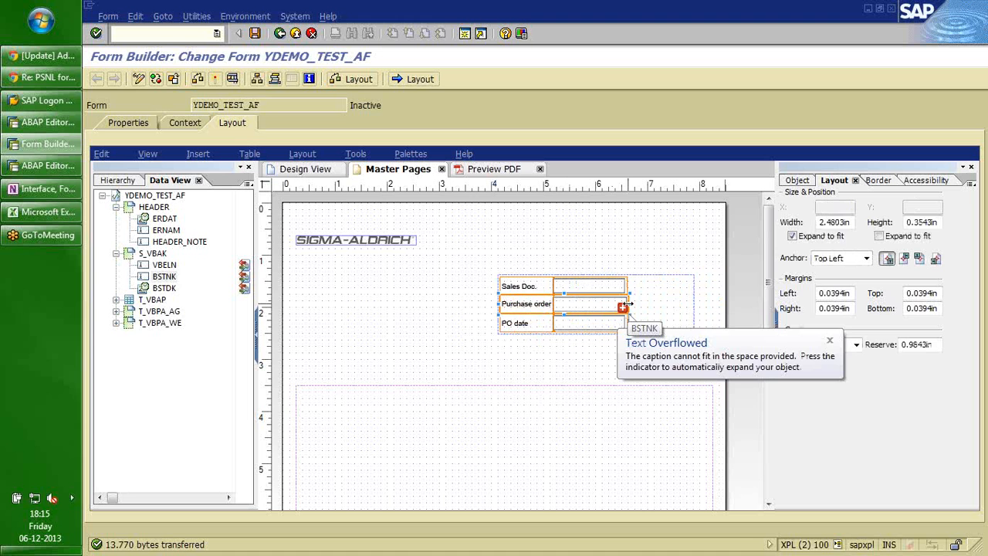
pyautogui.moveTo(693, 322); pyautogui.dragTo(694, 323)
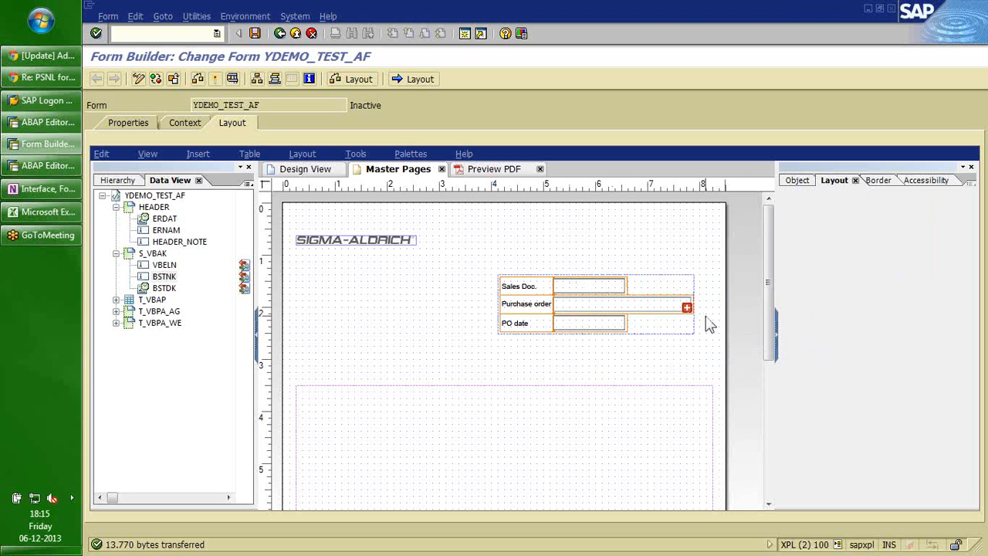
pyautogui.moveTo(687, 308)
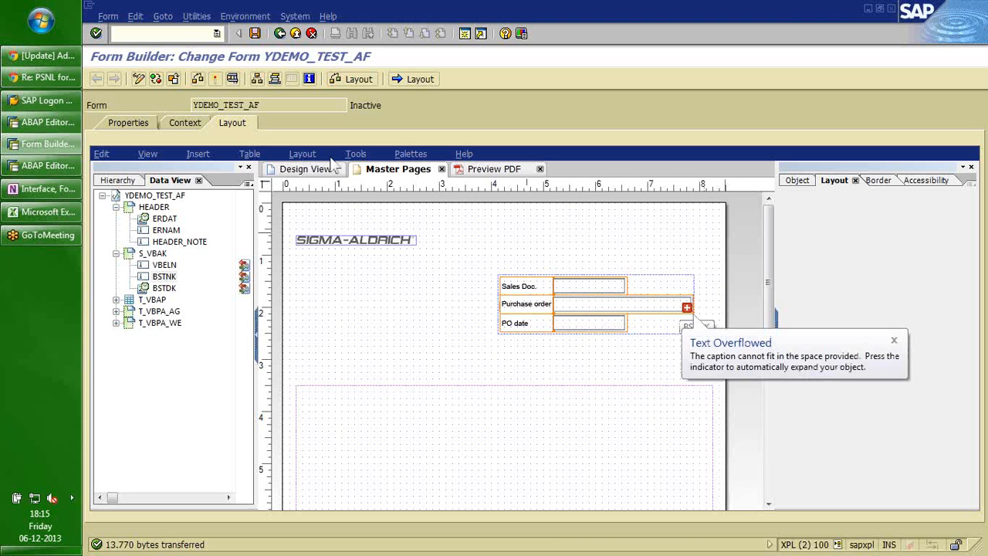
pyautogui.click(255, 34)
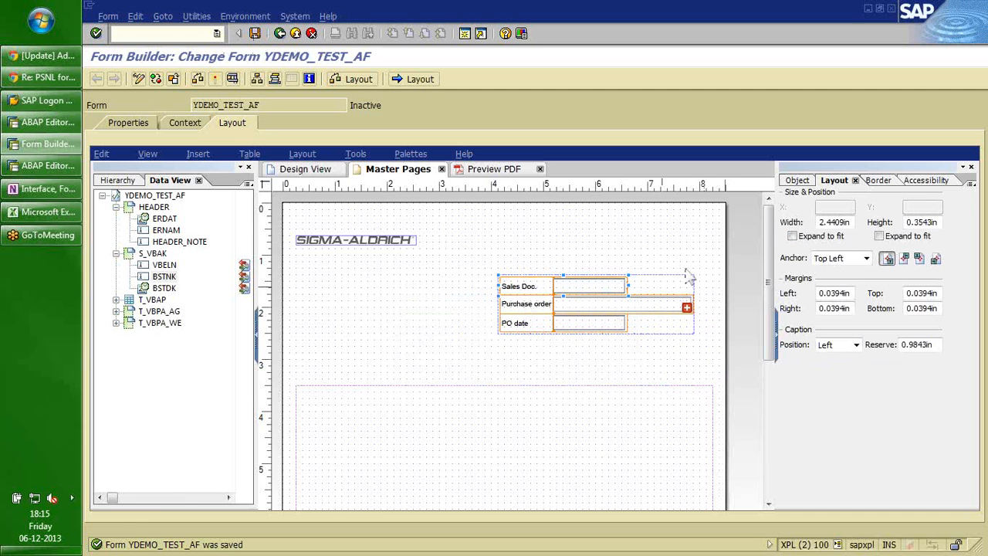
# Tick Allow Multiple Lines for the Sales Doc. field under Object > Field.
pyautogui.click(793, 237)
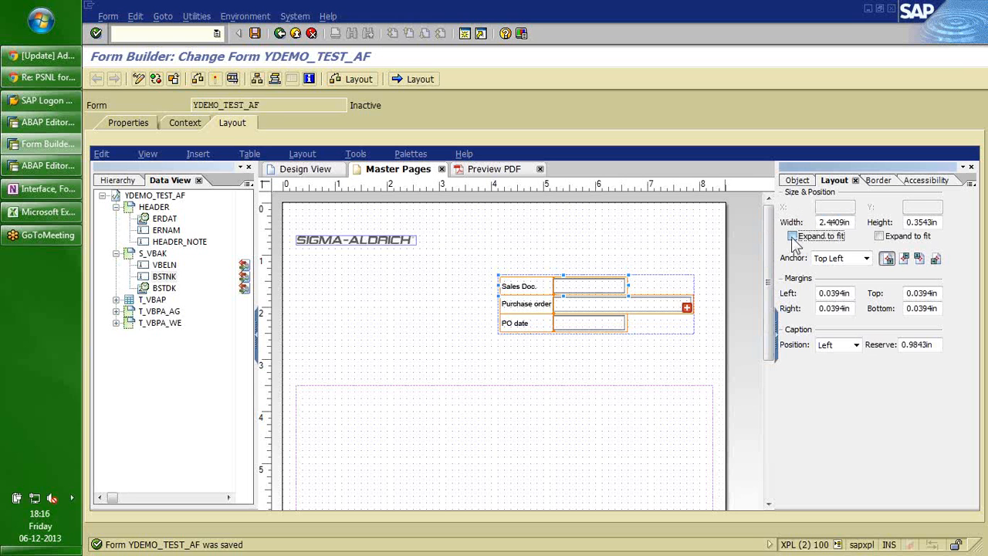
pyautogui.click(793, 237)
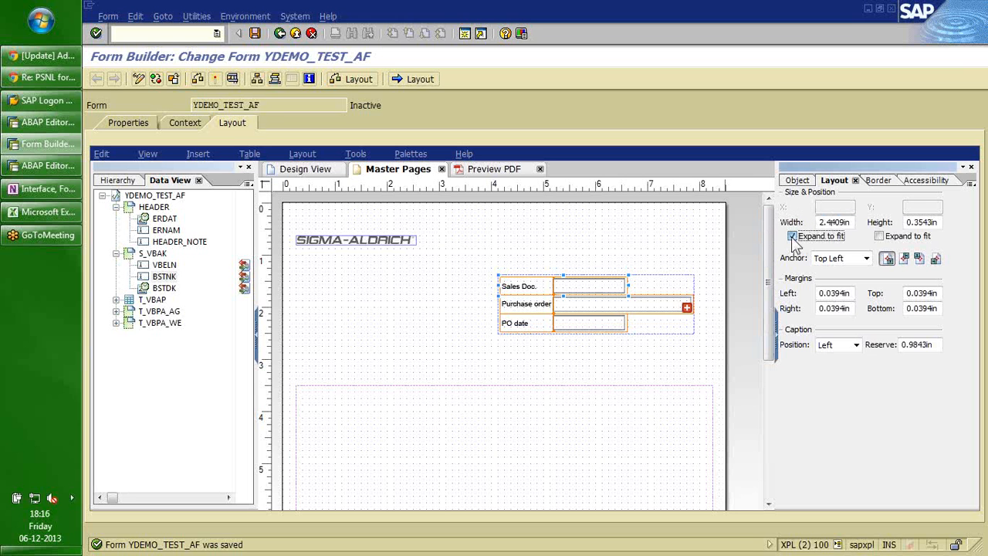
pyautogui.click(879, 238)
pyautogui.click(880, 238)
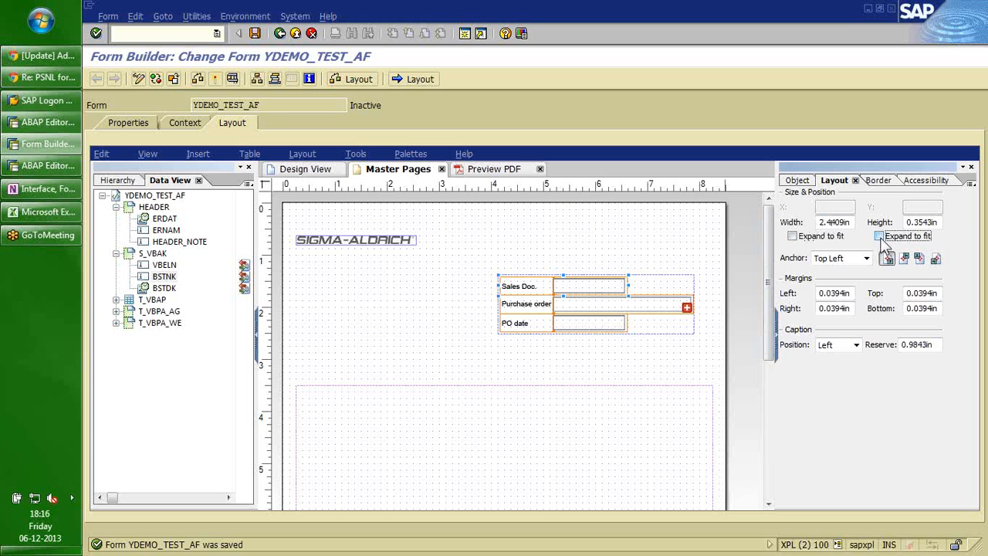
pyautogui.click(798, 182)
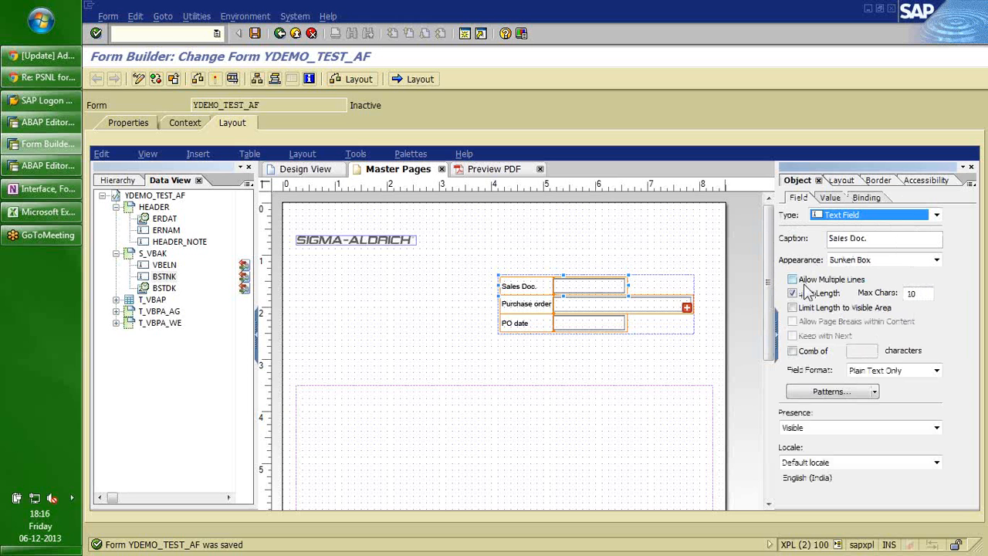
pyautogui.click(793, 280)
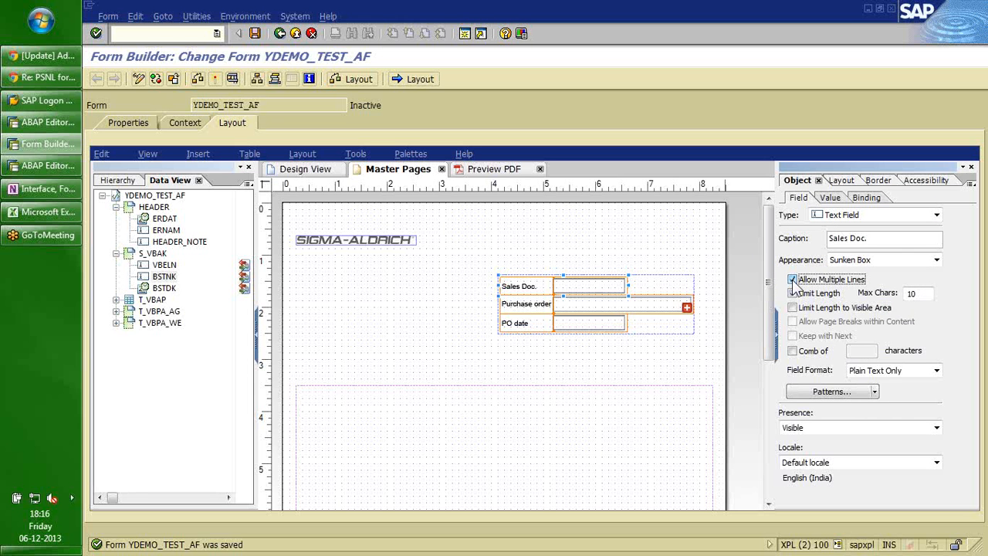
pyautogui.click(793, 280)
pyautogui.click(792, 280)
pyautogui.click(793, 282)
pyautogui.click(792, 279)
pyautogui.click(792, 279)
pyautogui.click(792, 279)
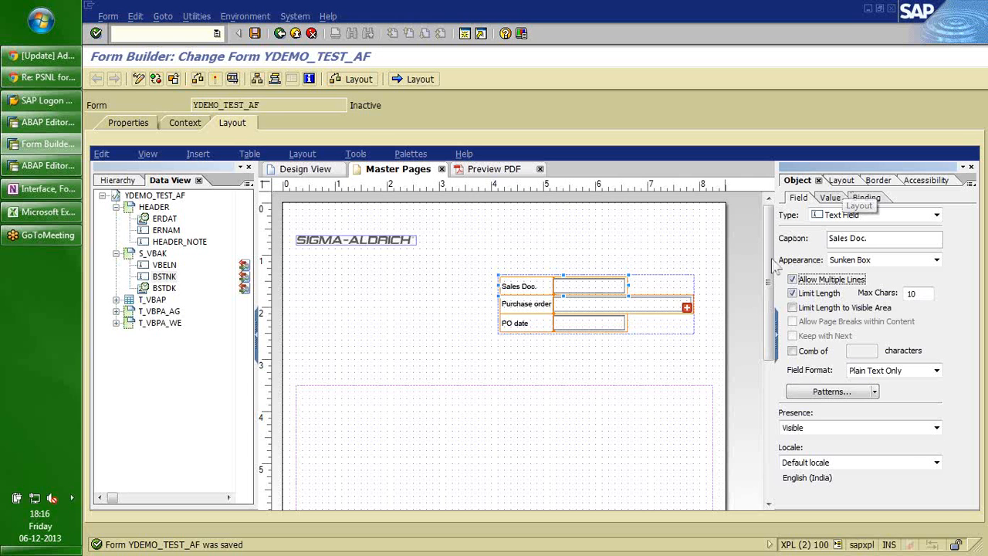
# Turn on height Expand to fit for the Sales Doc. field in the Layout palette.
pyautogui.click(840, 180)
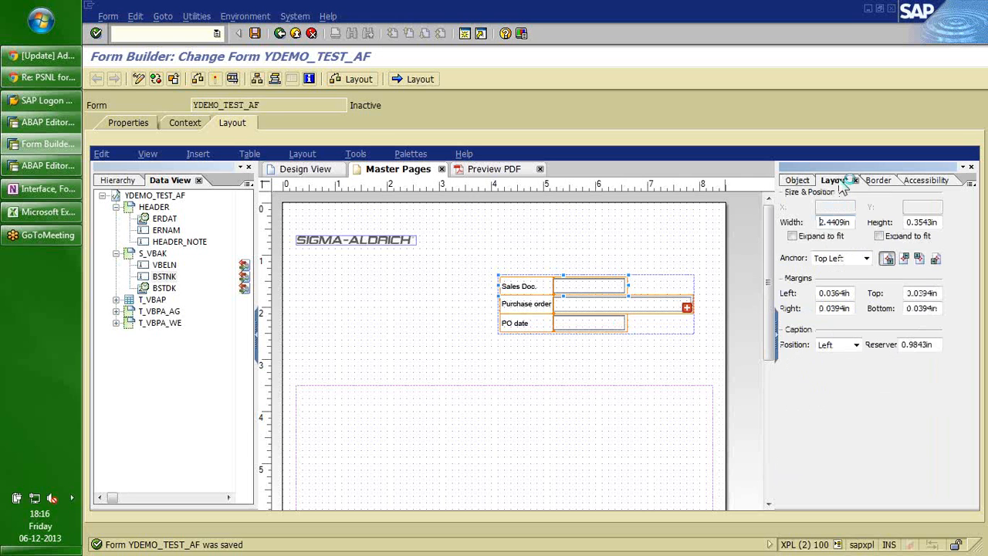
pyautogui.press('Tab')
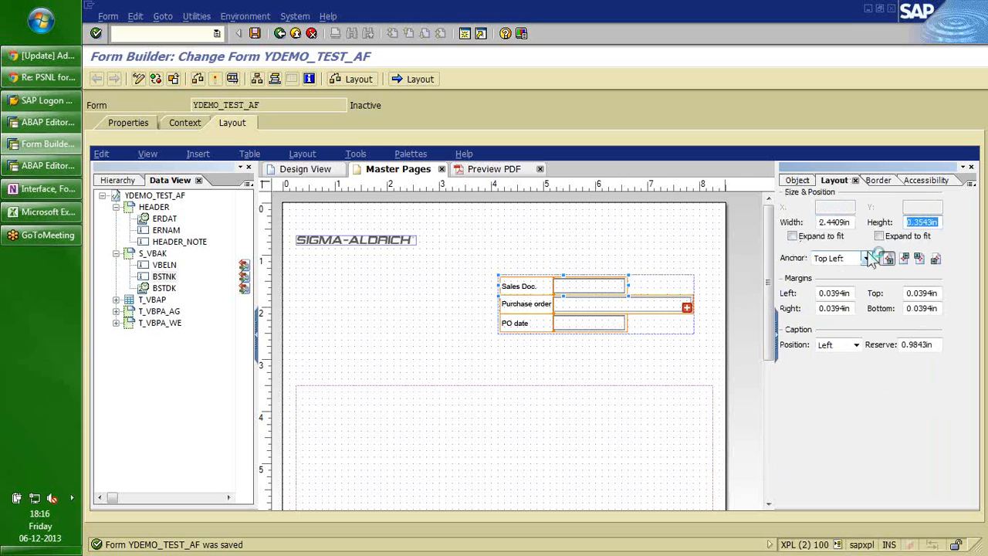
pyautogui.write('2')
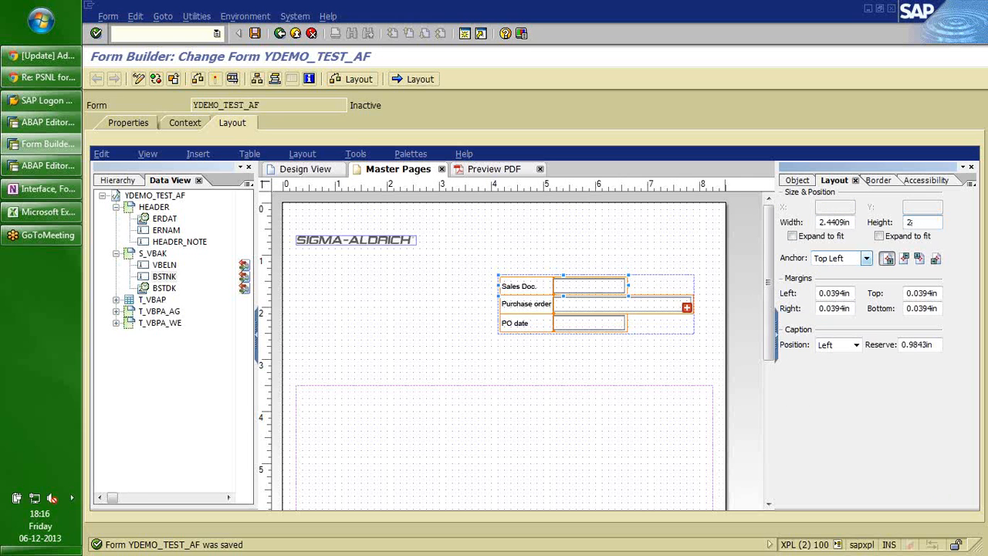
pyautogui.hotkey('shift', 'Tab')
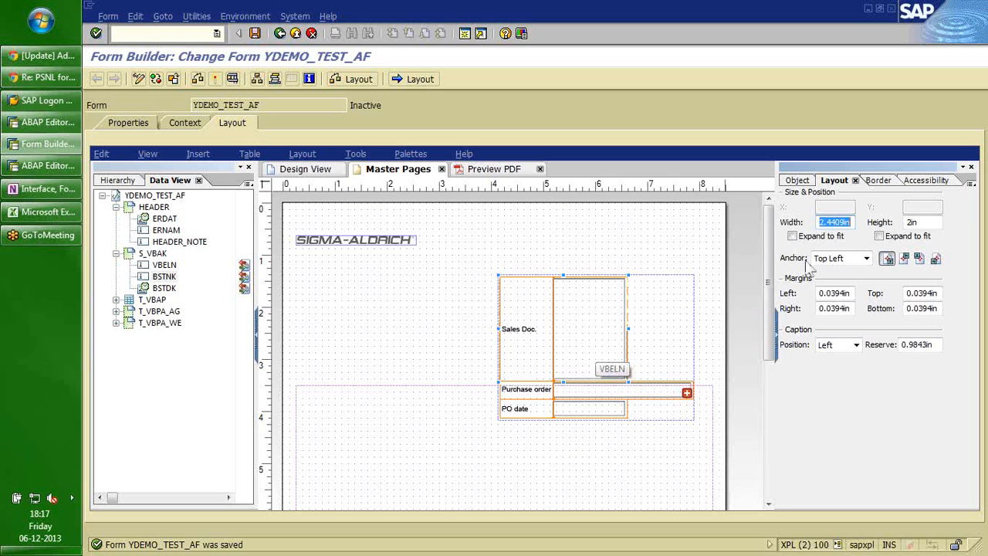
pyautogui.click(879, 235)
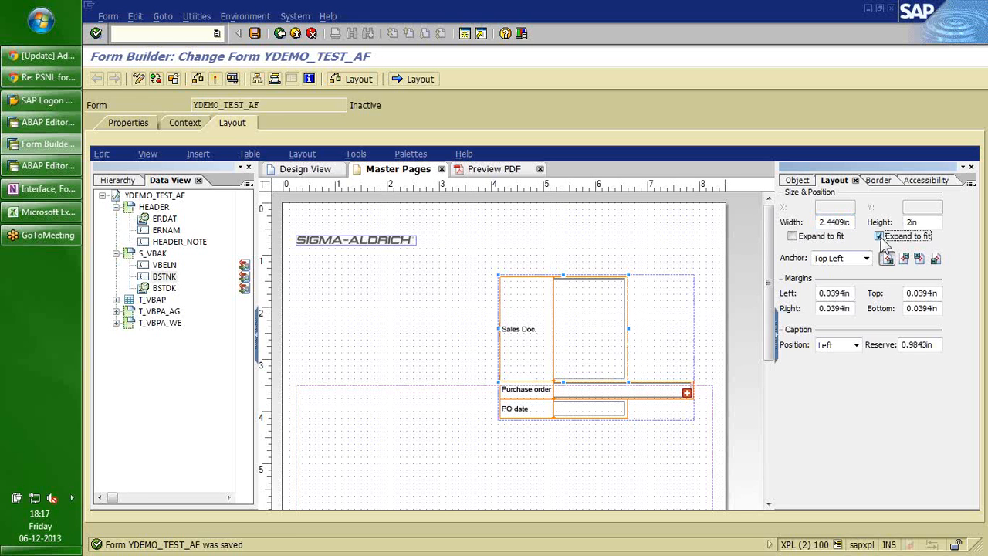
# Set the Sales Doc. field's height to 0.4in.
pyautogui.click(913, 225)
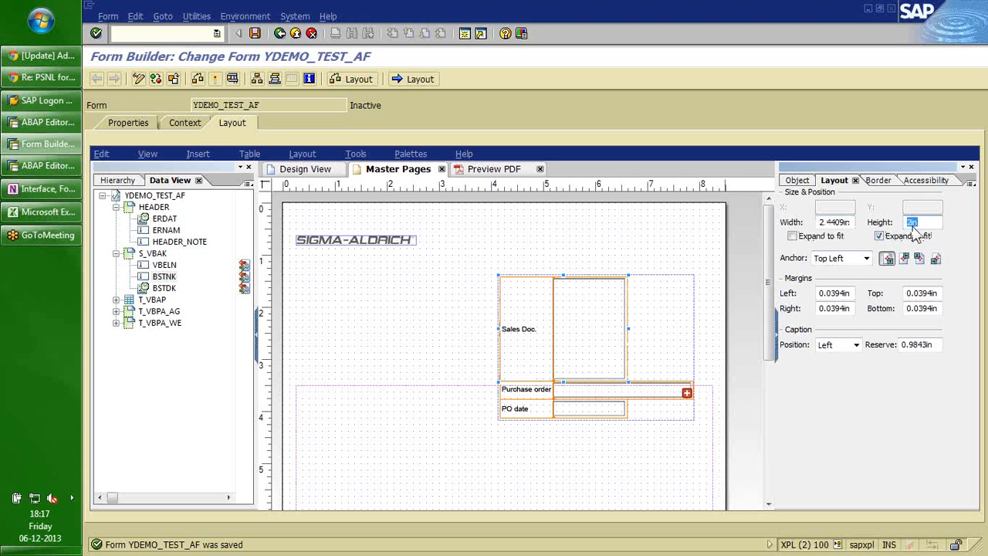
pyautogui.write('0.5')
pyautogui.press('Return')
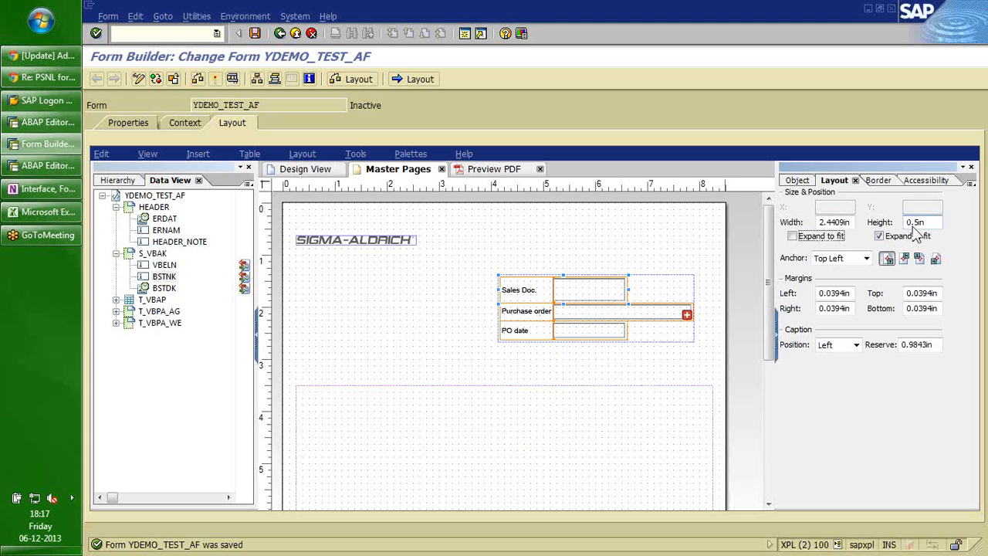
pyautogui.click(914, 225)
pyautogui.press('BackSpace')
pyautogui.write('3')
pyautogui.press('Return')
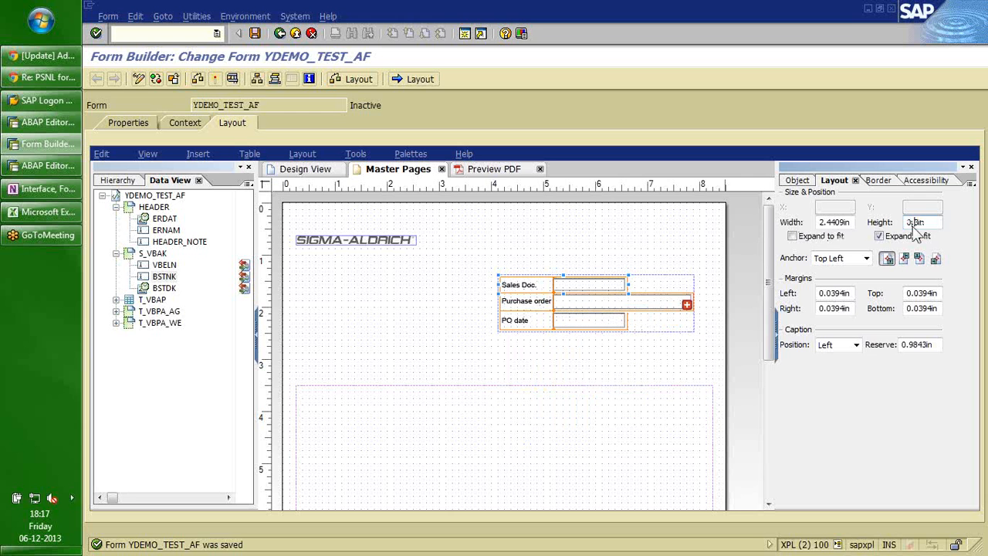
pyautogui.press('BackSpace')
pyautogui.write('4')
pyautogui.press('Return')
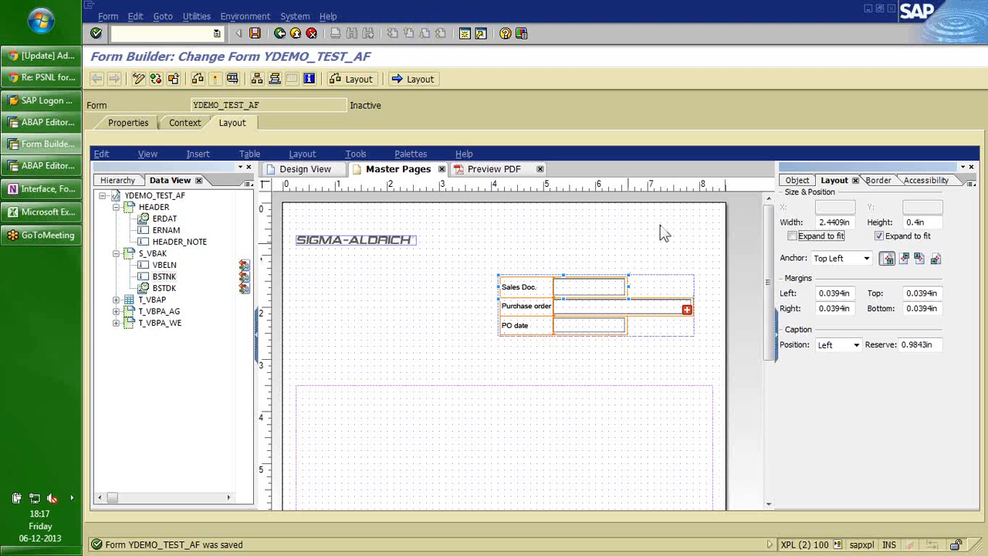
pyautogui.click(929, 225)
pyautogui.doubleClick(928, 225)
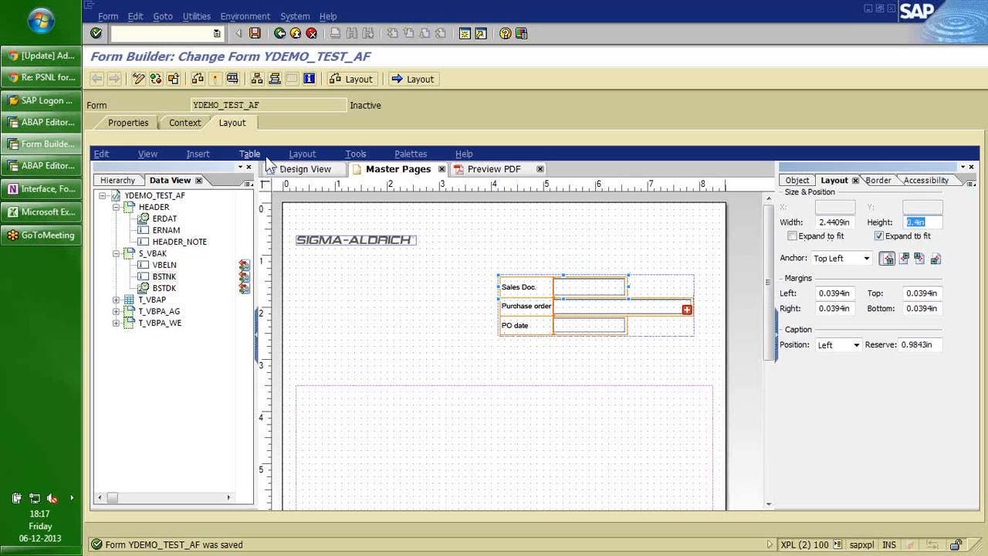
pyautogui.click(101, 155)
# Set the Drawing Aids measurement units to Centimeters.
pyautogui.click(410, 154)
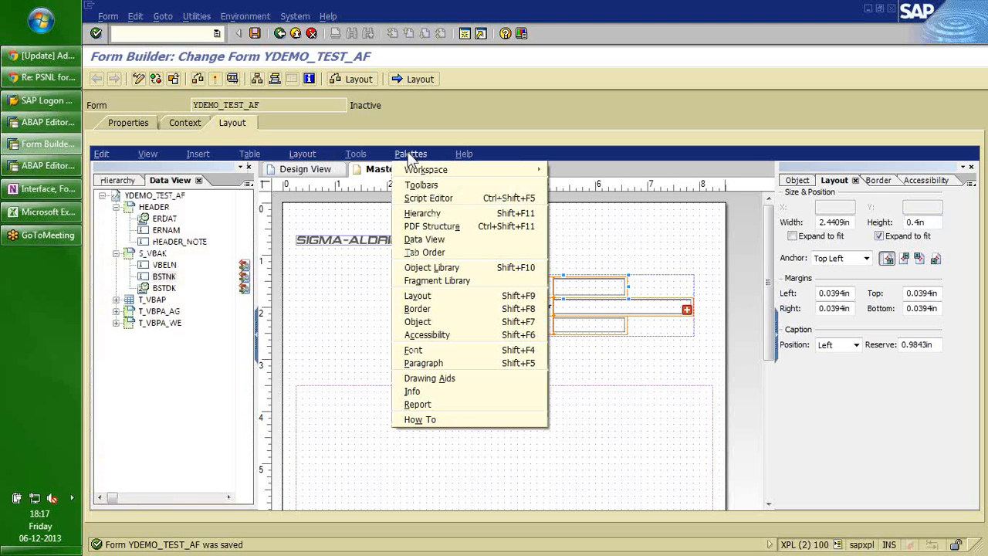
pyautogui.click(432, 378)
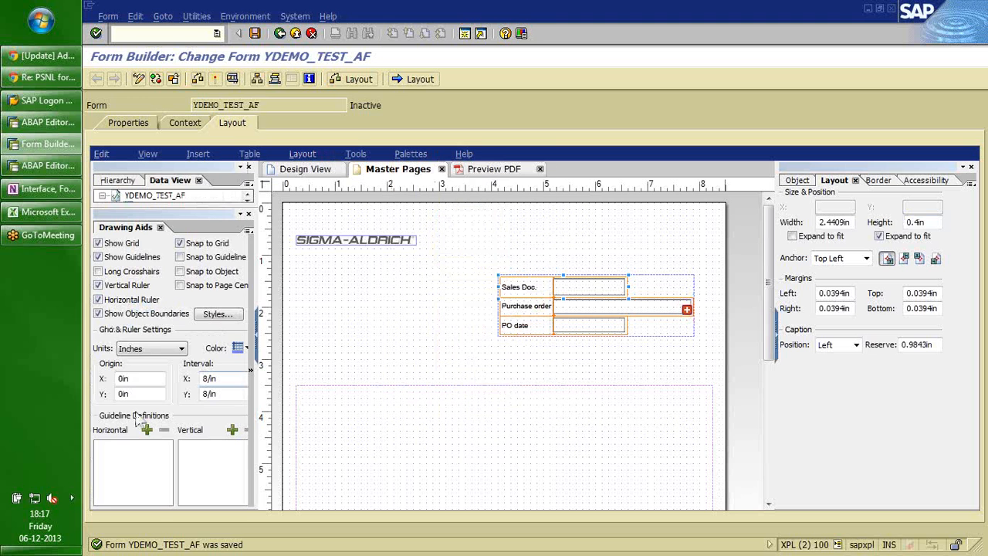
pyautogui.click(183, 349)
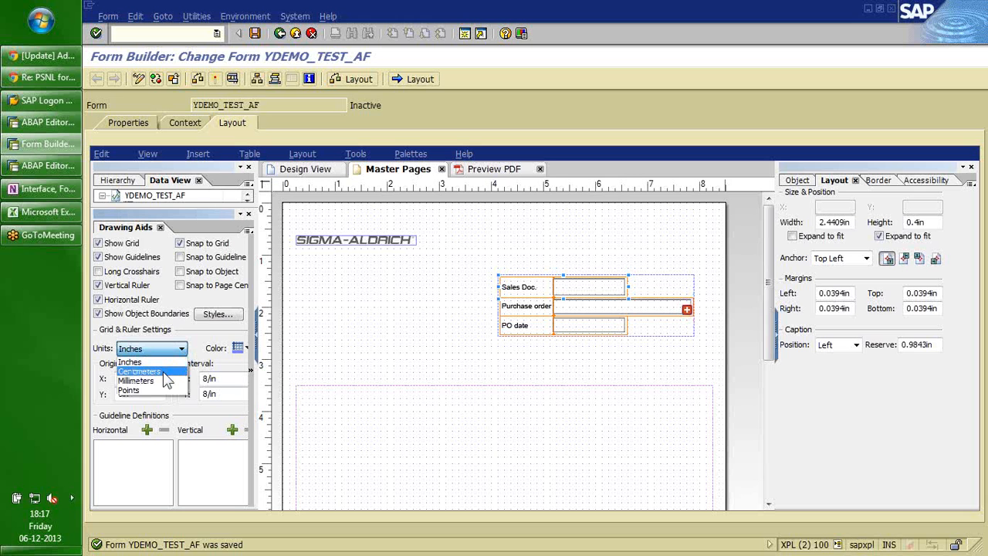
pyautogui.click(163, 373)
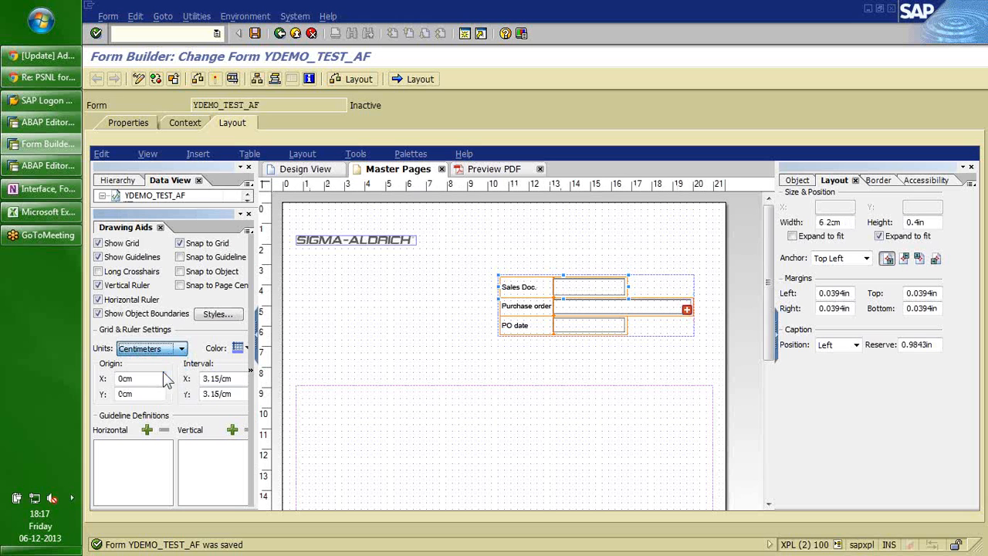
pyautogui.click(248, 213)
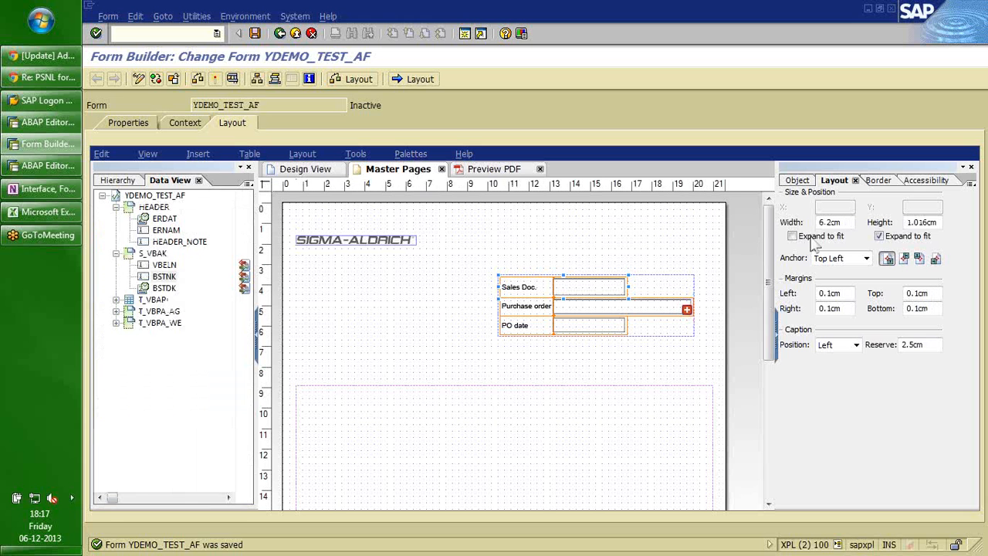
pyautogui.click(937, 225)
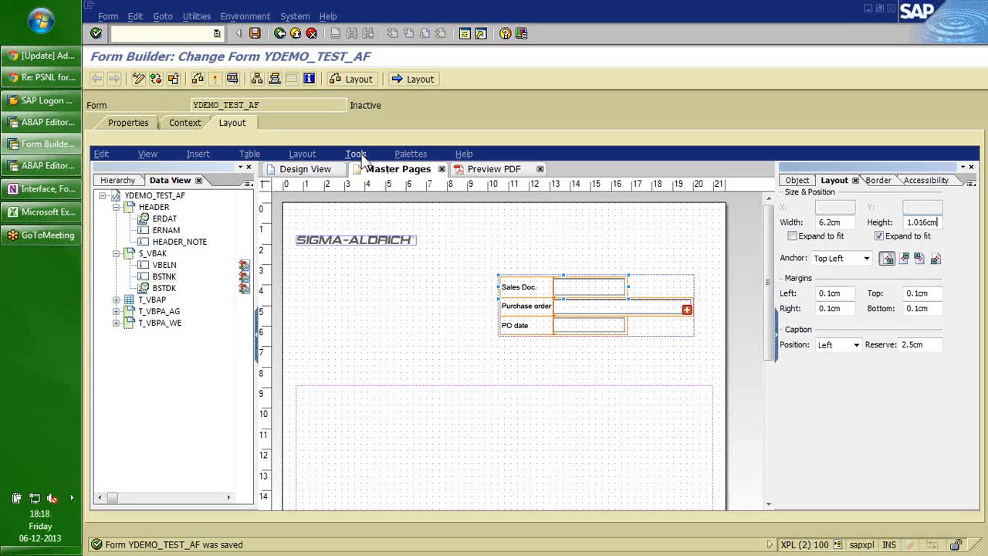
pyautogui.click(419, 157)
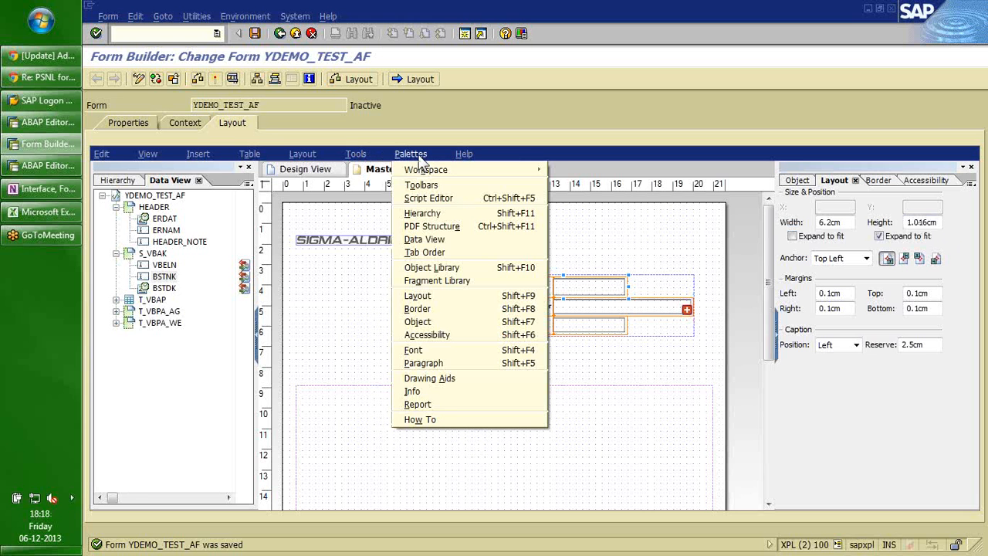
pyautogui.click(431, 379)
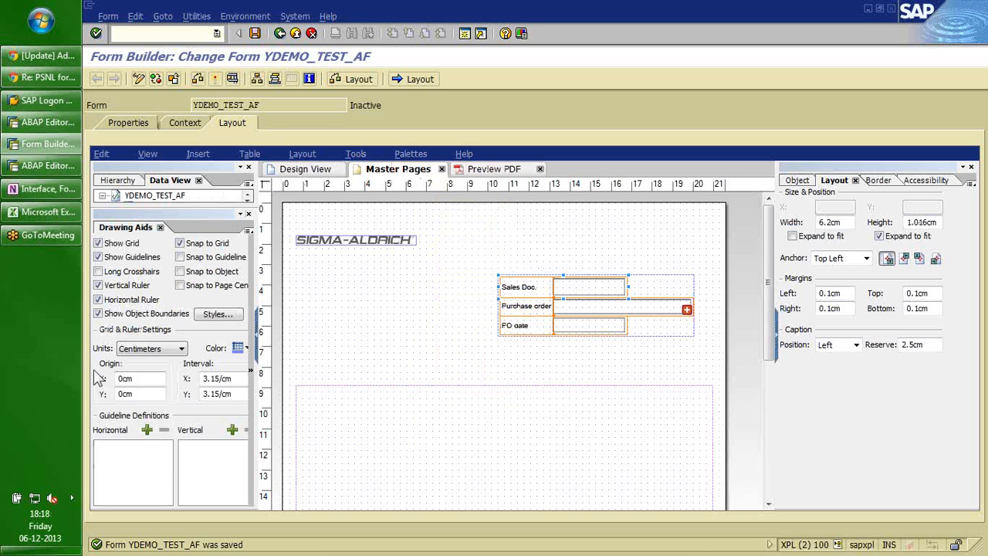
pyautogui.click(180, 349)
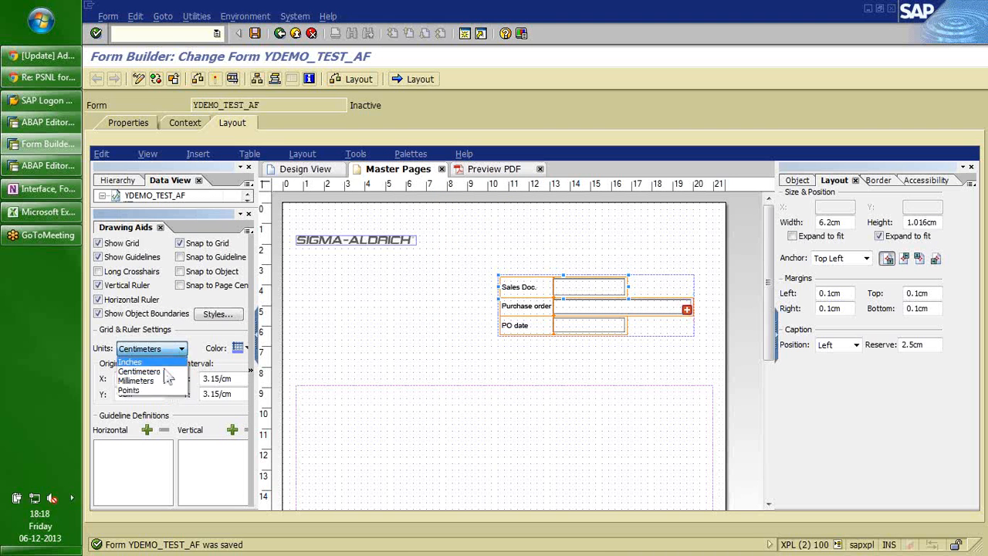
pyautogui.click(142, 376)
pyautogui.click(182, 349)
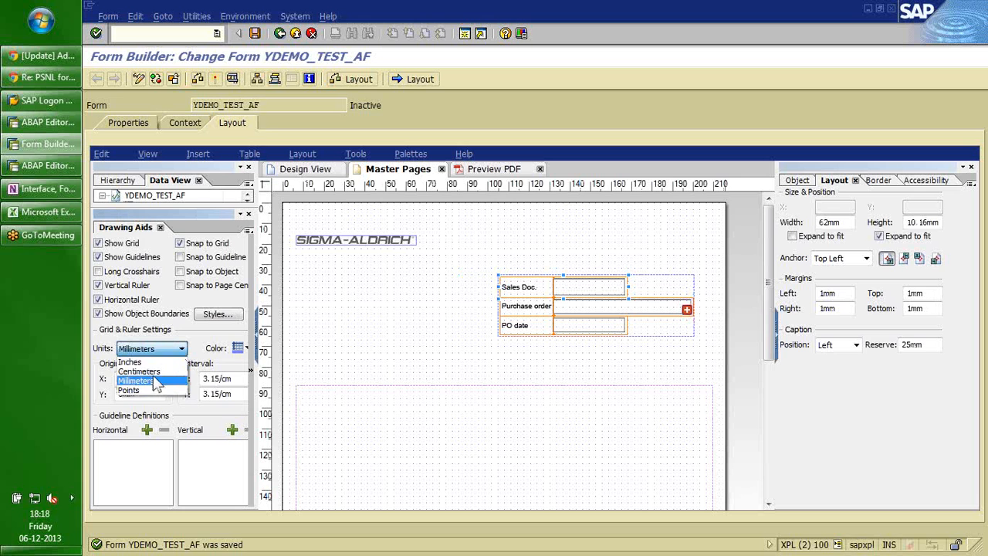
pyautogui.click(141, 372)
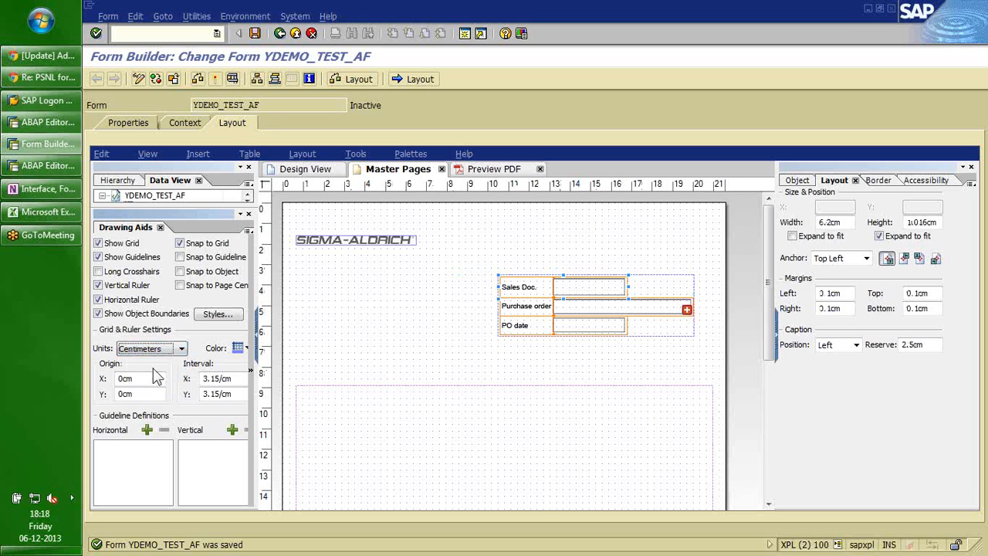
# Set the Sales Doc. field's height to 0.9 cm.
pyautogui.click(400, 315)
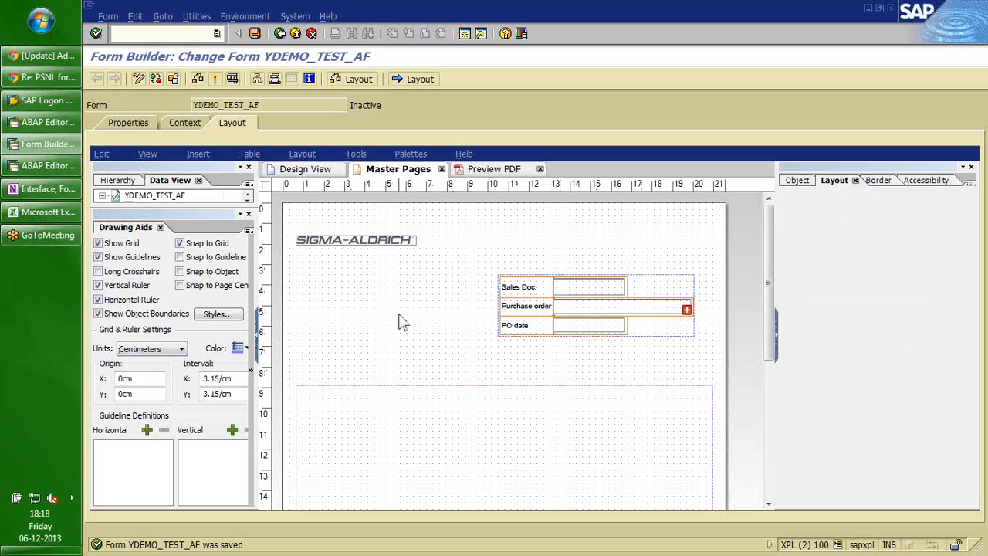
pyautogui.click(575, 290)
pyautogui.click(579, 309)
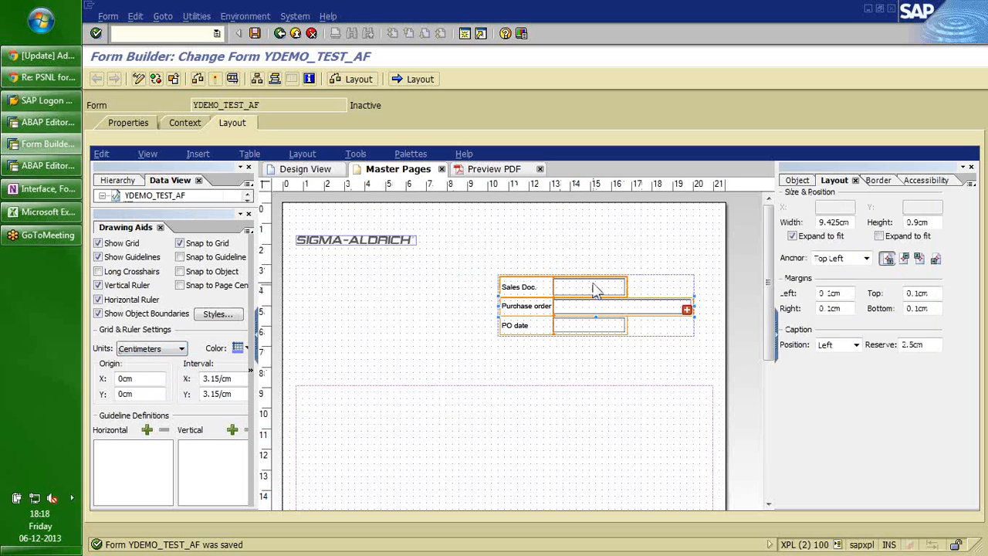
pyautogui.click(595, 289)
pyautogui.click(909, 224)
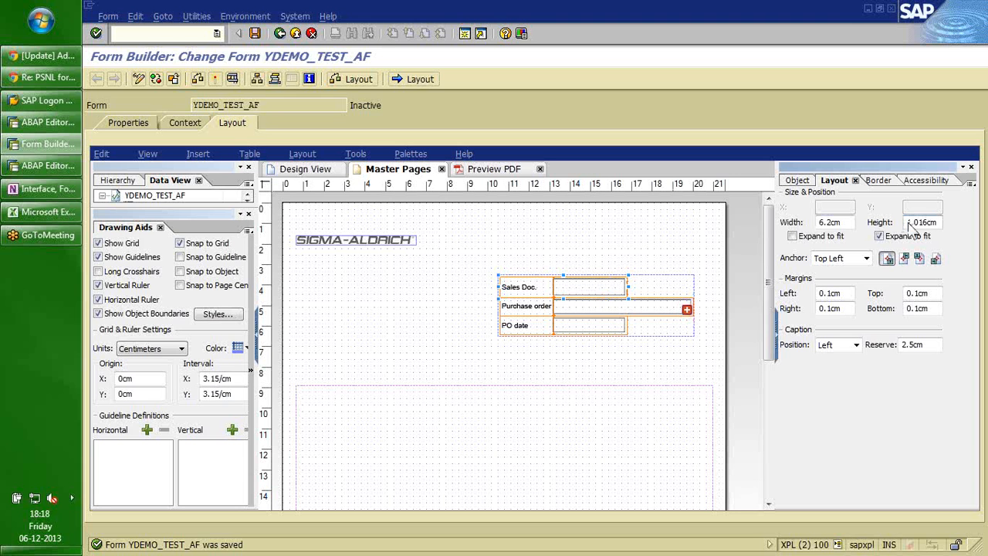
pyautogui.doubleClick(910, 223)
pyautogui.write('.9')
pyautogui.press('Return')
pyautogui.click(578, 252)
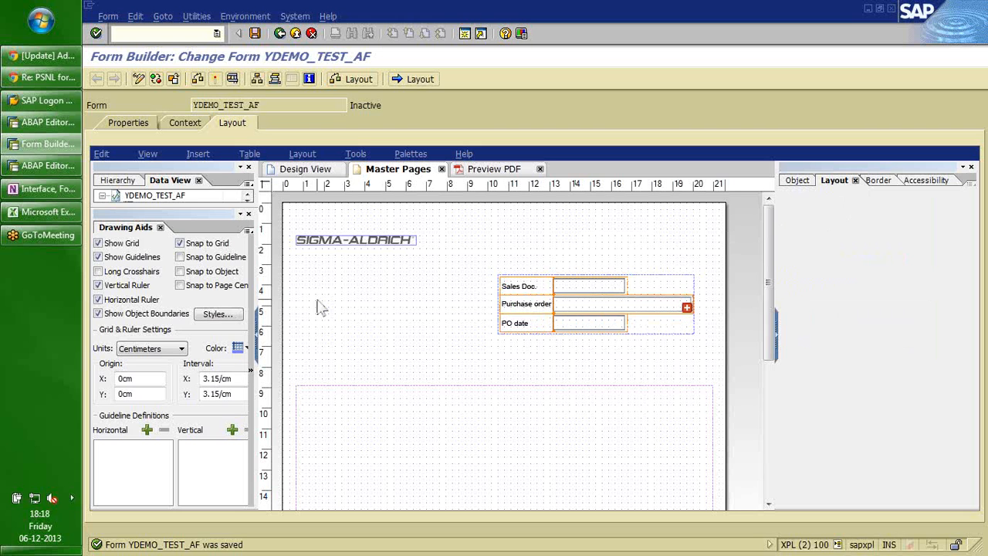
# Widen the S_VBAK group to about 12 cm and stretch the Purchase order field to 12.28 cm.
pyautogui.click(577, 307)
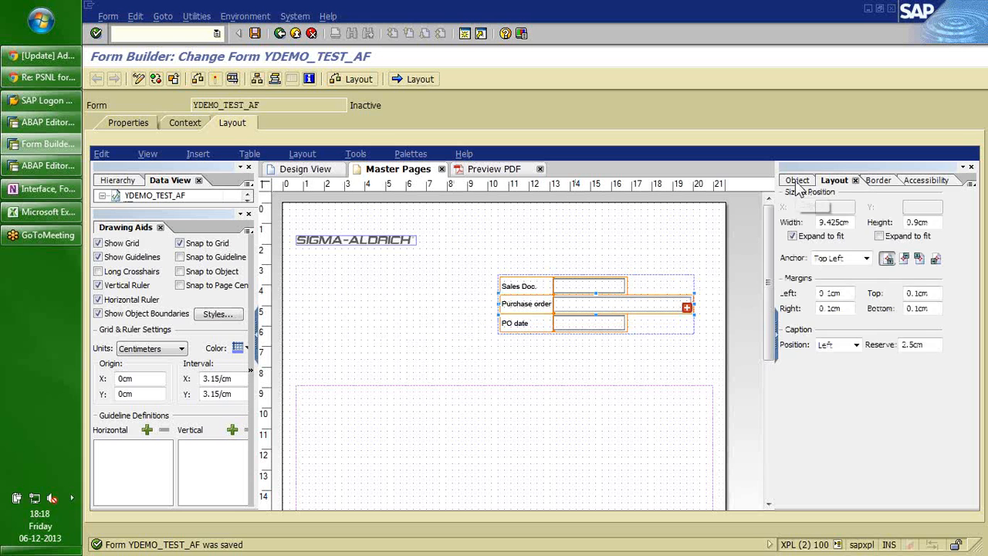
pyautogui.click(798, 182)
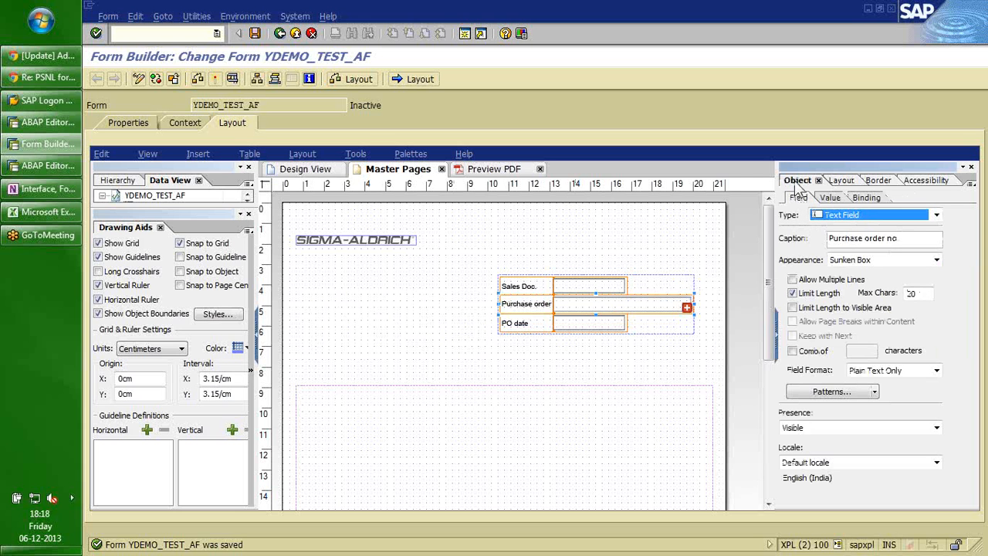
pyautogui.click(840, 180)
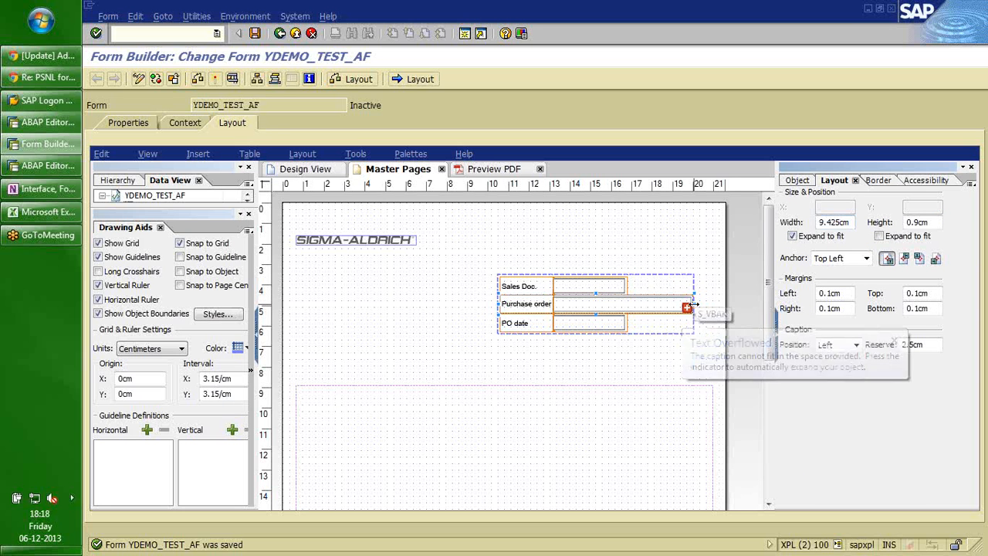
pyautogui.moveTo(695, 304)
pyautogui.mouseDown()
pyautogui.moveTo(716, 305)
pyautogui.moveTo(693, 302)
pyautogui.mouseUp()
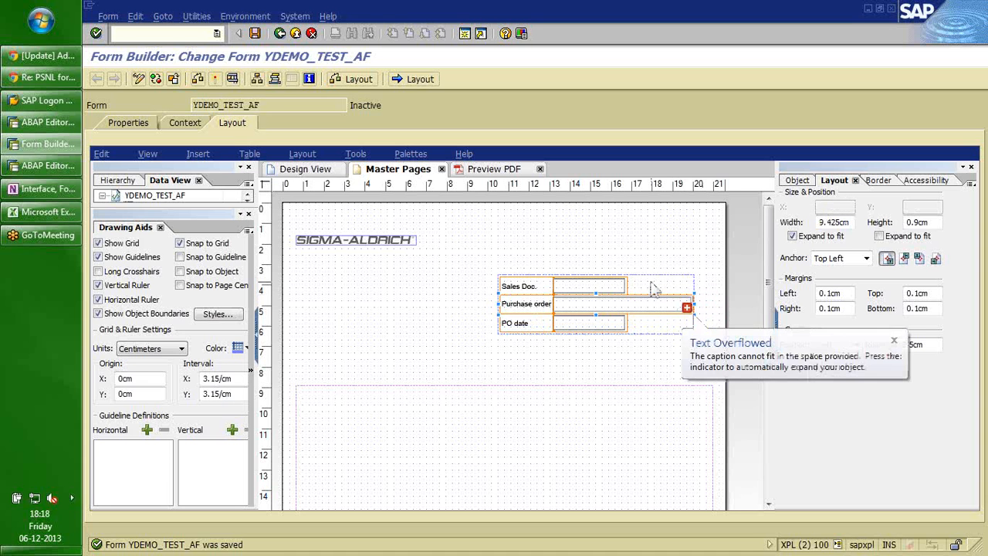
pyautogui.moveTo(651, 282); pyautogui.dragTo(600, 283)
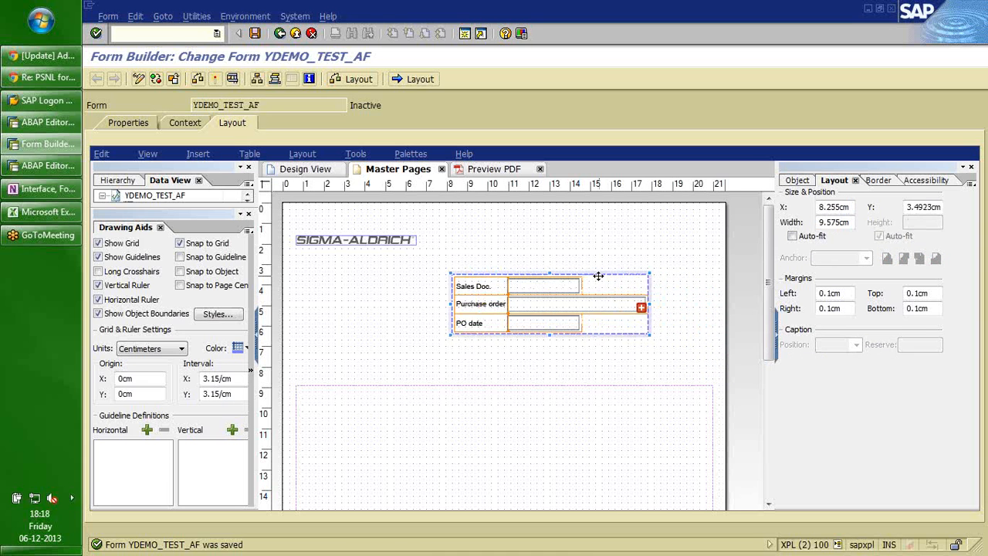
pyautogui.moveTo(650, 306); pyautogui.dragTo(707, 307)
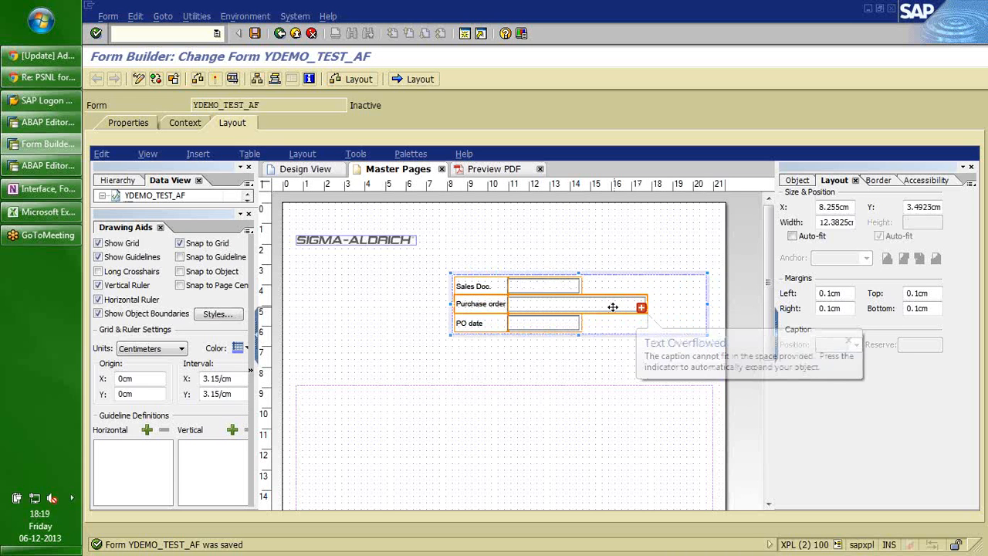
pyautogui.click(641, 306)
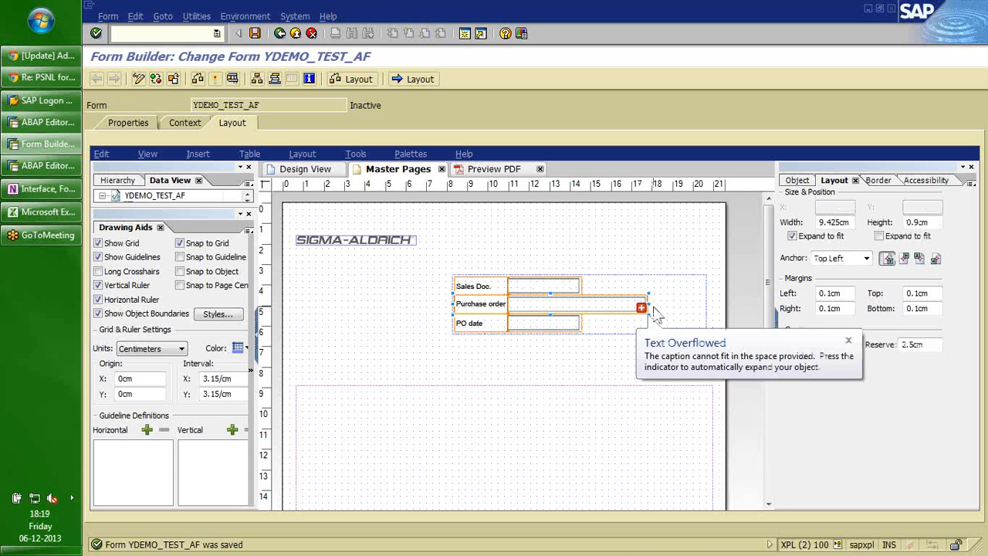
pyautogui.moveTo(648, 306); pyautogui.dragTo(706, 310)
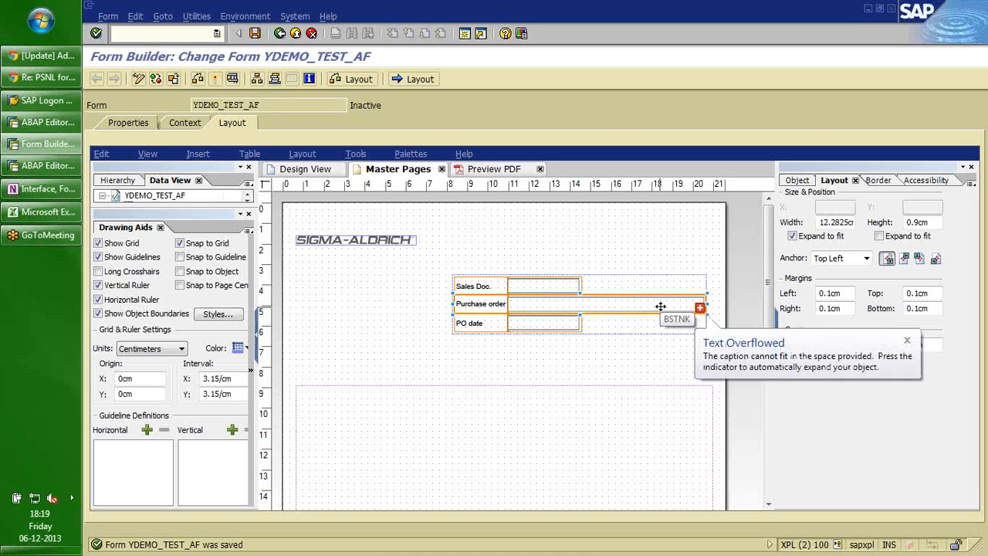
pyautogui.click(798, 181)
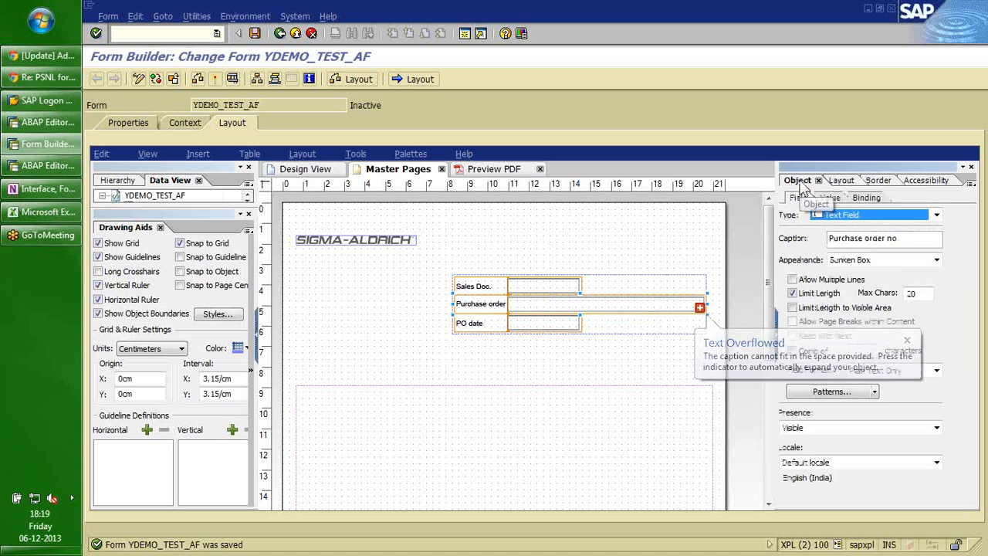
# Bind the Purchase order field to S_VBAK BSTNK.
pyautogui.click(866, 198)
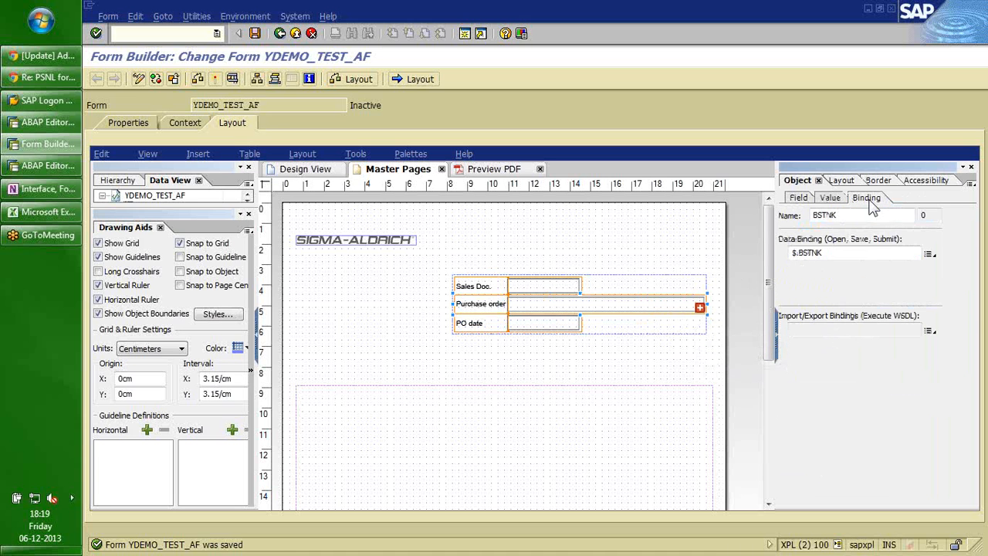
pyautogui.click(928, 253)
pyautogui.moveTo(903, 292)
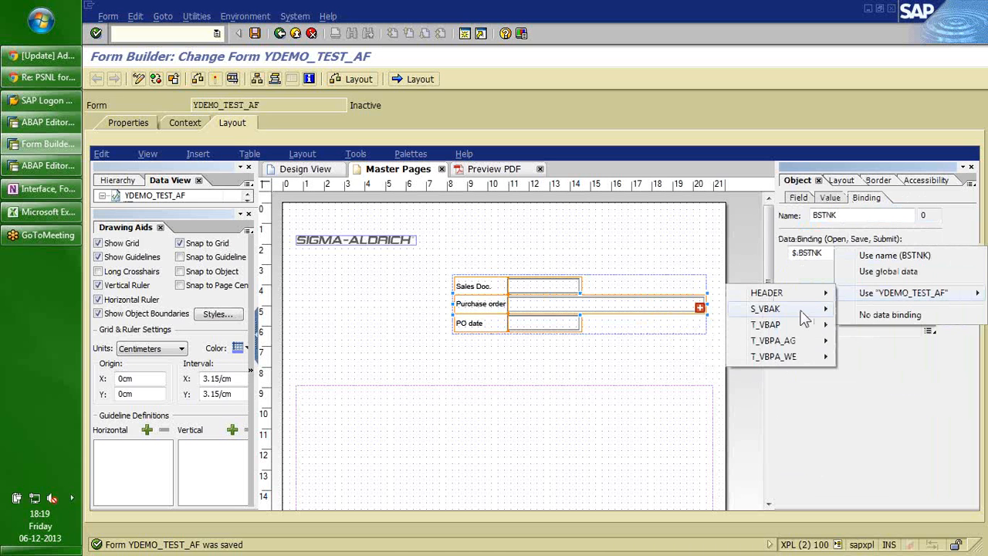
pyautogui.moveTo(801, 317)
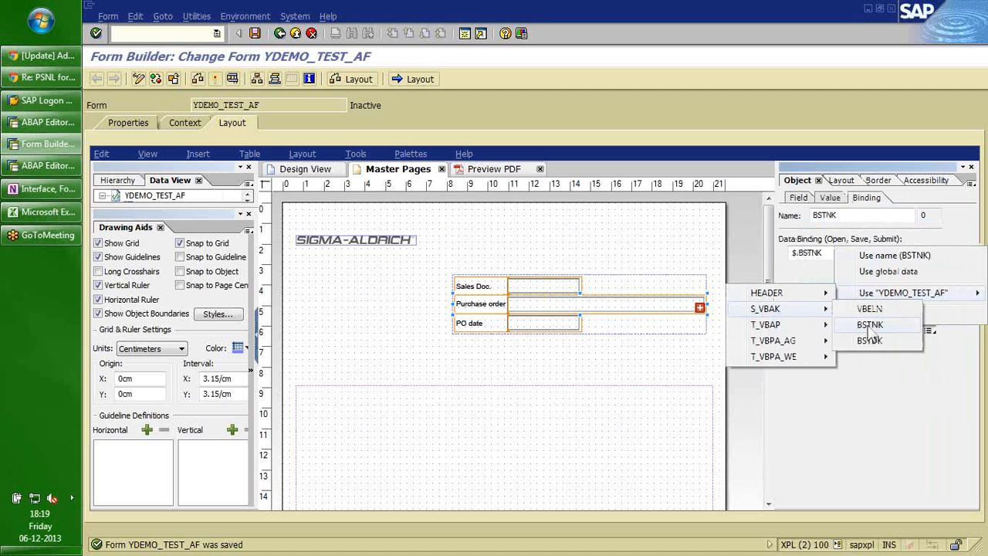
pyautogui.click(870, 324)
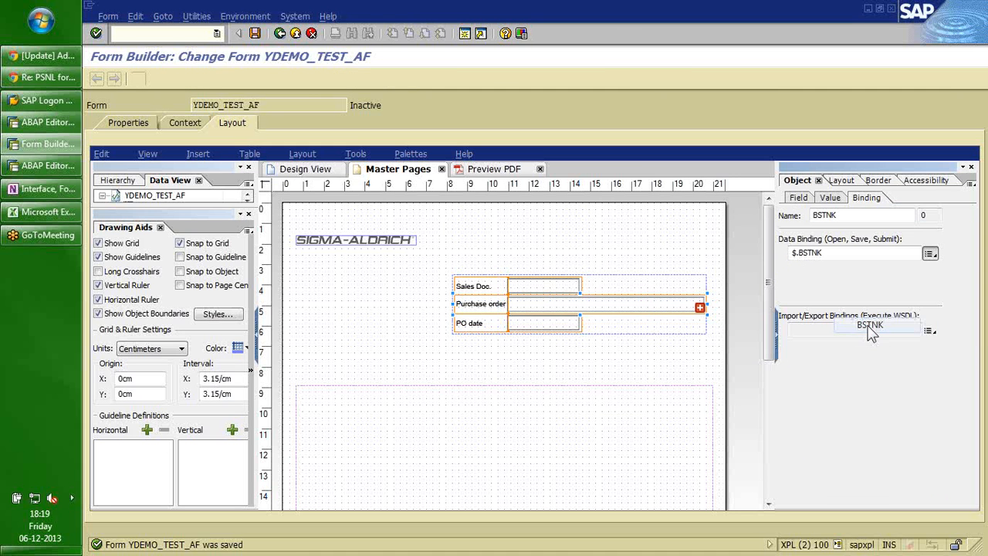
pyautogui.click(469, 377)
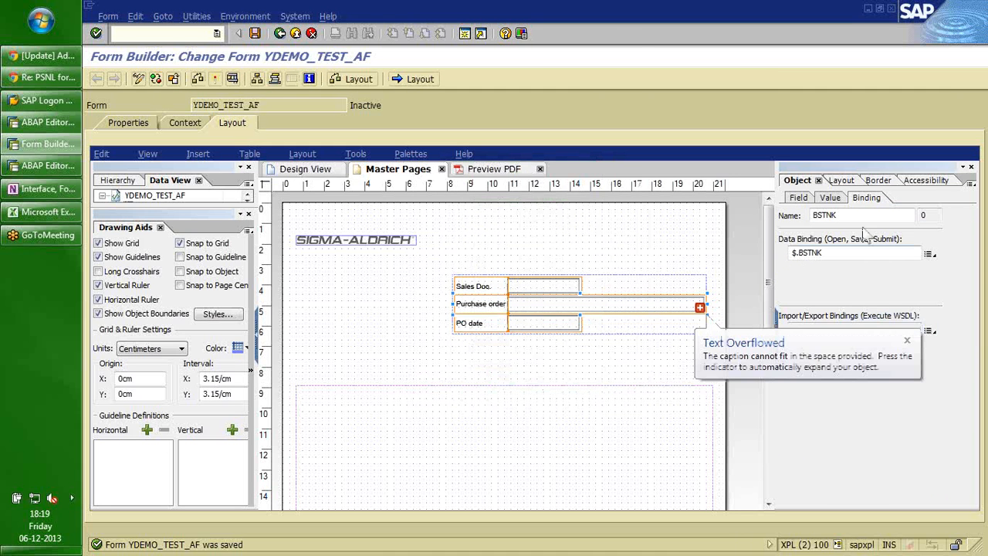
# Compare the character limits on the Sales Doc., PO date and Purchase order fields.
pyautogui.click(798, 198)
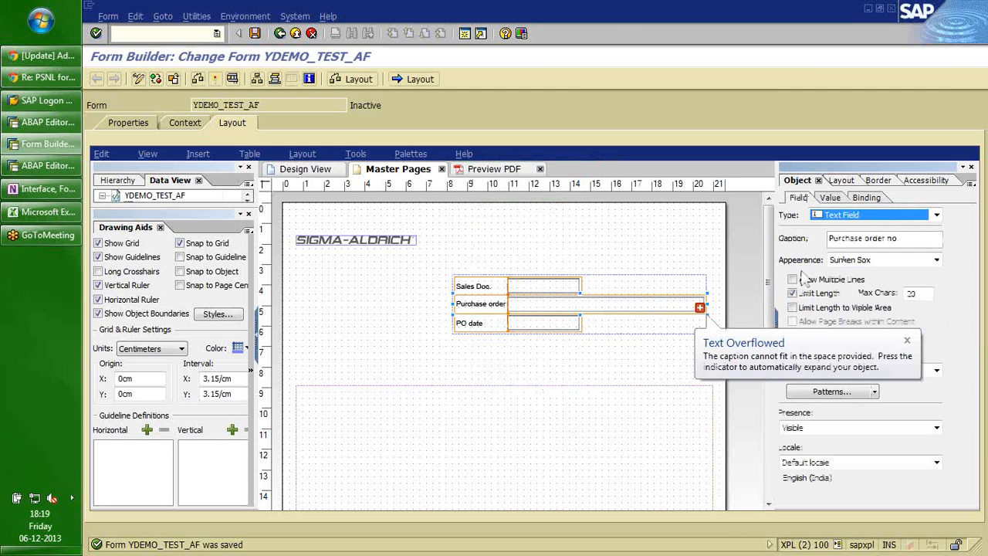
pyautogui.click(925, 294)
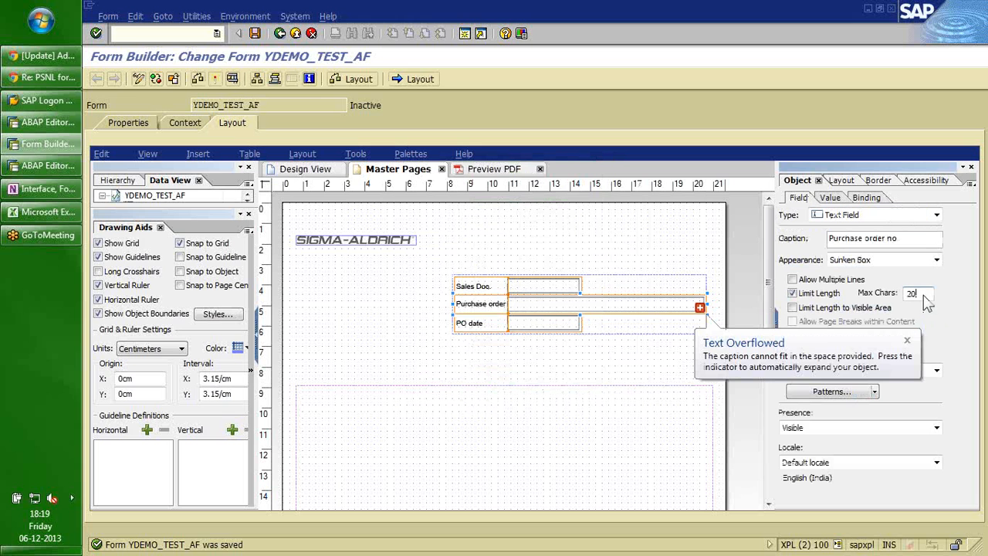
pyautogui.click(908, 341)
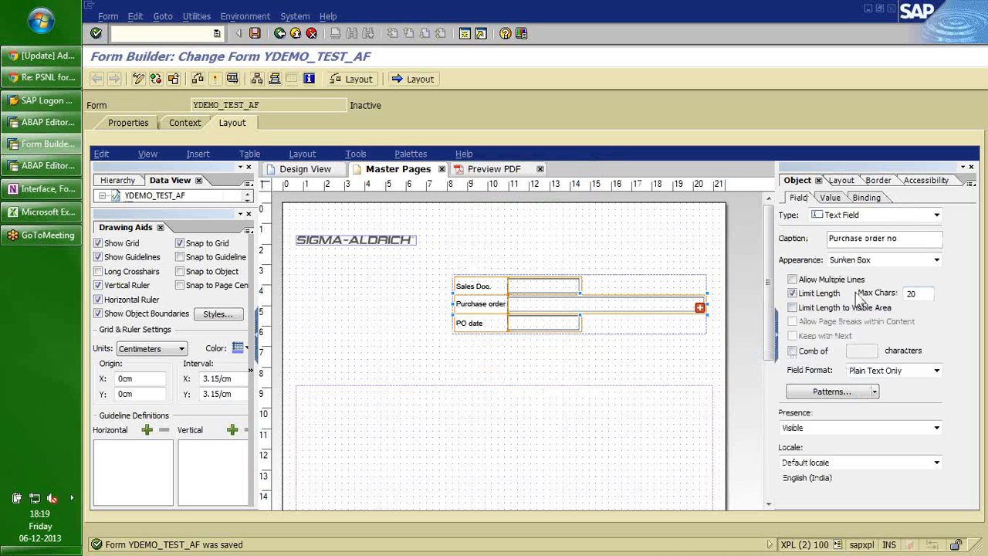
pyautogui.click(557, 290)
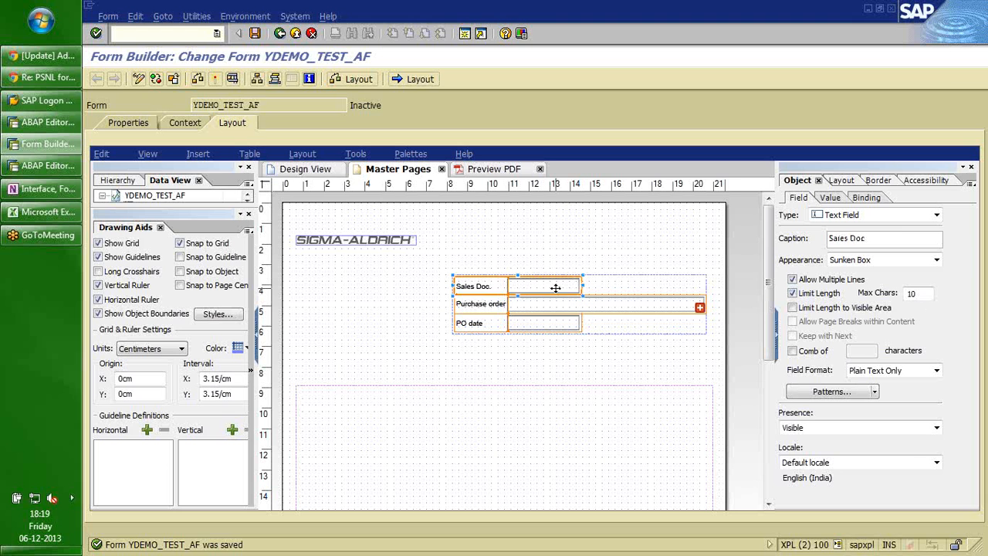
pyautogui.click(928, 293)
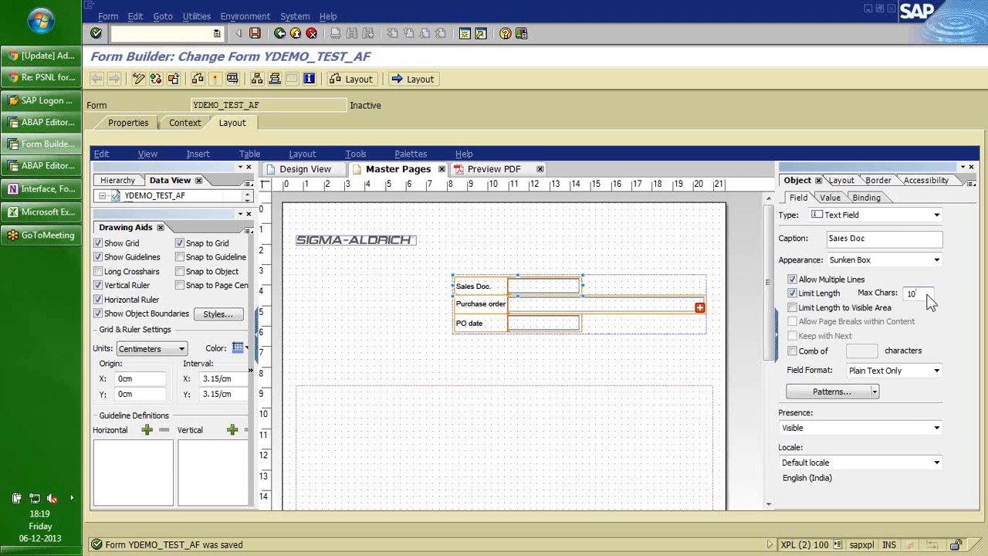
pyautogui.click(567, 325)
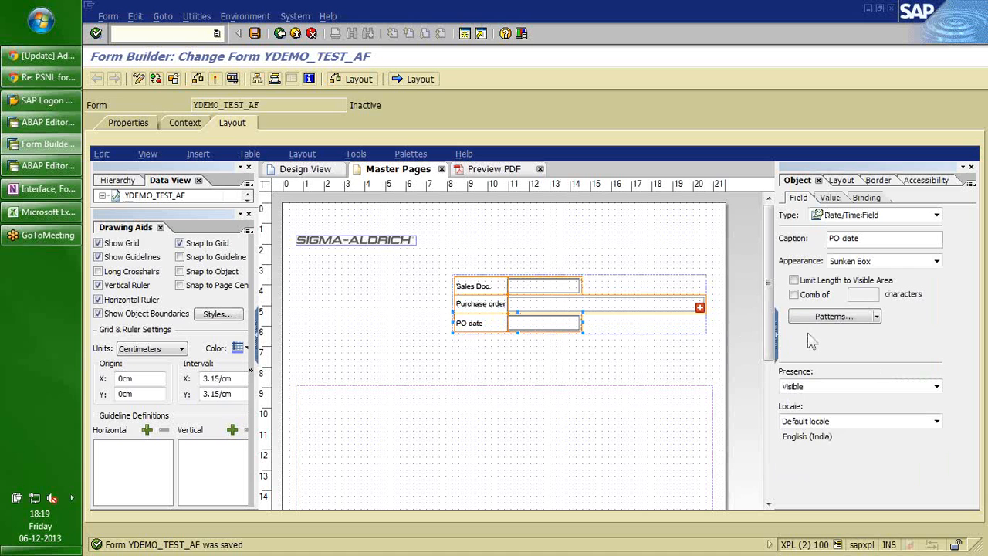
pyautogui.click(609, 307)
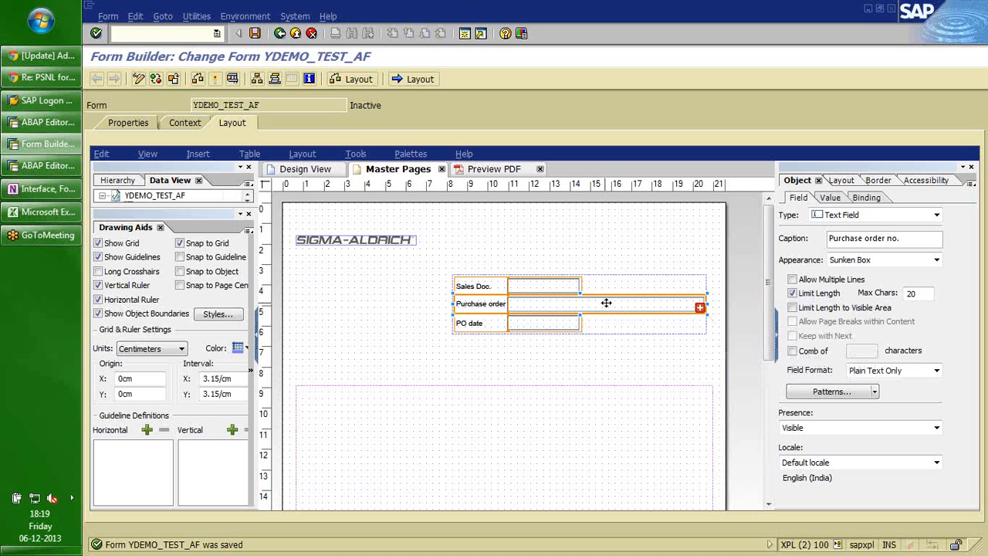
# Untick Limit Length on the Purchase order field, clearing its 20-character maximum.
pyautogui.click(919, 296)
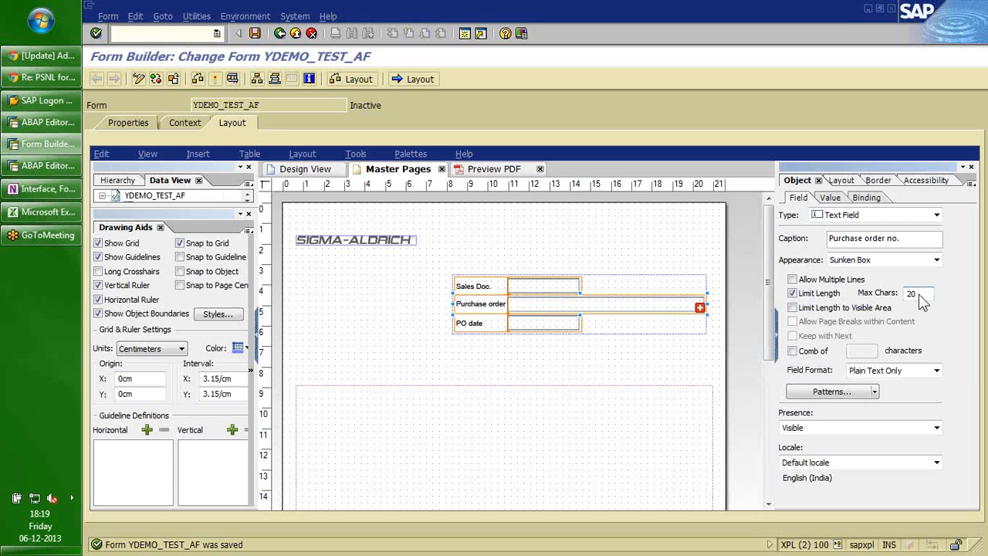
pyautogui.click(793, 294)
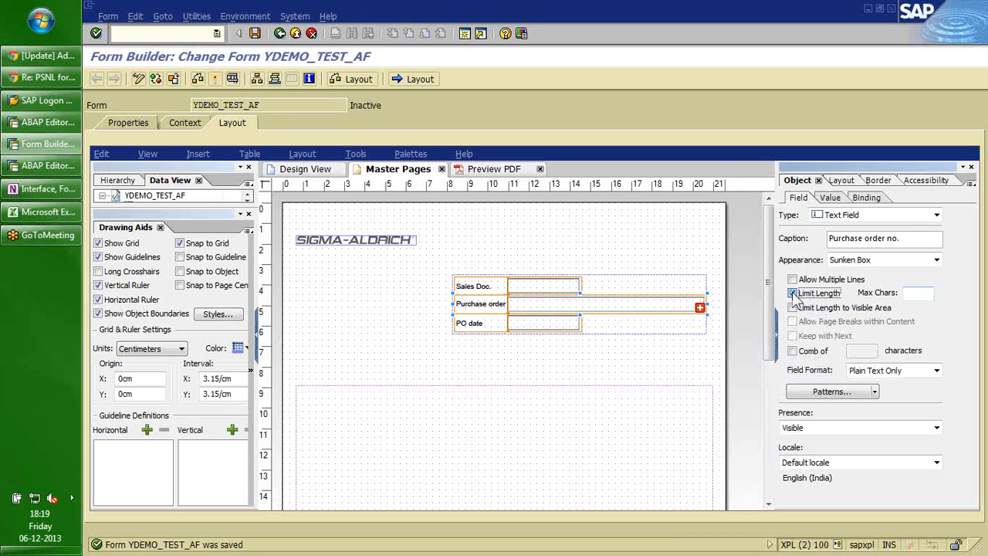
pyautogui.click(792, 294)
pyautogui.click(793, 294)
pyautogui.click(793, 294)
pyautogui.click(793, 294)
pyautogui.click(672, 269)
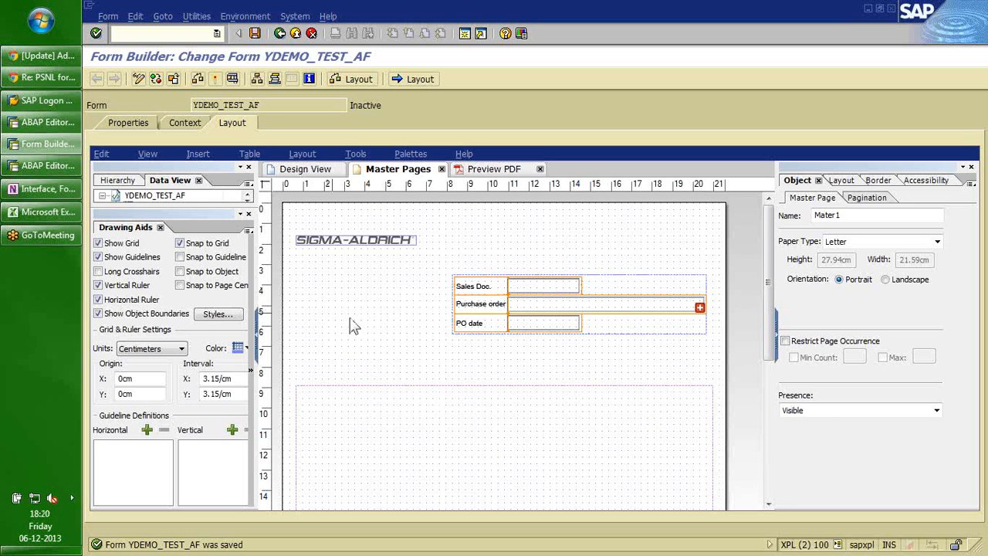
# Shift the subform right and tick Allow Multiple Lines on the Purchase order field.
pyautogui.click(456, 318)
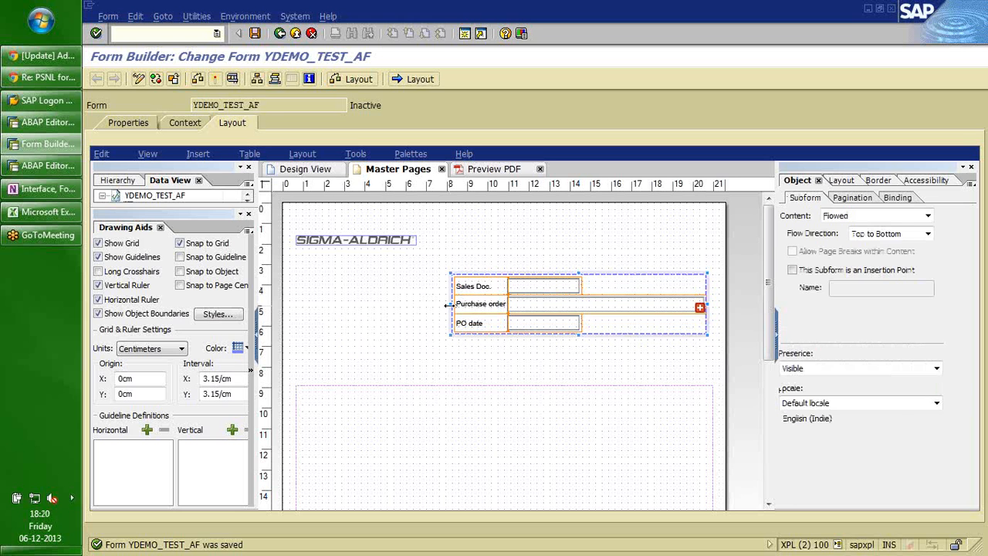
pyautogui.moveTo(451, 305); pyautogui.dragTo(492, 305)
pyautogui.click(521, 312)
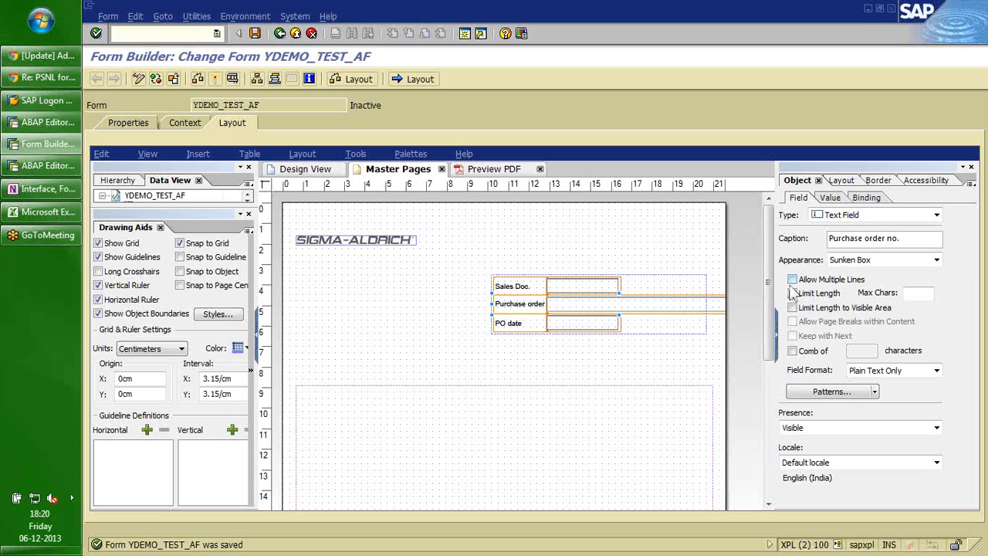
pyautogui.click(792, 280)
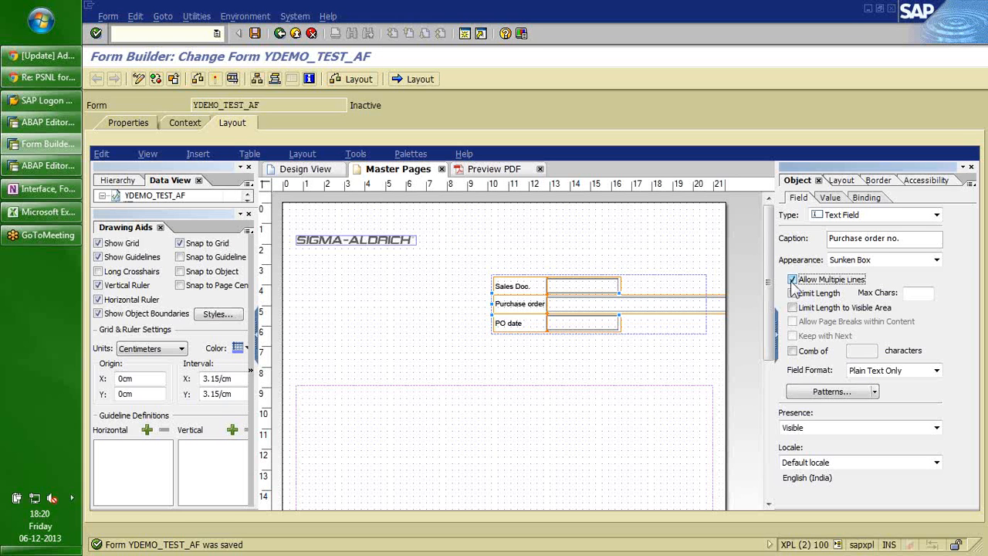
# Turn on height Expand to fit and narrow the field to about 10.38 cm.
pyautogui.click(843, 183)
pyautogui.click(791, 235)
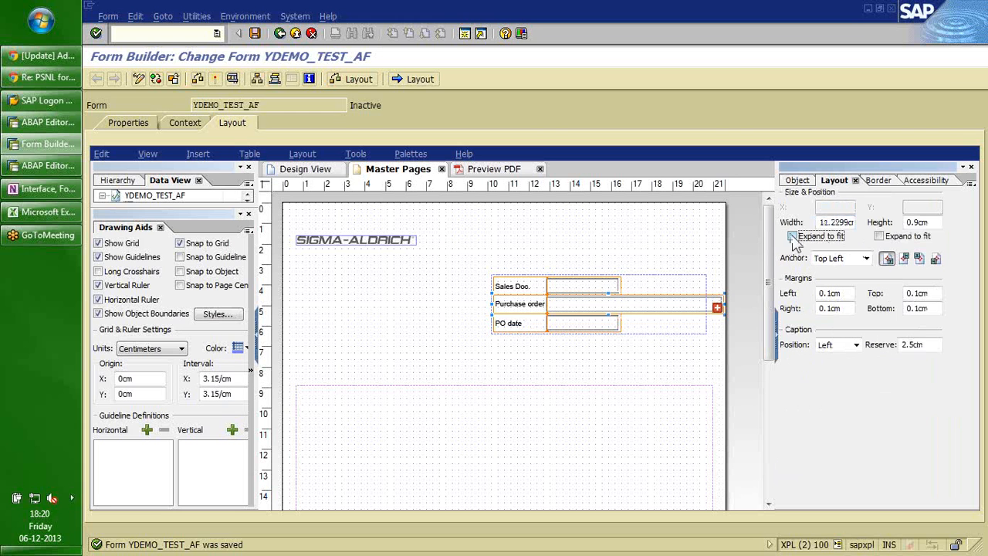
pyautogui.click(879, 236)
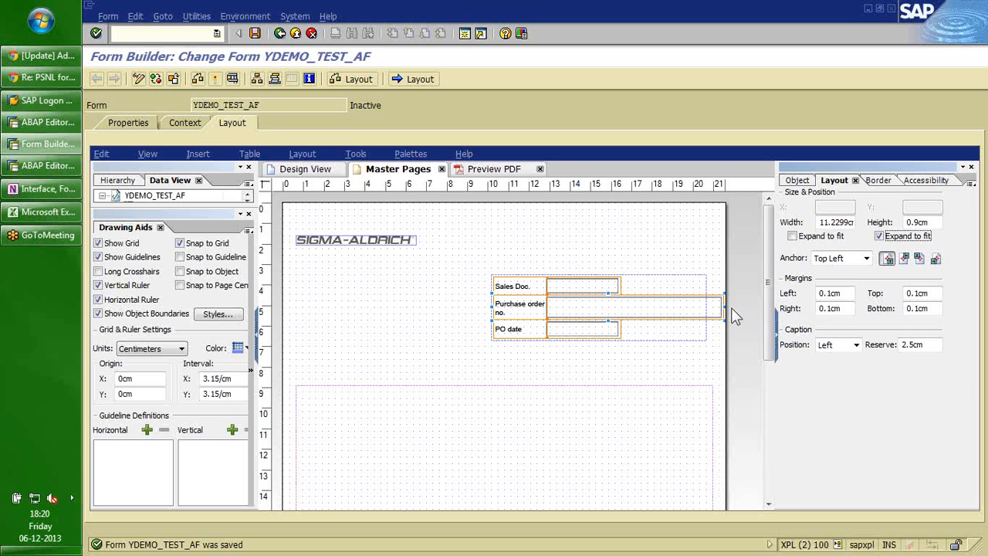
pyautogui.moveTo(723, 307); pyautogui.dragTo(707, 307)
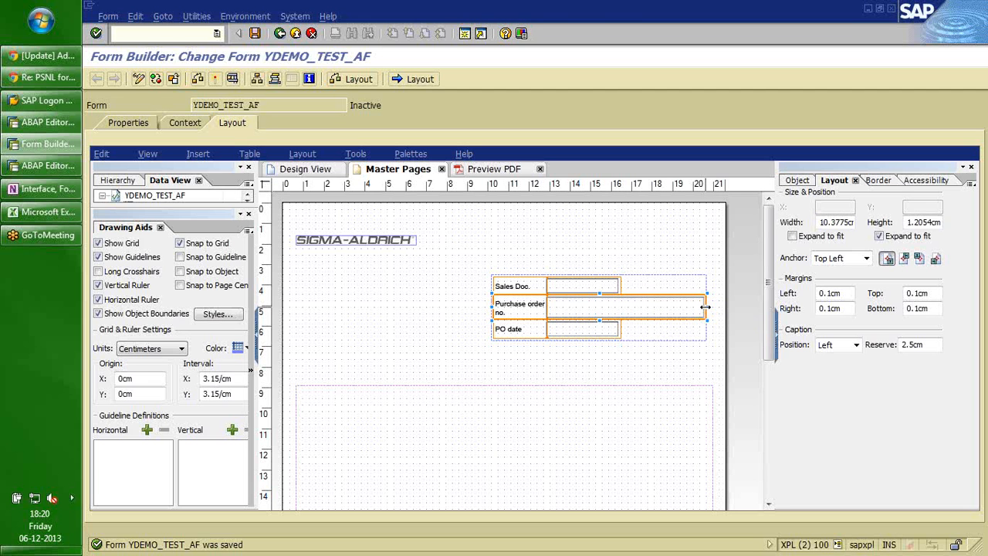
pyautogui.click(479, 311)
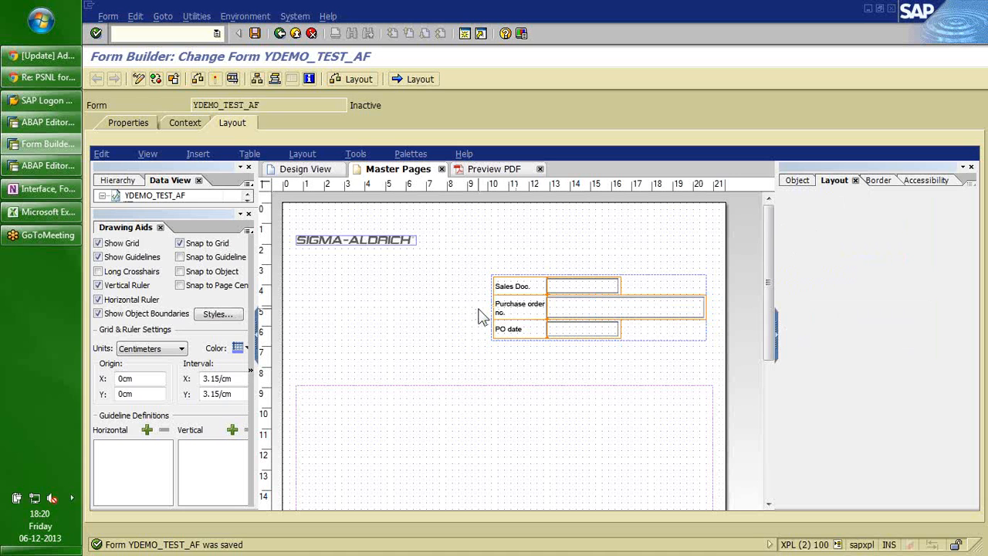
pyautogui.click(580, 306)
pyautogui.click(801, 182)
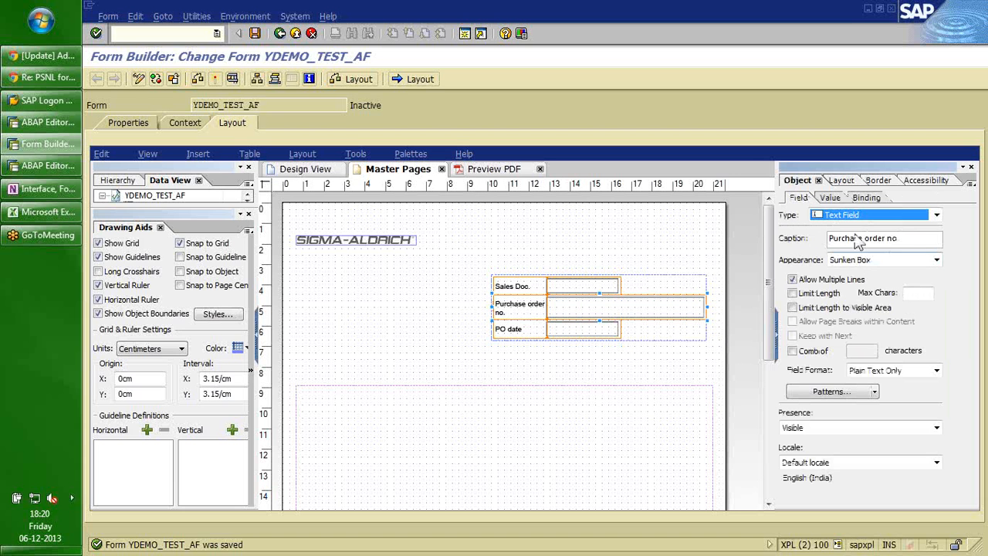
# Set the Purchase order field's default value to 'ABCDEFGHIJABCDEFGHIJABCDE'.
pyautogui.click(832, 198)
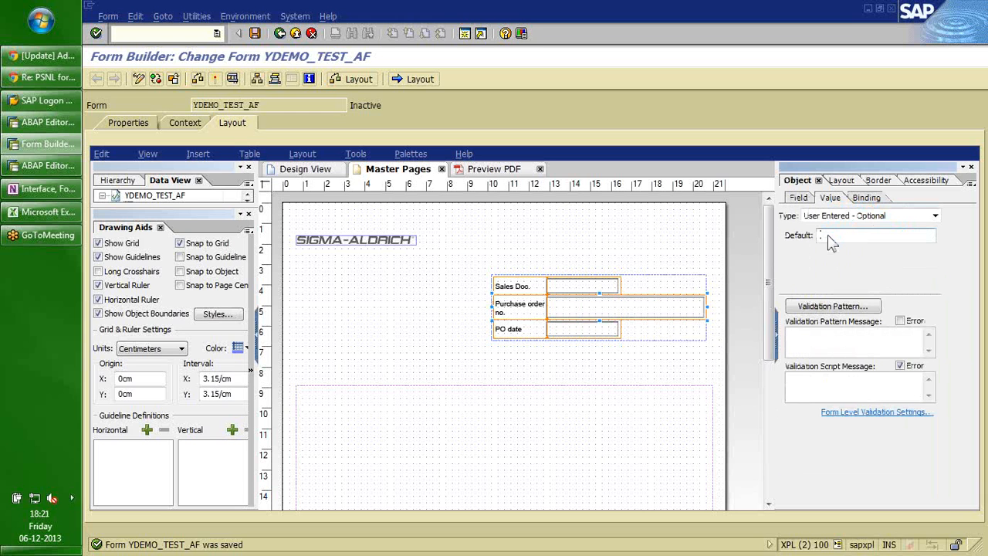
pyautogui.click(823, 235)
pyautogui.write('a')
pyautogui.press('BackSpace')
pyautogui.press('capslock')
pyautogui.write('ABCDE')
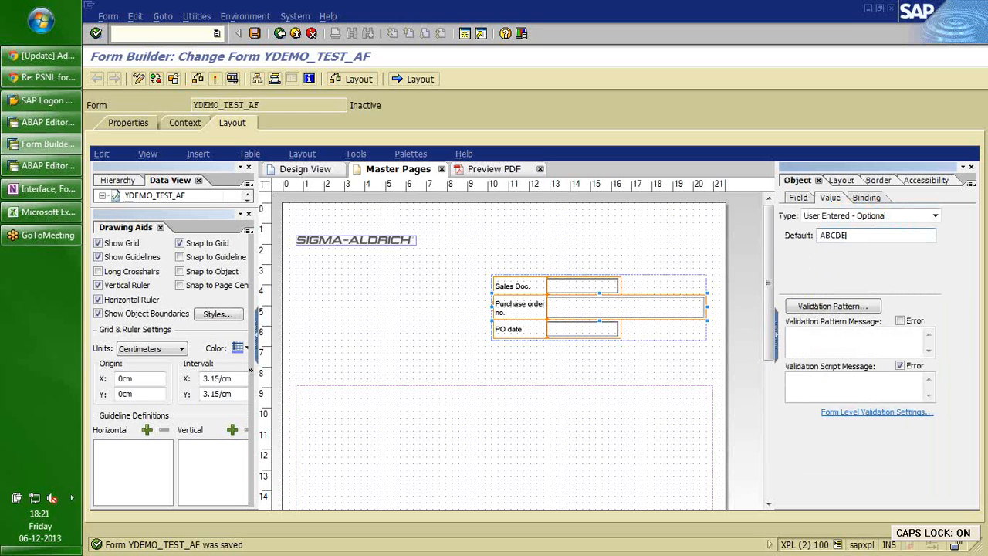
pyautogui.write('FGH')
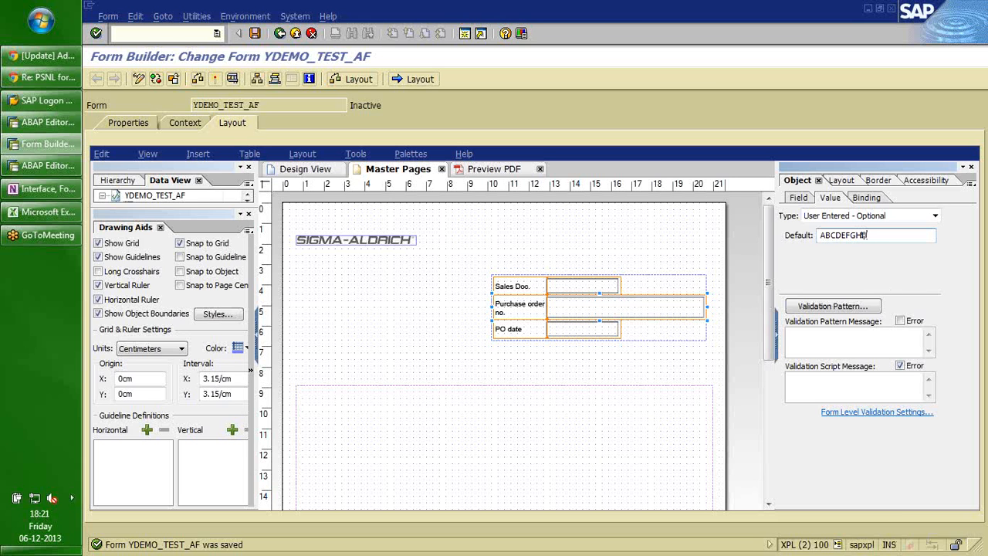
pyautogui.write('IJ')
pyautogui.hotkey('ctrl', 'a')
pyautogui.hotkey('ctrl', 'c')
pyautogui.press('End')
pyautogui.hotkey('ctrl', 'v')
pyautogui.hotkey('ctrl', 'v')
pyautogui.write('AB')
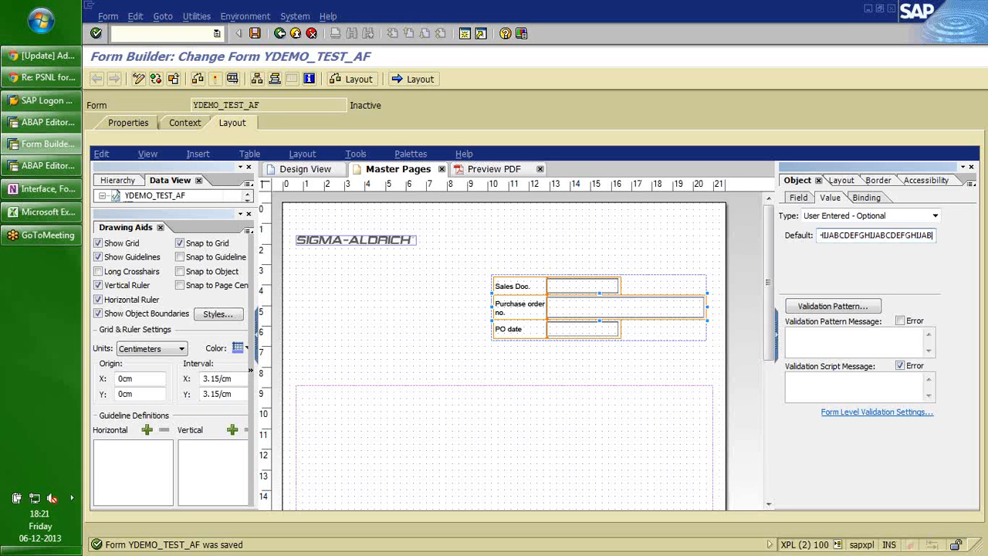
pyautogui.write('CDE')
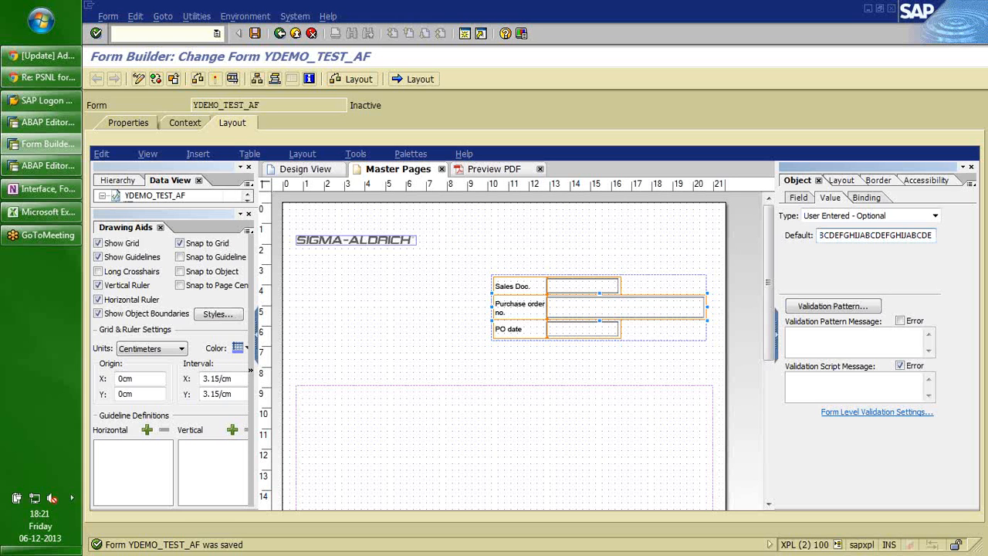
pyautogui.press('Tab')
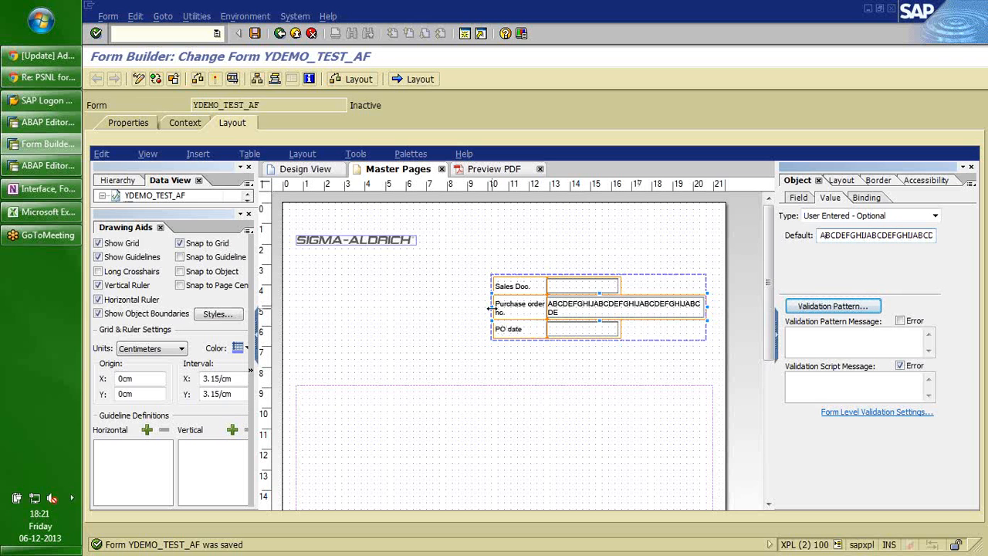
# Widen the Purchase order field and shift its enclosing subform to the left.
pyautogui.moveTo(492, 308); pyautogui.dragTo(473, 306)
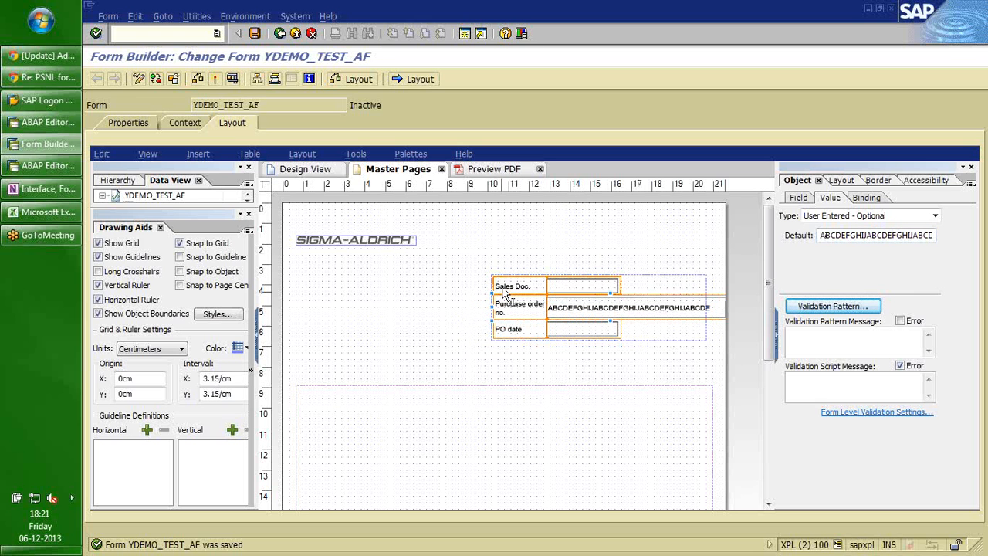
pyautogui.click(490, 305)
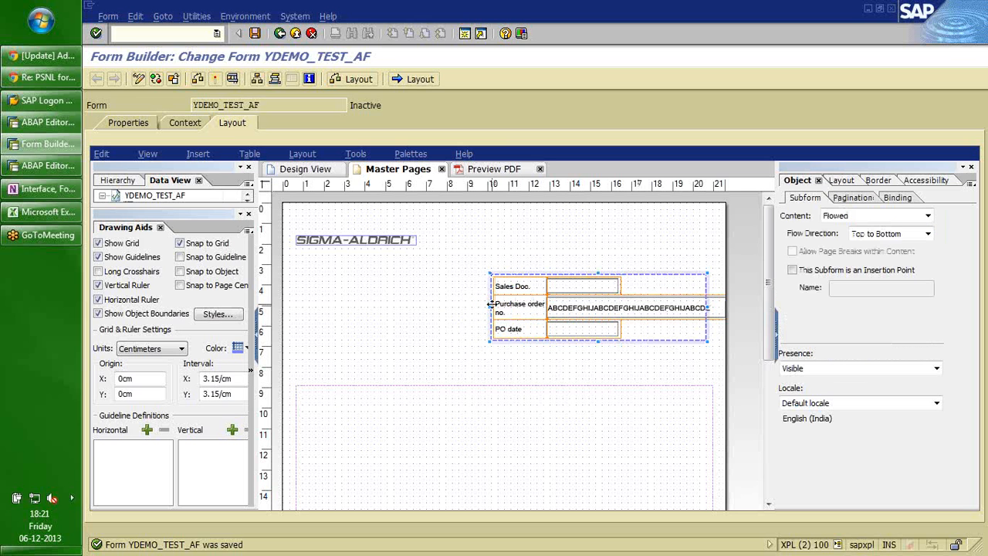
pyautogui.moveTo(490, 304); pyautogui.dragTo(471, 306)
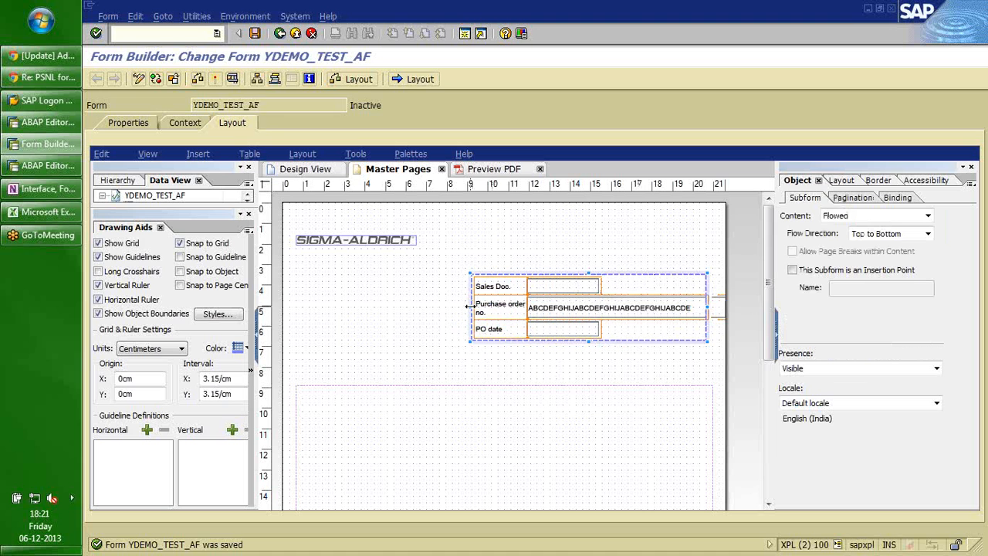
pyautogui.click(710, 306)
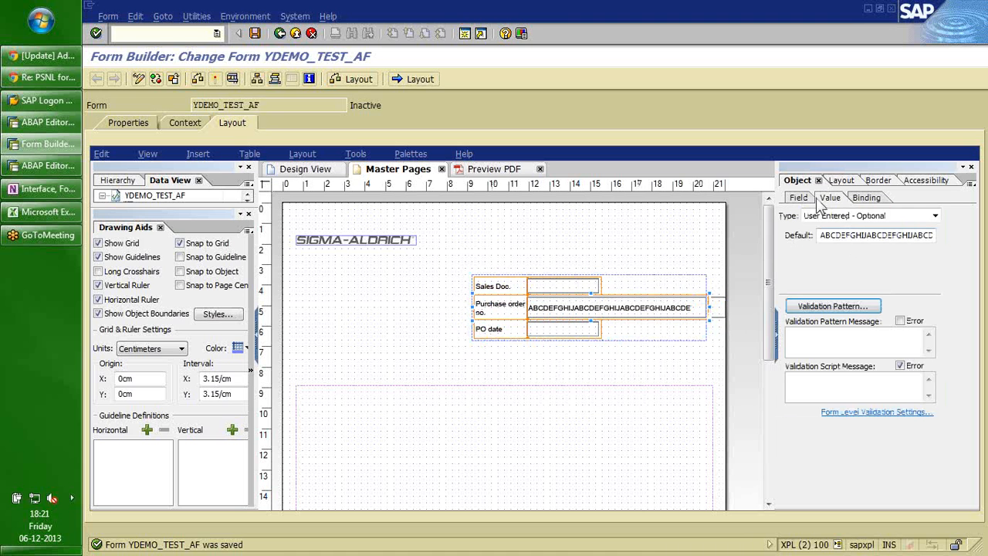
pyautogui.click(839, 184)
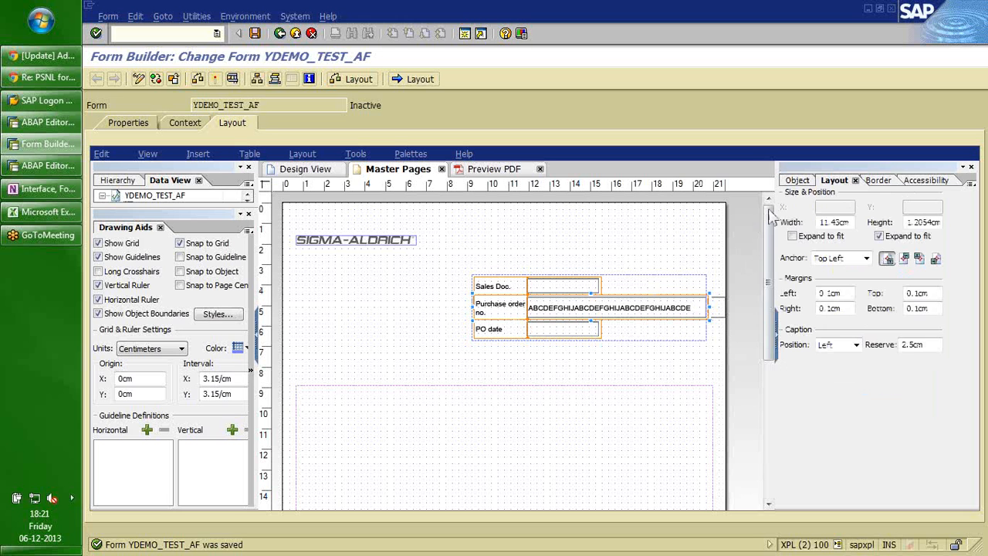
pyautogui.click(797, 182)
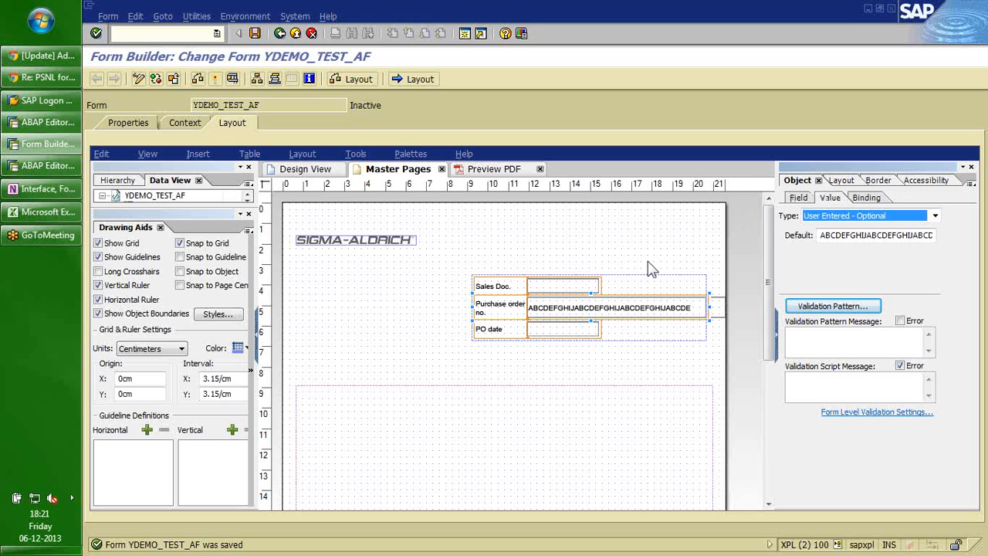
# Clear the Purchase order field's default value.
pyautogui.click(593, 309)
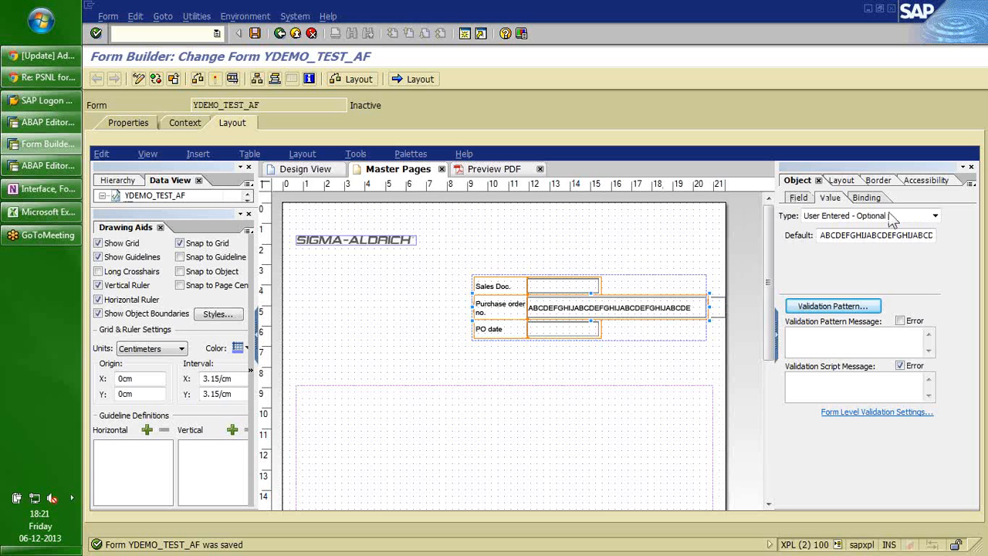
pyautogui.click(839, 238)
pyautogui.doubleClick(842, 240)
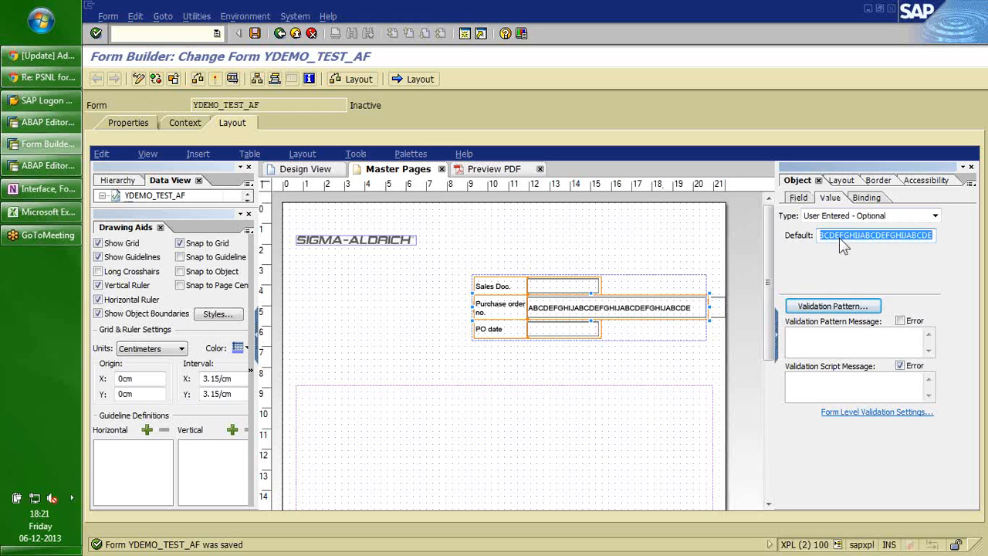
pyautogui.press('Delete')
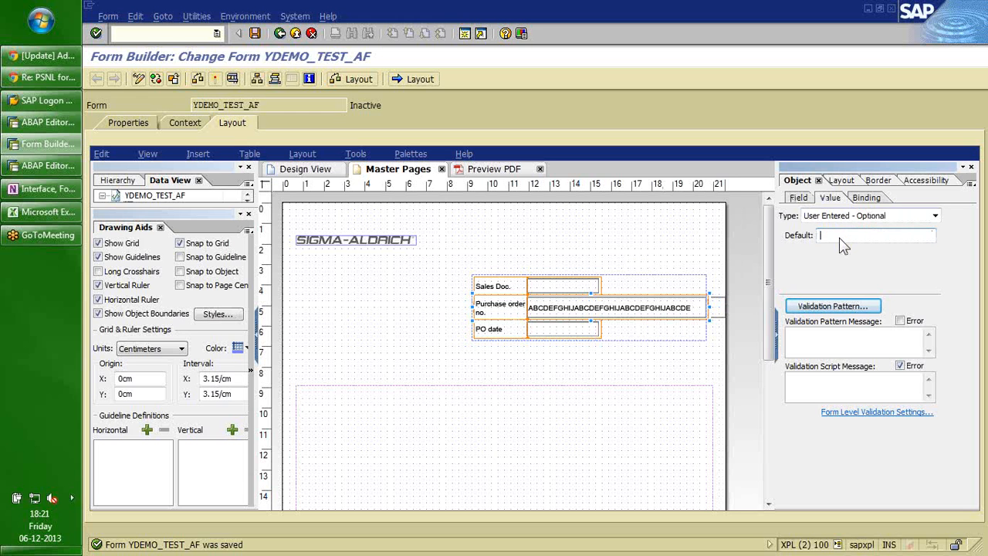
pyautogui.press('Tab')
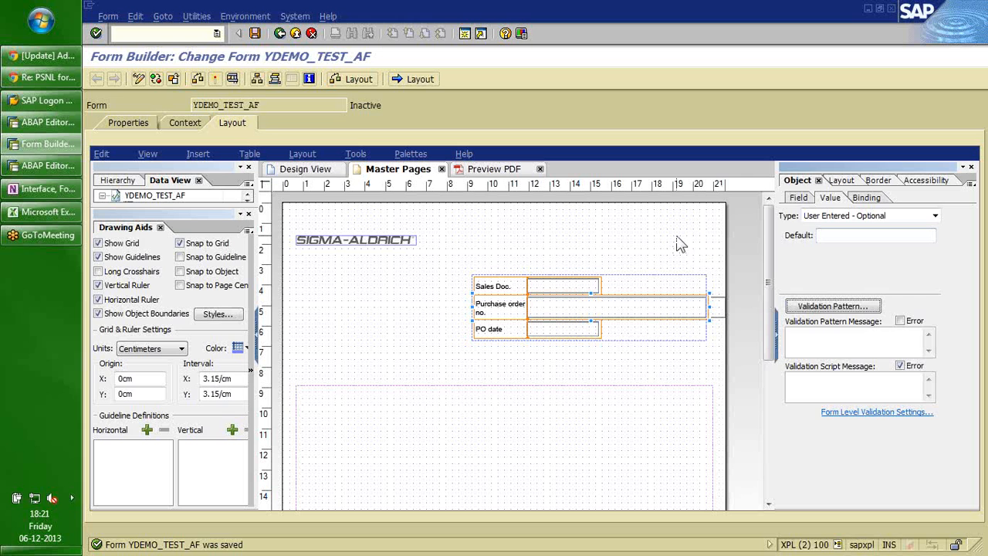
pyautogui.click(679, 244)
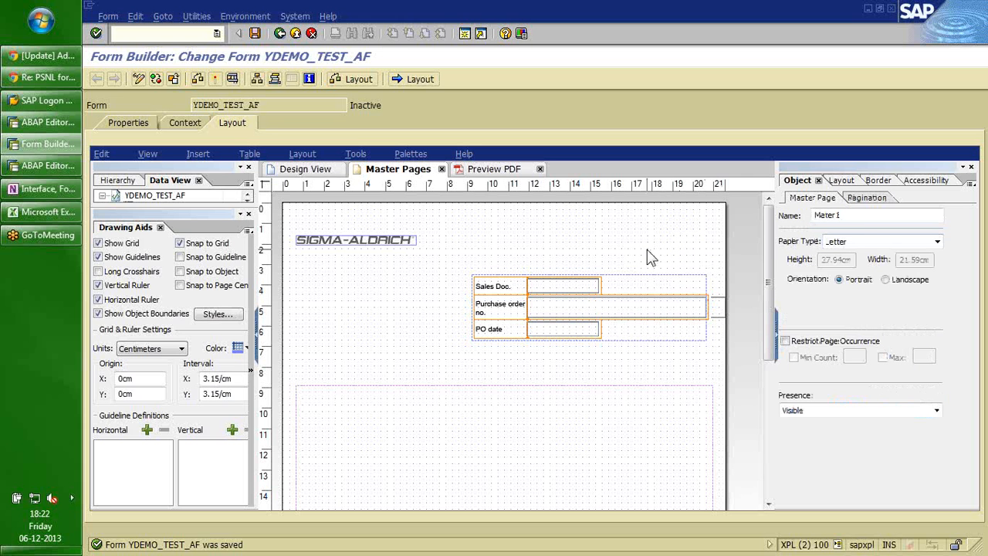
# Turn off height expand-to-fit on Purchase order, then delete the whole three-field block.
pyautogui.click(602, 307)
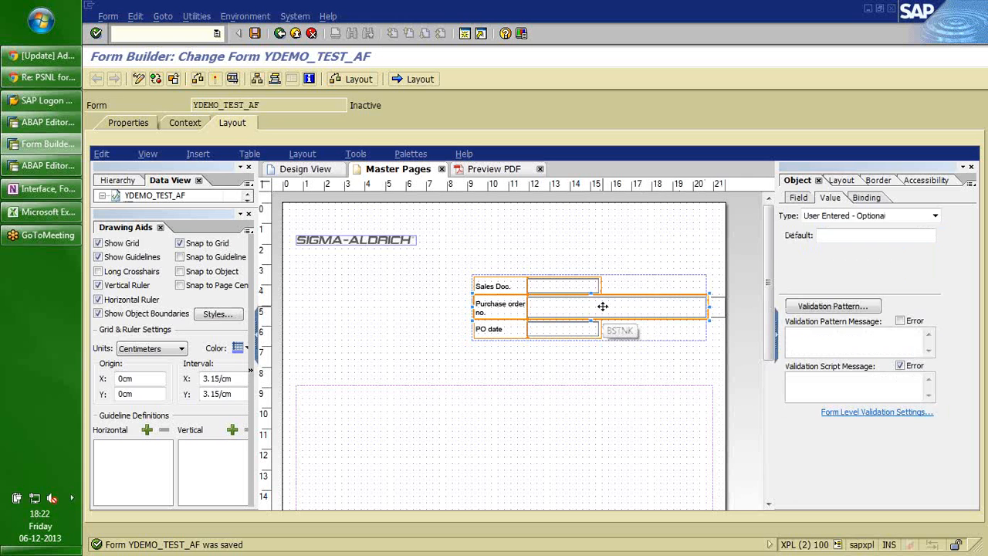
pyautogui.click(555, 251)
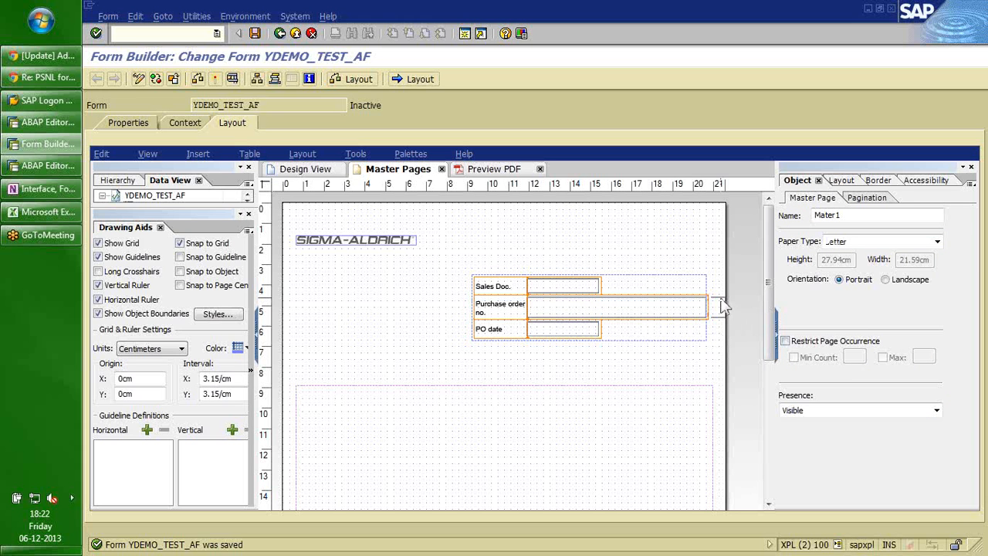
pyautogui.click(494, 276)
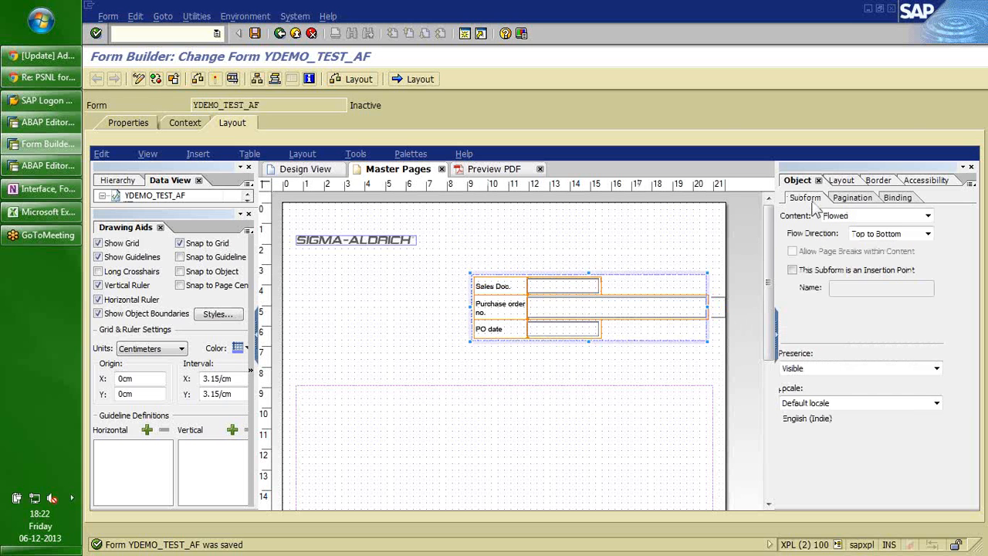
pyautogui.click(664, 305)
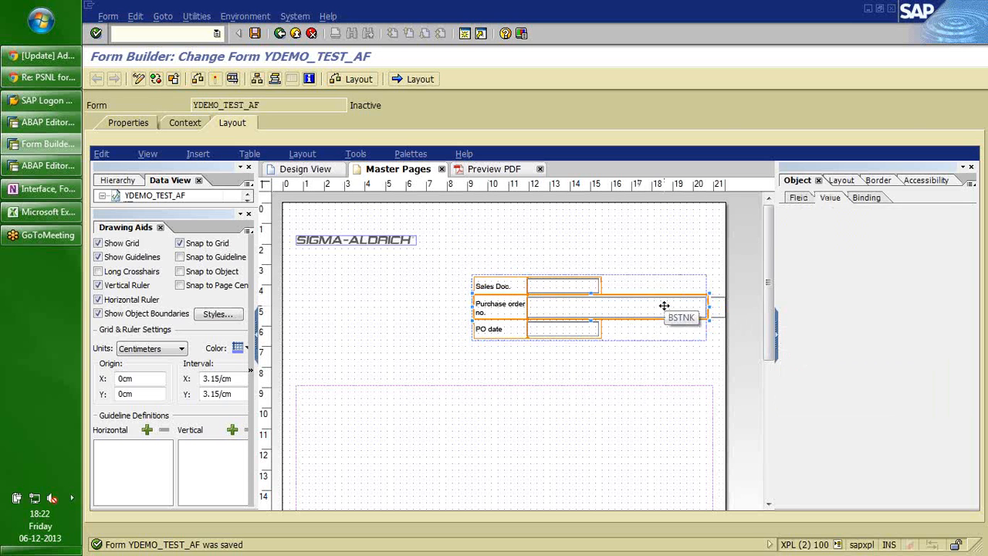
pyautogui.click(799, 197)
pyautogui.click(793, 280)
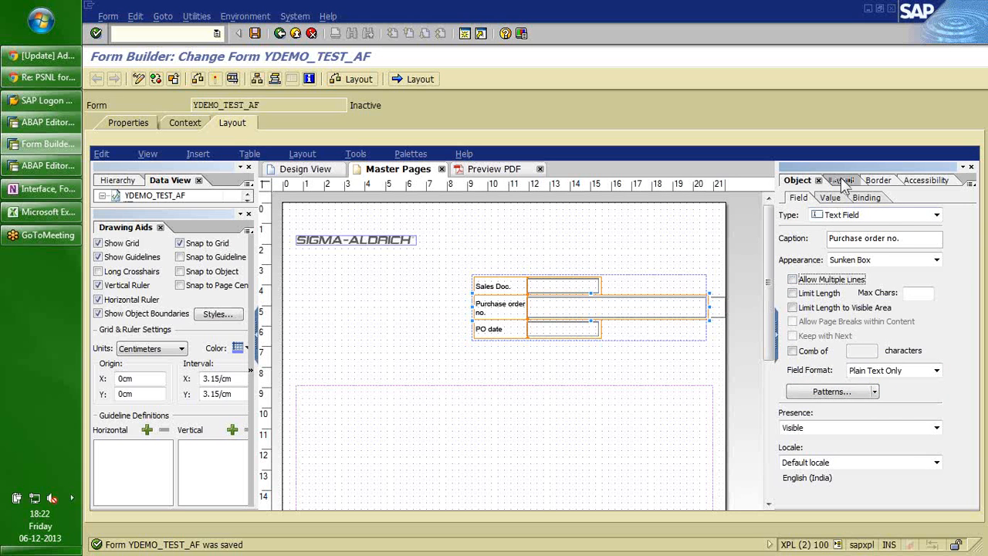
pyautogui.click(840, 180)
pyautogui.click(879, 237)
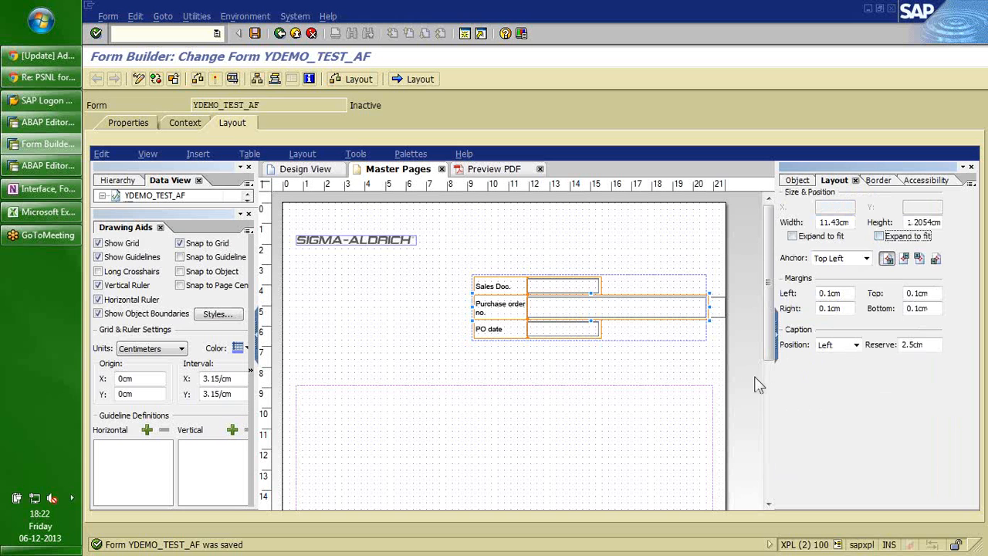
pyautogui.click(532, 279)
pyautogui.press('Delete')
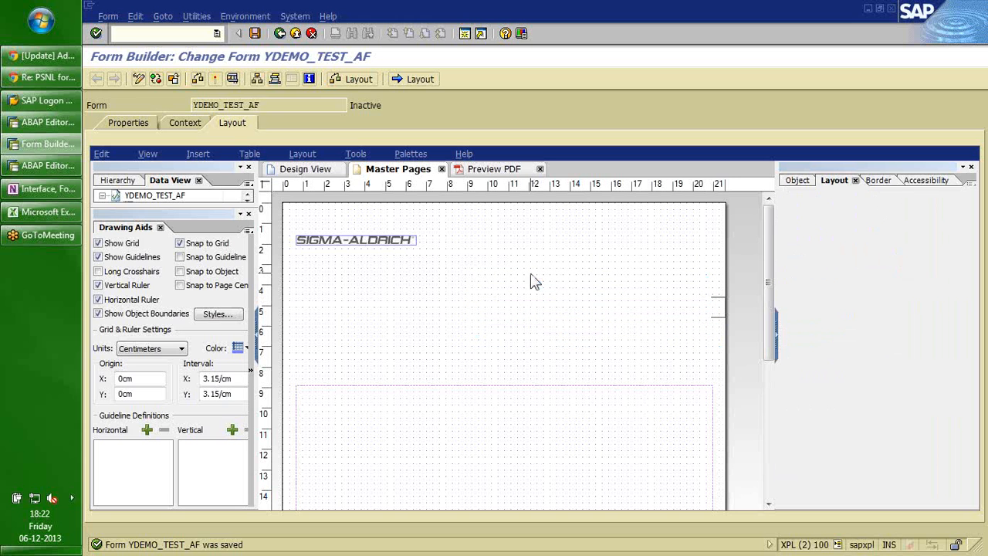
# Drag S_VBAK onto Mater1, accept the space warning, and set the subform content to Flowed.
pyautogui.click(123, 180)
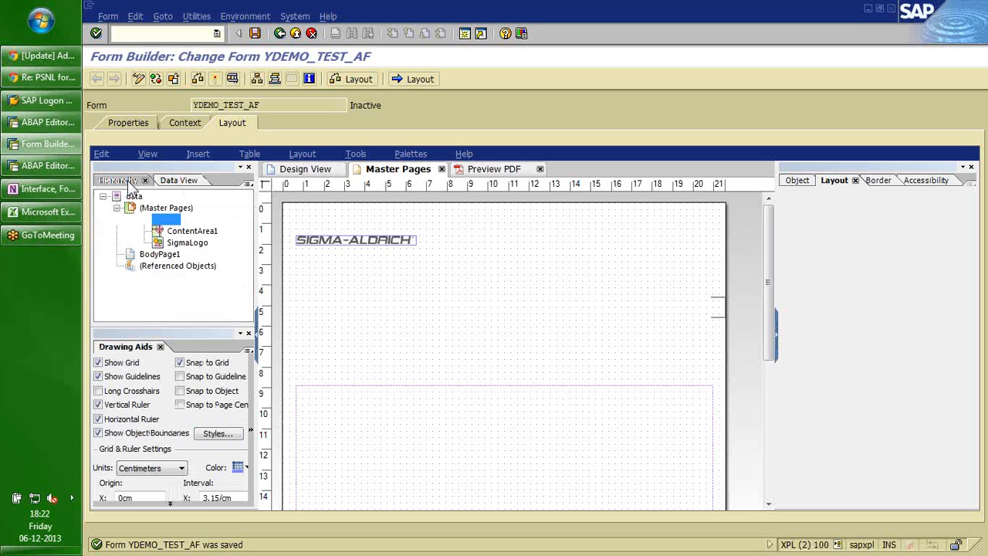
pyautogui.click(170, 180)
pyautogui.moveTo(152, 255); pyautogui.dragTo(515, 270)
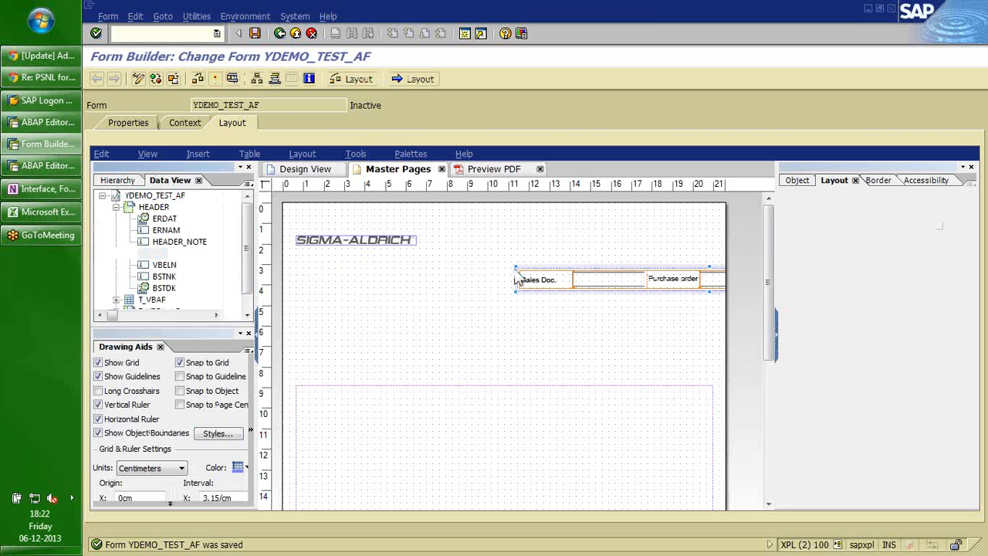
pyautogui.click(651, 318)
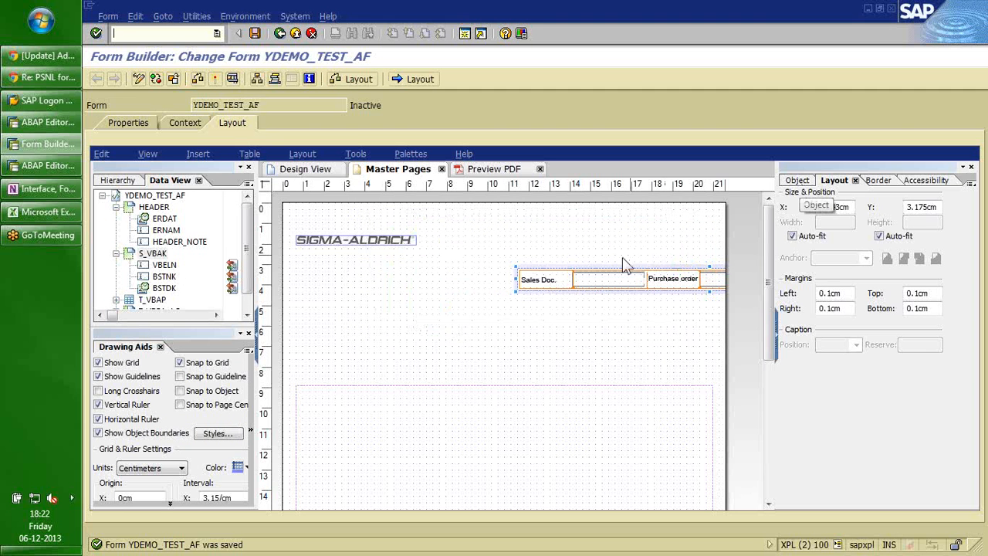
pyautogui.click(798, 182)
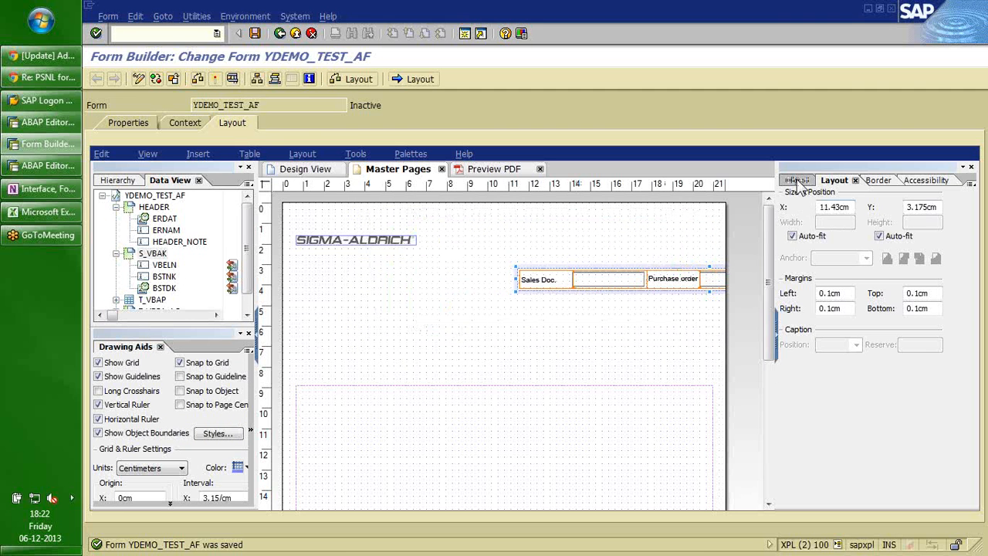
pyautogui.click(928, 216)
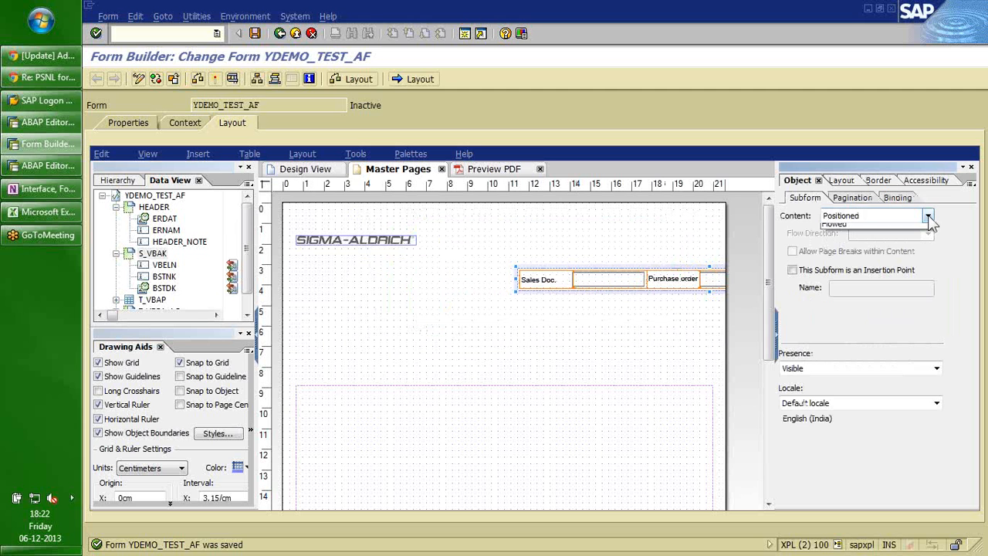
pyautogui.click(922, 225)
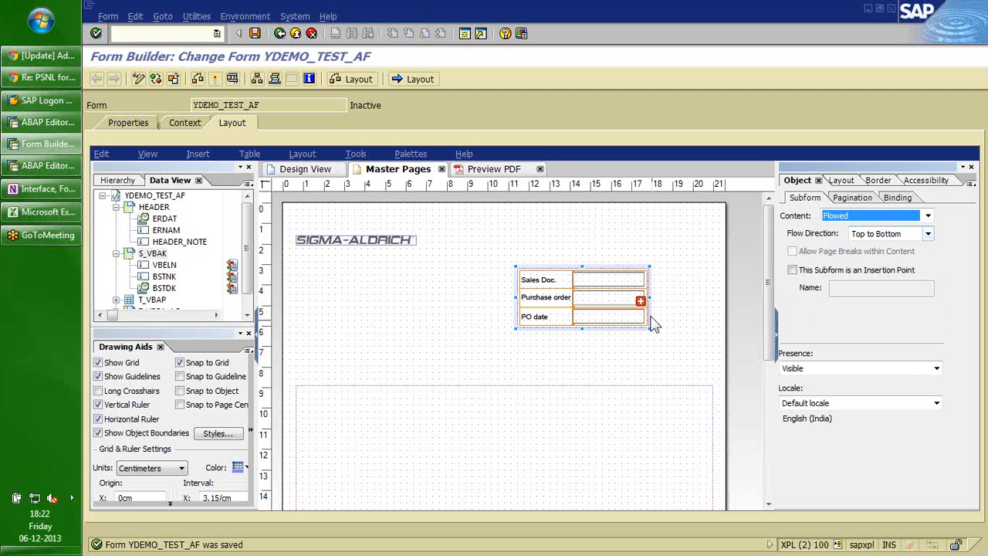
pyautogui.moveTo(643, 304)
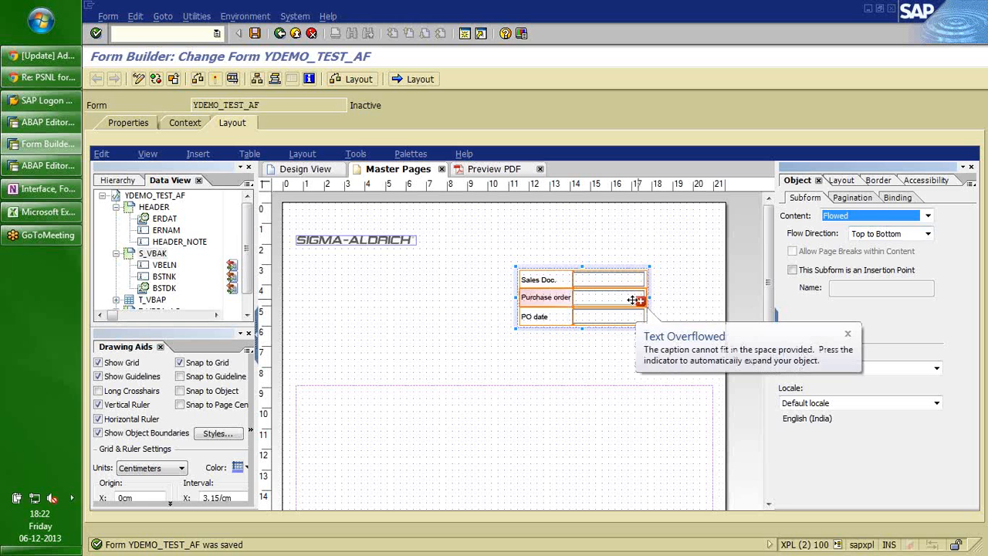
# Remove Purchase order's length limit, set its width to expand to fit, and keep group auto-fit on.
pyautogui.click(612, 299)
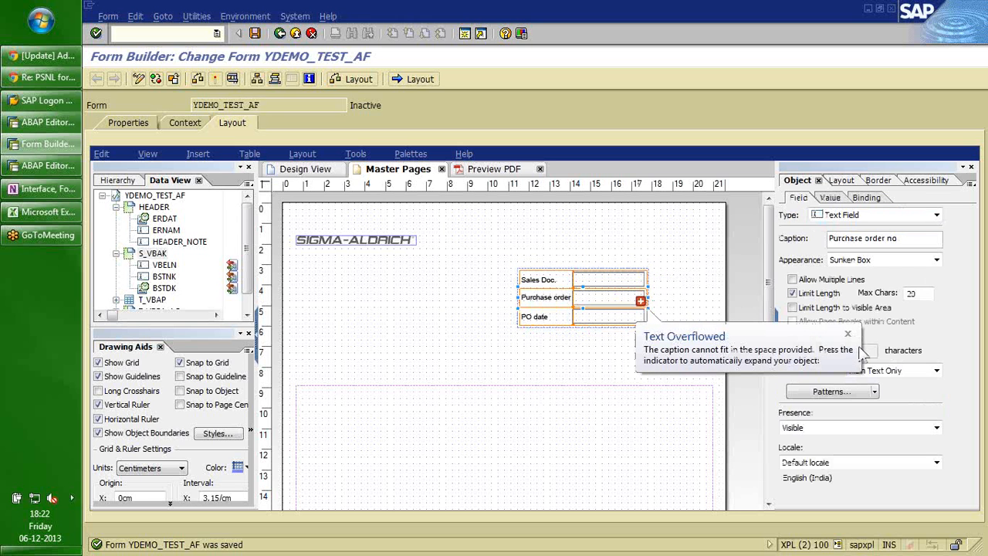
pyautogui.click(799, 299)
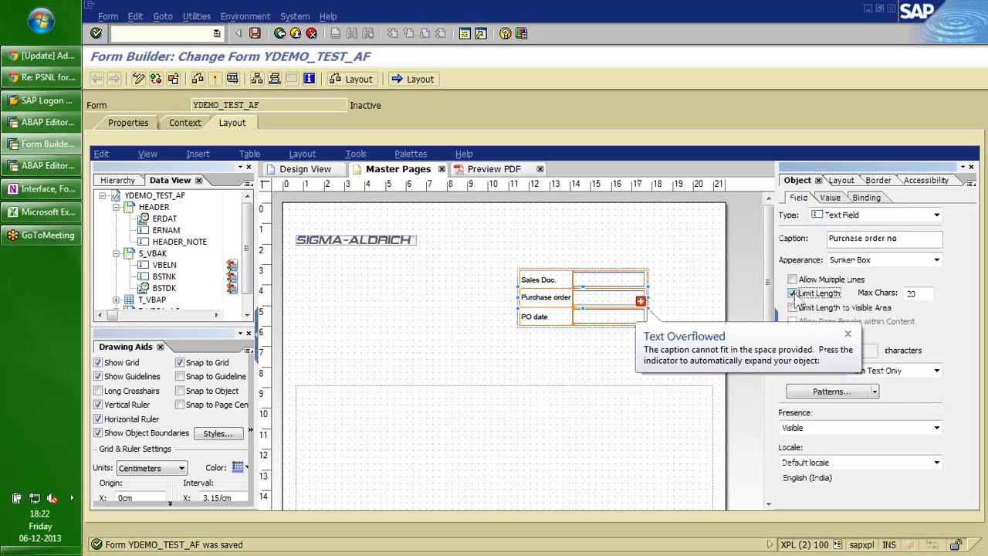
pyautogui.click(841, 180)
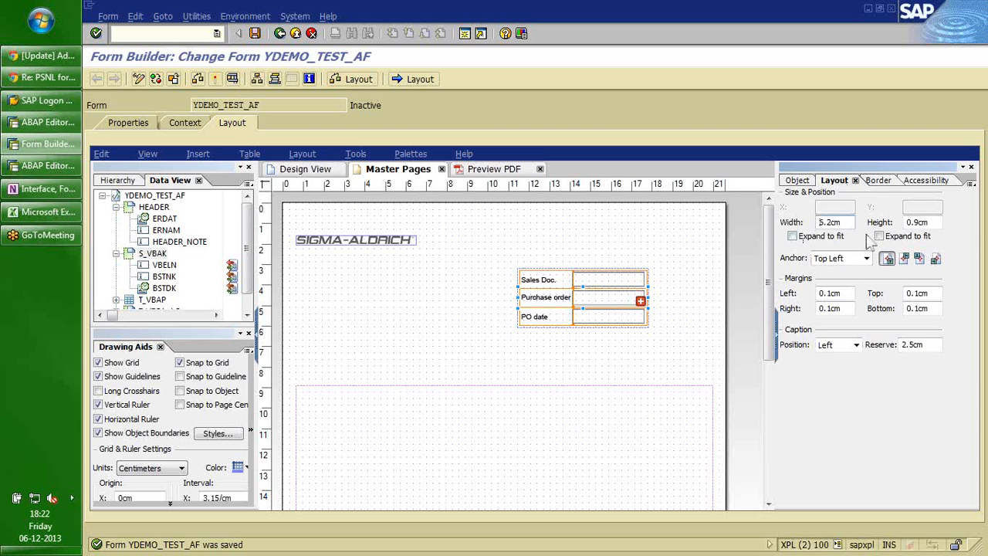
pyautogui.click(792, 236)
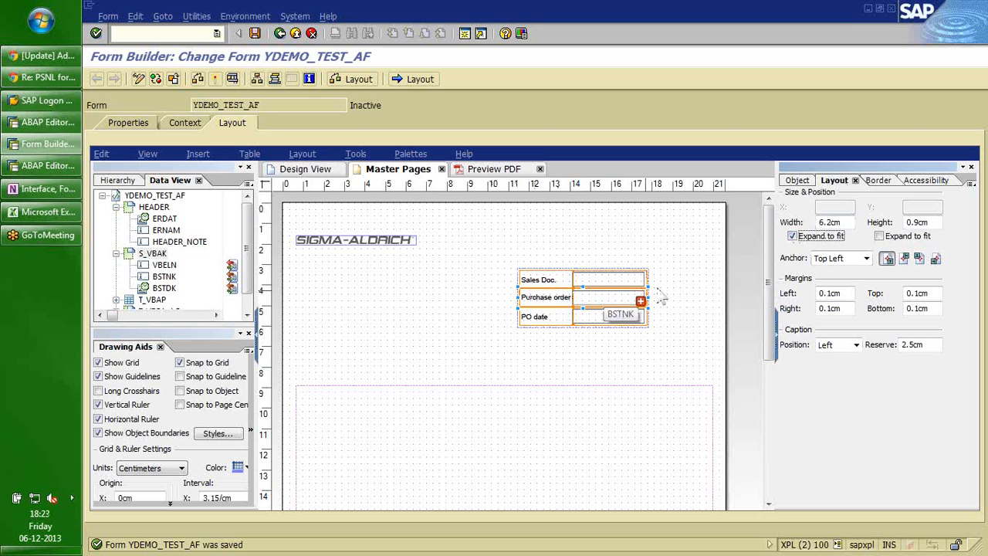
pyautogui.click(523, 270)
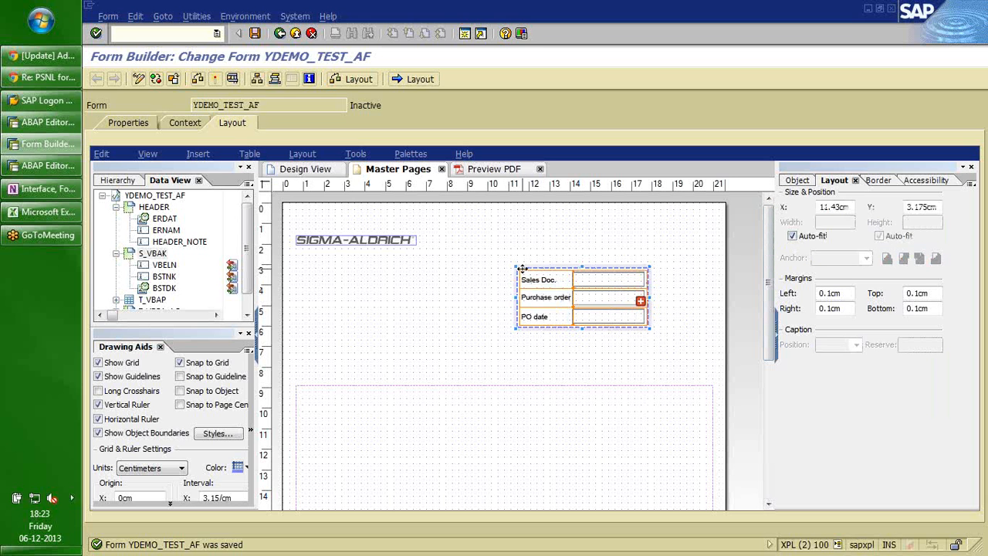
pyautogui.click(793, 238)
pyautogui.click(794, 238)
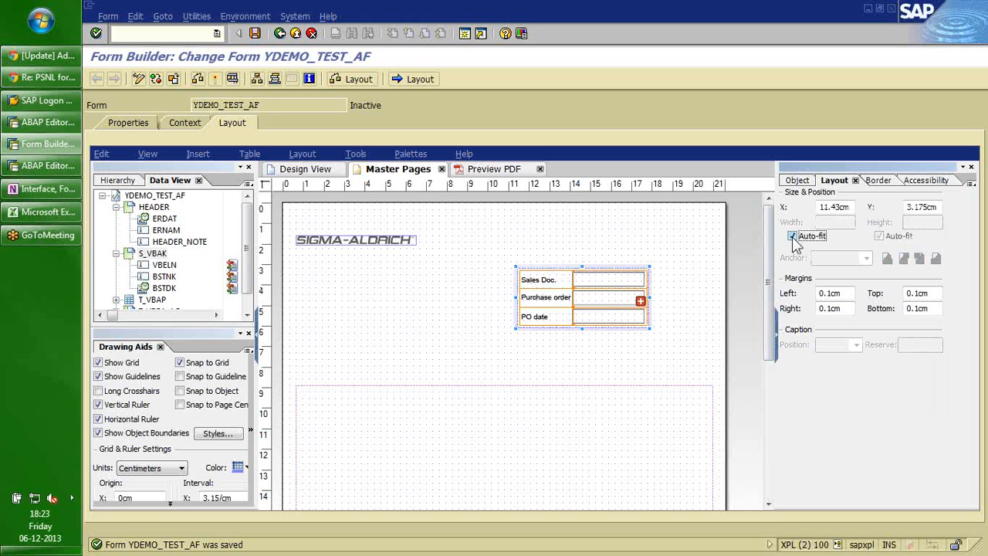
pyautogui.click(590, 258)
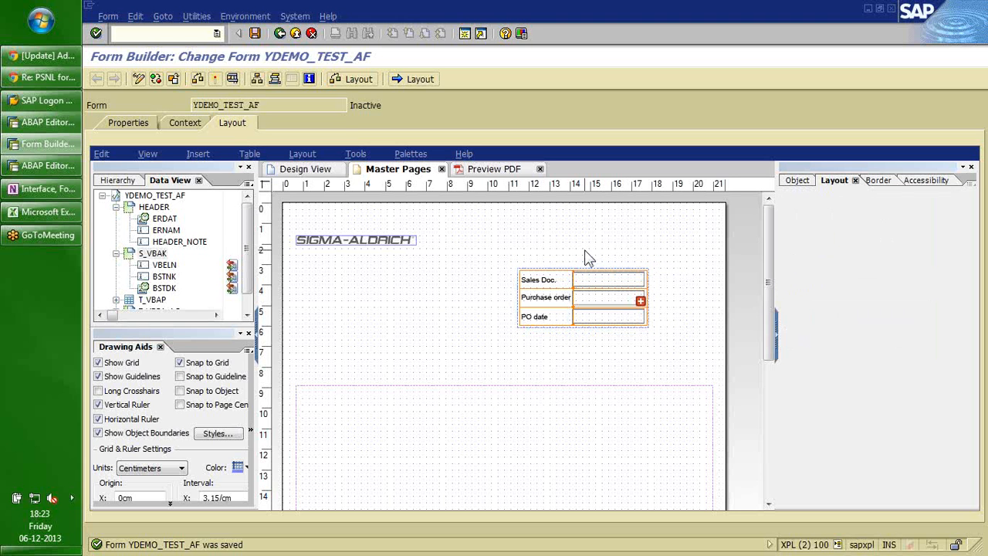
pyautogui.click(791, 182)
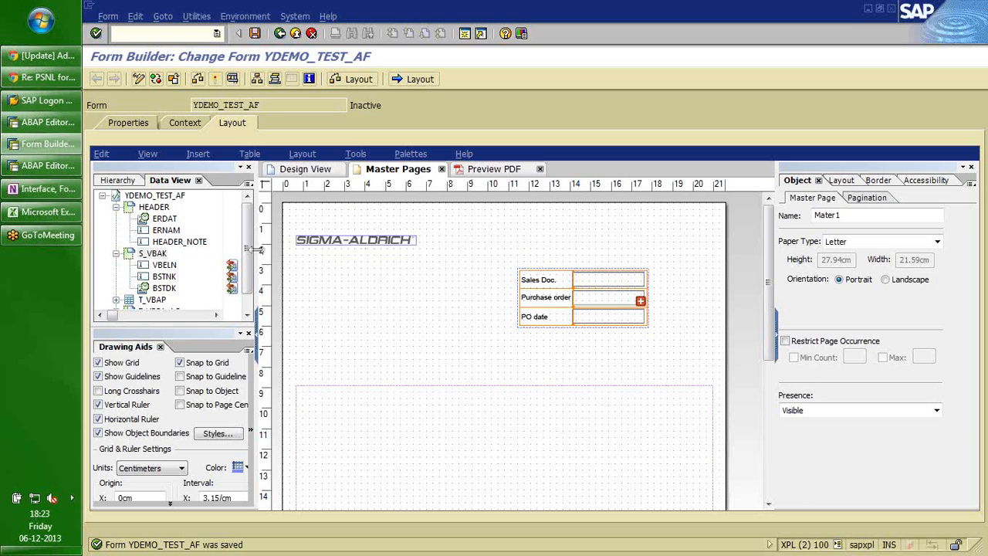
# Add the ADDRESS_AG field from T_VBPA_AG to the master page, nudged slightly left.
pyautogui.scroll(-1, 247, 255)
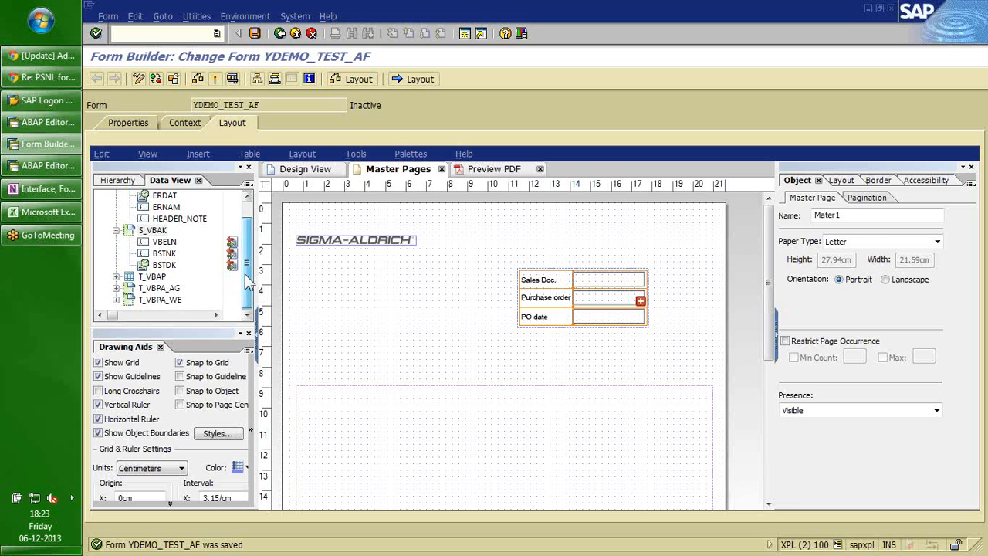
pyautogui.click(117, 300)
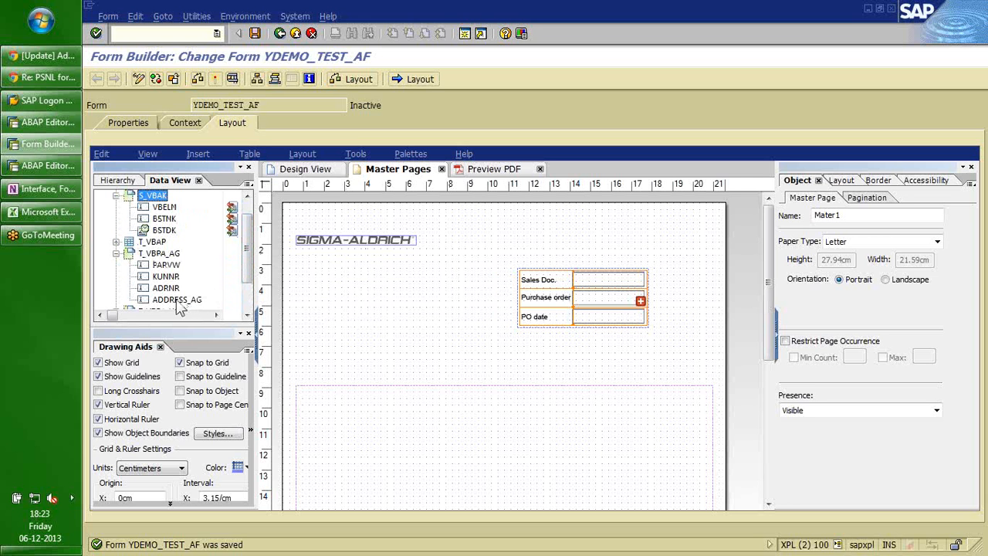
pyautogui.moveTo(179, 301); pyautogui.dragTo(321, 280)
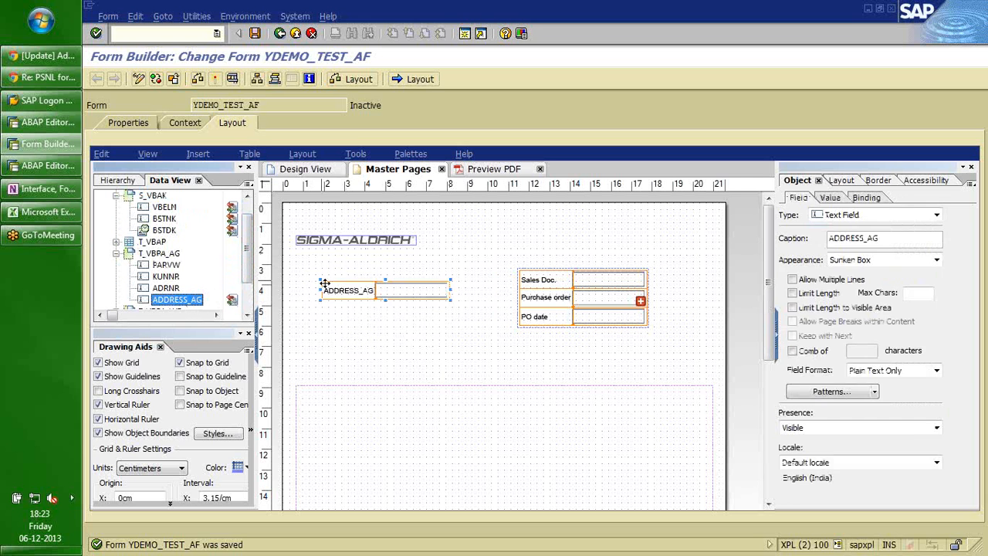
pyautogui.click(393, 296)
pyautogui.moveTo(393, 296); pyautogui.dragTo(388, 296)
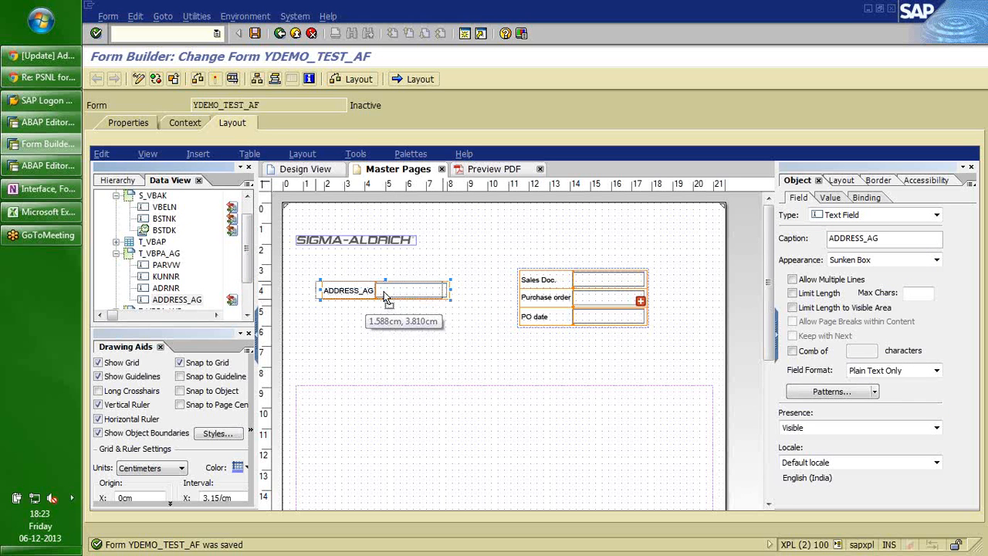
# Allow ADDRESS_AG multiple lines, with width and height both expanding to fit.
pyautogui.click(792, 281)
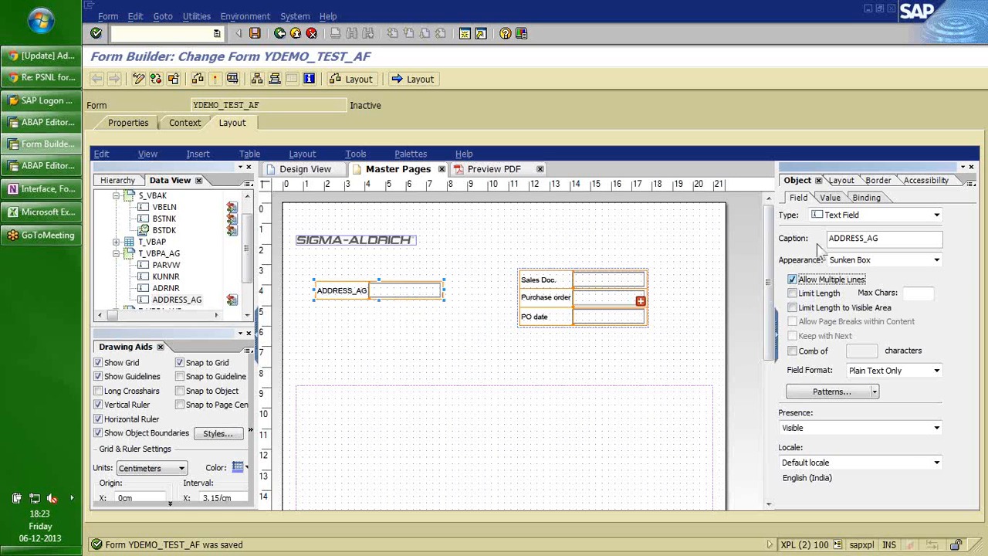
pyautogui.click(840, 182)
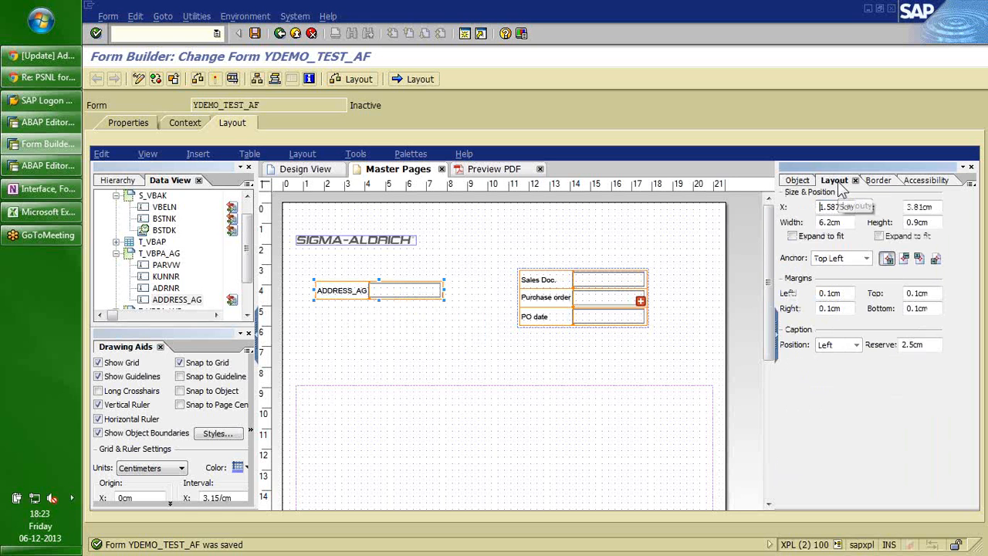
pyautogui.click(793, 236)
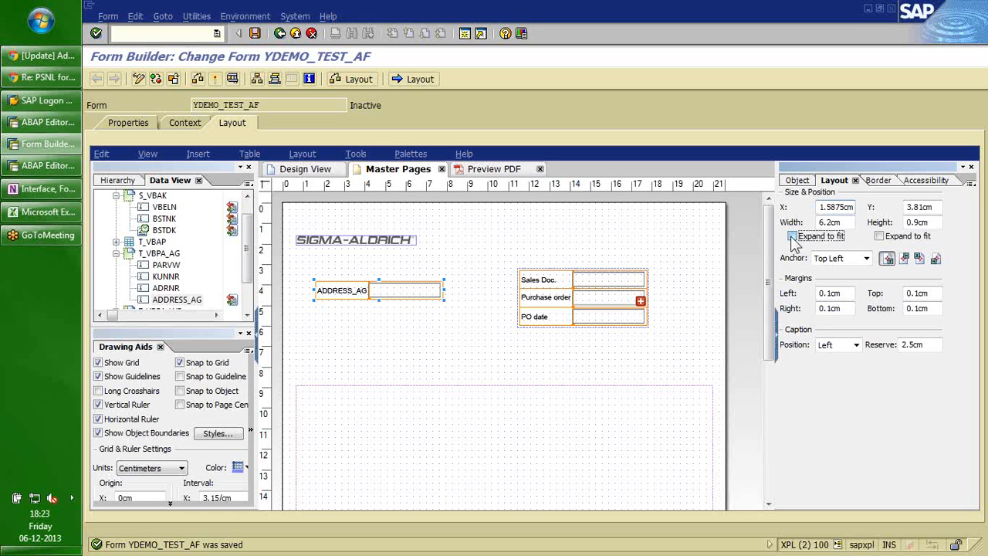
pyautogui.click(880, 237)
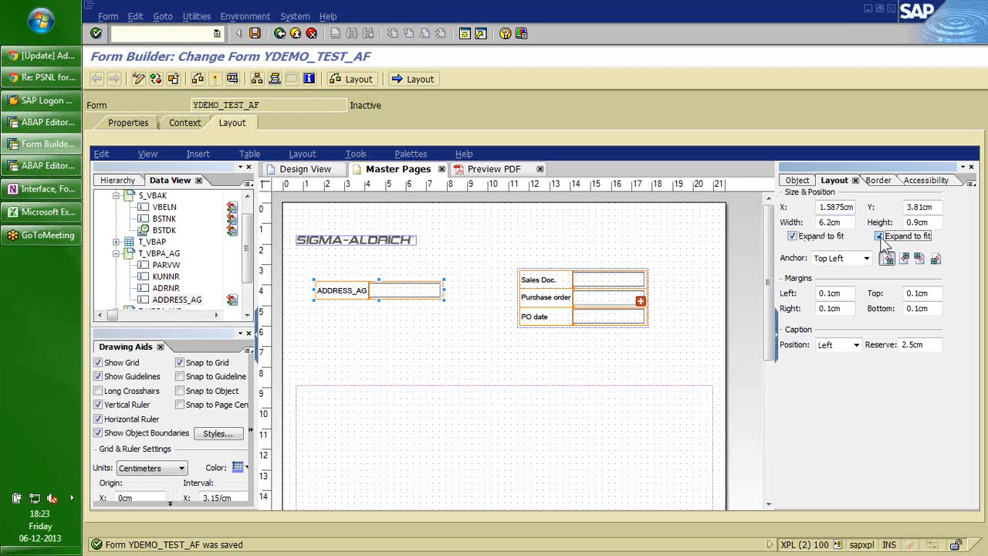
pyautogui.click(377, 291)
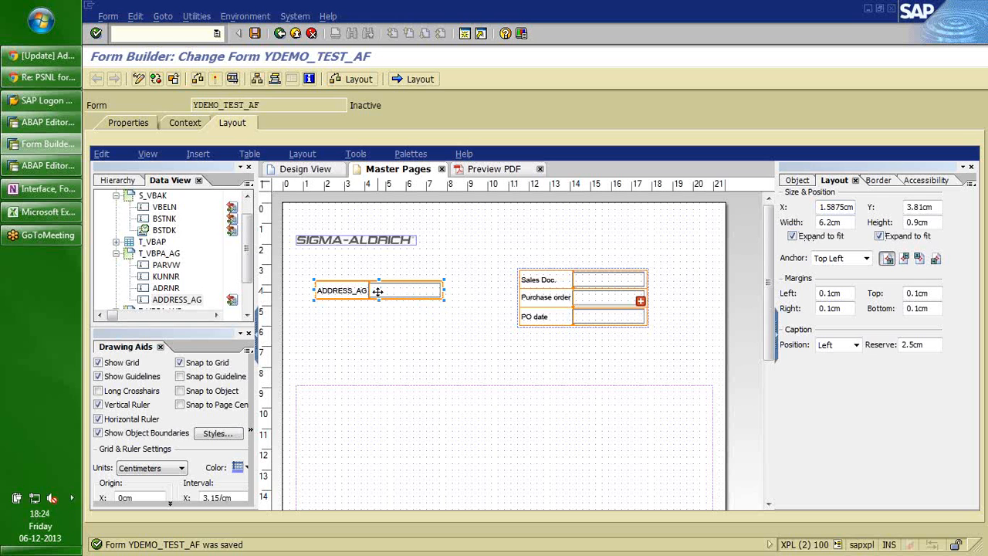
# Set the ADDRESS_AG caption position to Top and retype it as 'Sold-to Party'.
pyautogui.click(856, 345)
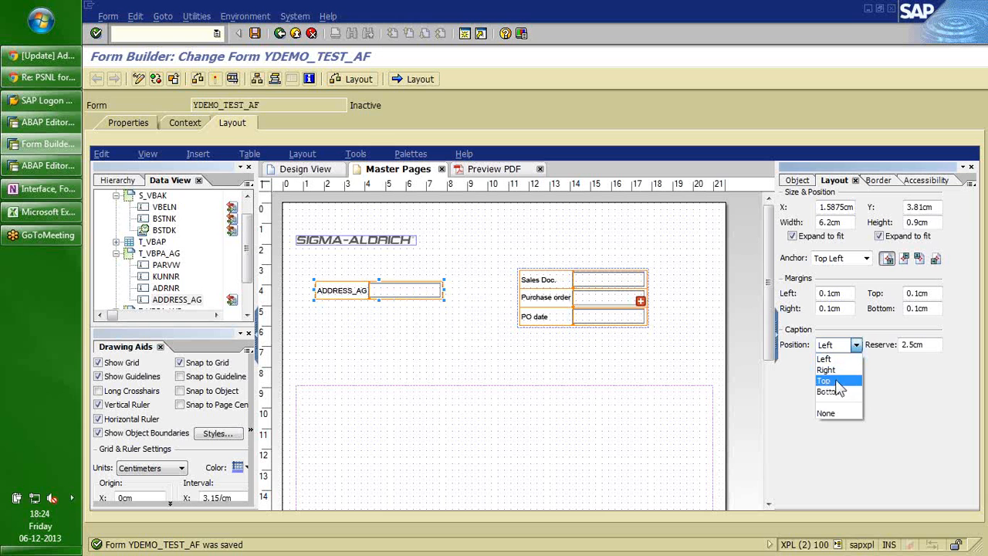
pyautogui.click(835, 382)
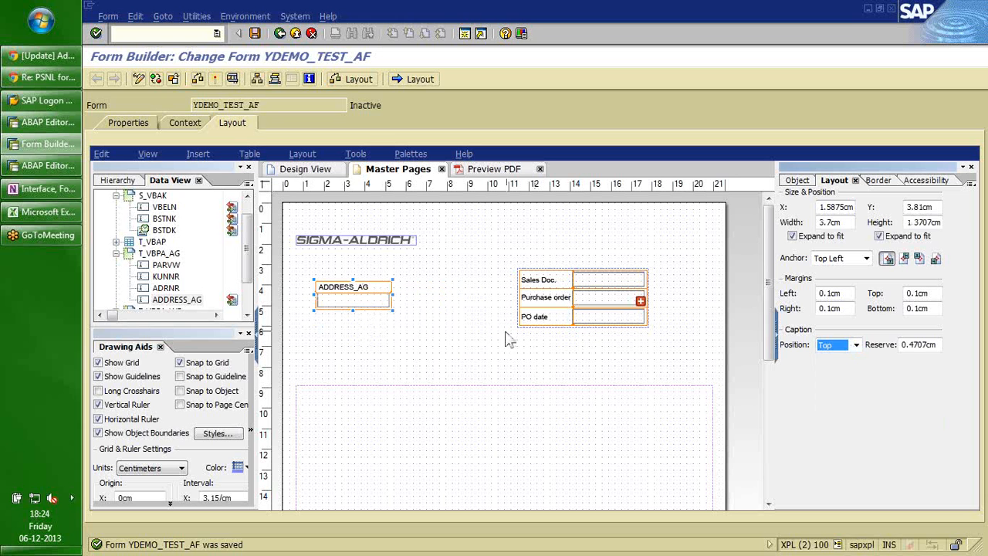
pyautogui.click(377, 287)
pyautogui.doubleClick(376, 287)
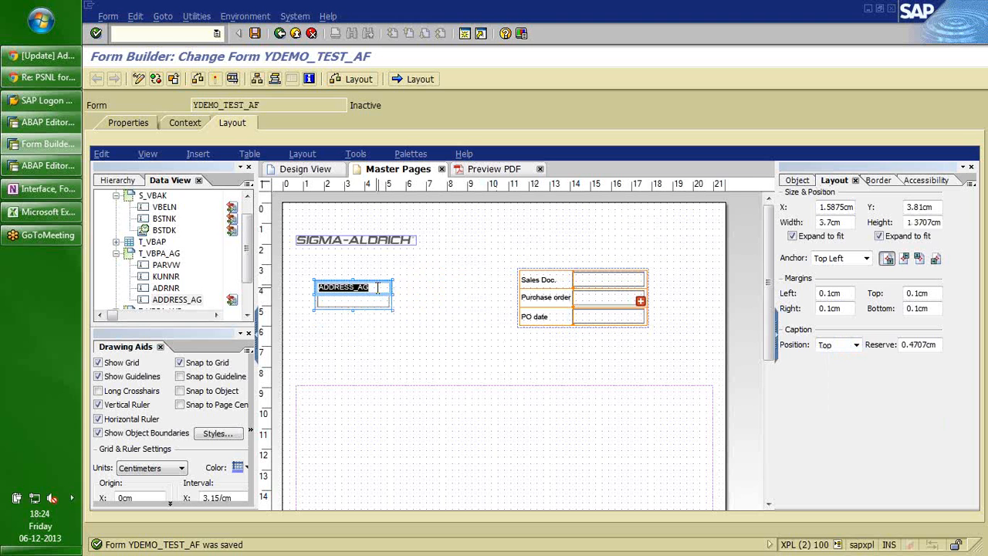
pyautogui.write('s')
pyautogui.press('BackSpace')
pyautogui.press('capslock')
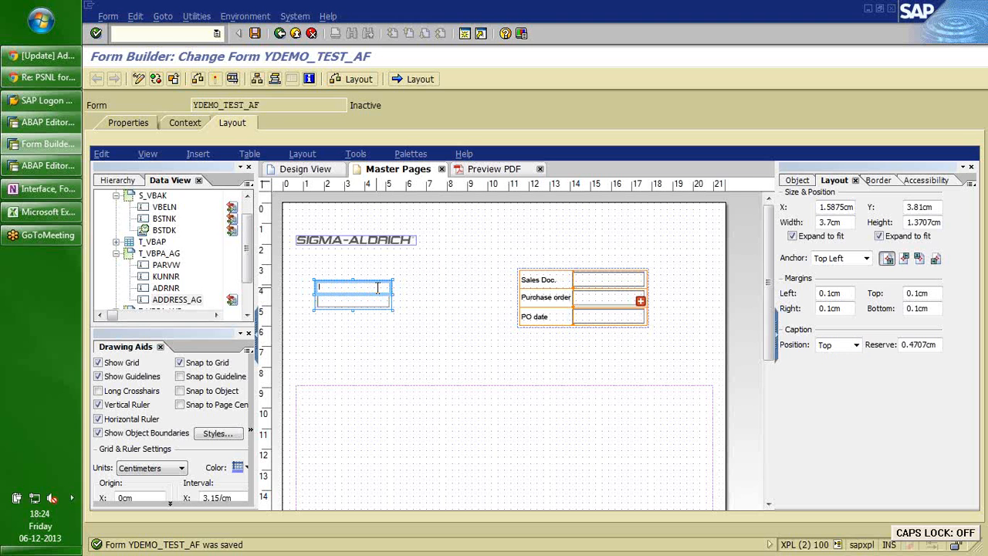
pyautogui.write('S')
pyautogui.write('old-to ')
pyautogui.write('P')
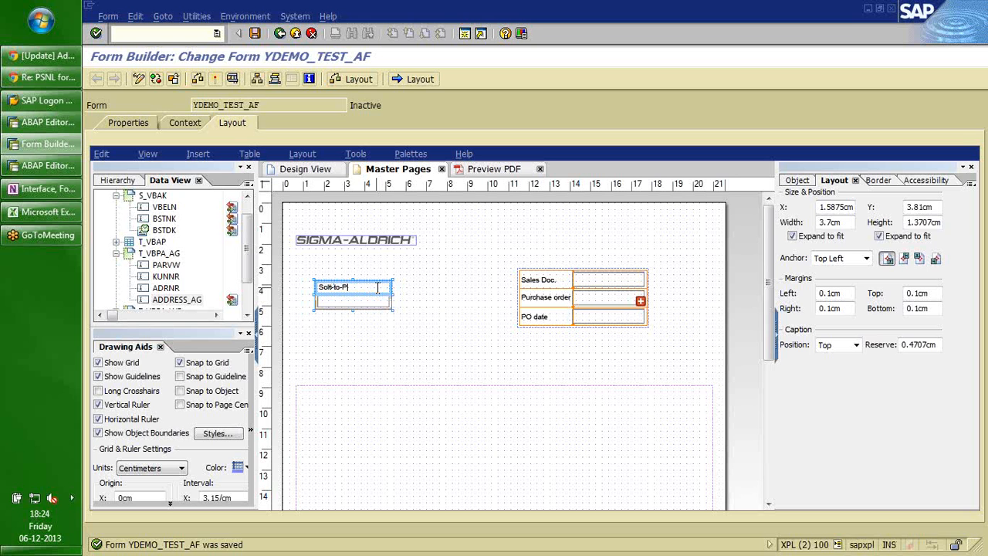
pyautogui.write('arty')
pyautogui.click(405, 294)
pyautogui.click(376, 301)
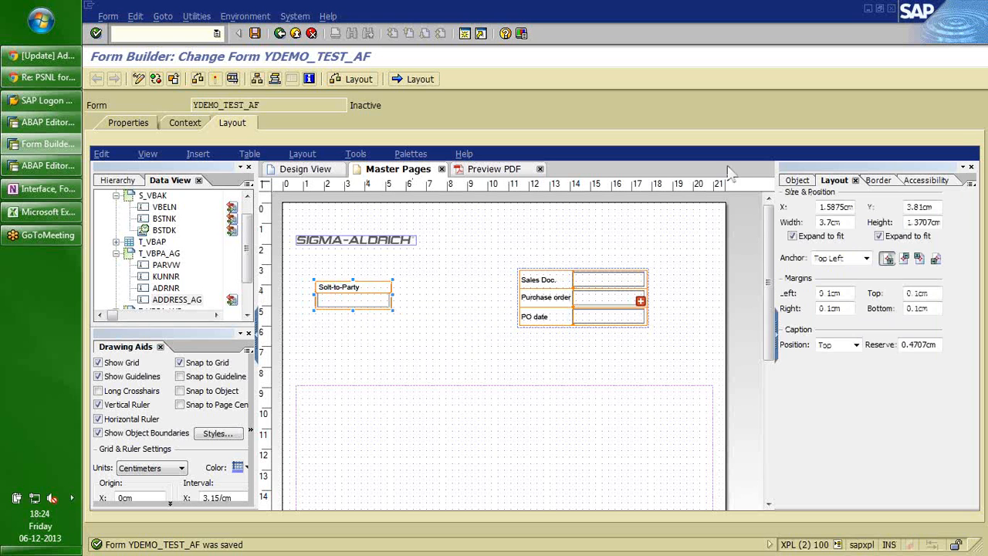
pyautogui.click(798, 182)
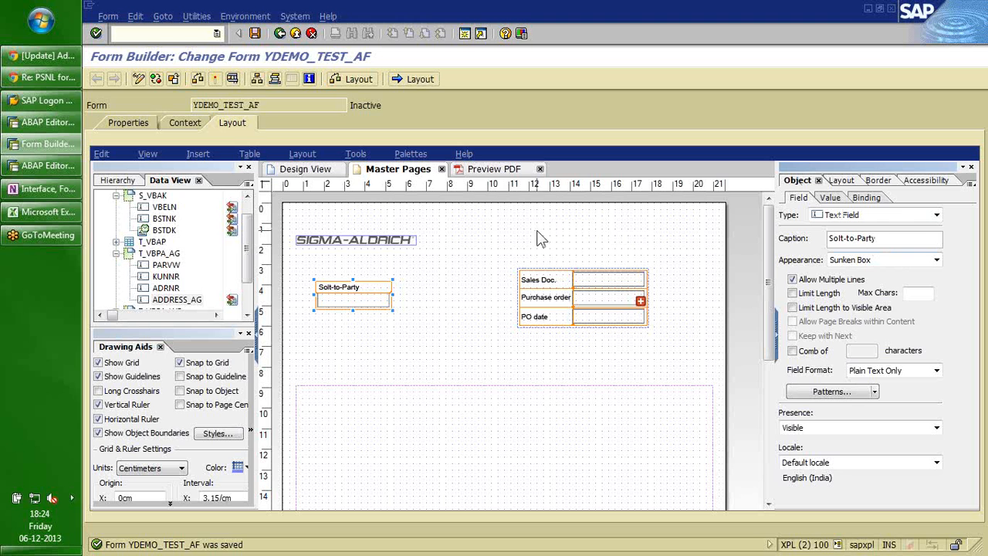
# Set the field's appearance to None and verify the plain field in the PDF preview.
pyautogui.click(935, 261)
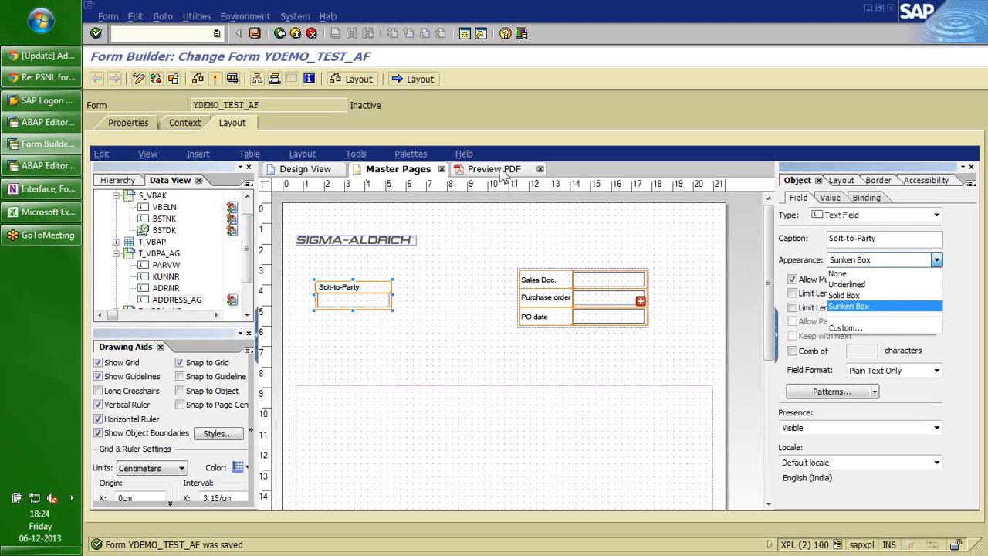
pyautogui.click(503, 175)
pyautogui.click(503, 174)
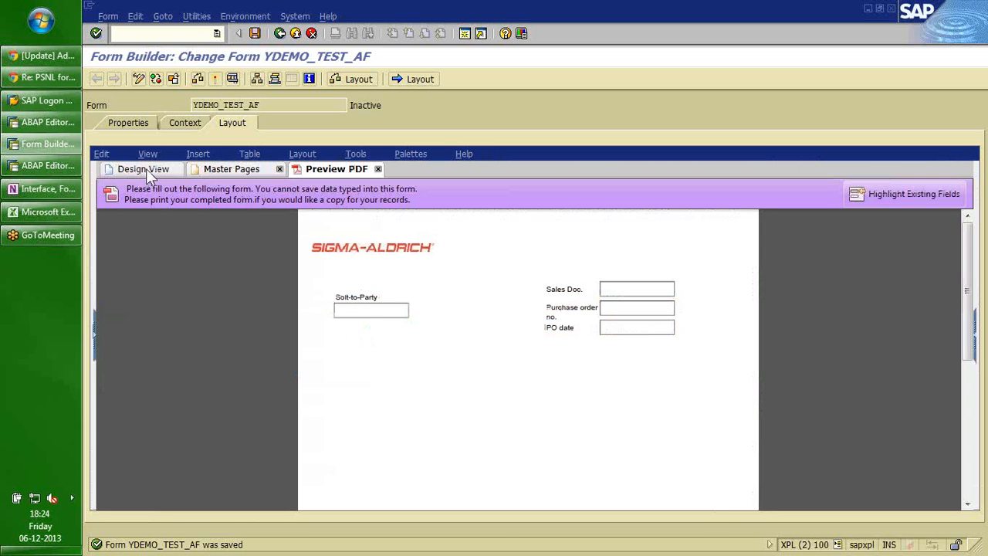
pyautogui.click(224, 170)
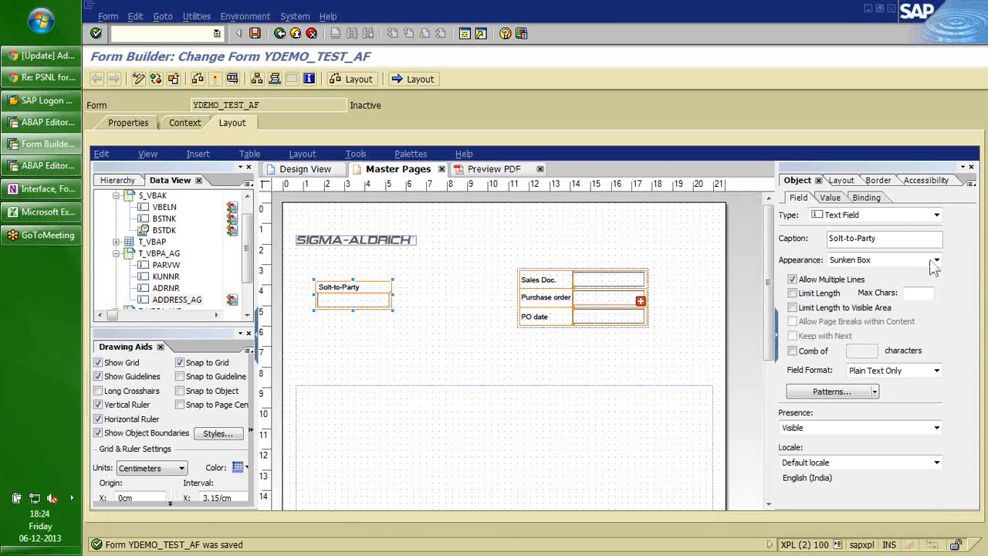
pyautogui.click(936, 259)
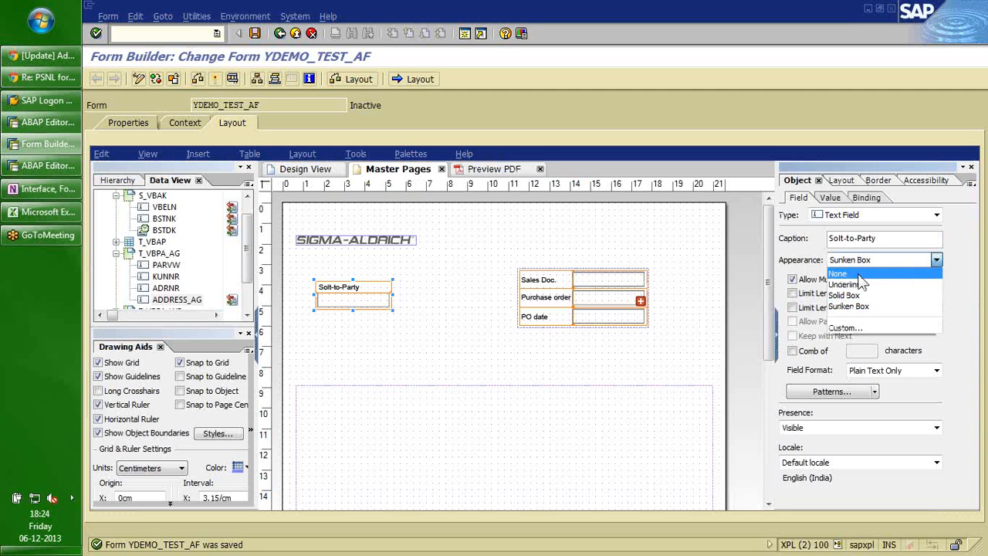
pyautogui.click(856, 275)
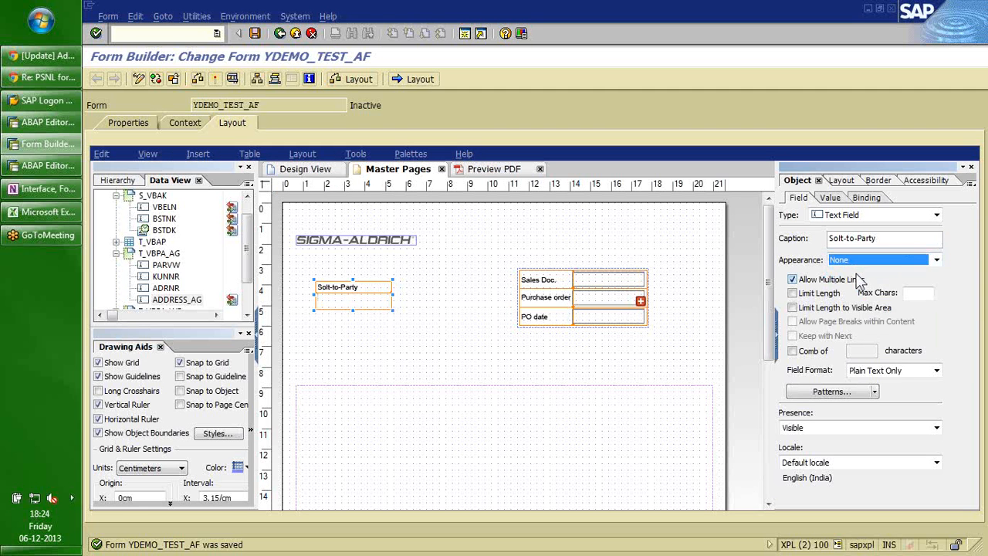
pyautogui.click(487, 172)
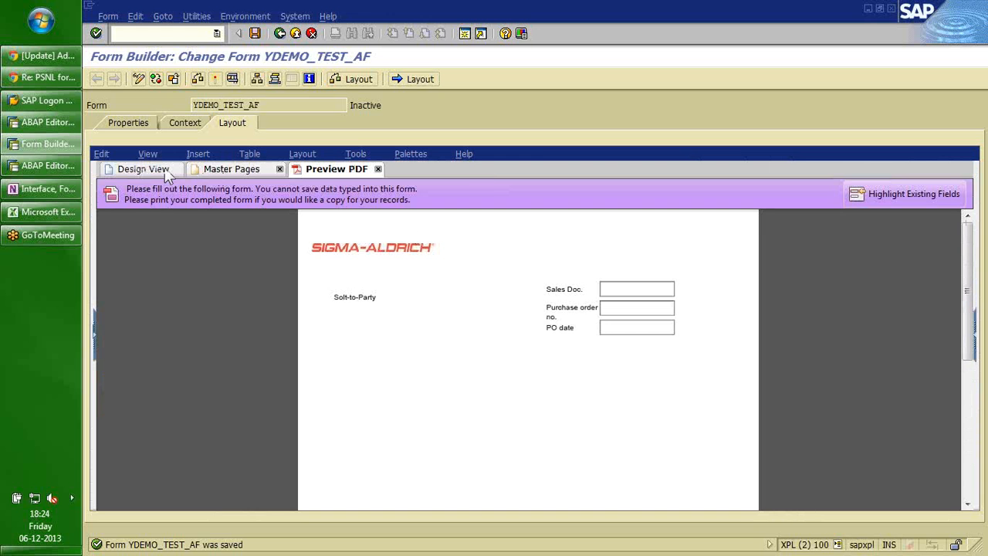
pyautogui.click(229, 171)
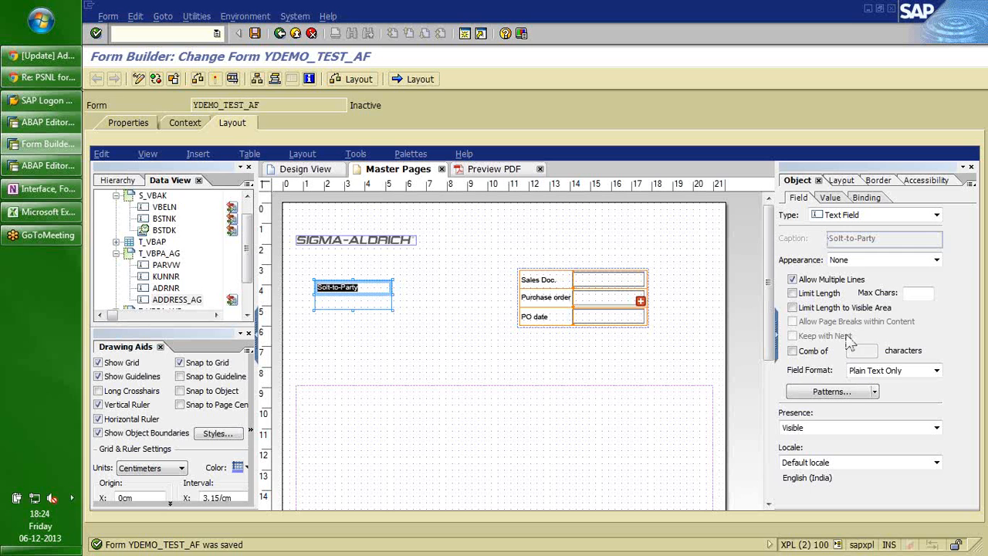
# Underline and bold the caption through the Font palette, then check it in the PDF preview.
pyautogui.click(415, 156)
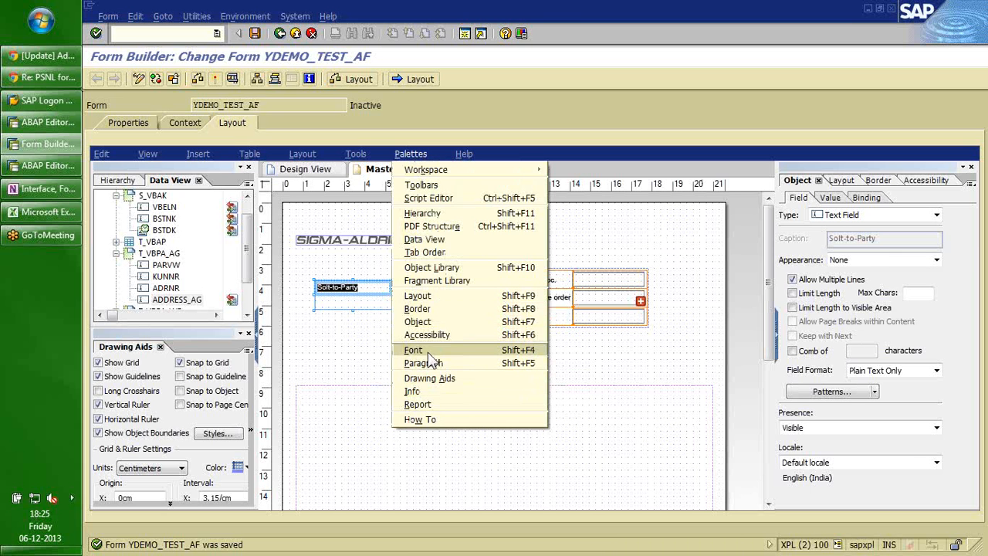
pyautogui.click(429, 351)
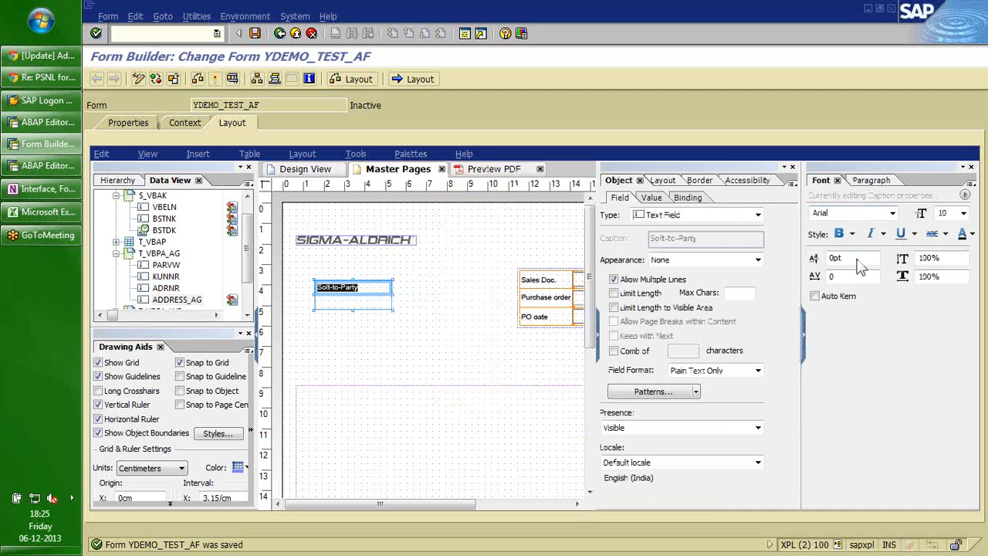
pyautogui.click(903, 234)
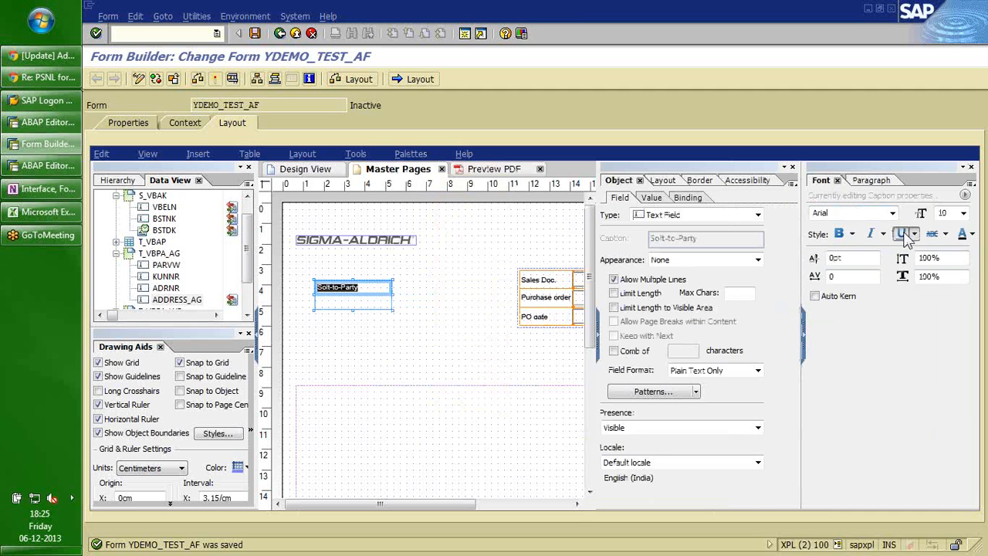
pyautogui.click(842, 238)
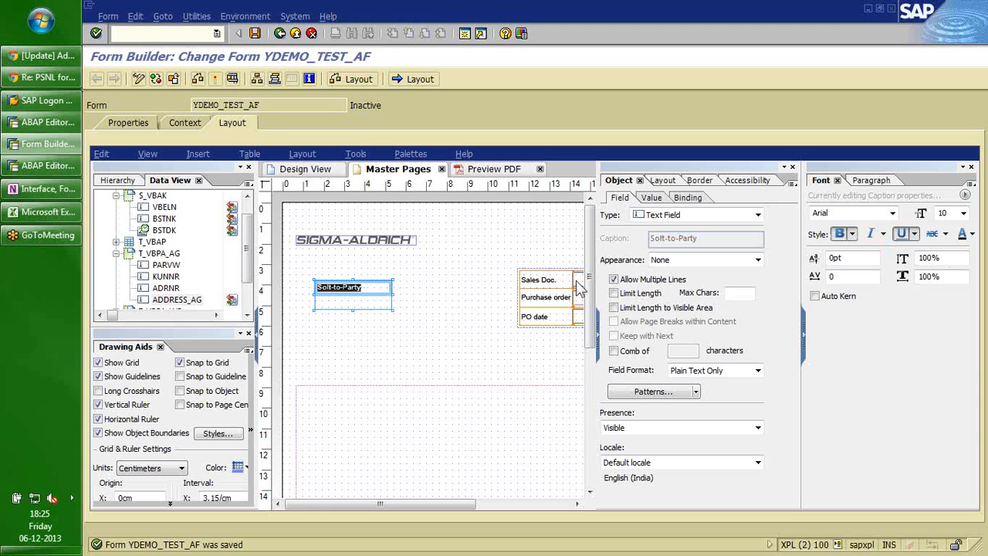
pyautogui.click(358, 300)
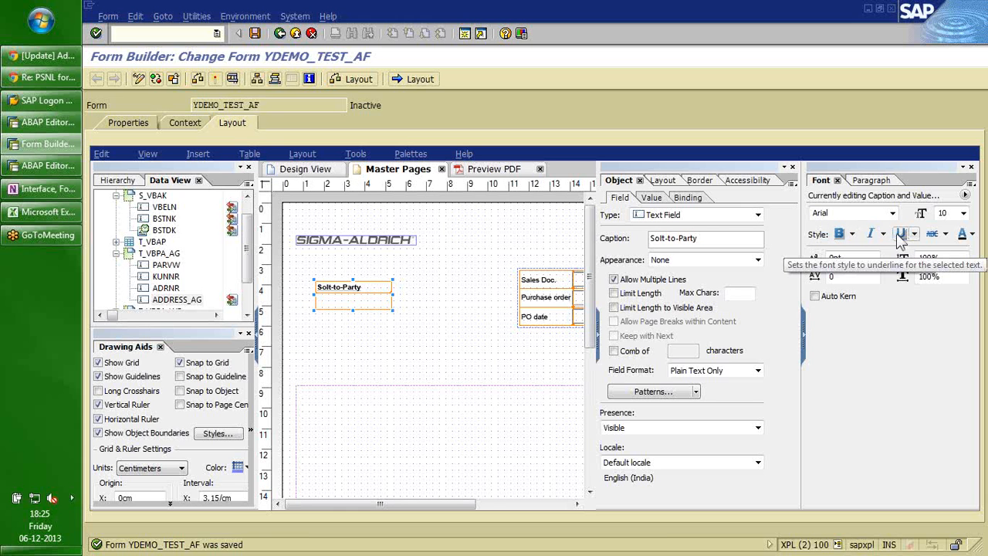
pyautogui.click(482, 168)
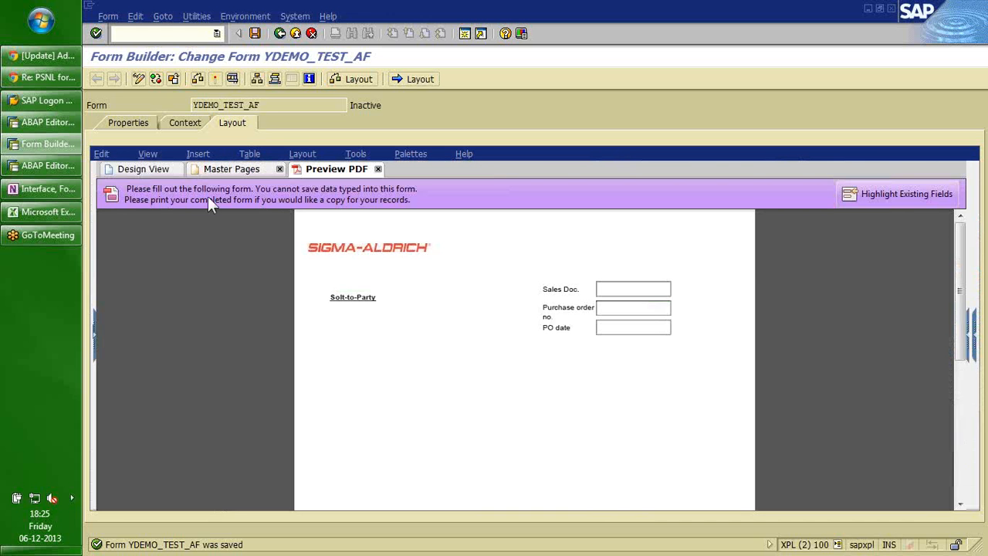
pyautogui.click(218, 167)
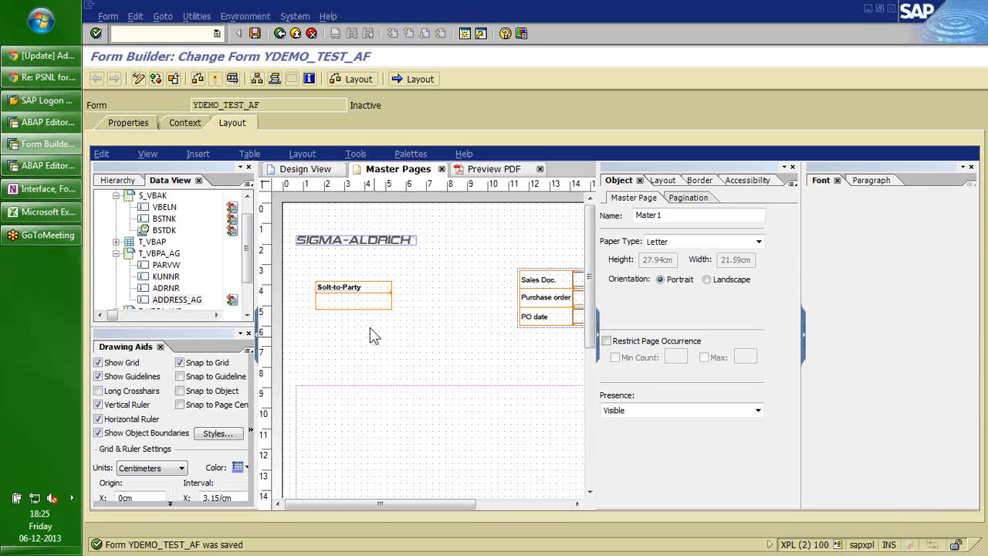
# Insert a Code 128 barcode and place it left of the PO date box.
pyautogui.click(349, 301)
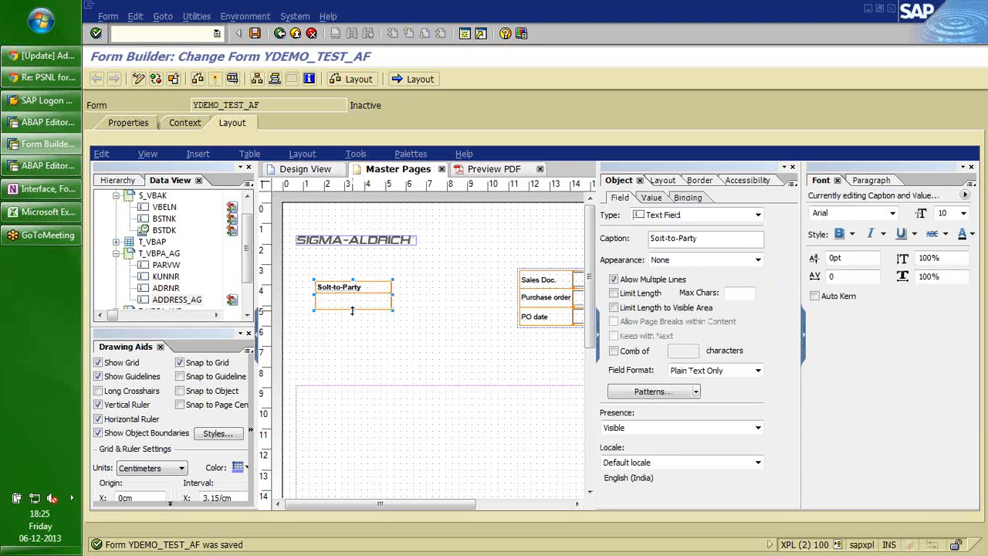
pyautogui.click(450, 287)
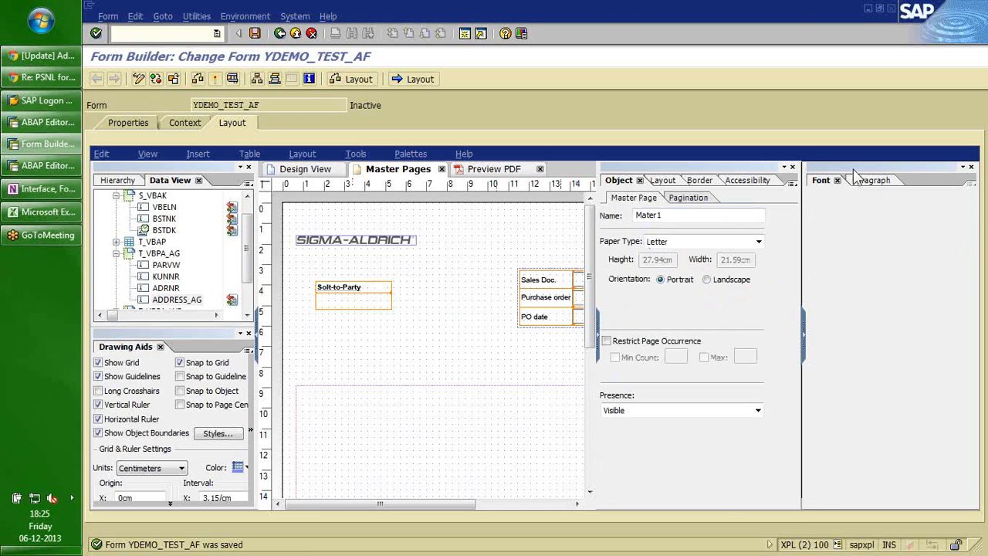
pyautogui.moveTo(855, 174); pyautogui.dragTo(823, 421)
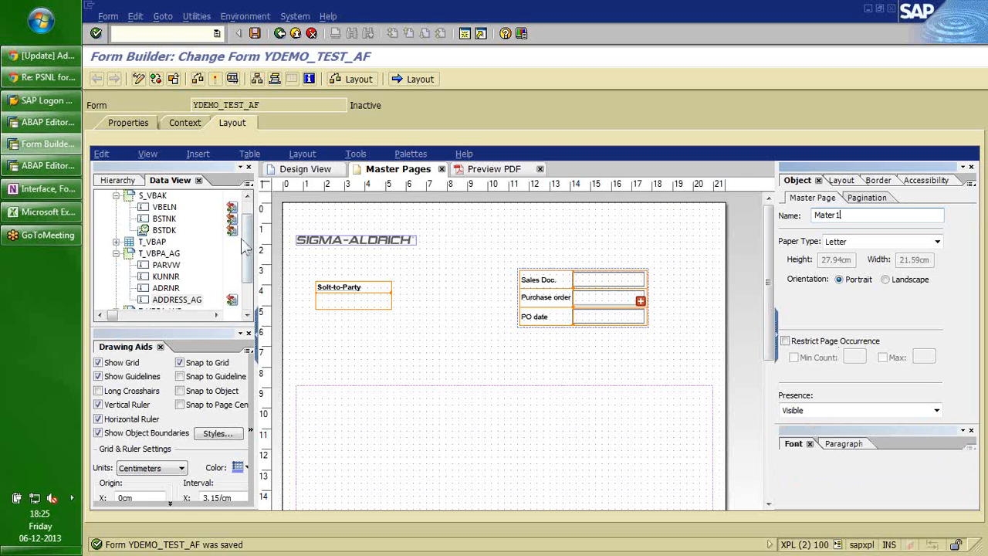
pyautogui.scroll(1, 247, 248)
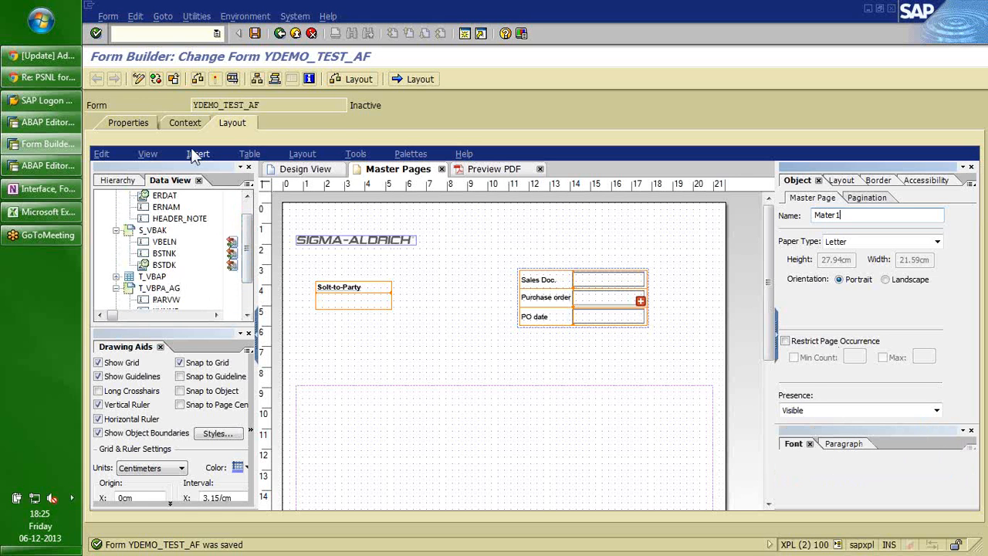
pyautogui.click(197, 154)
pyautogui.moveTo(241, 330)
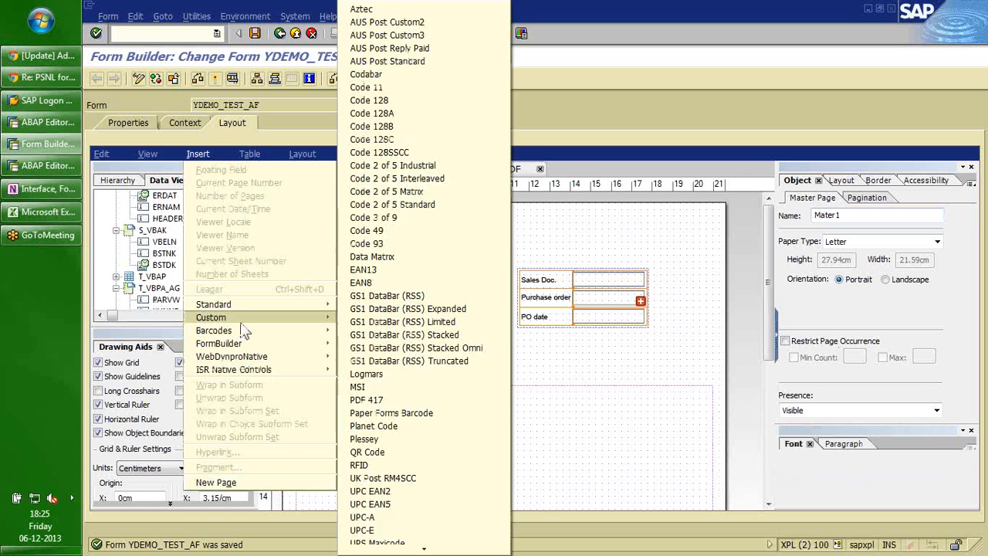
pyautogui.click(368, 109)
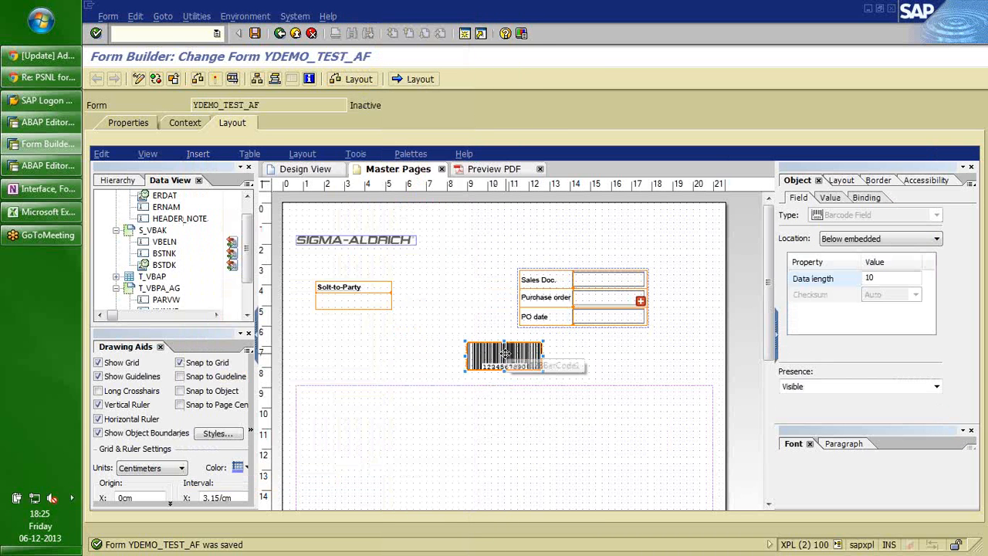
pyautogui.moveTo(504, 353); pyautogui.dragTo(457, 330)
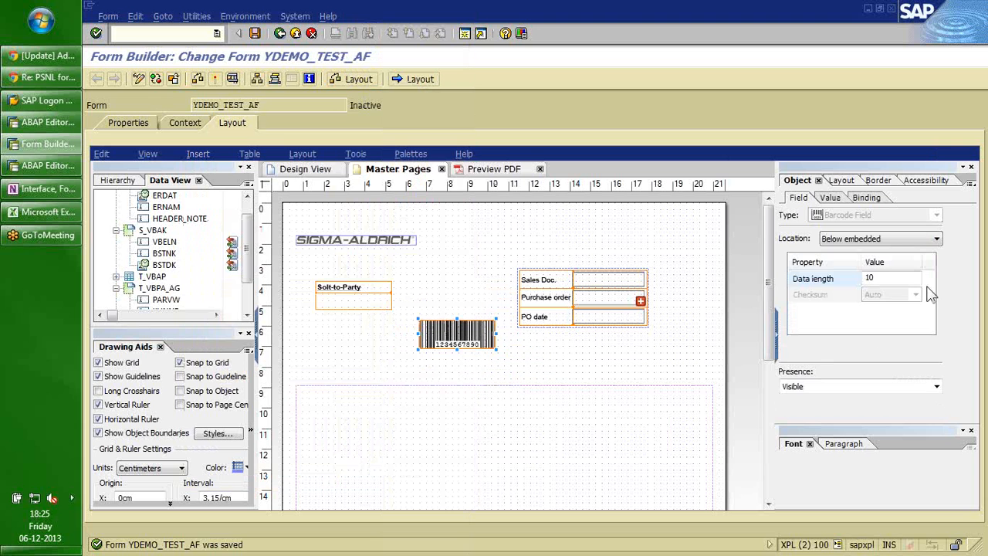
# Bind the barcode to YDEMO_TEST_AF > S_VBAK > VBELN and move it slightly lower.
pyautogui.click(868, 199)
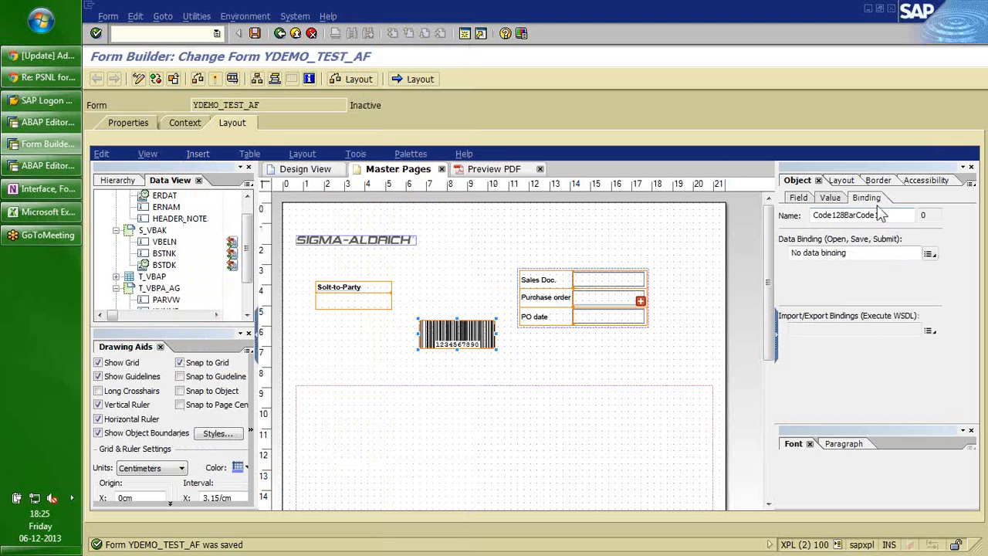
pyautogui.click(929, 254)
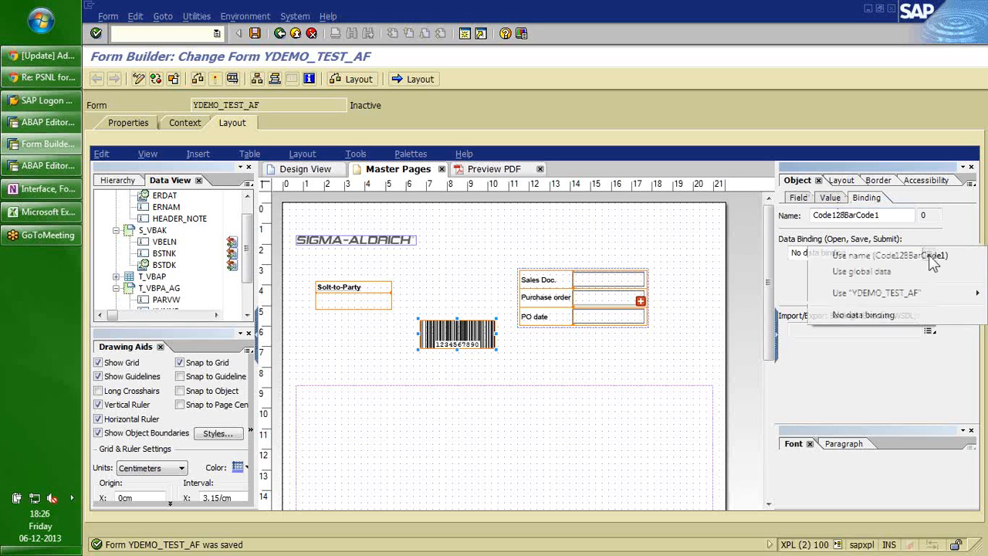
pyautogui.moveTo(903, 293)
pyautogui.moveTo(781, 311)
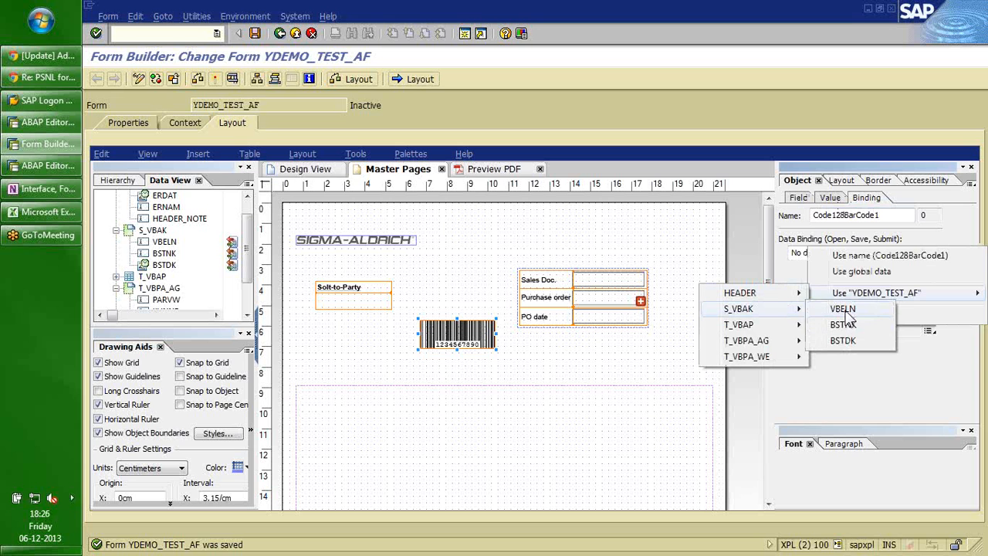
pyautogui.click(845, 310)
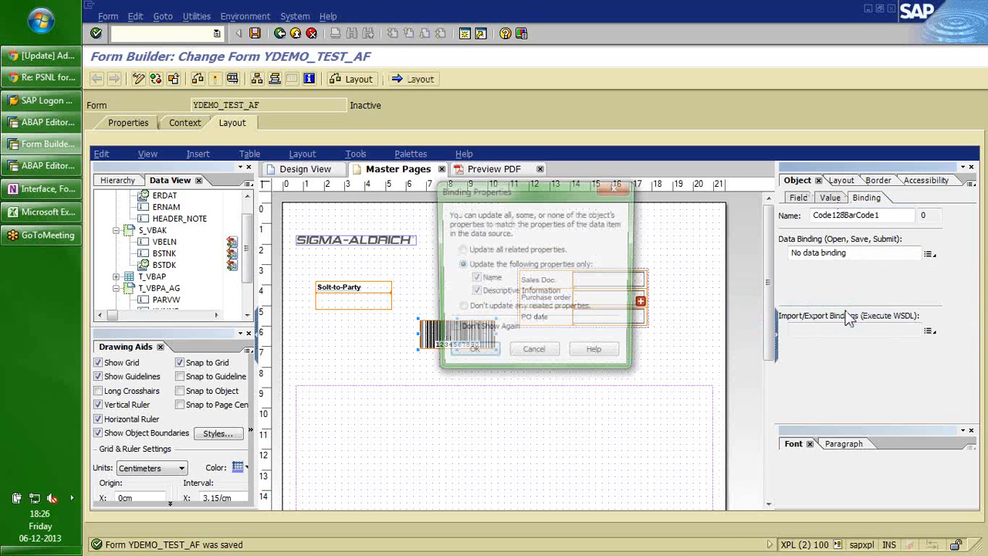
pyautogui.click(471, 357)
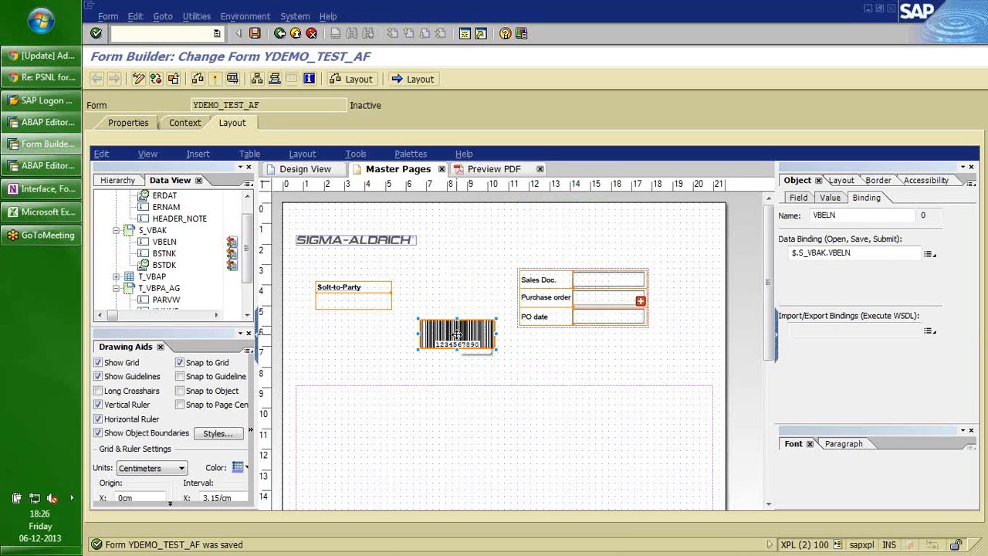
pyautogui.moveTo(457, 333); pyautogui.dragTo(458, 345)
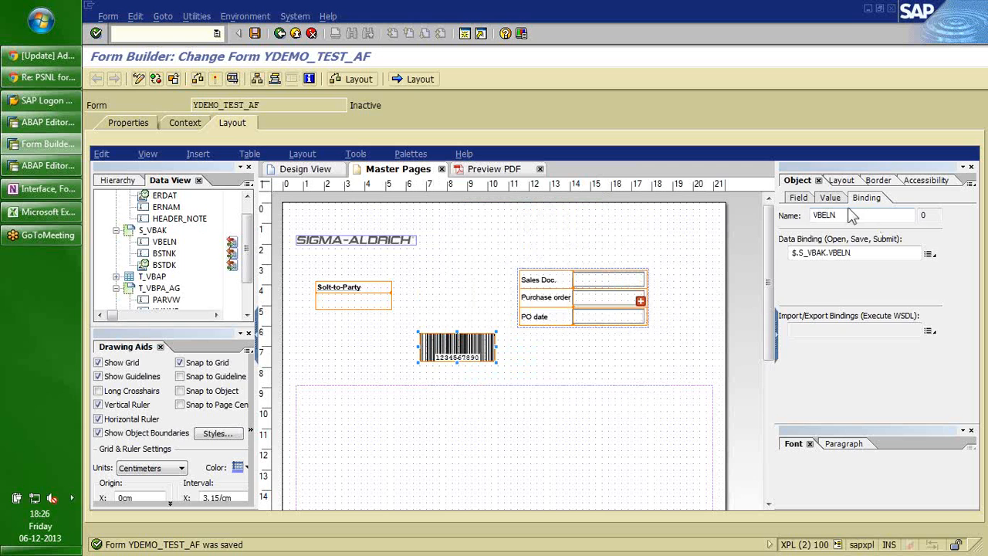
pyautogui.click(798, 198)
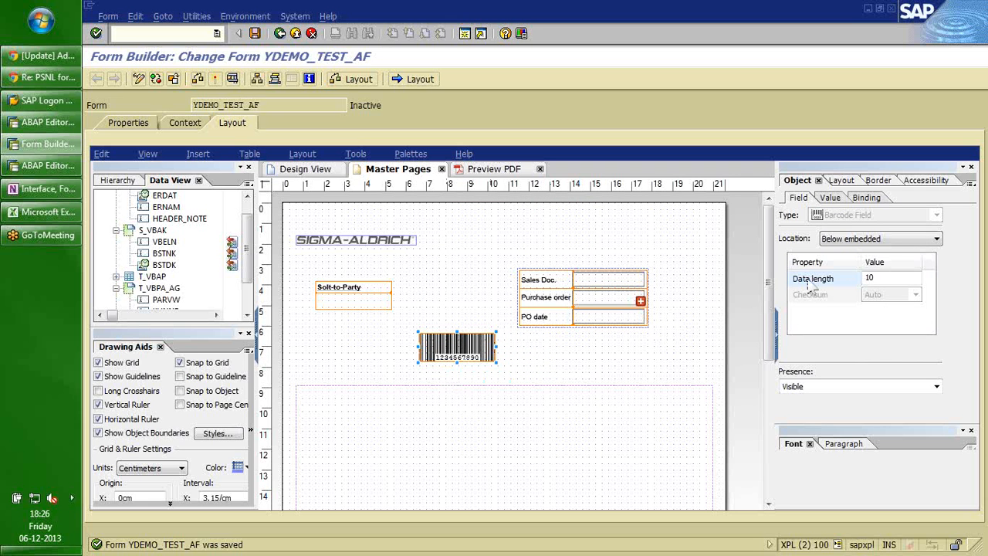
# Try barcode number placements Above embedded, None, and Above.
pyautogui.click(934, 238)
pyautogui.click(884, 284)
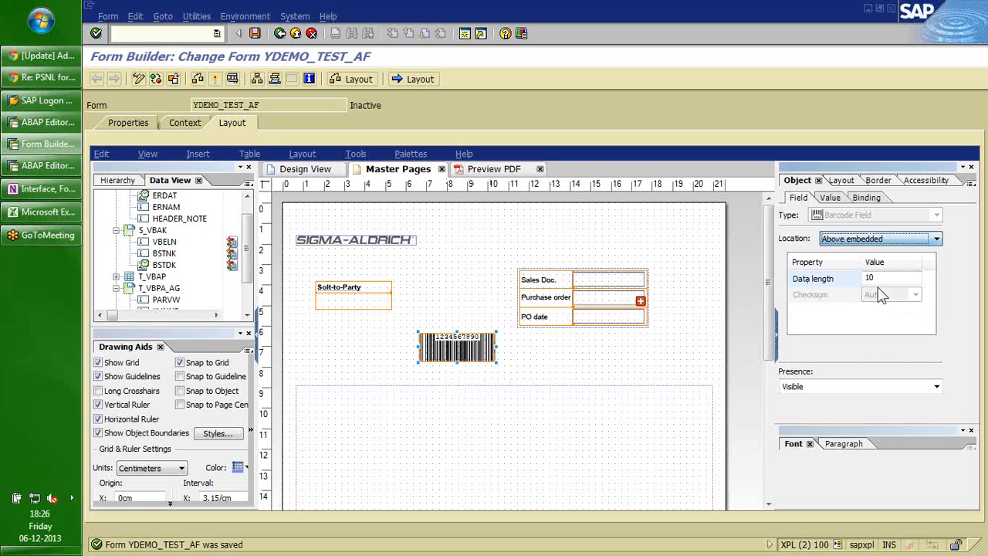
pyautogui.click(936, 239)
pyautogui.click(861, 249)
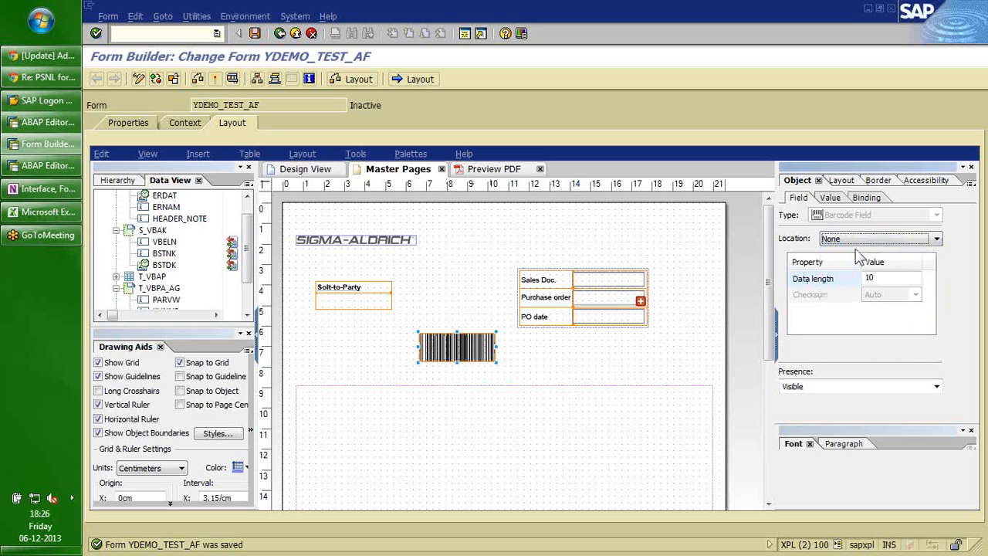
pyautogui.click(936, 239)
pyautogui.click(873, 264)
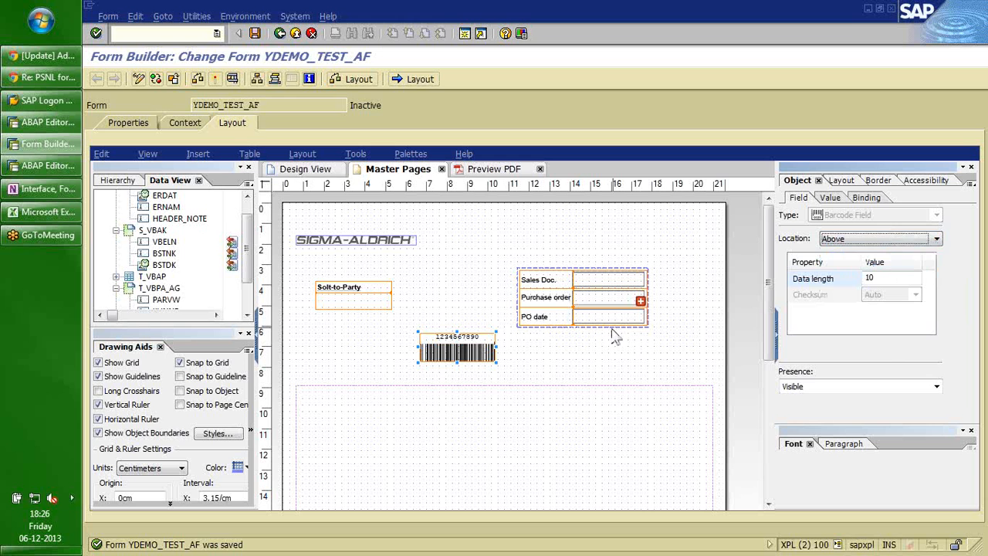
pyautogui.click(572, 352)
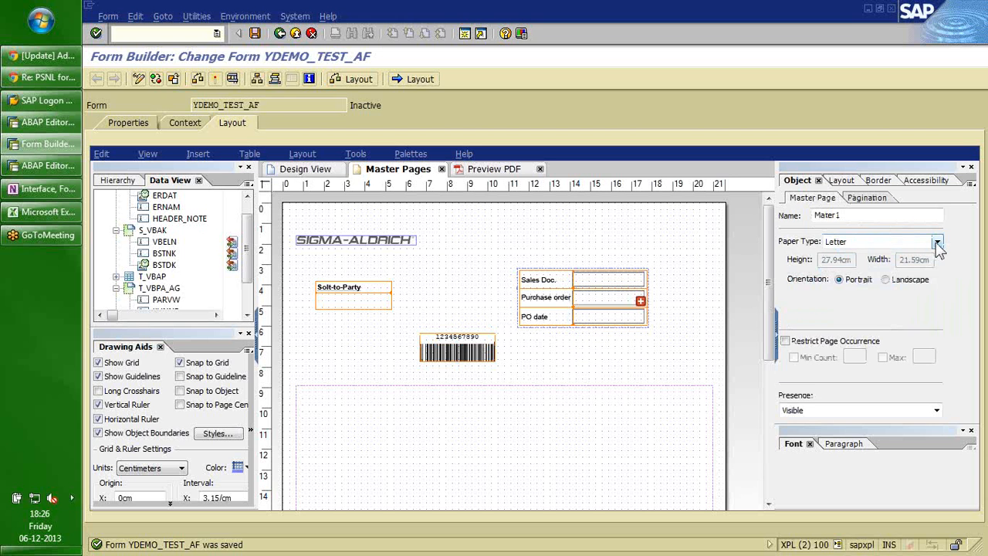
# Settle on Below embedded for the barcode digits and recheck its VBELN binding.
pyautogui.click(936, 242)
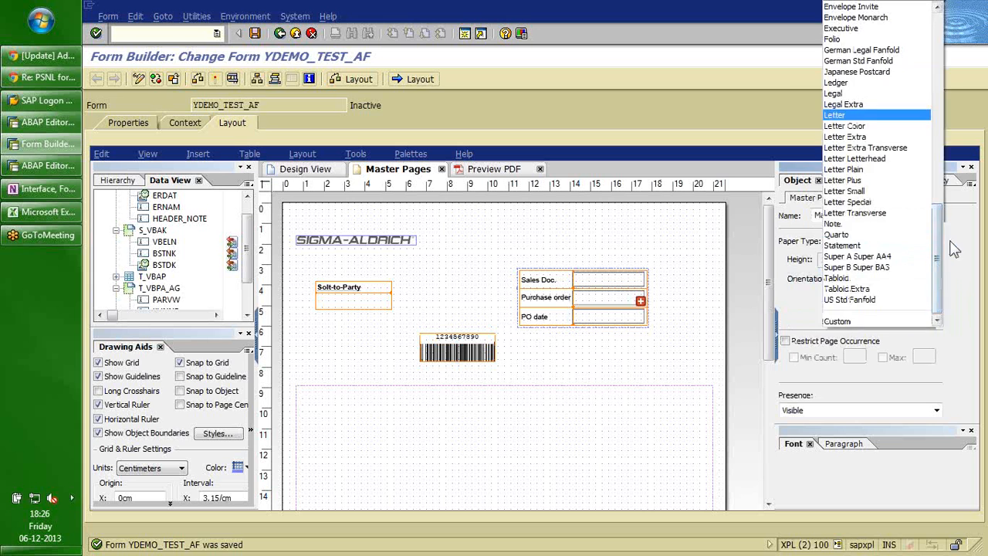
pyautogui.click(950, 241)
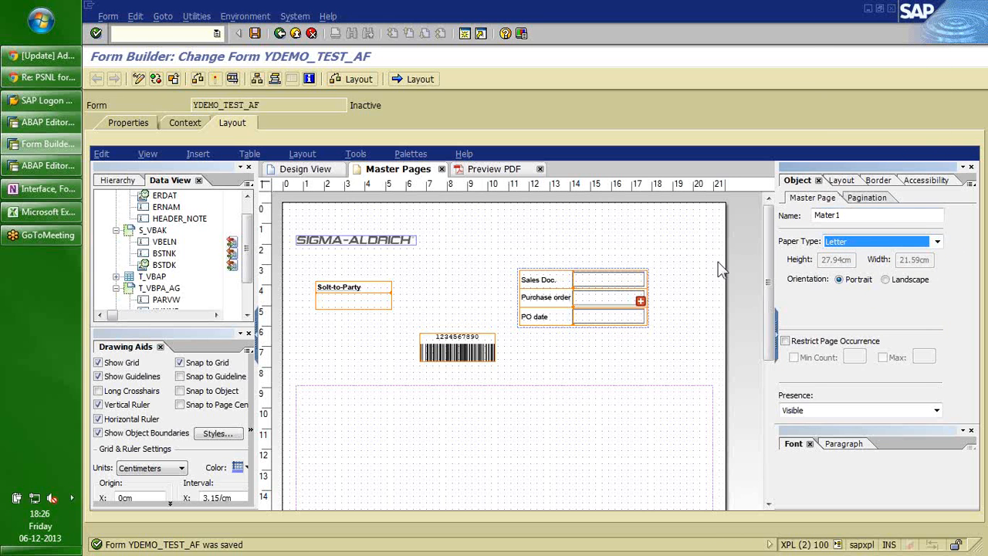
pyautogui.click(466, 353)
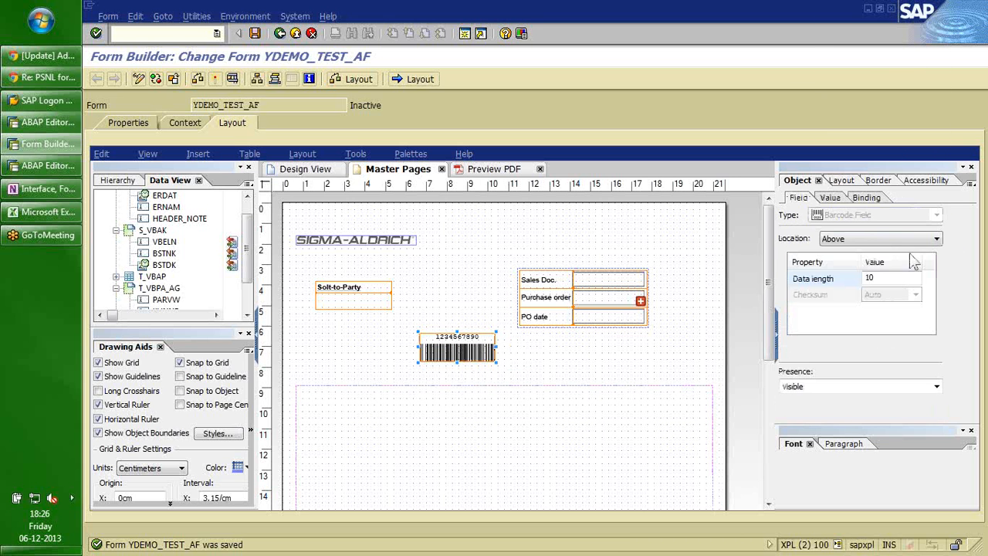
pyautogui.click(934, 238)
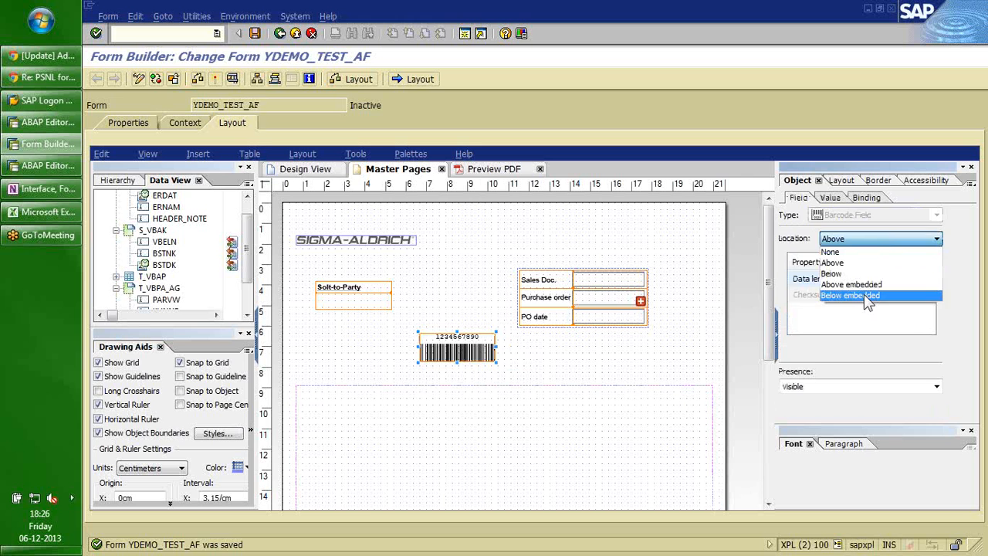
pyautogui.click(856, 296)
pyautogui.click(487, 281)
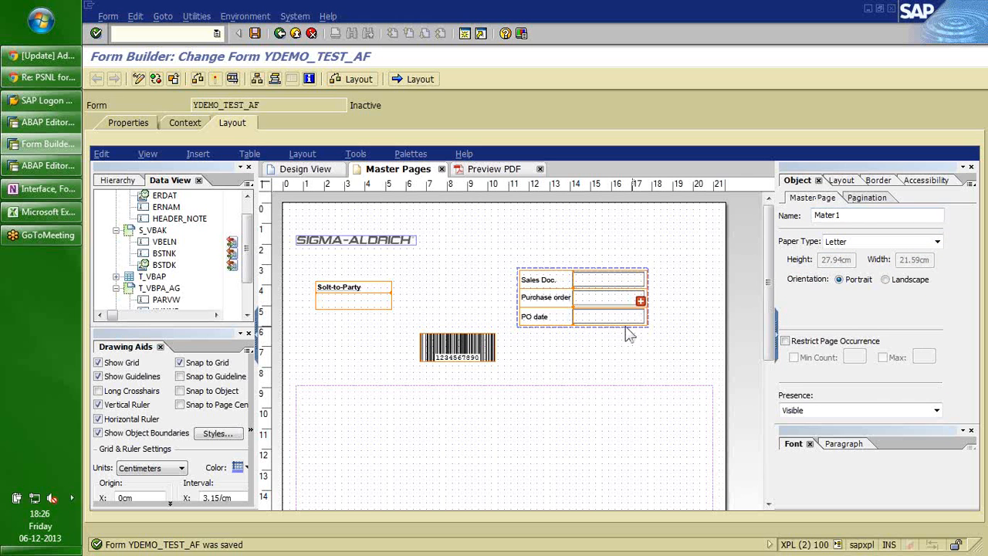
pyautogui.click(459, 348)
pyautogui.click(872, 197)
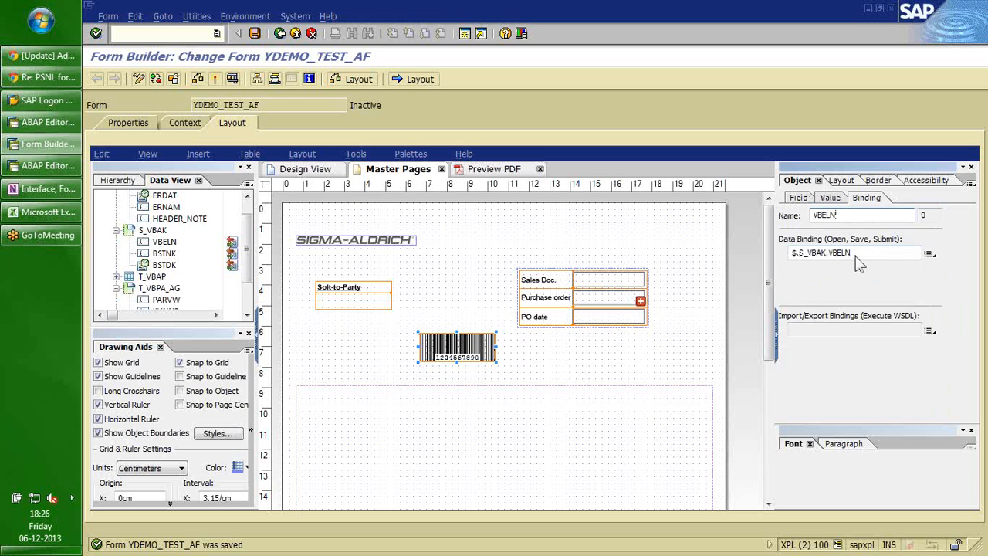
pyautogui.click(509, 248)
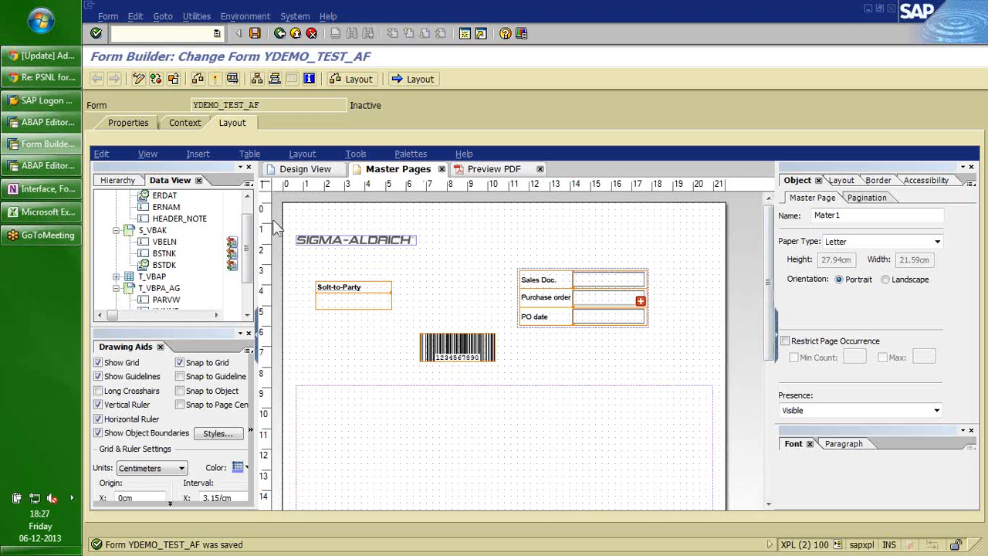
# Set Mater1's paper type to A4, leaving page occurrence unrestricted.
pyautogui.scroll(1, 242, 199)
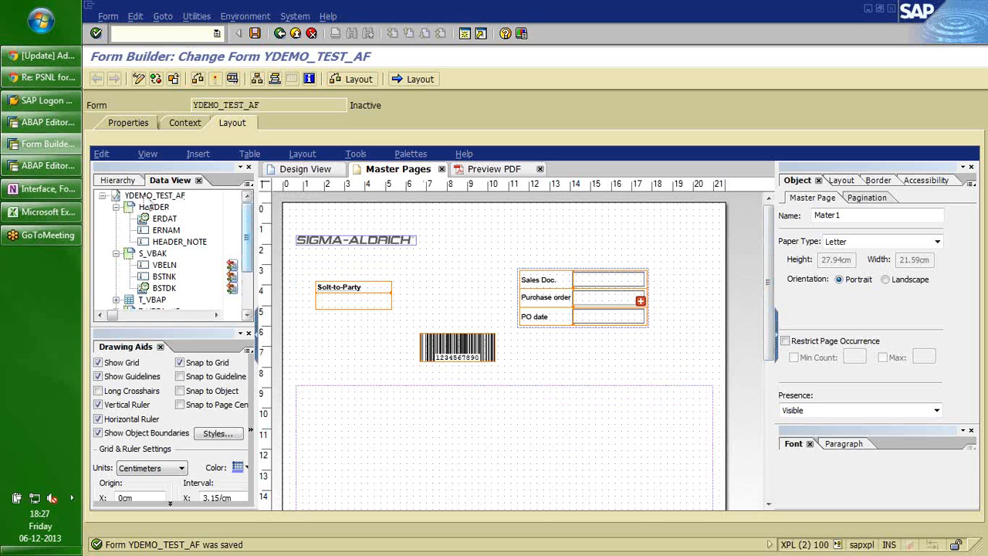
pyautogui.click(117, 180)
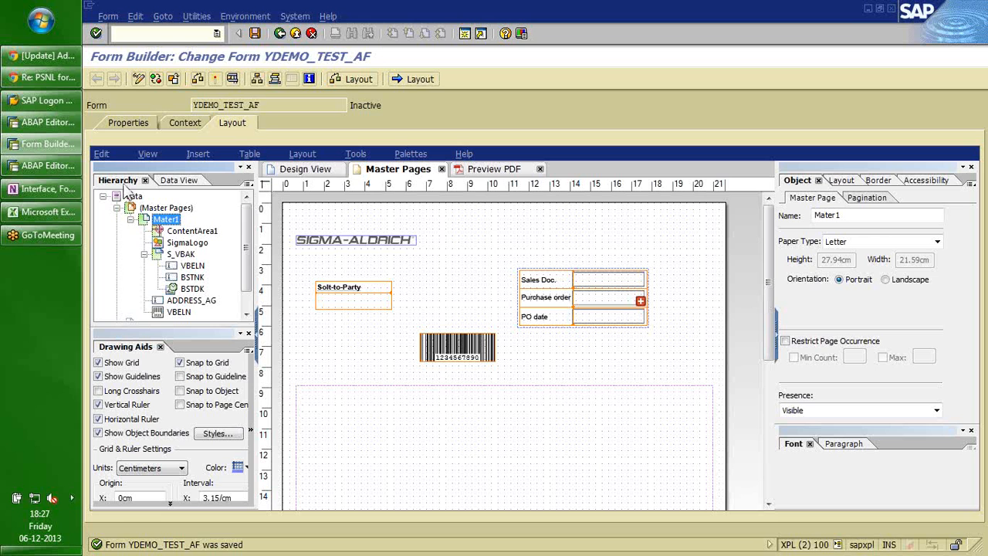
pyautogui.click(164, 220)
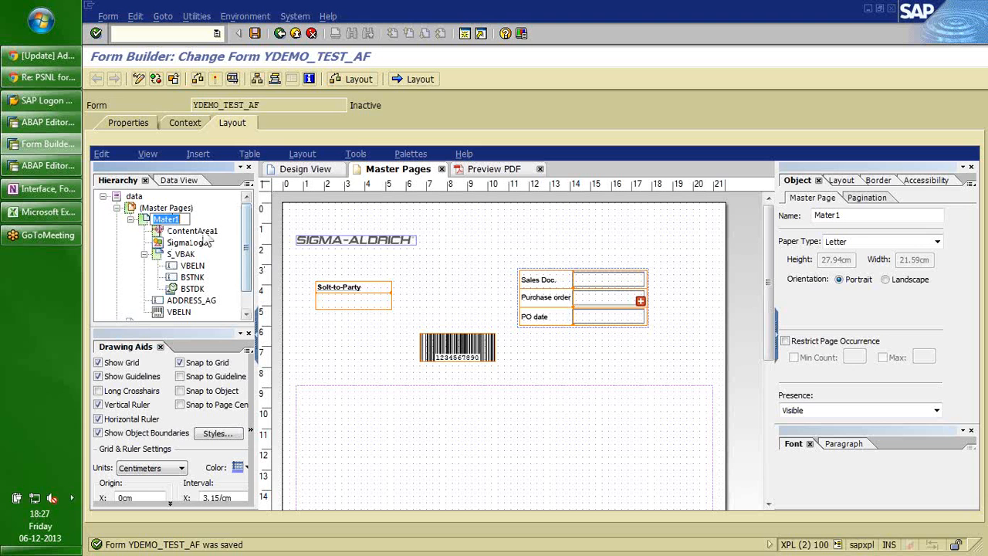
pyautogui.click(166, 207)
pyautogui.click(163, 219)
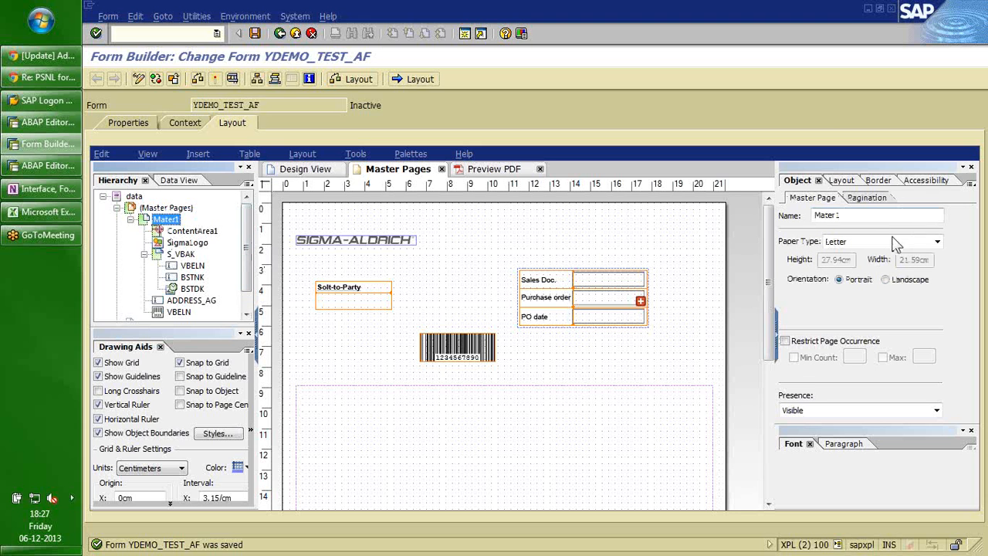
pyautogui.click(938, 243)
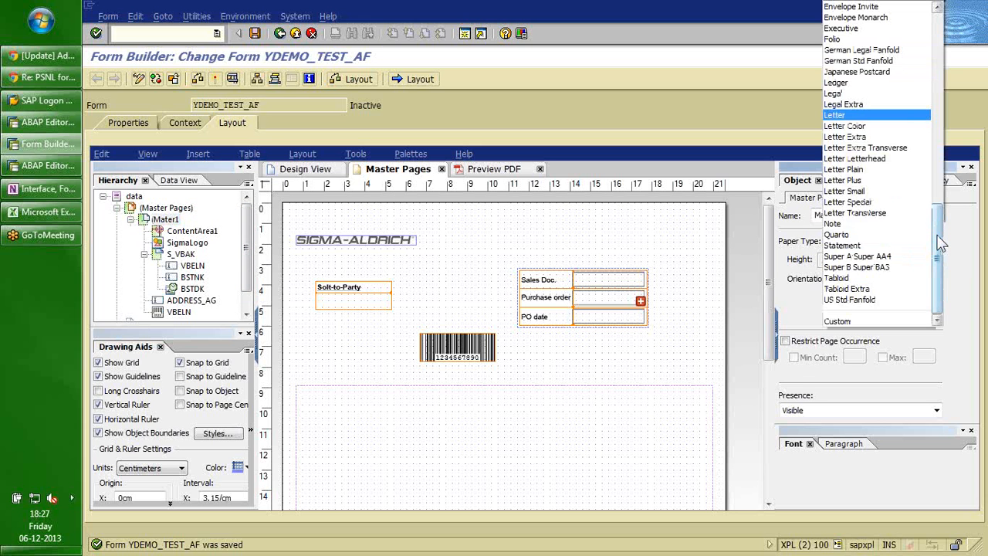
pyautogui.moveTo(940, 243); pyautogui.dragTo(930, 39)
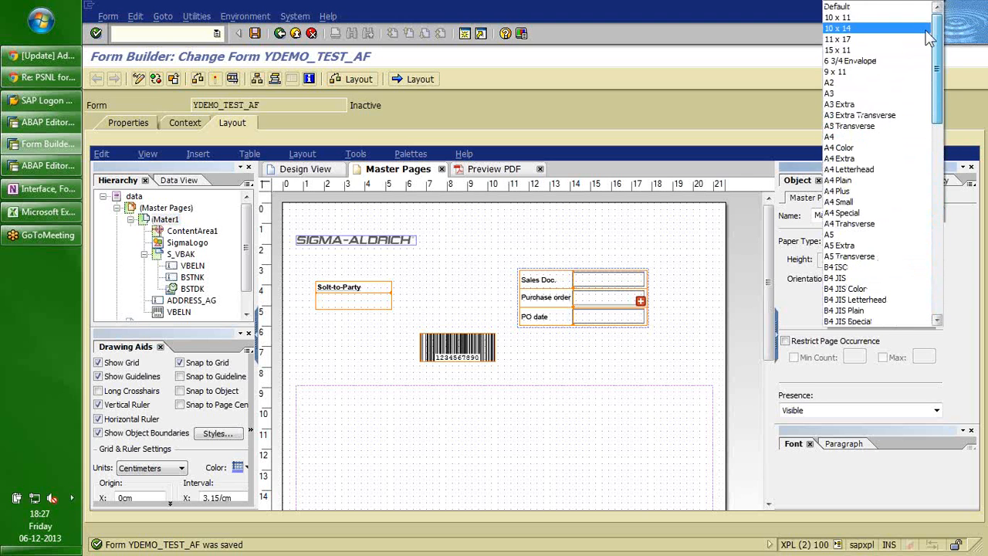
pyautogui.click(855, 139)
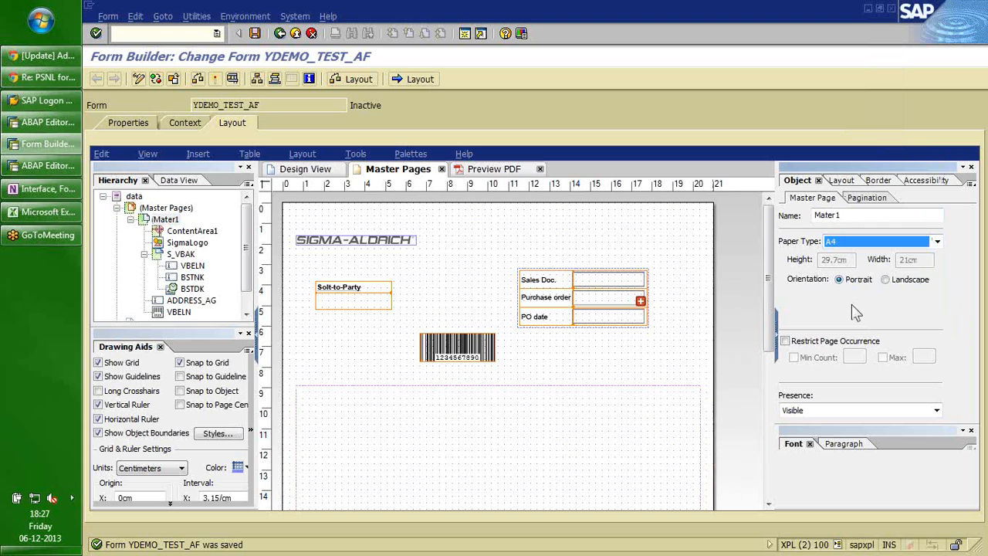
pyautogui.click(784, 341)
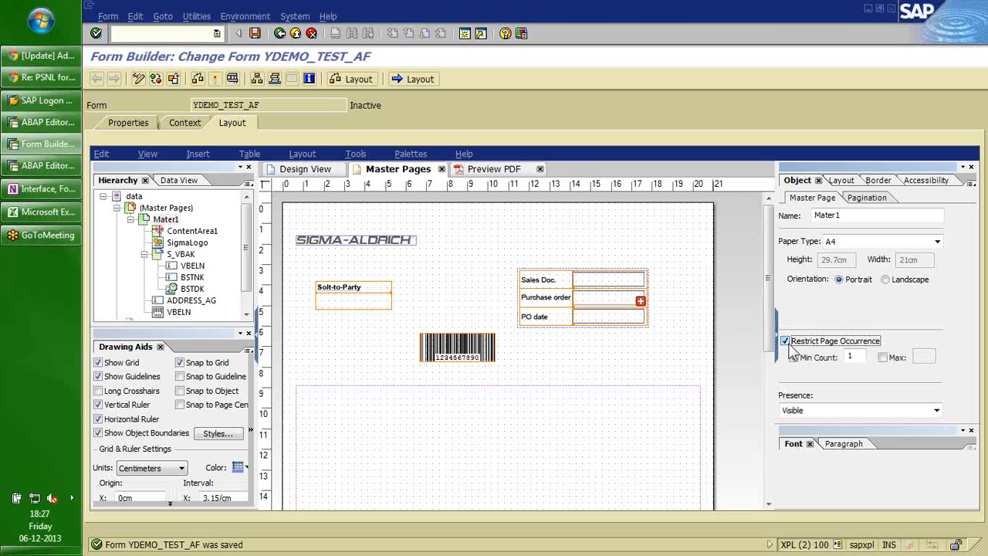
pyautogui.click(789, 346)
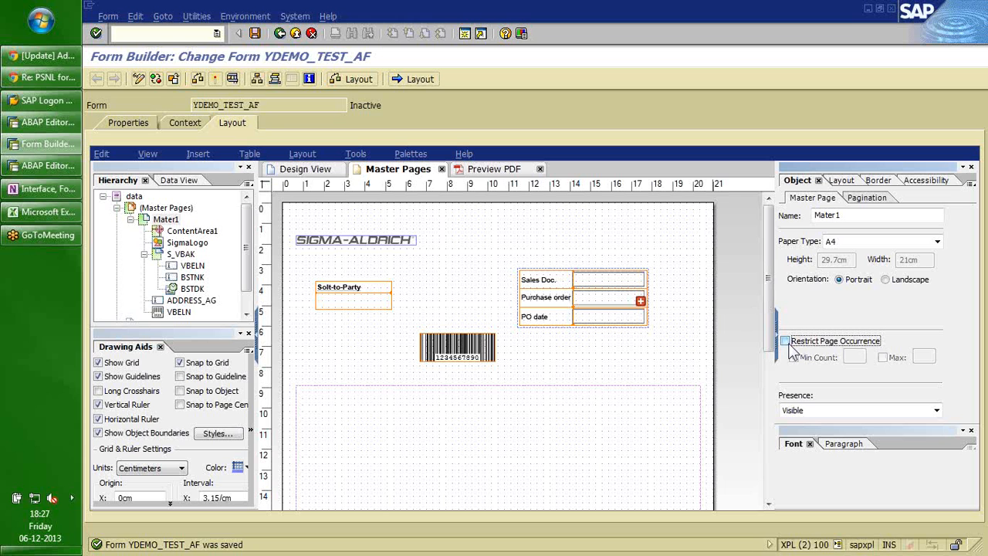
pyautogui.click(786, 341)
pyautogui.click(787, 342)
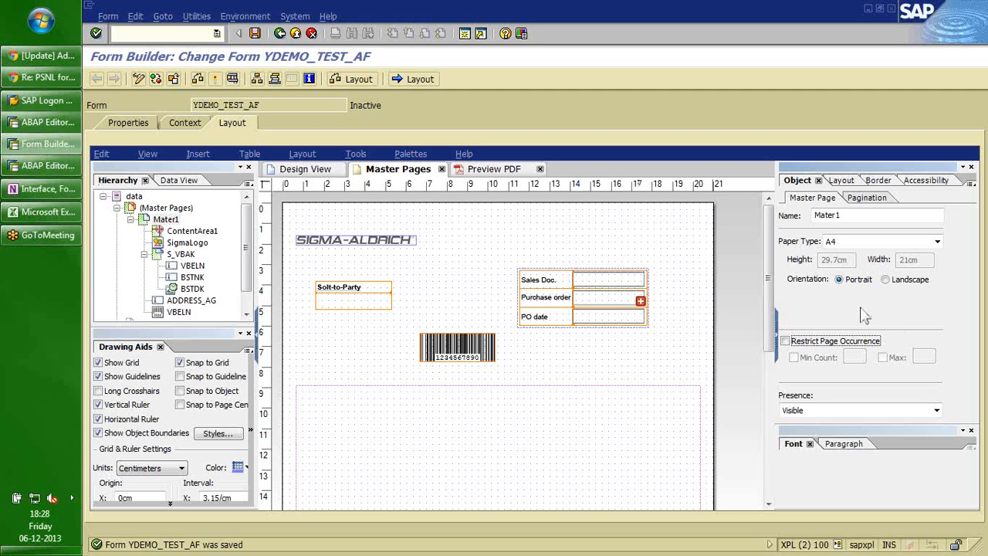
# Enter /ose to open the form maintenance transaction in a new session, with YDEMO_TEST_AF prefilled.
pyautogui.click(149, 36)
pyautogui.write('/')
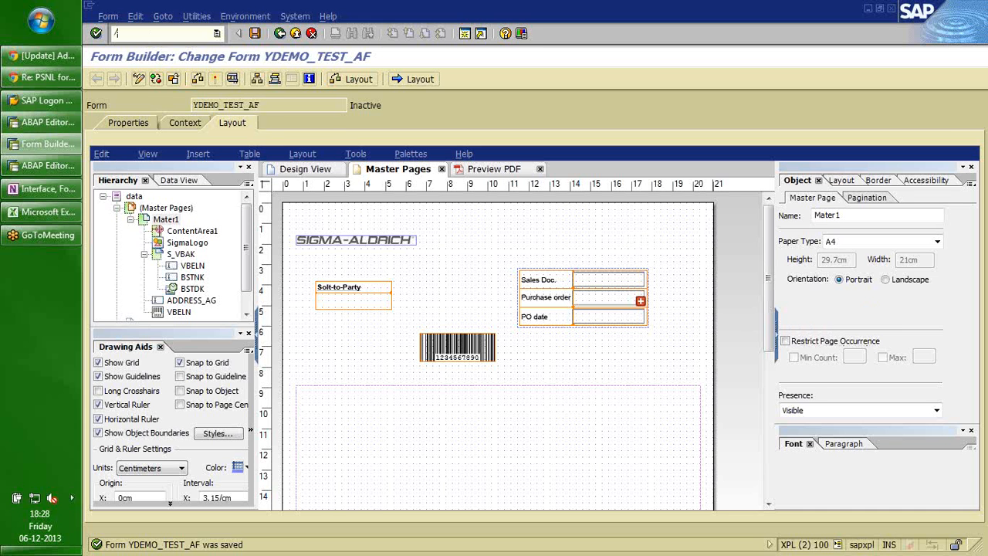
pyautogui.write('ose')
pyautogui.press('Return')
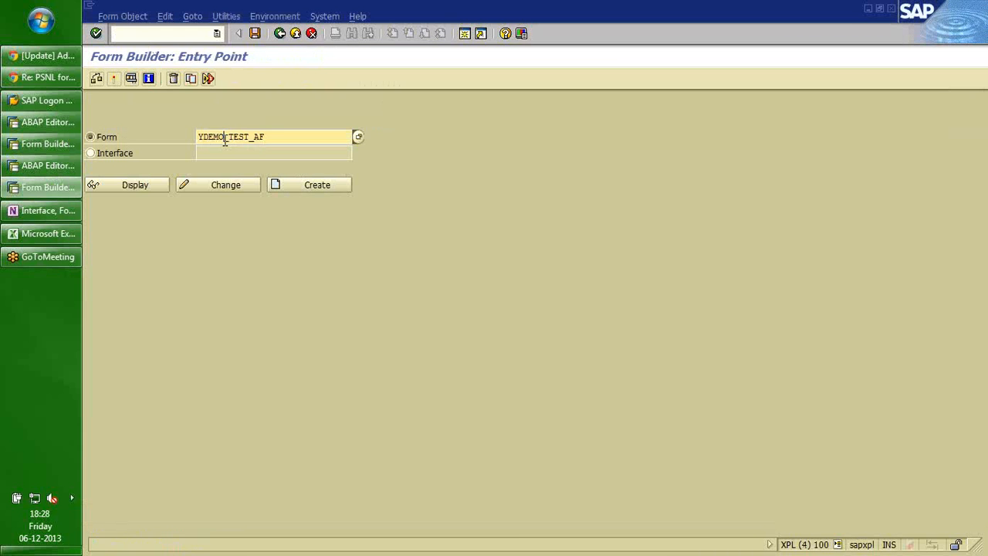
# Replace the form name with YPMAKAM_TEST_AF from the history list and open it for change.
pyautogui.press('BackSpace')
pyautogui.press('BackSpace')
pyautogui.press('BackSpace')
pyautogui.press('BackSpace')
pyautogui.write('pmakam')
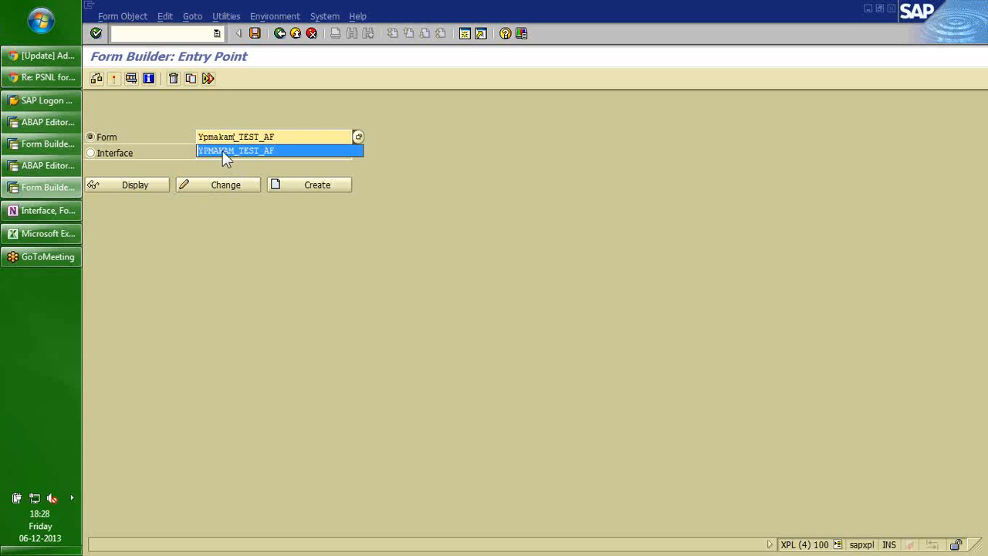
pyautogui.click(222, 151)
pyautogui.click(217, 188)
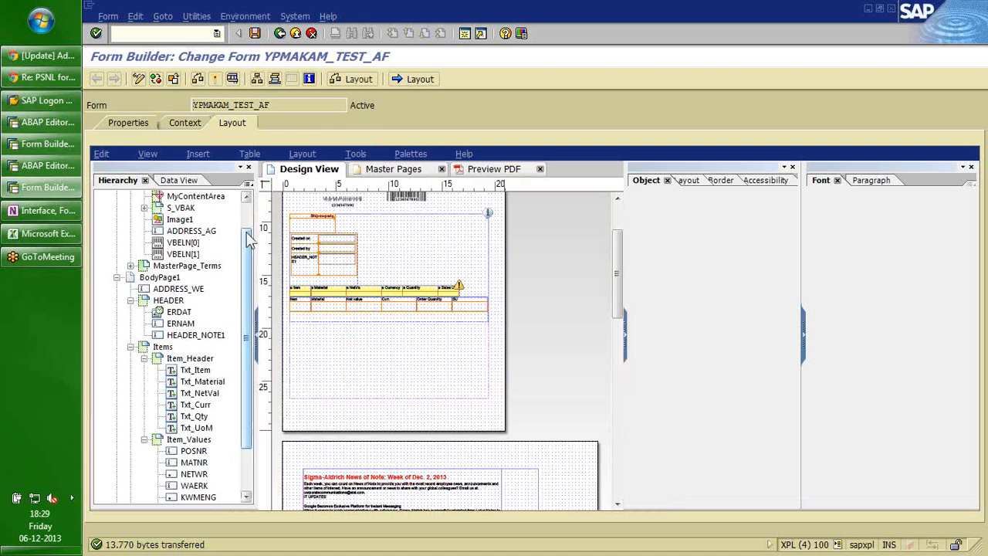
# Collapse MasterPage1 and BodyPage1, then compare MasterPage1 with MasterPage_Terms' A4 landscape settings.
pyautogui.click(130, 219)
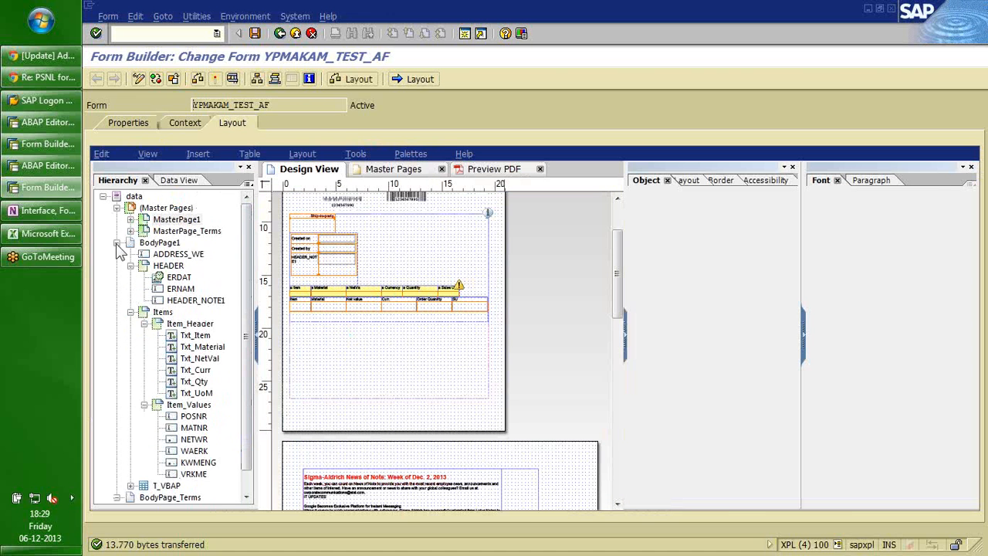
pyautogui.click(117, 242)
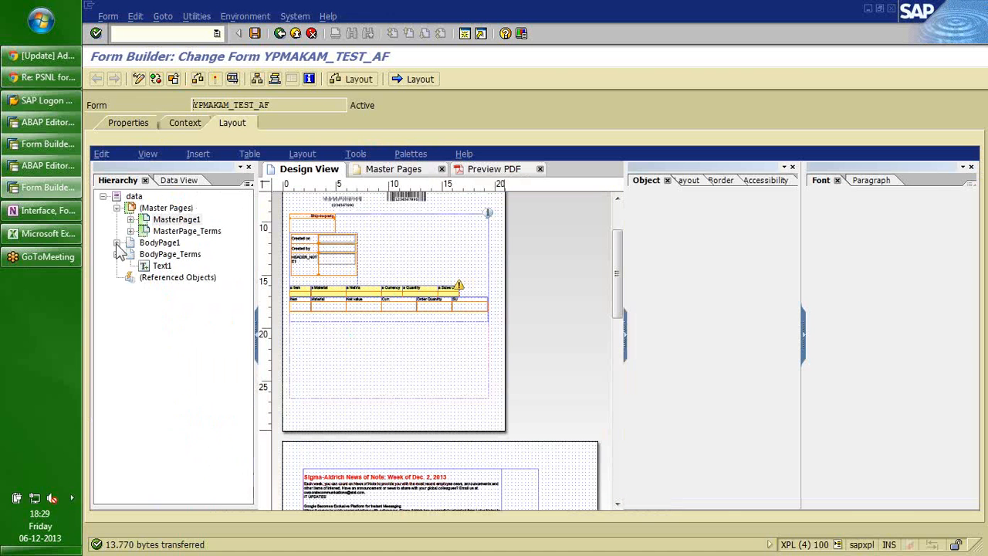
pyautogui.click(178, 233)
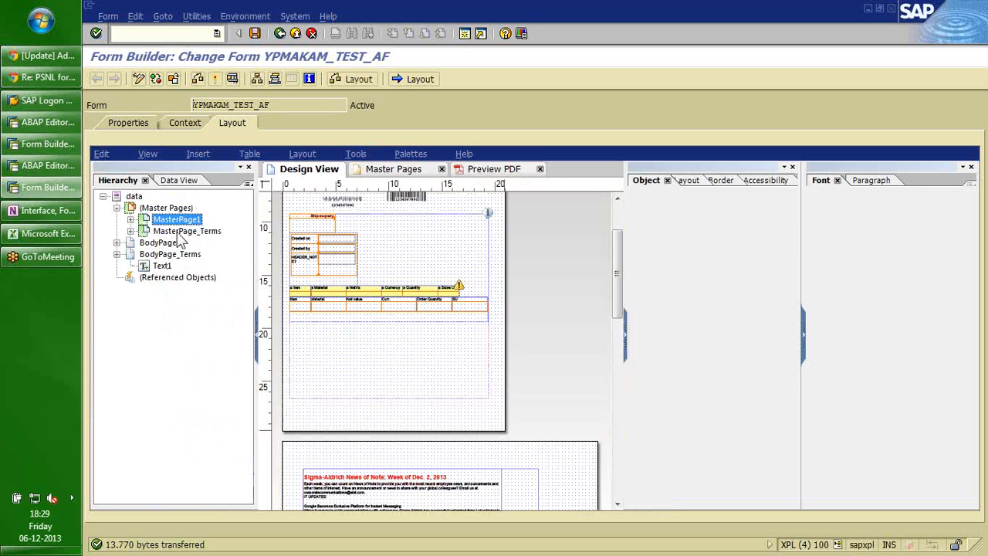
pyautogui.click(182, 231)
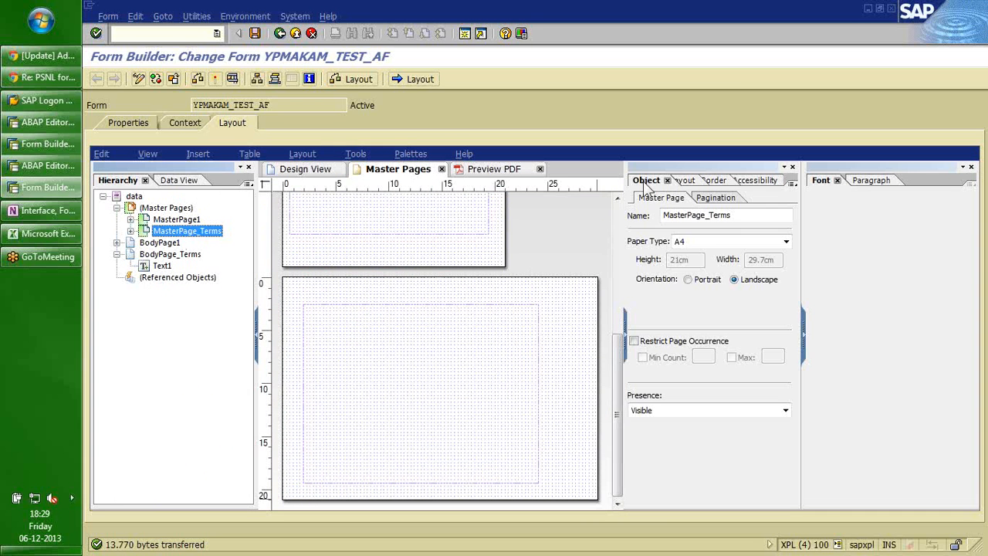
pyautogui.click(187, 221)
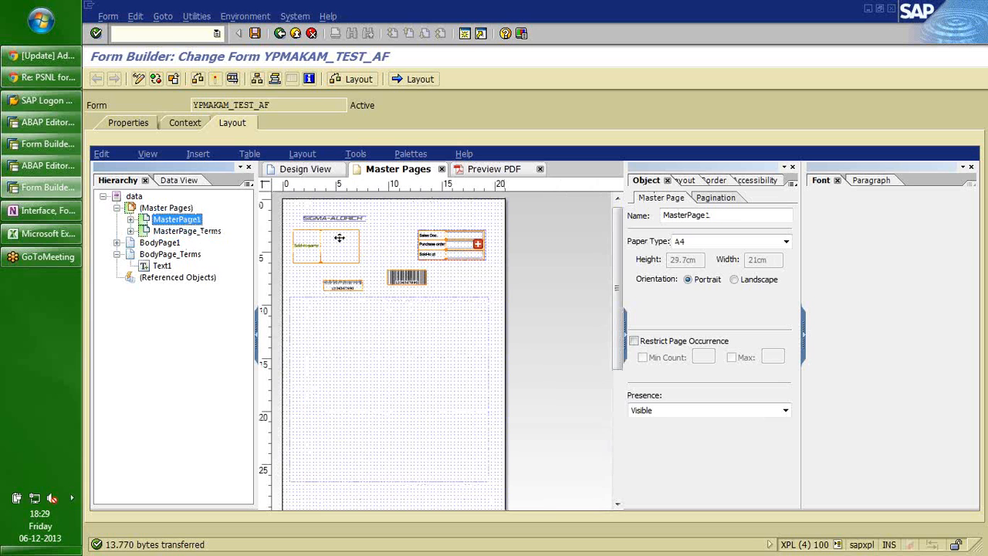
pyautogui.click(186, 235)
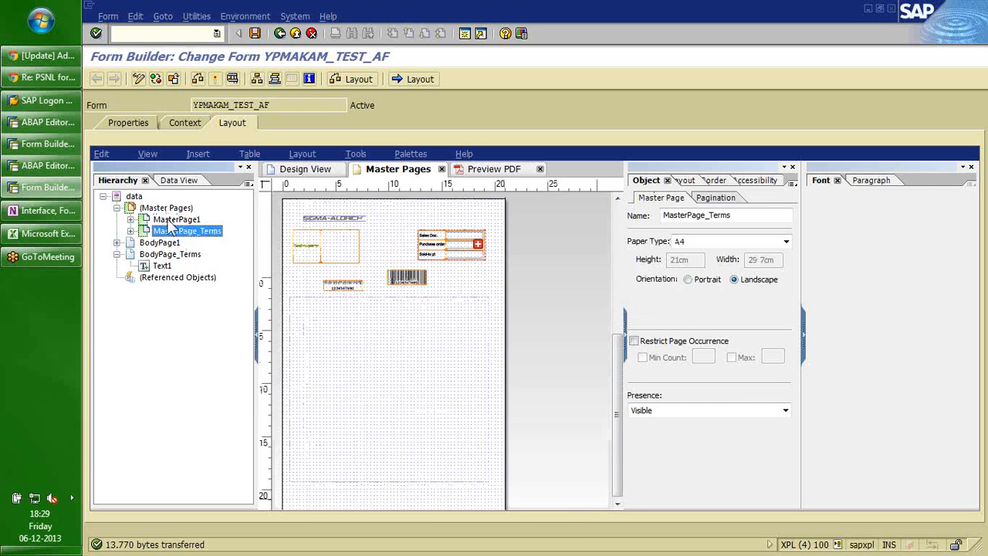
pyautogui.click(171, 221)
pyautogui.click(176, 230)
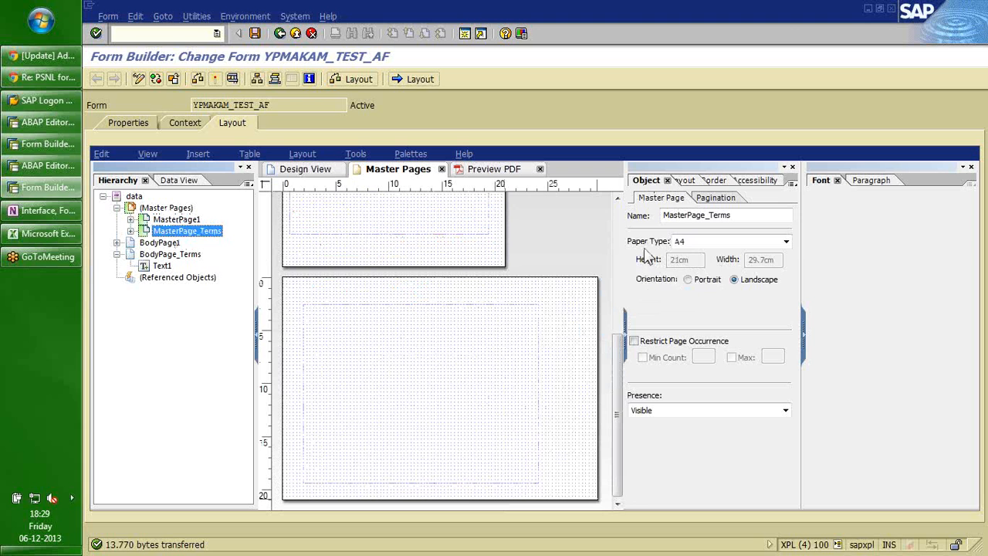
pyautogui.click(786, 243)
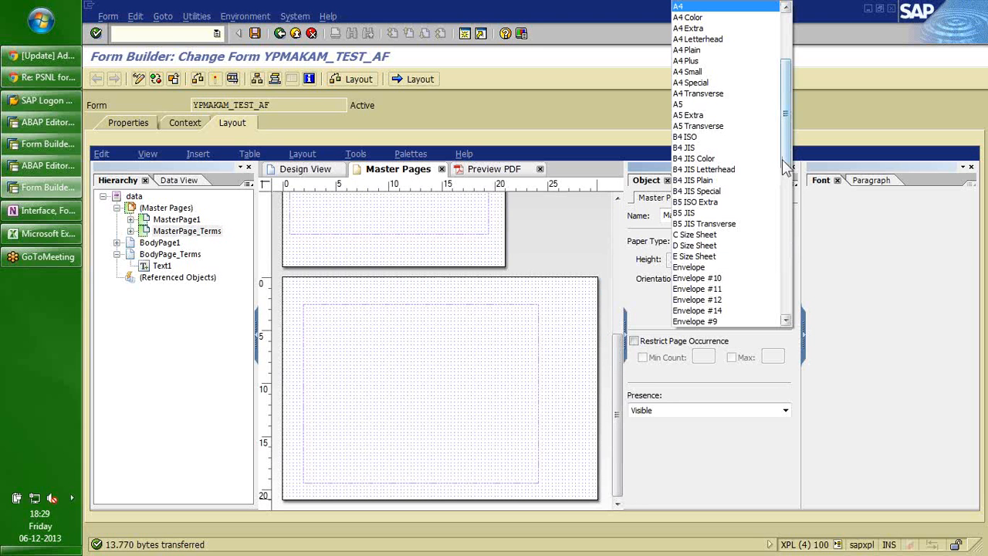
# Change MasterPage_Terms' paper type to Letter, 21.59 × 27.94 cm in landscape.
pyautogui.moveTo(784, 161); pyautogui.dragTo(790, 255)
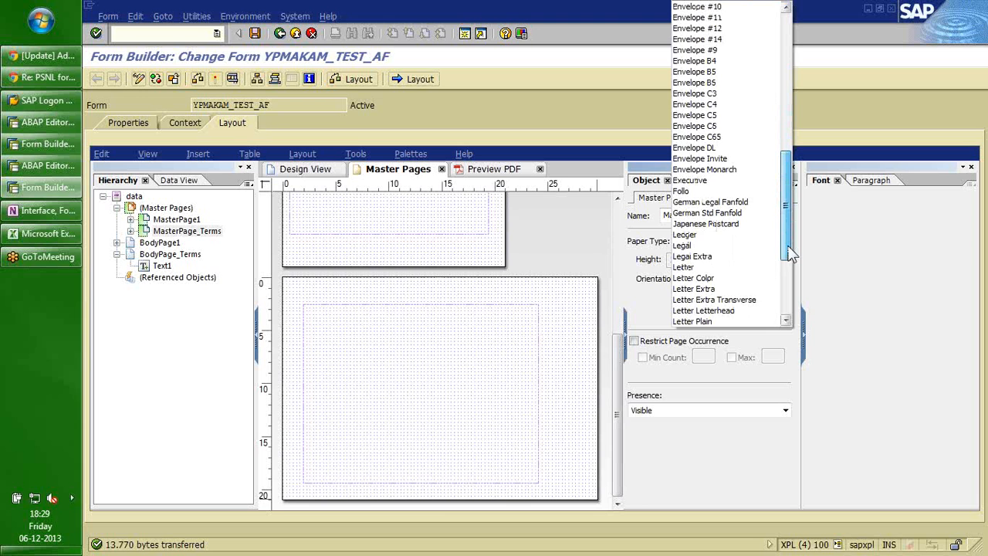
pyautogui.click(683, 246)
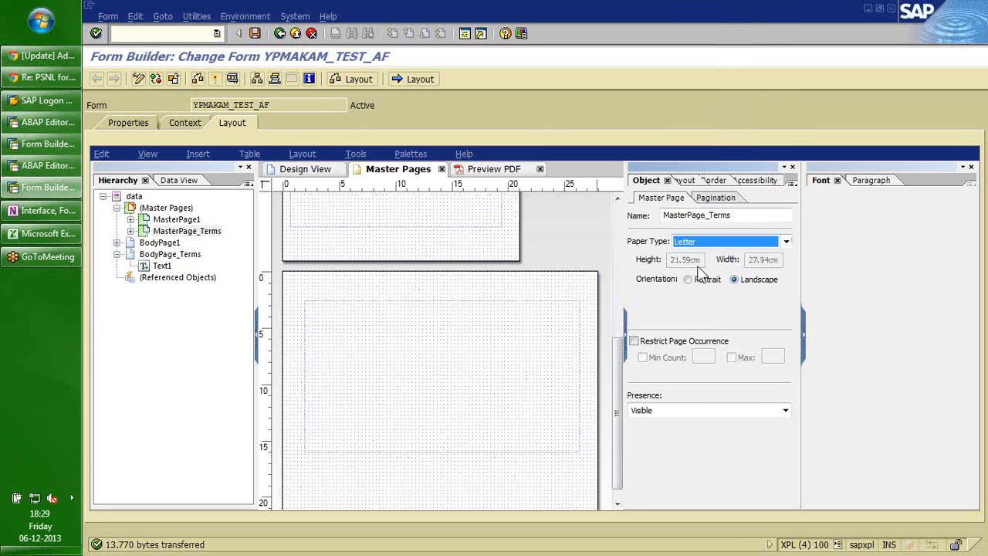
pyautogui.click(784, 242)
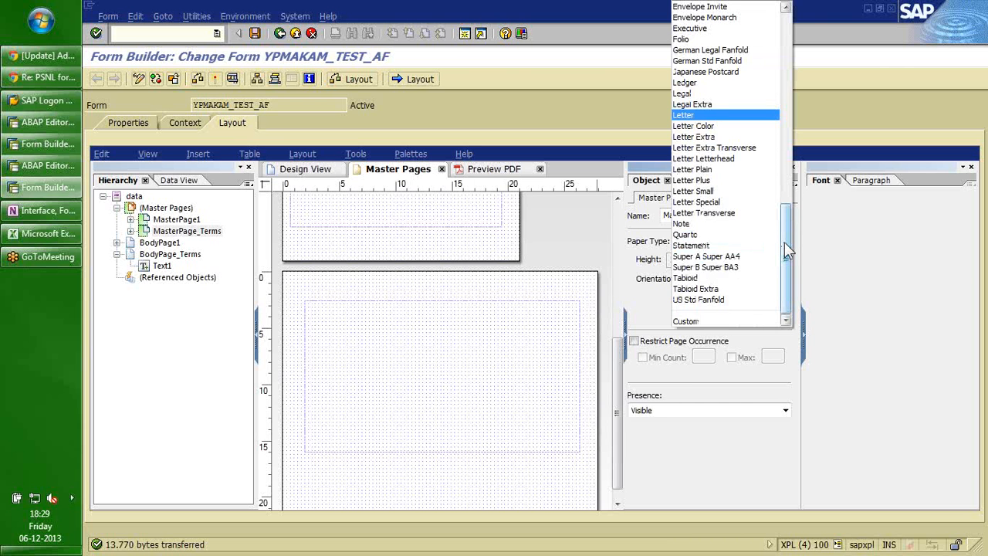
pyautogui.moveTo(784, 241); pyautogui.dragTo(786, 304)
pyautogui.moveTo(785, 297); pyautogui.dragTo(790, 251)
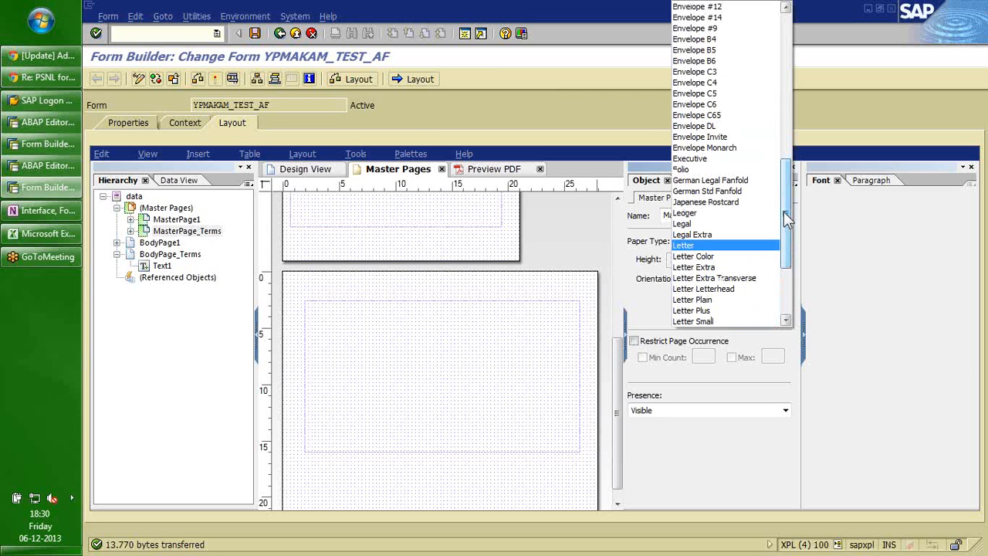
pyautogui.click(75, 387)
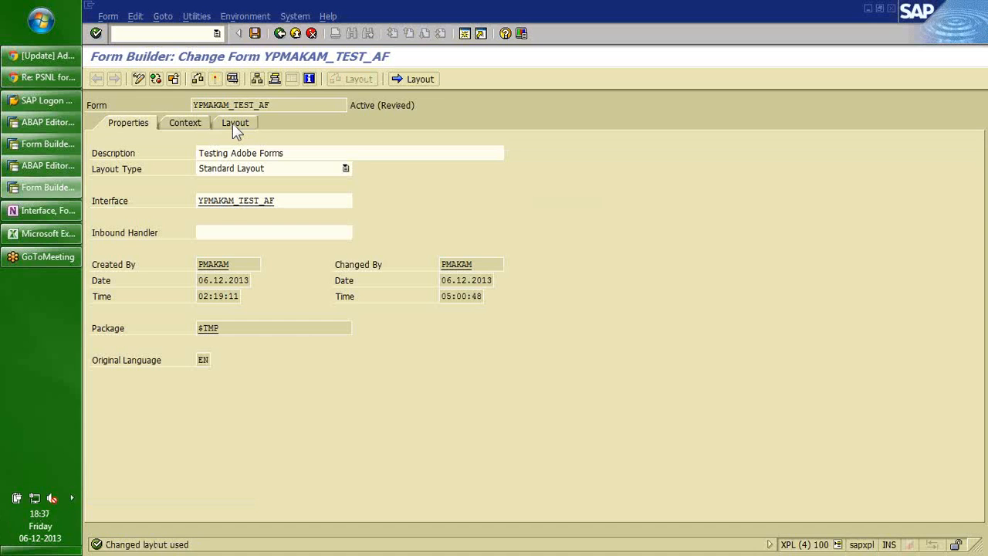
pyautogui.click(233, 125)
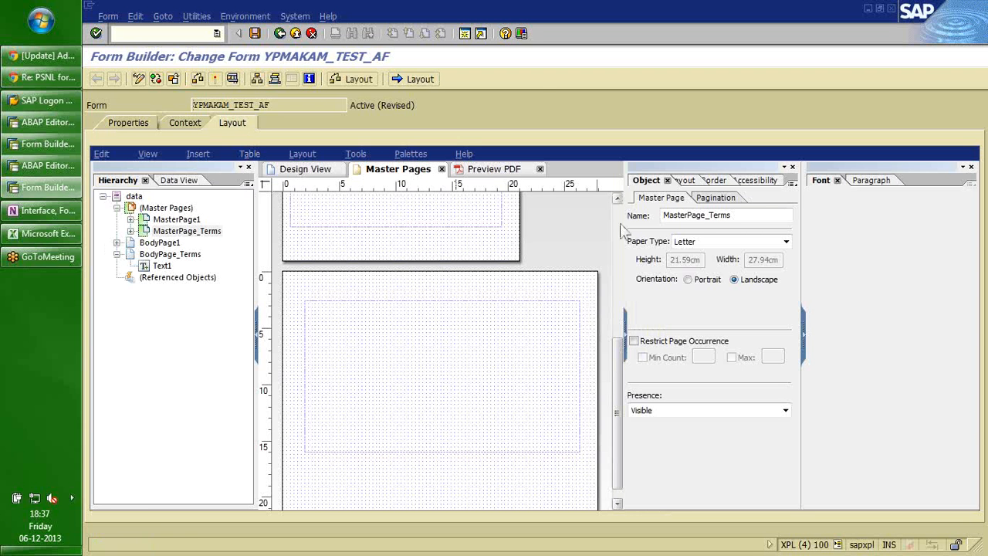
# Zoom in on the master page's barcodes and header fields, then activate YPMAKAM_TEST_AF.
pyautogui.scroll(5, 498, 279)
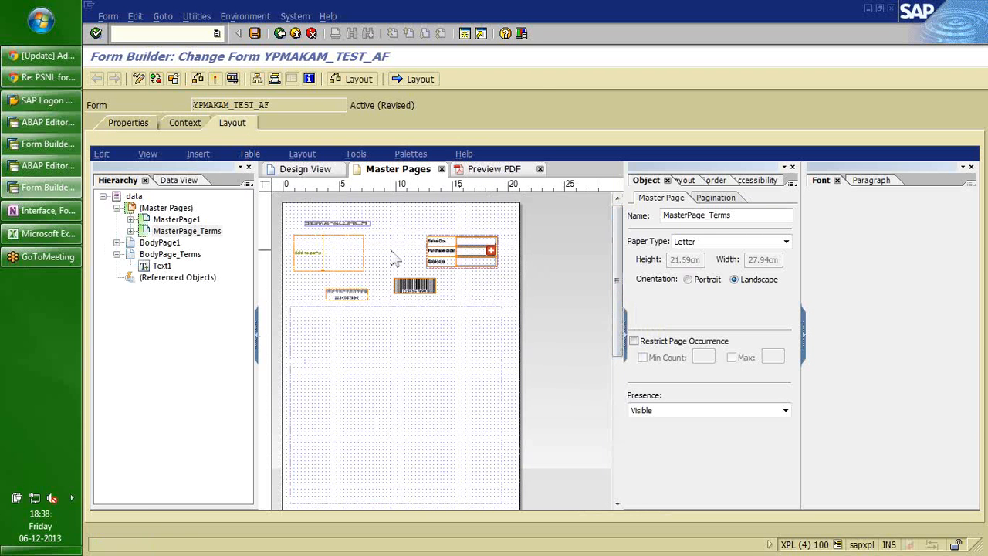
pyautogui.scroll(1, 396, 257)
pyautogui.scroll(1, 392, 257)
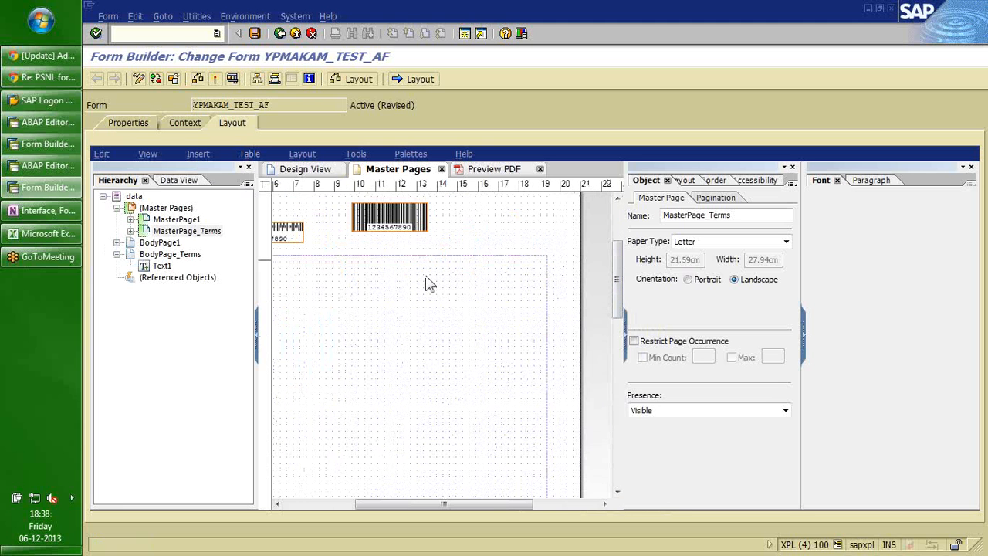
pyautogui.moveTo(492, 504); pyautogui.dragTo(443, 504)
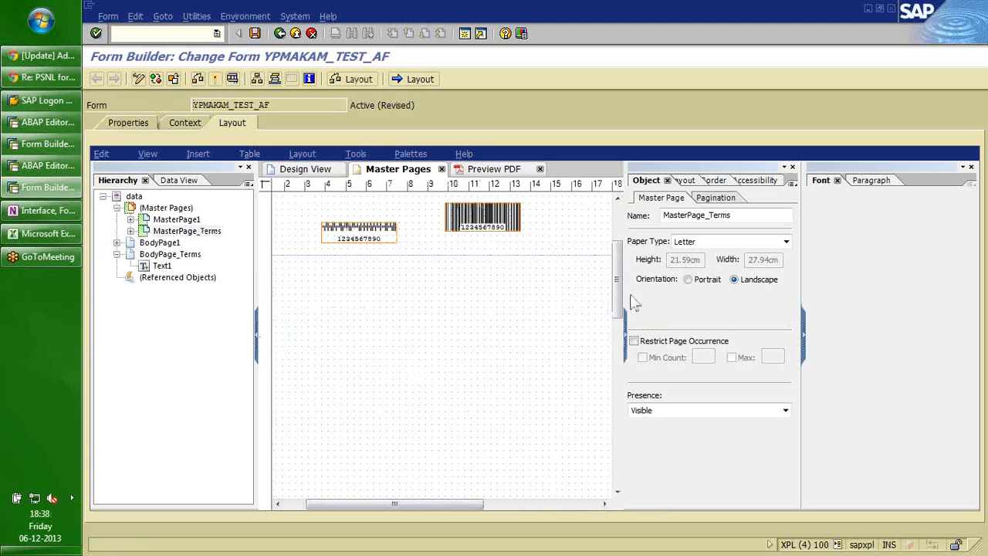
pyautogui.moveTo(617, 294); pyautogui.dragTo(617, 269)
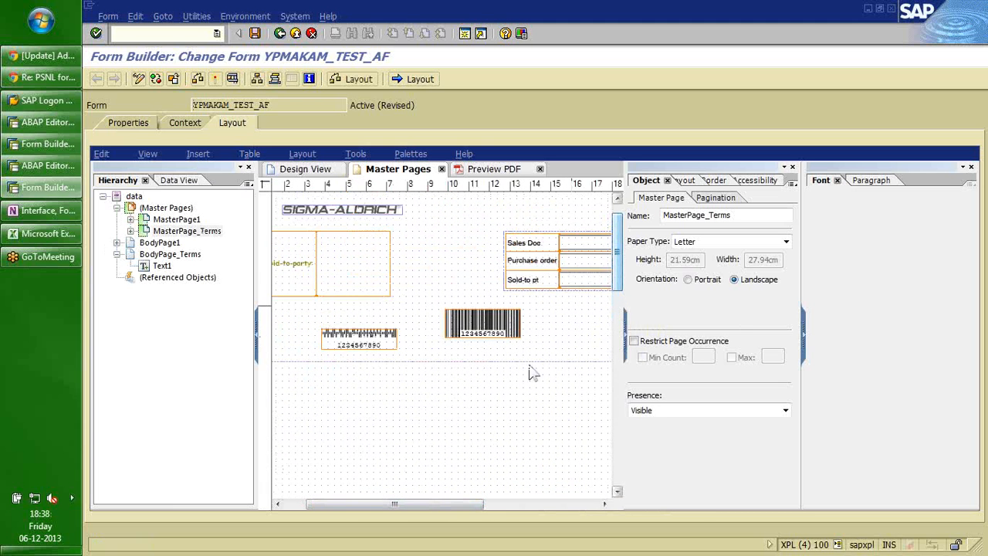
pyautogui.moveTo(408, 502); pyautogui.dragTo(363, 363)
pyautogui.click(216, 82)
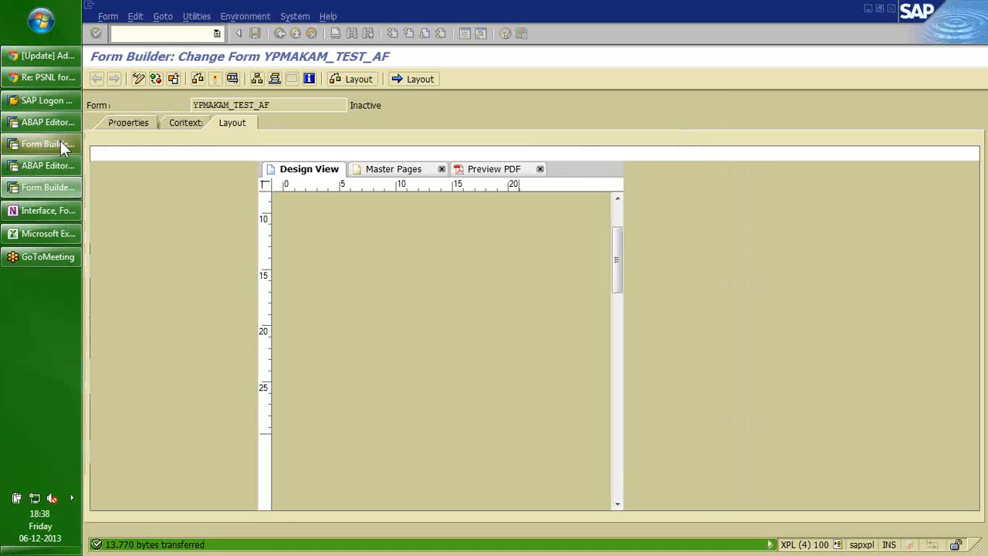
# Close the extra YPMAKAM_TEST_AF session, list the inactive objects, and move to the ABAP Editor.
pyautogui.click(60, 143)
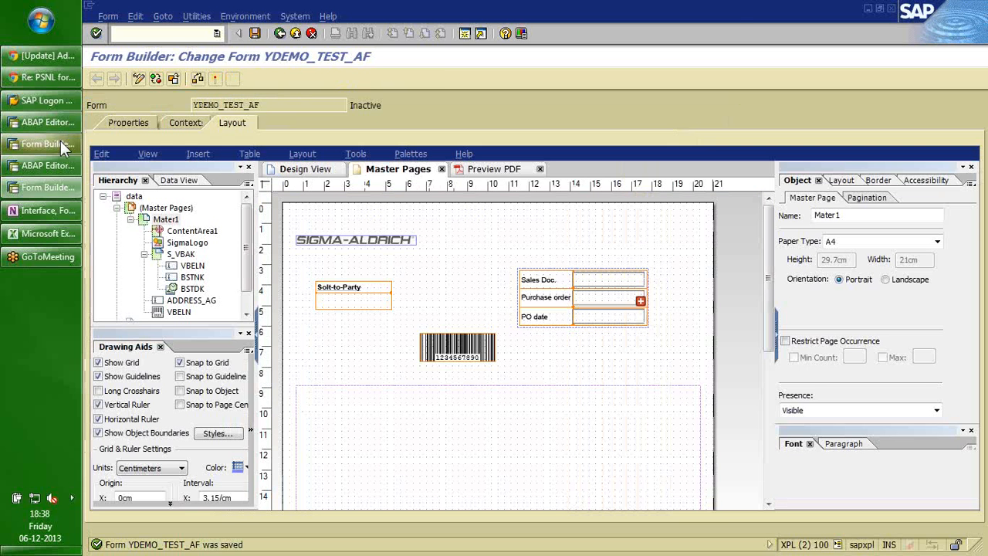
pyautogui.click(891, 8)
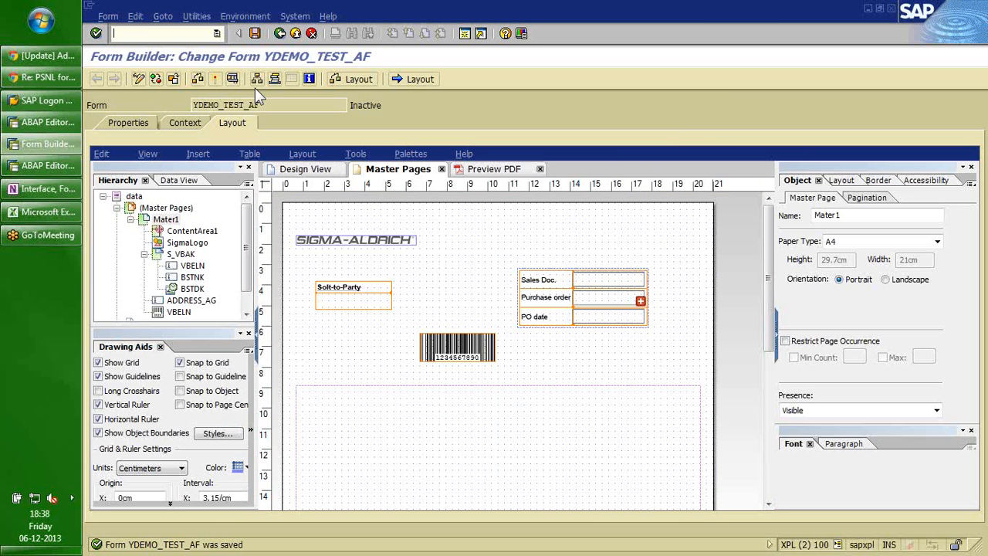
pyautogui.click(215, 79)
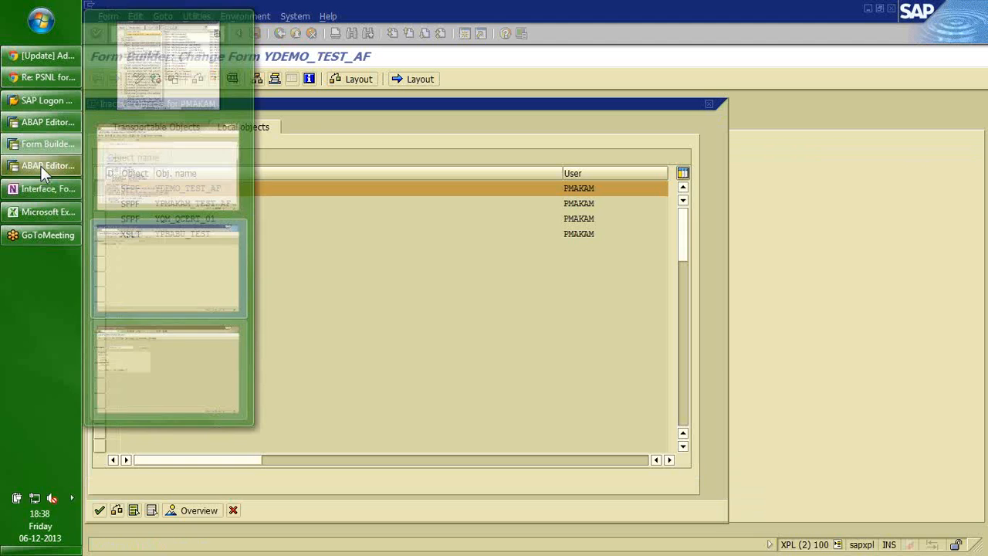
pyautogui.click(46, 166)
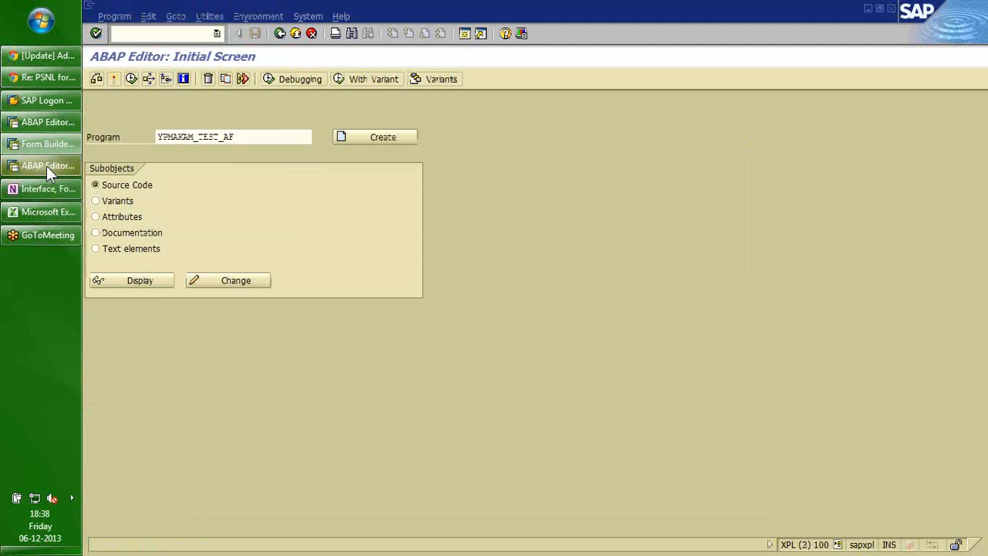
# Open report YPMAKAM_TEST_AF for editing and page to the form-name lookup code.
pyautogui.click(51, 121)
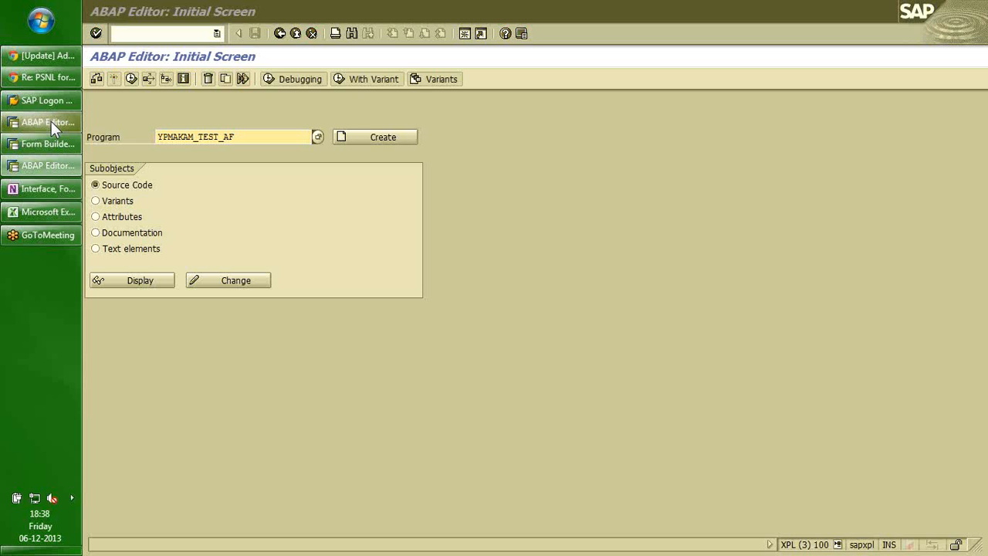
pyautogui.click(51, 121)
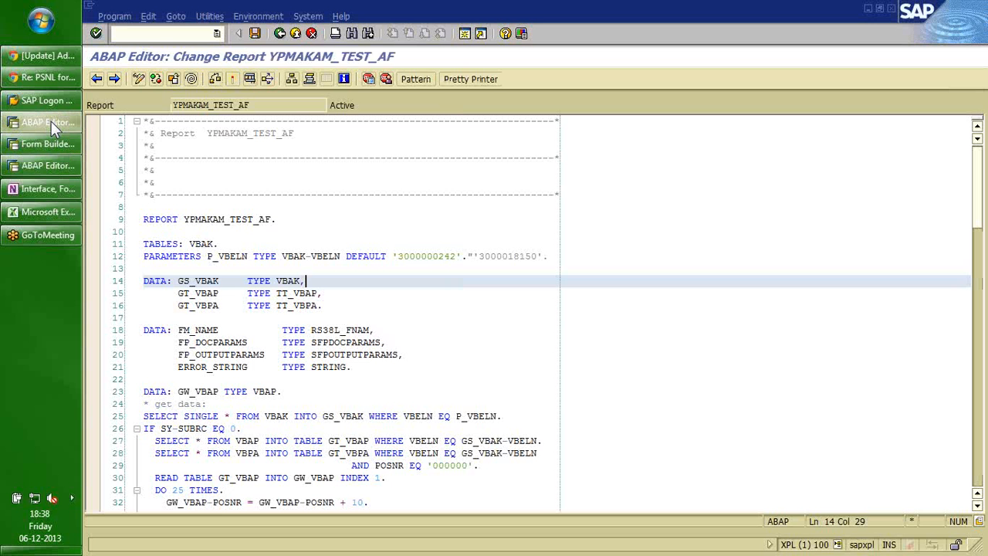
pyautogui.click(394, 354)
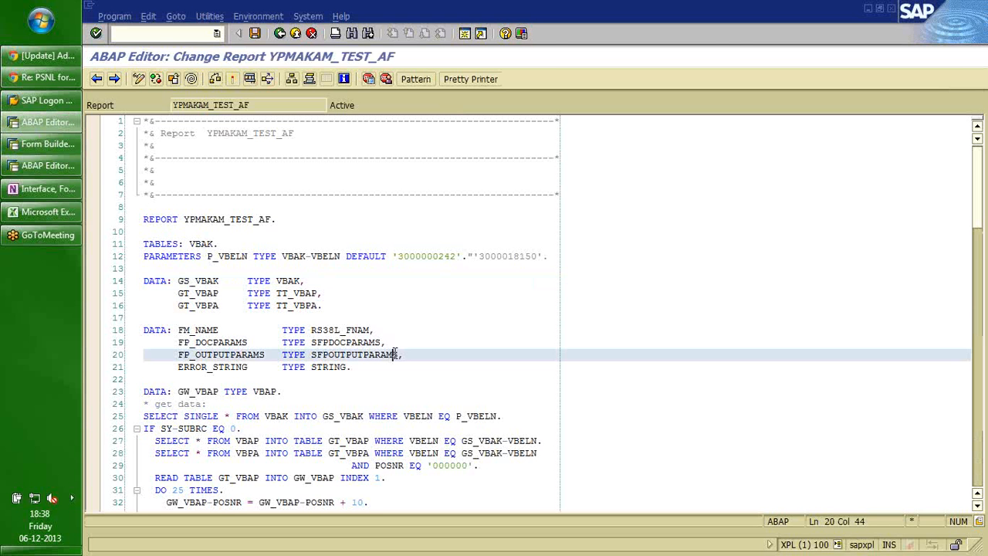
pyautogui.press('pagedown')
pyautogui.click(411, 366)
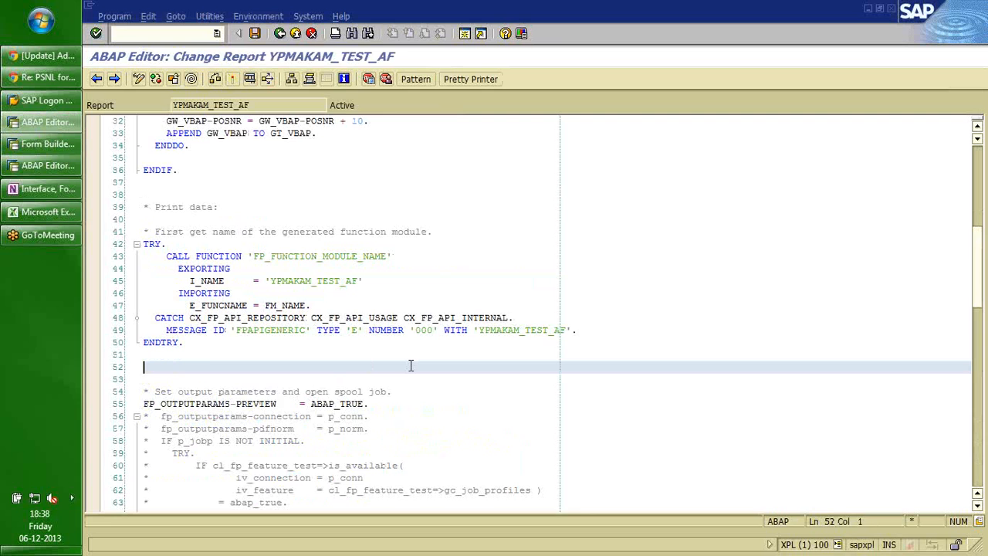
pyautogui.press('pagedown')
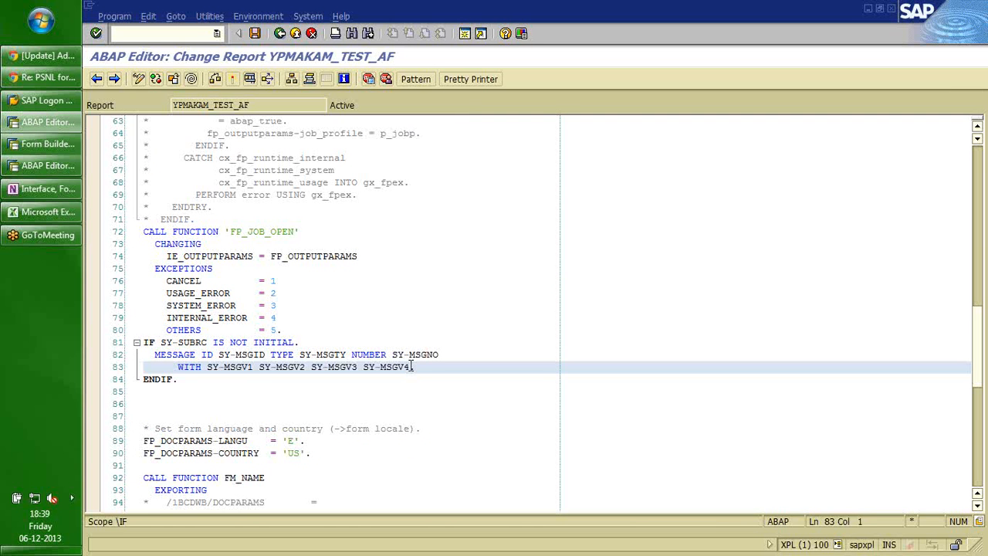
pyautogui.press('pagedown')
pyautogui.press('pageup')
pyautogui.press('pageup')
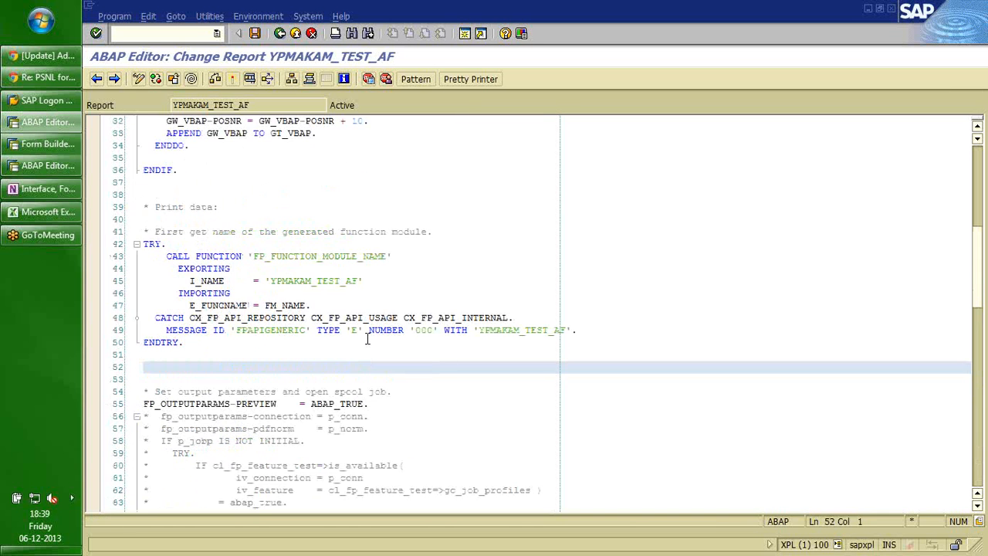
# Change the I_NAME literal on line 45 to 'YDEMO_TEST_AF'.
pyautogui.click(315, 286)
pyautogui.press('BackSpace')
pyautogui.press('BackSpace')
pyautogui.press('BackSpace')
pyautogui.press('BackSpace')
pyautogui.press('BackSpace')
pyautogui.press('BackSpace')
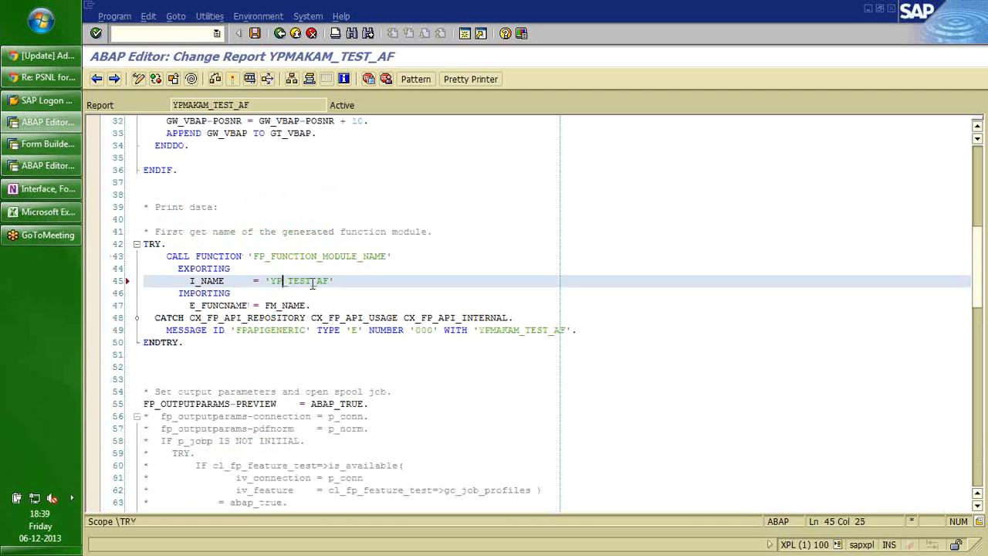
pyautogui.write('demo')
pyautogui.press('capslock')
pyautogui.press('BackSpace')
pyautogui.press('BackSpace')
pyautogui.press('BackSpace')
pyautogui.press('BackSpace')
pyautogui.write('DEMO')
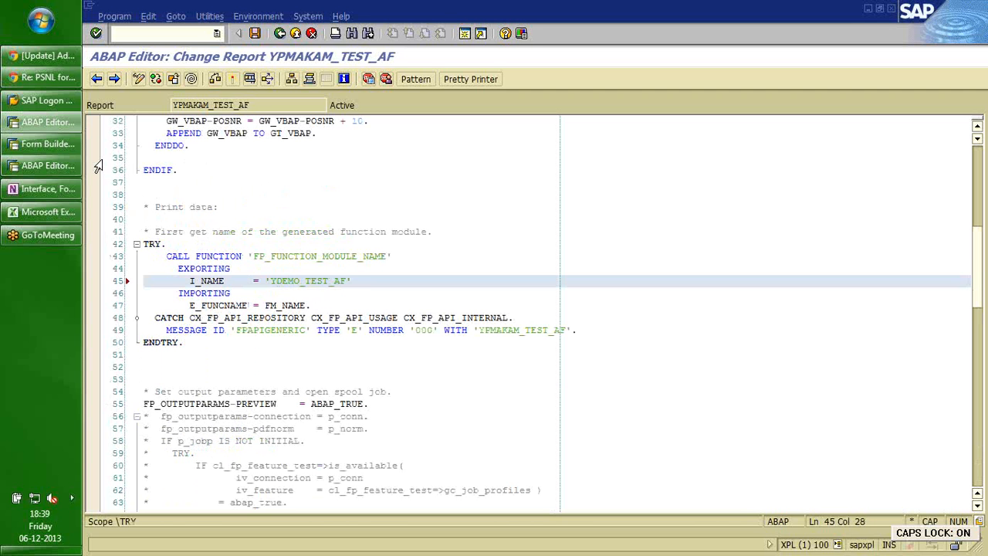
# Paste the exact form name YDEMO_TEST_AF, copied from Form Builder, over the line 45 literal.
pyautogui.click(51, 144)
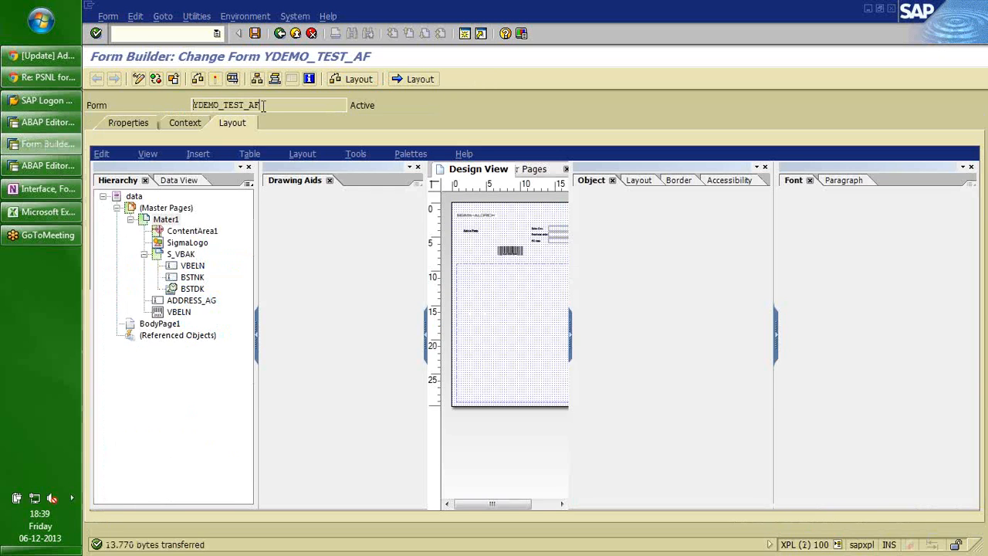
pyautogui.hotkey('alt', 'Tab')
pyautogui.doubleClick(302, 284)
pyautogui.write('YDEMO_TEST_AF')
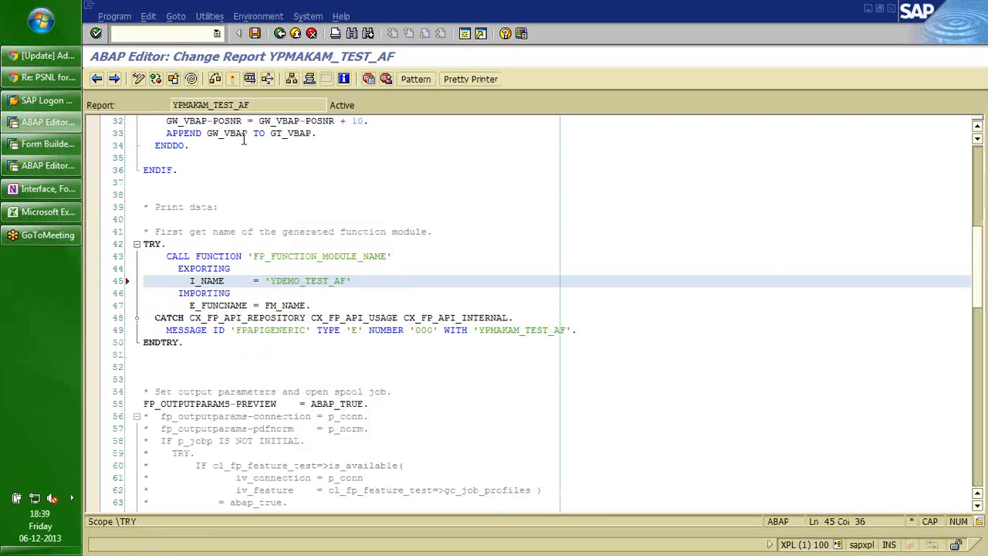
# Activate the driver report with its inactive objects and return to YDEMO_TEST_AF in Form Builder.
pyautogui.click(231, 77)
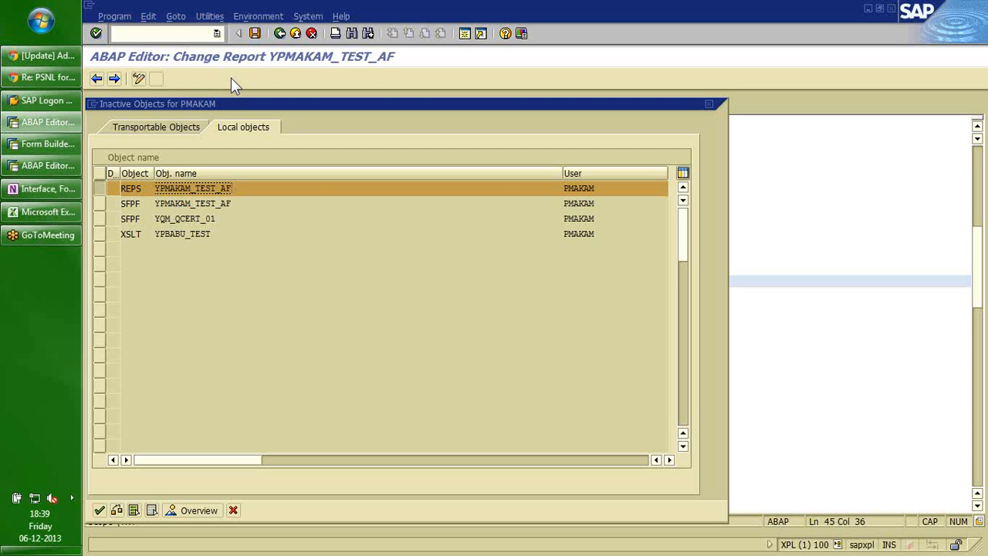
pyautogui.press('Return')
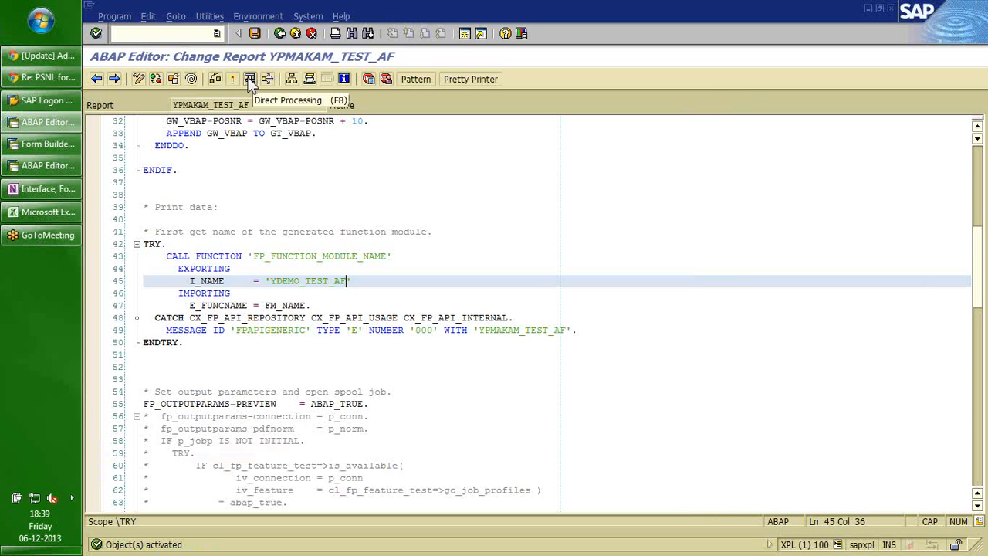
pyautogui.click(40, 145)
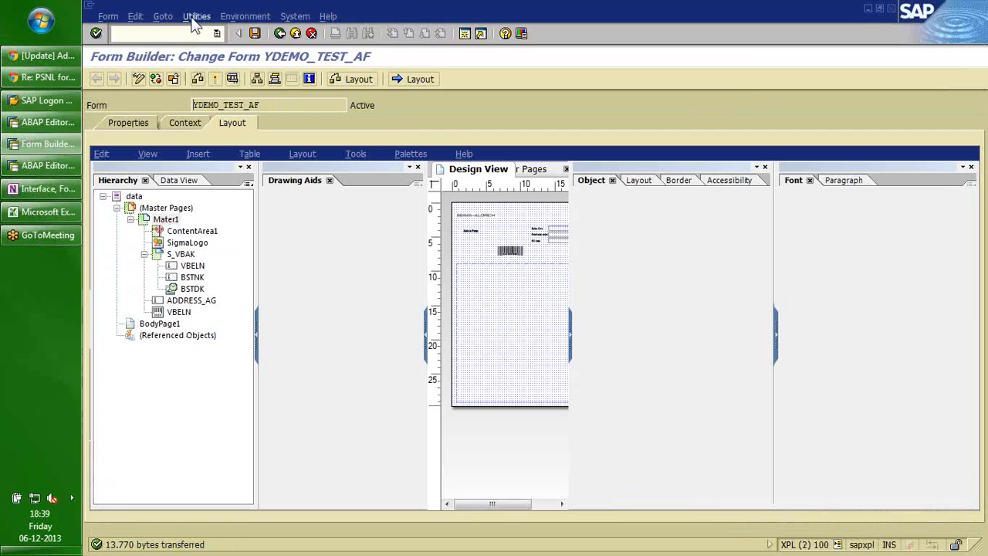
pyautogui.click(196, 17)
pyautogui.click(212, 34)
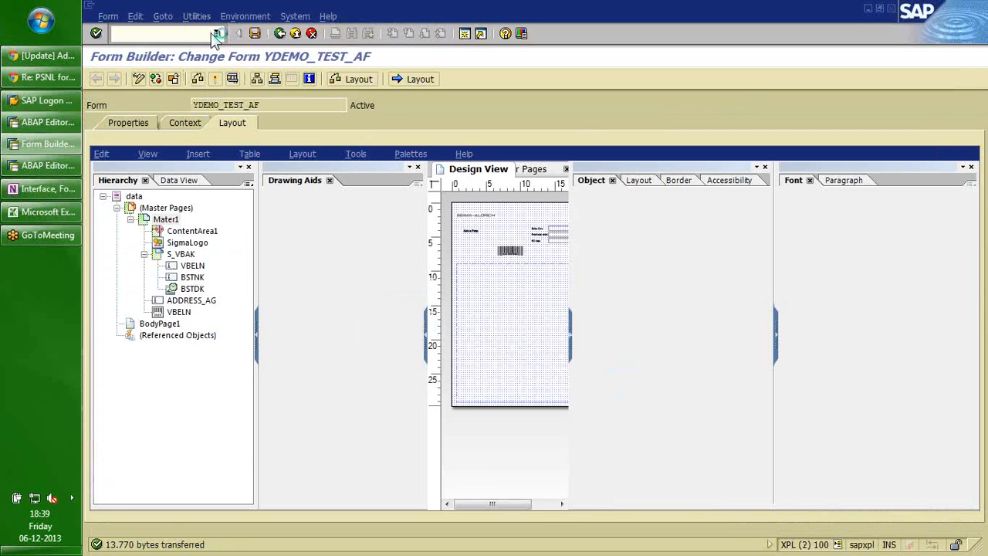
# Set Trace Level to Very Detailed Trace, confirm, and go to the ABAP Editor initial screen.
pyautogui.click(415, 284)
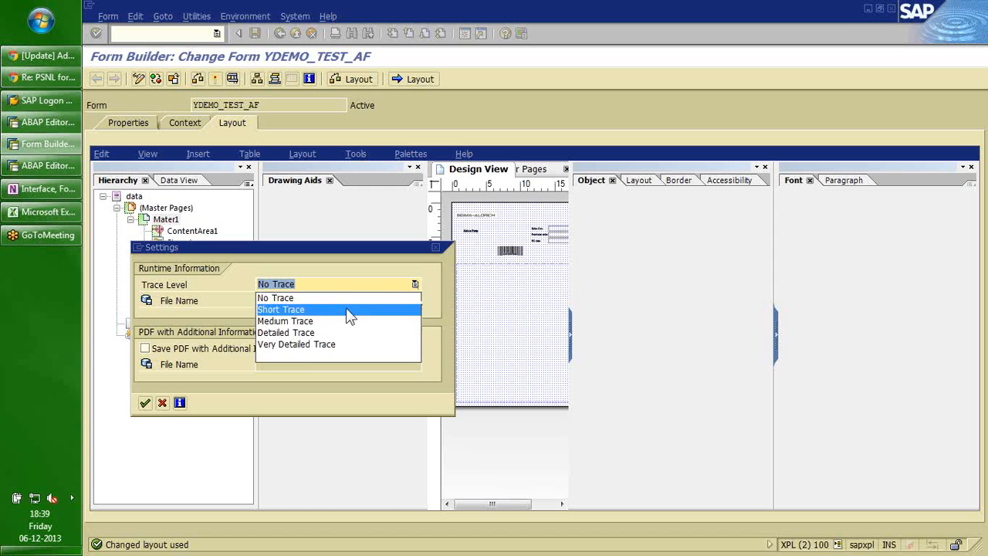
pyautogui.click(304, 344)
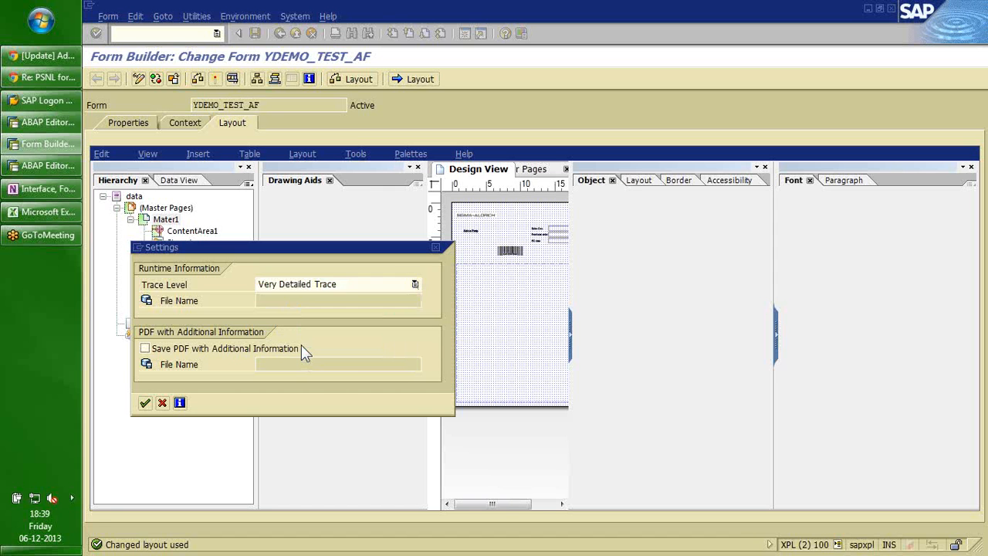
pyautogui.click(145, 403)
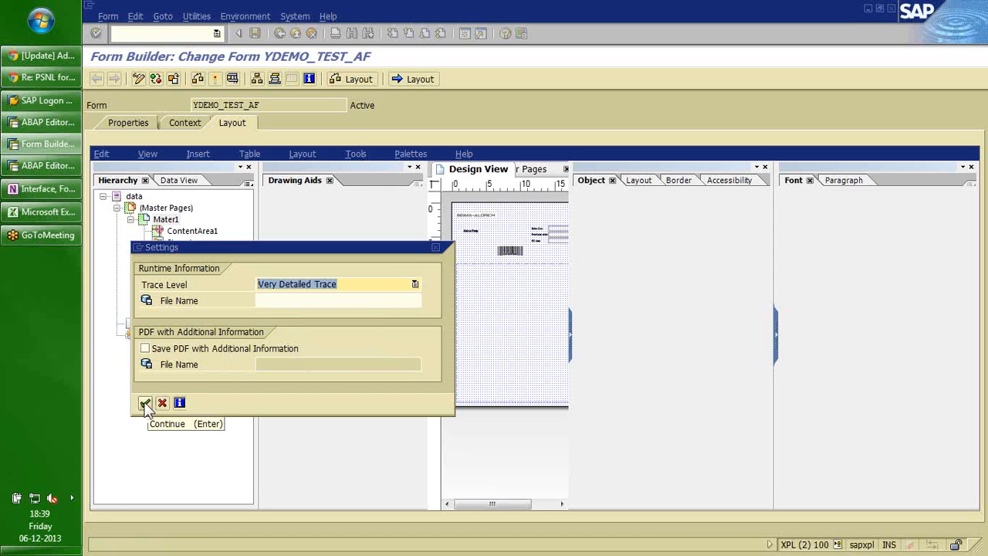
pyautogui.click(145, 403)
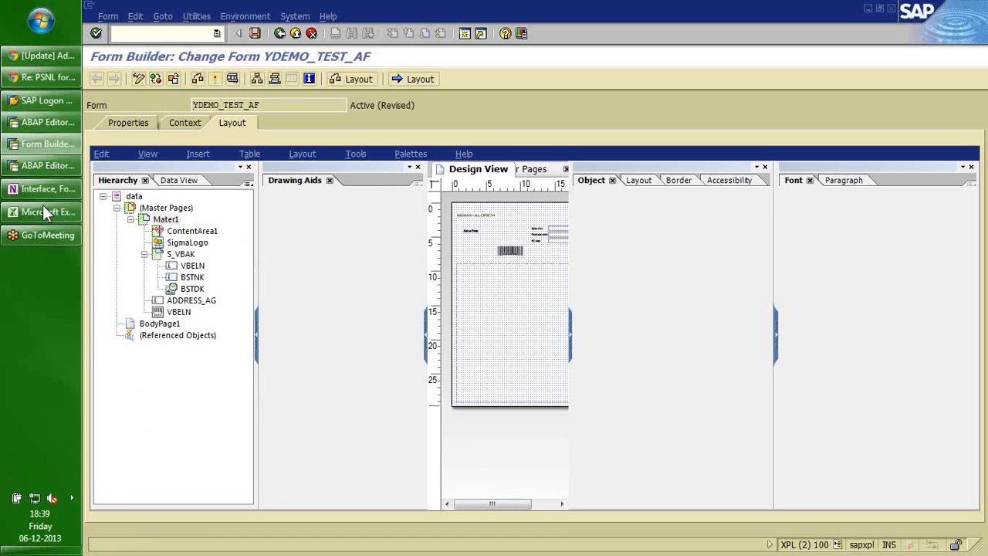
pyautogui.click(36, 164)
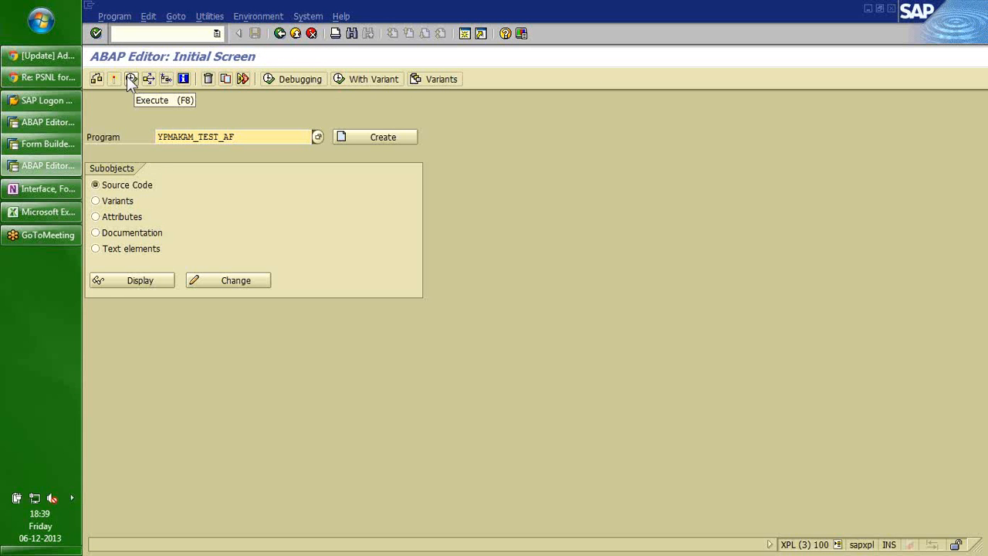
# Execute report YPMAKAM_TEST_AF and choose Print Preview to display form YDEMO_TEST_AF.
pyautogui.click(56, 126)
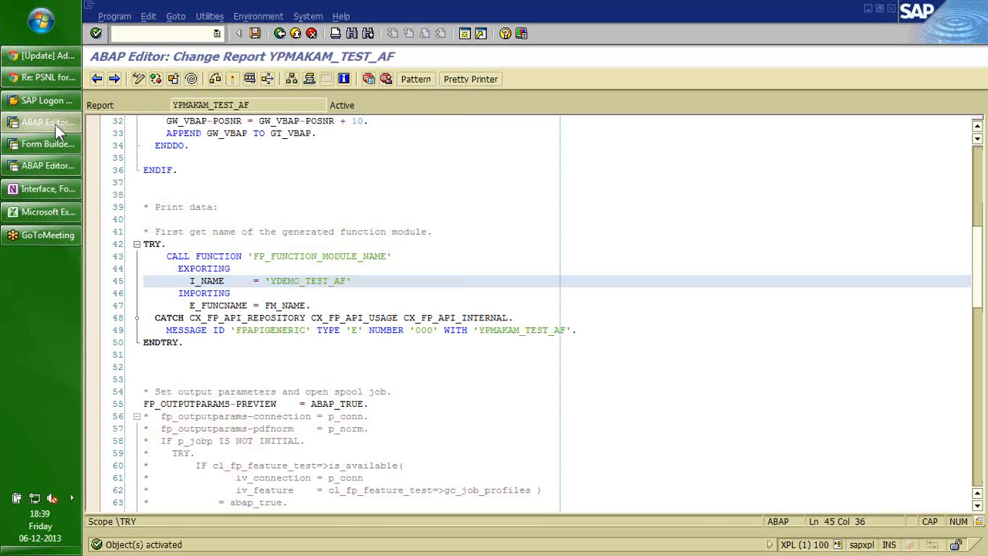
pyautogui.hotkey('alt', 'Tab')
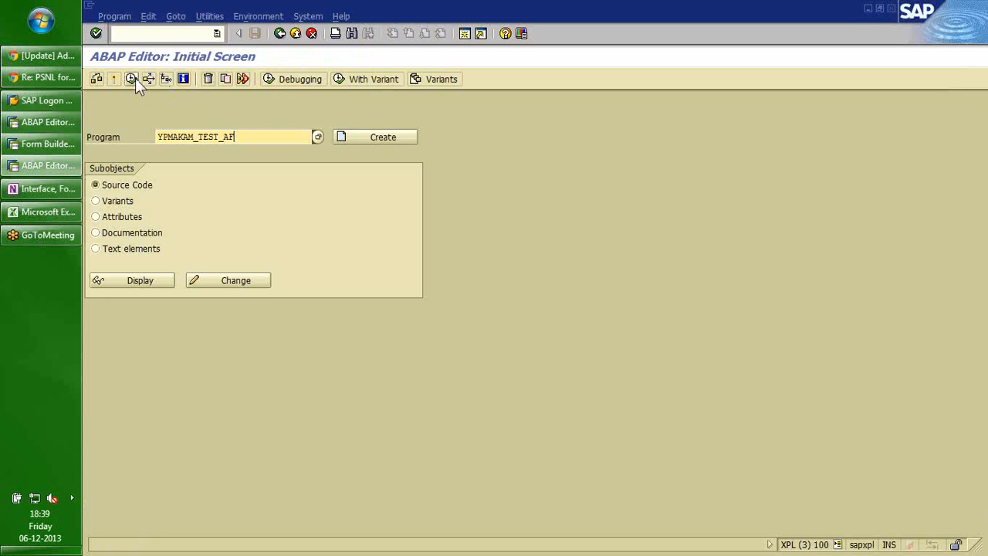
pyautogui.click(135, 79)
pyautogui.click(96, 78)
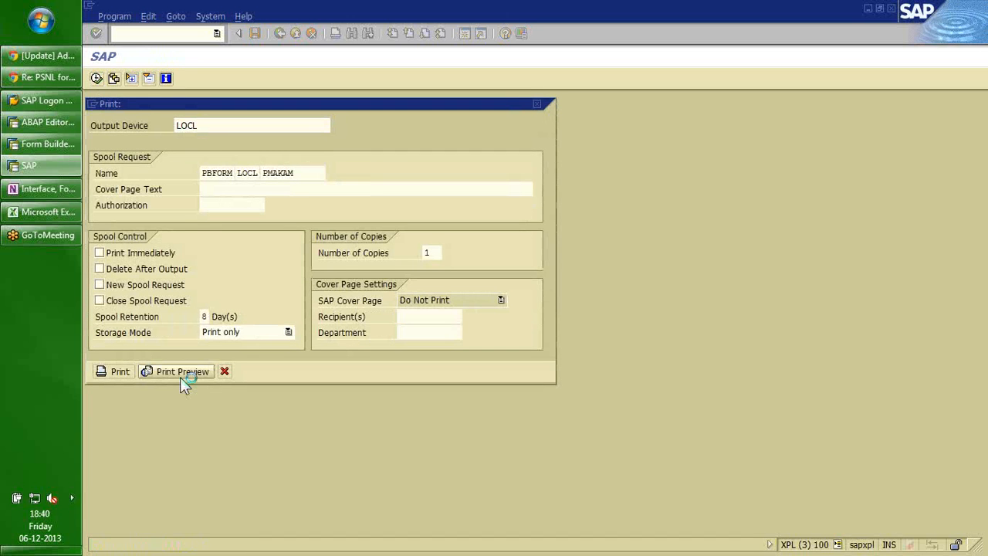
pyautogui.click(182, 373)
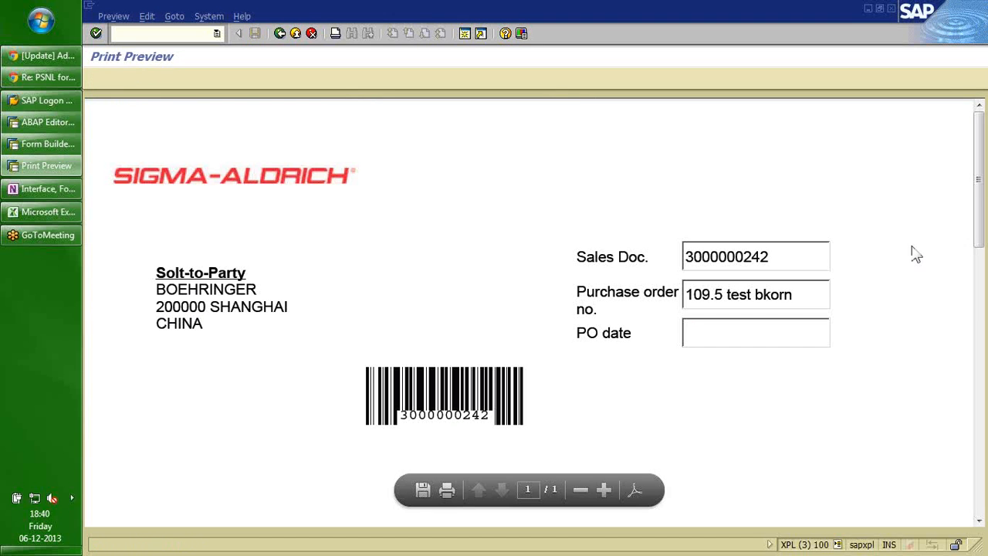
# Switch the PDF preview to the full Adobe Reader view and list its file attachments.
pyautogui.moveTo(981, 182); pyautogui.dragTo(980, 198)
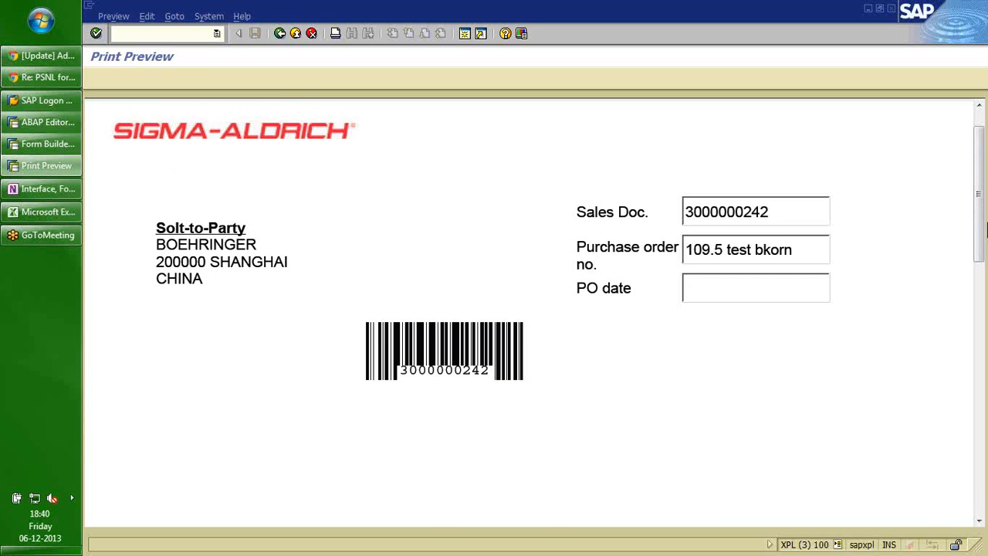
pyautogui.moveTo(813, 461)
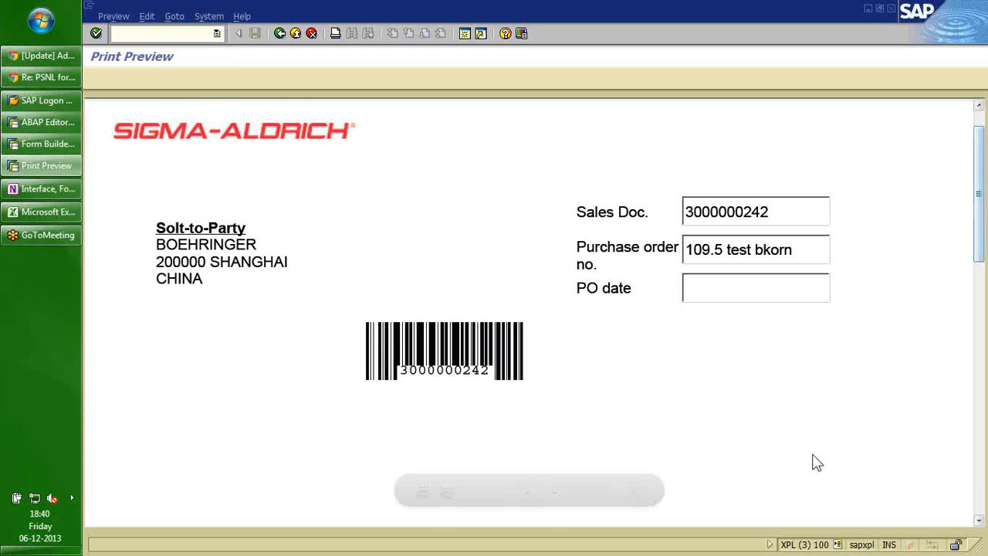
pyautogui.click(634, 492)
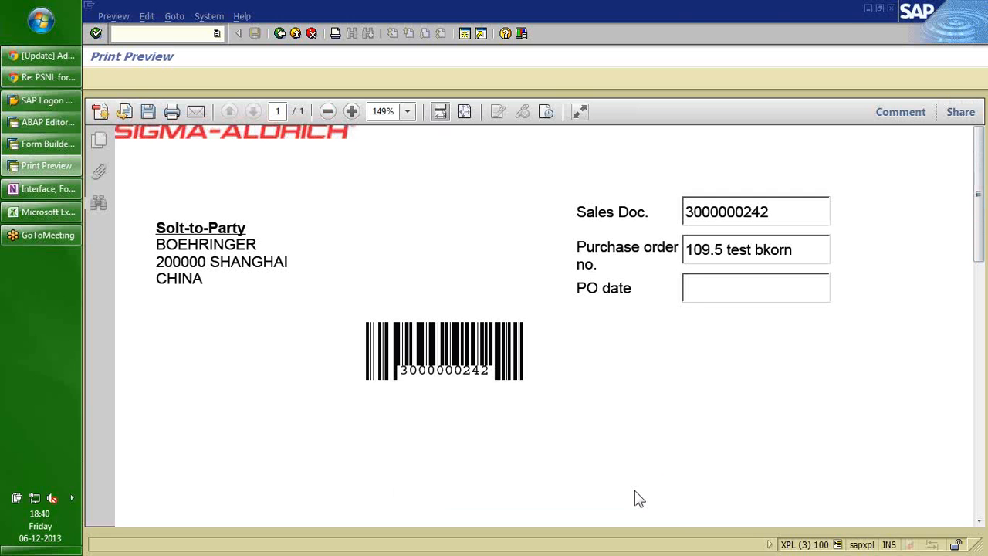
pyautogui.click(100, 175)
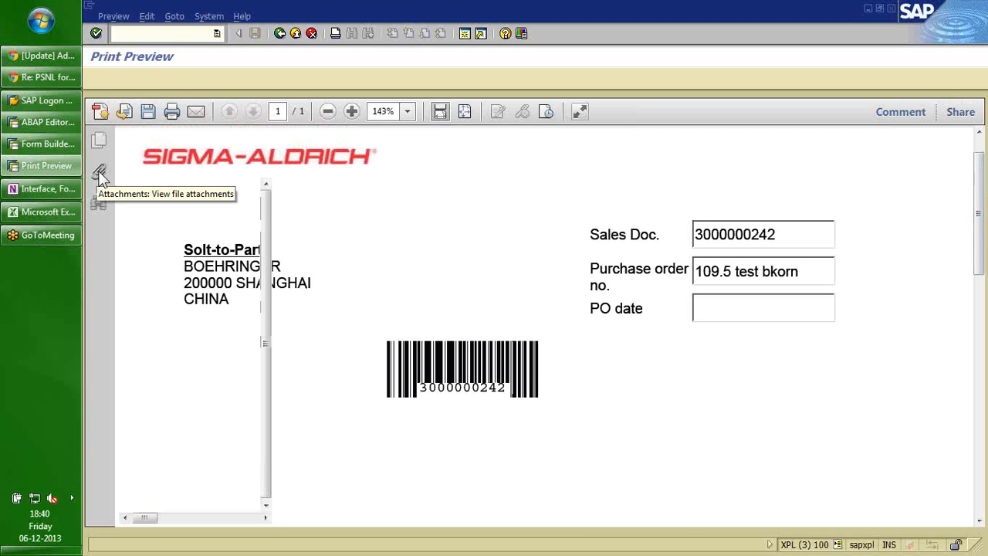
# Save the XFD.xml attachment to disk as YDEMO_TEST_AF_XFD.xml.
pyautogui.rightClick(152, 287)
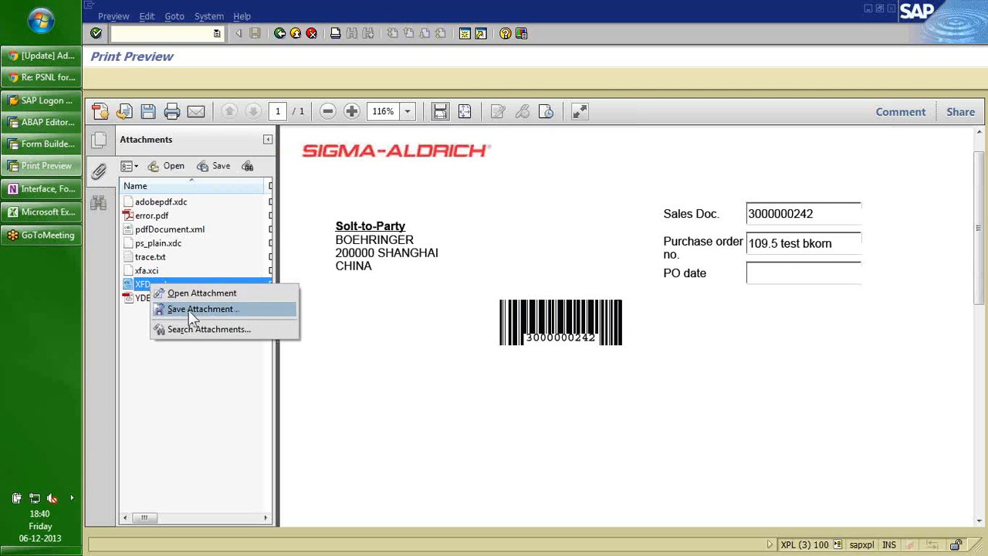
pyautogui.click(194, 310)
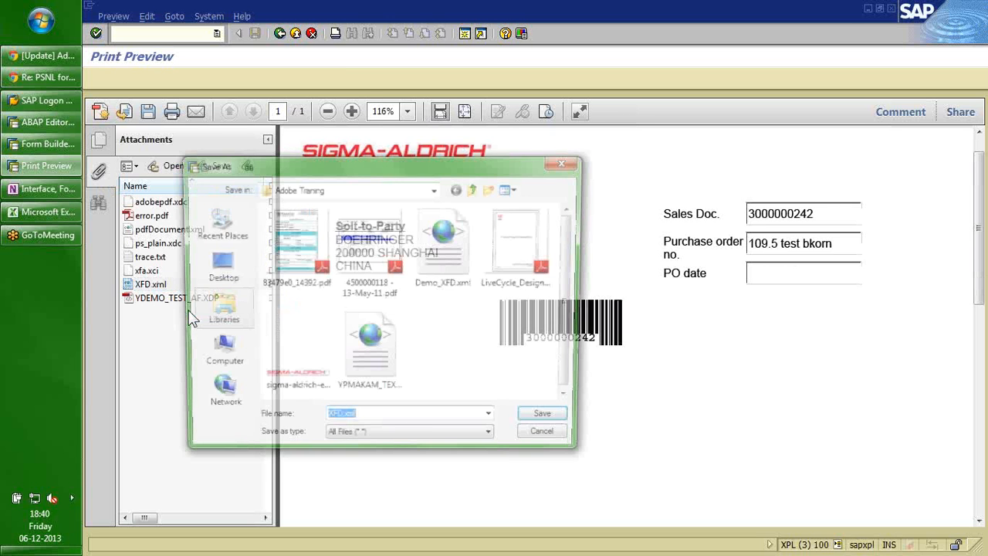
pyautogui.click(361, 420)
pyautogui.write('YDEMO_TEST_AF')
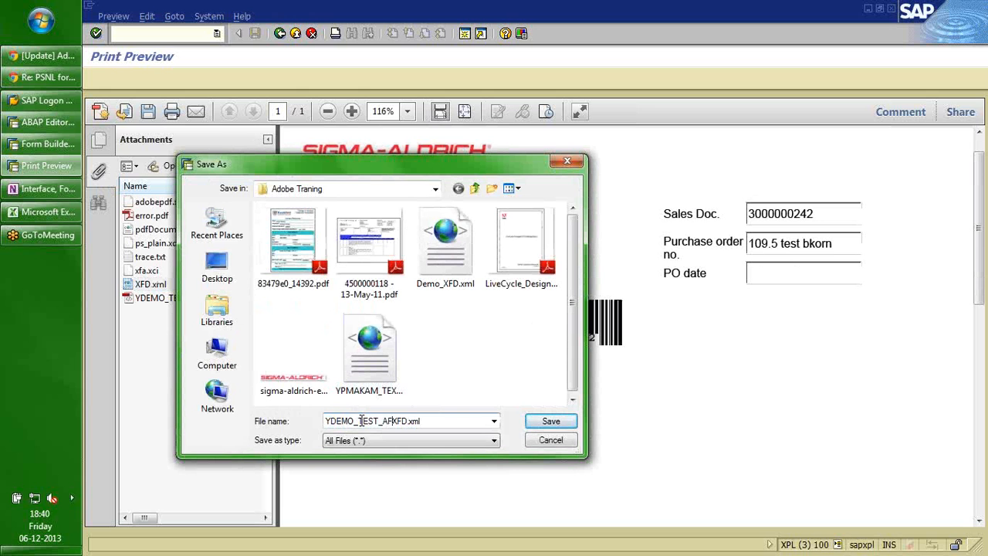
pyautogui.write('_')
pyautogui.click(545, 428)
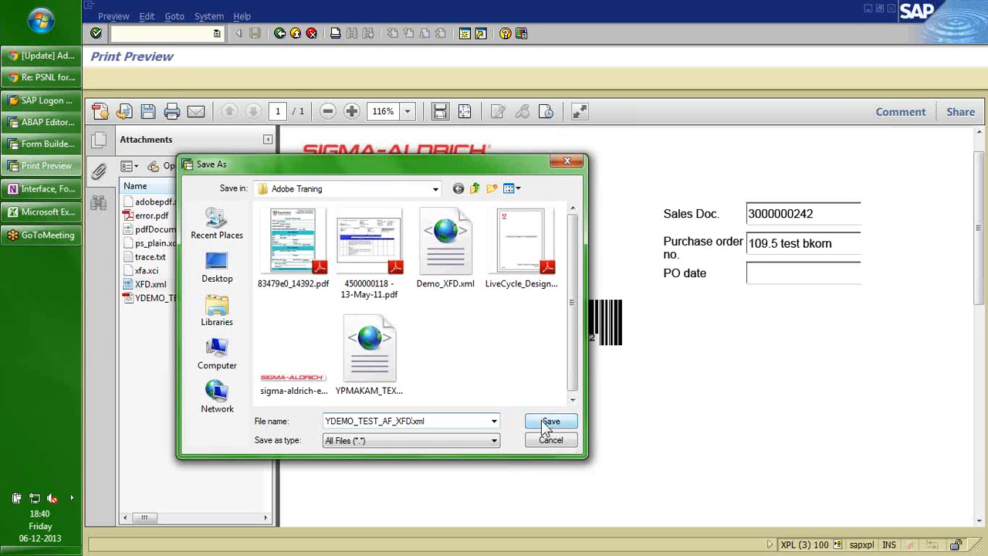
pyautogui.click(545, 429)
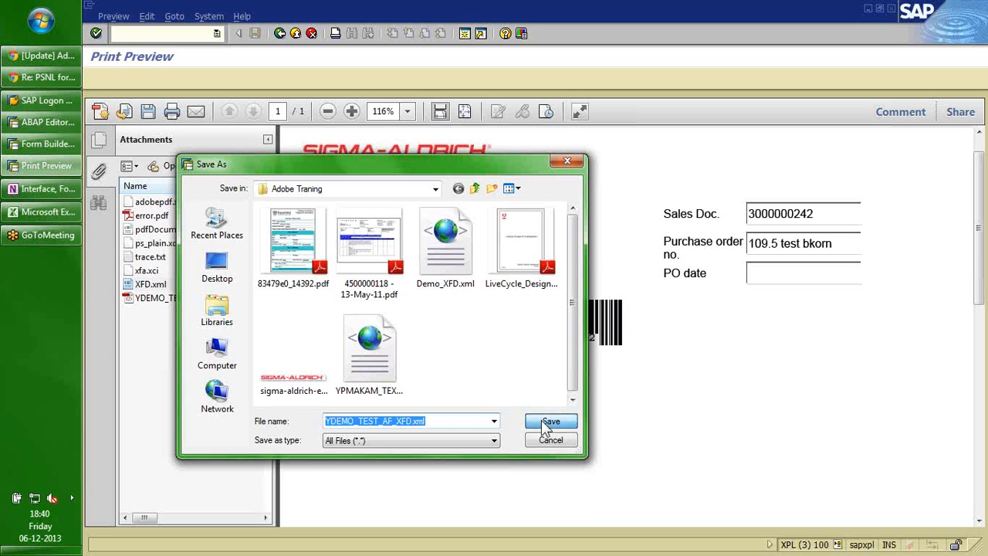
pyautogui.click(545, 428)
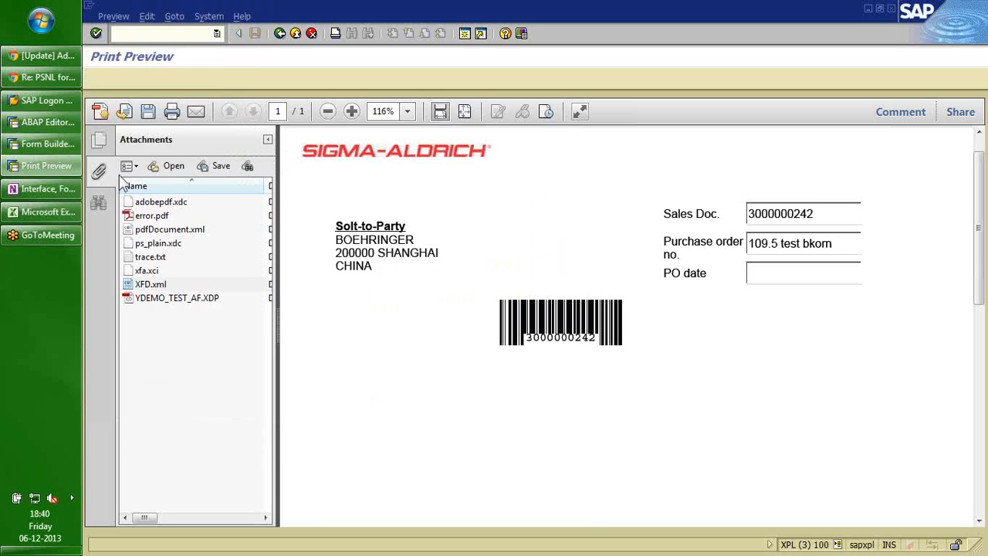
# Put the preview back in read mode and return to Form Builder's Edit menu.
pyautogui.click(585, 110)
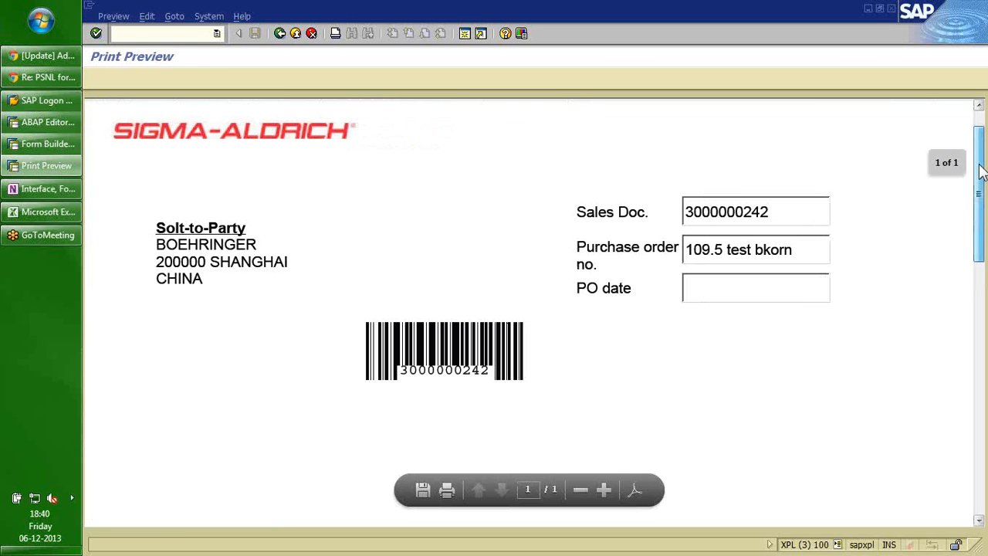
pyautogui.moveTo(978, 183); pyautogui.dragTo(980, 153)
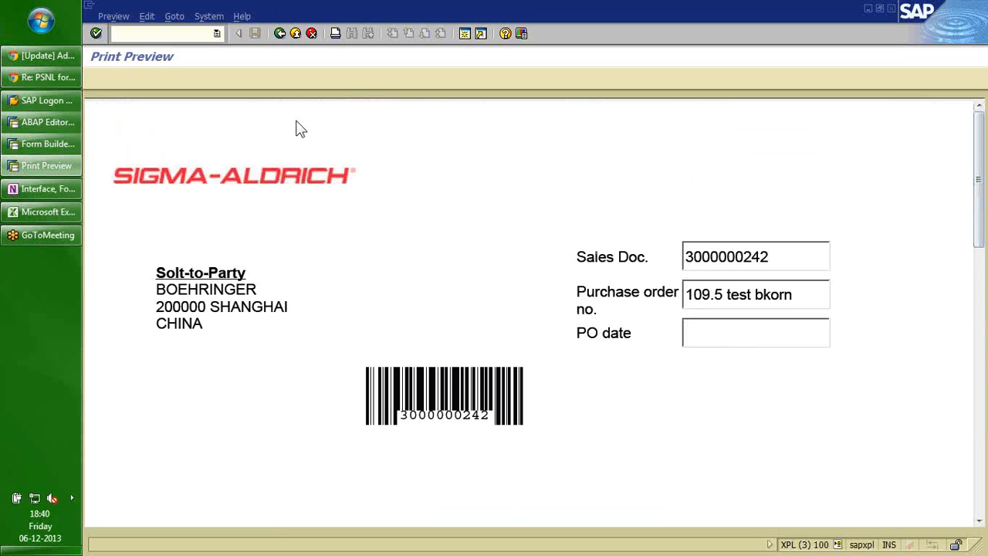
pyautogui.click(42, 147)
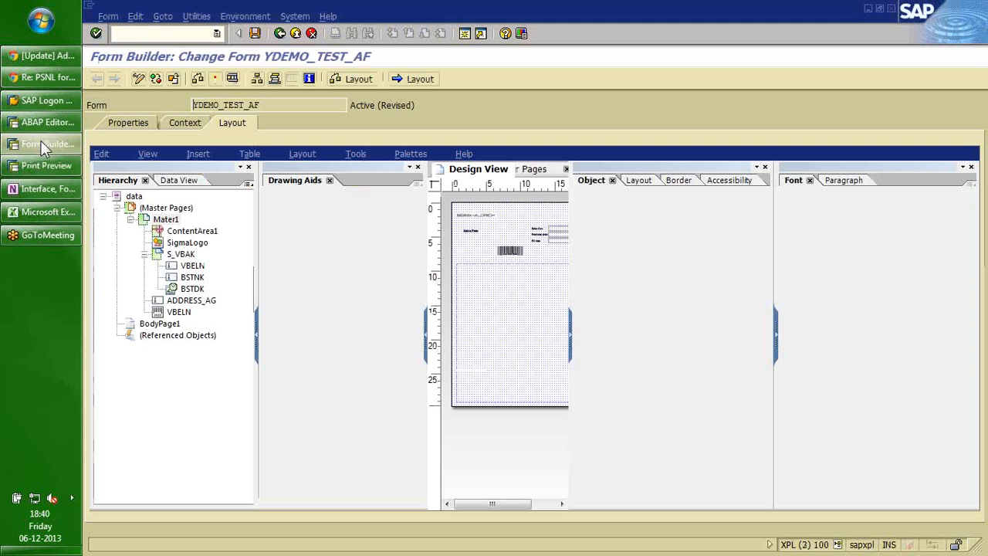
pyautogui.click(102, 157)
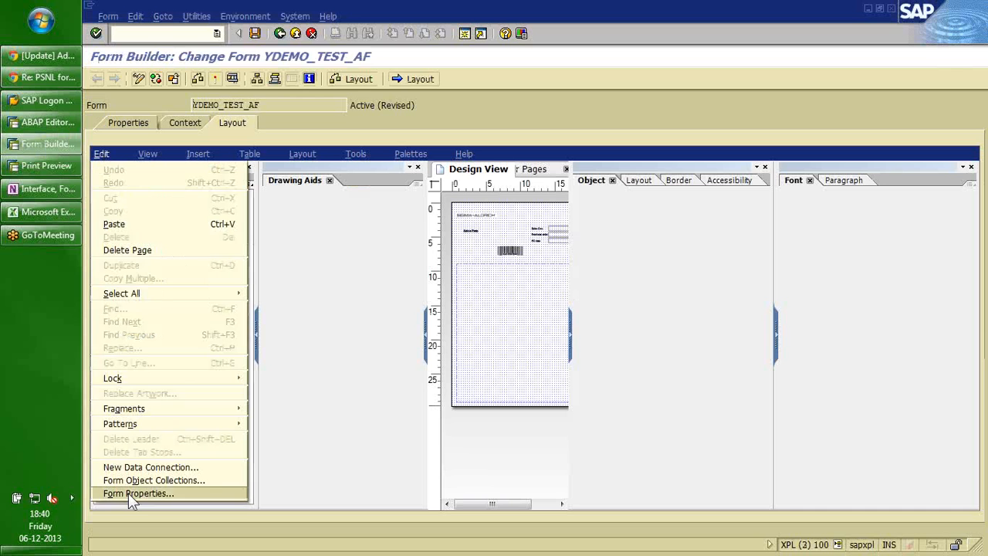
# In Form Properties' Preview settings, choose YDEMO_TEST_AF_XFD.xml as the data file.
pyautogui.click(128, 492)
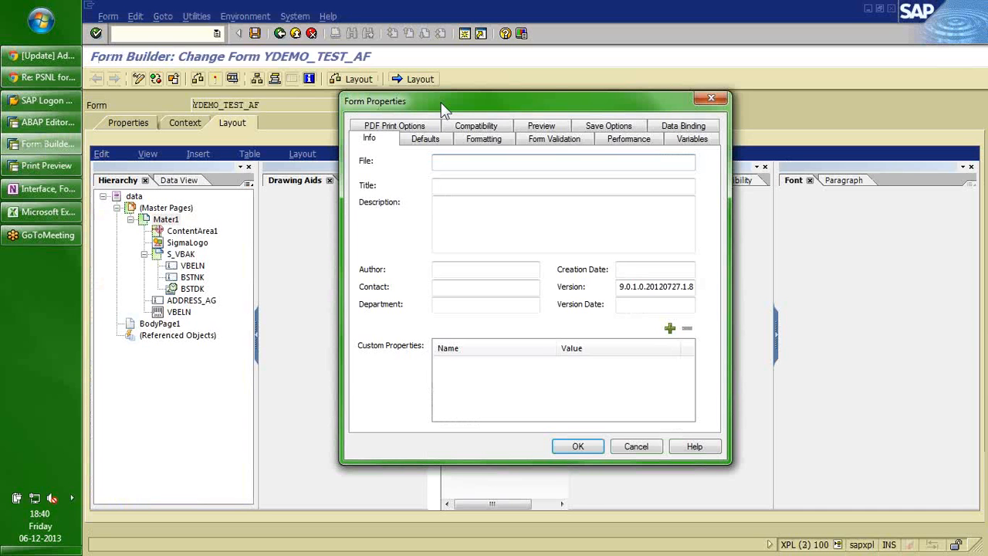
pyautogui.click(541, 126)
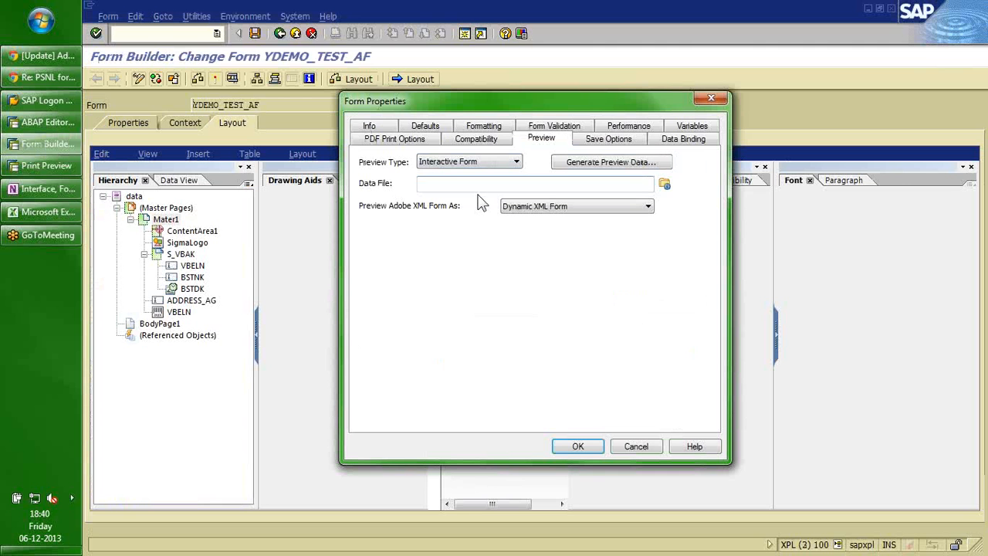
pyautogui.click(667, 188)
pyautogui.click(515, 243)
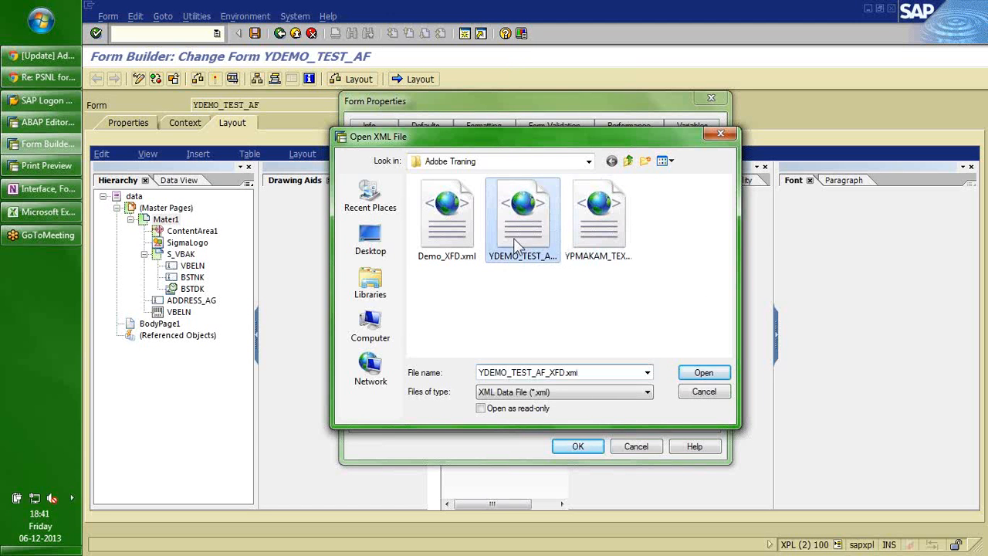
pyautogui.click(700, 374)
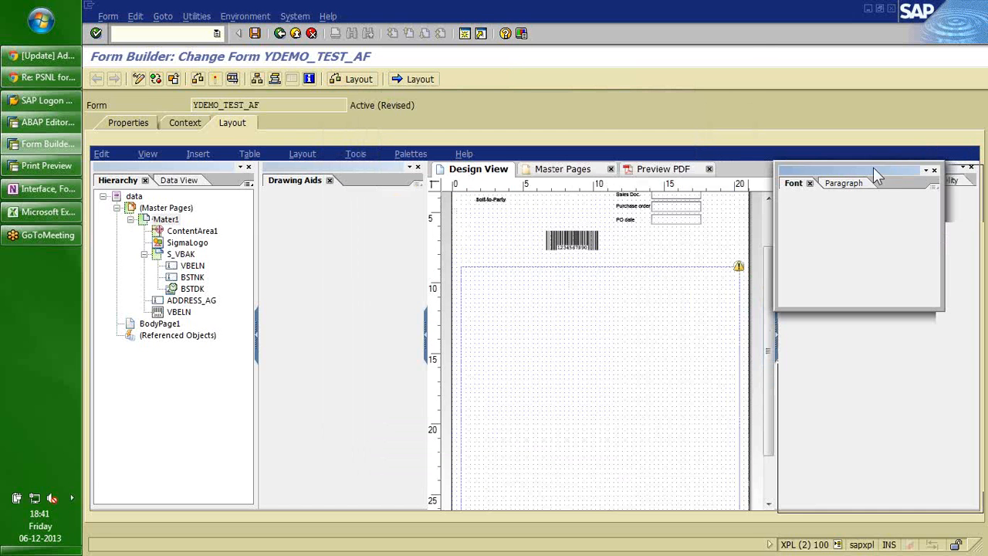
# Dock the Font palette, check the sample-data PDF against the print preview, then view Master Pages.
pyautogui.moveTo(873, 166); pyautogui.dragTo(877, 363)
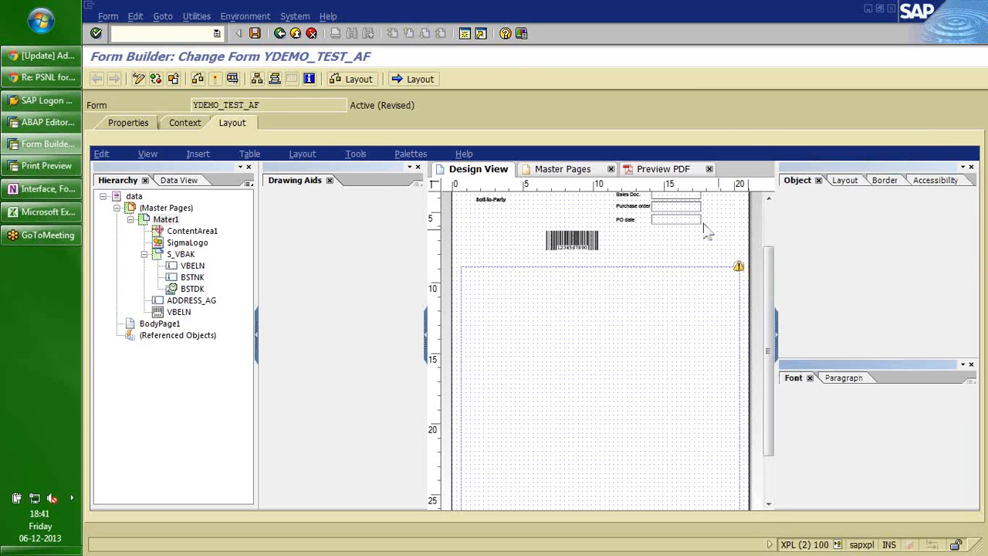
pyautogui.click(662, 170)
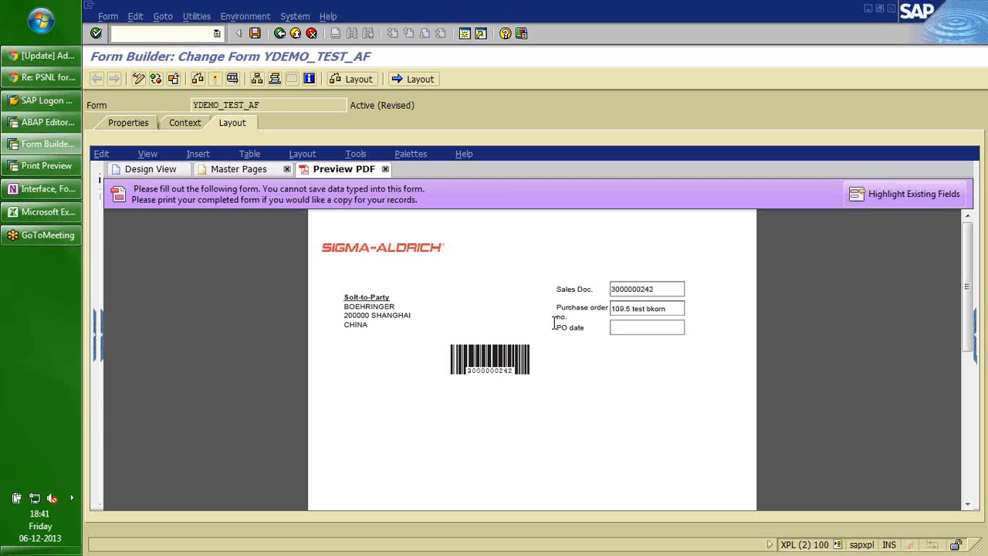
pyautogui.click(56, 166)
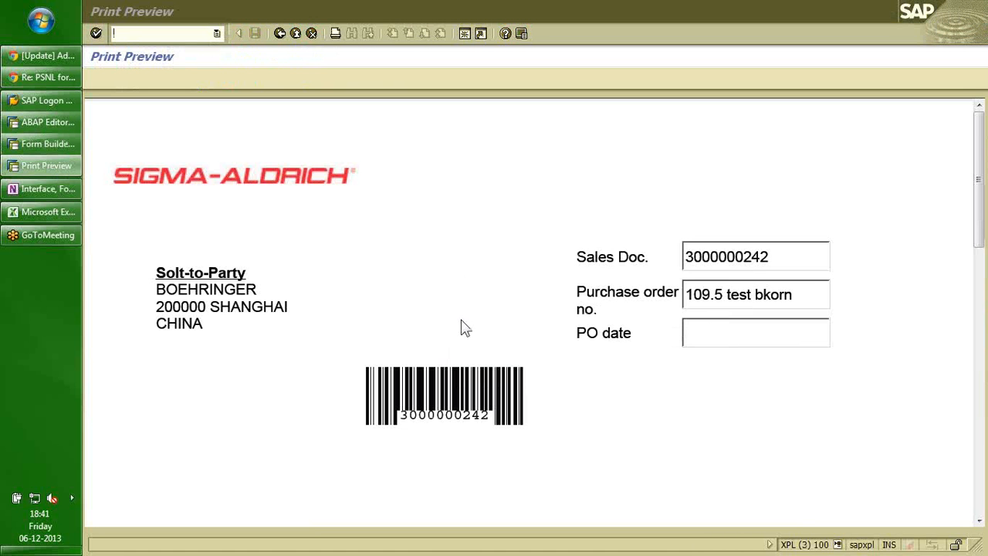
pyautogui.hotkey('alt', 'Tab')
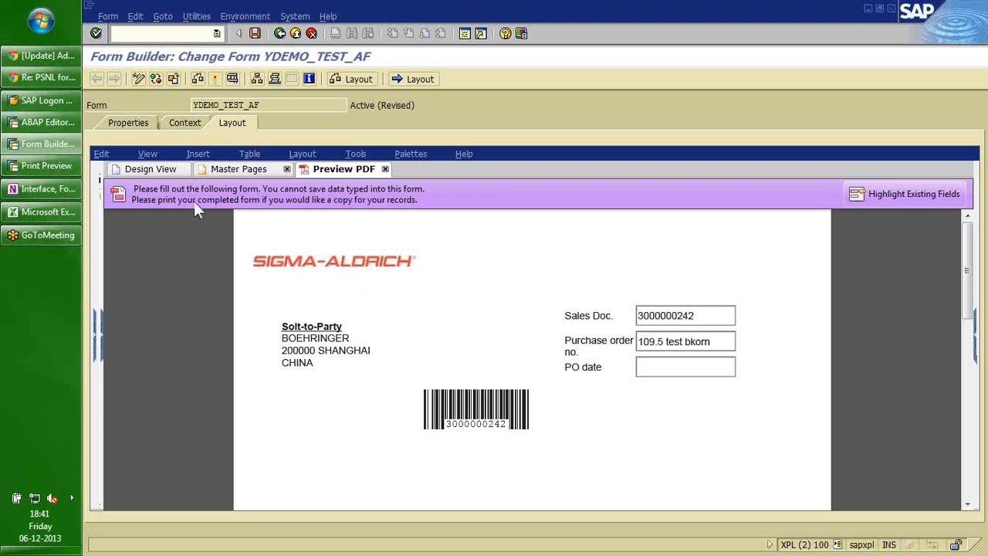
pyautogui.click(239, 174)
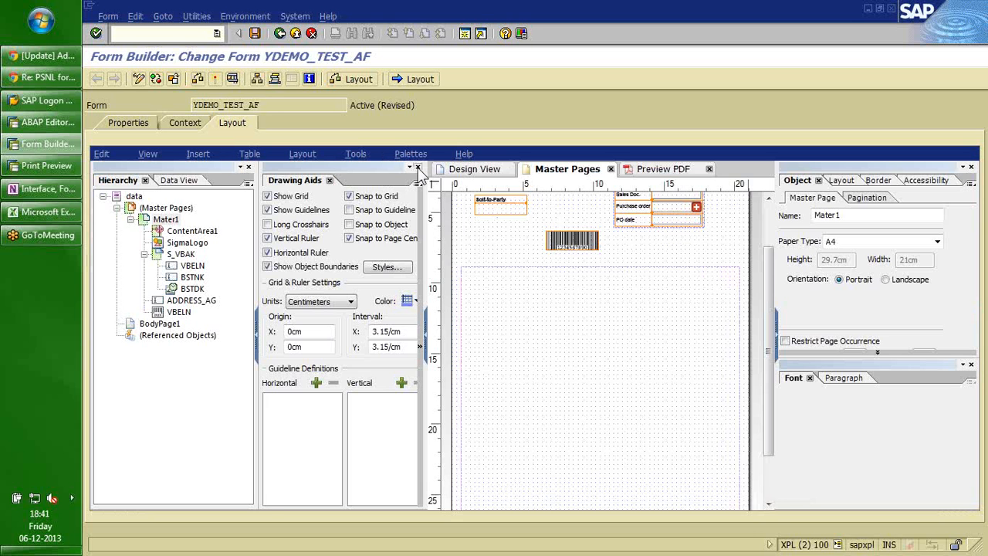
# Close Drawing Aids and trial deleting the barcode and moving SigmaLogo into BodyPage1.
pyautogui.click(418, 167)
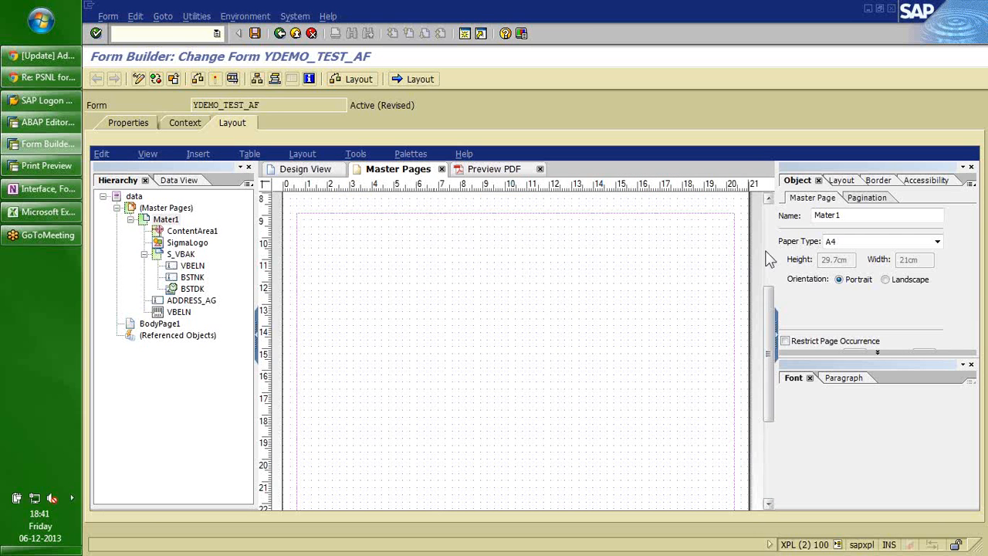
pyautogui.click(767, 259)
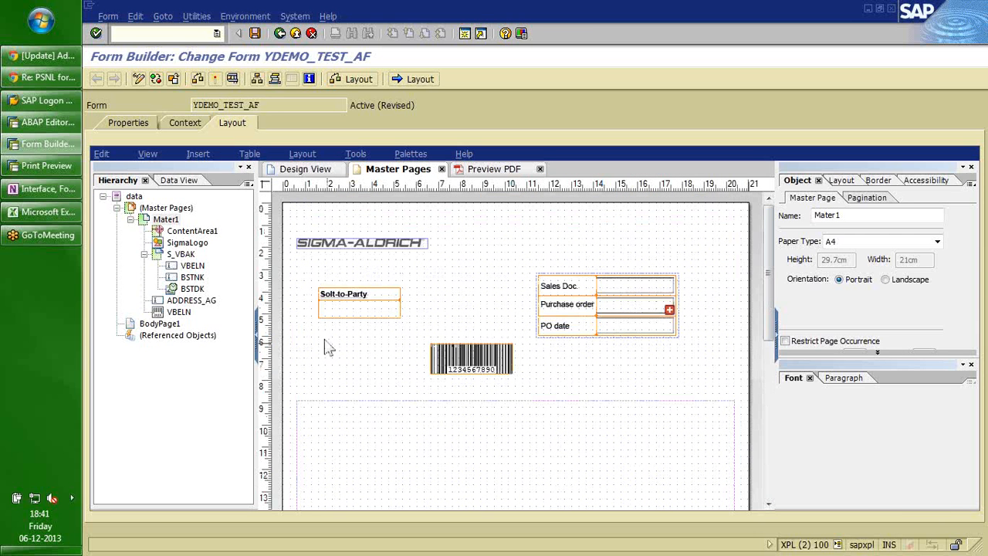
pyautogui.click(437, 363)
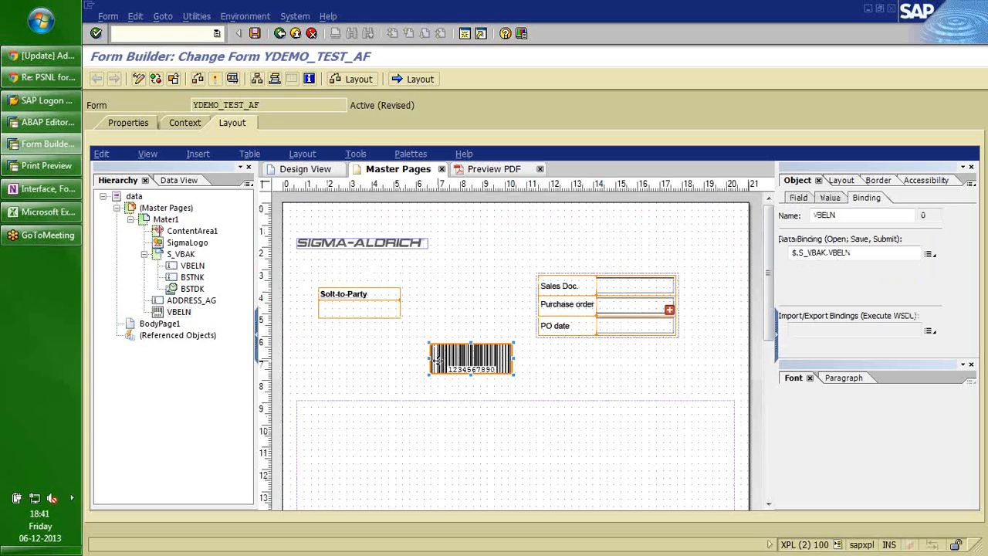
pyautogui.press('Delete')
pyautogui.hotkey('ctrl', 'z')
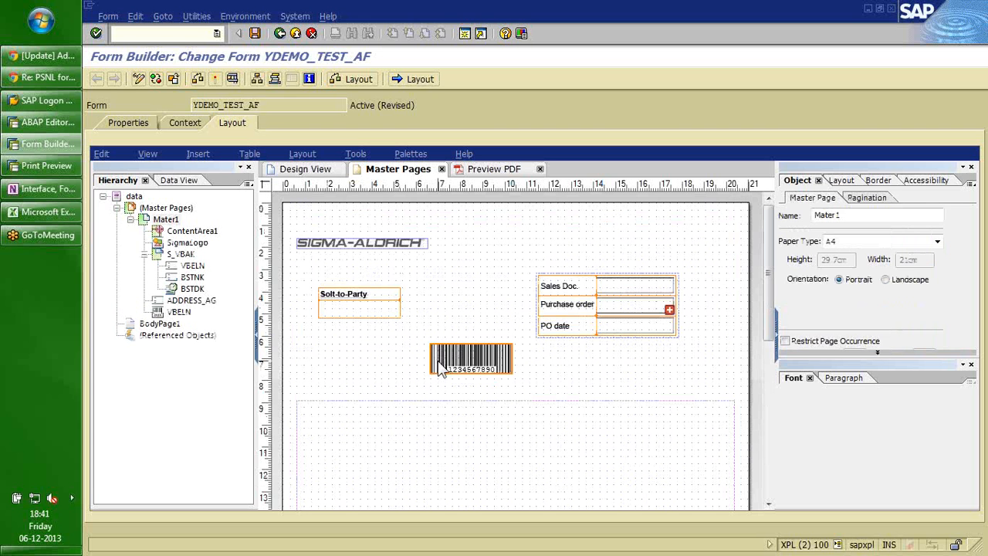
pyautogui.click(180, 244)
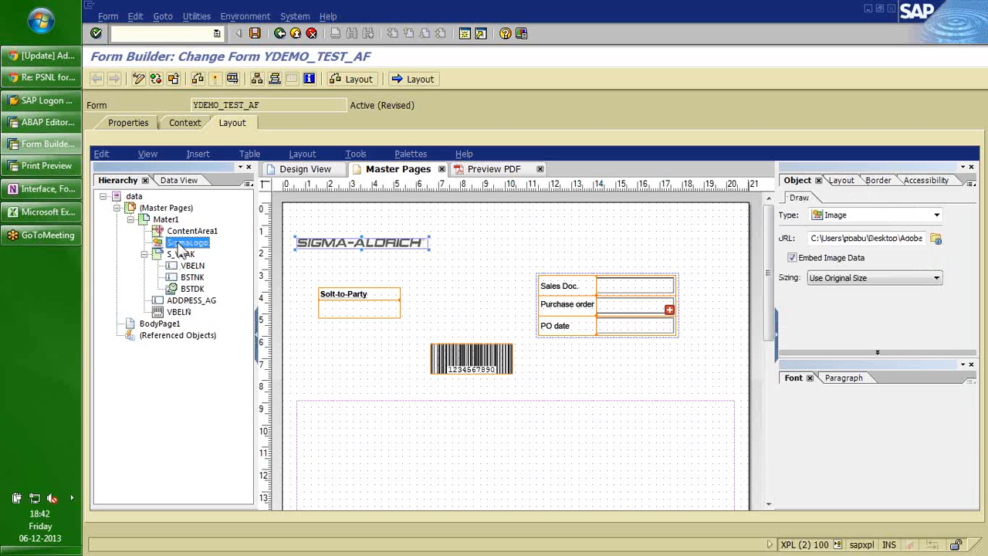
pyautogui.click(160, 324)
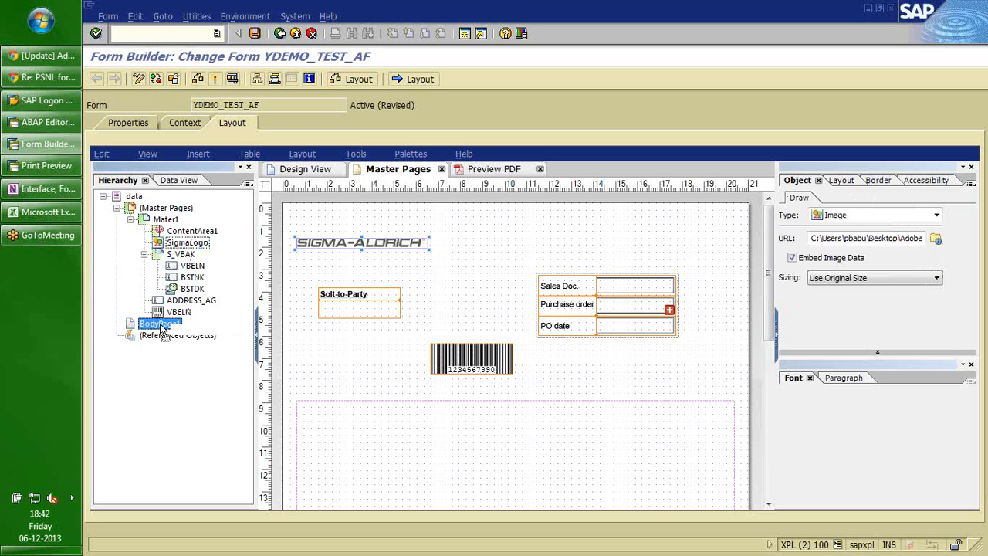
pyautogui.moveTo(162, 328); pyautogui.dragTo(160, 324)
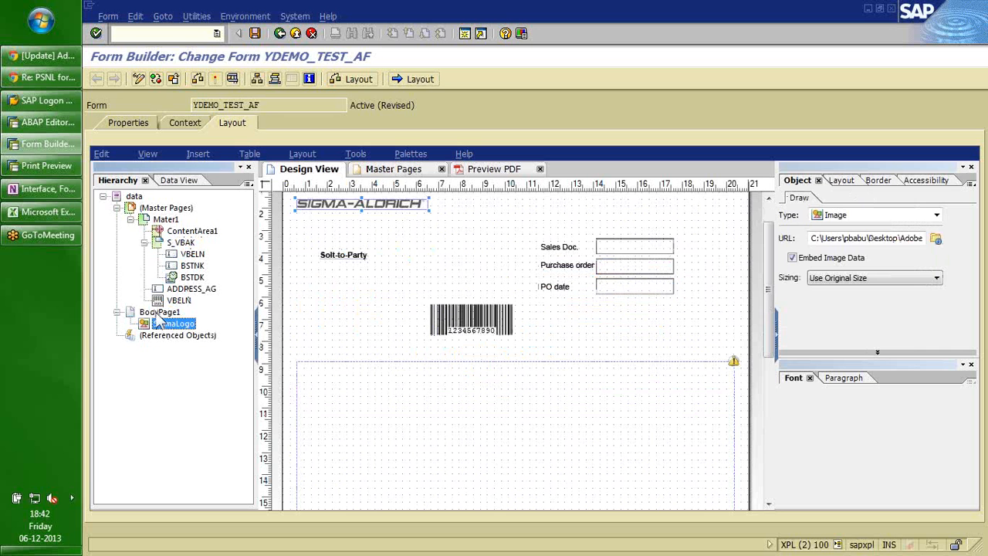
pyautogui.click(160, 313)
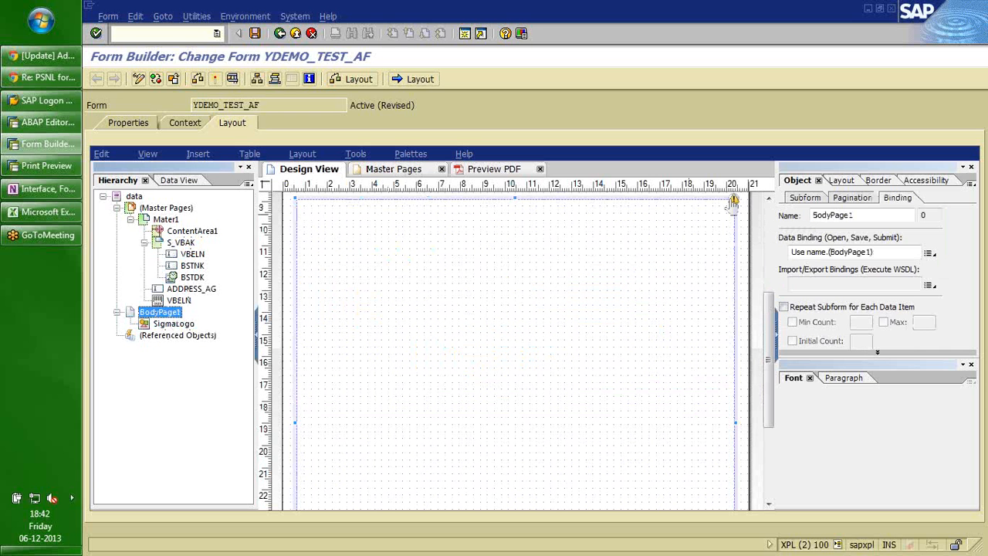
# Undo the trial edits so SigmaLogo stays on Mater1, then move the VBELN barcode into BodyPage1.
pyautogui.moveTo(733, 202)
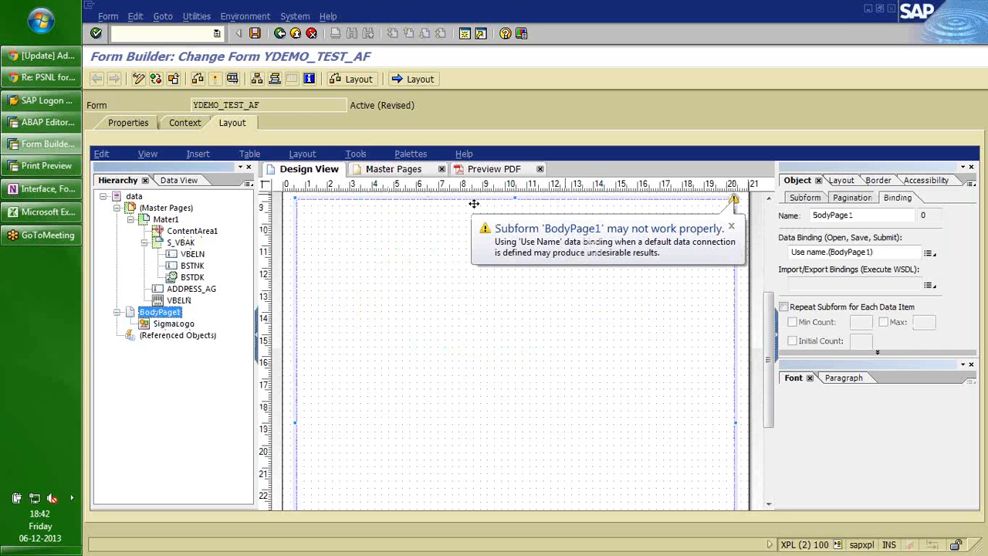
pyautogui.click(165, 219)
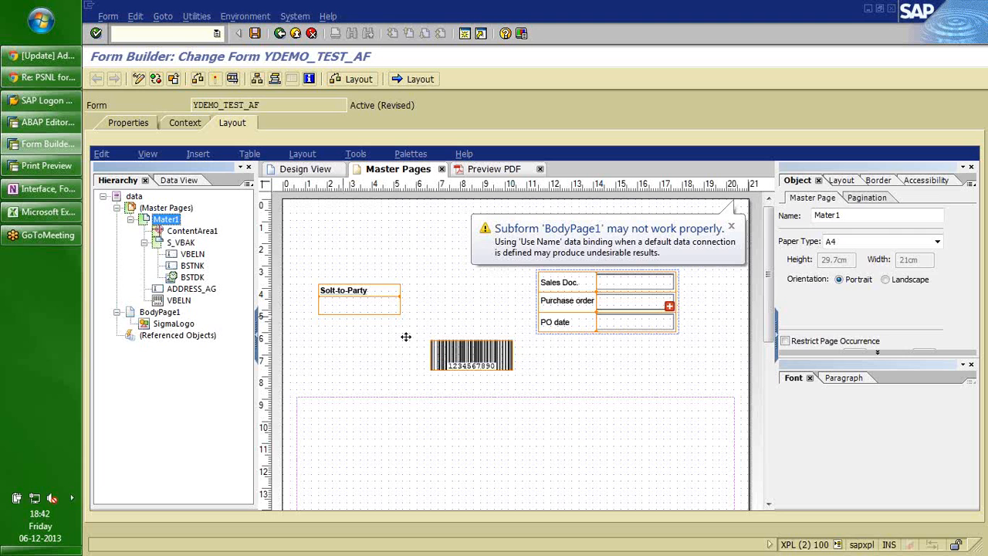
pyautogui.click(480, 355)
pyautogui.press('Delete')
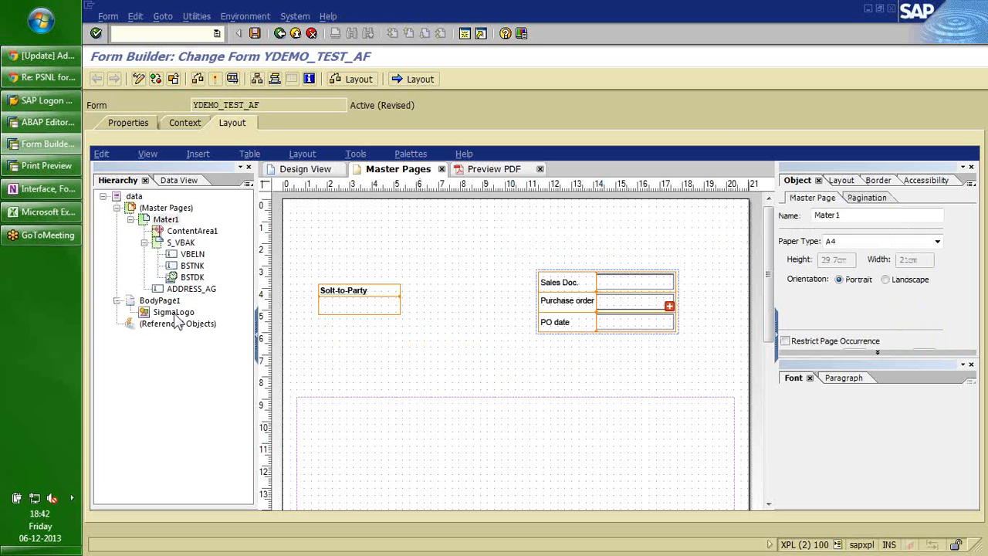
pyautogui.click(171, 312)
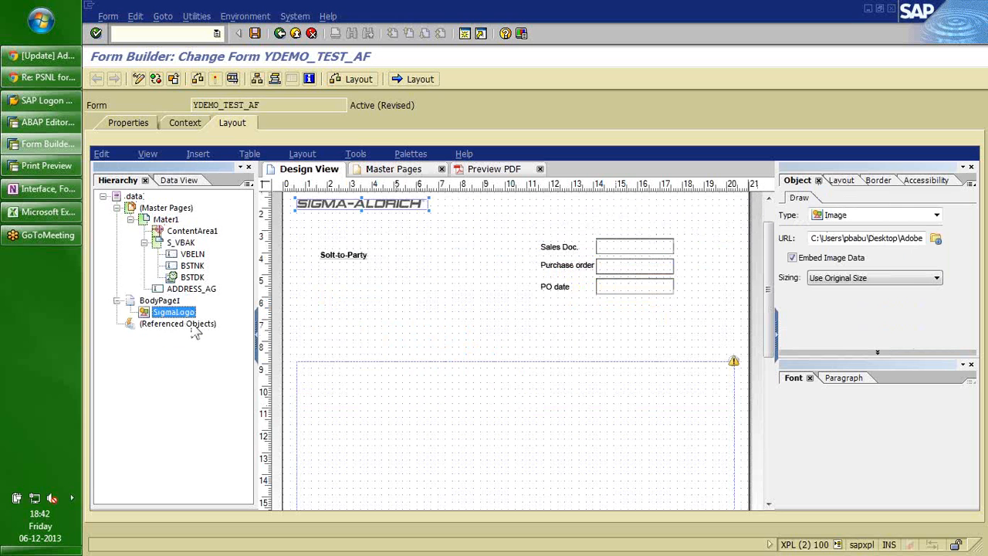
pyautogui.hotkey('ctrl', 'z')
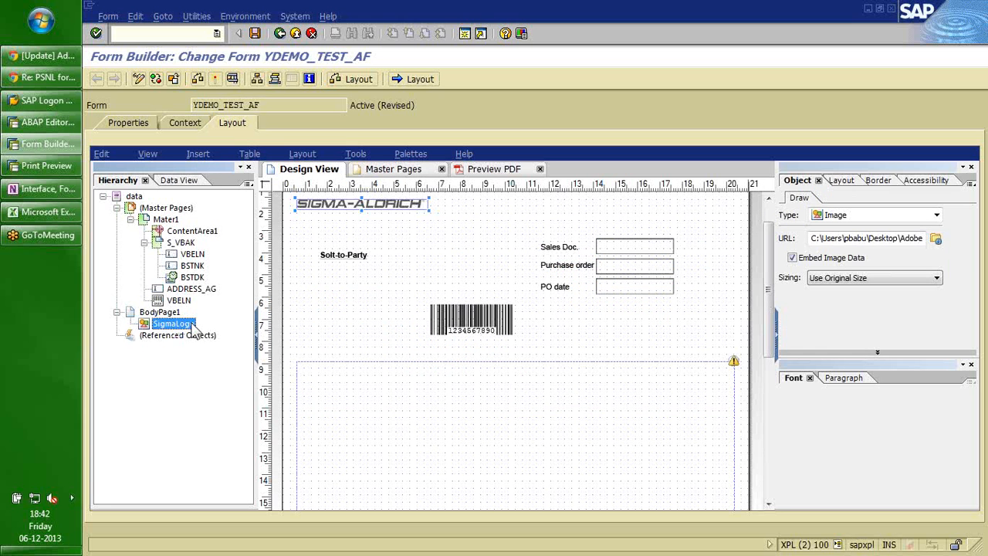
pyautogui.hotkey('ctrl', 'z')
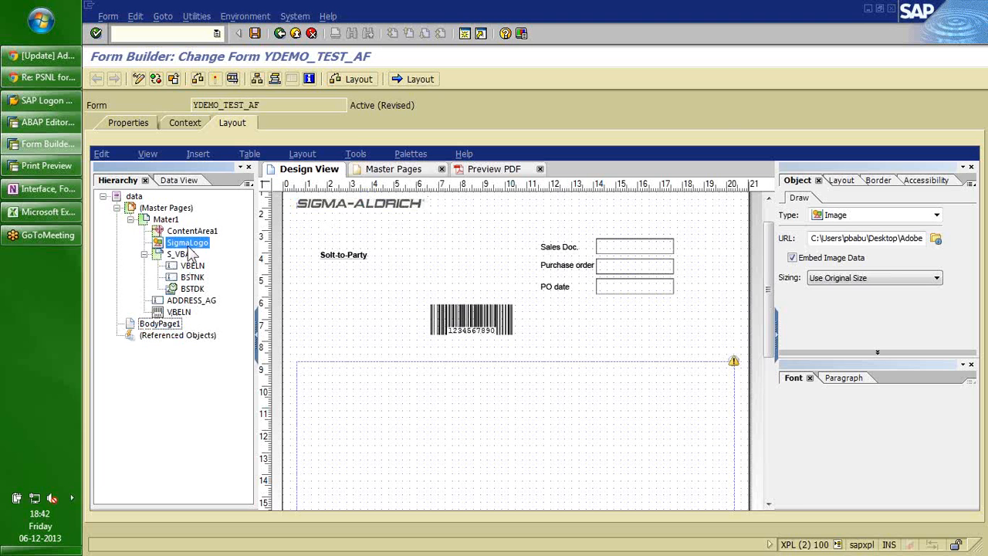
pyautogui.click(180, 313)
pyautogui.moveTo(180, 317); pyautogui.dragTo(166, 329)
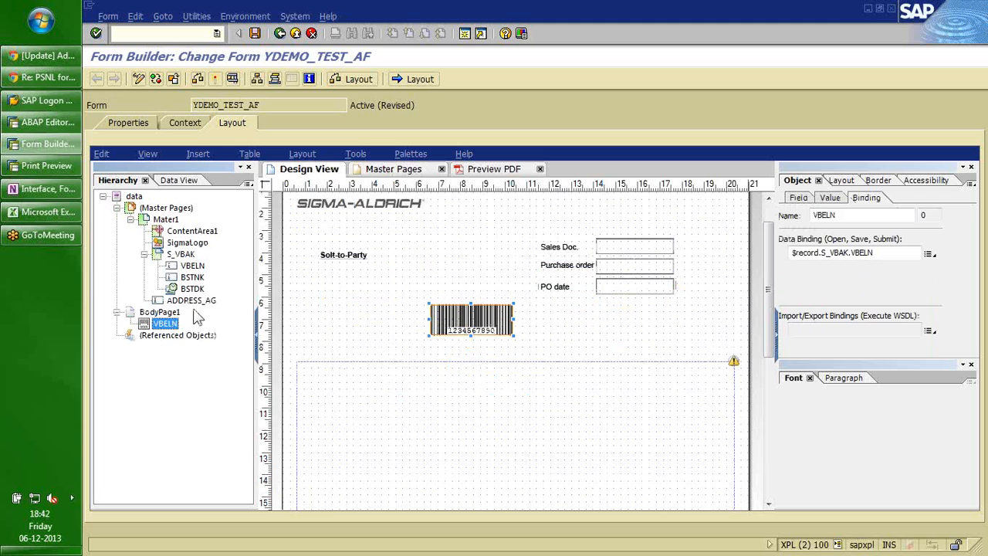
pyautogui.click(158, 312)
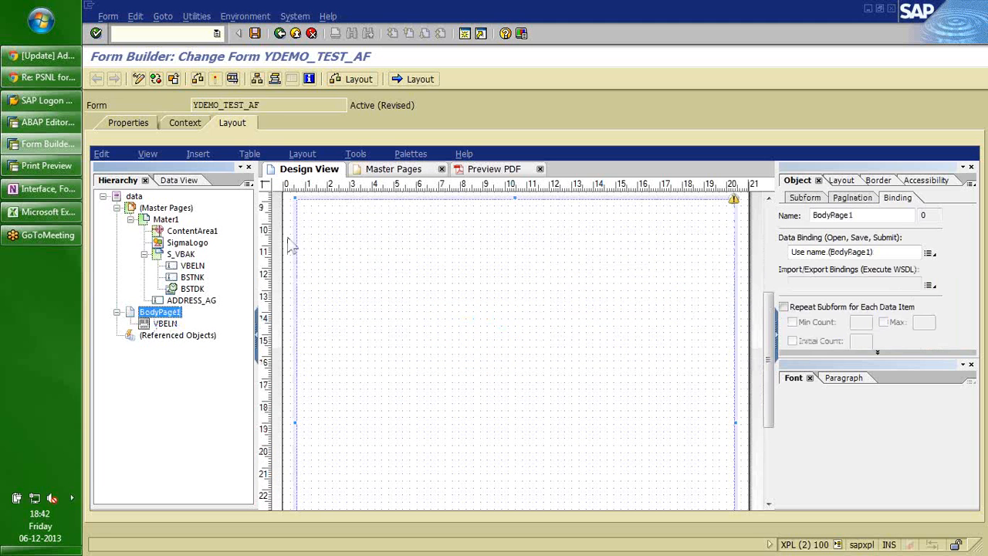
# Set BodyPage1's subform content type to Flowed.
pyautogui.click(375, 175)
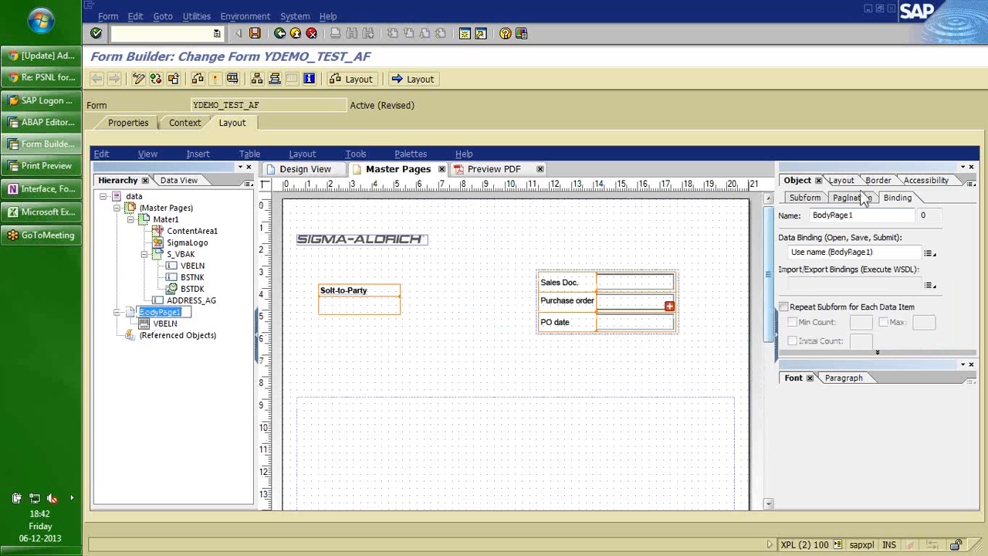
pyautogui.click(803, 201)
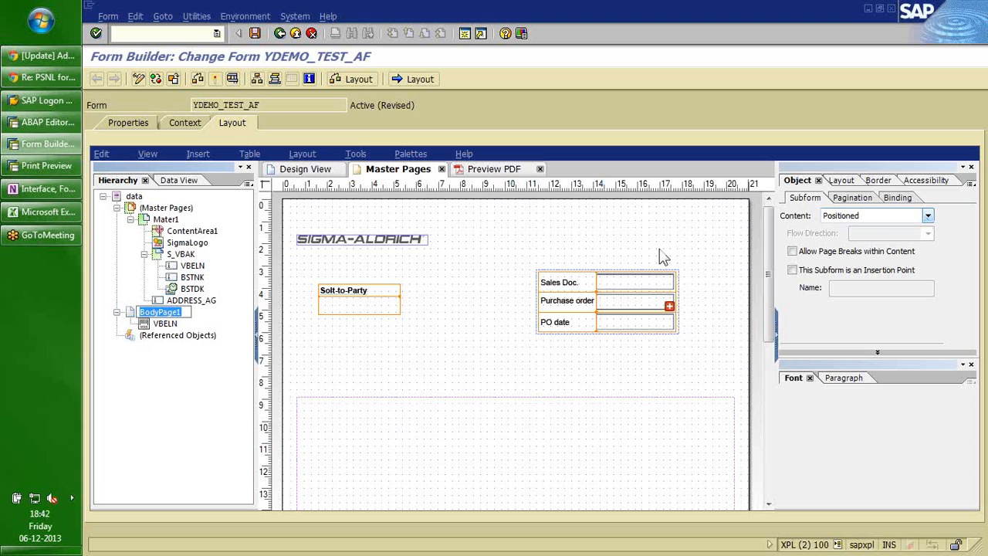
pyautogui.click(928, 219)
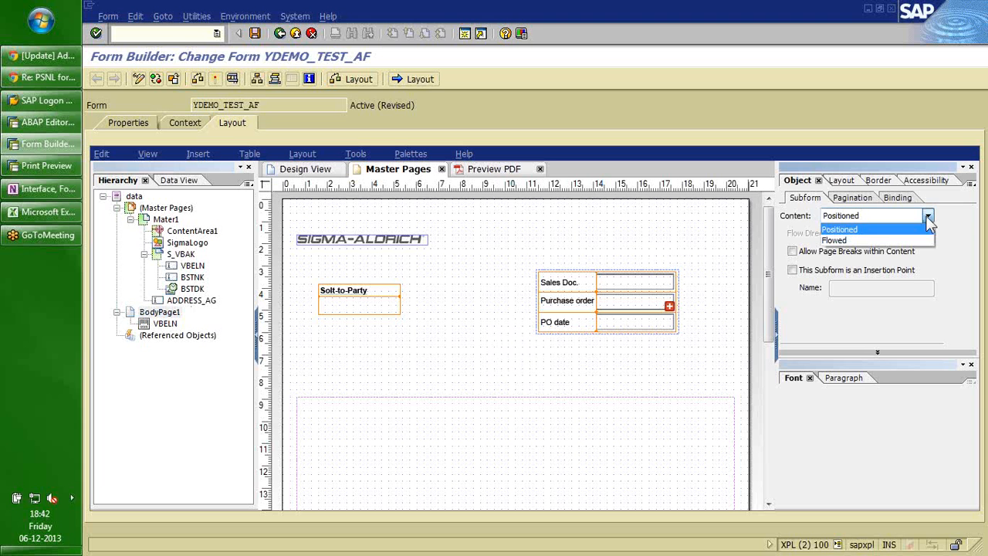
pyautogui.click(891, 240)
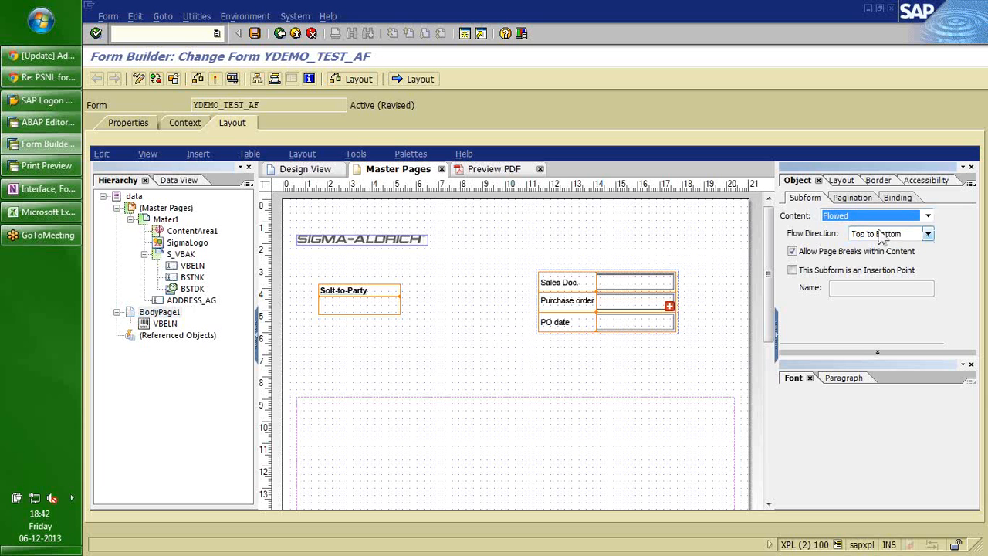
# Turn on auto-fit width for the body page, then show the Data View tree.
pyautogui.click(164, 324)
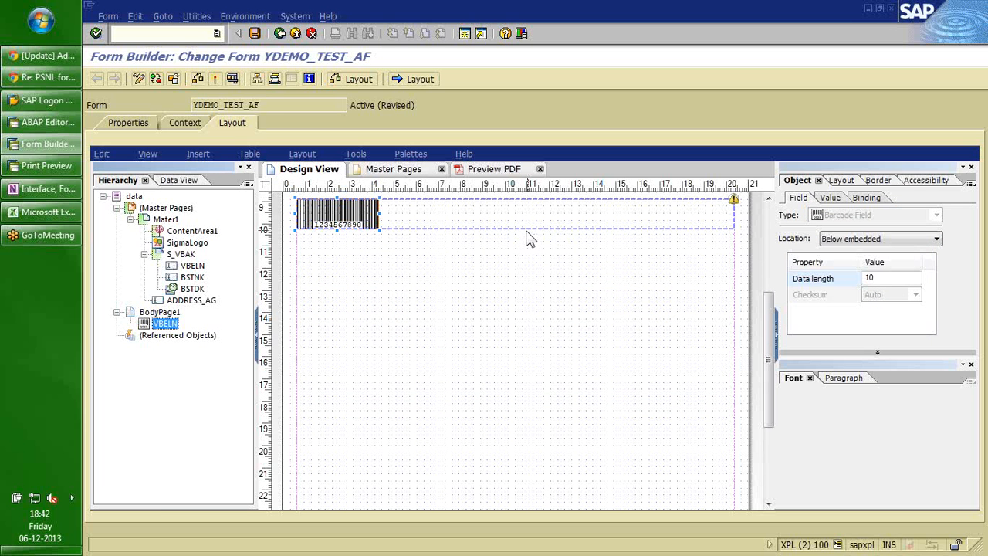
pyautogui.click(159, 312)
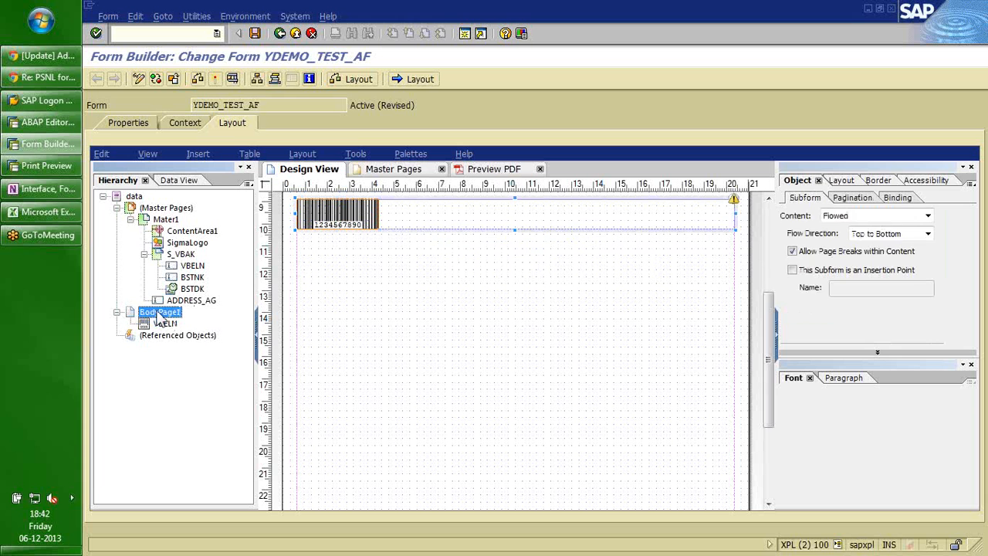
pyautogui.click(841, 183)
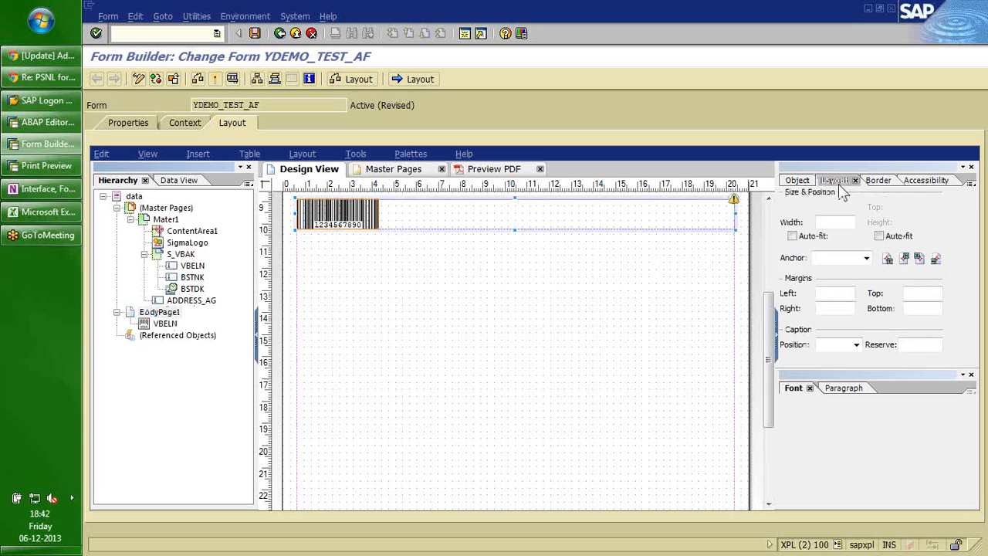
pyautogui.click(793, 237)
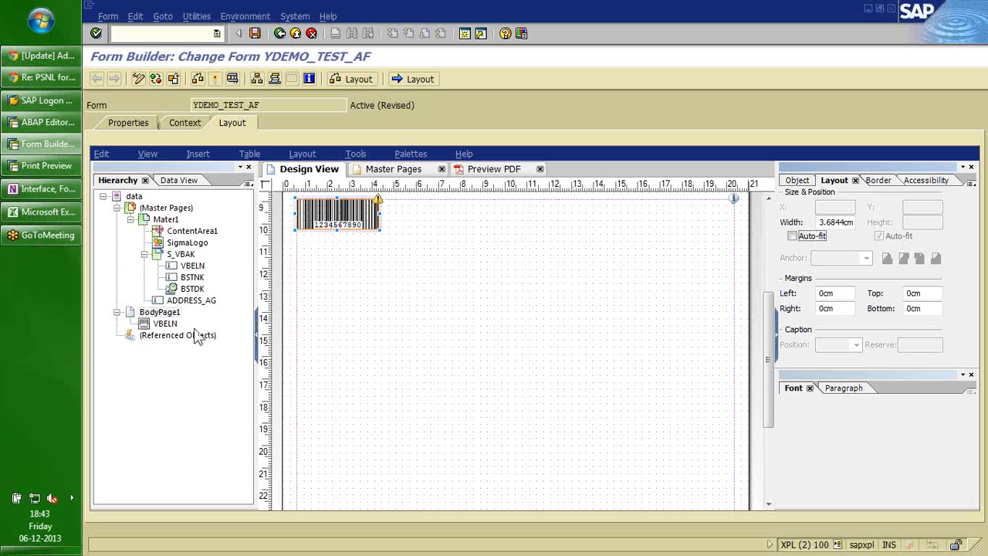
pyautogui.click(792, 237)
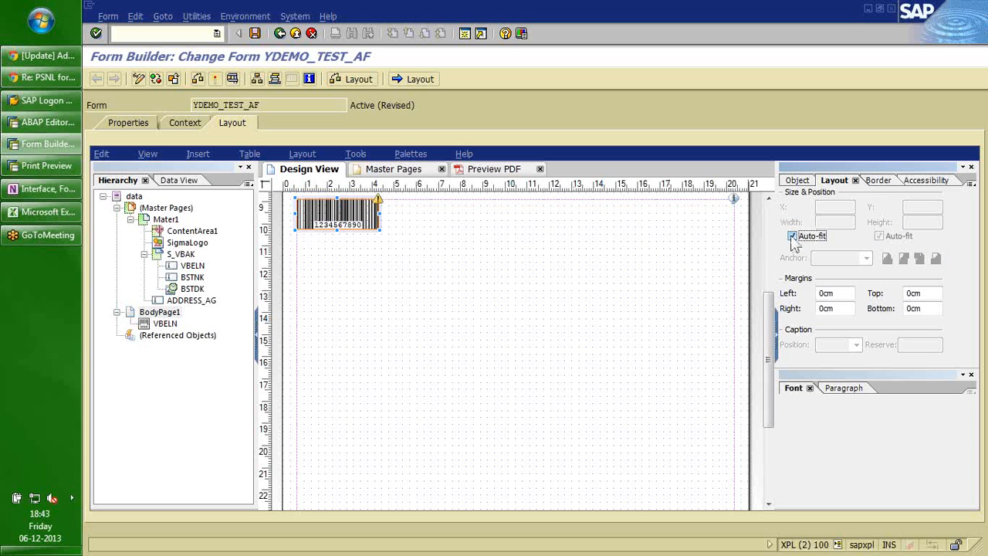
pyautogui.click(159, 312)
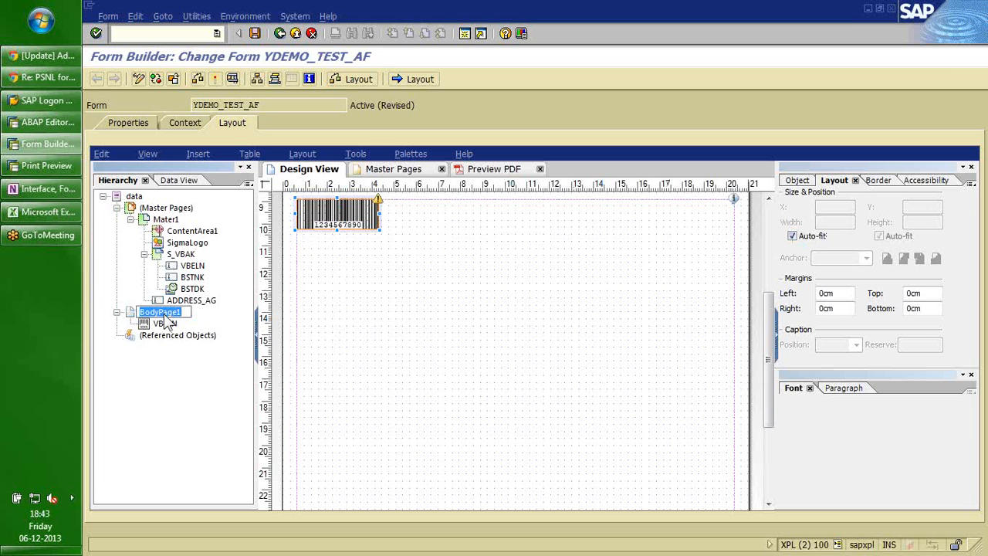
pyautogui.click(177, 184)
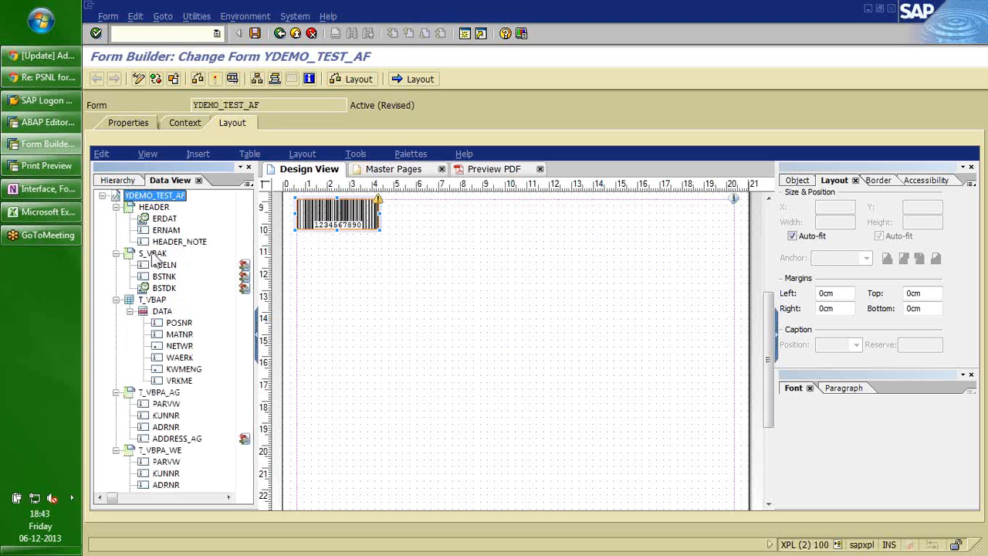
# Drag HEADER_NOTE from the Data View onto the page just below the barcode.
pyautogui.click(117, 254)
pyautogui.click(116, 265)
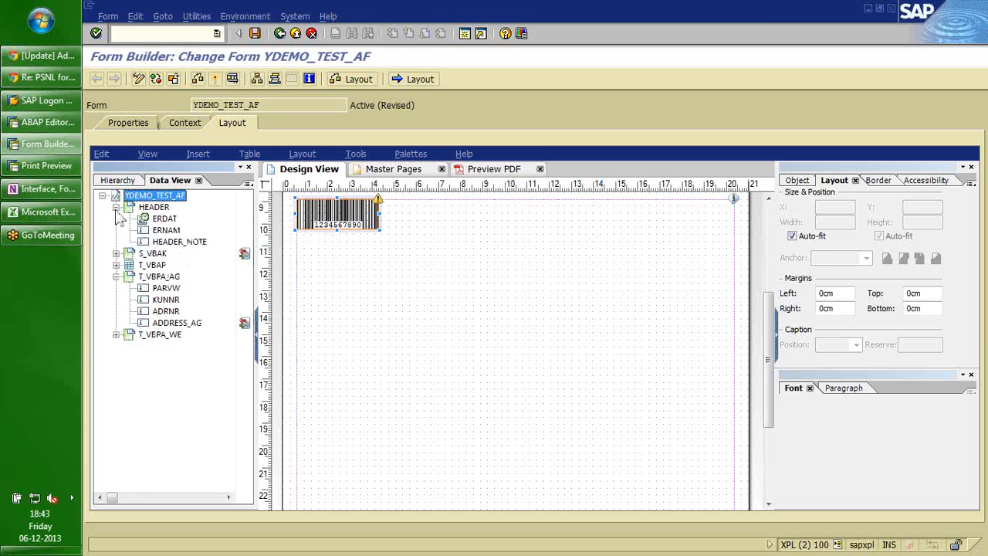
pyautogui.click(116, 206)
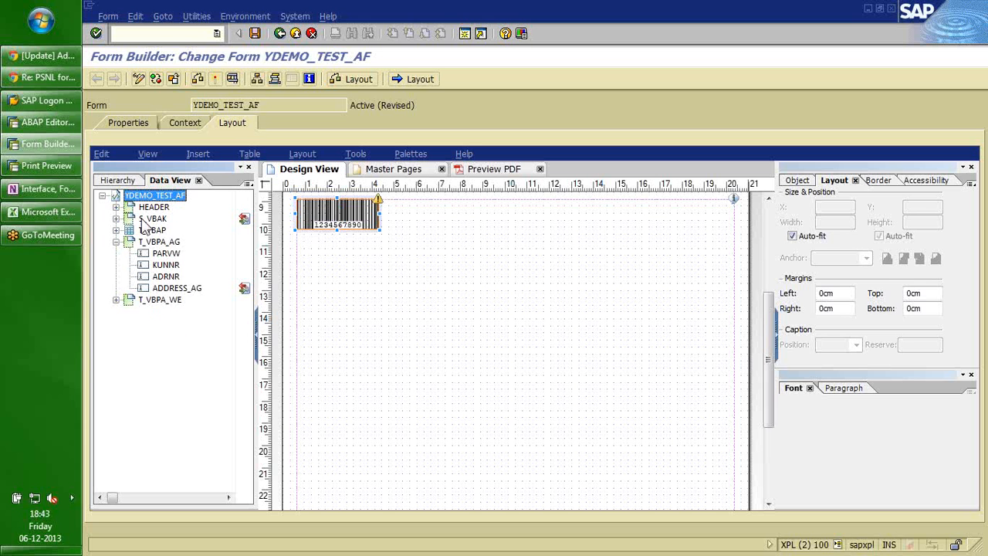
pyautogui.click(116, 206)
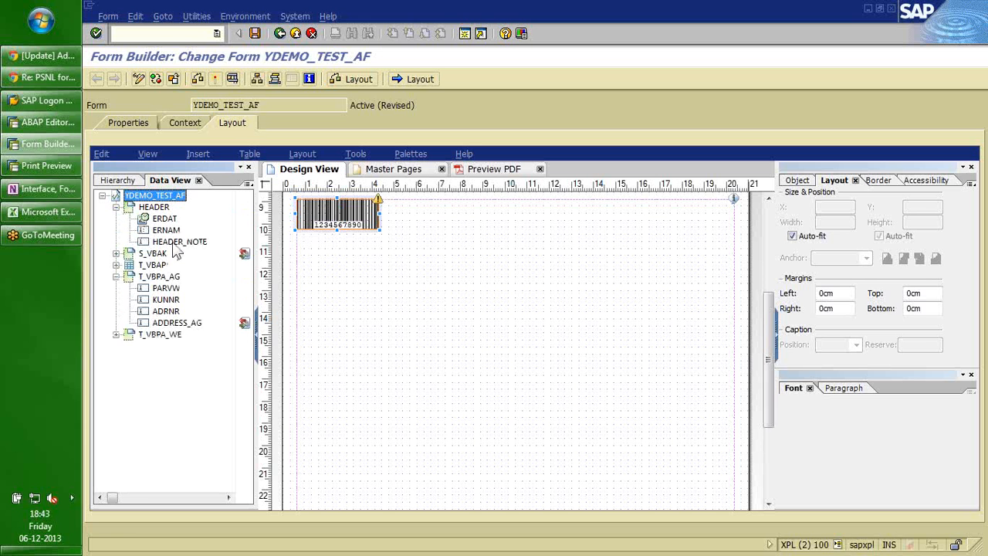
pyautogui.moveTo(176, 247); pyautogui.dragTo(375, 237)
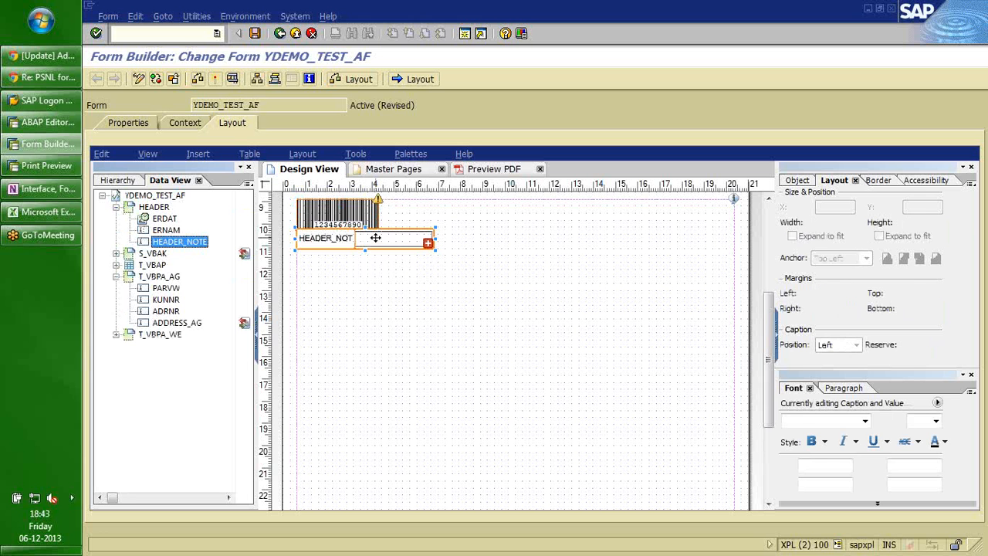
pyautogui.click(398, 244)
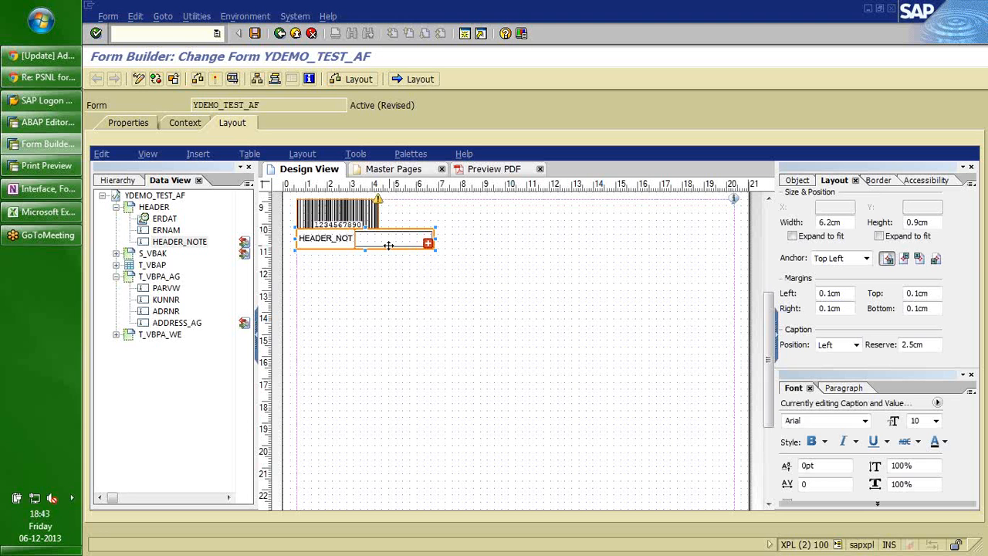
# Give the header note multiple lines, expand-to-fit width and height, no caption and no border.
pyautogui.click(798, 181)
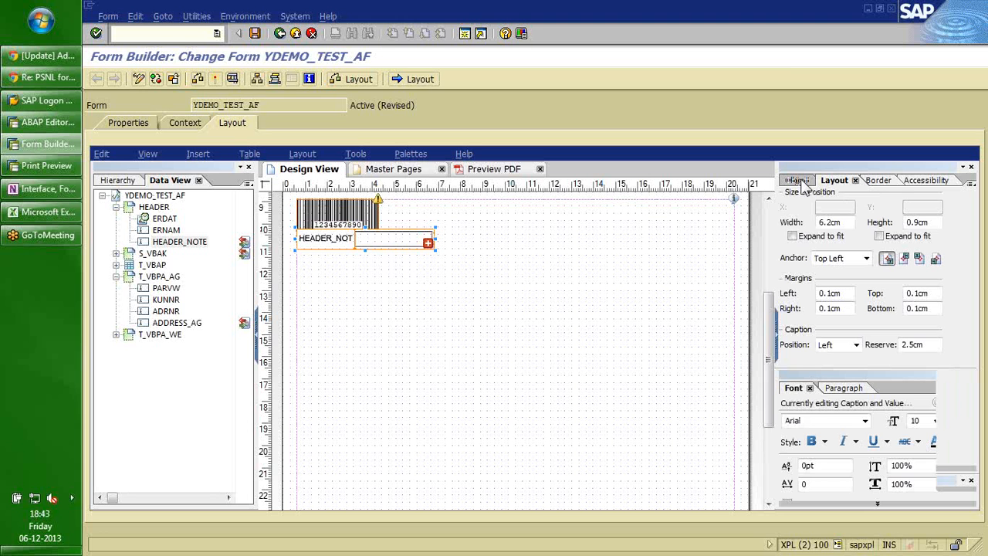
pyautogui.click(792, 281)
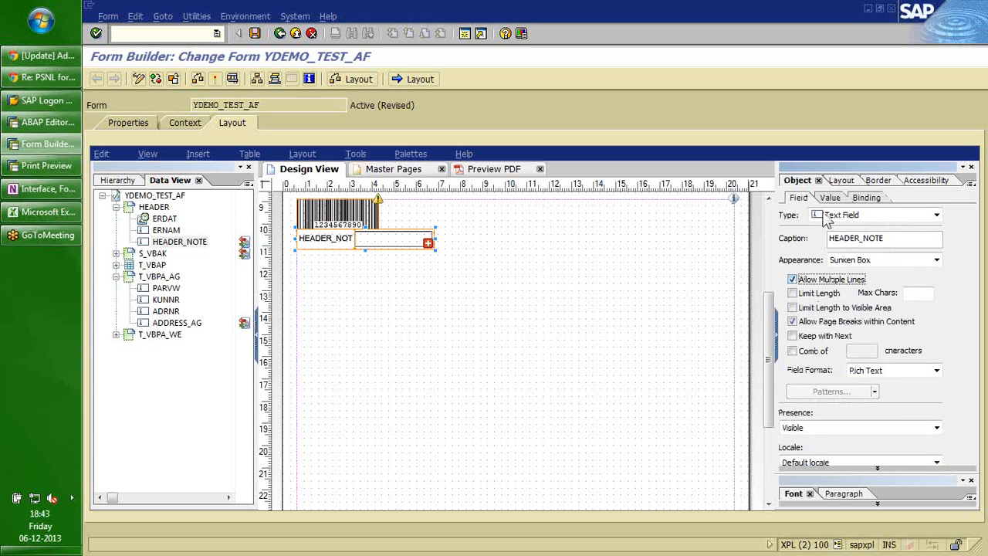
pyautogui.click(840, 181)
pyautogui.click(792, 236)
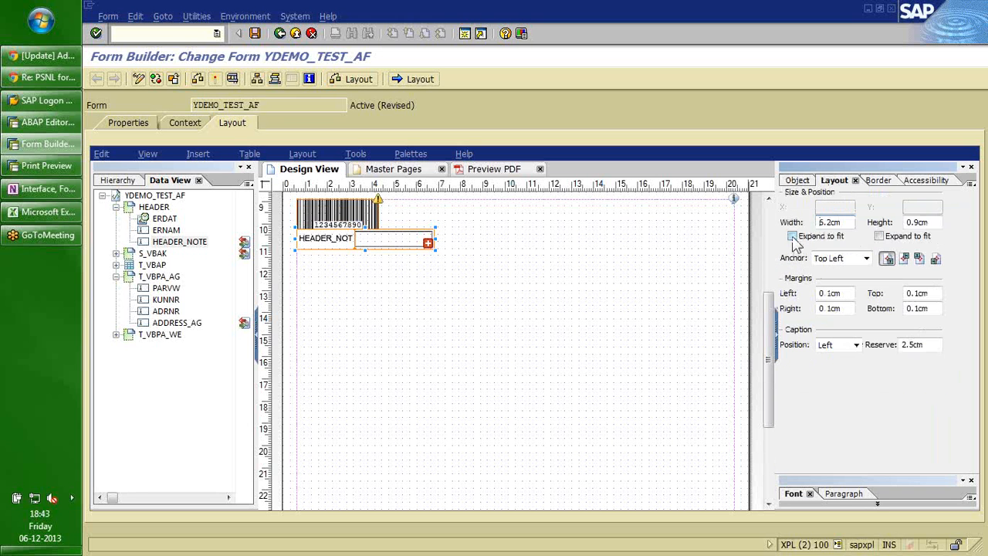
pyautogui.click(879, 236)
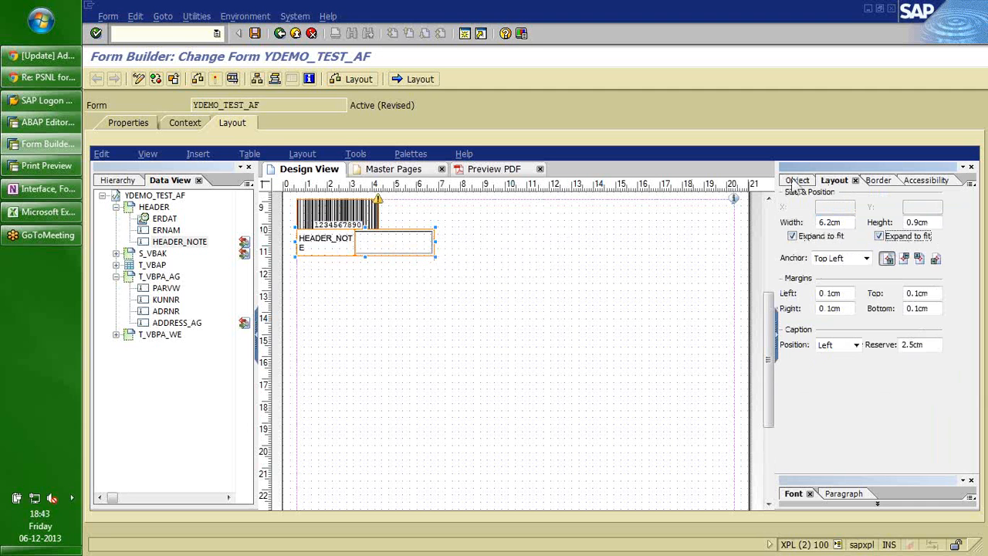
pyautogui.click(856, 345)
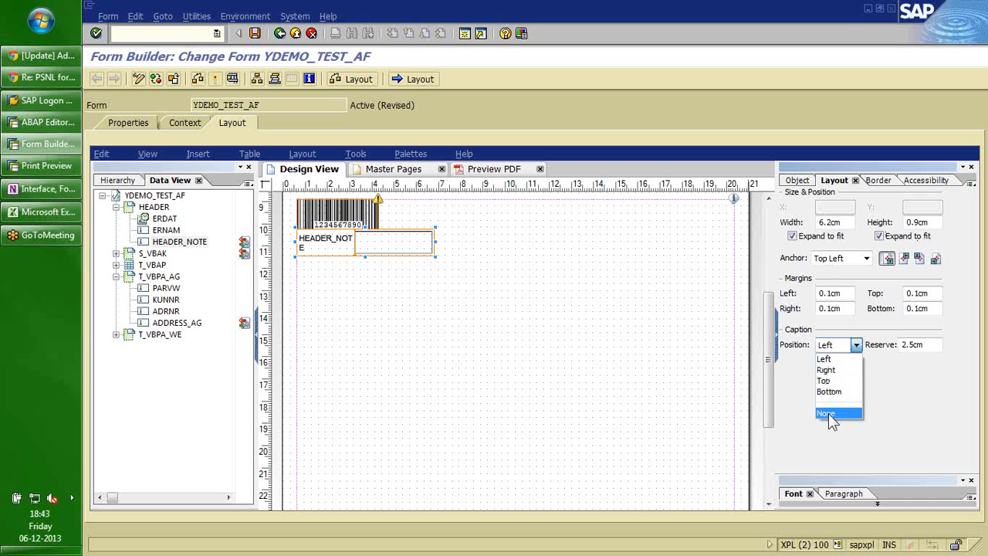
pyautogui.click(828, 414)
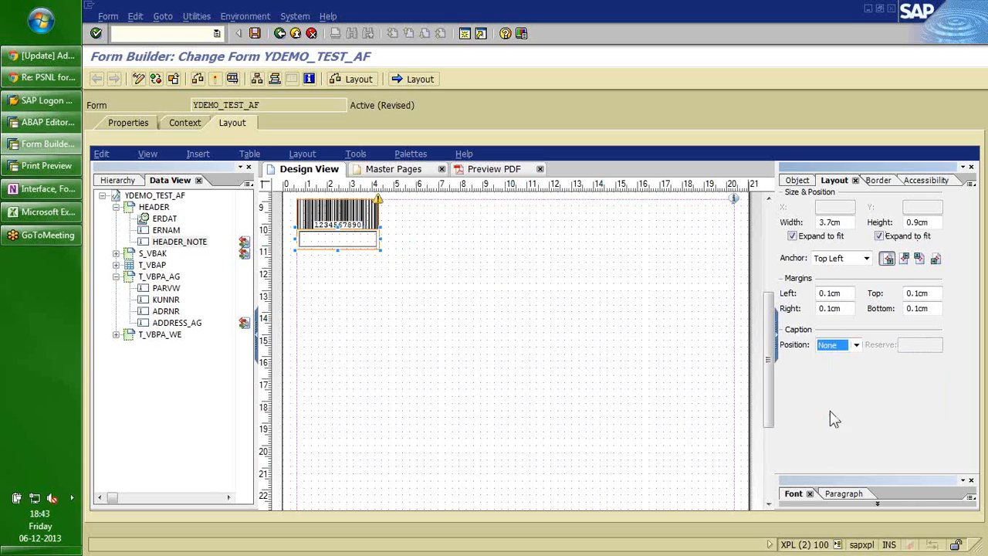
pyautogui.click(795, 180)
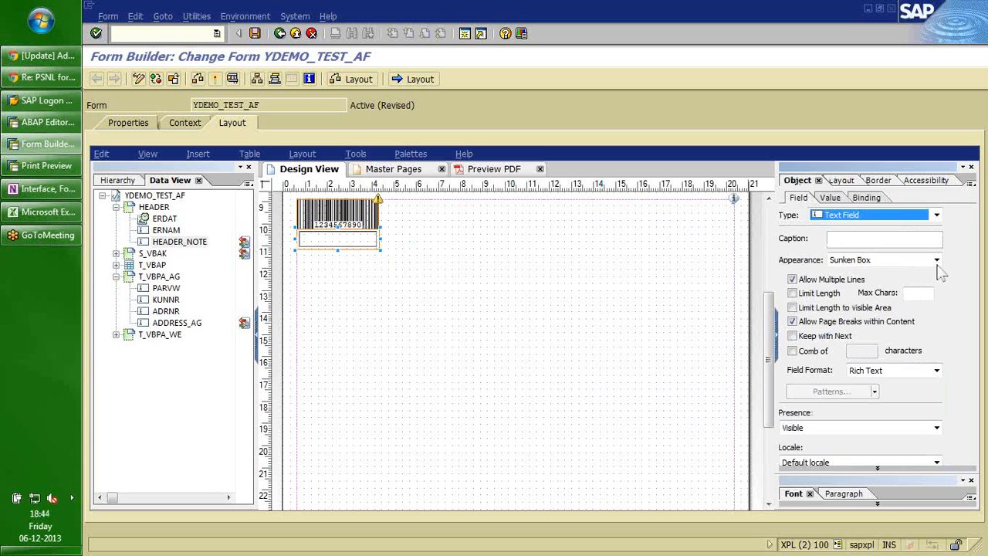
pyautogui.click(936, 260)
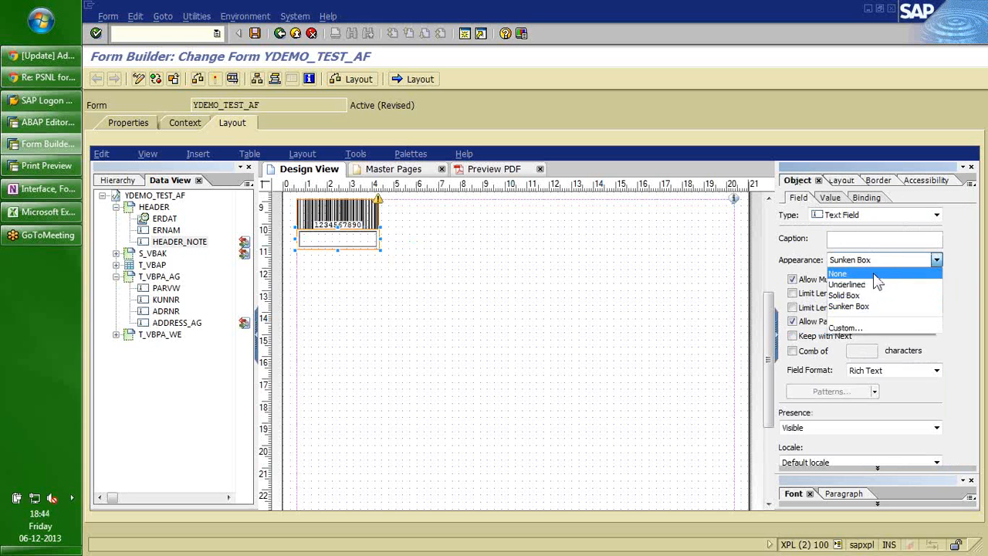
pyautogui.click(873, 274)
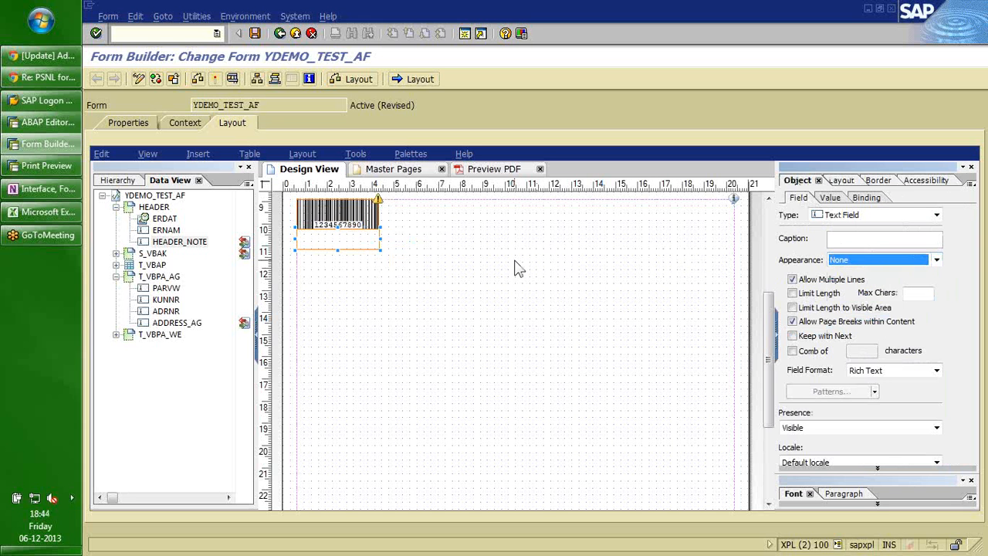
# Set the header note field's top and bottom margins to 0.3cm.
pyautogui.click(841, 180)
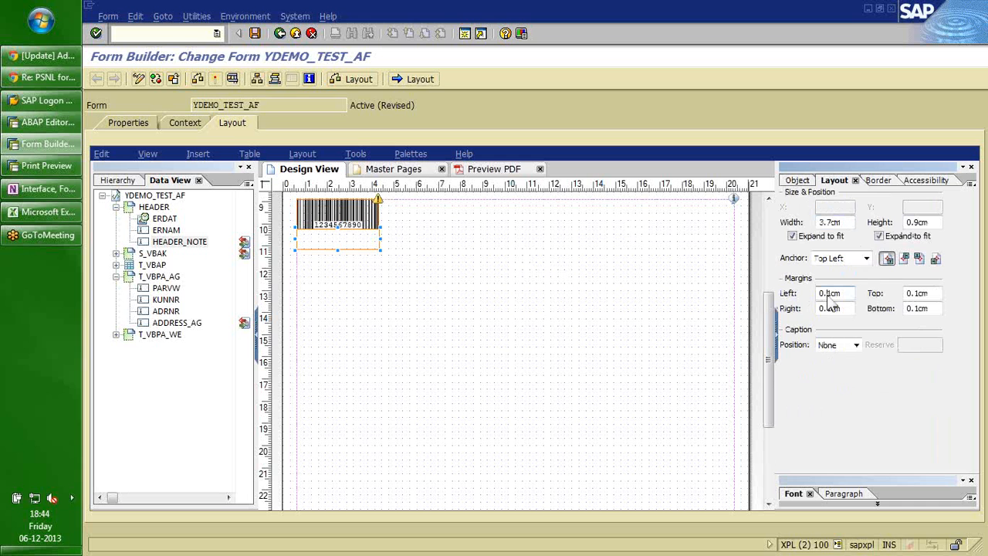
pyautogui.press('Tab')
pyautogui.press('BackSpace')
pyautogui.write('3')
pyautogui.press('Tab')
pyautogui.press('Tab')
pyautogui.press('BackSpace')
pyautogui.write('.3')
pyautogui.press('Tab')
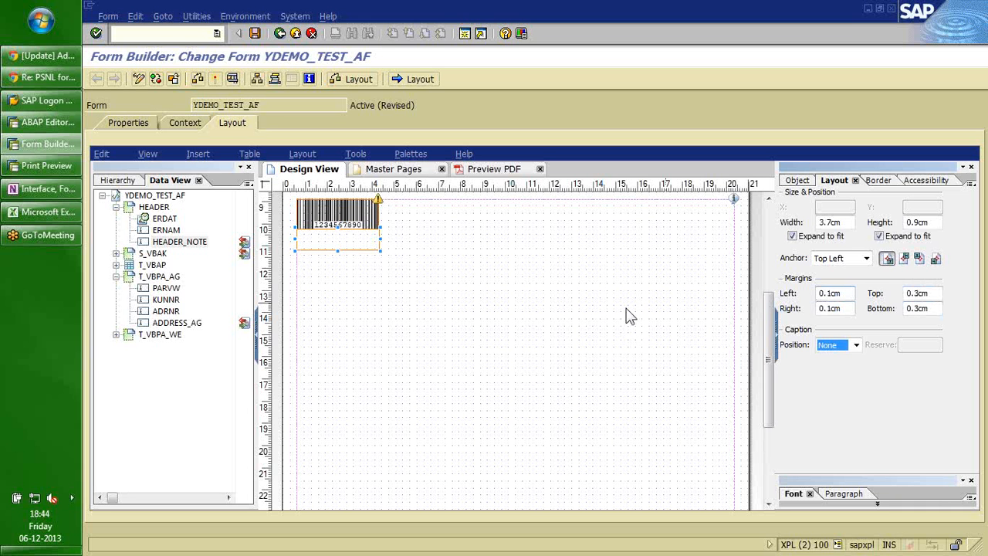
# Reselect the field and confirm its binding to $.HEADER.HEADER_NOTE.
pyautogui.click(559, 327)
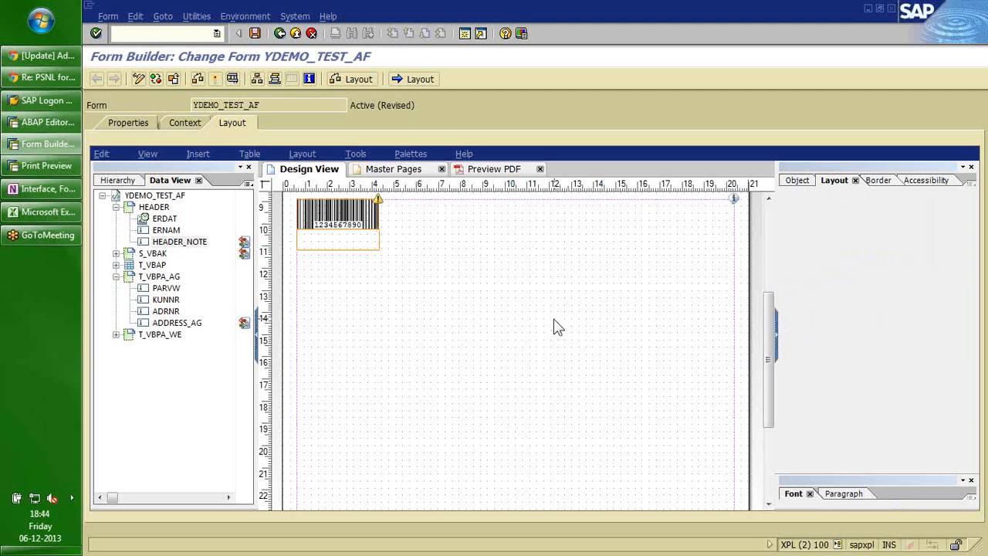
pyautogui.click(349, 239)
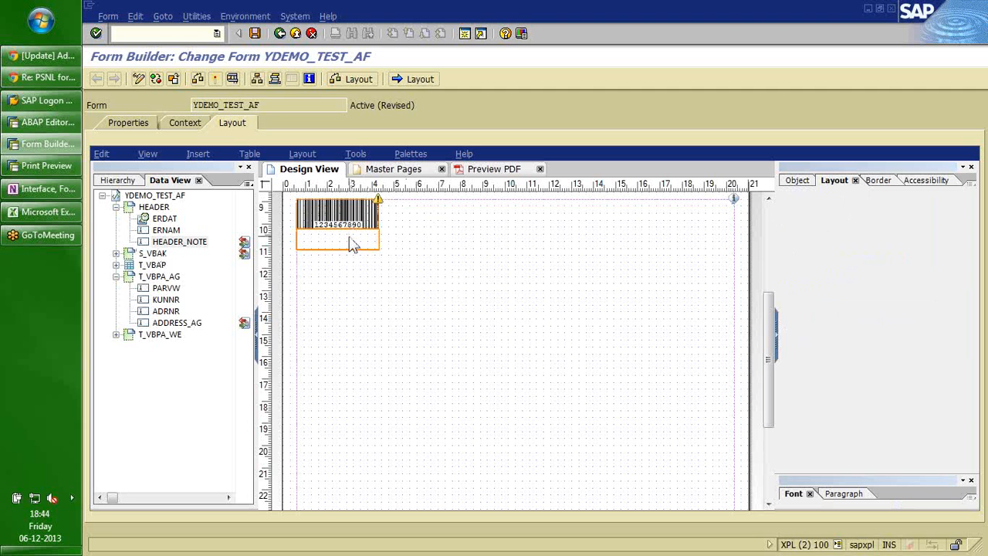
pyautogui.click(809, 182)
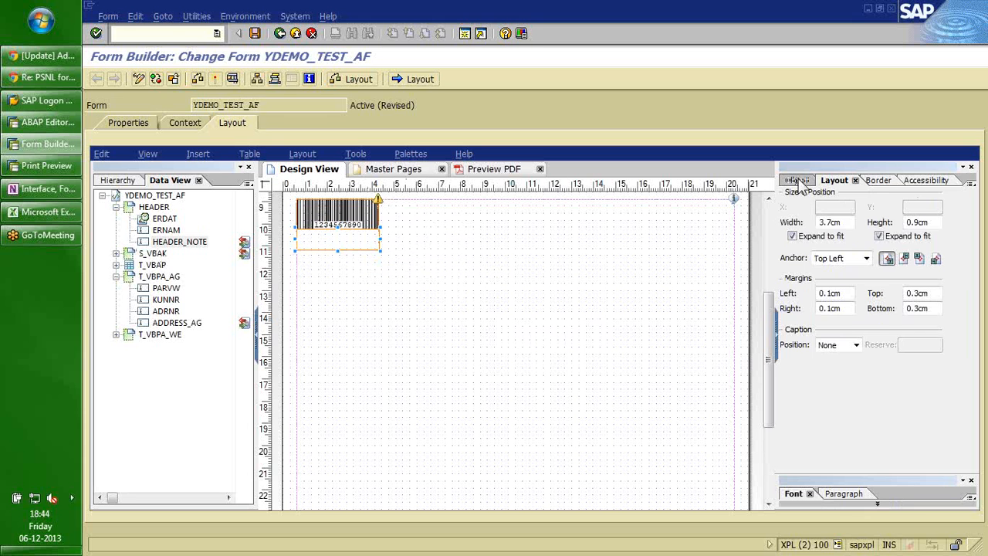
pyautogui.click(863, 198)
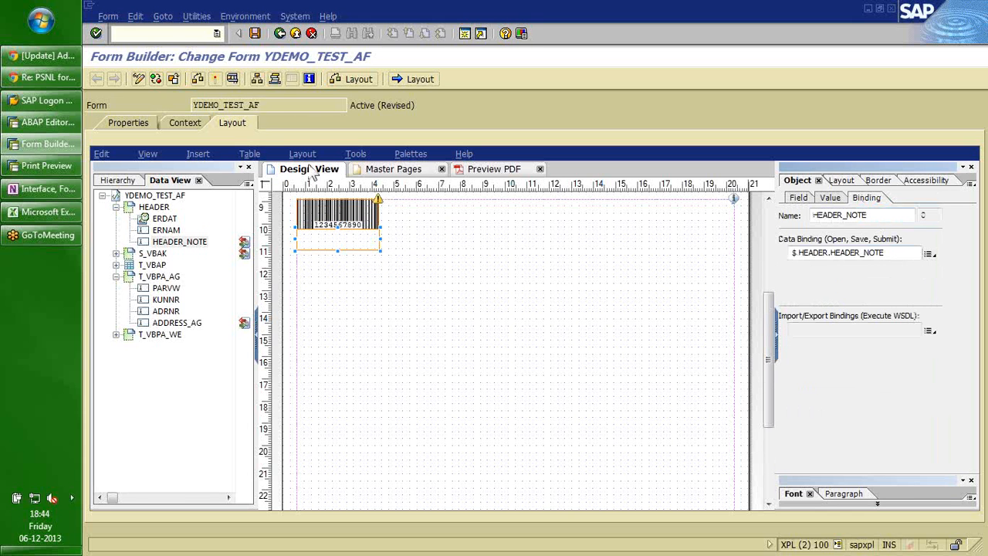
# Check the header note under the barcode in the PDF preview, then run /OVA03.
pyautogui.click(487, 171)
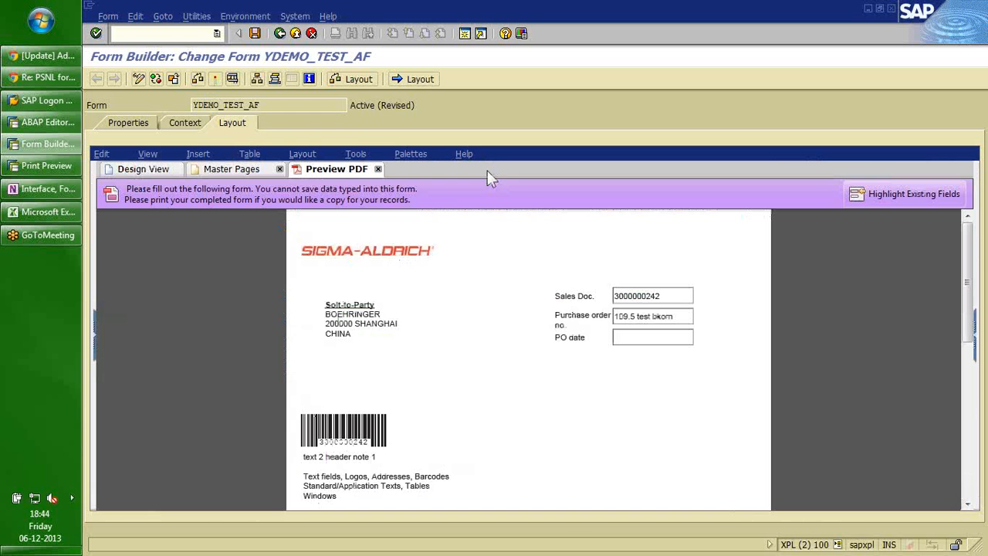
pyautogui.moveTo(972, 243); pyautogui.dragTo(974, 284)
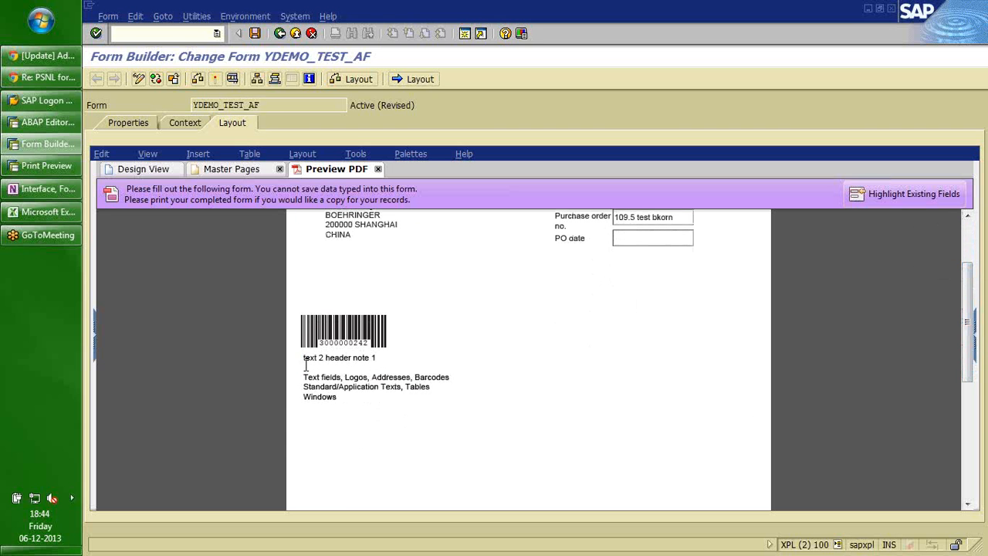
pyautogui.moveTo(302, 356); pyautogui.dragTo(328, 402)
pyautogui.click(352, 399)
pyautogui.write('/OVA03')
pyautogui.press('Return')
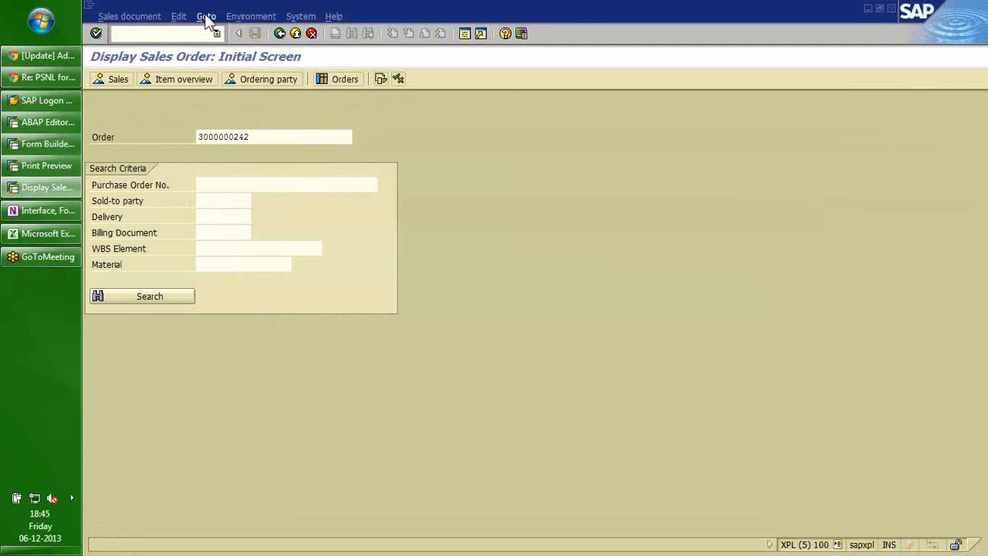
pyautogui.press('Return')
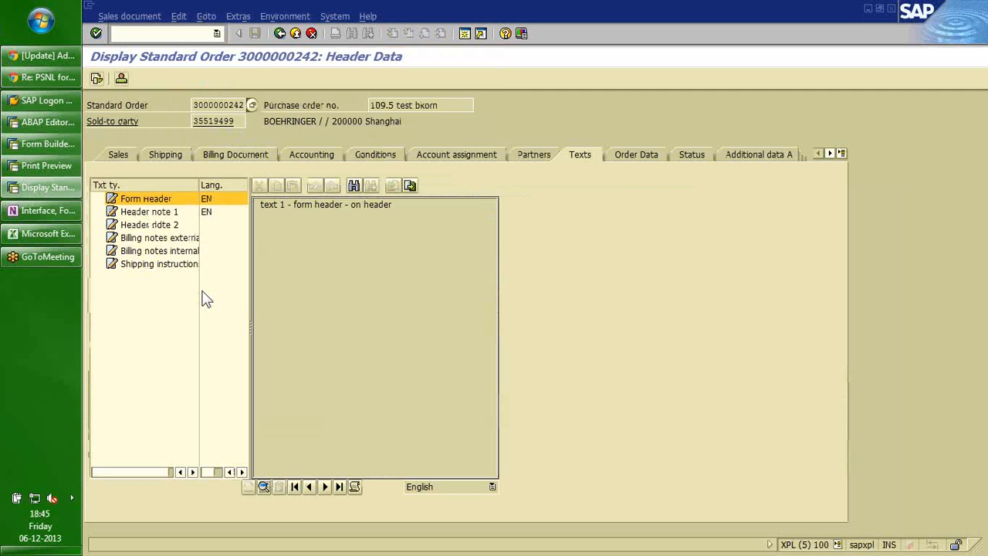
pyautogui.click(148, 212)
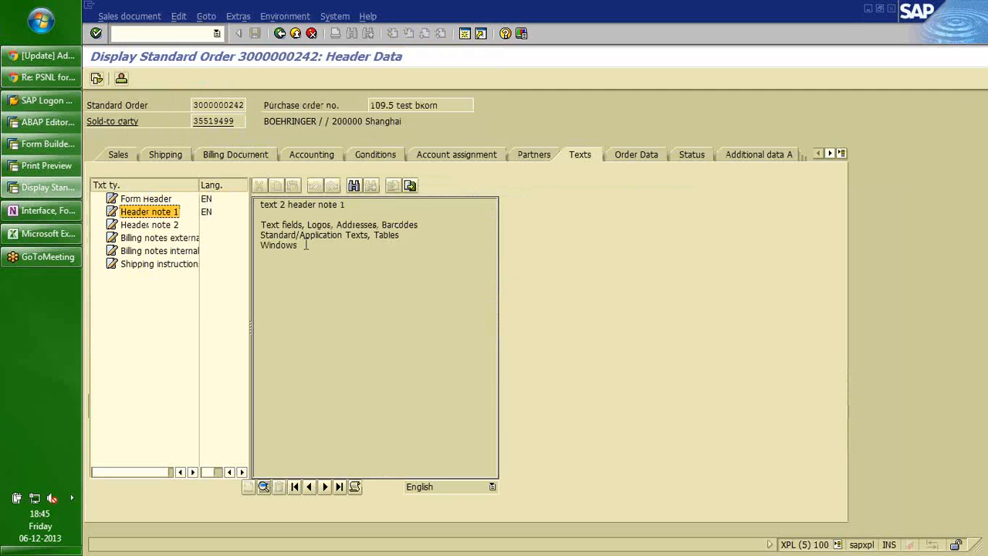
pyautogui.moveTo(306, 245); pyautogui.dragTo(259, 203)
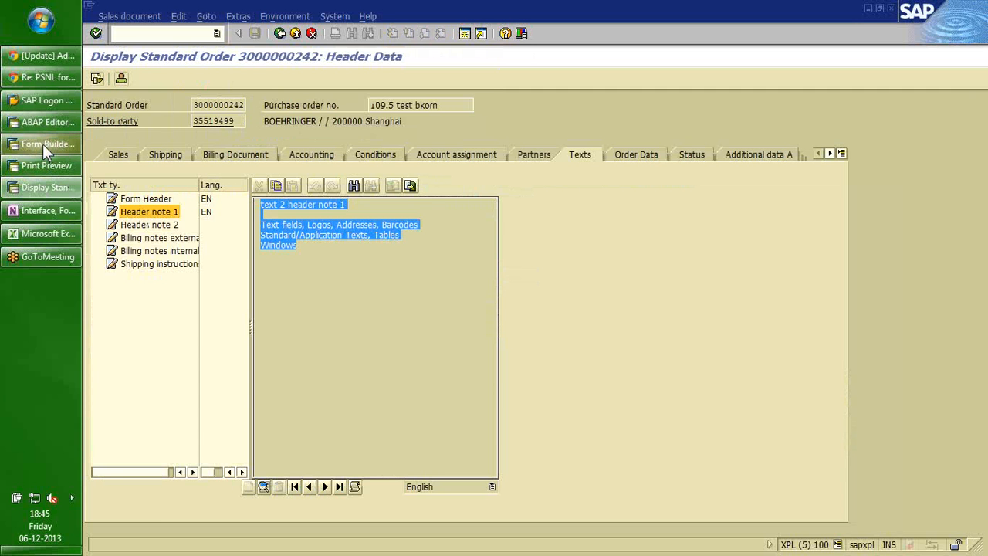
pyautogui.click(44, 147)
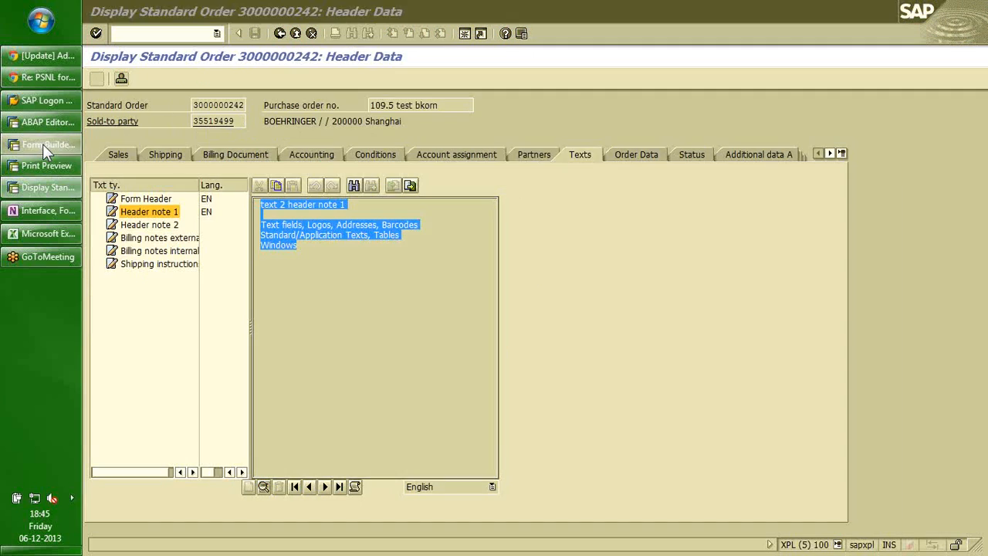
pyautogui.hotkey('alt', 'Tab')
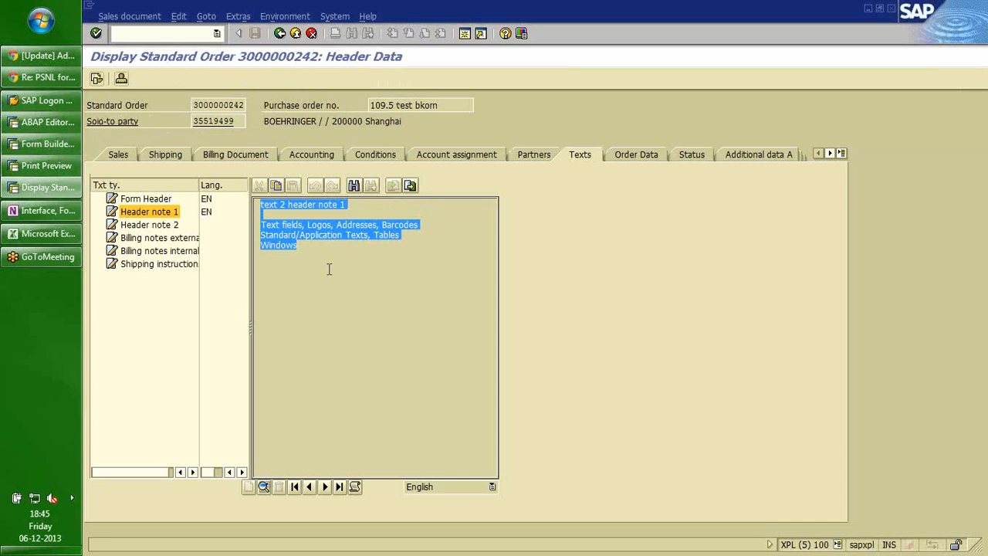
pyautogui.hotkey('alt', 'Tab')
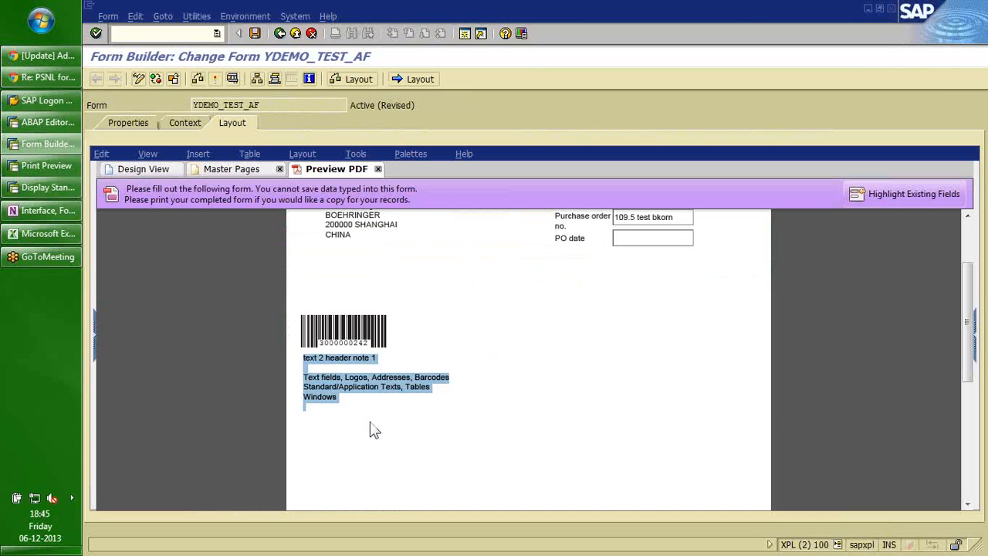
# Back in Design View, drag T_VBPA_WE's ADDRESS_WE field below the barcode.
pyautogui.click(371, 430)
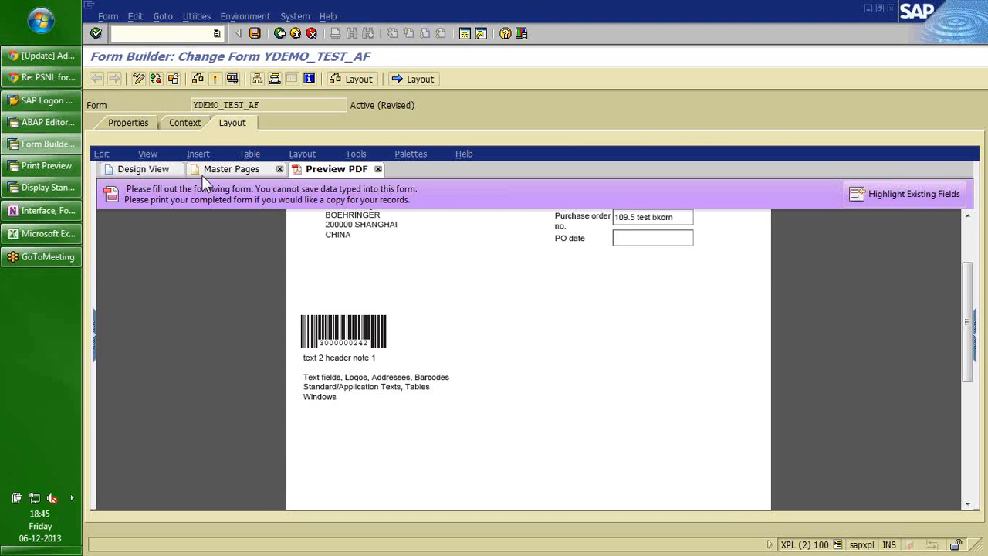
pyautogui.click(151, 169)
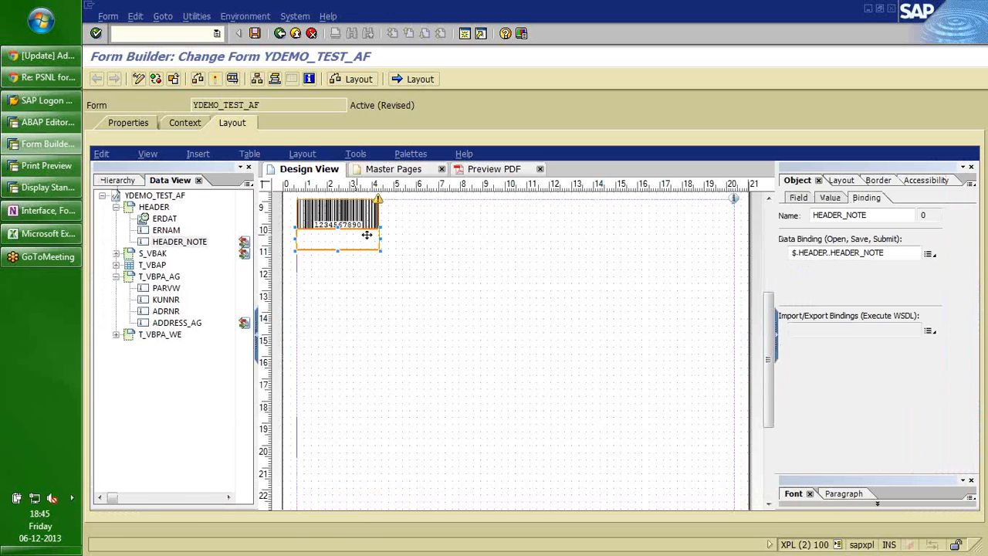
pyautogui.click(407, 245)
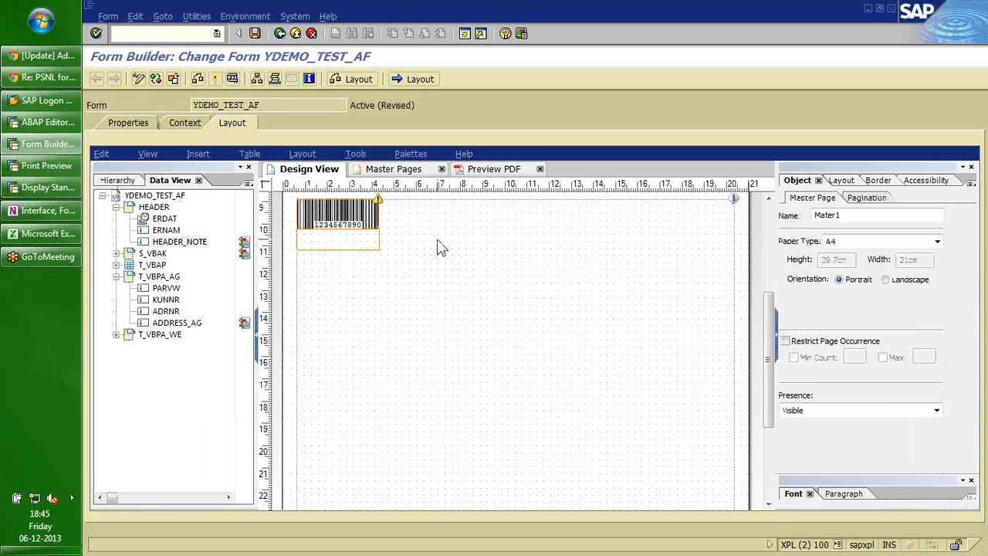
pyautogui.click(766, 250)
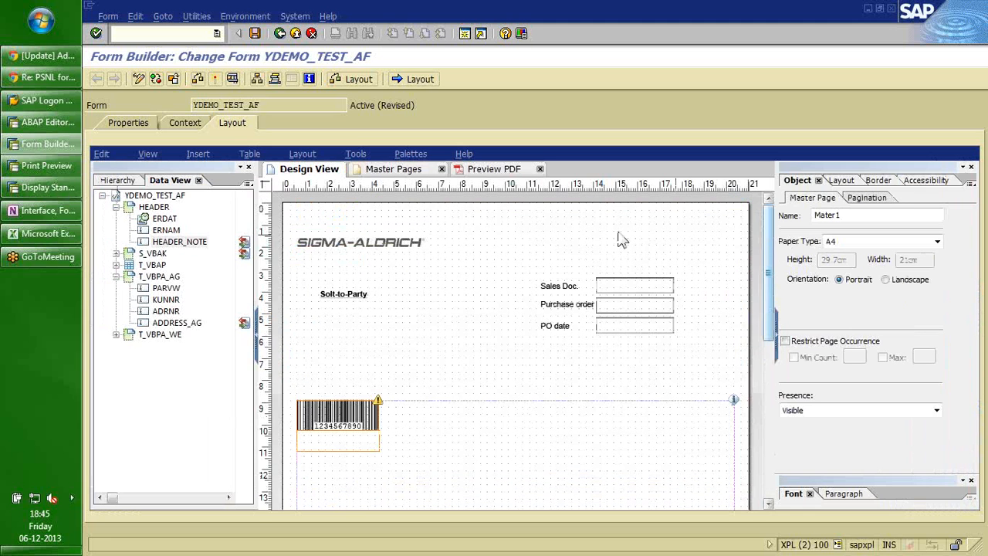
pyautogui.click(116, 276)
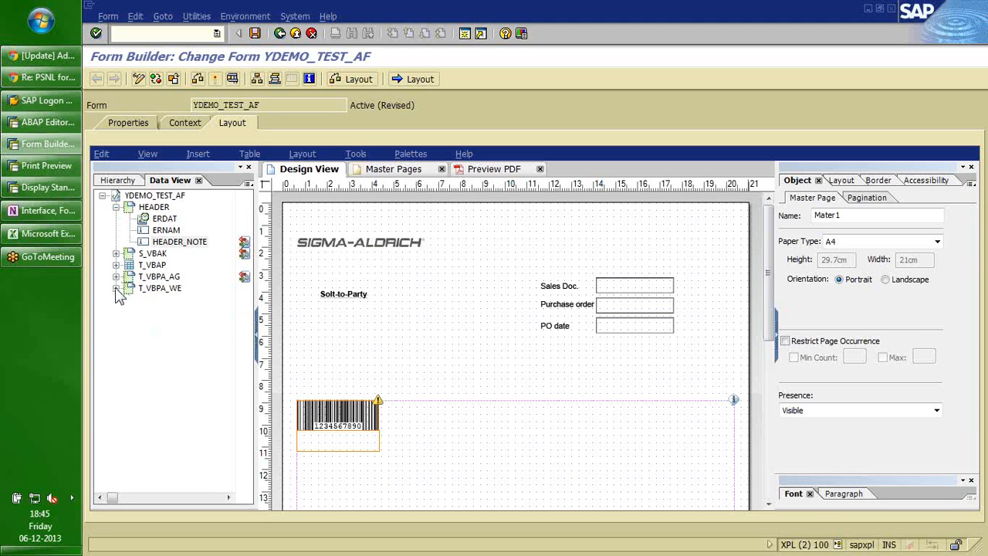
pyautogui.click(116, 288)
pyautogui.moveTo(177, 334); pyautogui.dragTo(400, 452)
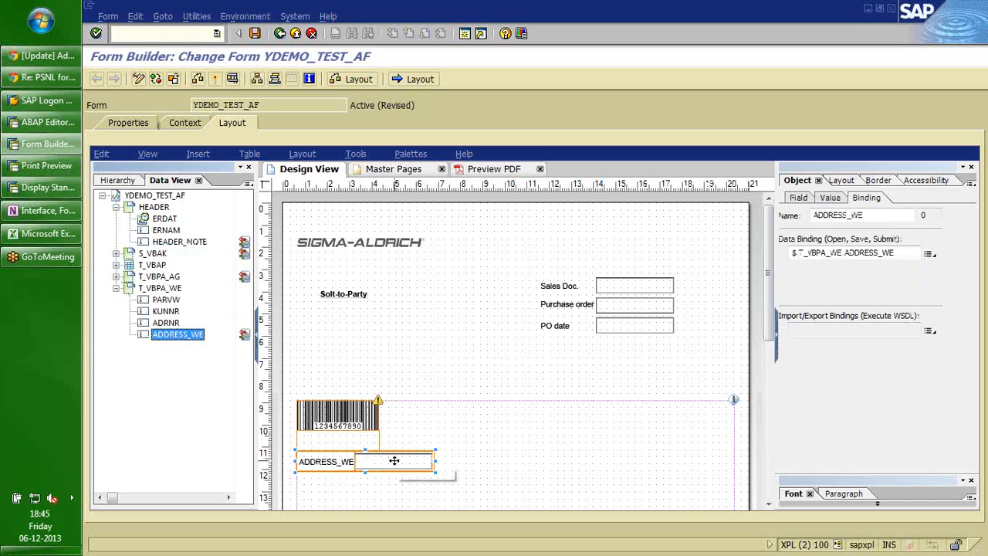
# Rename the new field's caption to 'Ship-to-Party' and preview the form as PDF.
pyautogui.doubleClick(346, 461)
pyautogui.write('sHIP')
pyautogui.press('BackSpace')
pyautogui.press('BackSpace')
pyautogui.press('BackSpace')
pyautogui.press('BackSpace')
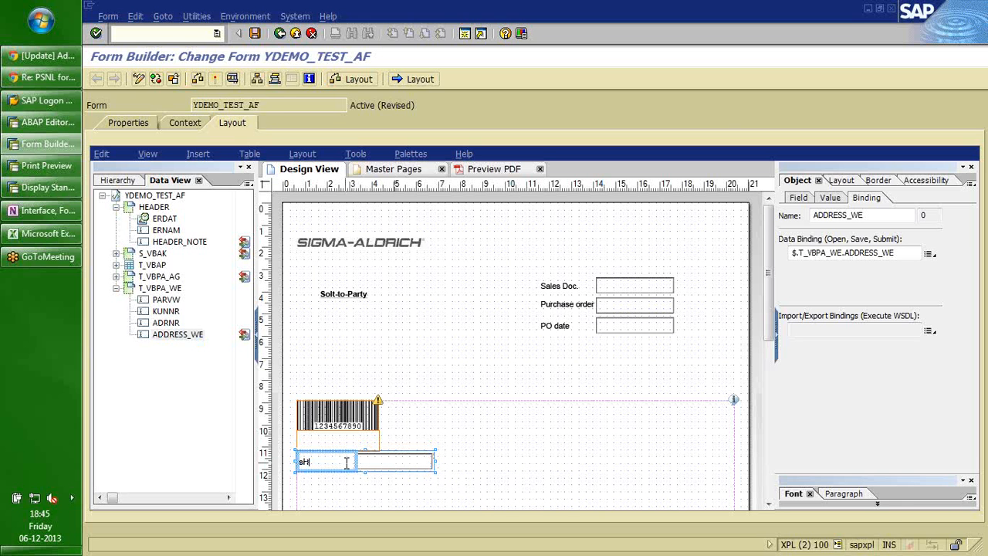
pyautogui.press('capslock')
pyautogui.write('Ship-to-Party')
pyautogui.click(407, 460)
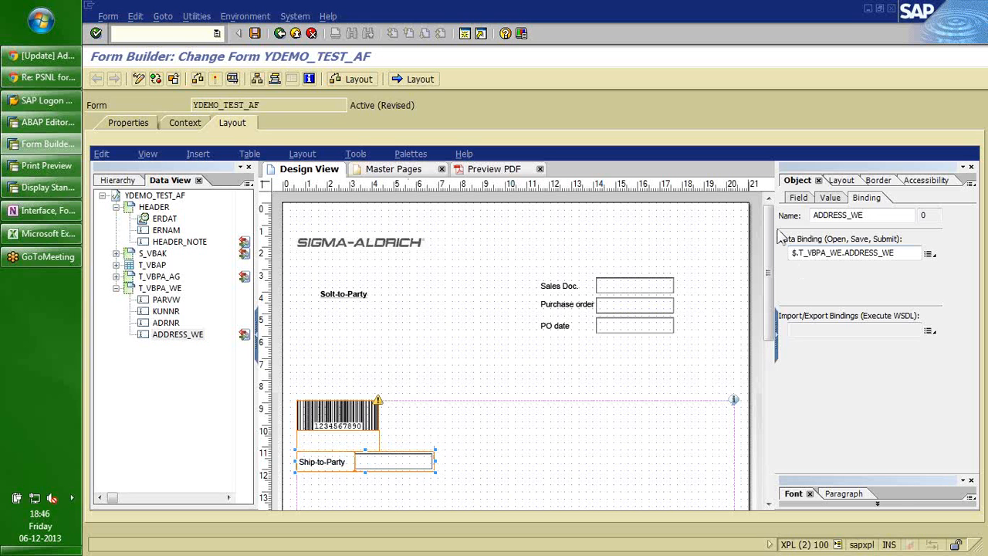
pyautogui.click(489, 170)
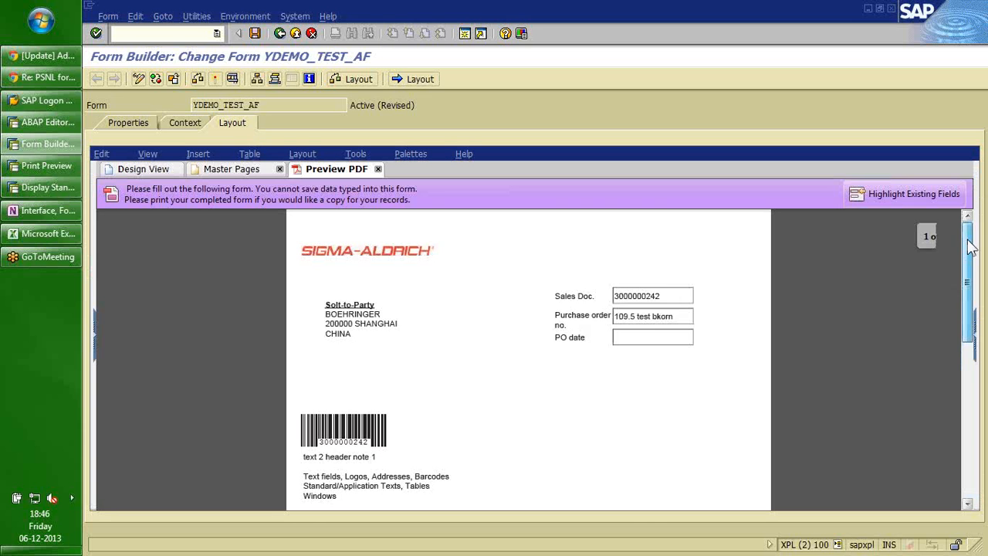
# Allow the Ship-to-Party field to wrap onto multiple lines and check it in the PDF preview.
pyautogui.moveTo(970, 245); pyautogui.dragTo(974, 279)
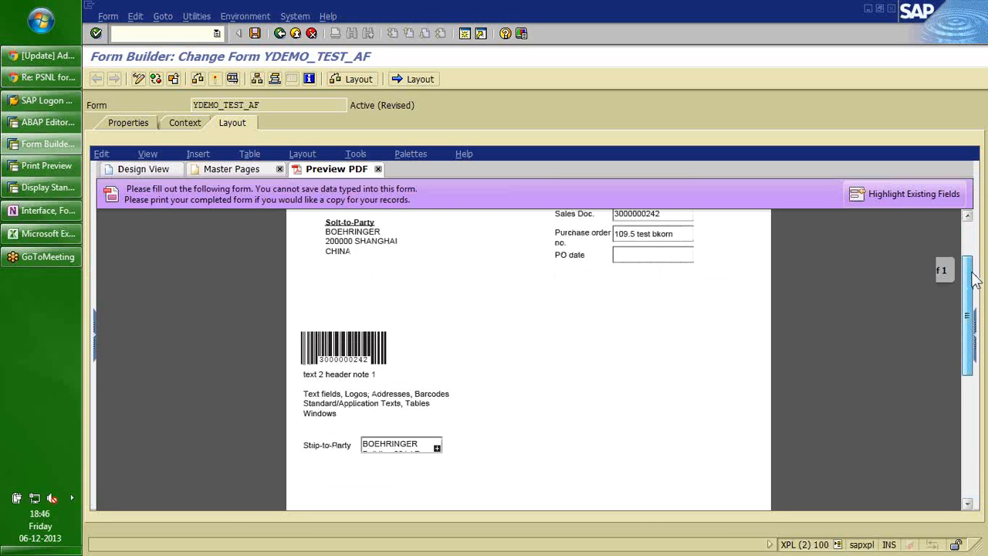
pyautogui.scroll(-2, 515, 392)
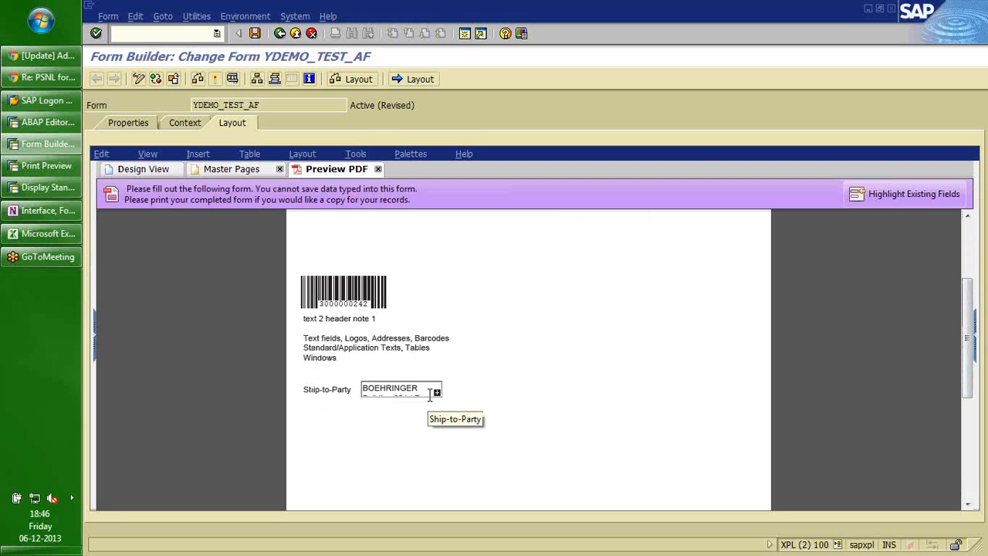
pyautogui.click(162, 168)
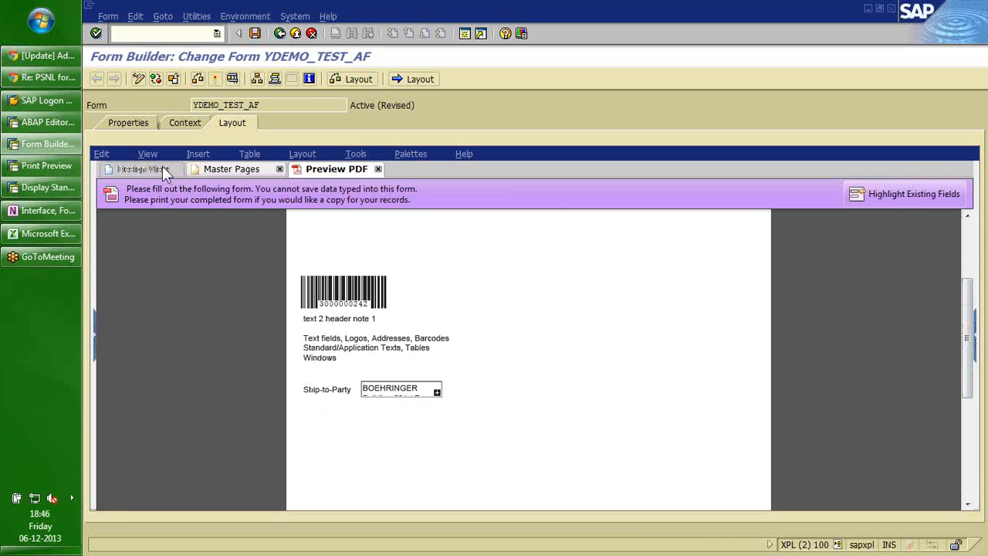
pyautogui.click(162, 169)
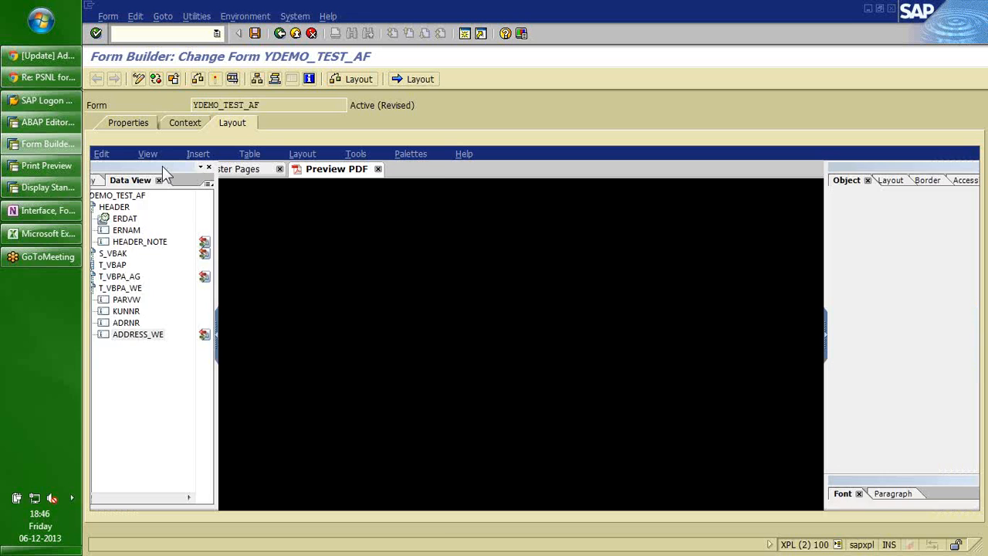
pyautogui.click(798, 198)
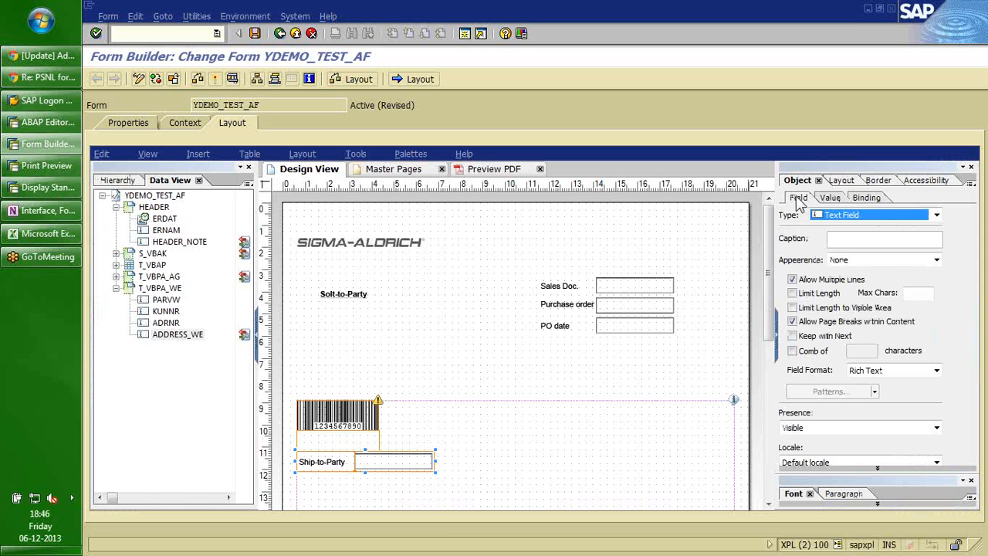
pyautogui.click(793, 280)
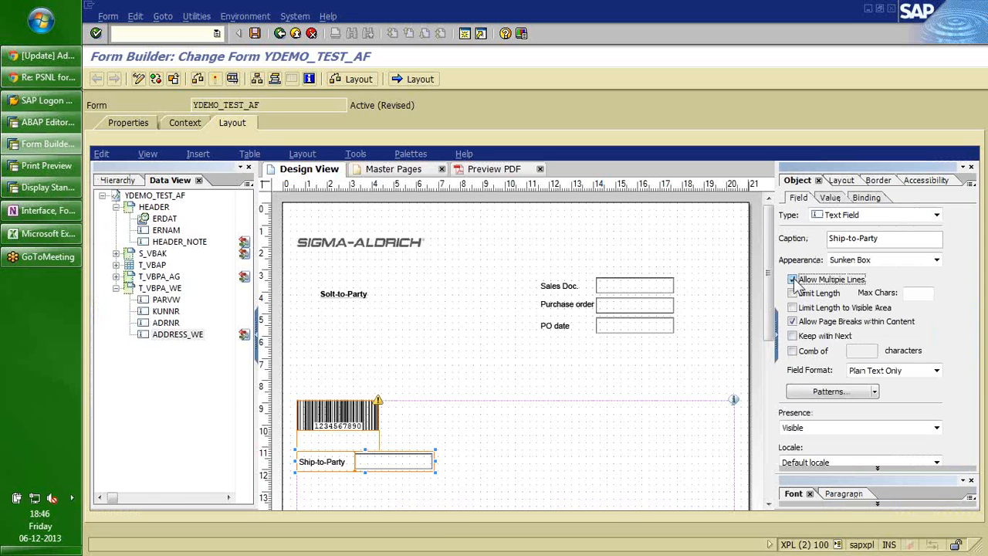
pyautogui.click(491, 169)
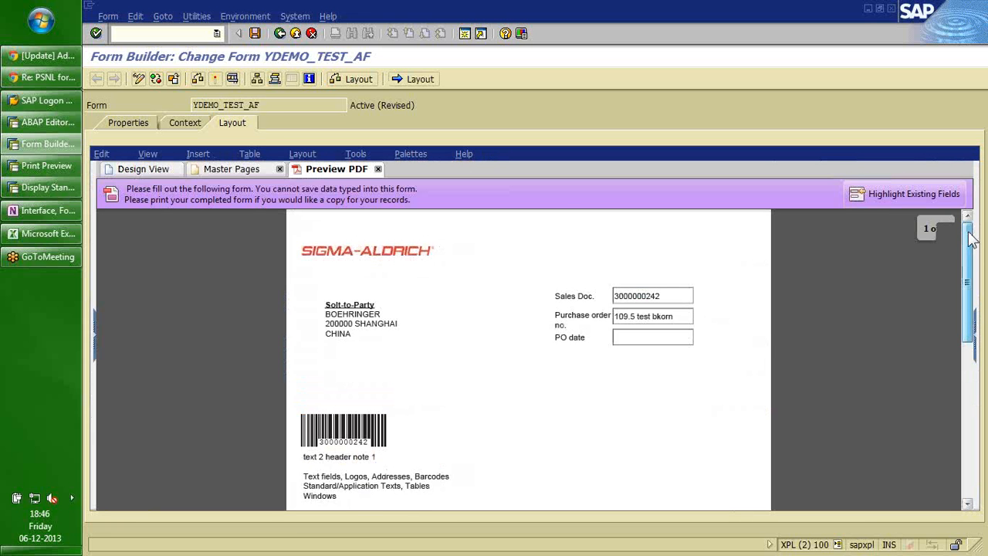
pyautogui.moveTo(971, 240)
pyautogui.mouseDown()
pyautogui.moveTo(971, 266)
pyautogui.moveTo(971, 224)
pyautogui.mouseUp()
# Set the Ship-to-Party field's height to expand to fit, then confirm the full address in the PDF.
pyautogui.click(147, 167)
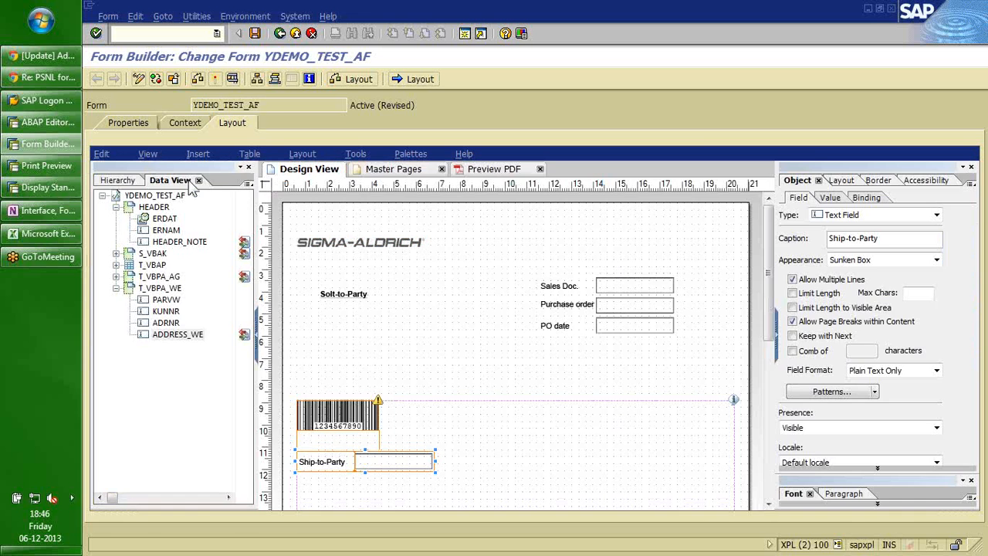
pyautogui.click(841, 180)
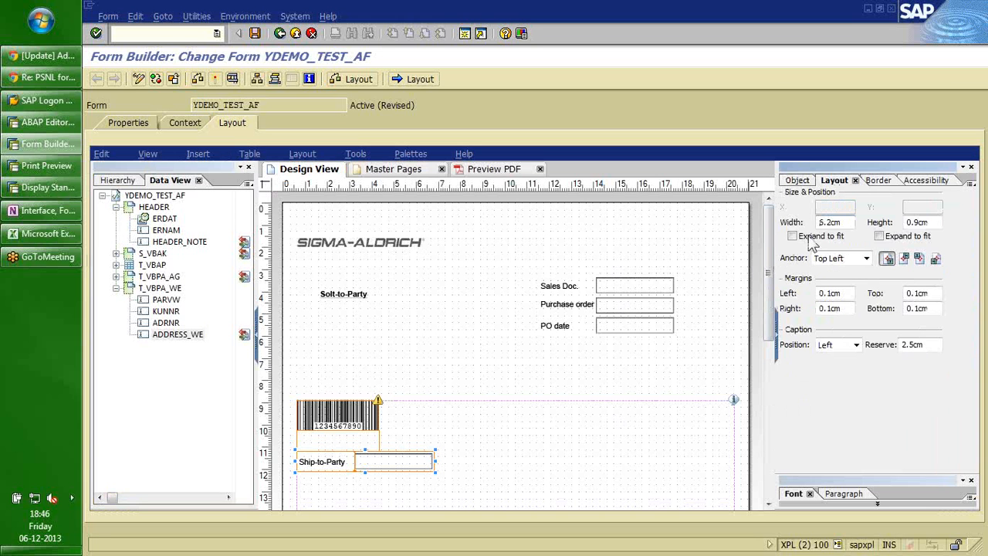
pyautogui.click(879, 236)
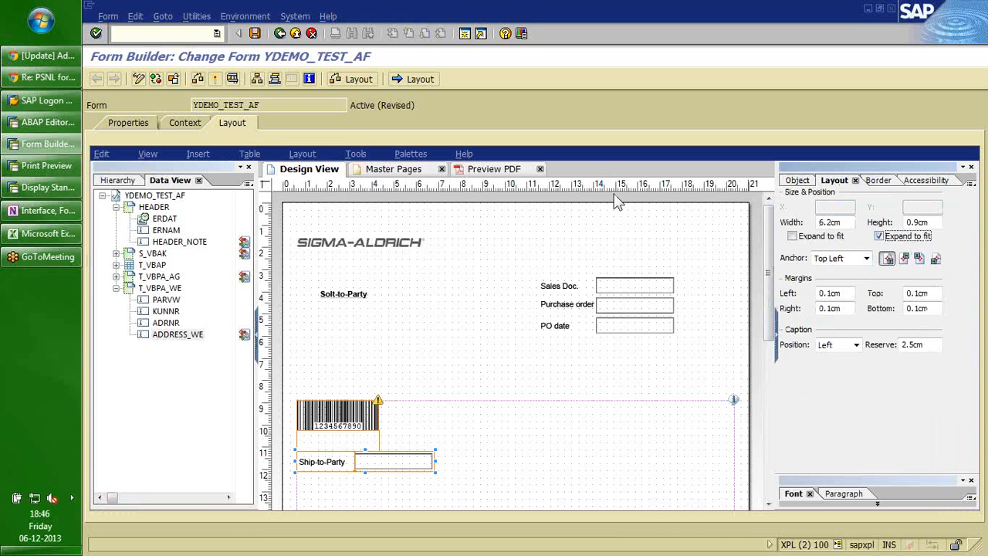
pyautogui.click(494, 169)
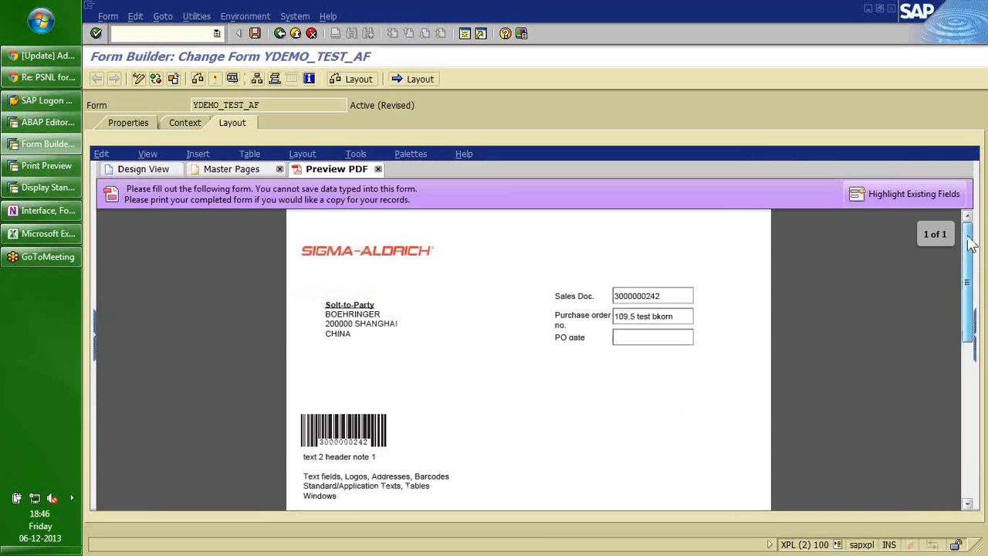
pyautogui.moveTo(970, 244); pyautogui.dragTo(968, 296)
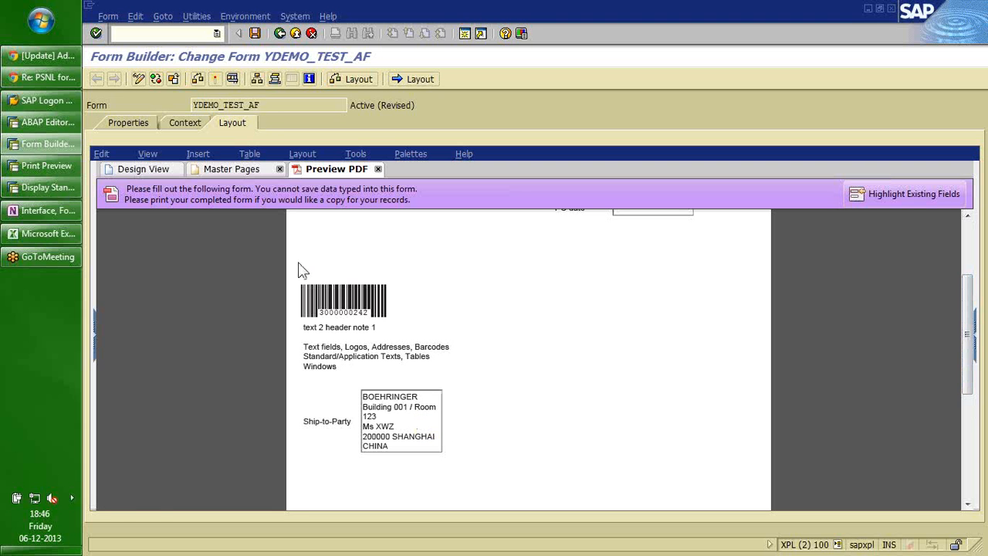
pyautogui.click(969, 238)
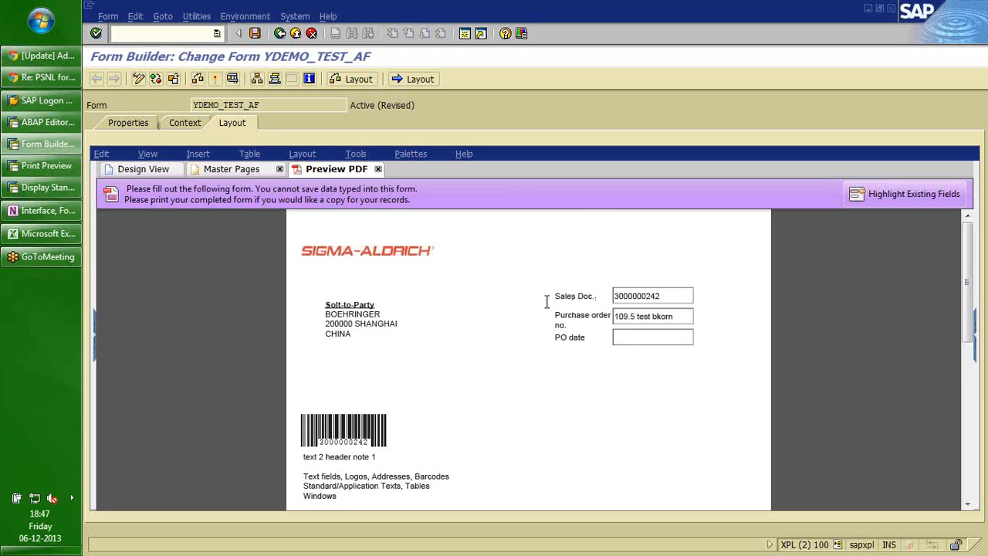
pyautogui.click(971, 245)
pyautogui.moveTo(970, 246); pyautogui.dragTo(970, 276)
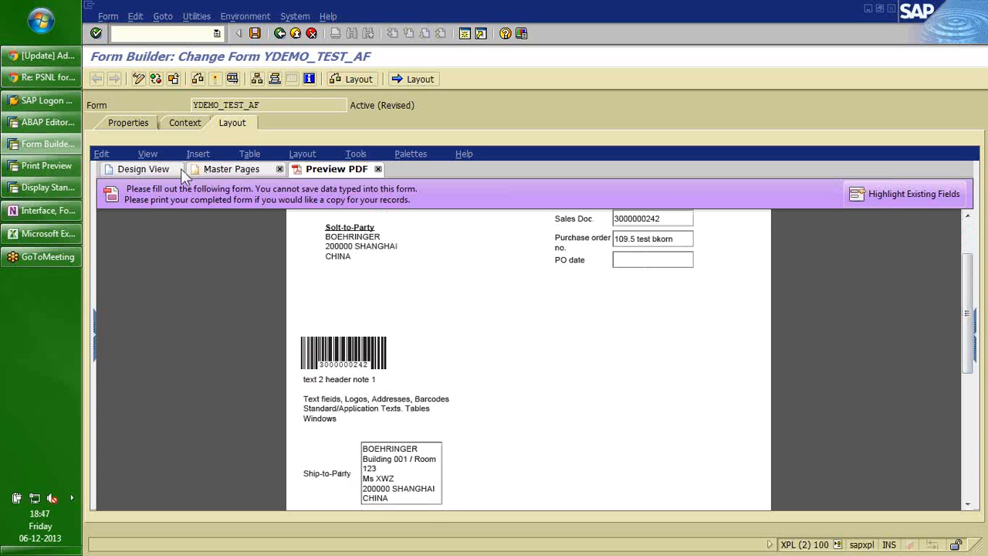
# Place the T_VBAP item table below Ship-to-Party and scroll the two-page PDF preview.
pyautogui.click(143, 169)
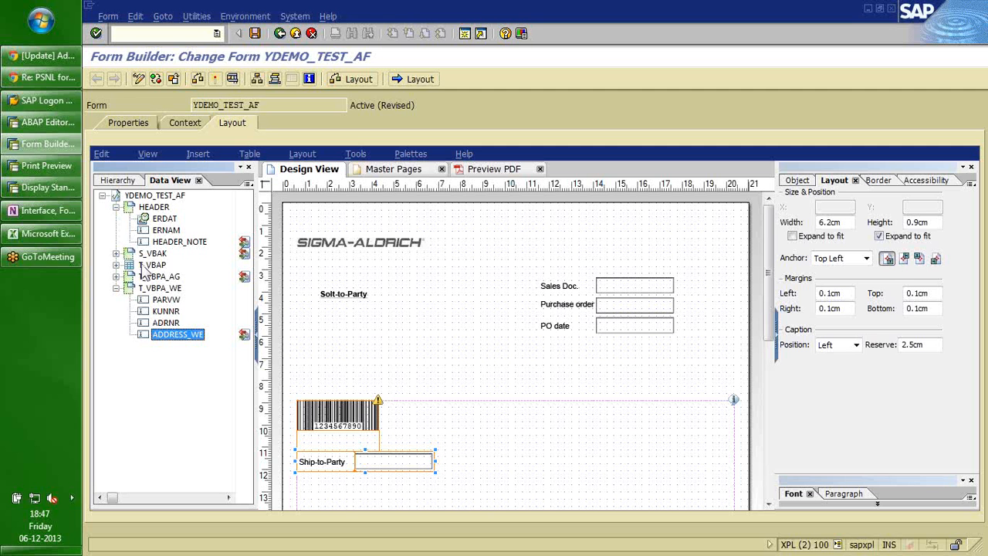
pyautogui.moveTo(146, 264); pyautogui.dragTo(331, 457)
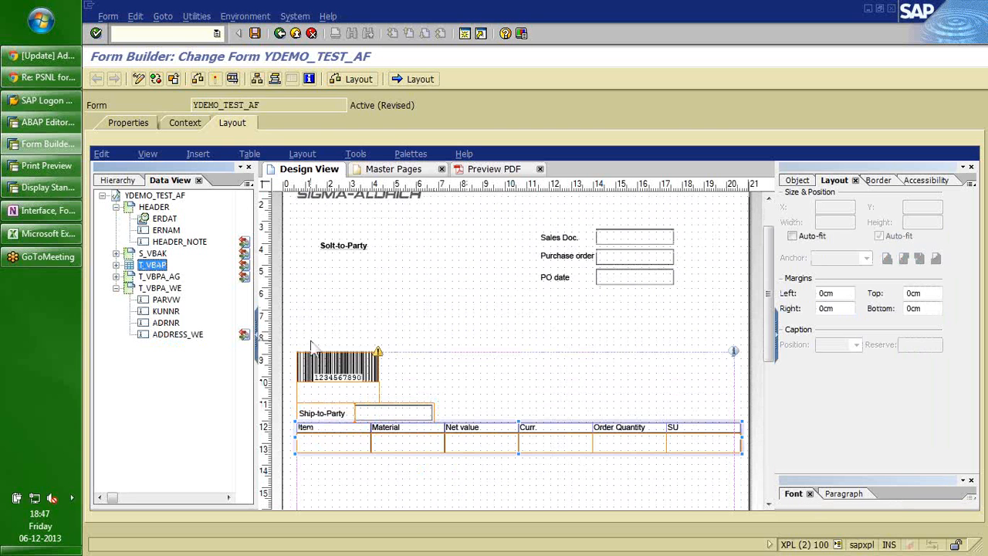
pyautogui.click(375, 336)
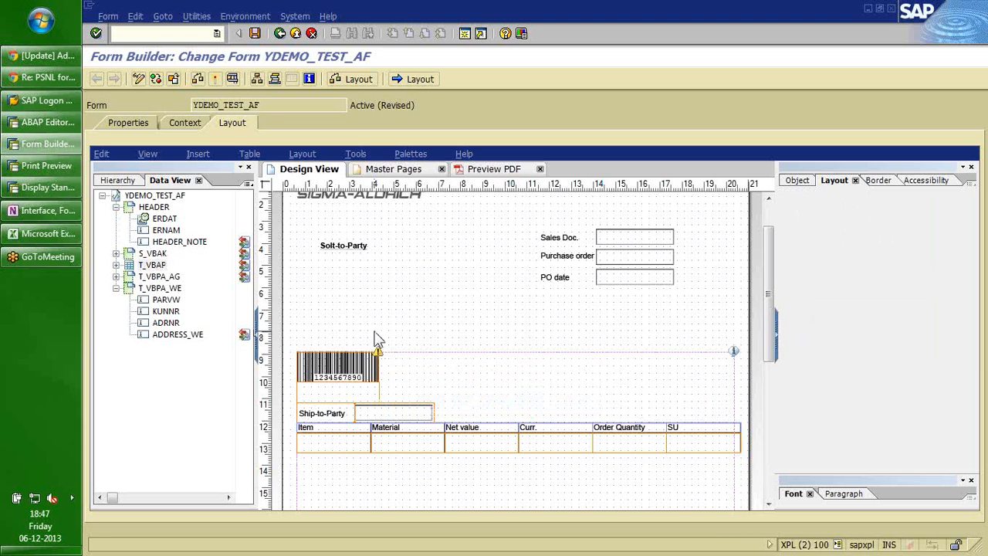
pyautogui.click(491, 171)
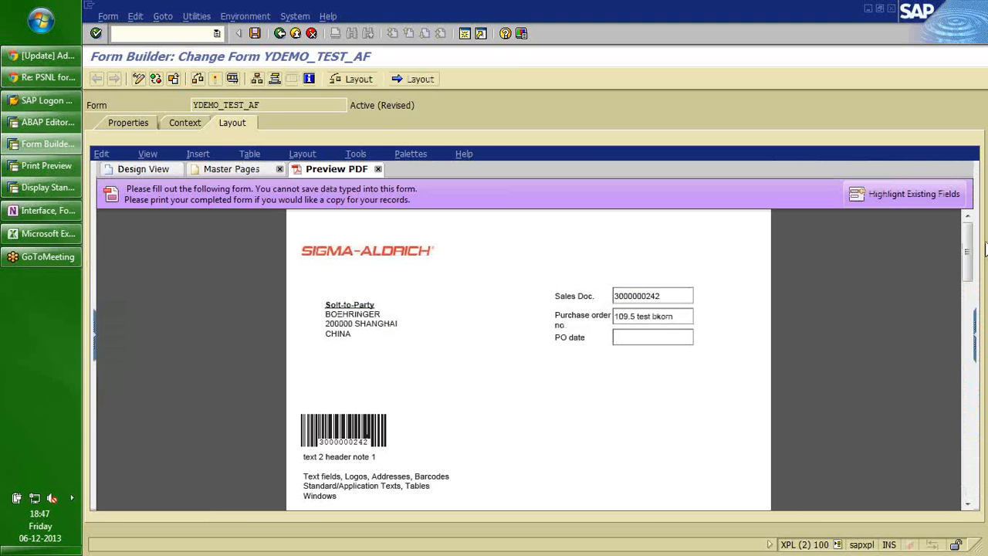
pyautogui.moveTo(970, 246)
pyautogui.mouseDown()
pyautogui.moveTo(962, 405)
pyautogui.moveTo(965, 232)
pyautogui.mouseUp()
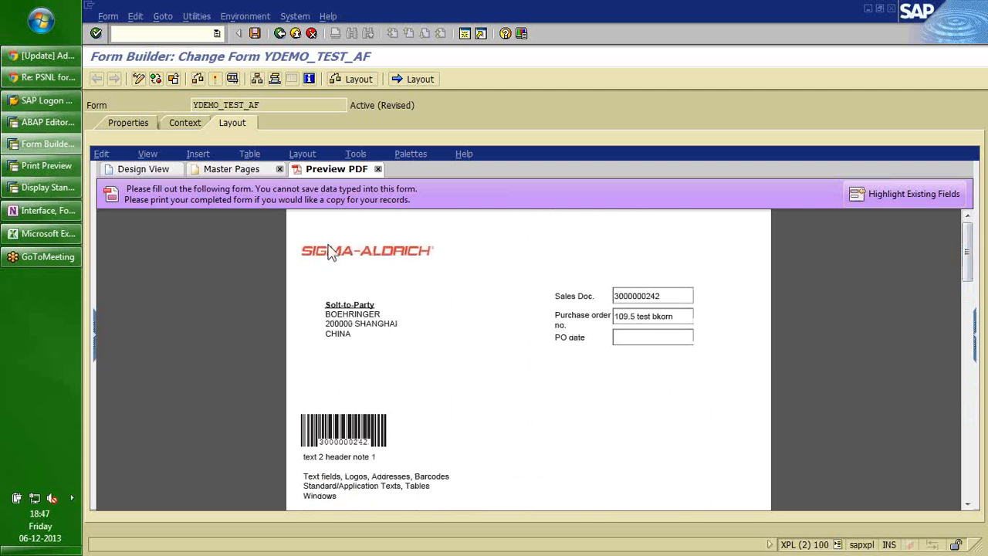
# Delete the T_VBAP item table from BodyPage1 through the Hierarchy.
pyautogui.click(139, 167)
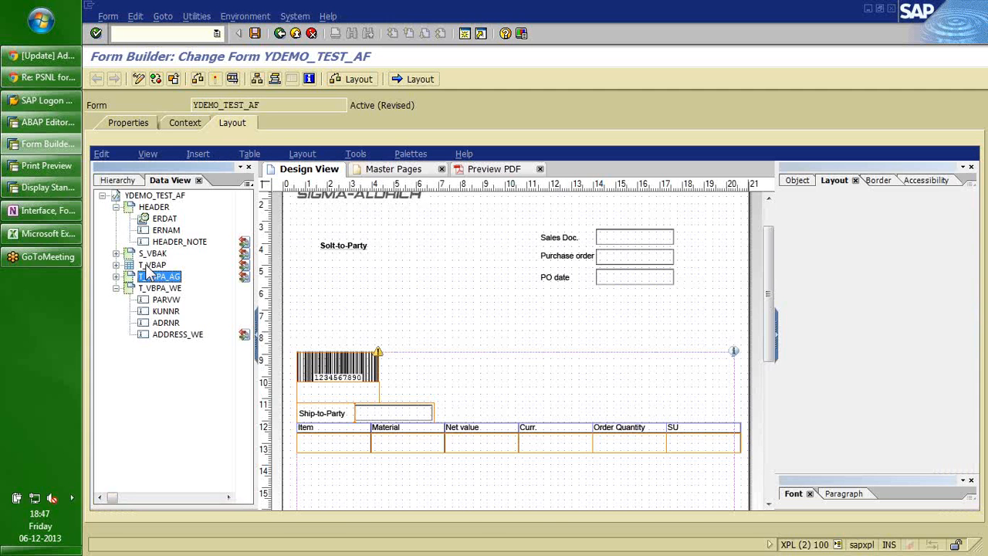
pyautogui.click(149, 266)
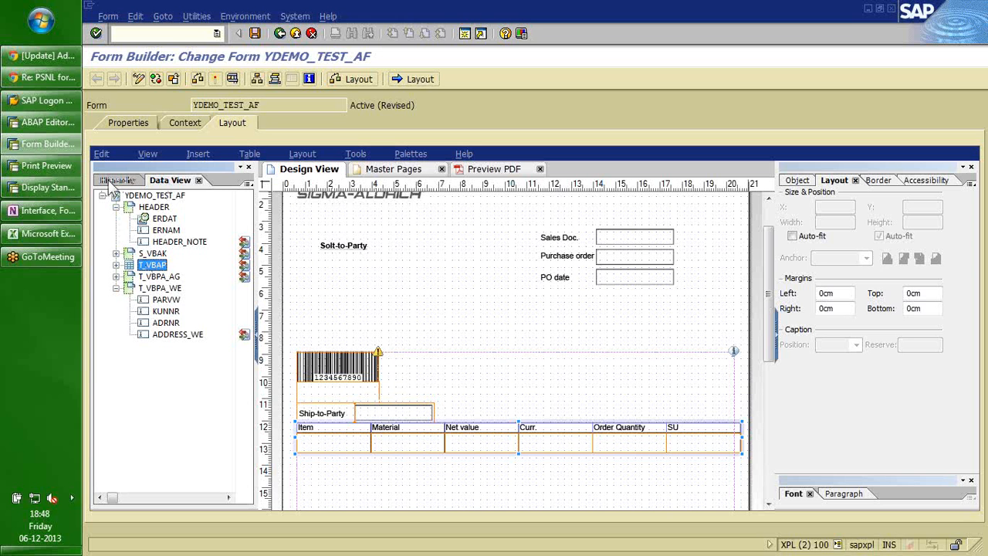
pyautogui.click(113, 182)
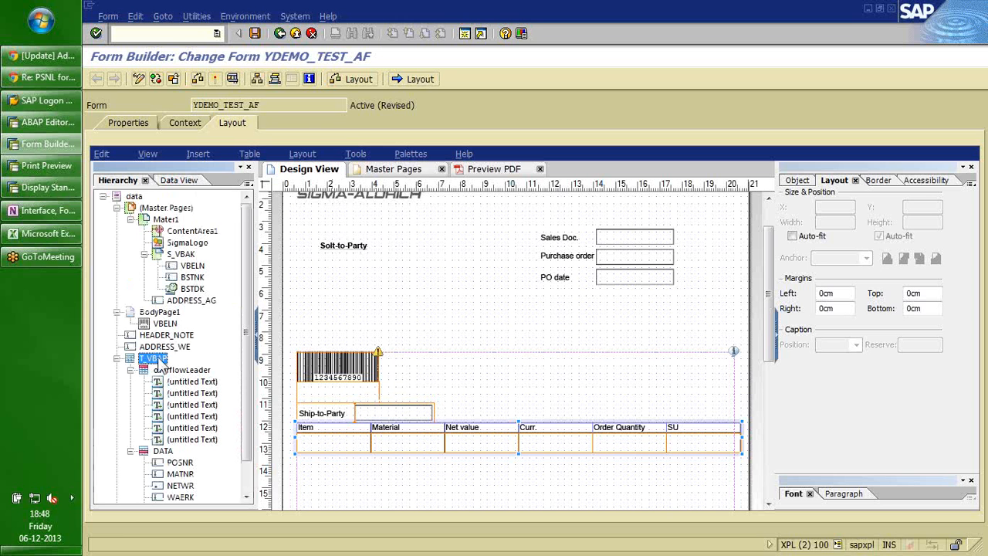
pyautogui.press('Delete')
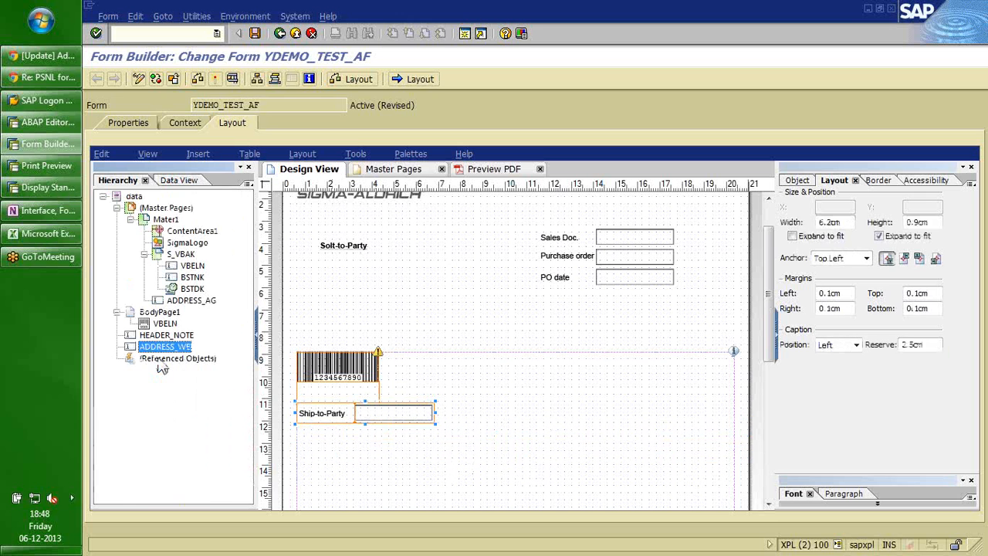
pyautogui.click(458, 440)
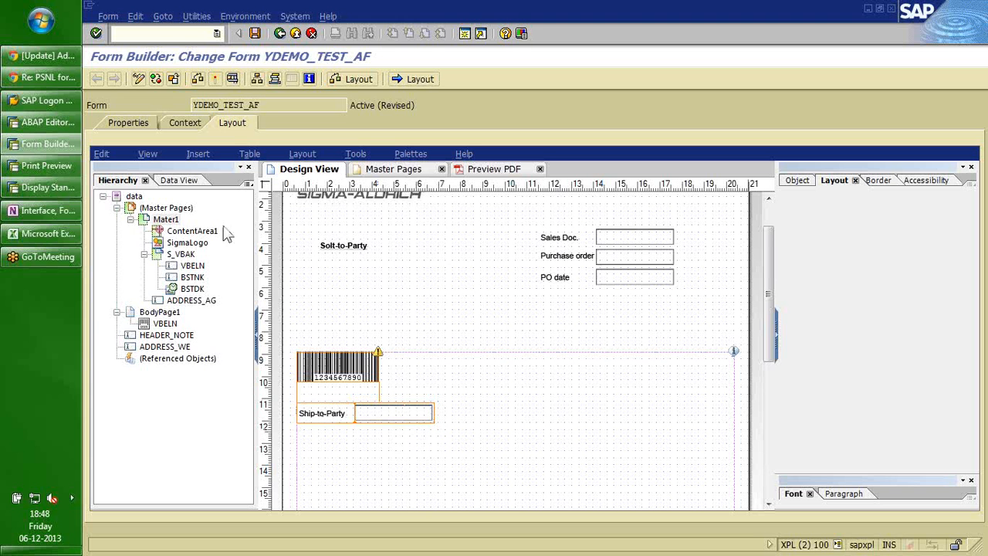
pyautogui.click(198, 155)
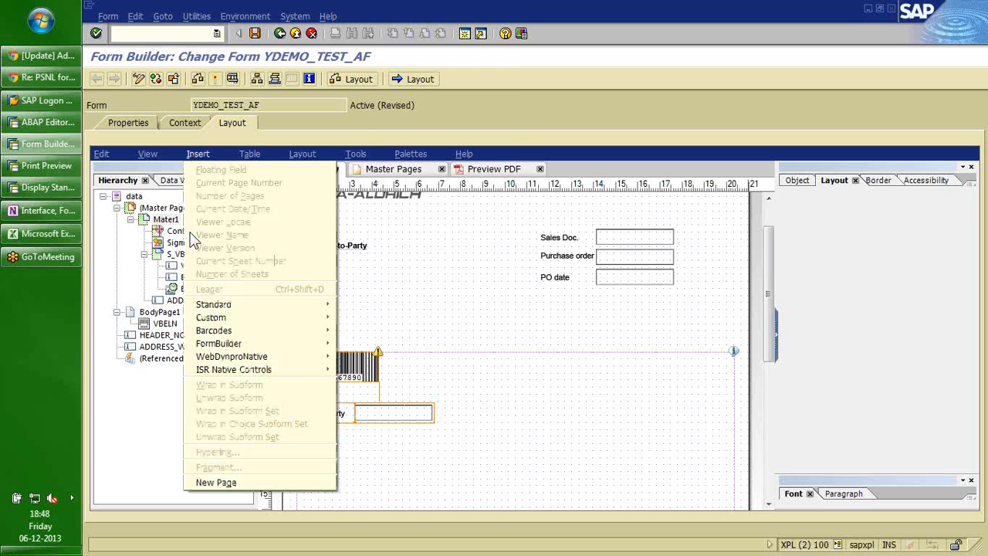
# Insert a subform into the body page and name it Item_header.
pyautogui.moveTo(235, 330)
pyautogui.moveTo(261, 304)
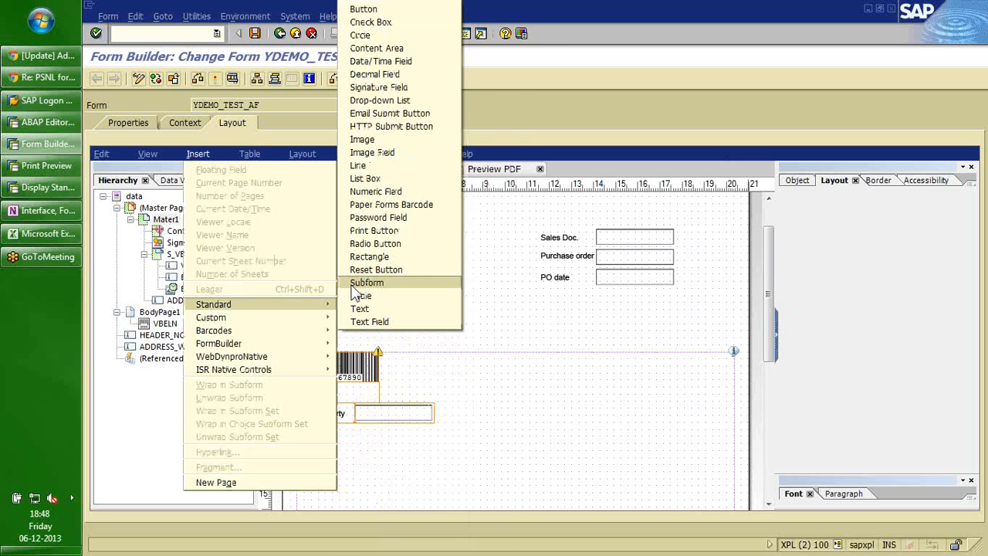
pyautogui.click(355, 283)
pyautogui.click(165, 337)
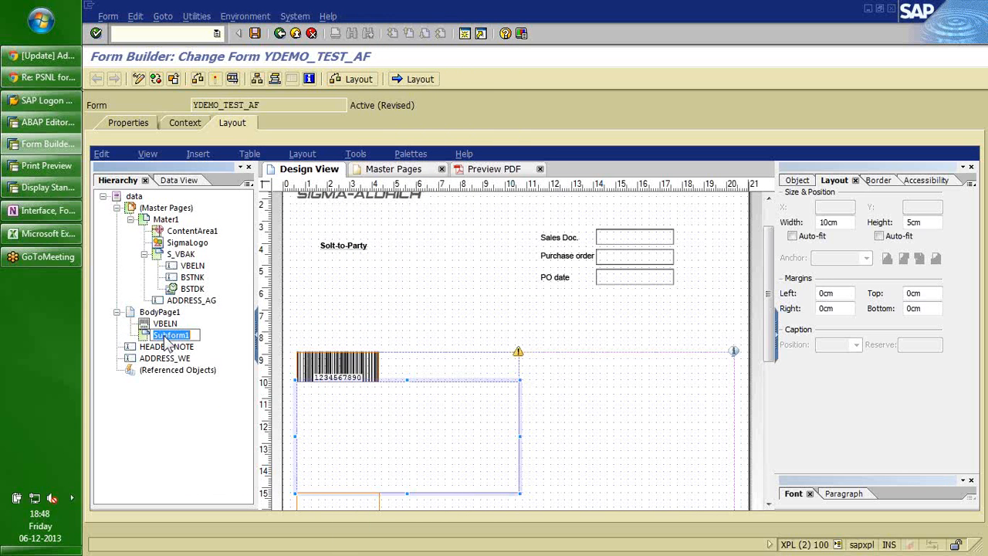
pyautogui.write('Item_header')
pyautogui.press('Return')
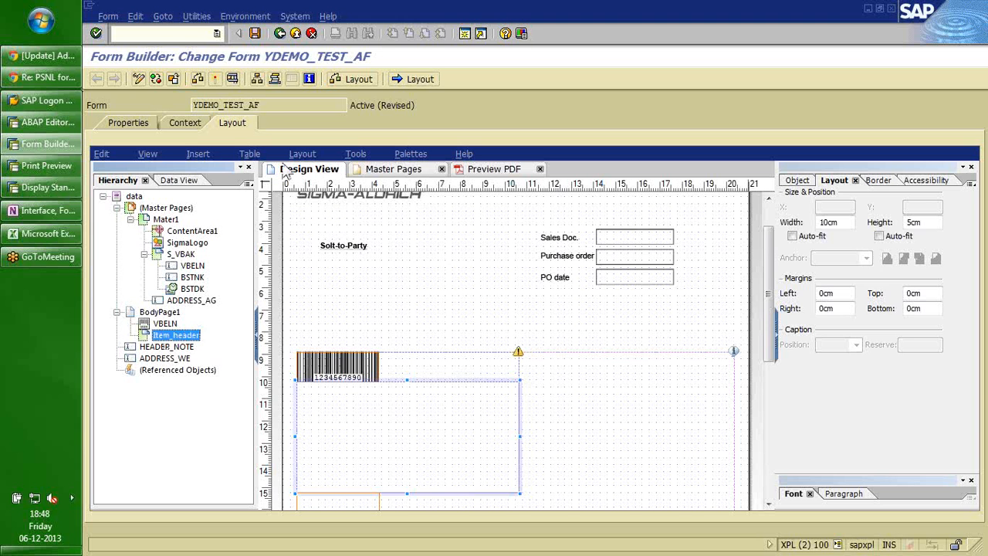
# Insert a second subform, move it to BodyPage1 level beside Item_header, and name it Item_values.
pyautogui.click(198, 154)
pyautogui.moveTo(293, 309)
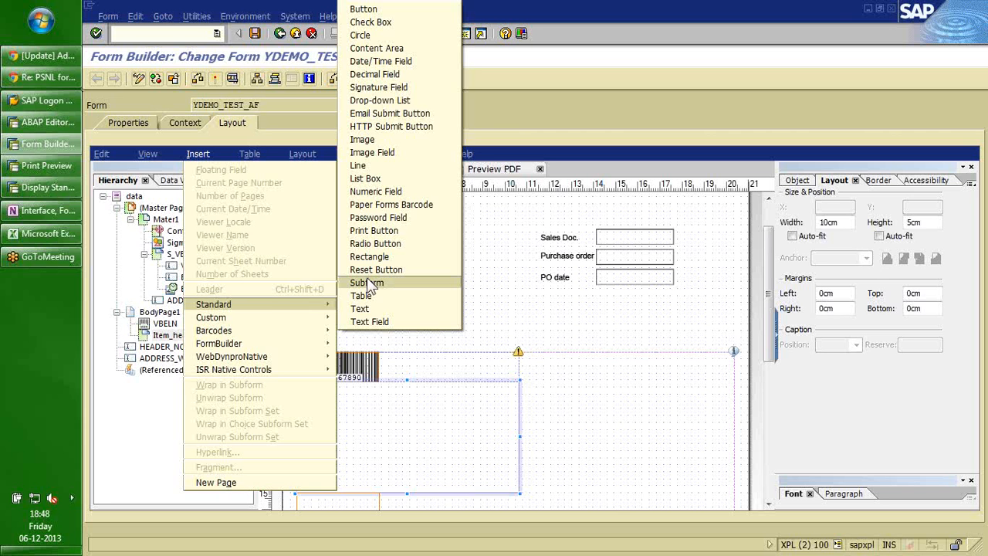
pyautogui.click(369, 283)
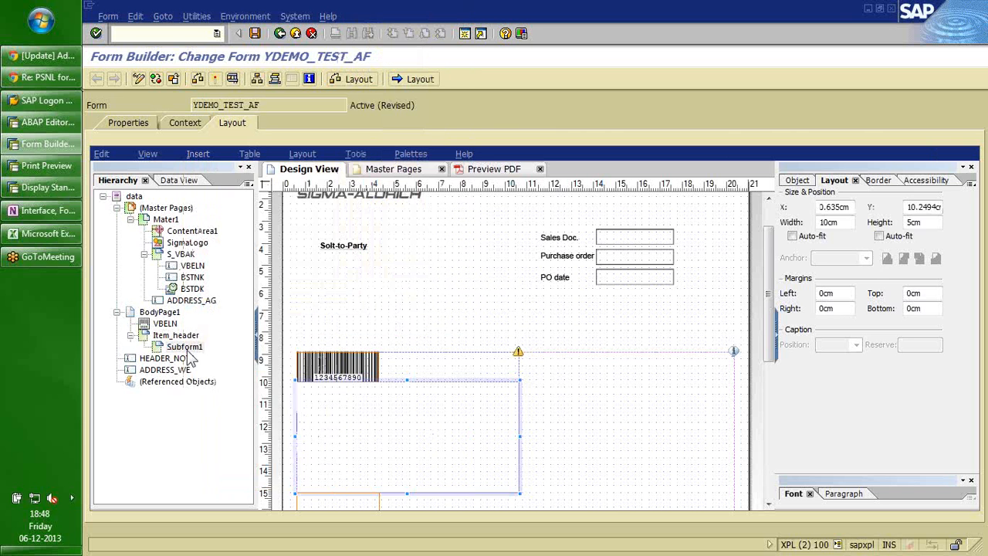
pyautogui.click(186, 349)
pyautogui.press('Escape')
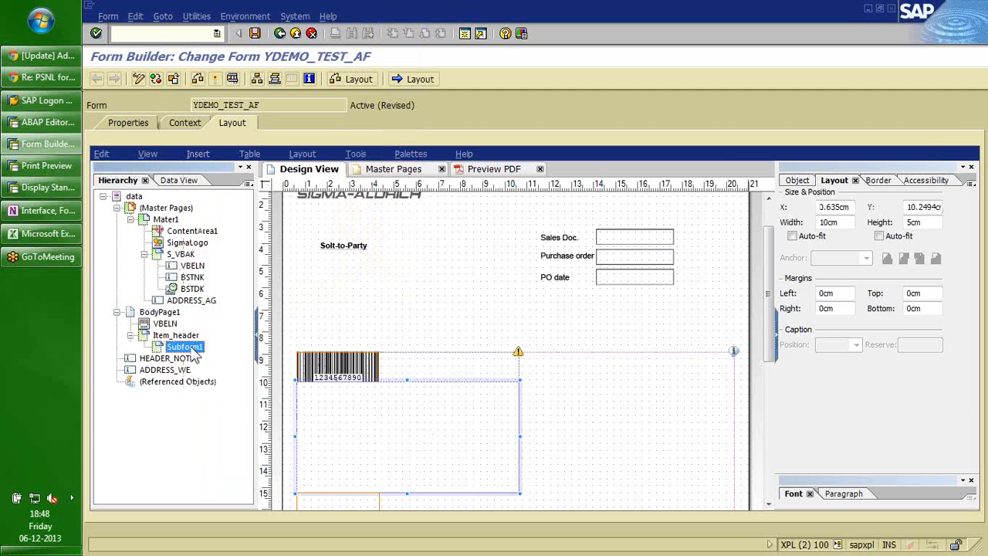
pyautogui.moveTo(192, 349)
pyautogui.mouseDown()
pyautogui.moveTo(170, 329)
pyautogui.moveTo(177, 348)
pyautogui.mouseUp()
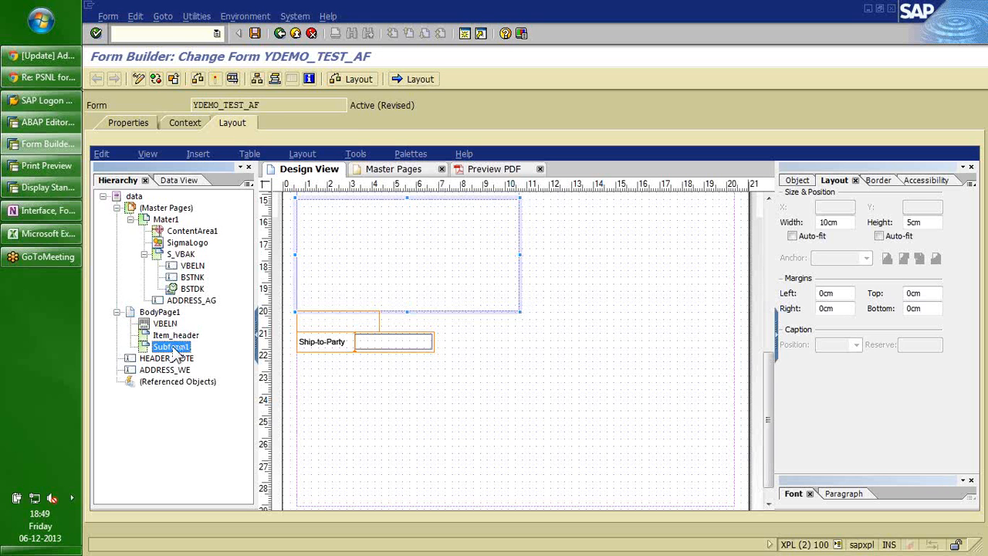
pyautogui.click(176, 348)
pyautogui.write('I')
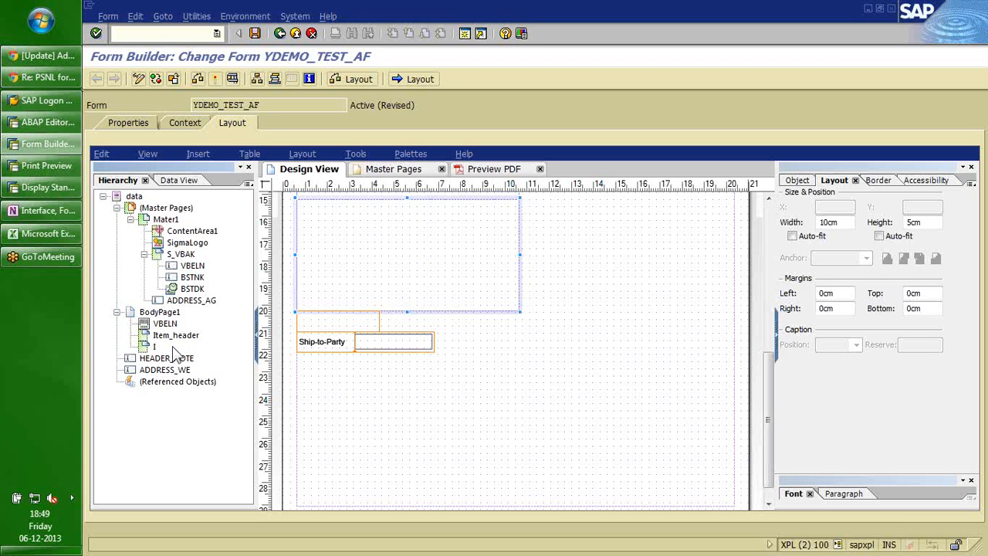
pyautogui.write('tem_v')
pyautogui.write('alues')
pyautogui.click(173, 337)
pyautogui.click(198, 153)
pyautogui.moveTo(275, 308)
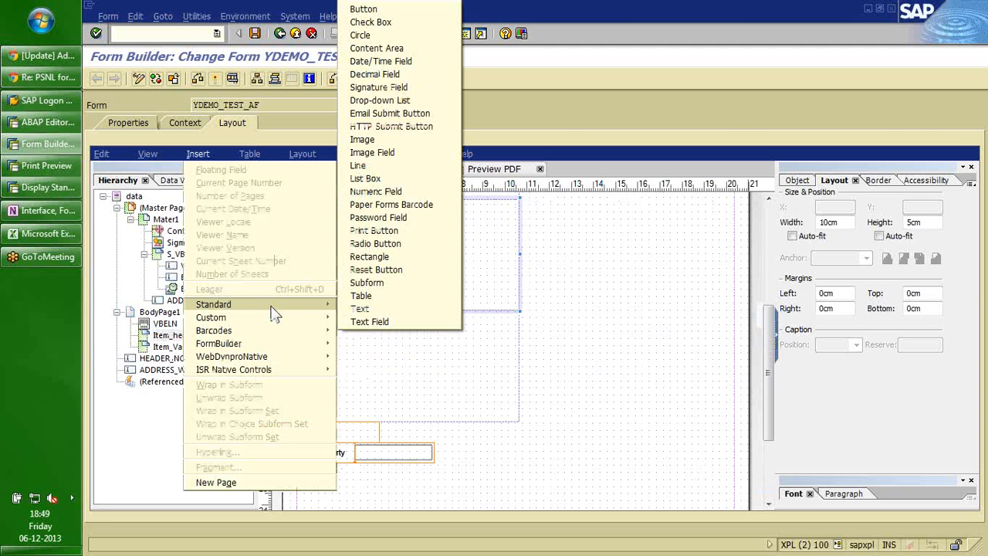
# Add a text object named Txt_ItemNo to Item_header.
pyautogui.click(367, 311)
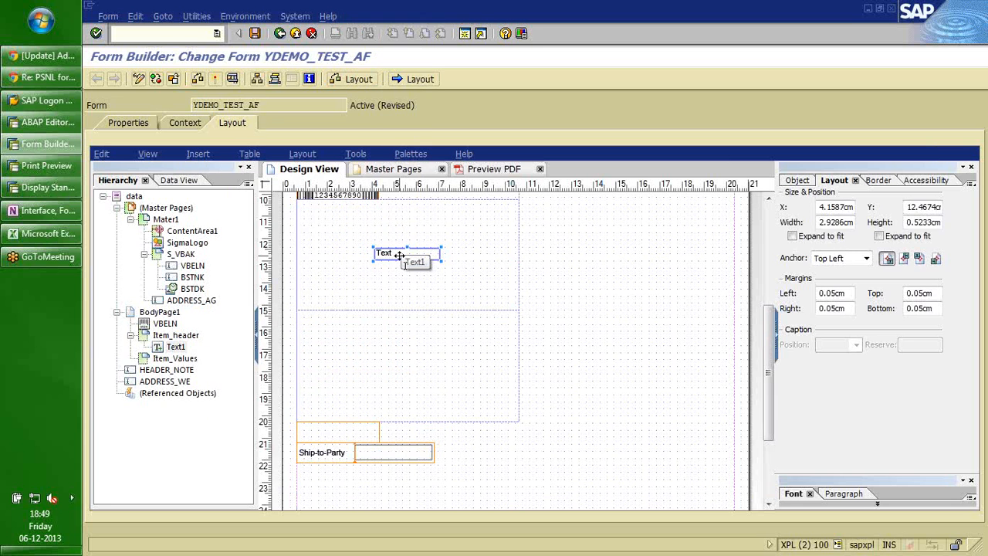
pyautogui.click(178, 346)
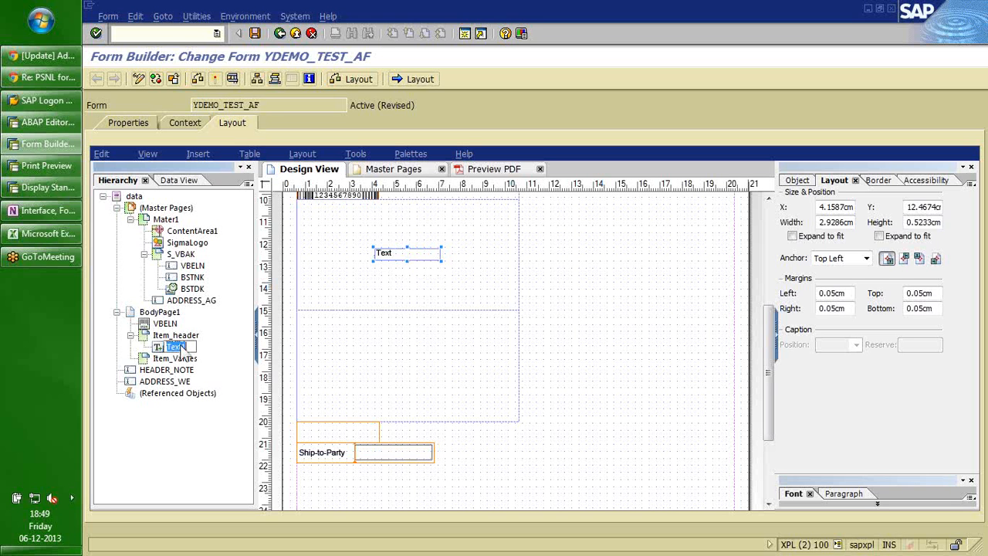
pyautogui.write('Txt_ItemNo')
pyautogui.press('Return')
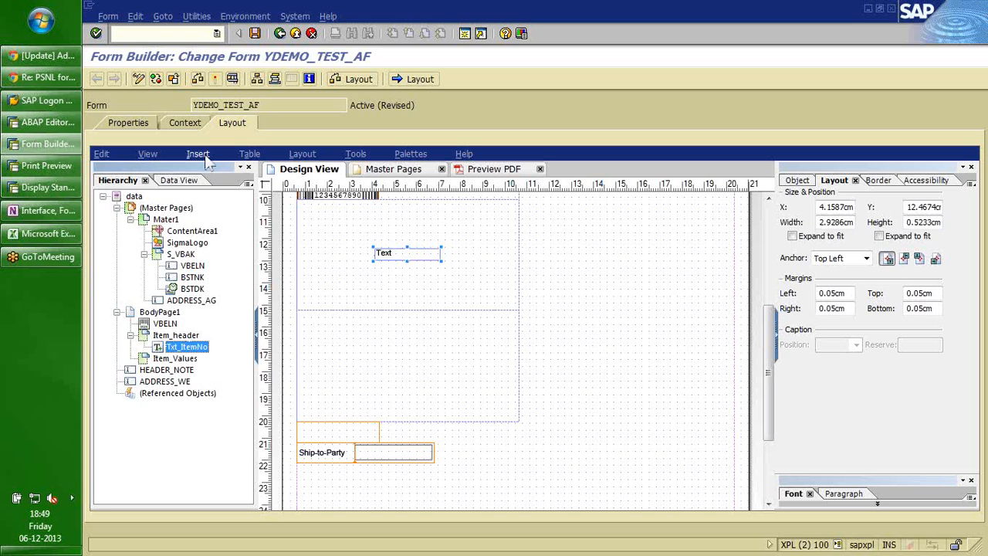
# Add a second text object named Txt_Material and nudge Txt_ItemNo slightly higher.
pyautogui.click(206, 156)
pyautogui.click(360, 310)
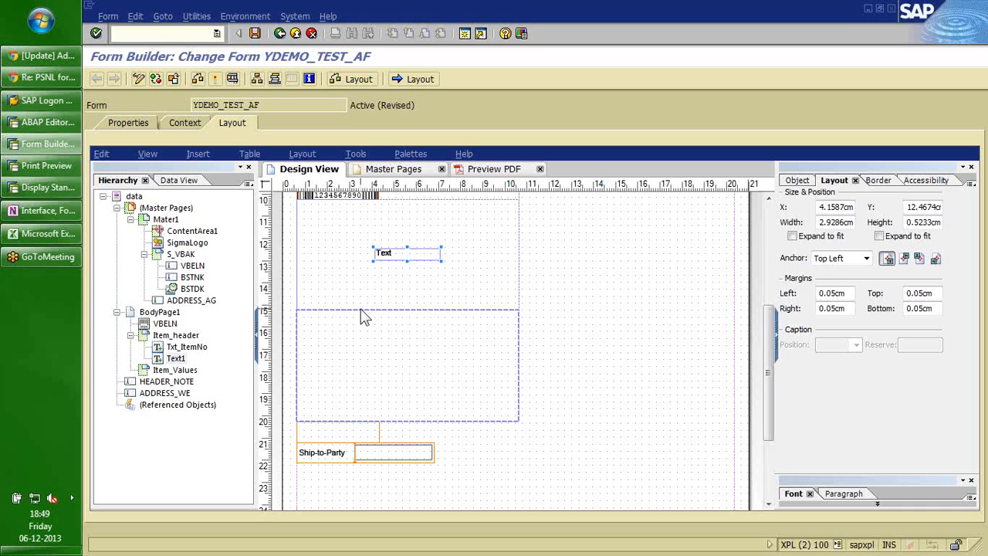
pyautogui.press('F2')
pyautogui.write('Tt')
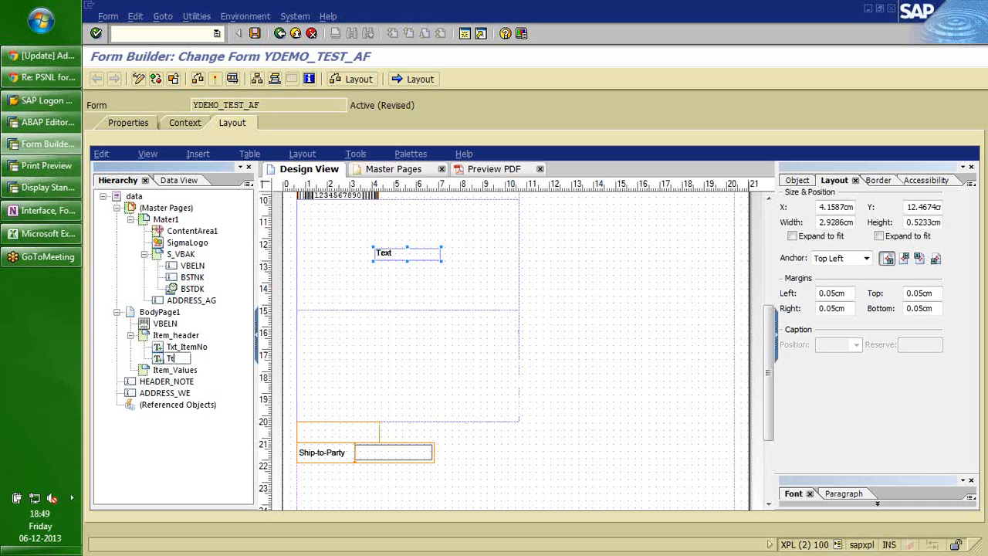
pyautogui.write('xt_Material')
pyautogui.press('Return')
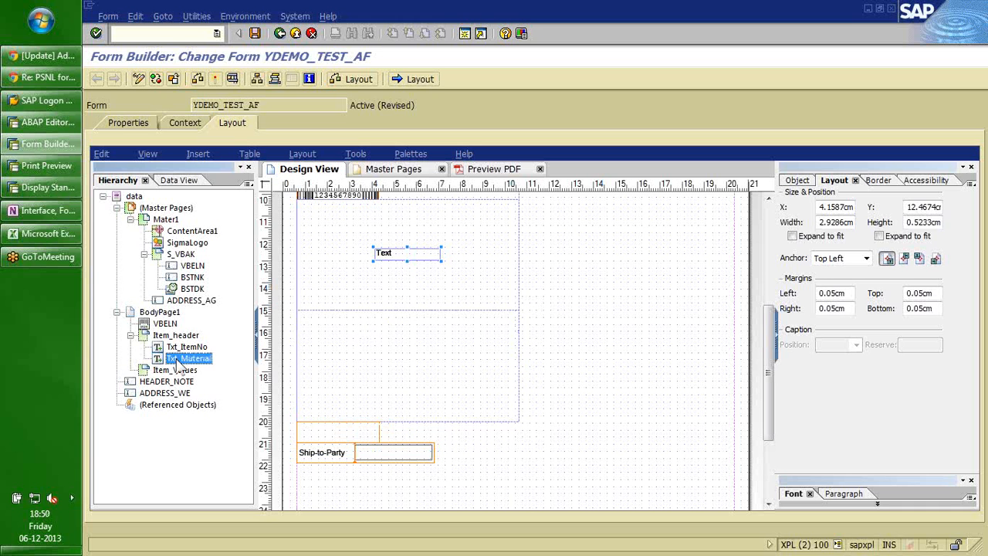
pyautogui.click(184, 348)
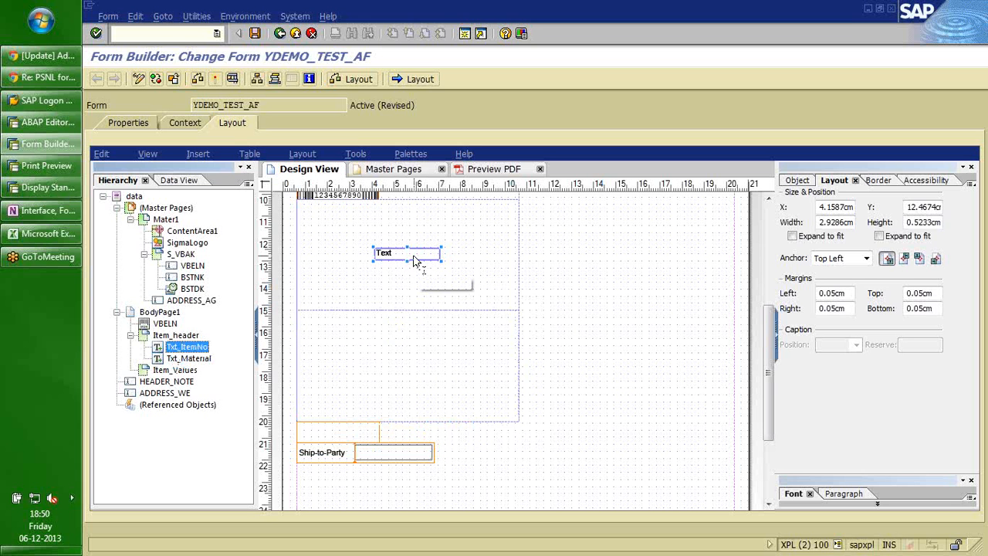
pyautogui.moveTo(414, 262); pyautogui.dragTo(414, 261)
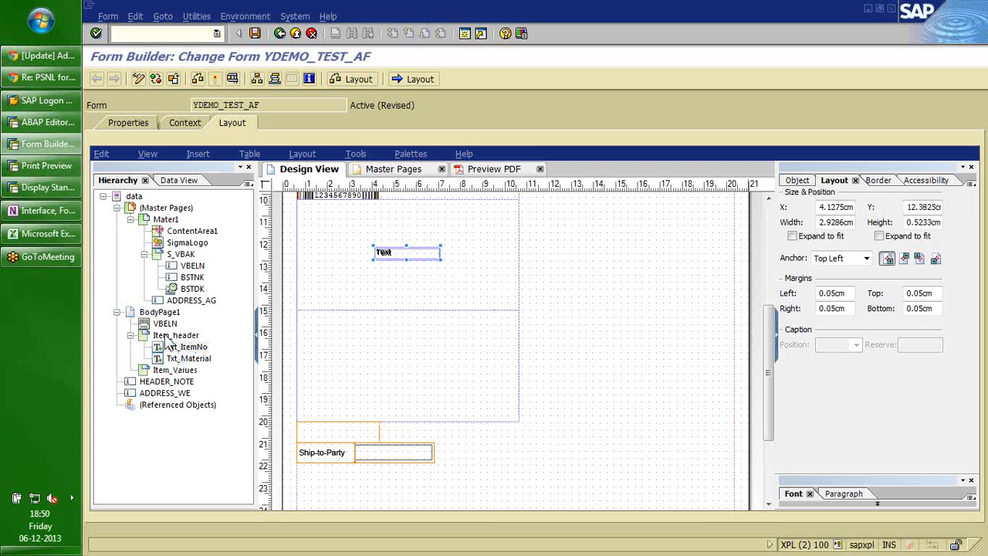
pyautogui.click(176, 335)
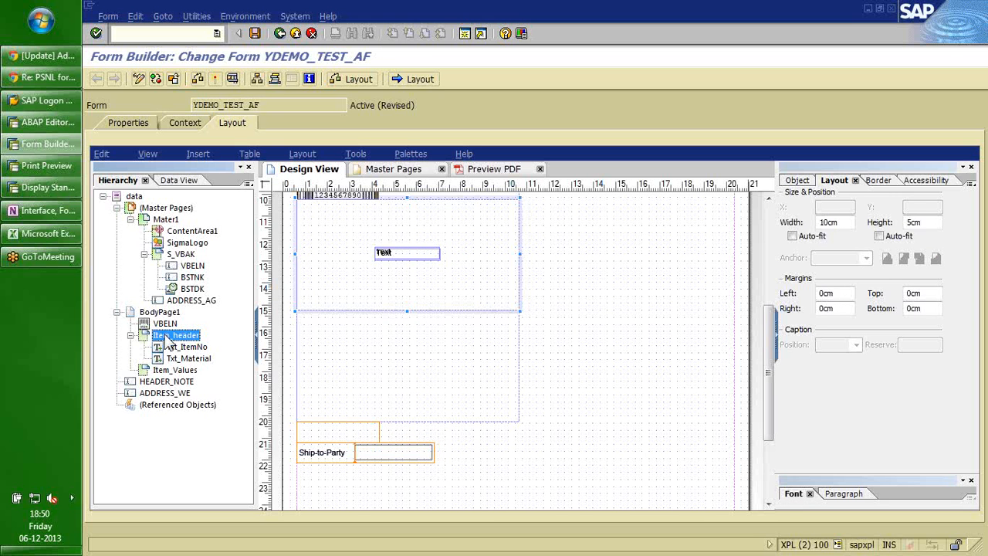
# Make Item_header's content flowed with Western Text direction.
pyautogui.click(797, 180)
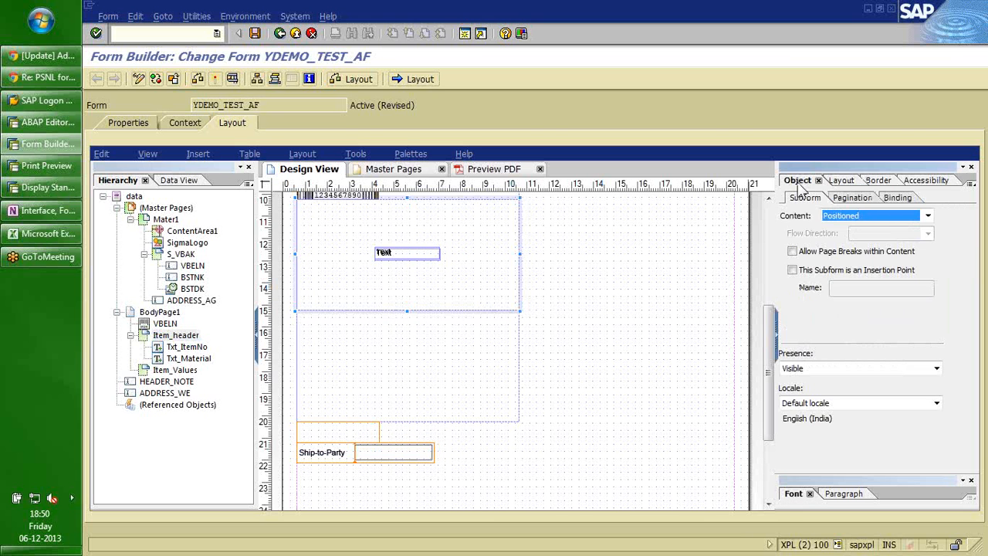
pyautogui.click(929, 217)
pyautogui.click(918, 236)
pyautogui.click(928, 233)
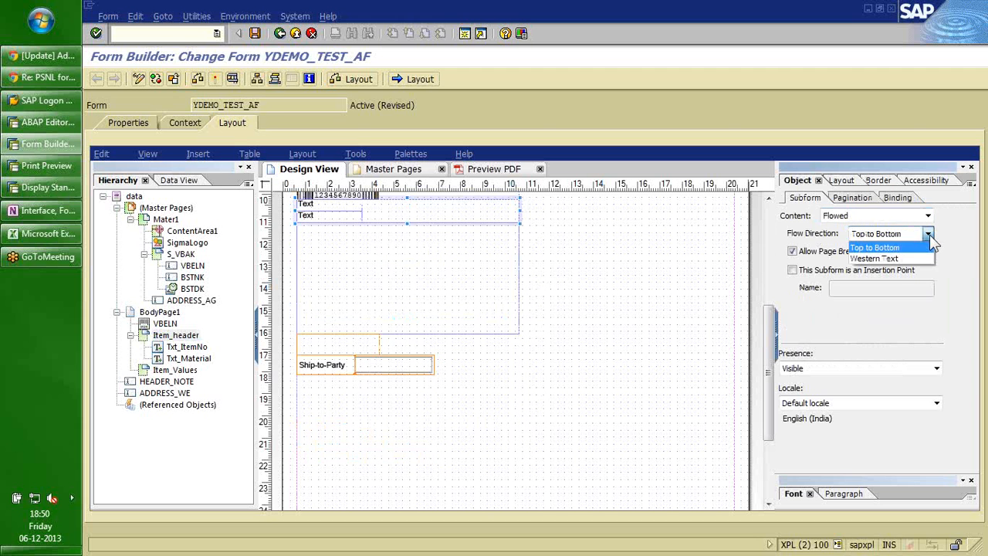
pyautogui.click(887, 259)
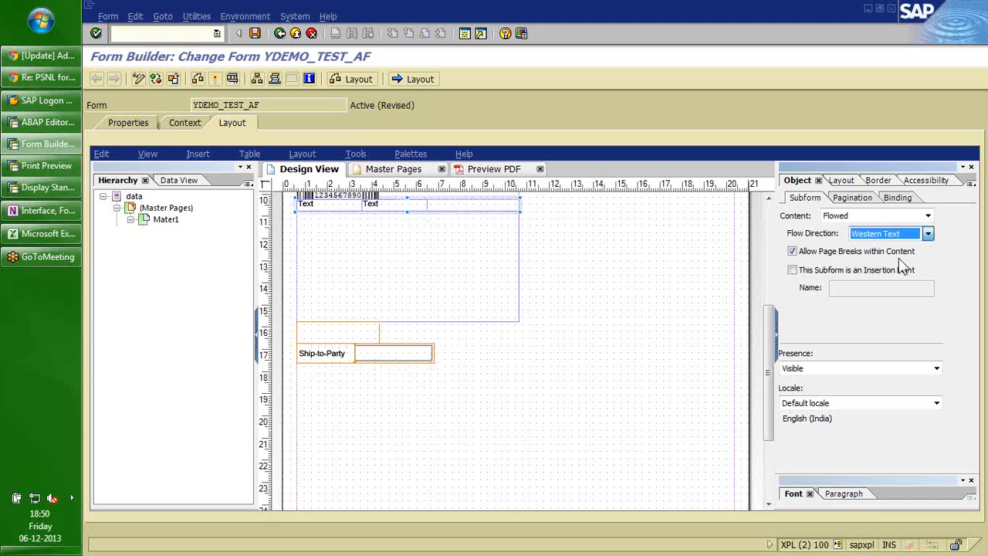
# Change the header texts to read 'Item No.' and 'Material'.
pyautogui.click(337, 321)
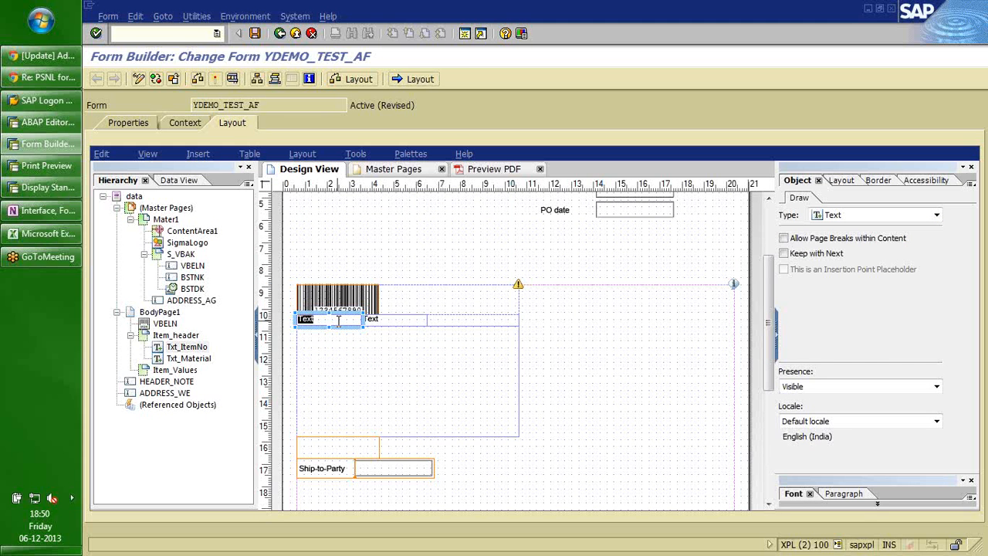
pyautogui.write('Item No.')
pyautogui.doubleClick(393, 321)
pyautogui.write('Mater')
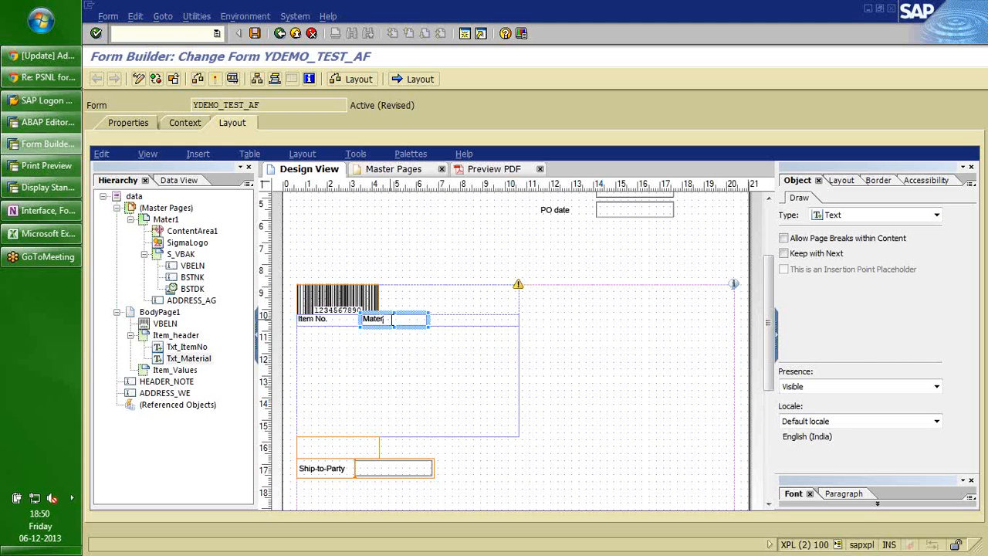
pyautogui.write('ial')
pyautogui.click(393, 273)
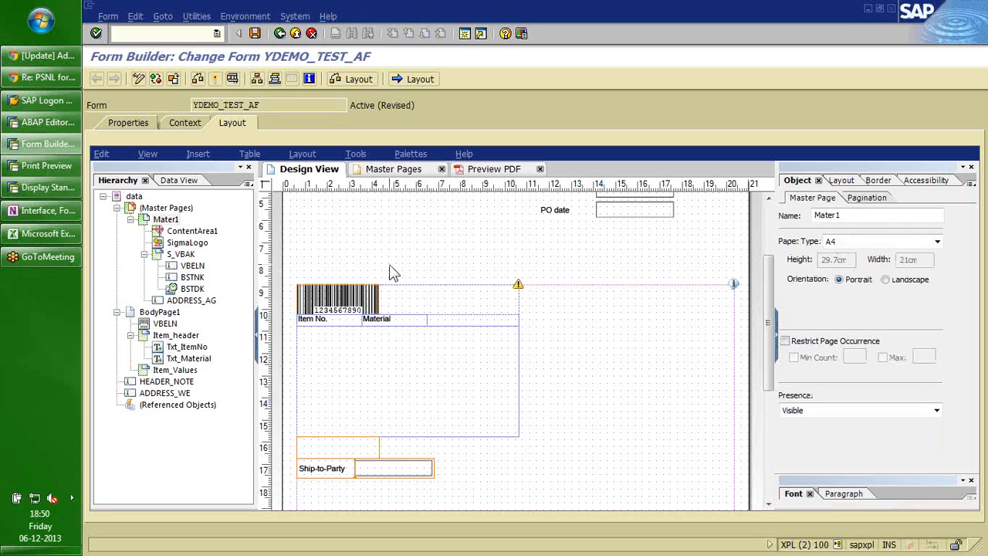
pyautogui.click(171, 372)
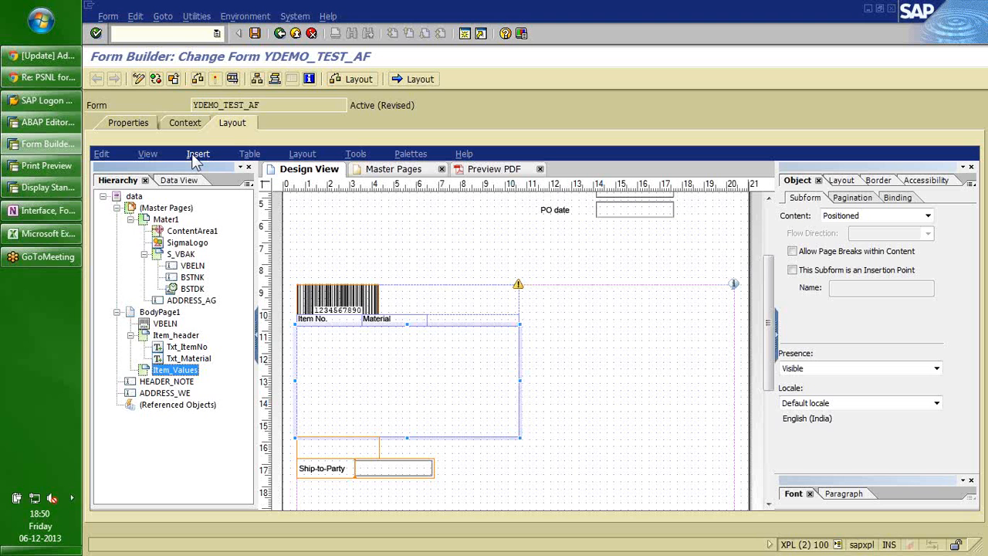
# Add a text field to Item_Values and set the subform to auto-fit its fields.
pyautogui.click(197, 155)
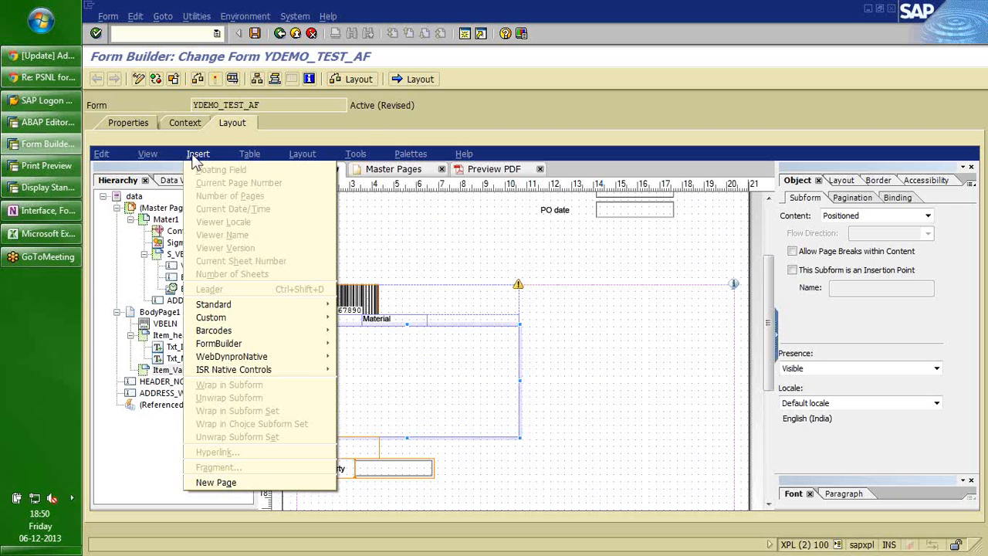
pyautogui.moveTo(232, 304)
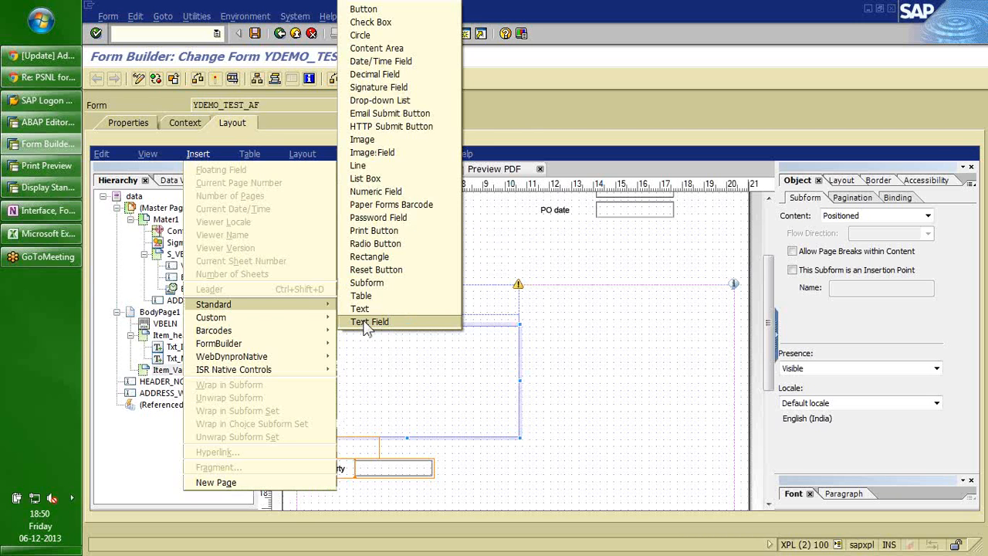
pyautogui.click(369, 322)
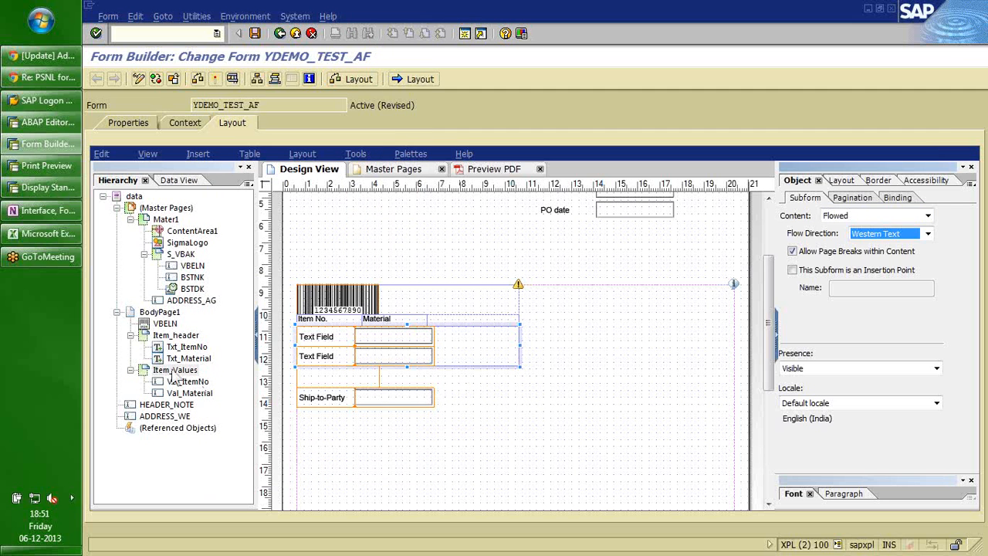
pyautogui.click(176, 372)
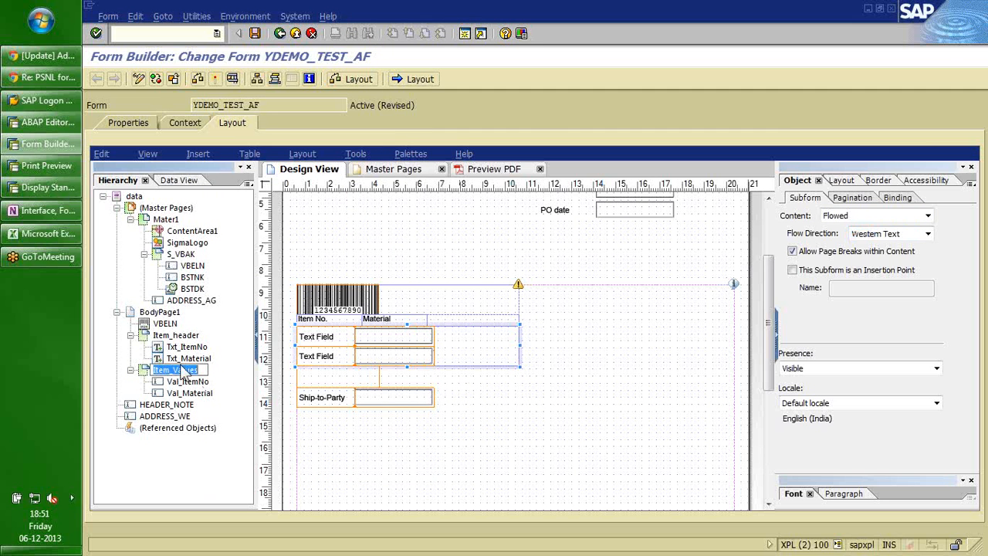
pyautogui.click(845, 183)
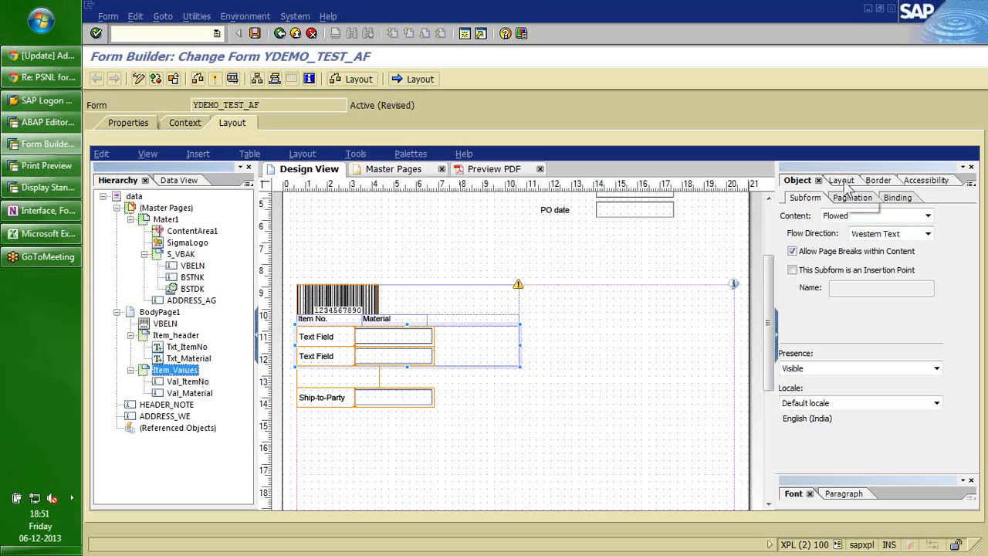
pyautogui.click(847, 187)
pyautogui.click(793, 236)
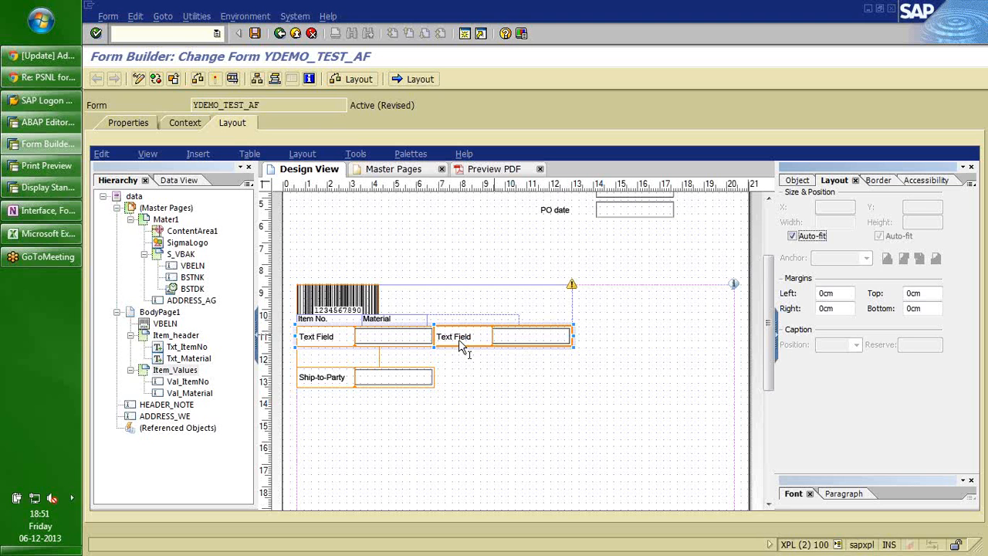
# Give the value fields a solid border on all edges together and preview the PDF.
pyautogui.click(872, 180)
pyautogui.click(936, 204)
pyautogui.click(910, 215)
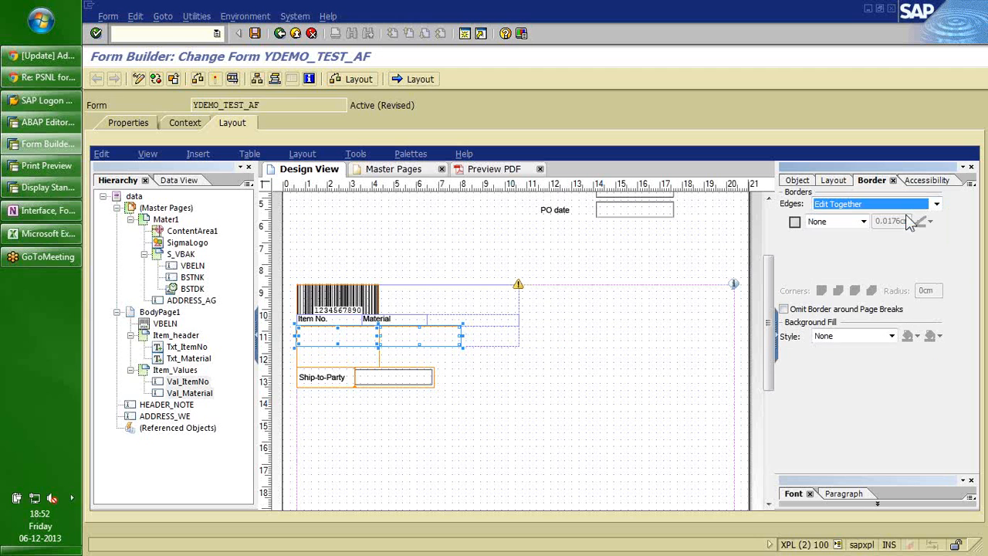
pyautogui.click(863, 222)
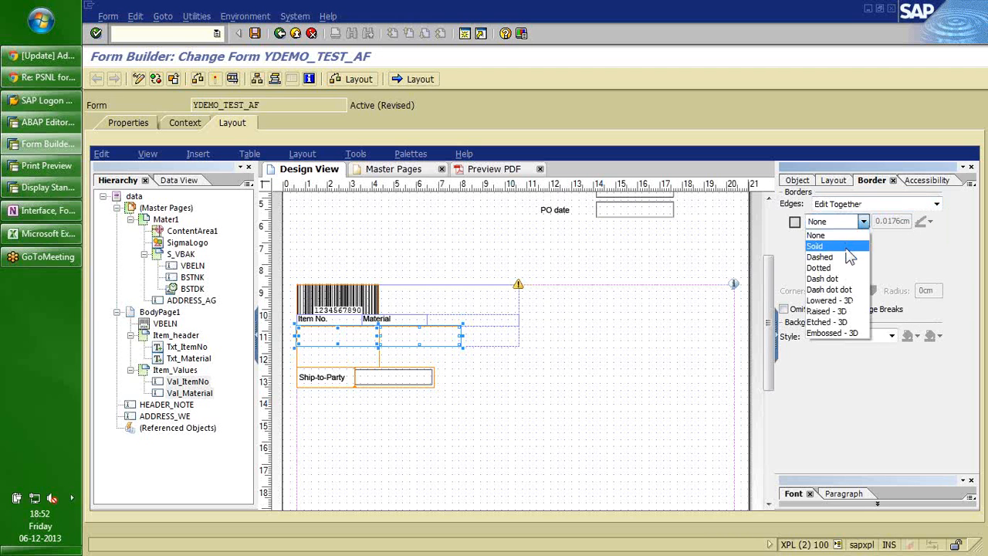
pyautogui.click(847, 248)
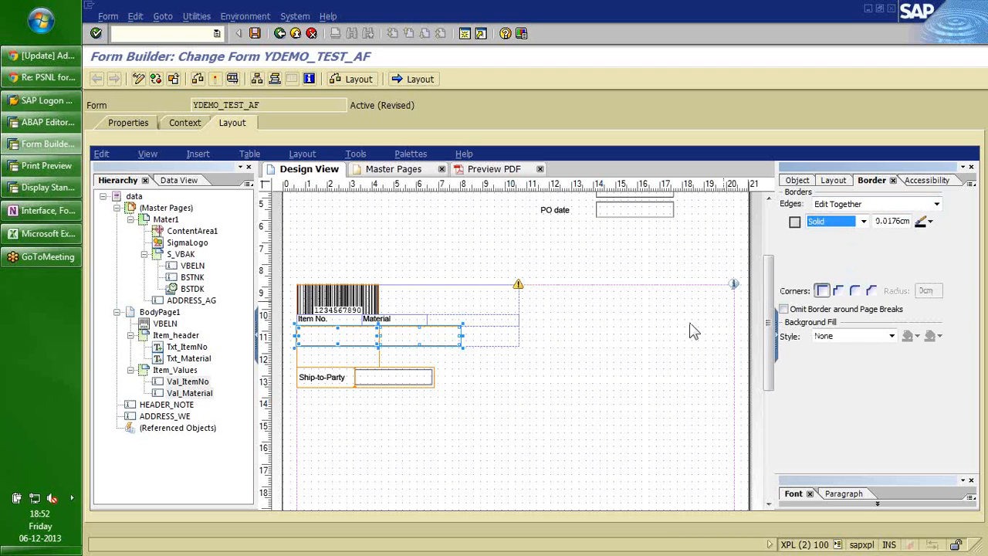
pyautogui.click(604, 386)
pyautogui.click(486, 170)
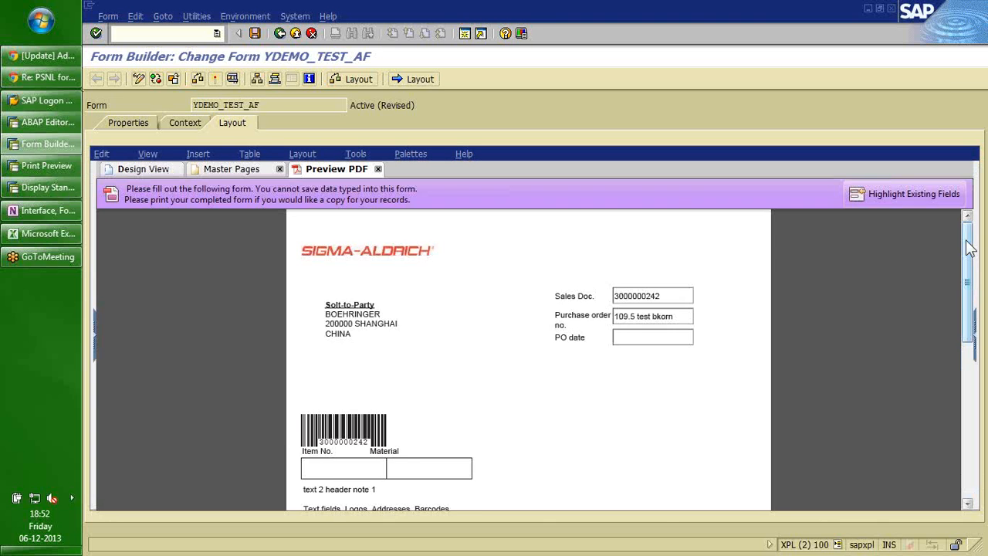
# Scroll the PDF preview, then return to the Design View.
pyautogui.scroll(-2, 970, 247)
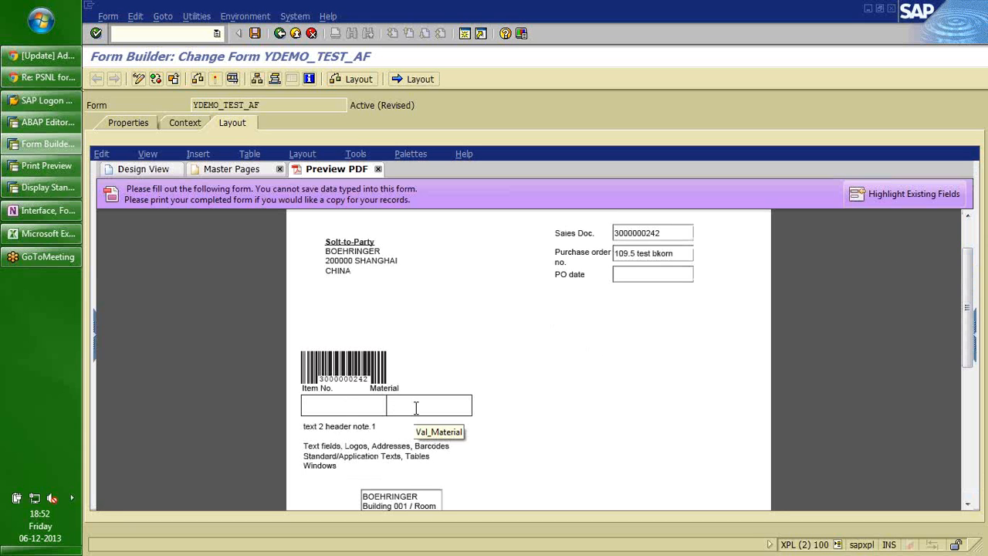
pyautogui.click(149, 169)
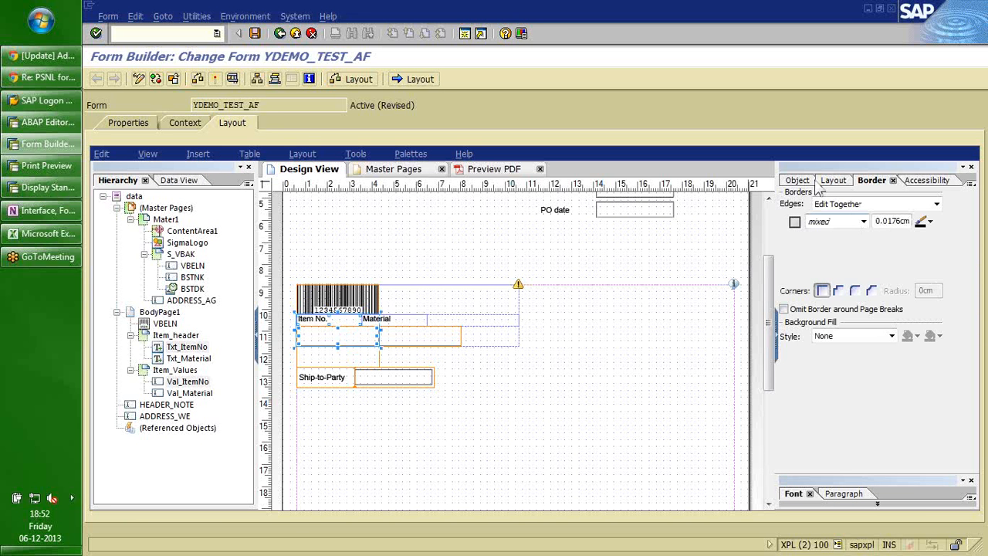
# Set the Item No. width to 2 cm and the Material width to 4 cm.
pyautogui.click(835, 180)
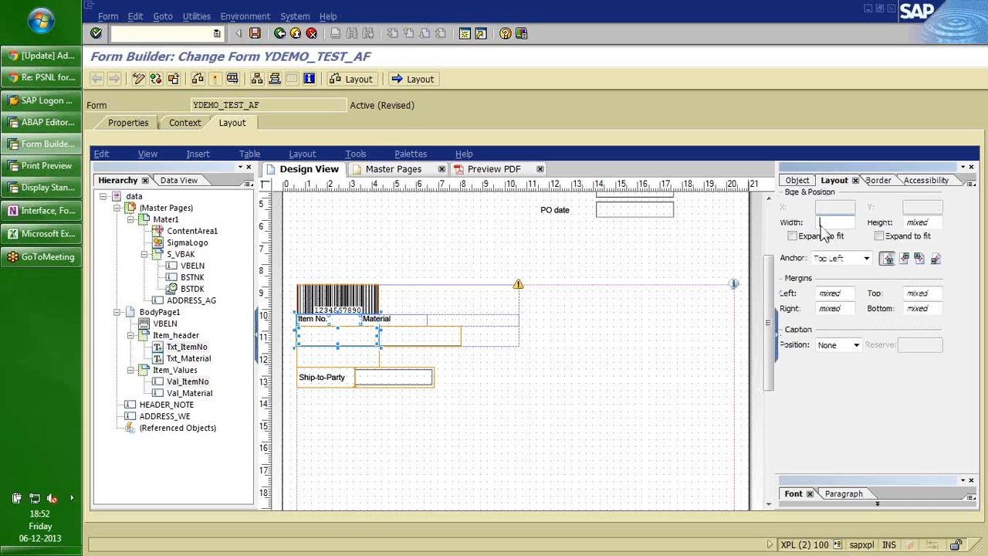
pyautogui.write('2')
pyautogui.press('Tab')
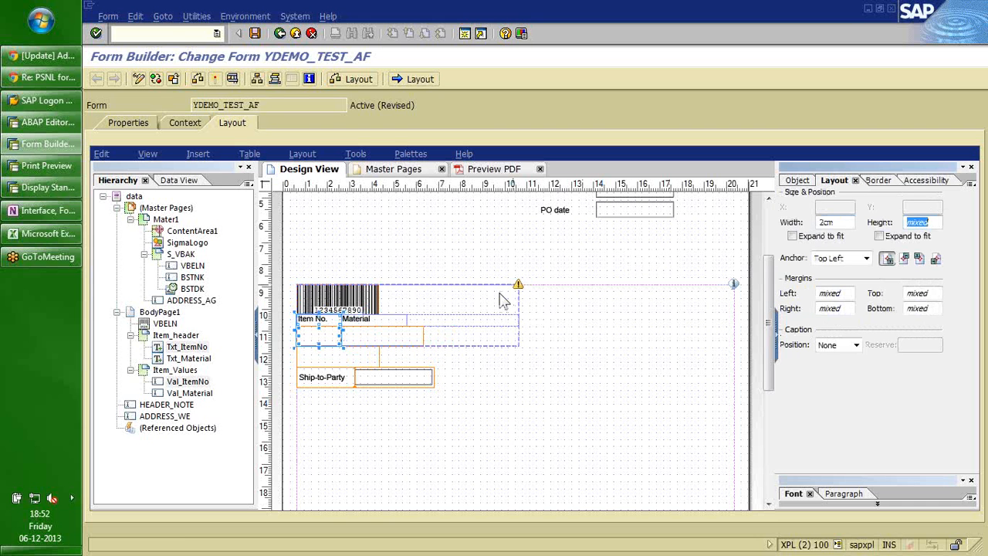
pyautogui.click(386, 332)
pyautogui.click(833, 226)
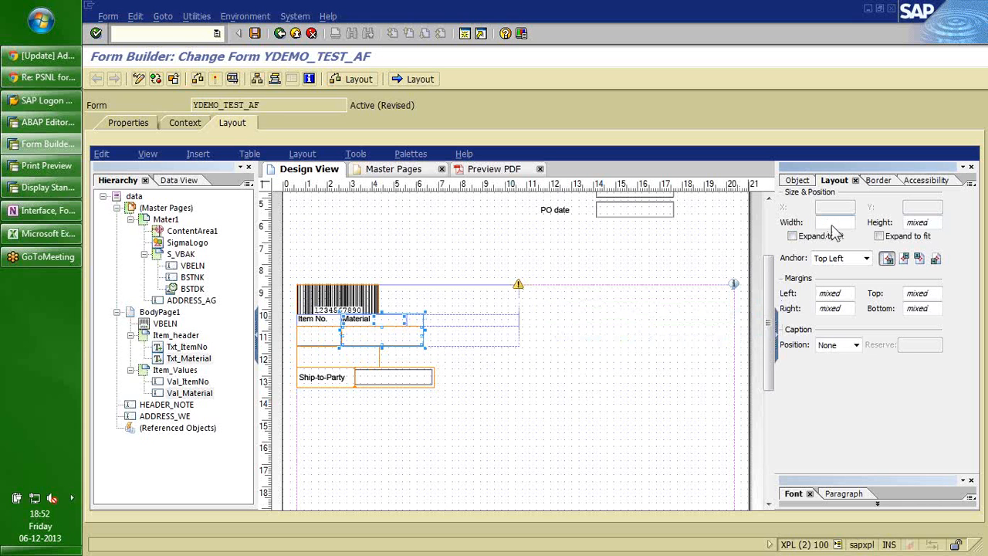
pyautogui.write('4')
pyautogui.press('Tab')
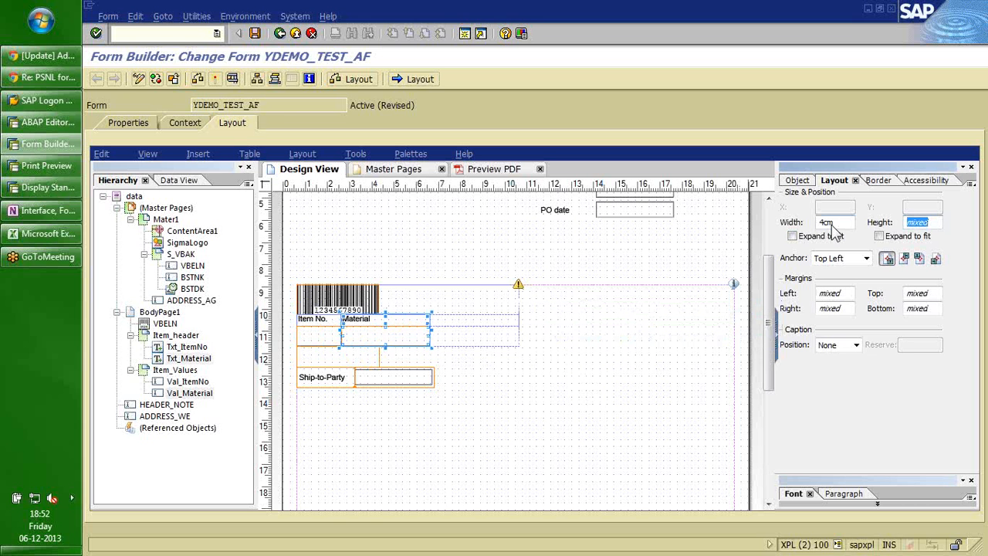
pyautogui.click(458, 392)
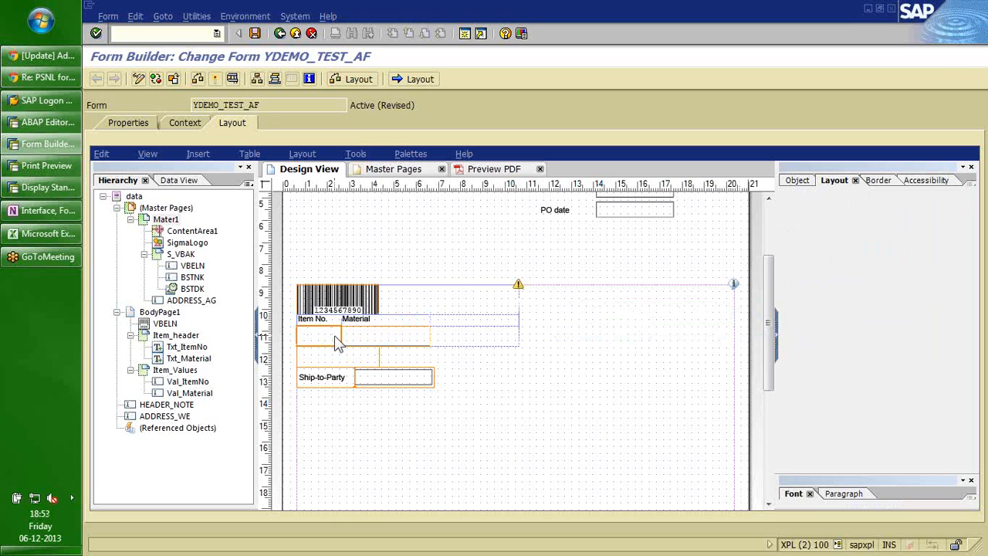
# Give both header texts a solid border and a solid light-yellow background fill.
pyautogui.click(321, 324)
pyautogui.keyDown('ctrl'); pyautogui.click(371, 319); pyautogui.keyUp('ctrl')
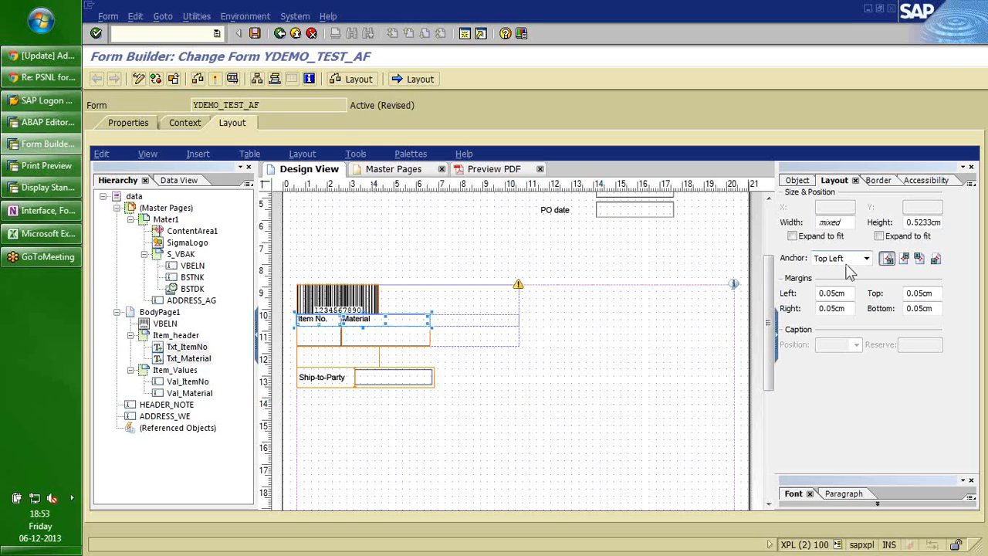
pyautogui.click(879, 180)
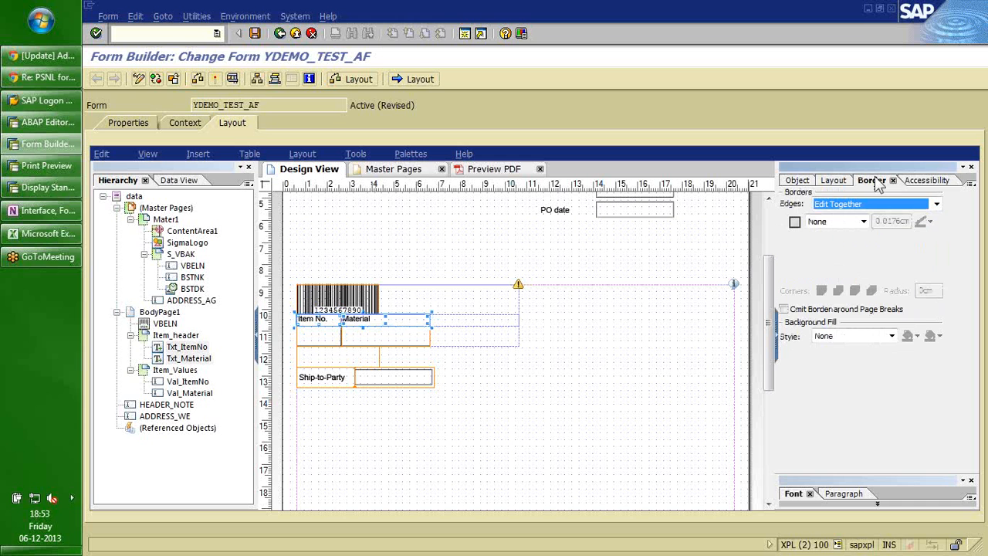
pyautogui.click(865, 223)
pyautogui.click(829, 243)
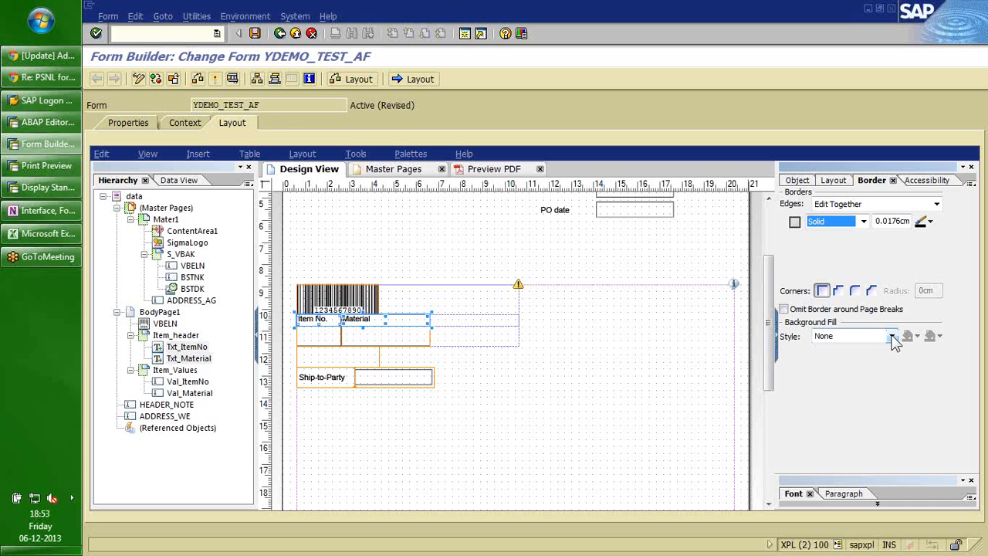
pyautogui.click(892, 337)
pyautogui.click(864, 368)
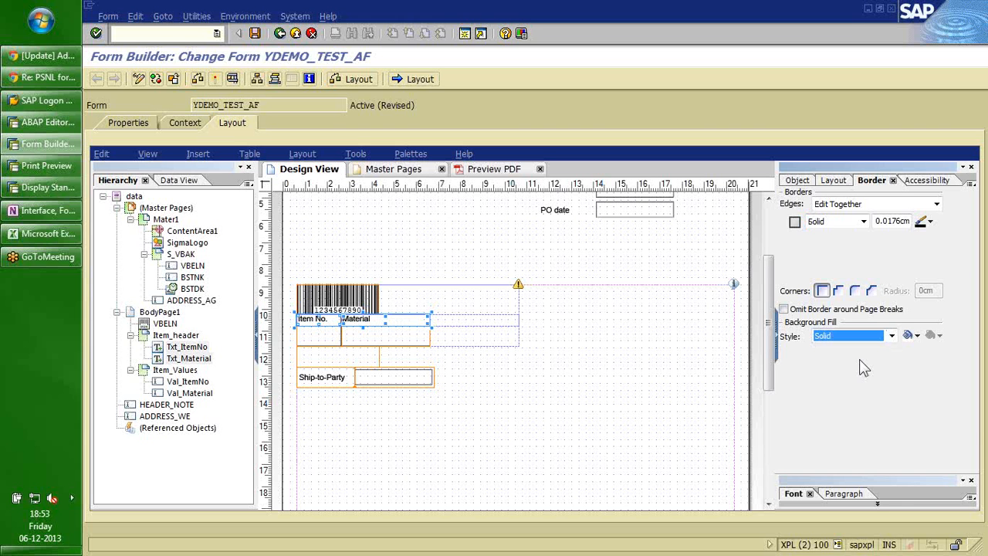
pyautogui.click(909, 335)
pyautogui.click(913, 411)
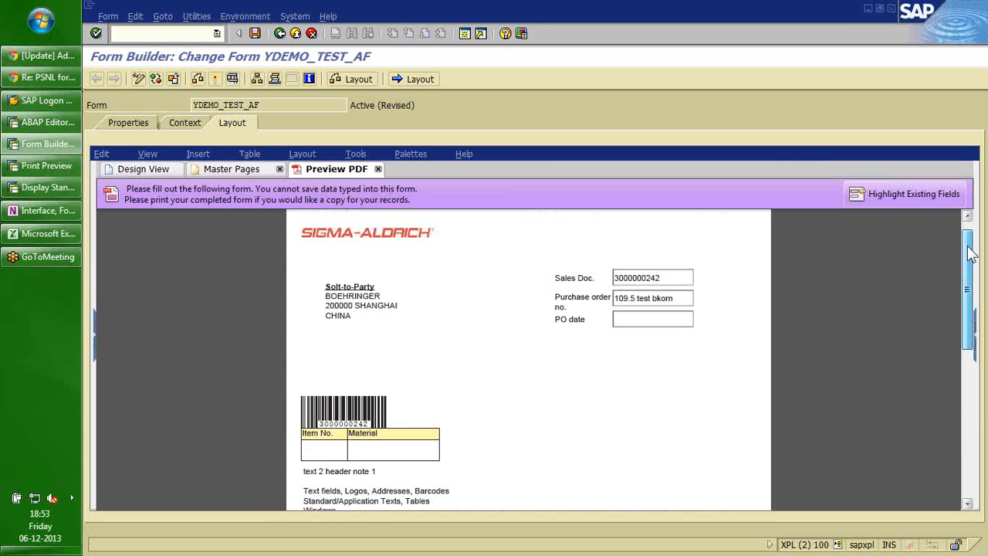
# Give the barcode a 1 cm bottom margin in Design View.
pyautogui.click(143, 169)
pyautogui.click(802, 180)
pyautogui.write('1')
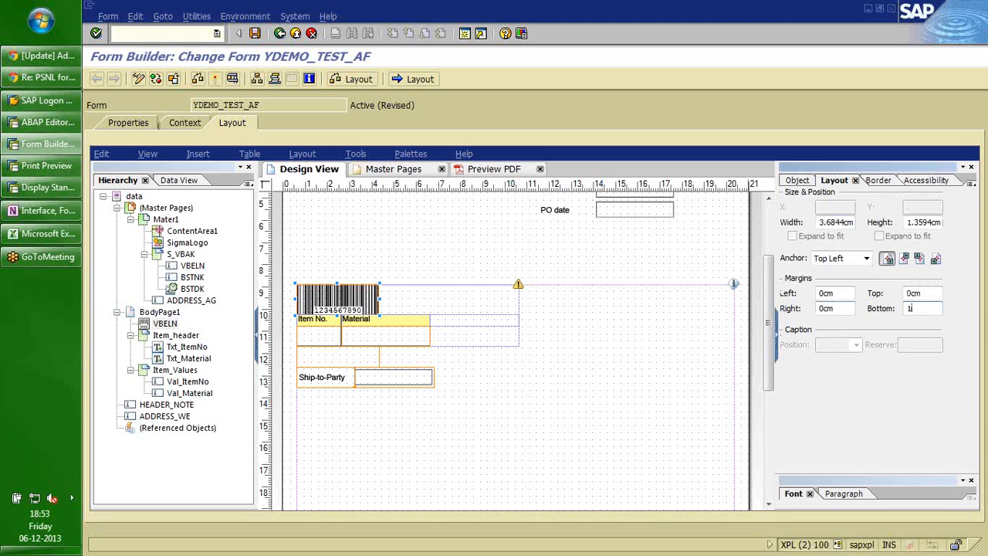
pyautogui.press('Tab')
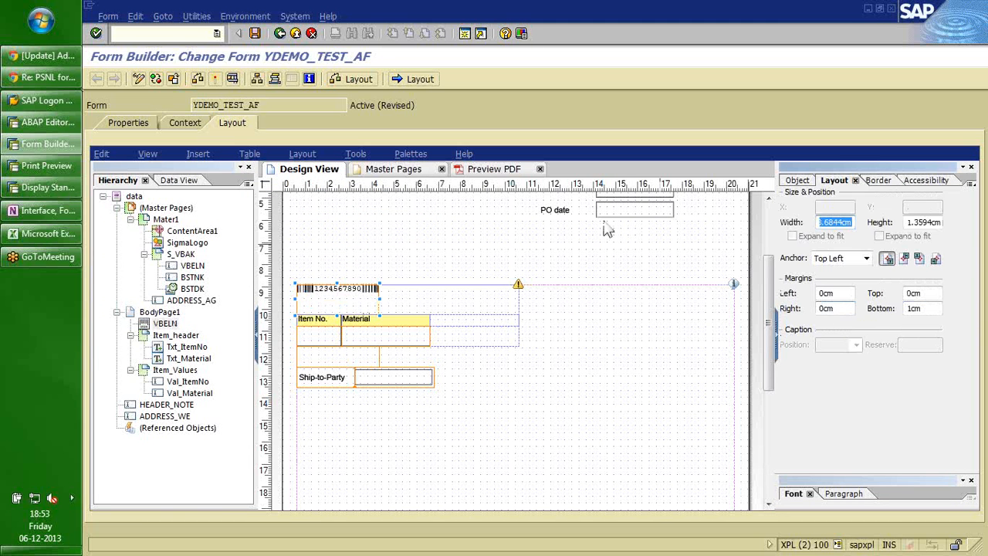
# Preview the form as a PDF to check the barcode spacing.
pyautogui.click(506, 171)
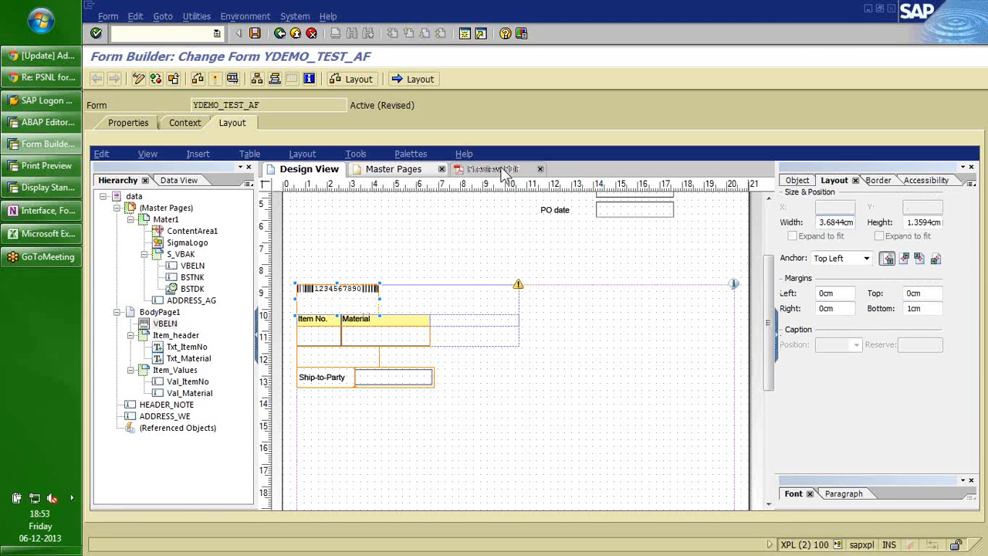
pyautogui.scroll(-3, 971, 245)
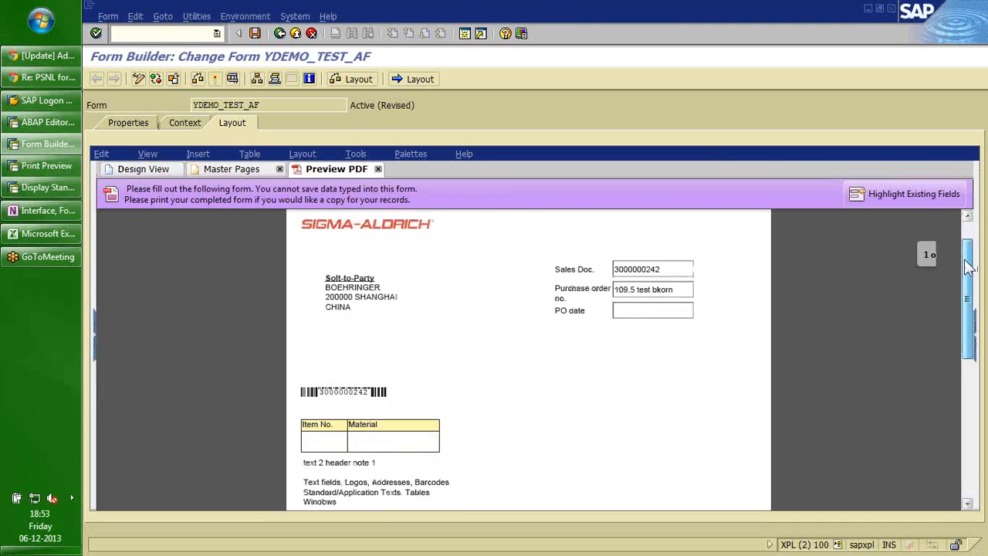
pyautogui.click(143, 171)
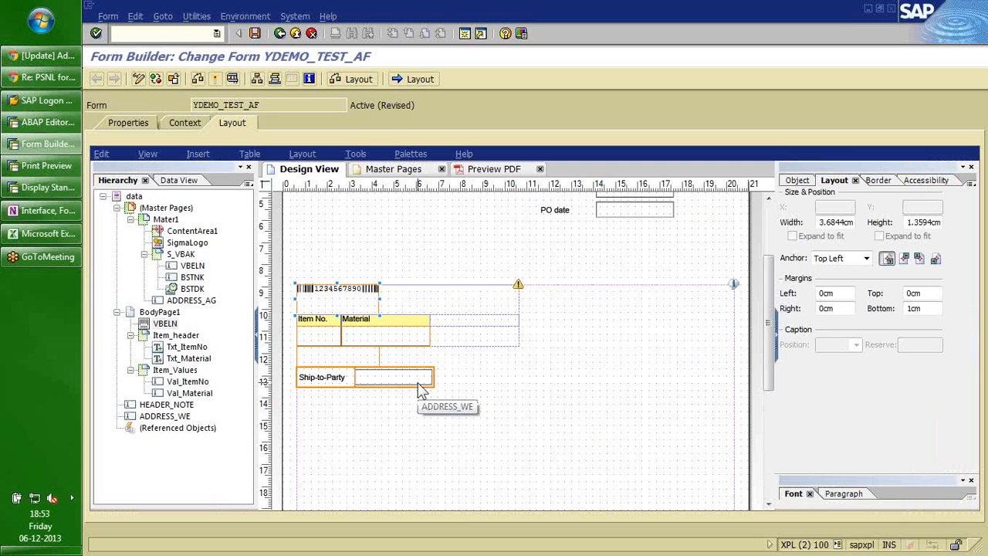
# Make the Item_header subform auto-fit its content.
pyautogui.click(484, 367)
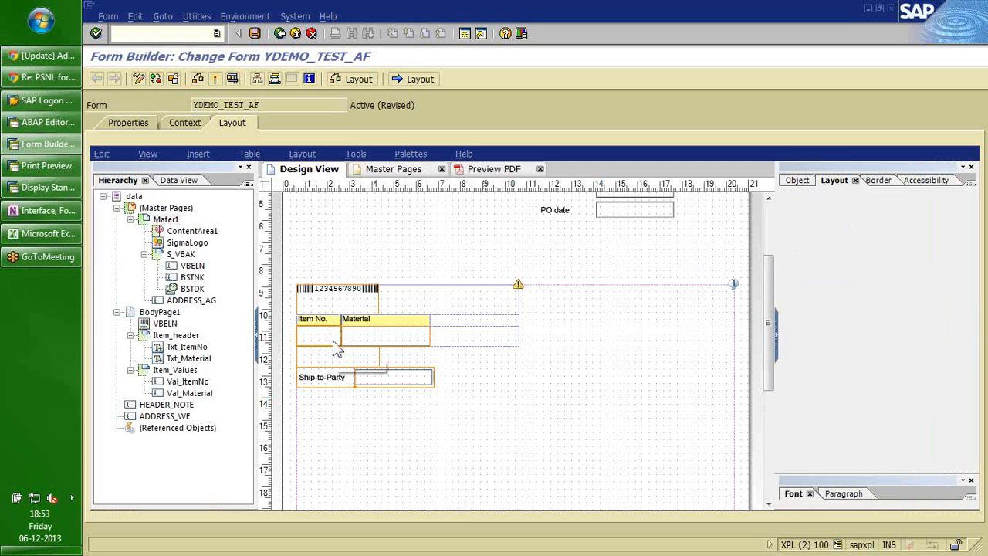
pyautogui.click(176, 335)
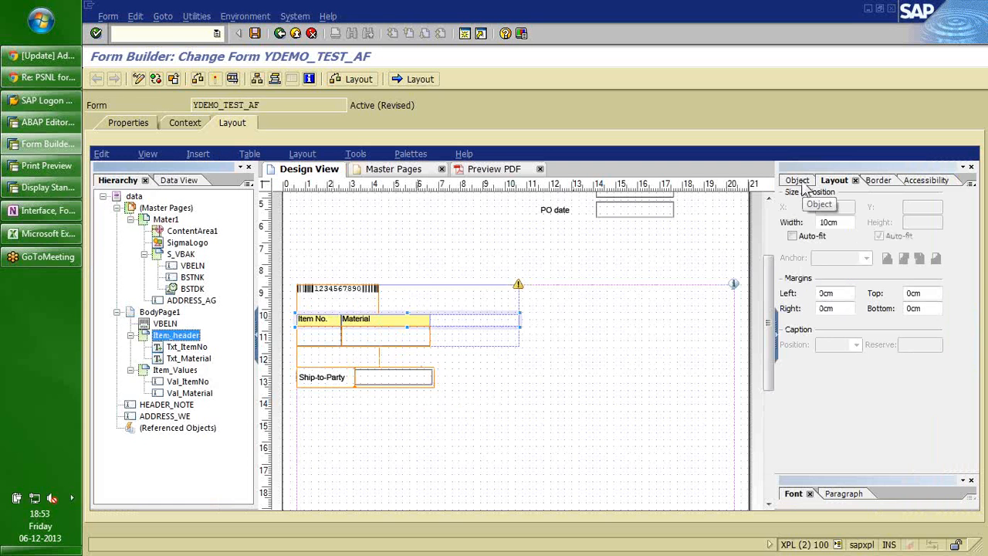
pyautogui.click(792, 236)
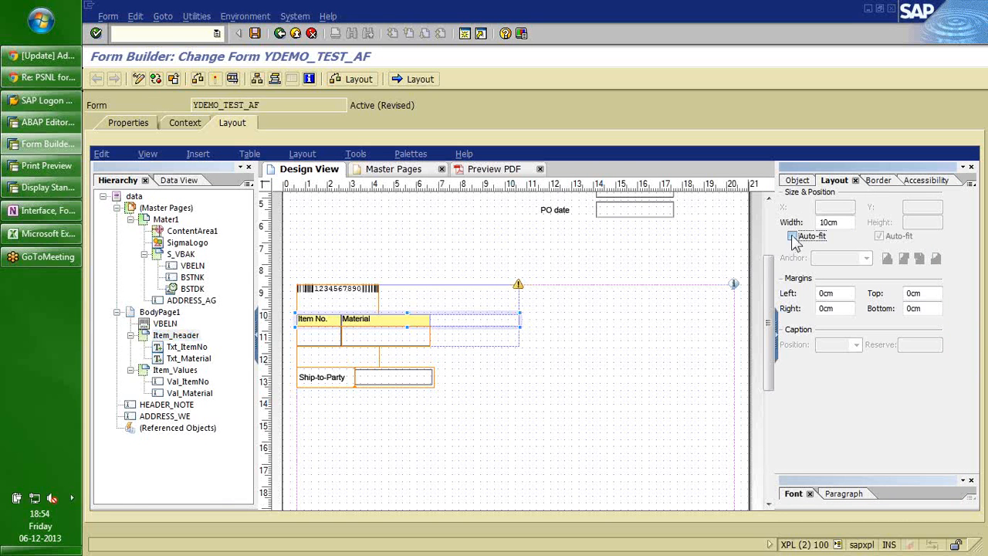
# Wrap Item_header and Item_Values in a new subform named Items_Tables.
pyautogui.click(405, 337)
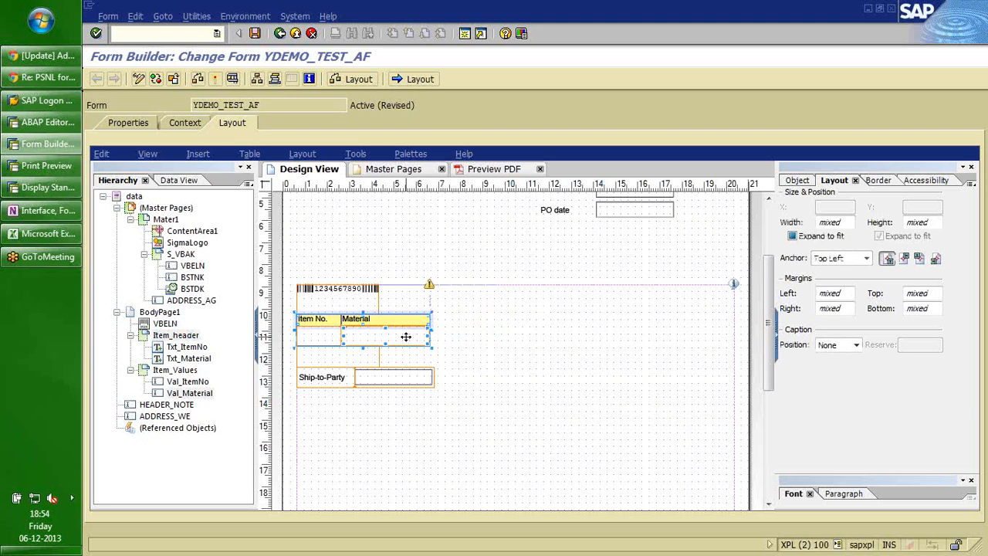
pyautogui.click(176, 335)
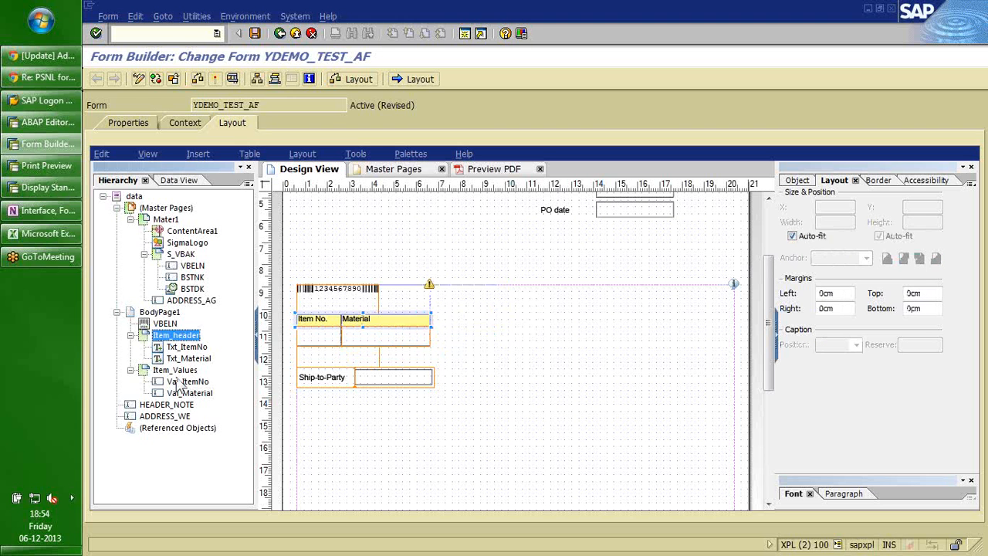
pyautogui.keyDown('ctrl'); pyautogui.click(175, 370); pyautogui.keyUp('ctrl')
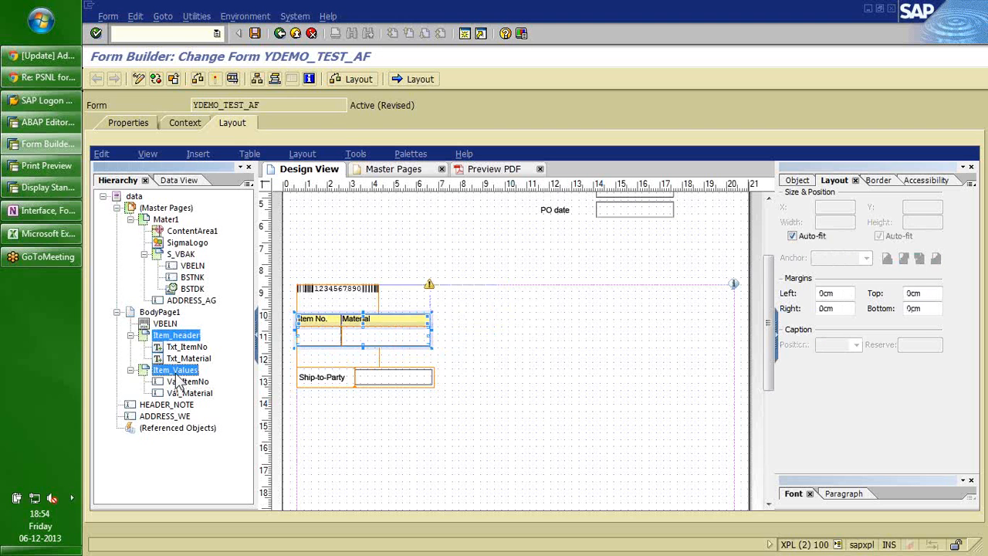
pyautogui.rightClick(343, 338)
pyautogui.click(378, 244)
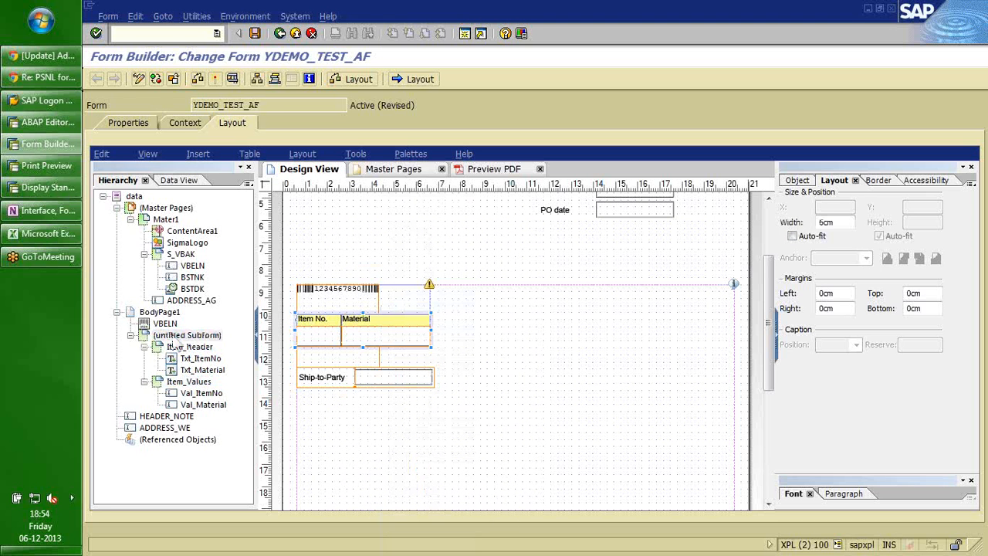
pyautogui.write('Items')
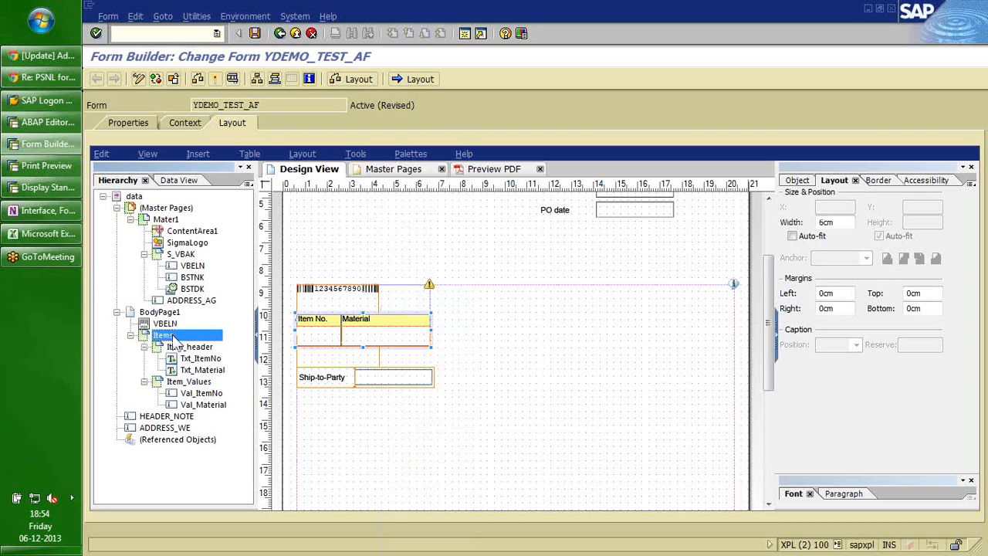
pyautogui.click(478, 407)
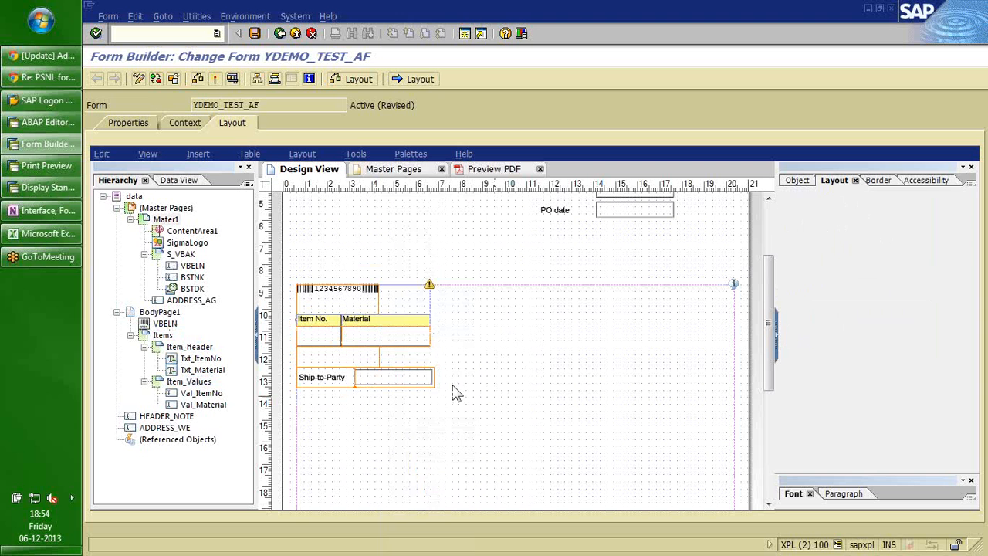
pyautogui.click(163, 336)
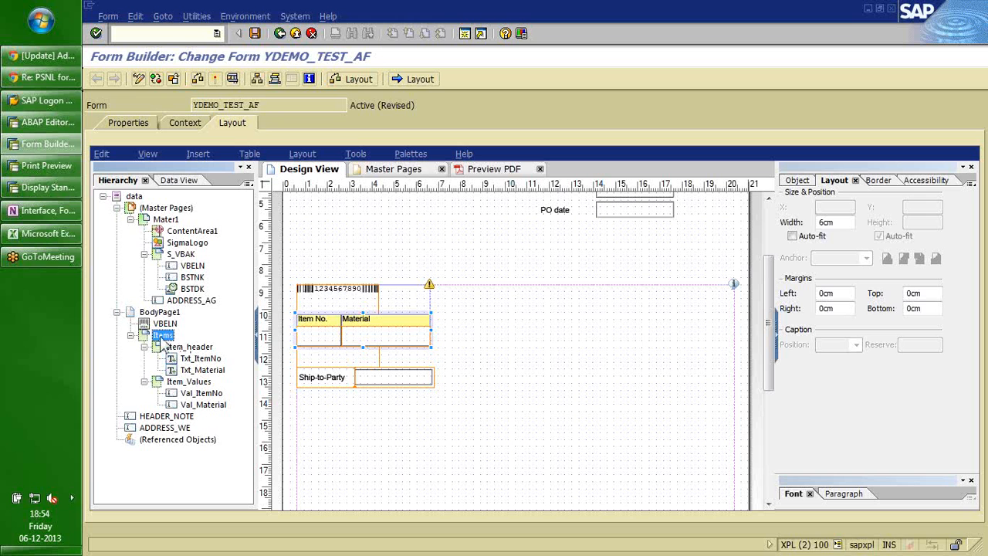
pyautogui.click(161, 337)
pyautogui.write('_Tables')
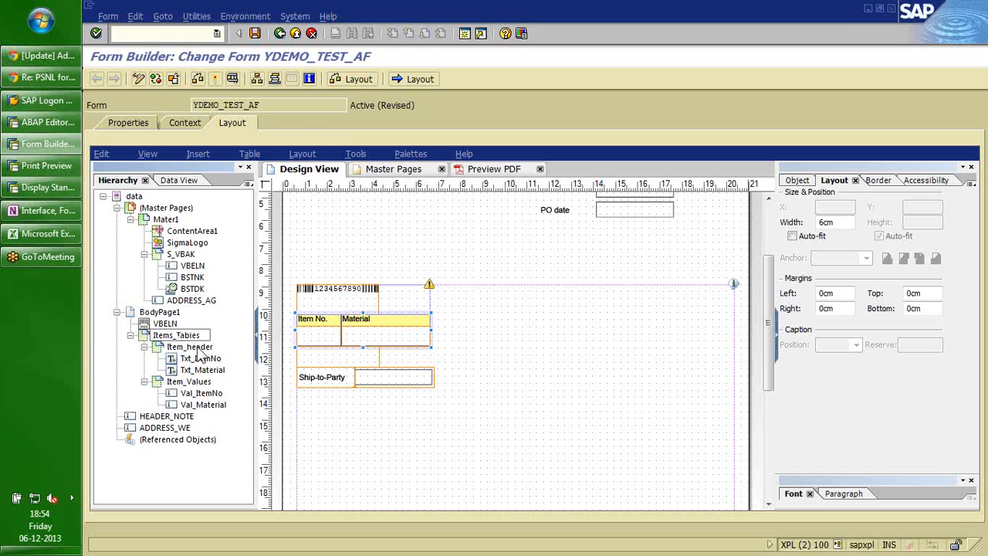
pyautogui.click(197, 349)
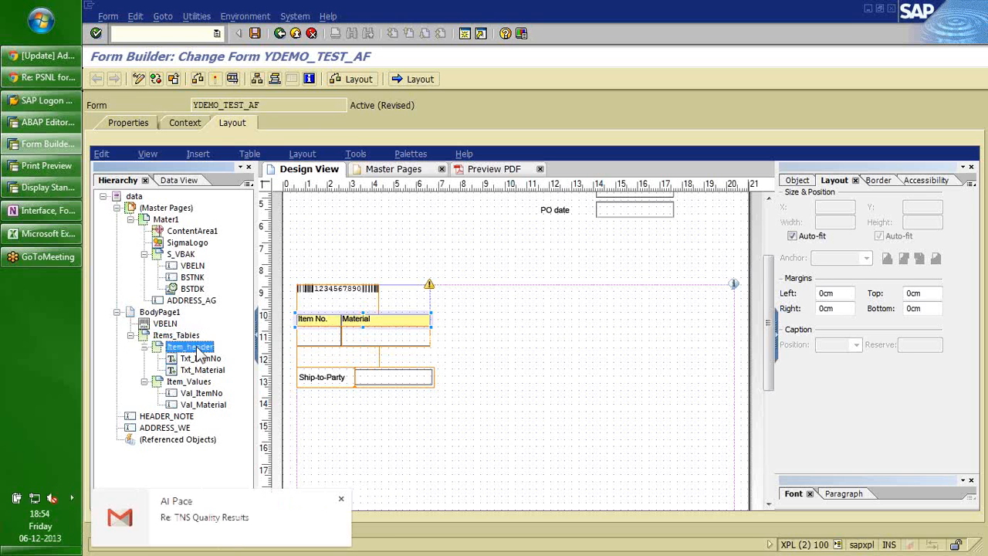
# Rename the Item_Values row to Item_WorkArea.
pyautogui.click(190, 382)
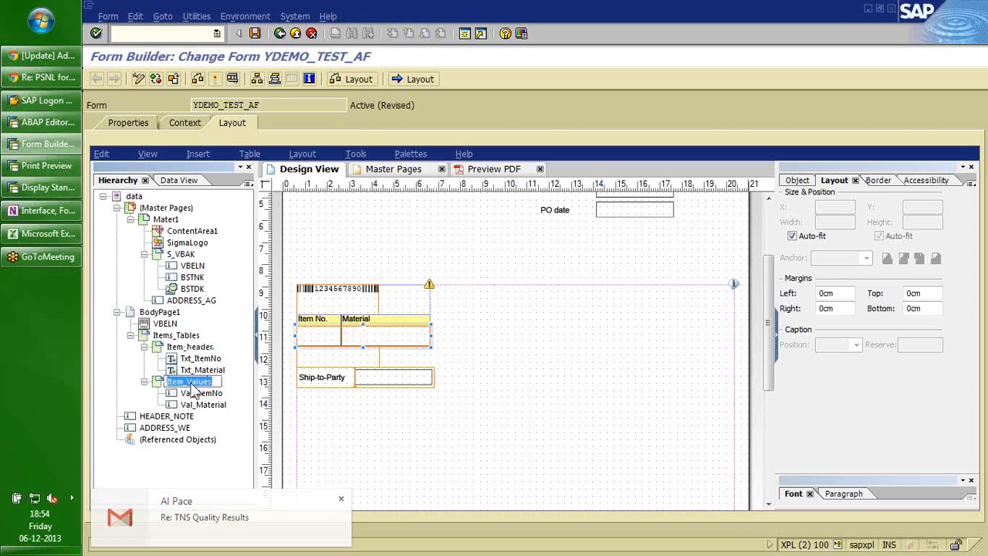
pyautogui.press('F2')
pyautogui.press('BackSpace')
pyautogui.press('BackSpace')
pyautogui.press('BackSpace')
pyautogui.press('BackSpace')
pyautogui.press('BackSpace')
pyautogui.press('BackSpace')
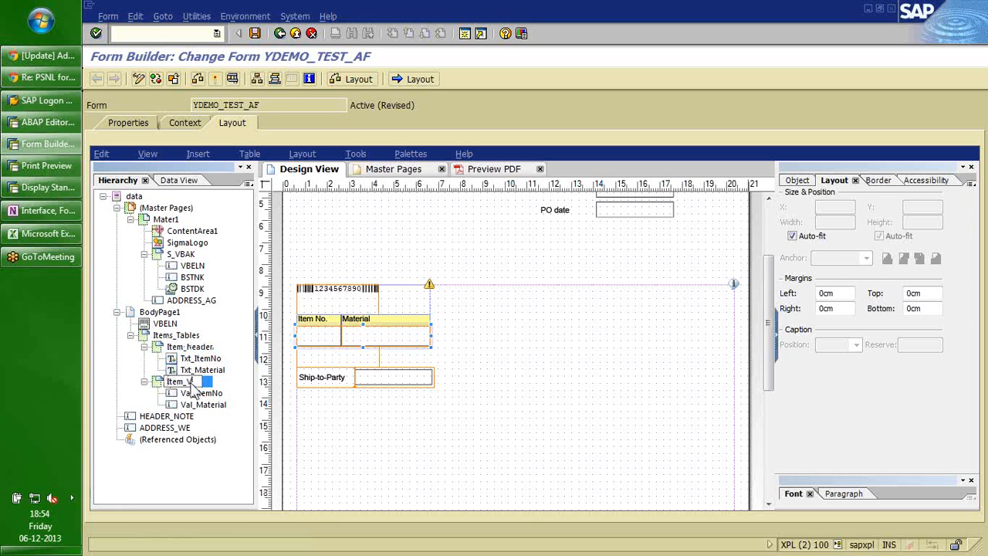
pyautogui.write('WorkArea')
pyautogui.press('Return')
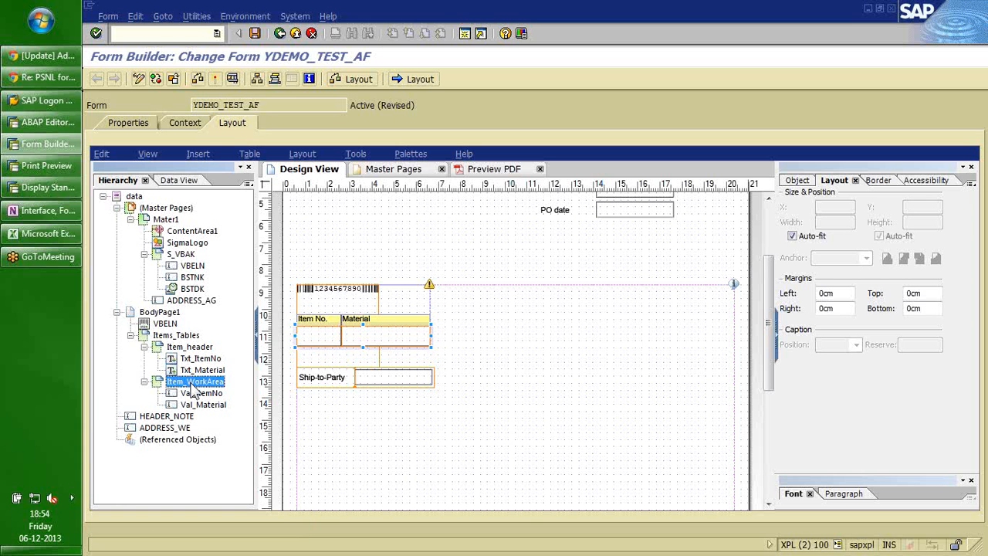
# Correct the subform name from Items_Tables to Items_Table.
pyautogui.click(177, 337)
pyautogui.doubleClick(197, 336)
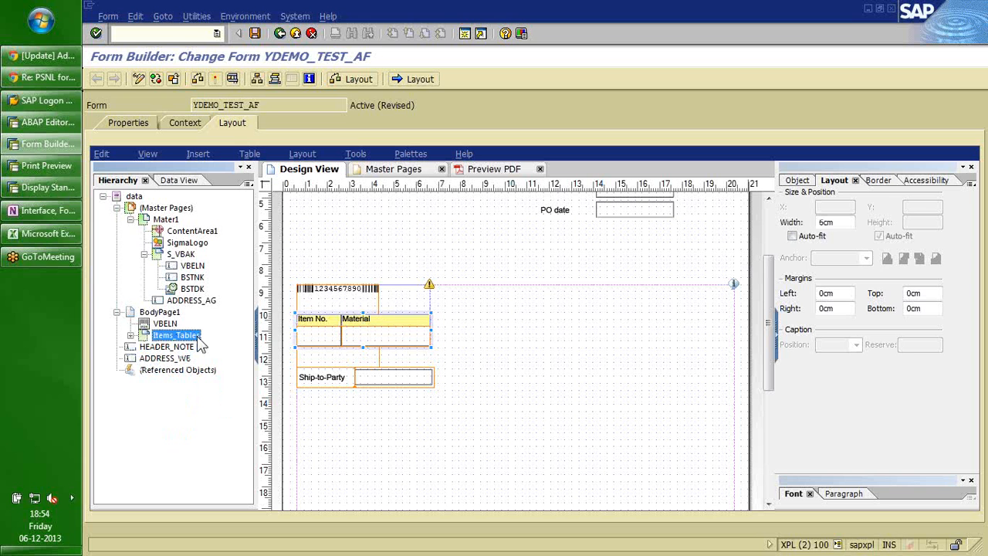
pyautogui.click(198, 337)
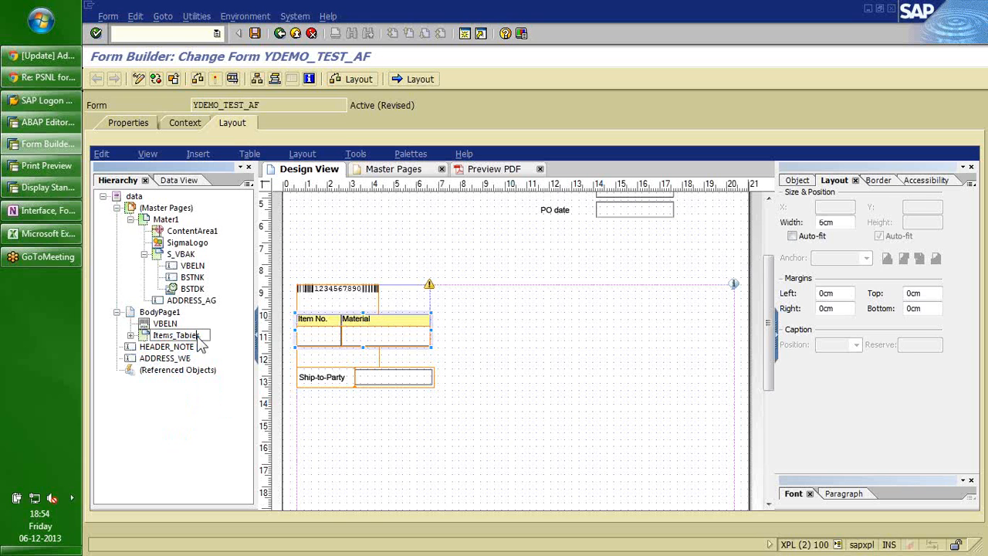
pyautogui.press('BackSpace')
pyautogui.press('Return')
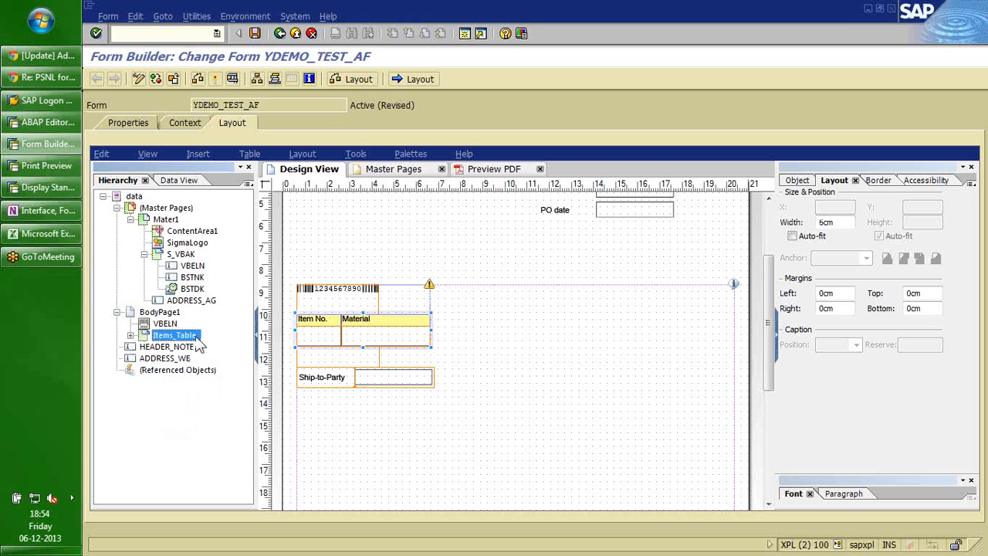
# Expand Items_Table and check its Item_header and Item_WorkArea rows.
pyautogui.click(131, 335)
pyautogui.click(193, 349)
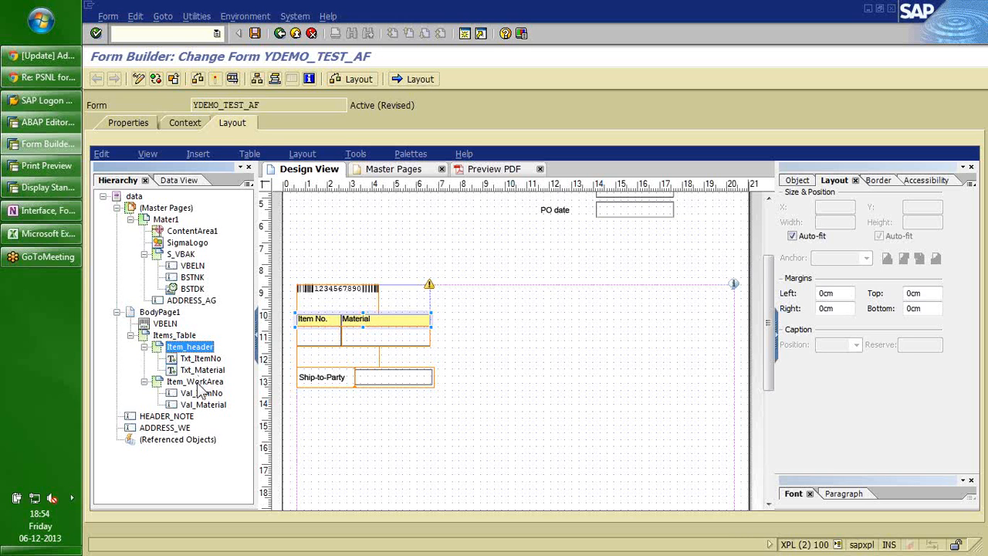
pyautogui.click(176, 337)
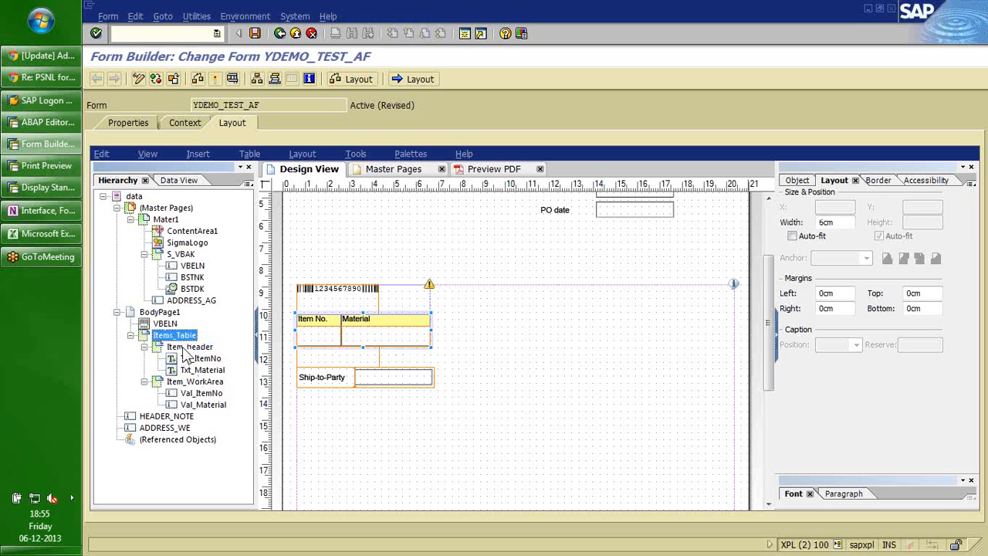
pyautogui.click(188, 349)
pyautogui.click(186, 382)
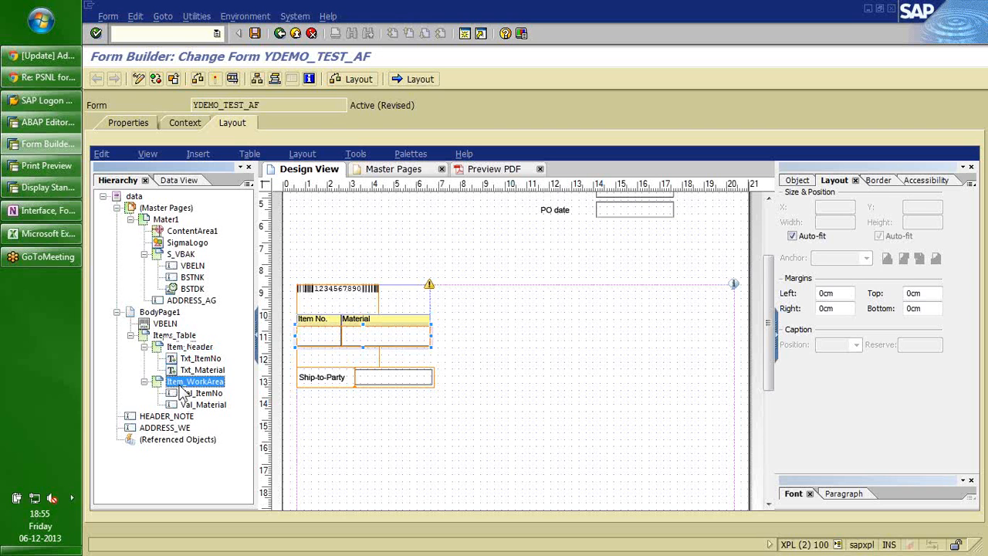
pyautogui.click(172, 338)
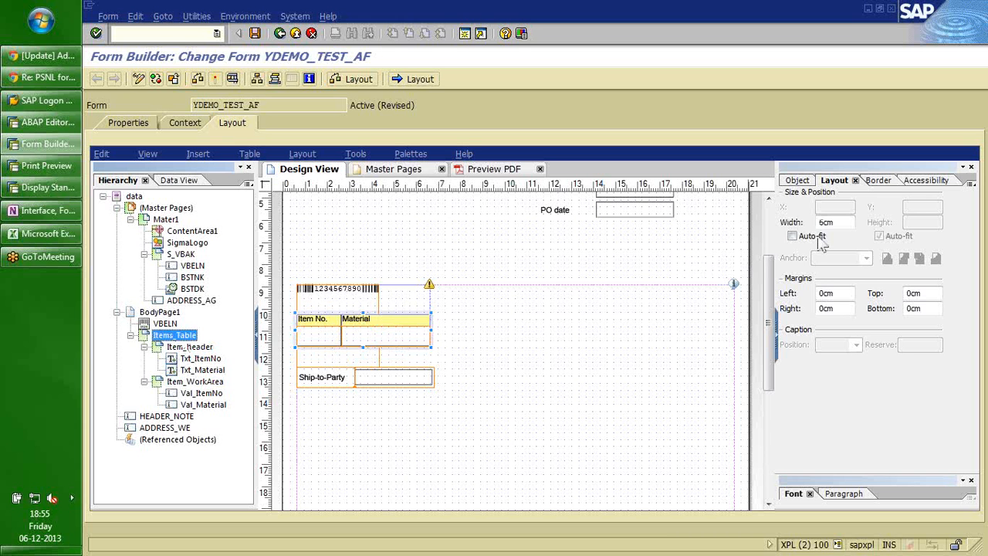
# In the subform properties, disallow page breaks within Item_WorkArea.
pyautogui.click(796, 182)
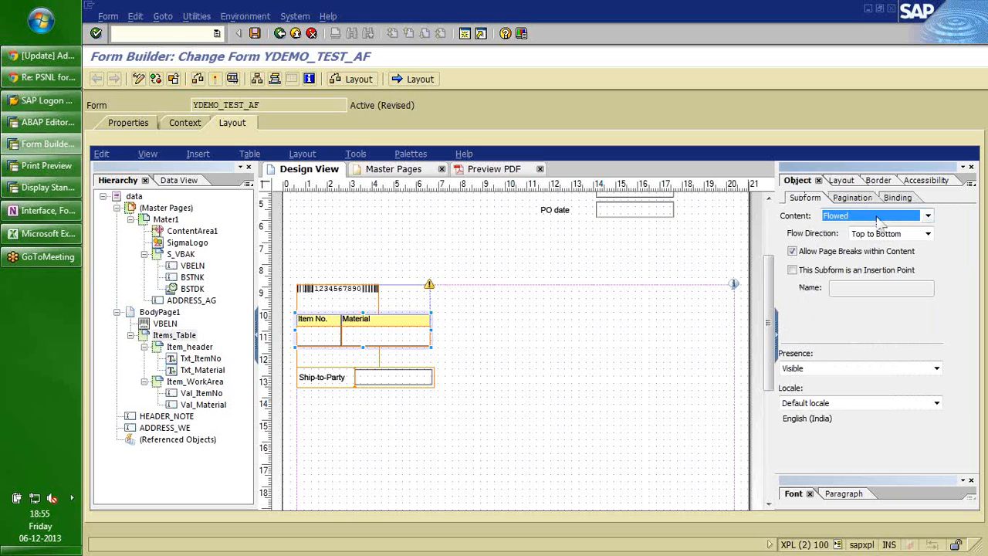
pyautogui.click(201, 358)
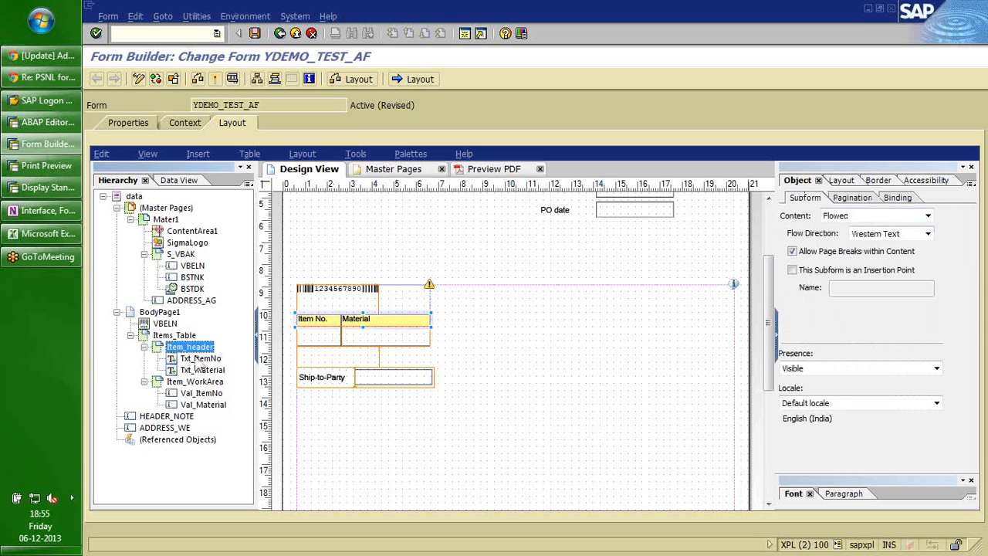
pyautogui.click(189, 346)
pyautogui.click(193, 383)
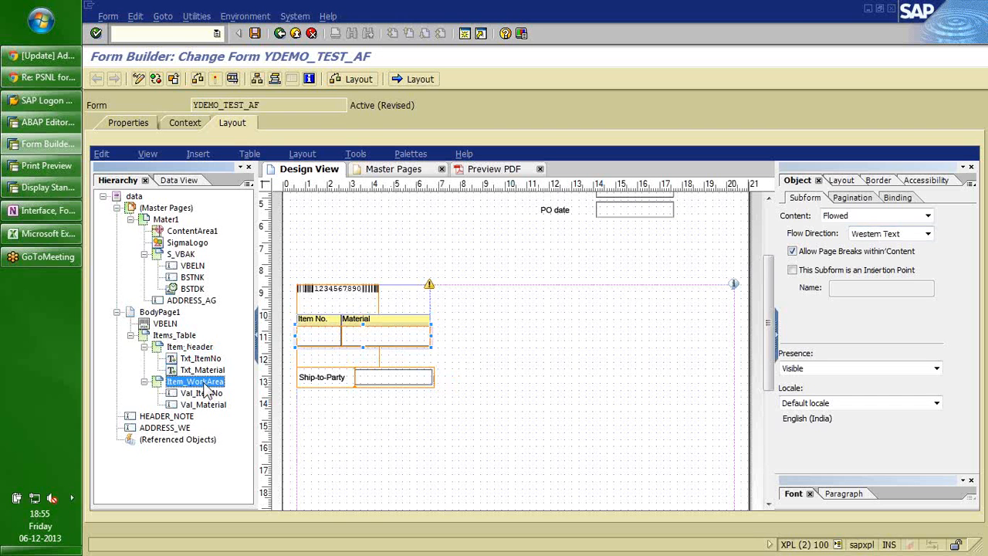
pyautogui.click(792, 253)
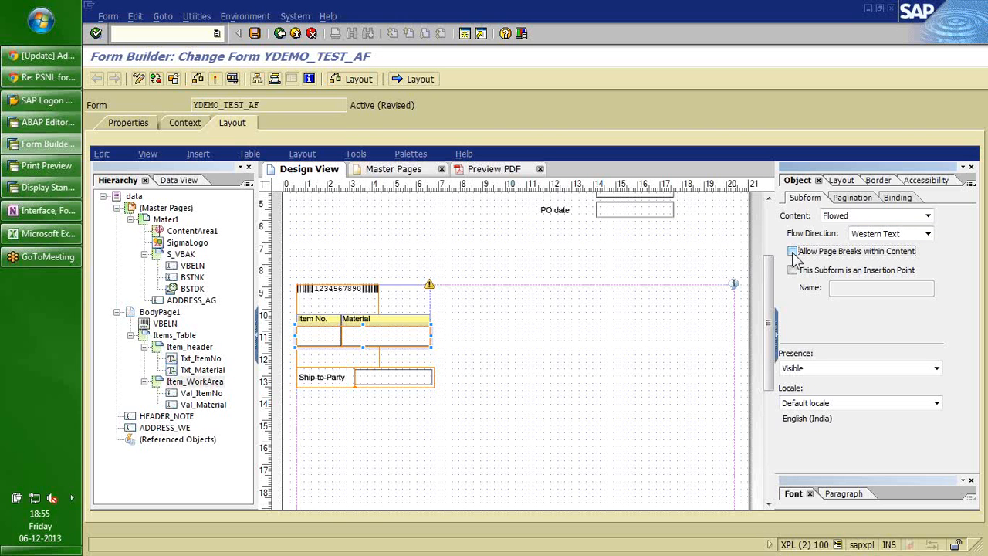
# Disallow page breaks within Item_header as well.
pyautogui.click(189, 349)
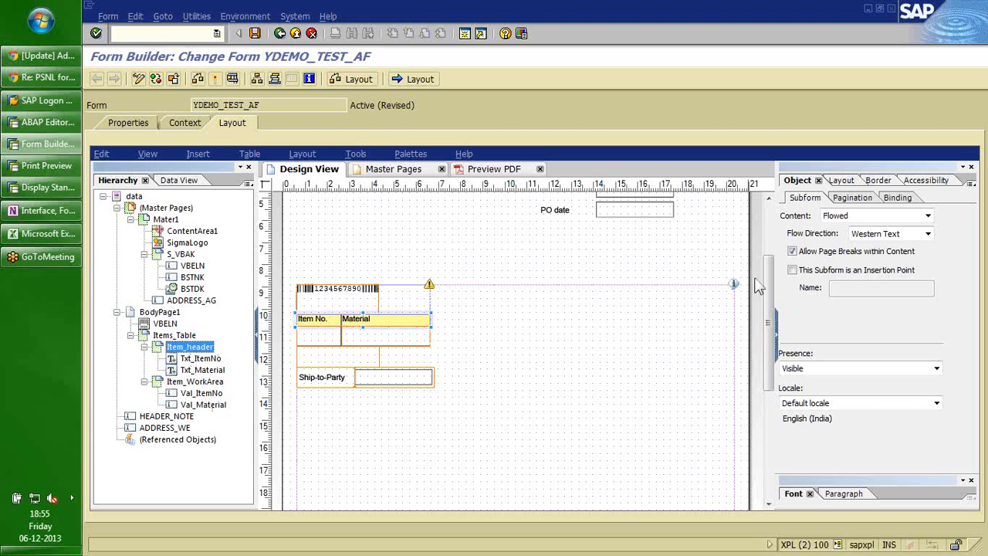
pyautogui.click(792, 251)
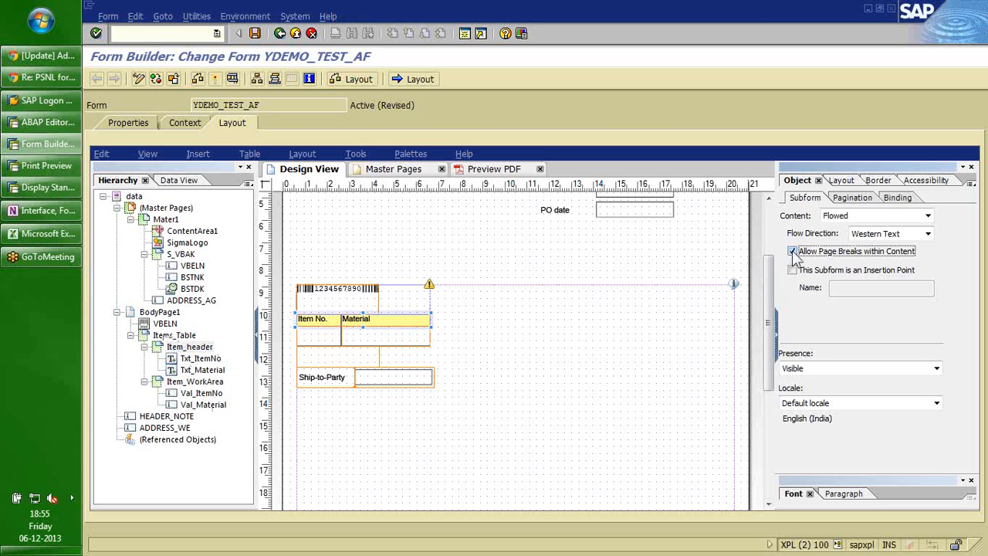
pyautogui.click(178, 338)
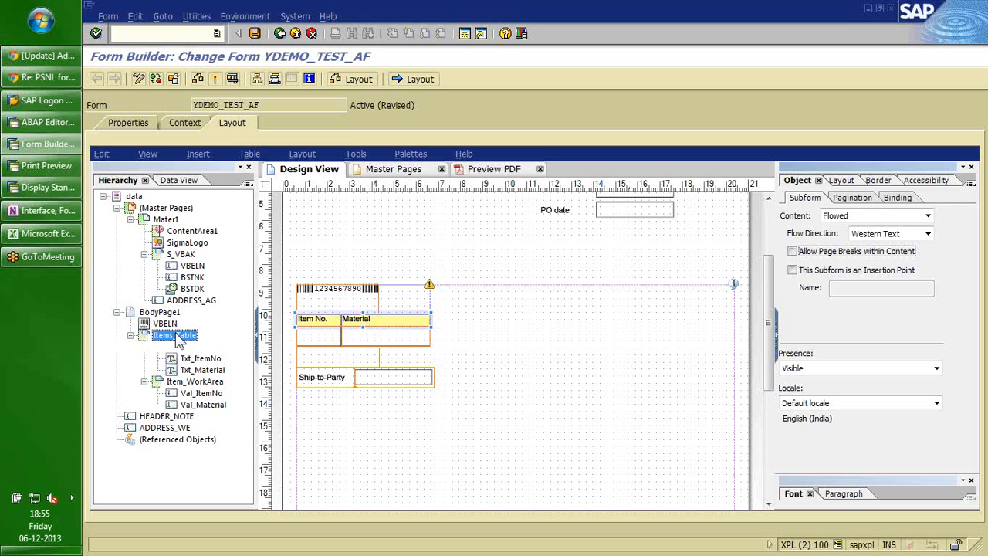
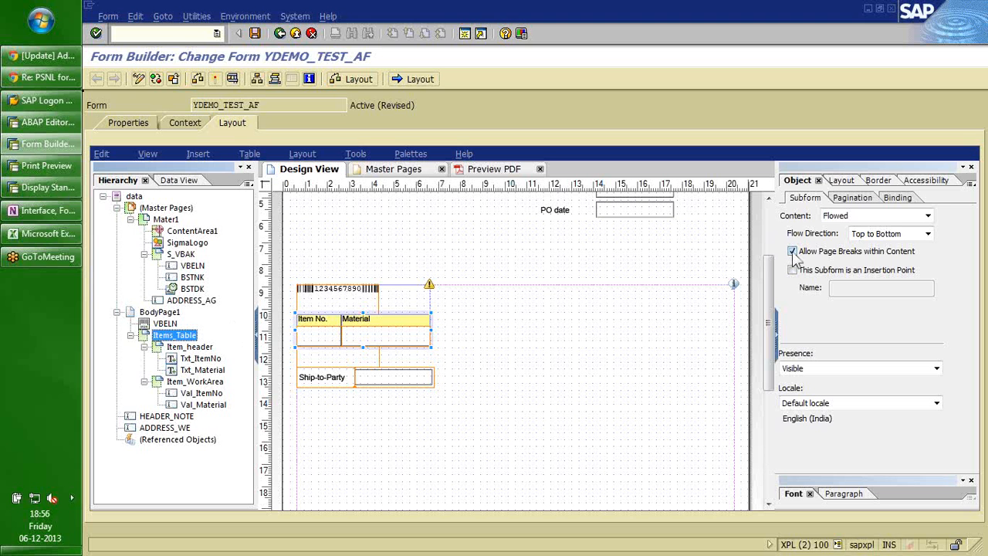
# Preview the current form as a PDF, then return to Design View.
pyautogui.click(502, 455)
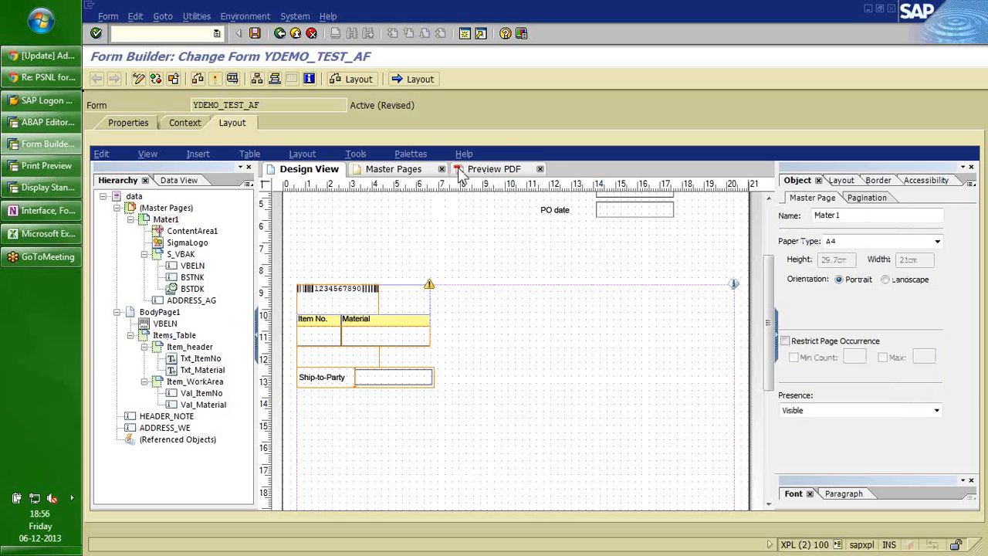
pyautogui.click(490, 171)
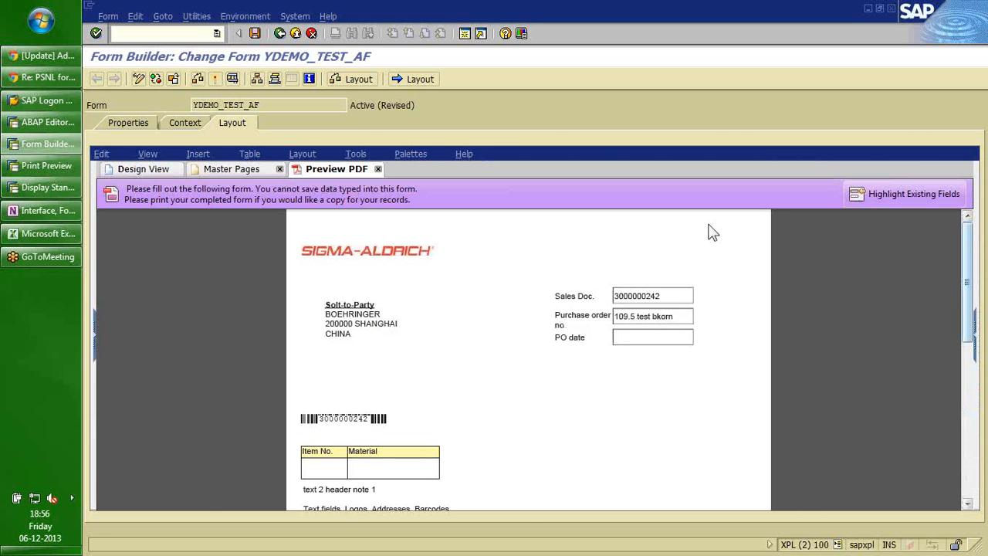
pyautogui.click(147, 167)
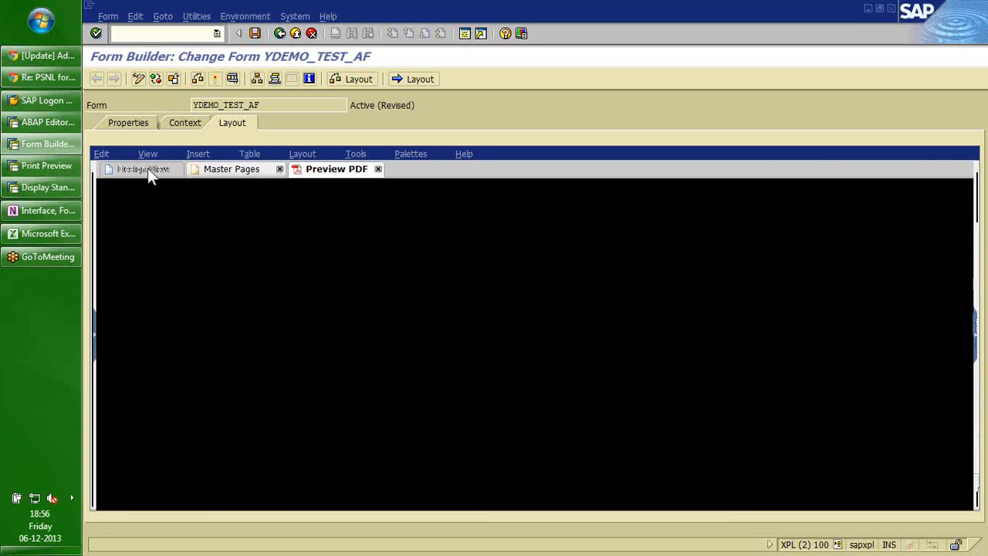
# Turn on 'Repeat Subform for Each Data Item' for Item_WorkArea, with Min Count 1.
pyautogui.click(170, 338)
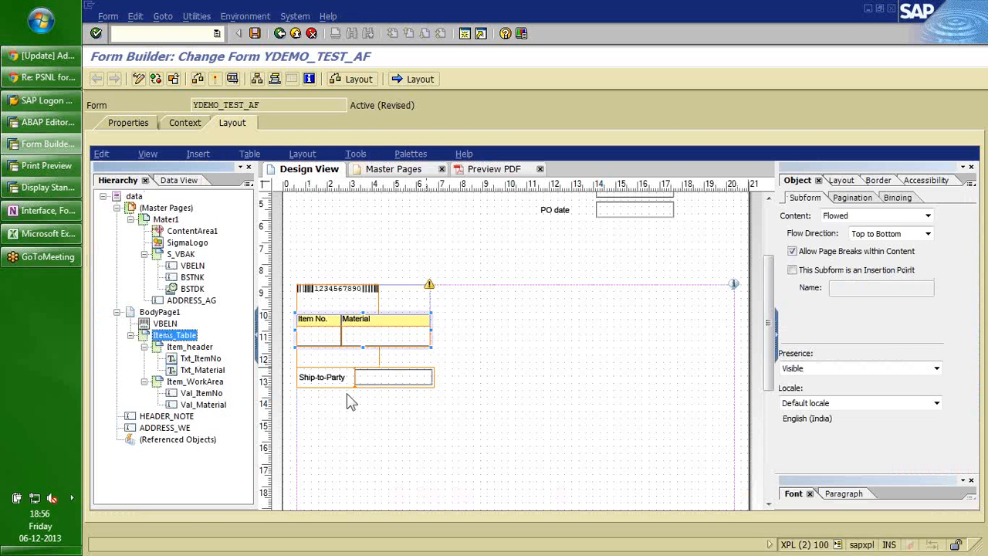
pyautogui.click(197, 383)
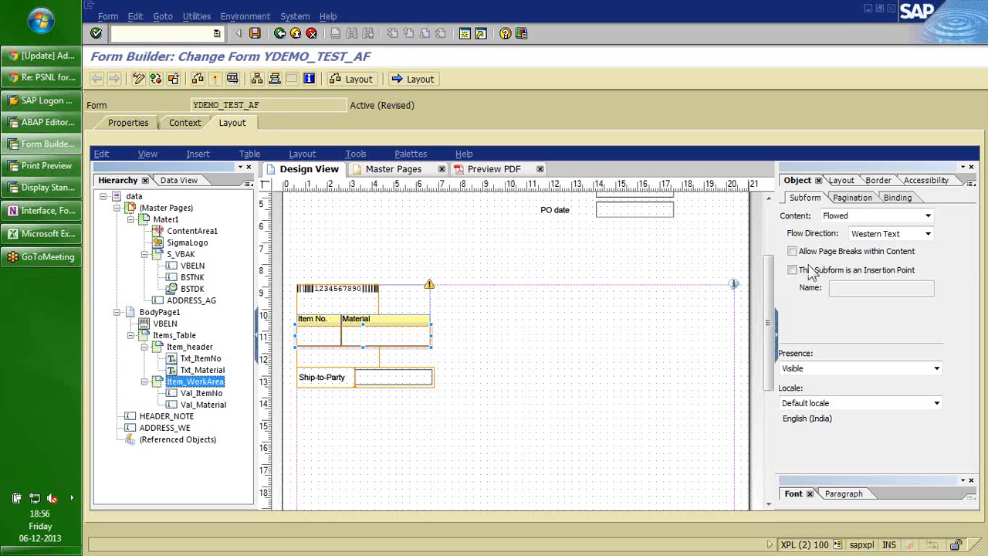
pyautogui.click(854, 199)
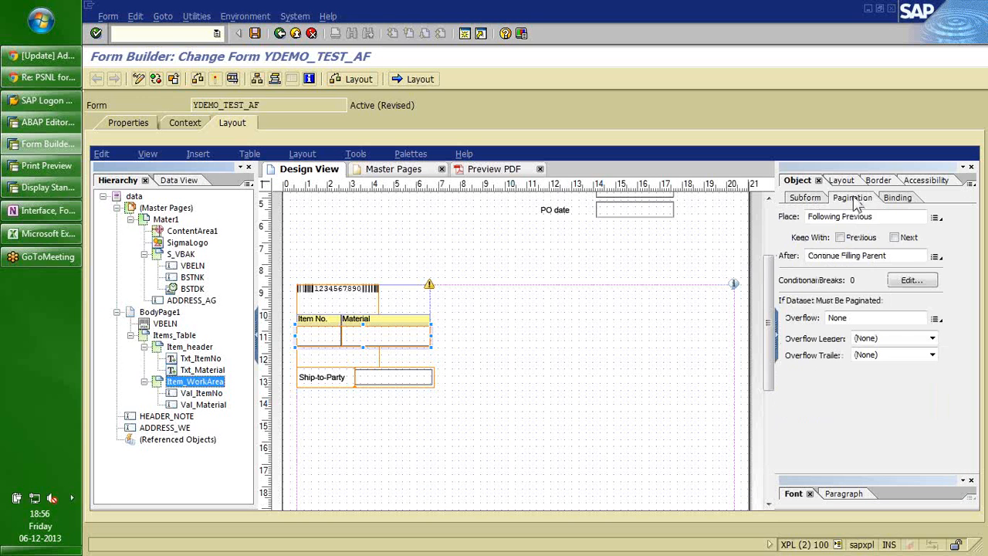
pyautogui.click(901, 200)
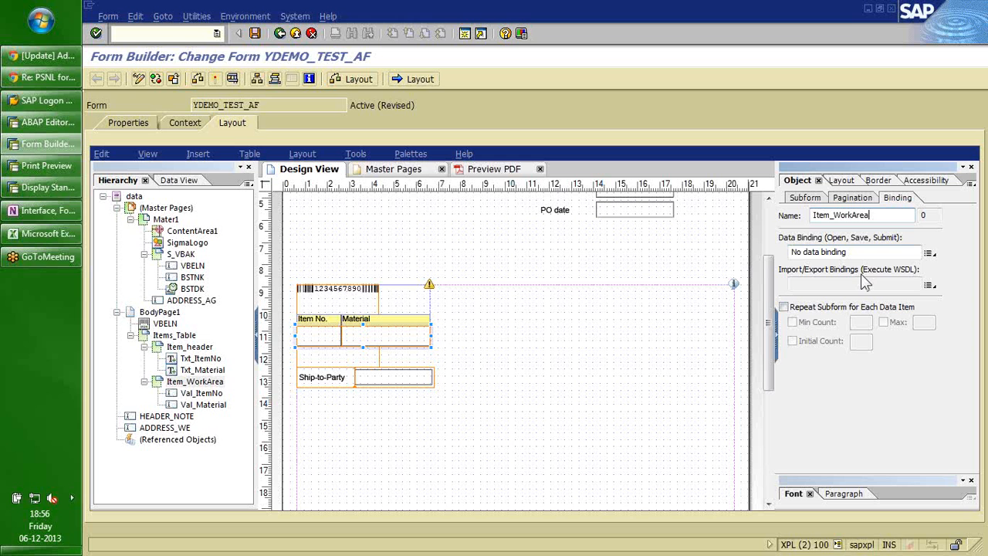
pyautogui.click(783, 307)
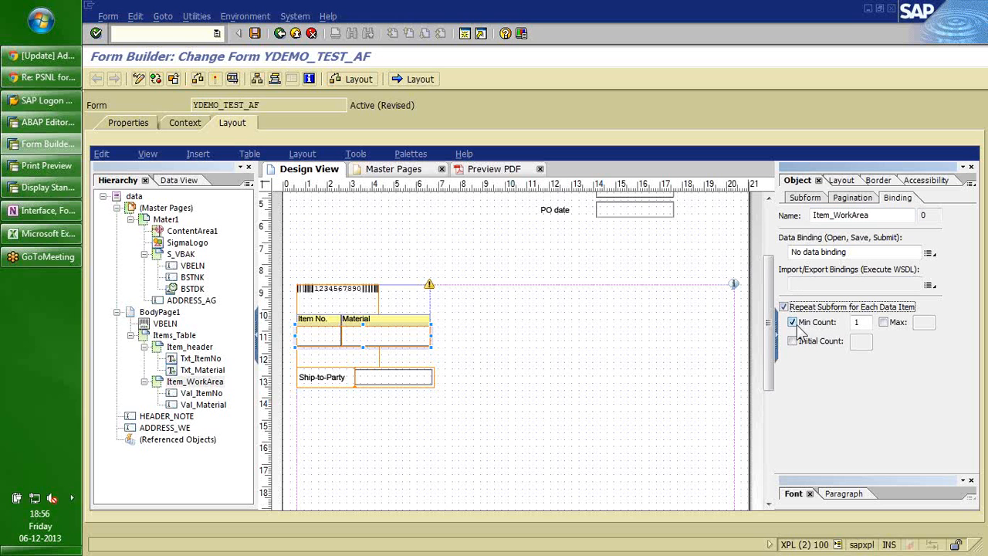
# Preview the PDF again to check the repeating work area, then return to the design.
pyautogui.click(178, 338)
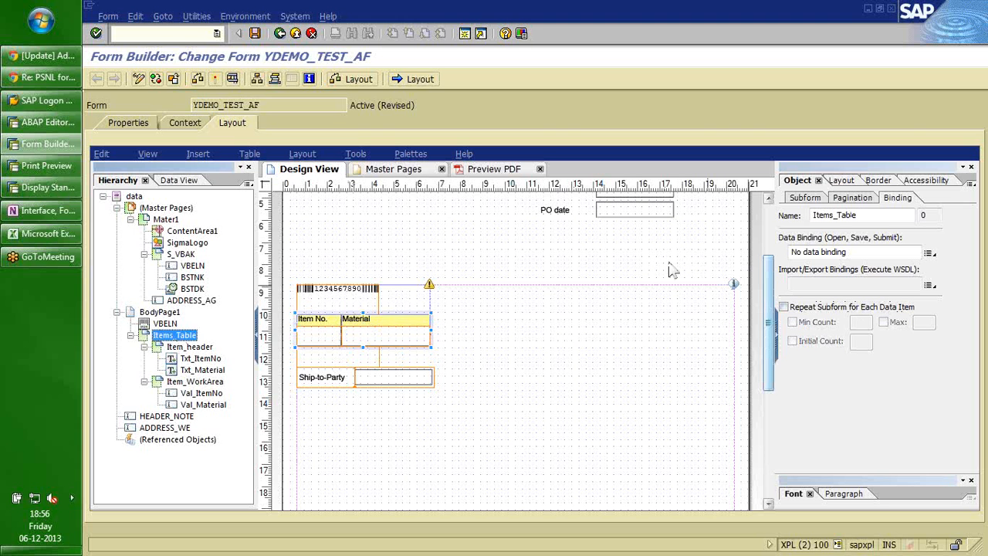
pyautogui.click(492, 169)
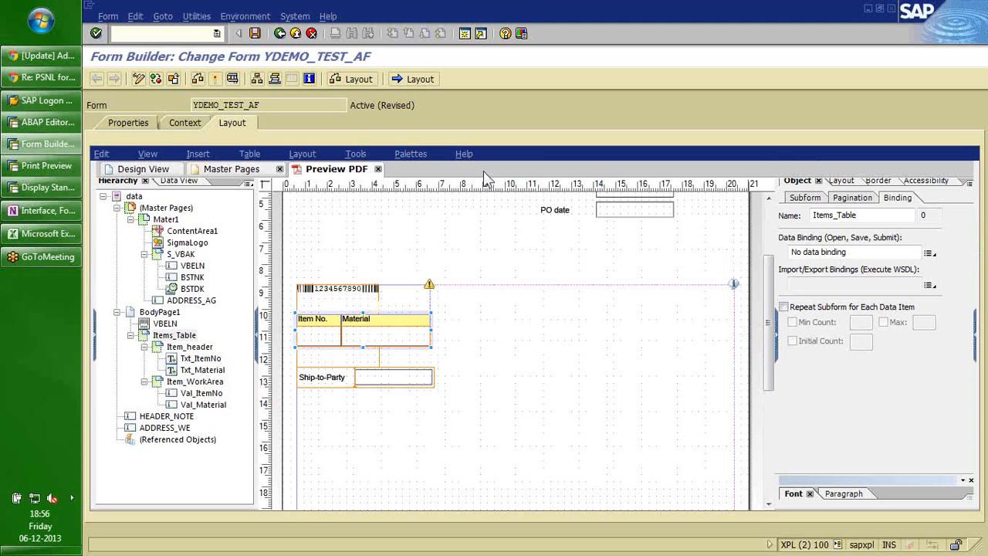
pyautogui.moveTo(967, 236); pyautogui.dragTo(967, 305)
pyautogui.click(141, 170)
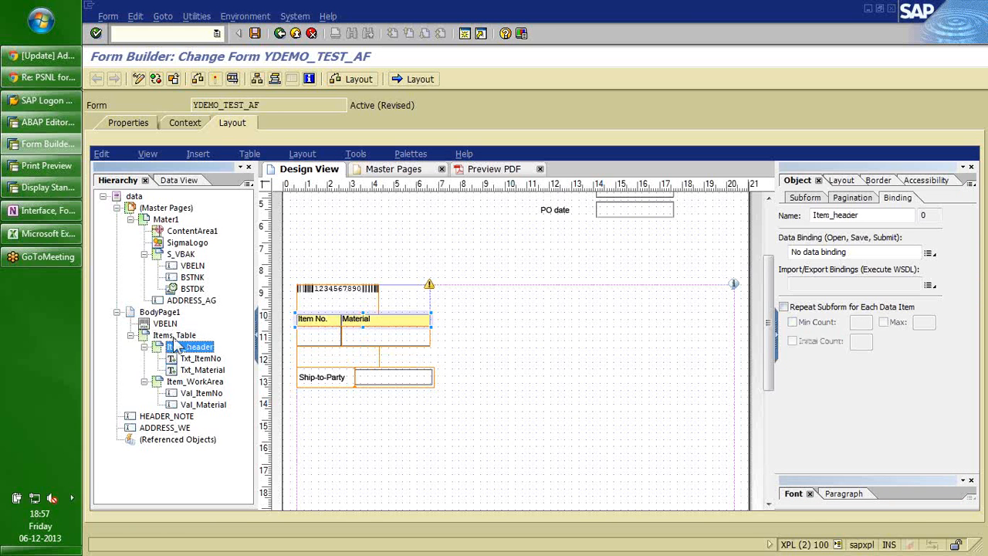
pyautogui.click(177, 336)
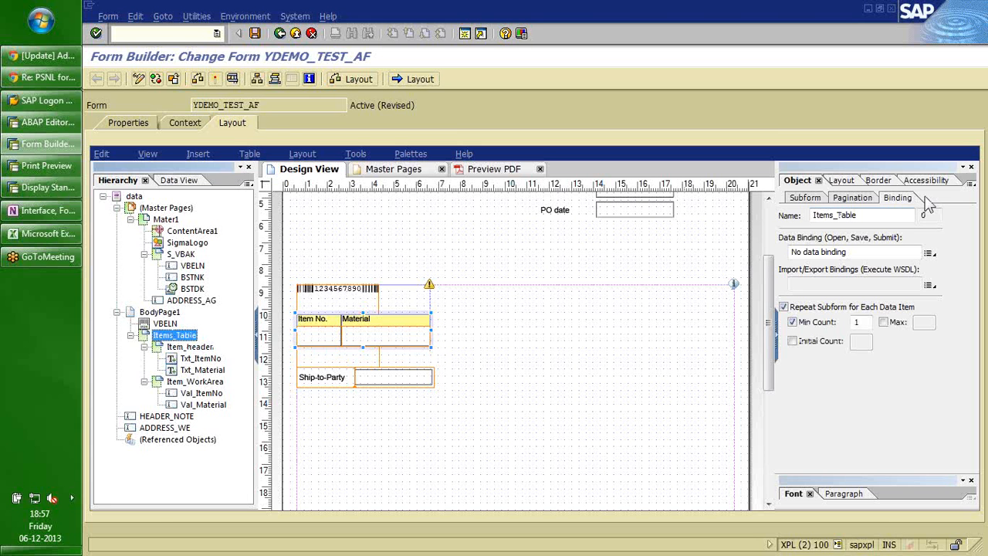
# Bind Items_Table to T_VBAP via Use "YDEMO_TEST_AF".
pyautogui.click(928, 252)
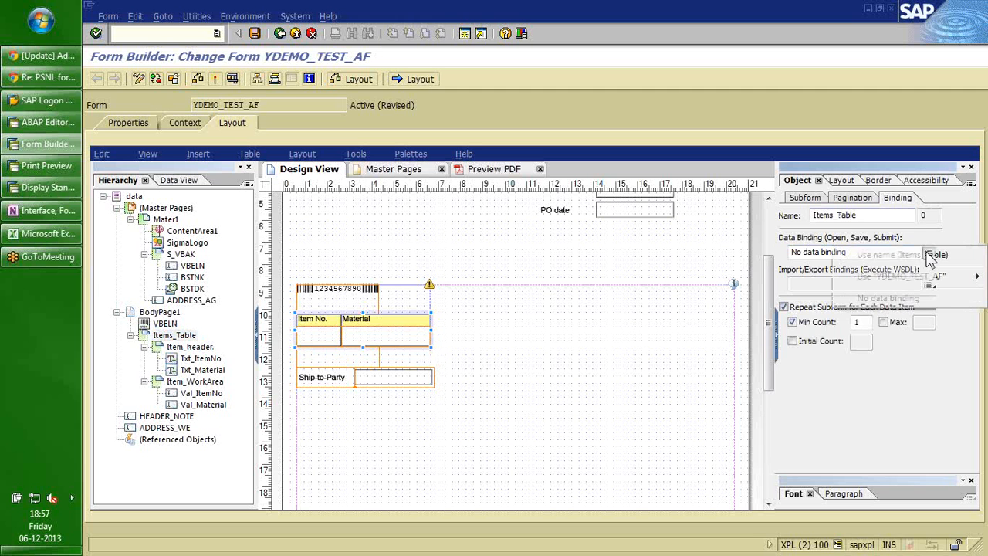
pyautogui.moveTo(933, 276)
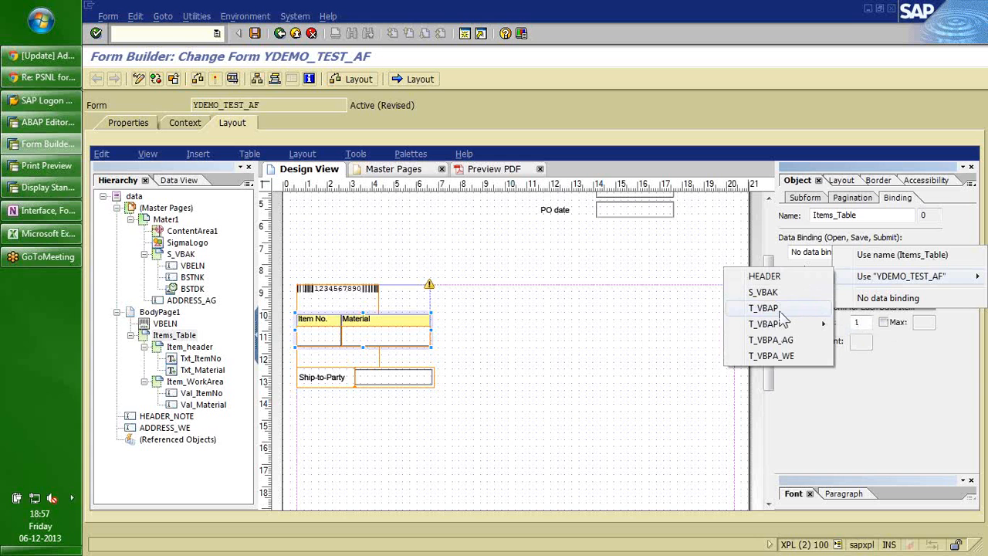
pyautogui.moveTo(778, 323)
pyautogui.click(774, 310)
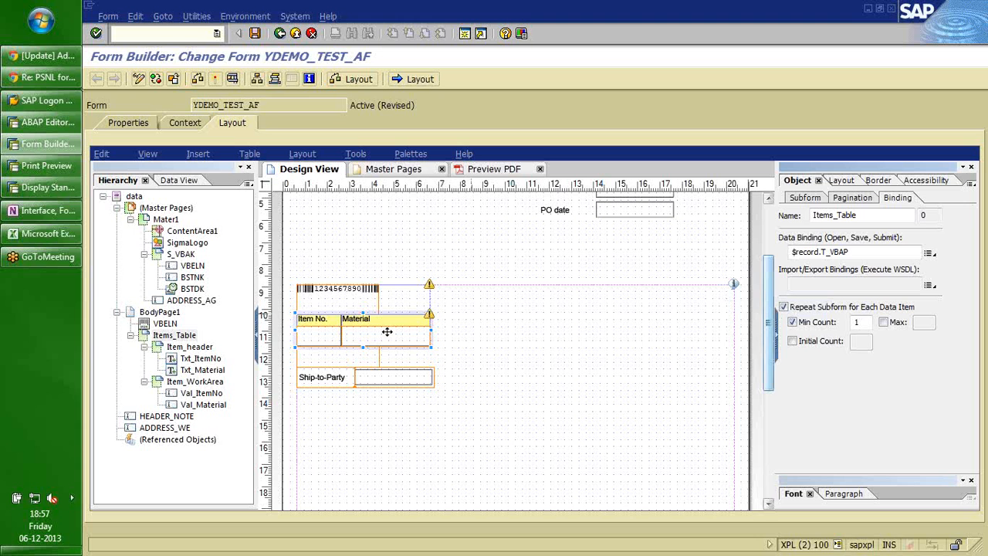
# Bind Item_WorkArea to the T_VBAP DATA rows ($.DATA[*]).
pyautogui.click(195, 384)
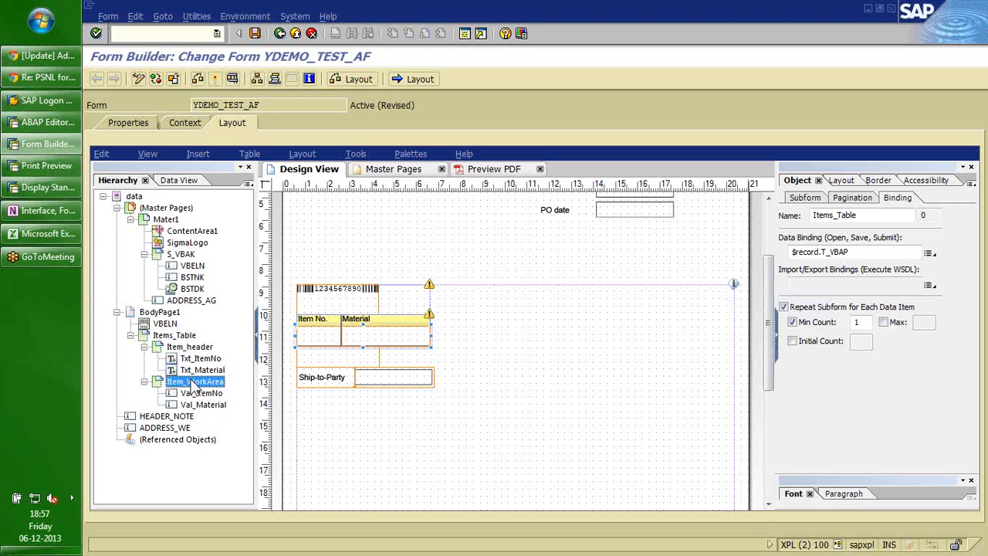
pyautogui.click(928, 253)
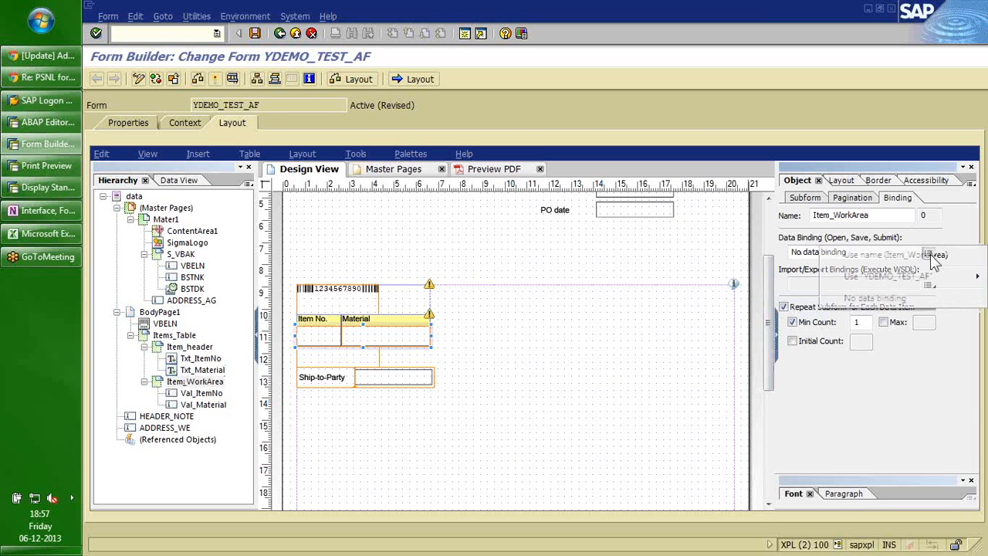
pyautogui.moveTo(893, 284)
pyautogui.moveTo(780, 324)
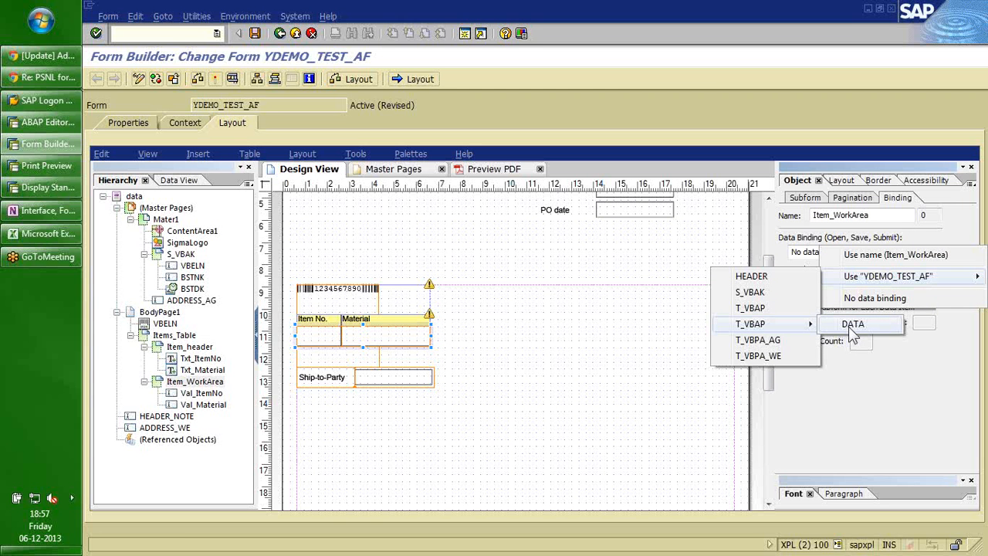
pyautogui.click(853, 324)
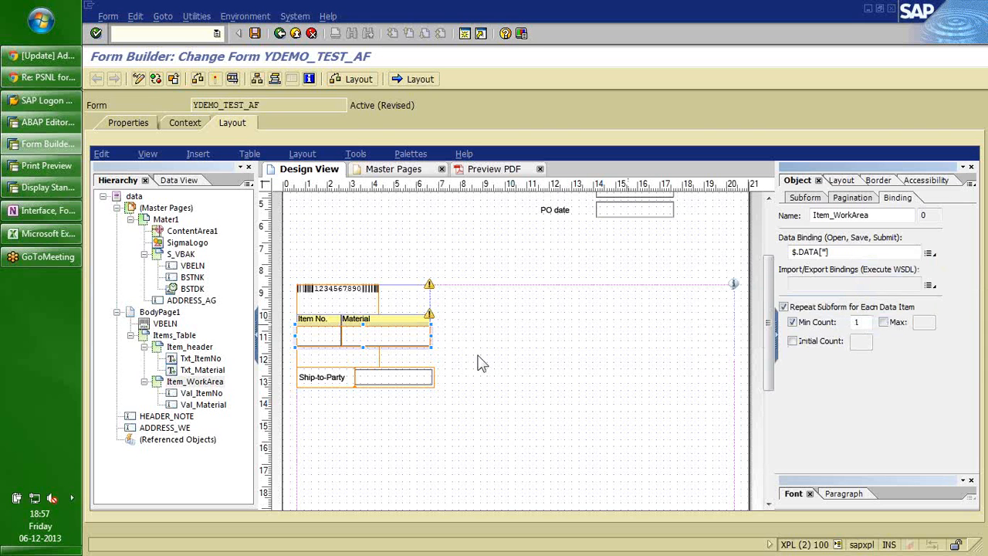
pyautogui.click(200, 394)
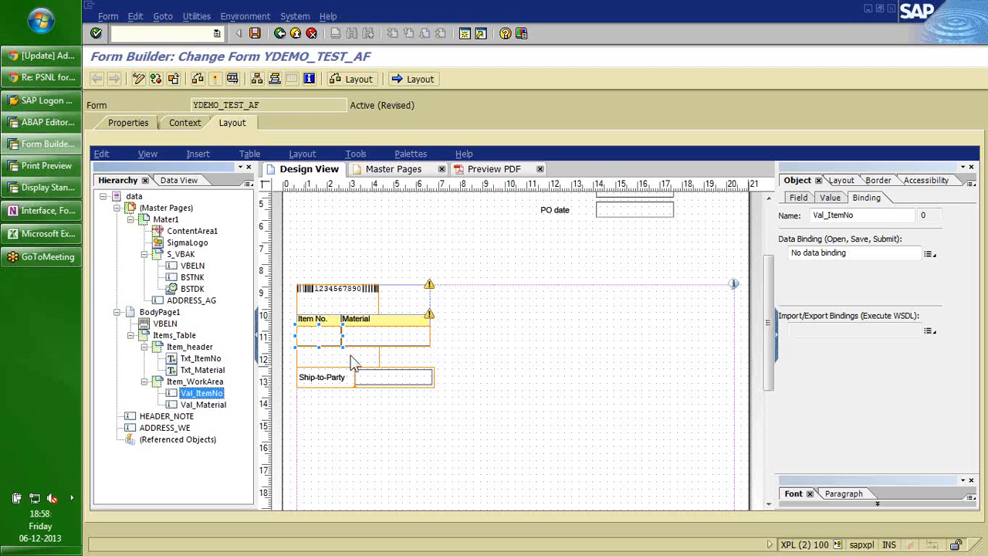
# Bind Val_ItemNo to T_VBAP > DATA > POSNR and confirm the binding property update.
pyautogui.click(930, 255)
pyautogui.moveTo(772, 325)
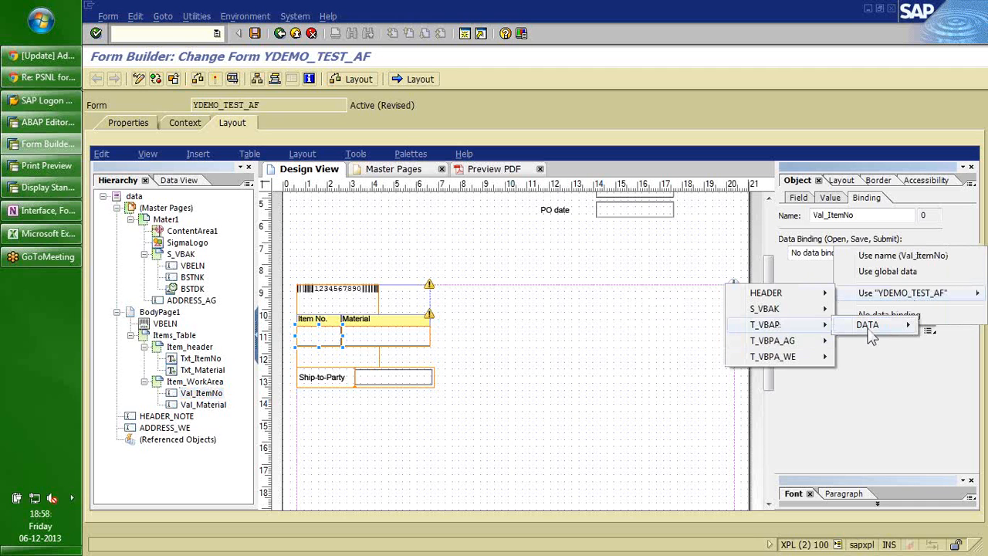
pyautogui.moveTo(870, 334)
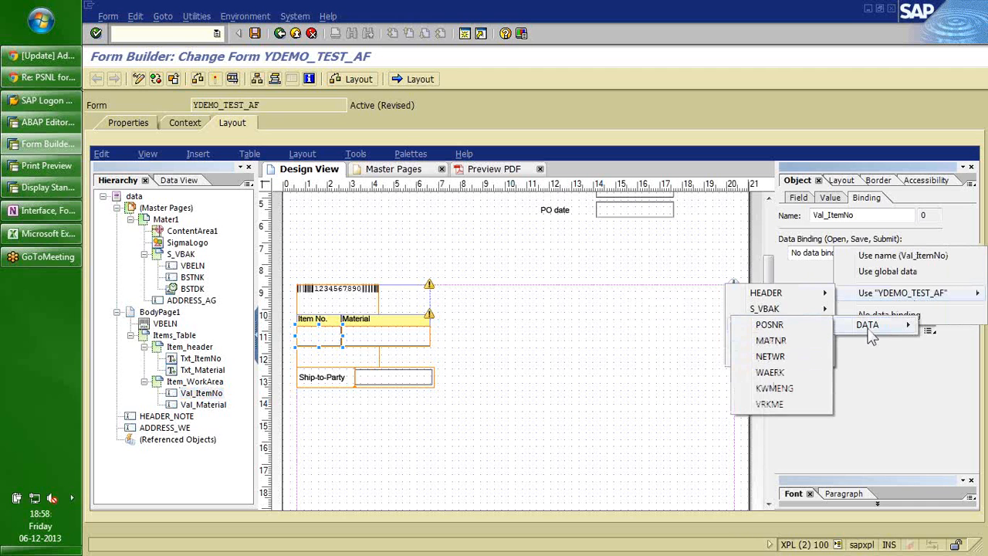
pyautogui.click(769, 325)
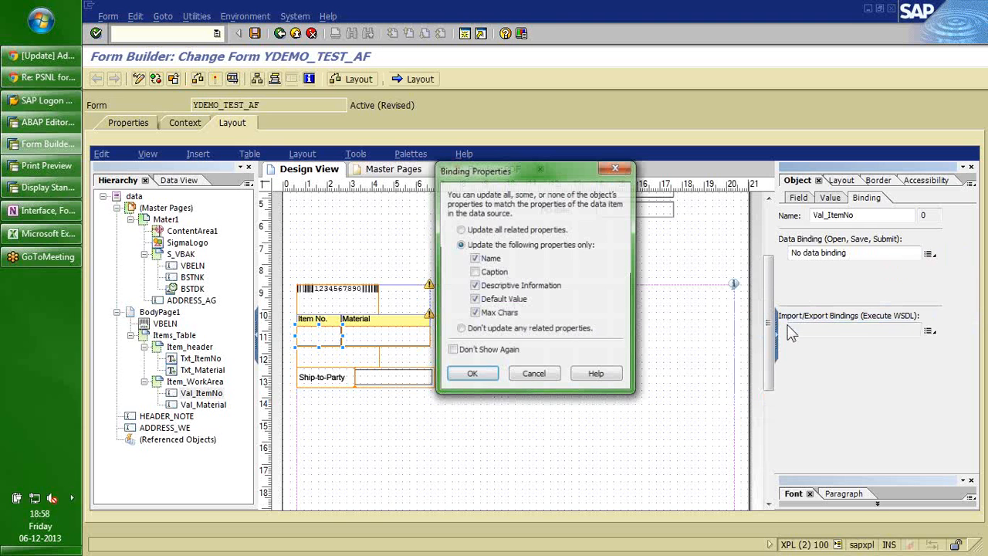
pyautogui.click(471, 376)
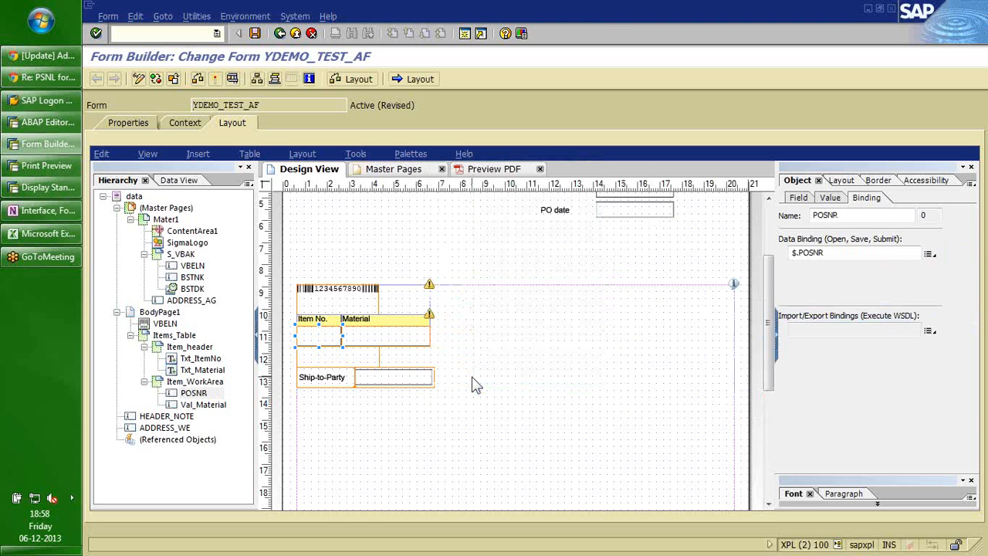
# Bind Val_Material to T_VBAP > DATA > MATNR and check the populated preview rows.
pyautogui.click(210, 403)
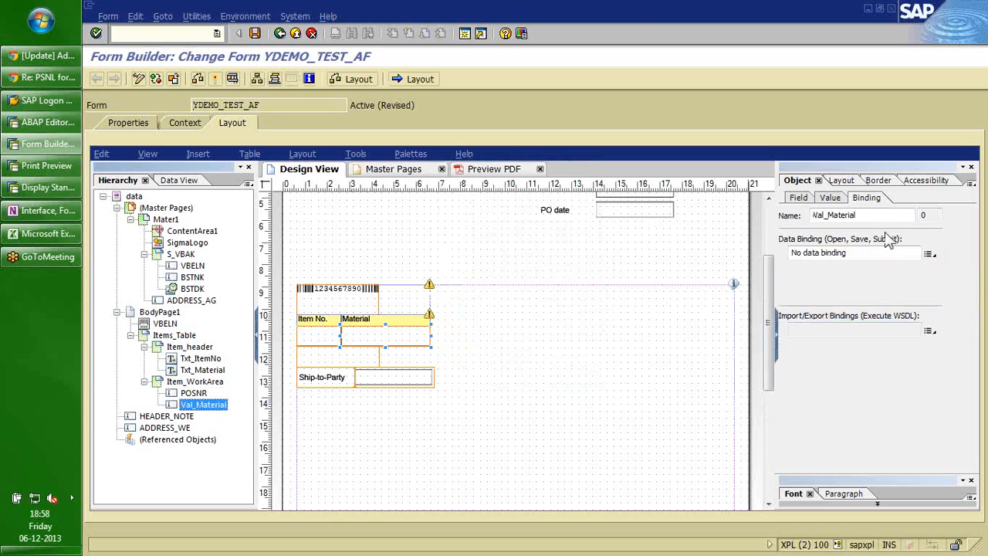
pyautogui.click(928, 254)
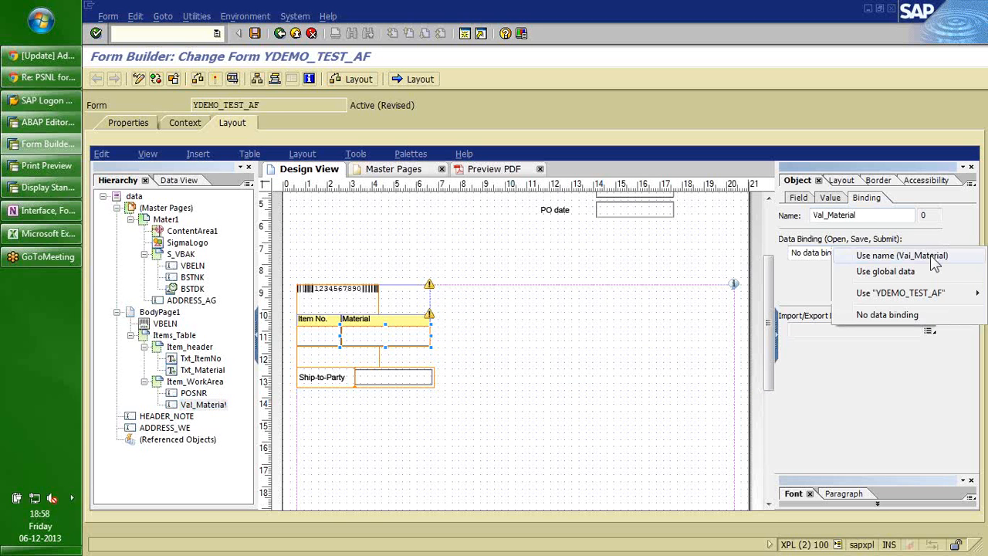
pyautogui.click(917, 301)
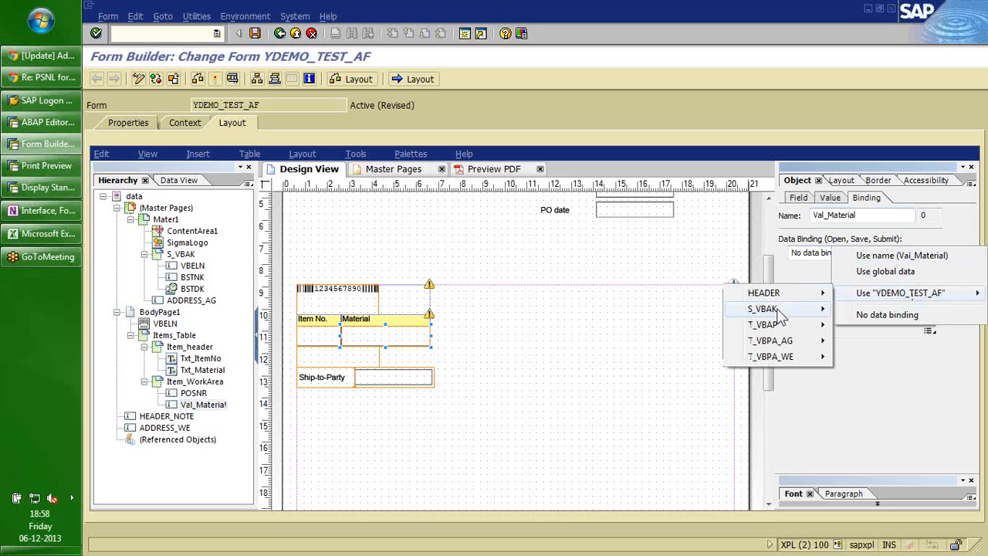
pyautogui.moveTo(772, 324)
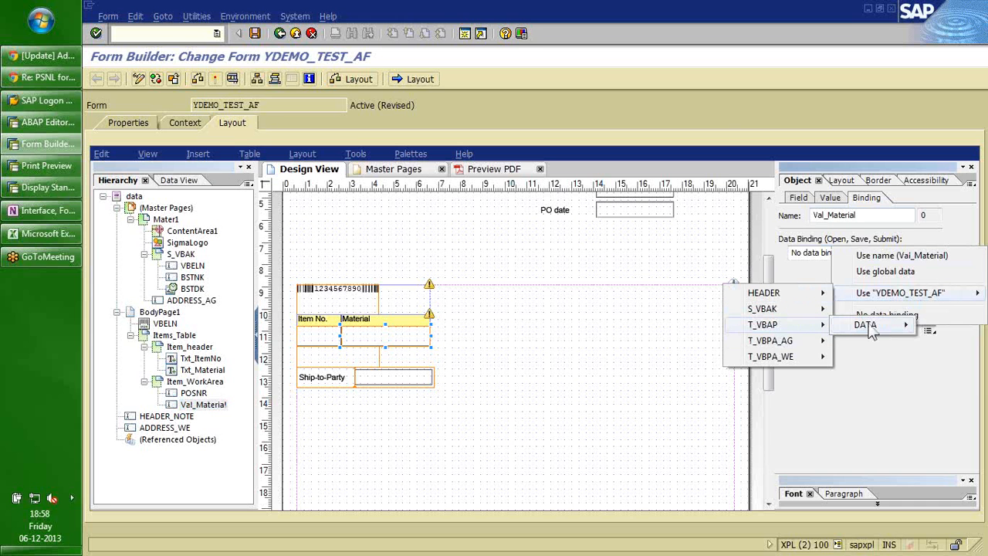
pyautogui.moveTo(871, 330)
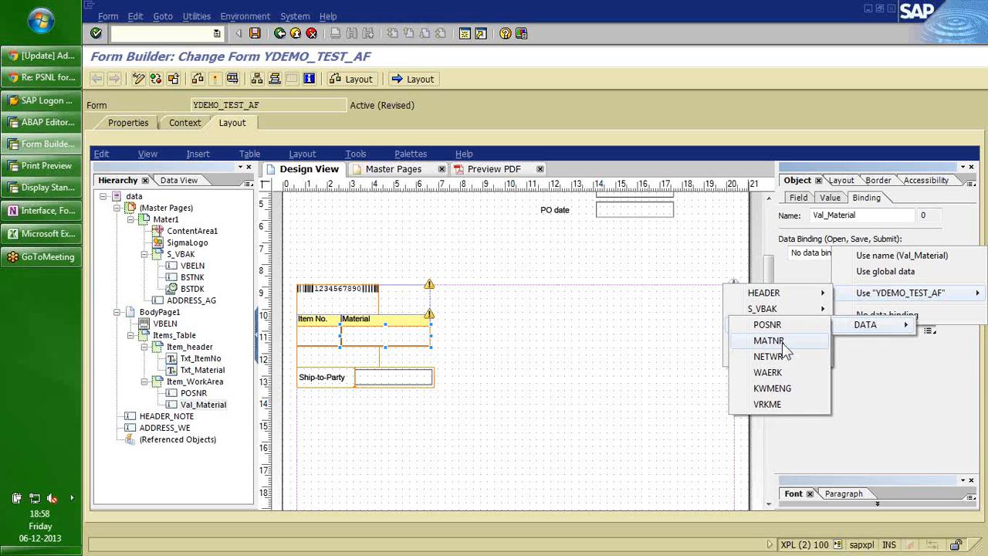
pyautogui.click(769, 341)
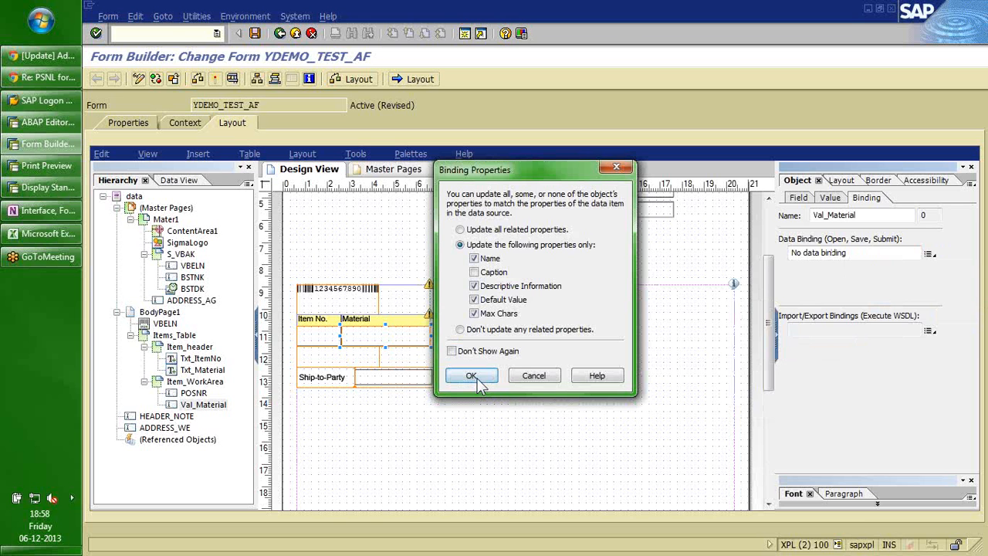
pyautogui.moveTo(966, 243); pyautogui.dragTo(967, 276)
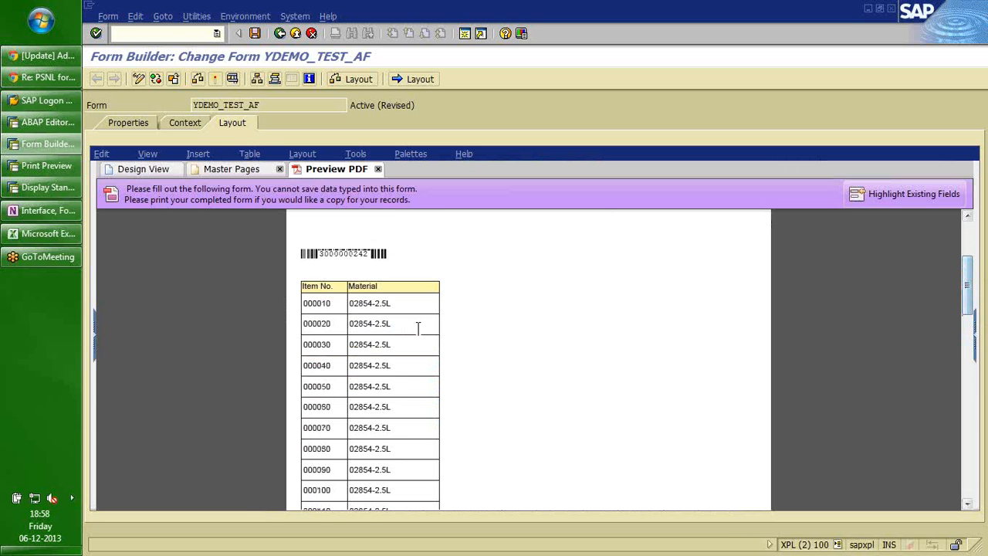
# Scroll through the populated item rows in the PDF preview, then switch back to Design View.
pyautogui.moveTo(376, 287); pyautogui.dragTo(312, 287)
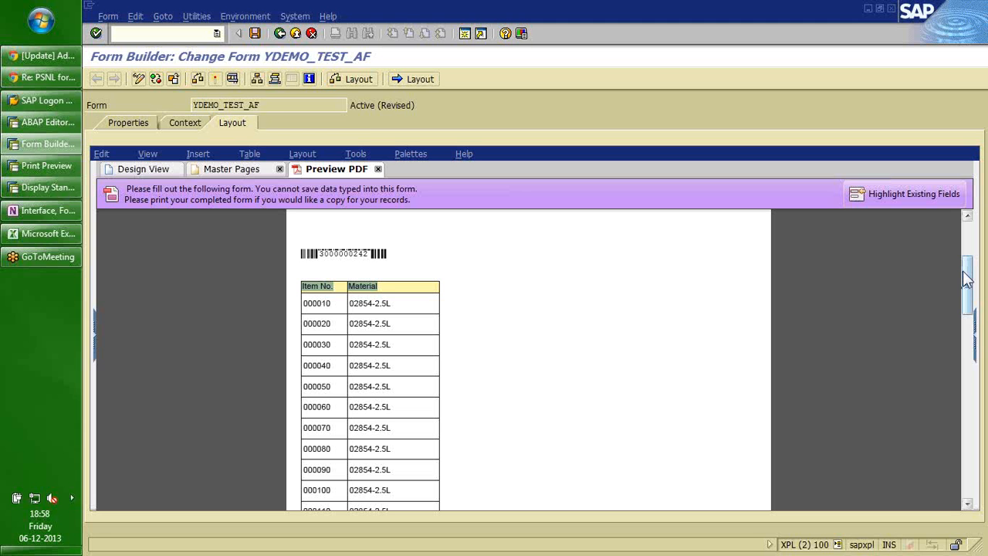
pyautogui.click(133, 172)
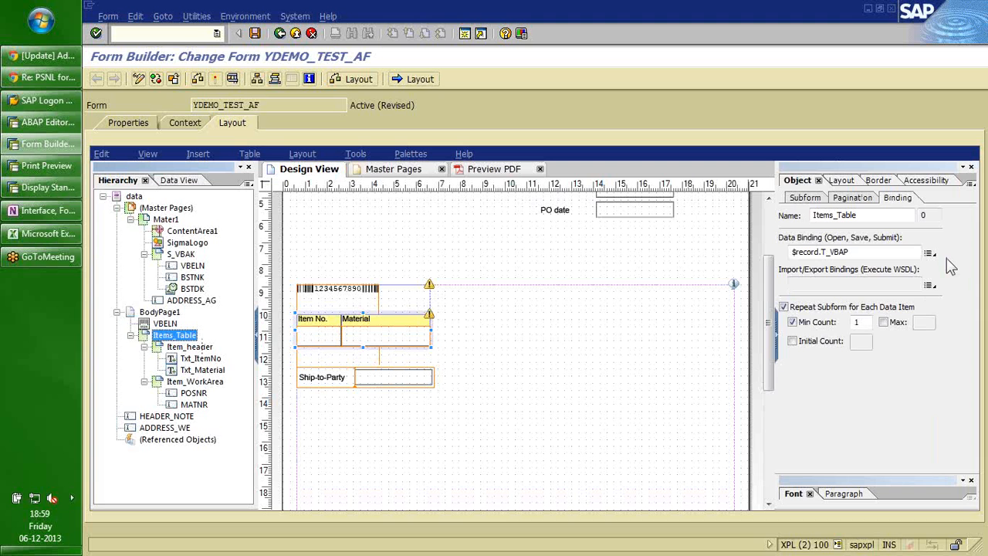
# In Items_Table's Pagination settings, set Overflow Leader to Item_header and leave Overflow Trailer at (None).
pyautogui.click(891, 376)
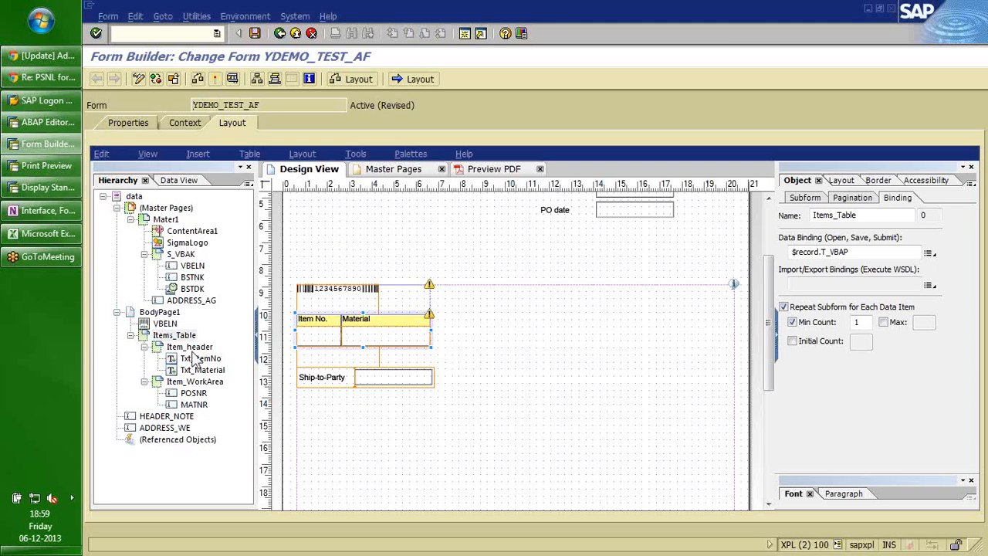
pyautogui.click(173, 337)
pyautogui.click(176, 344)
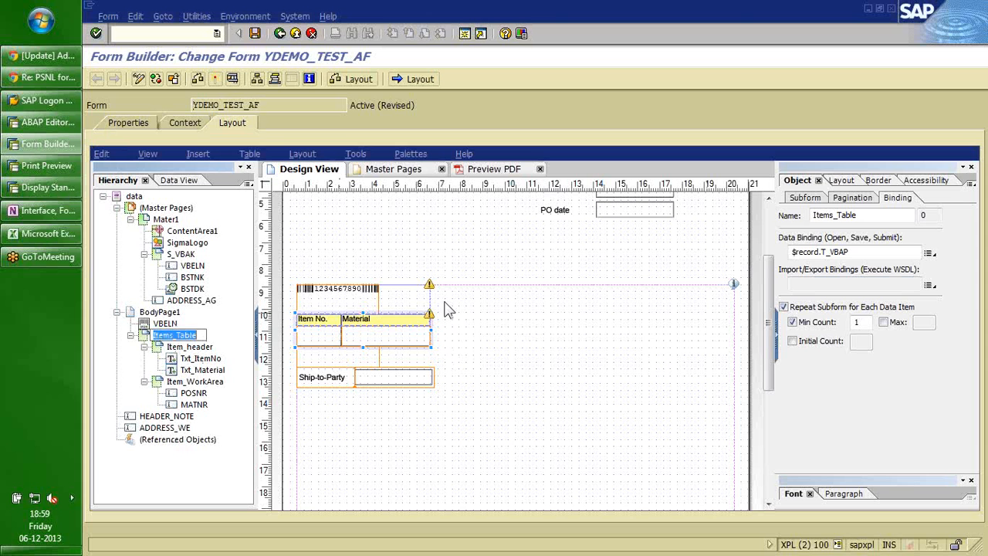
pyautogui.click(851, 199)
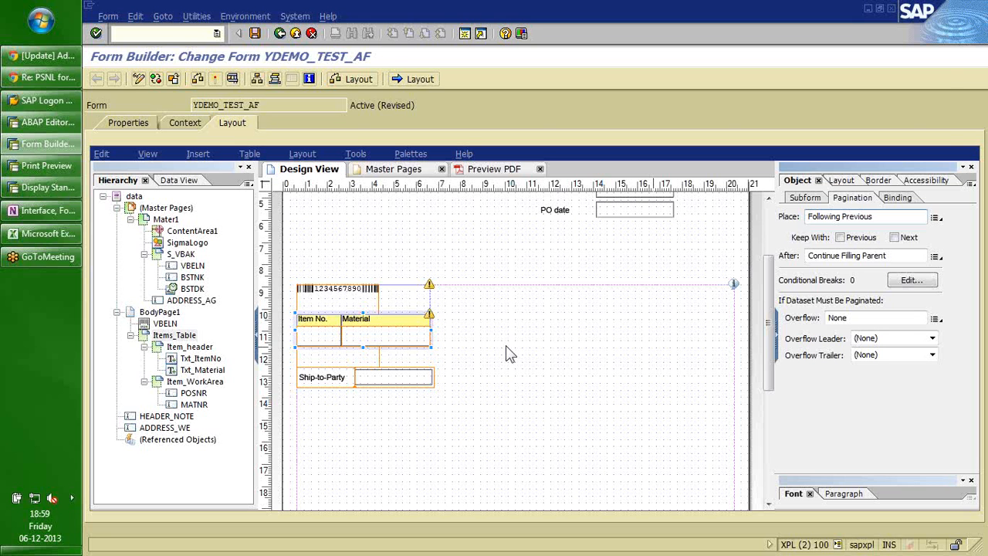
pyautogui.click(176, 337)
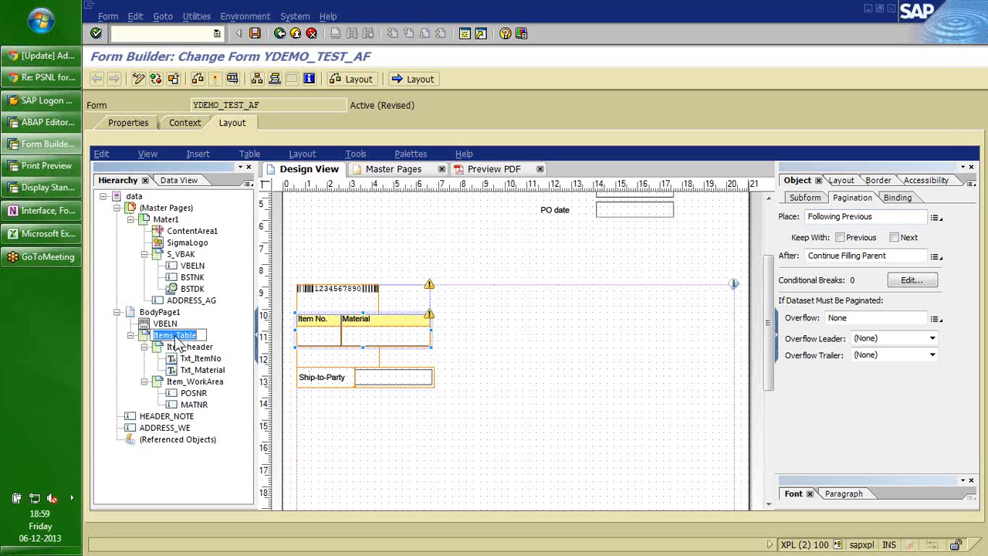
pyautogui.click(176, 338)
pyautogui.press('Escape')
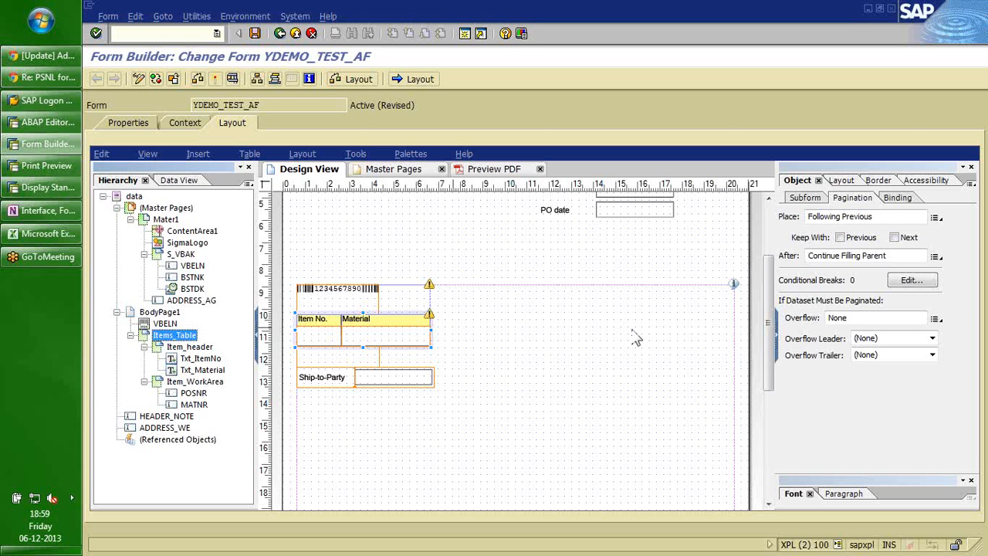
pyautogui.click(933, 338)
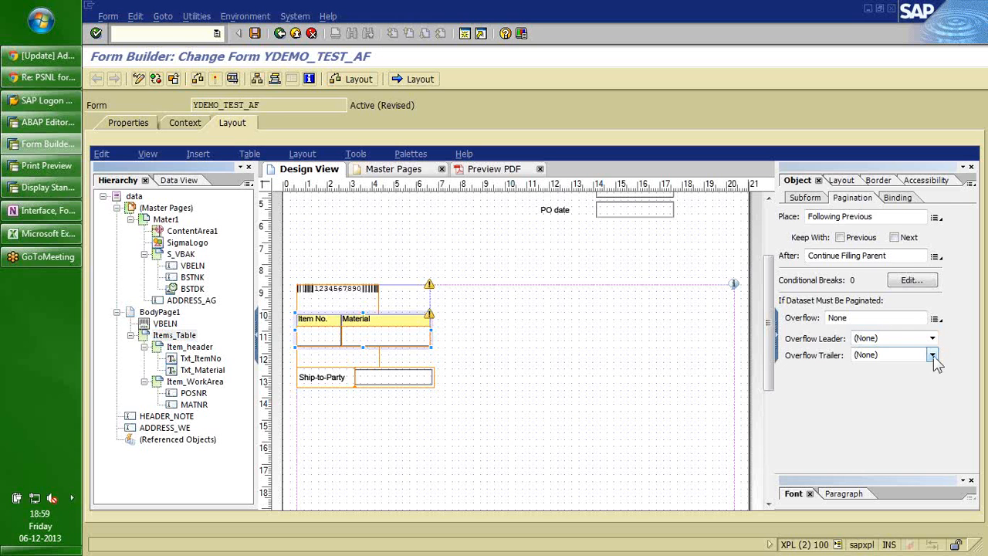
pyautogui.click(932, 356)
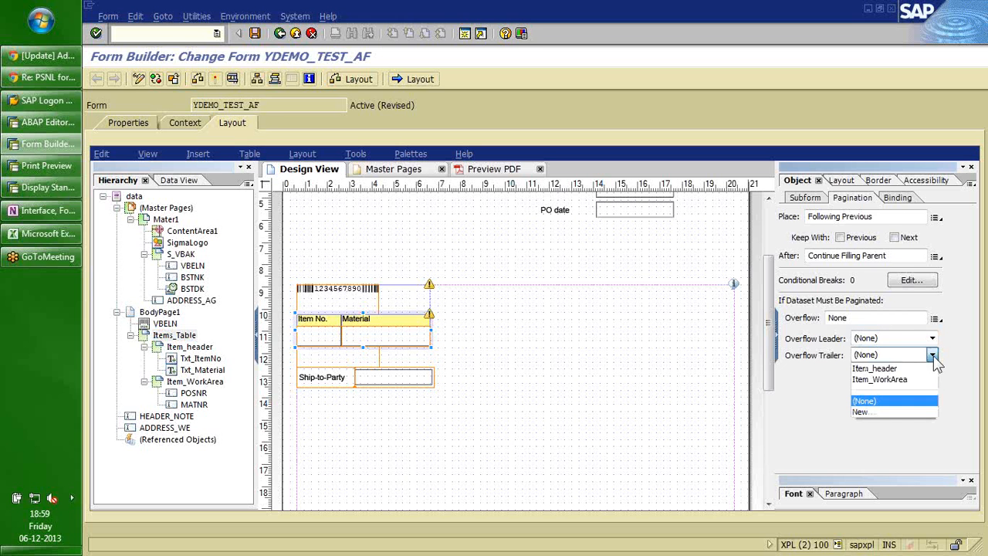
pyautogui.click(816, 387)
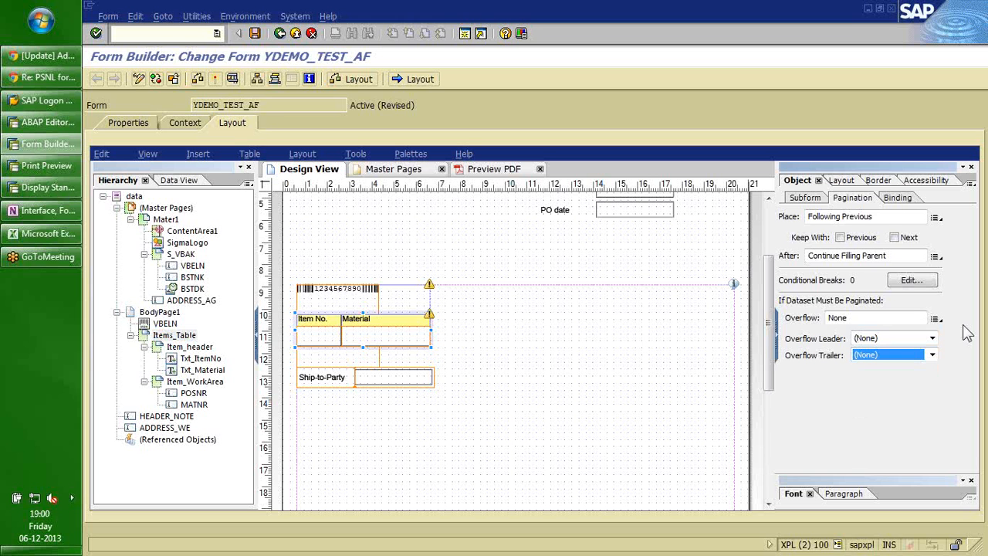
pyautogui.click(932, 338)
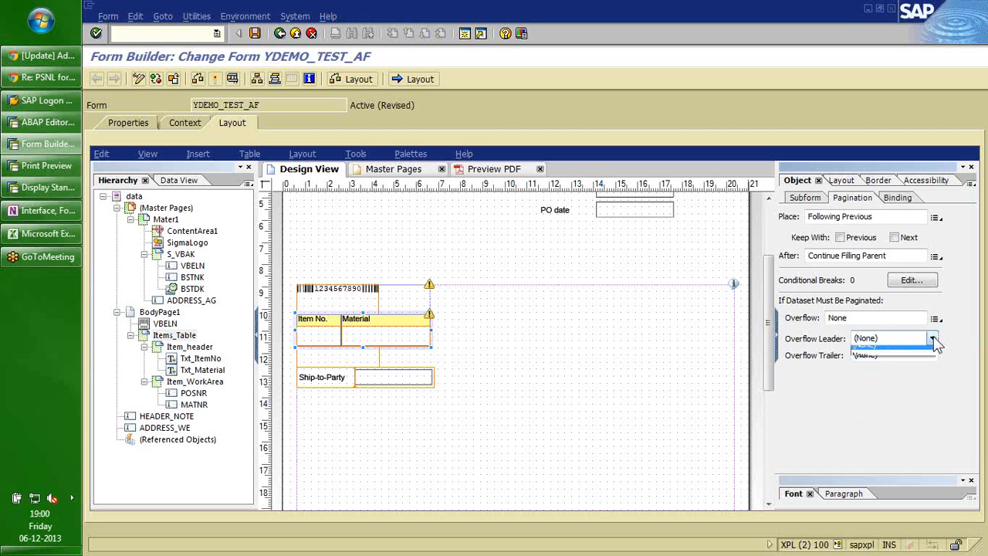
pyautogui.click(906, 355)
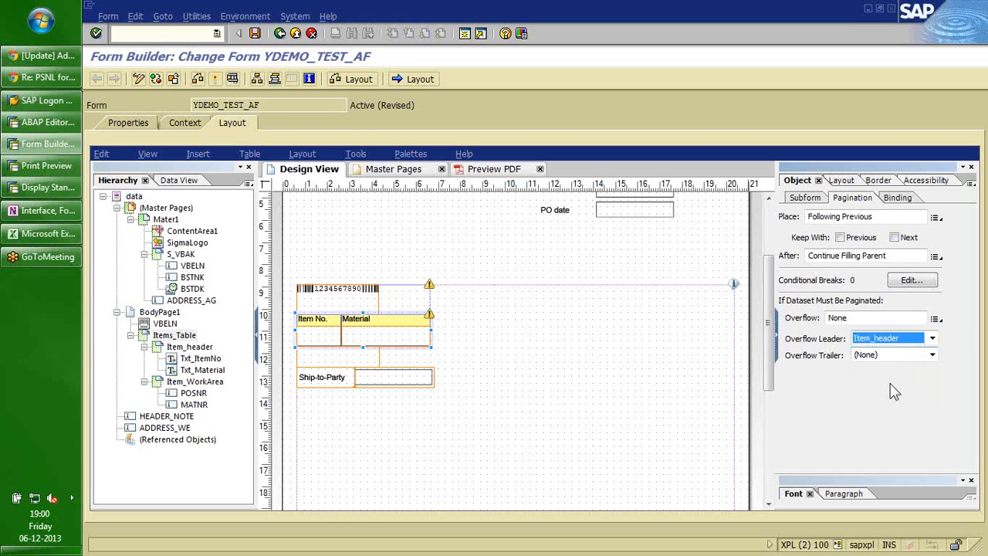
pyautogui.click(492, 171)
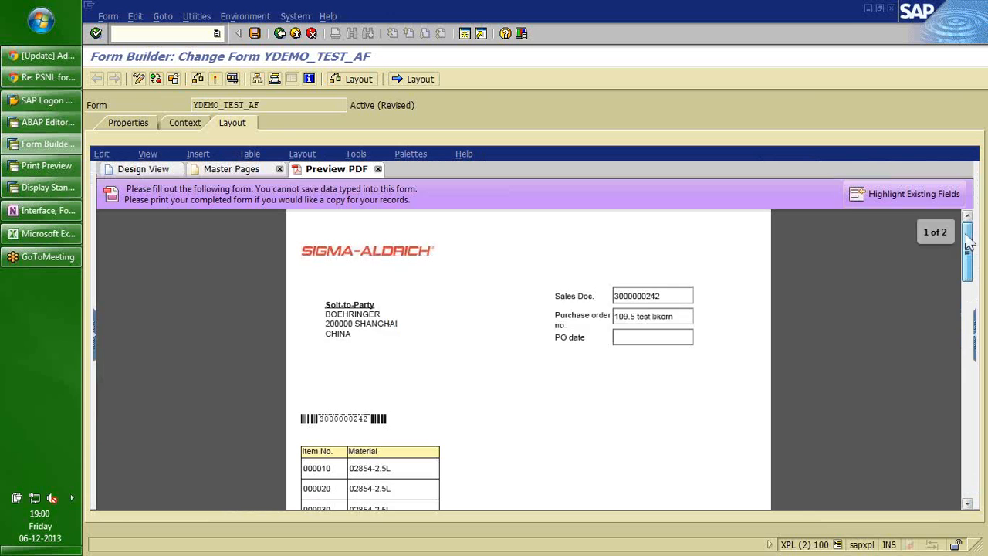
pyautogui.moveTo(968, 243); pyautogui.dragTo(970, 392)
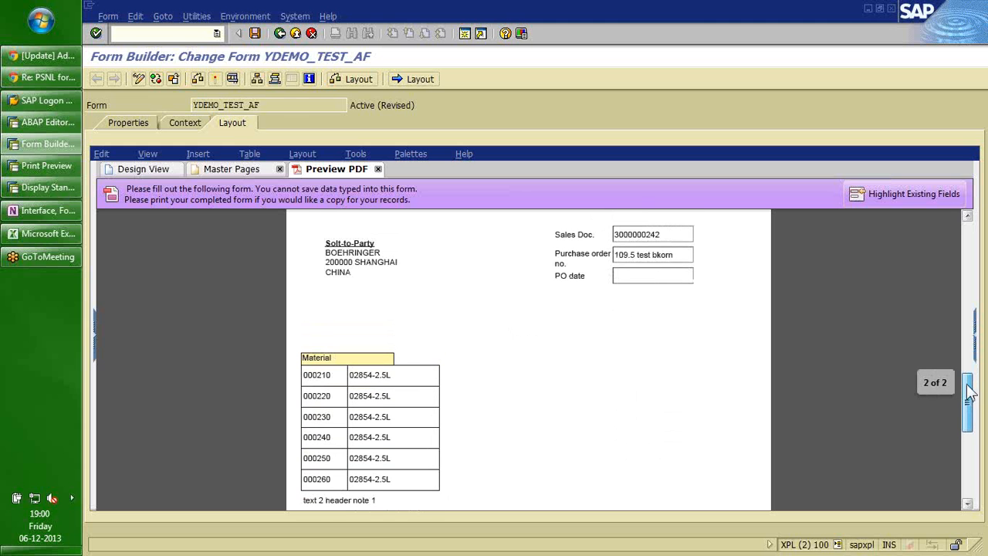
pyautogui.moveTo(970, 392); pyautogui.dragTo(967, 416)
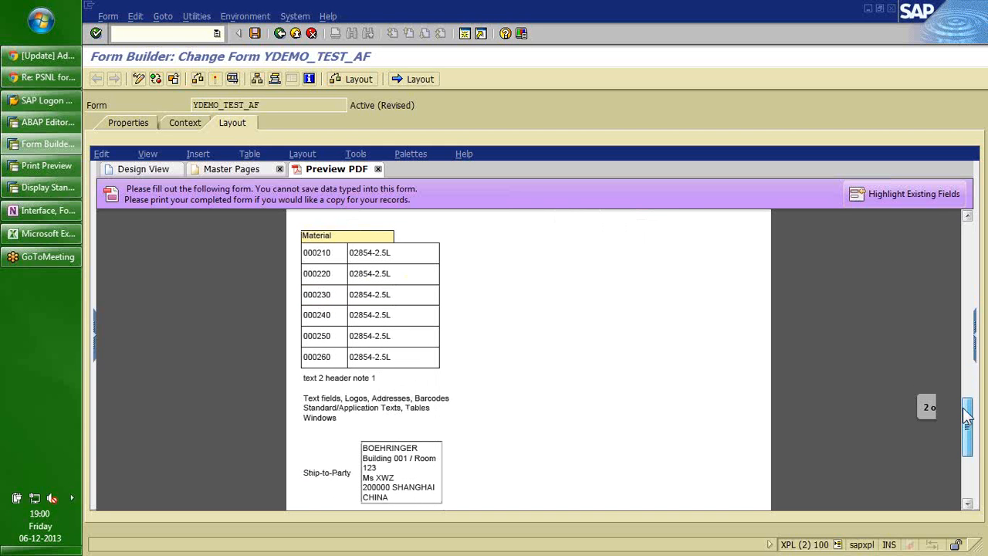
pyautogui.moveTo(967, 415); pyautogui.dragTo(969, 337)
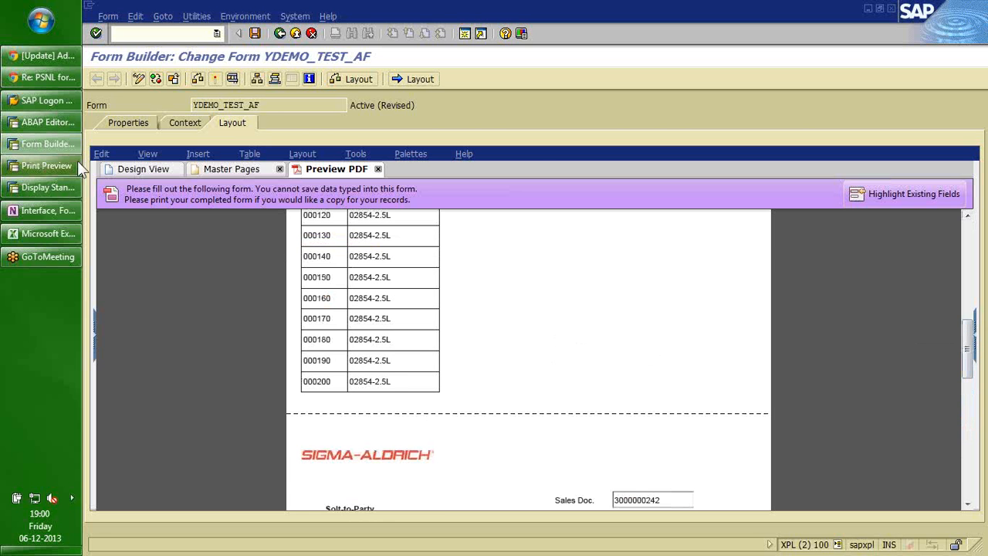
pyautogui.click(143, 168)
pyautogui.click(491, 370)
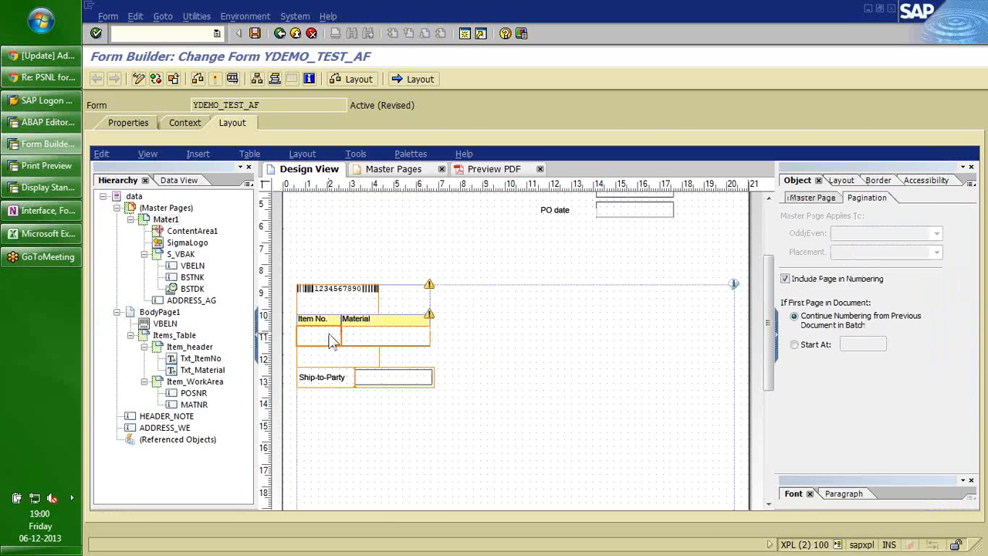
# Select the Item No. field and activate form YDEMO_TEST_AF with the Activate button.
pyautogui.click(330, 340)
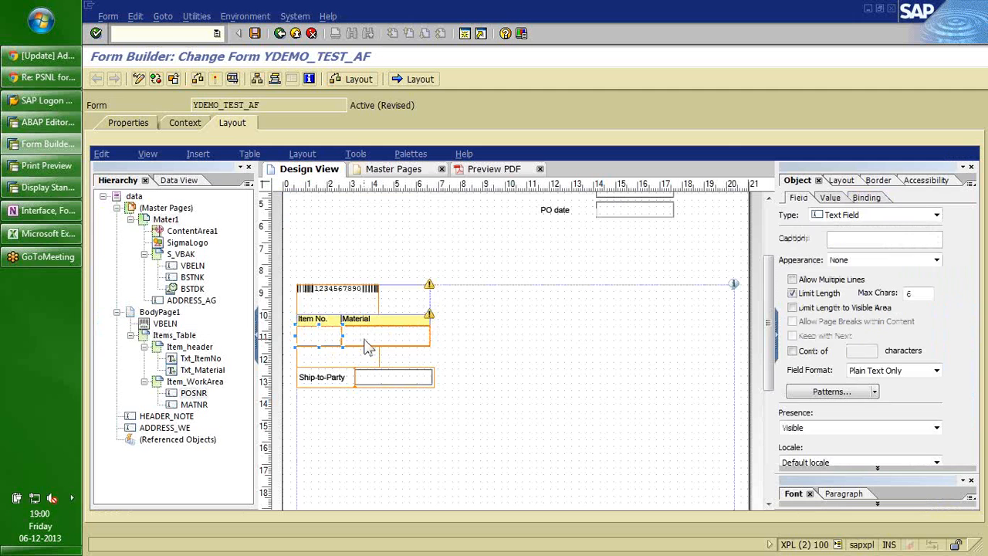
pyautogui.click(232, 78)
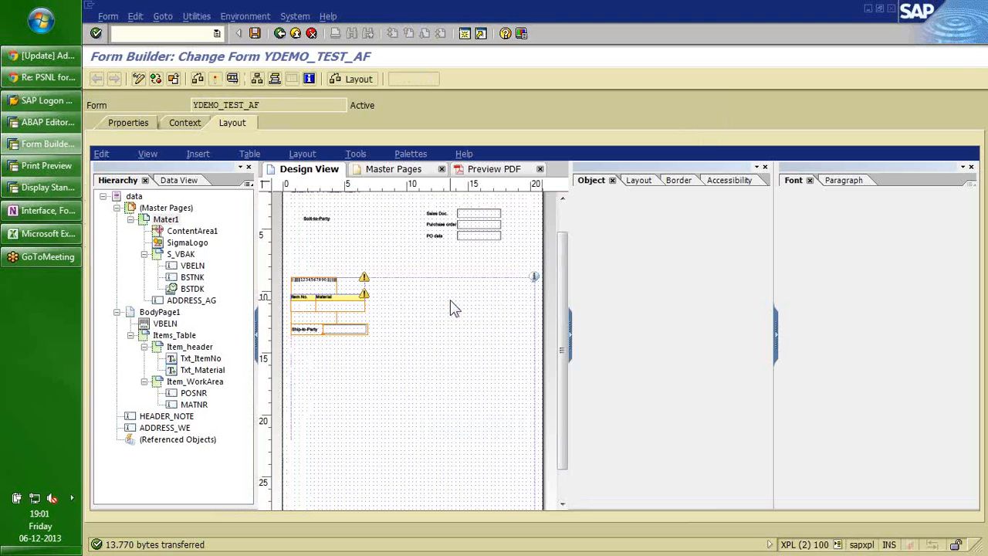
# Select Items_Table, then Item_header, to show Item_header's Pagination settings.
pyautogui.click(176, 336)
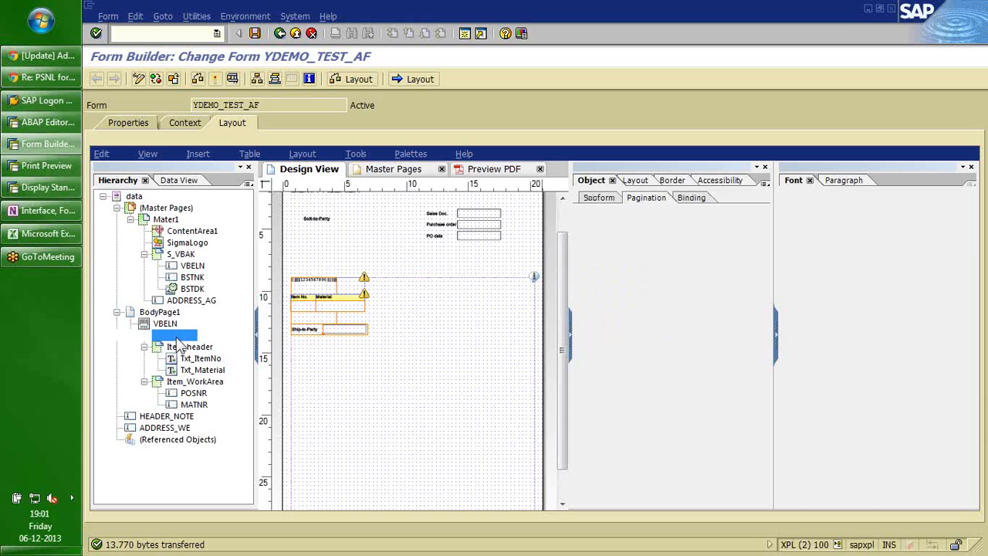
pyautogui.click(183, 348)
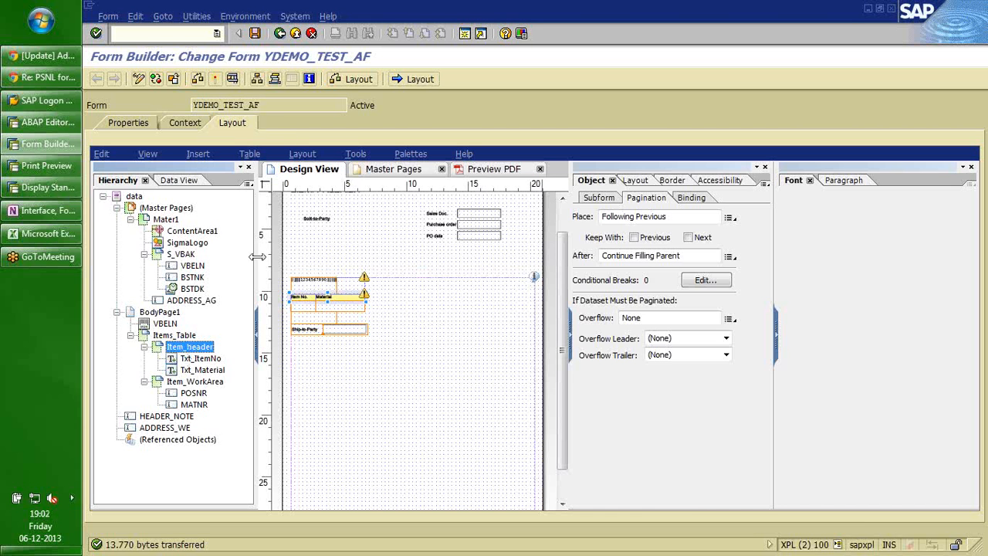
# Drag T_VBAP from Data View below Ship-to-Party, then collapse the unused data and hierarchy nodes.
pyautogui.click(179, 182)
pyautogui.moveTo(152, 299); pyautogui.dragTo(332, 376)
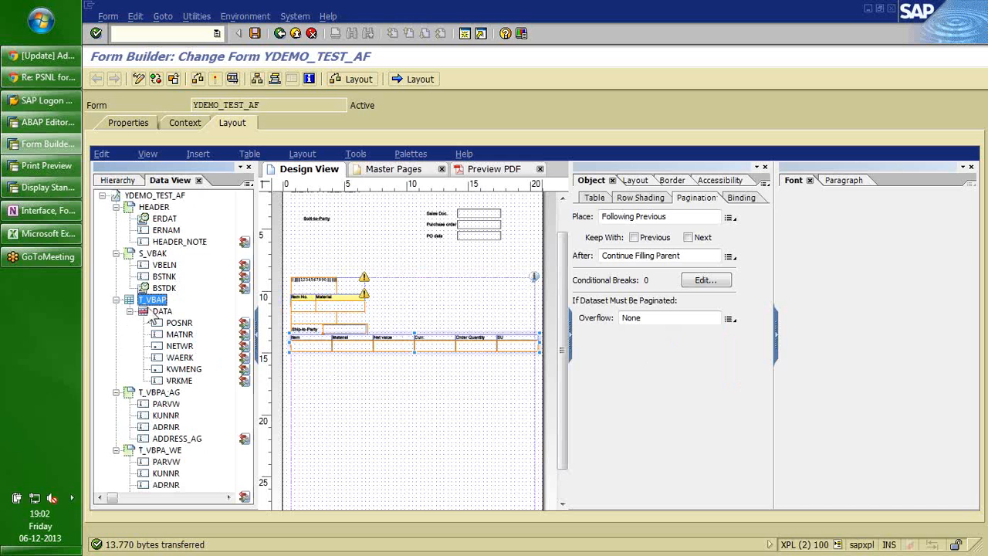
pyautogui.doubleClick(158, 312)
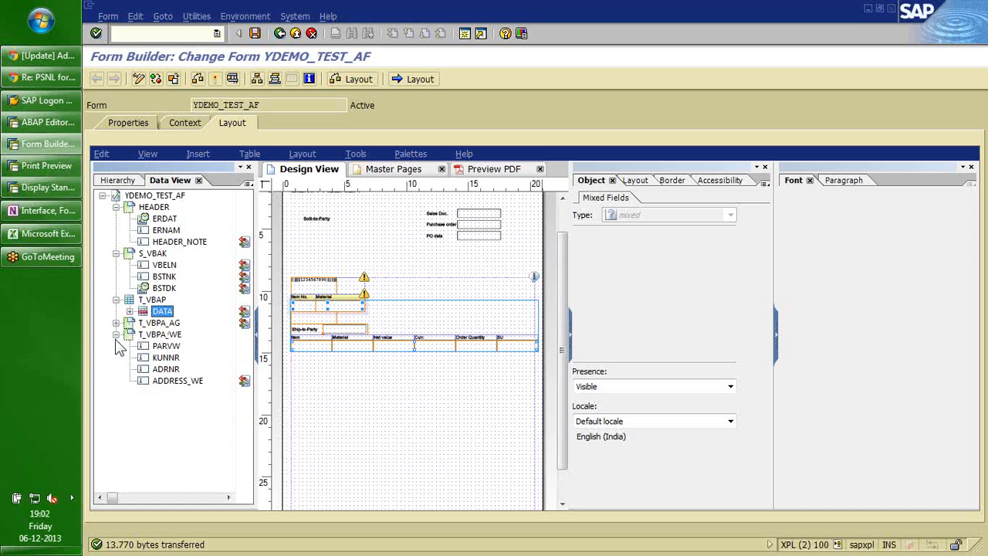
pyautogui.click(116, 335)
pyautogui.click(116, 253)
pyautogui.click(116, 207)
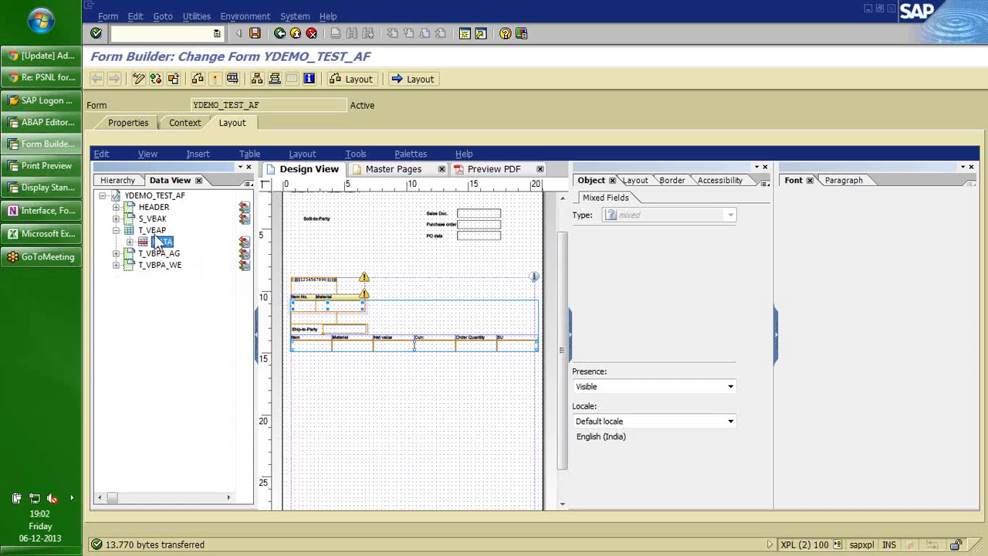
pyautogui.click(152, 231)
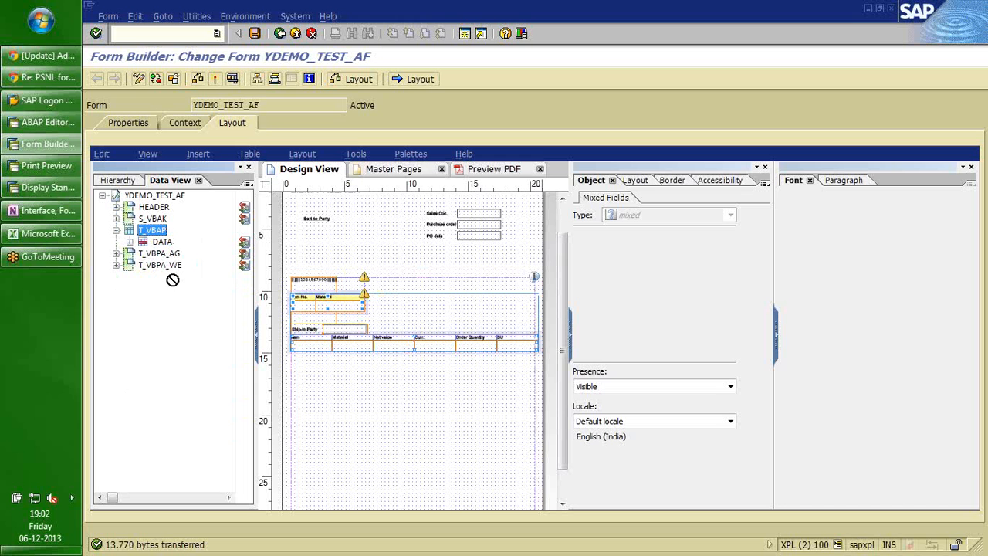
pyautogui.click(114, 182)
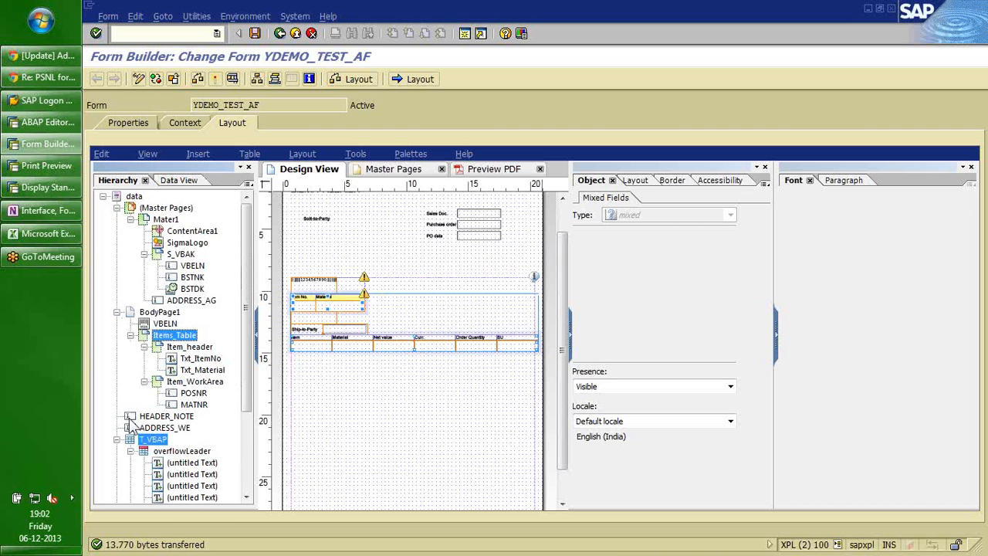
pyautogui.click(131, 336)
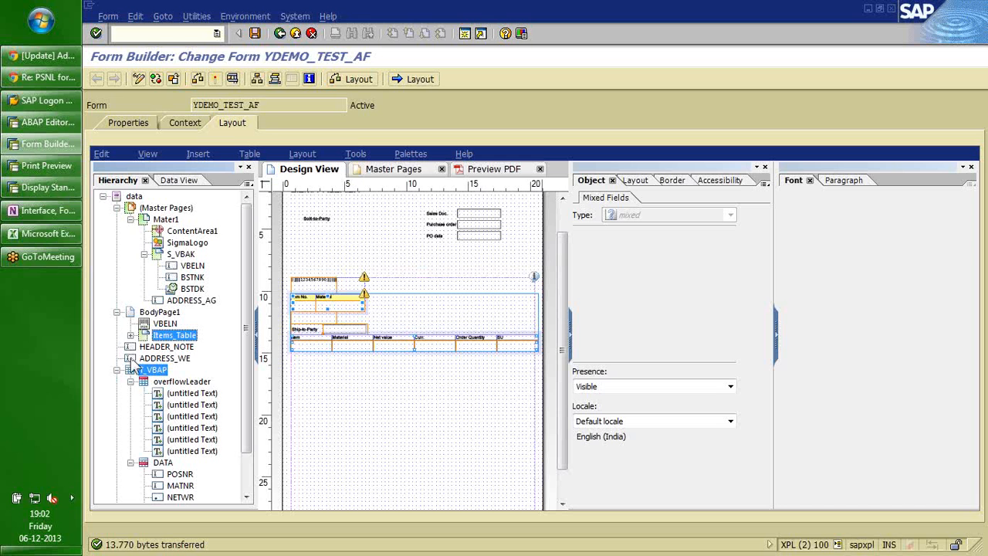
pyautogui.click(117, 209)
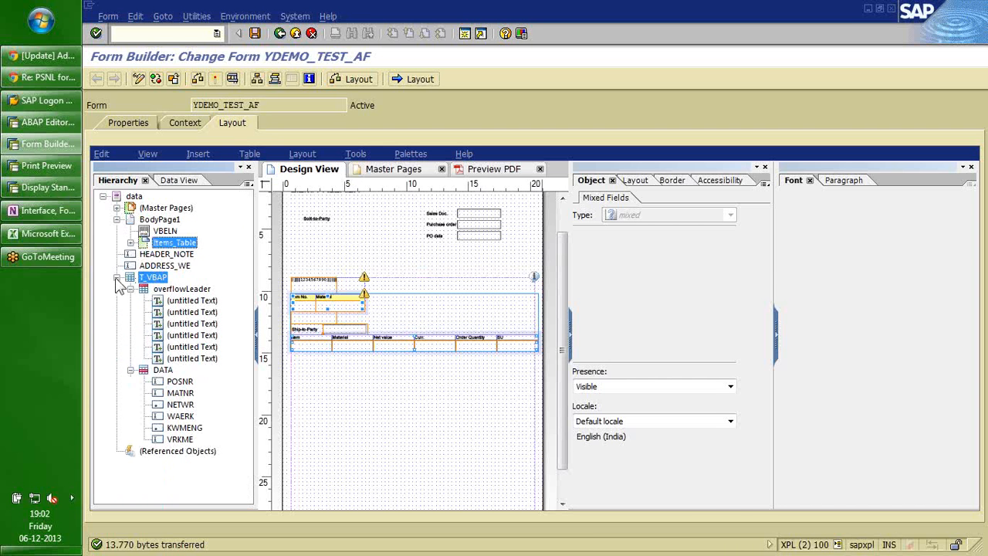
# Check T_VBAP's overflowLeader, DATA and last header text nodes, then view Mater1's Pagination settings.
pyautogui.click(179, 290)
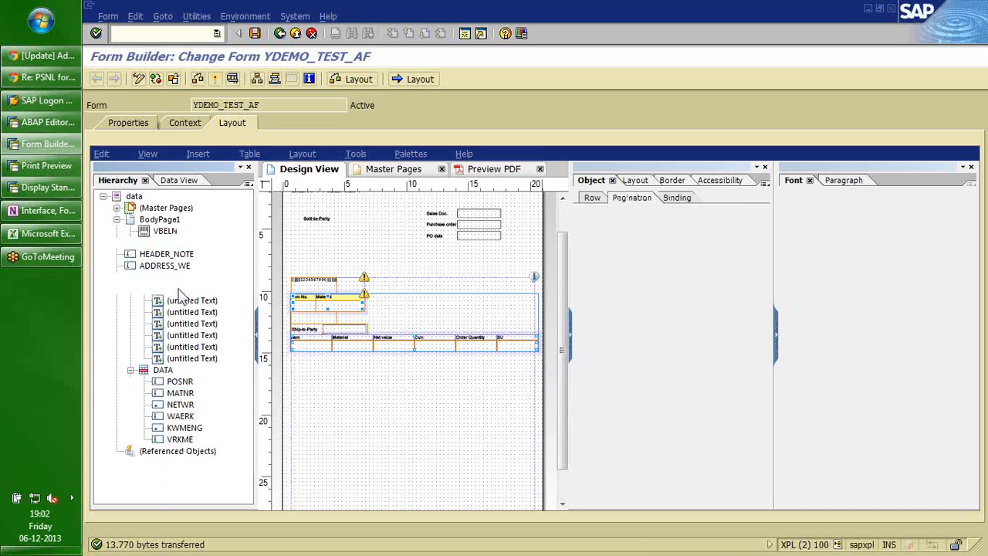
pyautogui.click(163, 370)
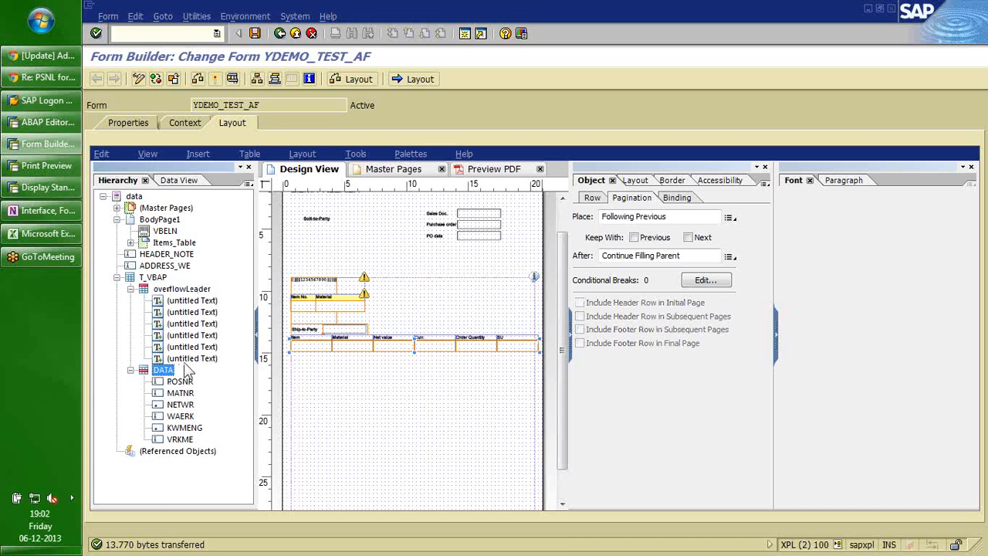
pyautogui.click(186, 362)
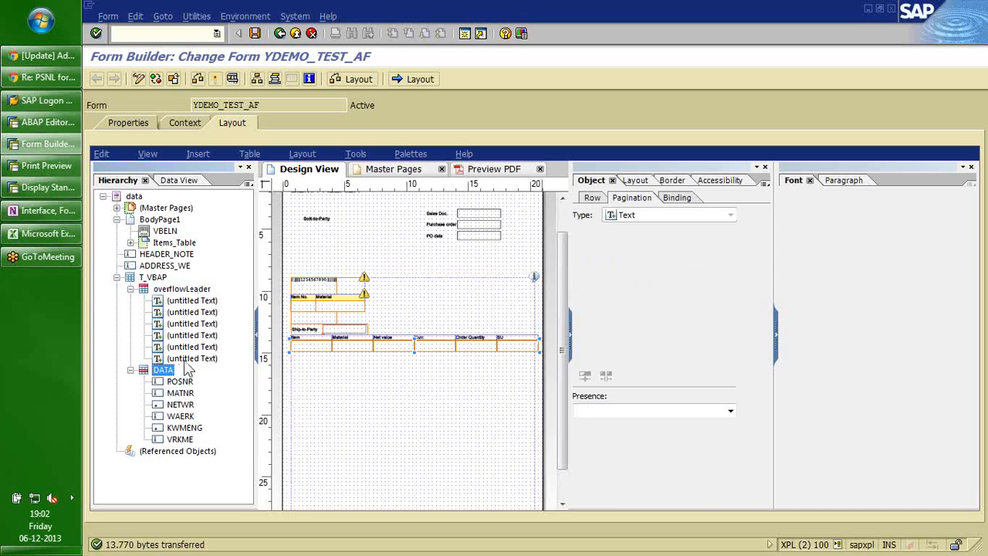
pyautogui.rightClick(186, 365)
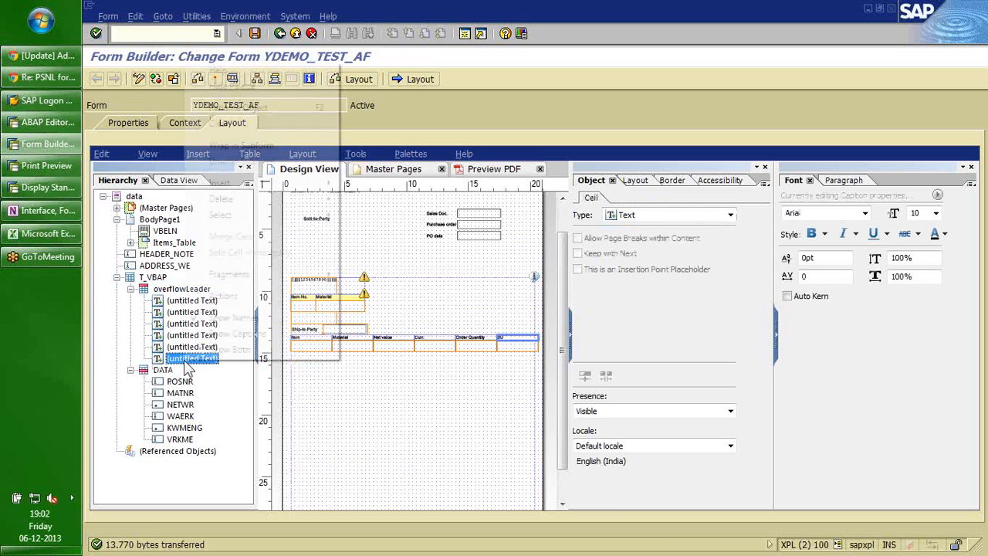
pyautogui.moveTo(240, 188)
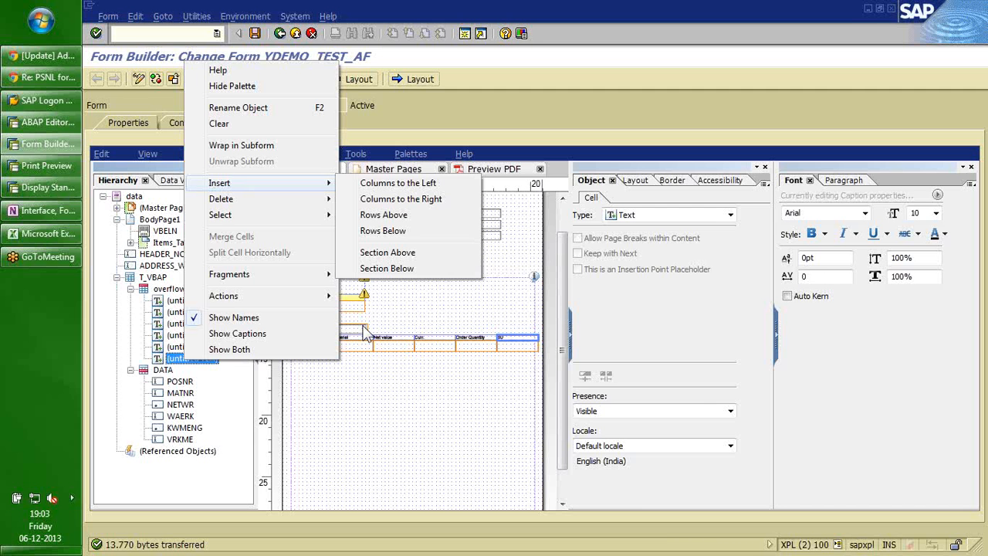
pyautogui.click(367, 403)
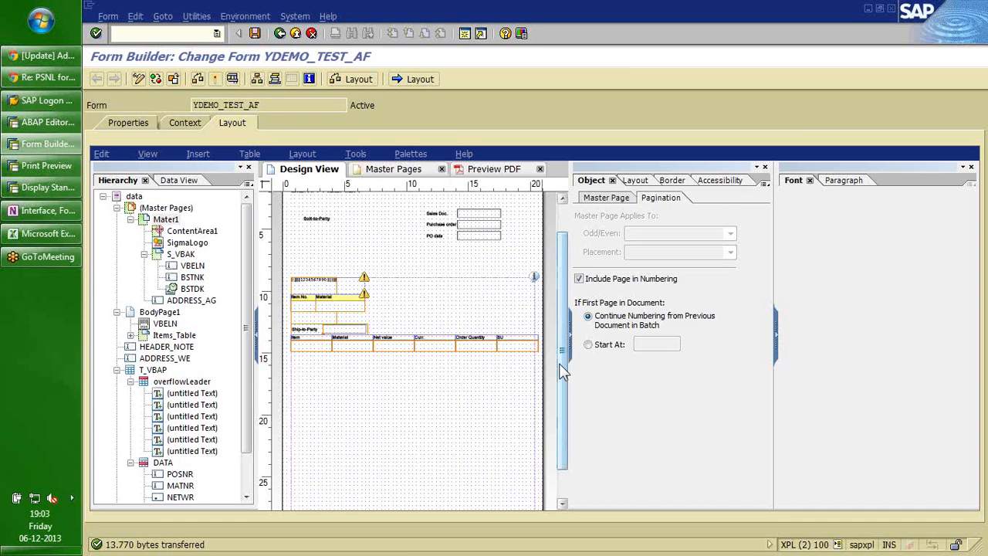
# Check the MATNR field's Insert menu, deselect it, and zoom in on the T_VBAP table columns.
pyautogui.scroll(-1, 561, 382)
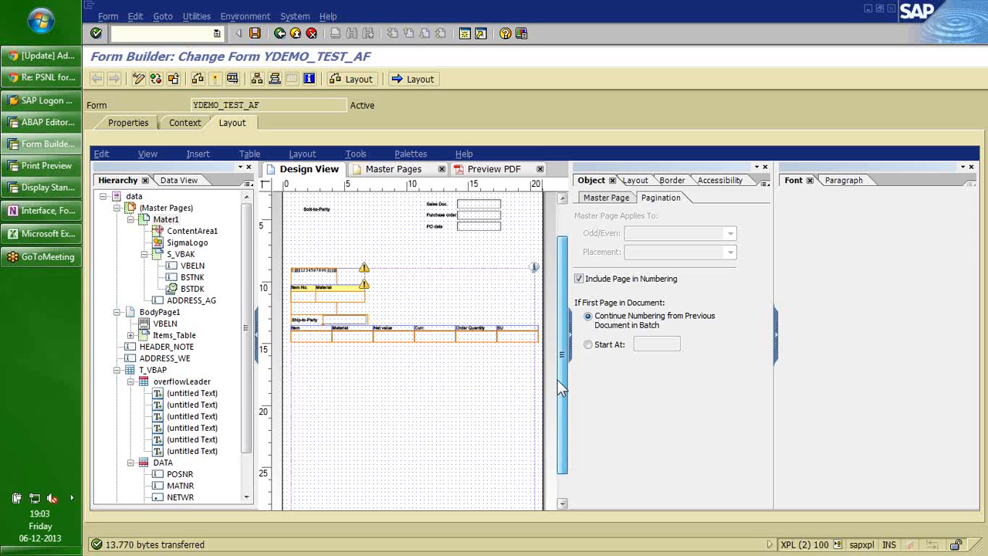
pyautogui.scroll(-3, 561, 389)
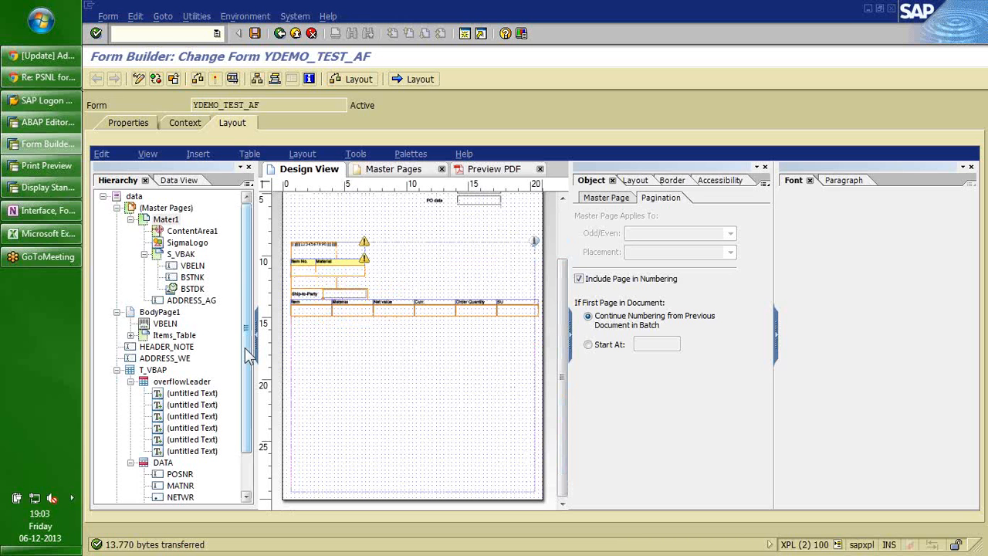
pyautogui.moveTo(246, 352); pyautogui.dragTo(246, 392)
pyautogui.rightClick(177, 440)
pyautogui.moveTo(253, 274)
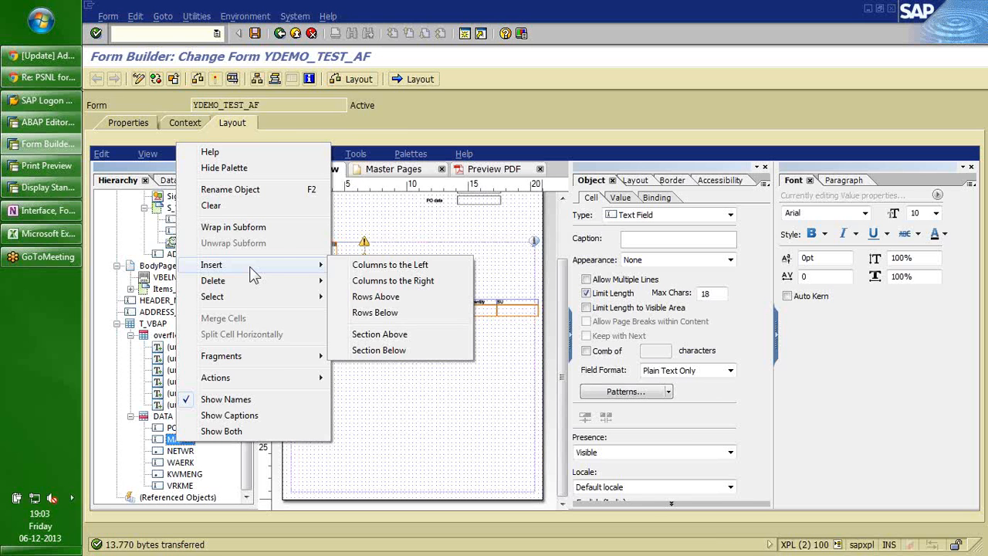
pyautogui.click(175, 443)
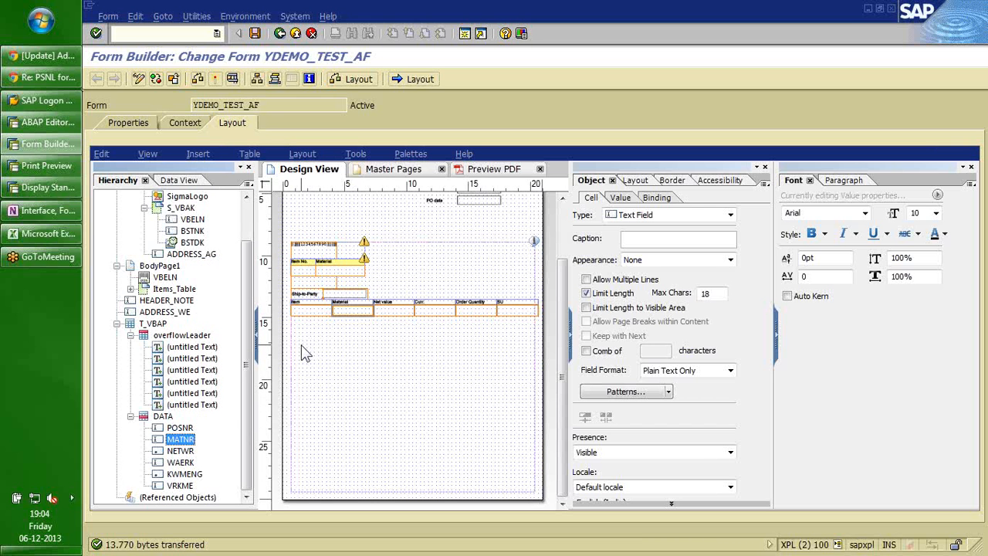
pyautogui.click(348, 345)
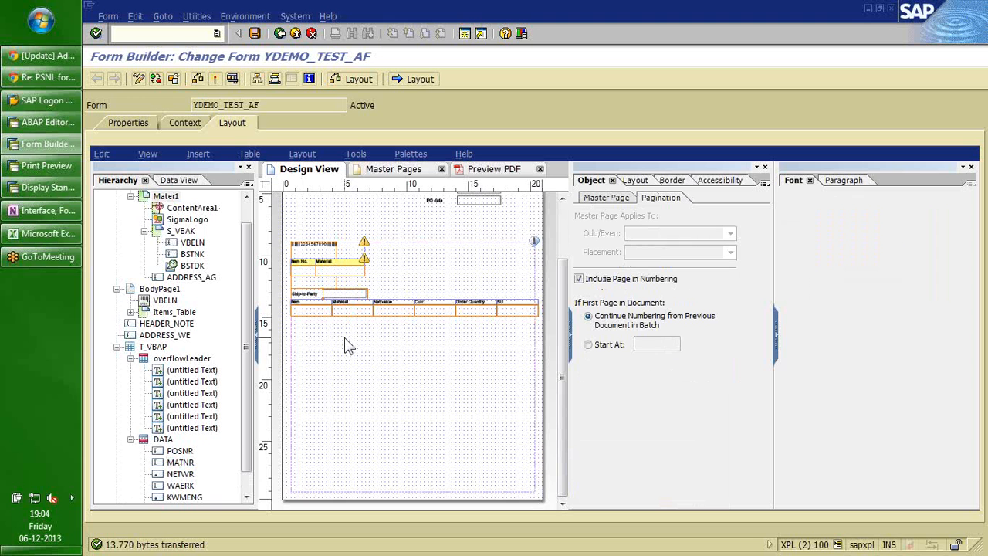
pyautogui.scroll(2, 345, 338)
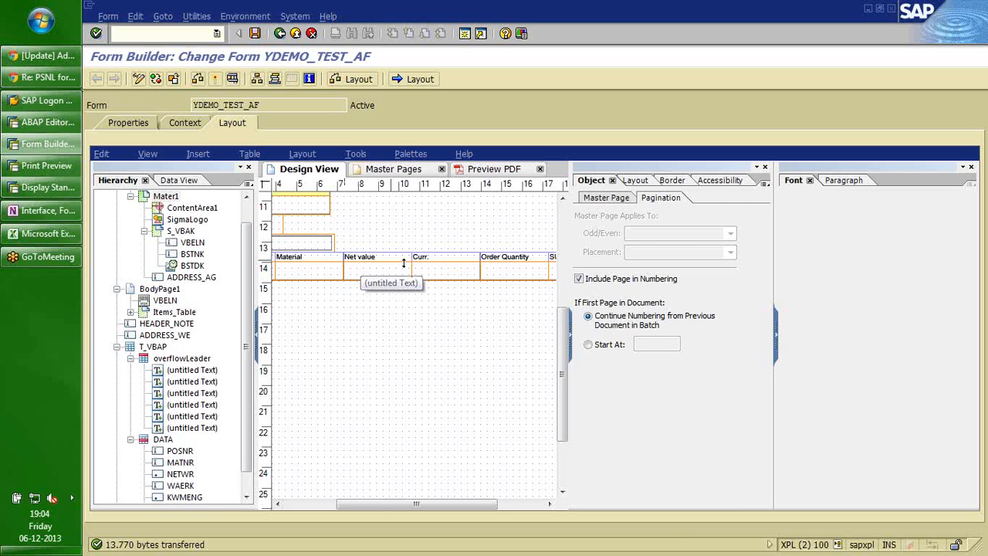
pyautogui.moveTo(425, 506); pyautogui.dragTo(374, 510)
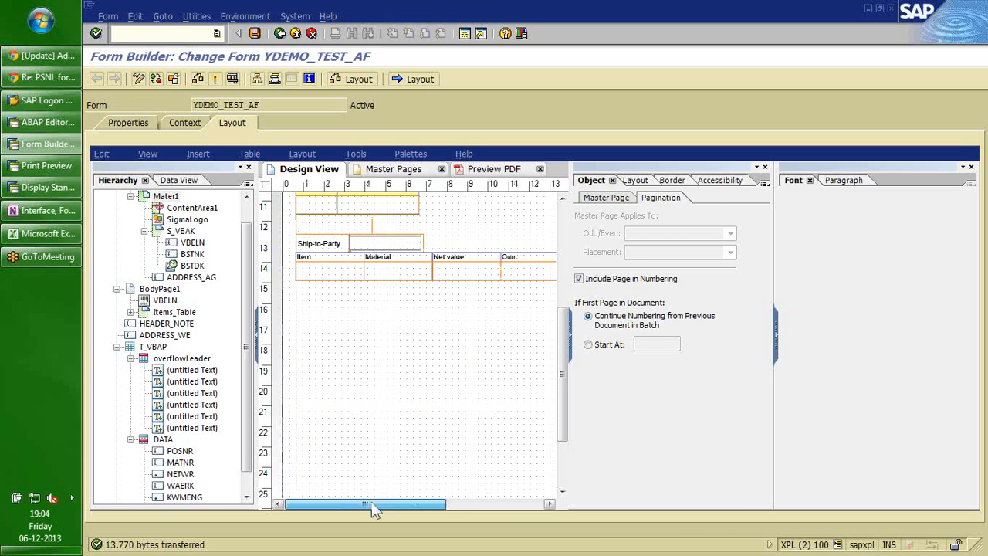
pyautogui.moveTo(374, 510)
pyautogui.mouseDown()
pyautogui.moveTo(404, 514)
pyautogui.moveTo(382, 506)
pyautogui.mouseUp()
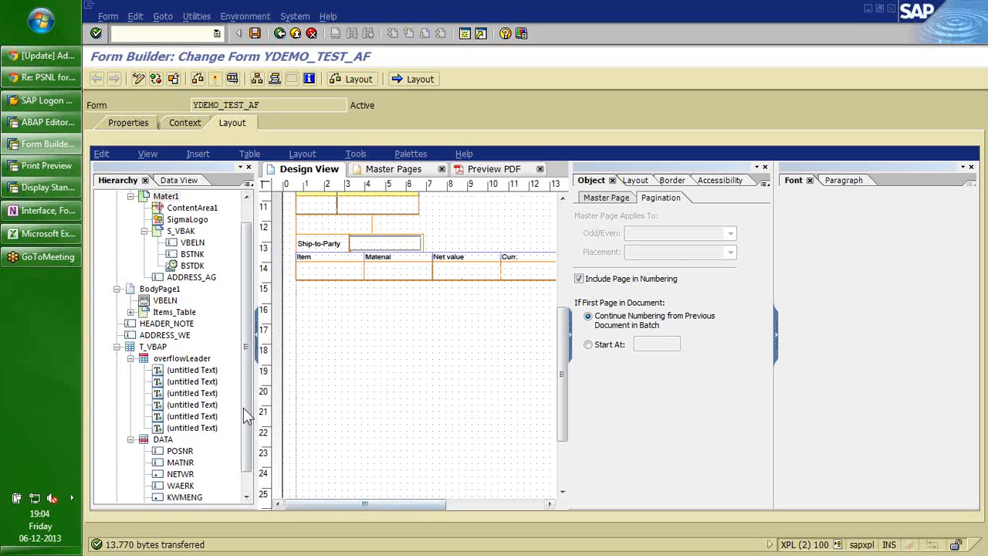
pyautogui.moveTo(245, 417); pyautogui.dragTo(249, 452)
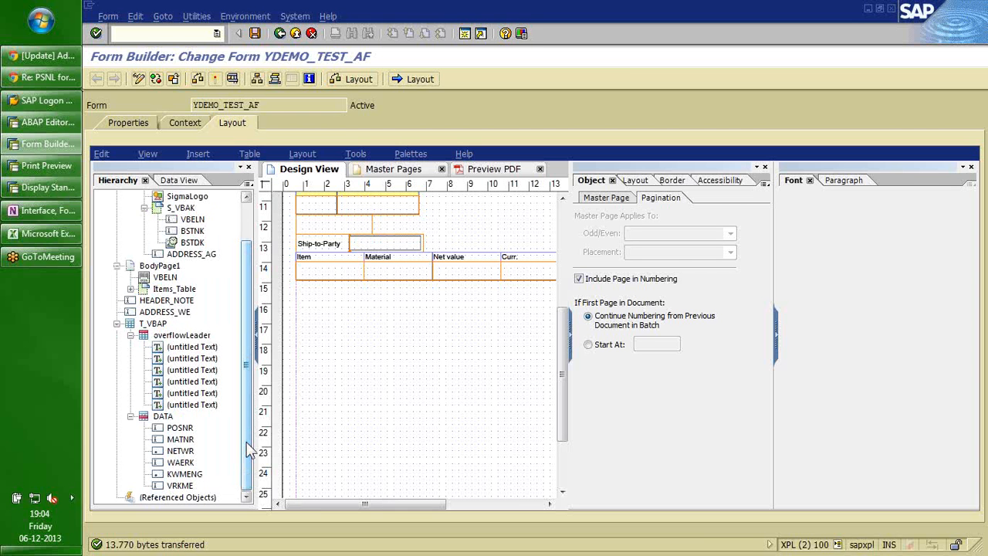
pyautogui.click(179, 452)
pyautogui.rightClick(174, 453)
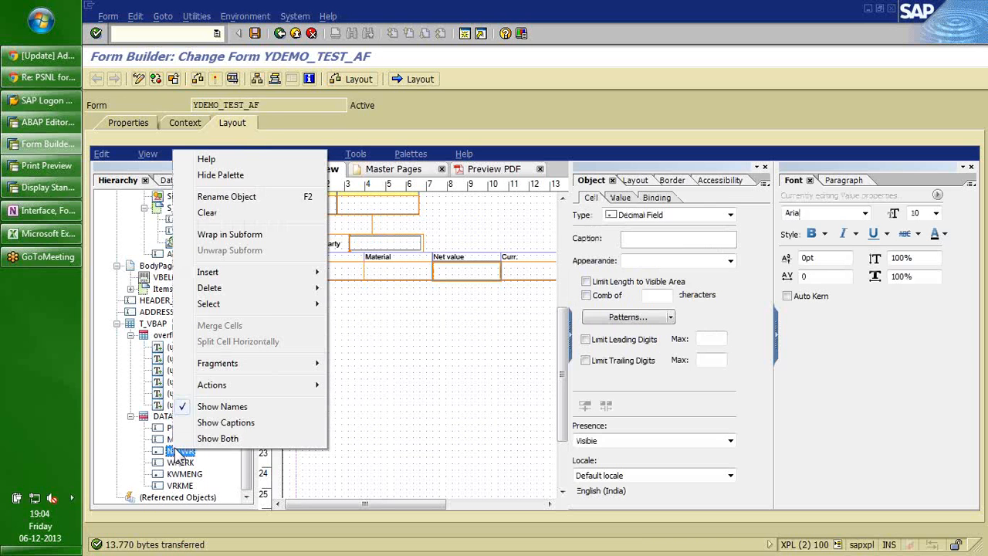
pyautogui.moveTo(271, 306)
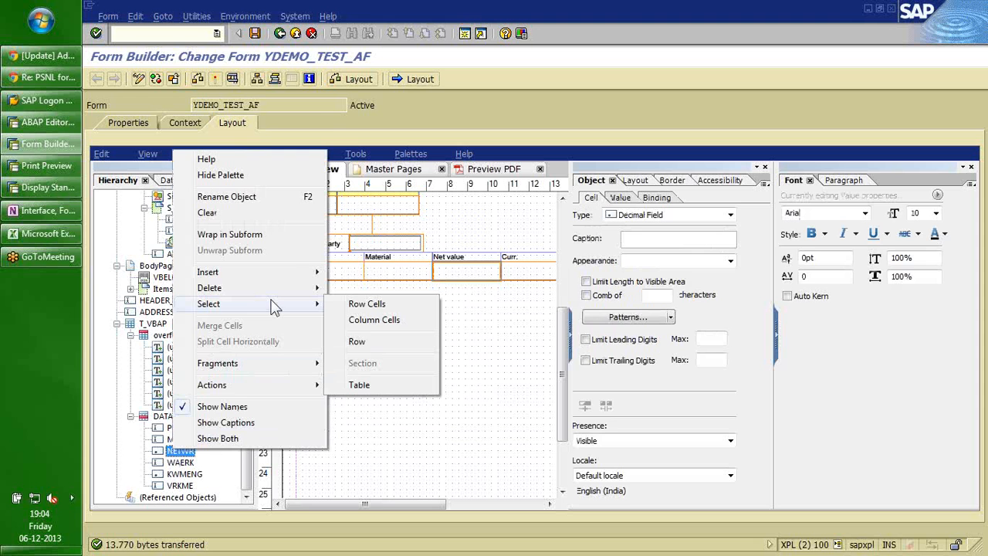
pyautogui.click(401, 434)
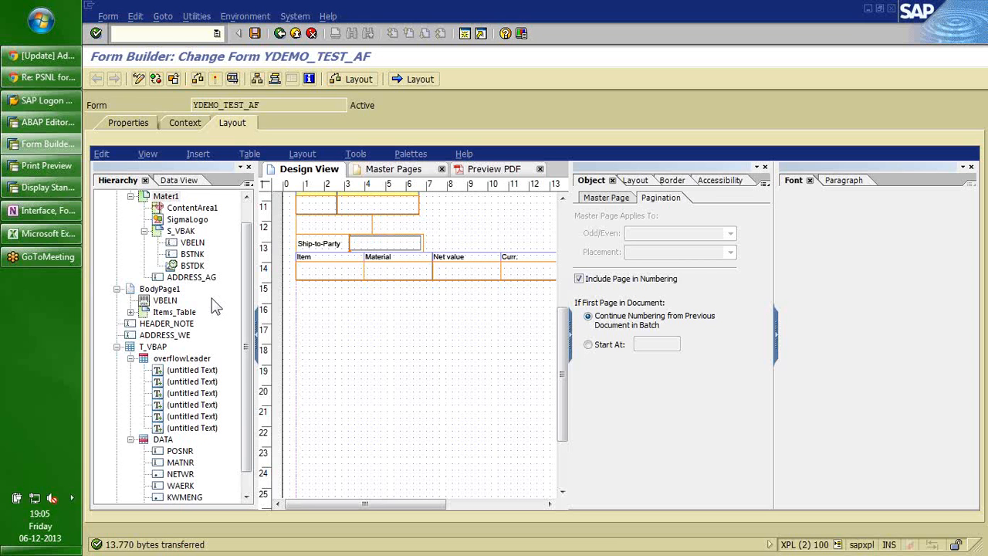
# Review the items table's cell size settings and select the POSNR through KWMENG cells.
pyautogui.scroll(-1, 216, 306)
pyautogui.click(163, 416)
pyautogui.click(631, 182)
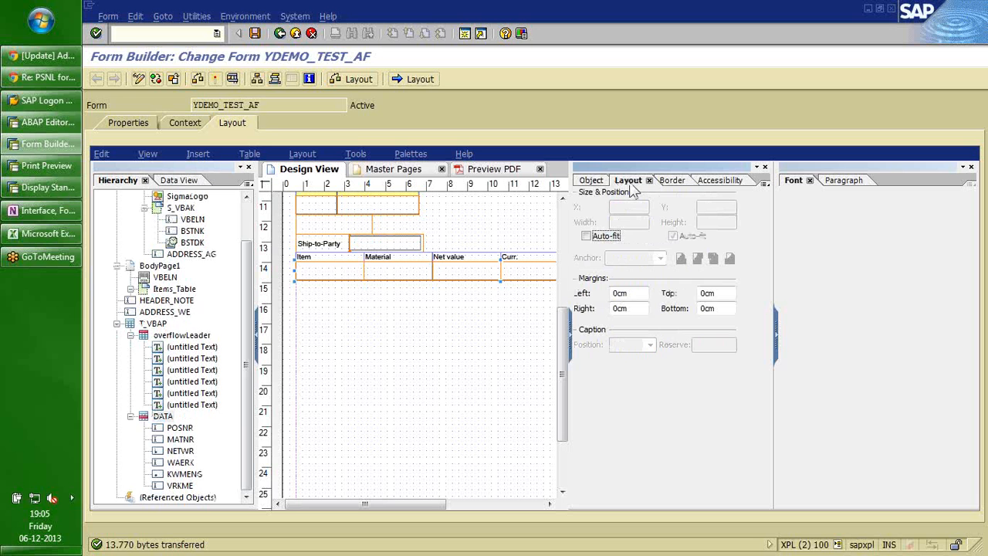
pyautogui.click(156, 324)
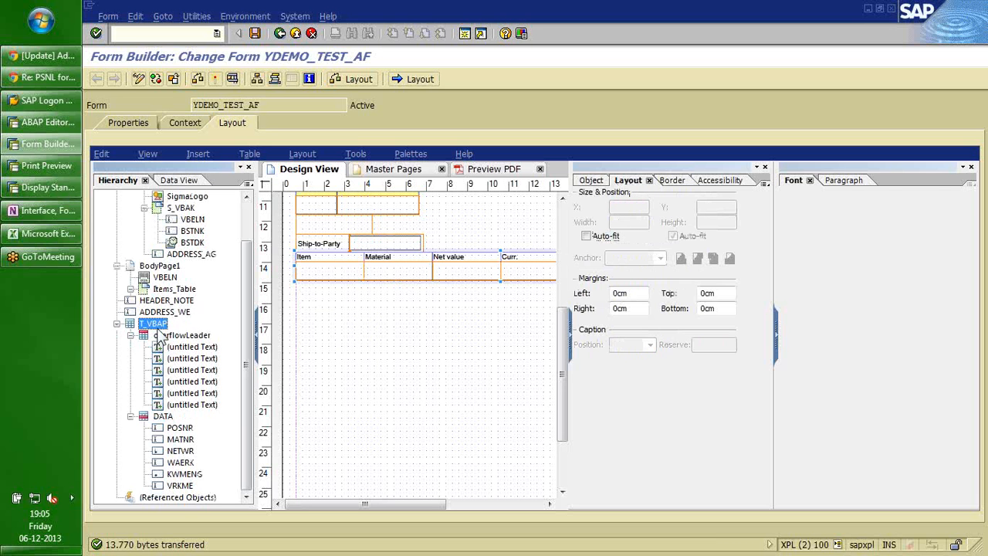
pyautogui.click(179, 428)
pyautogui.keyDown('shift'); pyautogui.click(182, 437); pyautogui.keyUp('shift')
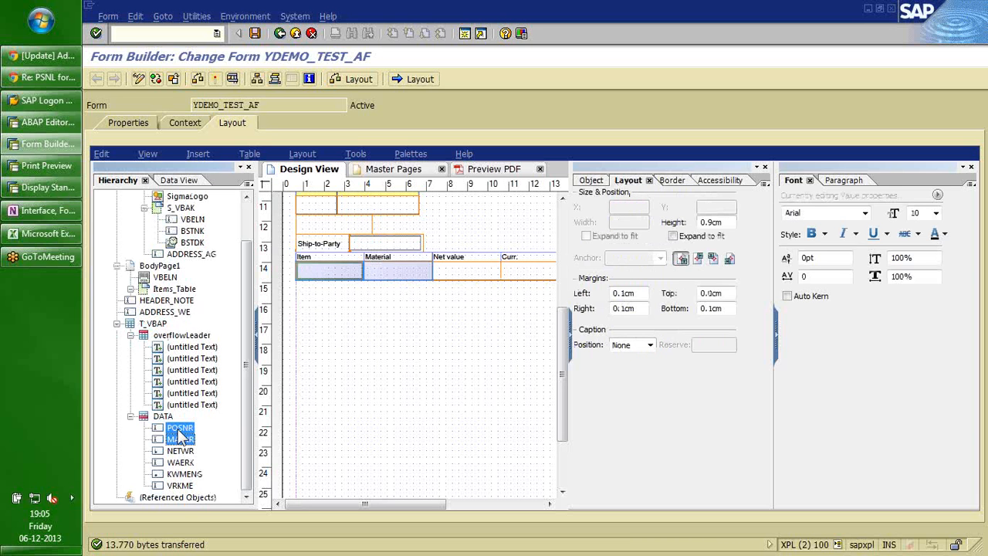
pyautogui.hotkey('shift', 'Down')
pyautogui.hotkey('shift', 'Down')
pyautogui.hotkey('shift', 'Down')
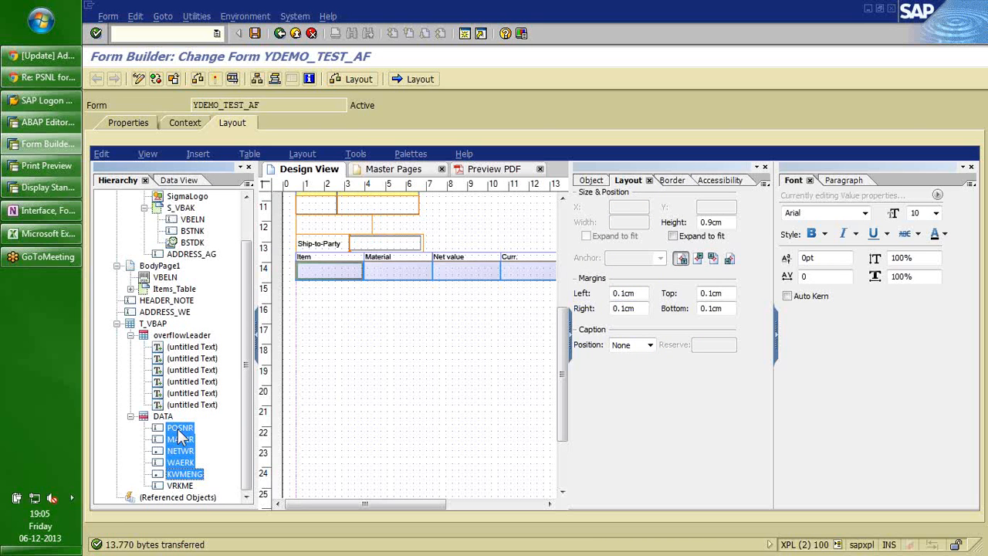
pyautogui.rightClick(339, 269)
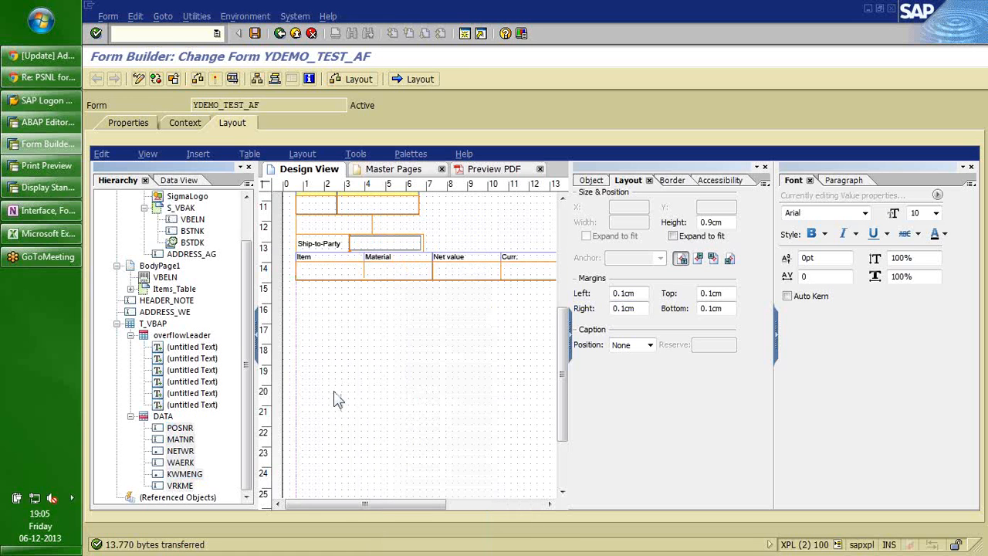
pyautogui.click(334, 399)
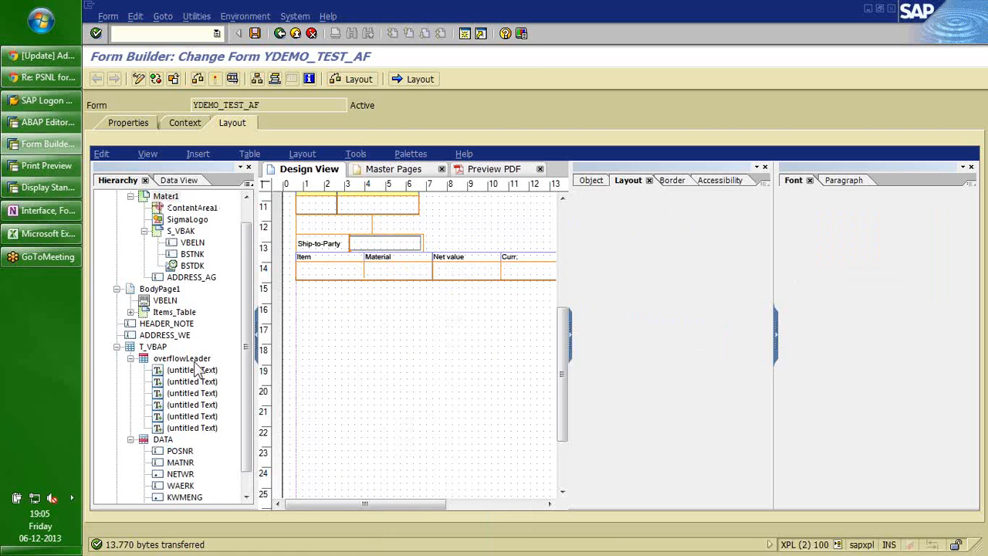
# Insert a new column to the right of the Curr. column in the T_VBAP items table.
pyautogui.click(154, 347)
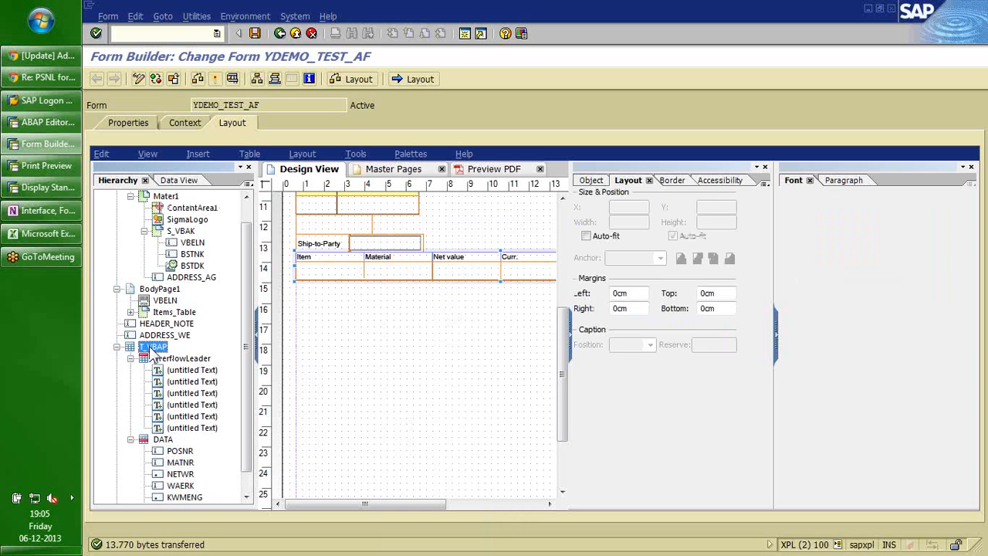
pyautogui.click(177, 453)
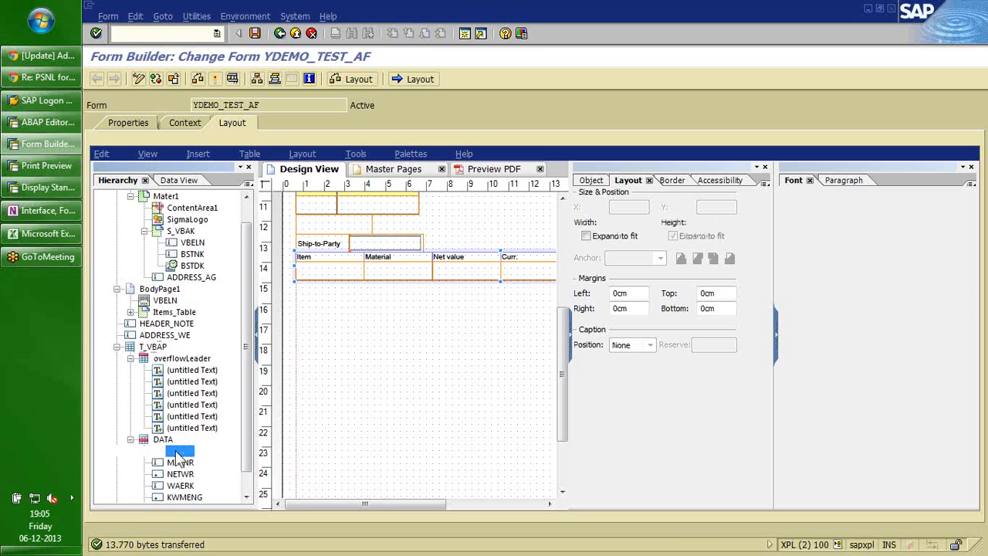
pyautogui.moveTo(177, 456); pyautogui.dragTo(397, 280)
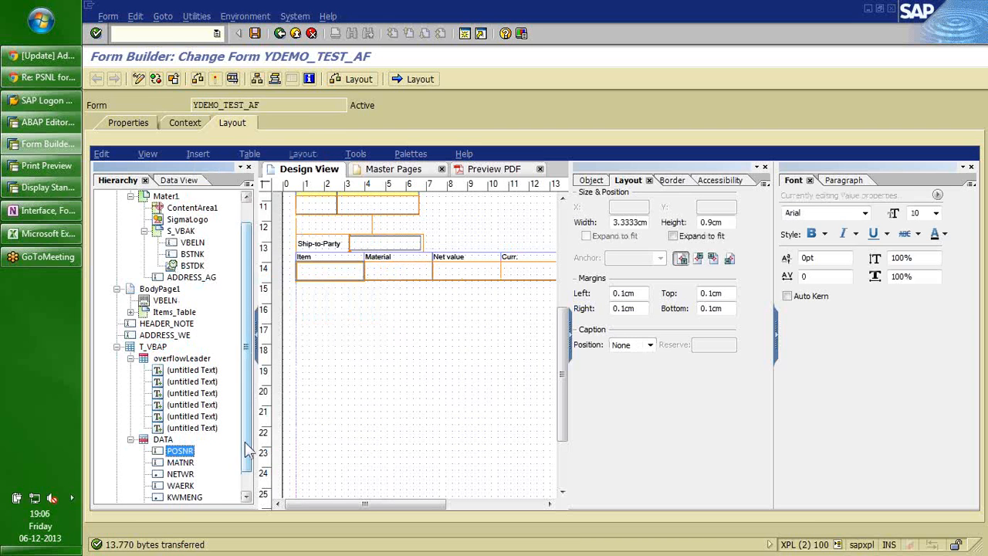
pyautogui.scroll(-1, 247, 452)
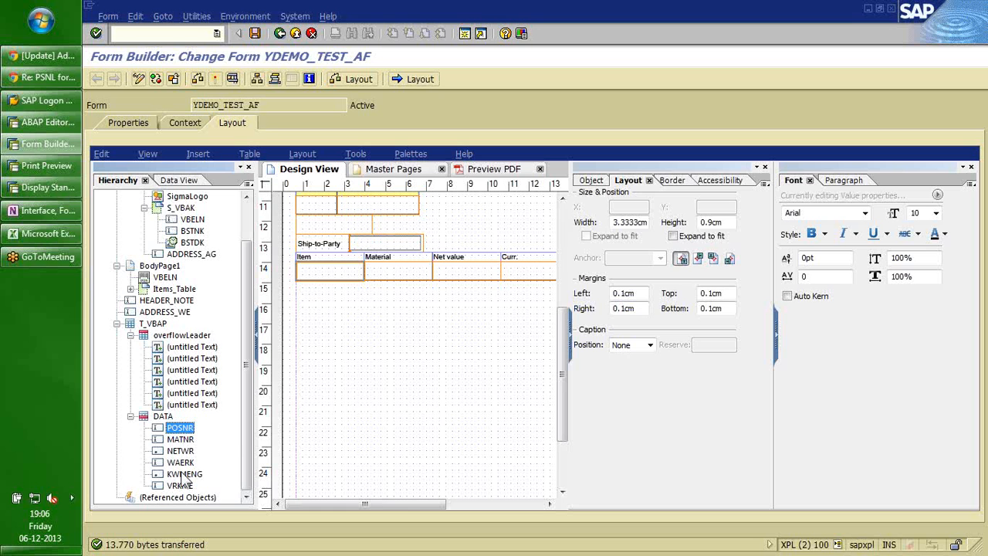
pyautogui.click(182, 474)
pyautogui.rightClick(182, 473)
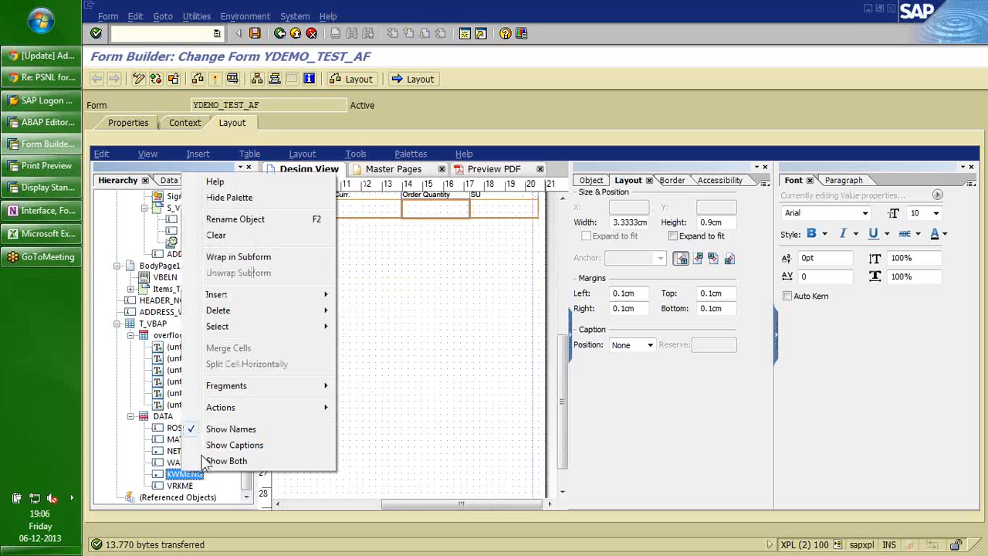
pyautogui.moveTo(232, 294)
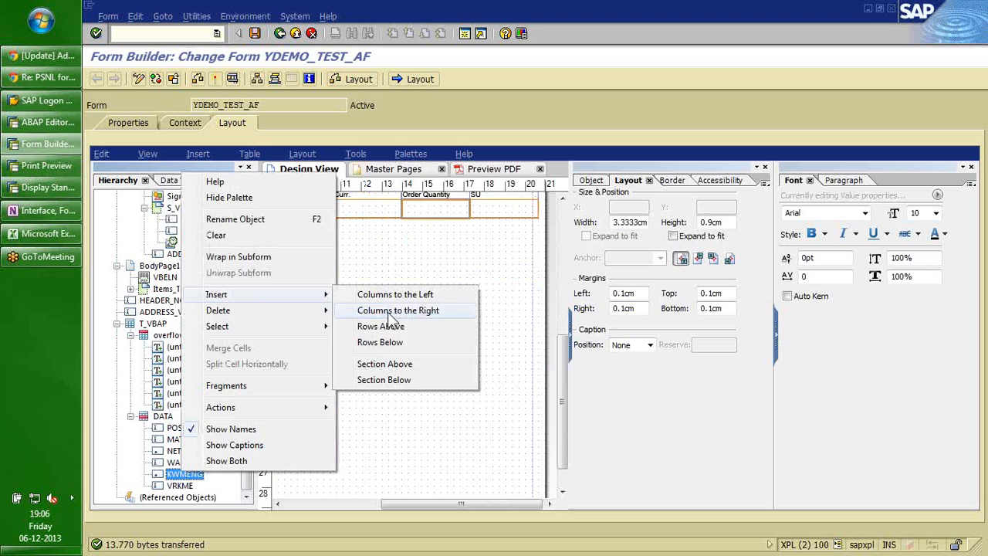
pyautogui.click(389, 312)
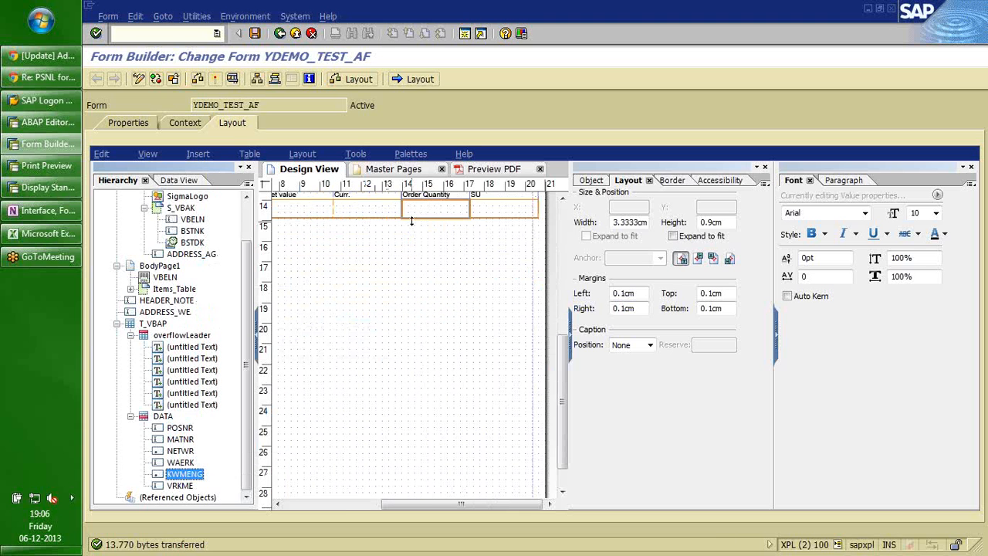
pyautogui.click(369, 216)
pyautogui.rightClick(369, 216)
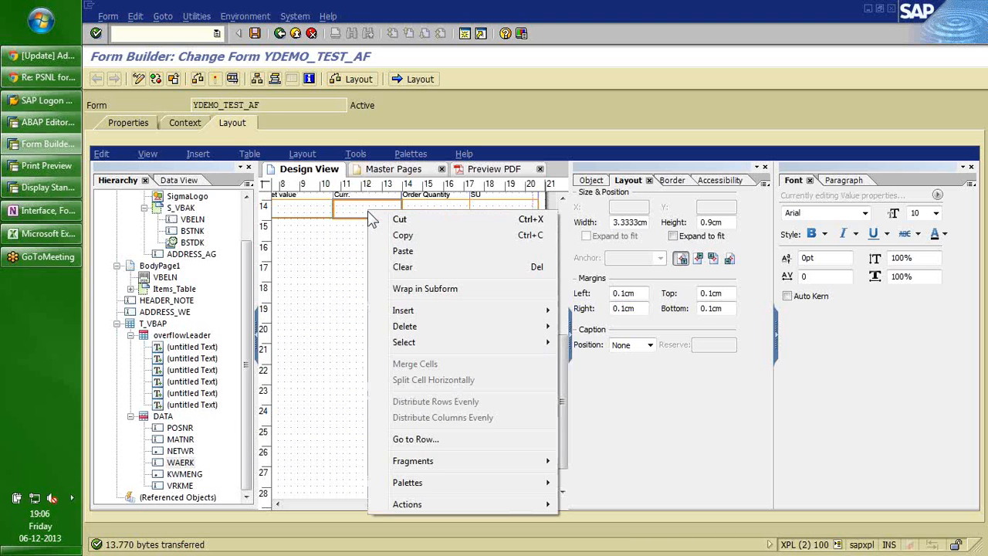
pyautogui.moveTo(534, 312)
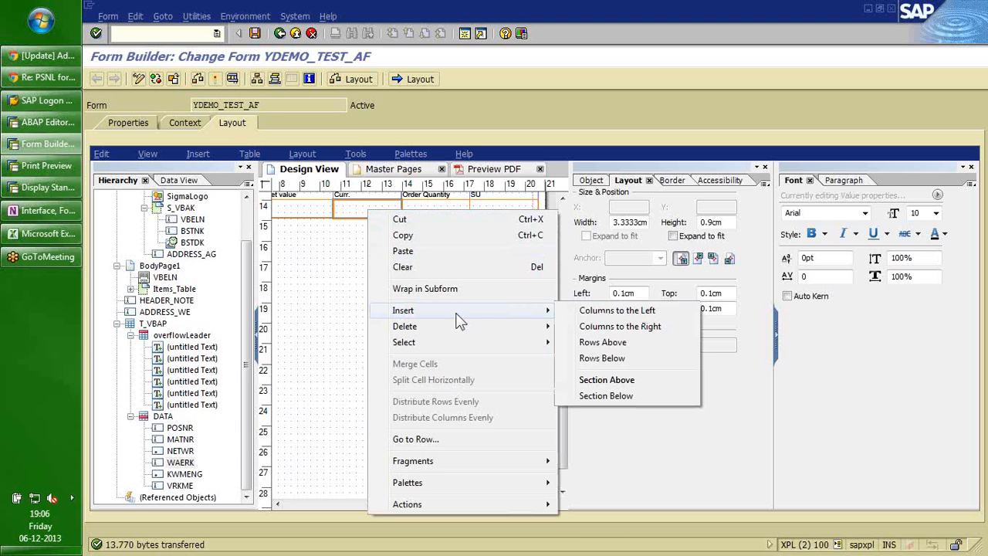
pyautogui.click(597, 329)
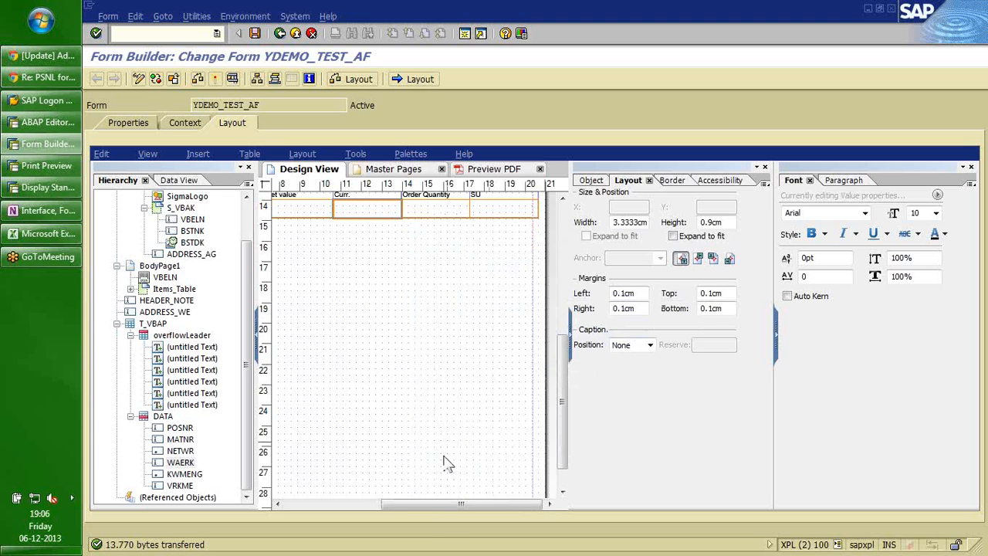
# Scroll the design view left and drag the splitter right to widen the design area.
pyautogui.moveTo(370, 506); pyautogui.dragTo(316, 506)
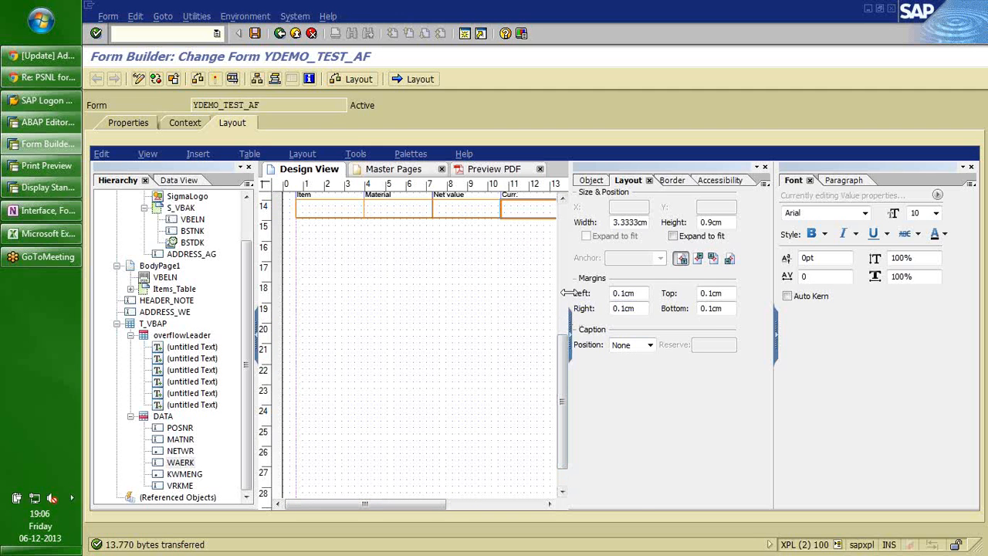
pyautogui.moveTo(565, 292); pyautogui.dragTo(598, 308)
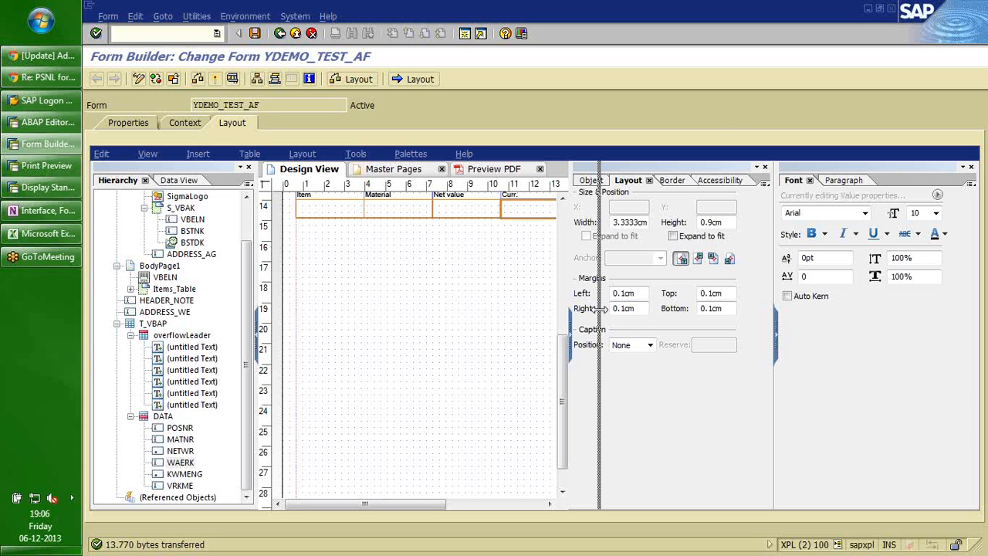
pyautogui.moveTo(599, 308); pyautogui.dragTo(600, 310)
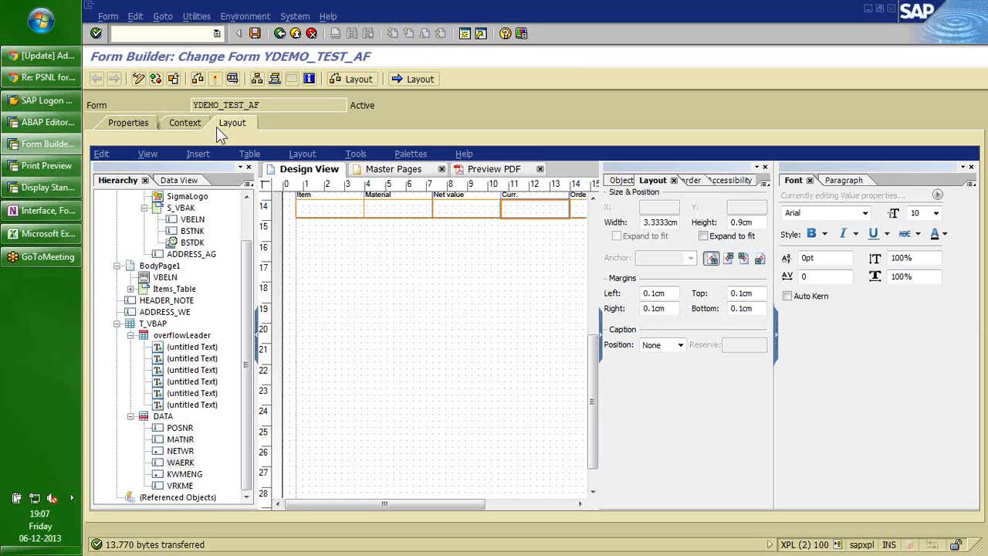
# Show the form context with T_VBAP > DATA expanded and browse its fields.
pyautogui.click(178, 122)
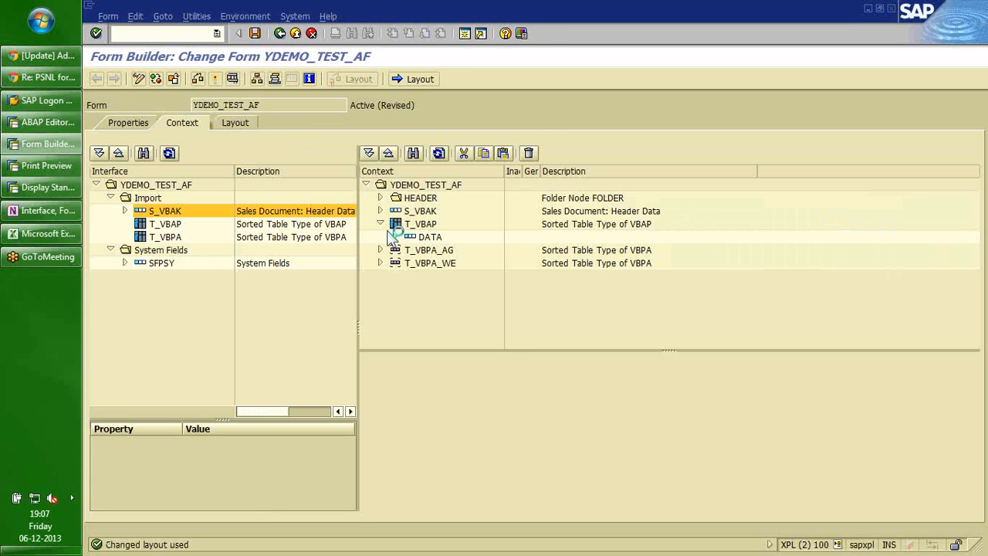
pyautogui.click(448, 289)
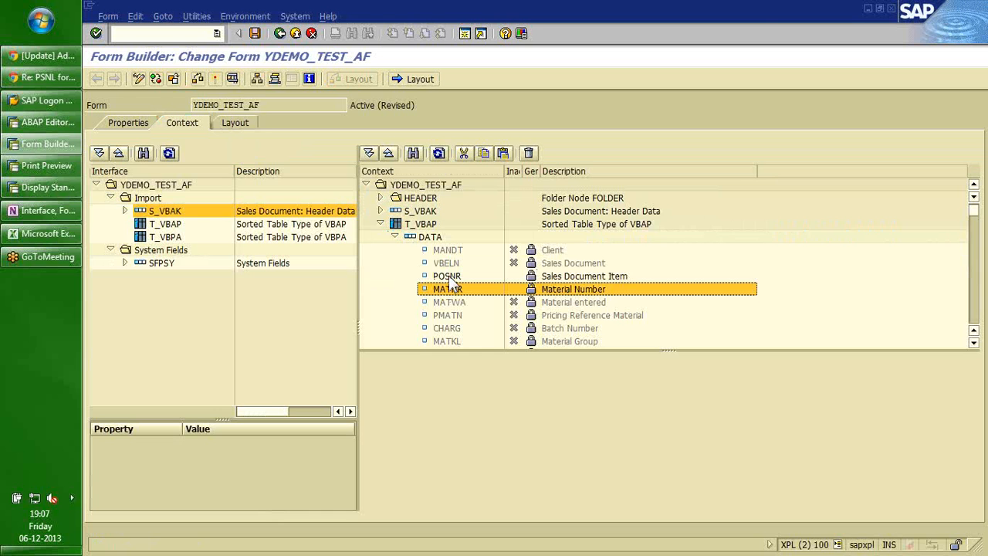
pyautogui.moveTo(449, 278)
pyautogui.mouseDown()
pyautogui.moveTo(451, 294)
pyautogui.moveTo(450, 270)
pyautogui.mouseUp()
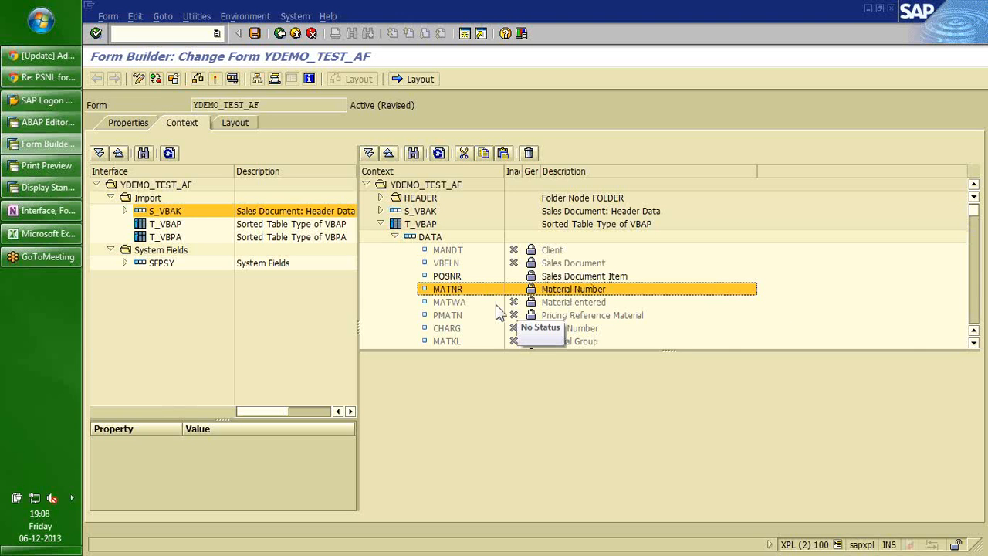
pyautogui.click(455, 304)
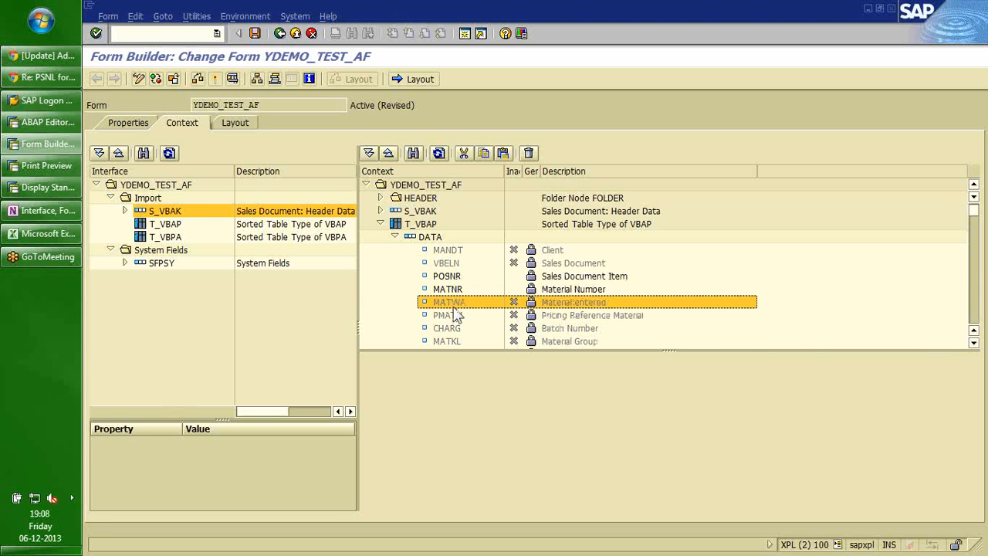
pyautogui.press('Down')
pyautogui.press('Down')
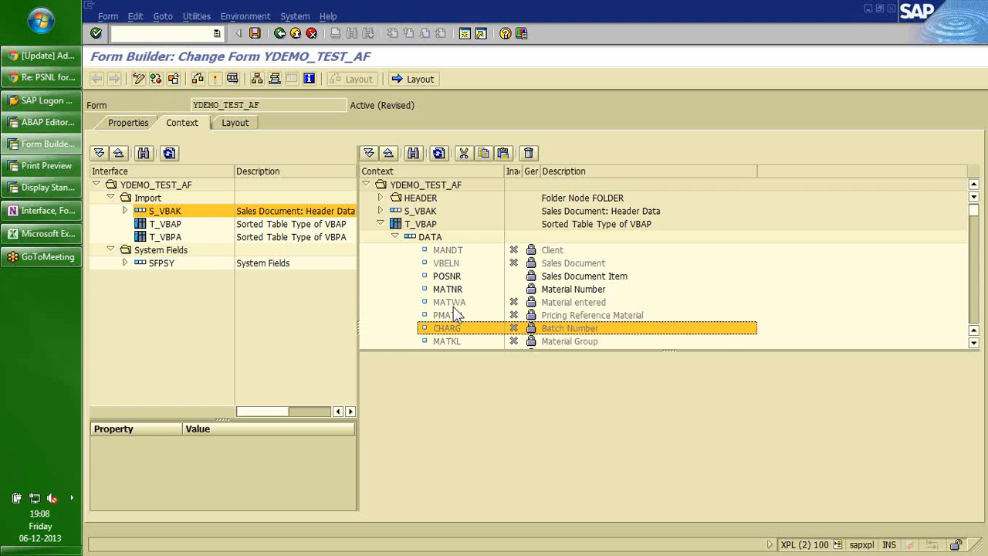
pyautogui.press('a')
pyautogui.press('h')
pyautogui.press('p')
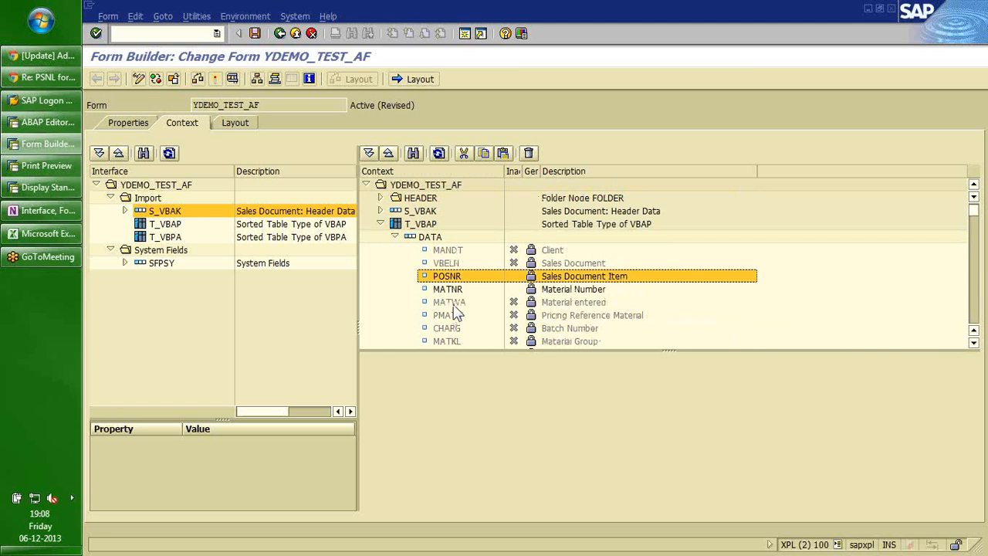
# Check MATNR's activation options through its context menu, leaving it unchanged.
pyautogui.click(444, 294)
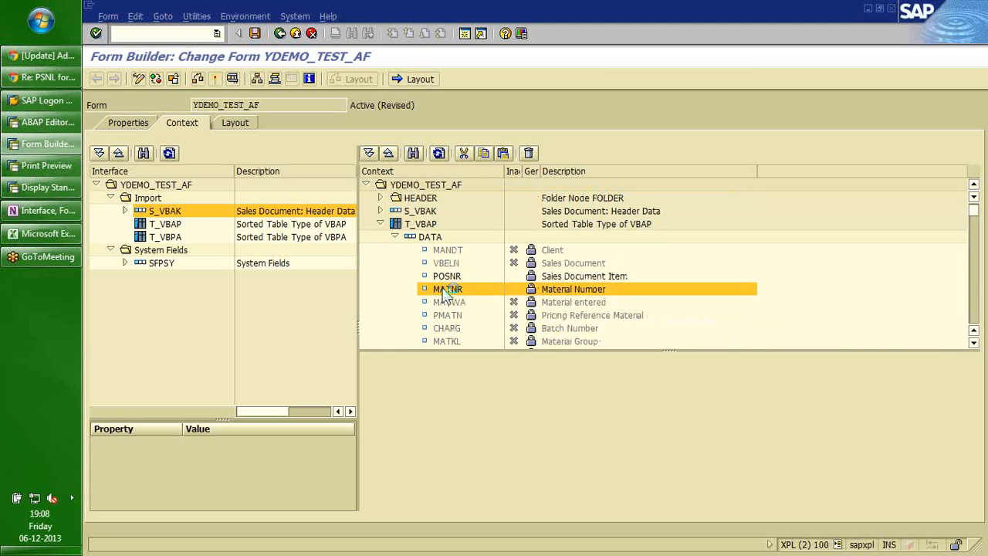
pyautogui.rightClick(444, 295)
pyautogui.press('Escape')
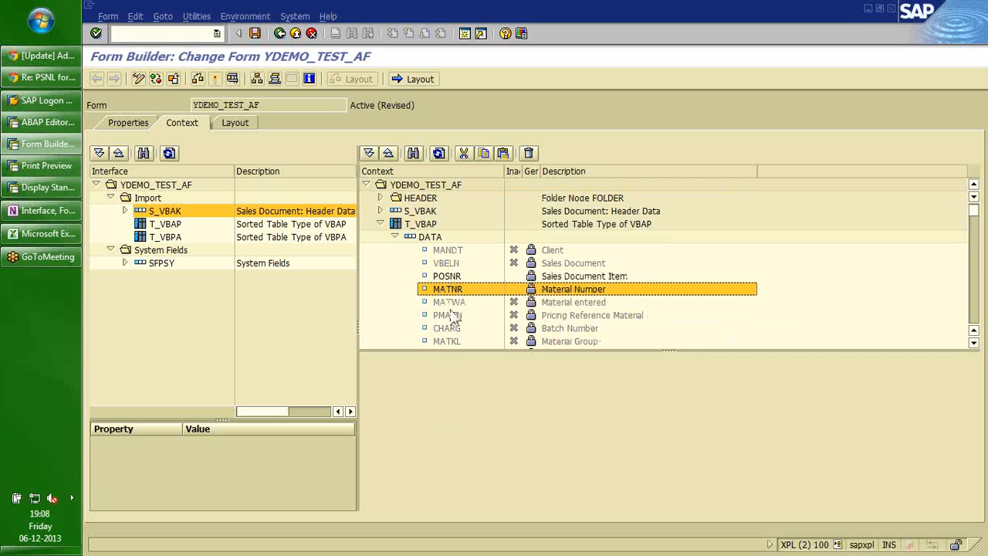
pyautogui.moveTo(441, 295); pyautogui.dragTo(446, 266)
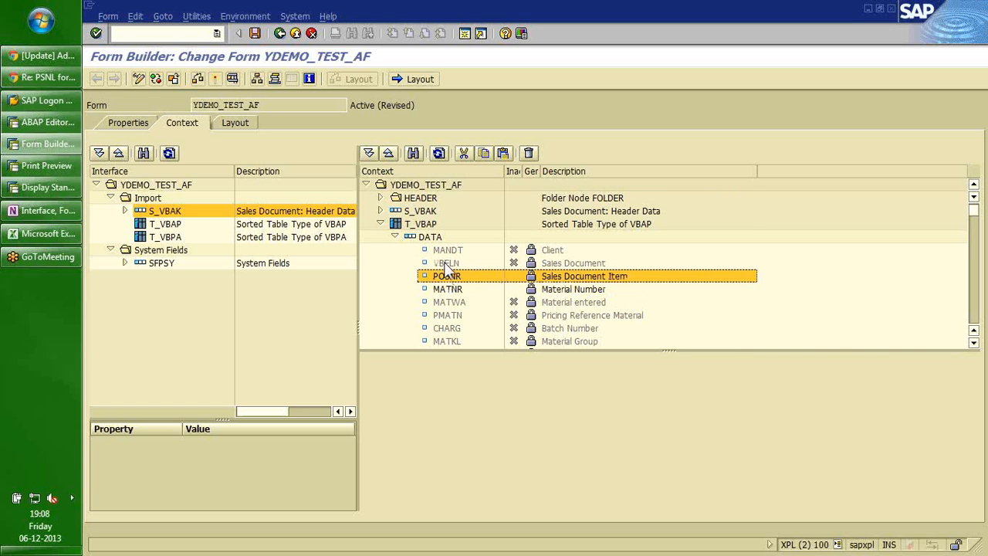
pyautogui.click(238, 125)
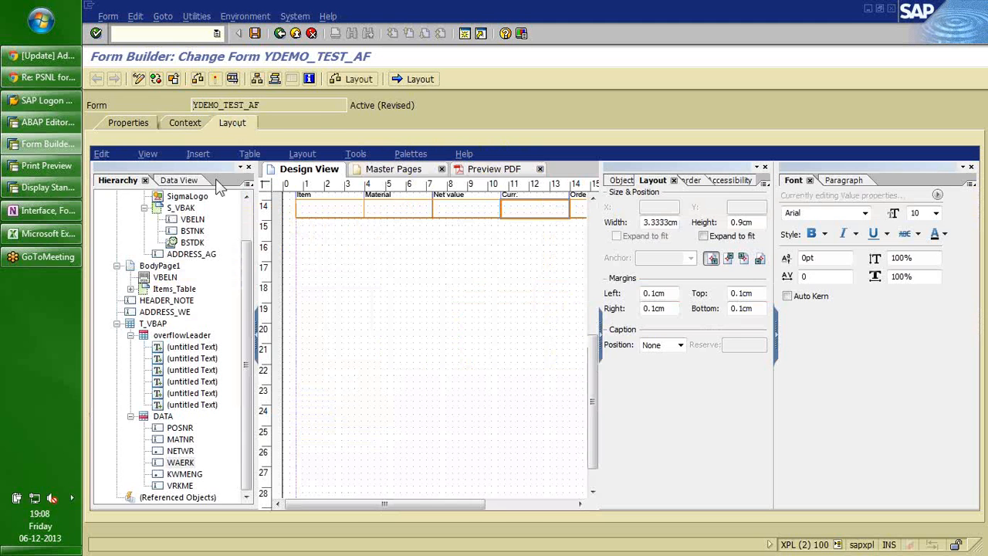
# Show the Data View with T_VBAP > DATA expanded, listing fields POSNR through VRKME.
pyautogui.click(182, 184)
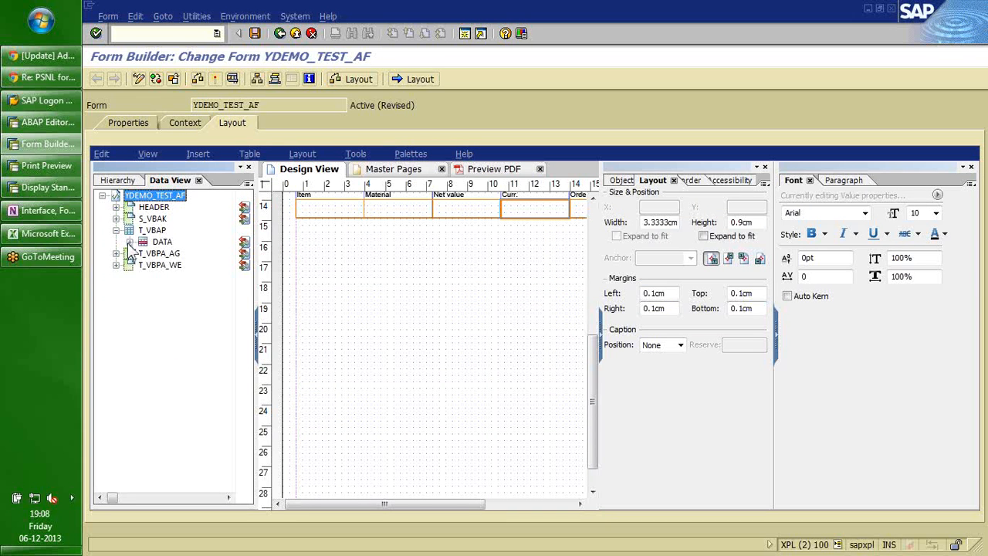
pyautogui.click(131, 243)
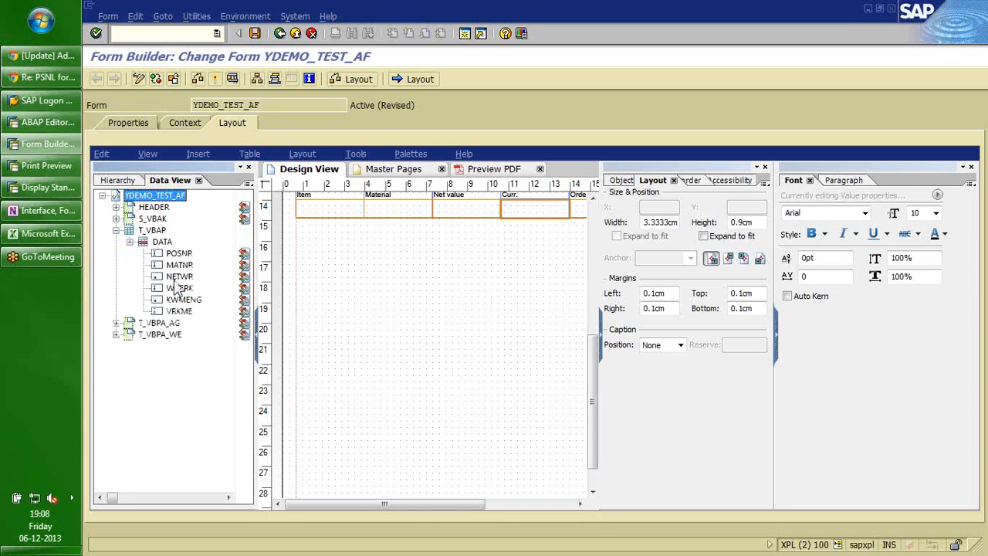
pyautogui.moveTo(176, 279); pyautogui.dragTo(167, 310)
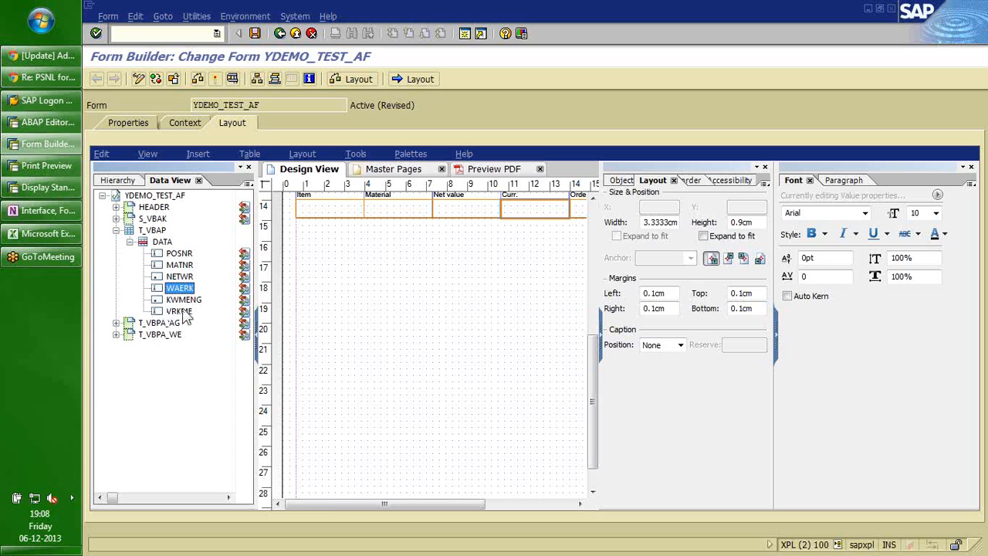
pyautogui.click(183, 312)
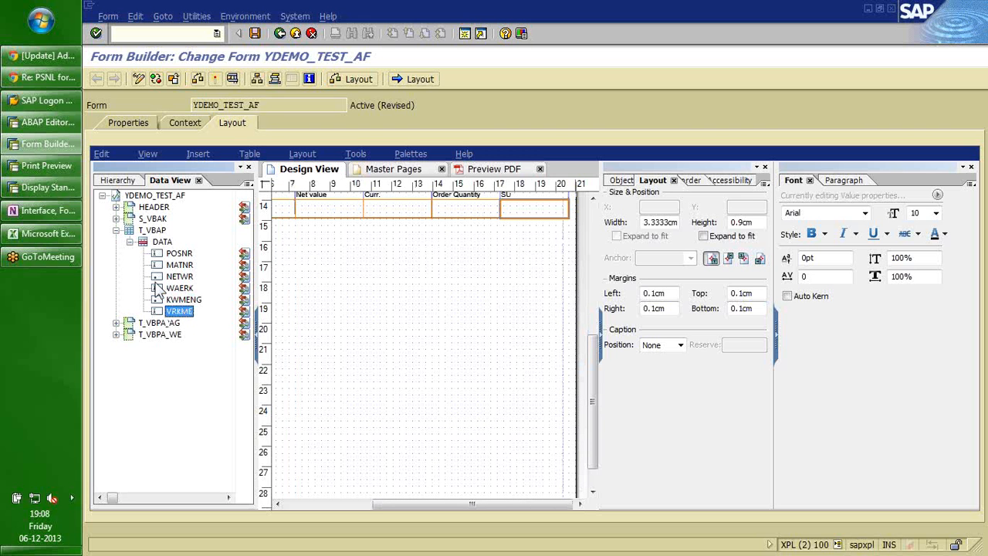
pyautogui.click(130, 244)
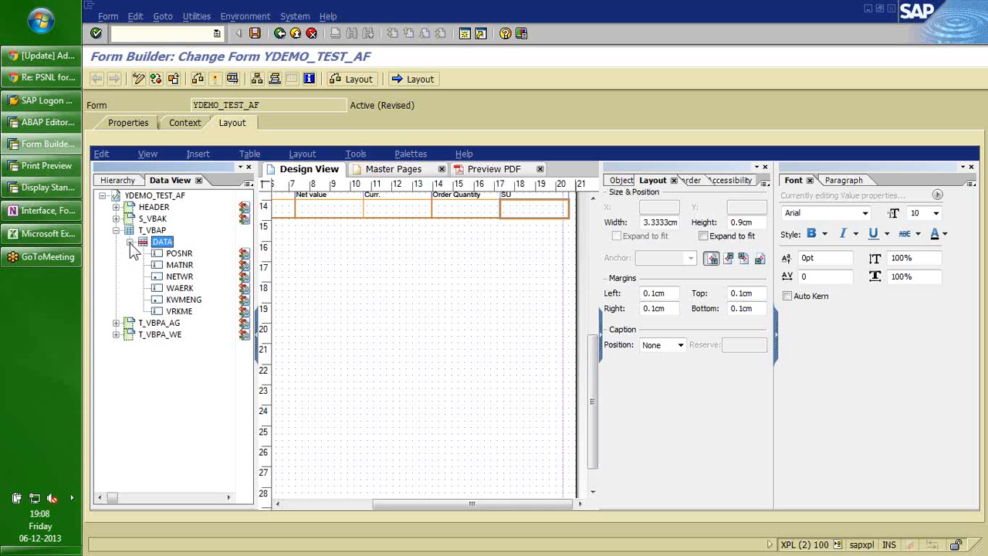
# Re-expand the DATA fields and close the Font/Paragraph palette so the items table fits.
pyautogui.click(129, 242)
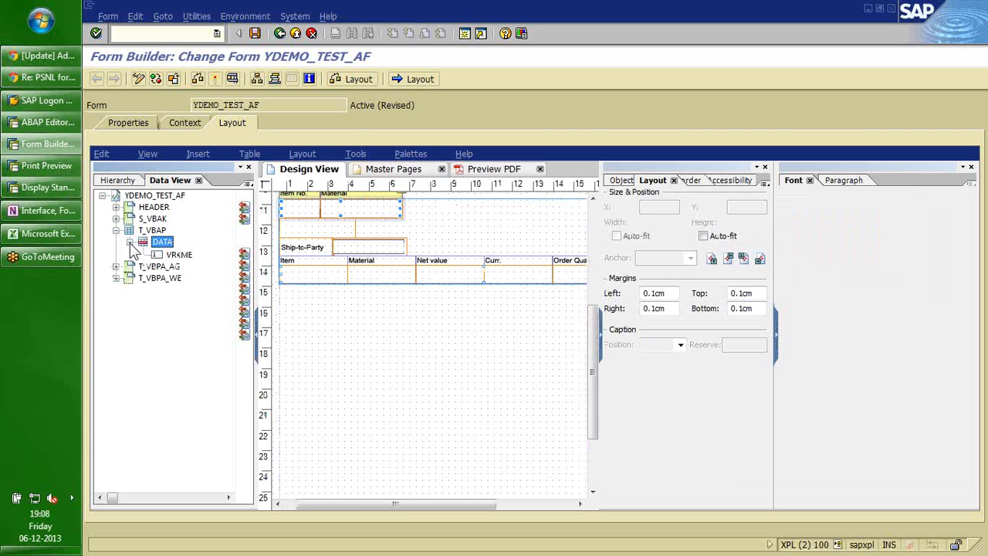
pyautogui.click(164, 243)
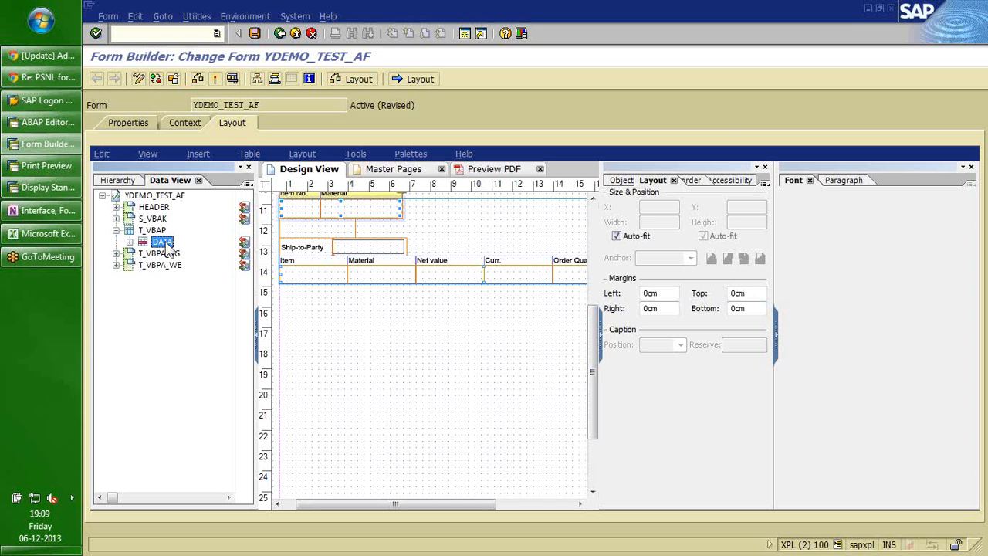
pyautogui.click(130, 242)
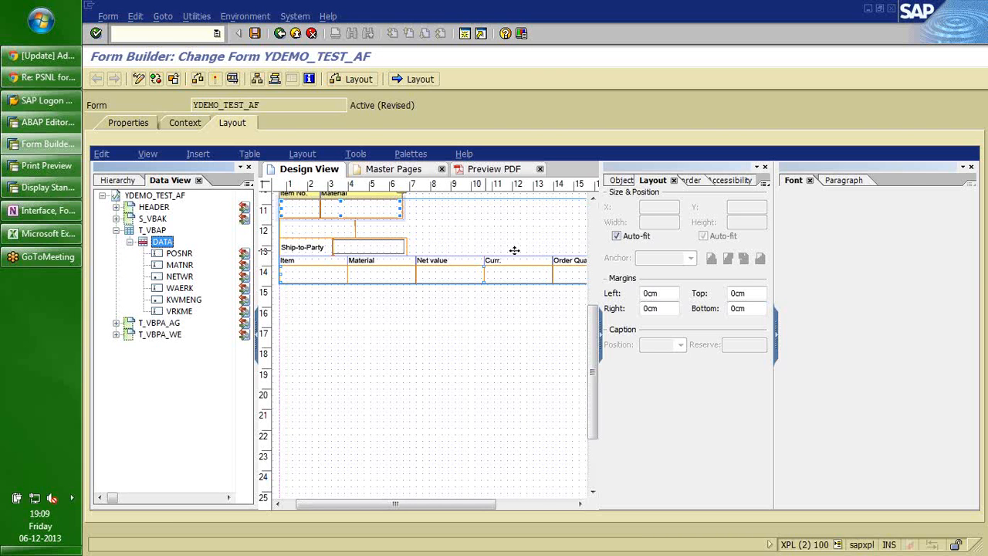
pyautogui.click(970, 168)
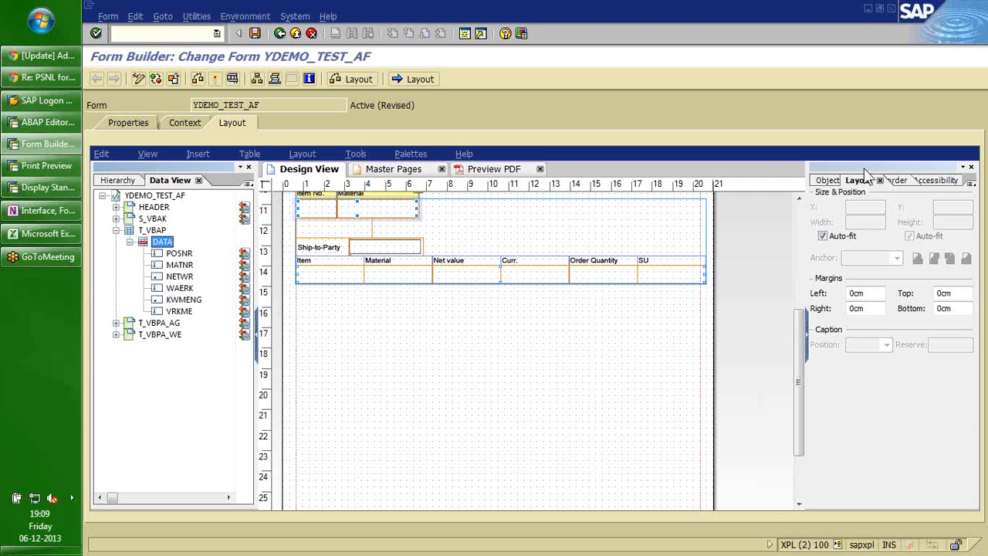
pyautogui.click(564, 335)
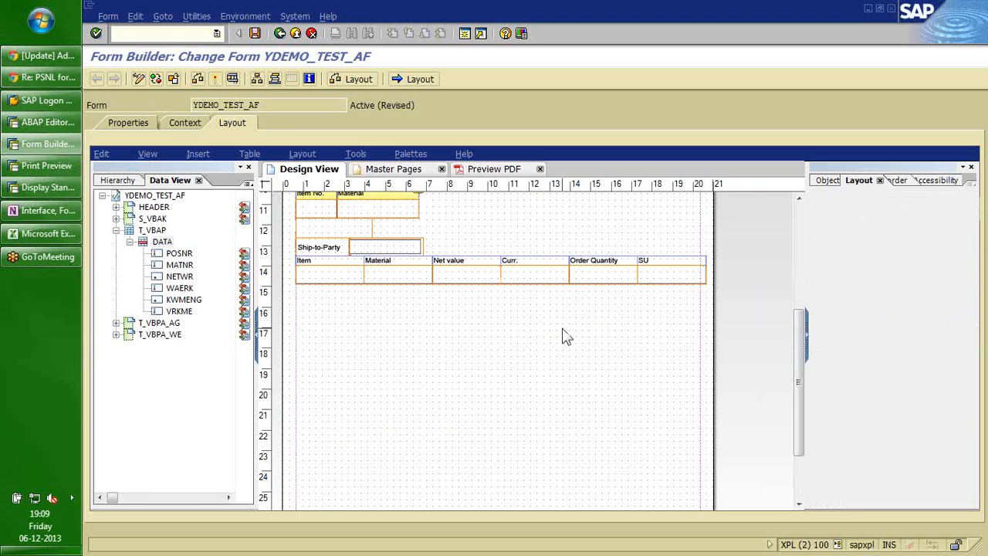
pyautogui.click(179, 124)
pyautogui.click(423, 228)
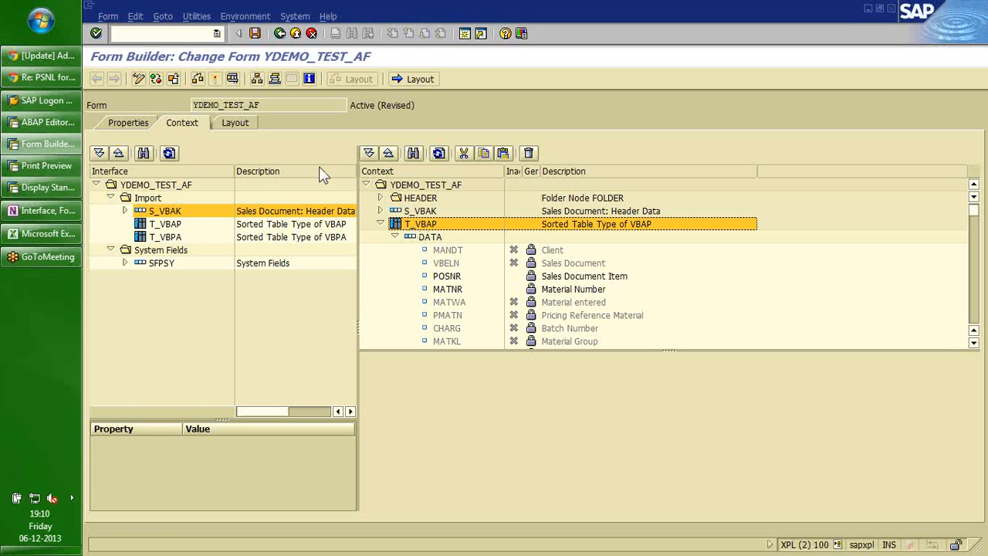
pyautogui.click(235, 123)
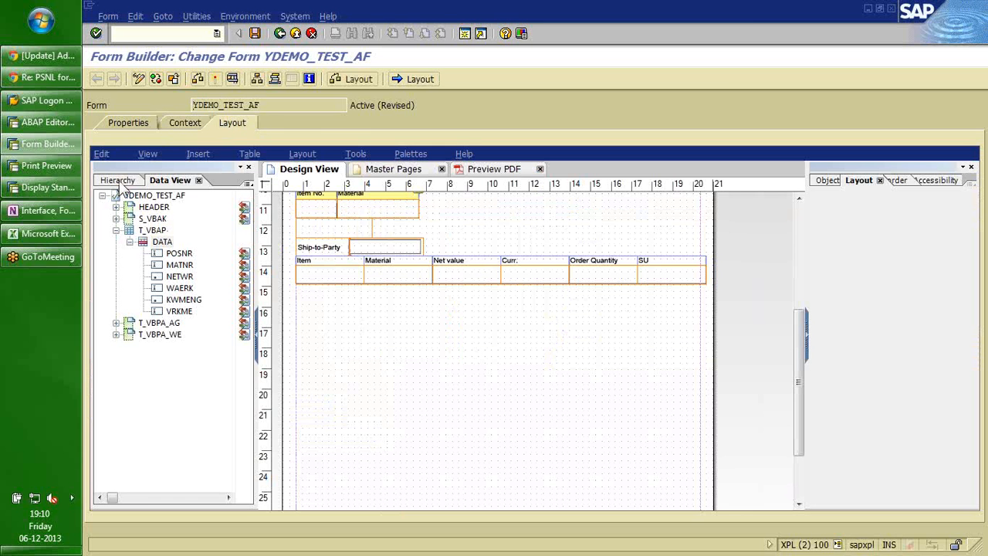
# Select the T_VBAP table under BodyPage1 in the Hierarchy and delete it.
pyautogui.click(120, 182)
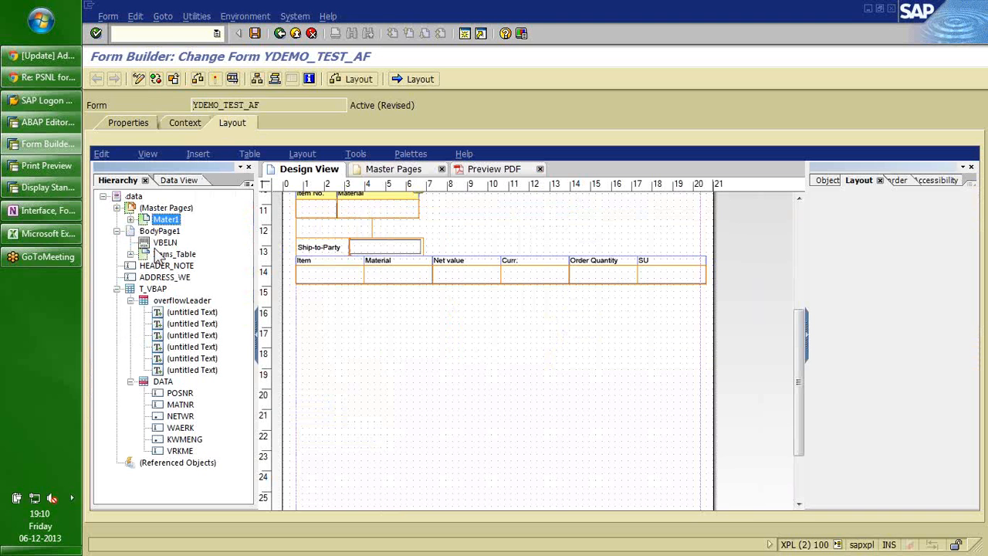
pyautogui.click(159, 231)
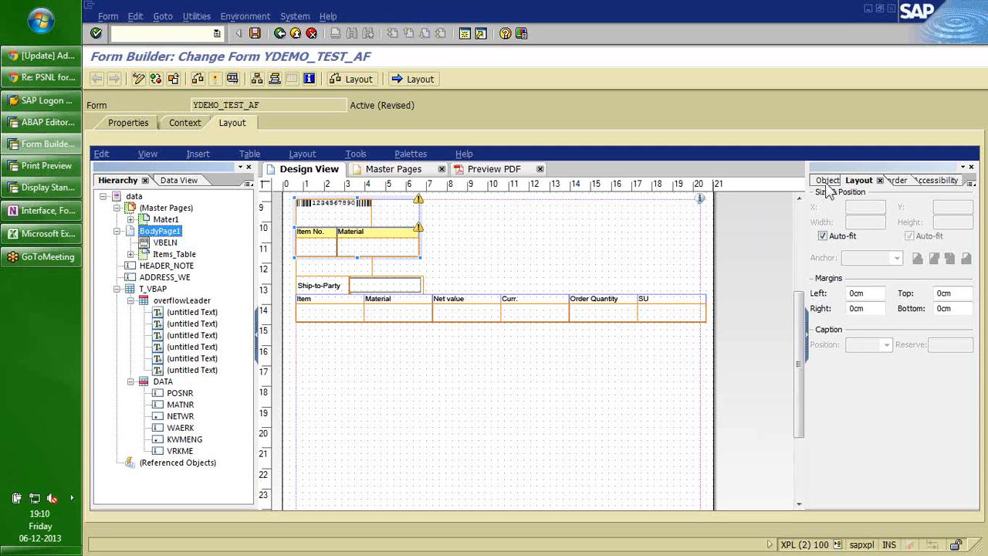
pyautogui.click(826, 181)
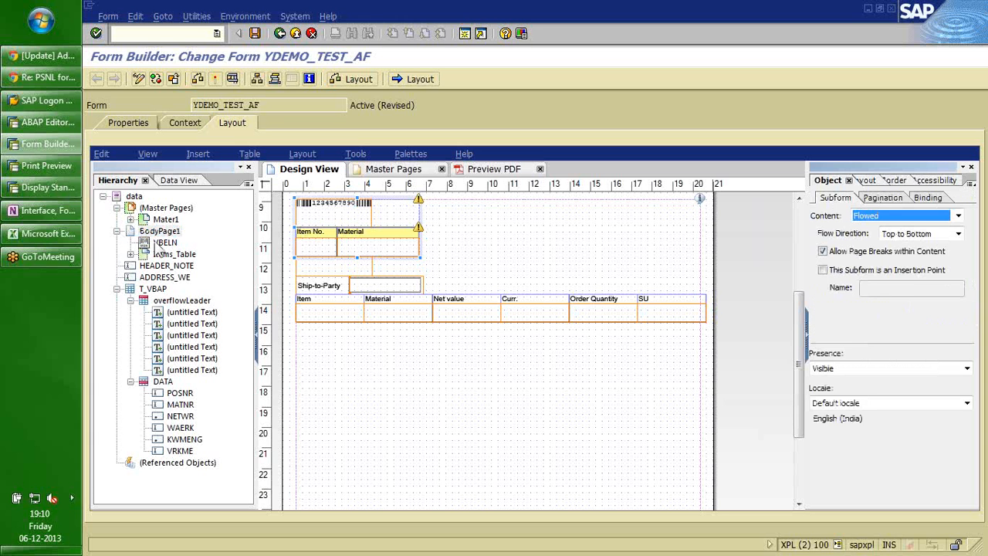
pyautogui.click(164, 242)
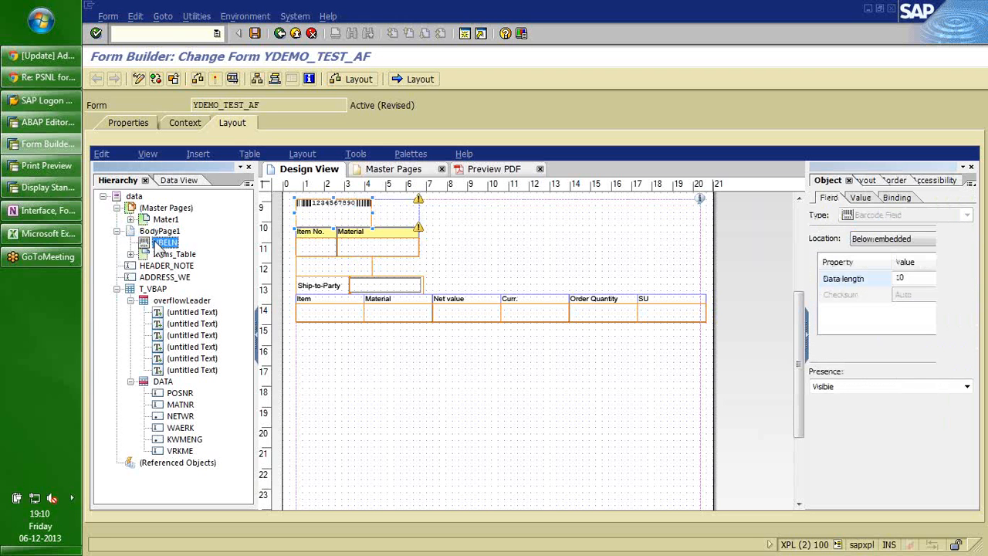
pyautogui.click(159, 231)
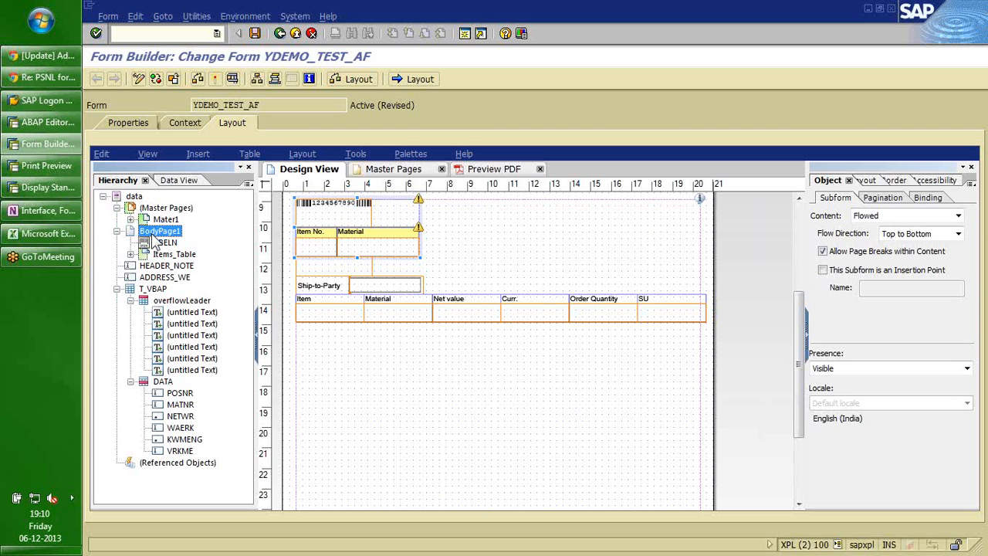
pyautogui.click(153, 288)
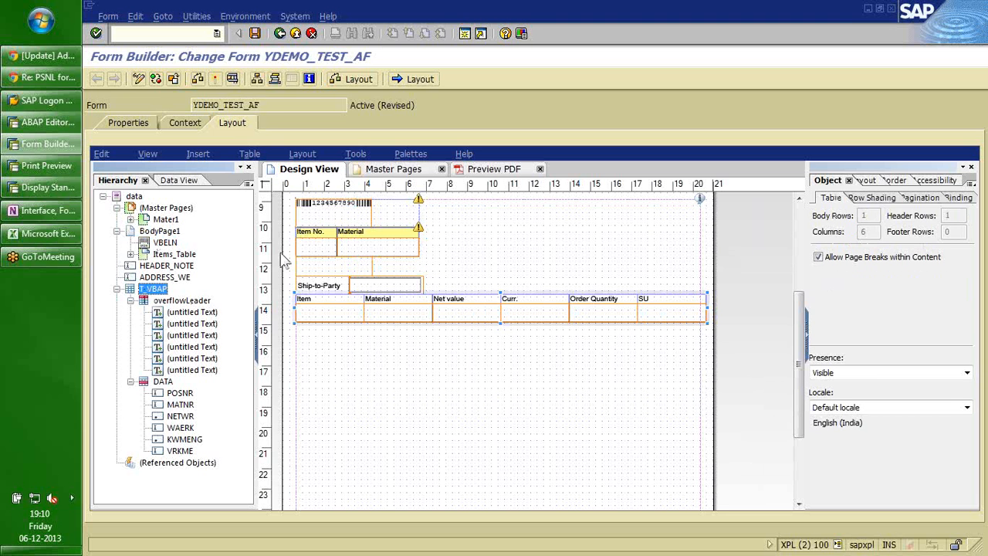
pyautogui.press('Delete')
pyautogui.click(397, 313)
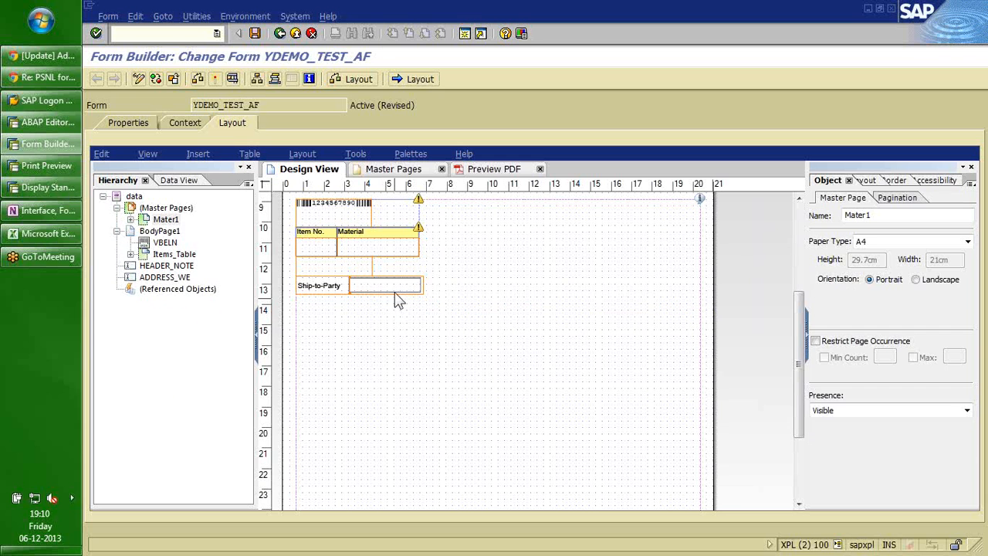
pyautogui.click(486, 170)
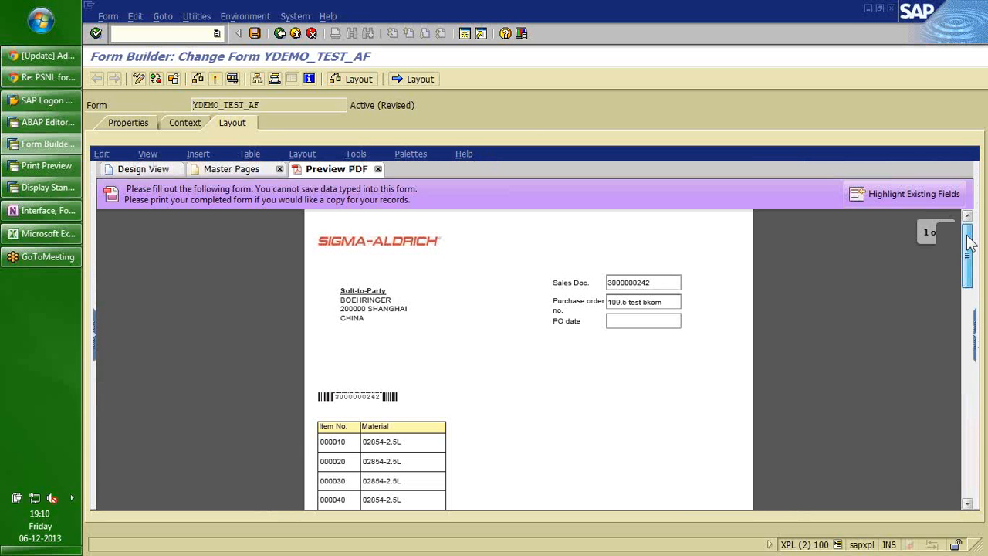
pyautogui.moveTo(970, 242); pyautogui.dragTo(955, 384)
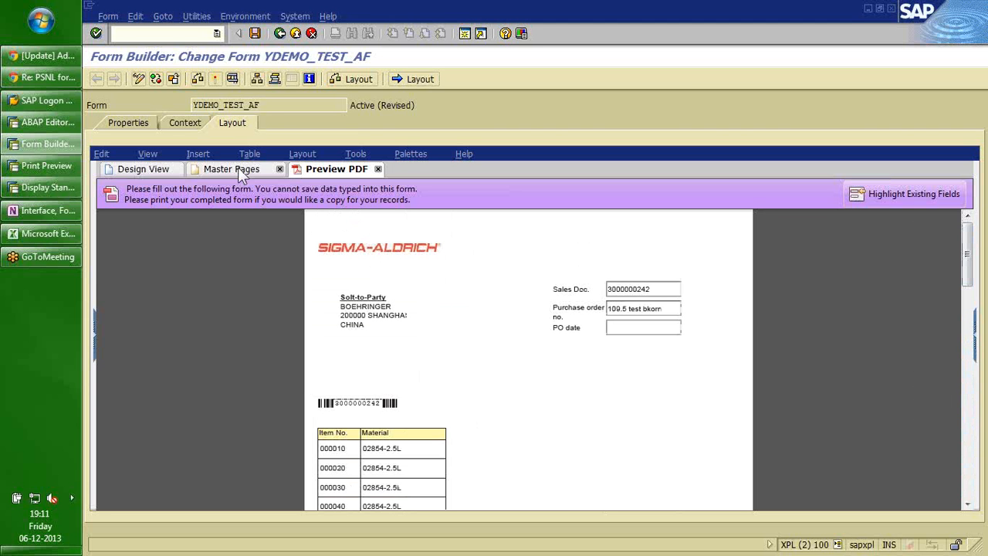
pyautogui.click(142, 169)
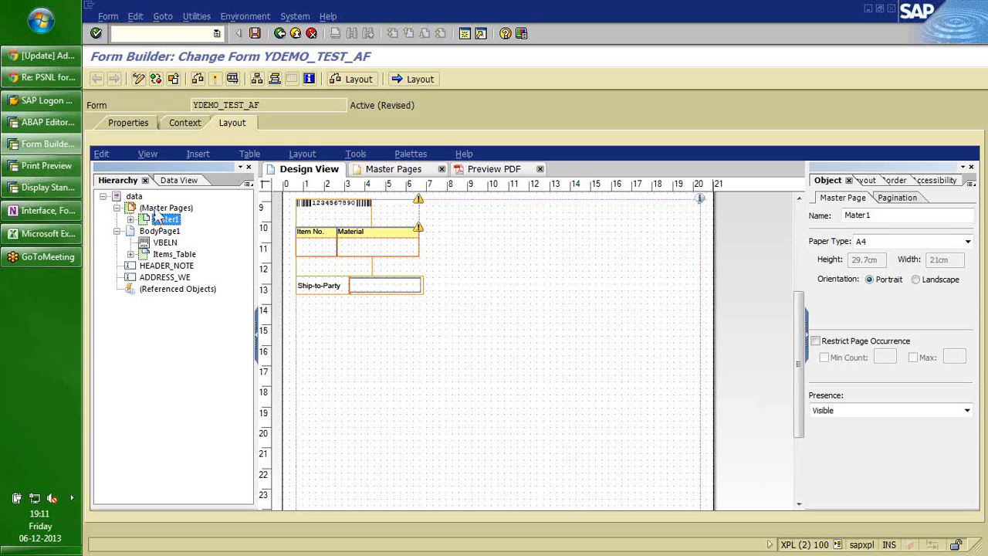
# Add a new master page, Page1, to the Master Pages collection.
pyautogui.click(155, 211)
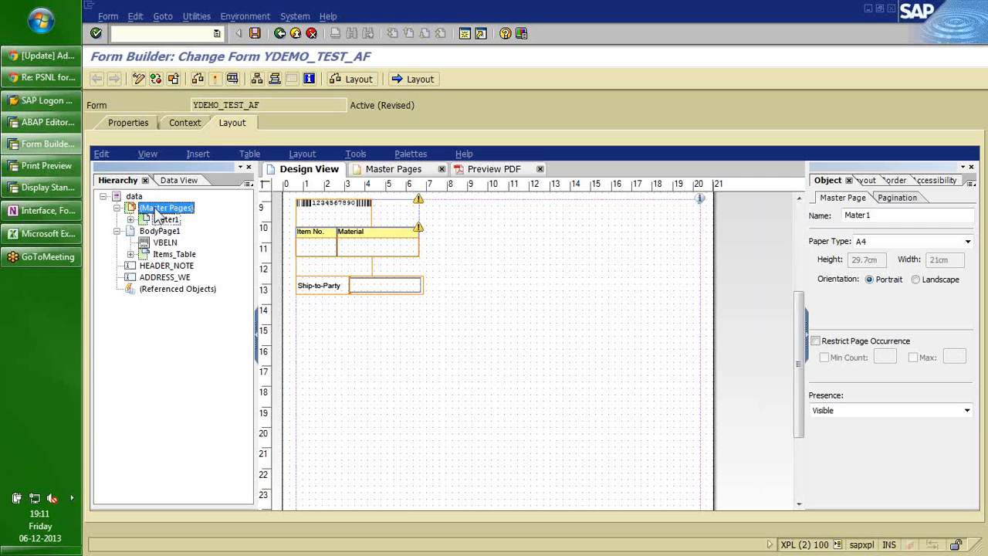
pyautogui.rightClick(156, 213)
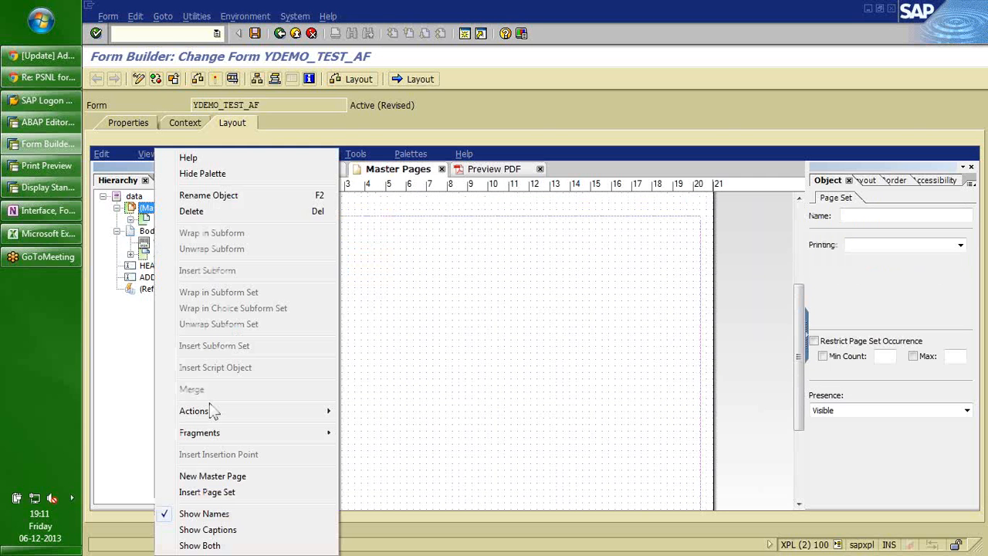
pyautogui.click(226, 483)
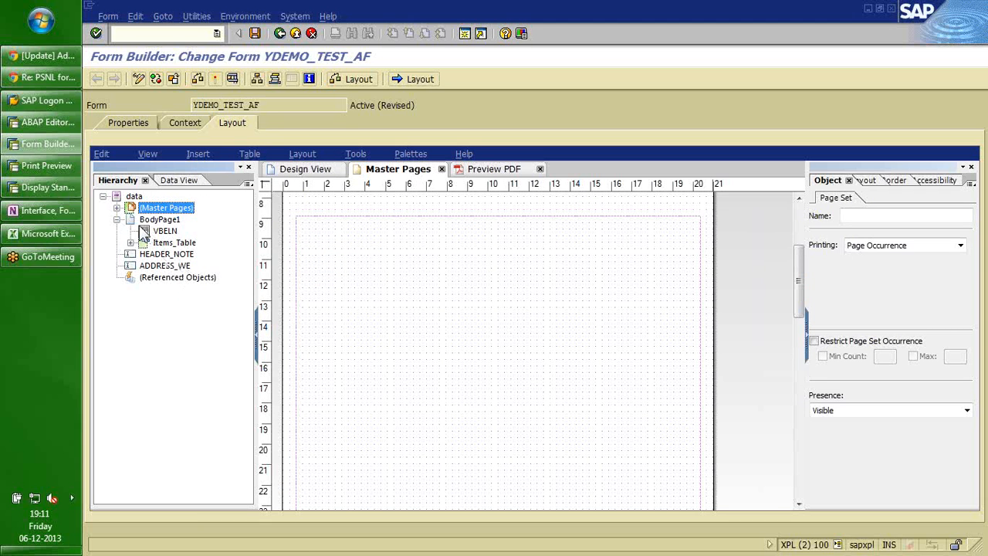
pyautogui.click(116, 207)
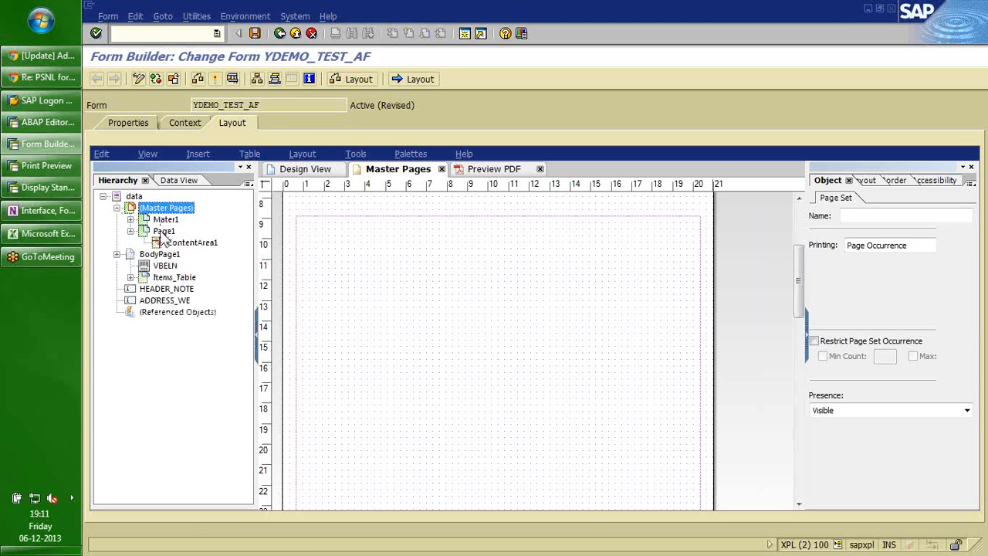
pyautogui.click(163, 234)
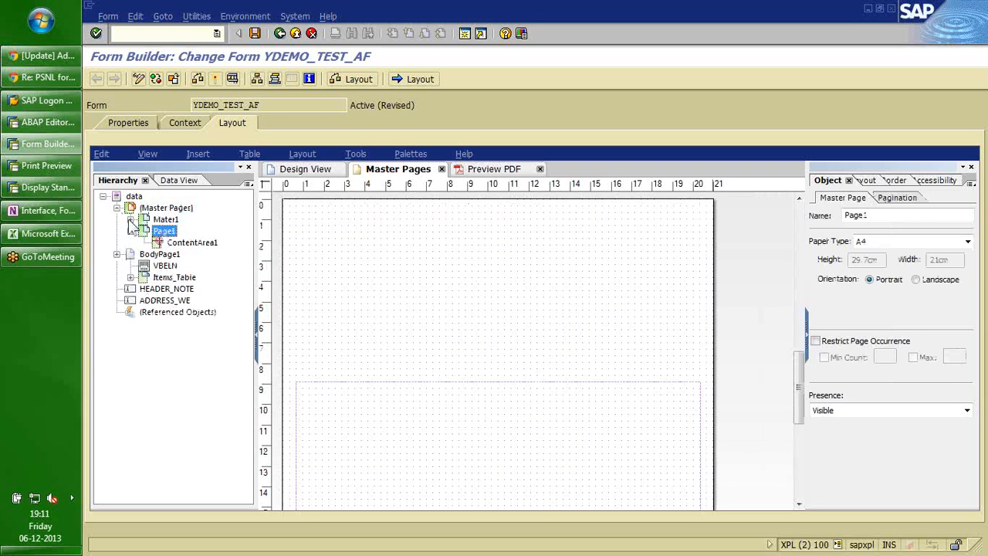
pyautogui.click(131, 220)
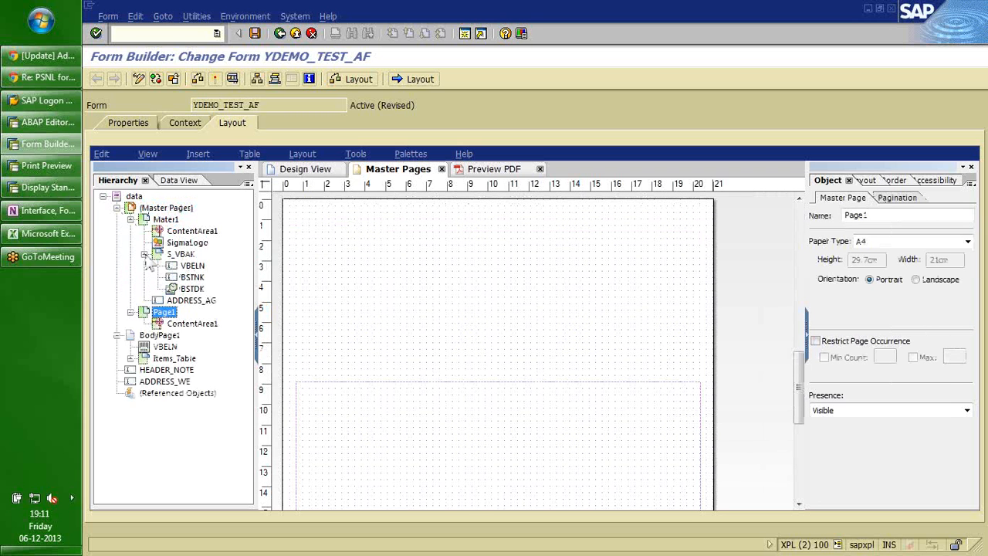
pyautogui.click(144, 254)
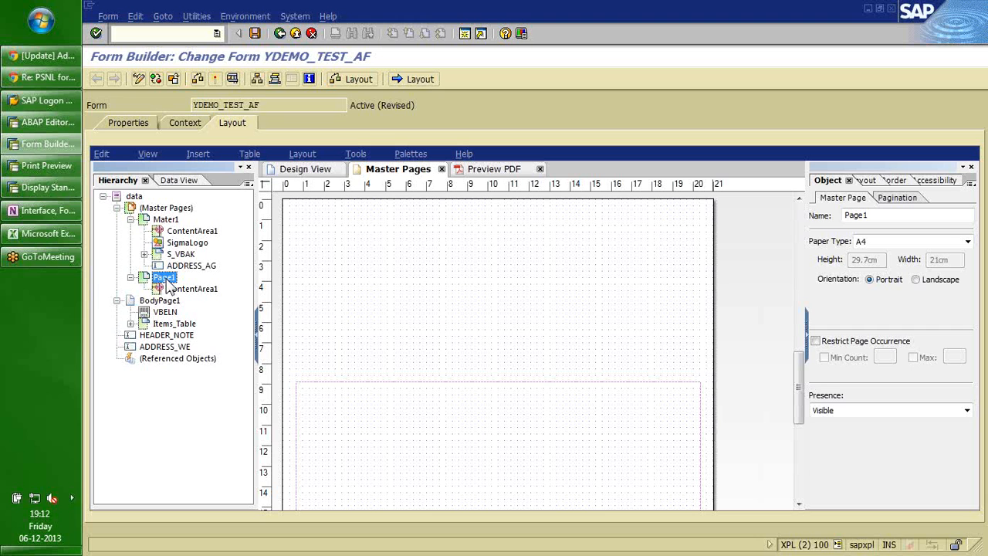
# Rename the new page to Master2 and its content area to ContentArea2.
pyautogui.click(167, 279)
pyautogui.write('Master2')
pyautogui.click(189, 289)
pyautogui.press('BackSpace')
pyautogui.write('2')
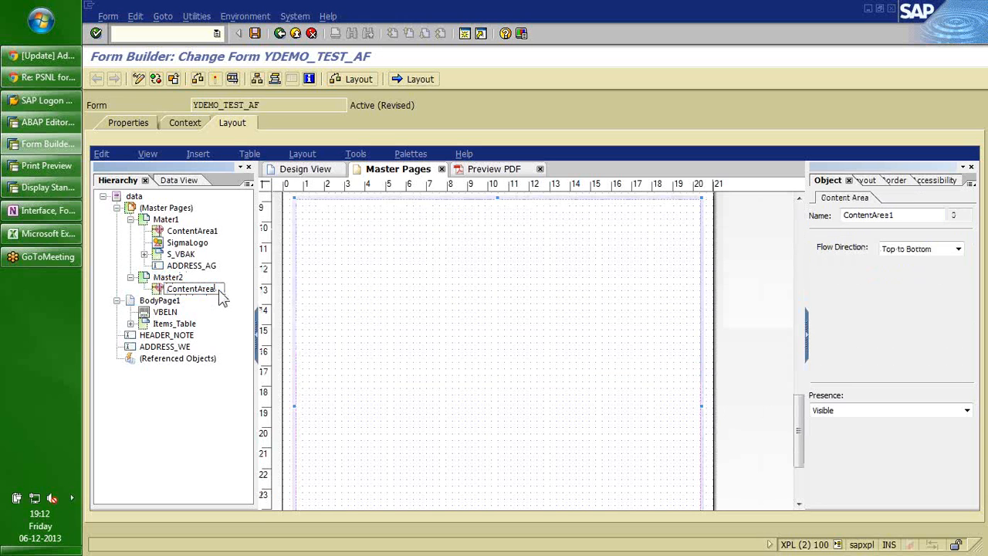
pyautogui.press('Return')
pyautogui.click(179, 232)
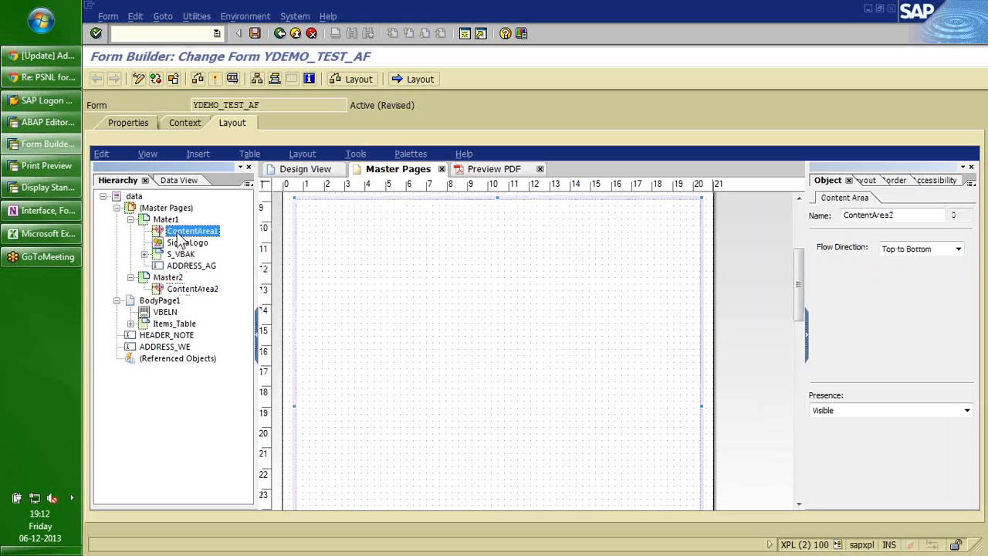
pyautogui.click(172, 286)
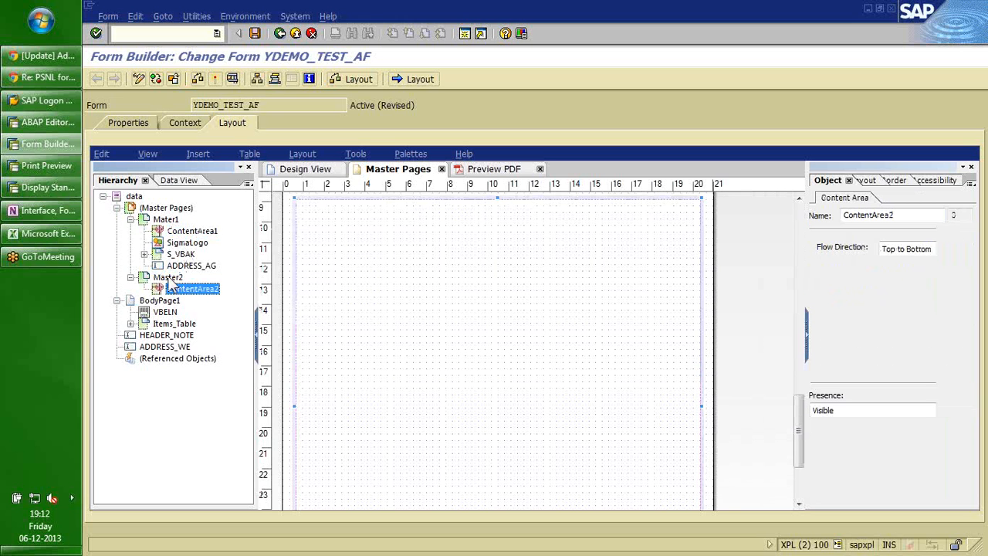
pyautogui.click(168, 278)
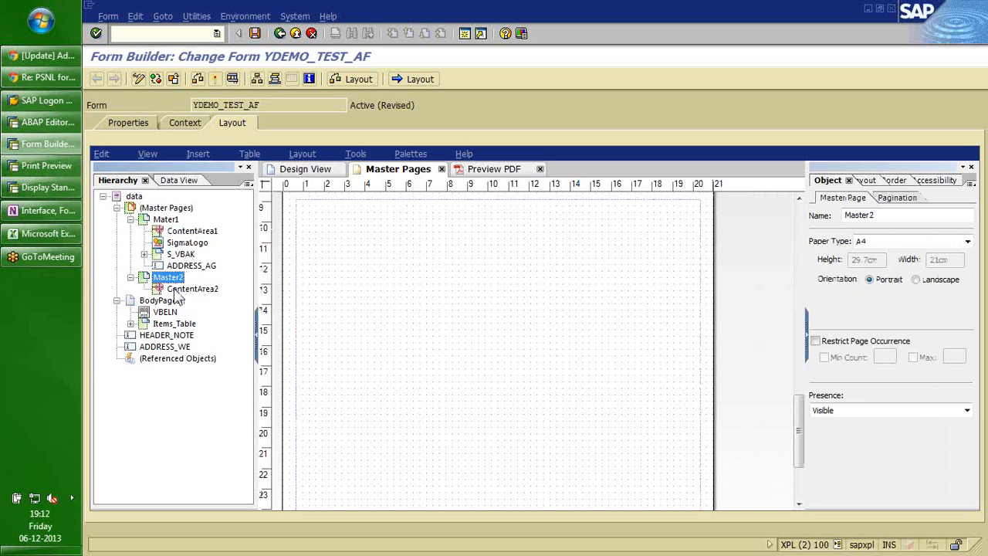
pyautogui.click(179, 290)
pyautogui.click(160, 300)
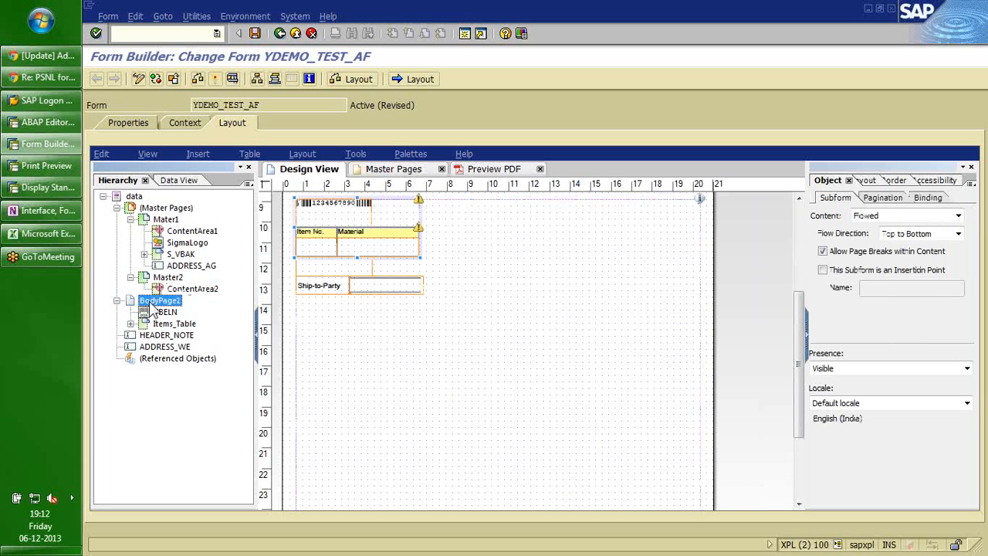
# Insert a new page named Terms and move it directly below BodyPage1.
pyautogui.click(198, 156)
pyautogui.click(198, 157)
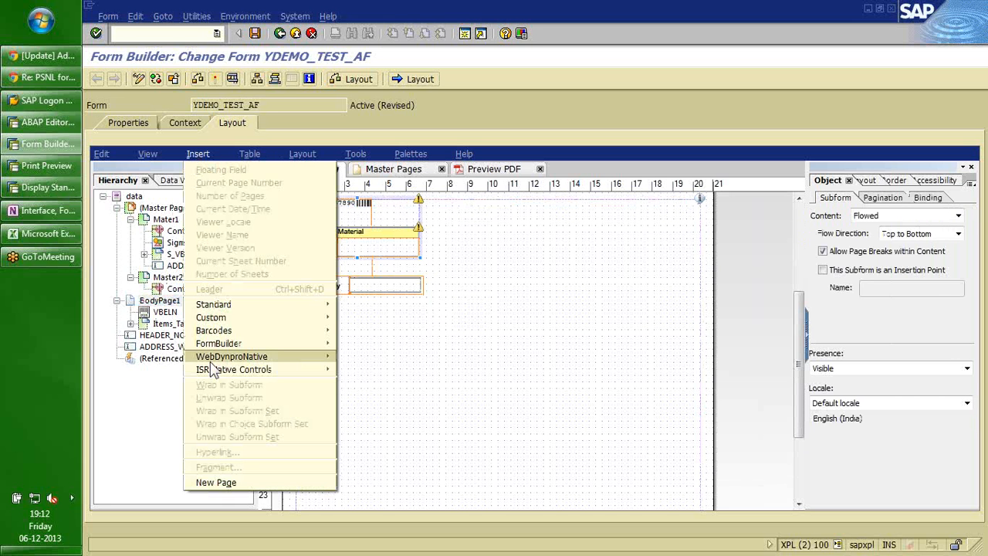
pyautogui.click(232, 482)
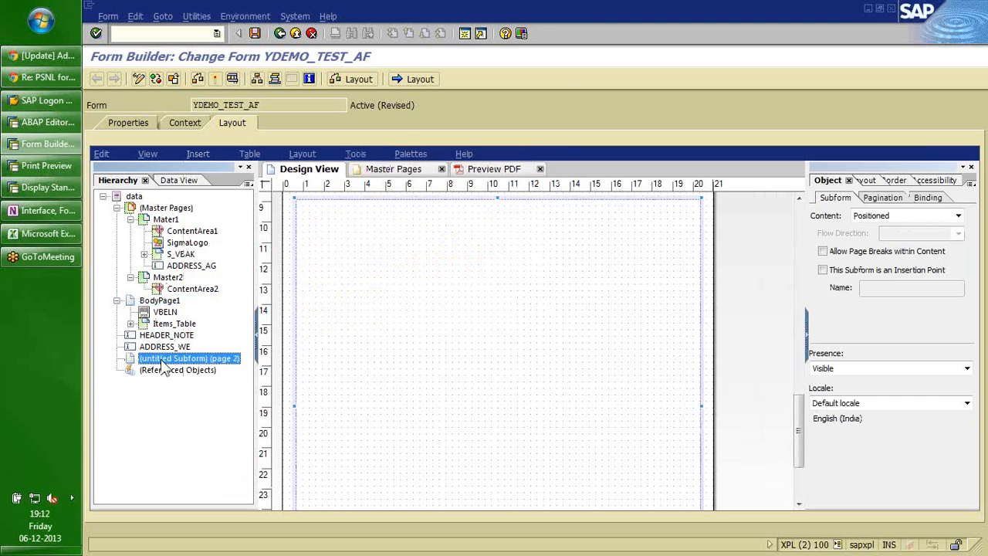
pyautogui.write('Terms')
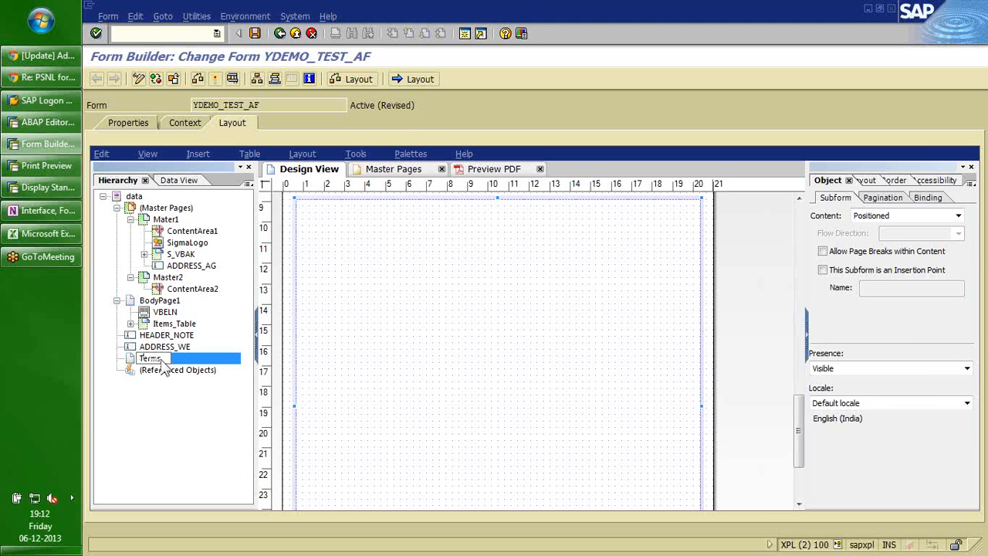
pyautogui.press('Return')
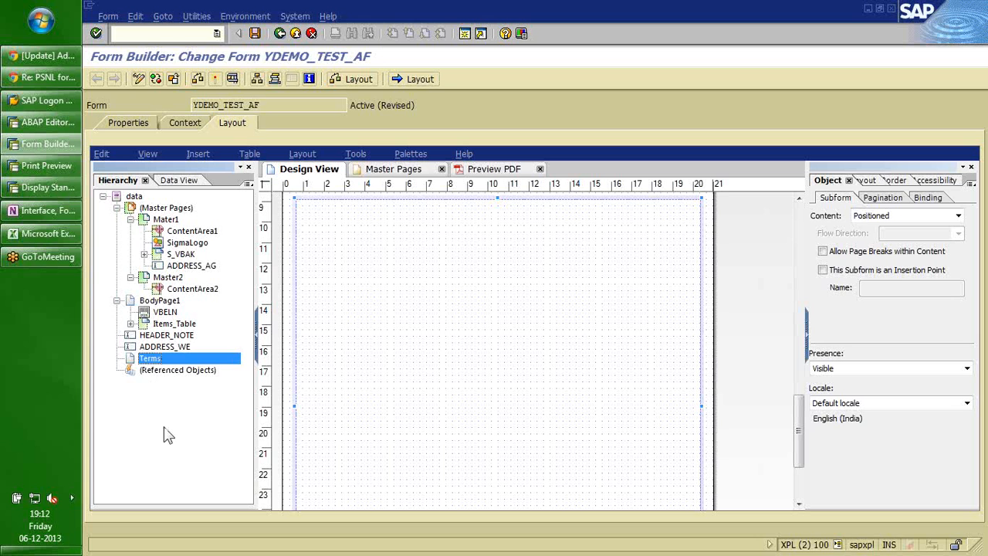
pyautogui.moveTo(150, 361); pyautogui.dragTo(148, 301)
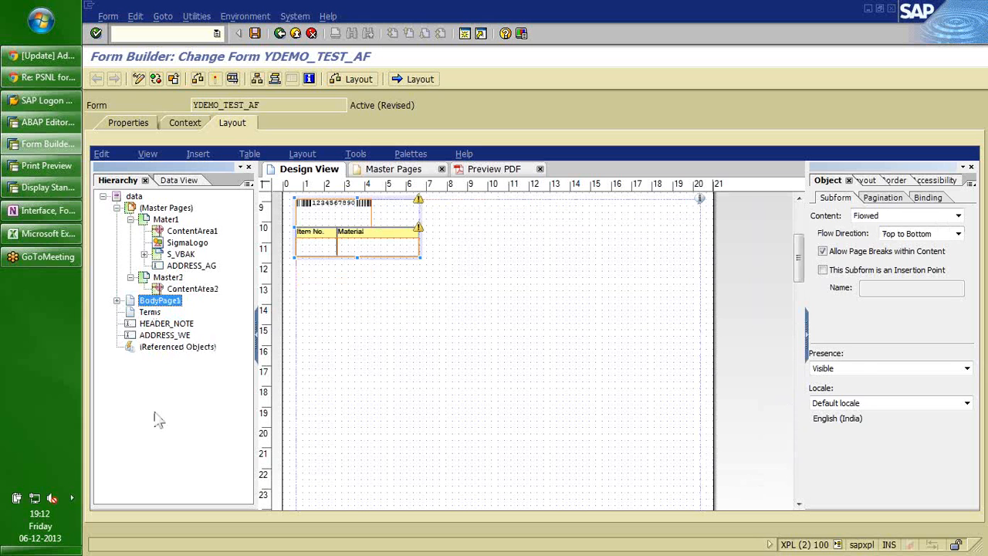
# Rename the Master2 master page to Master_Terms.
pyautogui.click(170, 278)
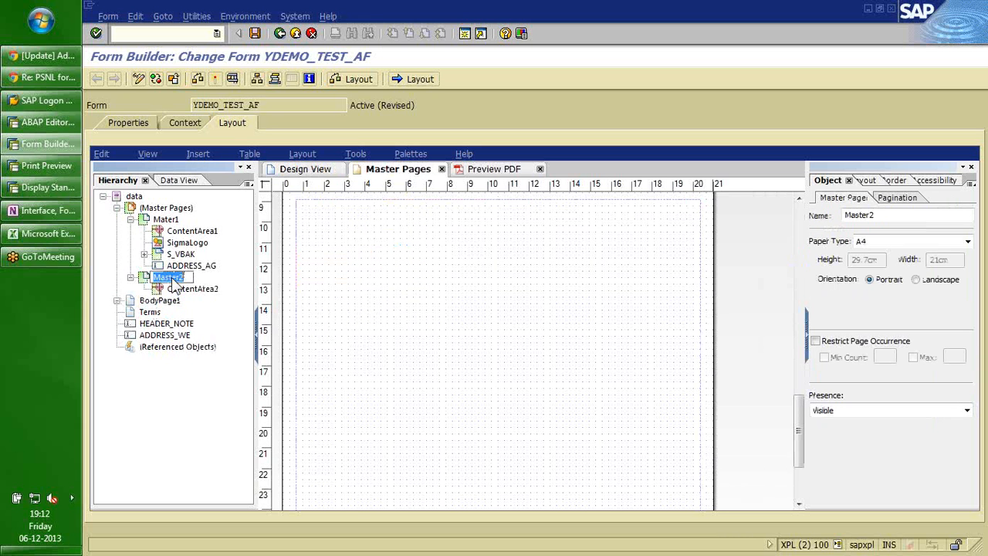
pyautogui.press('BackSpace')
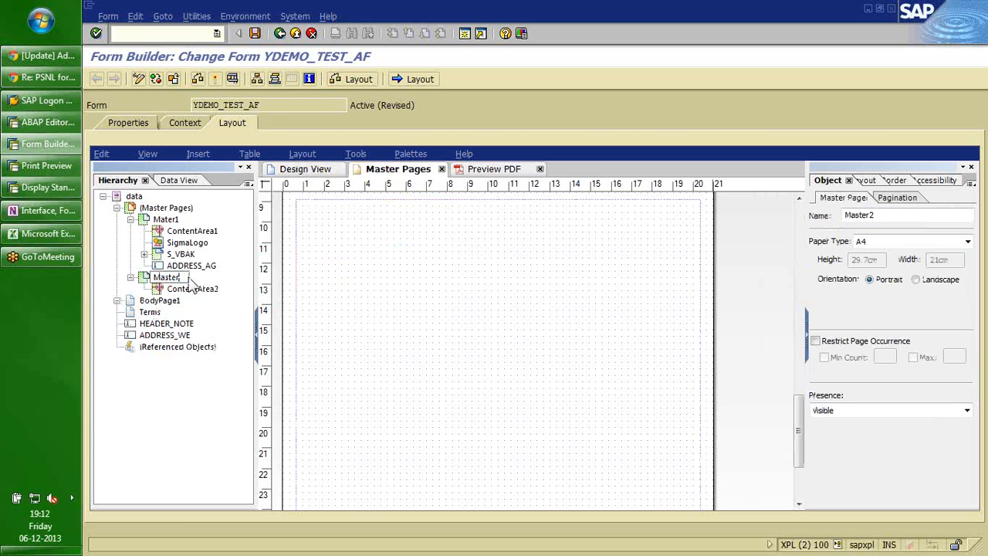
pyautogui.write('_Terms')
pyautogui.press('Return')
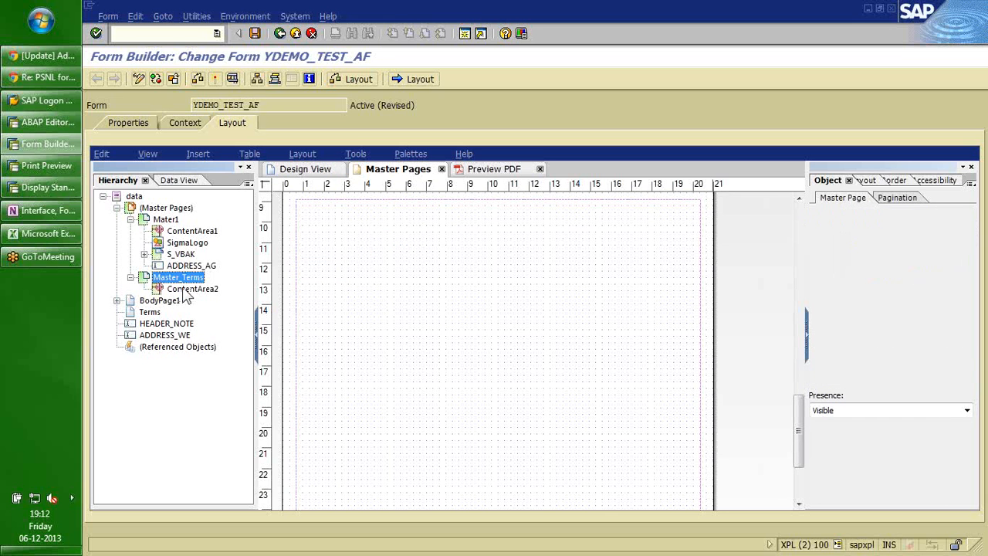
# Rename its content area from ContentArea2 to ContentArea_Terms.
pyautogui.click(190, 289)
pyautogui.click(227, 291)
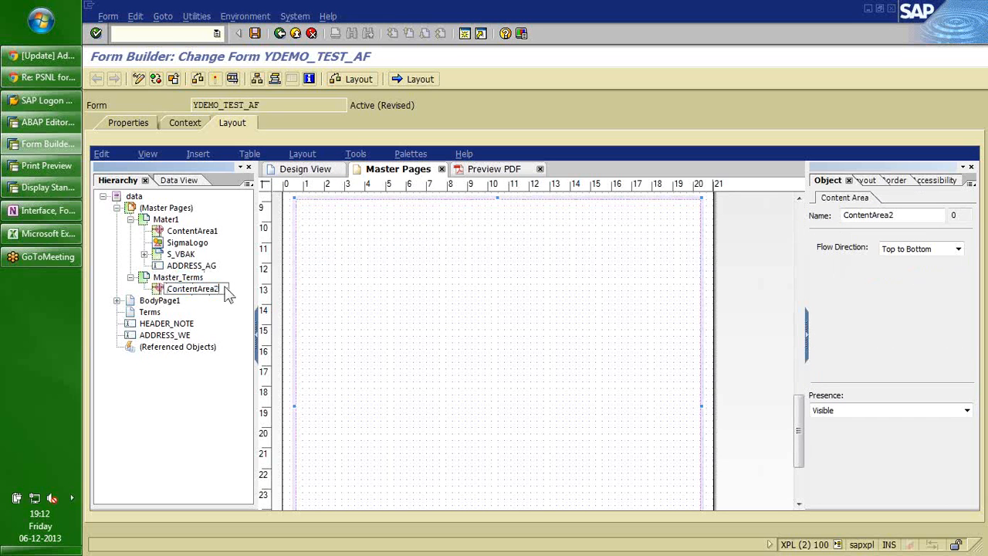
pyautogui.press('BackSpace')
pyautogui.write('_Terms')
pyautogui.press('Return')
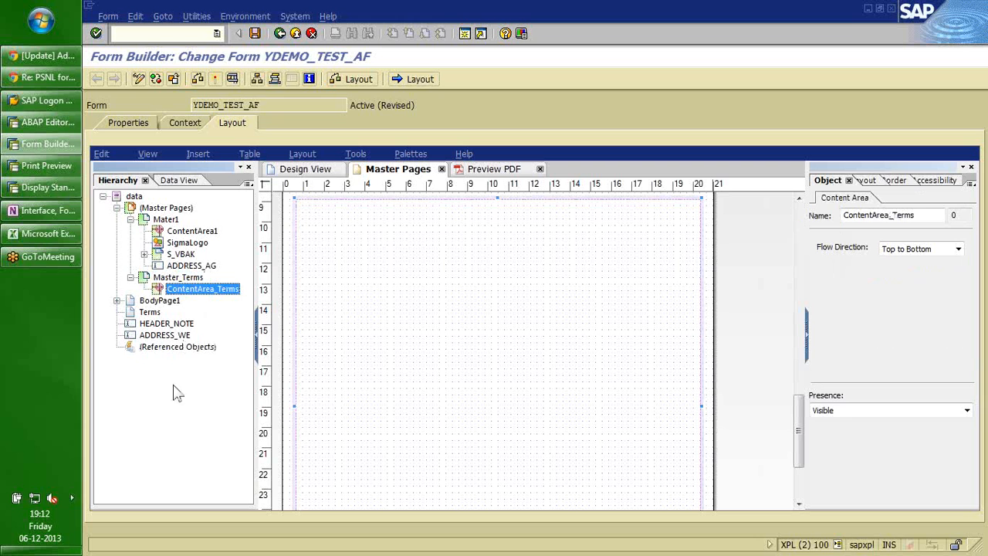
pyautogui.click(143, 312)
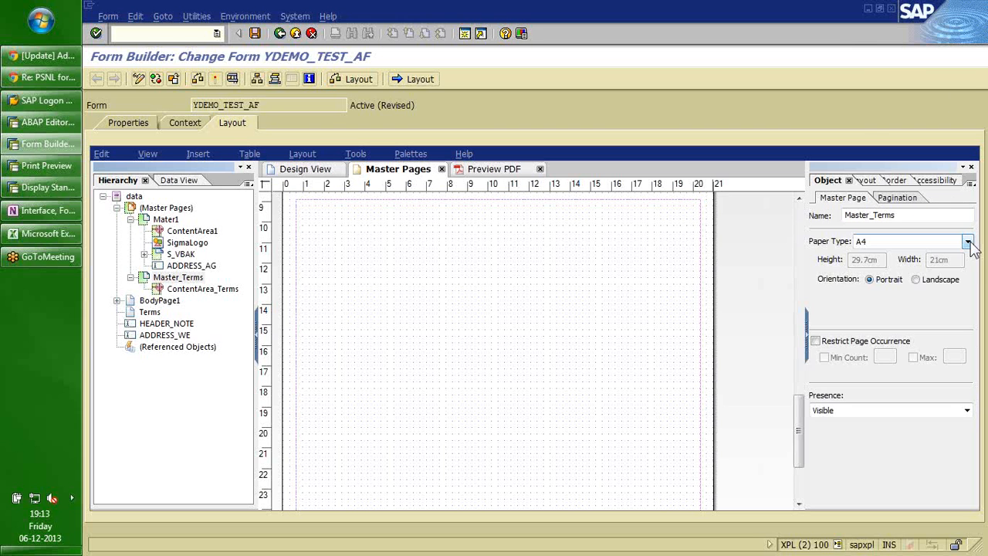
# Set the Master_Terms page to Letter paper size in landscape orientation.
pyautogui.click(967, 243)
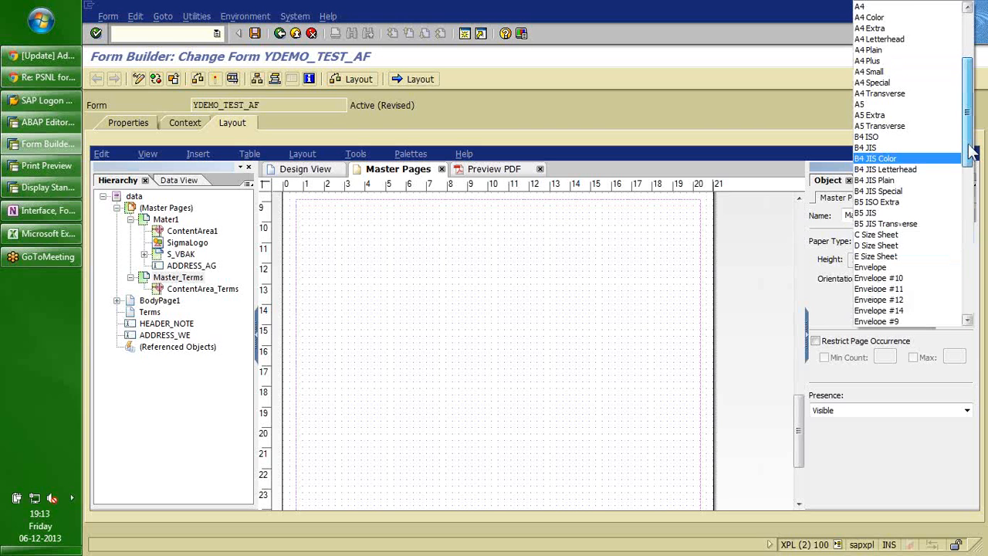
pyautogui.moveTo(970, 152); pyautogui.dragTo(967, 228)
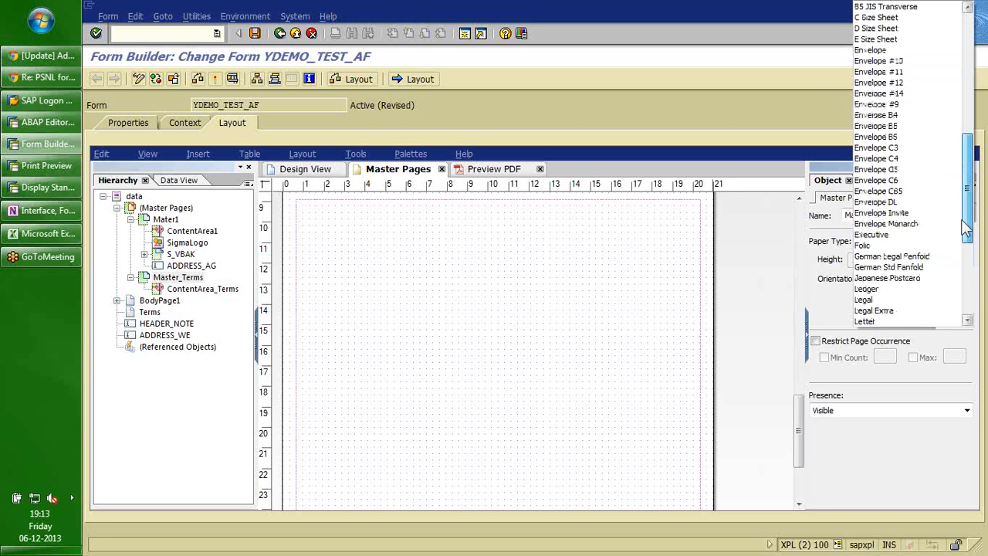
pyautogui.click(868, 321)
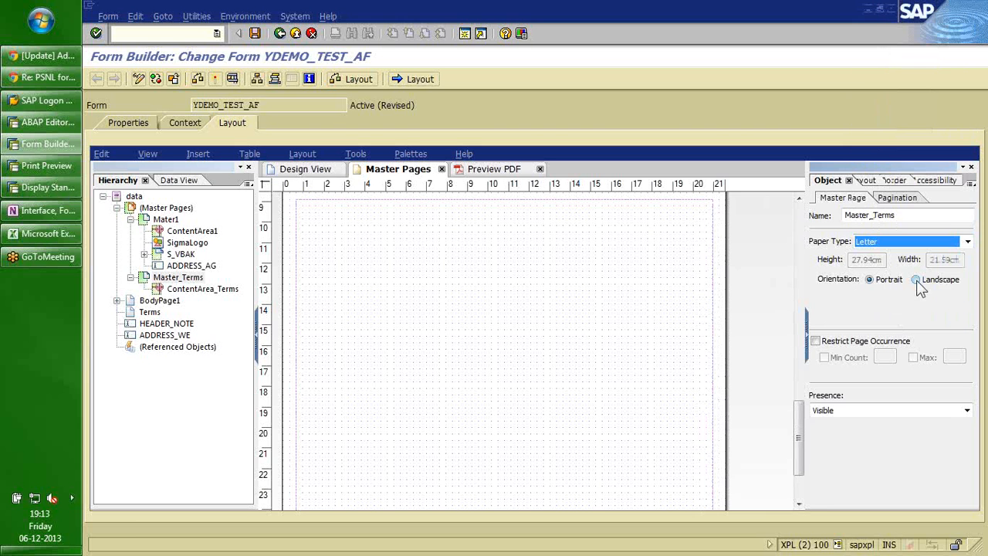
pyautogui.click(916, 280)
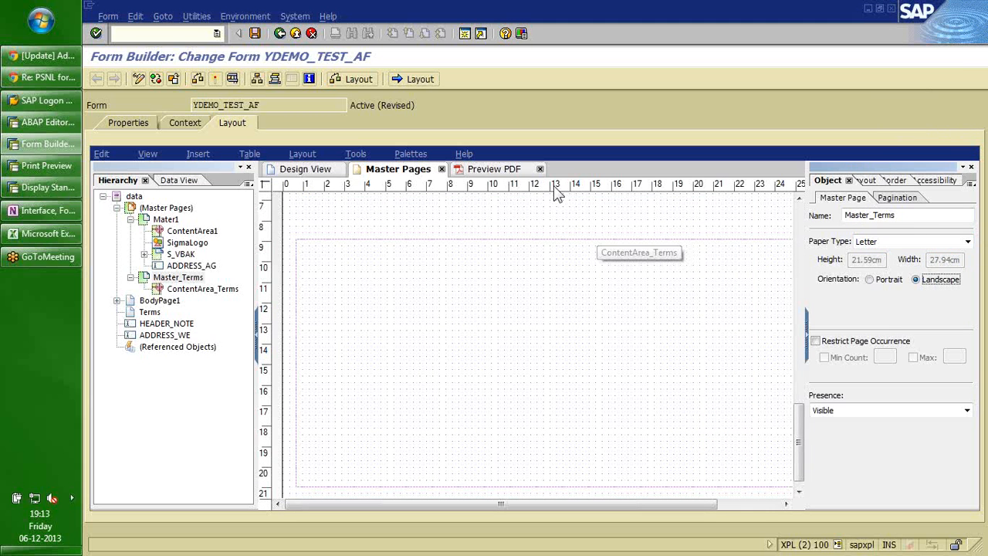
# Drag ContentArea_Terms' top edge upward to enlarge the content area.
pyautogui.click(530, 238)
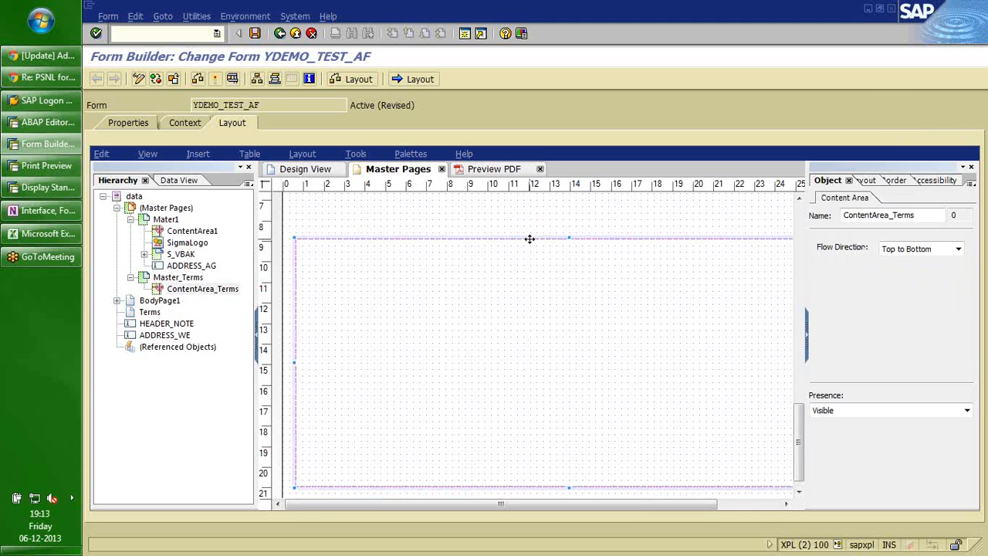
pyautogui.moveTo(529, 238); pyautogui.dragTo(529, 218)
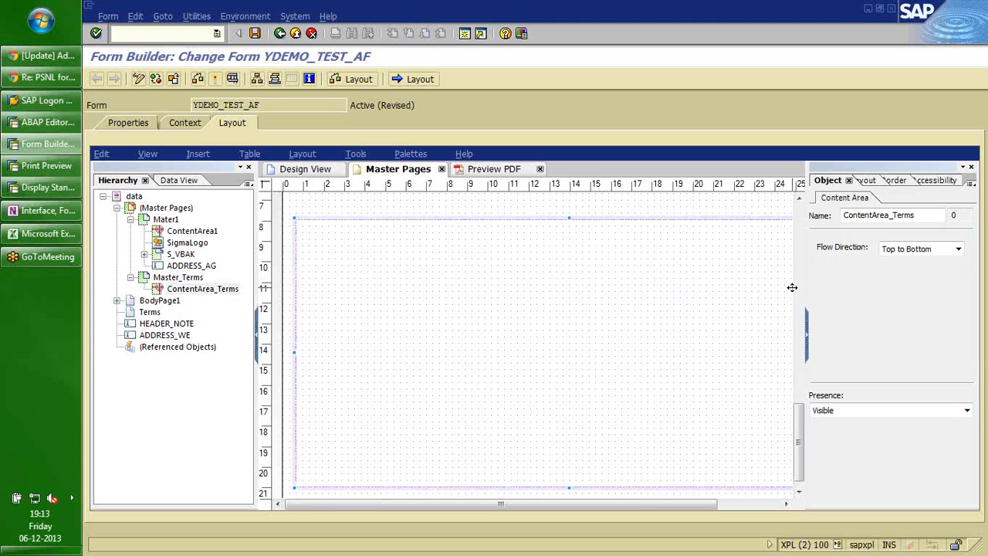
pyautogui.click(590, 205)
pyautogui.scroll(-1, 590, 205)
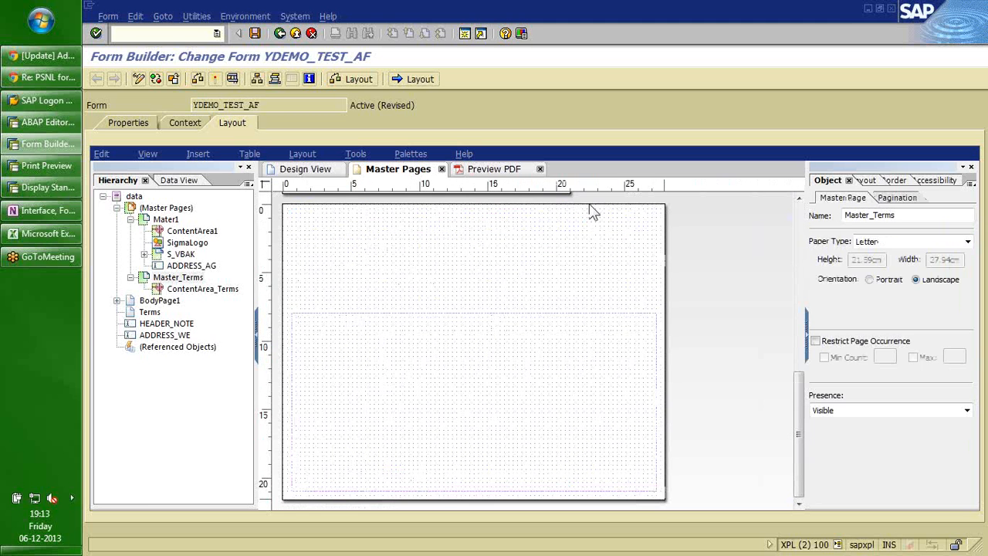
pyautogui.click(475, 311)
pyautogui.moveTo(475, 311); pyautogui.dragTo(470, 273)
pyautogui.moveTo(474, 311); pyautogui.dragTo(475, 276)
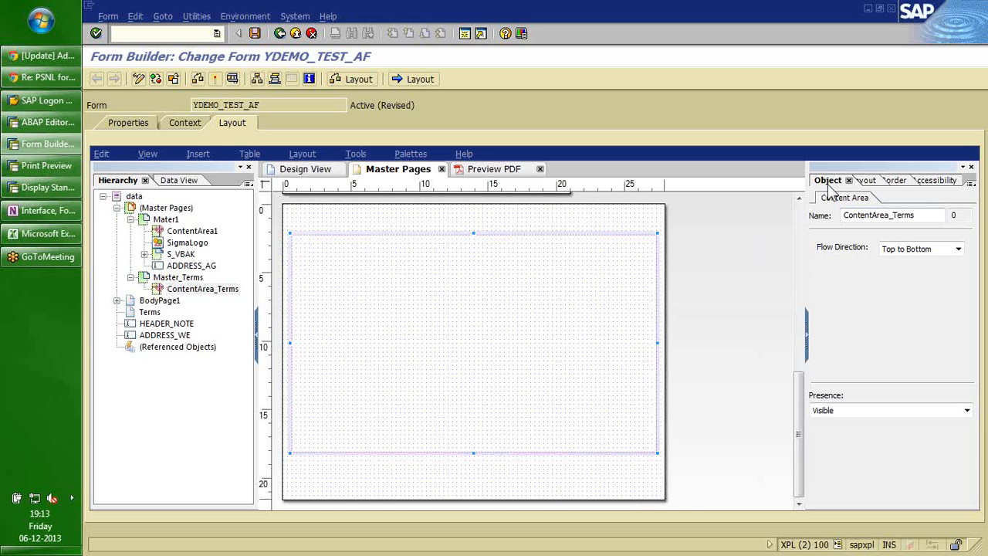
# Set BodyPage1's Pagination Place to In Content Area ContentArea_Terms and preview the 4-page PDF.
pyautogui.click(159, 301)
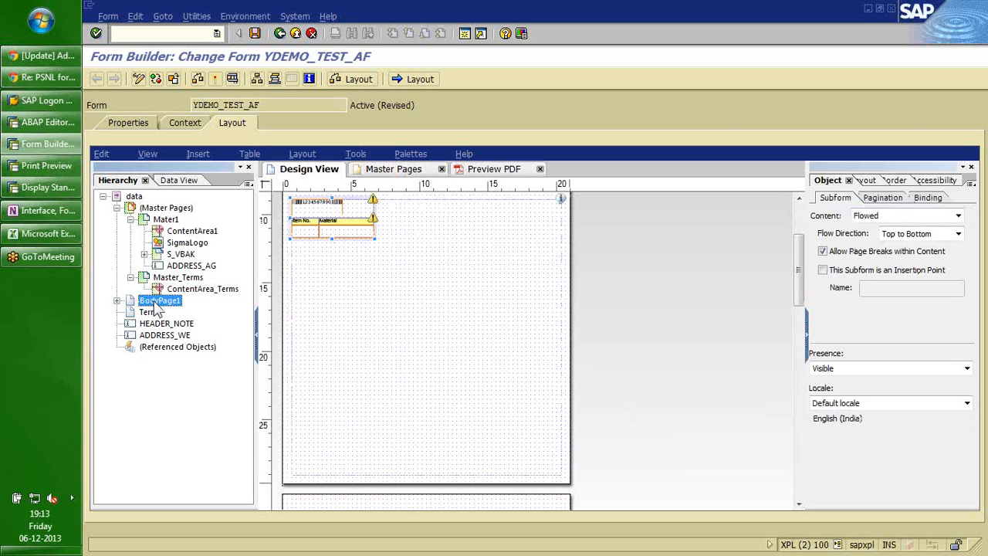
pyautogui.click(882, 197)
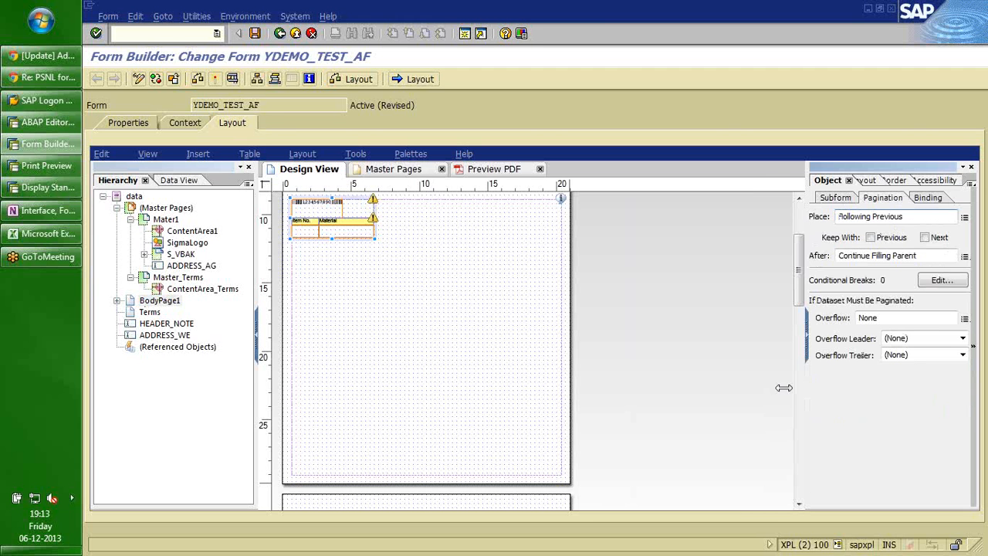
pyautogui.moveTo(783, 388); pyautogui.dragTo(778, 387)
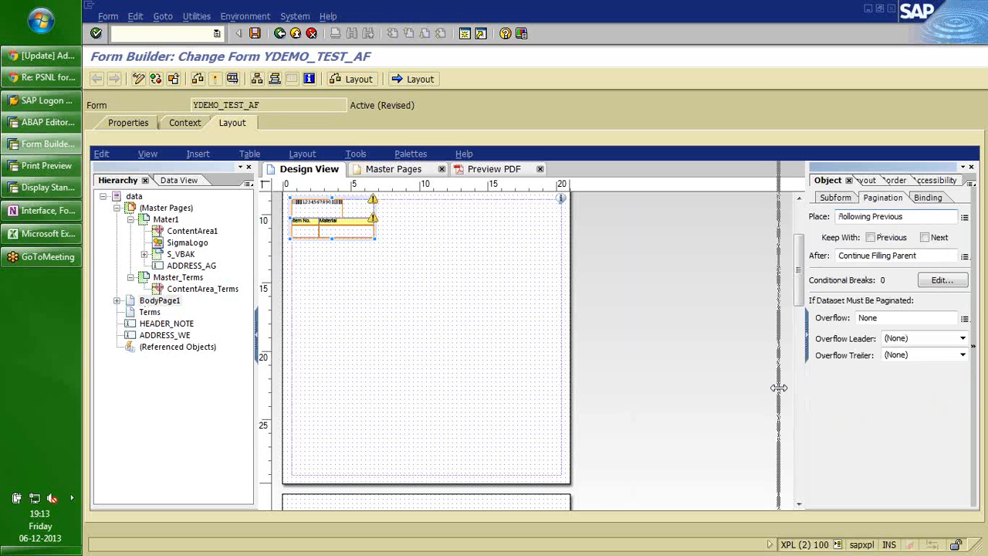
pyautogui.moveTo(778, 388); pyautogui.dragTo(778, 388)
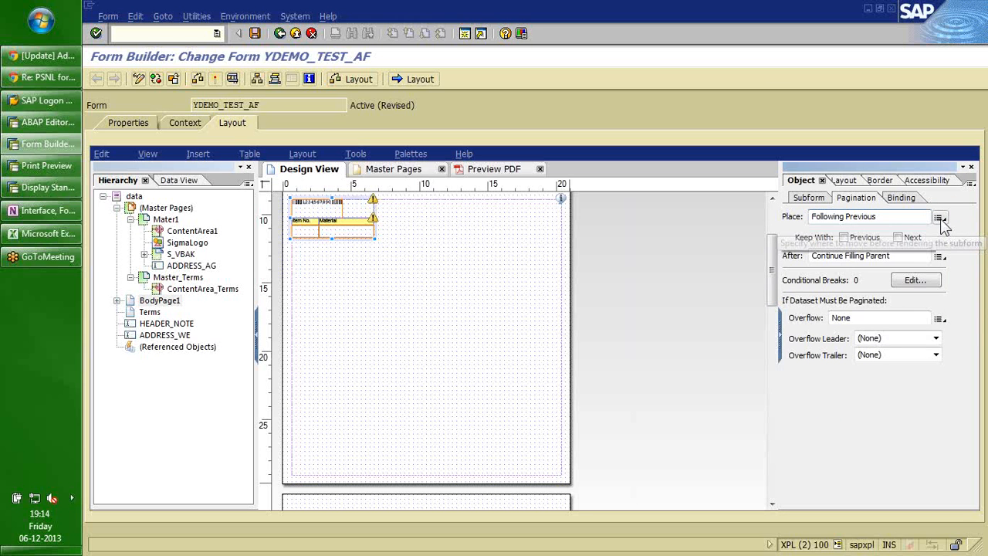
pyautogui.click(939, 218)
pyautogui.moveTo(920, 261)
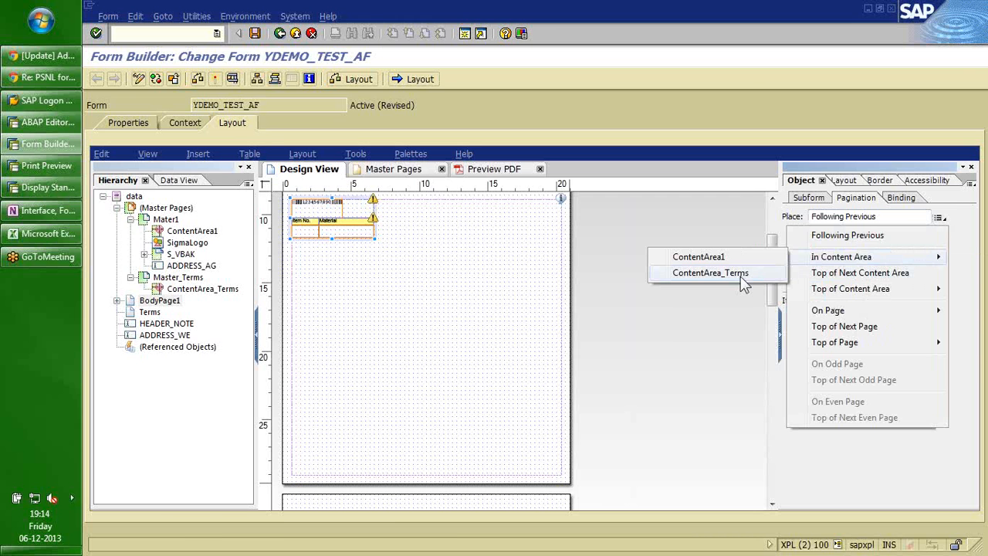
pyautogui.click(480, 169)
pyautogui.moveTo(967, 230)
pyautogui.mouseDown()
pyautogui.moveTo(968, 319)
pyautogui.moveTo(971, 233)
pyautogui.mouseUp()
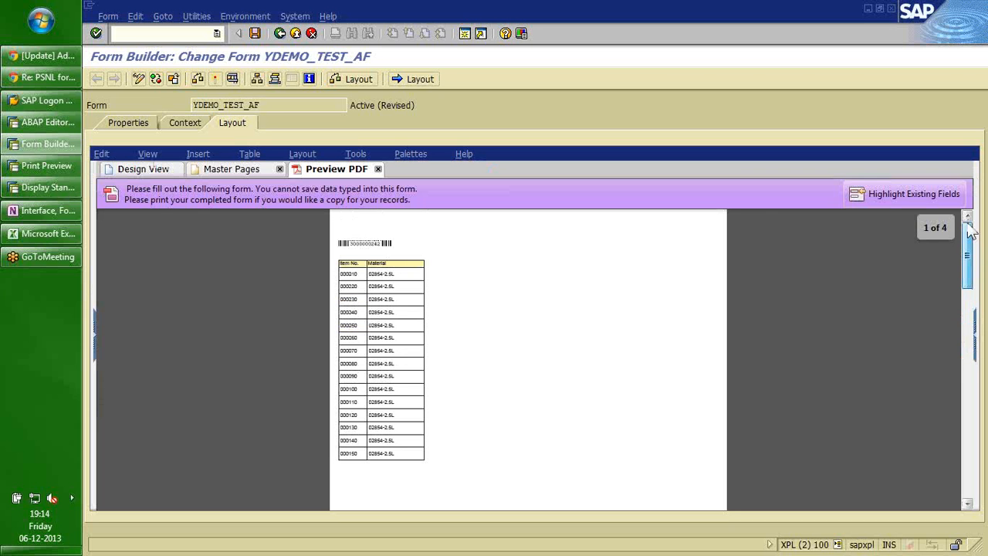
# Review the four-page PDF preview, then set BodyPage1's placement back to Following Previous.
pyautogui.moveTo(971, 236); pyautogui.dragTo(970, 290)
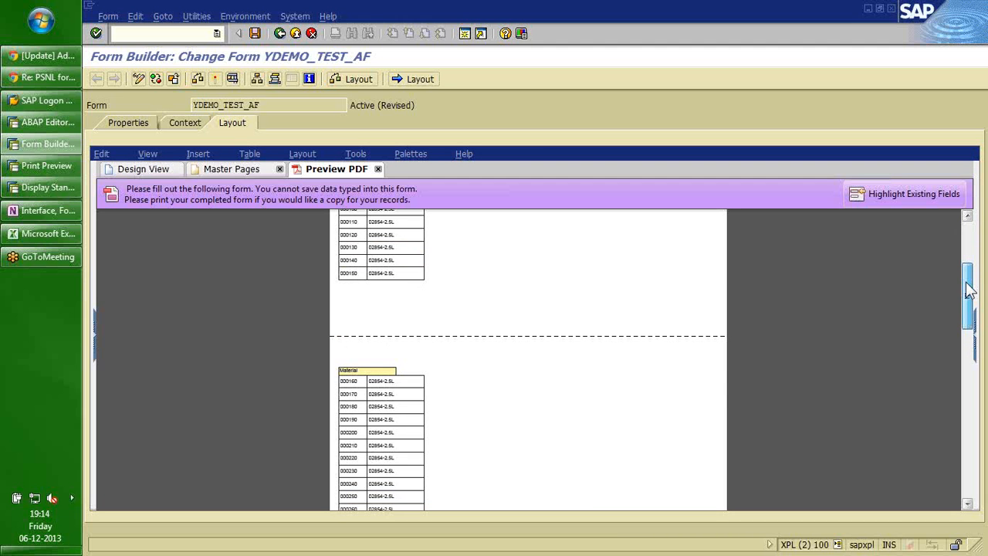
pyautogui.moveTo(970, 289); pyautogui.dragTo(970, 440)
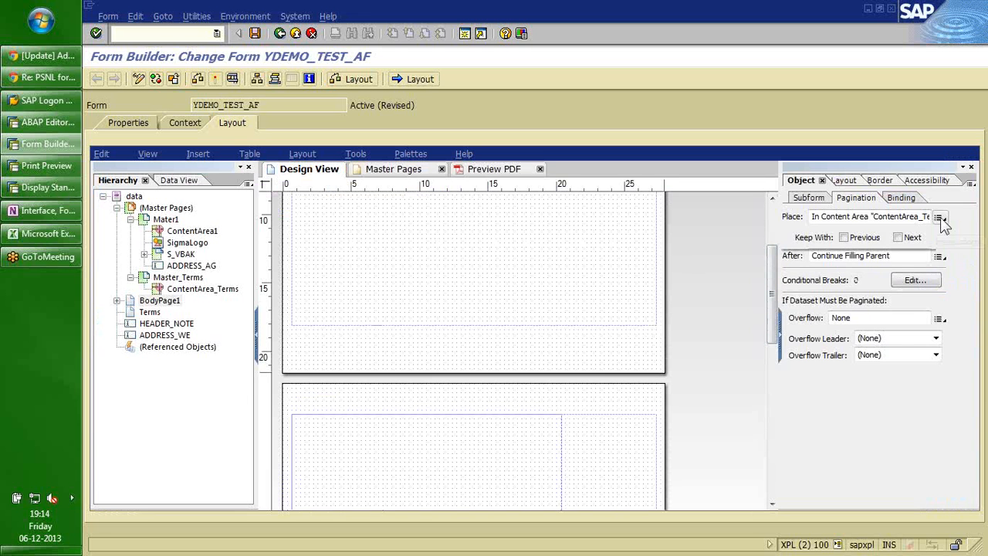
pyautogui.click(941, 219)
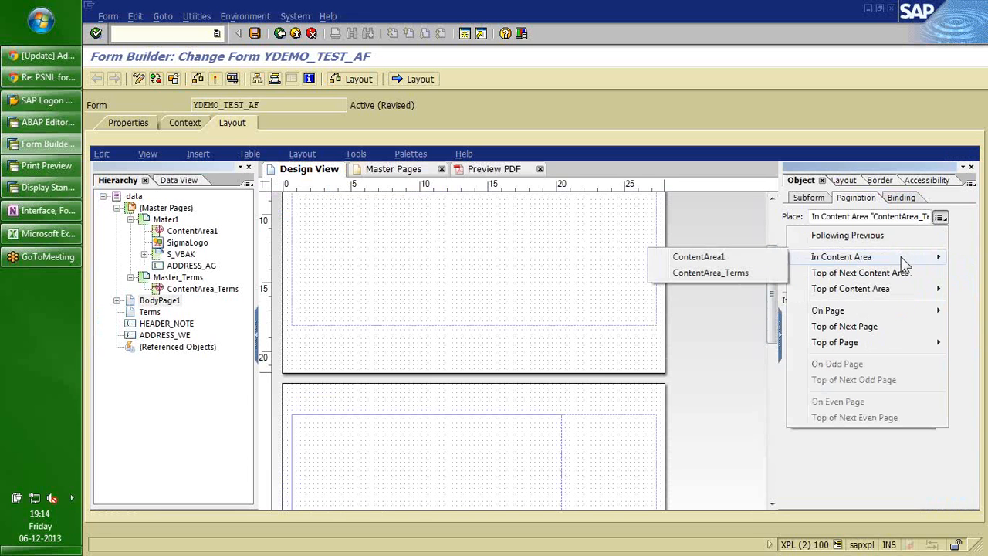
pyautogui.click(945, 235)
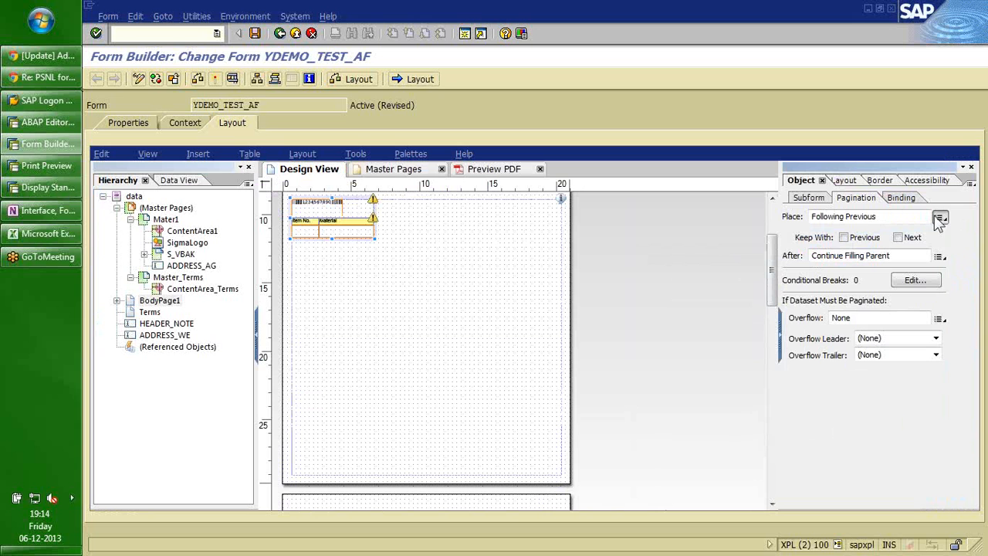
pyautogui.click(149, 311)
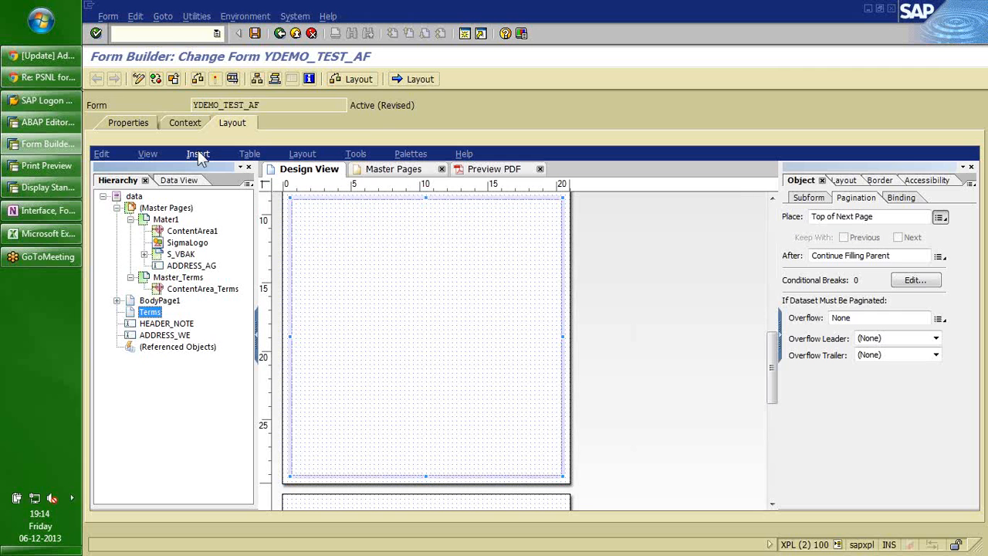
# Insert TextField1 into Terms with Appearance set to None and Caption Position set to None.
pyautogui.click(197, 155)
pyautogui.moveTo(232, 304)
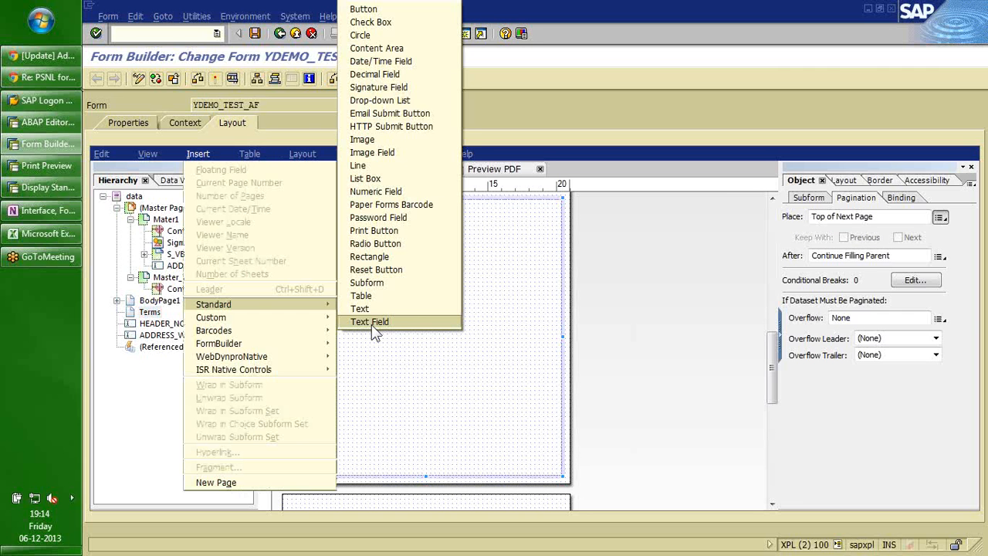
pyautogui.click(371, 322)
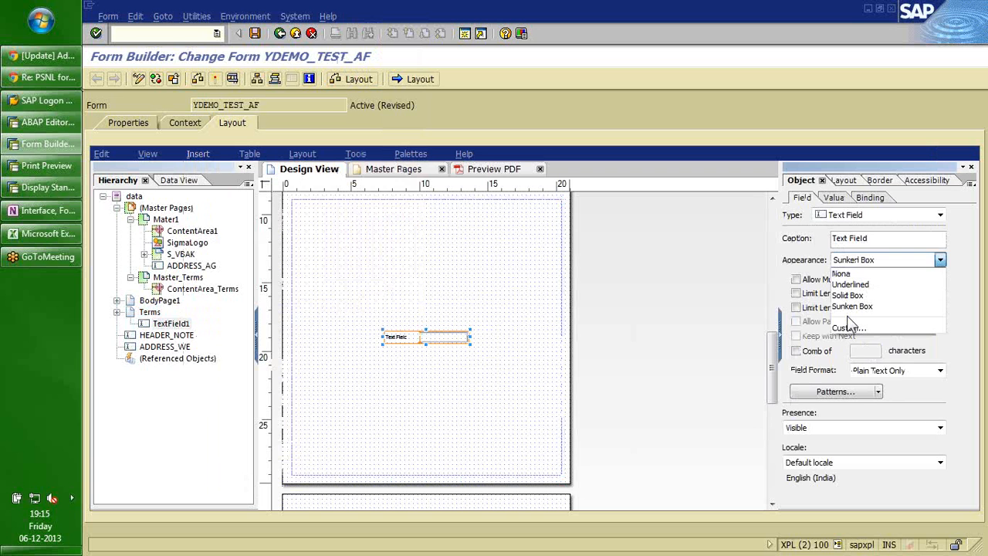
pyautogui.click(841, 273)
pyautogui.click(840, 179)
pyautogui.click(859, 345)
pyautogui.click(833, 418)
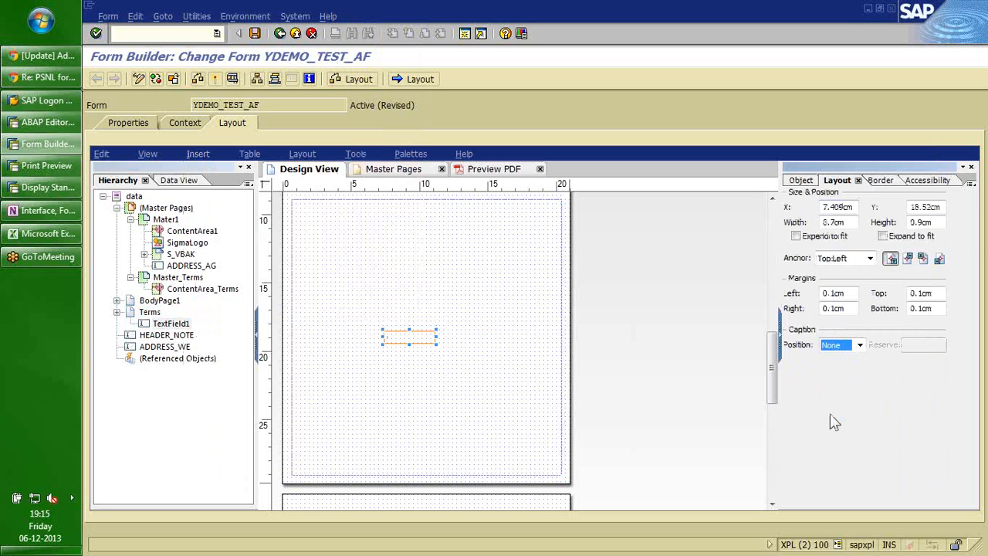
pyautogui.click(151, 313)
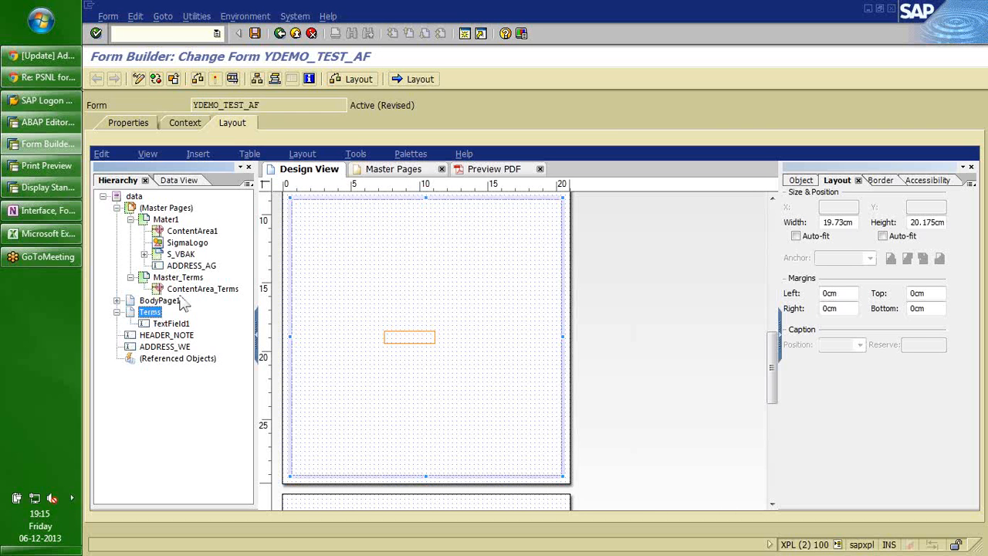
pyautogui.click(800, 180)
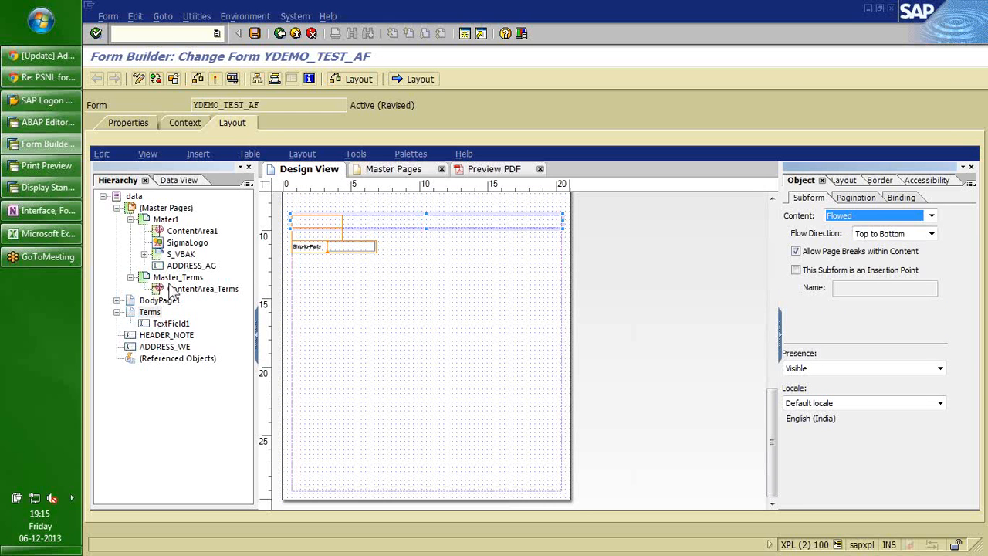
# Set the Terms subform's pagination placement to On Page Master_Terms.
pyautogui.click(159, 303)
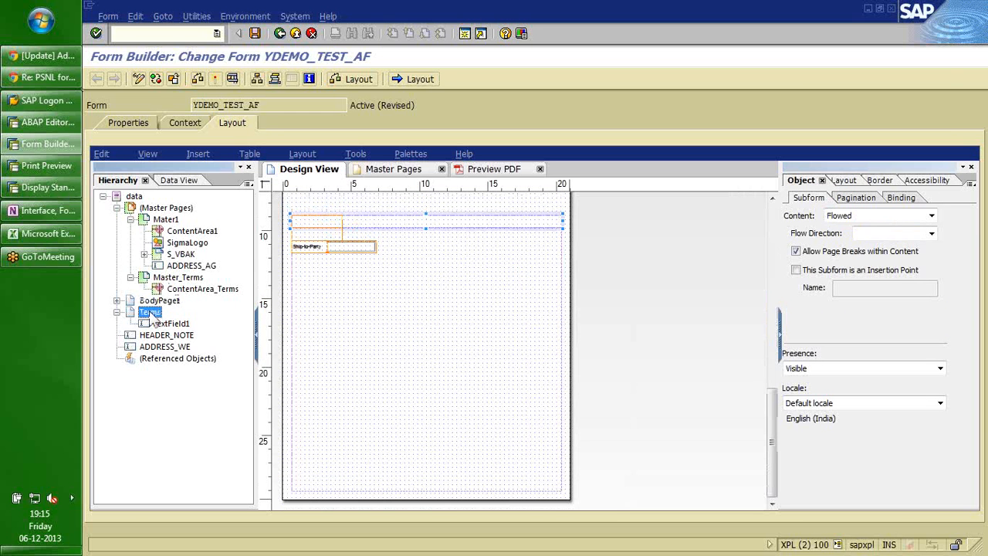
pyautogui.click(150, 311)
pyautogui.click(853, 199)
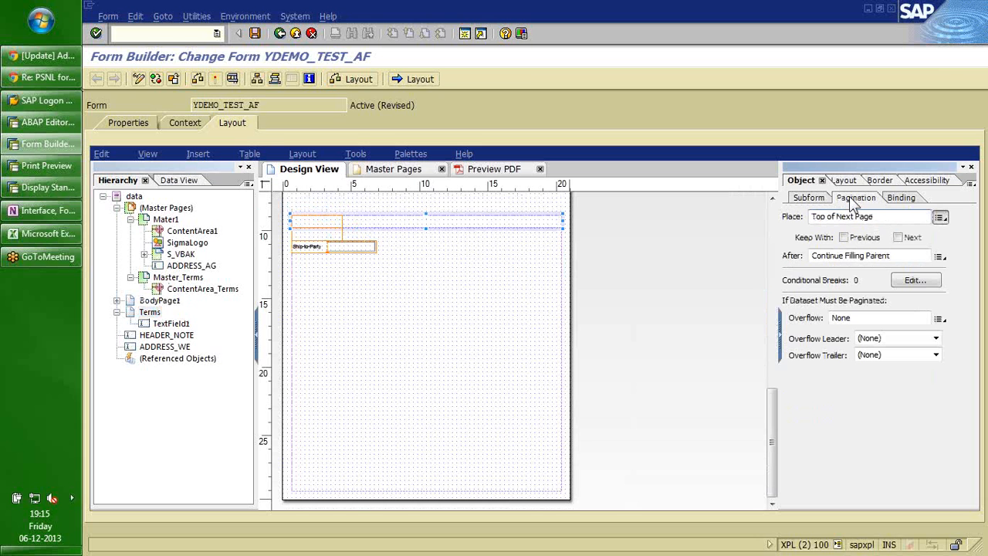
pyautogui.click(939, 217)
pyautogui.moveTo(885, 263)
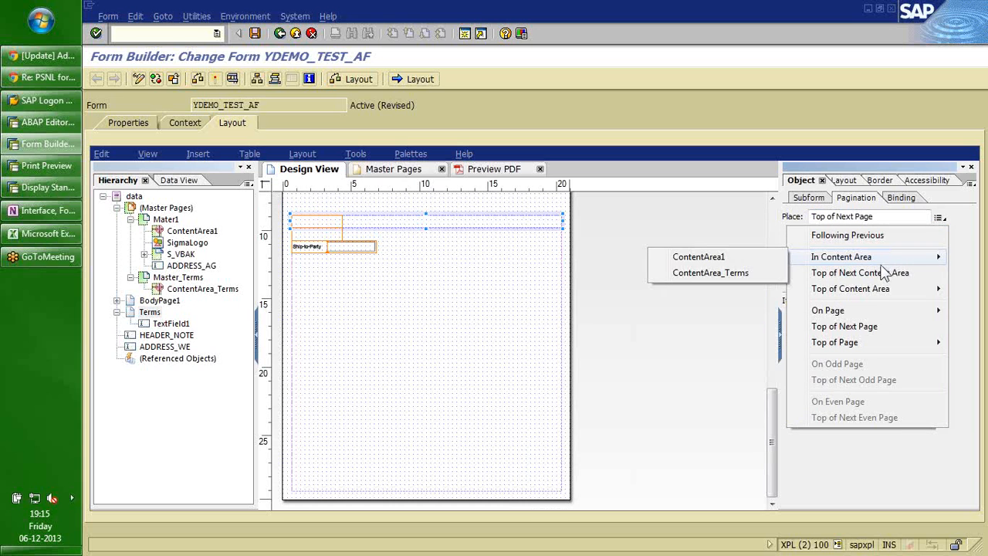
pyautogui.moveTo(886, 316)
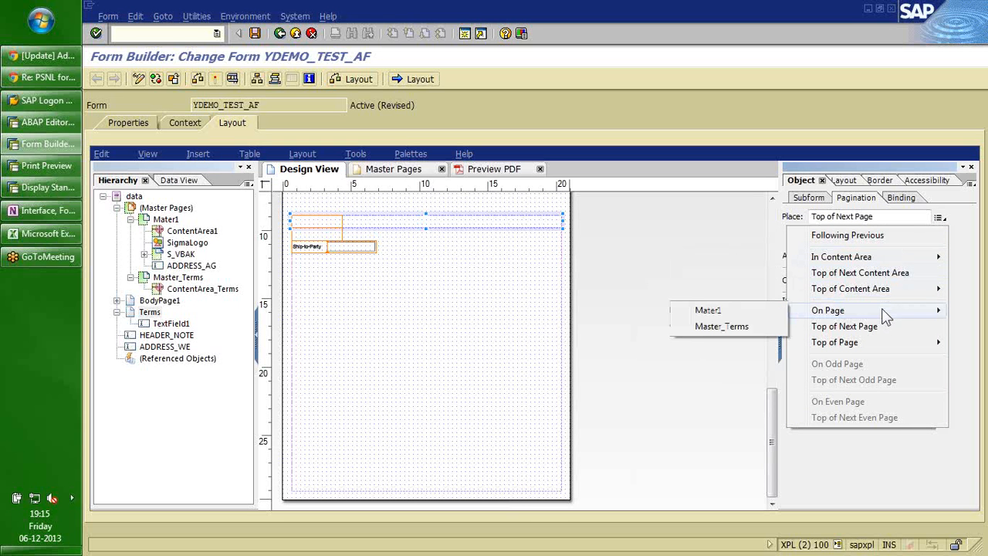
pyautogui.click(715, 328)
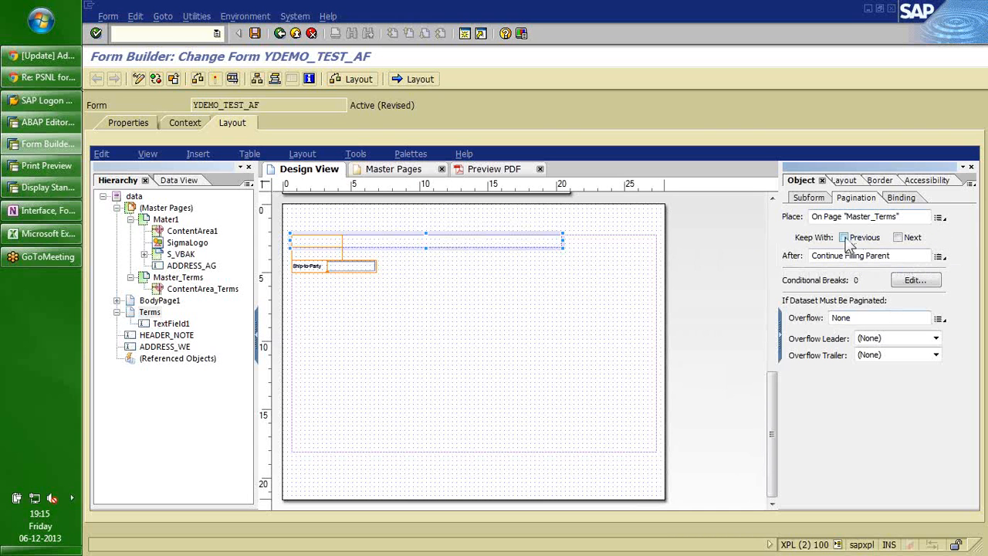
# Change Terms' placement to In Content Area ContentArea_Terms, checking TextField1 afterward.
pyautogui.click(941, 220)
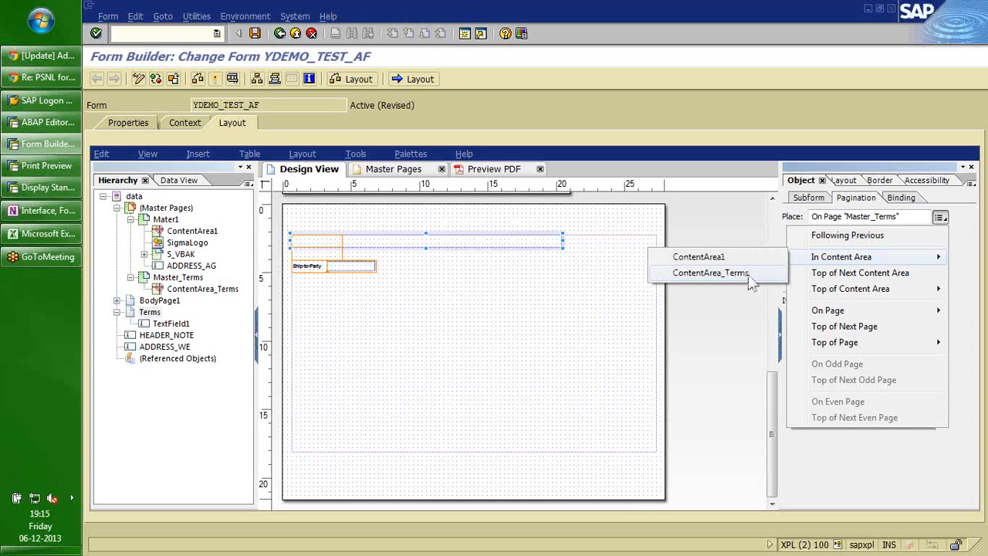
pyautogui.click(710, 273)
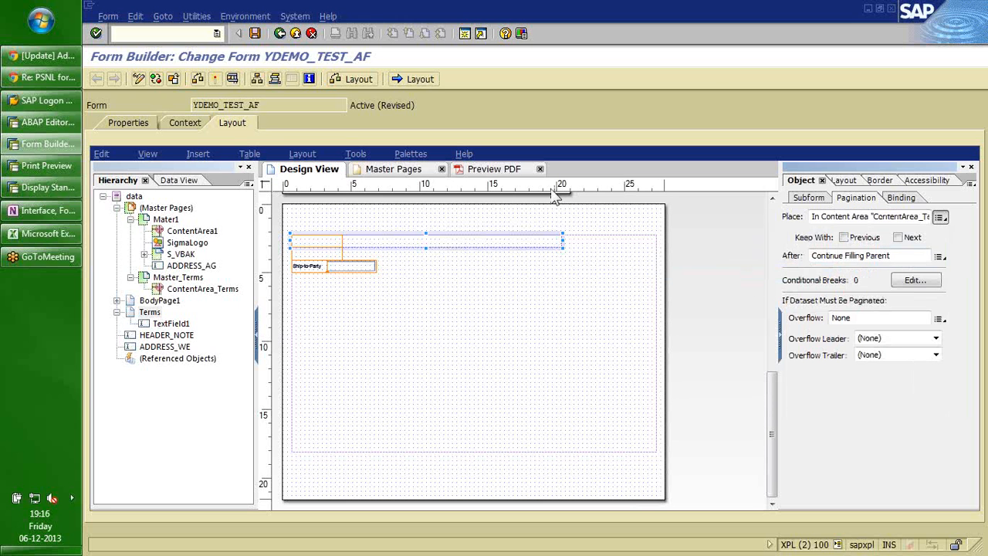
pyautogui.click(168, 323)
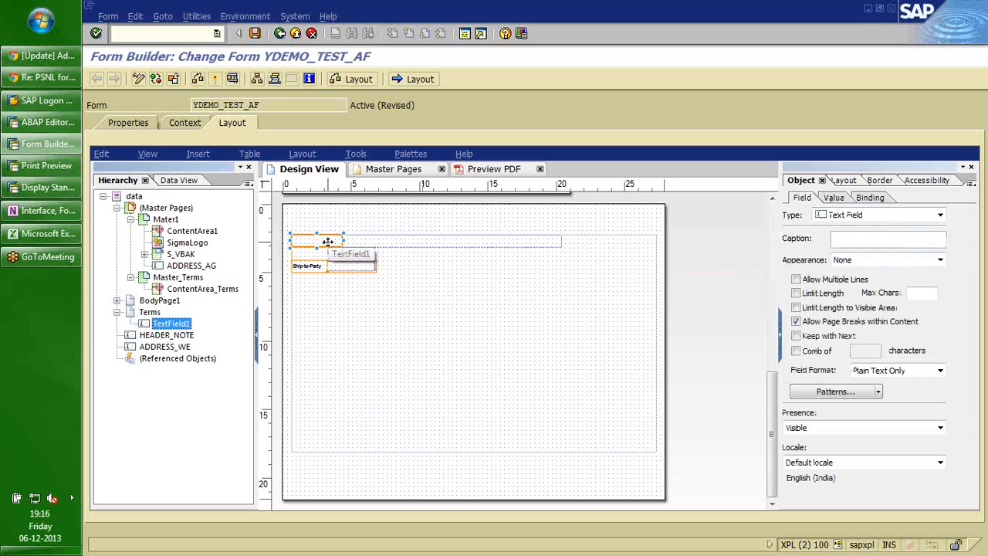
pyautogui.click(149, 312)
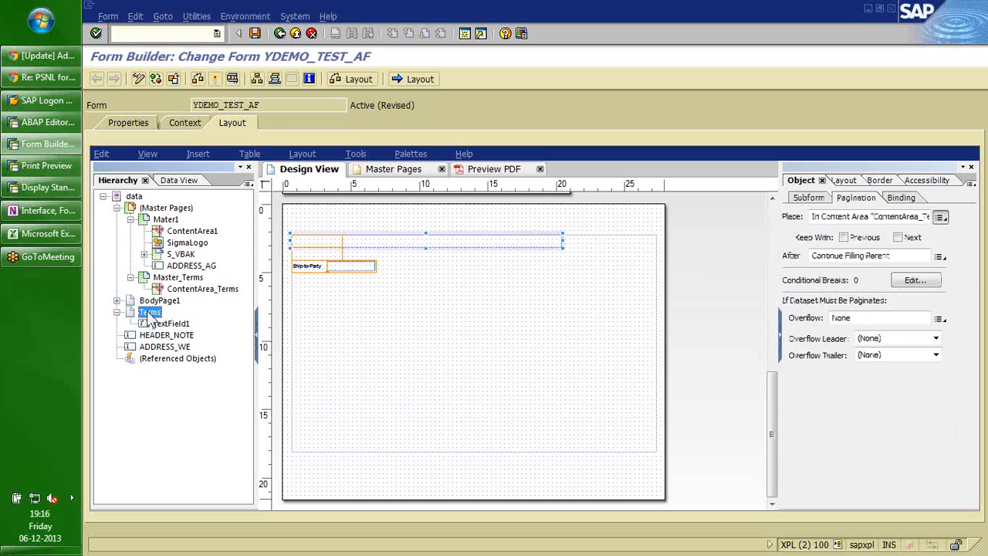
# Select HEADER_NOTE and ADDRESS_WE together and drag them under BodyPage1.
pyautogui.click(351, 267)
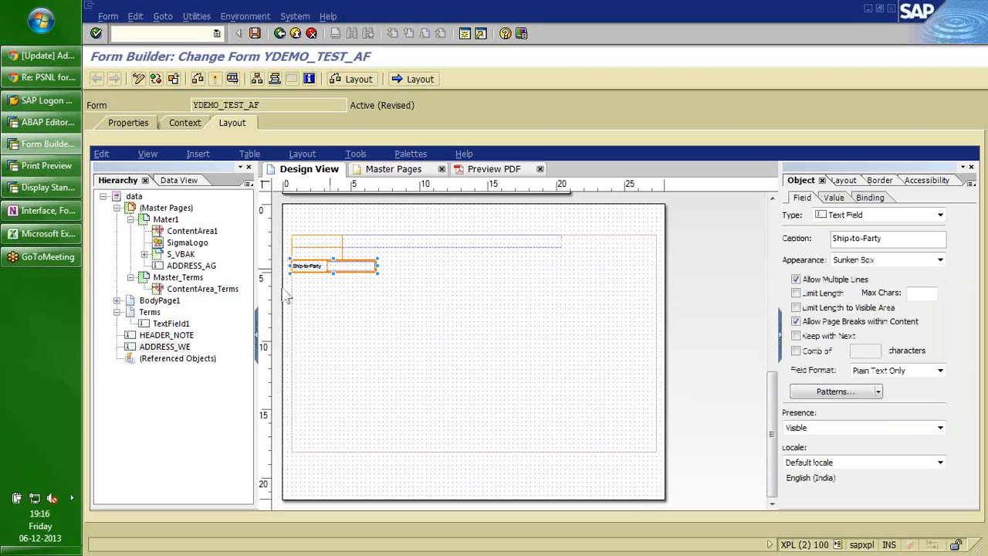
pyautogui.click(158, 336)
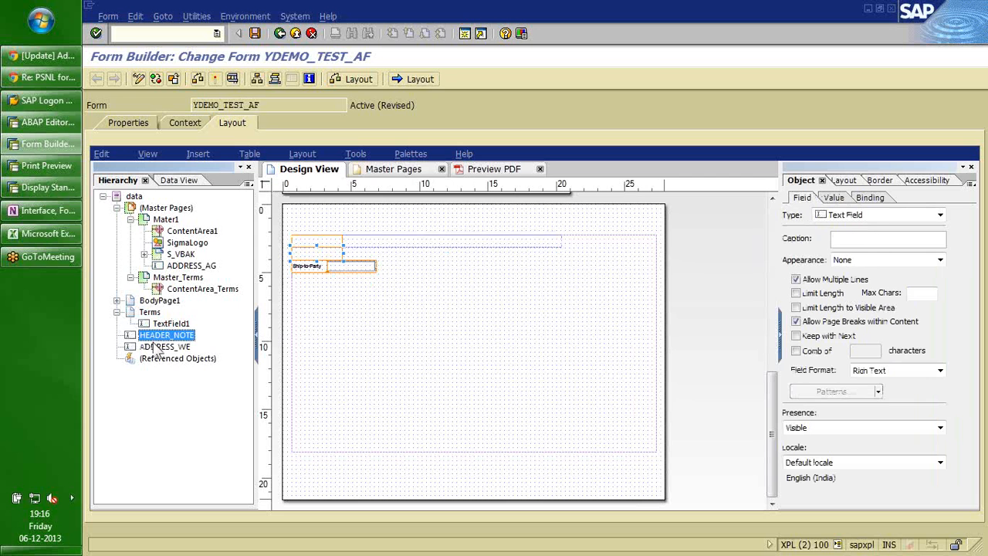
pyautogui.keyDown('ctrl'); pyautogui.click(158, 347); pyautogui.keyUp('ctrl')
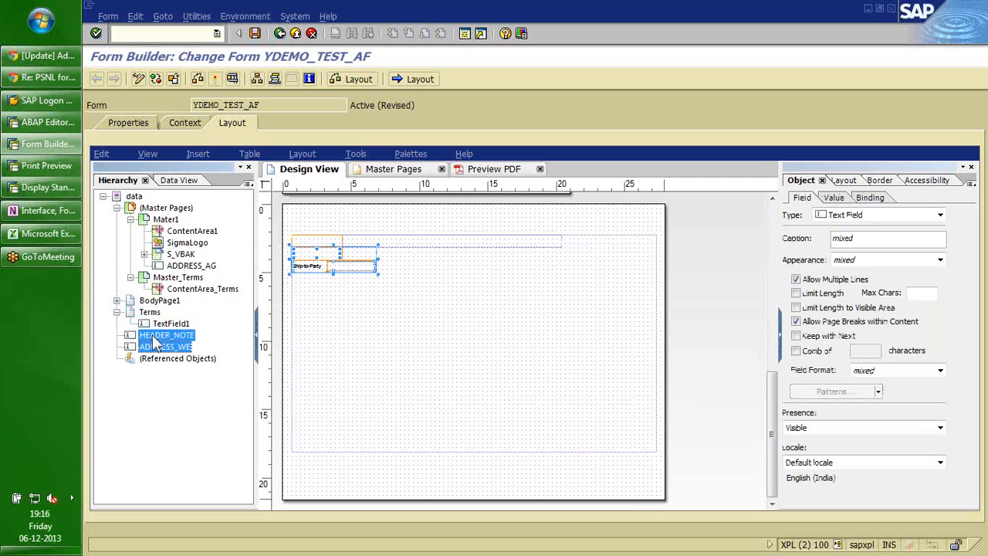
pyautogui.moveTo(154, 334); pyautogui.dragTo(155, 310)
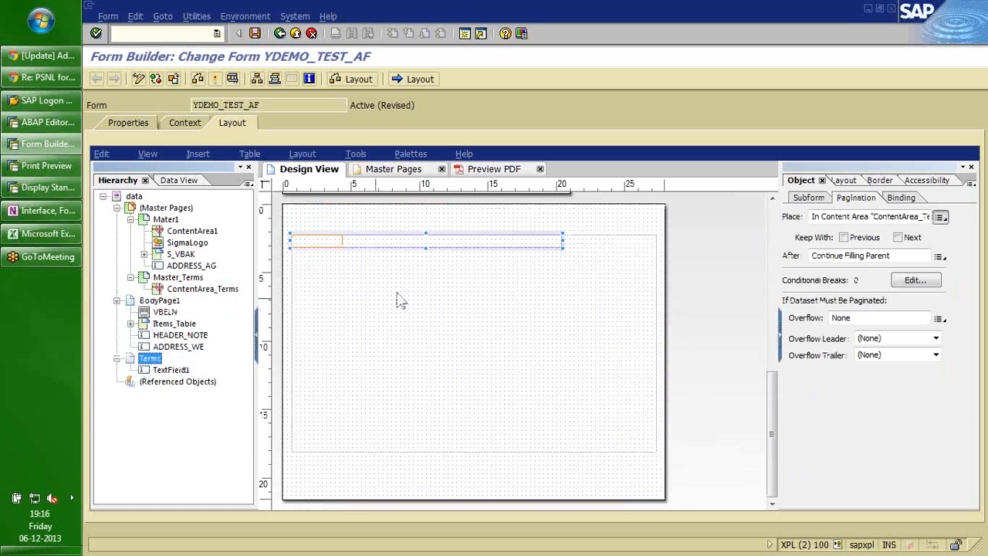
# Check the moved HEADER_NOTE, ADDRESS_WE and Items_Table entries, then reselect the Terms subform.
pyautogui.click(408, 241)
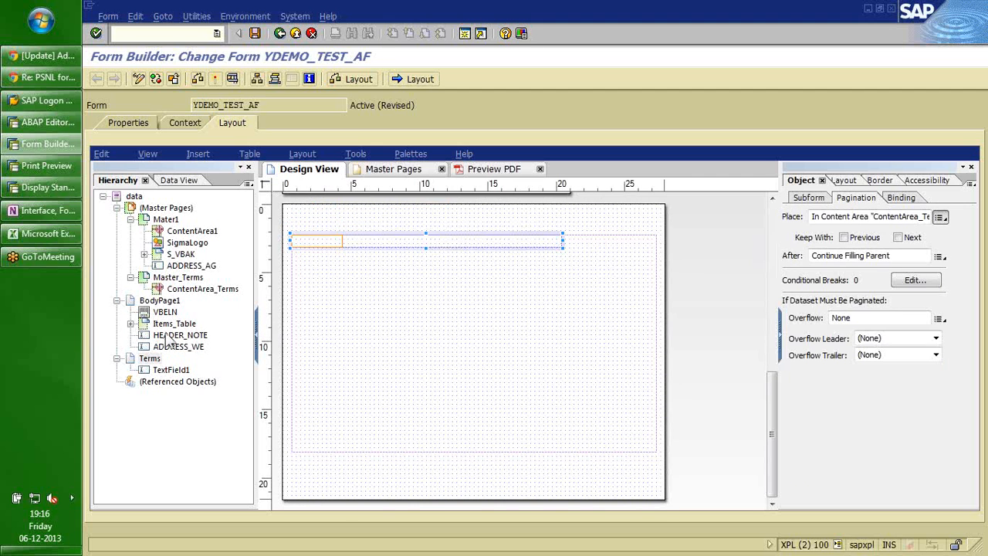
pyautogui.click(165, 336)
pyautogui.keyDown('ctrl'); pyautogui.click(168, 347); pyautogui.keyUp('ctrl')
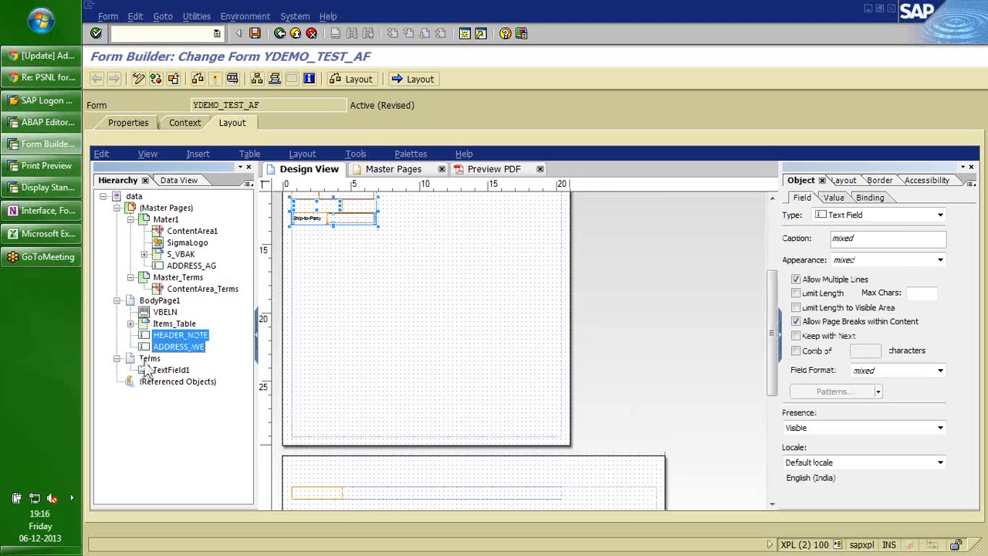
pyautogui.click(172, 325)
pyautogui.click(175, 335)
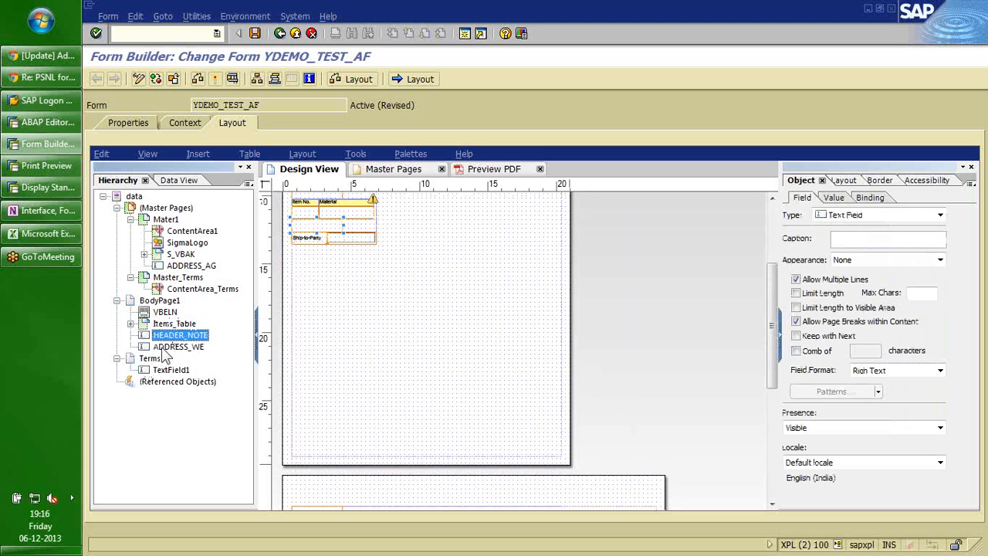
pyautogui.click(165, 349)
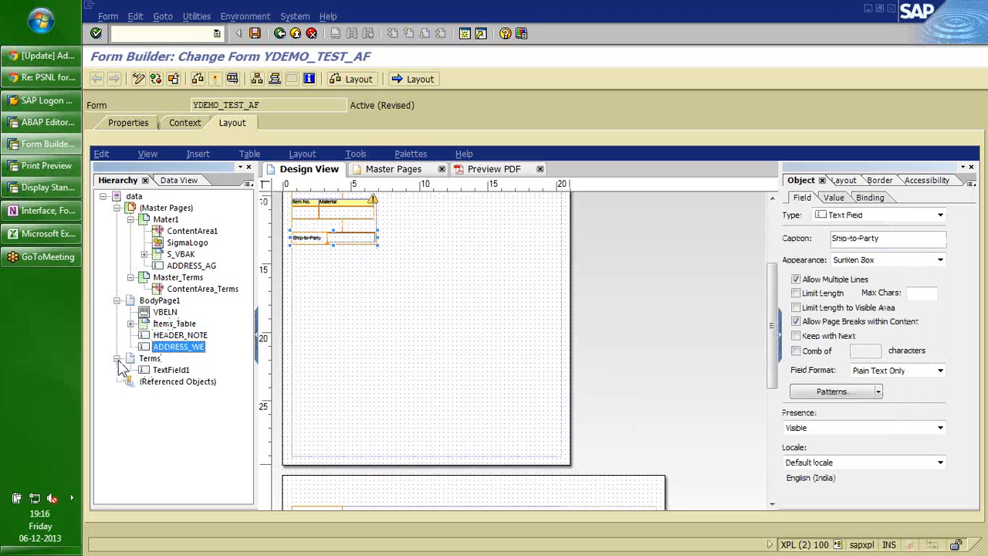
pyautogui.click(117, 359)
pyautogui.click(117, 359)
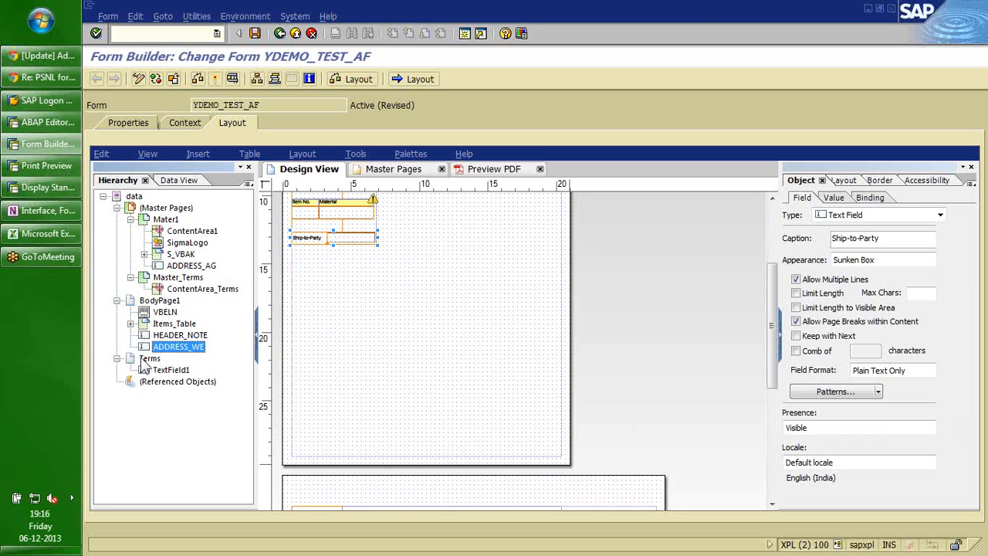
pyautogui.click(143, 360)
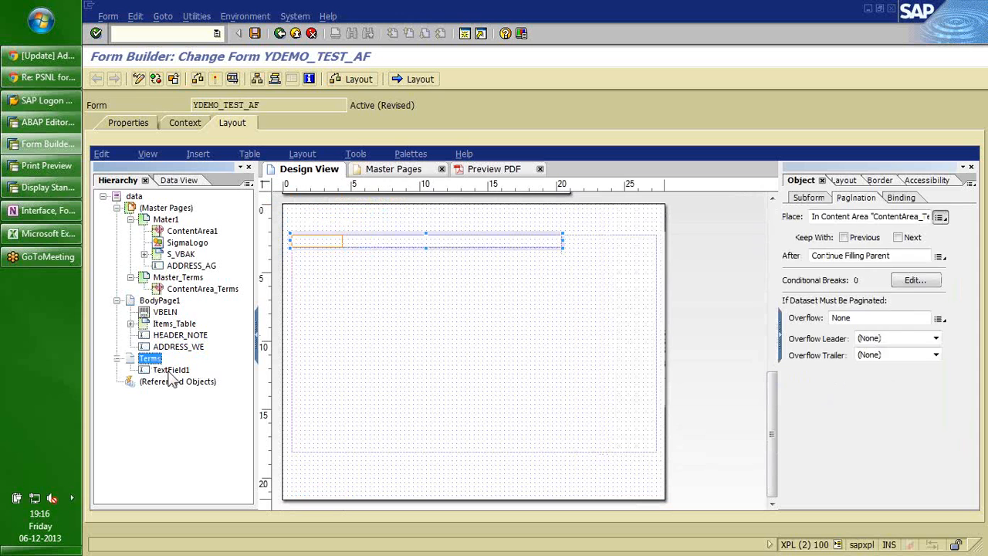
# Rename TextField1 to 'Terms', then delete that field from the Terms subform.
pyautogui.click(171, 371)
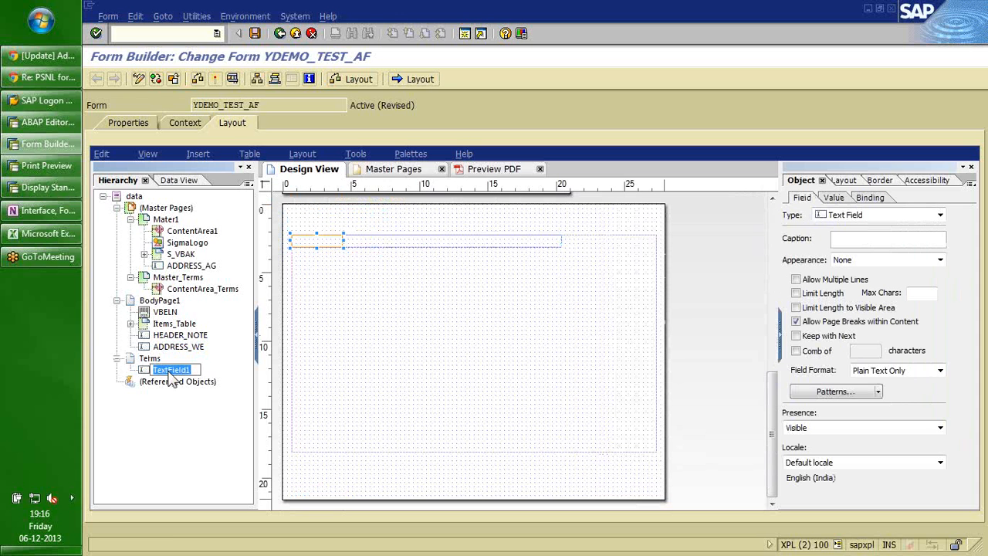
pyautogui.write('Terms')
pyautogui.press('Return')
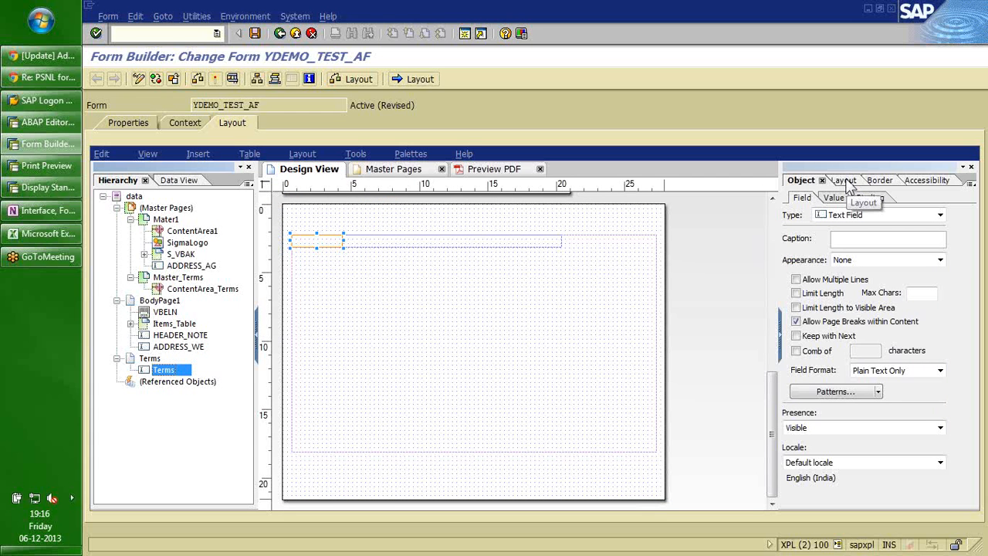
pyautogui.click(13, 220)
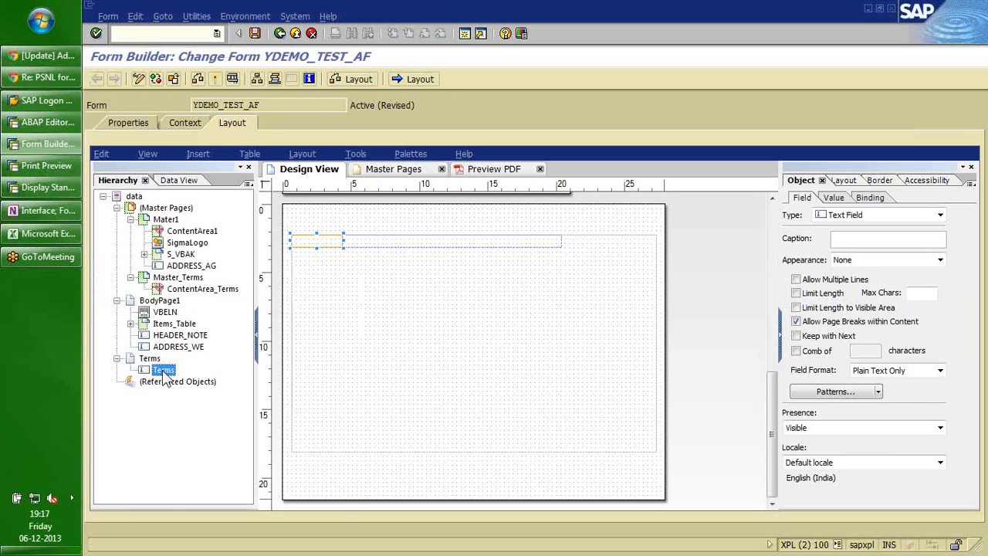
pyautogui.rightClick(163, 371)
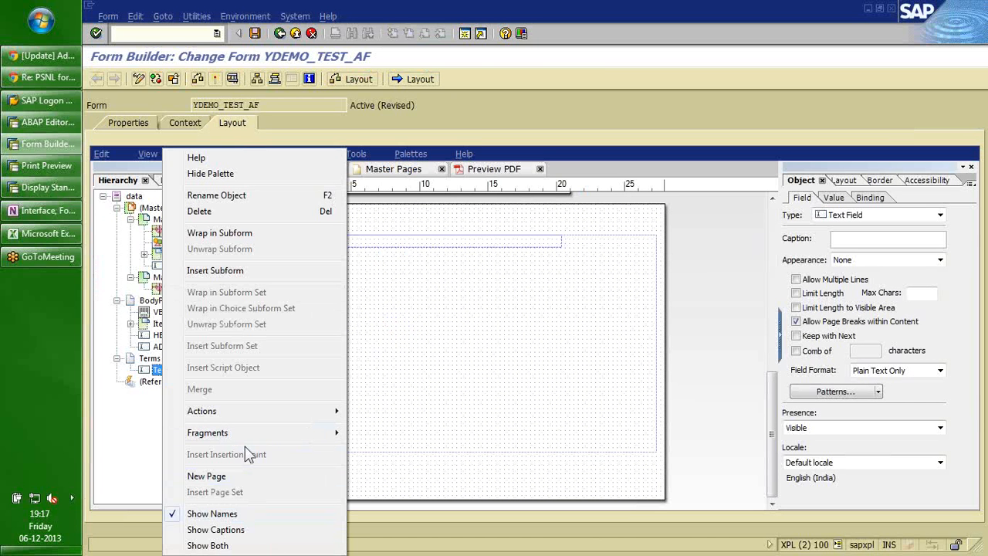
pyautogui.click(216, 211)
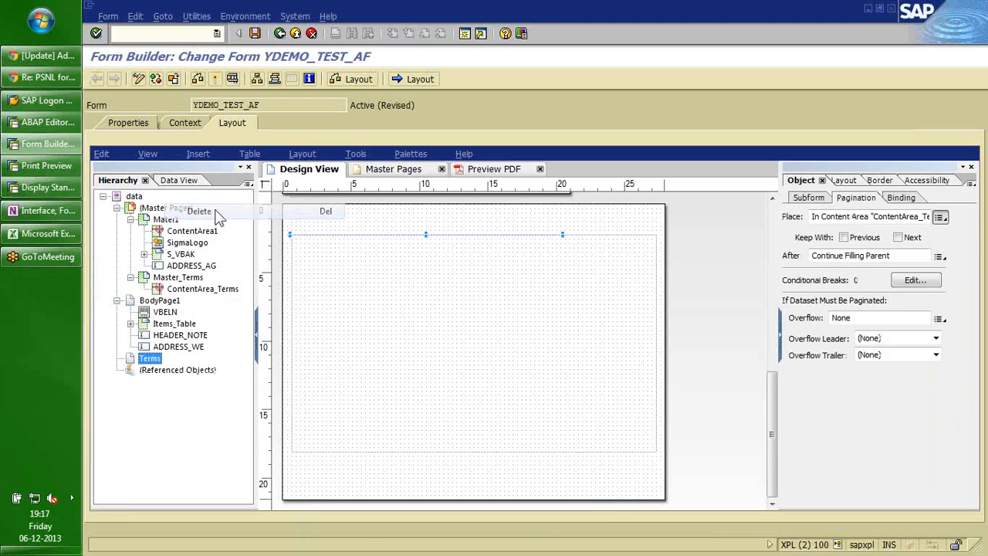
# Insert a Text object, Text1, into Terms and paste the Form Context outline into it twice.
pyautogui.click(197, 154)
pyautogui.moveTo(287, 306)
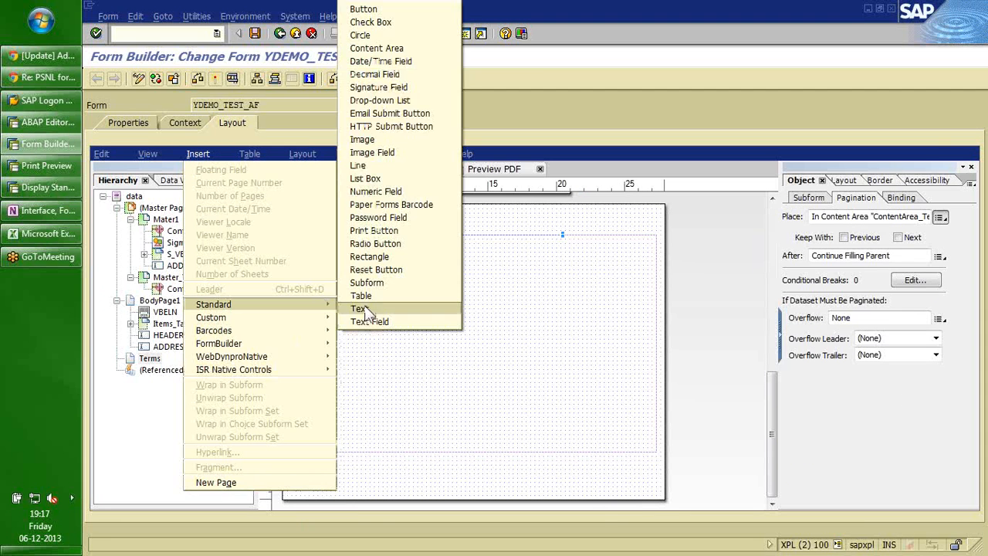
pyautogui.click(369, 307)
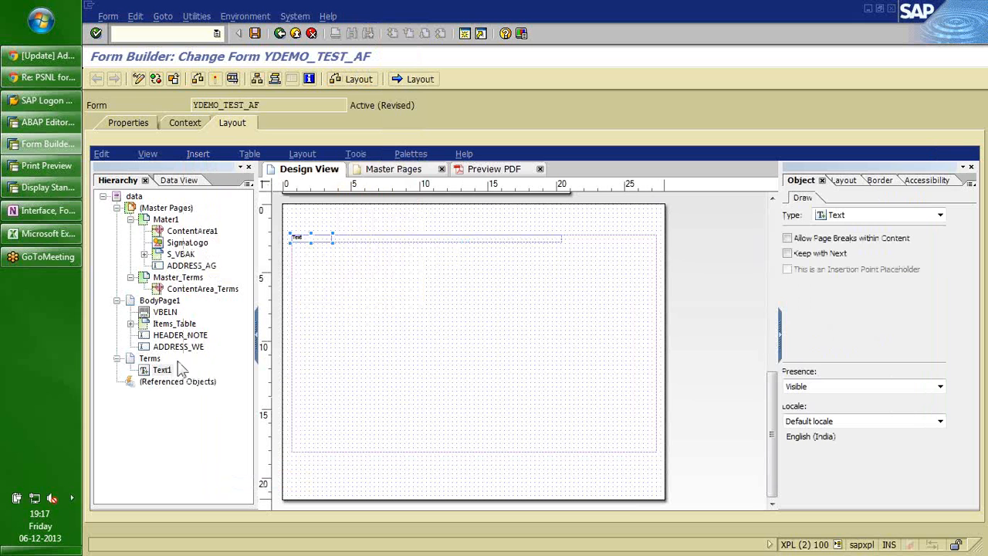
pyautogui.doubleClick(313, 239)
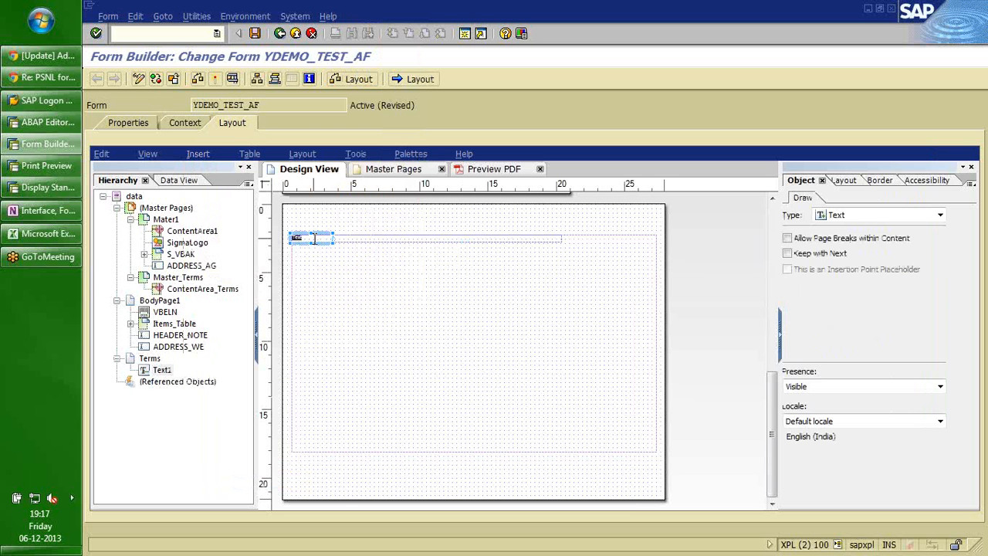
pyautogui.write('Form Context Context of a Form Creating a Form Structure of a Form Structures Data Nodes Text Nodes Graphic Nodes Graphic Reference Graphic Content Address Nodes Alternatives Tables or Loops Single Record Nodes Conditions Folders')
pyautogui.write('Form Context Context of a Form Creating a Form Structure of a Form Structures Data Nodes Text Nodes Graphic Nodes Graphic Reference Graphic Content Address Nodes Alternatives Tables or Loops Single Record Nodes Conditions Folders')
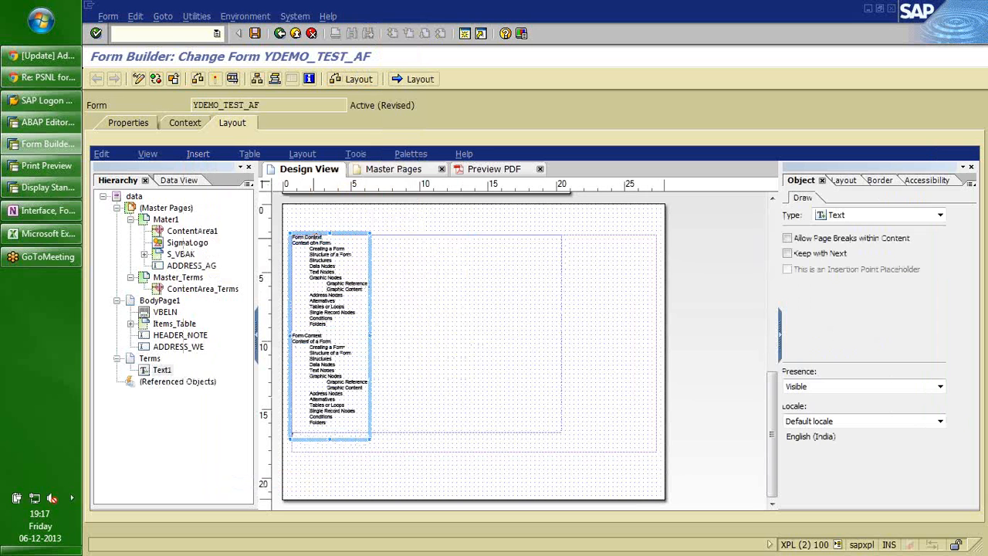
pyautogui.hotkey('ctrl', 'v')
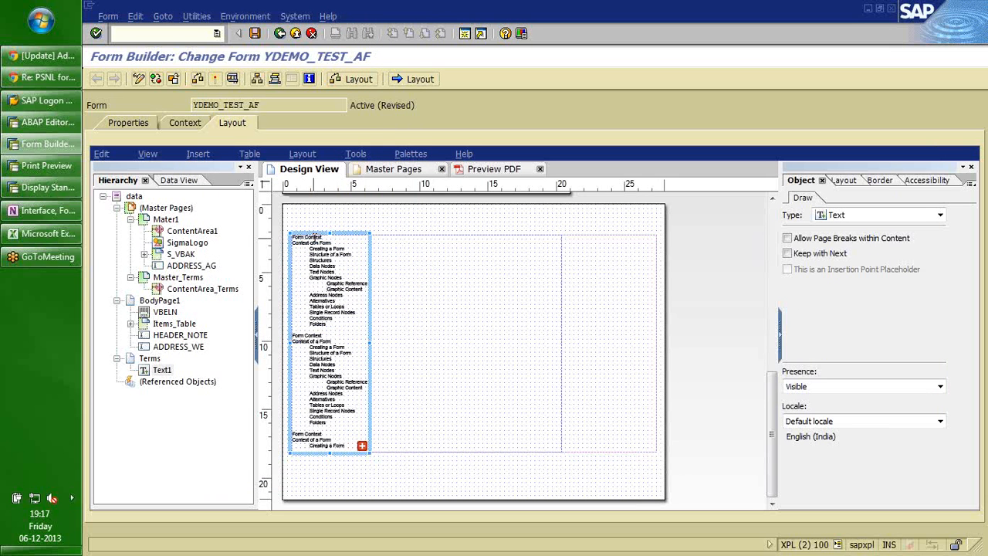
pyautogui.click(157, 368)
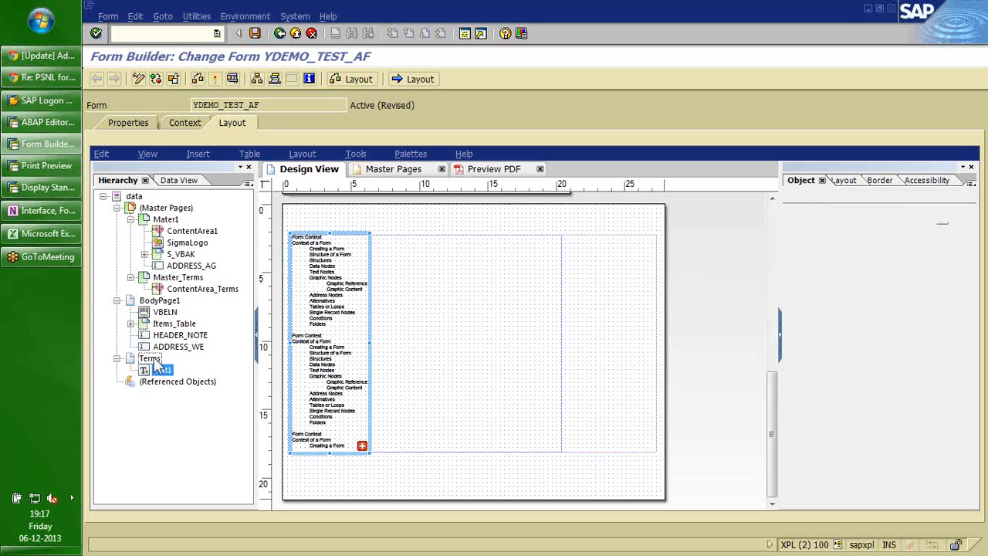
pyautogui.click(151, 359)
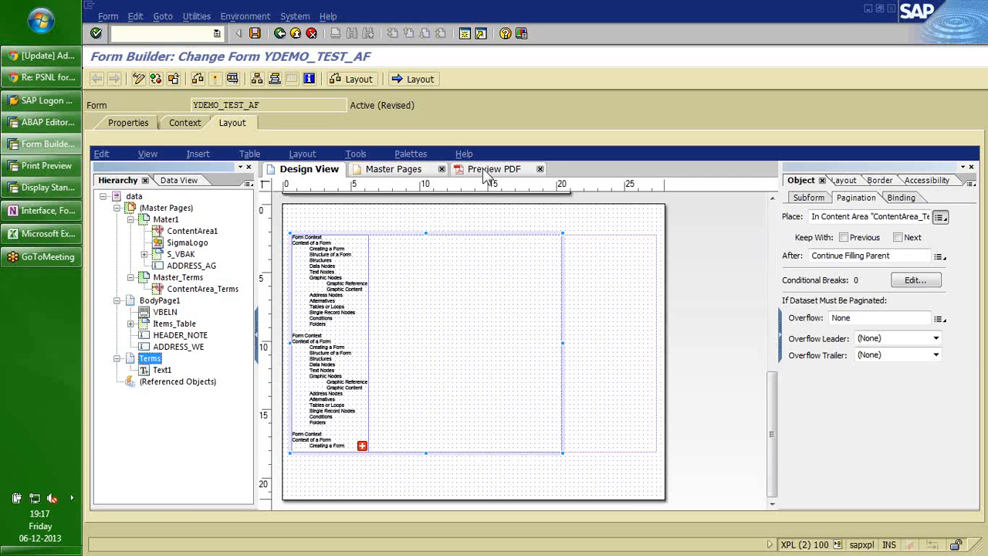
pyautogui.click(485, 176)
pyautogui.moveTo(967, 247); pyautogui.dragTo(970, 419)
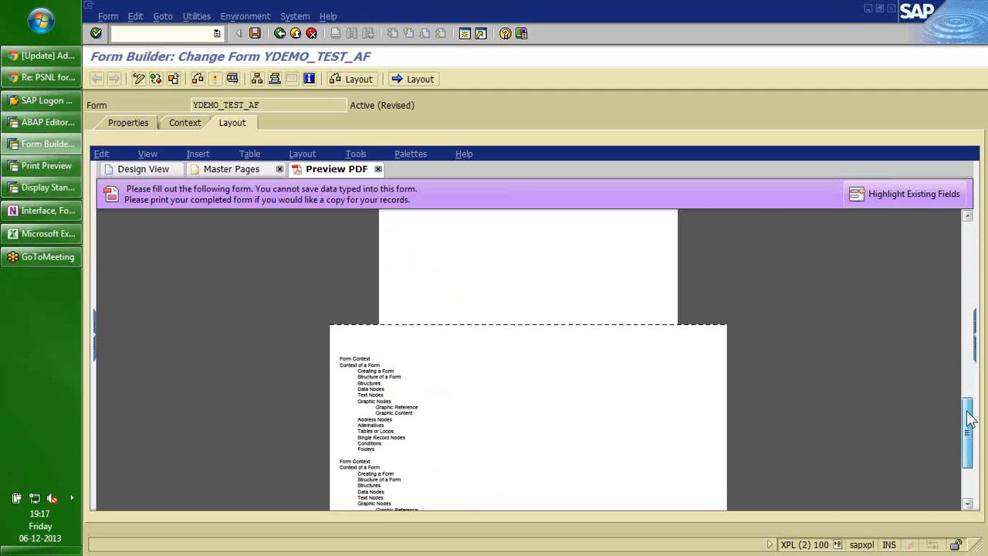
pyautogui.scroll(3, 969, 420)
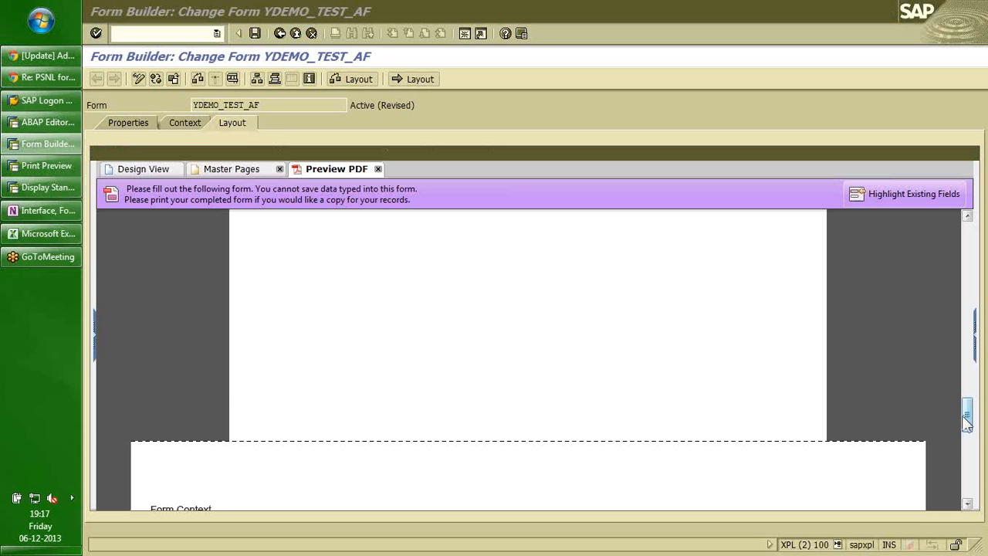
pyautogui.moveTo(967, 421); pyautogui.dragTo(965, 497)
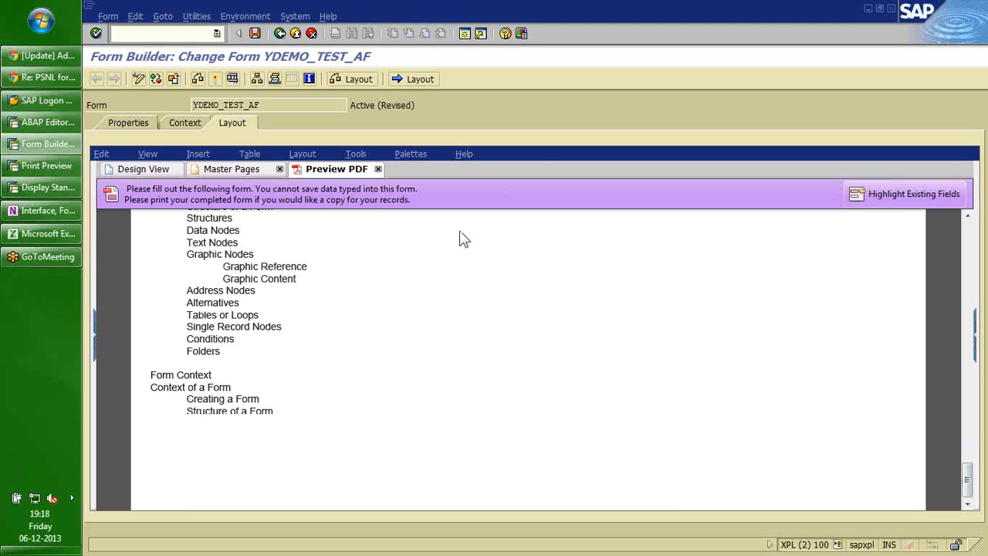
pyautogui.click(144, 169)
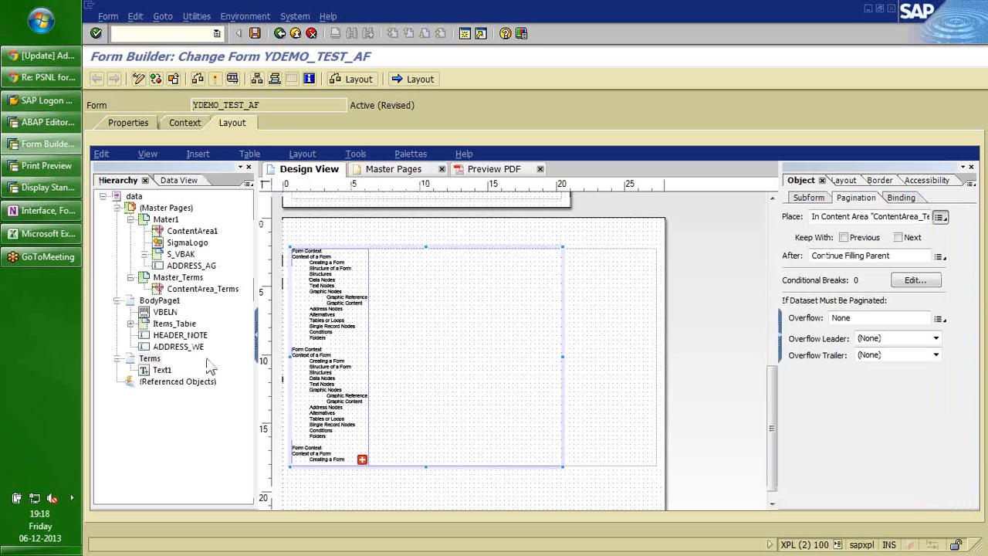
# Turn on Expand to fit for Text1's width and height, then paste another outline copy.
pyautogui.click(809, 198)
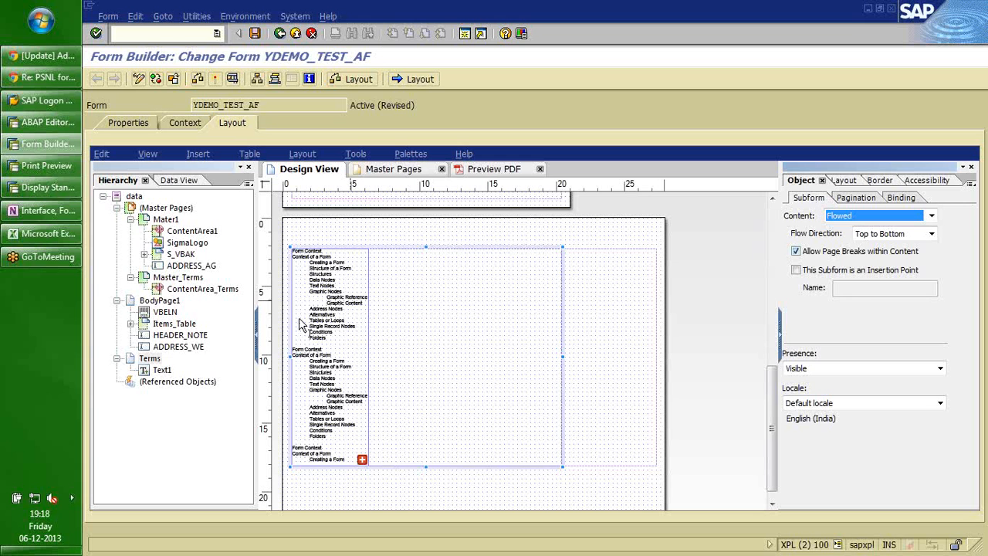
pyautogui.click(165, 371)
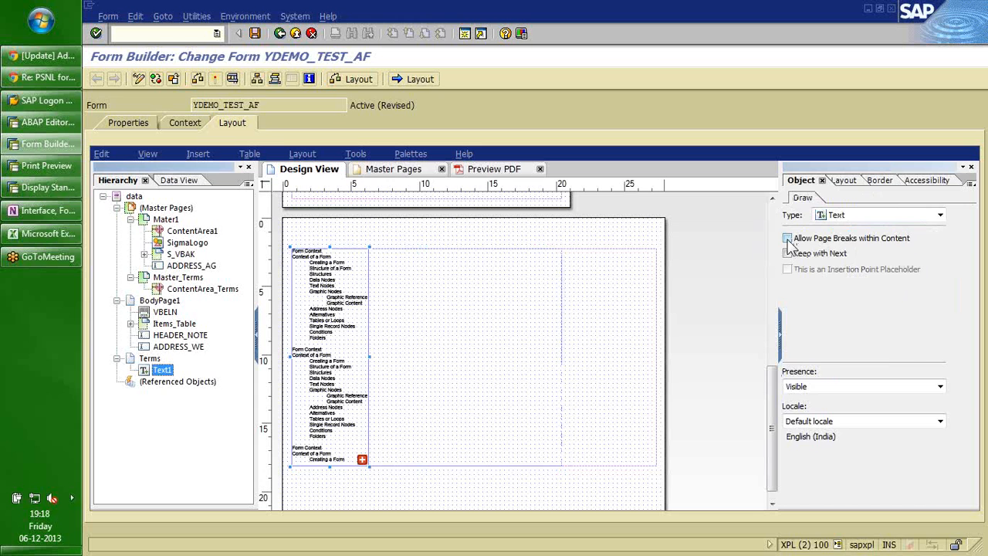
pyautogui.click(840, 181)
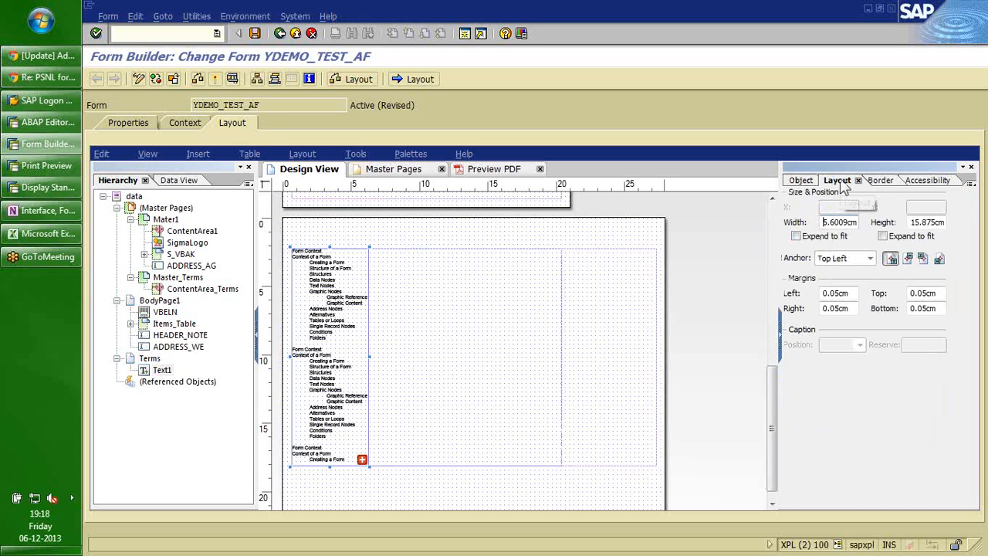
pyautogui.click(882, 236)
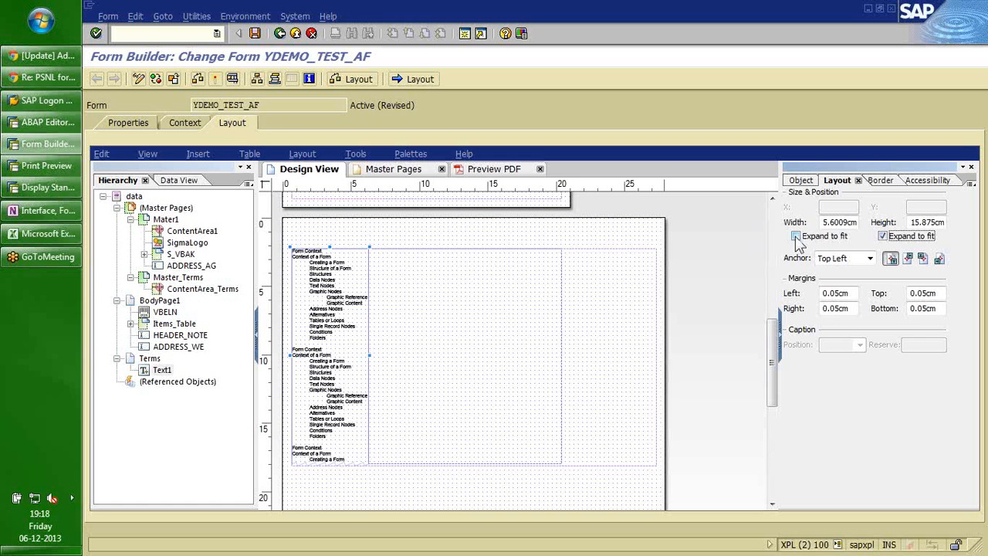
pyautogui.click(796, 236)
pyautogui.click(796, 236)
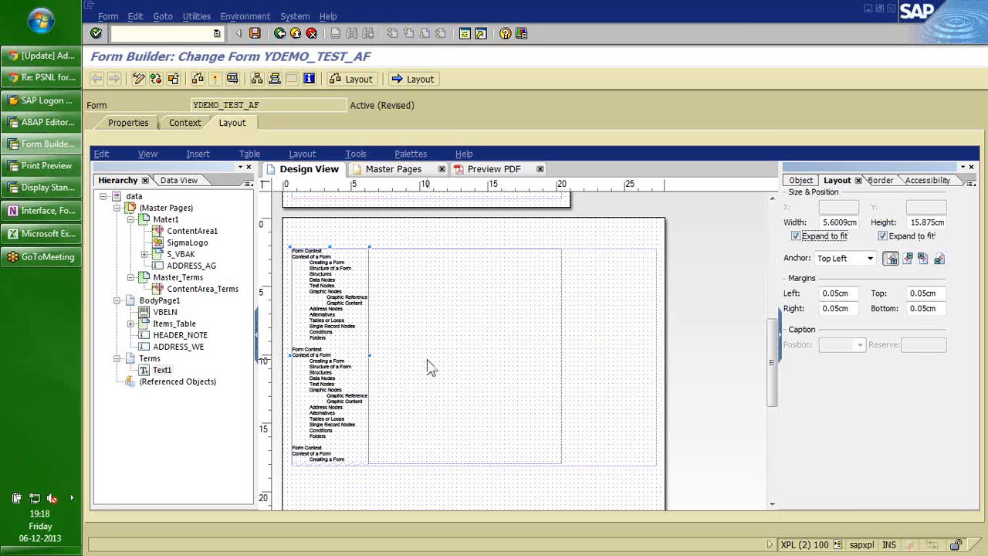
pyautogui.scroll(-3, 430, 368)
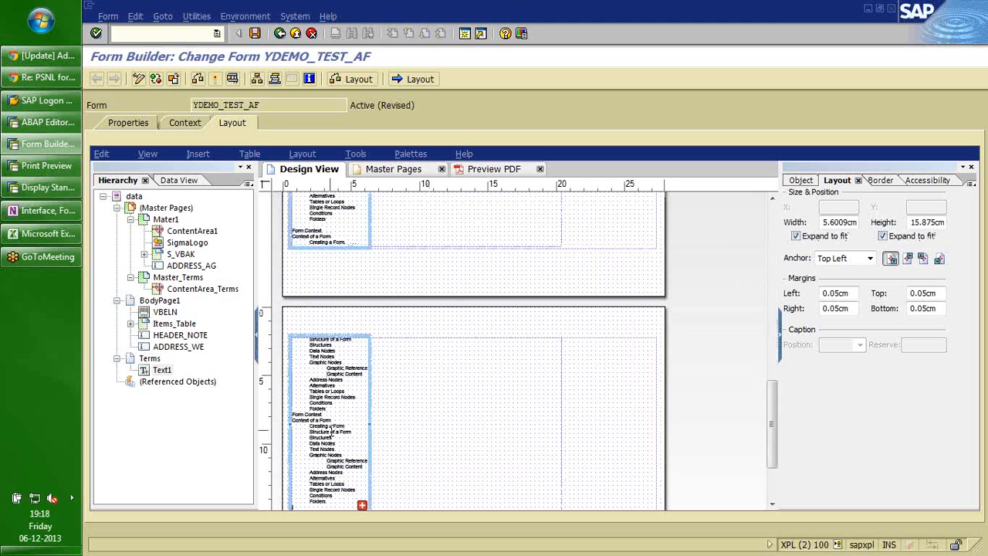
pyautogui.write('Form Context Context of a Form Creating a Form Structure of a Form Structures Data Nodes Text Nodes Graphic Nodes Graphic Reference Graphic Content Address Nodes Alternatives Tables or Loops Single Record Nodes Conditions Folders')
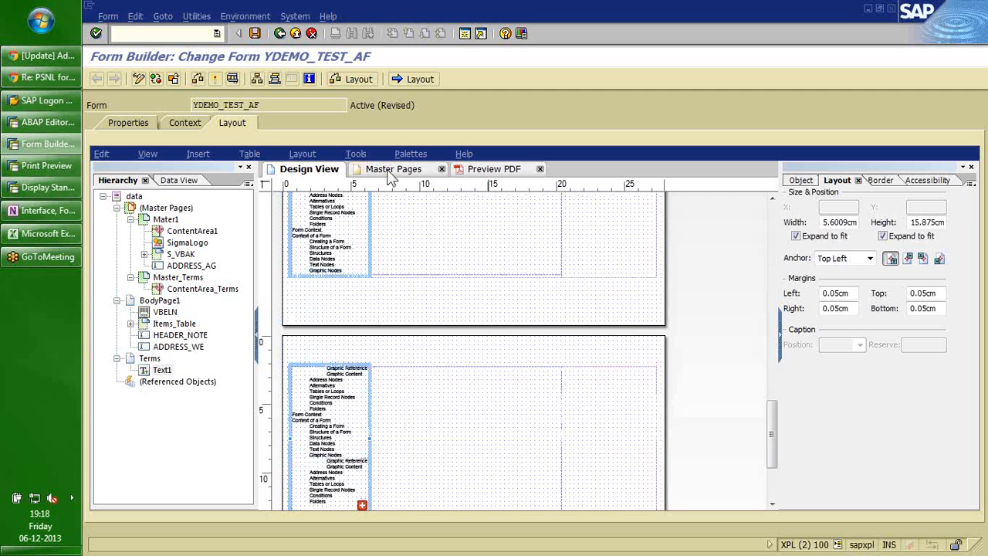
# Preview YDEMO_TEST_AF as a PDF, scroll through pages 1–5, and return to page 1.
pyautogui.click(488, 169)
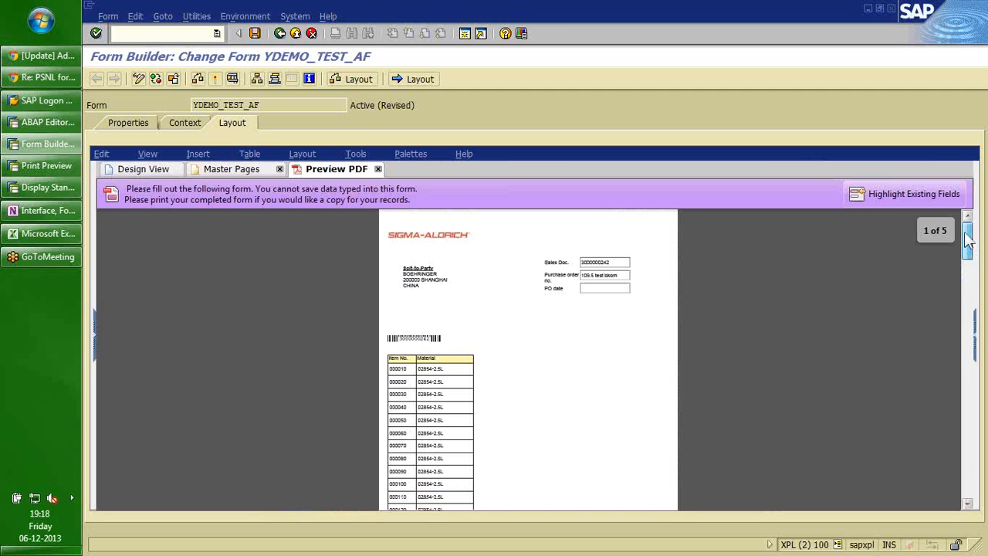
pyautogui.moveTo(967, 241); pyautogui.dragTo(965, 315)
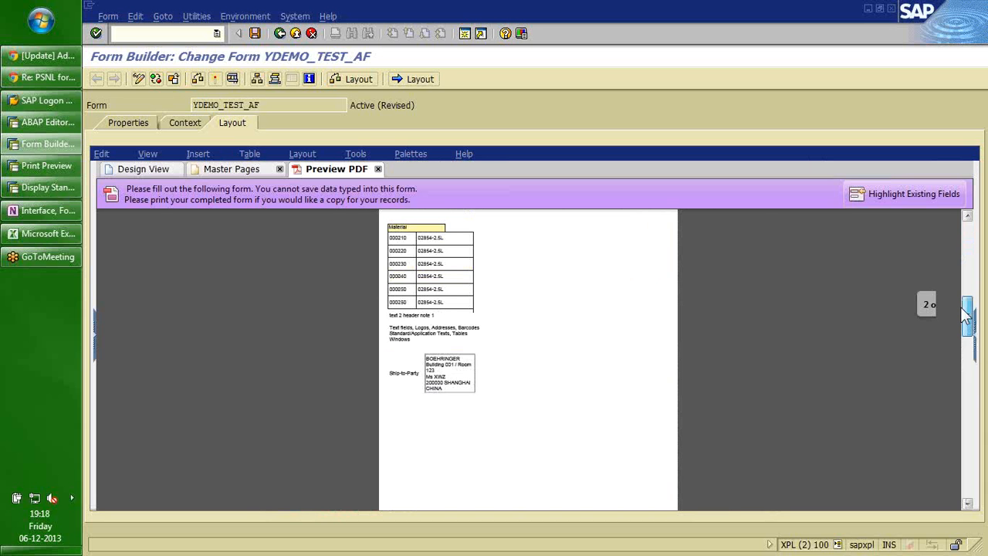
pyautogui.moveTo(965, 315); pyautogui.dragTo(961, 405)
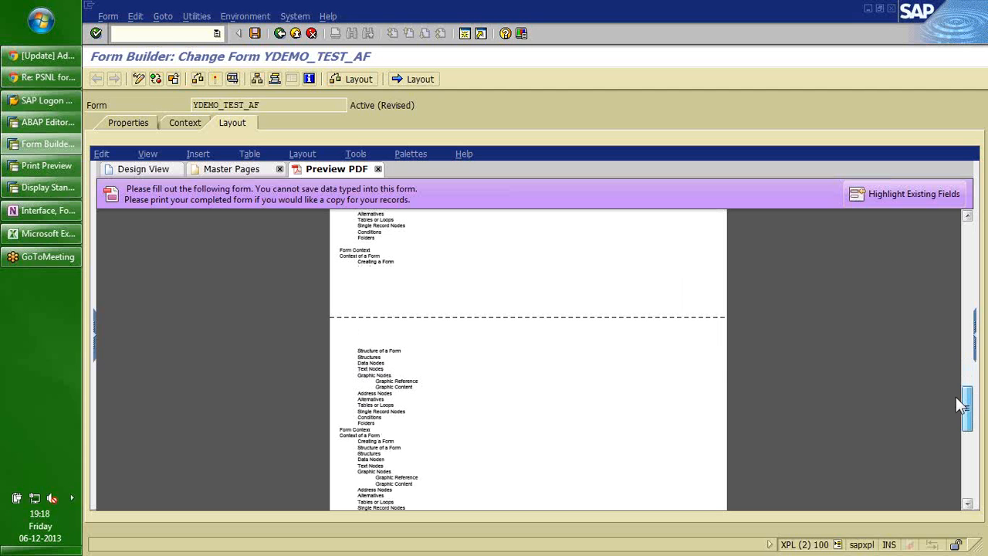
pyautogui.moveTo(961, 405); pyautogui.dragTo(965, 472)
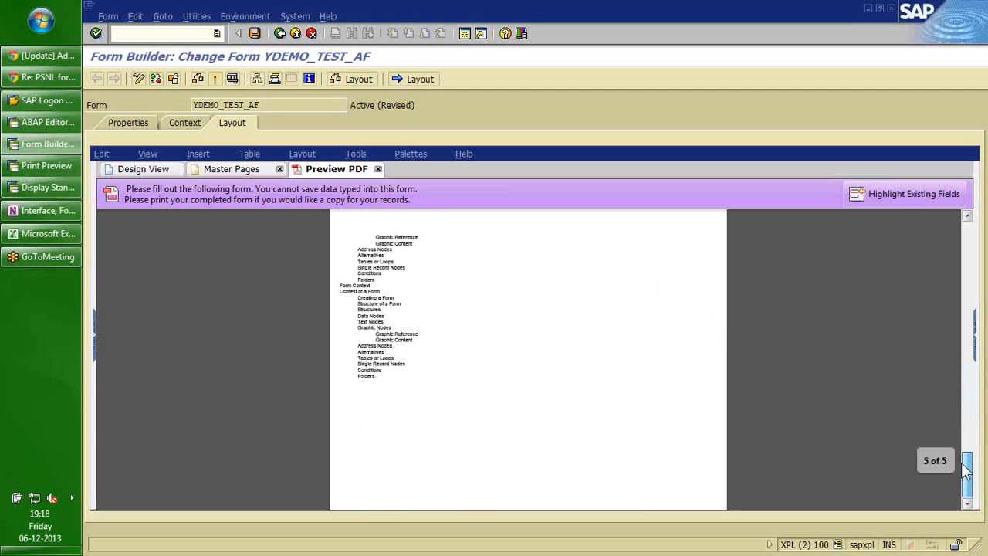
pyautogui.moveTo(965, 472); pyautogui.dragTo(957, 210)
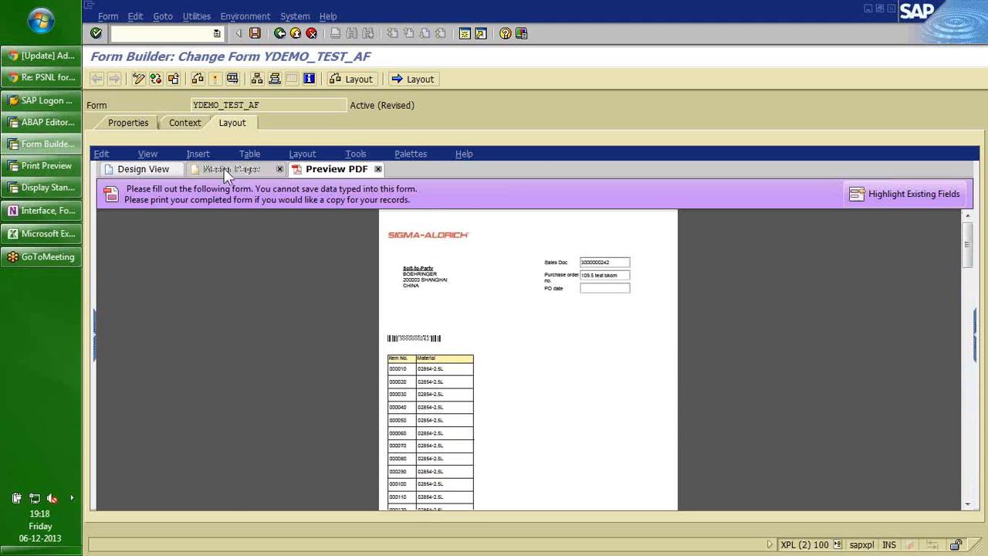
# Inspect the Master_Terms master page and BodyPage1's pagination settings.
pyautogui.click(231, 168)
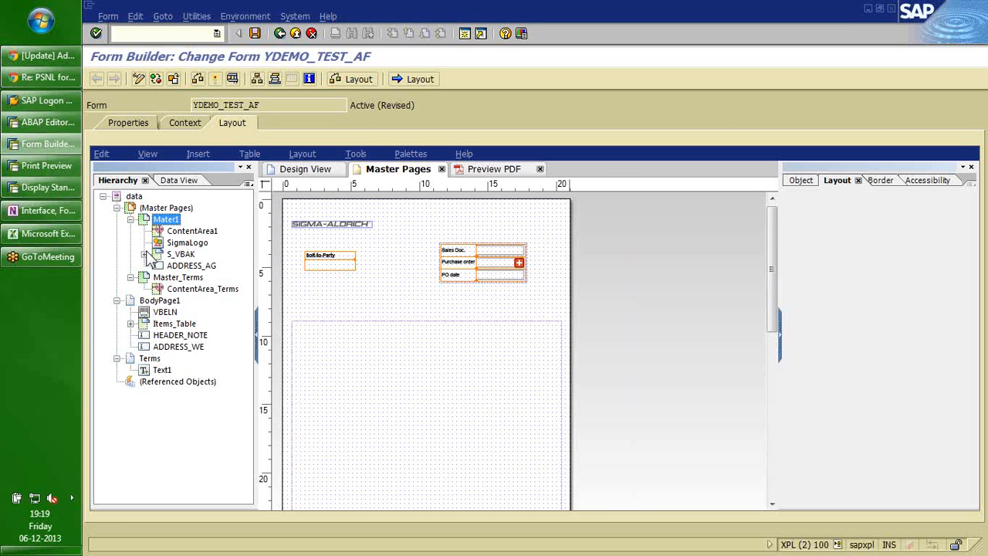
pyautogui.click(176, 277)
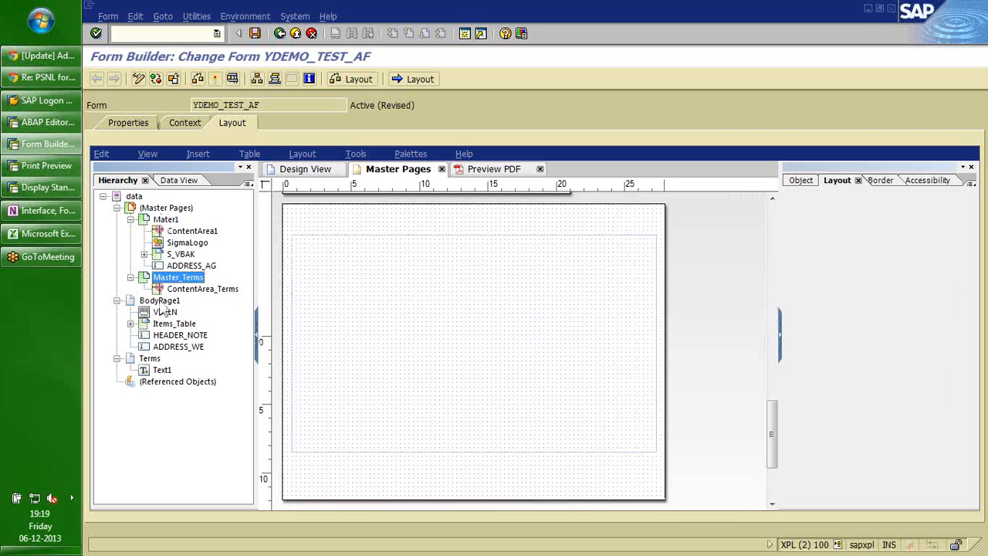
pyautogui.click(160, 300)
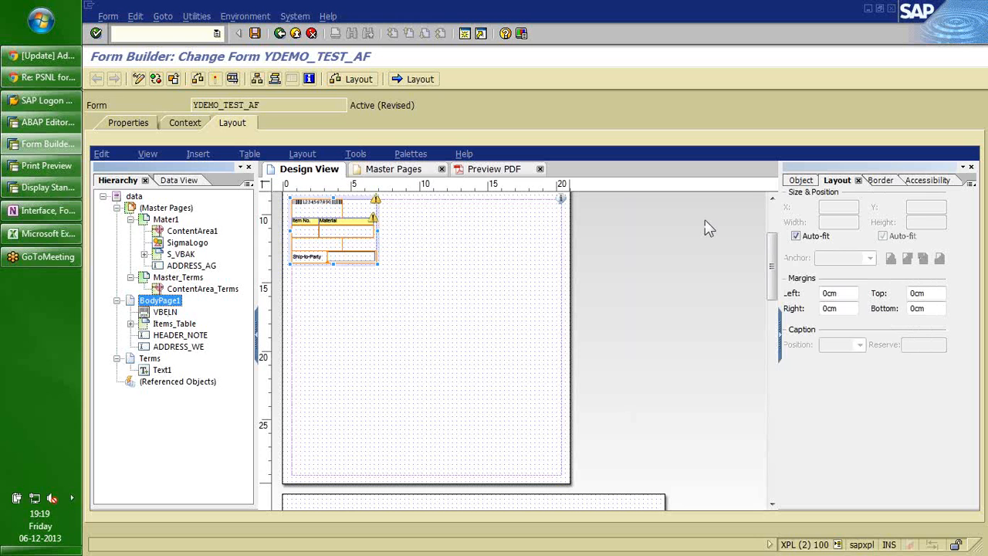
pyautogui.click(801, 181)
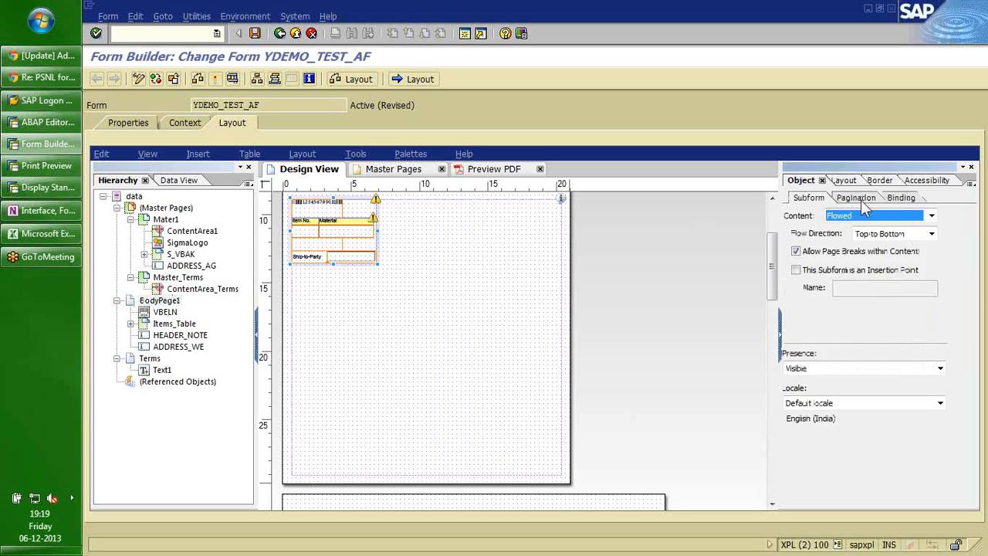
pyautogui.click(858, 198)
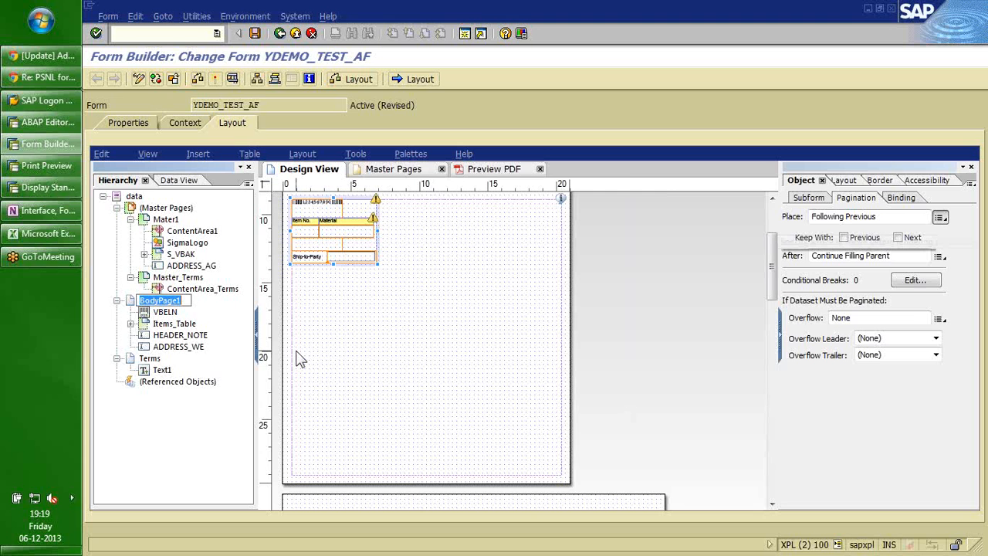
# Check the Terms subform's Place list without changing it, then return to Mater1.
pyautogui.click(151, 359)
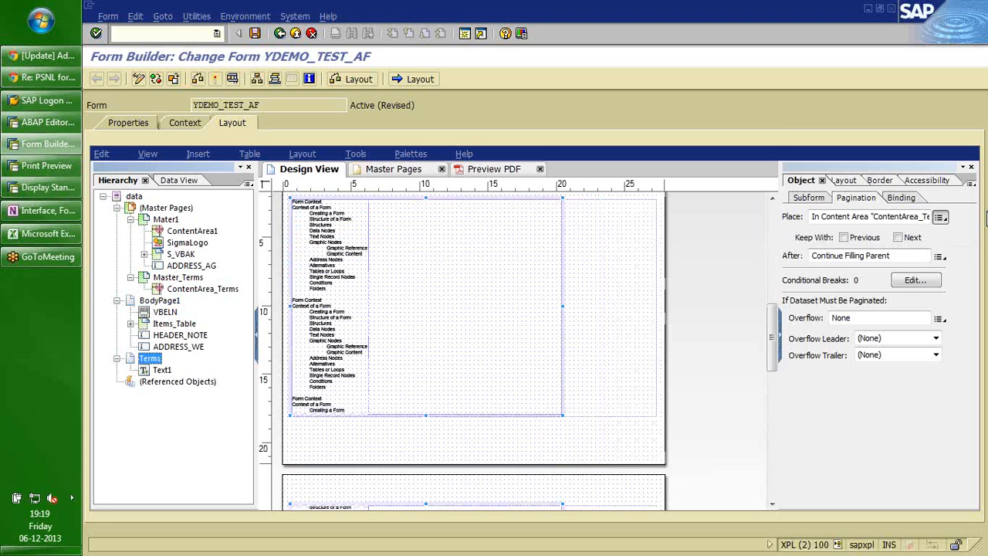
pyautogui.click(938, 217)
pyautogui.click(966, 249)
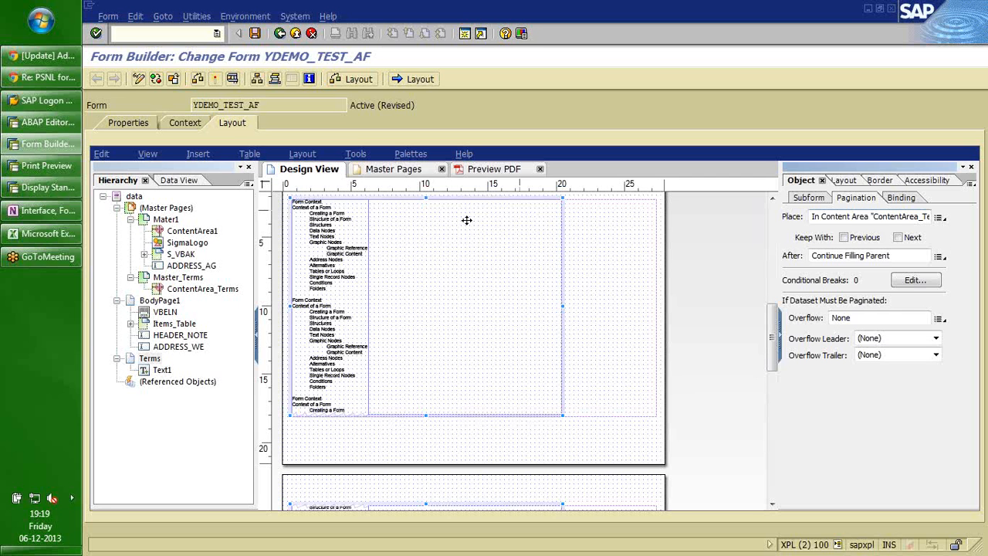
pyautogui.click(165, 219)
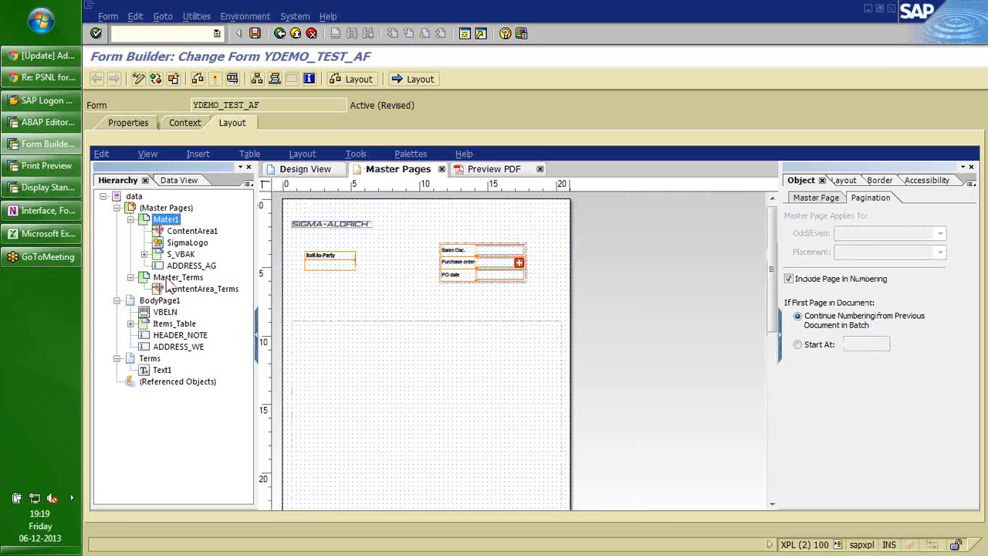
# Delete the Master_Terms master page and return to Mater1.
pyautogui.click(168, 280)
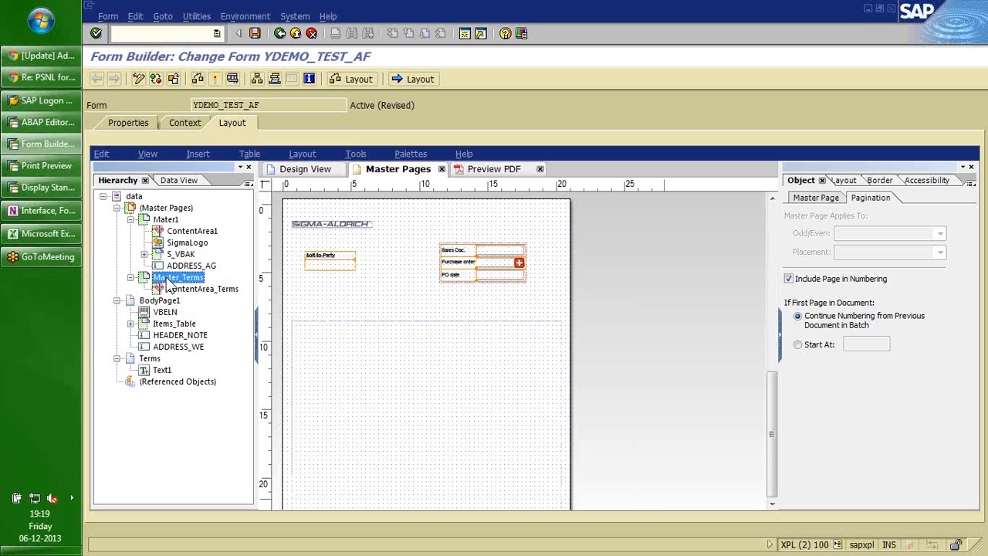
pyautogui.press('Delete')
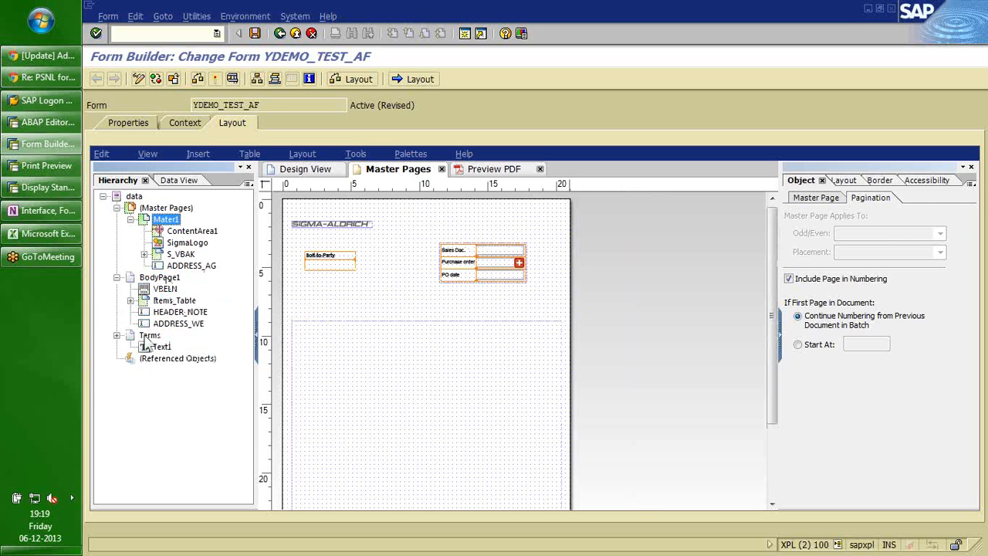
pyautogui.click(145, 337)
pyautogui.click(168, 220)
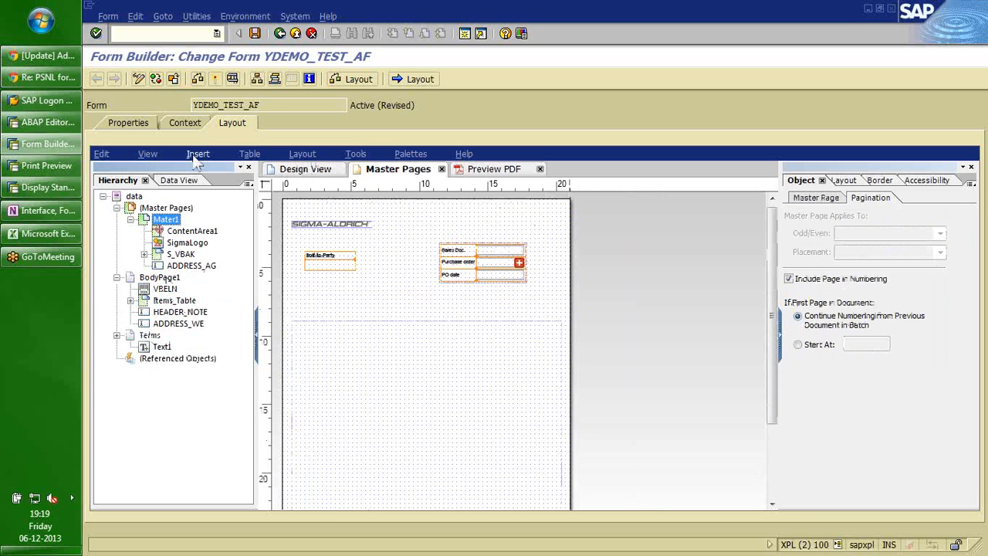
# Duplicate ContentArea1 on Mater1 to create ContentArea2.
pyautogui.click(195, 156)
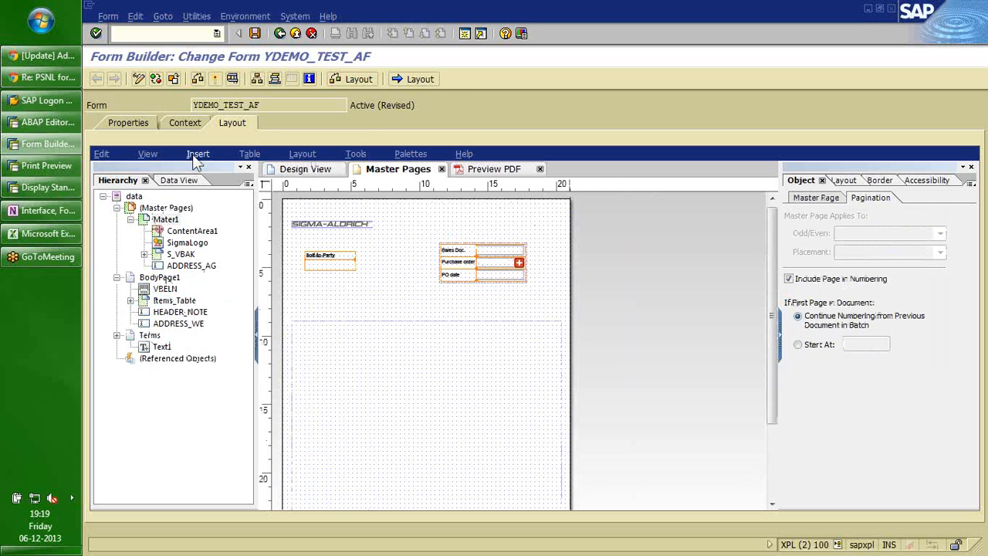
pyautogui.click(196, 158)
pyautogui.moveTo(264, 309)
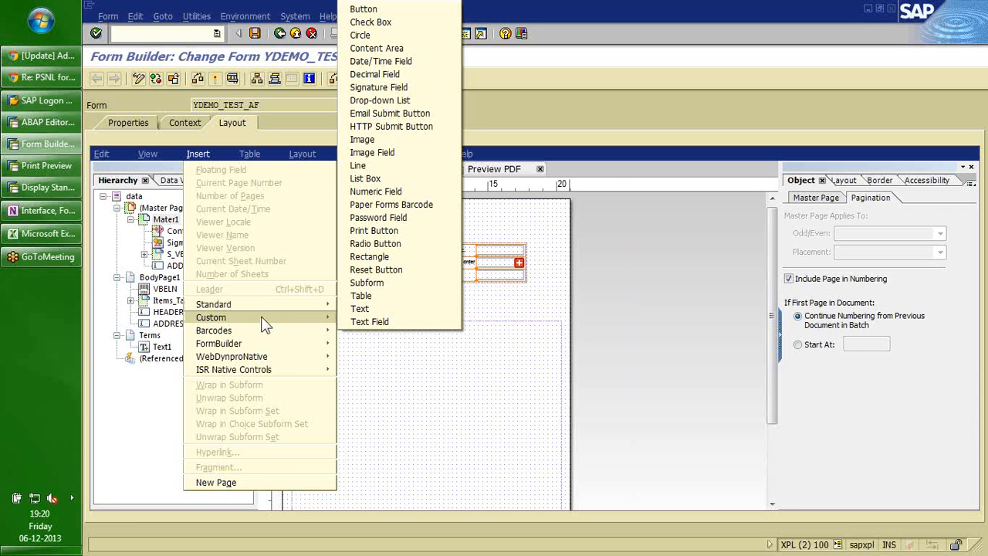
pyautogui.click(169, 234)
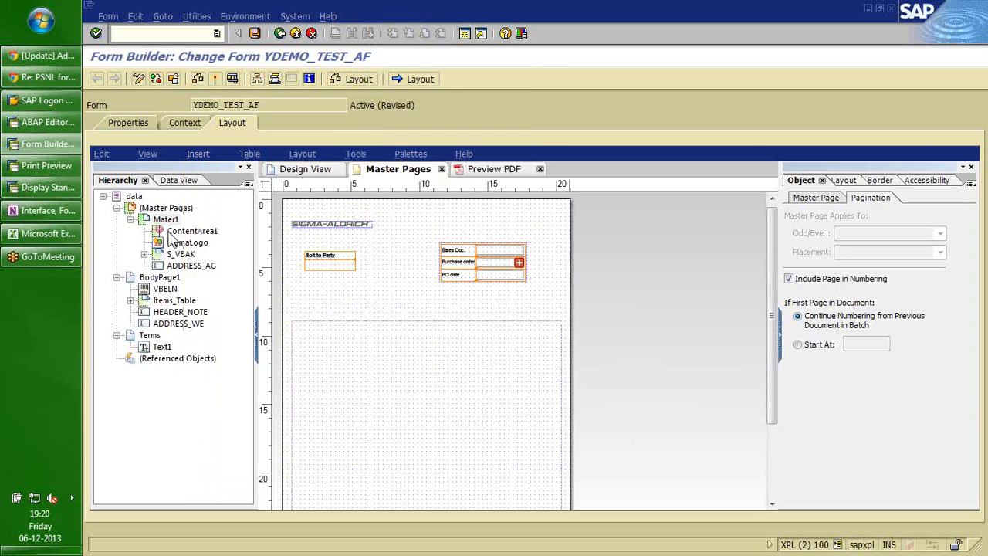
pyautogui.click(189, 231)
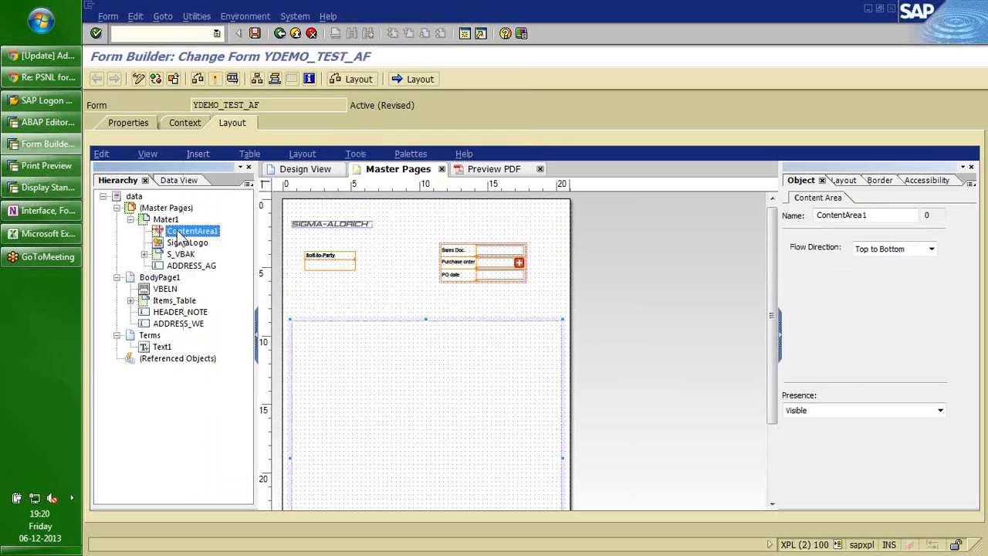
pyautogui.rightClick(171, 221)
pyautogui.click(218, 283)
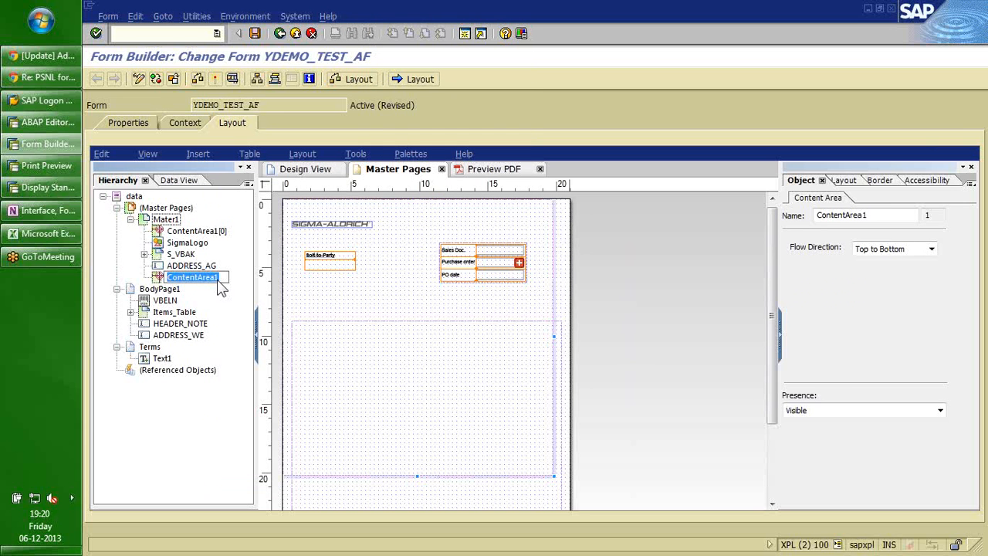
pyautogui.press('Return')
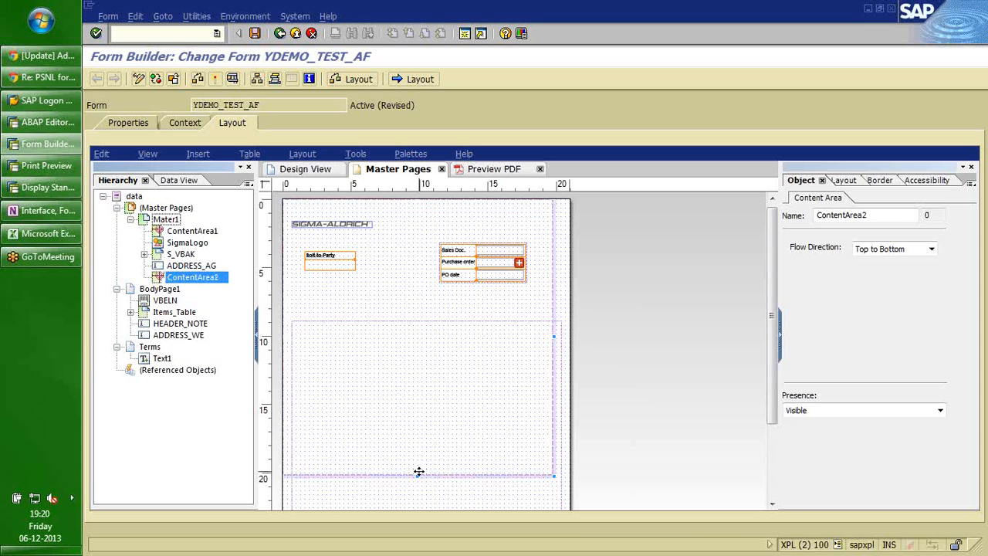
# Shorten ContentArea1 to about 10.5 cm tall (19.730 cm x 10.478 cm).
pyautogui.moveTo(419, 471); pyautogui.dragTo(414, 400)
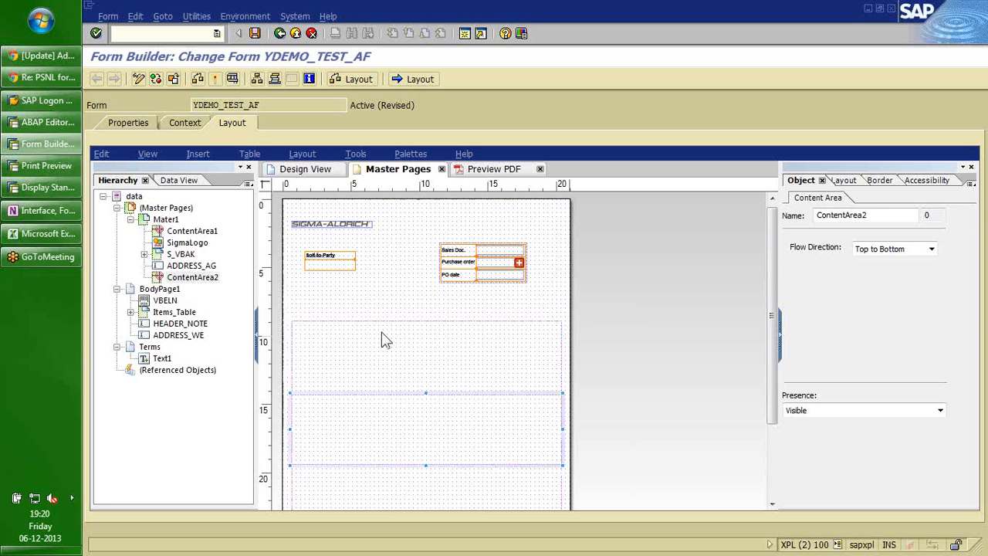
pyautogui.click(430, 331)
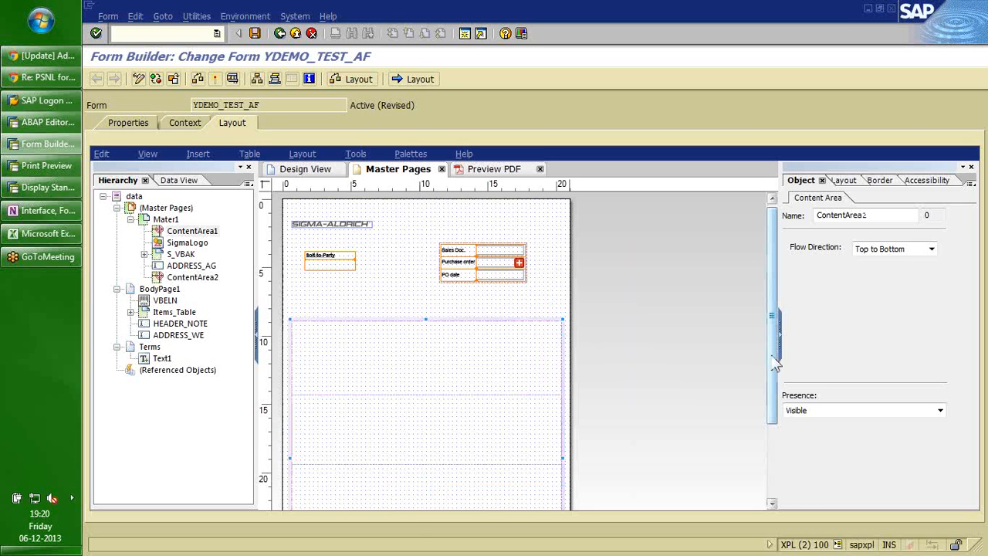
pyautogui.moveTo(774, 363); pyautogui.dragTo(774, 437)
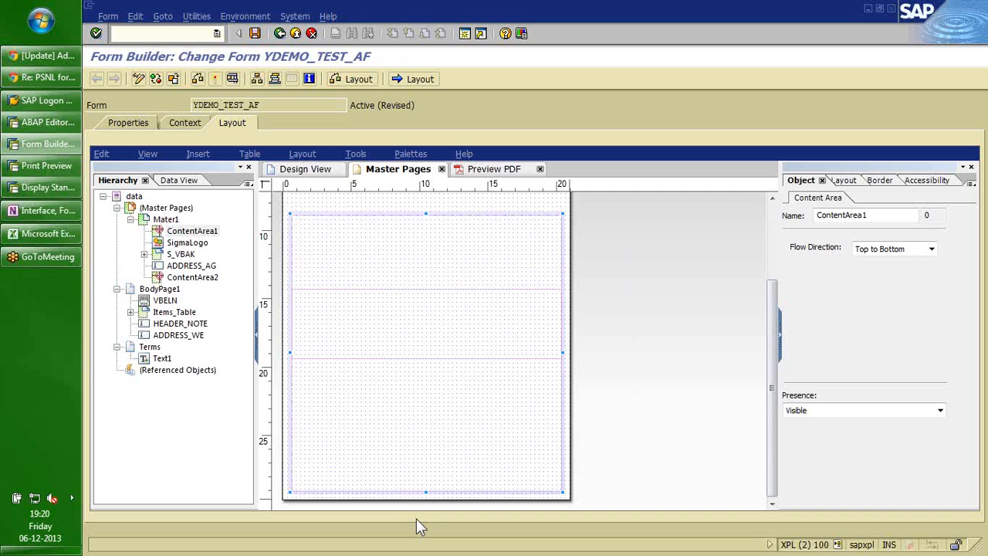
pyautogui.moveTo(425, 492); pyautogui.dragTo(433, 342)
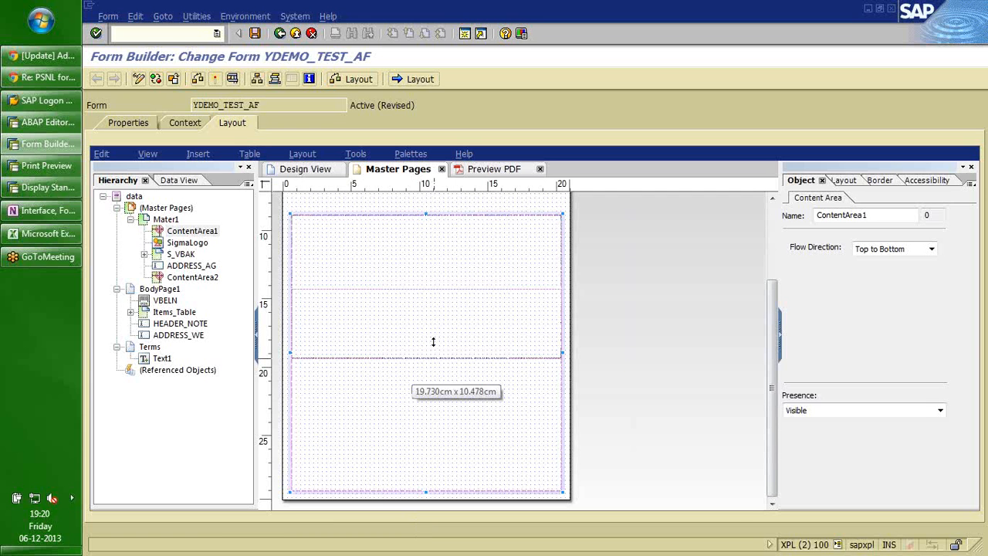
# Reposition ContentArea2 as a separate box below ContentArea1 on Mater1.
pyautogui.moveTo(432, 342); pyautogui.dragTo(433, 345)
pyautogui.click(399, 344)
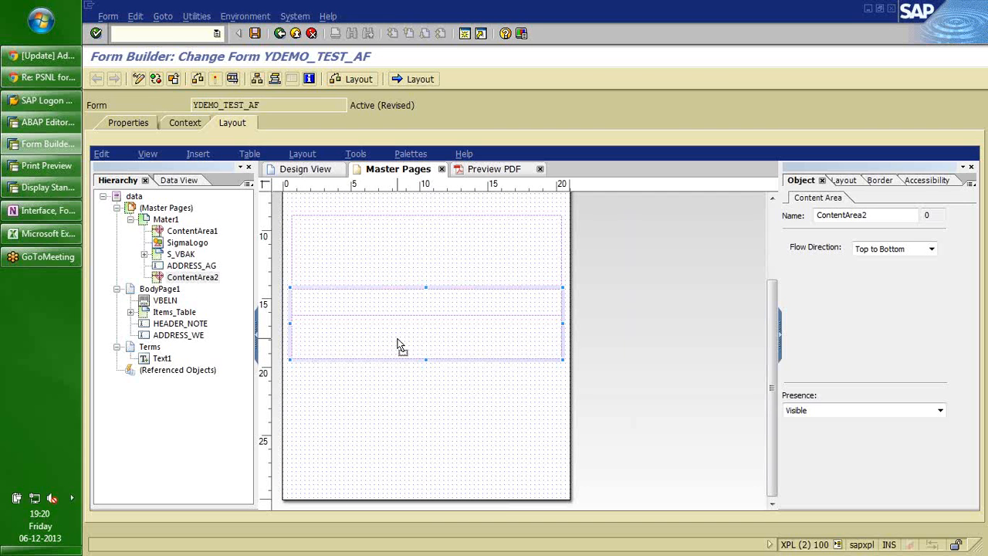
pyautogui.hotkey('ctrl', 'z')
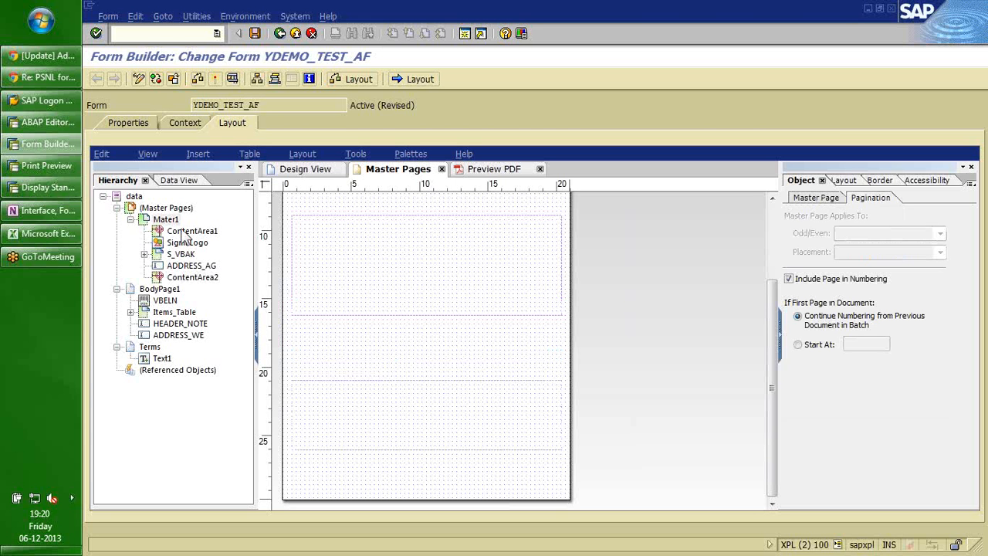
# Place the Terms subform in ContentArea2 through its pagination settings.
pyautogui.click(160, 288)
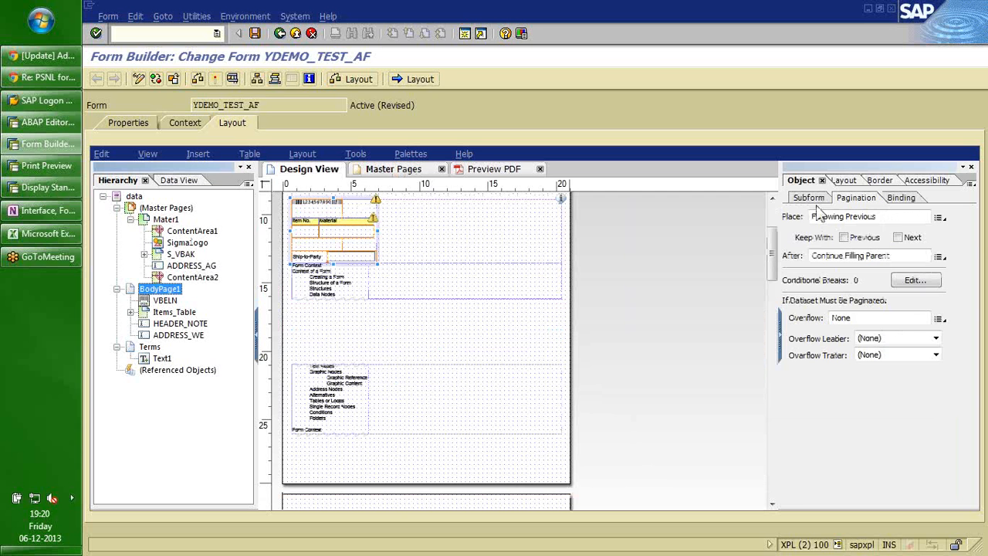
pyautogui.click(150, 347)
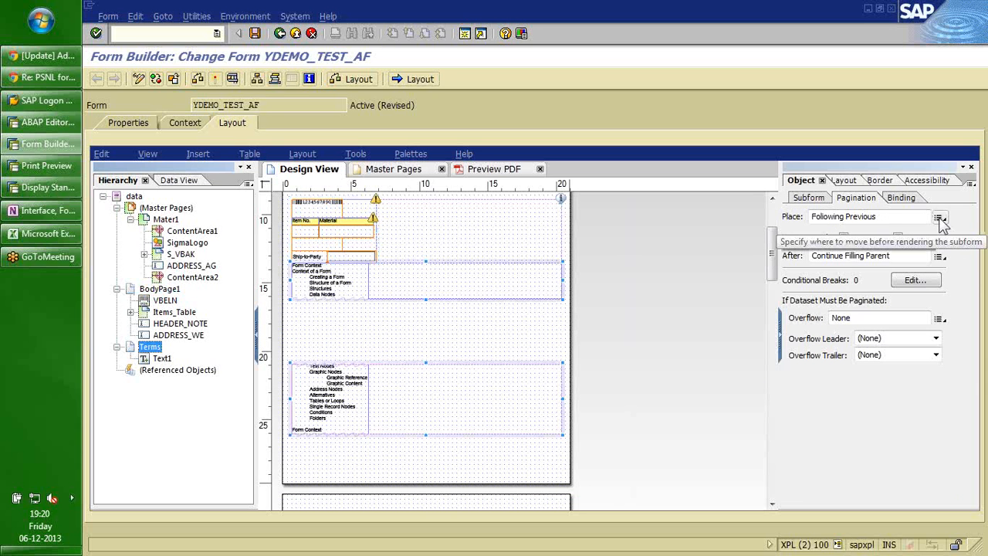
pyautogui.click(940, 218)
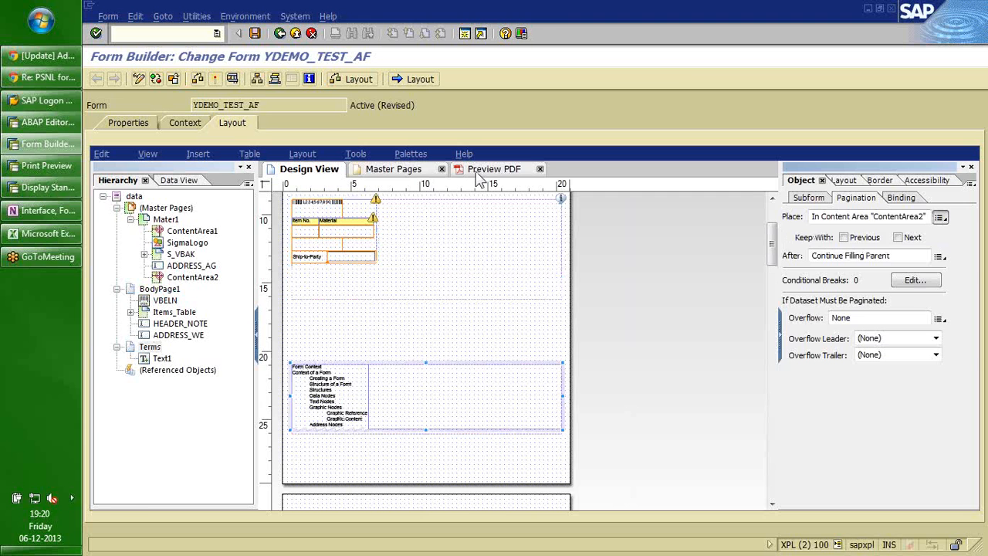
# Preview the updated form as a 7-page PDF, then return to the design layout.
pyautogui.click(476, 172)
pyautogui.moveTo(968, 224)
pyautogui.mouseDown()
pyautogui.moveTo(971, 348)
pyautogui.moveTo(968, 239)
pyautogui.mouseUp()
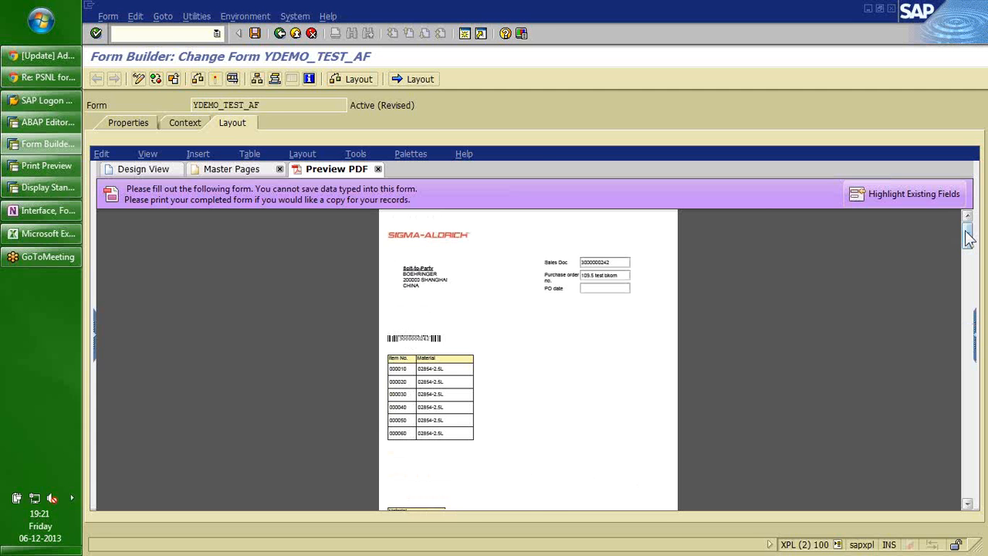
pyautogui.click(144, 169)
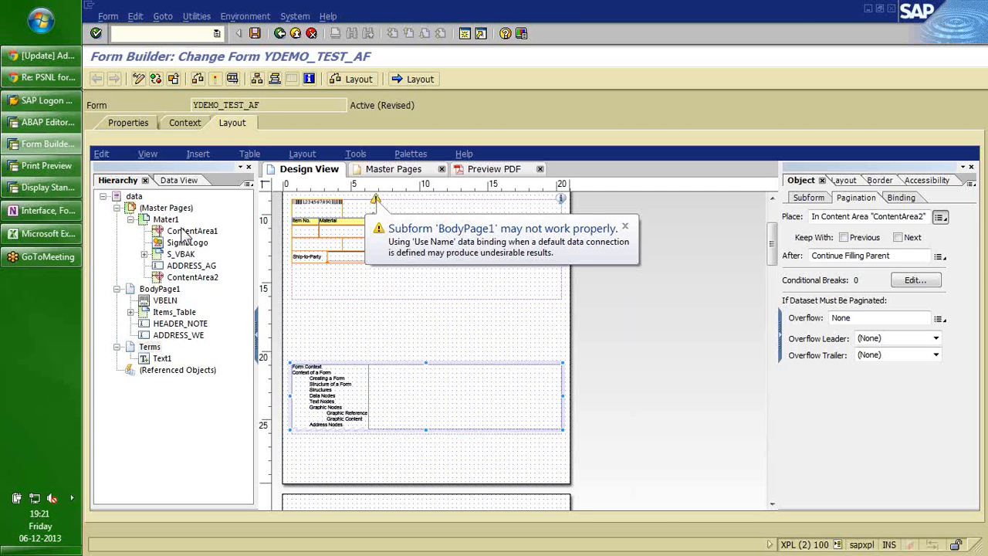
# Set BodyPage1 to sit in ContentArea1 and go to a set content area afterwards.
pyautogui.click(159, 288)
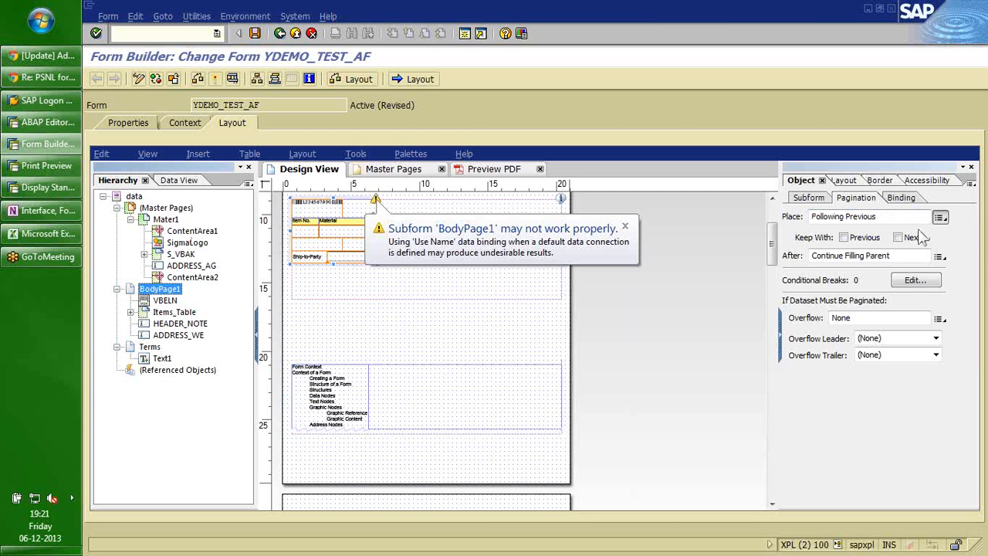
pyautogui.click(757, 258)
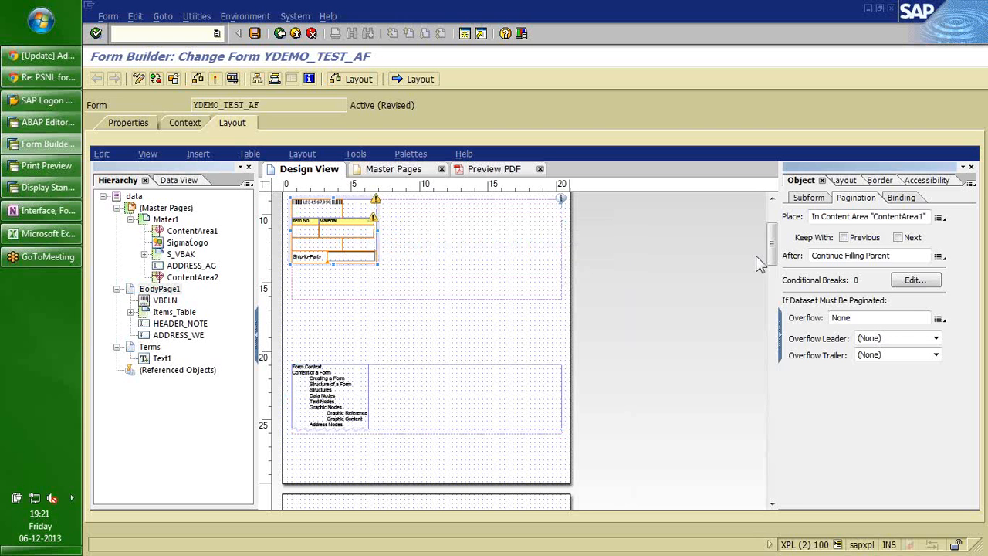
pyautogui.click(940, 258)
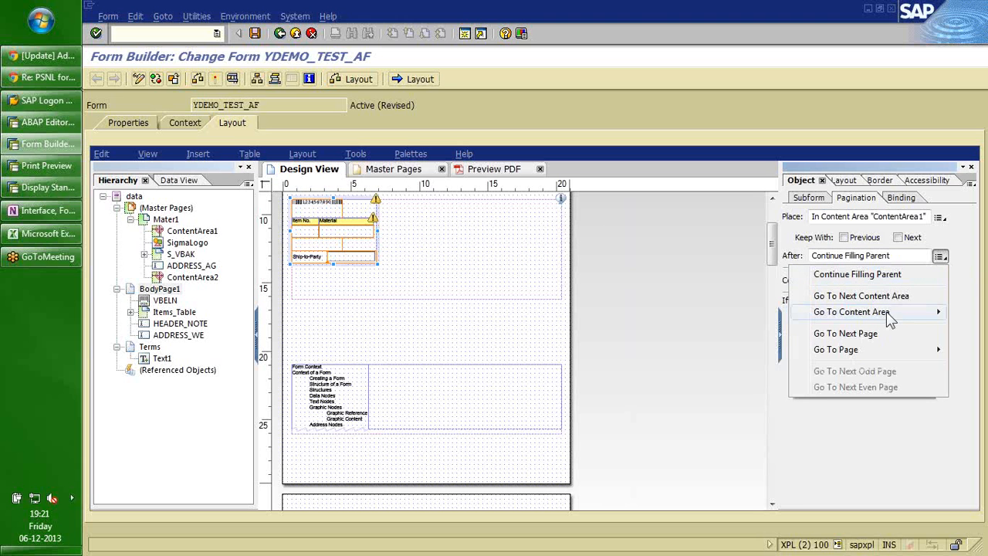
pyautogui.moveTo(889, 318)
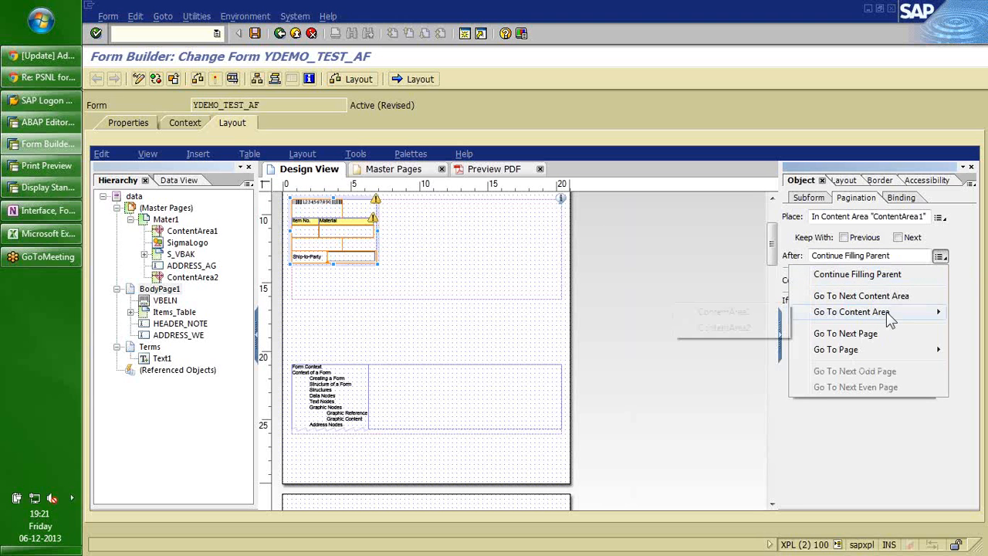
pyautogui.click(723, 312)
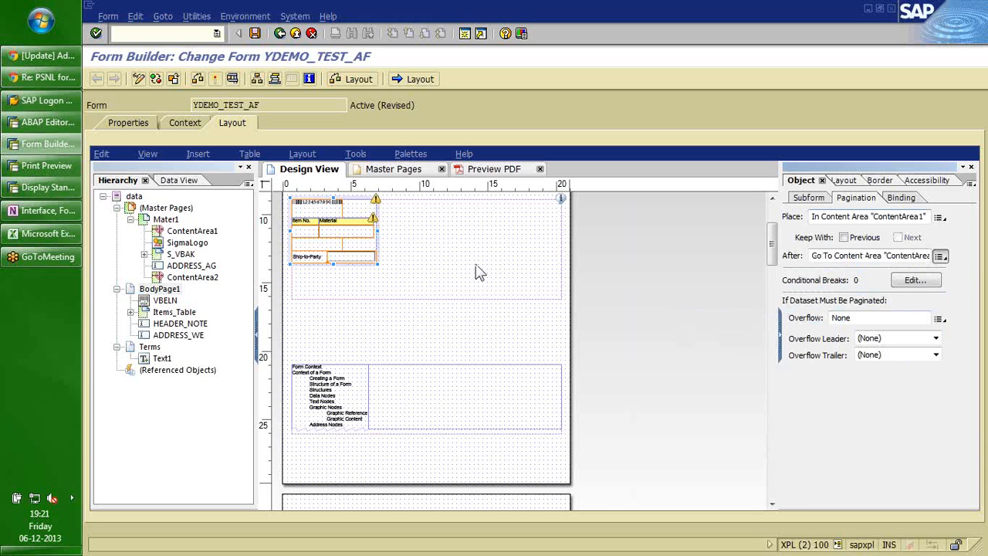
# Set the Terms subform's After pagination to Go To Content Area ContentArea2.
pyautogui.click(149, 347)
pyautogui.click(940, 258)
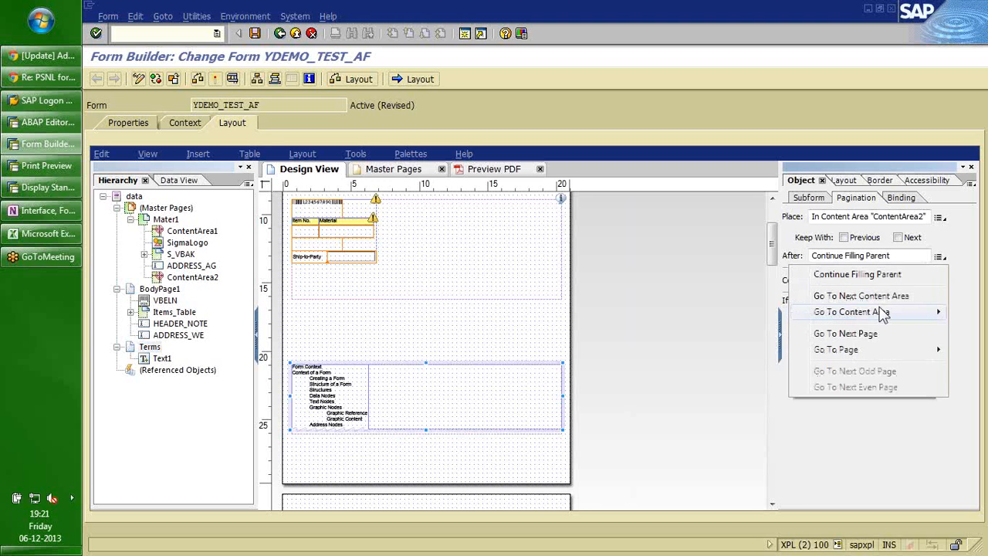
pyautogui.moveTo(877, 311)
pyautogui.click(724, 328)
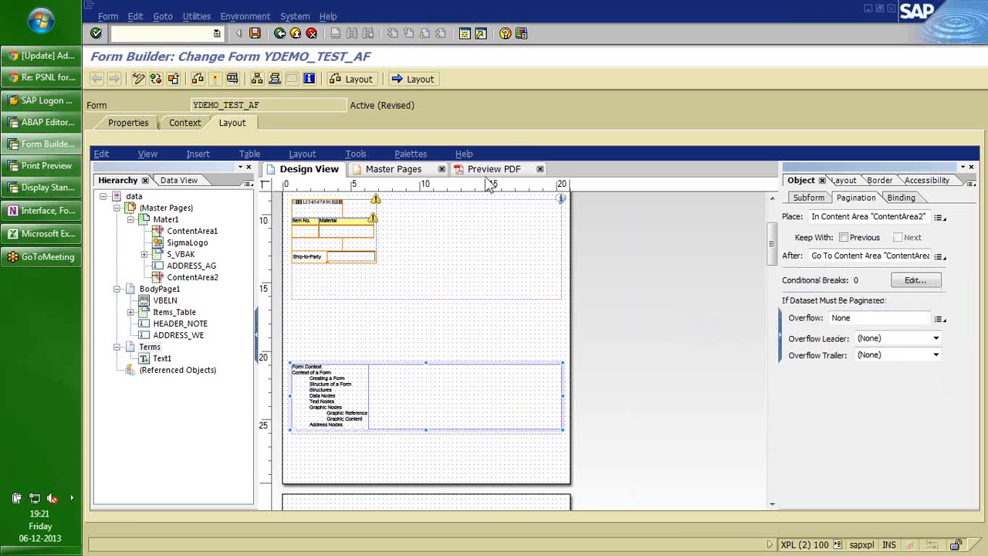
pyautogui.click(486, 170)
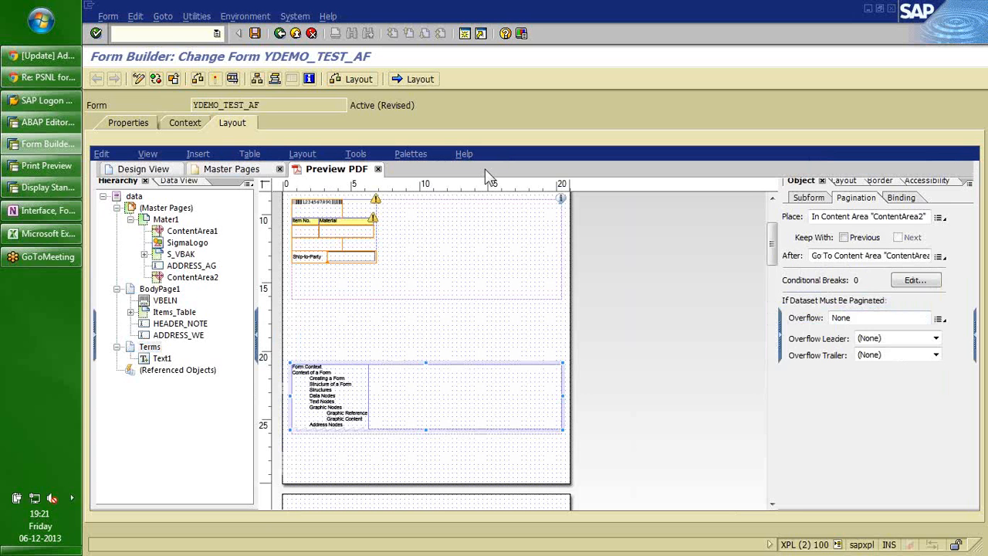
pyautogui.scroll(-5, 967, 251)
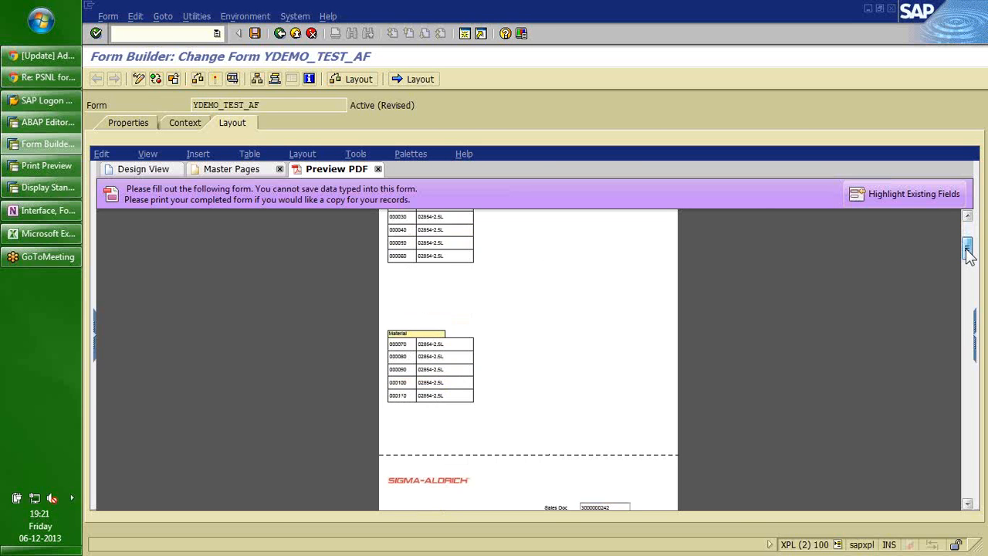
pyautogui.moveTo(968, 255); pyautogui.dragTo(968, 231)
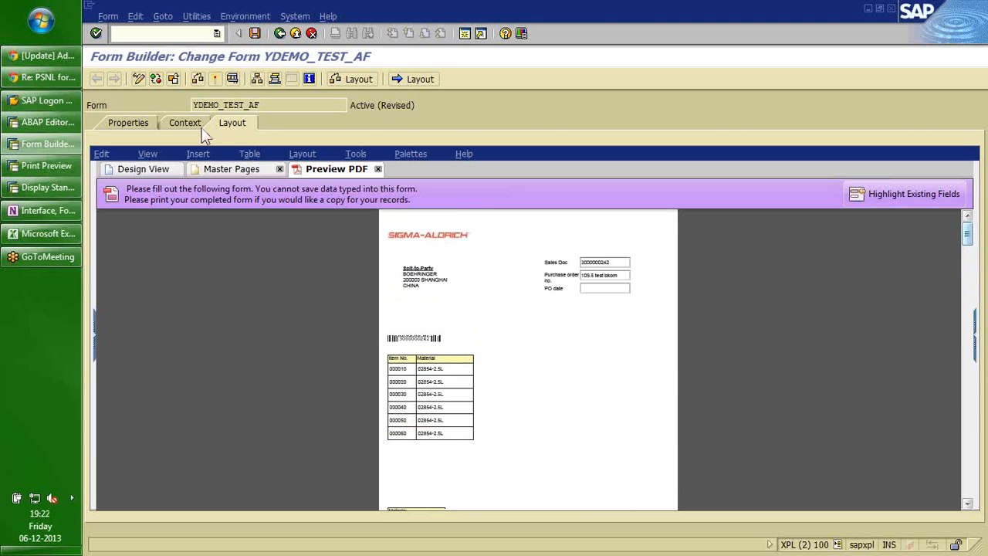
pyautogui.click(134, 170)
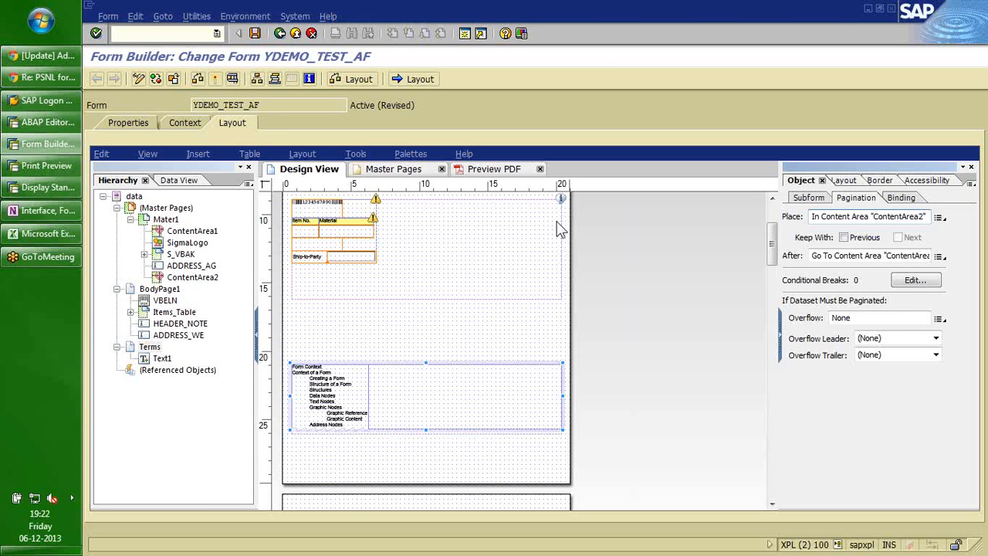
pyautogui.click(159, 289)
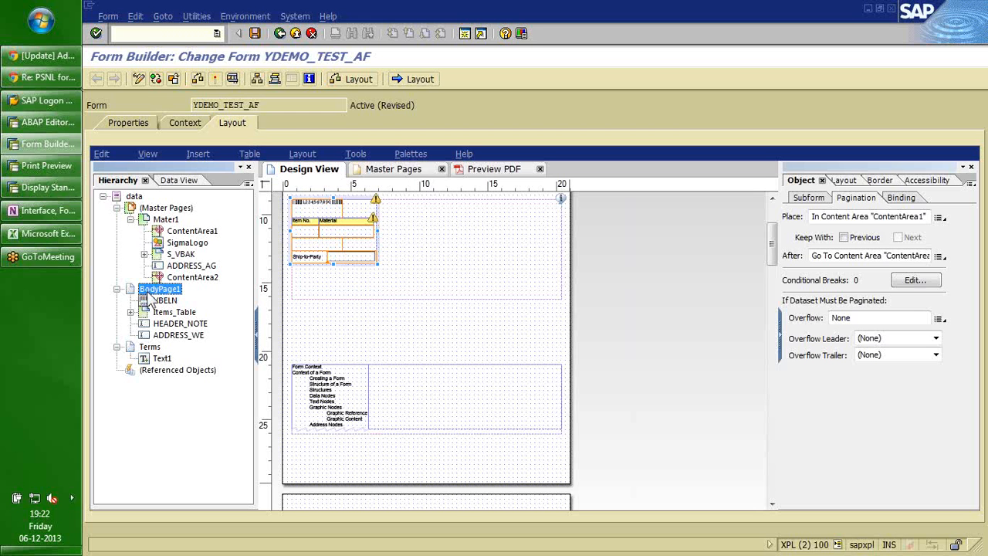
# Switch to the OneNote page 'Interface, Form Context and Layout'.
pyautogui.click(48, 212)
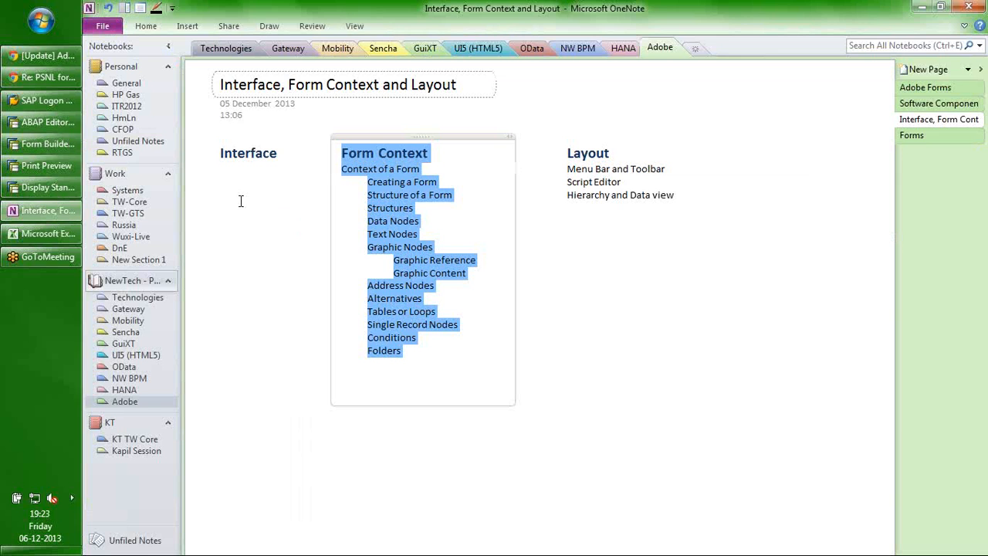
# Bring the SAP Print Preview of the sales order form to the front.
pyautogui.click(46, 165)
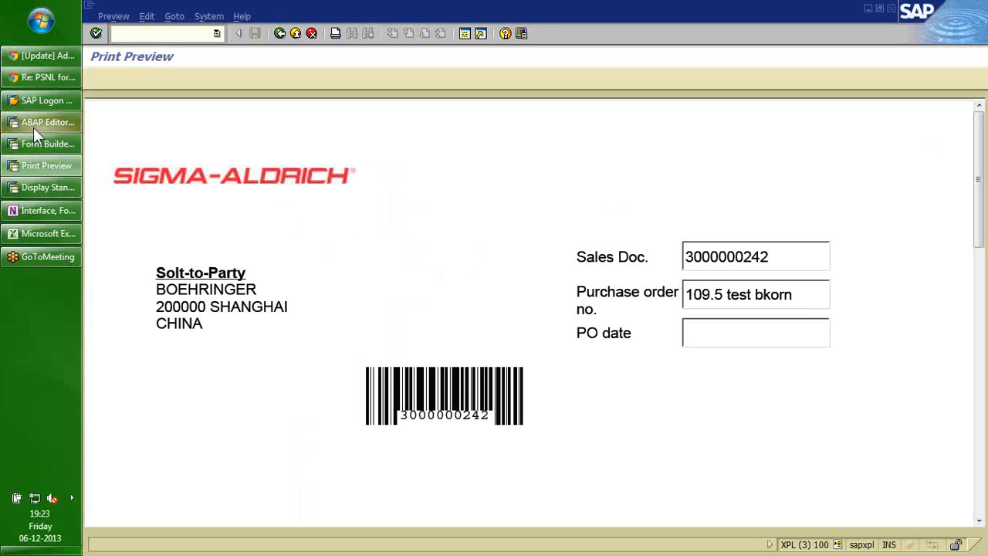
# Go through Display Standard Order back to the Form Builder's Mater1 master page.
pyautogui.click(36, 186)
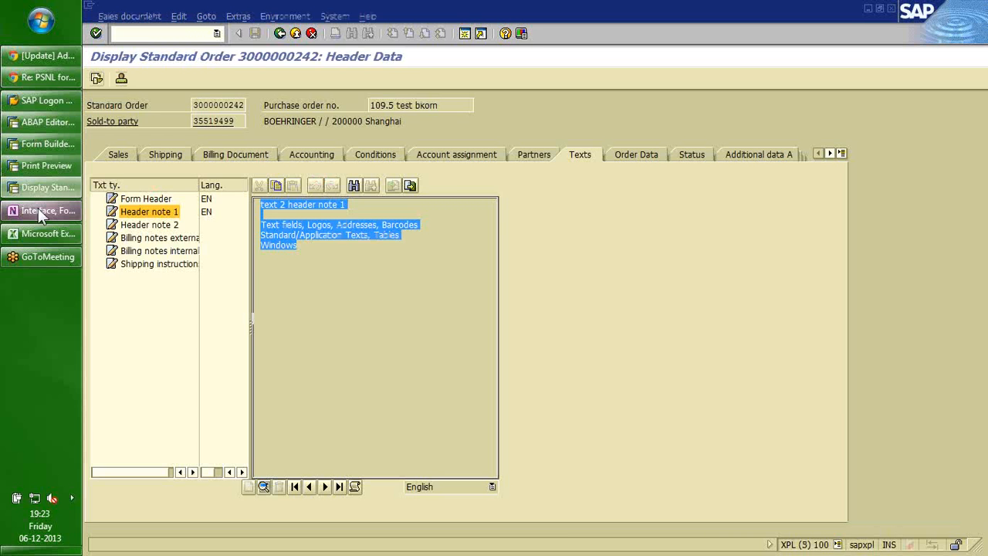
pyautogui.click(41, 145)
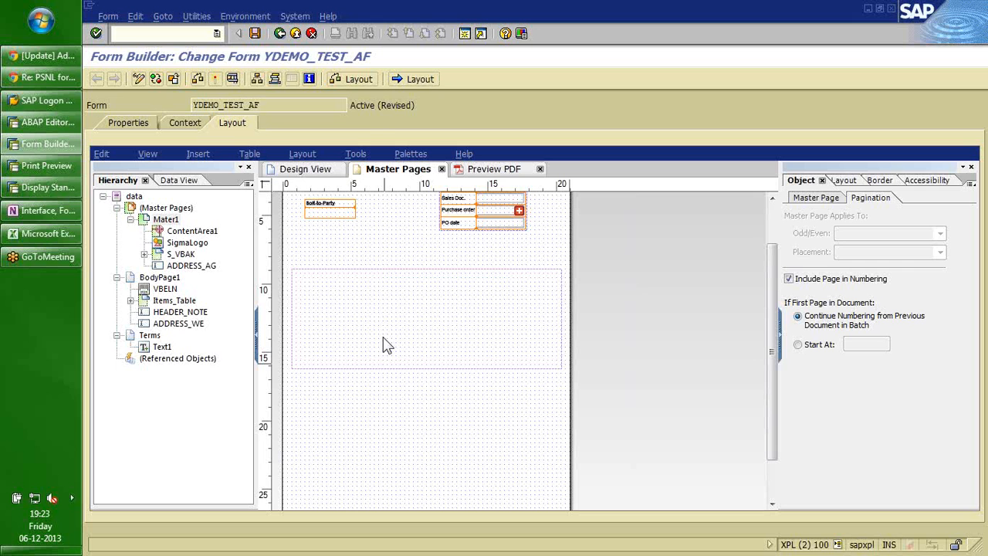
# Insert a Custom 'Page n of m' numbering block on Mater1, then select ContentArea1.
pyautogui.click(198, 153)
pyautogui.moveTo(232, 304)
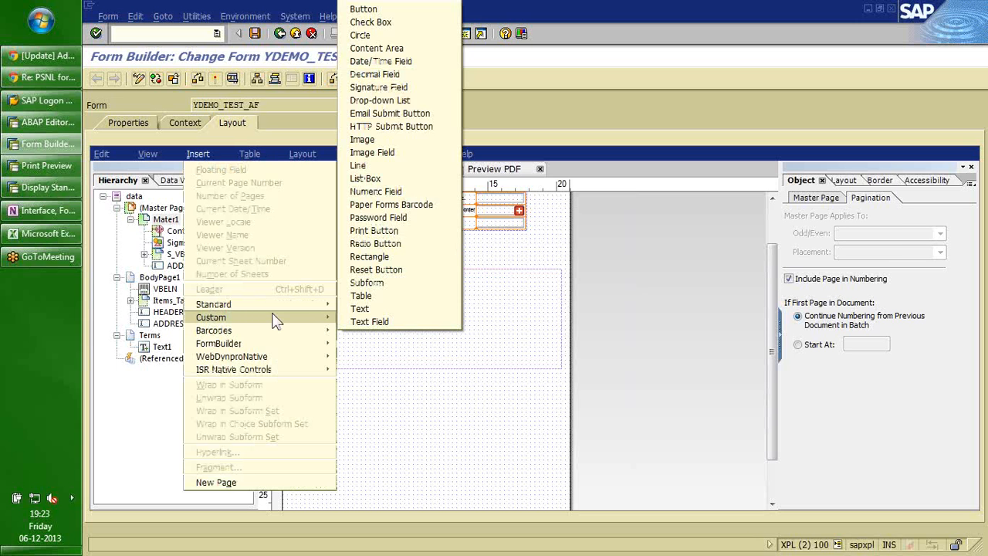
pyautogui.moveTo(272, 317)
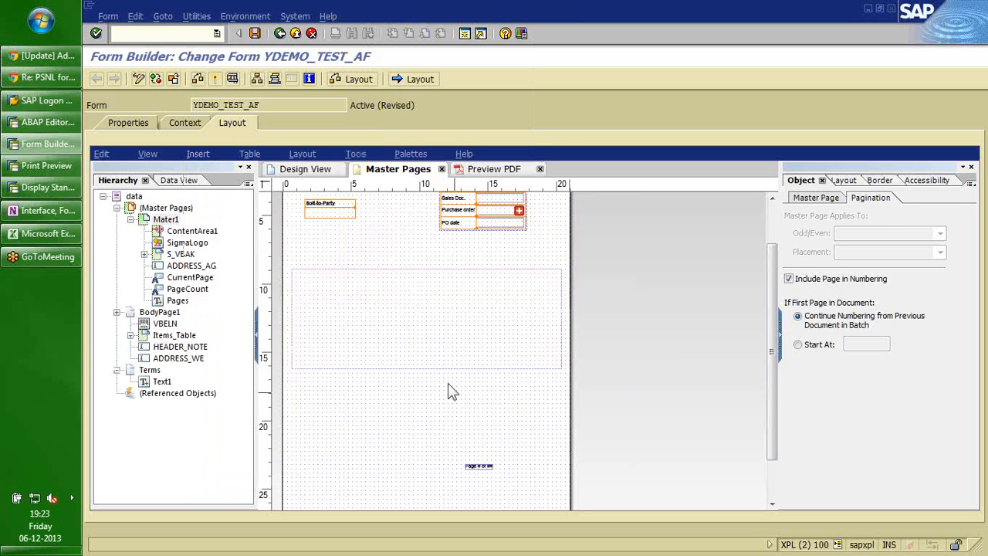
pyautogui.click(451, 392)
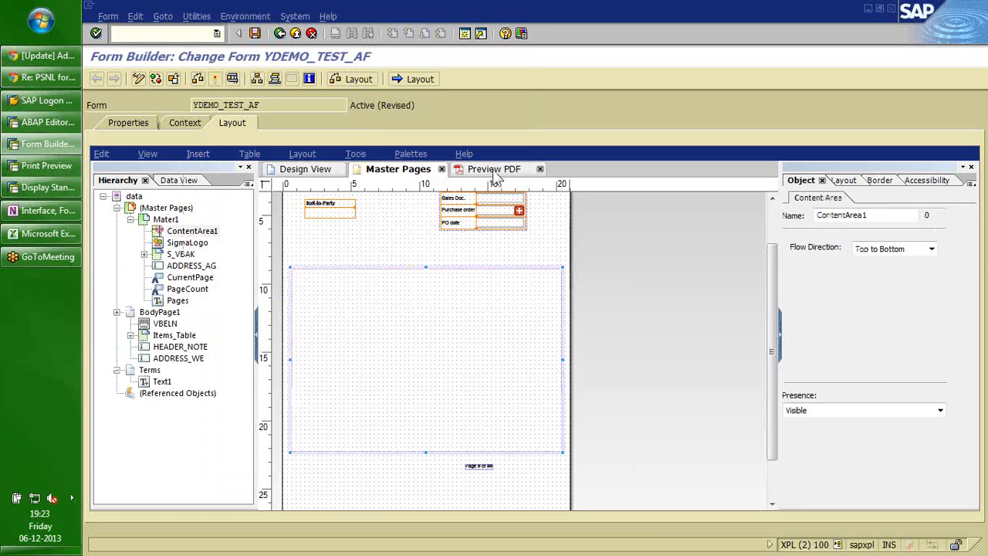
pyautogui.click(494, 169)
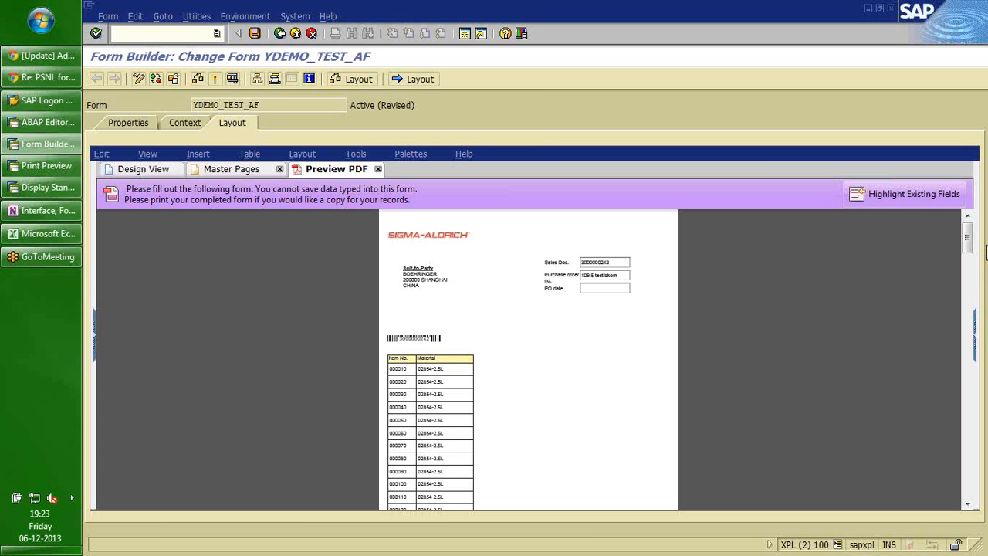
pyautogui.moveTo(967, 239); pyautogui.dragTo(967, 332)
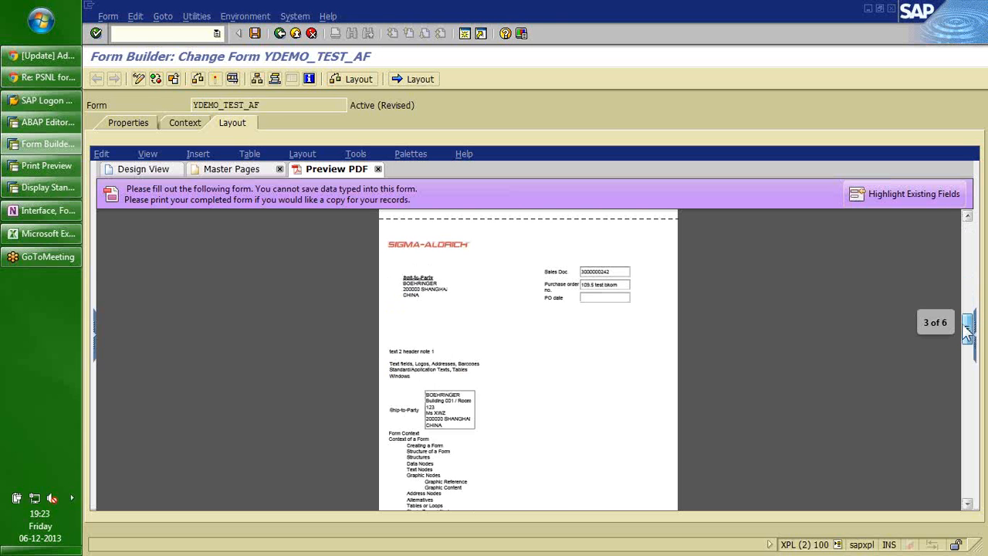
pyautogui.moveTo(967, 332); pyautogui.dragTo(967, 236)
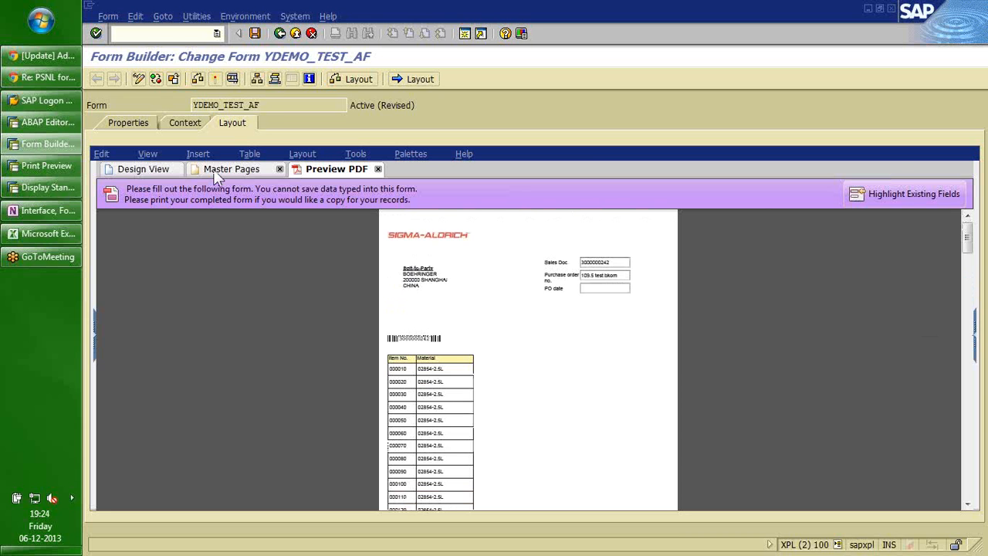
pyautogui.click(167, 170)
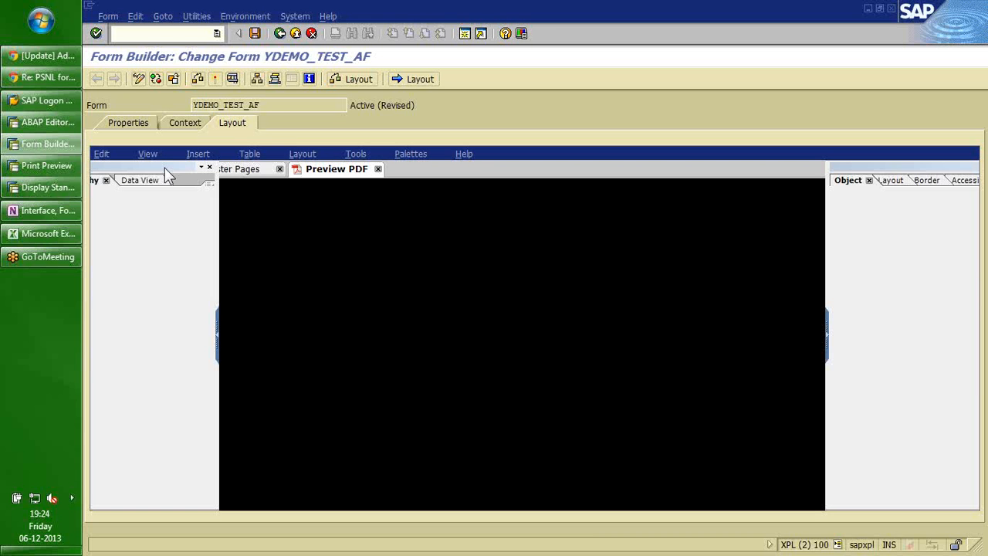
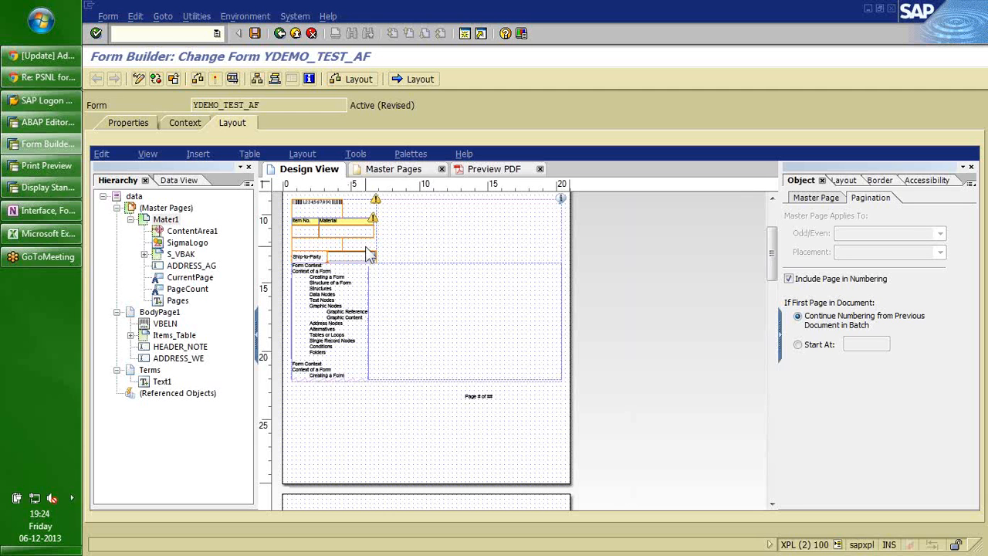
# Switch back and forth between the master page and body page layouts of YDEMO_TEST_AF.
pyautogui.click(386, 169)
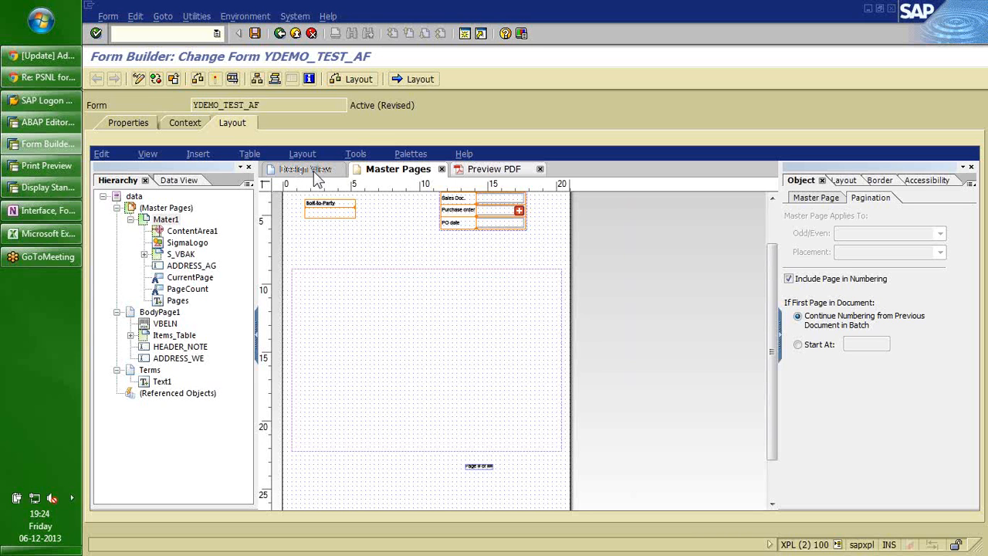
pyautogui.click(308, 170)
pyautogui.click(198, 155)
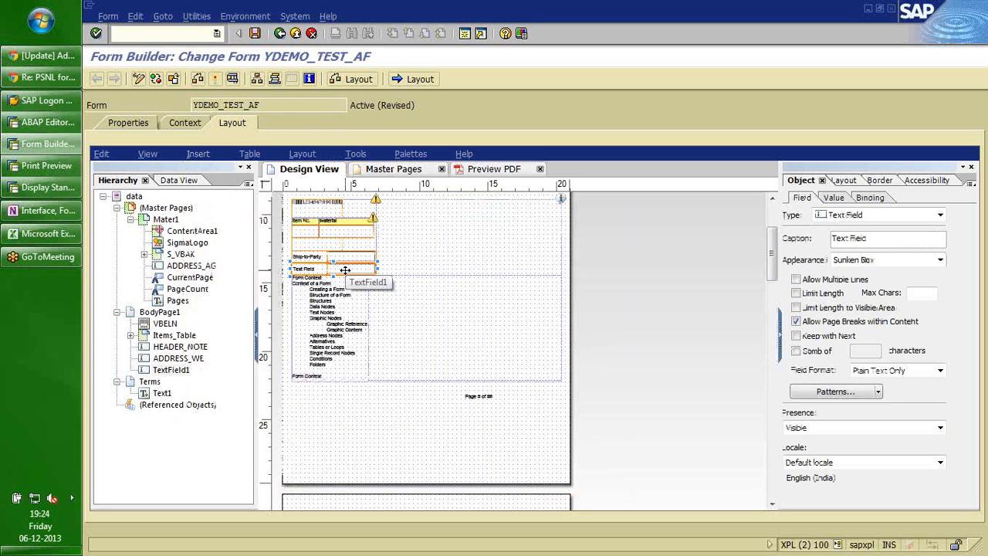
pyautogui.click(376, 171)
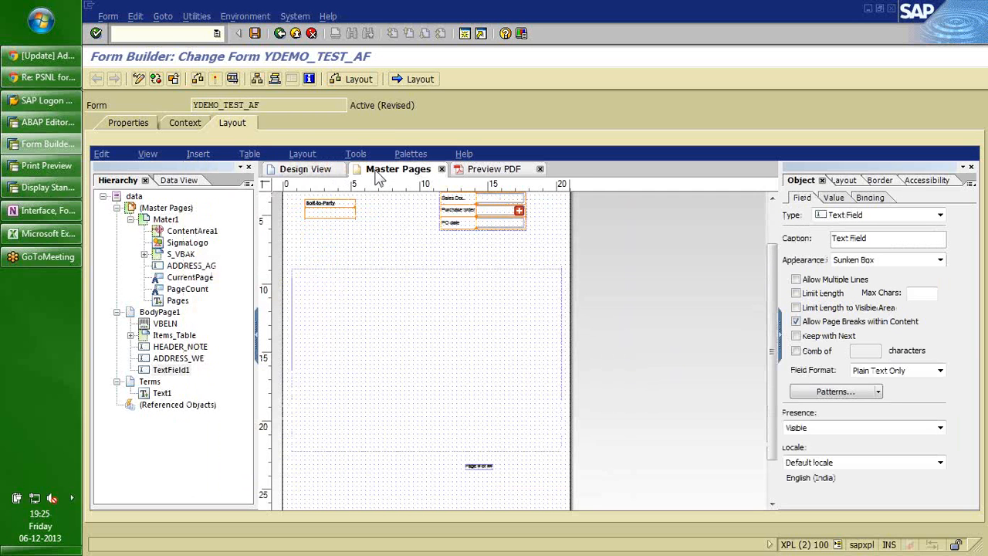
pyautogui.click(318, 170)
# Delete the stray text field from the body page and return to the master page layout.
pyautogui.press('Delete')
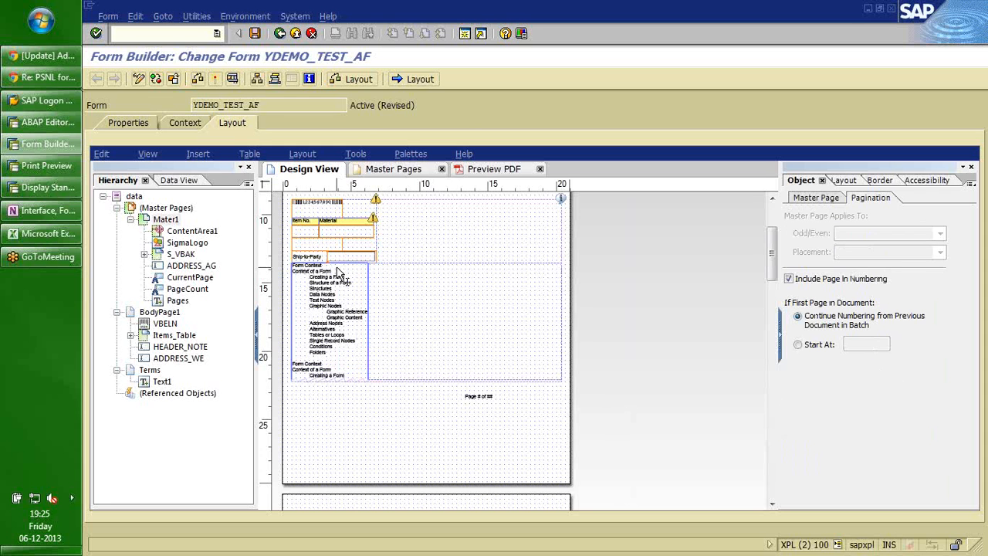
pyautogui.click(394, 169)
pyautogui.click(198, 154)
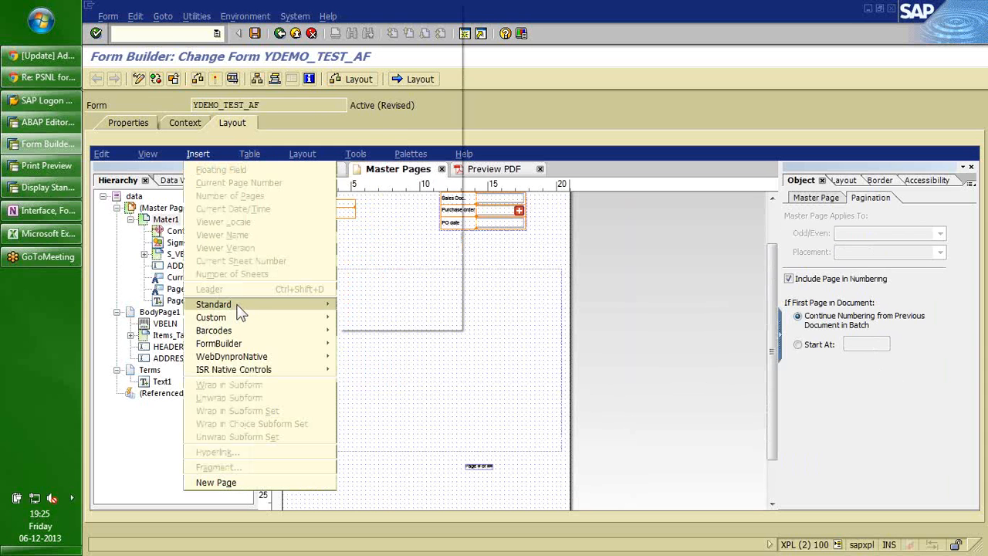
# Insert a text field below the page-number line, caption it 'Only Footer on', and widen it.
pyautogui.moveTo(239, 306)
pyautogui.click(378, 324)
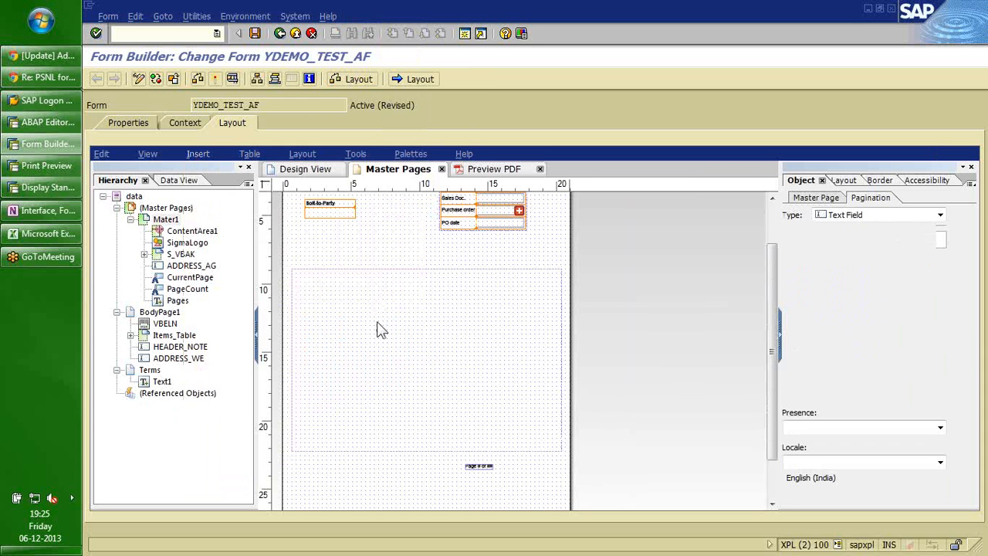
pyautogui.moveTo(430, 353); pyautogui.dragTo(391, 487)
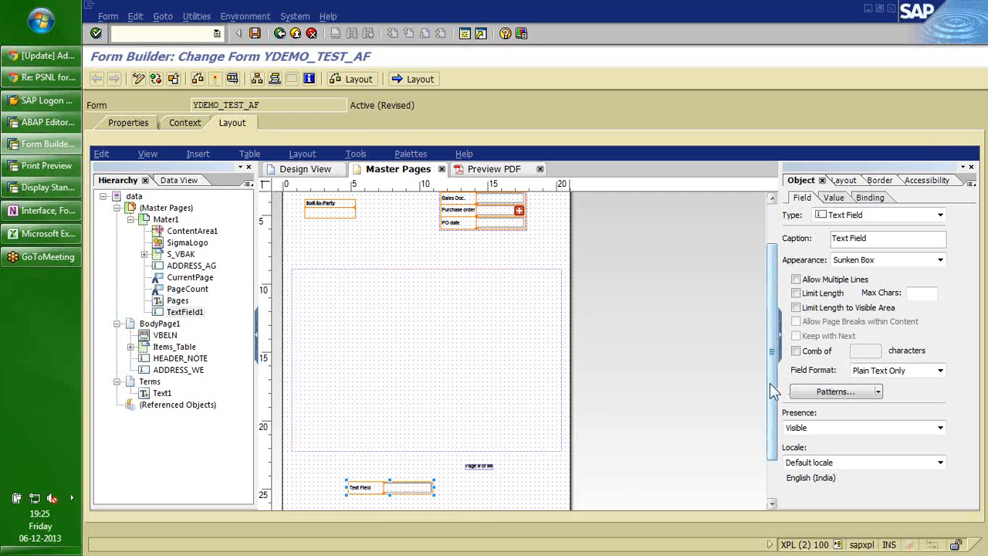
pyautogui.moveTo(769, 383); pyautogui.dragTo(771, 441)
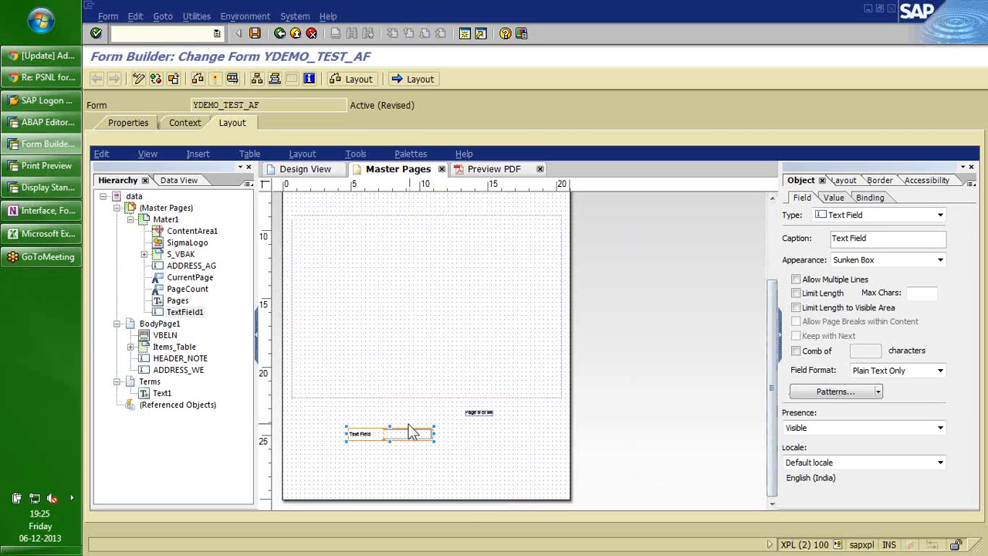
pyautogui.doubleClick(375, 434)
pyautogui.write('On')
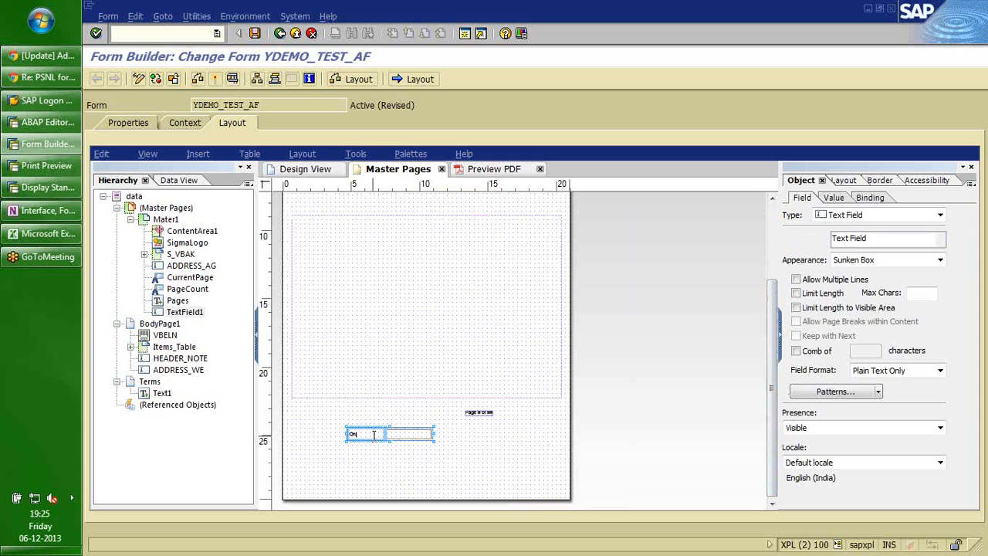
pyautogui.write('ly F')
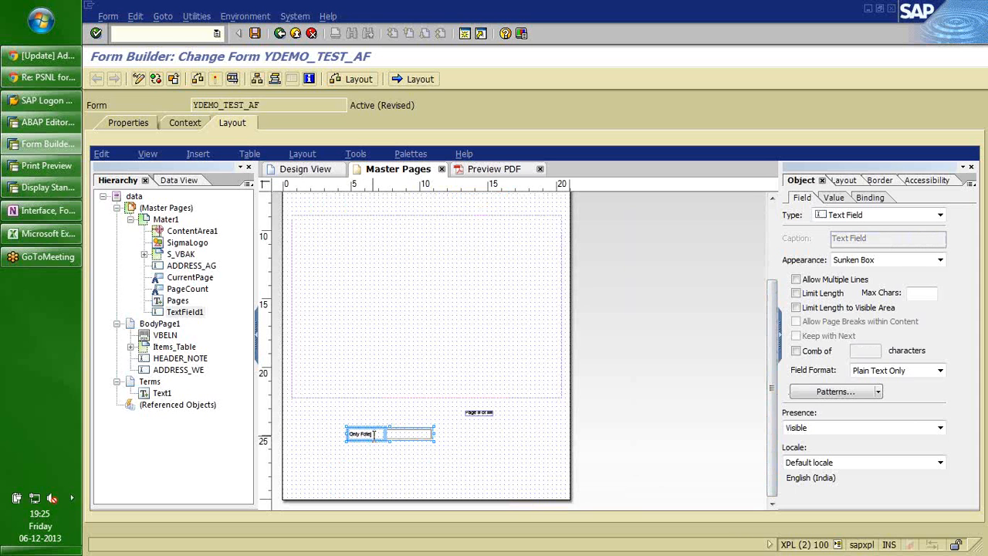
pyautogui.write('or')
pyautogui.press('BackSpace')
pyautogui.press('BackSpace')
pyautogui.press('BackSpace')
pyautogui.write('ote')
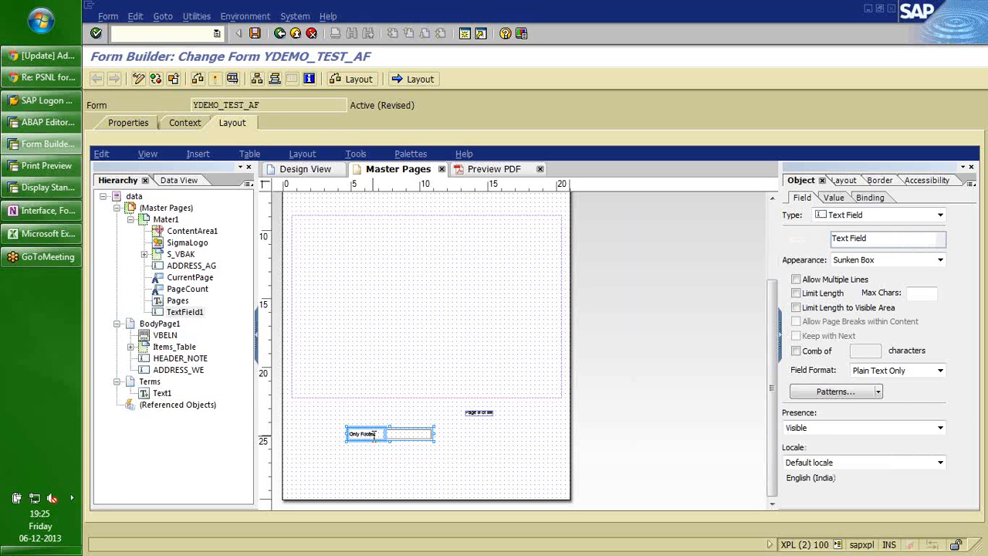
pyautogui.write('r on')
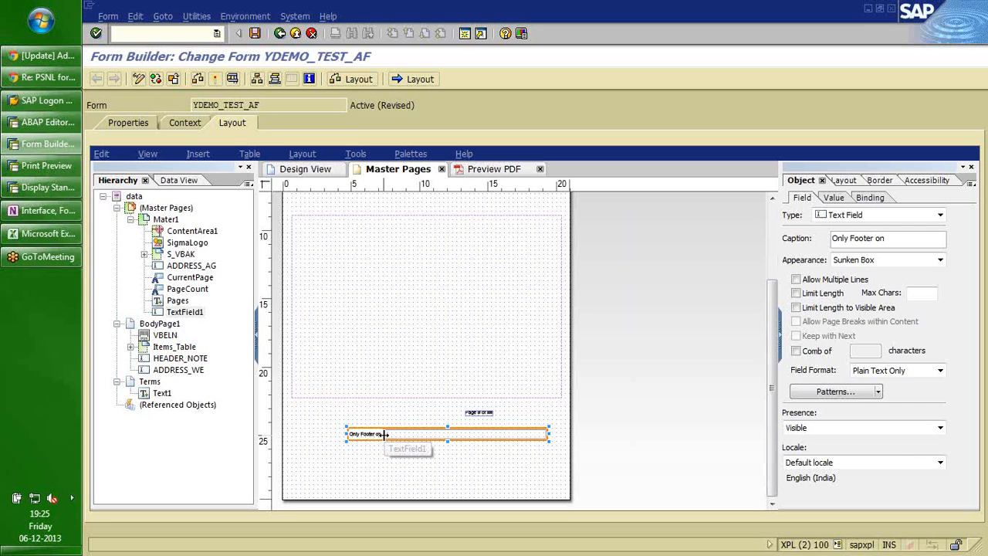
pyautogui.moveTo(384, 435); pyautogui.dragTo(453, 437)
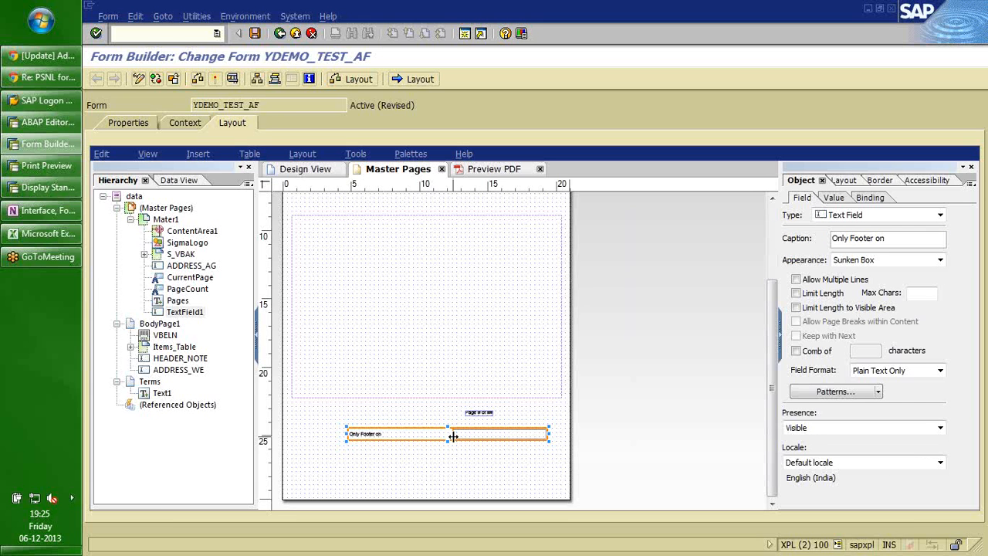
# Show the Script Editor panel and select the form:ready event for the text field.
pyautogui.click(407, 155)
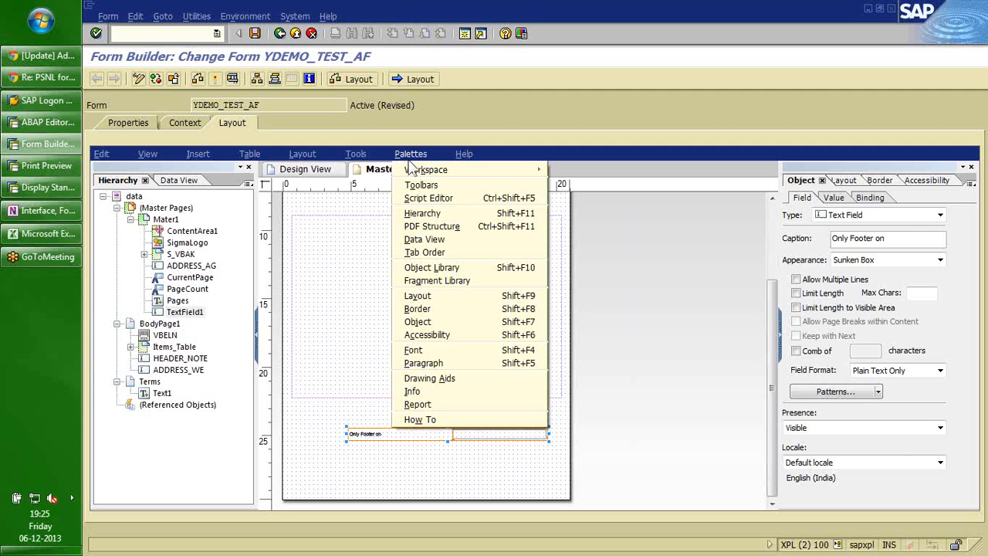
pyautogui.click(432, 198)
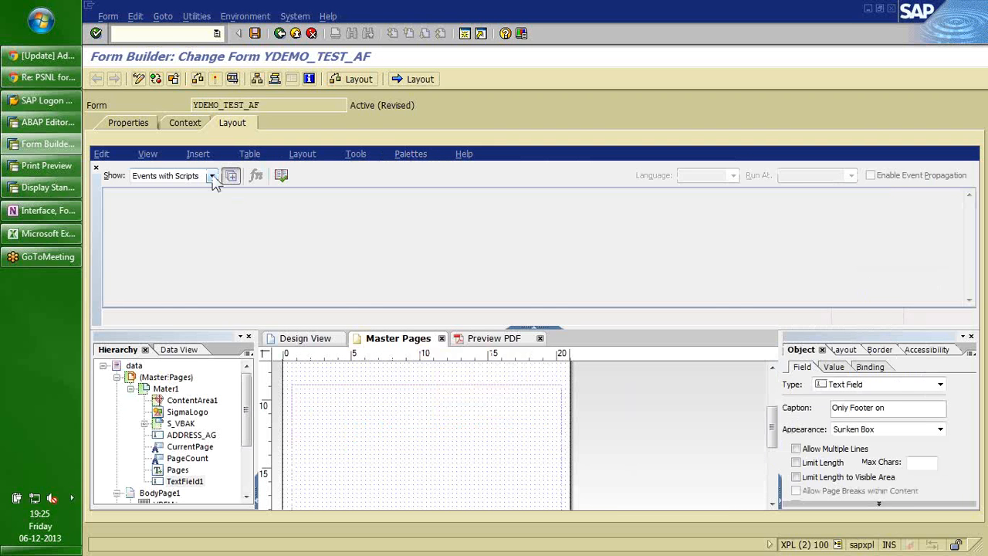
pyautogui.click(212, 176)
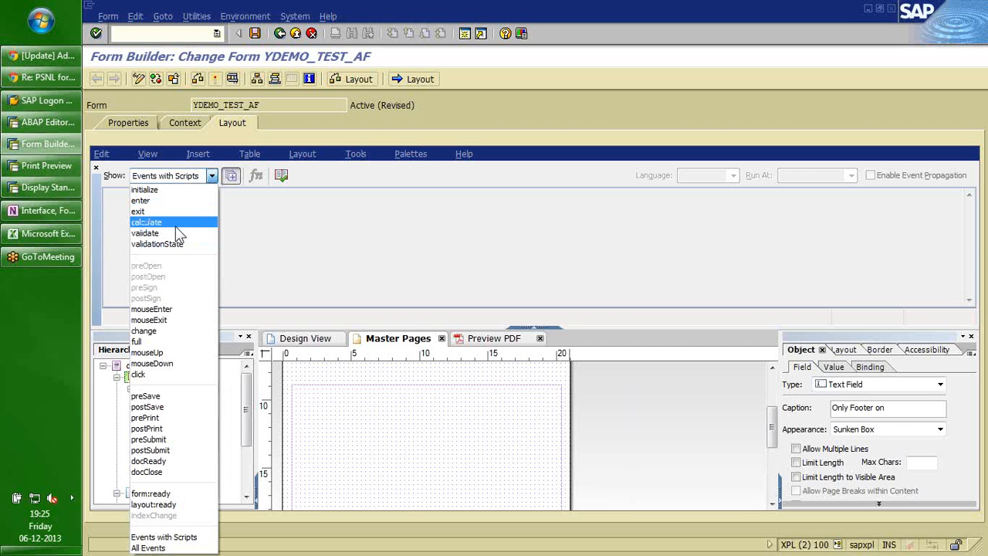
pyautogui.click(150, 493)
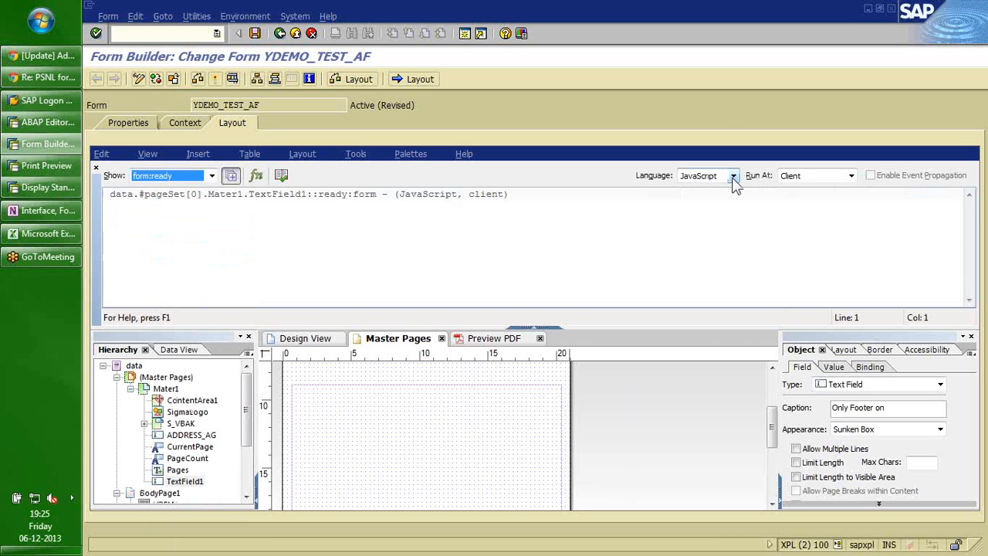
# Write a test script (if nextpage re 0, presence = true, endif), then delete it all.
pyautogui.click(180, 216)
pyautogui.write('if next')
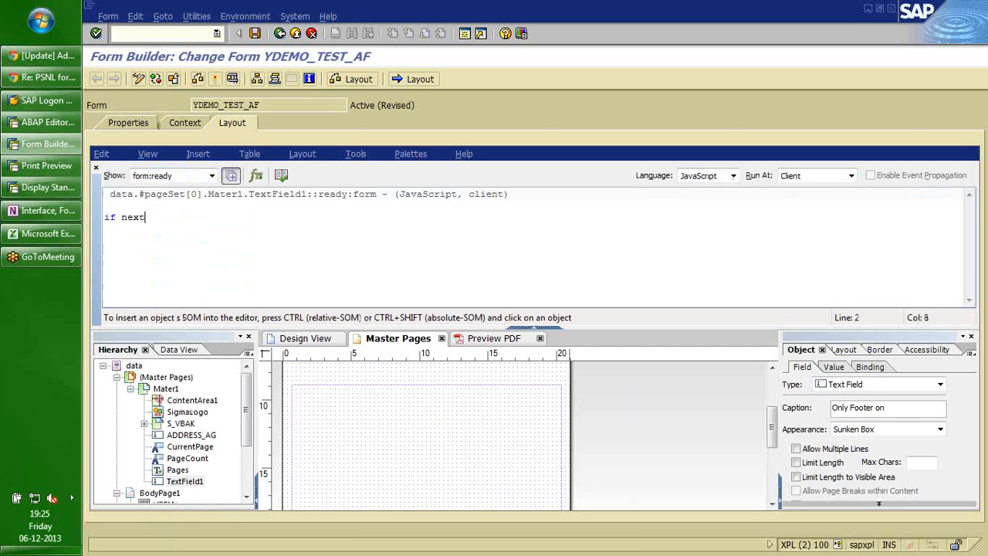
pyautogui.write('page r')
pyautogui.write('e 0')
pyautogui.write('pr')
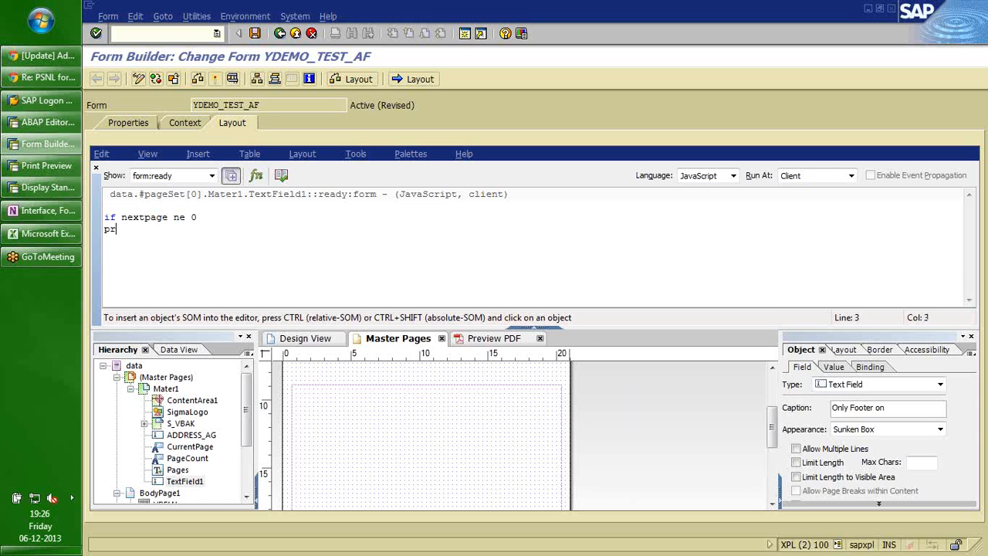
pyautogui.write('esence = true.')
pyautogui.press('Return')
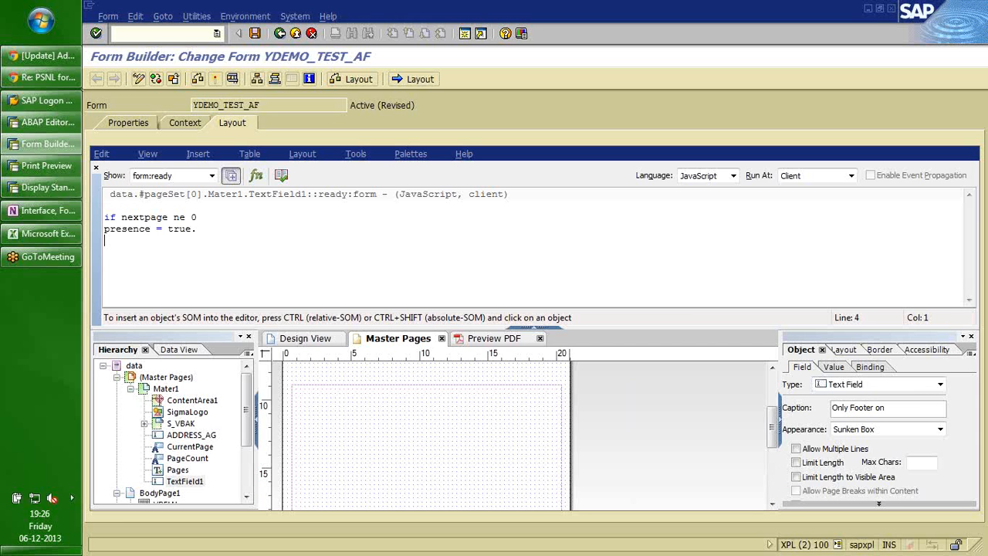
pyautogui.write('endif.')
pyautogui.click(198, 217)
pyautogui.hotkey('ctrl', 'a')
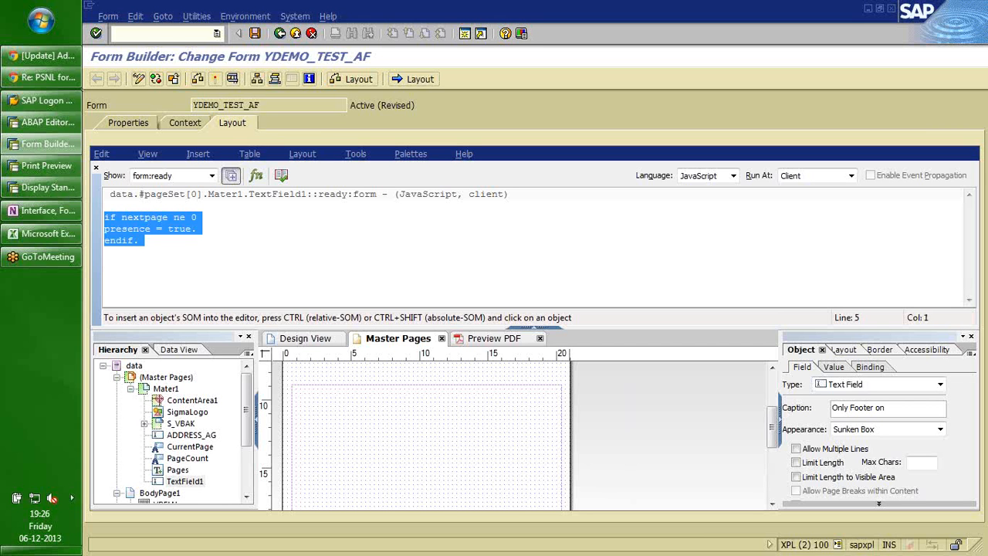
pyautogui.press('Delete')
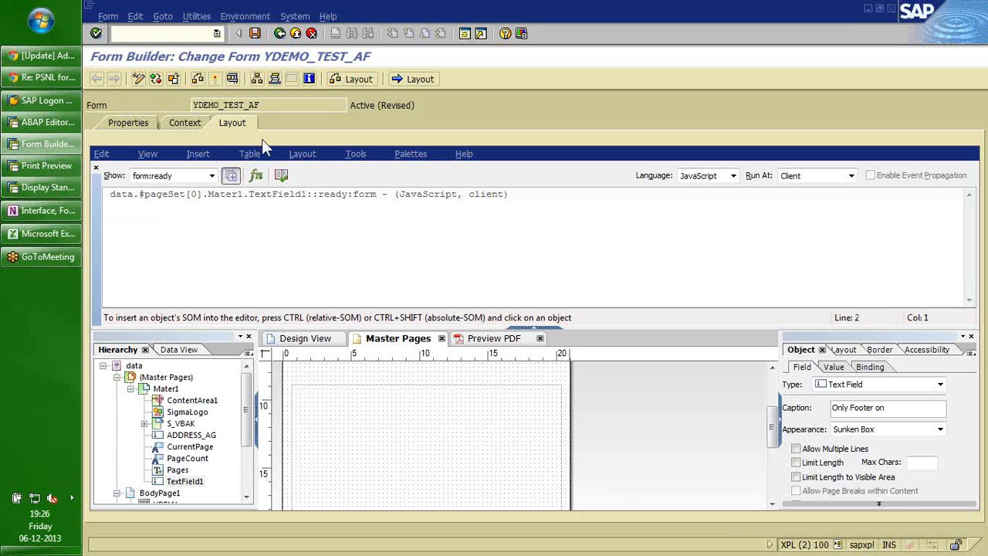
# Hide the Script Editor panel and delete the 'Only Footer on' text field.
pyautogui.click(411, 154)
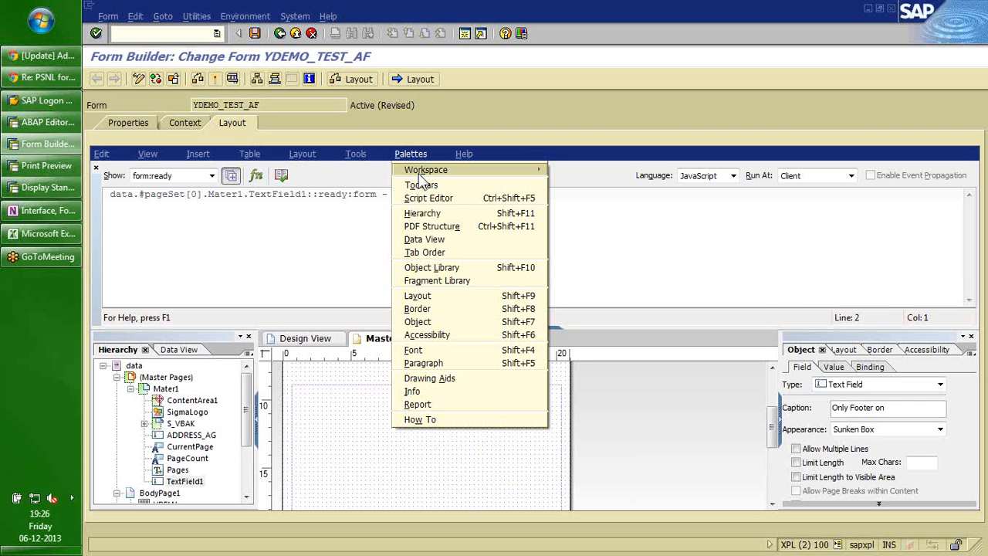
pyautogui.click(428, 198)
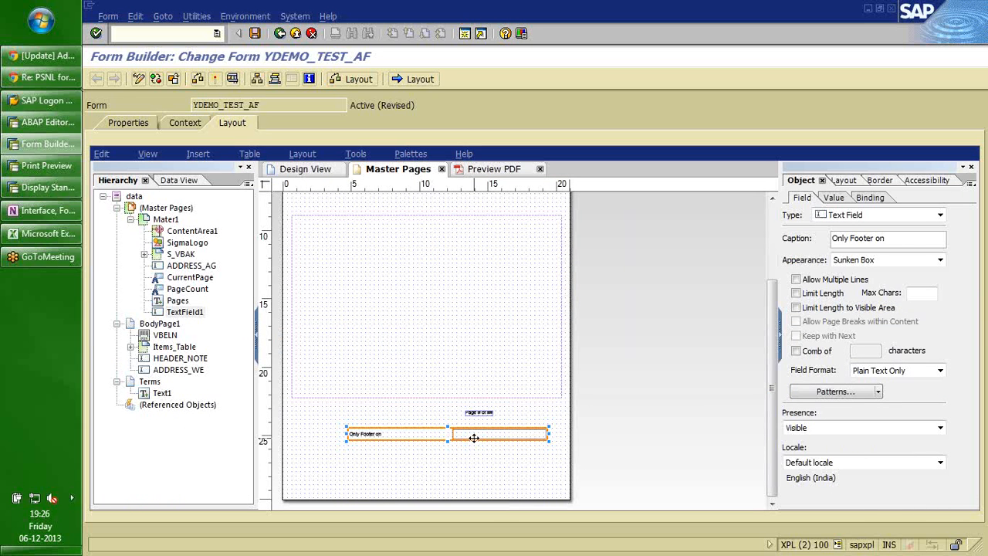
pyautogui.press('Delete')
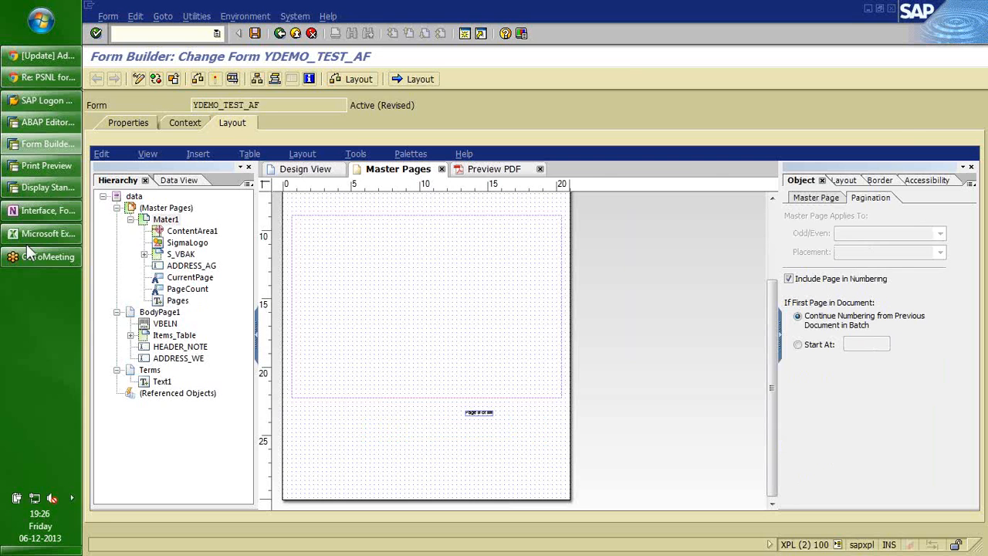
# In the OneNote Forms note, change Tables to 'Tables/Subforms' and remove the Windows line.
pyautogui.click(46, 210)
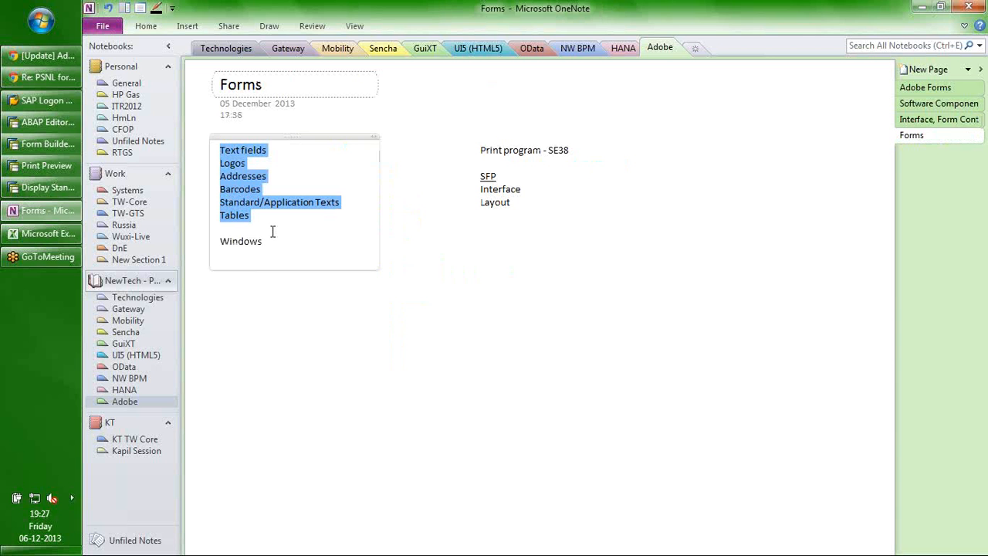
pyautogui.click(272, 218)
pyautogui.write('/Subr')
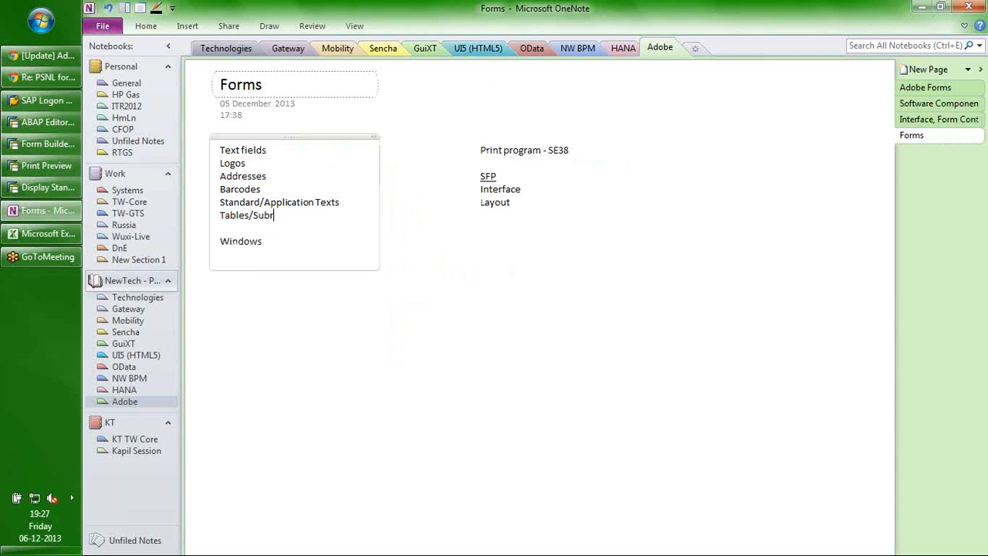
pyautogui.press('BackSpace')
pyautogui.write('forms')
pyautogui.press('Delete')
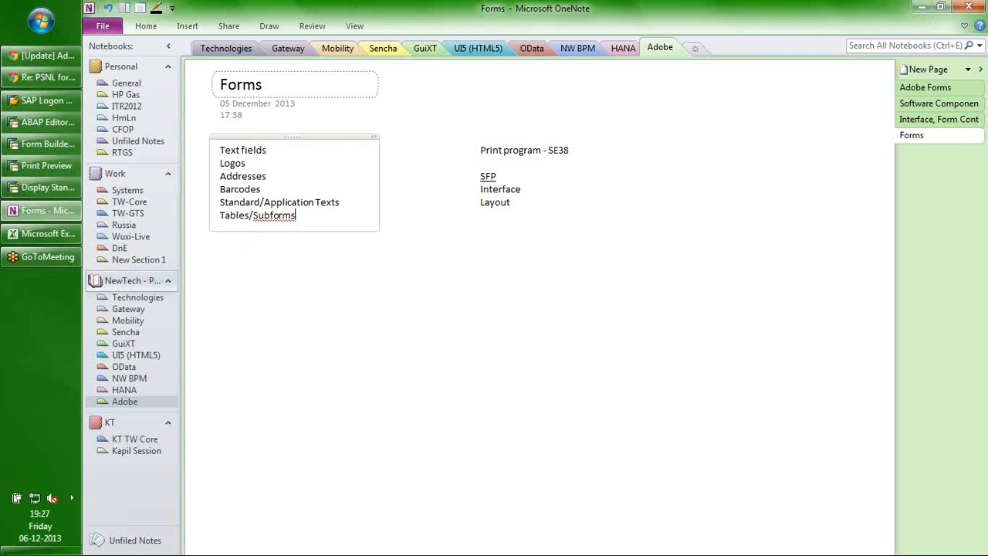
pyautogui.press('Return')
pyautogui.click(410, 204)
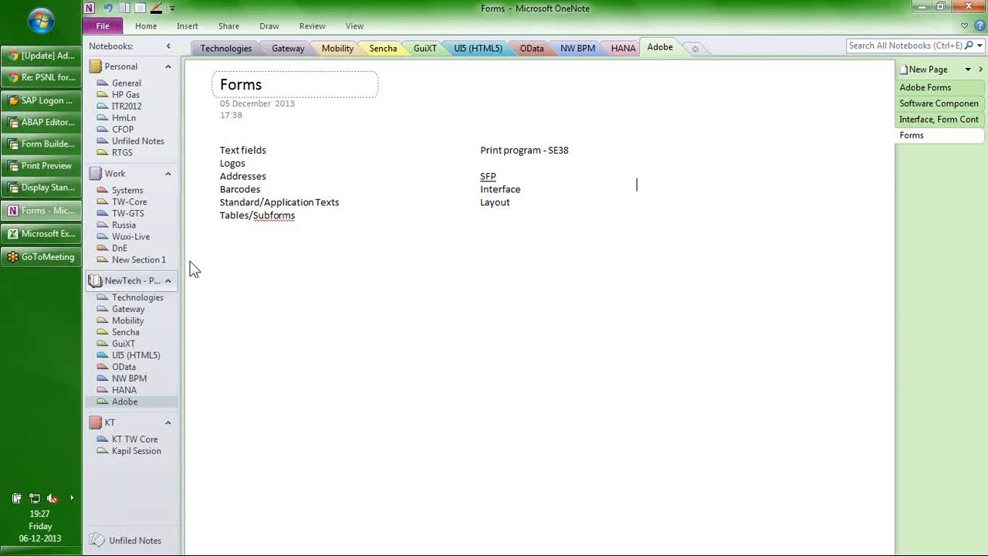
pyautogui.click(43, 145)
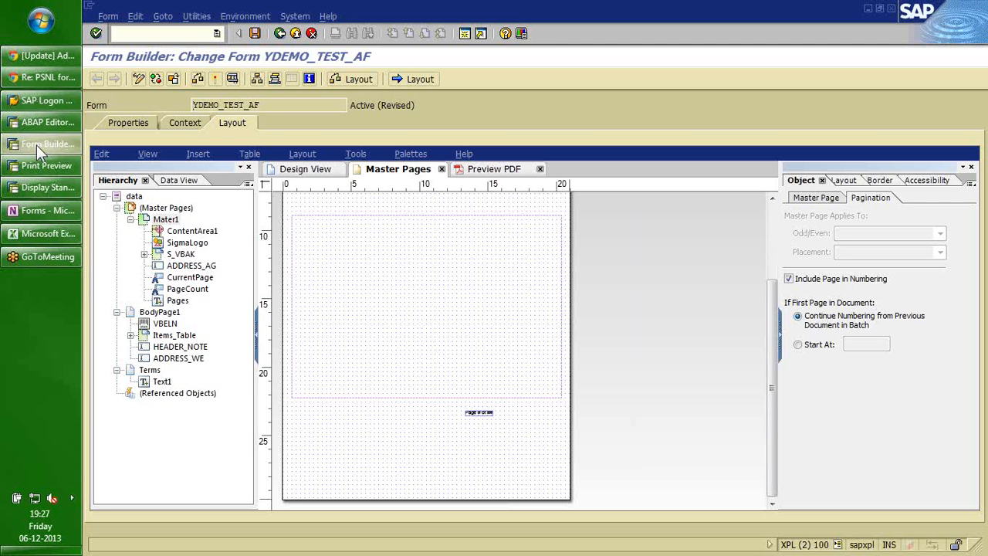